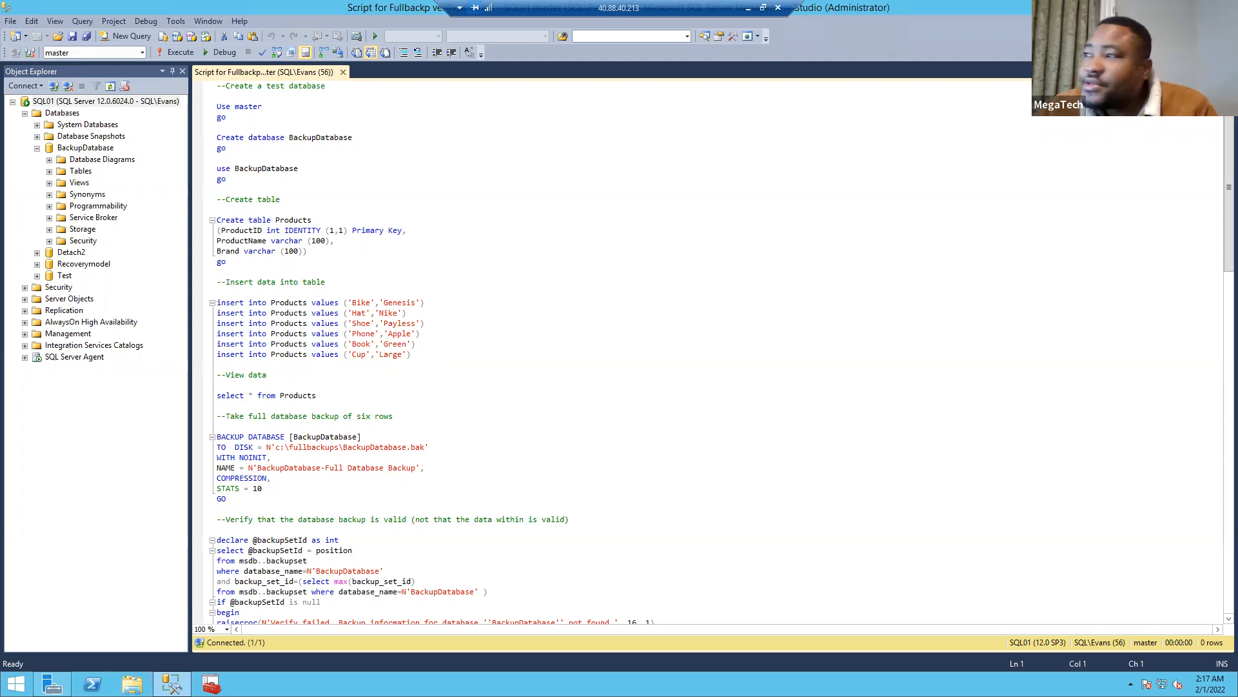
Switch to the Word document on SQL Server backups, enlarge it, review the backup types and full backup notes, and return to SQL Server Management Studio.
key(alt+Tab)
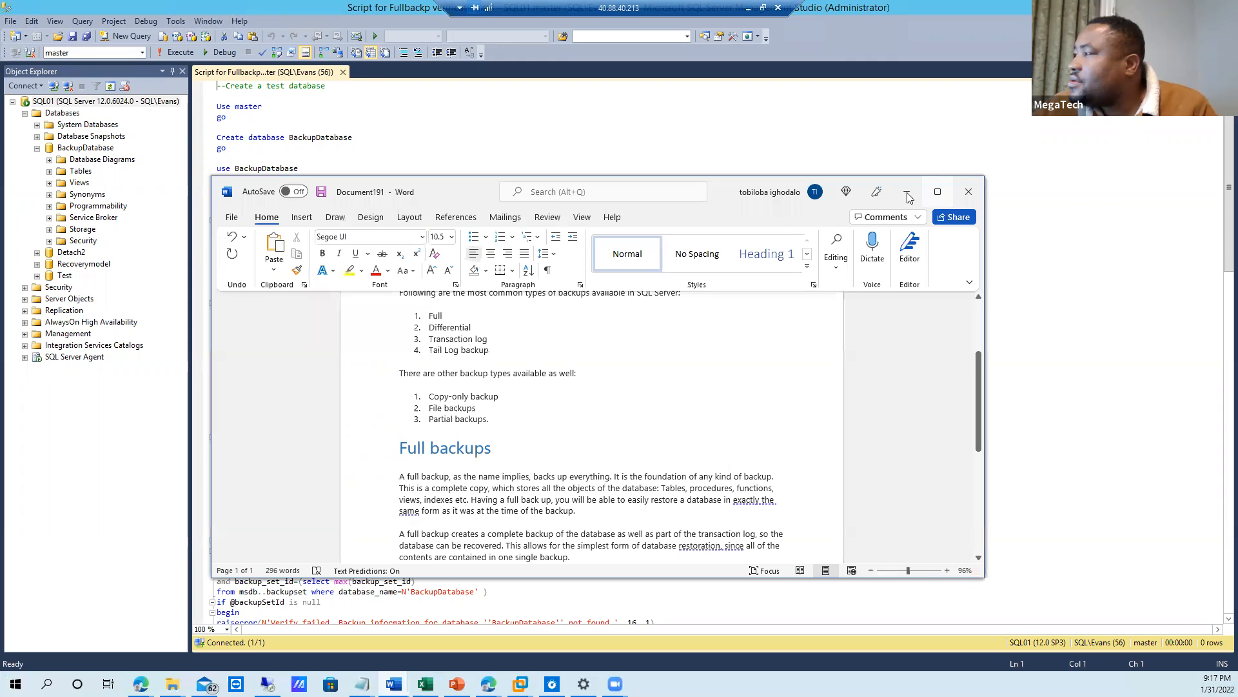
click(936, 192)
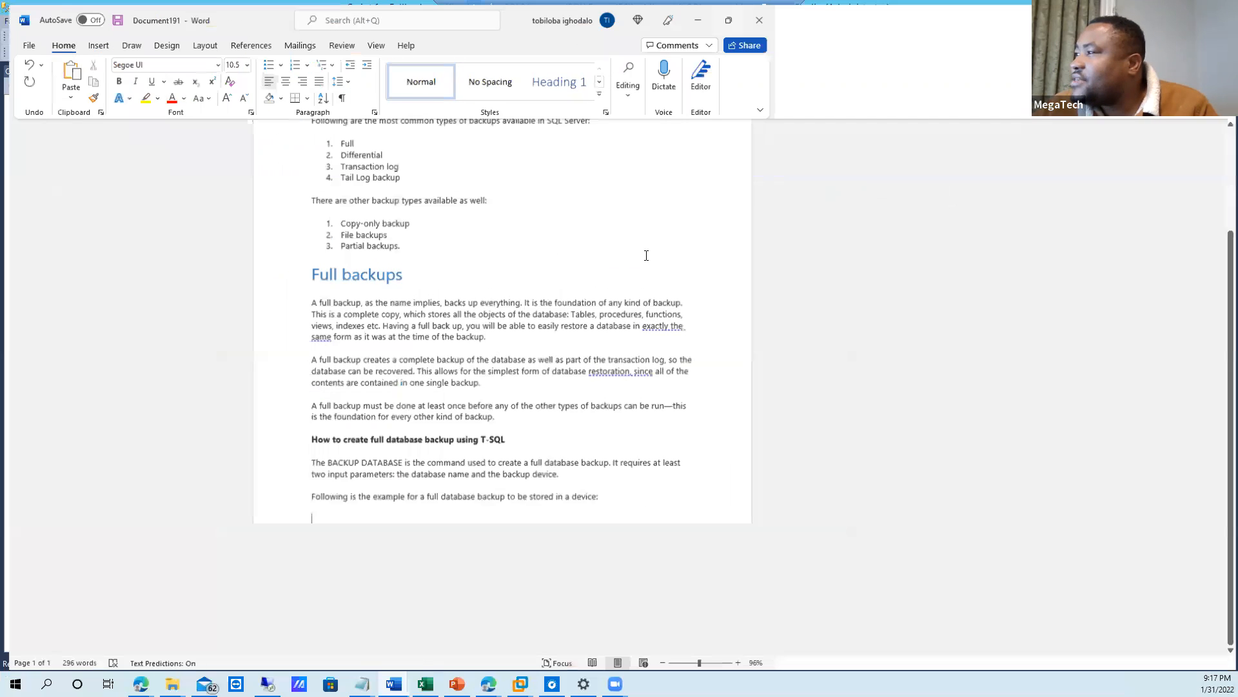
scroll(661, 265, up, 2)
scroll(592, 206, down, 1)
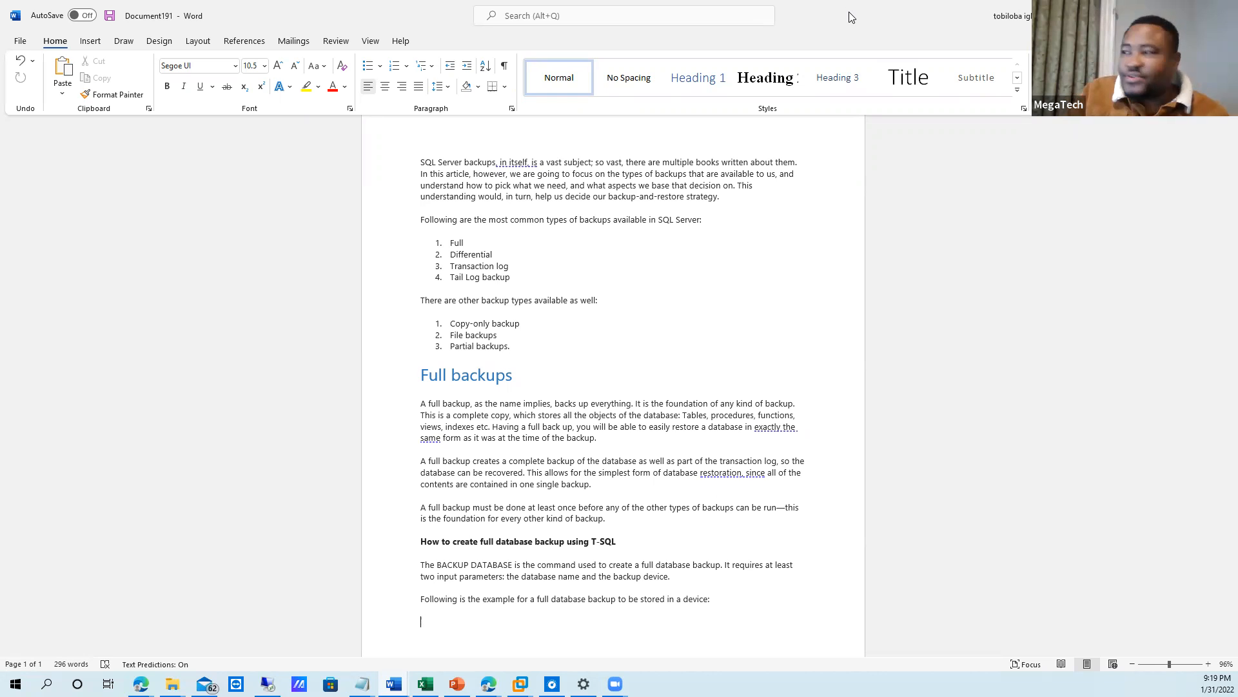
click(1161, 16)
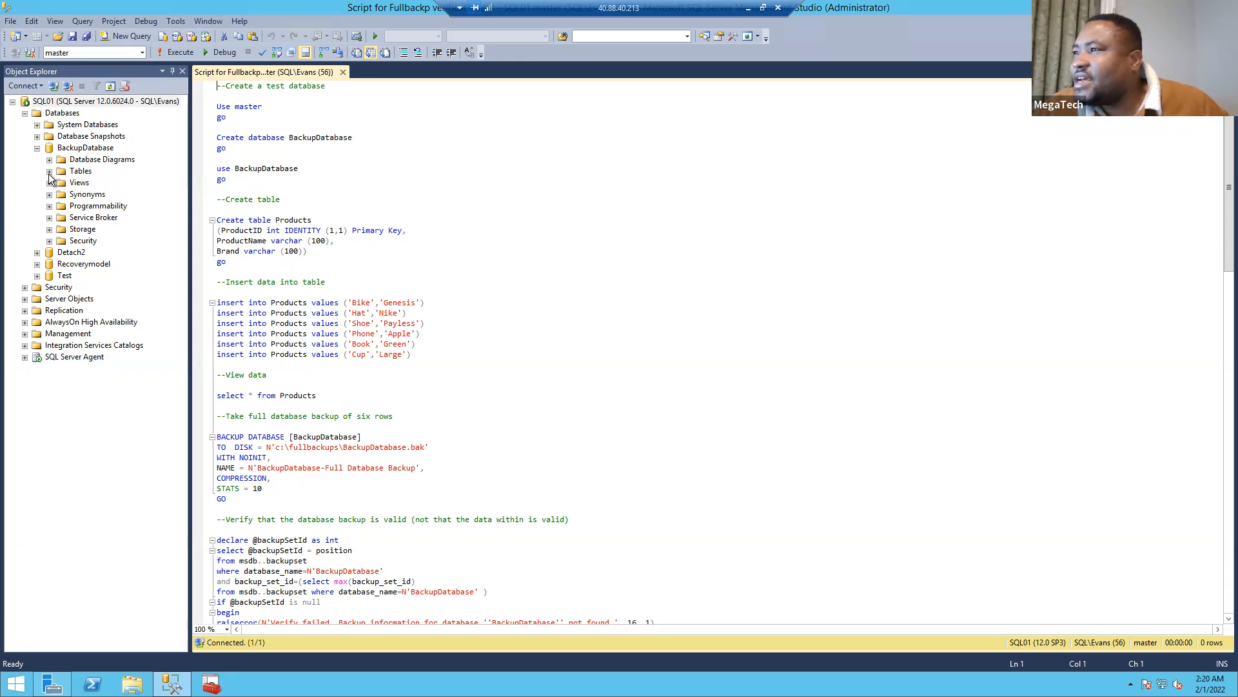
Examine the server's database list and the tables, views and stored procedures inside BackupDatabase.
click(36, 148)
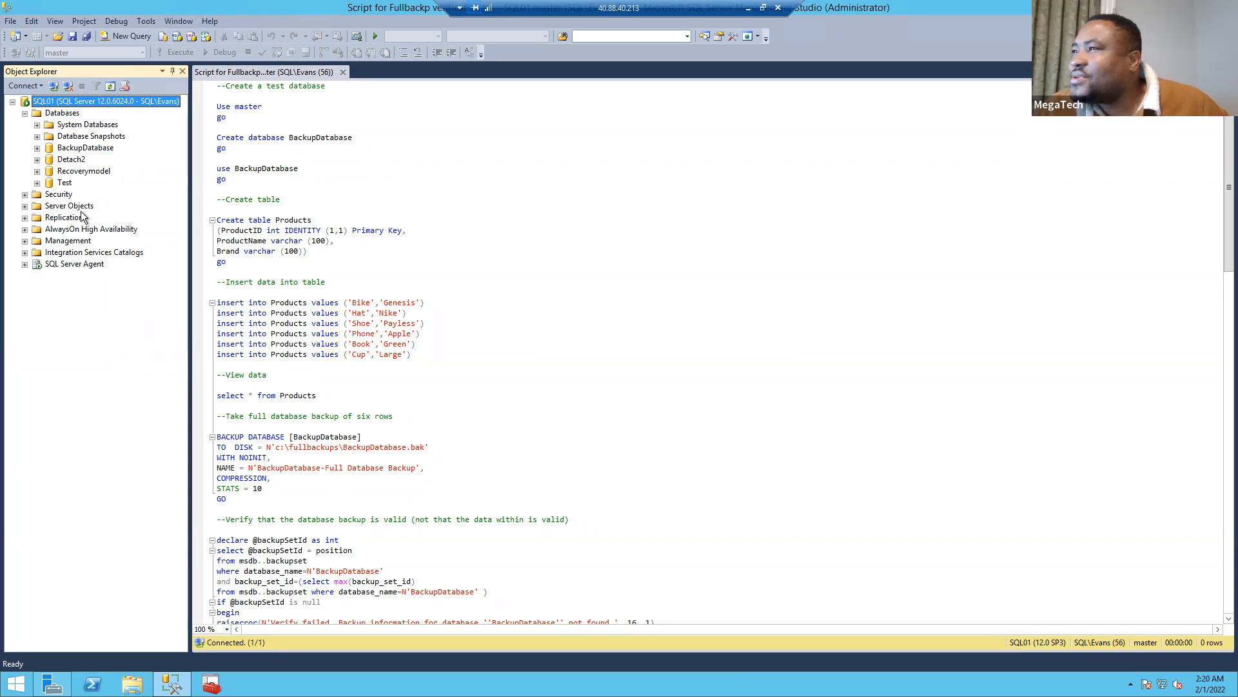
click(87, 125)
click(64, 183)
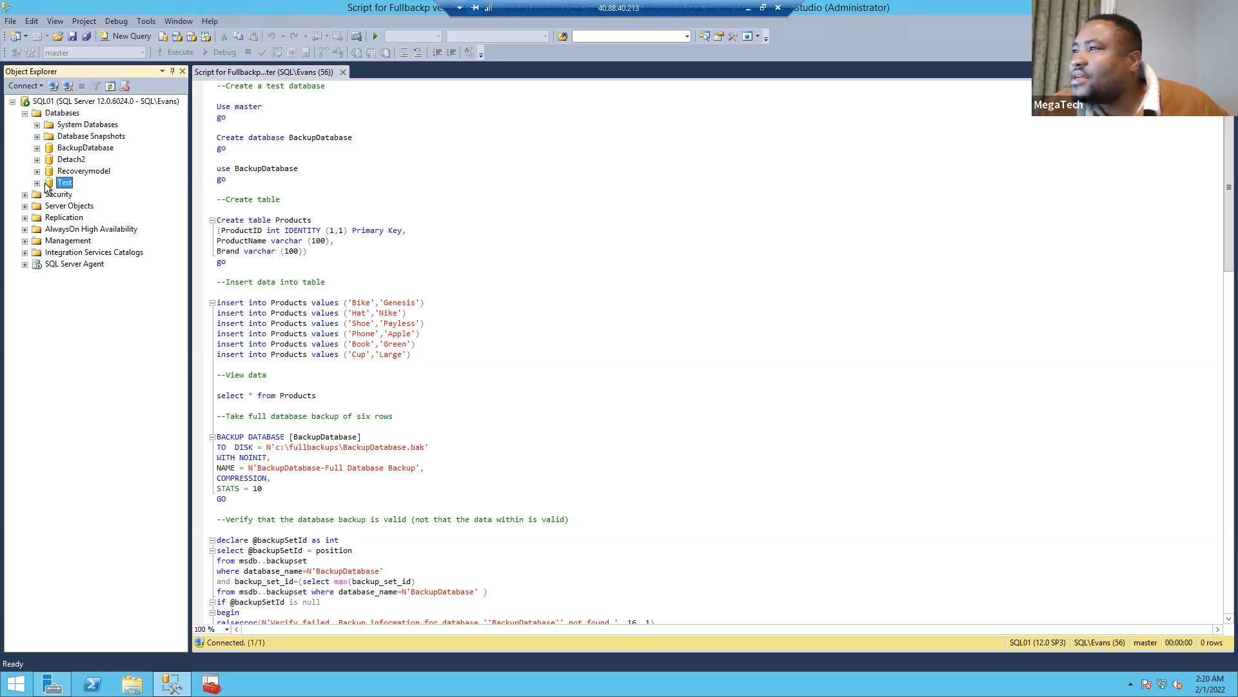
click(37, 148)
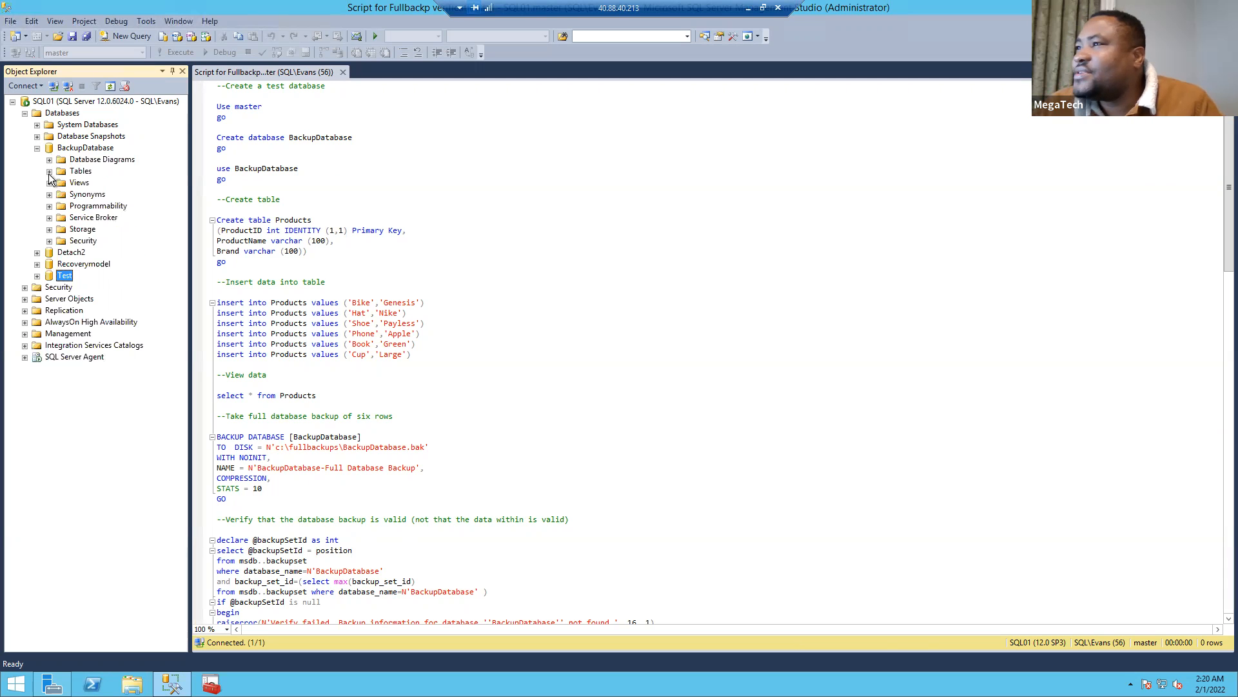
click(50, 171)
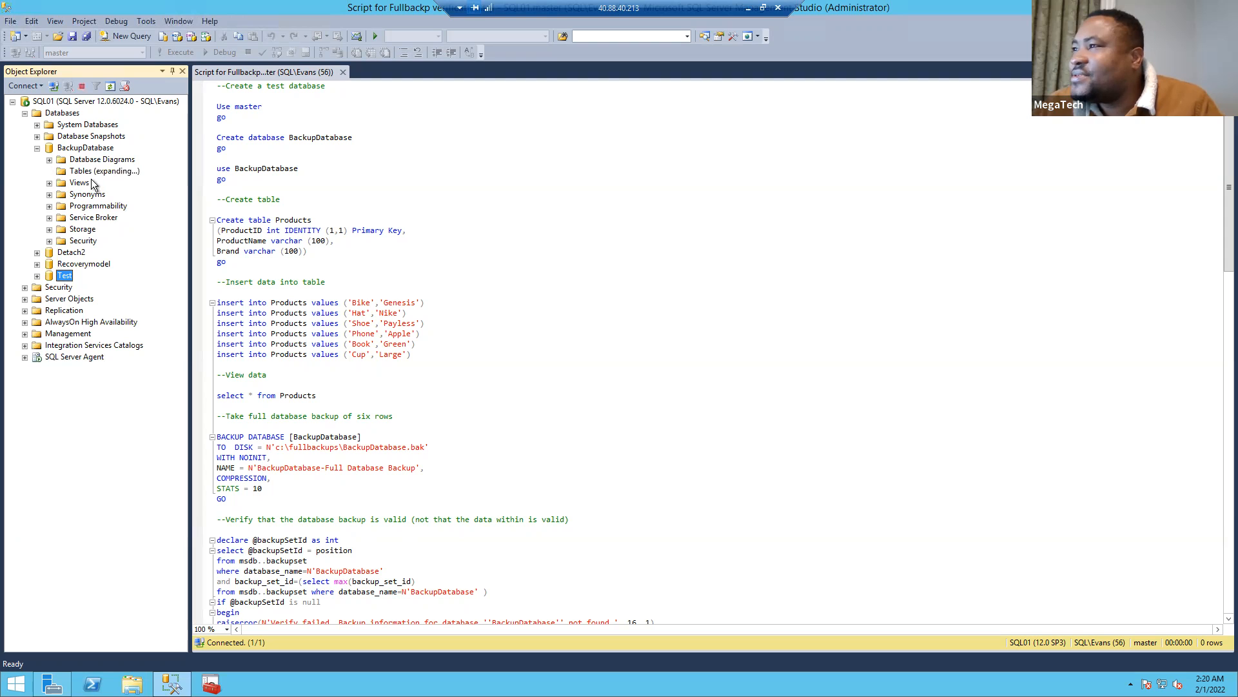
click(103, 206)
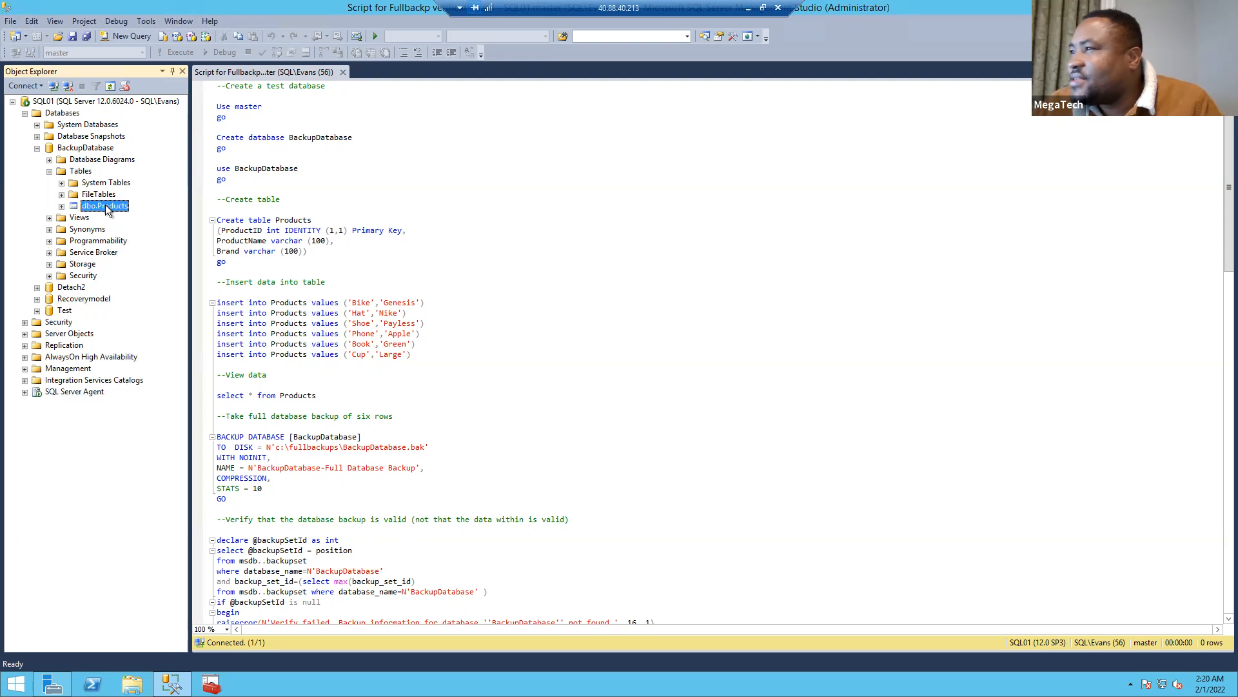
click(50, 219)
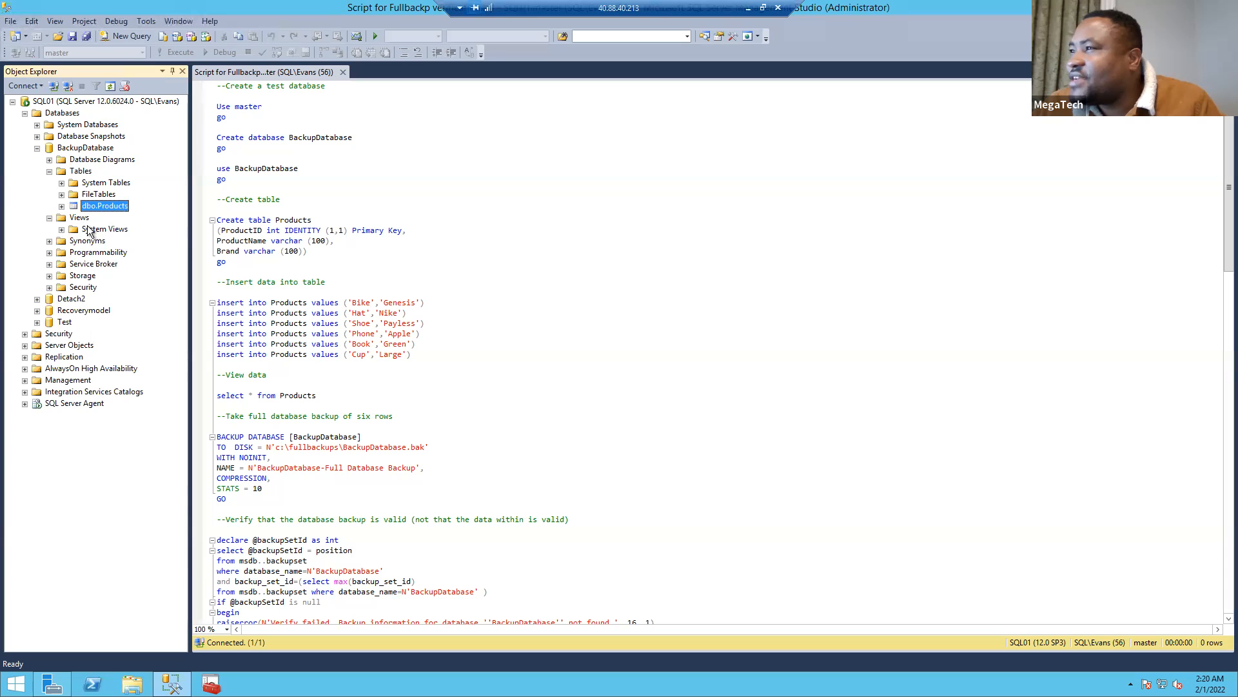
click(50, 253)
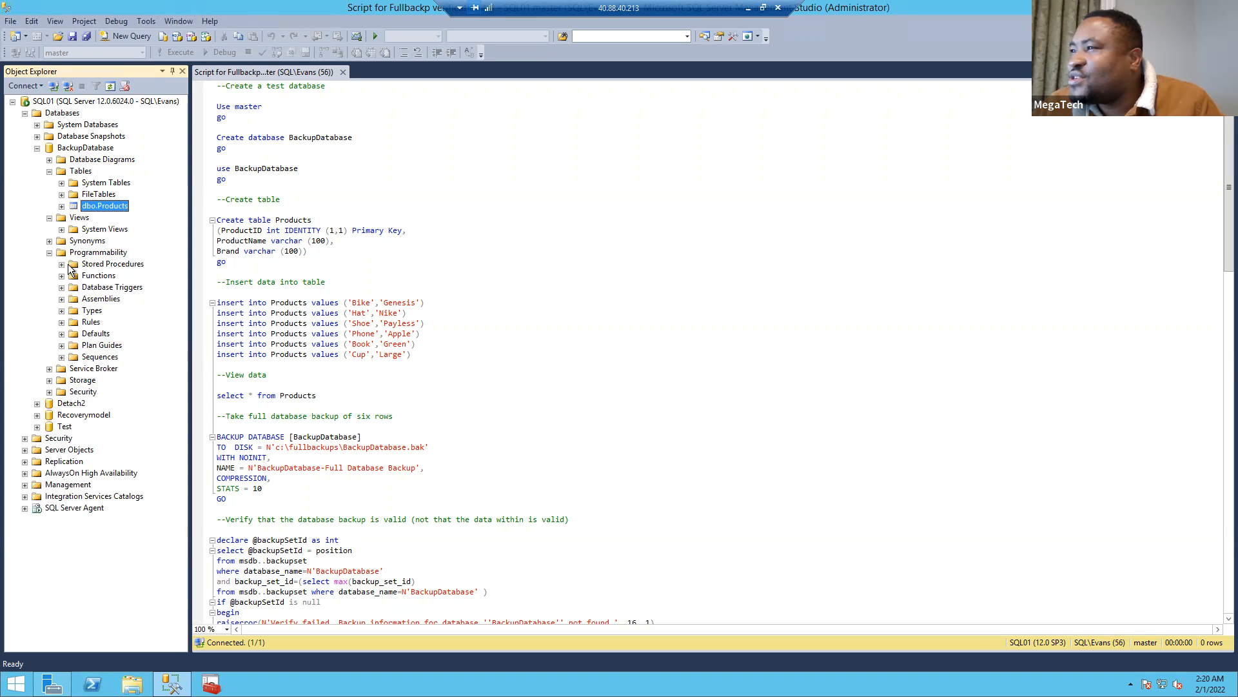
click(62, 264)
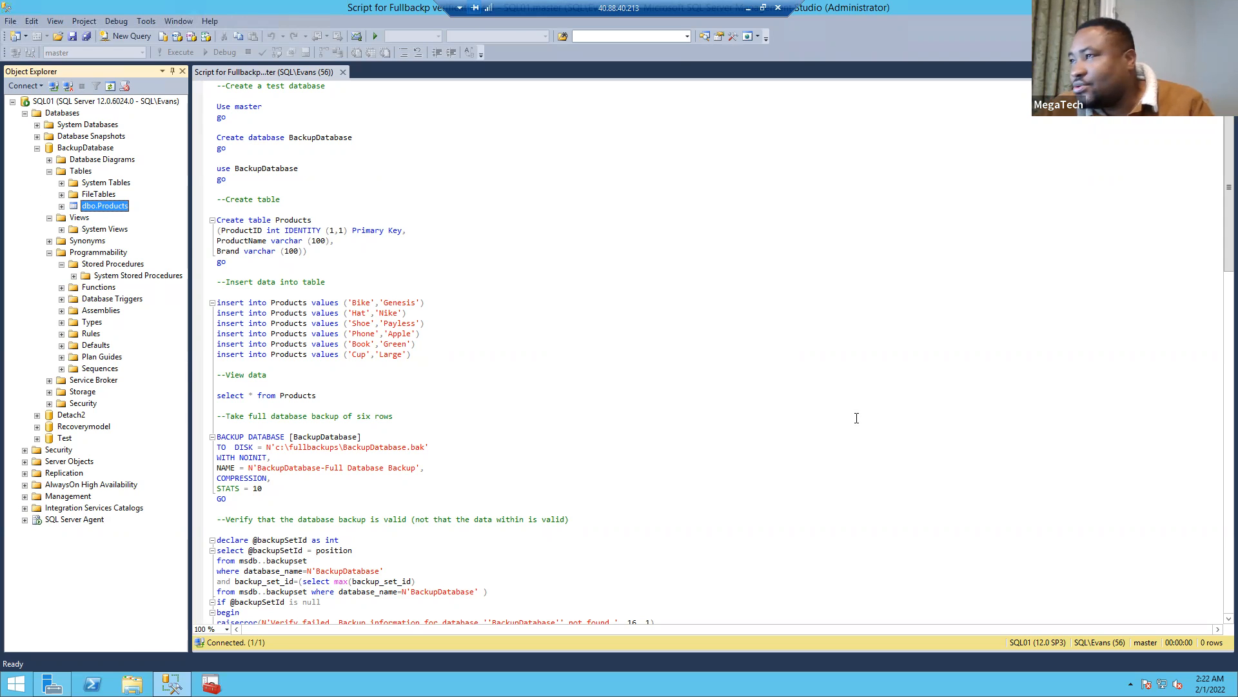
click(49, 171)
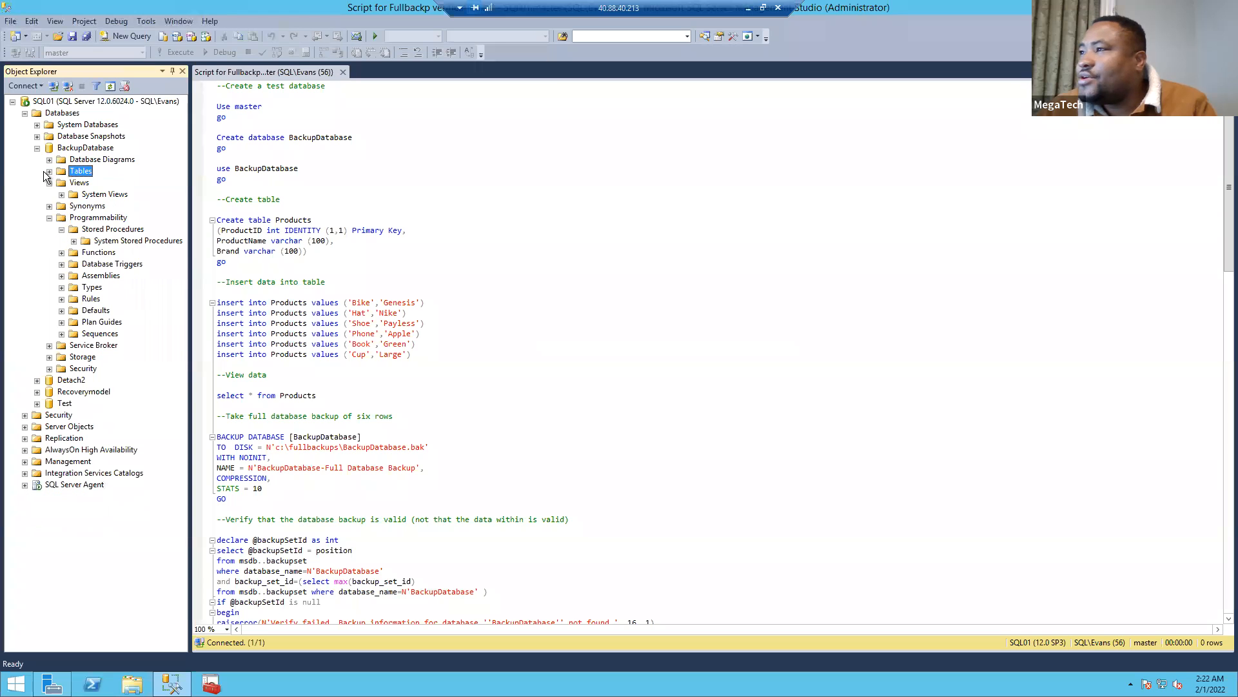
Delete the existing BackupDatabase database, closing its existing connections.
click(84, 149)
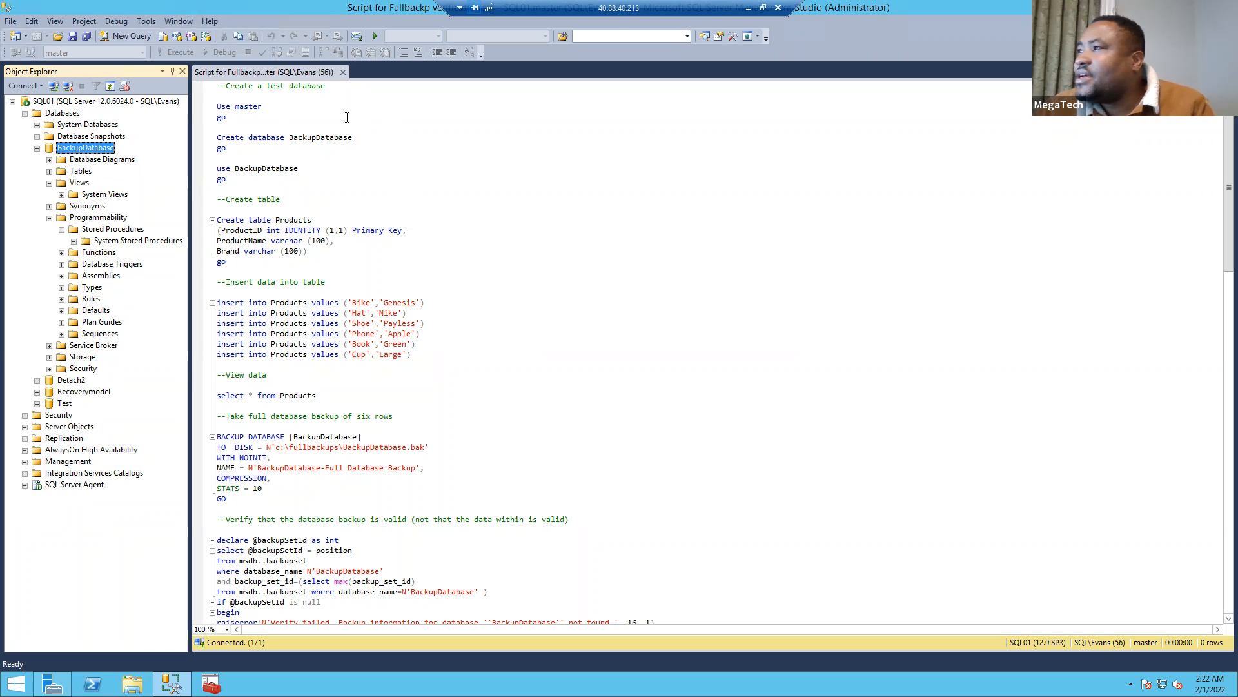
right_click(102, 154)
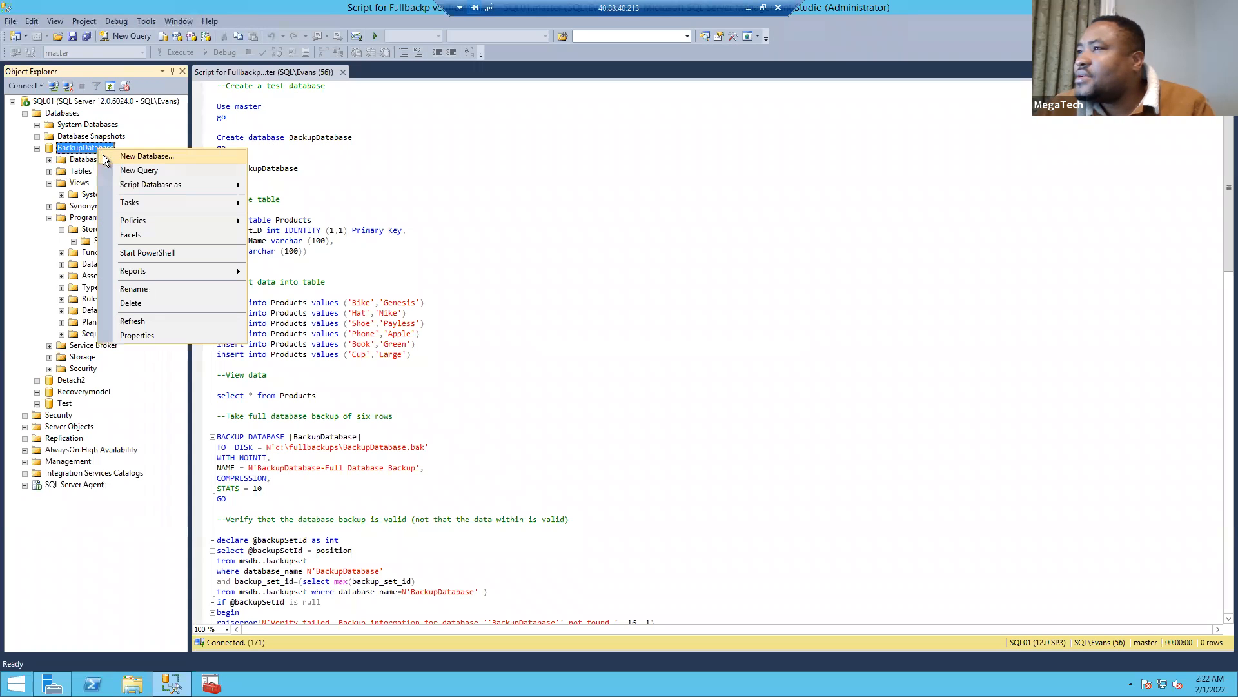
click(138, 303)
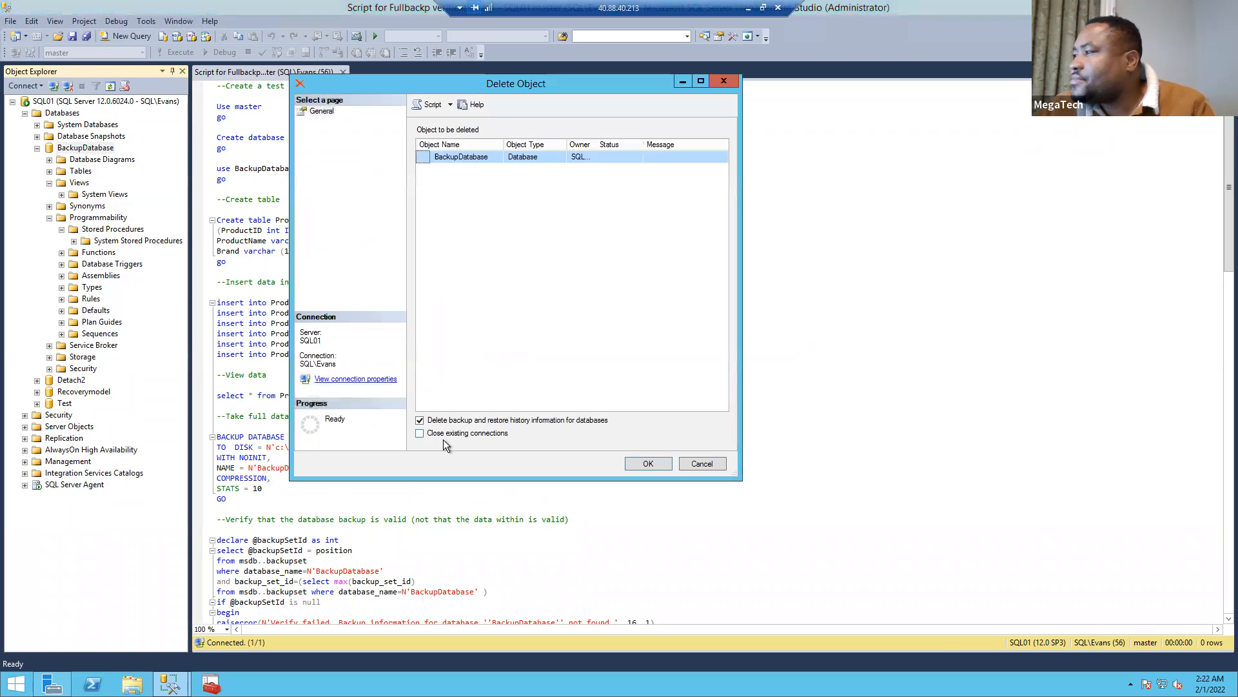
click(440, 435)
click(634, 466)
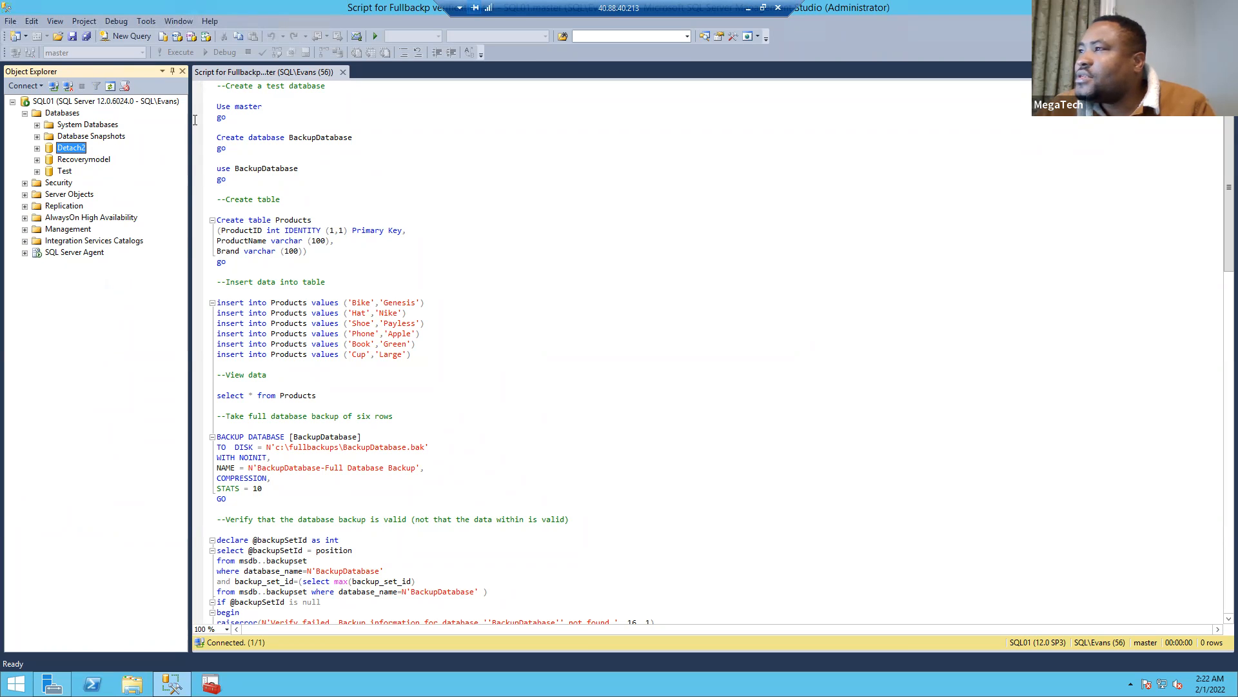
click(354, 137)
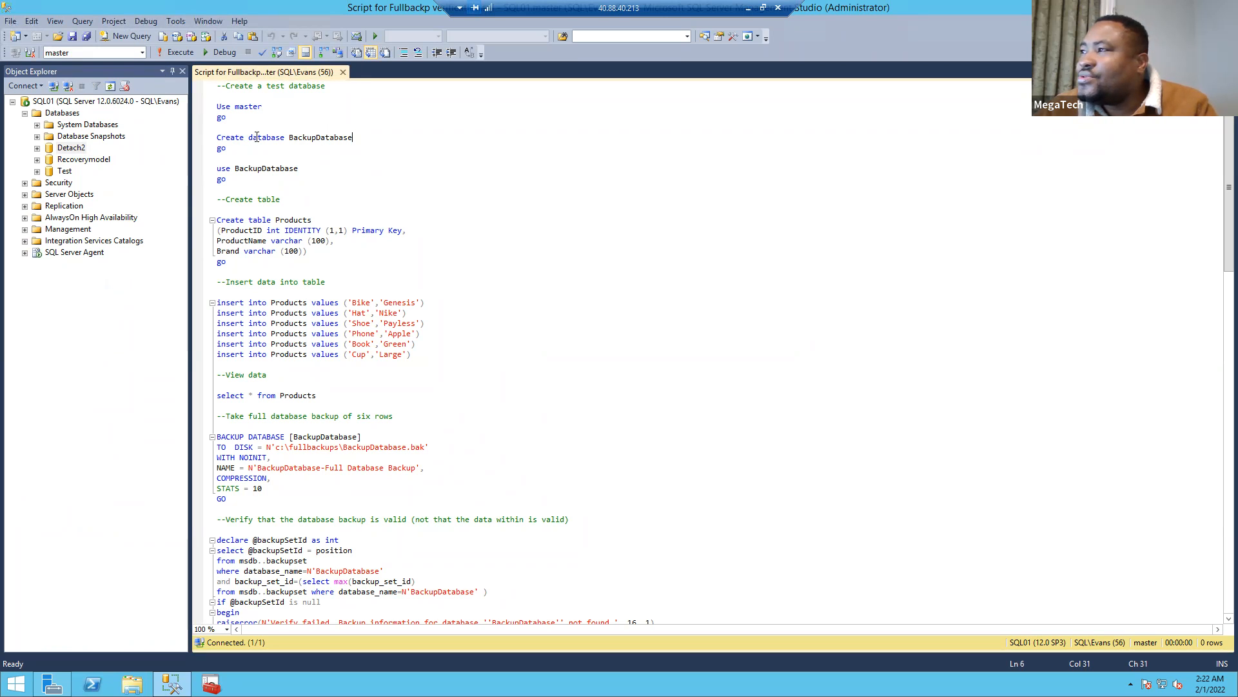
drag(217, 158, 219, 97)
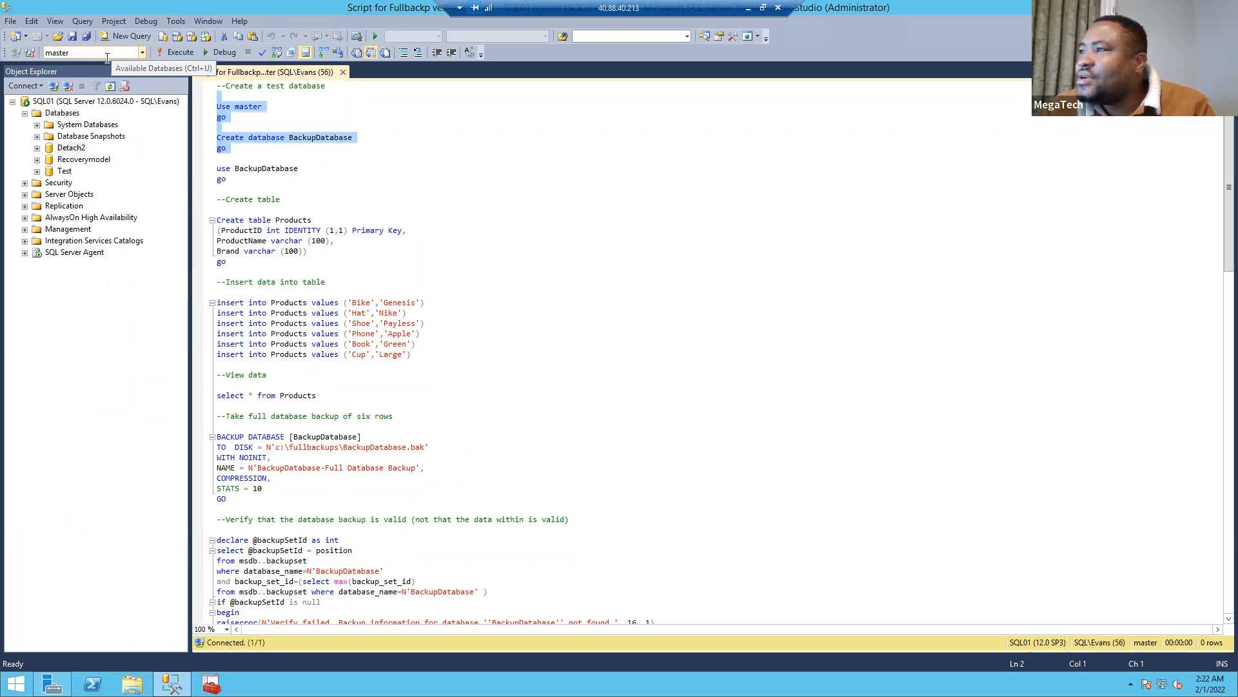
right_click(63, 114)
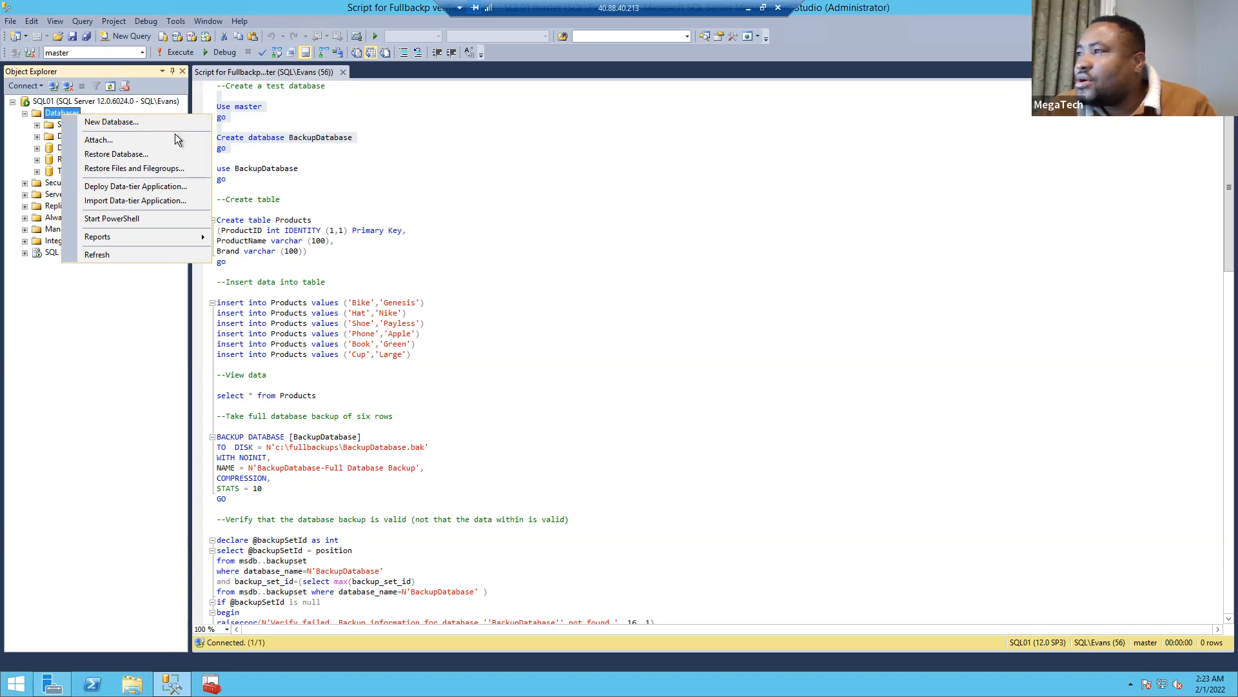
click(156, 120)
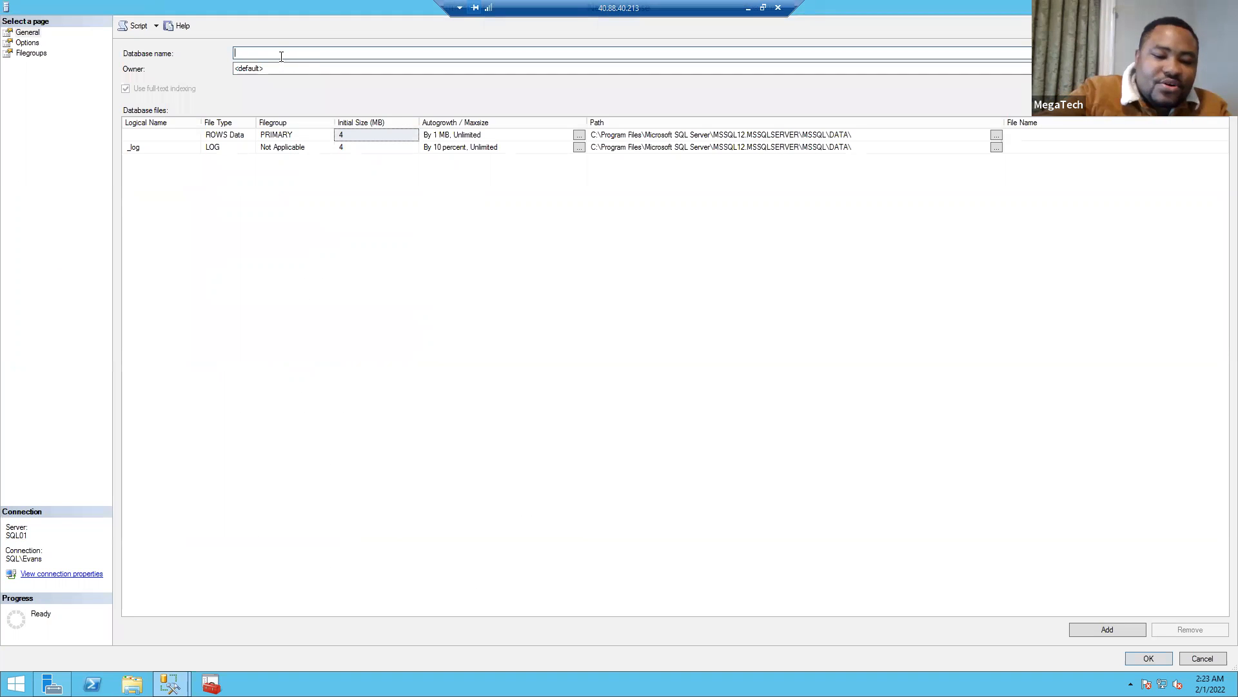
text(test)
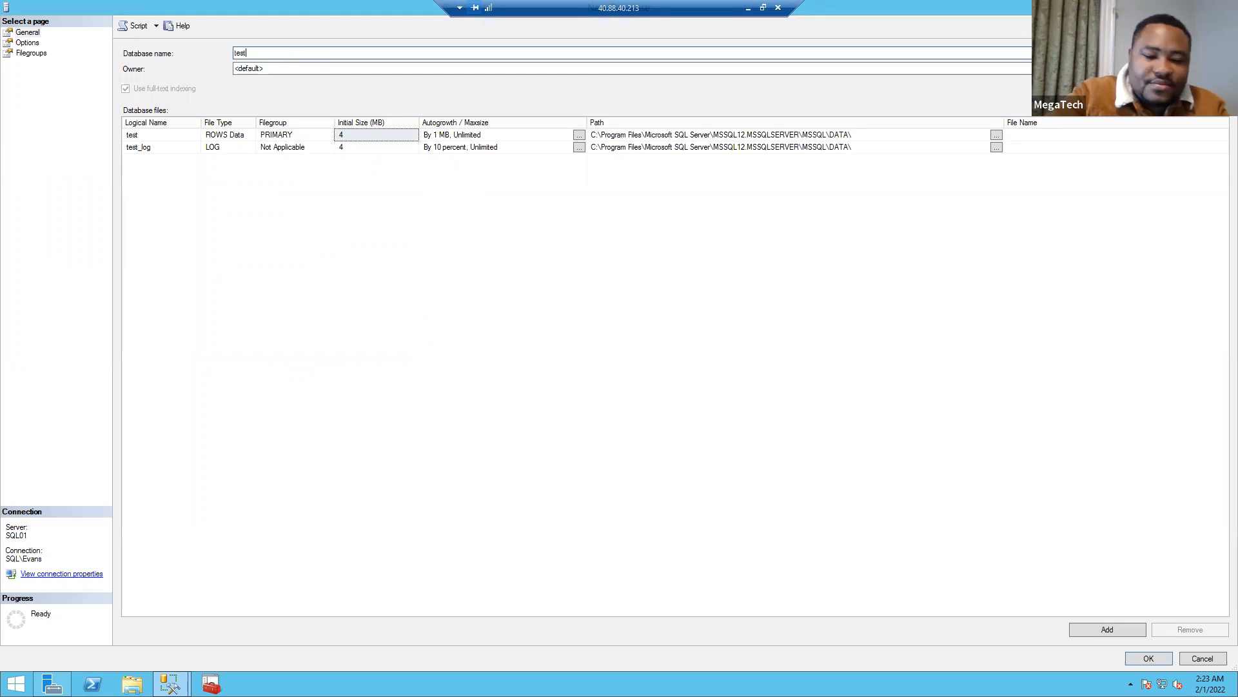
text(db)
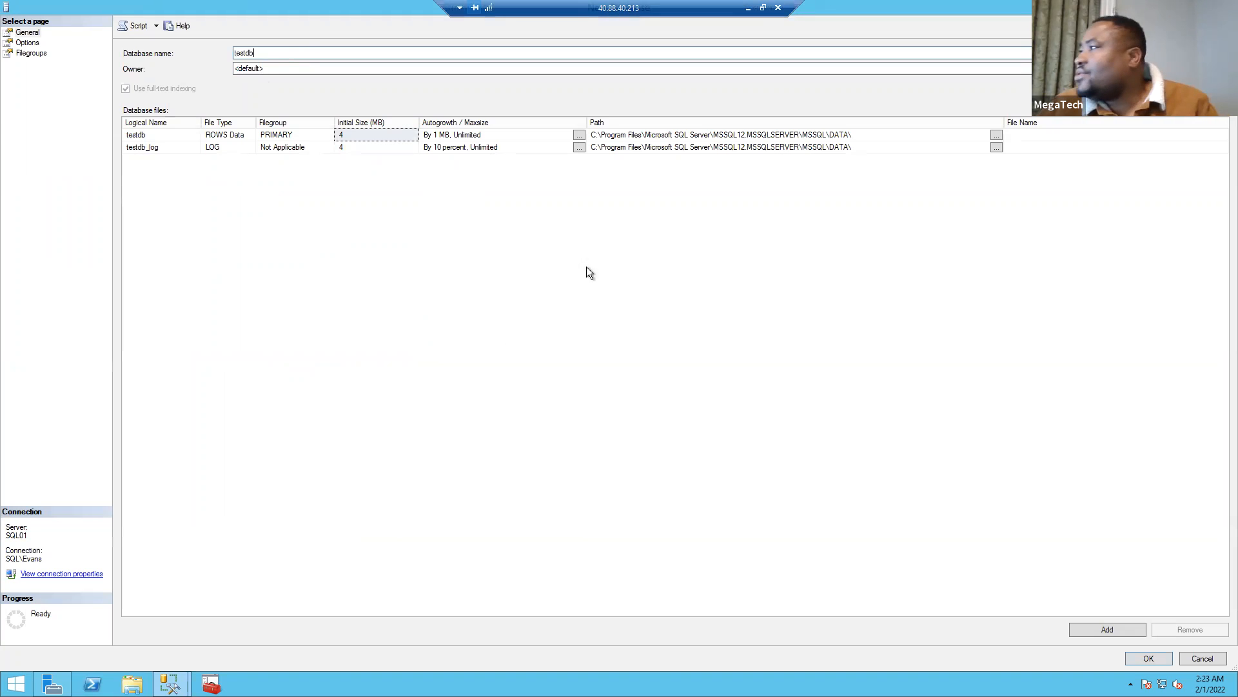
click(1201, 658)
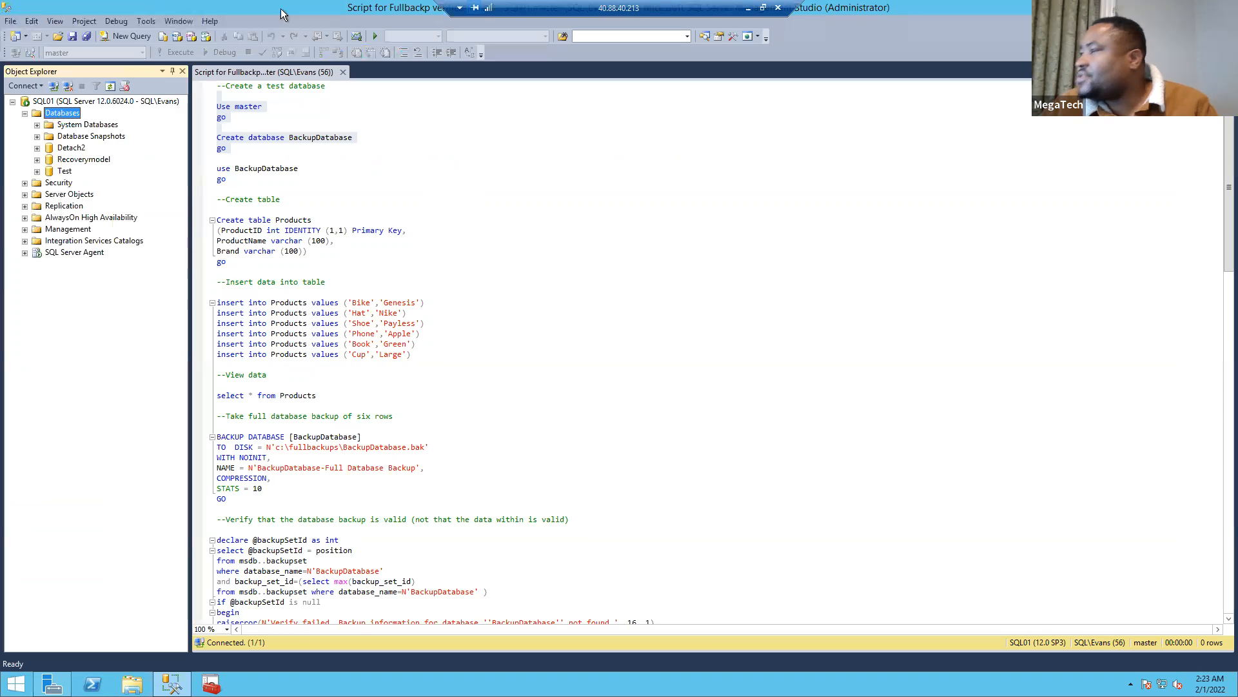
Run the script section from "Use master" through "use BackupDatabase" to create the BackupDatabase database, and refresh the database list.
click(230, 150)
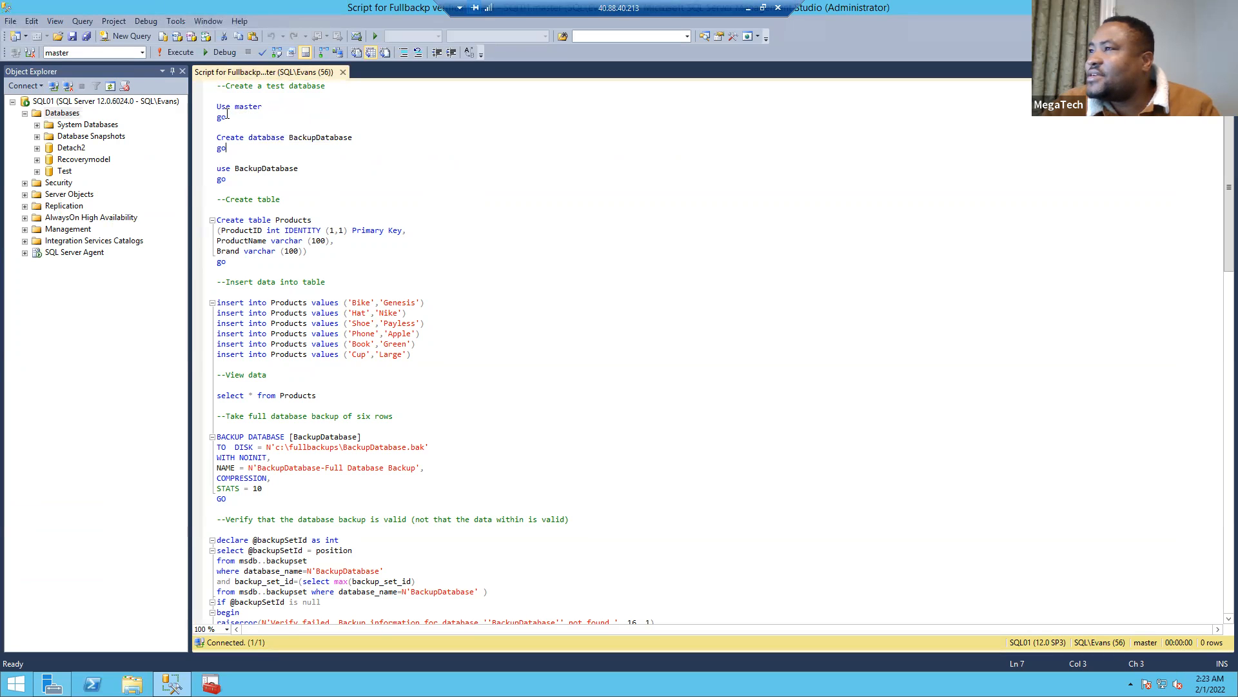
click(73, 52)
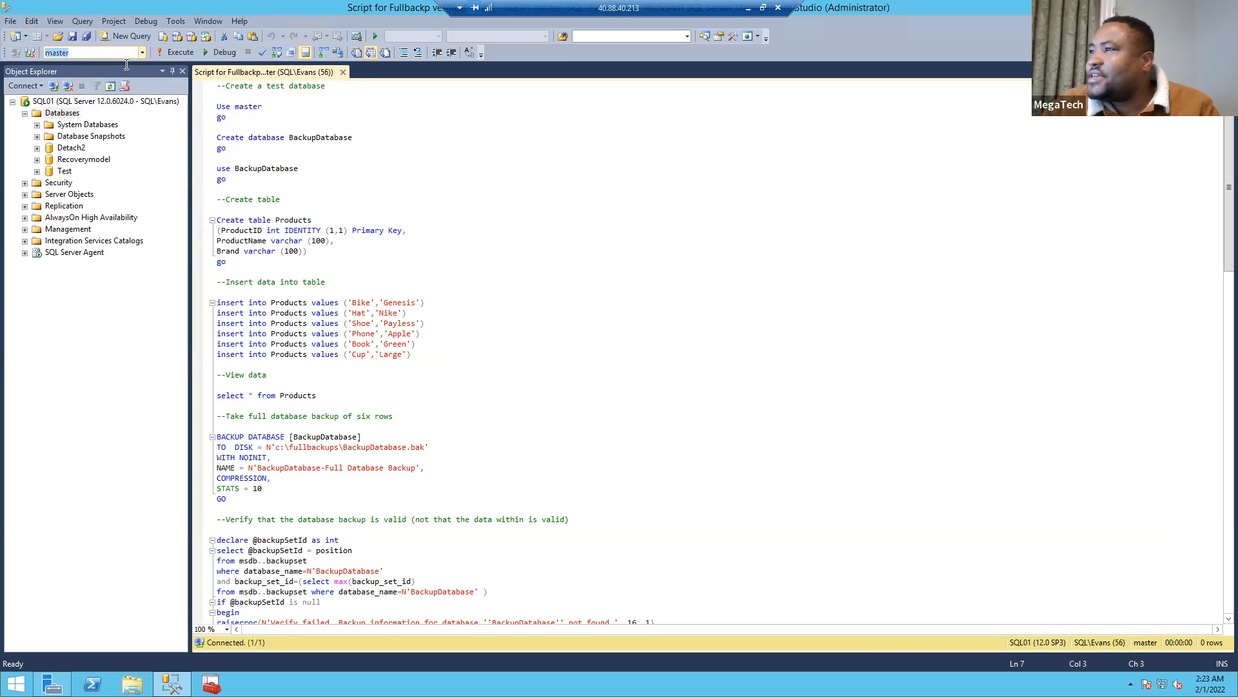
drag(227, 179, 212, 104)
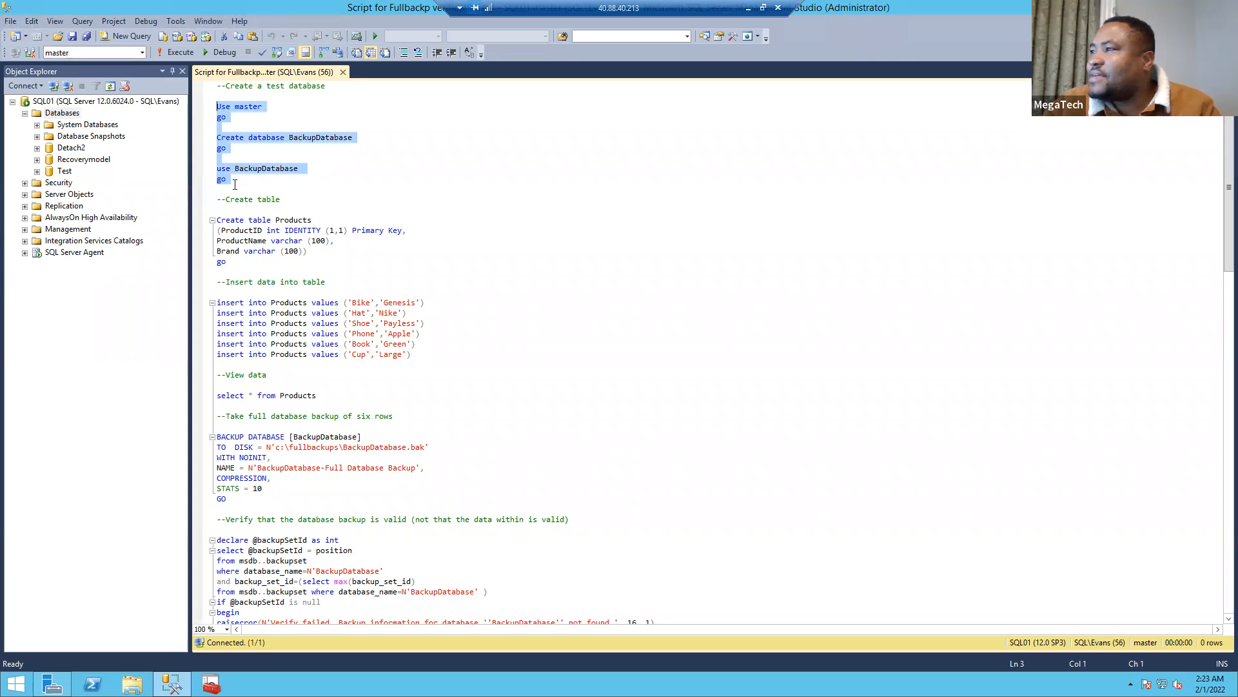
click(188, 55)
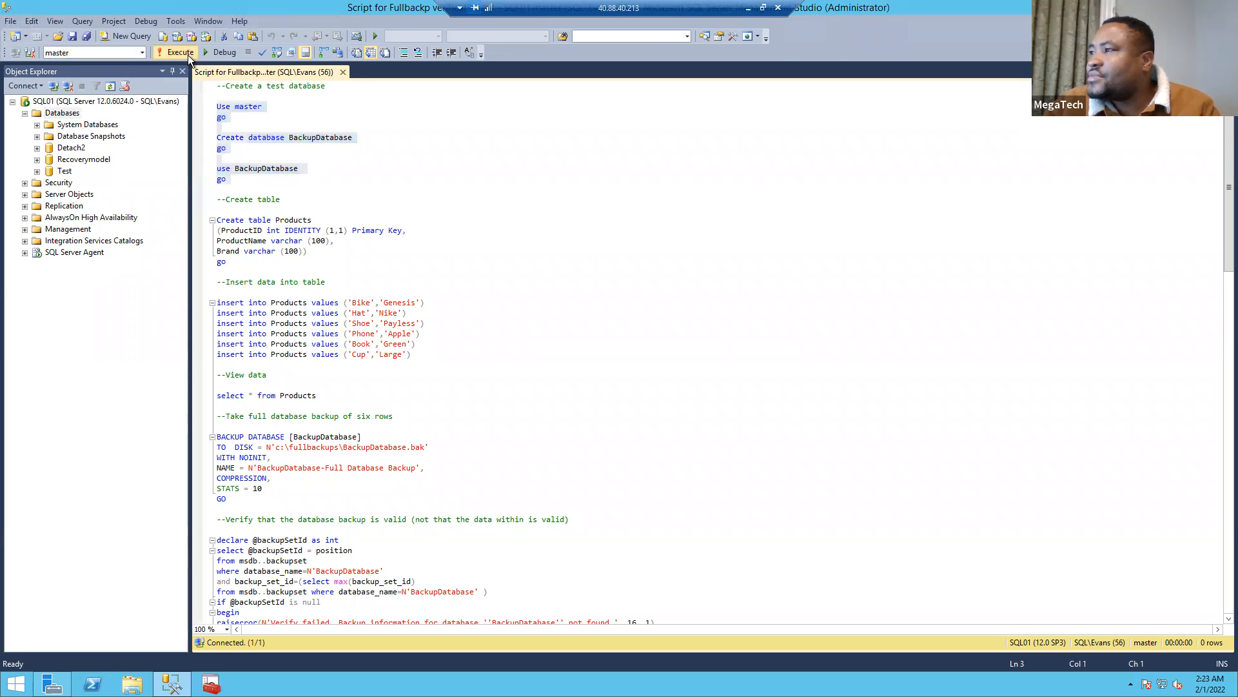
right_click(74, 115)
click(138, 254)
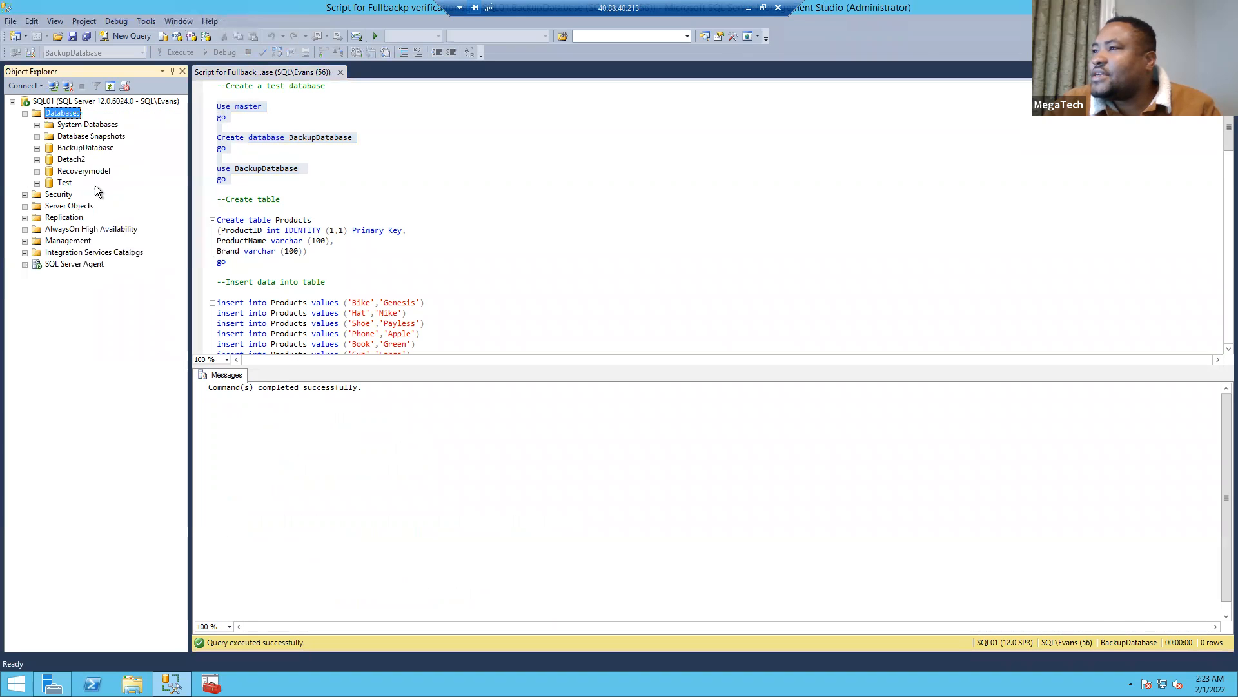
Inspect the Tables folder of the new BackupDatabase and the script's Create table Products statement.
click(86, 148)
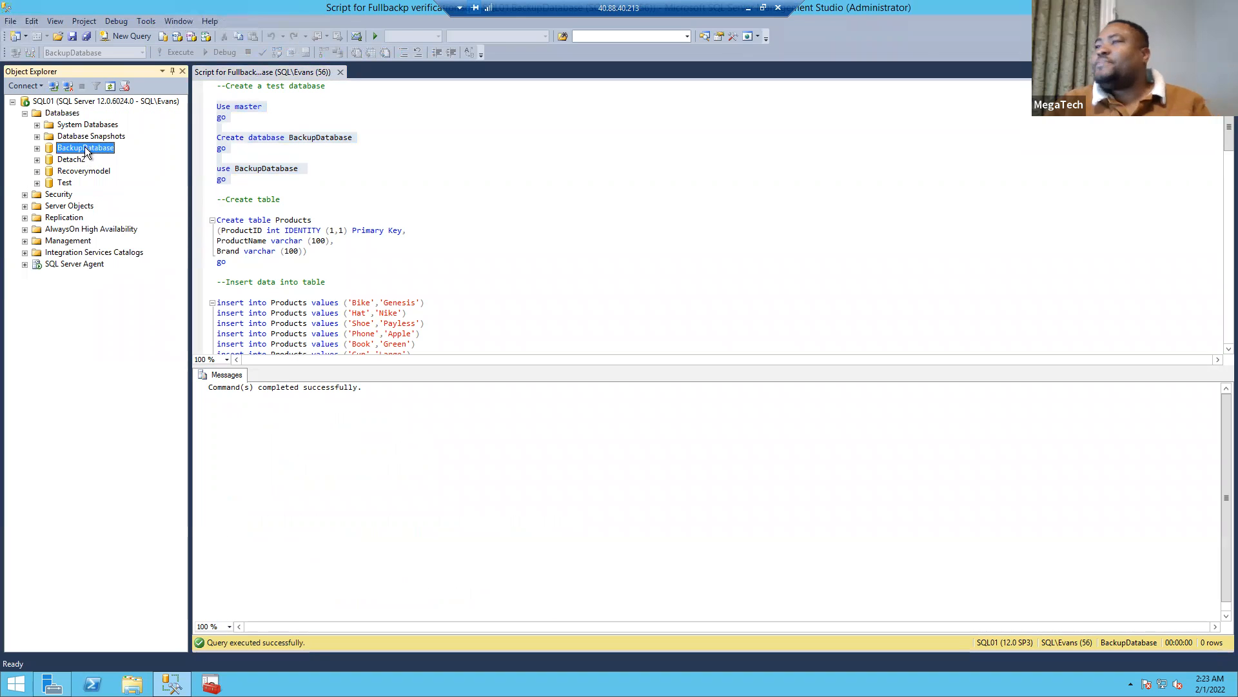
click(37, 148)
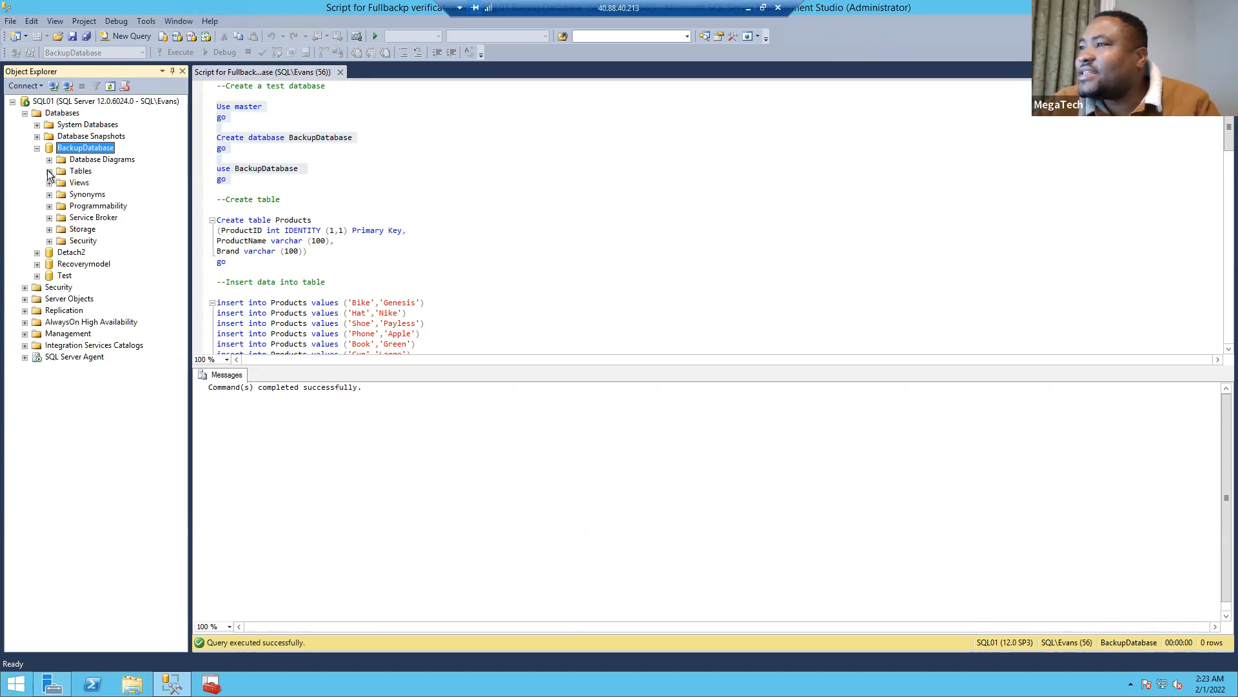
click(49, 171)
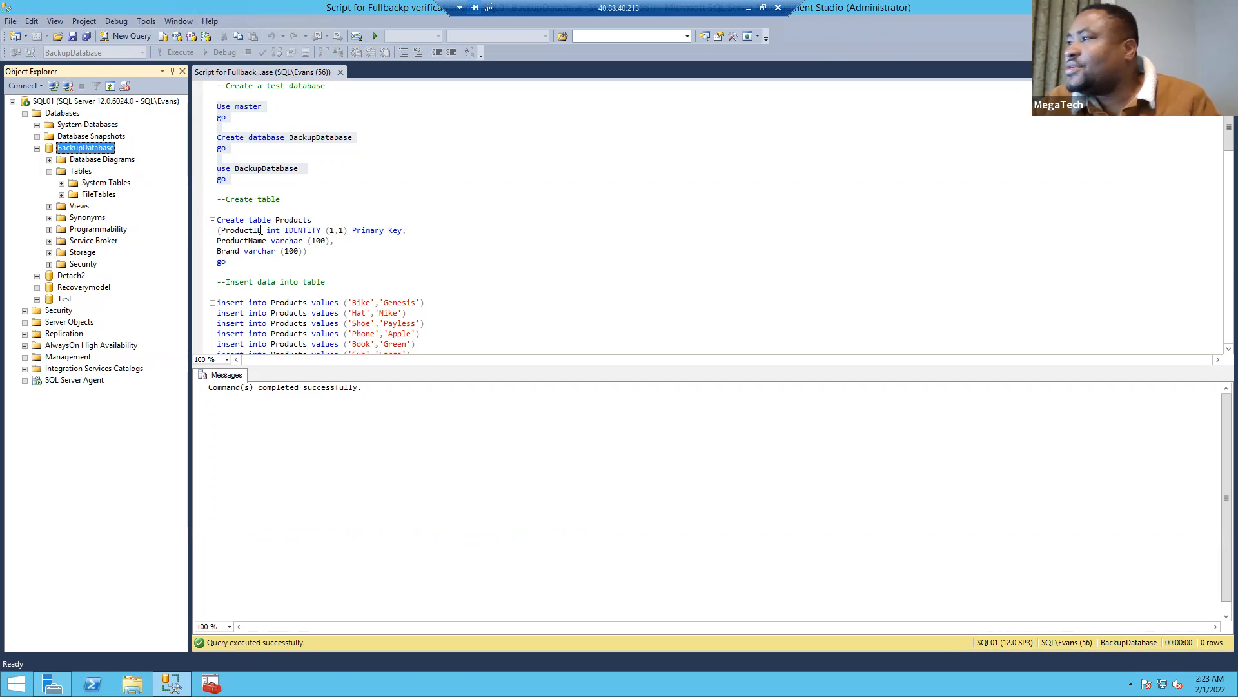
drag(276, 219, 246, 215)
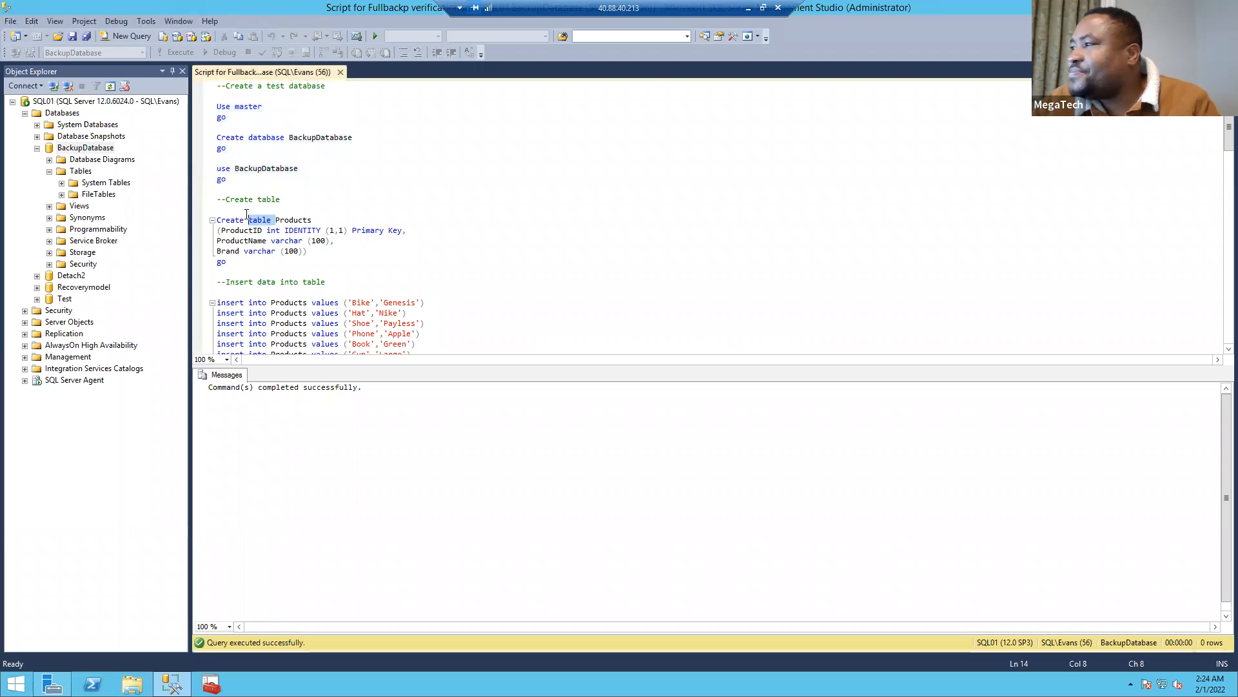
click(314, 220)
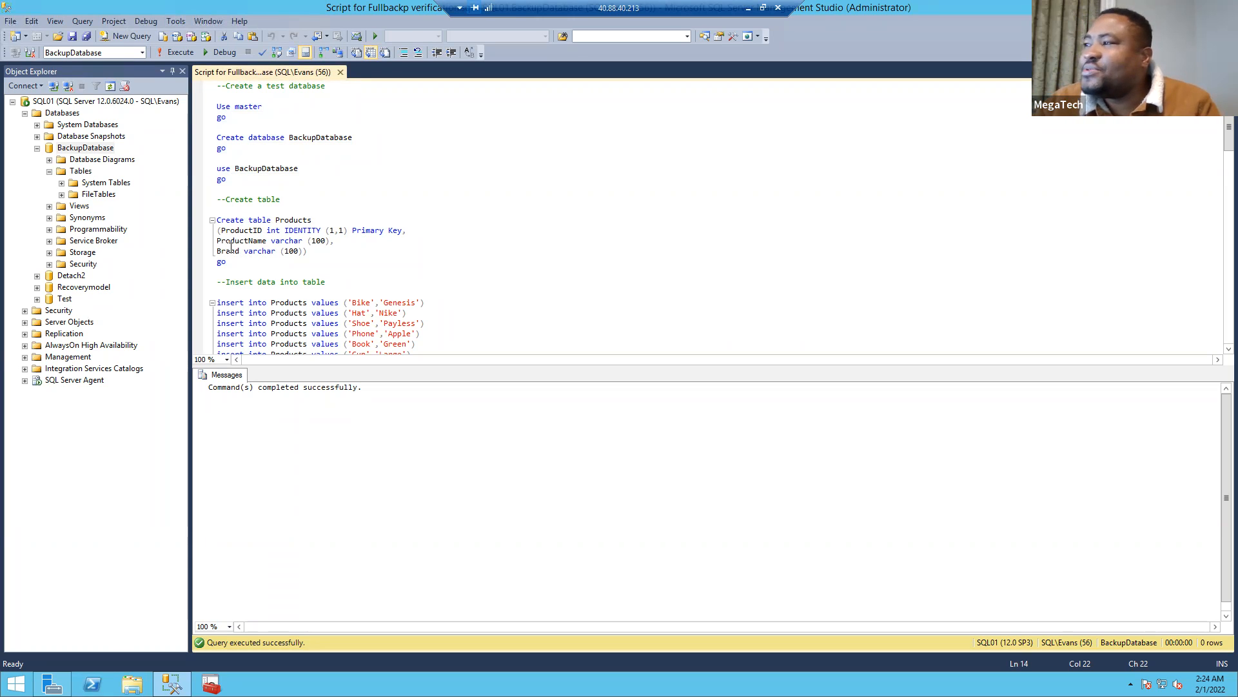
Start designing a new table in BackupDatabase and name its first column ProductName, following the script's column definitions.
right_click(78, 173)
mouse_move(100, 180)
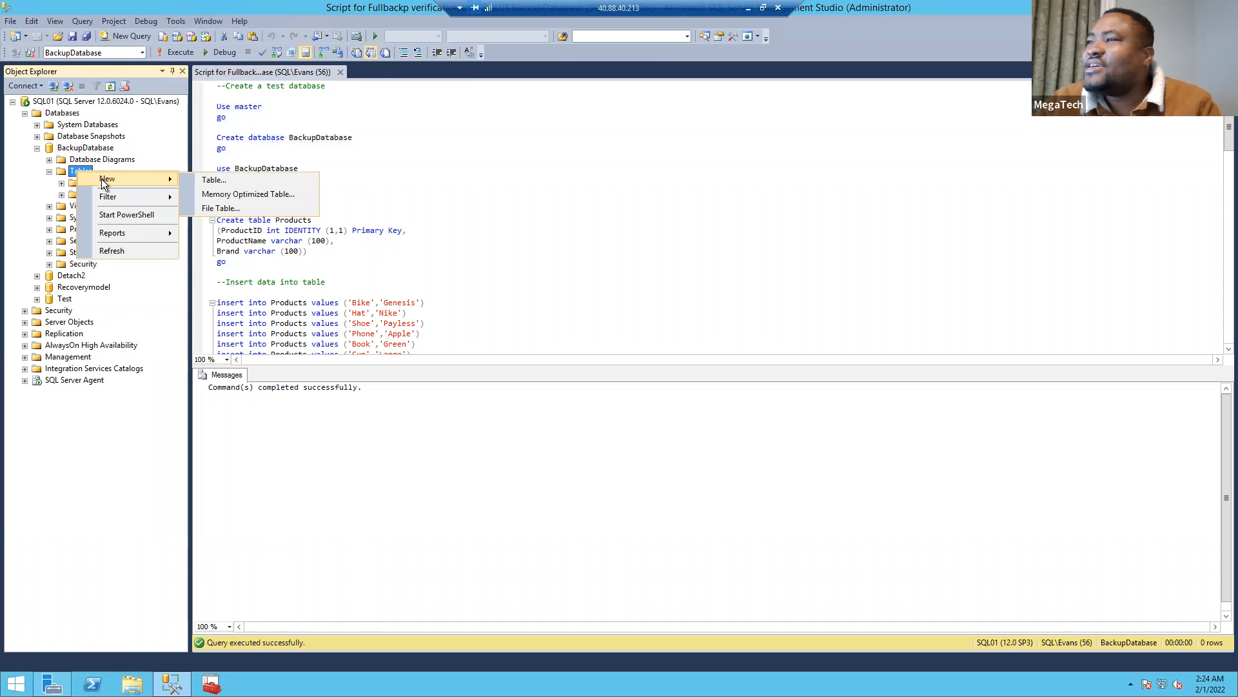
click(212, 181)
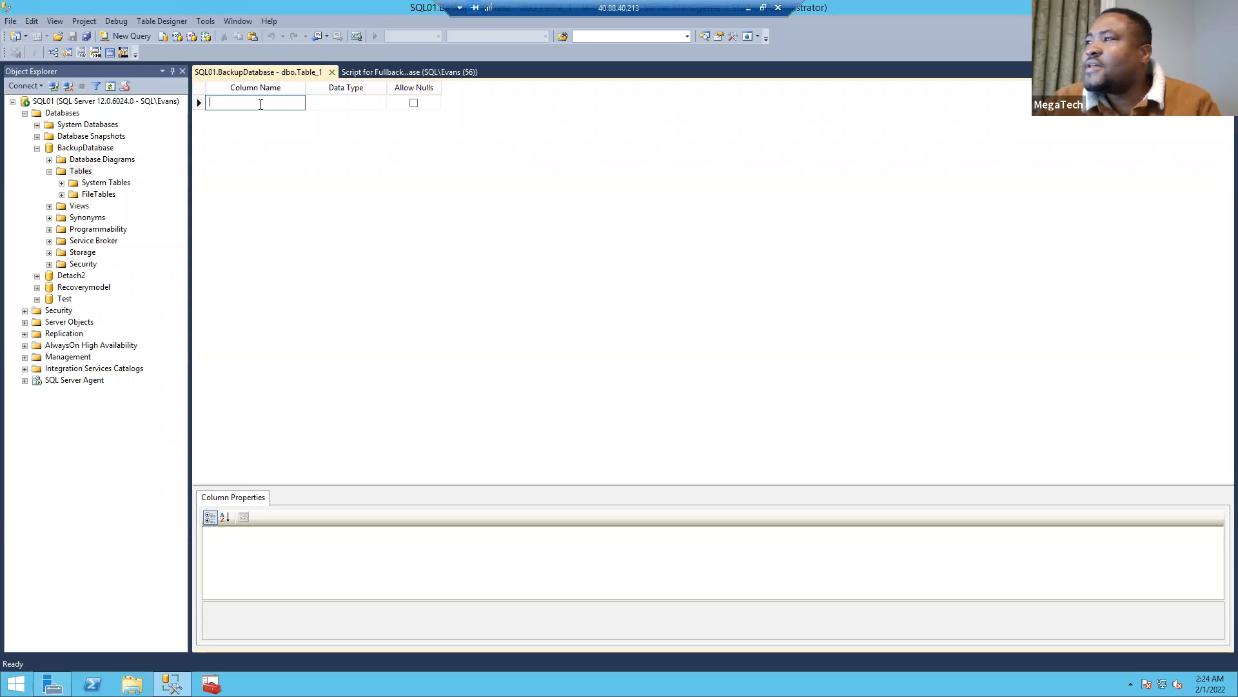
click(404, 71)
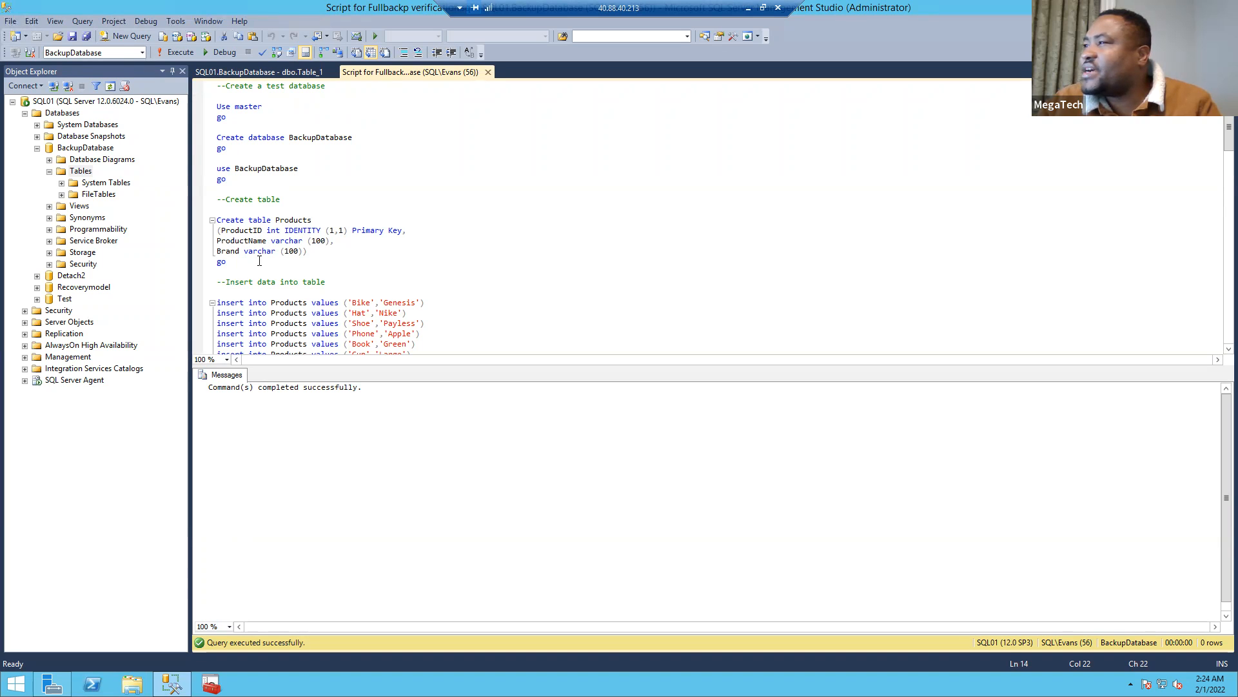
click(256, 68)
text(P)
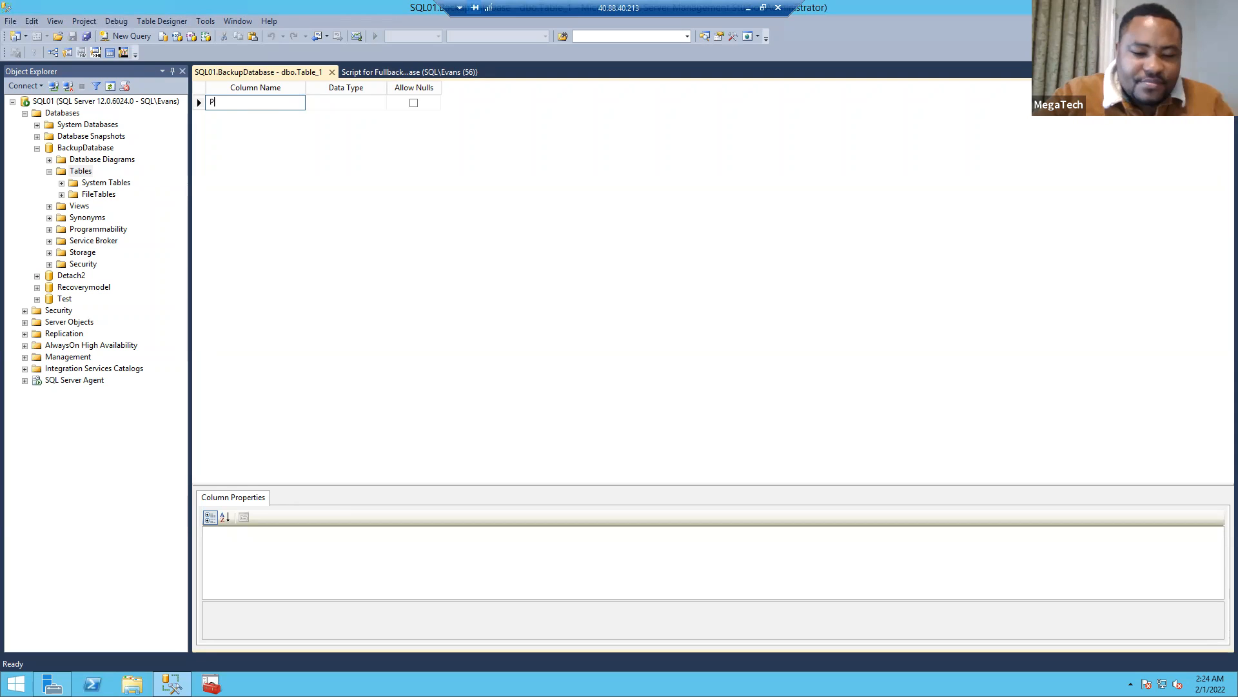
text(roduct)
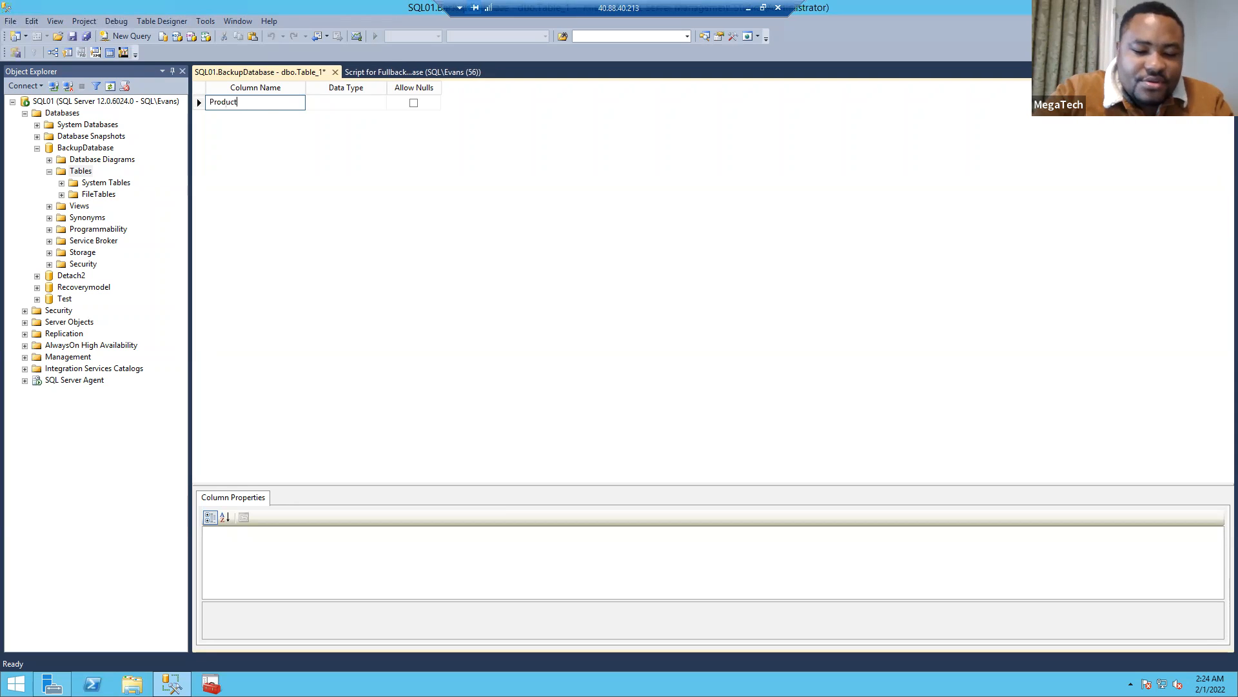
text(Name)
Set the ProductName column's data type to varchar(50).
click(334, 101)
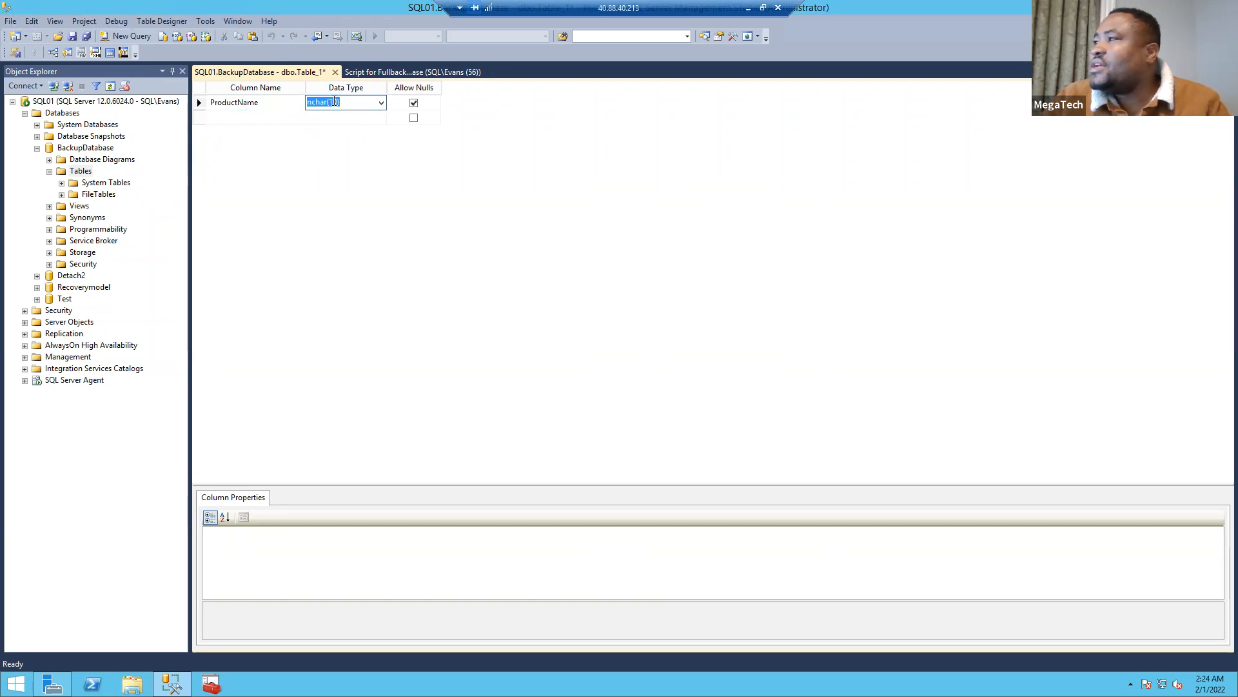
click(382, 102)
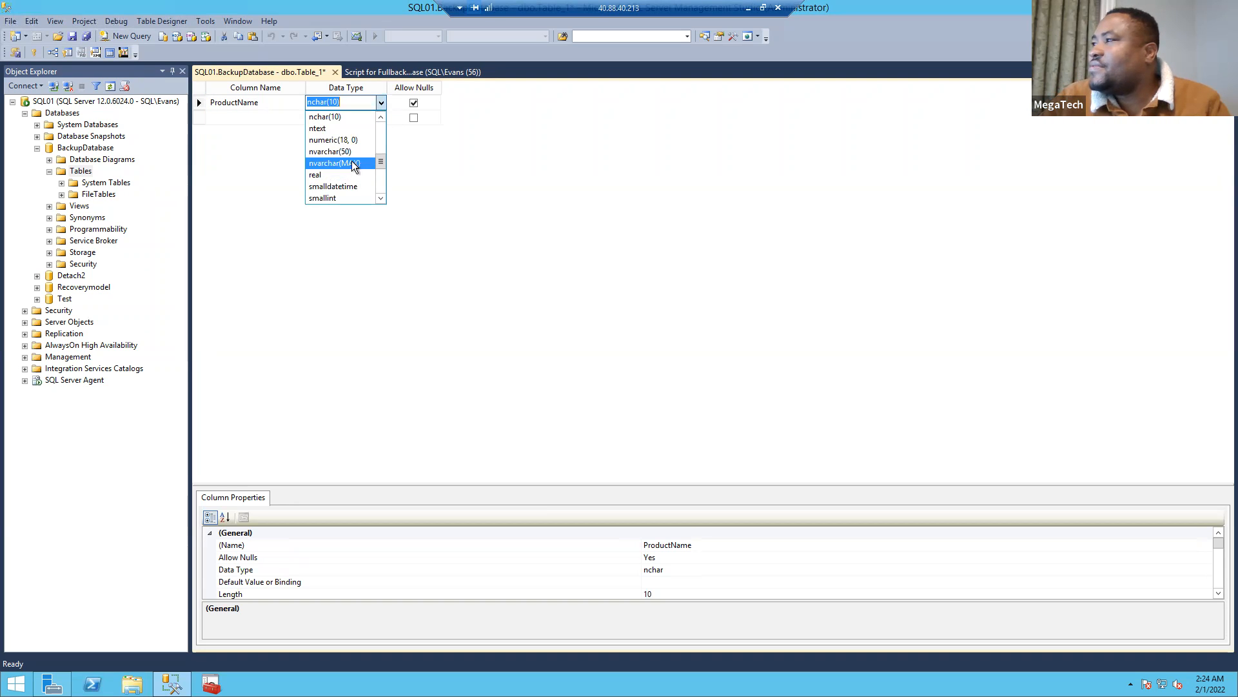
scroll(341, 165, down, 2)
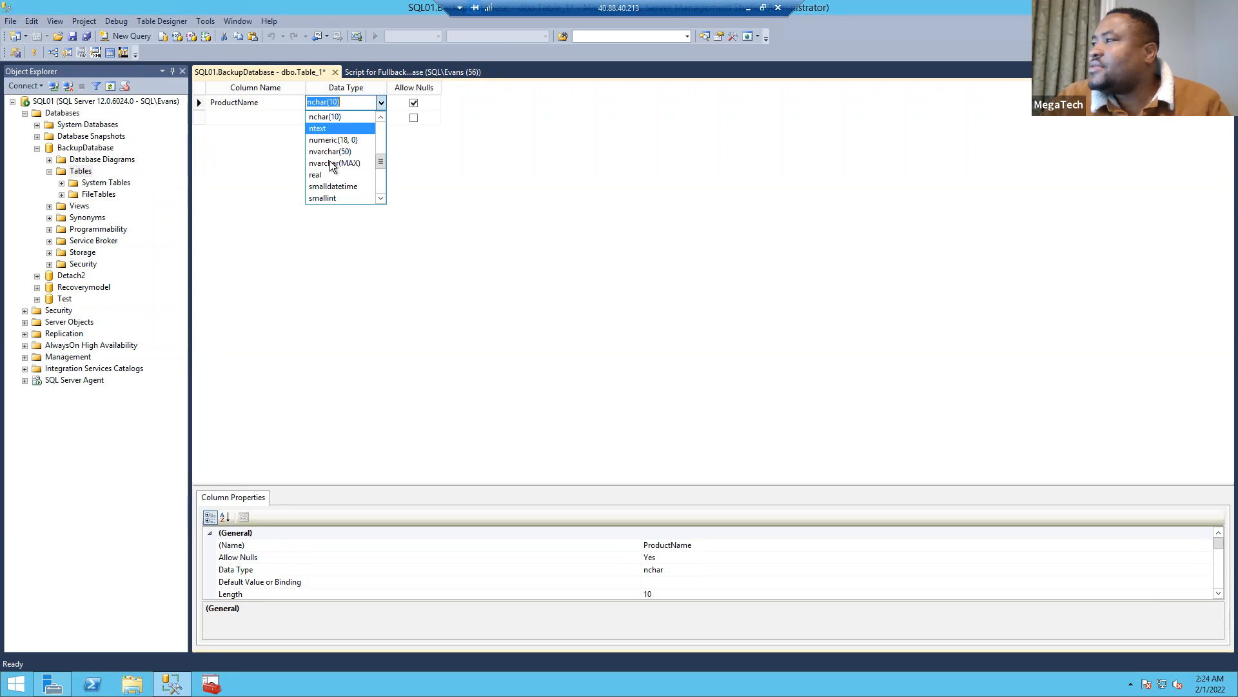
scroll(349, 168, down, 2)
scroll(346, 183, up, 2)
scroll(349, 184, down, 1)
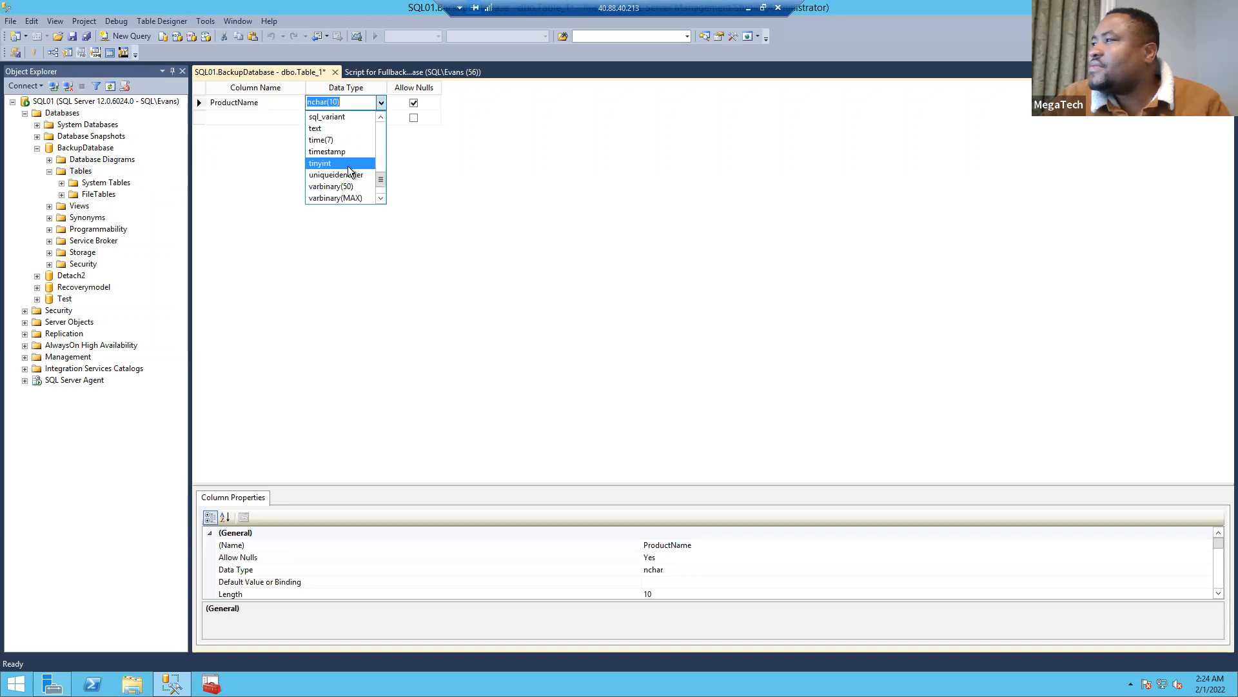
scroll(335, 180, down, 1)
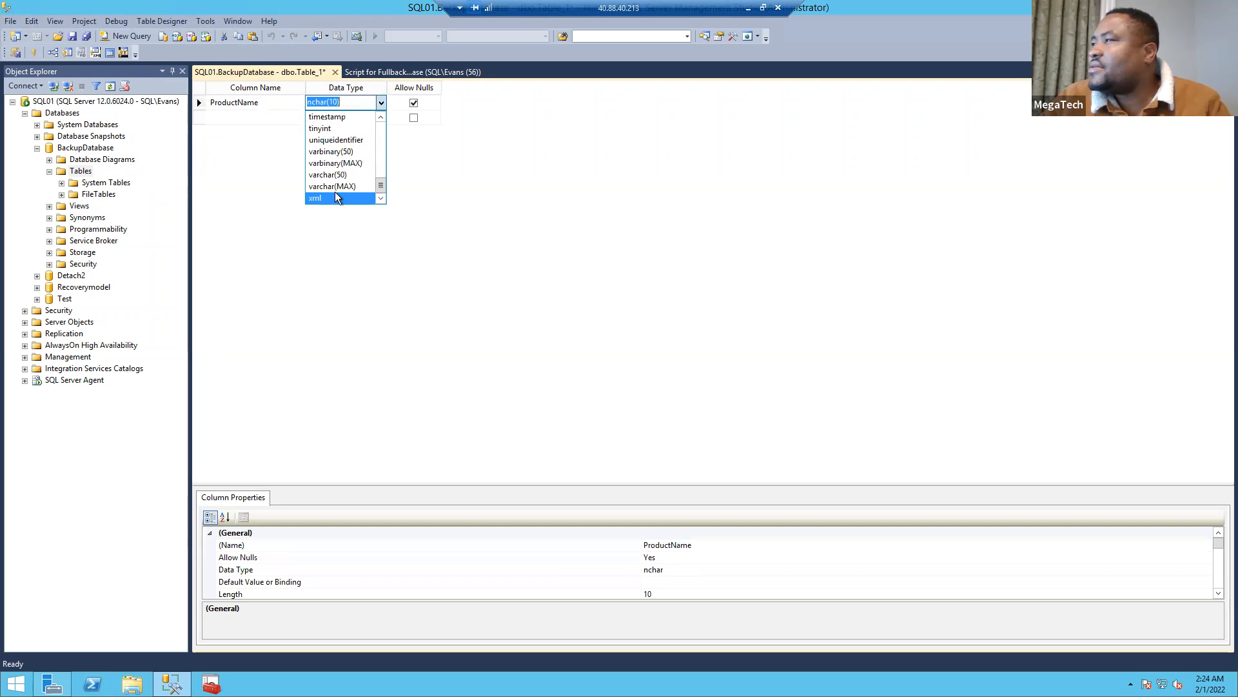
click(343, 176)
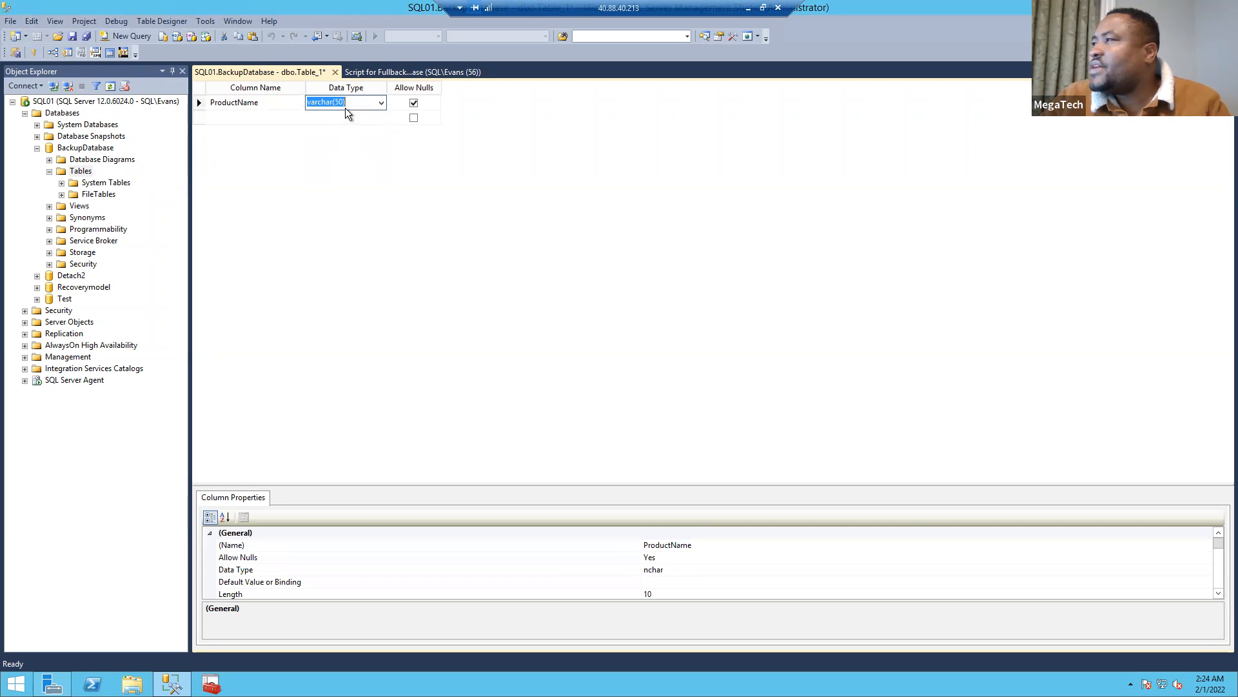
Add a second column named Brand with the data type varchar(50) to the new table design.
click(256, 118)
click(411, 73)
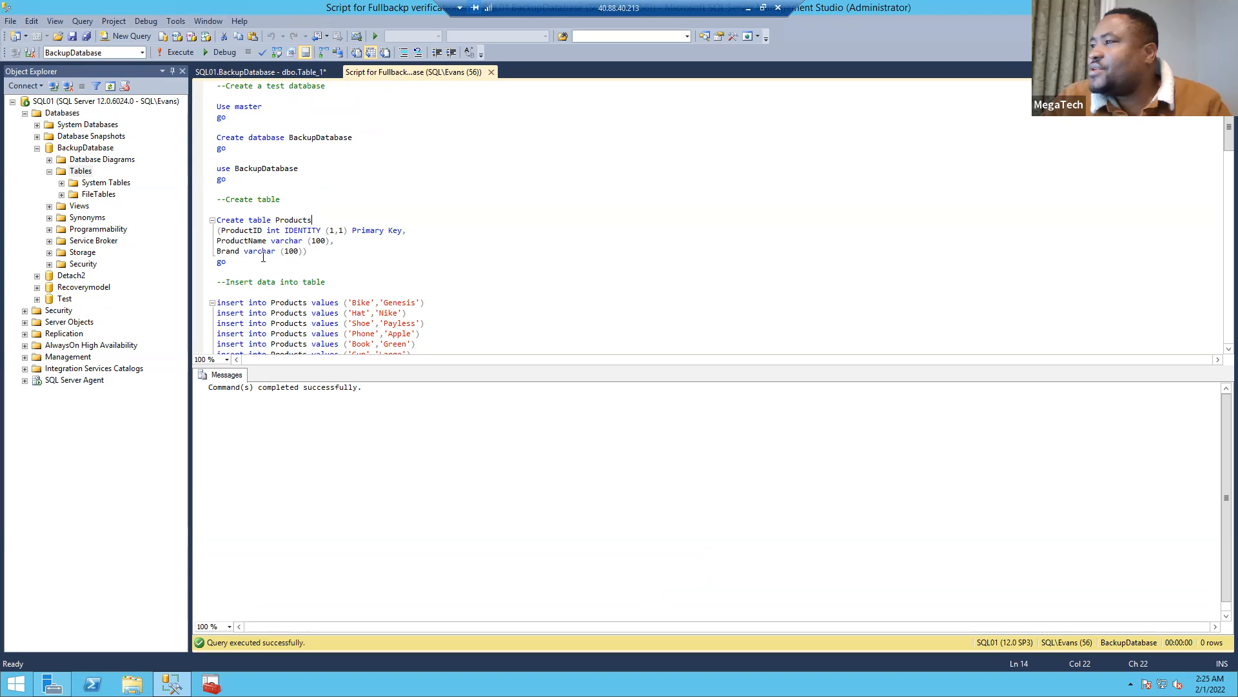
click(288, 75)
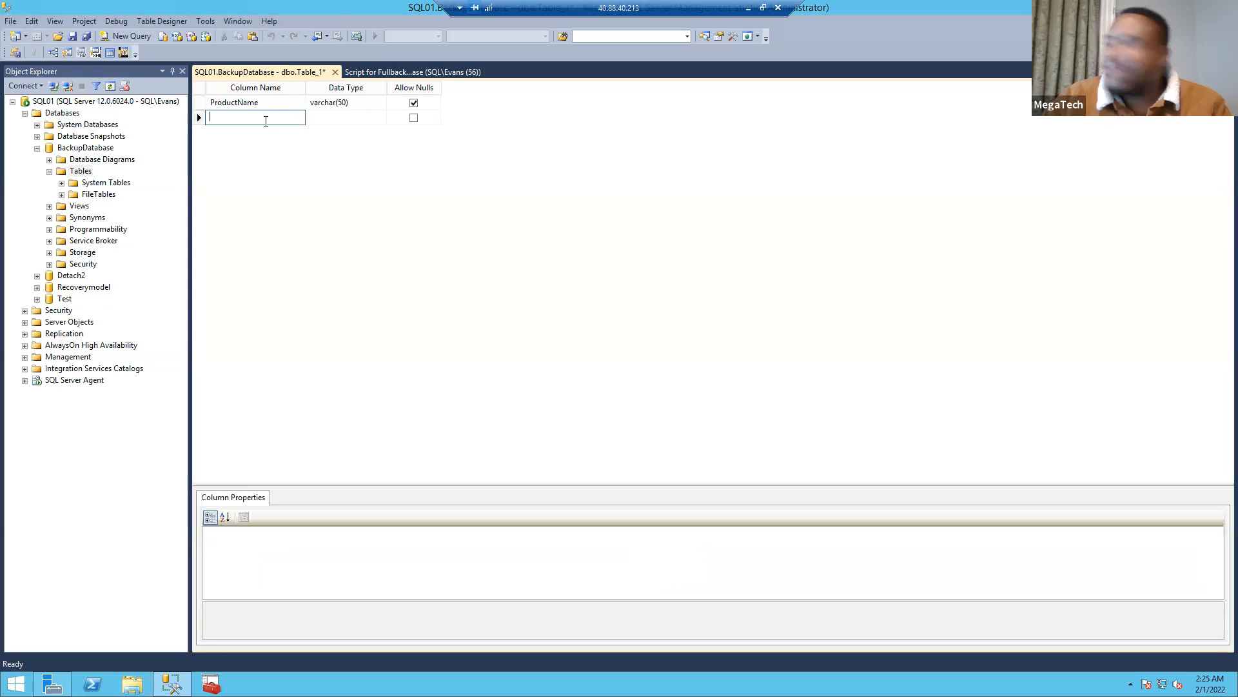
text(Brand)
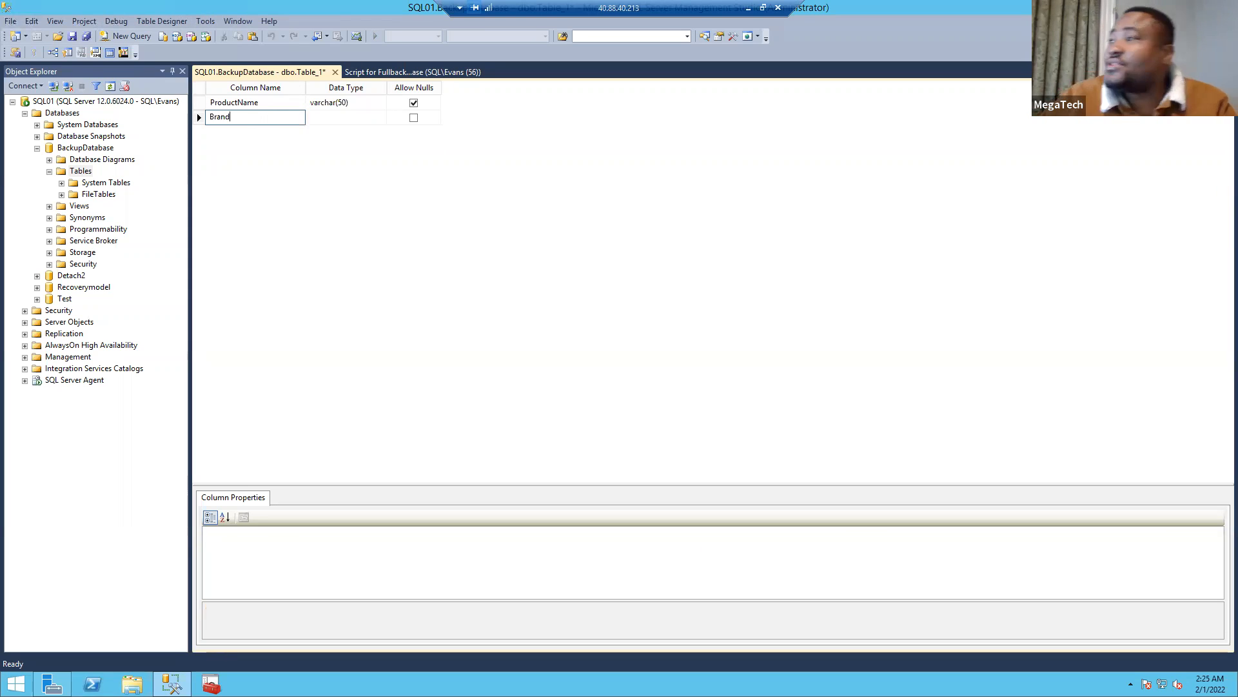
click(323, 121)
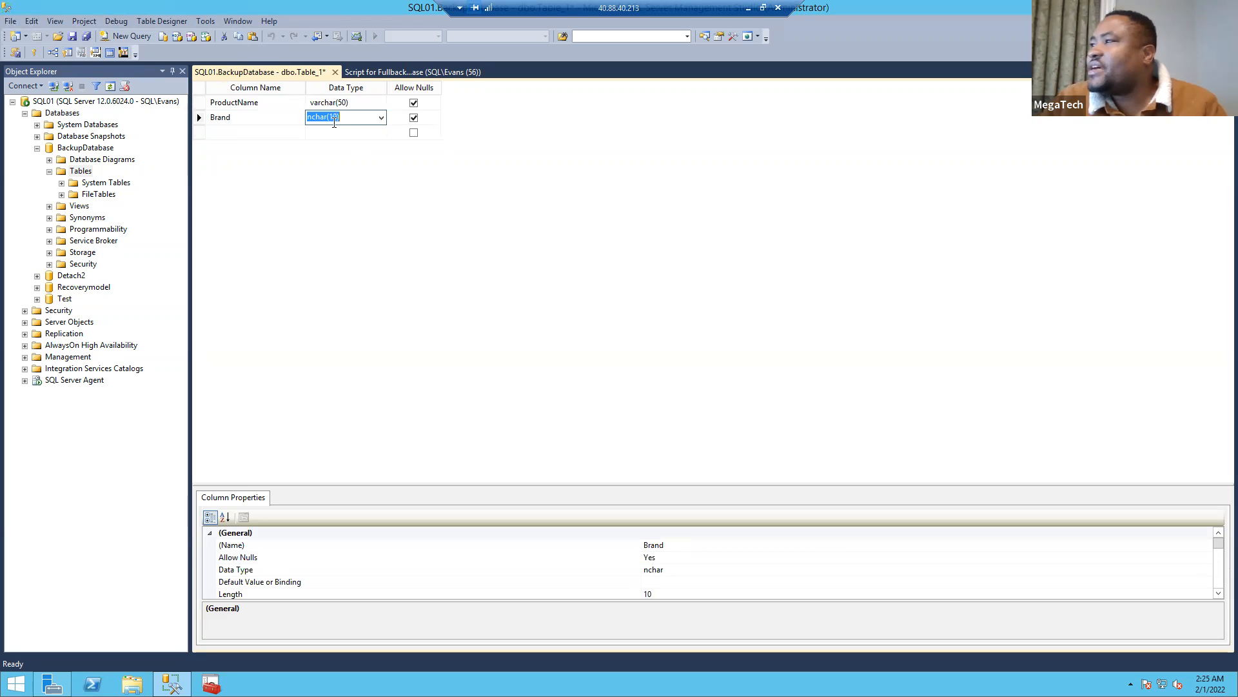
text(Var)
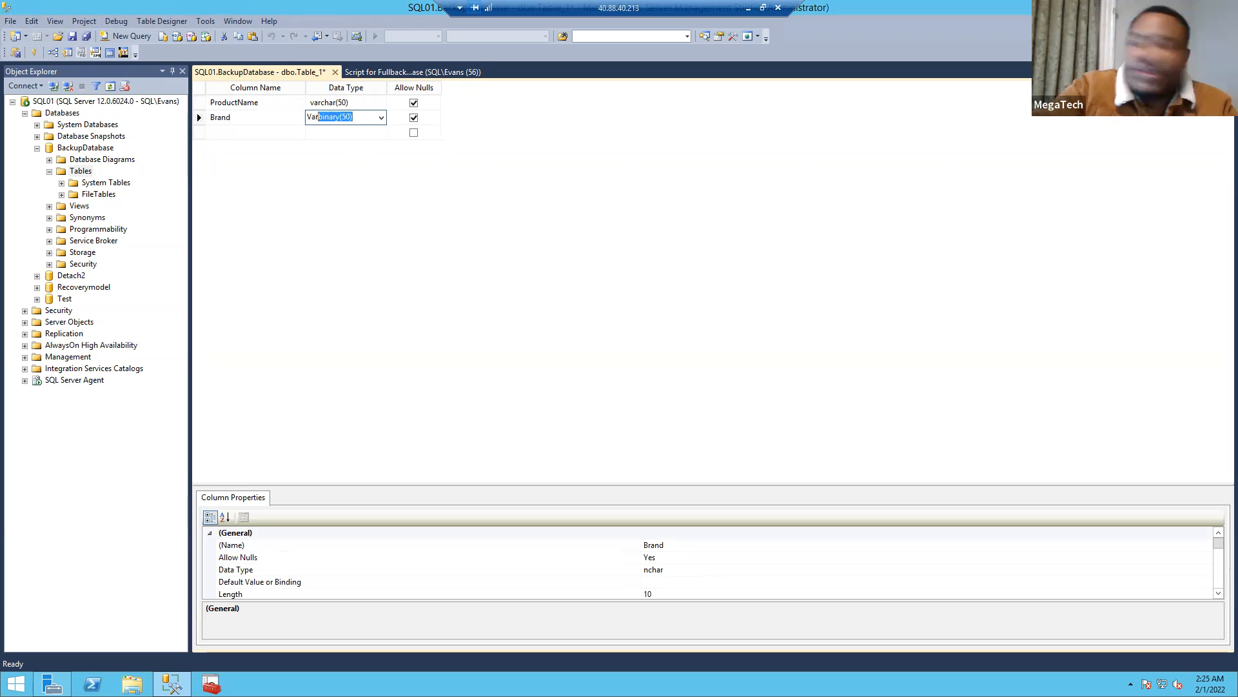
text(char)
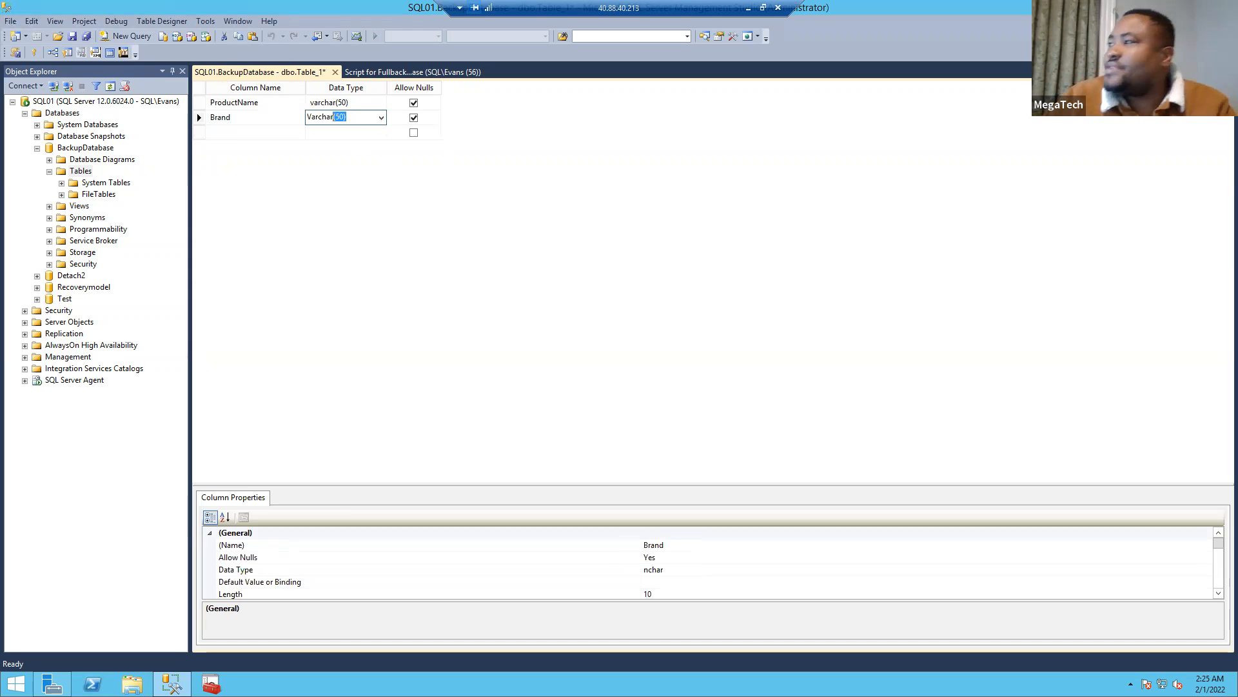
key(Return)
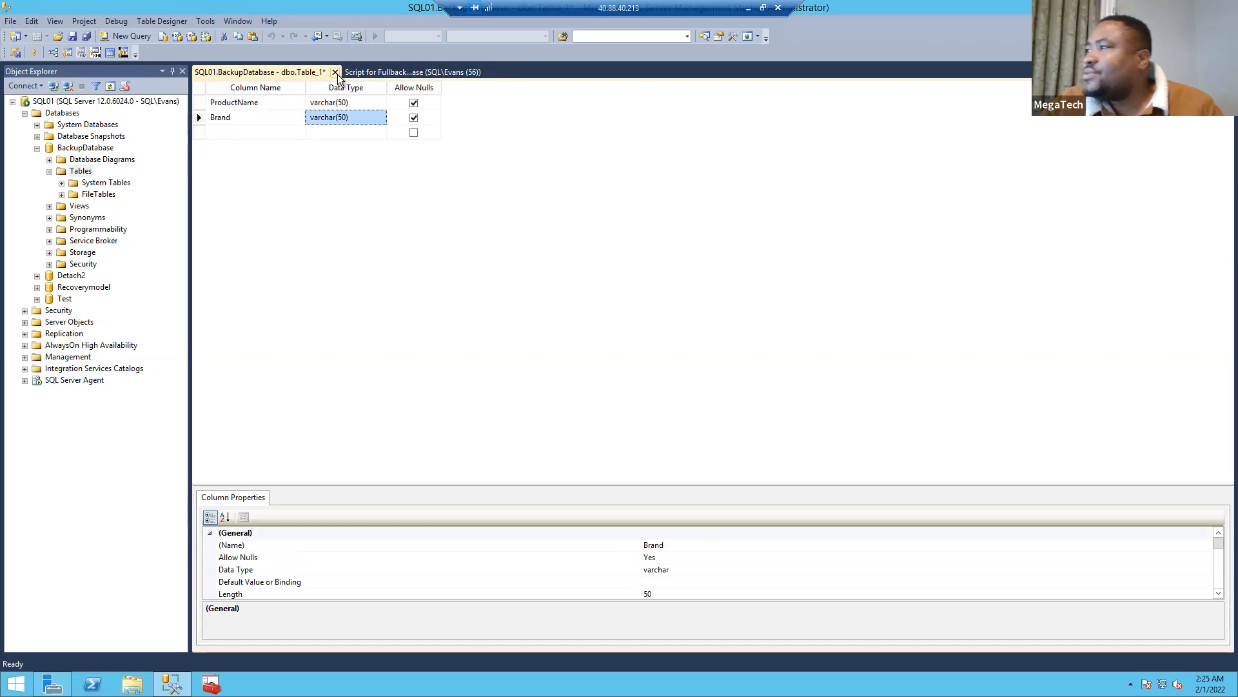
Close the new table design and discard its changes.
click(335, 72)
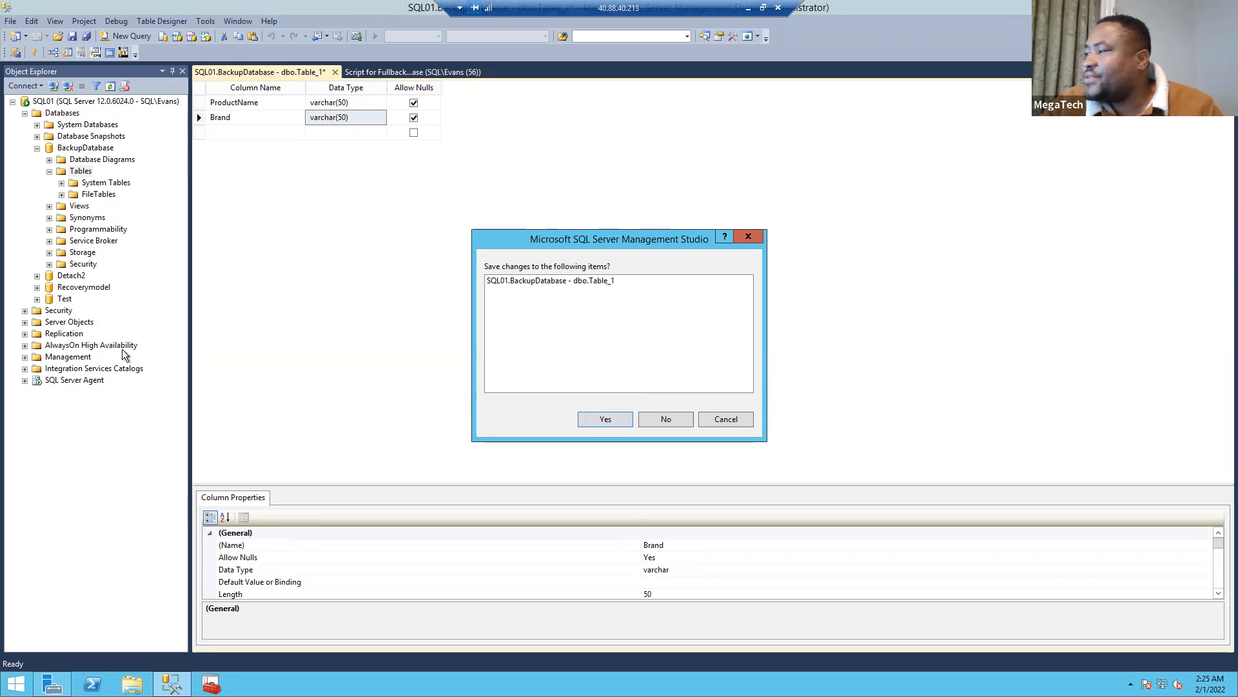
click(725, 419)
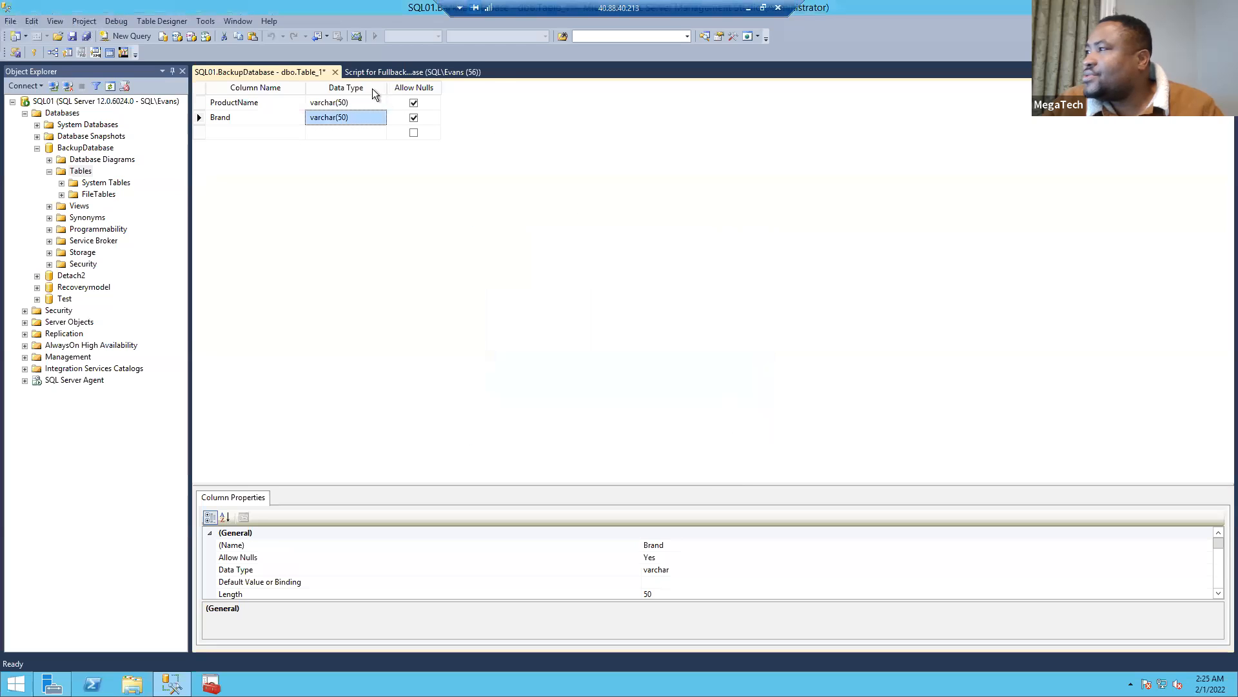
click(334, 72)
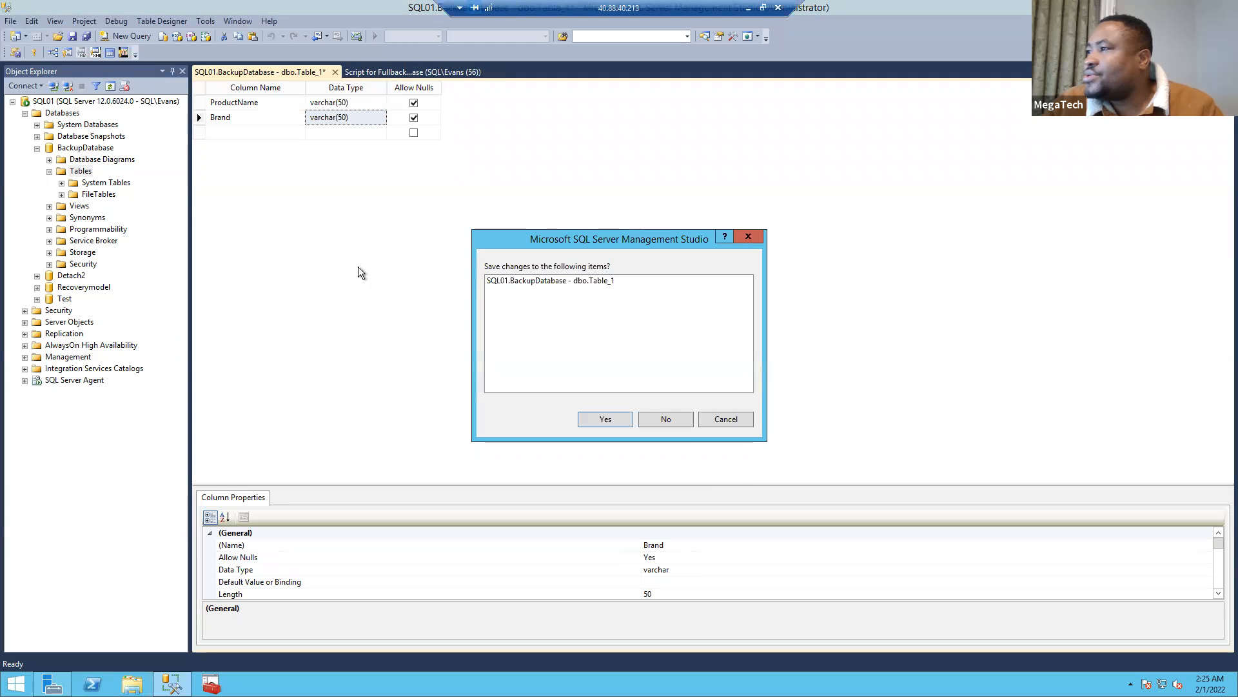
click(676, 420)
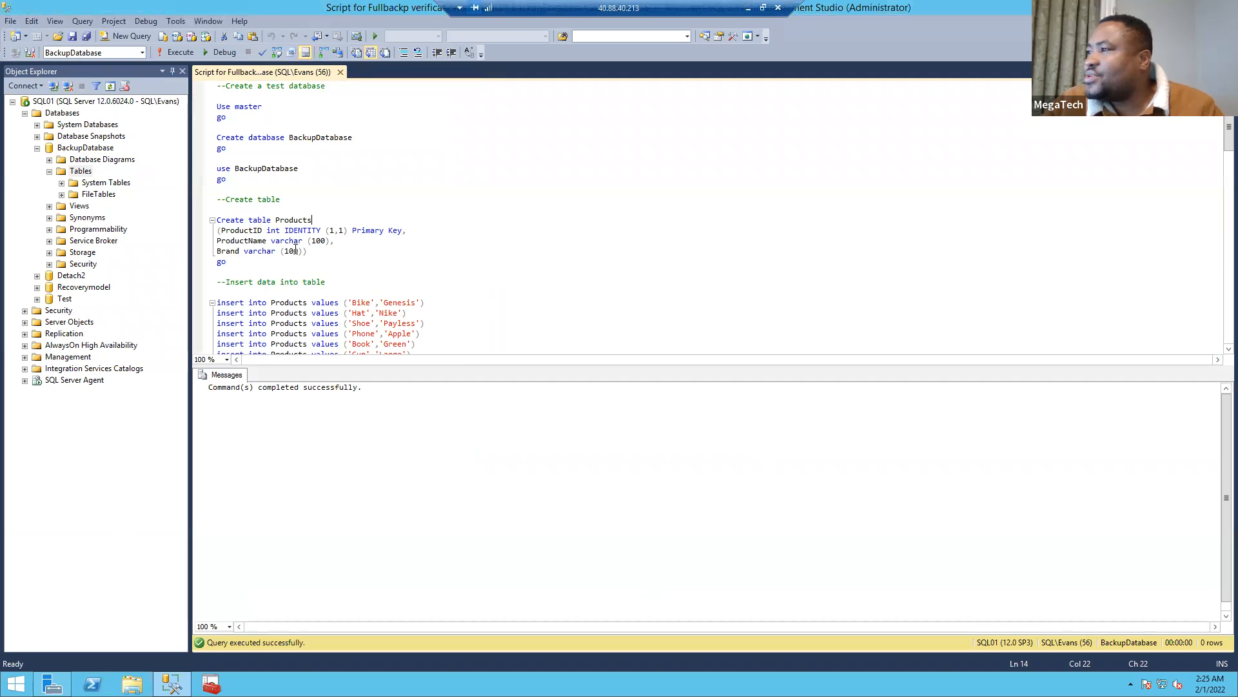
Run the script's "Create table" section to create the Products table in BackupDatabase, and refresh the Tables folder.
drag(236, 263, 217, 200)
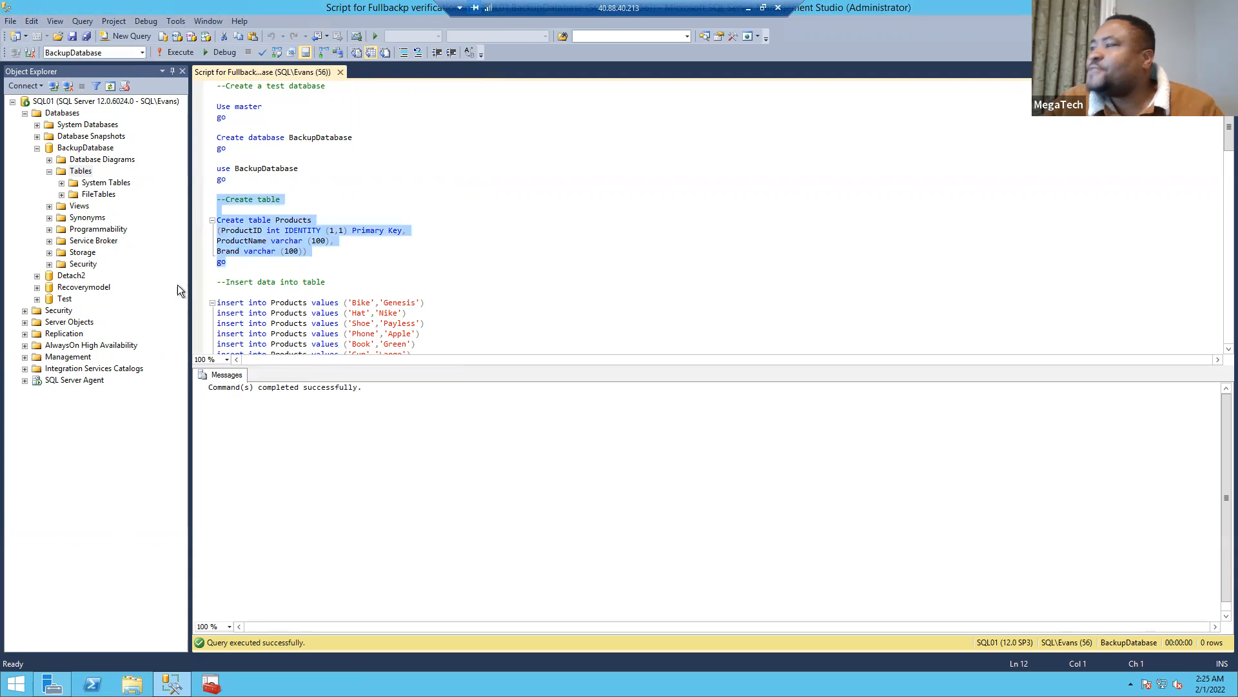
right_click(78, 172)
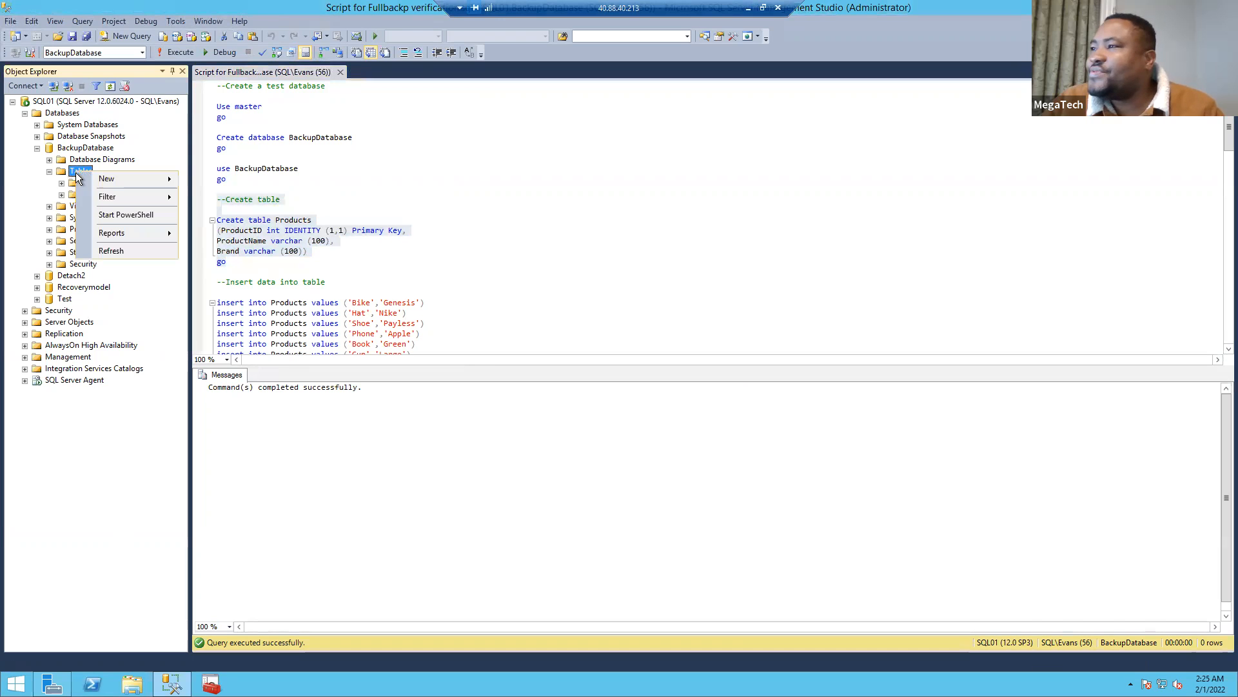
click(107, 251)
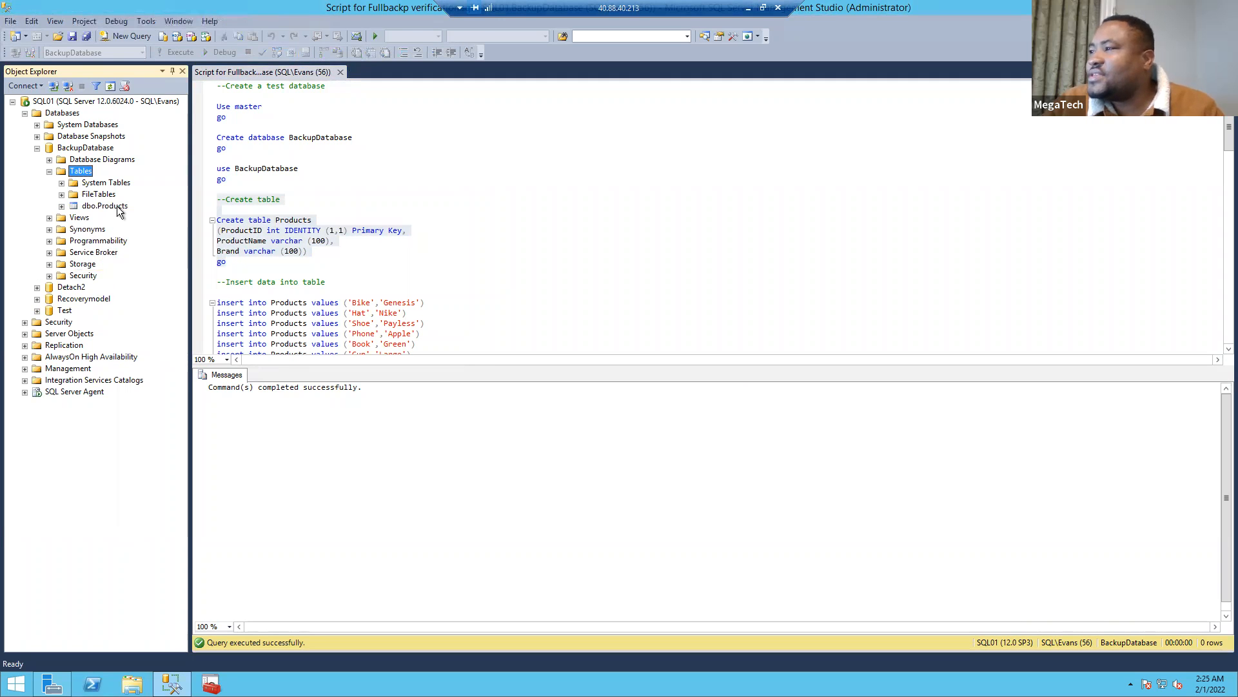
click(611, 302)
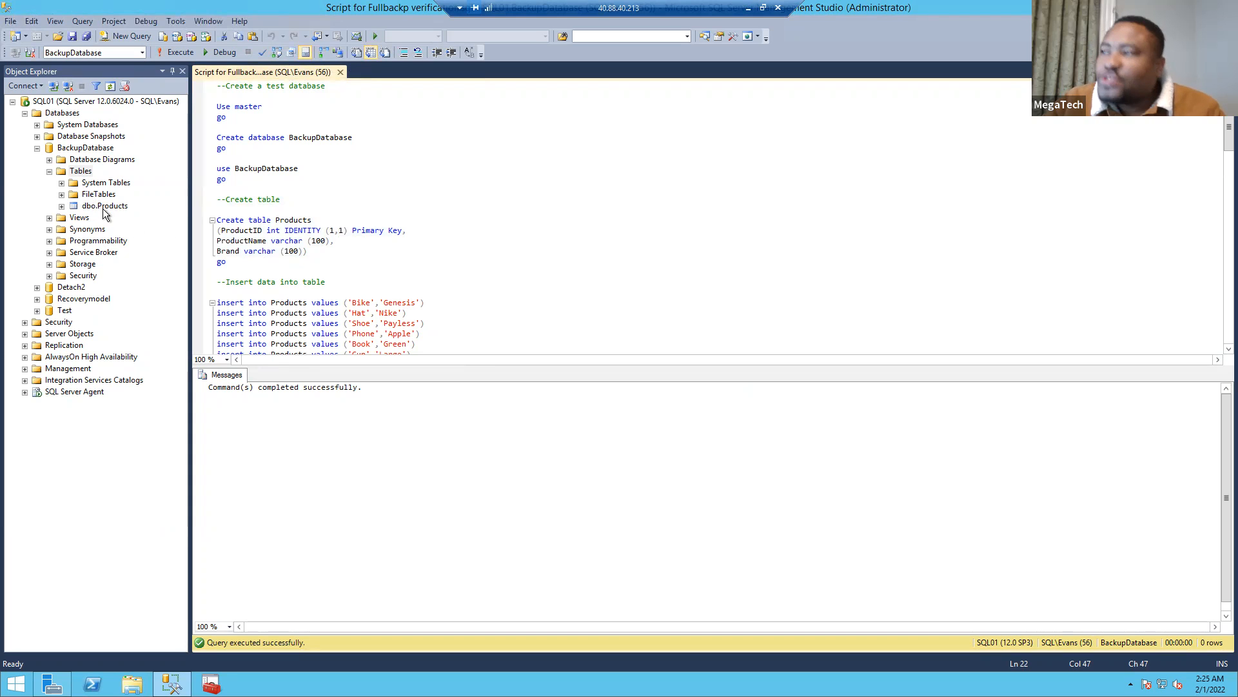
Open the top 200 rows of dbo.Products, compare its columns and rows with the script, and close the grid.
scroll(266, 241, down, 1)
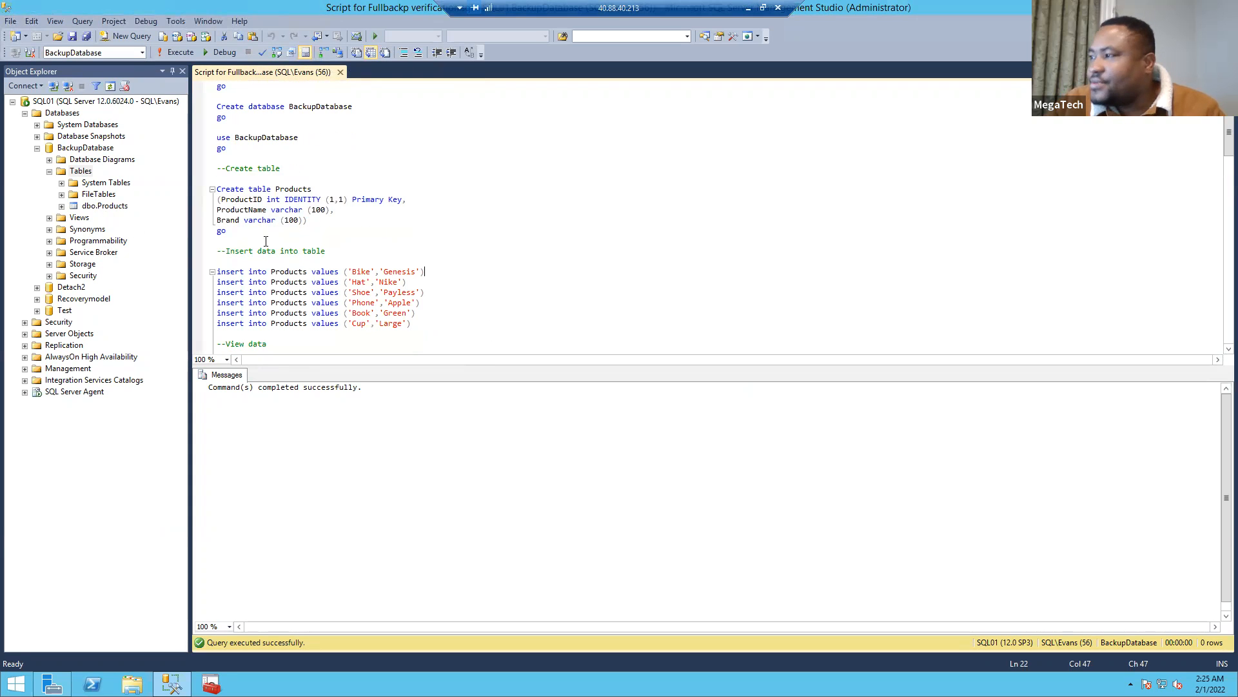
right_click(108, 207)
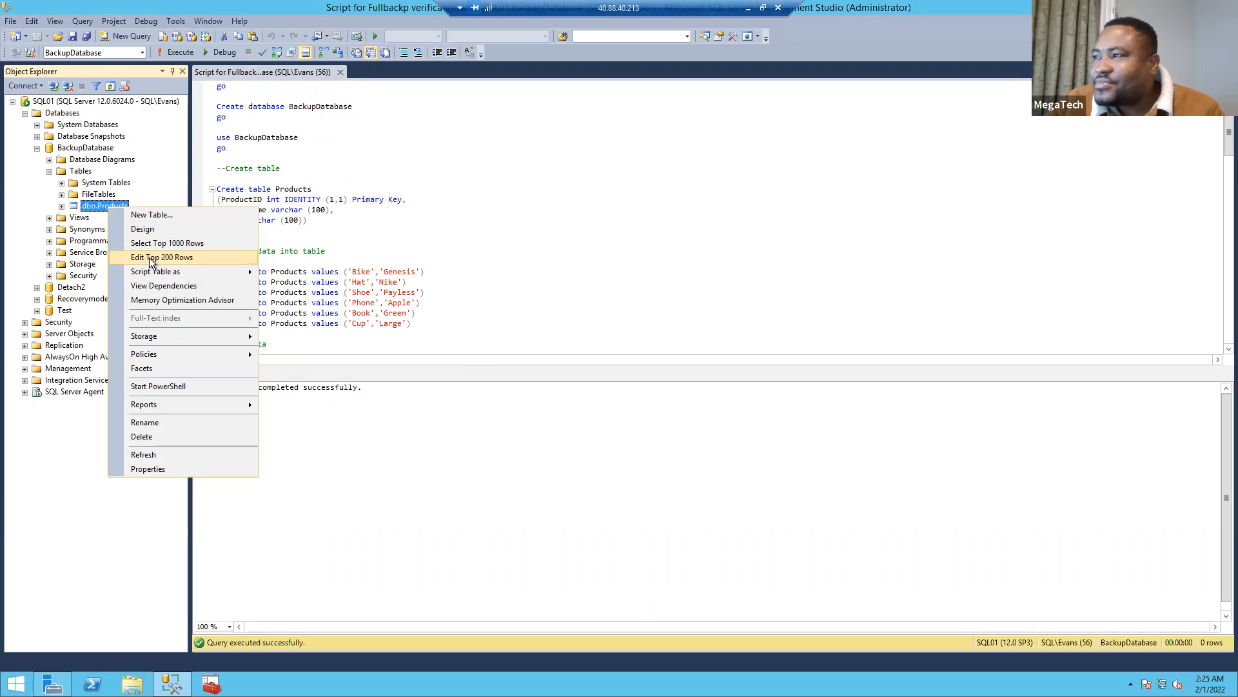
click(149, 257)
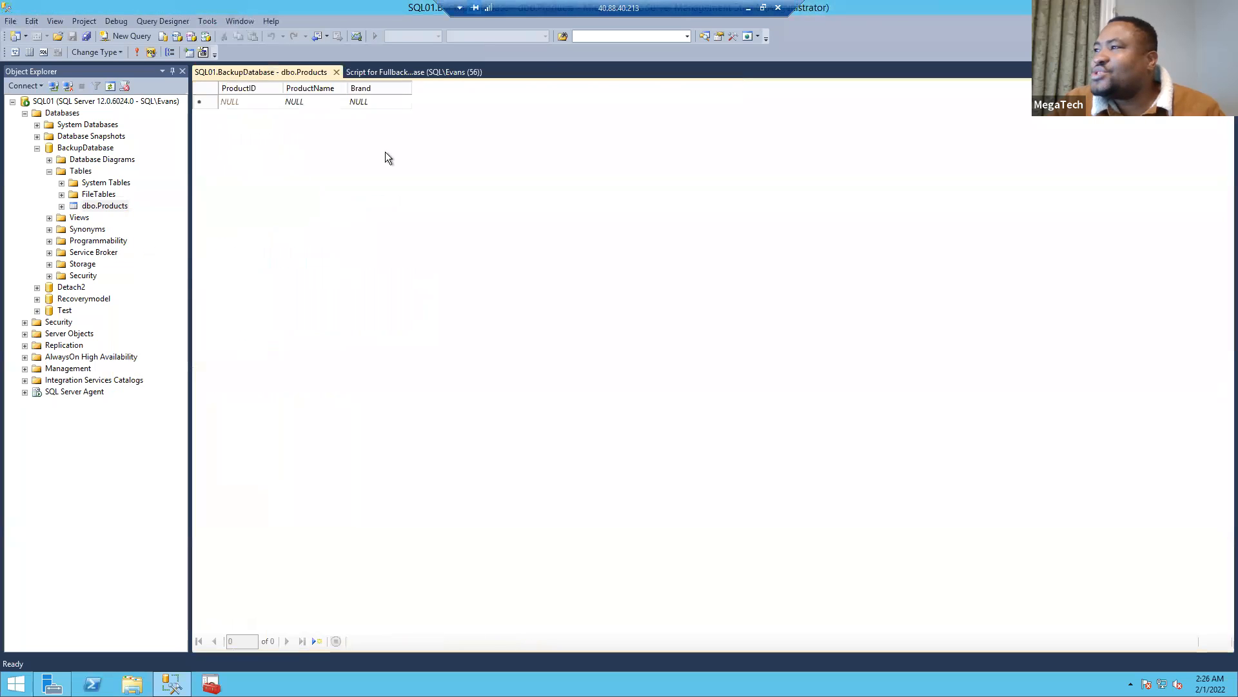
click(404, 71)
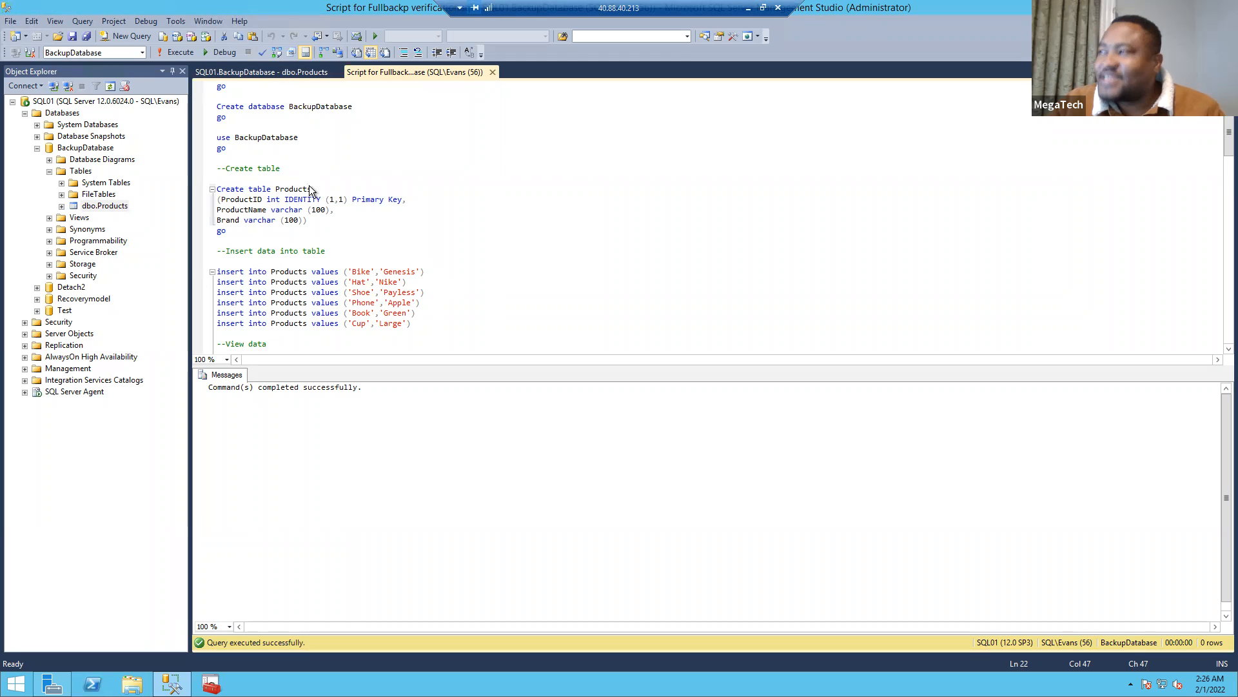
click(293, 71)
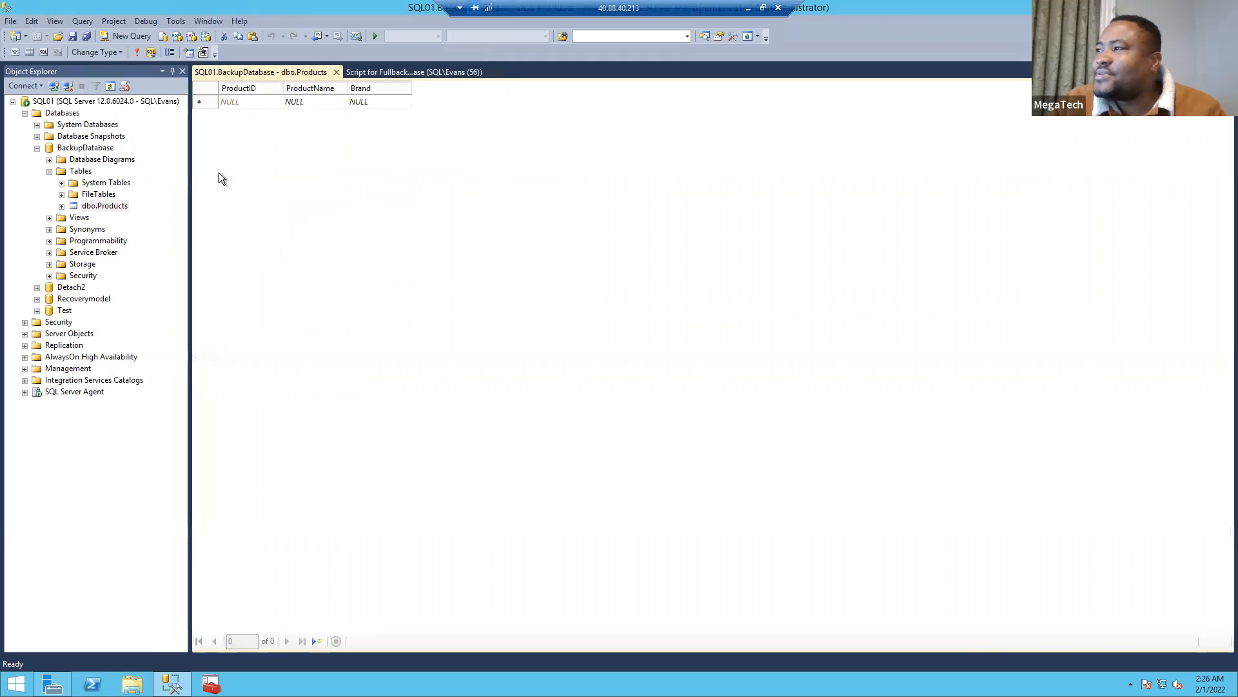
click(258, 106)
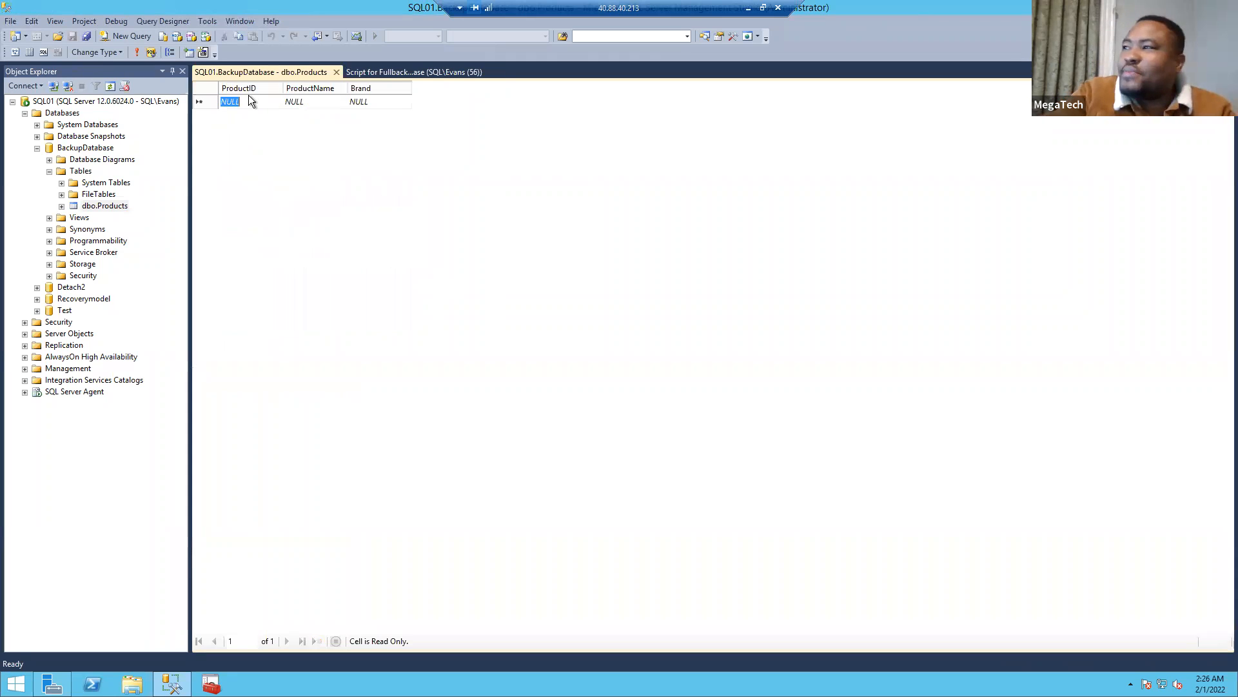
click(335, 72)
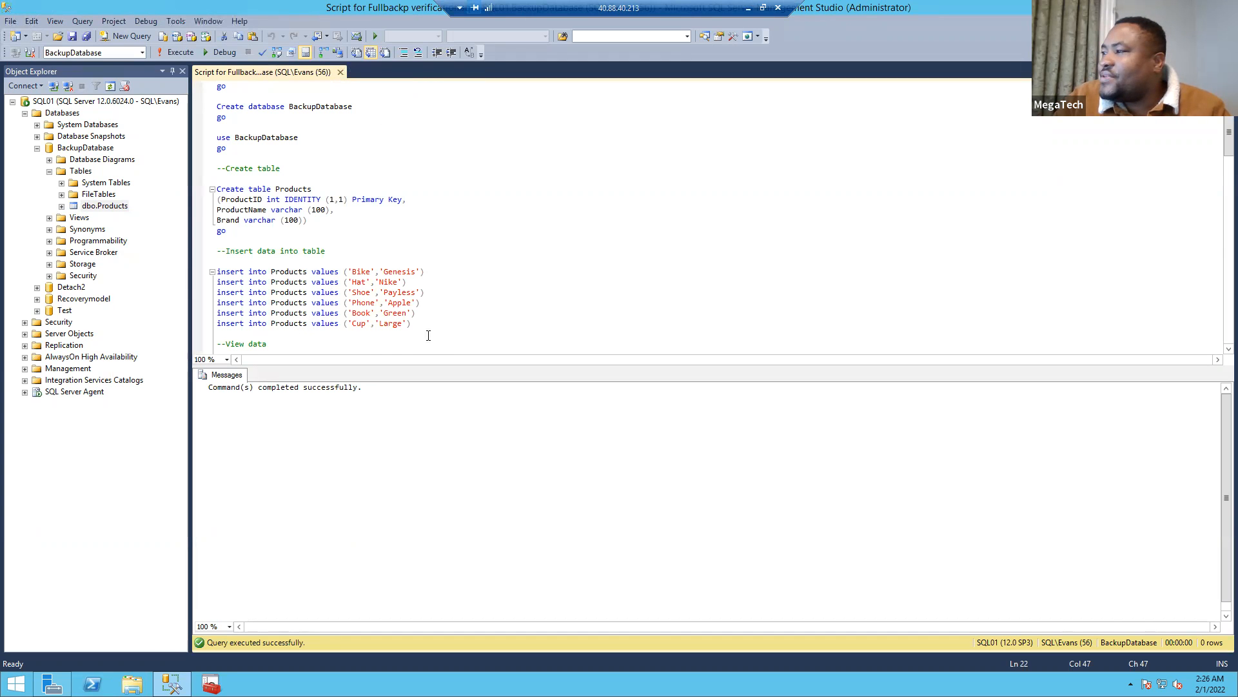
Run the script's "Insert data into table" section to add the Bike, Hat, Shoe, Phone, Book and Cup rows to Products.
drag(417, 324, 216, 252)
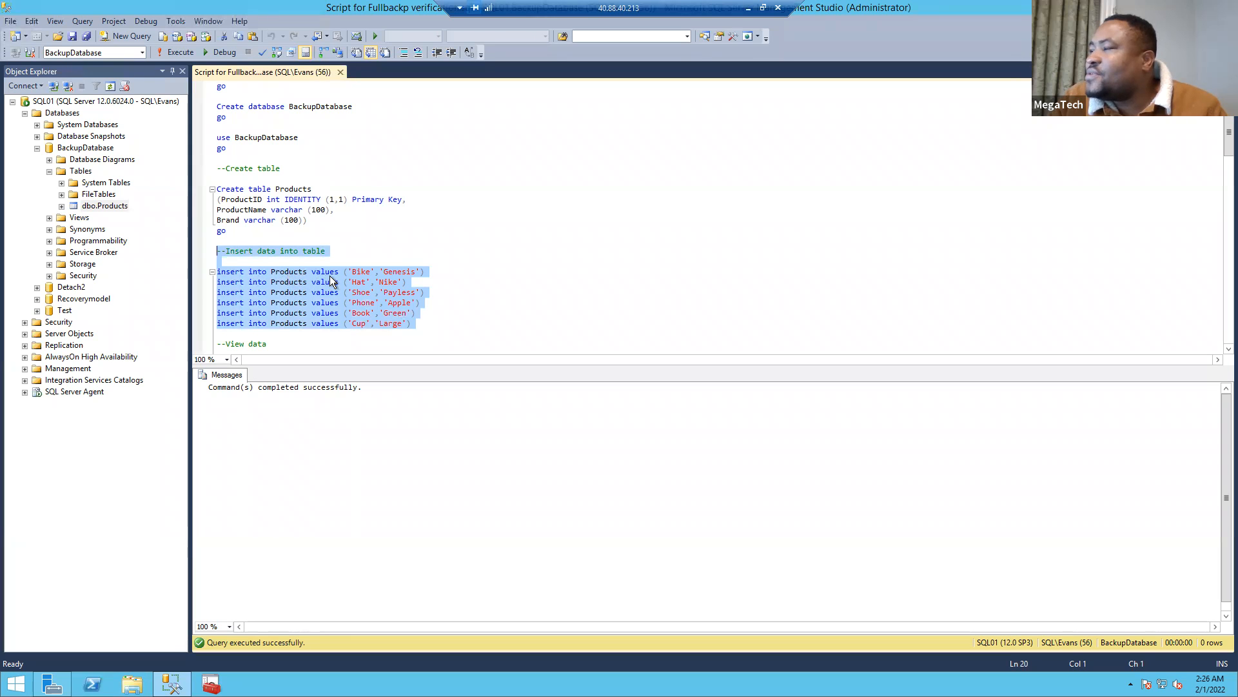
click(175, 54)
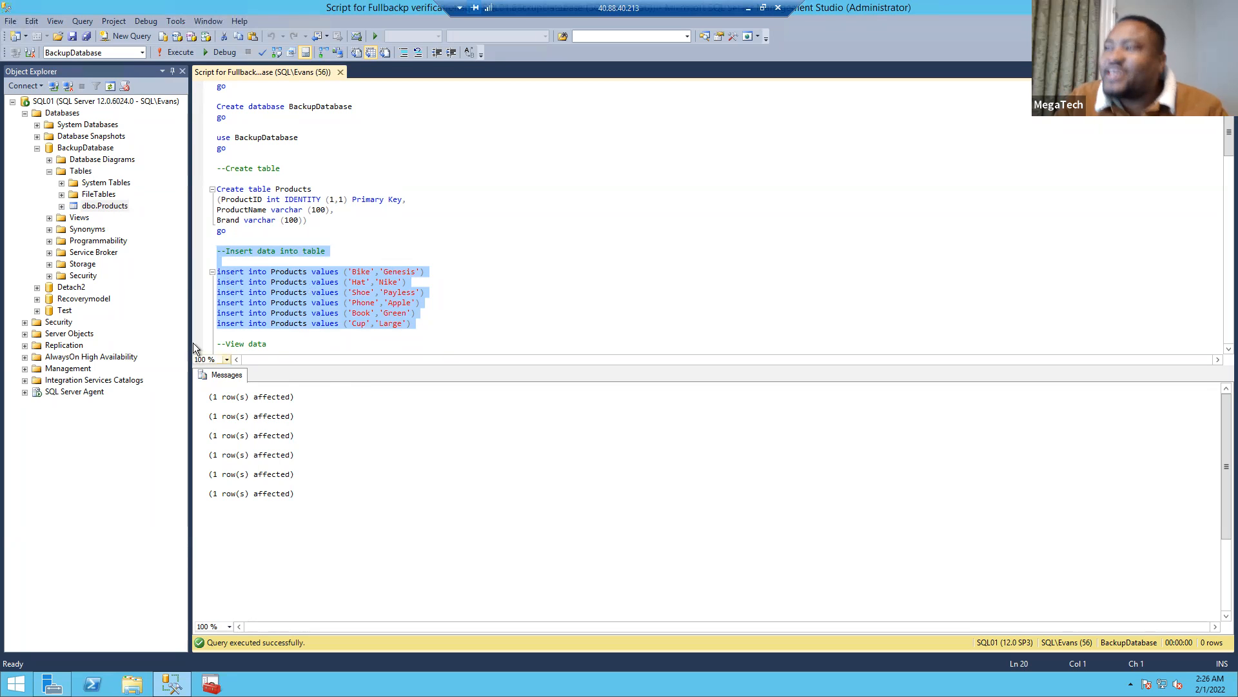
Select the top 1000 rows of dbo.Products to check the inserted data, and close that query.
right_click(95, 207)
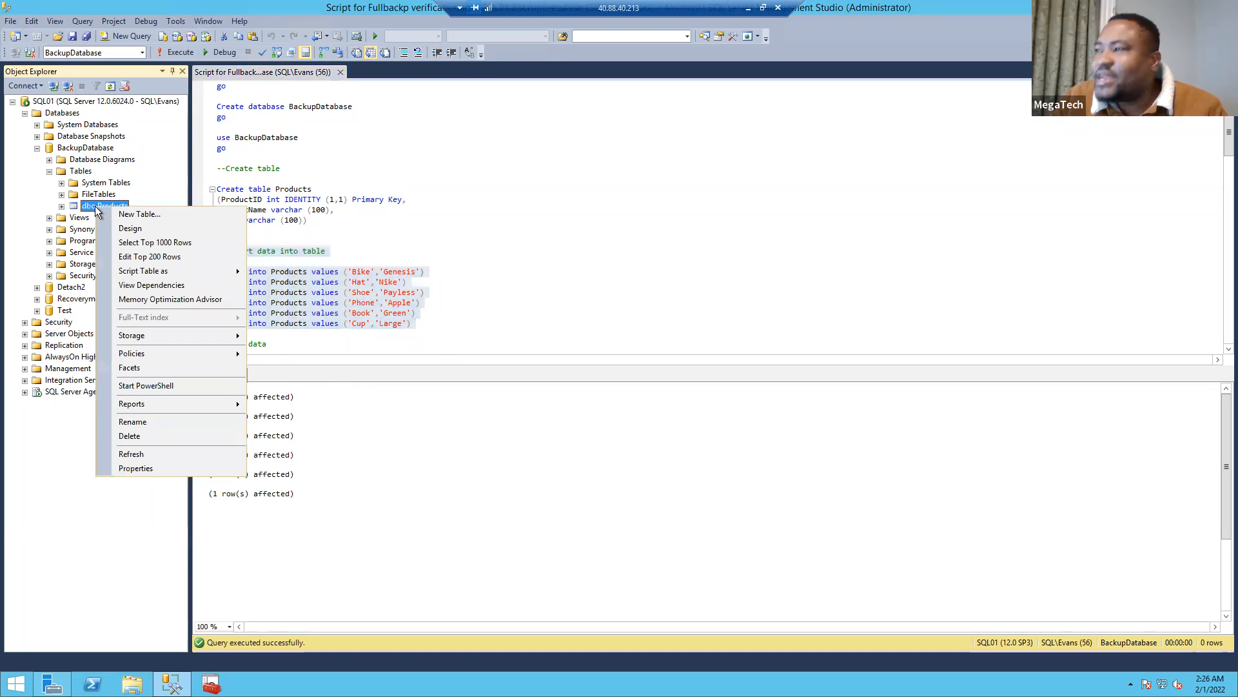
click(123, 242)
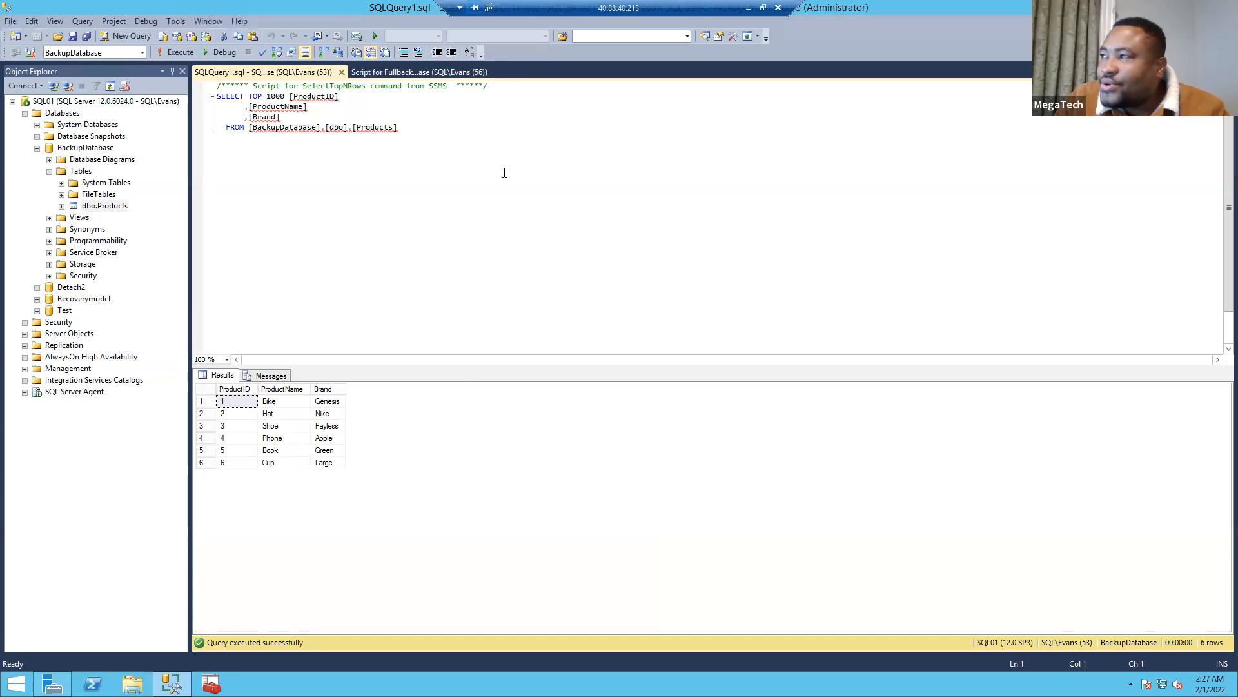
click(340, 73)
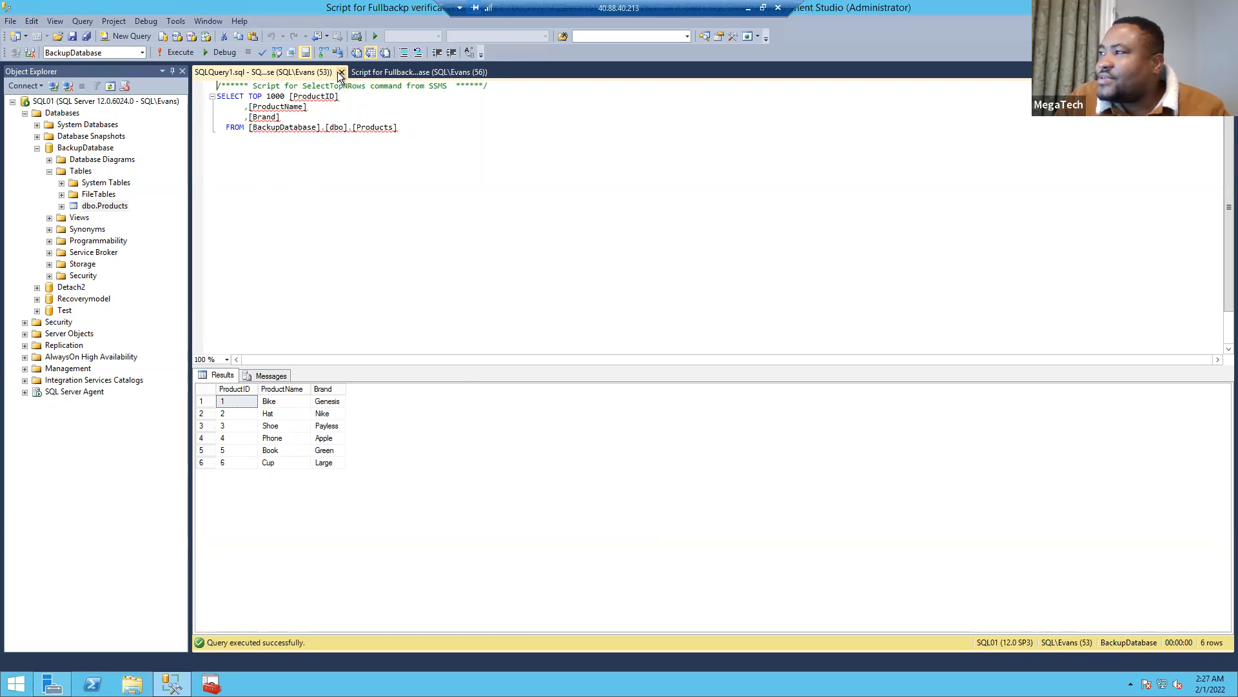
Run the "select * from Products" statement in the script's "View data" section.
scroll(392, 295, down, 3)
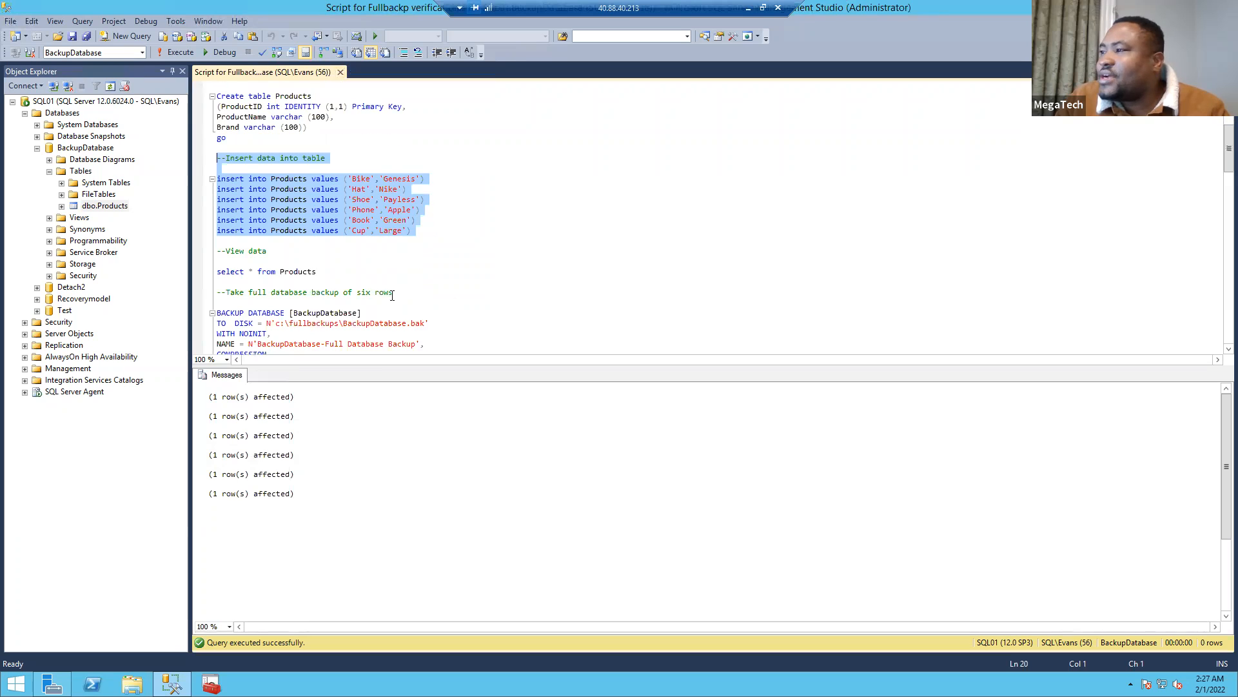
drag(316, 271, 240, 265)
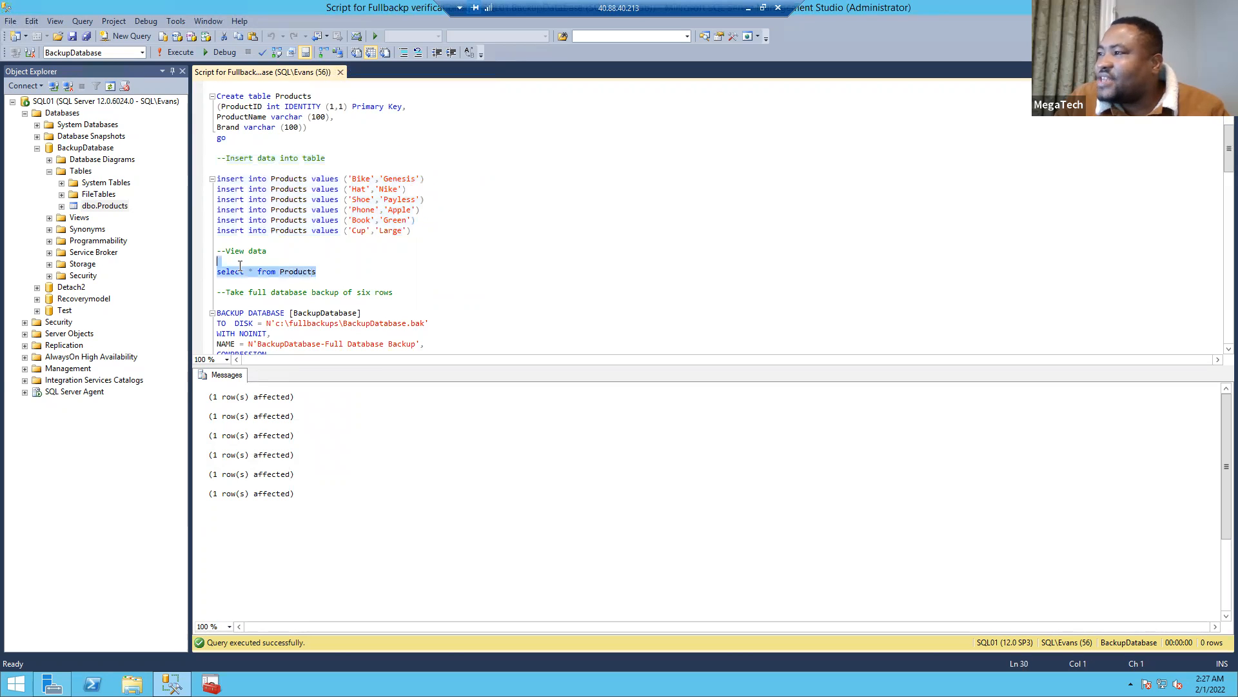
click(176, 53)
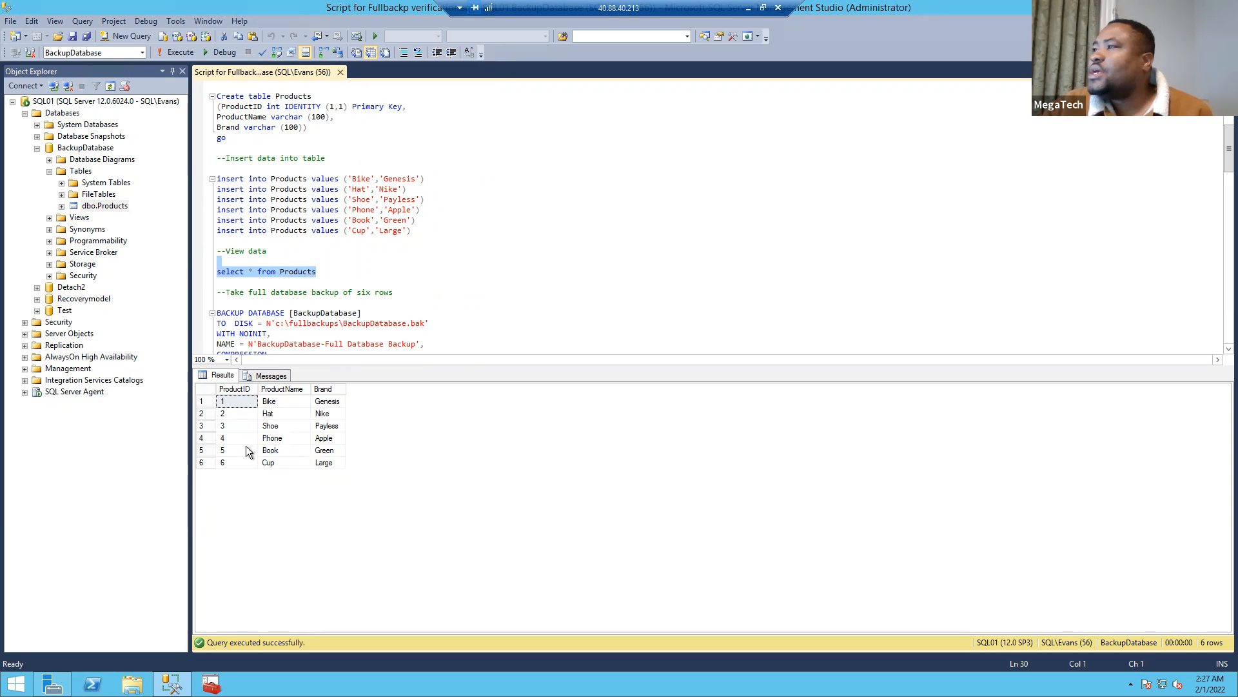
Compare the ProductID column's IDENTITY (1,1) definition in the script with the ProductID values in the query results.
click(263, 106)
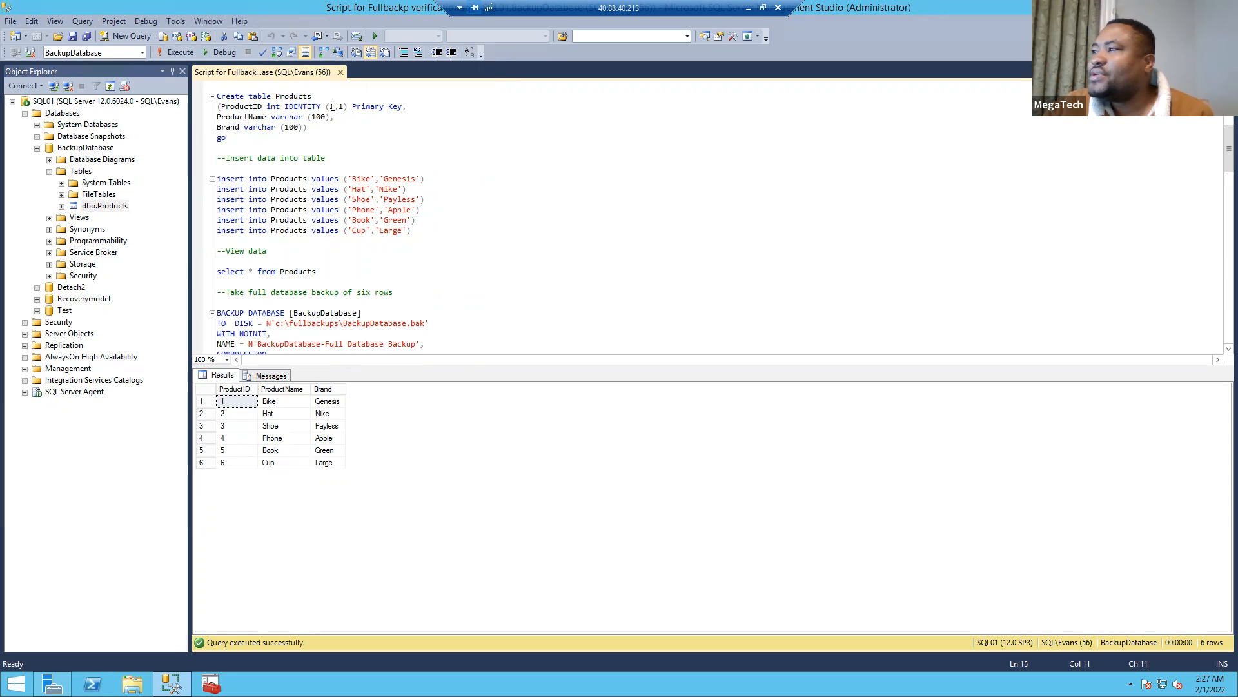
drag(349, 107, 327, 108)
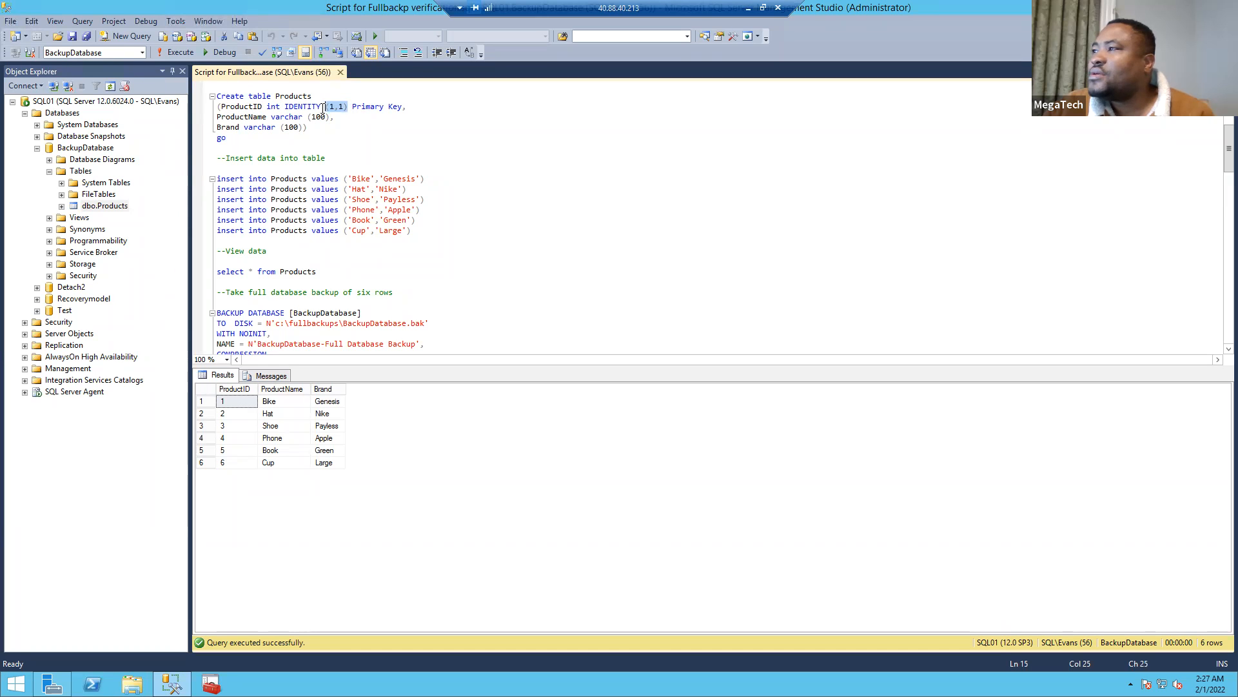
drag(261, 106, 222, 107)
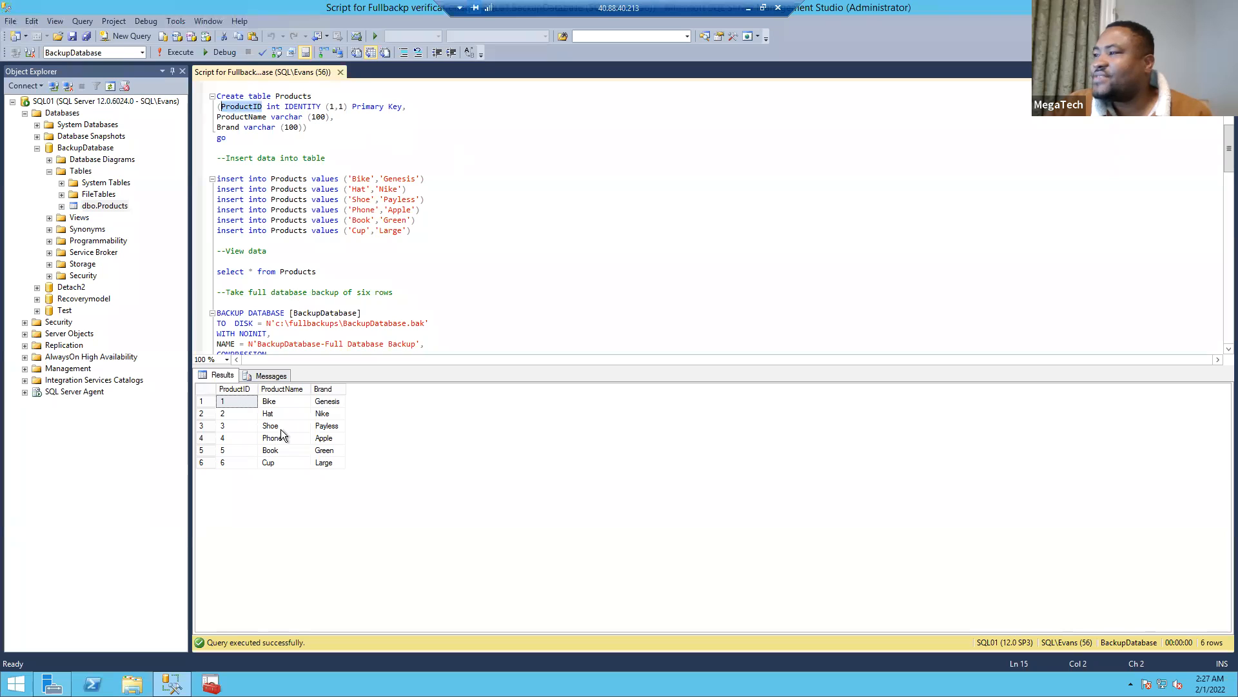
click(571, 261)
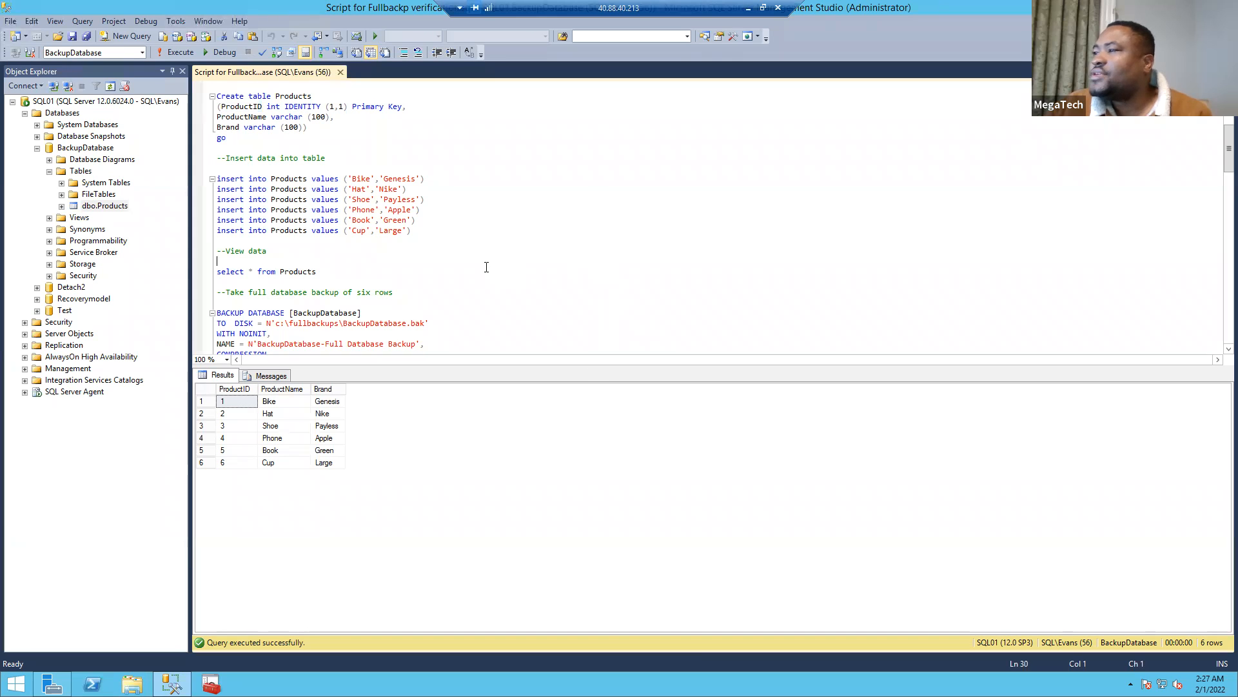
Collapse the Tables folder and the BackupDatabase node, and review the script's "Take full database backup of six rows" section.
scroll(487, 267, down, 1)
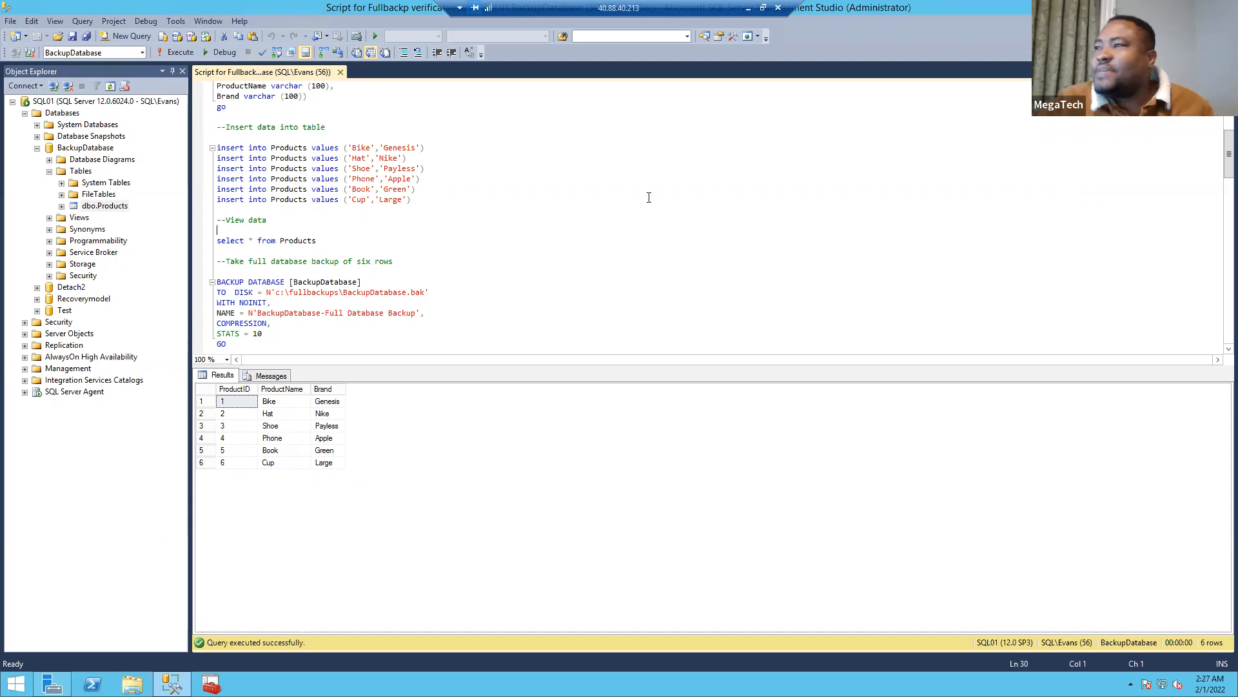
click(50, 172)
click(37, 148)
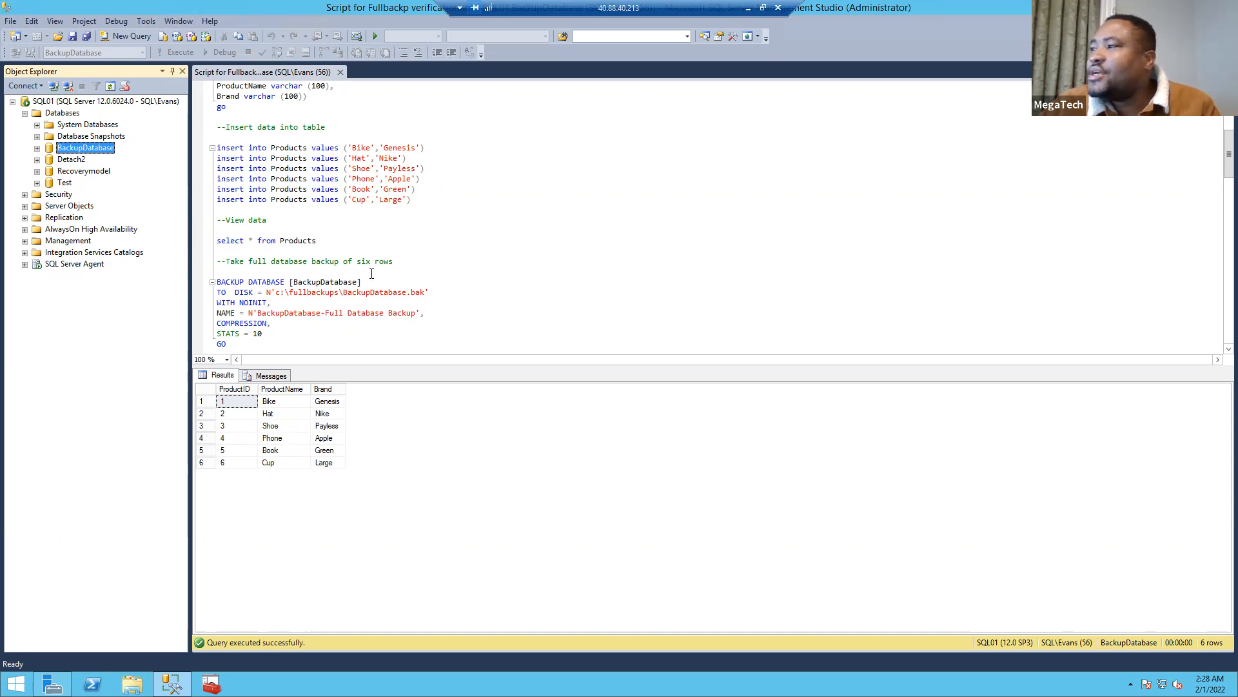
click(420, 332)
scroll(421, 322, down, 1)
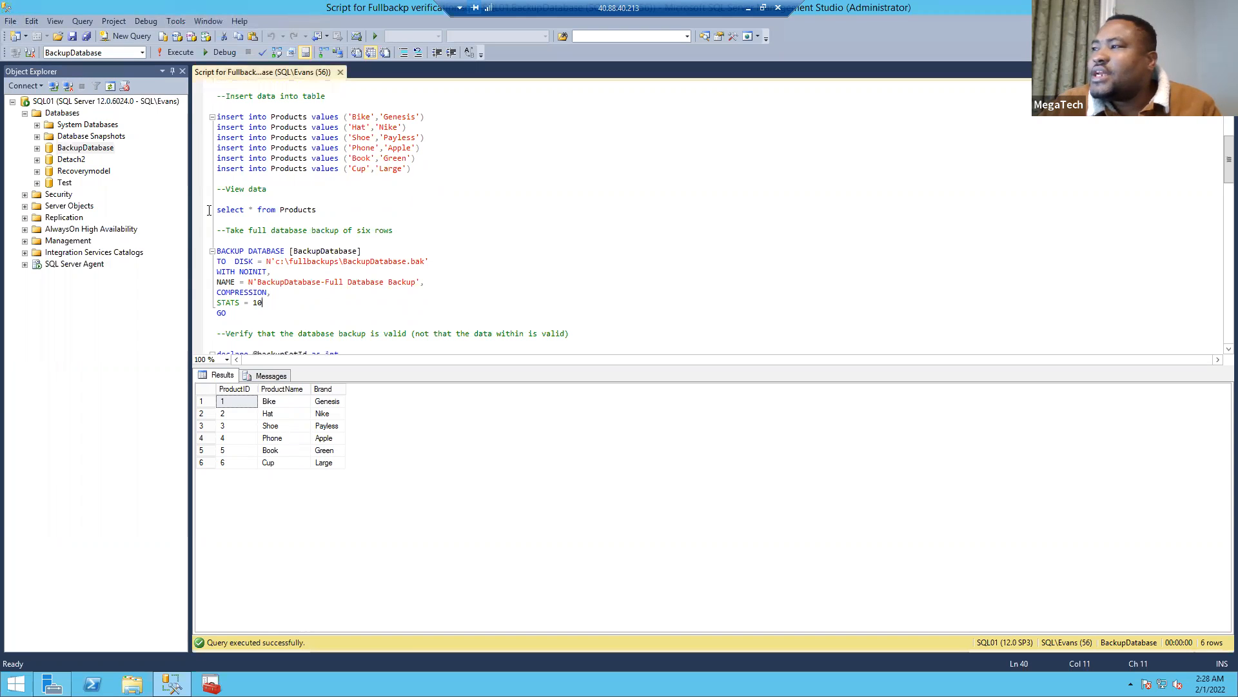
Open the Back Up Database dialog for BackupDatabase and choose Full as the backup type.
right_click(86, 147)
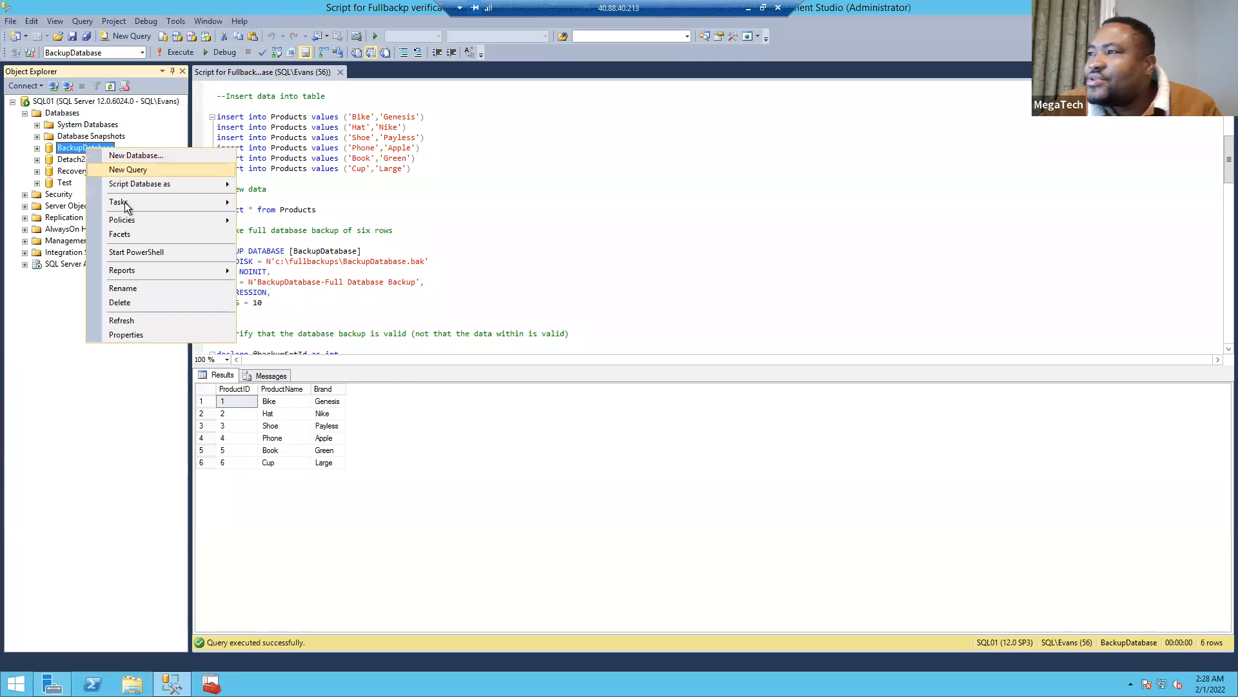
mouse_move(143, 204)
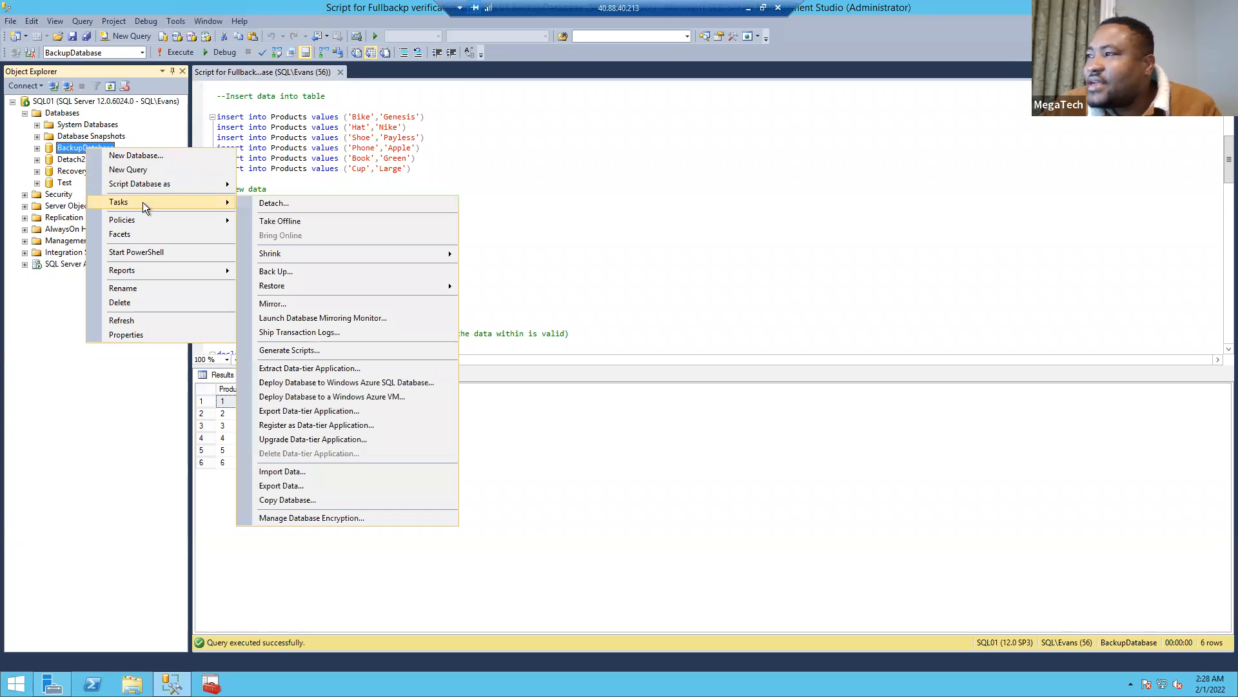
click(288, 271)
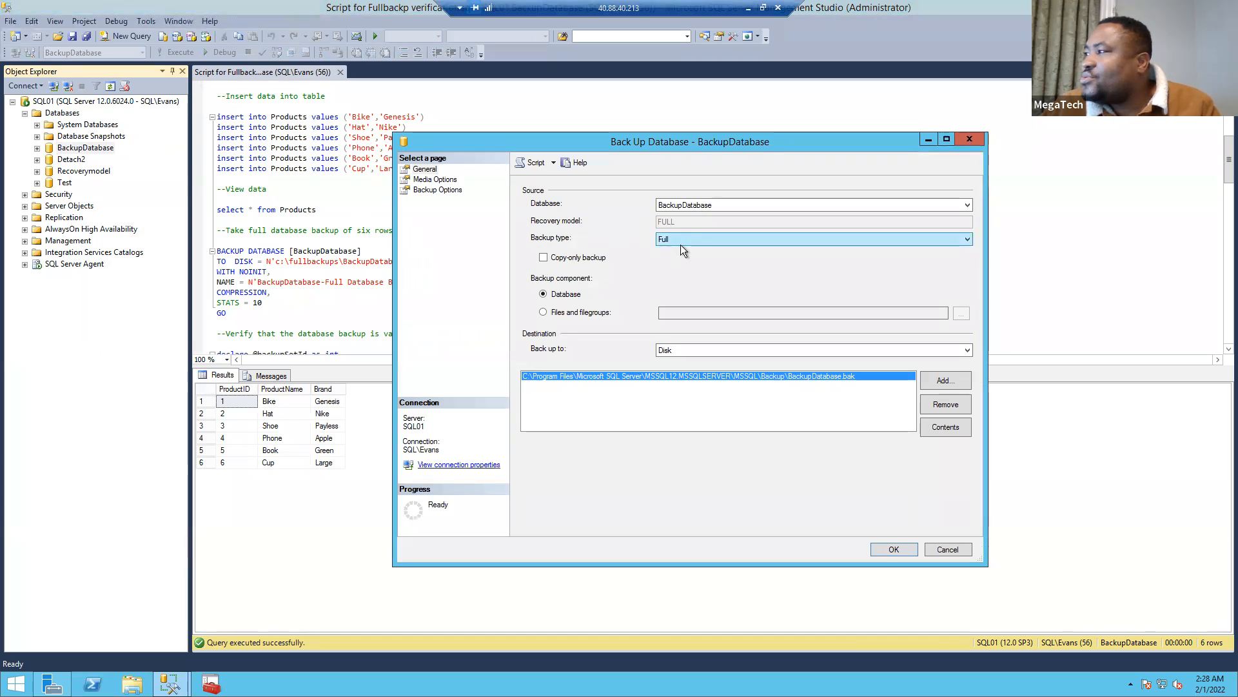
click(674, 238)
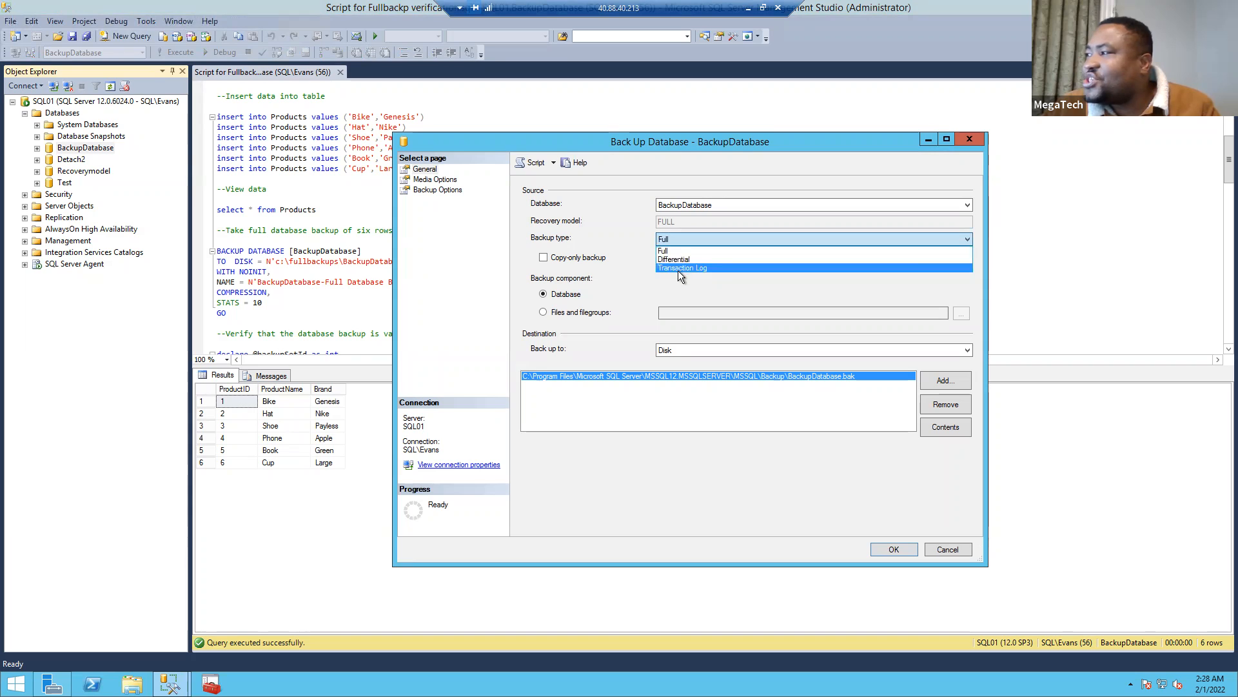
click(677, 252)
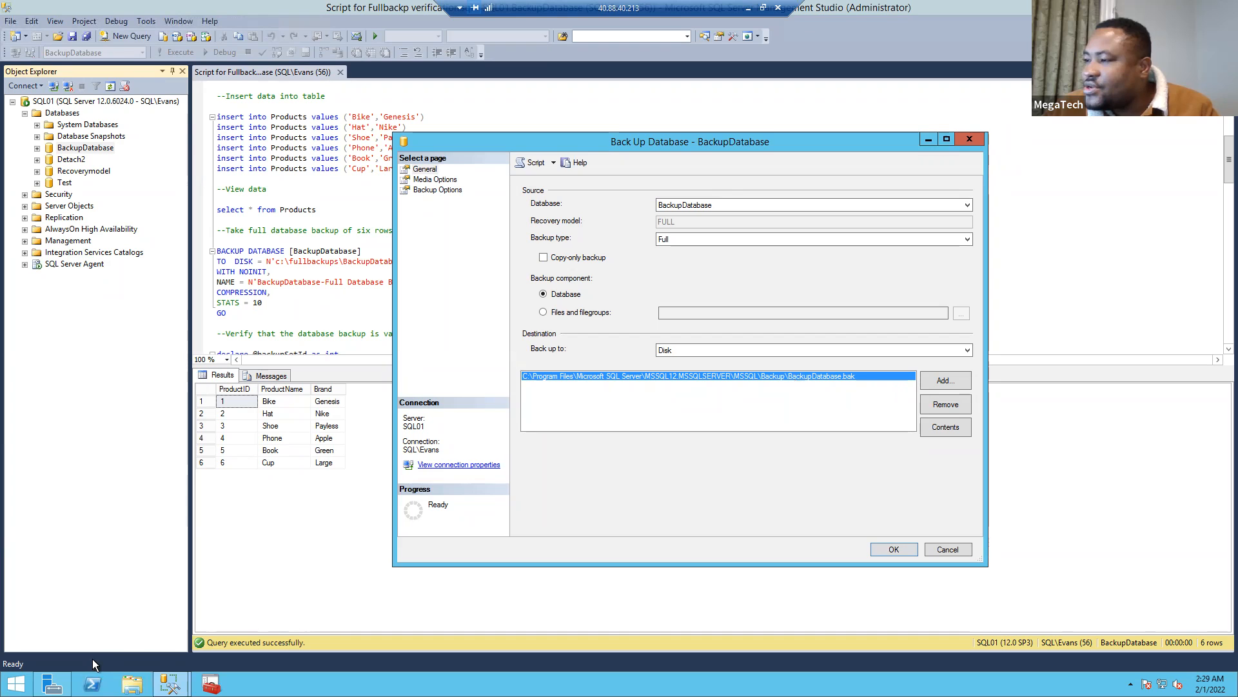
Switch to File Explorer and open the FullBackups folder on the C: drive.
click(132, 683)
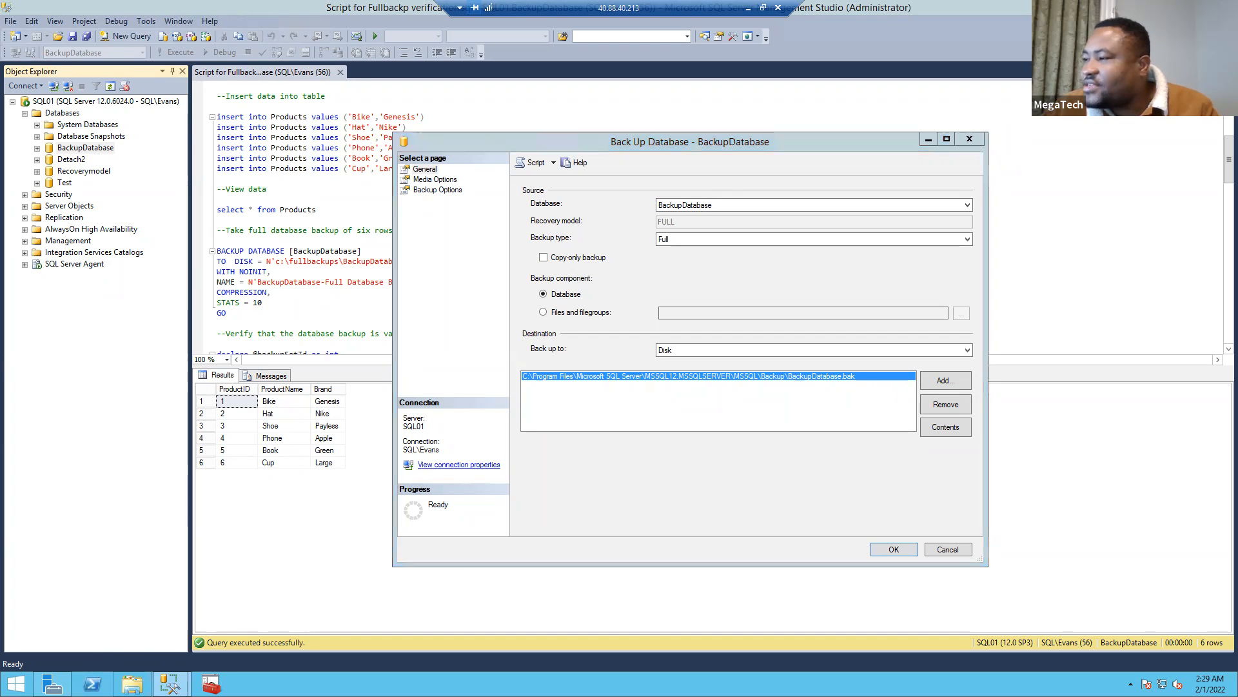
double_click(215, 203)
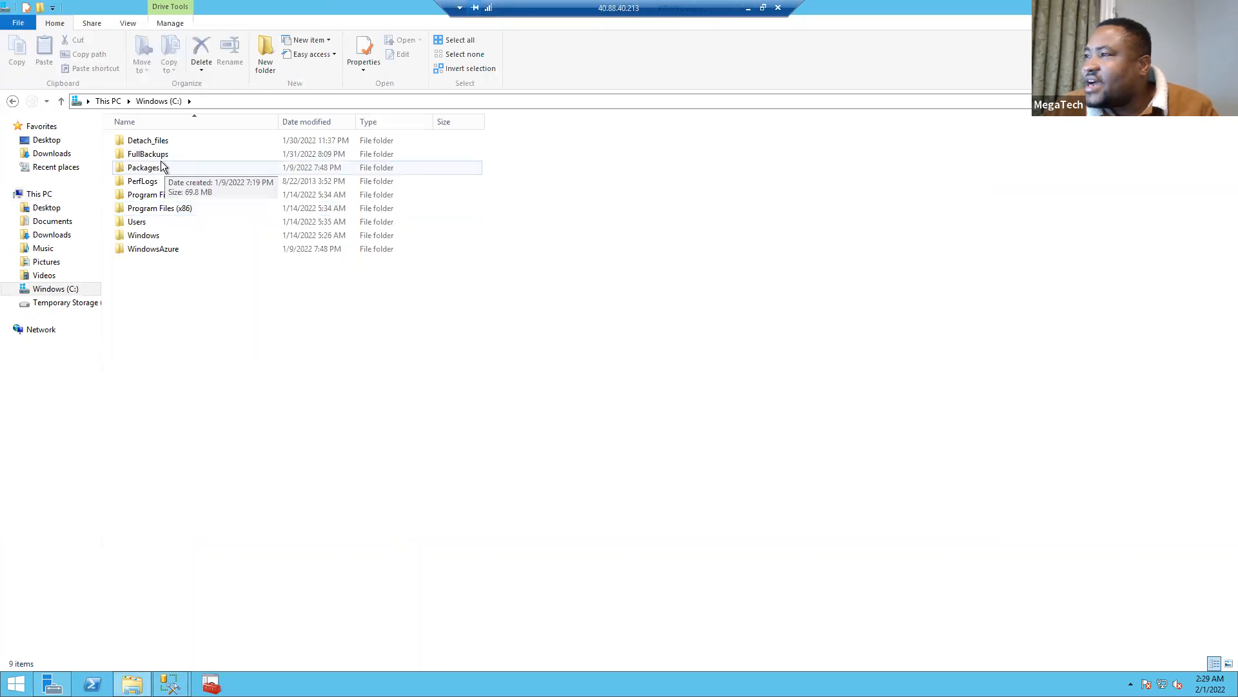
mouse_move(154, 161)
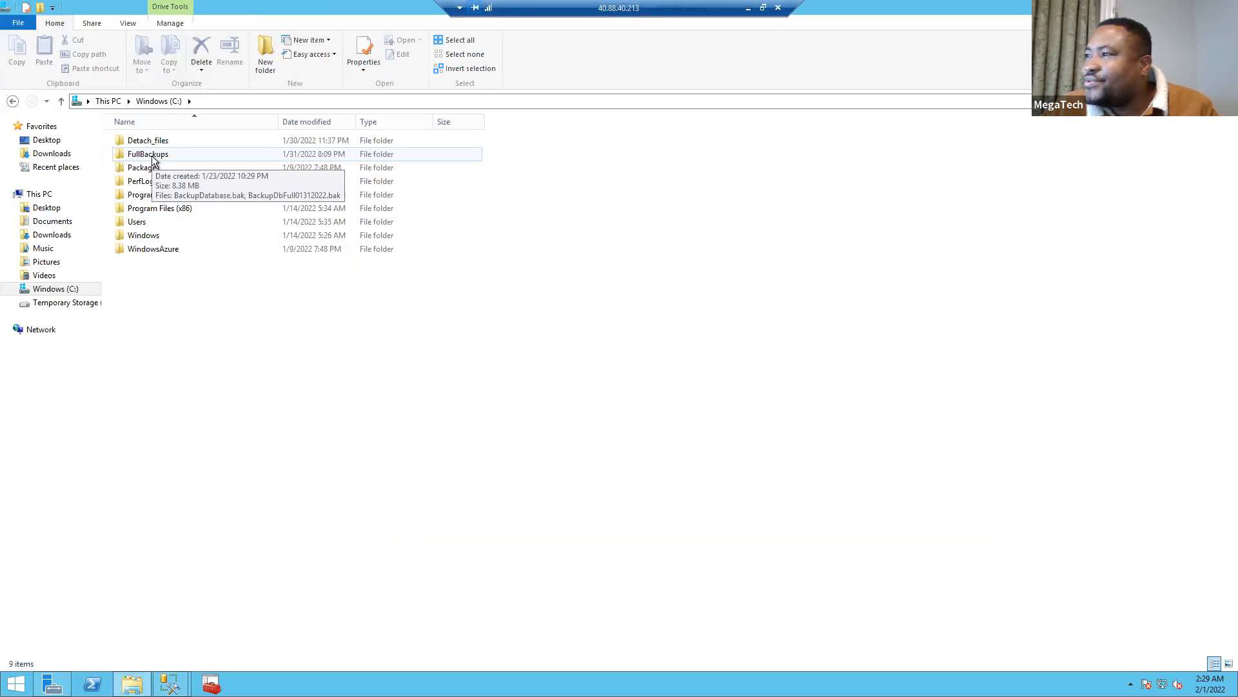
double_click(152, 155)
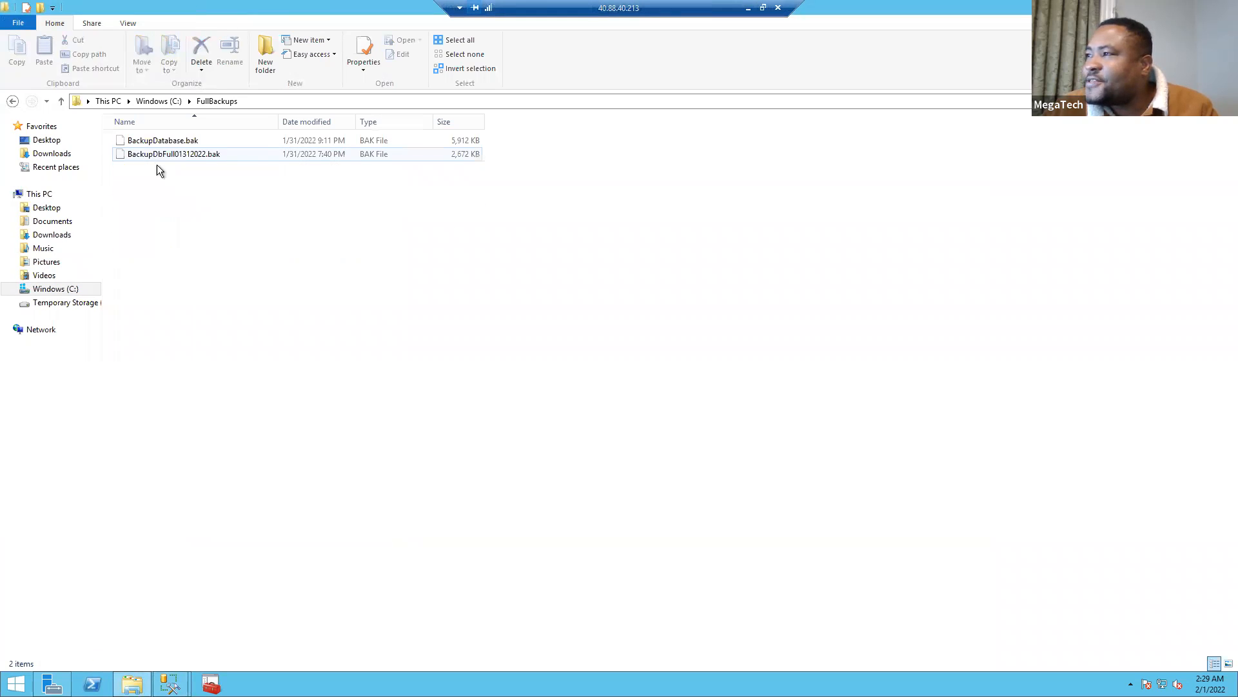
Delete BackupDatabase.bak and BackupDbFull01312022.bak from the FullBackups folder, and go back up to the C: drive.
click(191, 140)
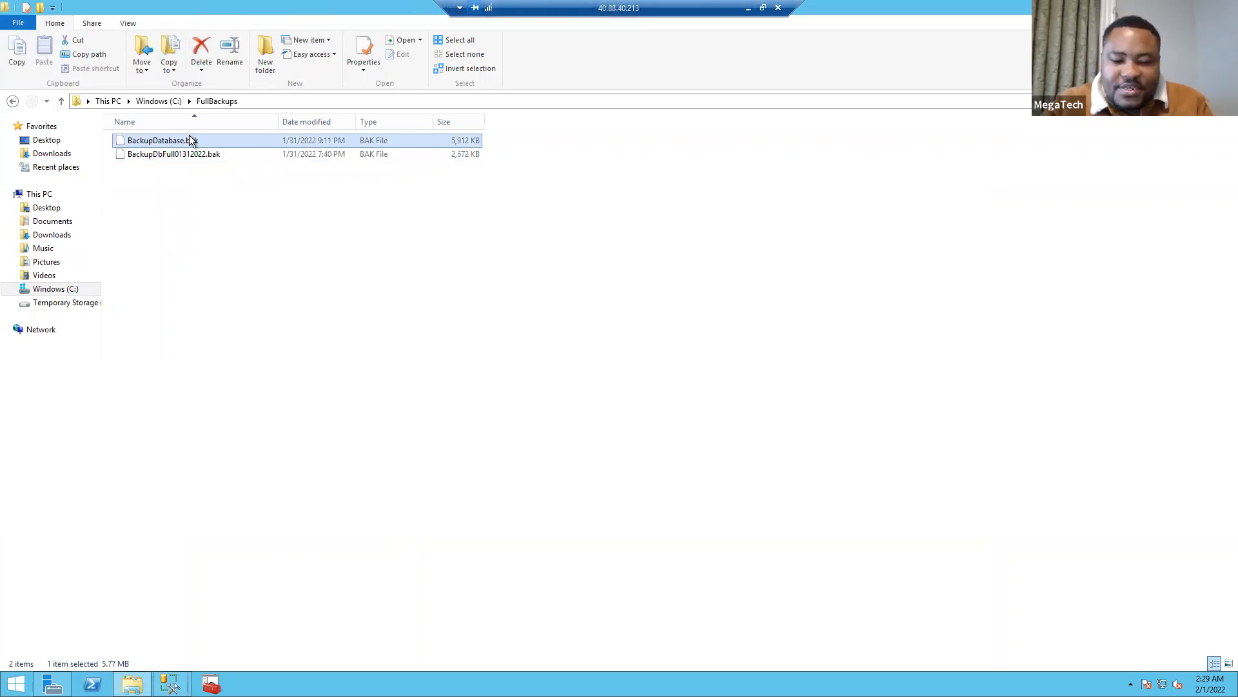
key(shift+Down)
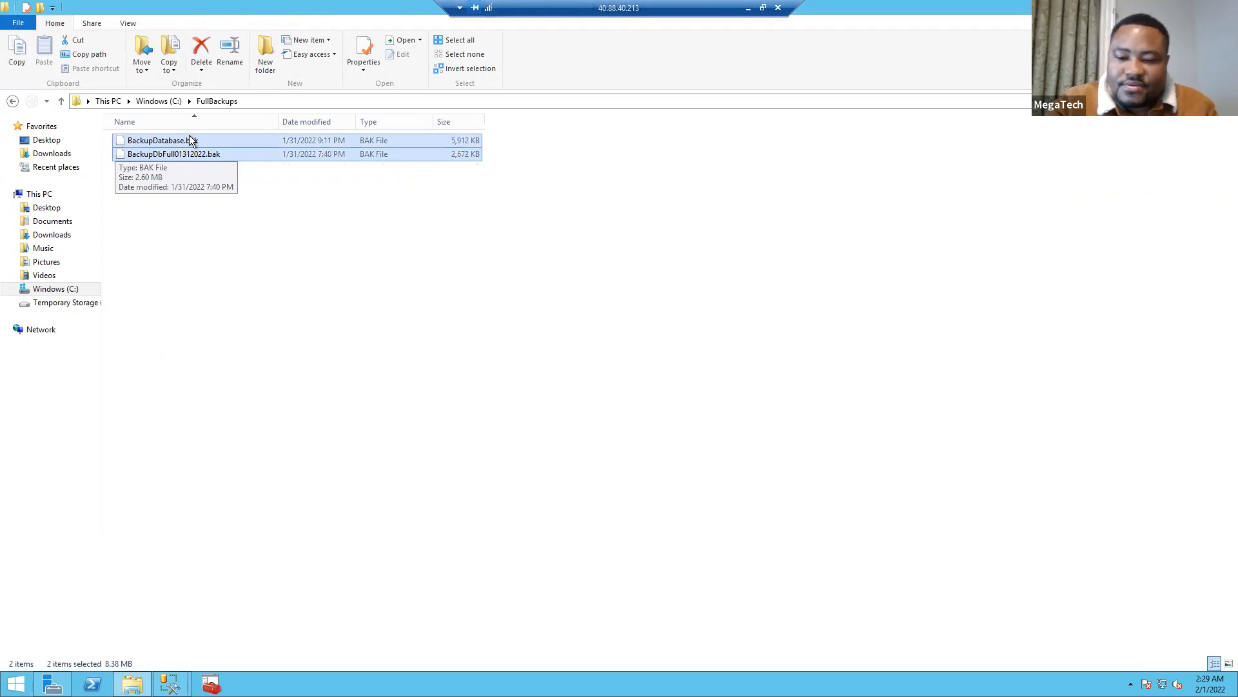
key(BackSpace)
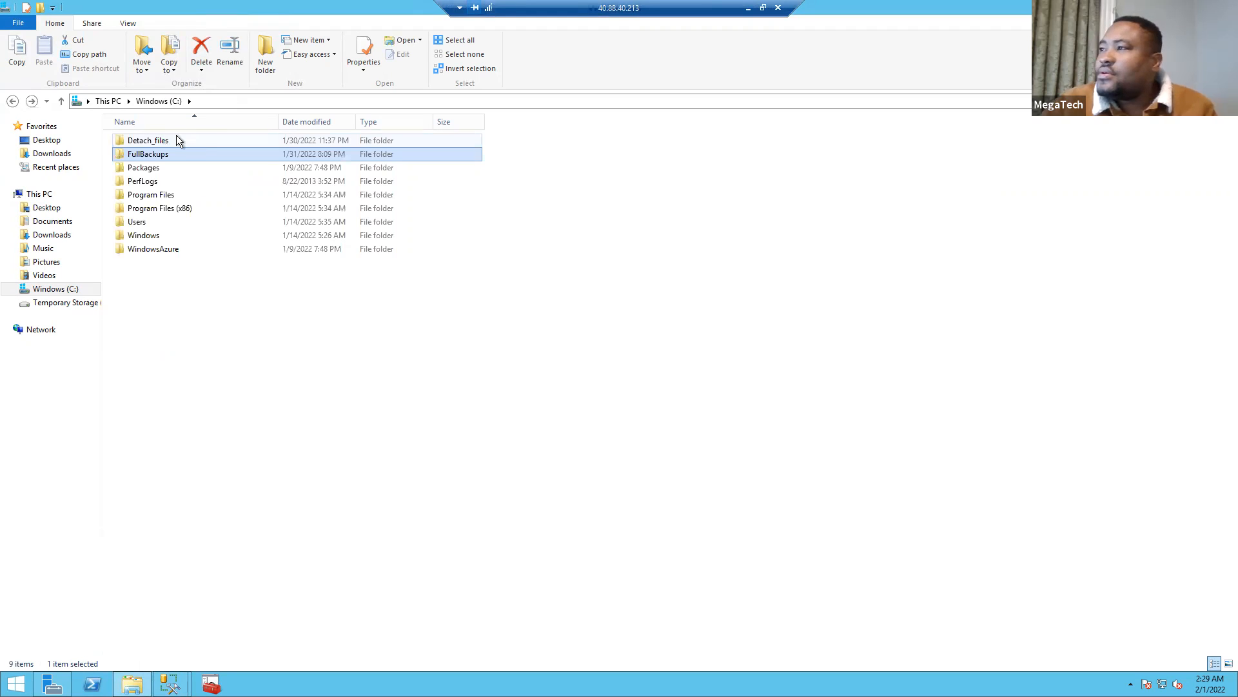
double_click(195, 154)
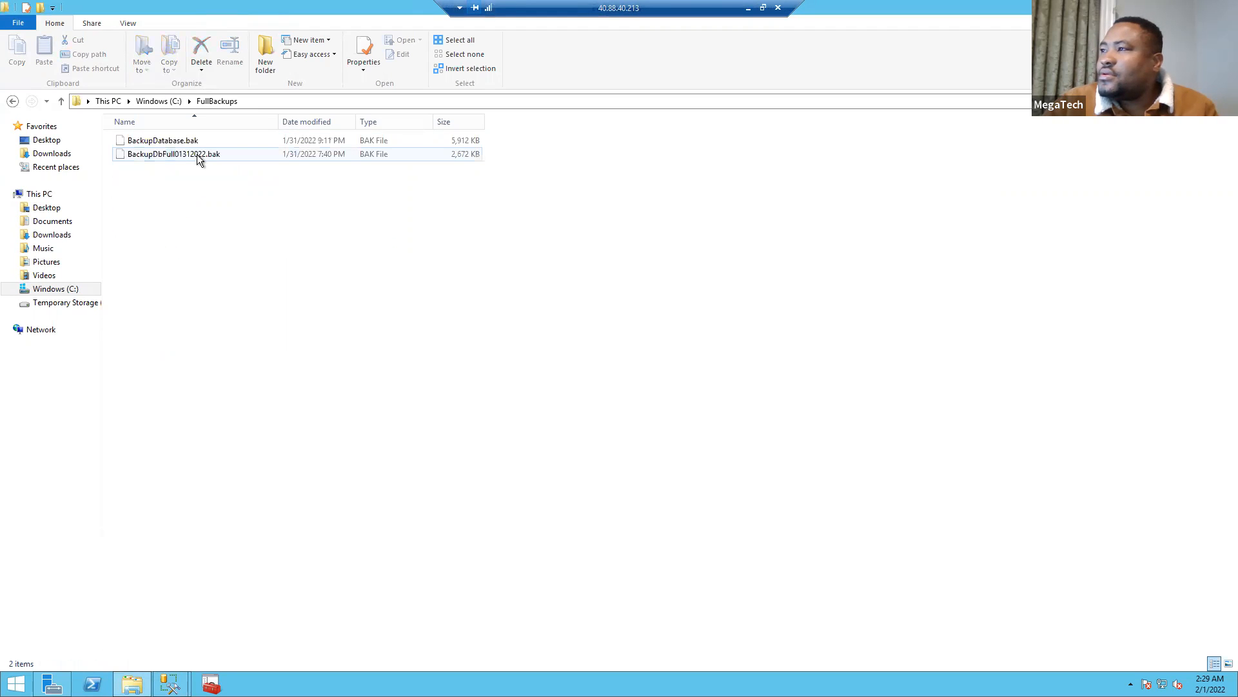
key(ctrl+a)
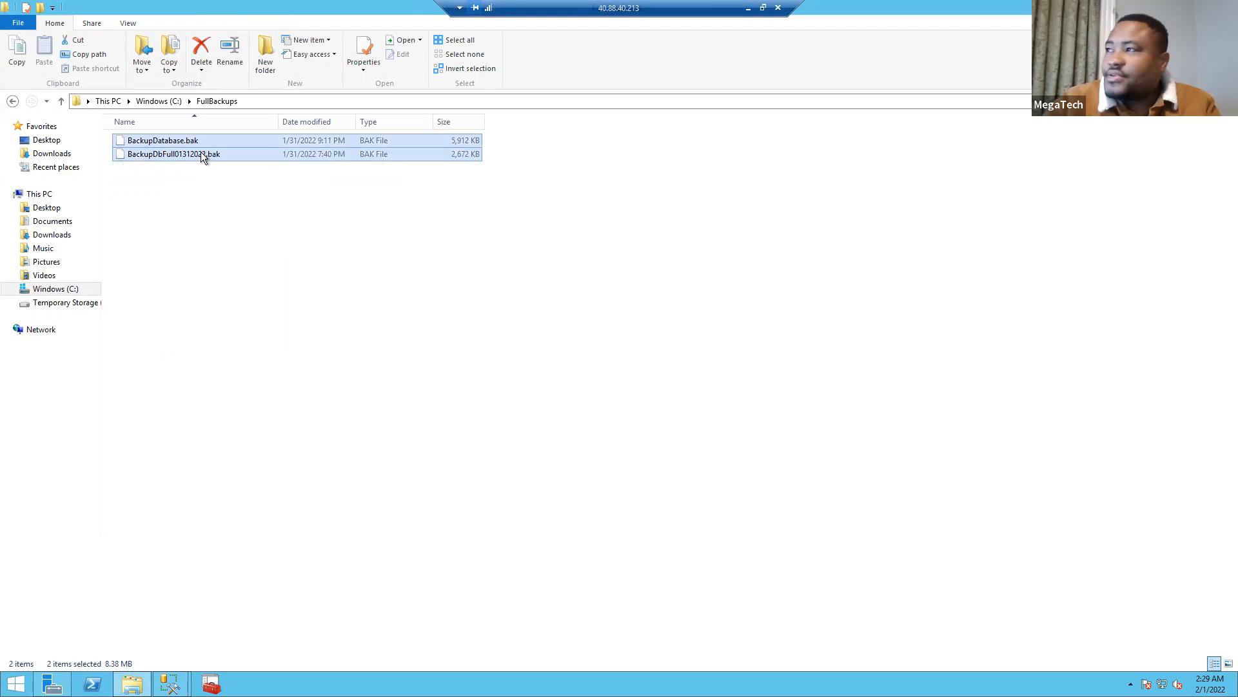
right_click(231, 155)
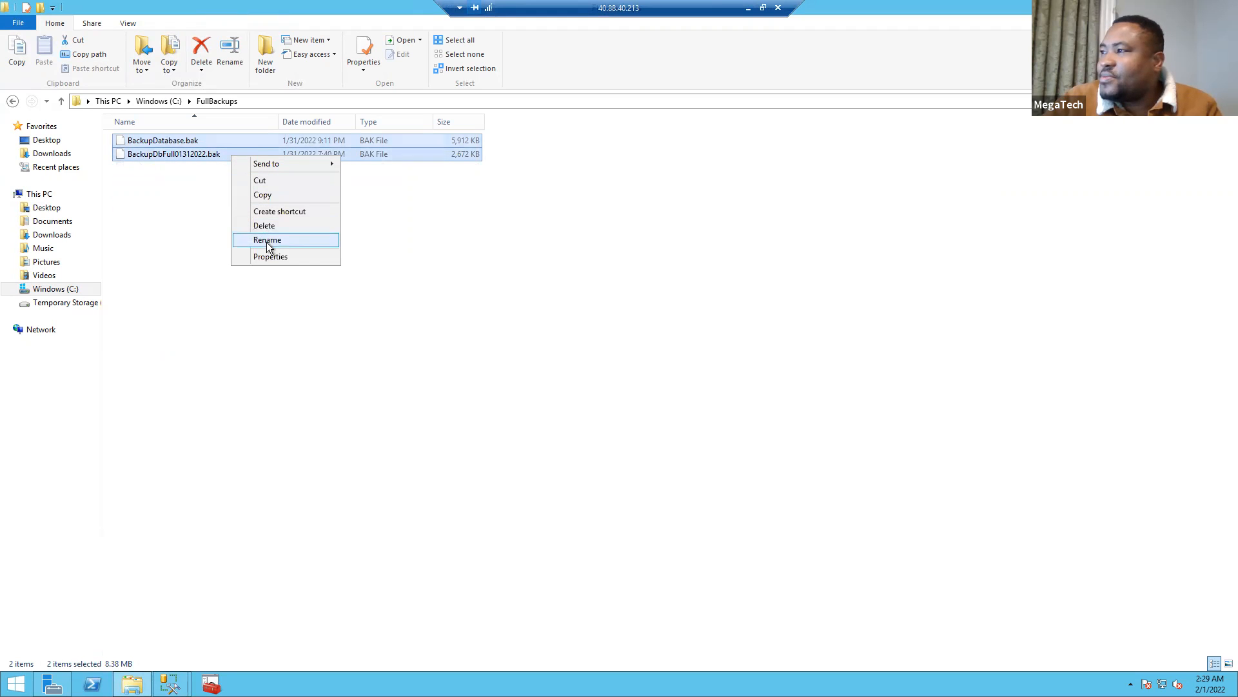
click(280, 226)
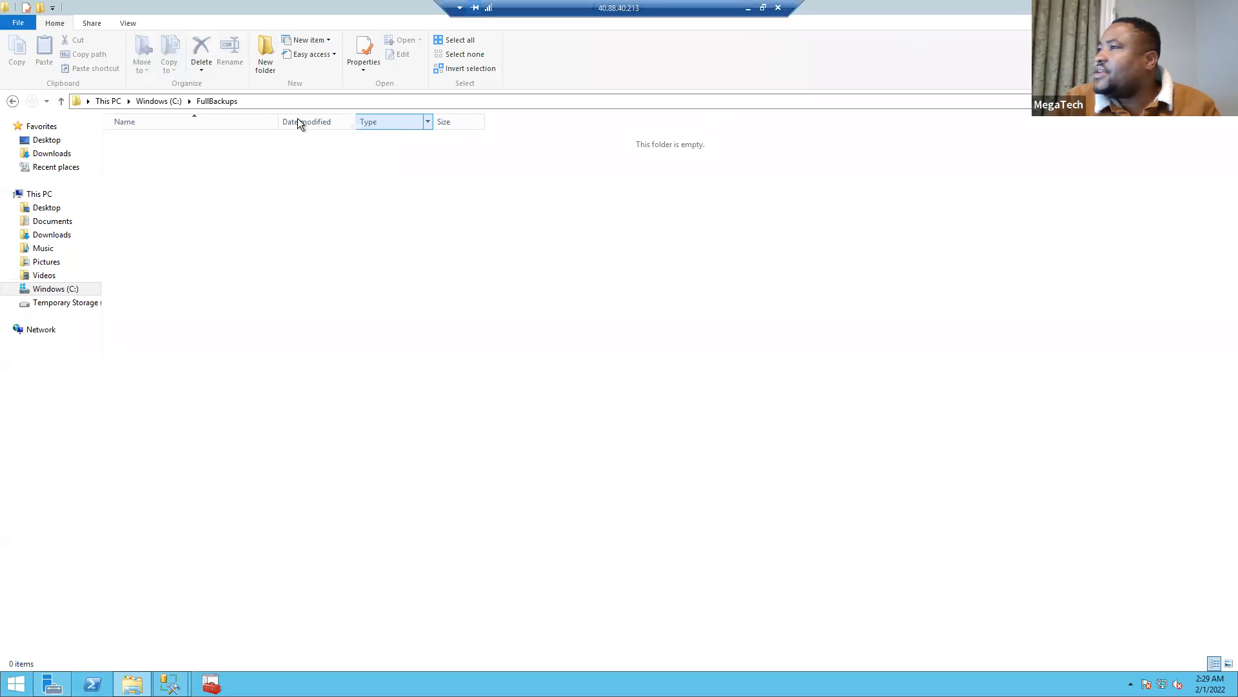
click(258, 103)
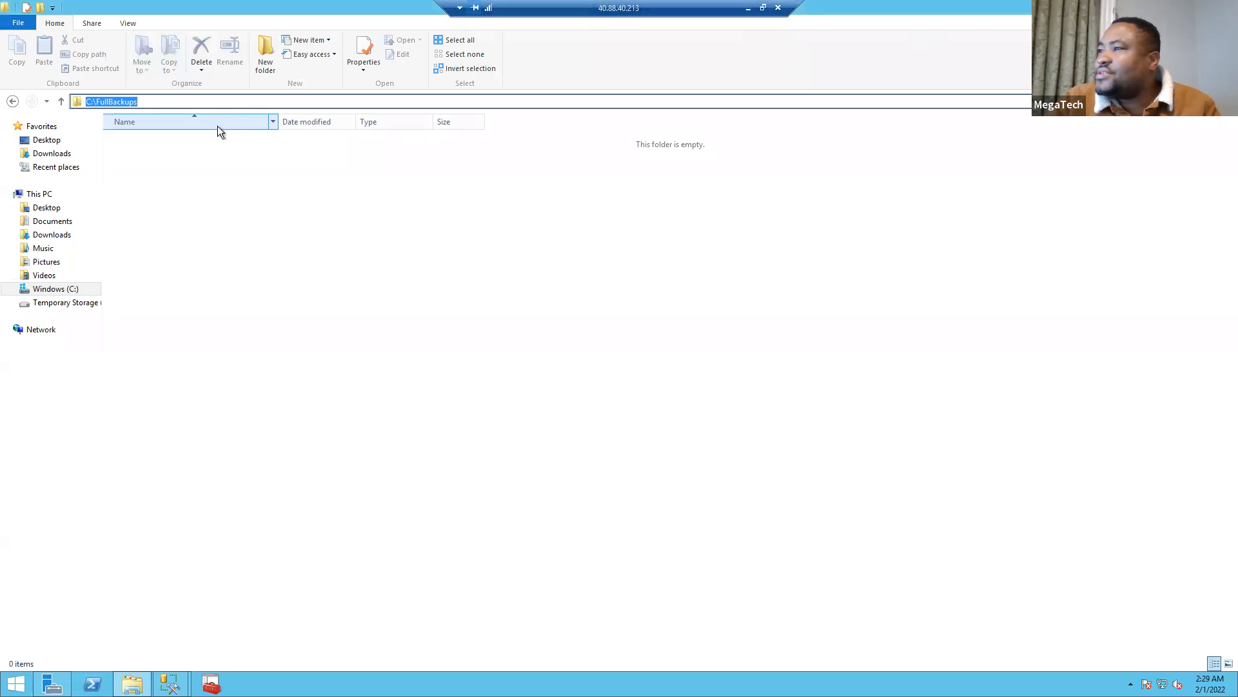
click(60, 101)
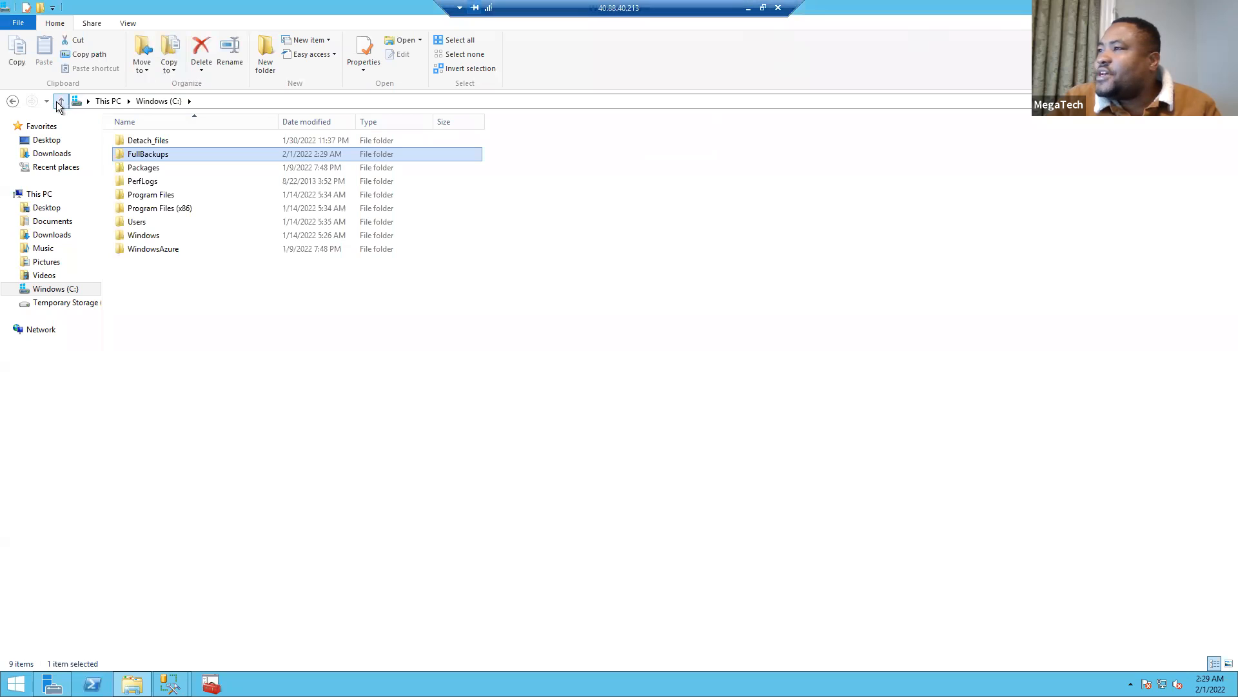
right_click(199, 156)
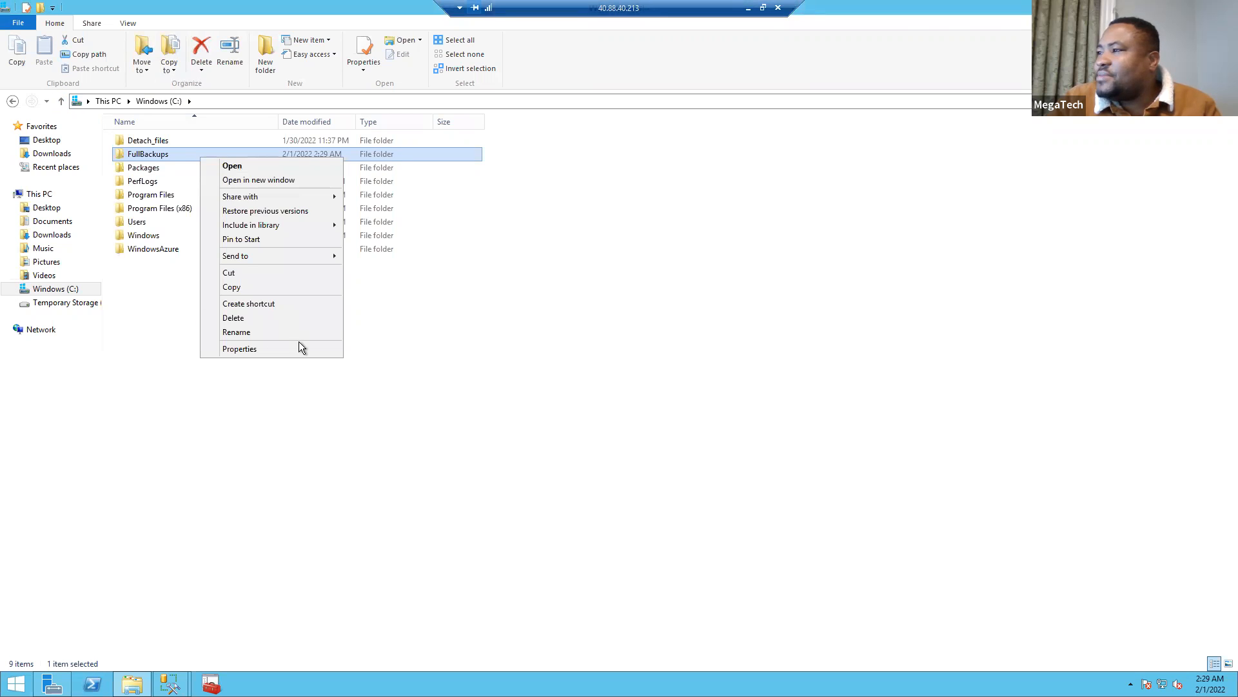
click(272, 334)
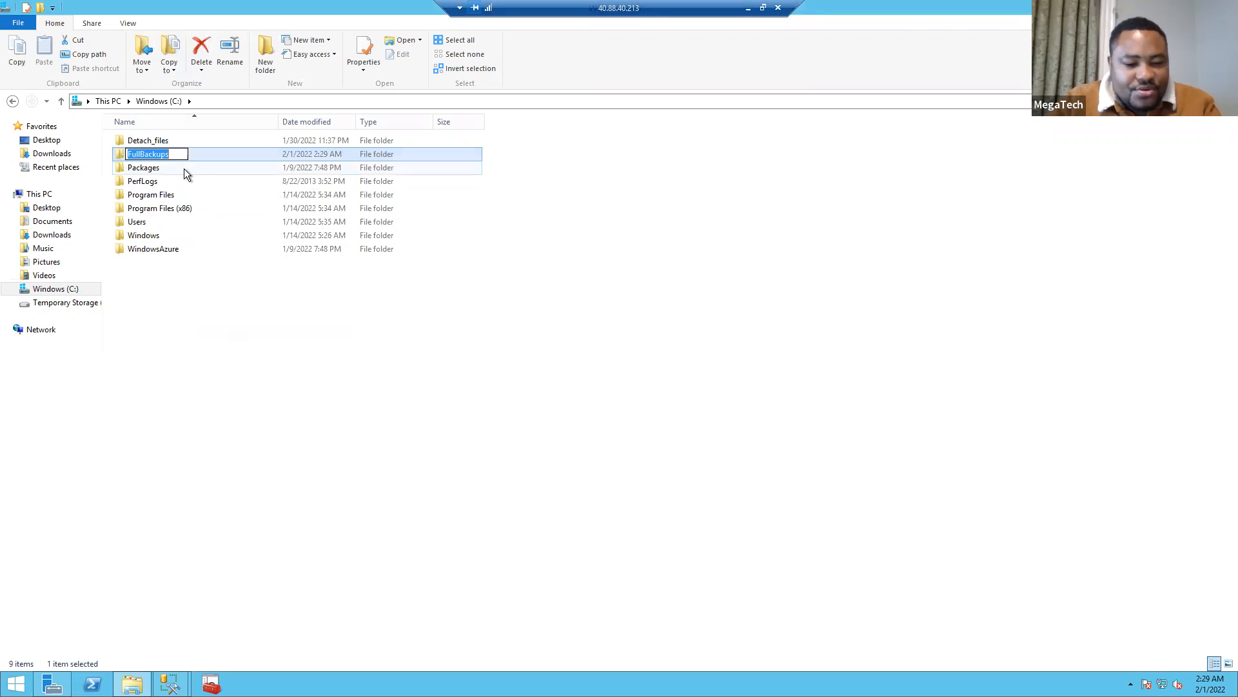
click(222, 155)
Delete the FullBackups folder from the C: drive.
right_click(220, 154)
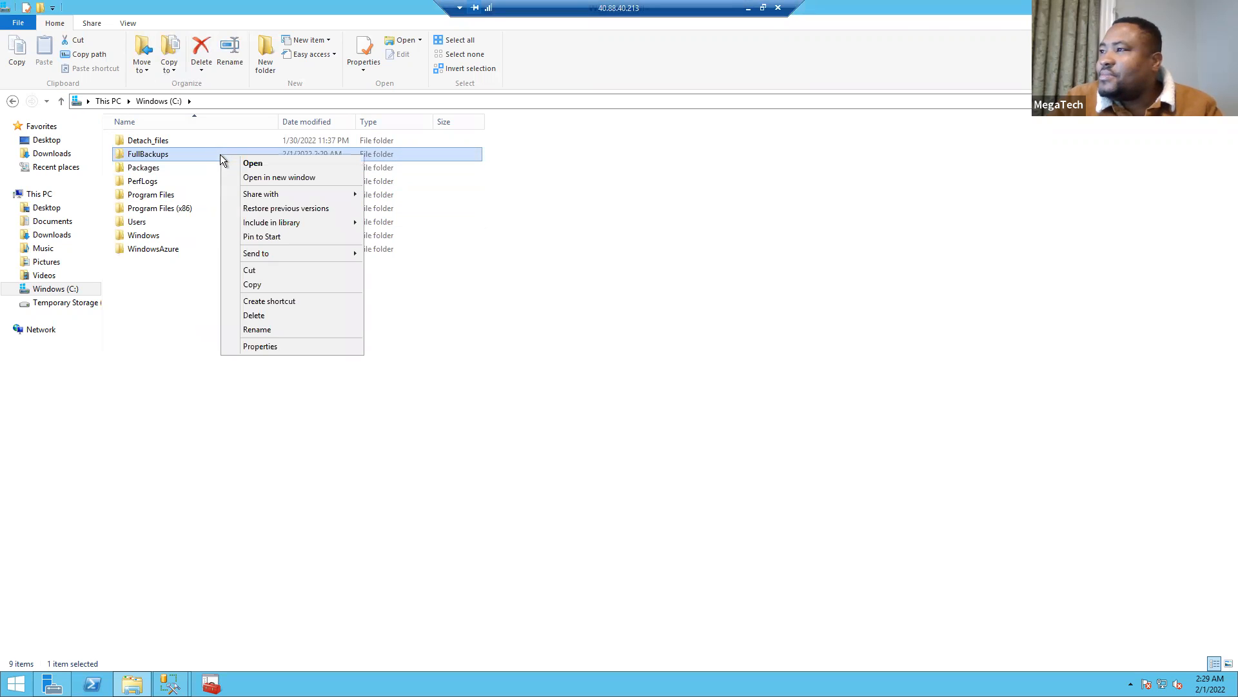
click(261, 316)
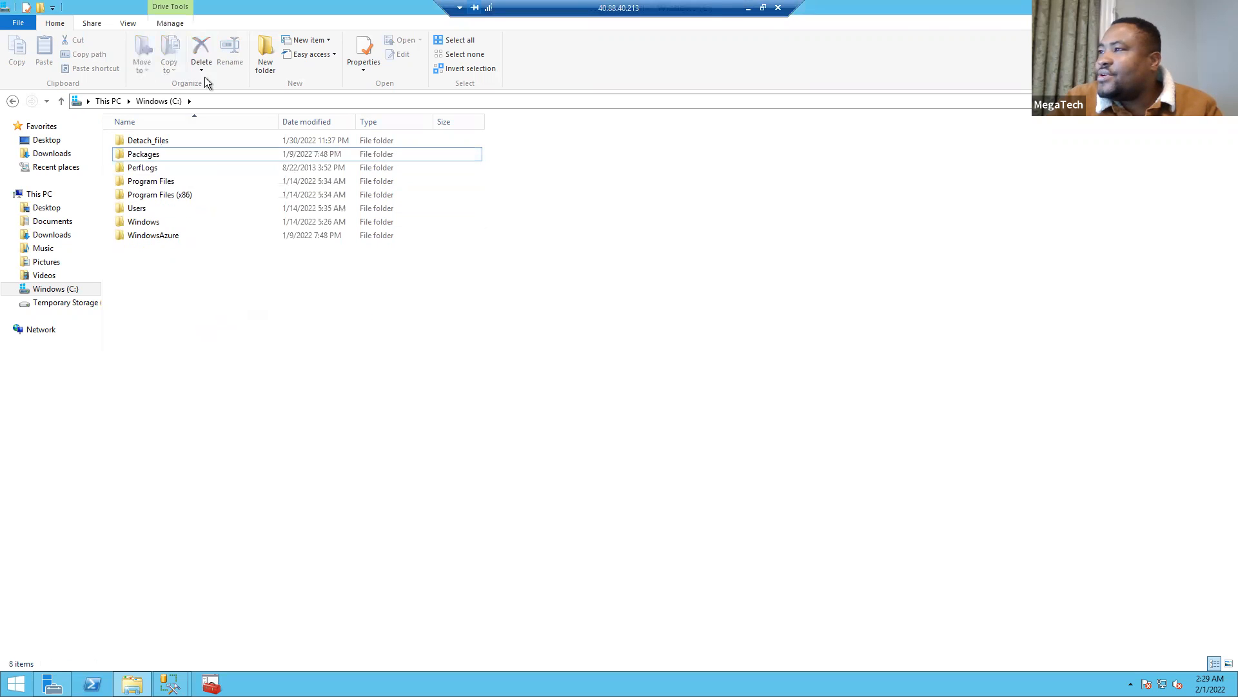
Create a new folder named FullBackups on the C: drive in File Explorer.
click(72, 288)
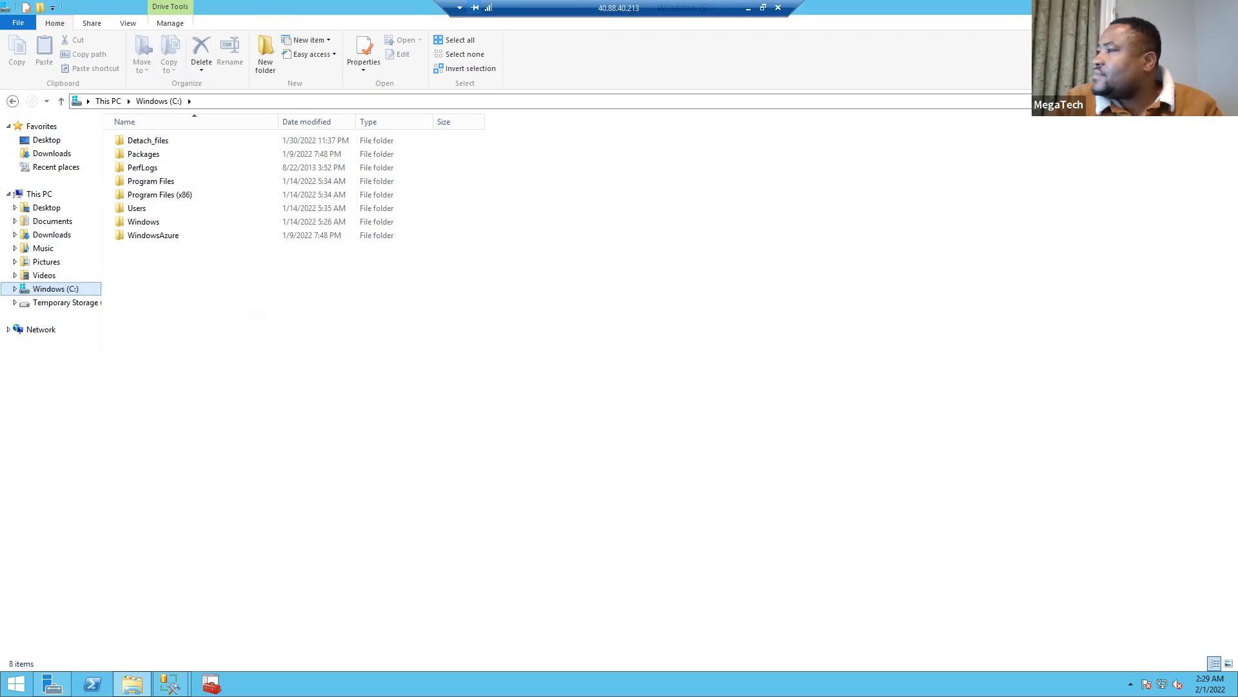
click(1182, 7)
click(133, 683)
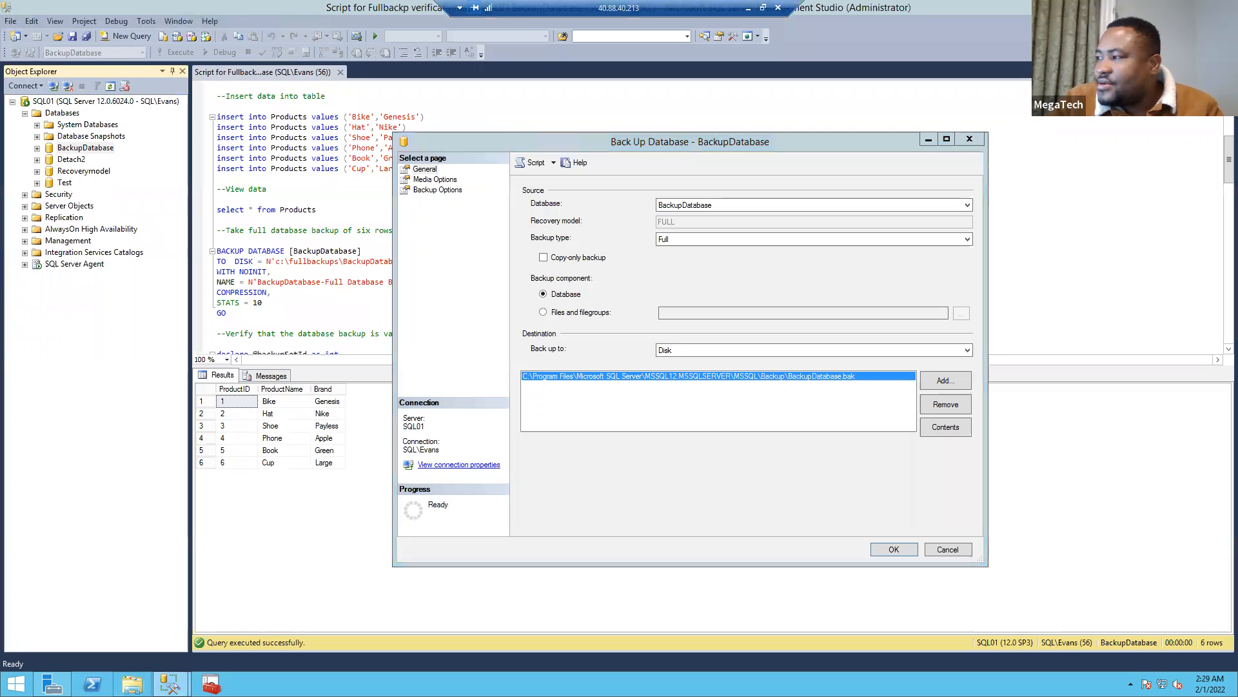
click(133, 683)
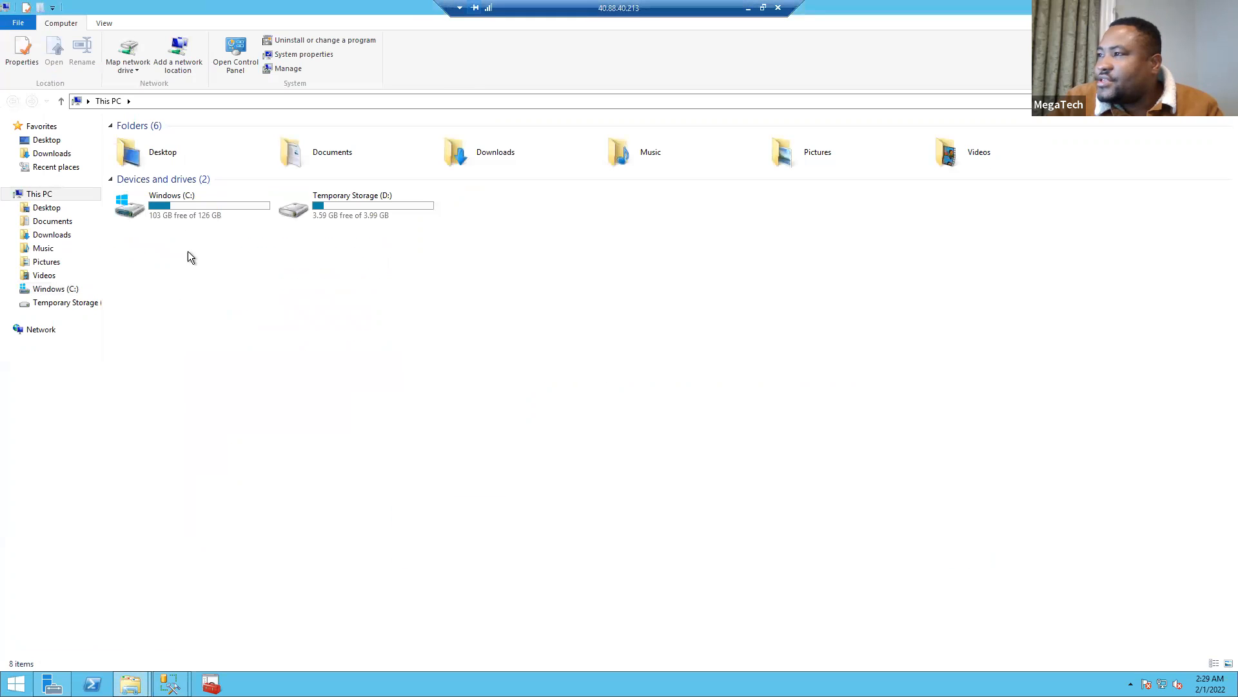
double_click(190, 208)
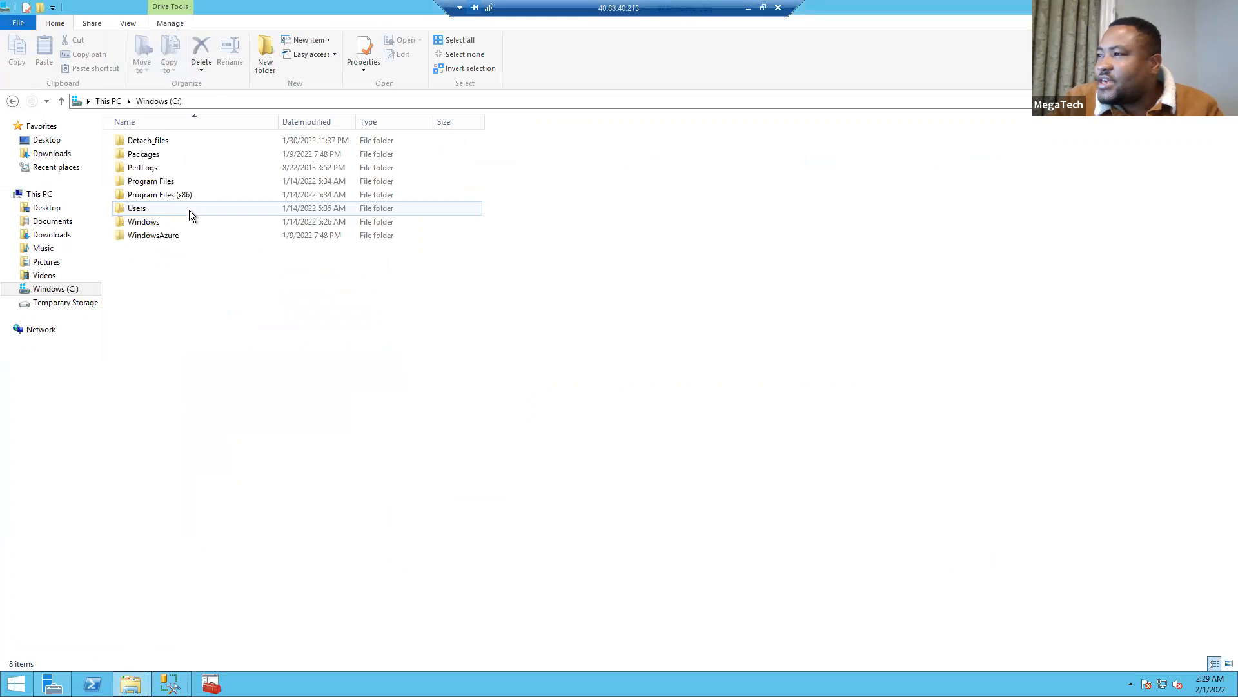
right_click(149, 264)
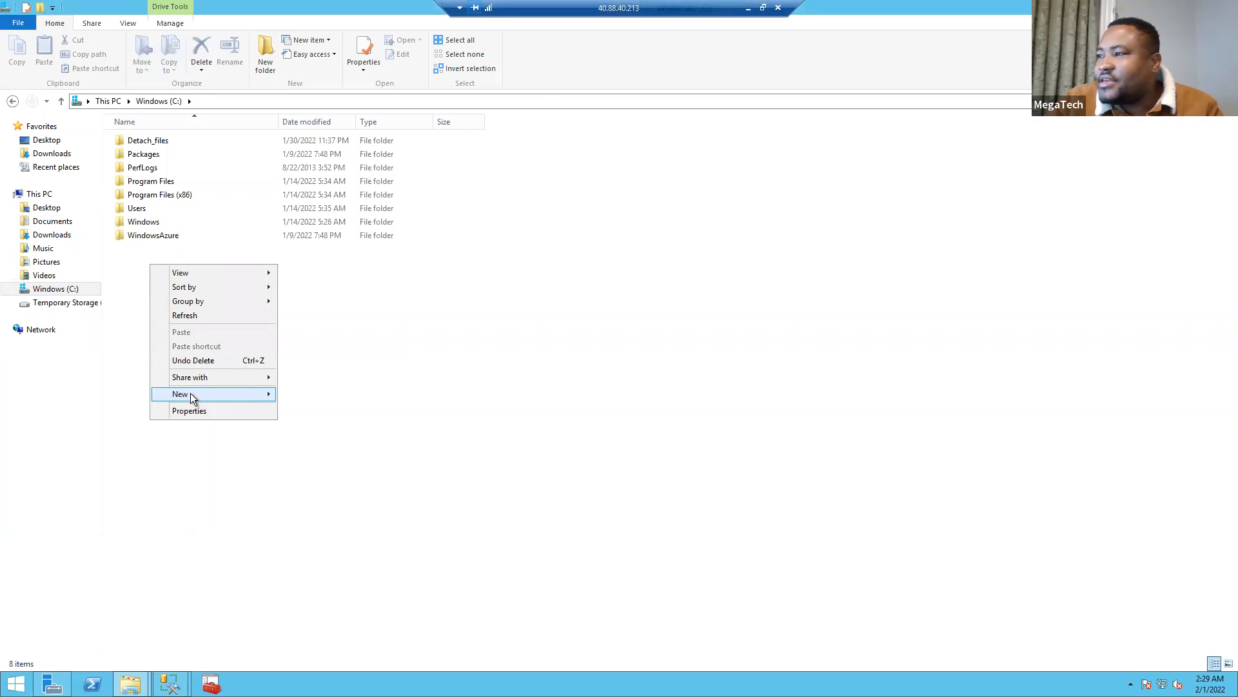
mouse_move(195, 396)
click(312, 394)
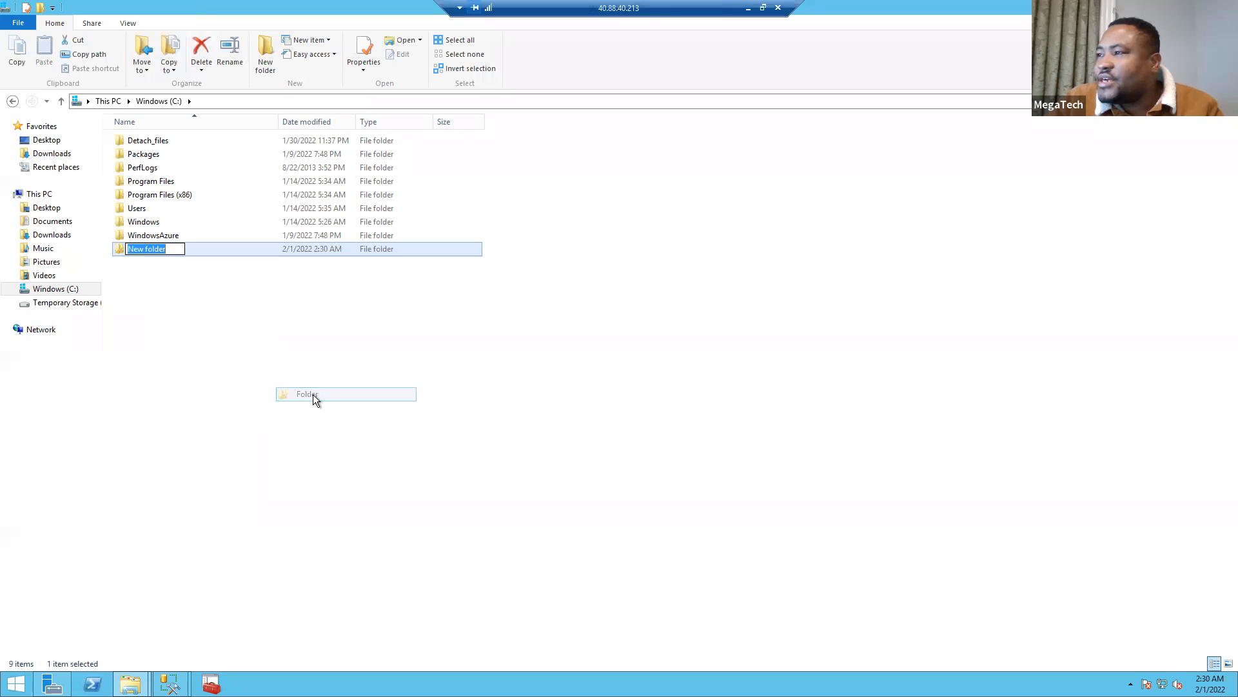
text(FullBackups)
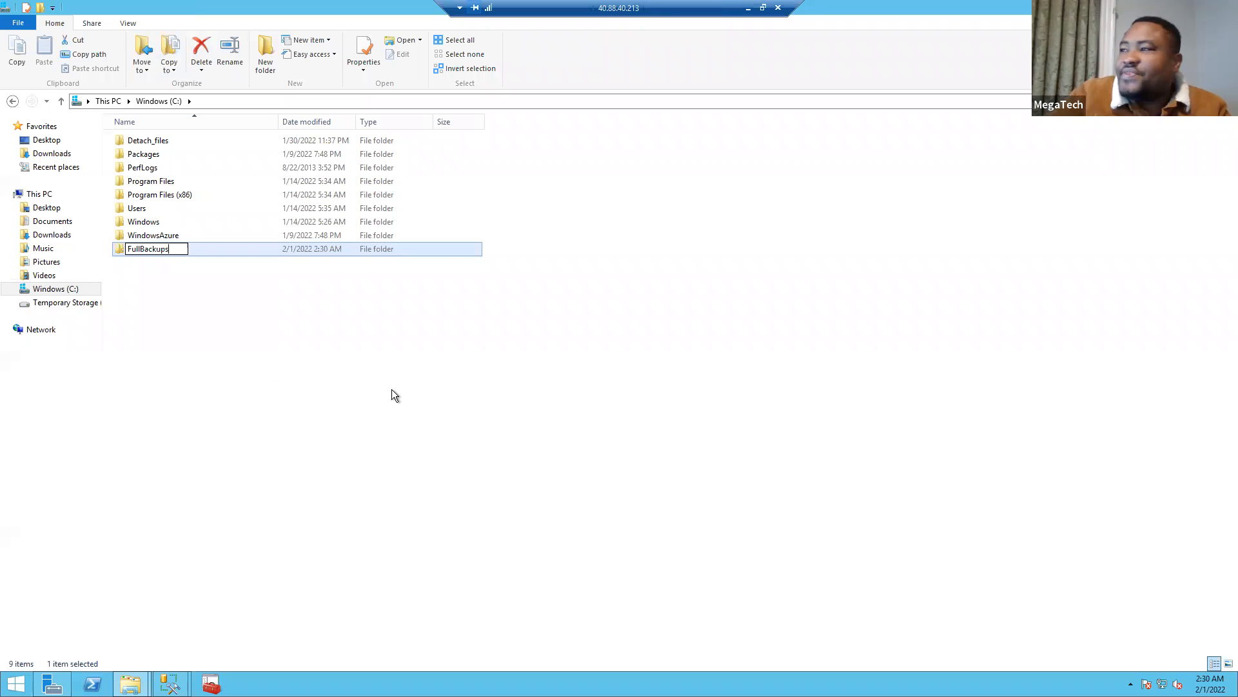
click(273, 325)
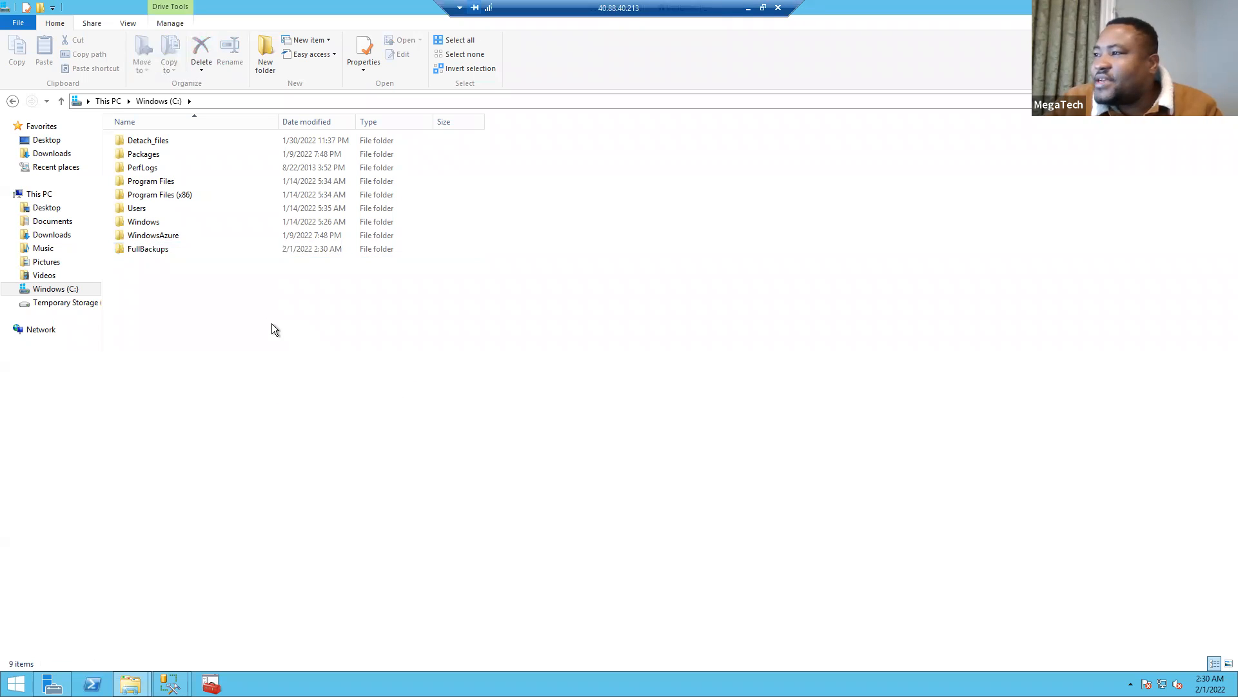
Copy the path of the new FullBackups folder and return to the Back Up Database dialog in SQL Server Management Studio.
double_click(162, 250)
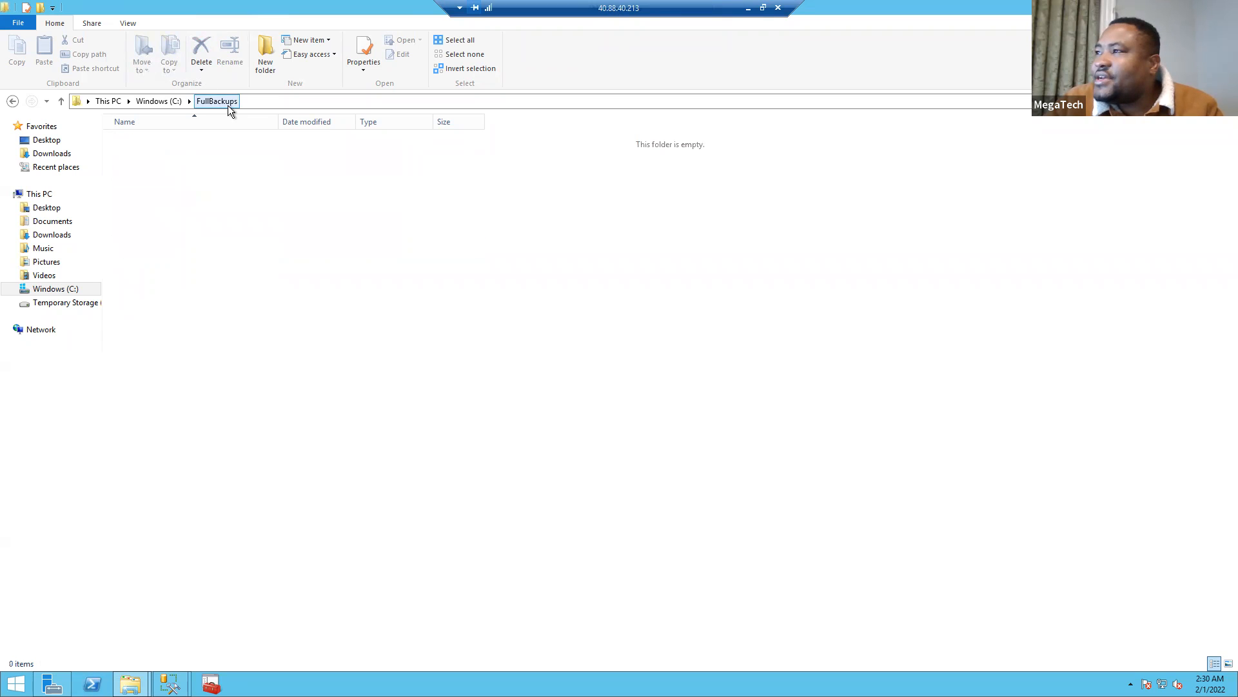
click(292, 101)
click(144, 102)
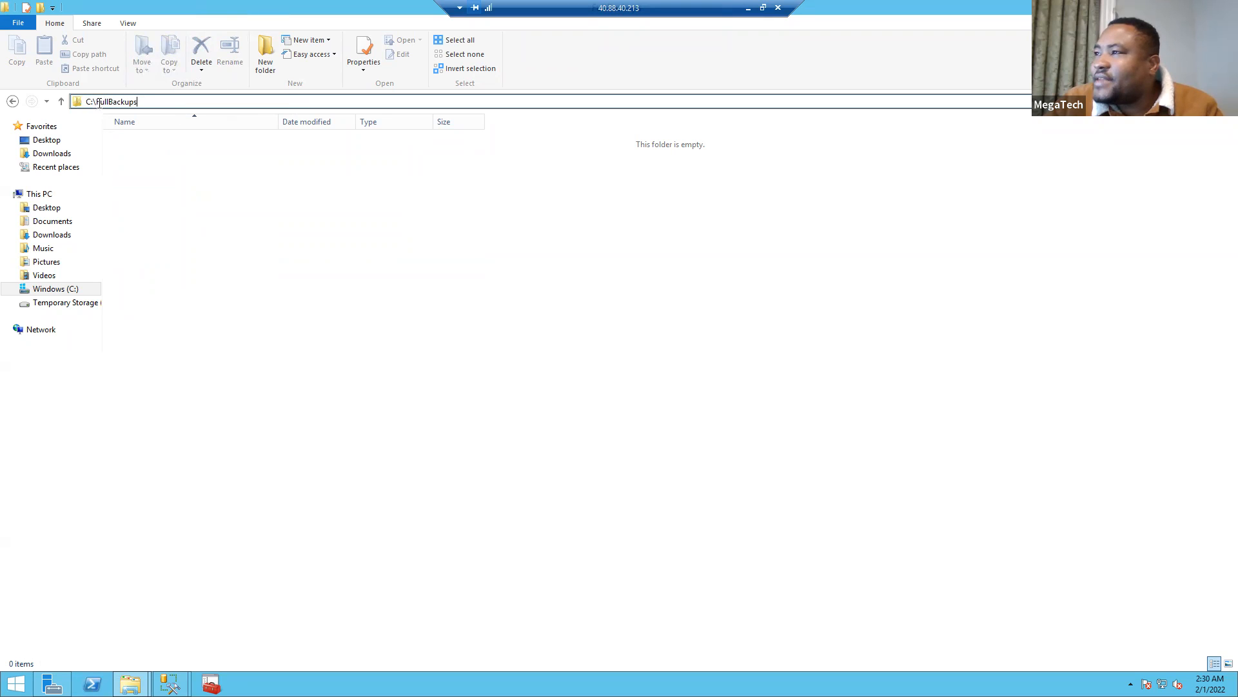
drag(145, 101, 84, 103)
key(ctrl+c)
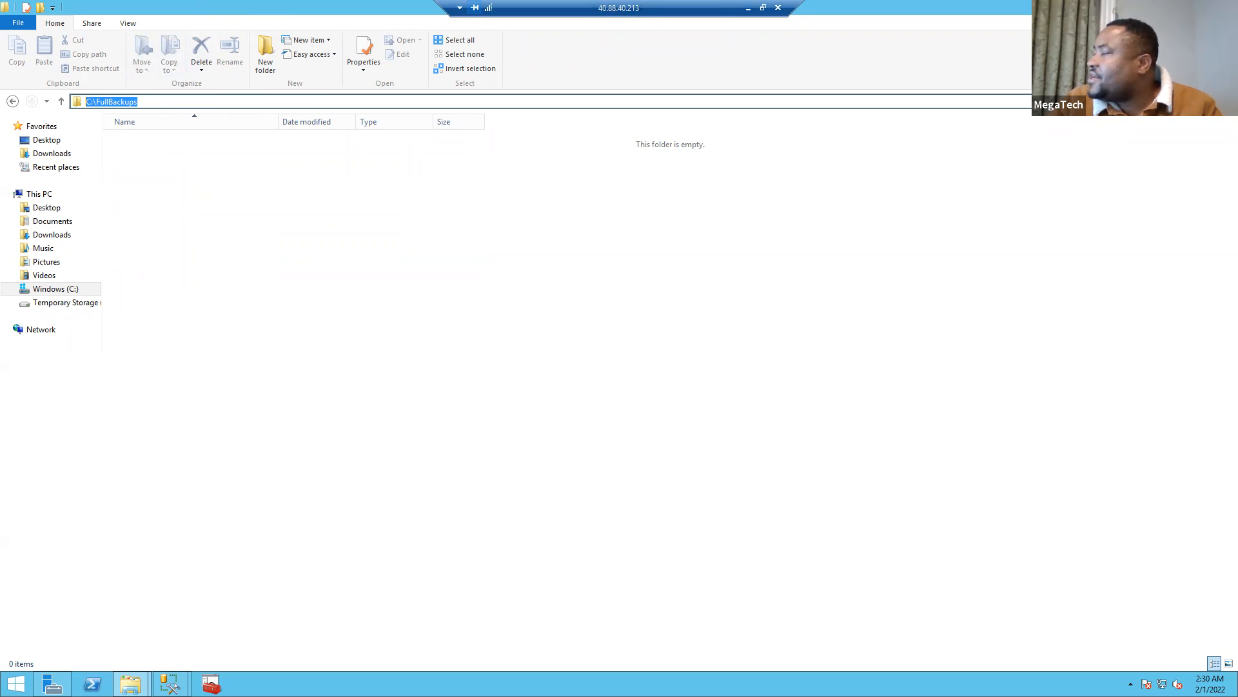
click(1223, 7)
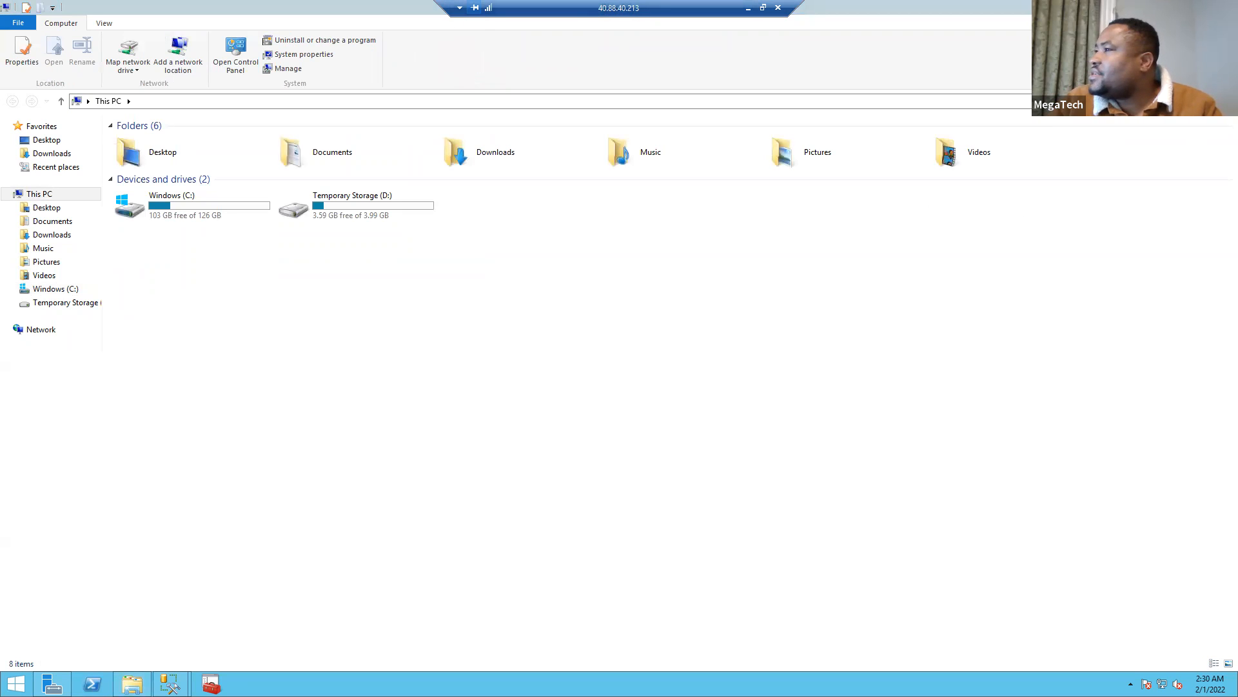
click(1224, 7)
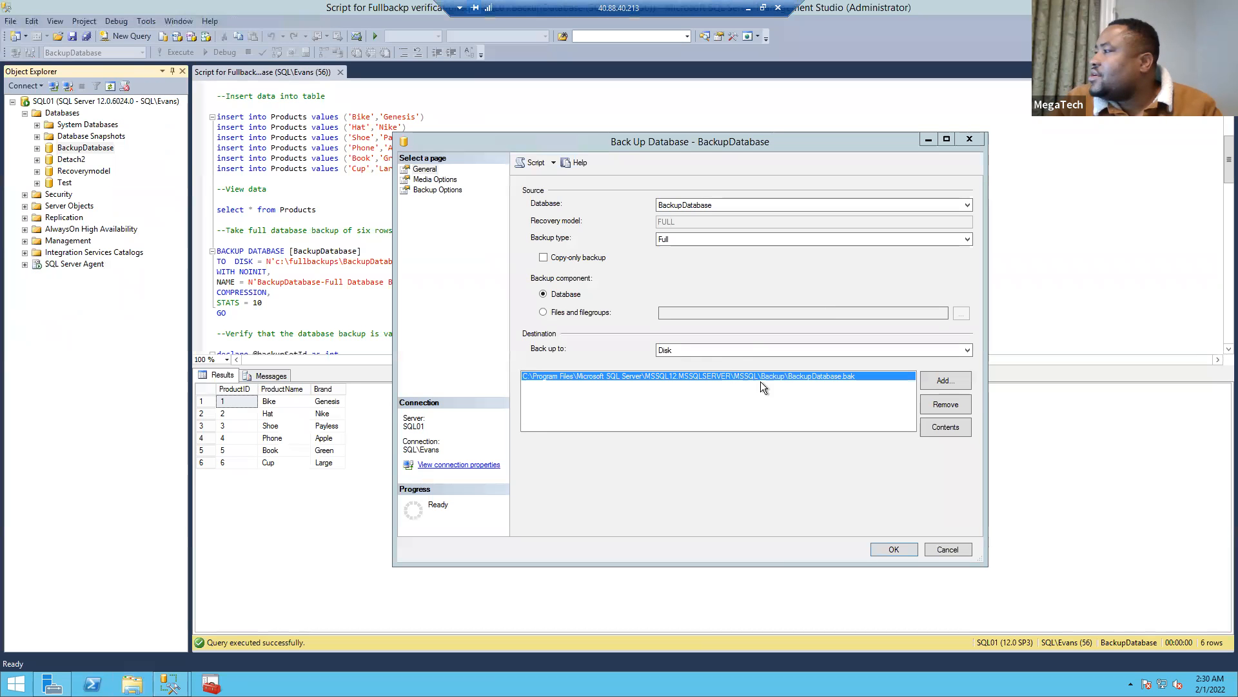
Remove the default backup destination and start adding a new one located in C:\FullBackups.
click(958, 405)
click(946, 380)
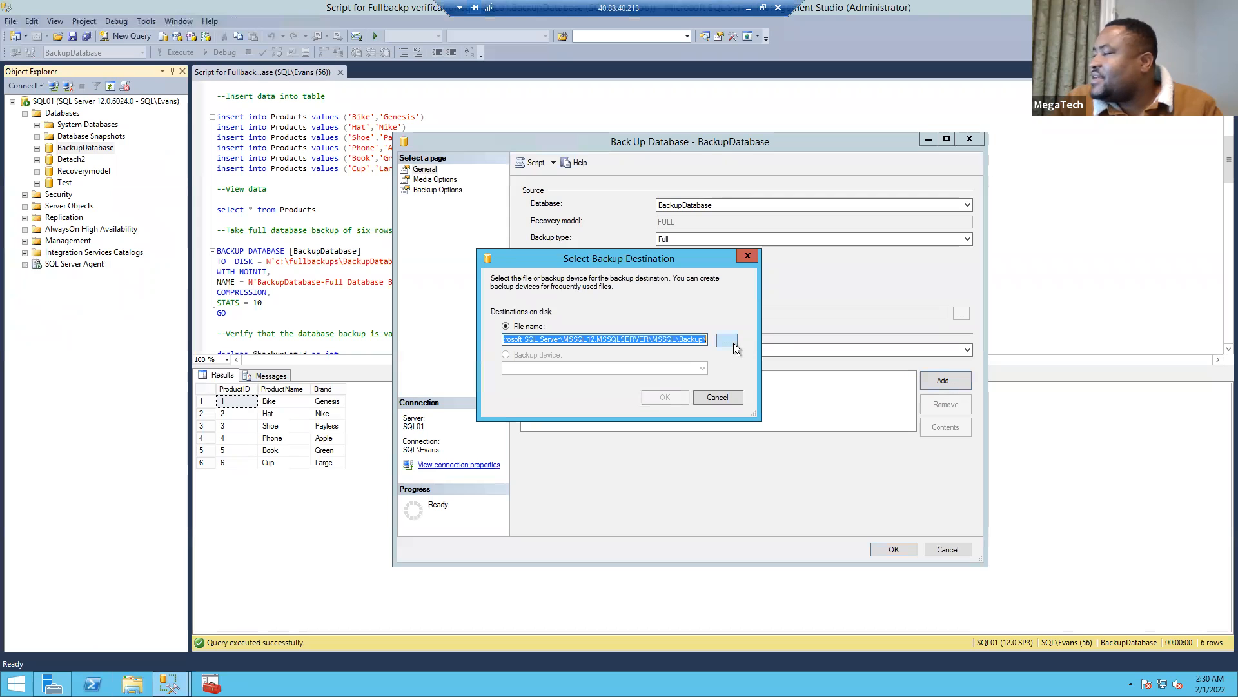
click(728, 340)
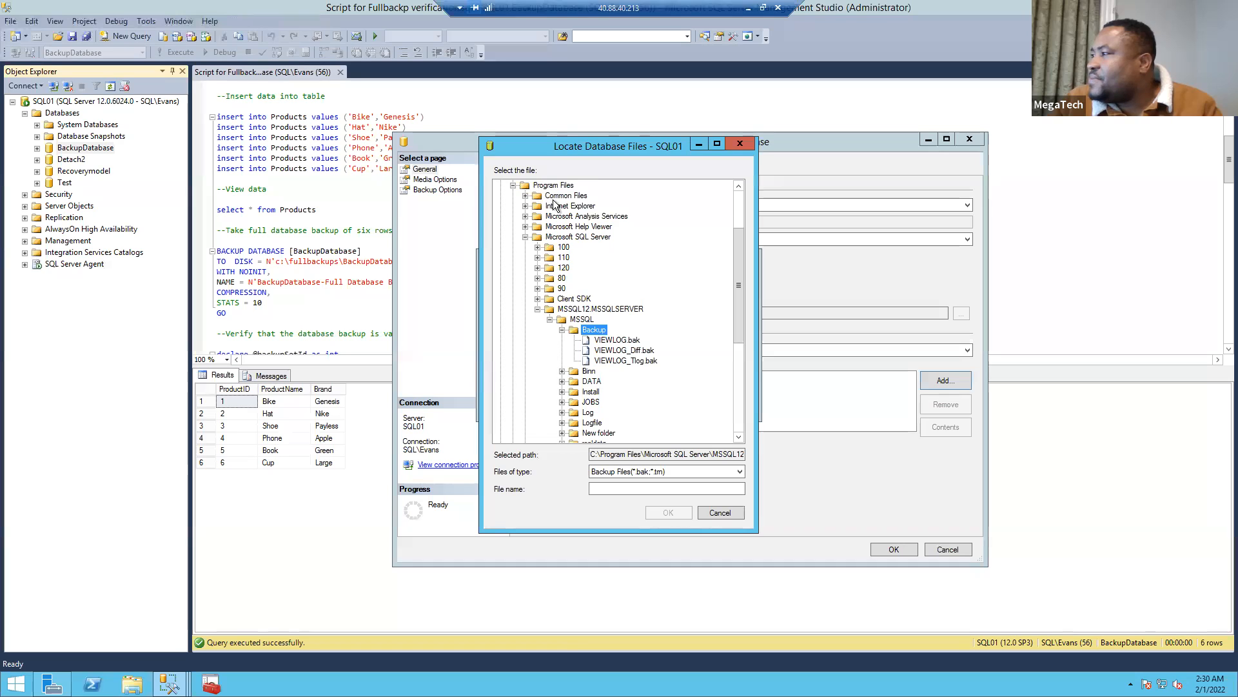
scroll(549, 203, up, 3)
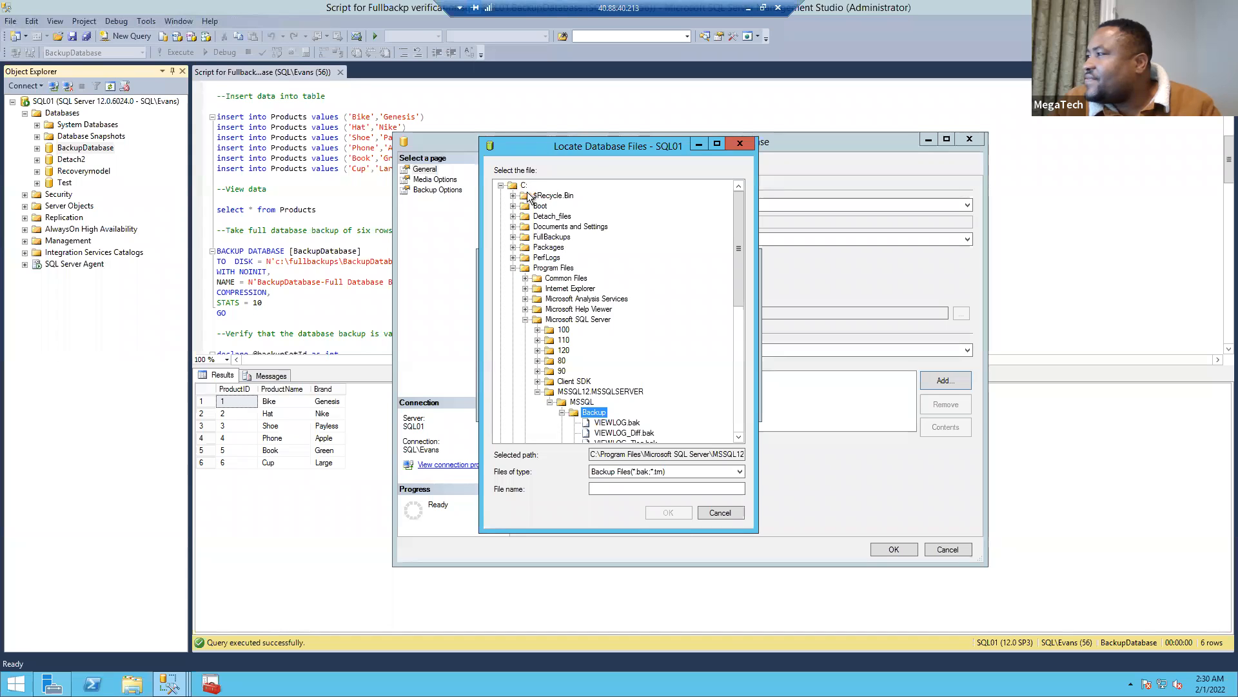
click(545, 240)
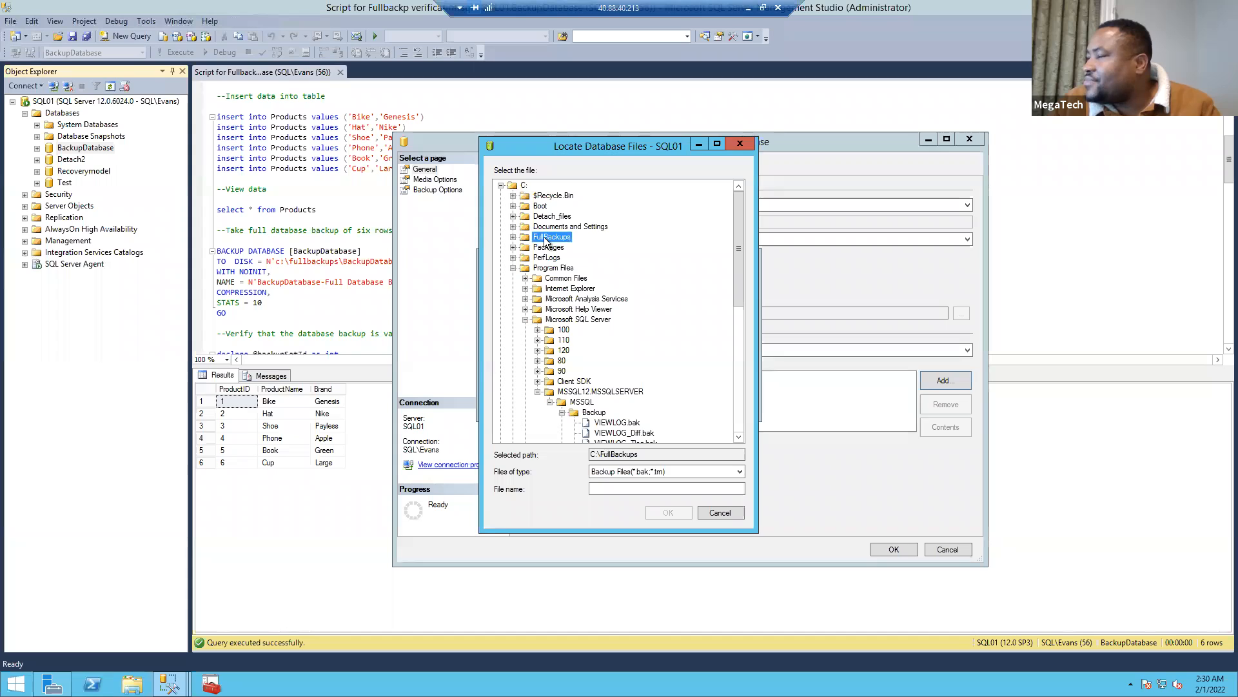
click(607, 490)
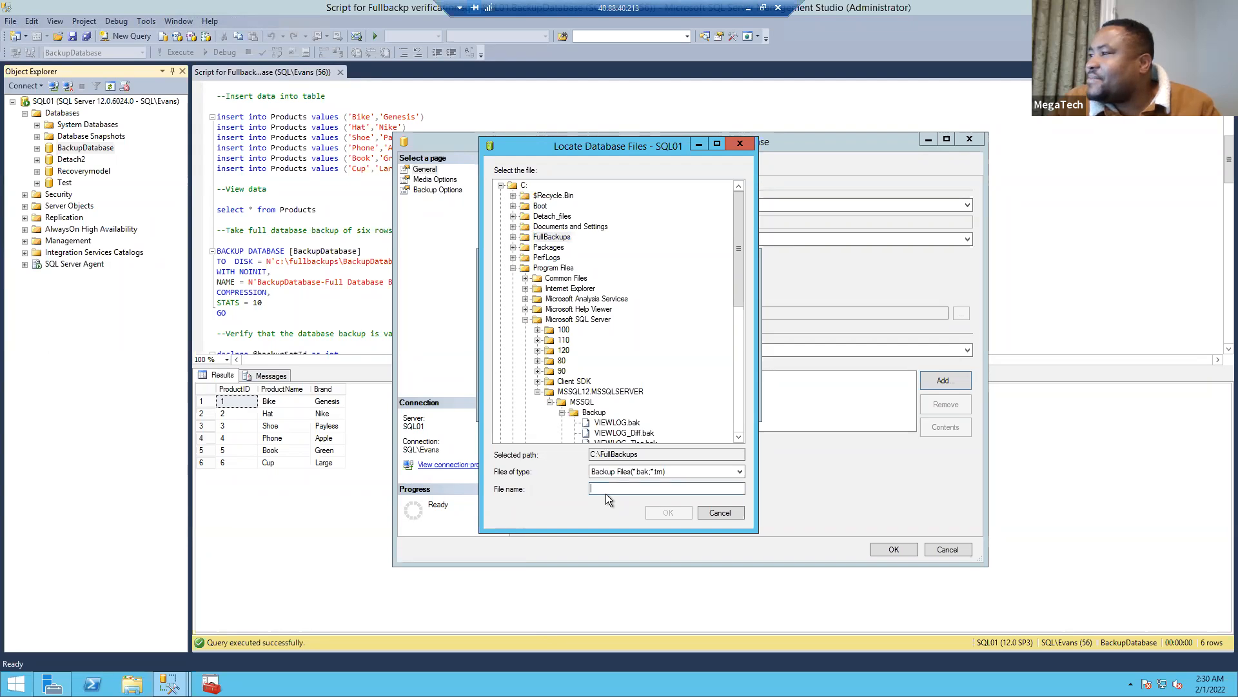
key(ctrl+v)
key(BackSpace)
key(BackSpace)
key(BackSpace)
key(BackSpace)
key(BackSpace)
key(BackSpace)
key(BackSpace)
key(BackSpace)
key(BackSpace)
key(BackSpace)
key(BackSpace)
key(BackSpace)
key(BackSpace)
key(BackSpace)
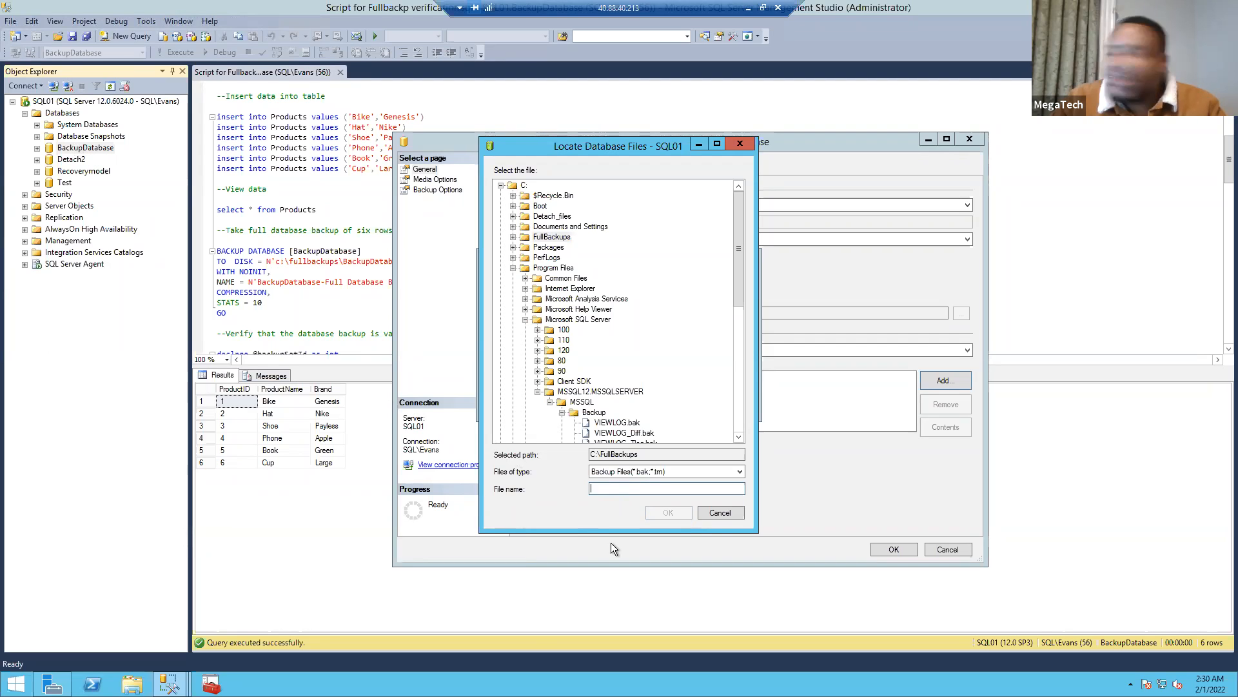
Name the backup file BackupDatabase01312022.bak, accept it as the disk destination, and run the full backup.
text(Backup)
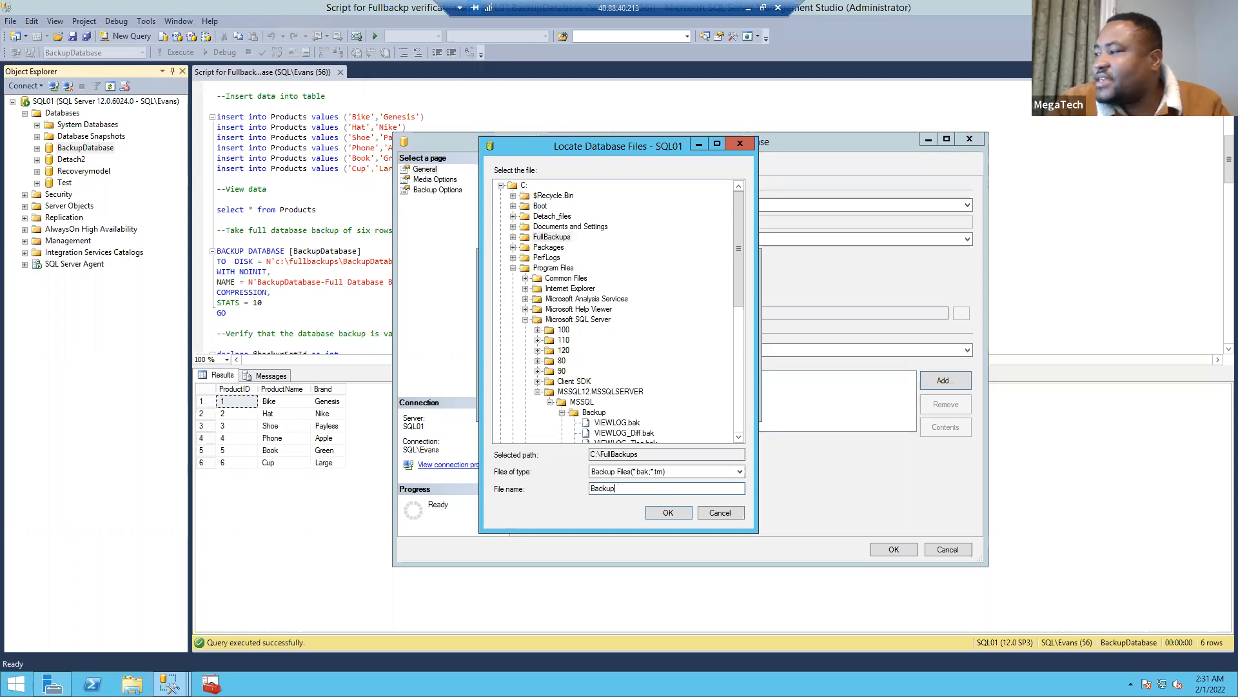
text(D)
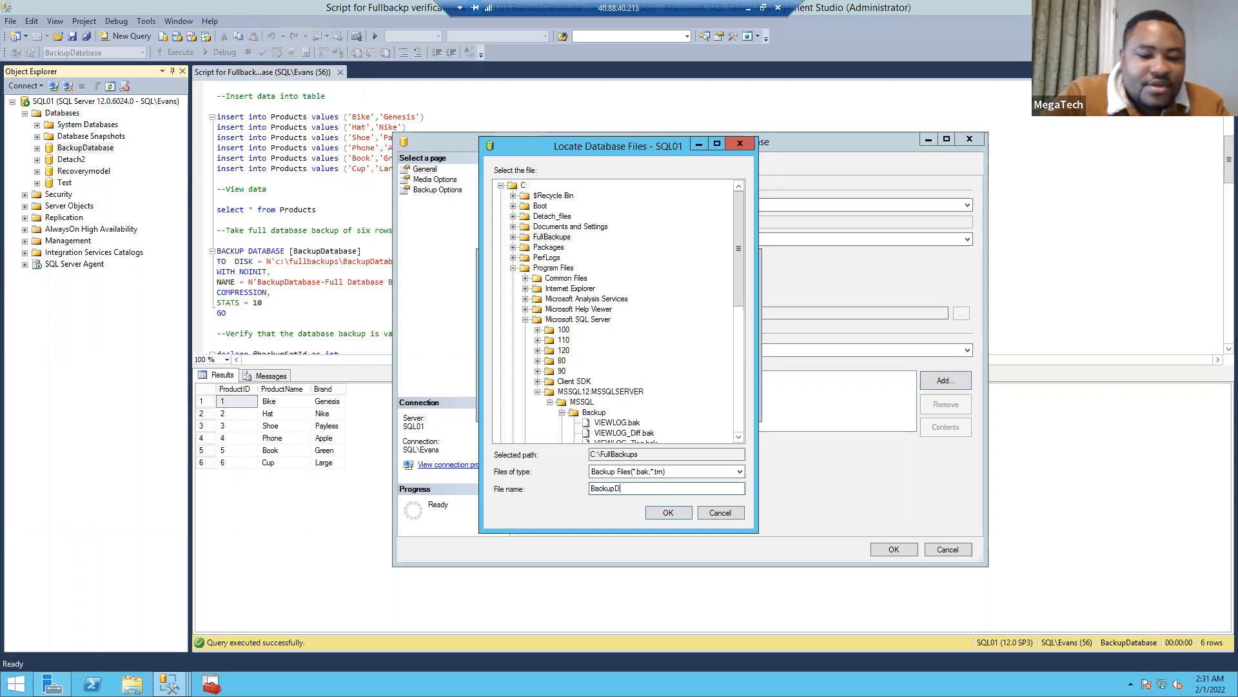
text(atabase013120)
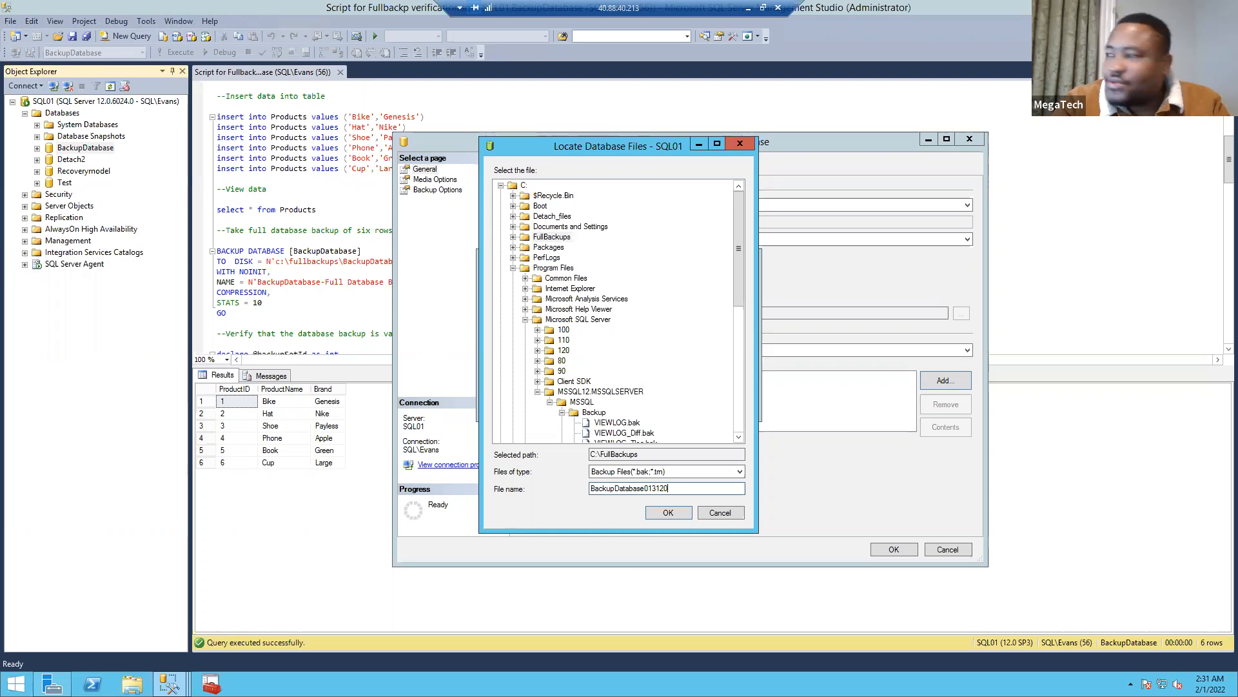
text(22)
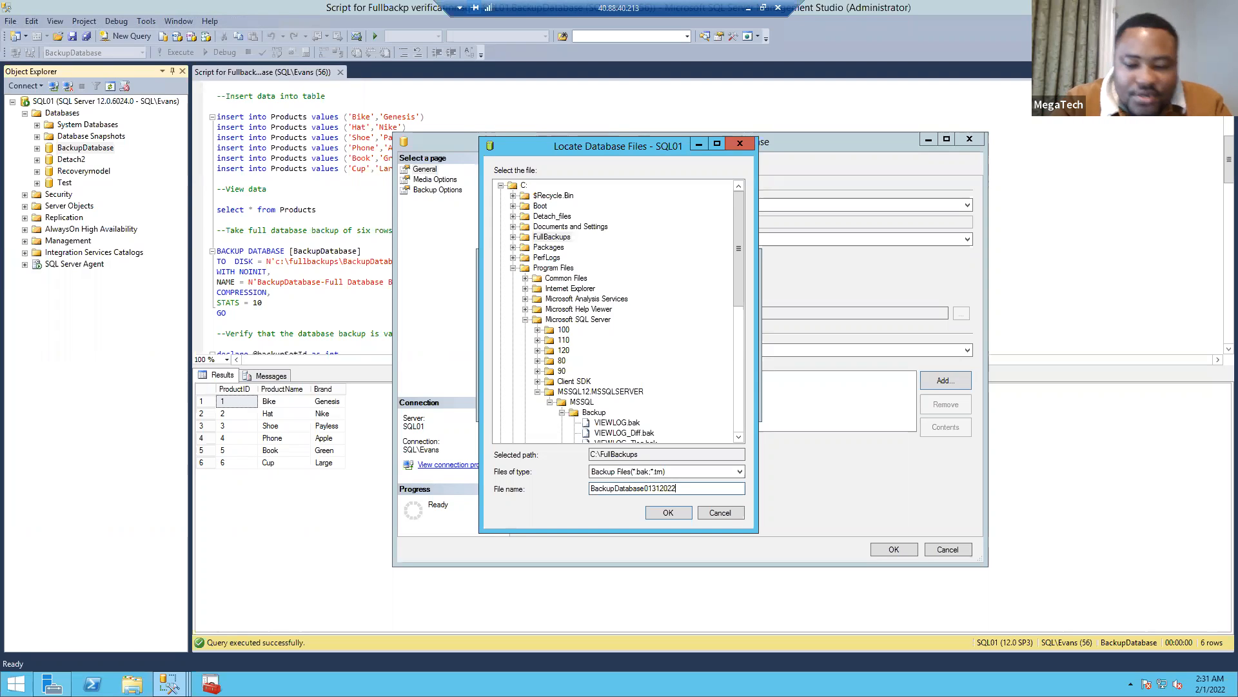
text(.bak)
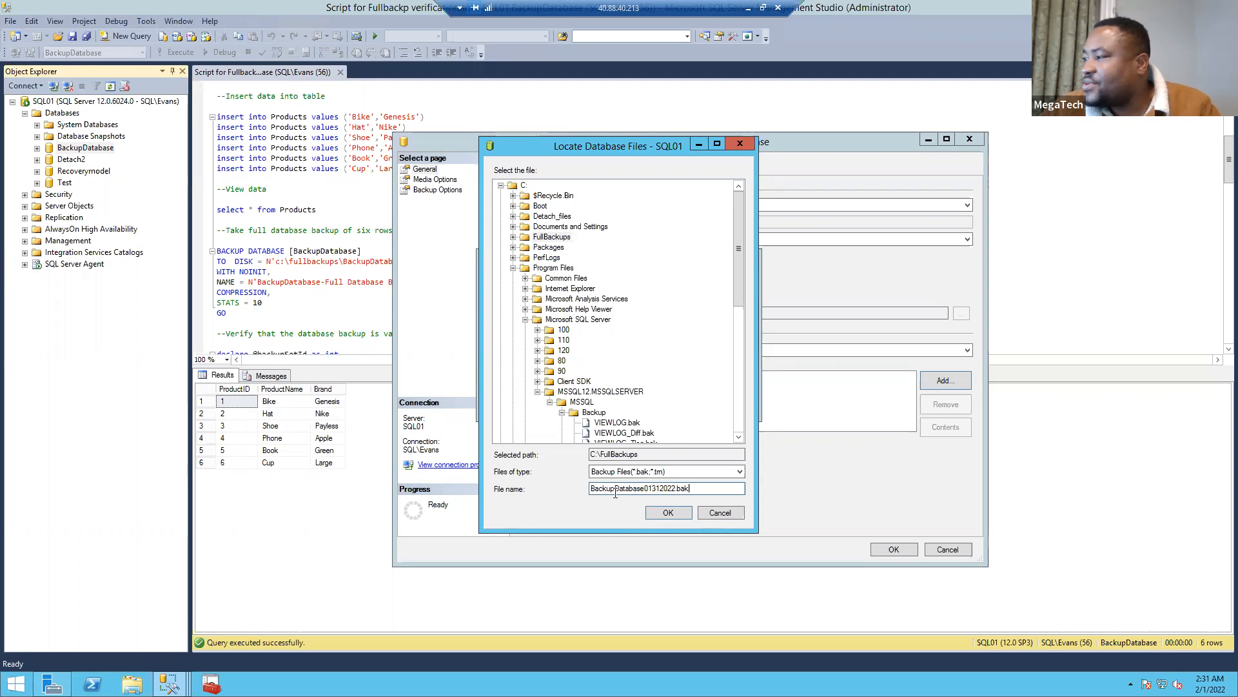
click(665, 513)
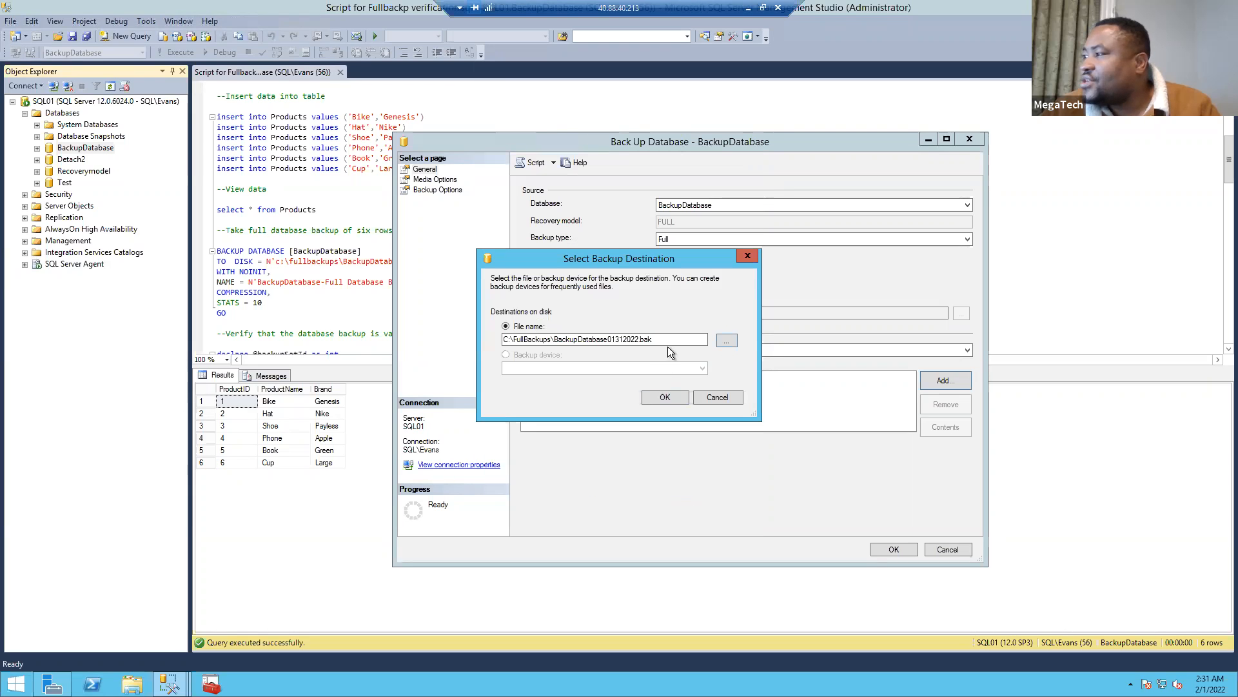
click(653, 398)
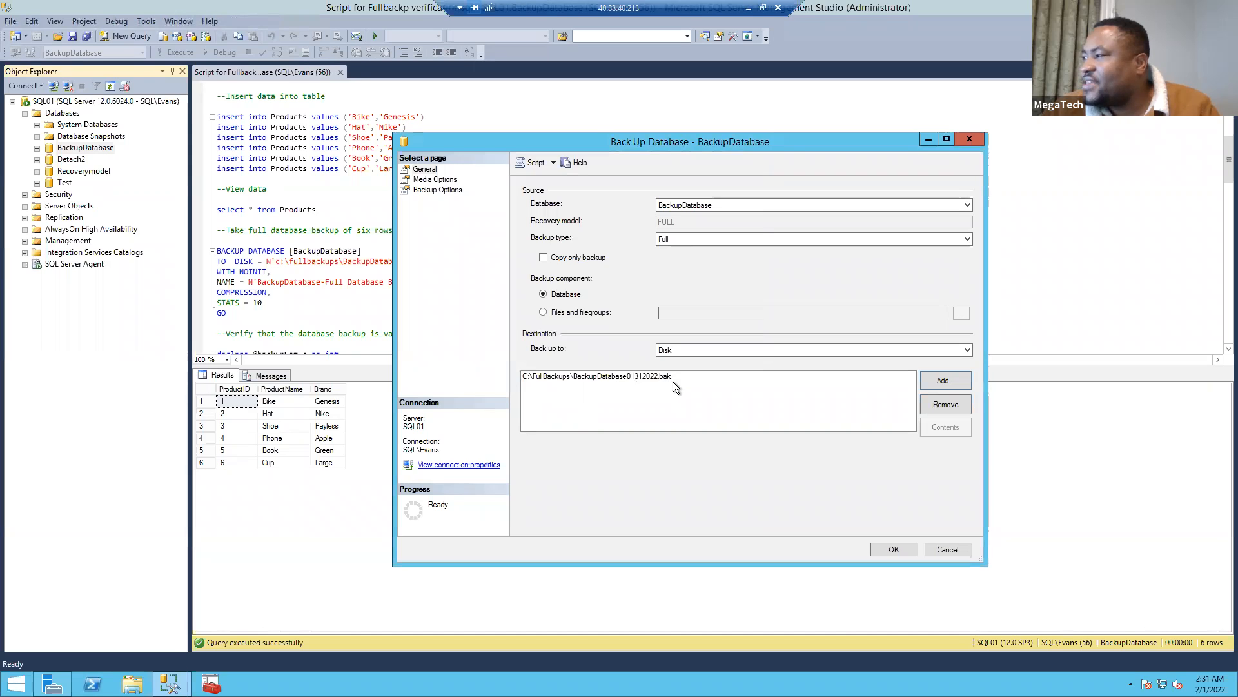
click(893, 549)
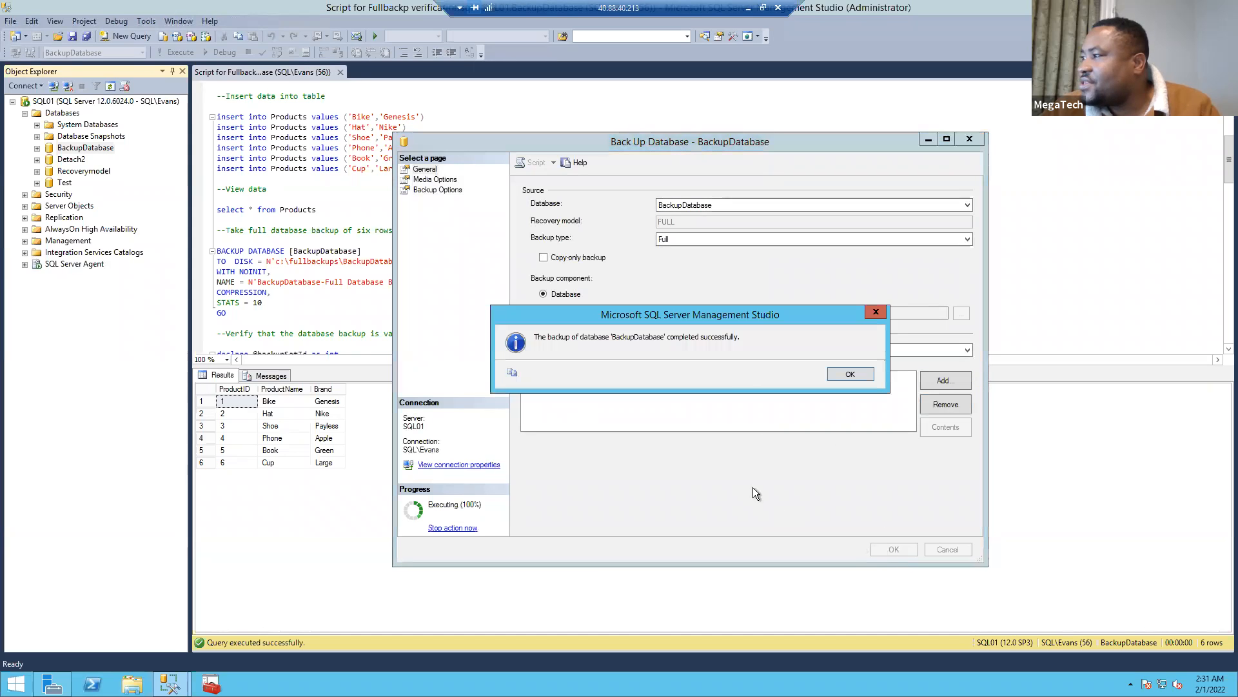
click(847, 375)
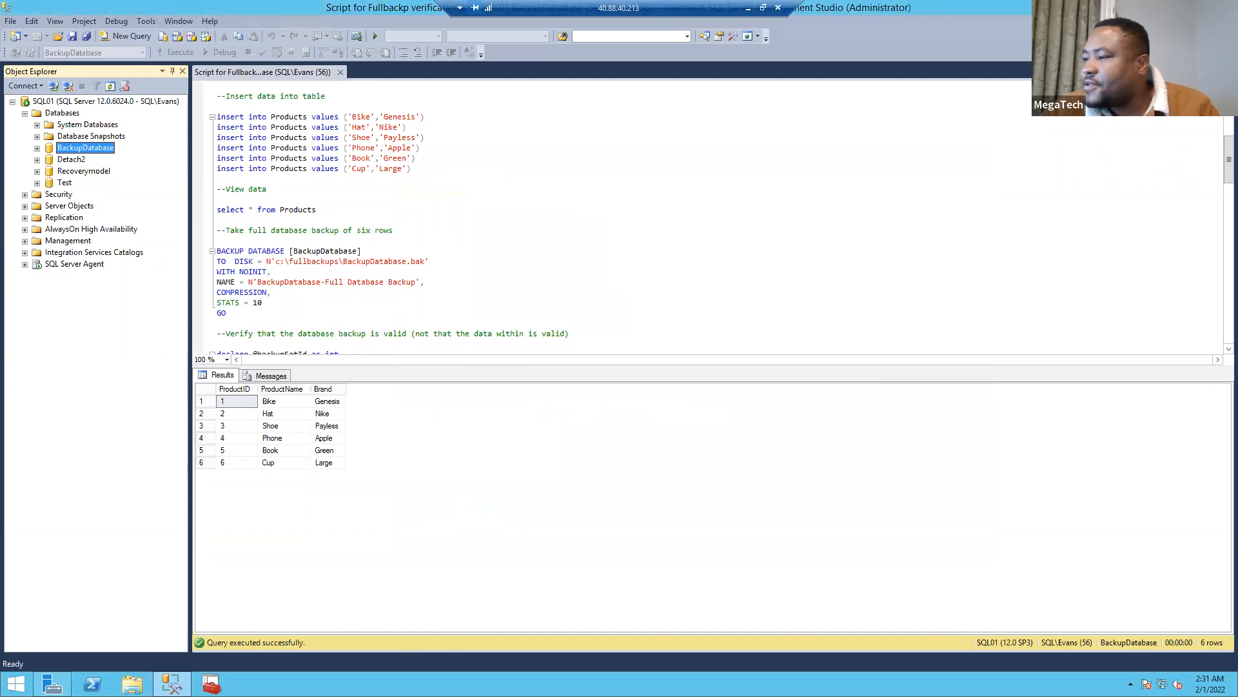
Check for BackupDatabase01312022.bak in the C: drive's FullBackups folder in File Explorer, then return to the SQL script.
click(132, 684)
double_click(196, 206)
double_click(169, 154)
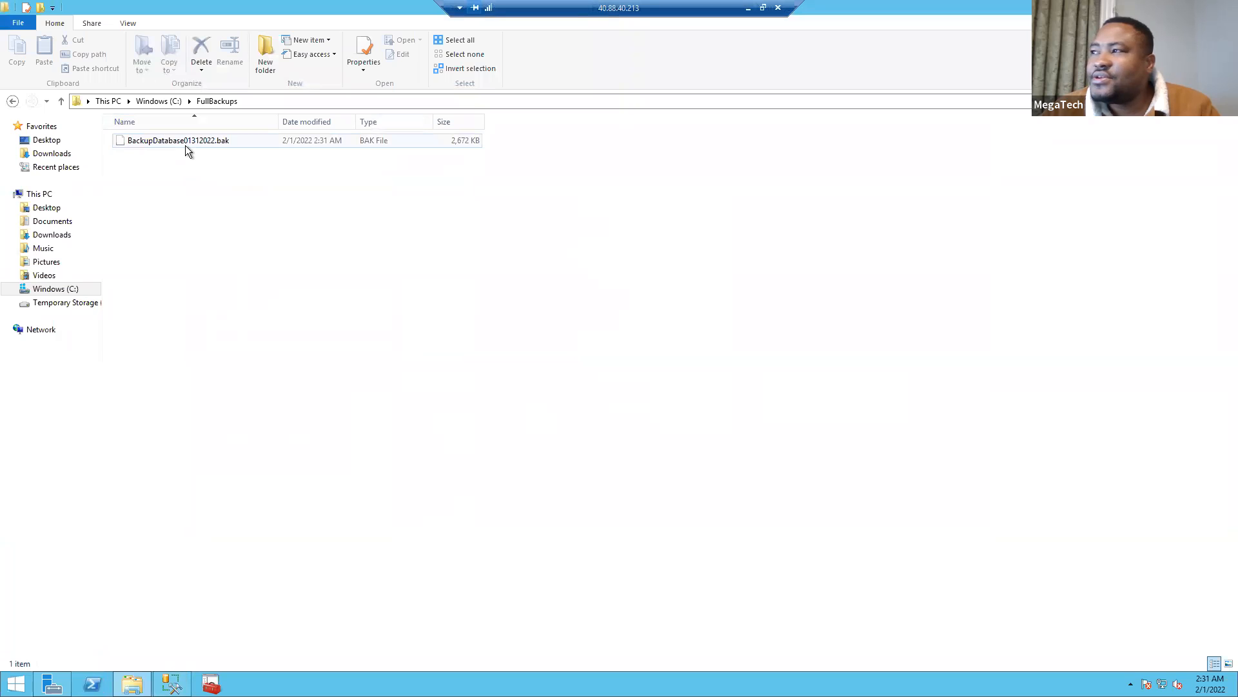
click(265, 141)
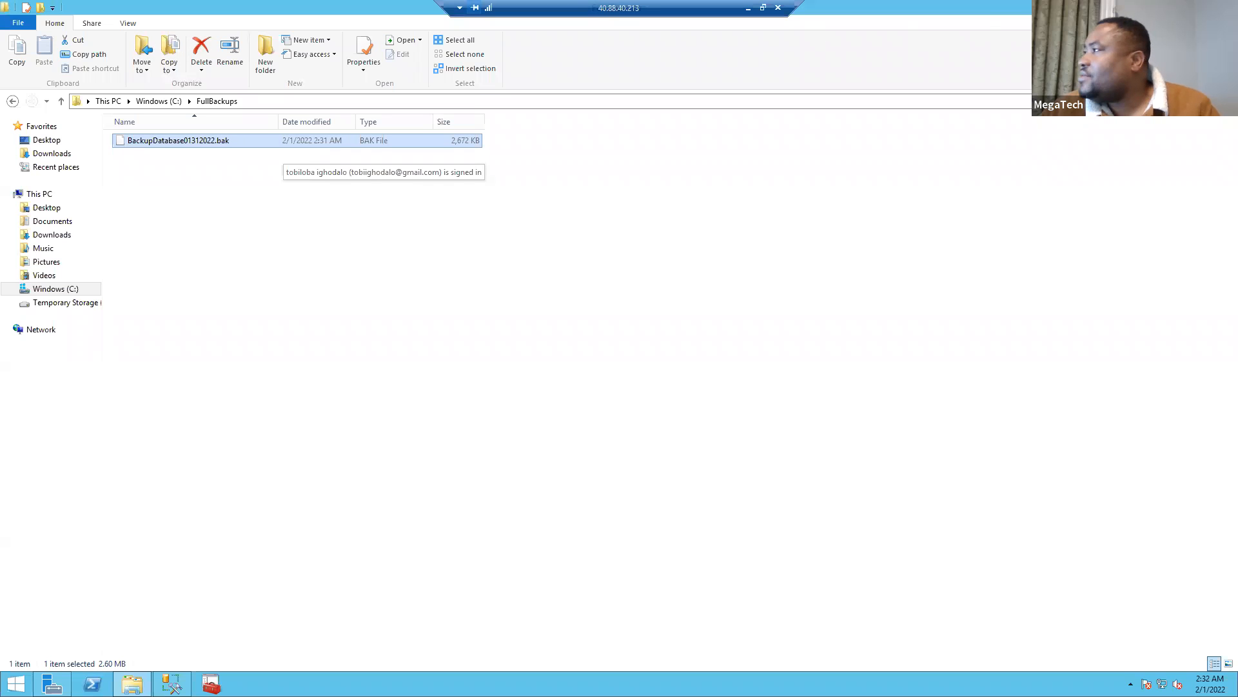
click(1222, 6)
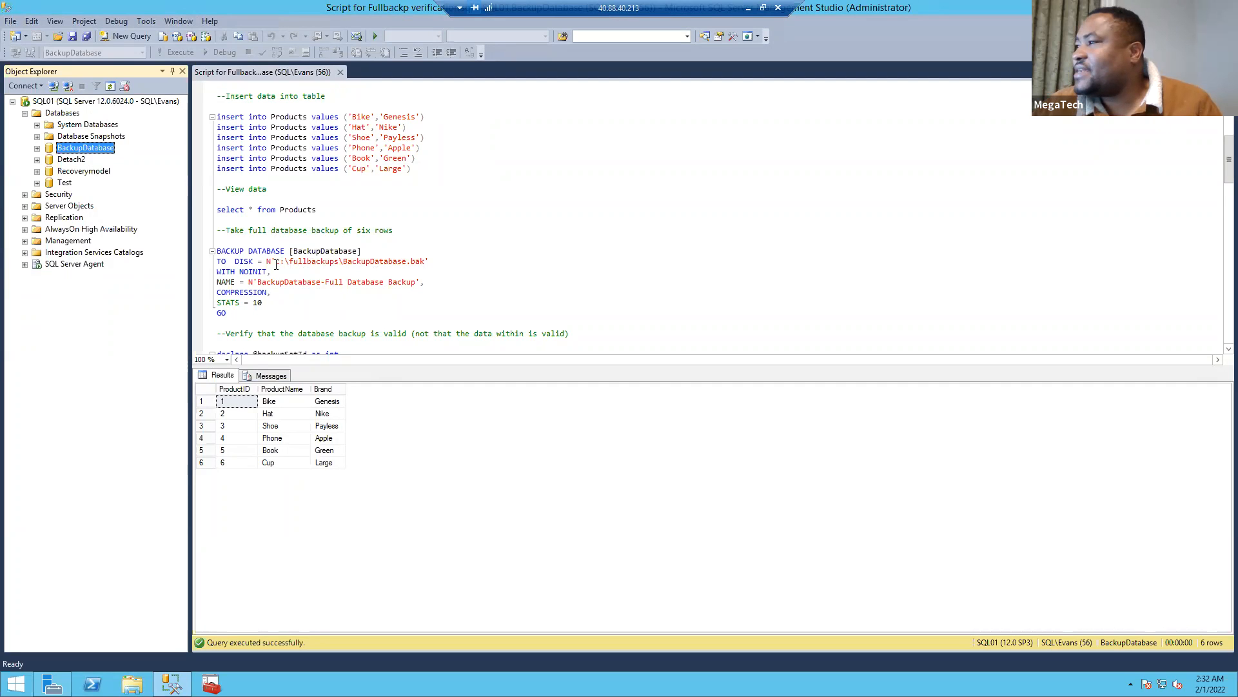
Execute only the script's BACKUP DATABASE block that writes BackupDatabase to c:\fullbackups\BackupDatabase.bak.
click(352, 261)
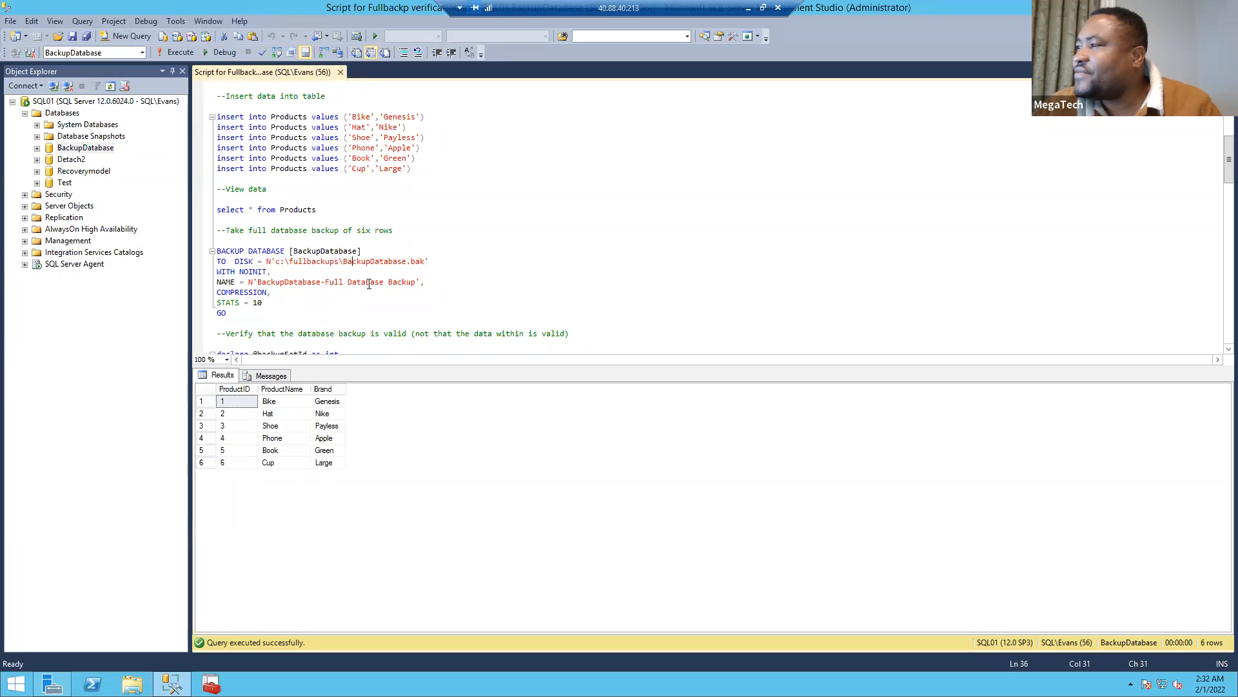
drag(240, 314, 220, 257)
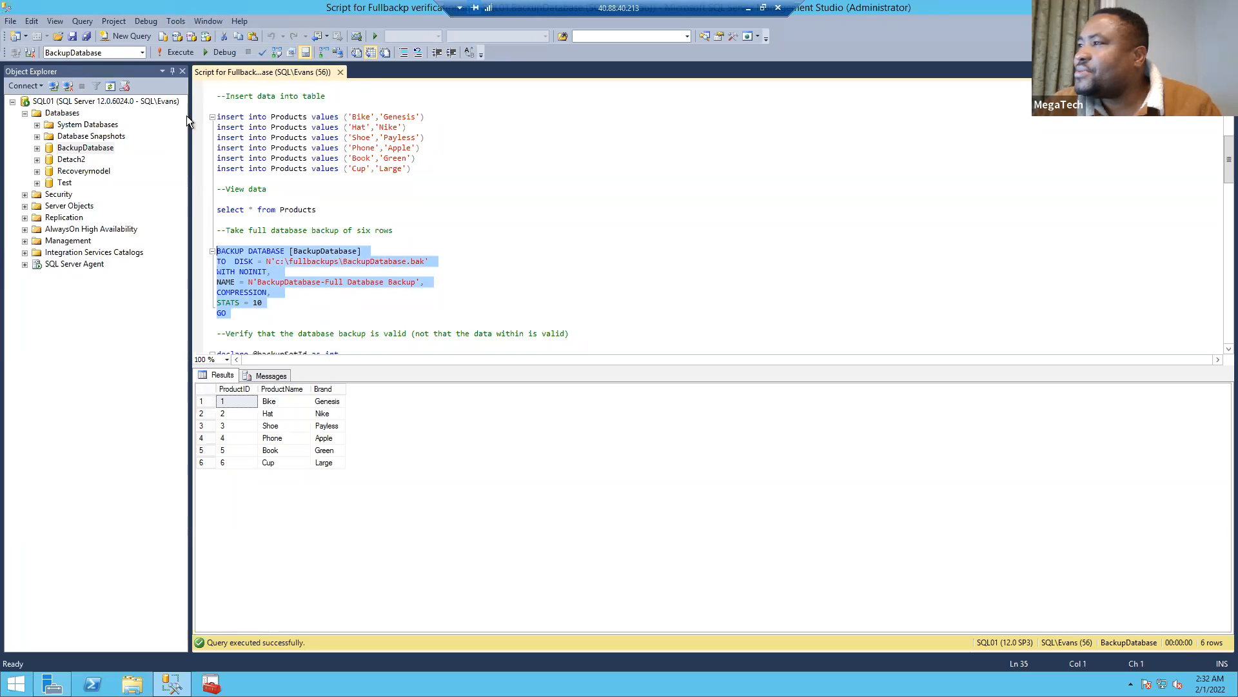
click(185, 53)
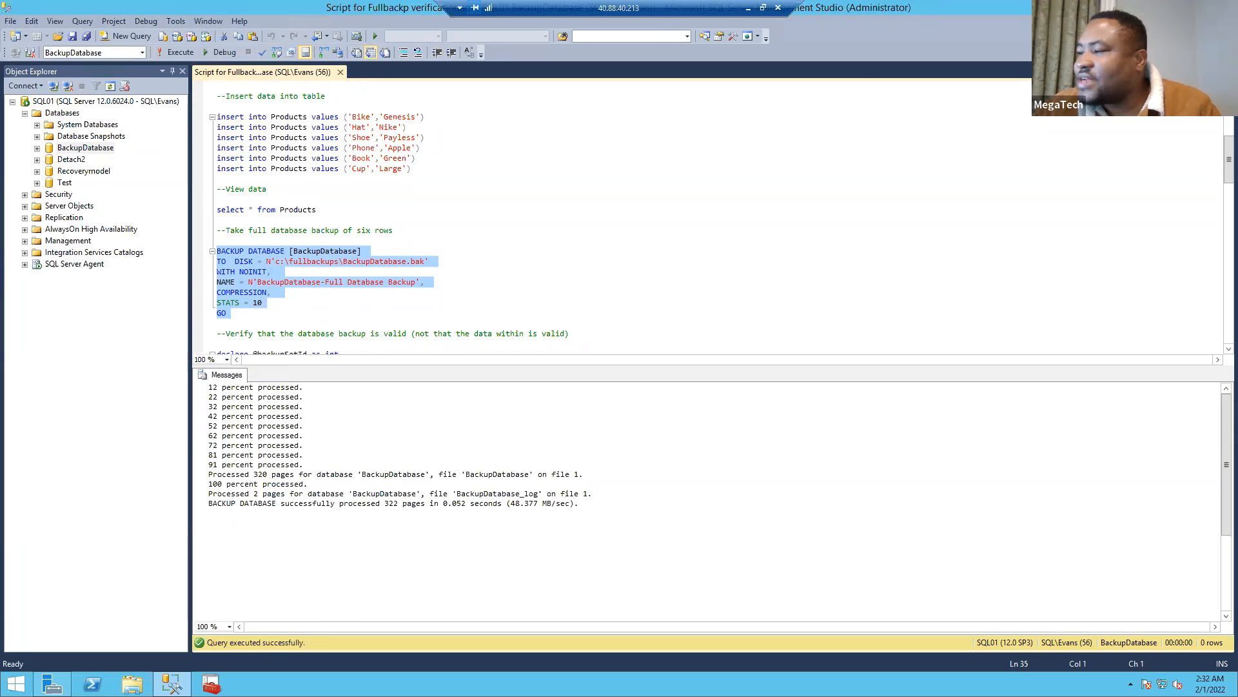
Check the C: drive's FullBackups folder in File Explorer for the scripted backup BackupDatabase.bak.
click(132, 684)
double_click(247, 204)
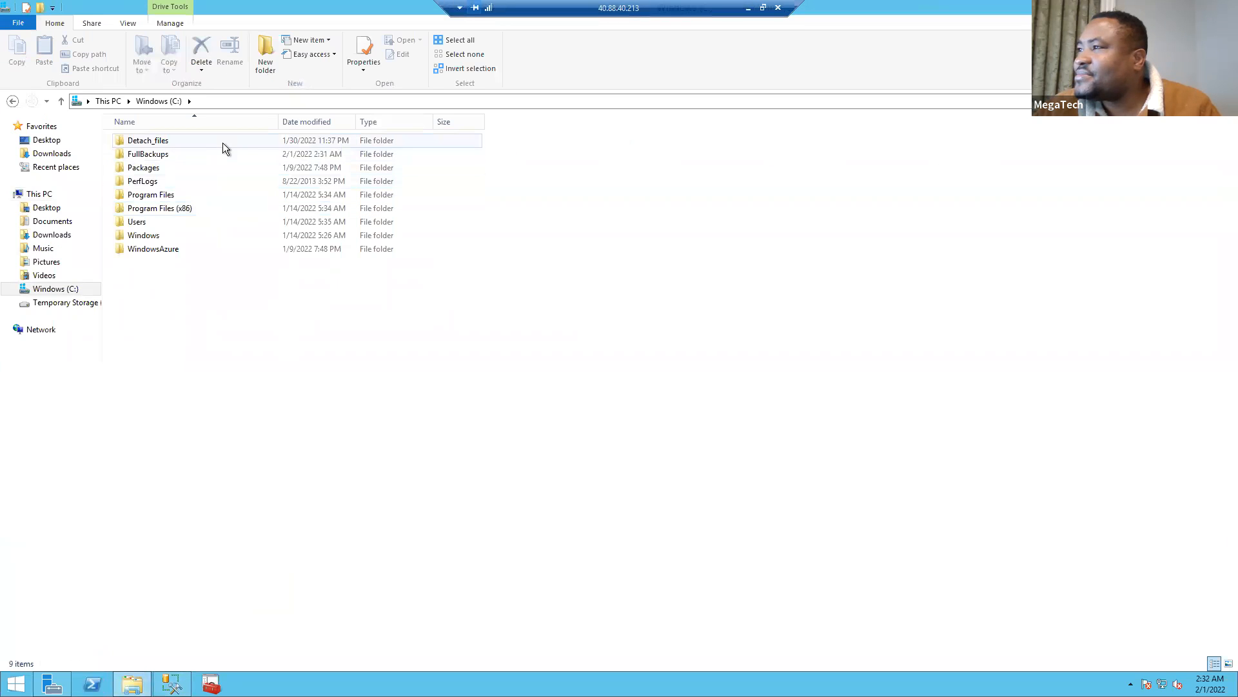
double_click(192, 153)
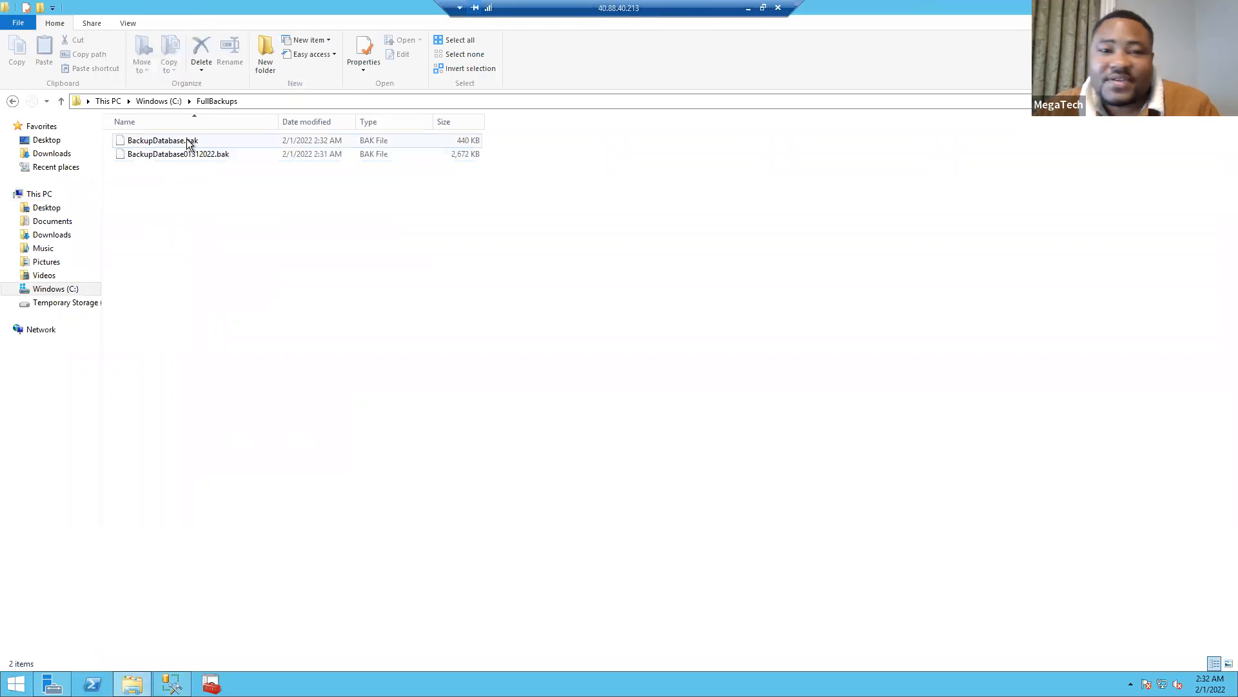
click(209, 155)
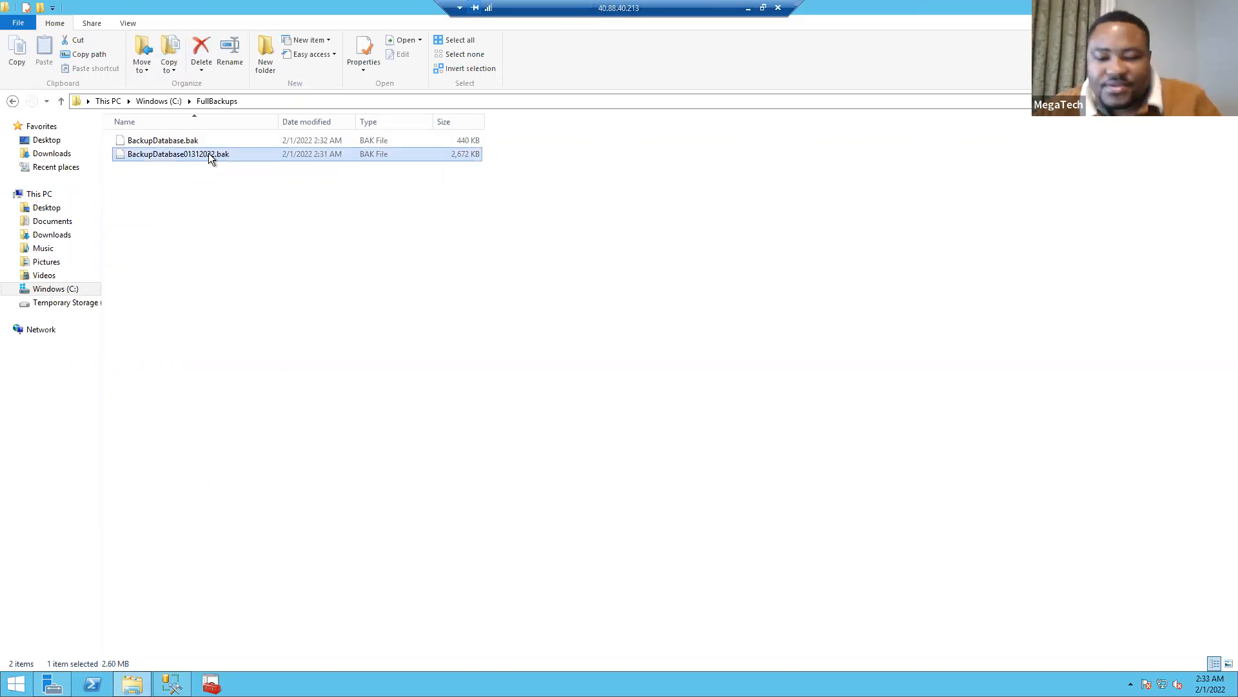
key(BackSpace)
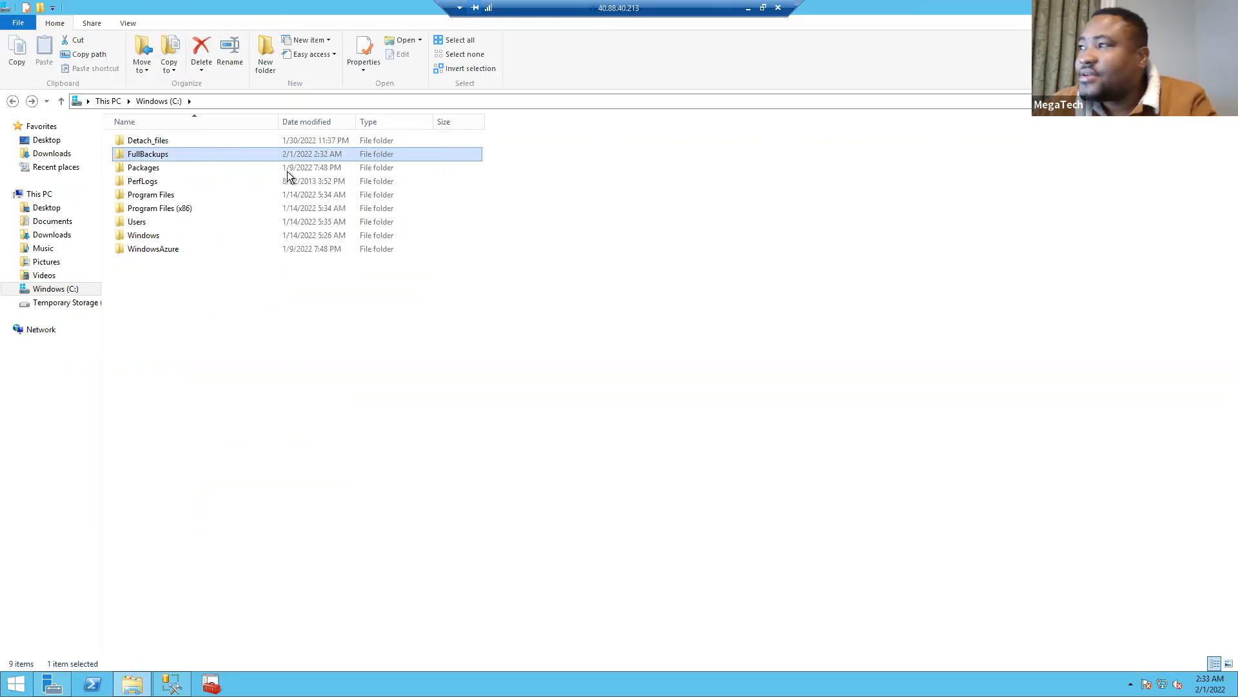
Delete BackupDatabase01312022.bak from the FullBackups folder and close File Explorer to return to the SQL script.
double_click(216, 154)
click(211, 153)
right_click(211, 154)
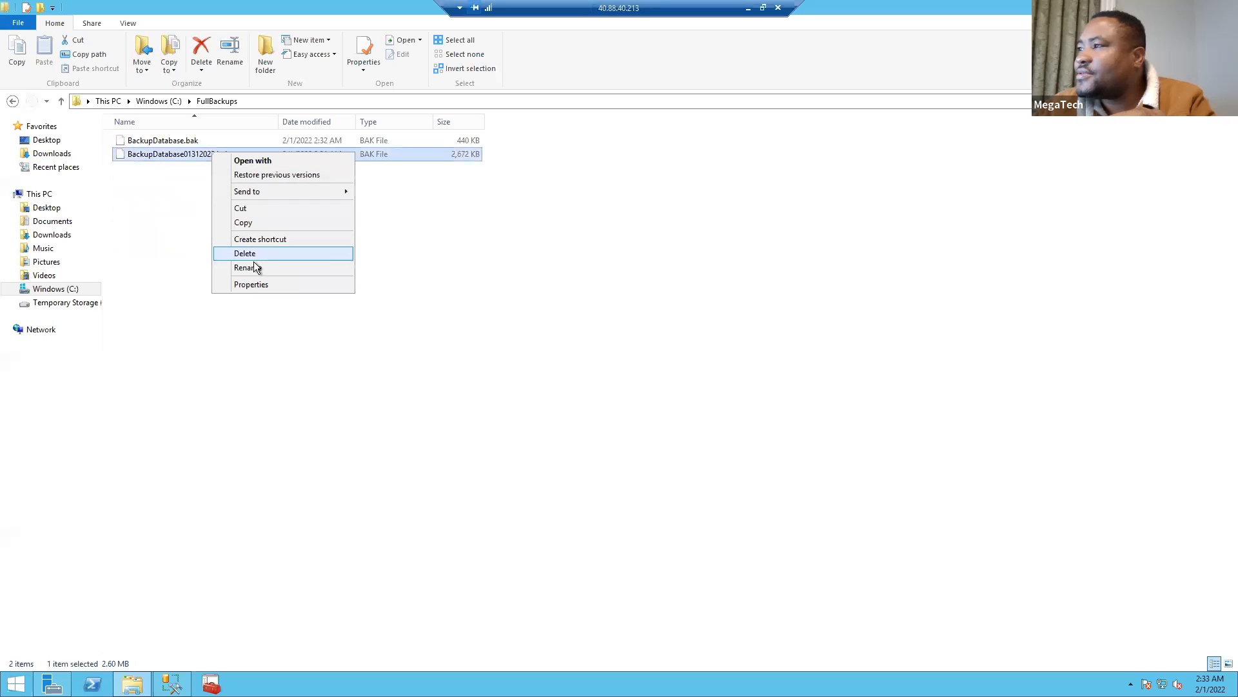
click(273, 251)
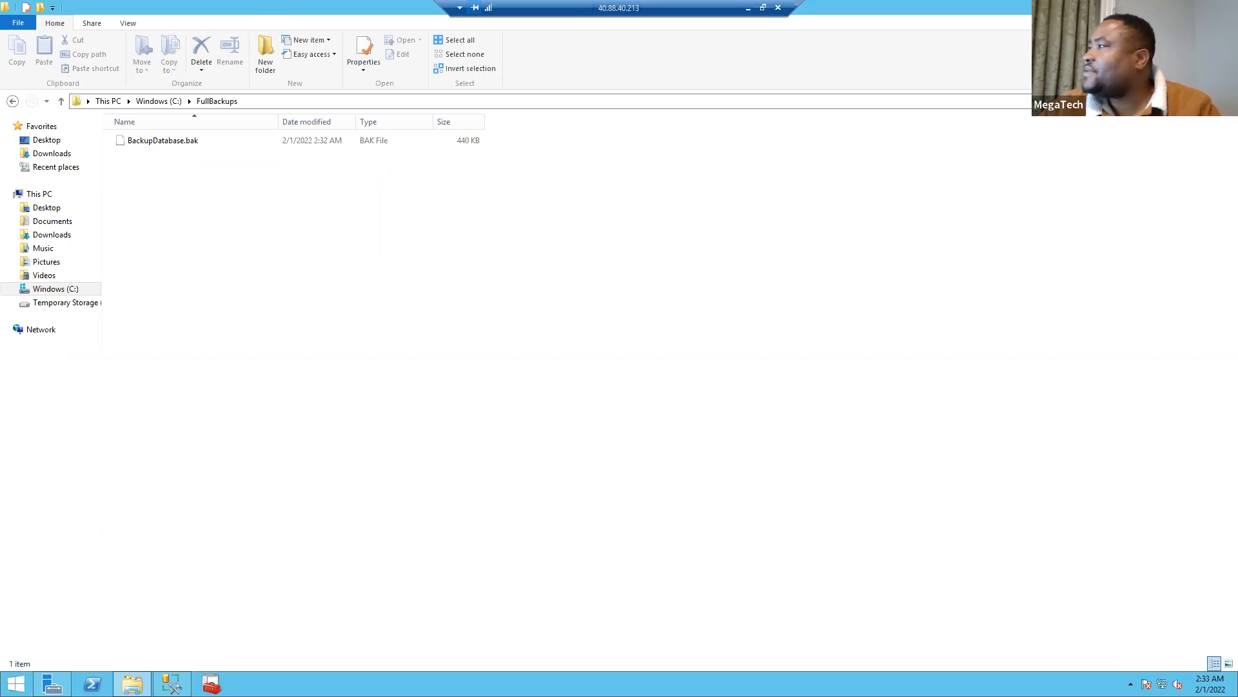
click(1223, 7)
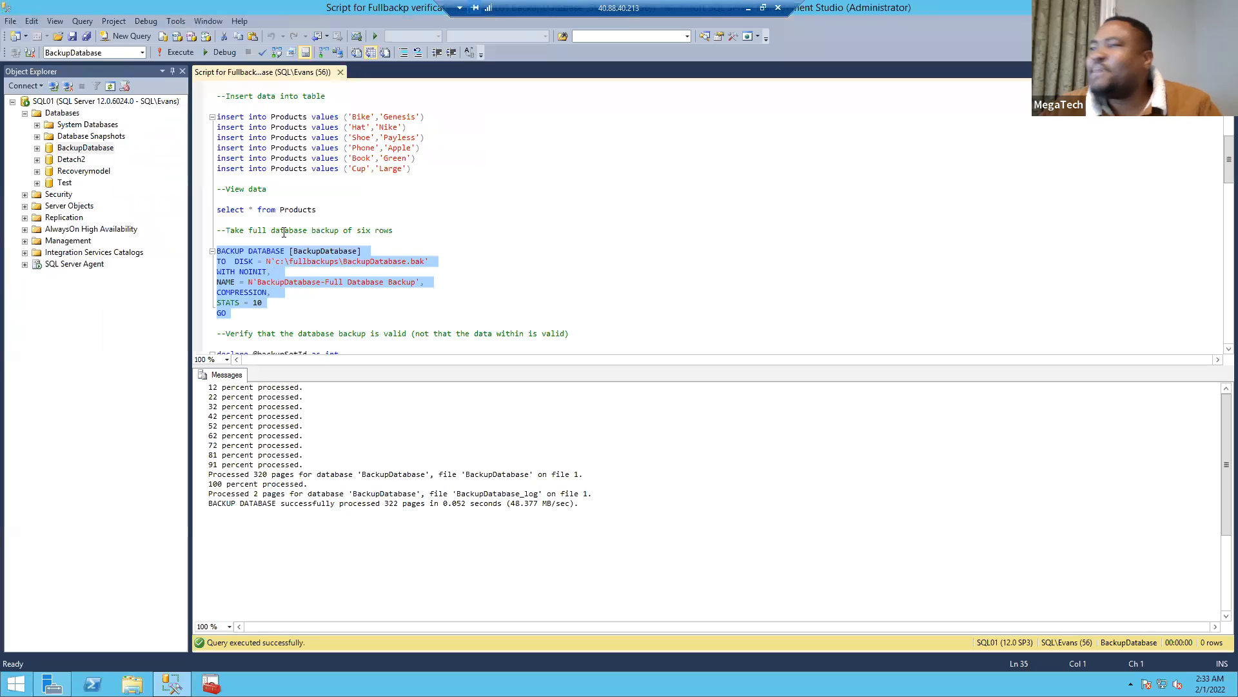
Review the script's block for verifying that the database backup is valid, from its comment line through RESTORE VERIFYONLY to GO.
scroll(370, 313, down, 1)
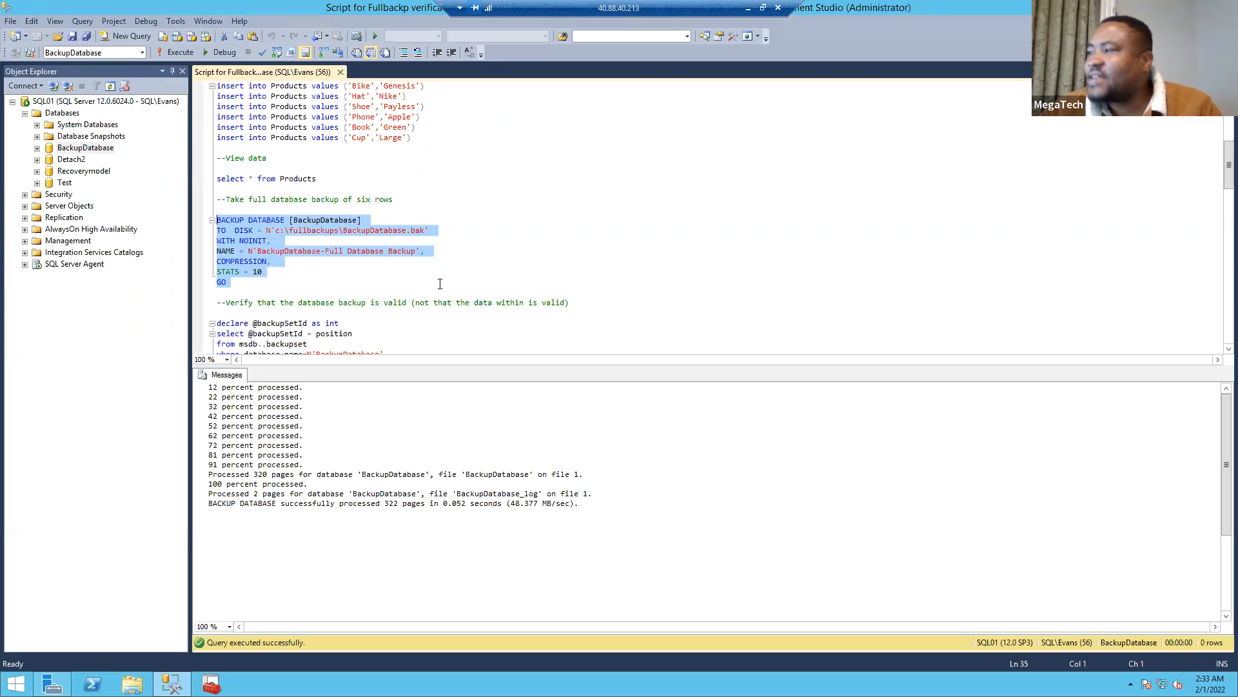
scroll(450, 278, down, 1)
scroll(455, 265, down, 1)
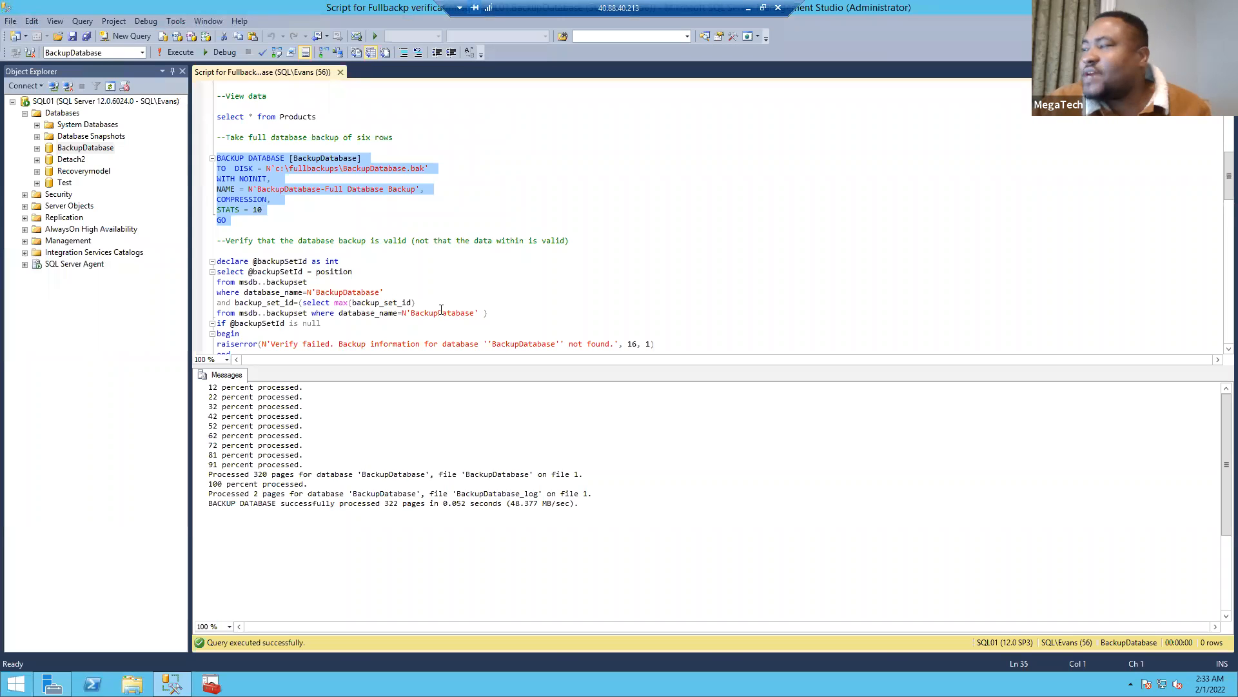
scroll(339, 289, down, 1)
scroll(261, 297, down, 1)
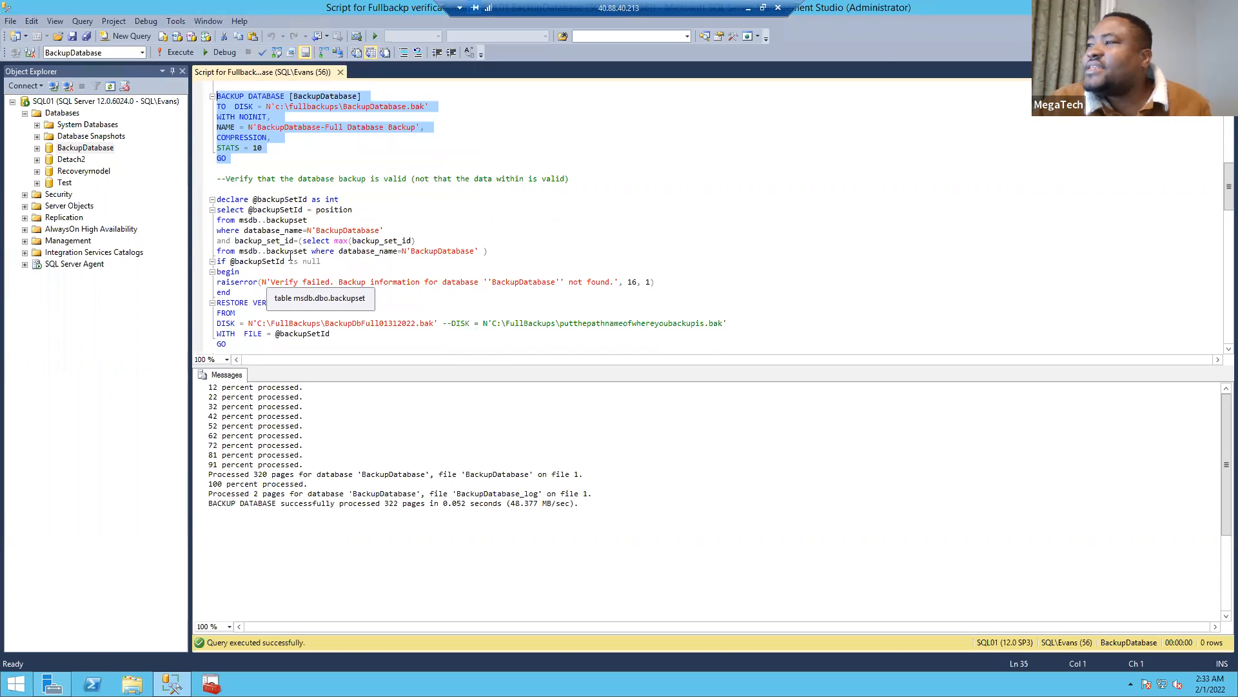
scroll(267, 303, down, 1)
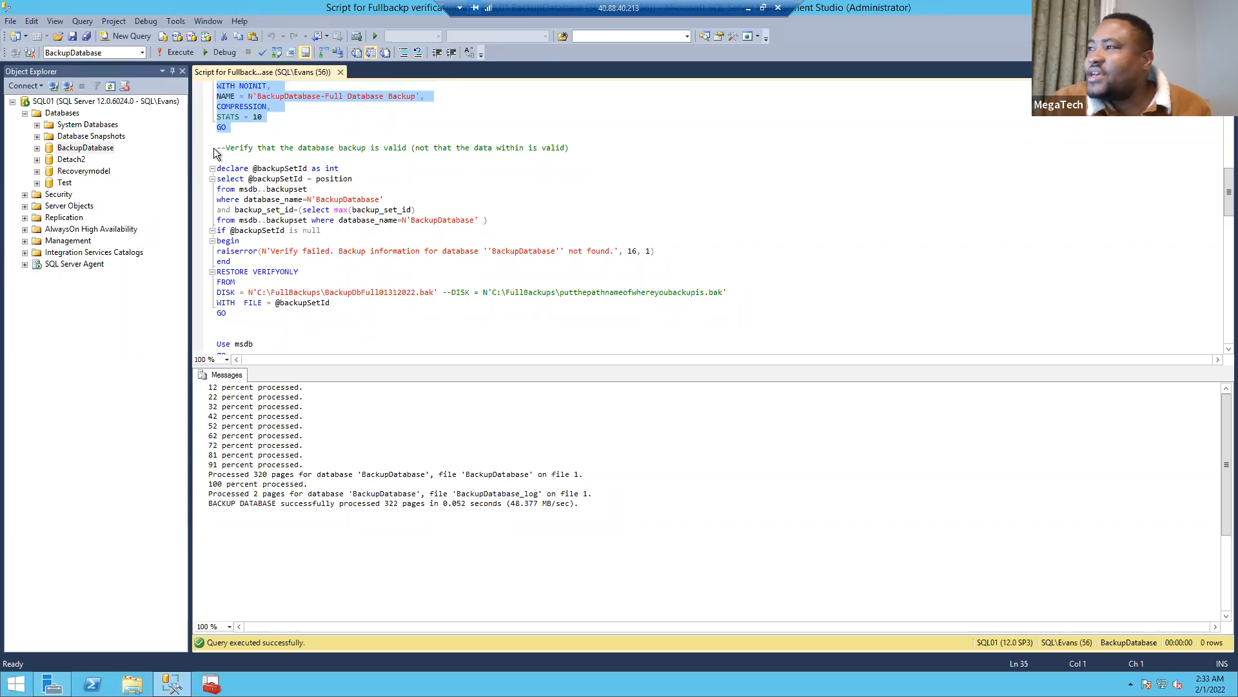
drag(217, 148, 232, 320)
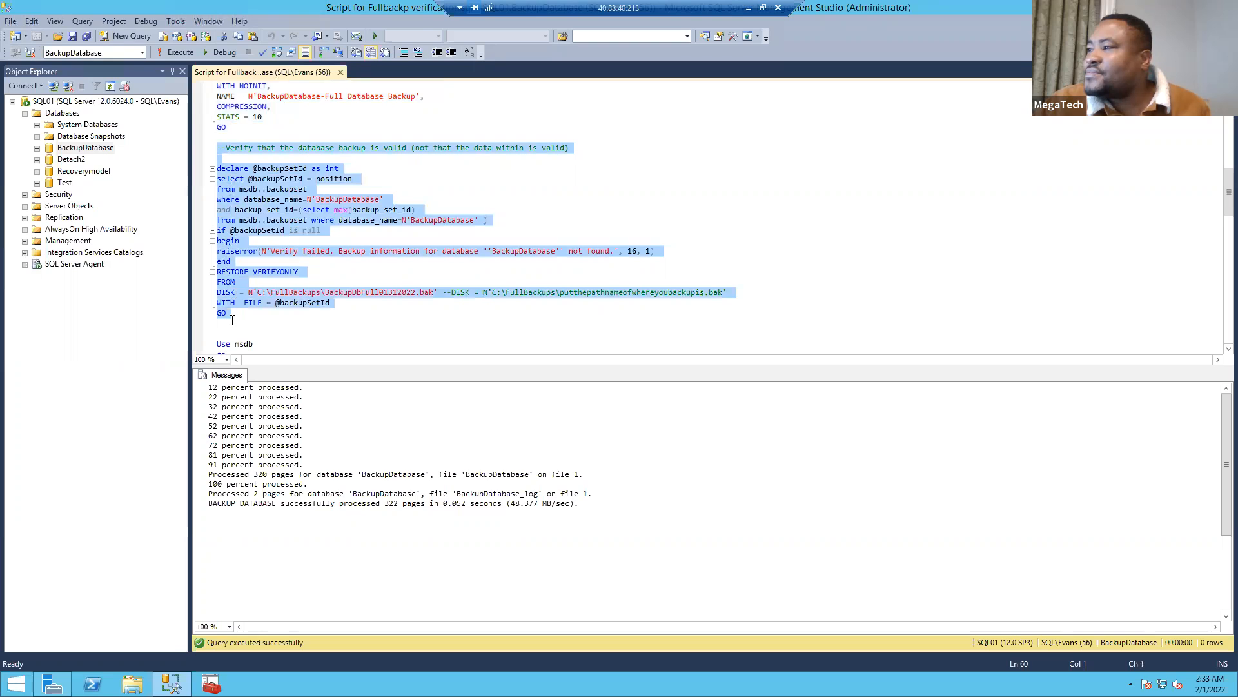
click(383, 313)
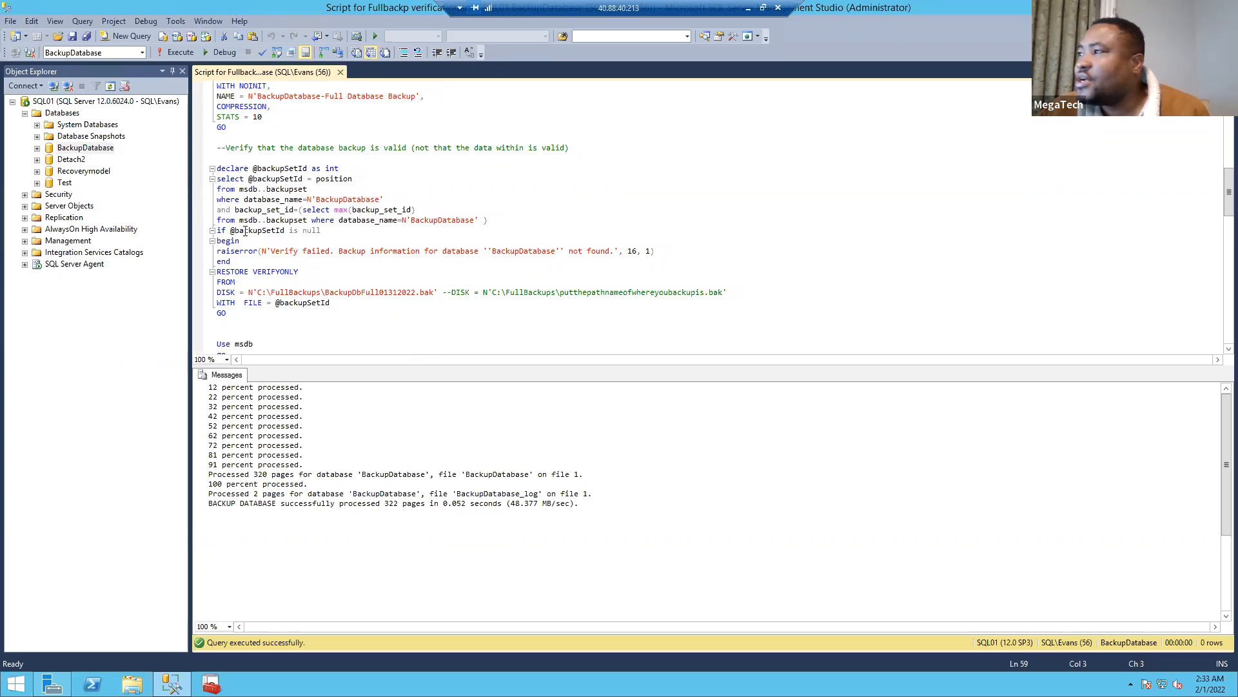
Examine the database names in the verification block's backupset conditions and the backup file name in its DISK path.
click(378, 199)
drag(365, 199, 317, 199)
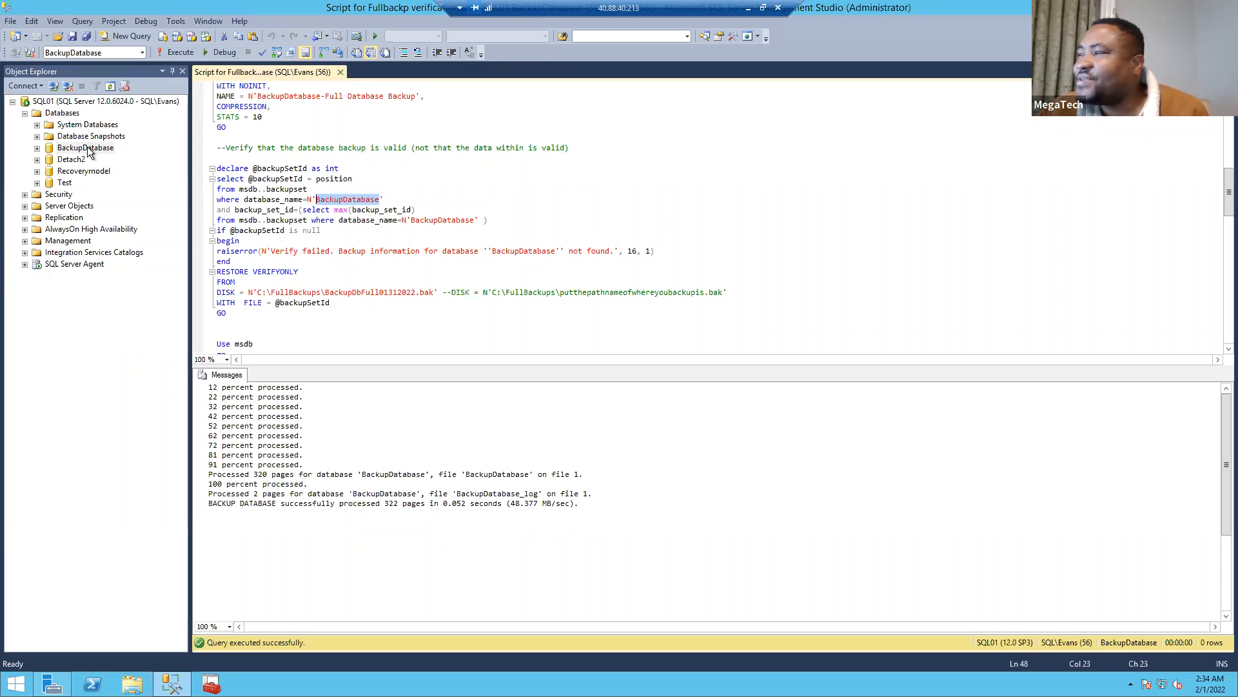
click(338, 200)
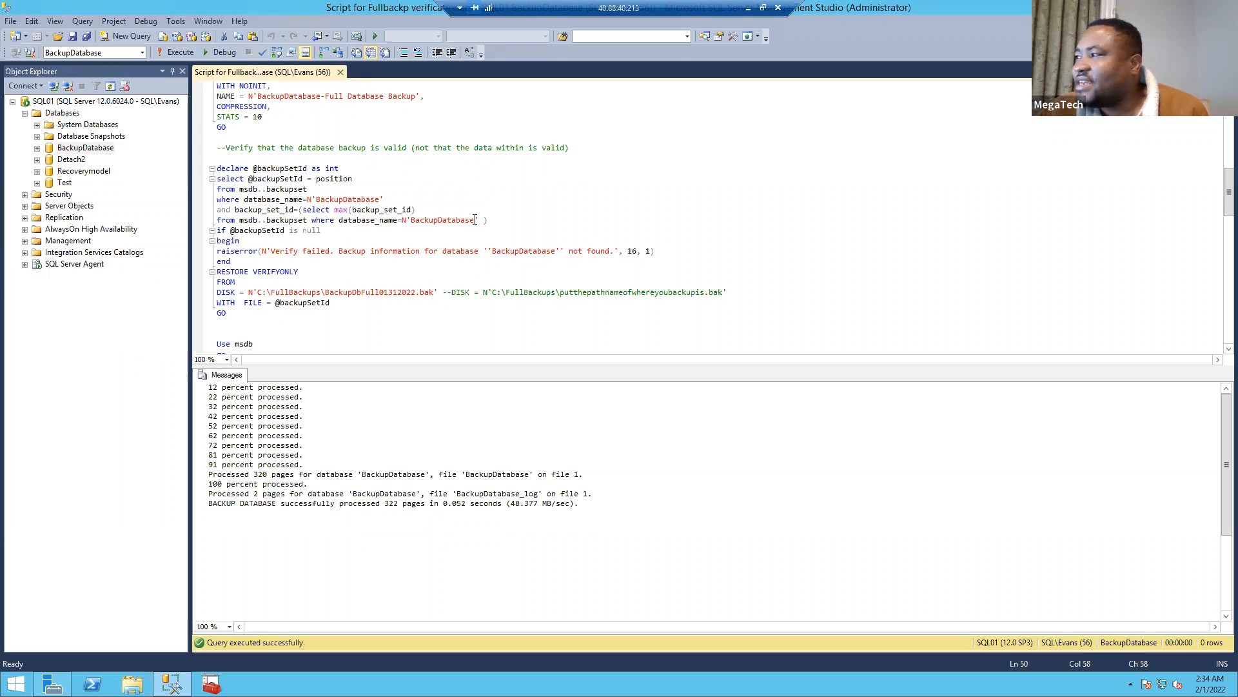
drag(476, 220, 416, 221)
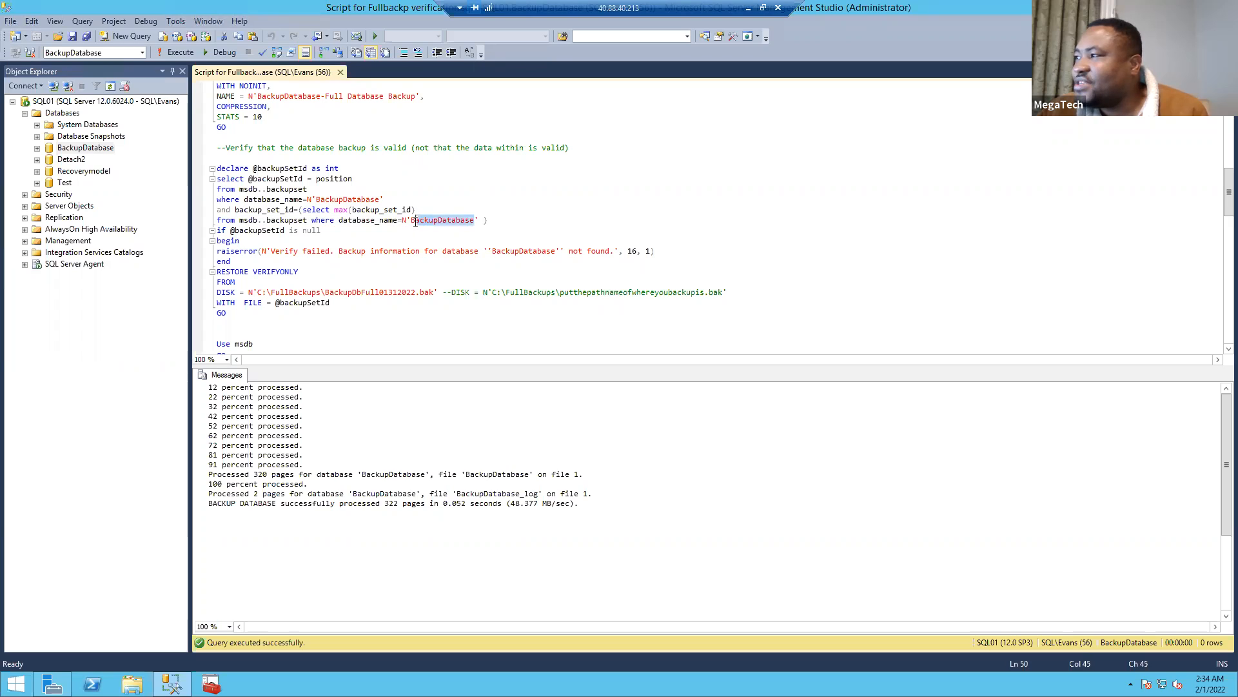
click(465, 251)
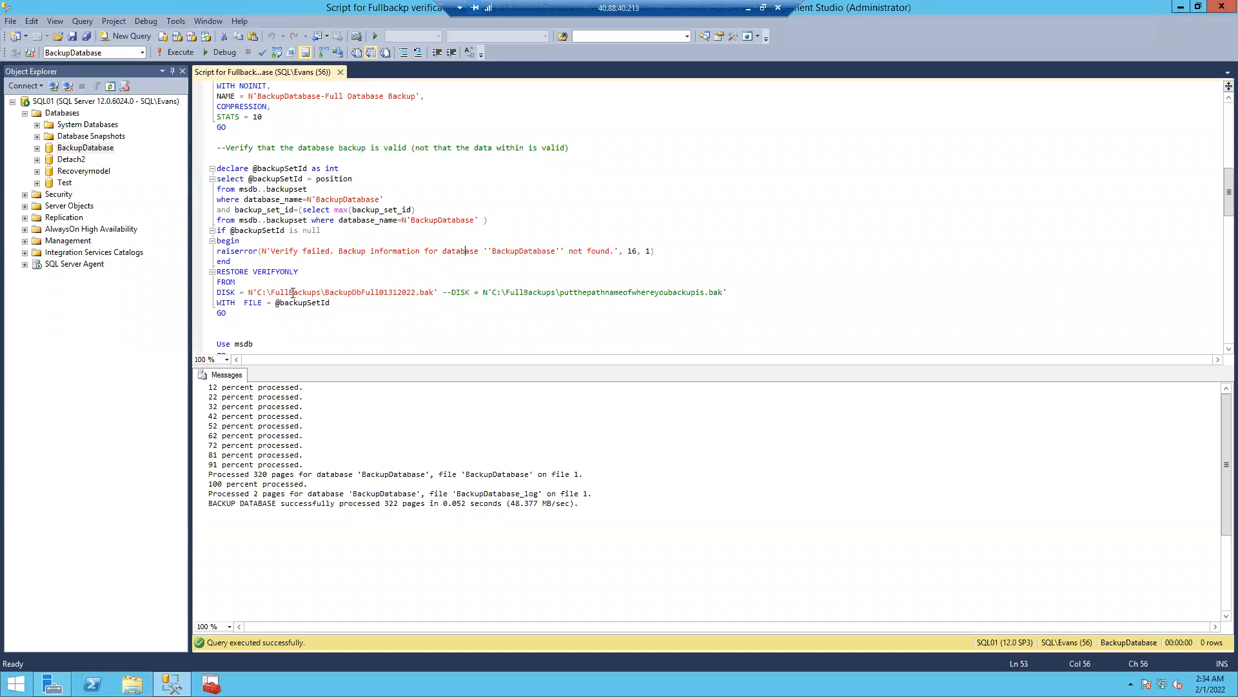
click(421, 296)
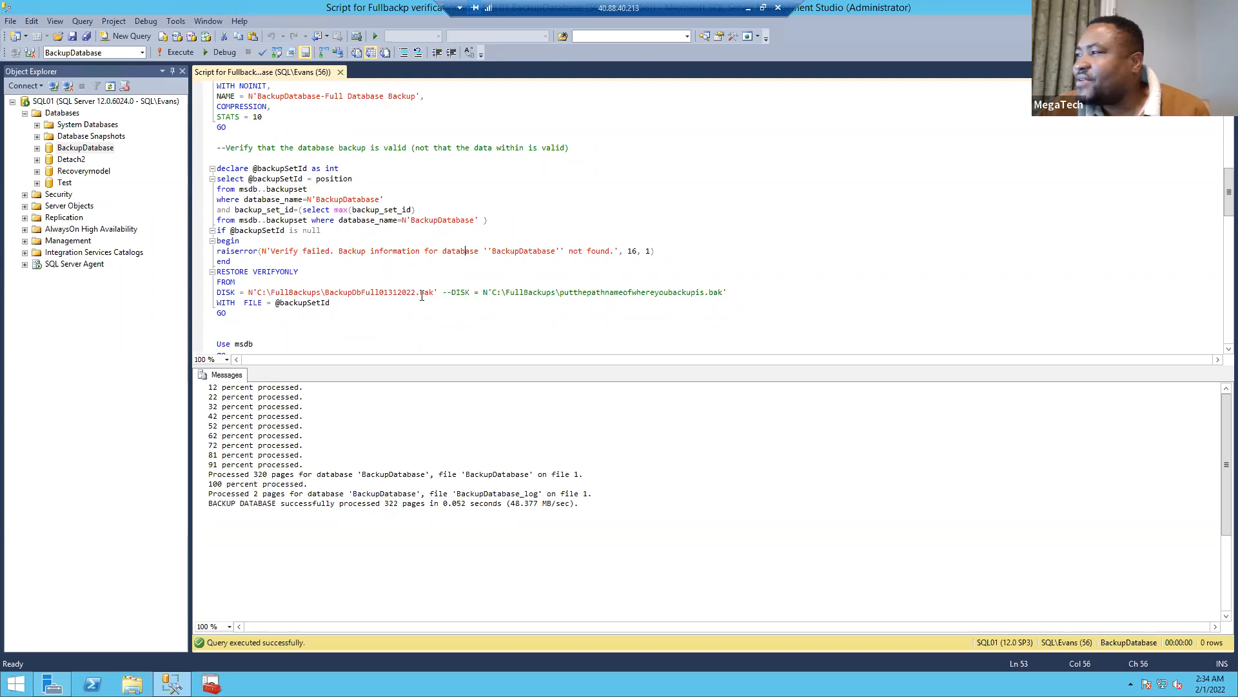
drag(416, 293, 381, 288)
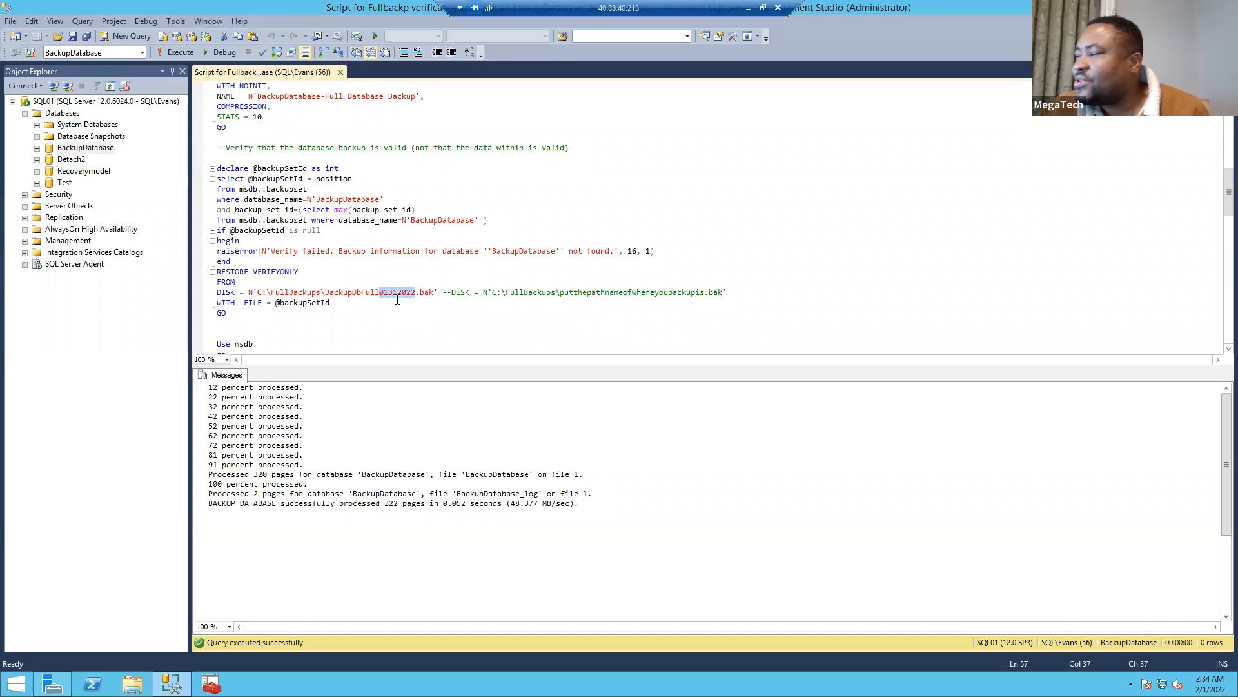
key(Right)
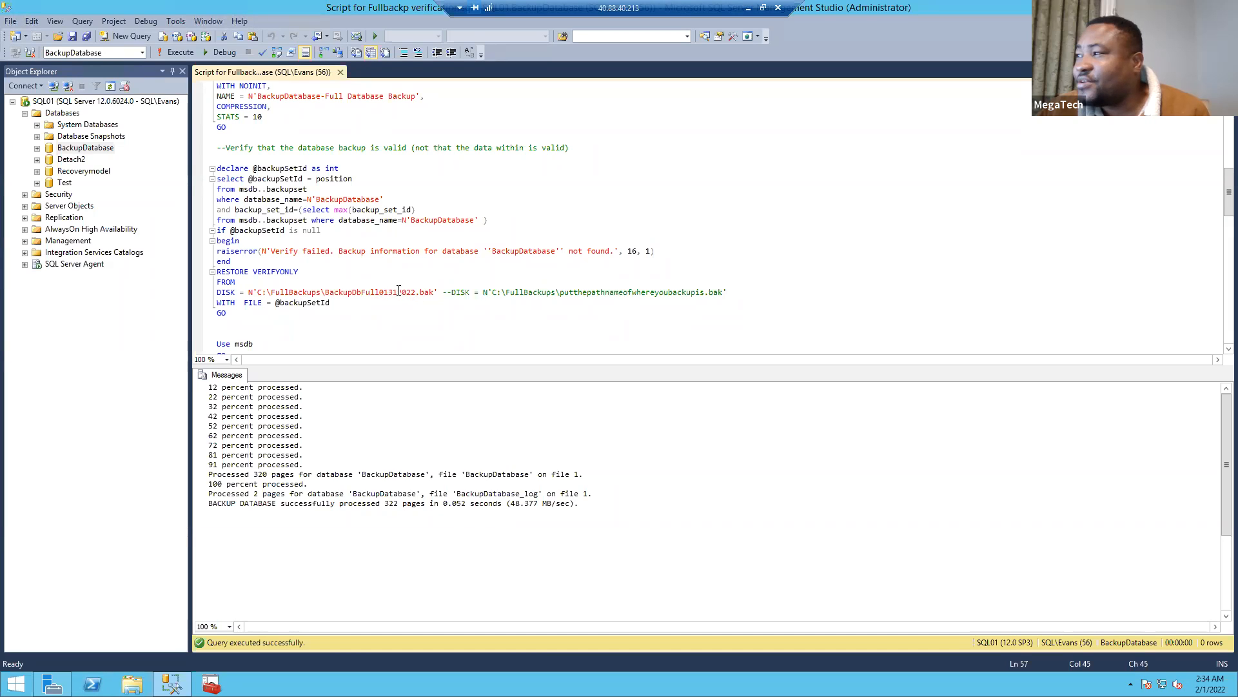
Copy the base name of BackupDatabase.bak from the C: drive's FullBackups folder in File Explorer, leaving the file unrenamed.
click(132, 684)
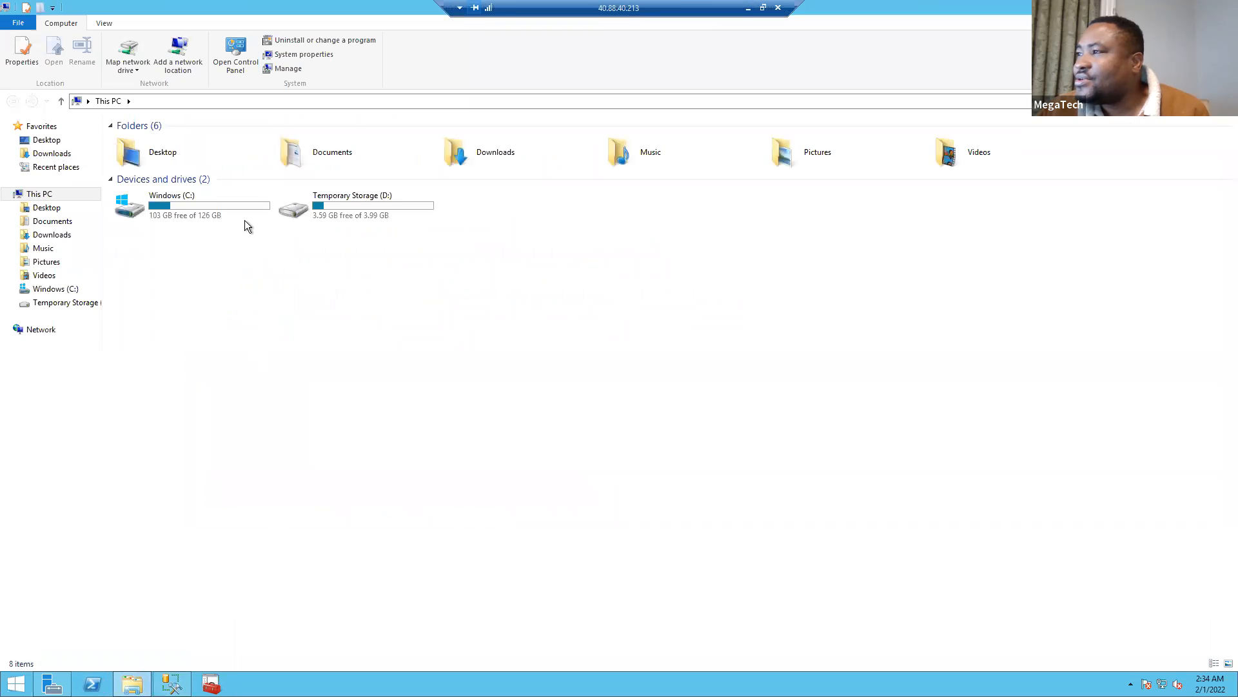
double_click(219, 211)
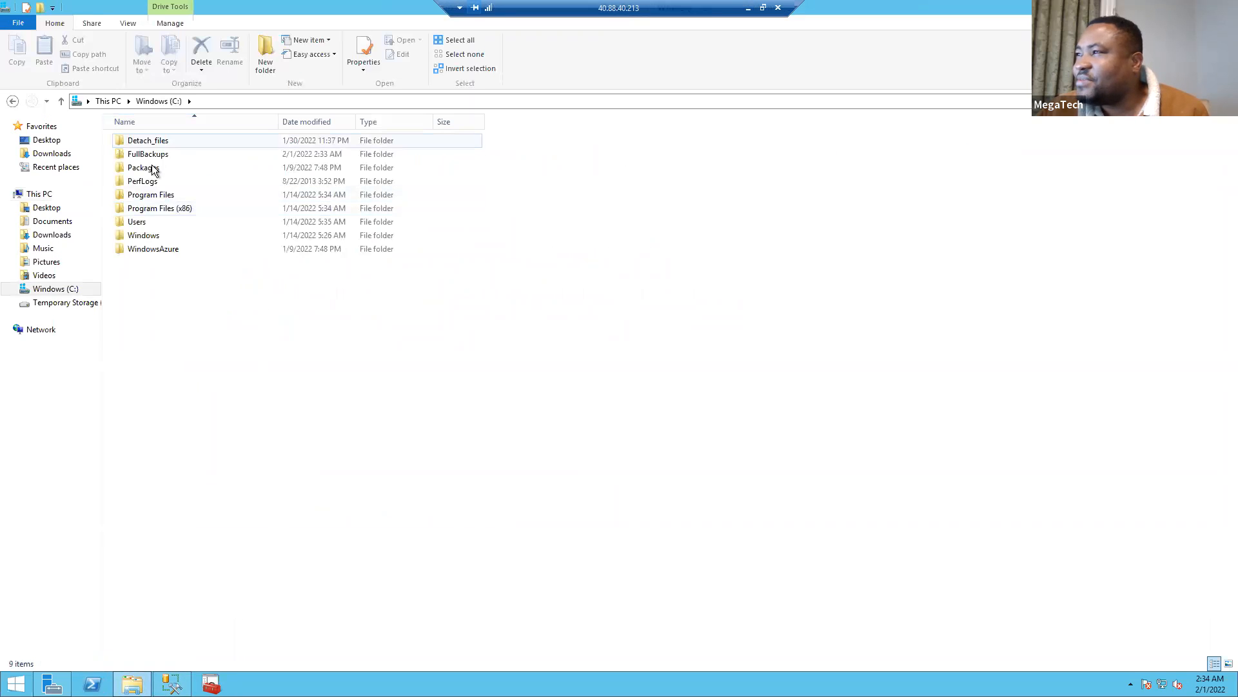
double_click(176, 156)
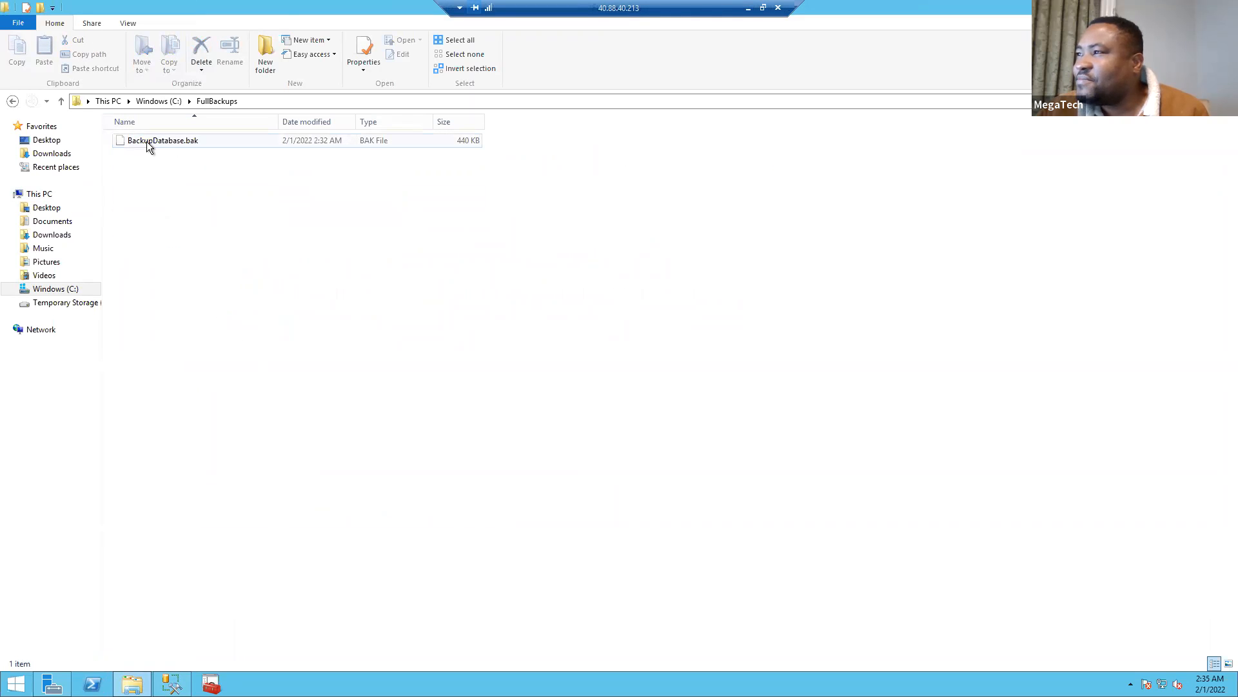
right_click(164, 142)
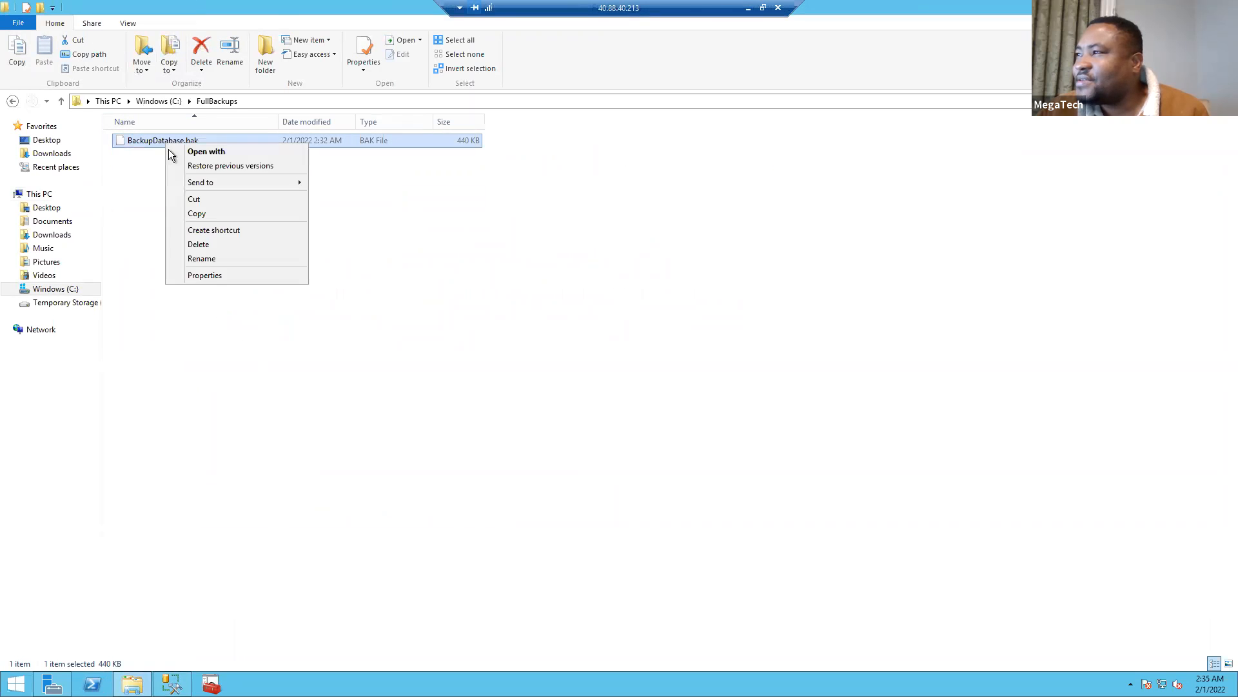
click(222, 259)
key(ctrl+c)
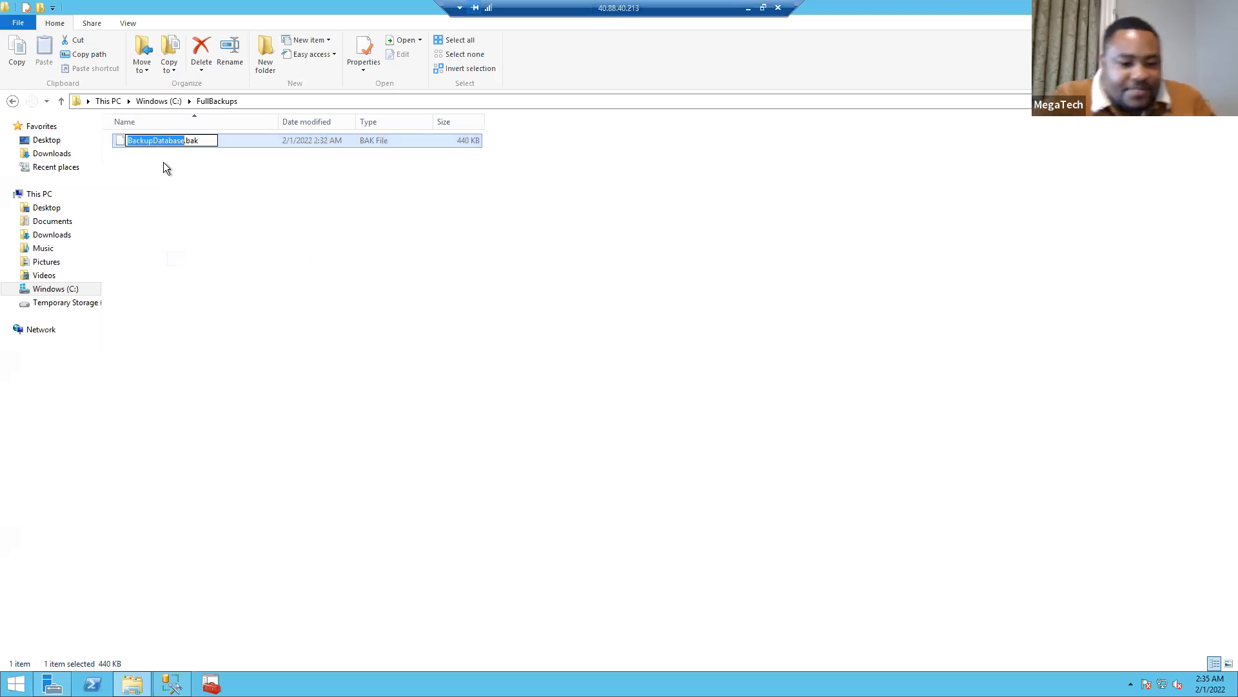
click(245, 207)
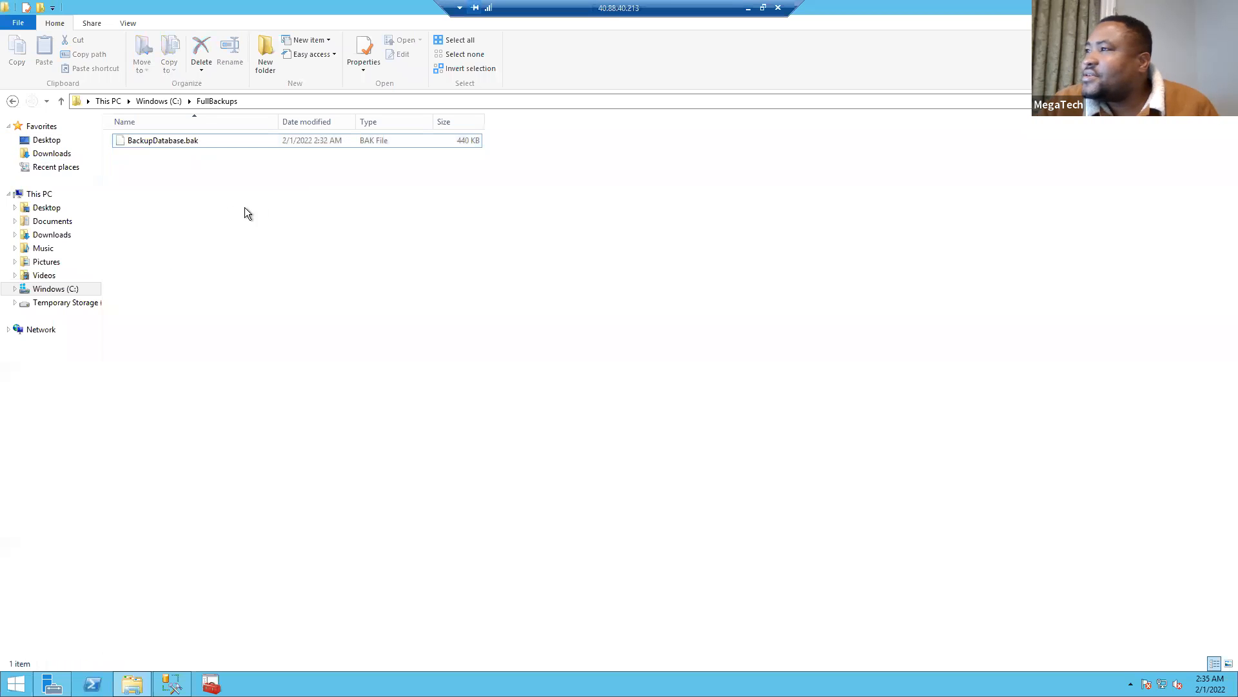
Back in the SQL script, replace the RESTORE VERIFYONLY file name with the copied one, making the path C:\FullBackups\BackupDatabase.bak.
key(alt+Tab)
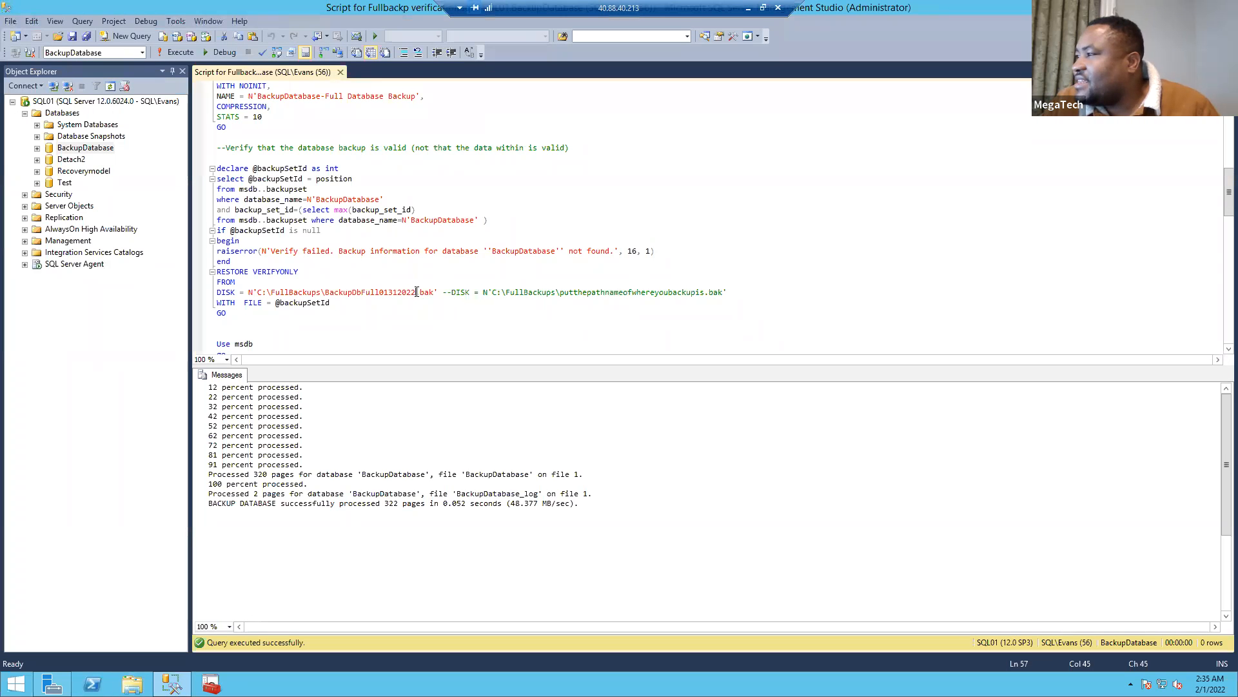
drag(416, 292, 325, 288)
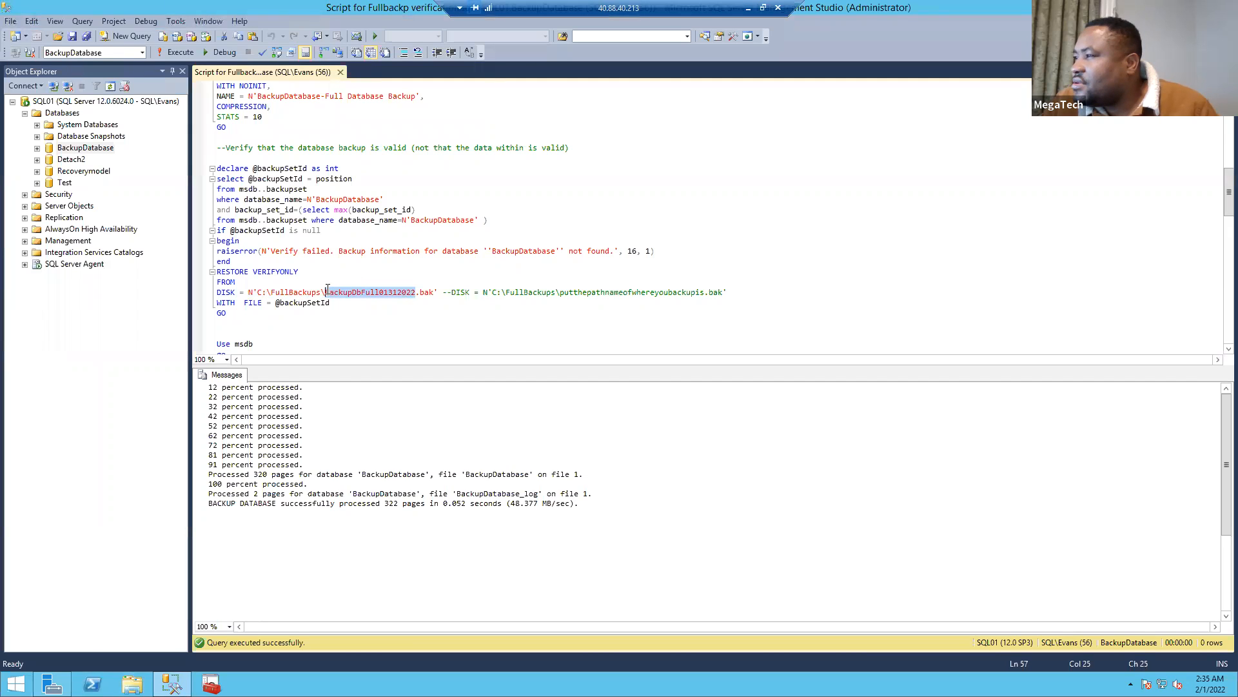
key(ctrl+v)
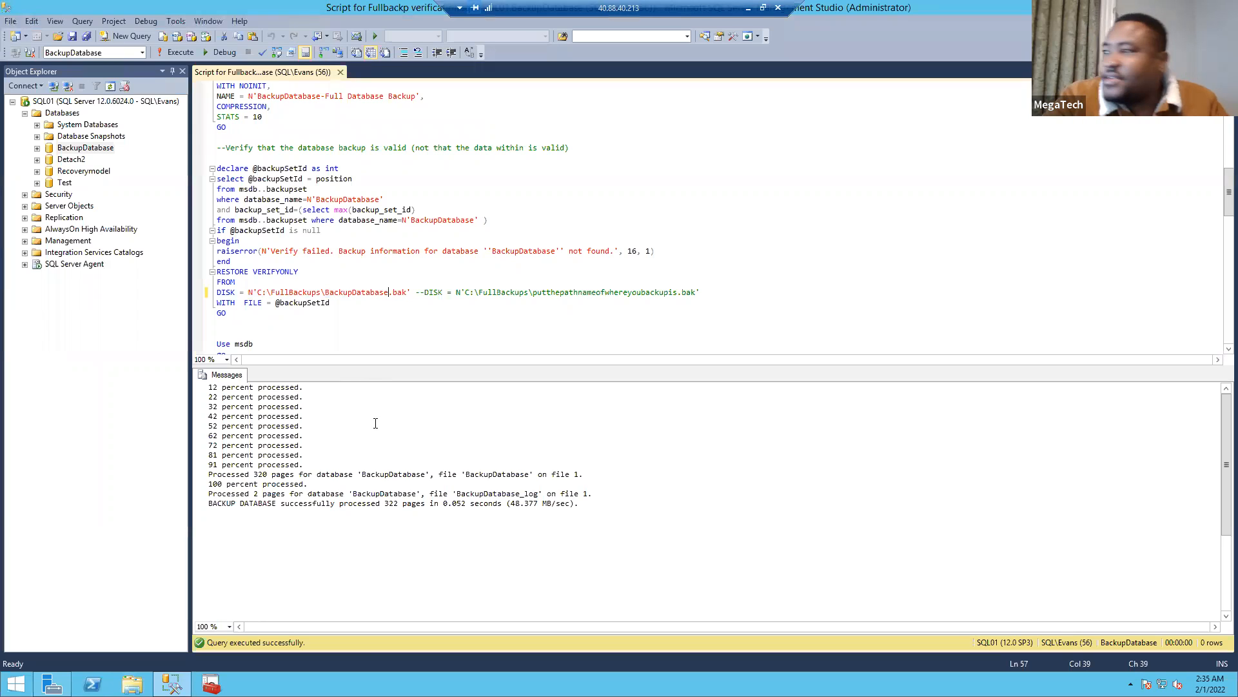
Execute only the verification block, from its comment line through the GO after RESTORE VERIFYONLY.
drag(326, 295, 329, 302)
click(236, 322)
drag(239, 324, 204, 149)
click(185, 53)
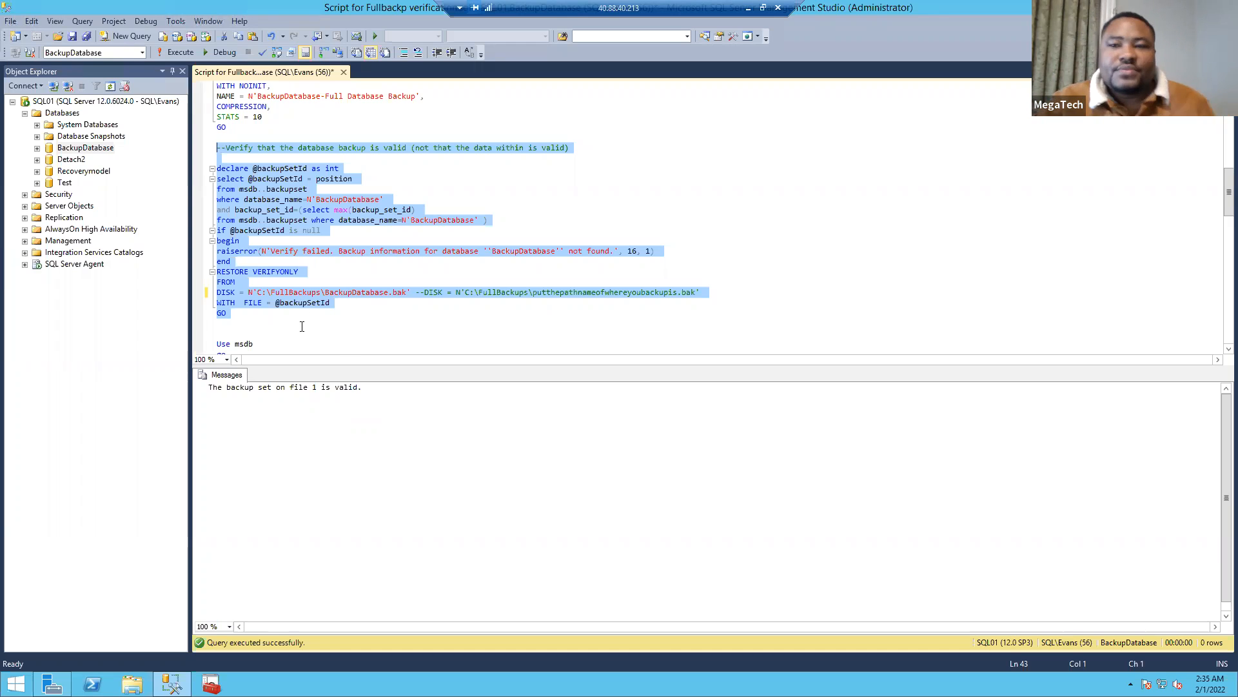
Run only the script's msdb query that selects the backup file details from dbo.backupfile ordered by column 1.
scroll(576, 286, down, 2)
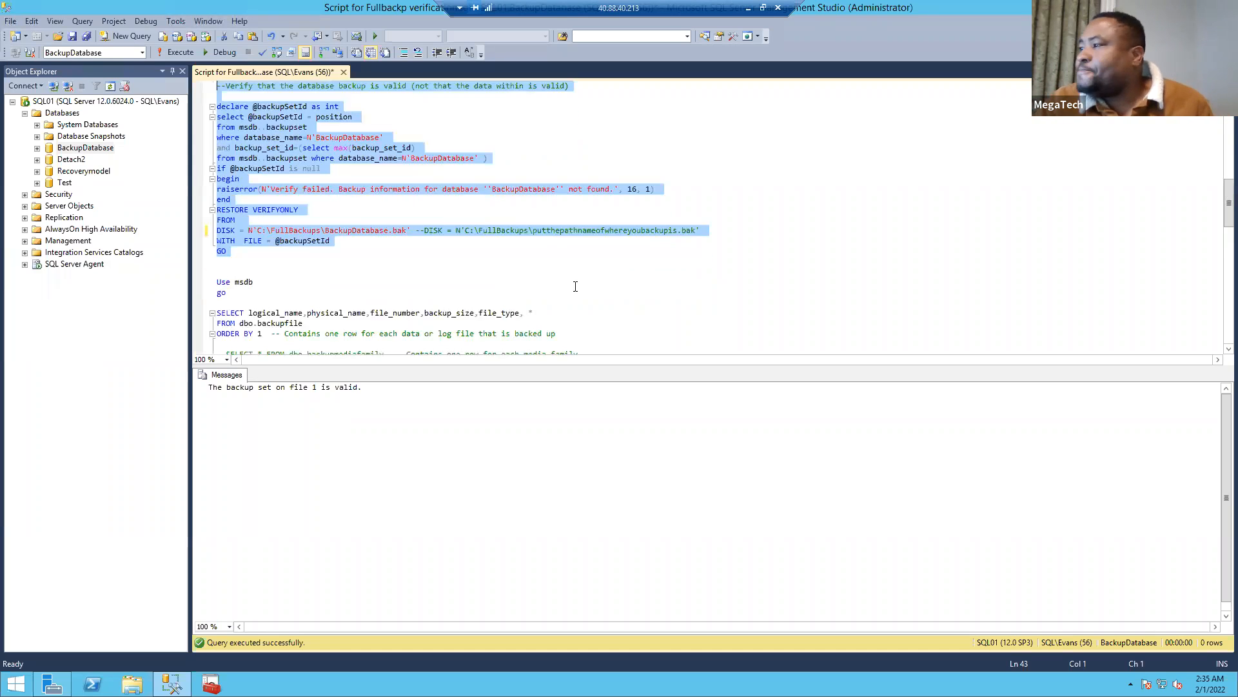
scroll(383, 272, down, 1)
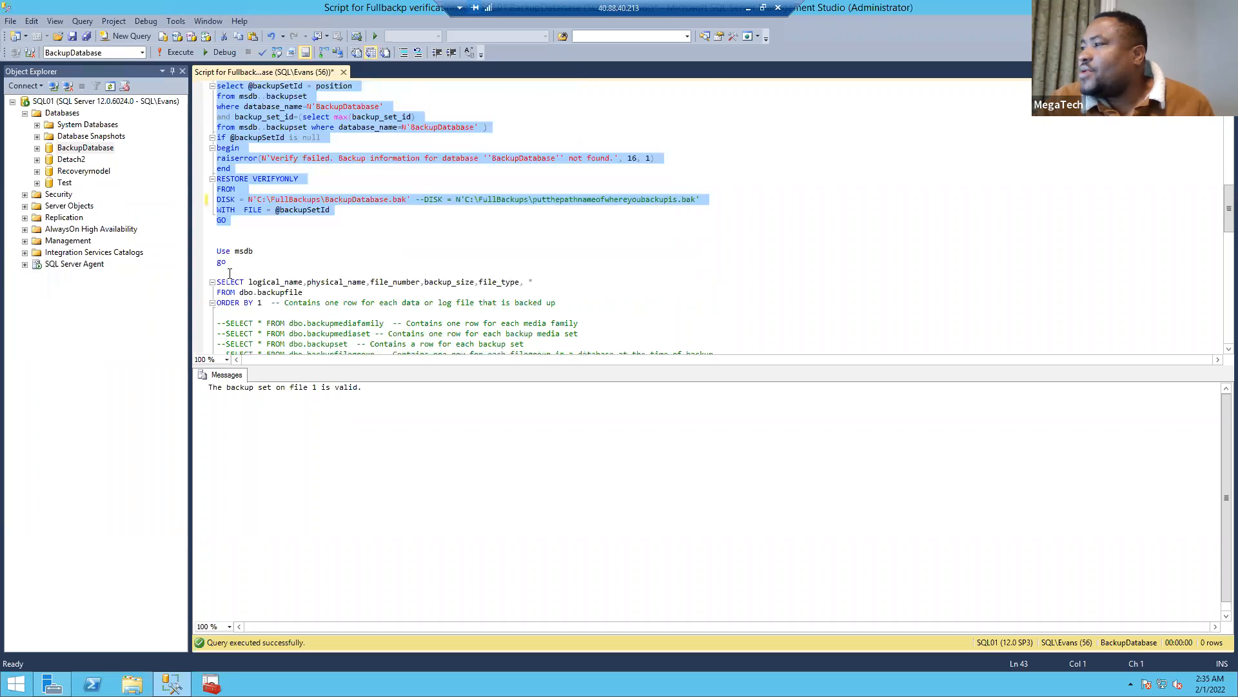
scroll(258, 276, down, 1)
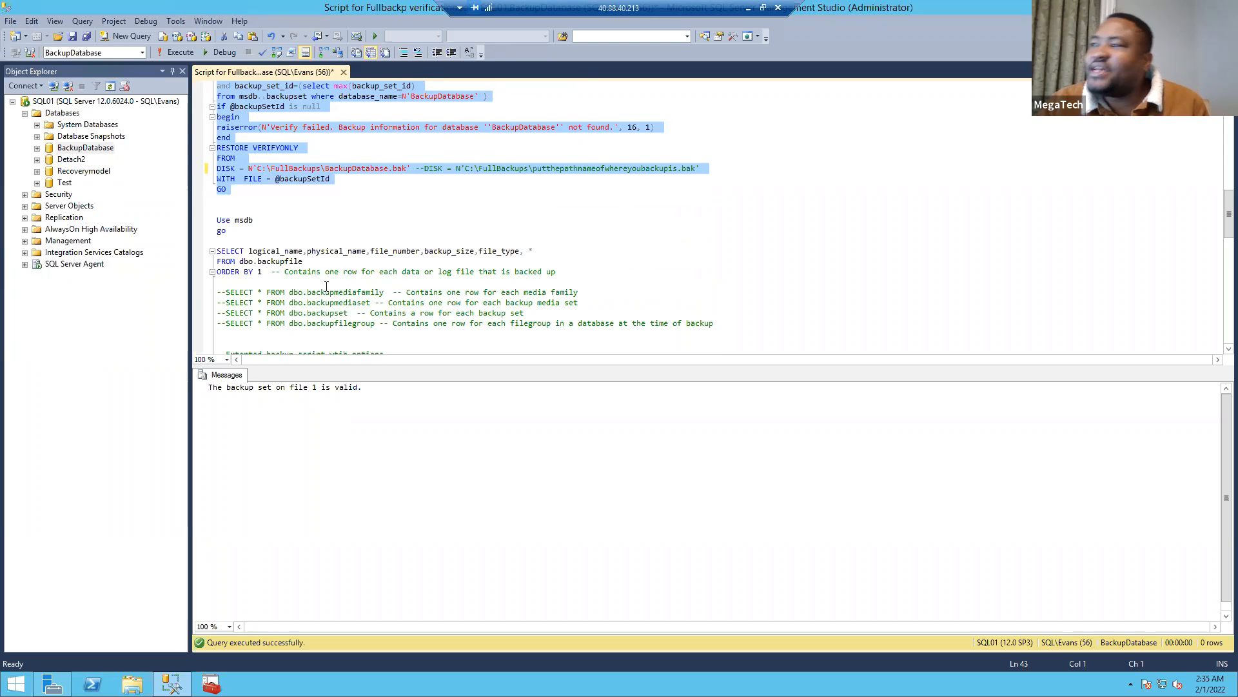
drag(261, 271, 200, 219)
click(172, 53)
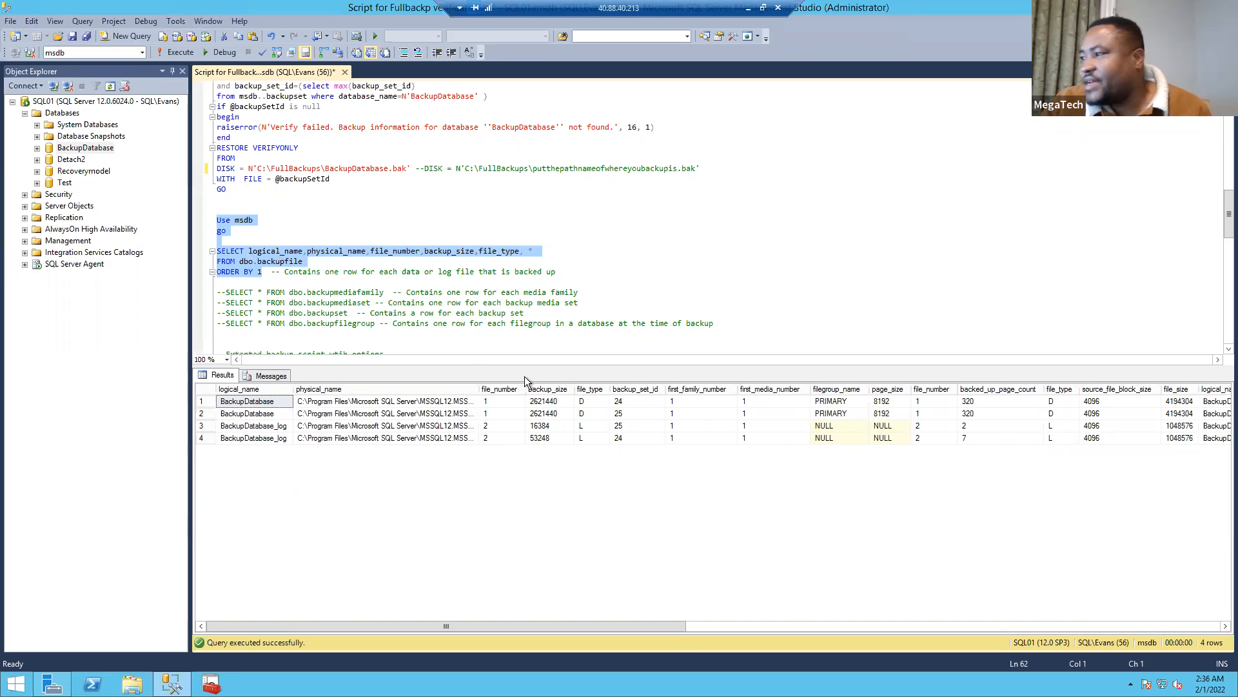
scroll(640, 241, down, 1)
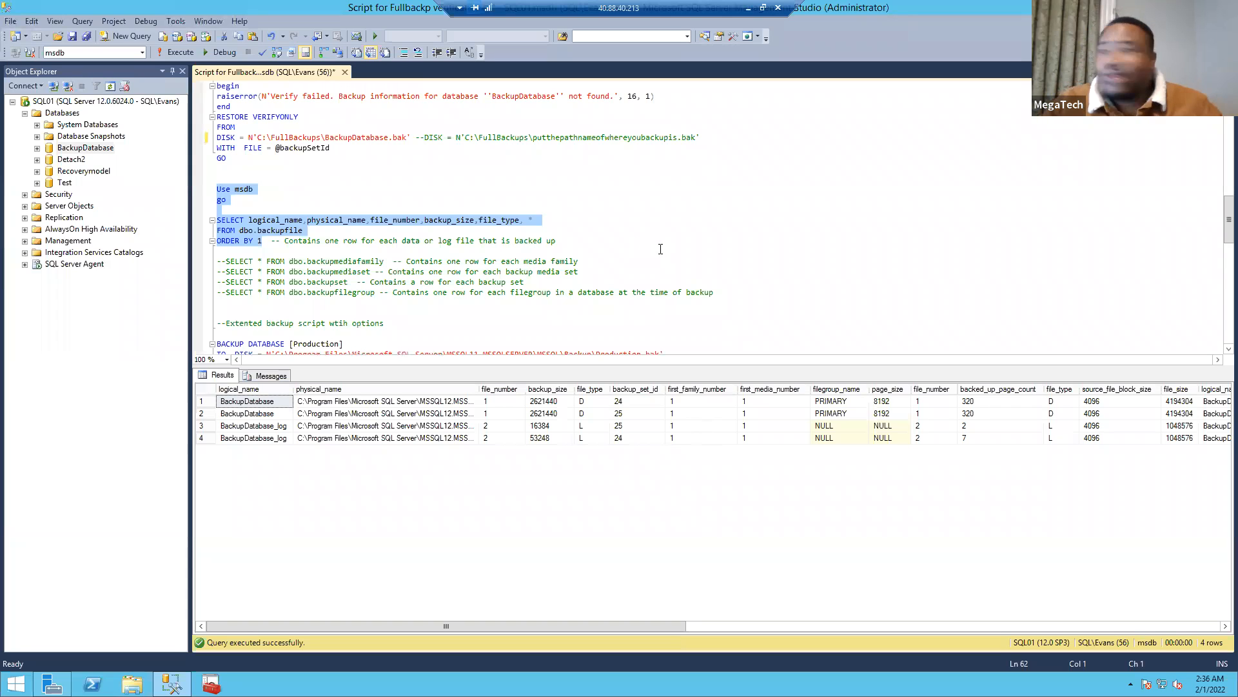
Examine the script's extended backup block for the Production database and the verification block that follows it.
scroll(658, 247, down, 1)
scroll(648, 249, down, 1)
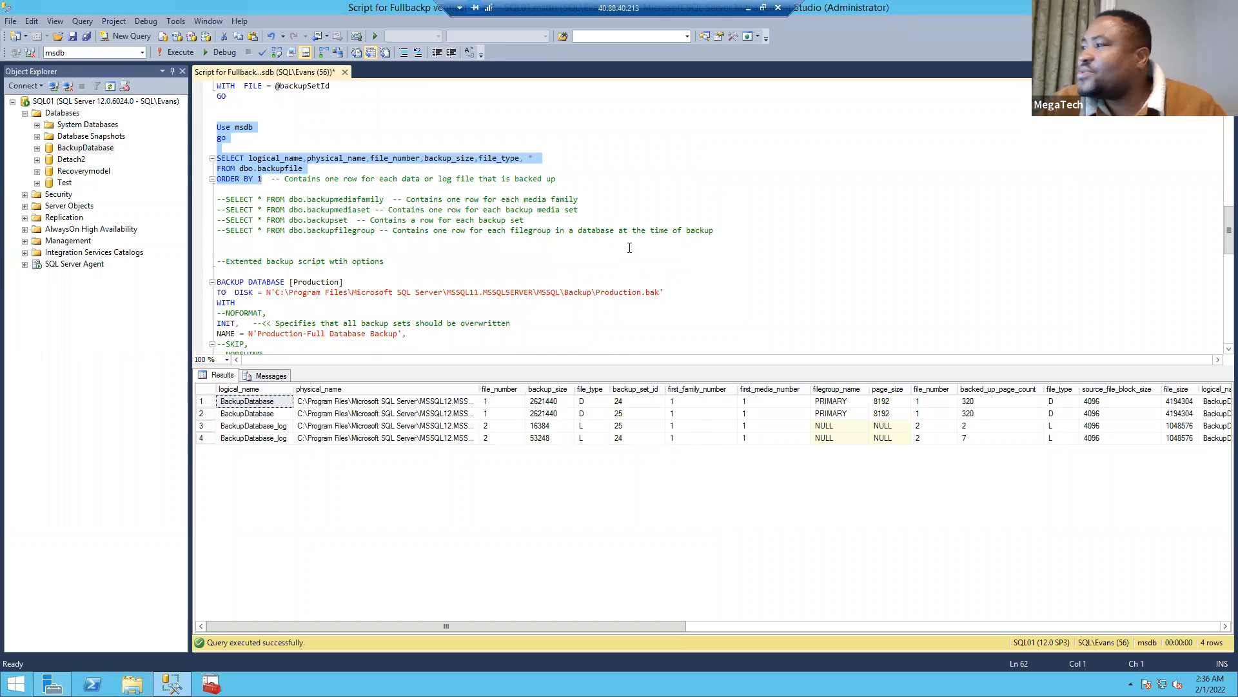
scroll(619, 250, down, 1)
scroll(612, 252, down, 1)
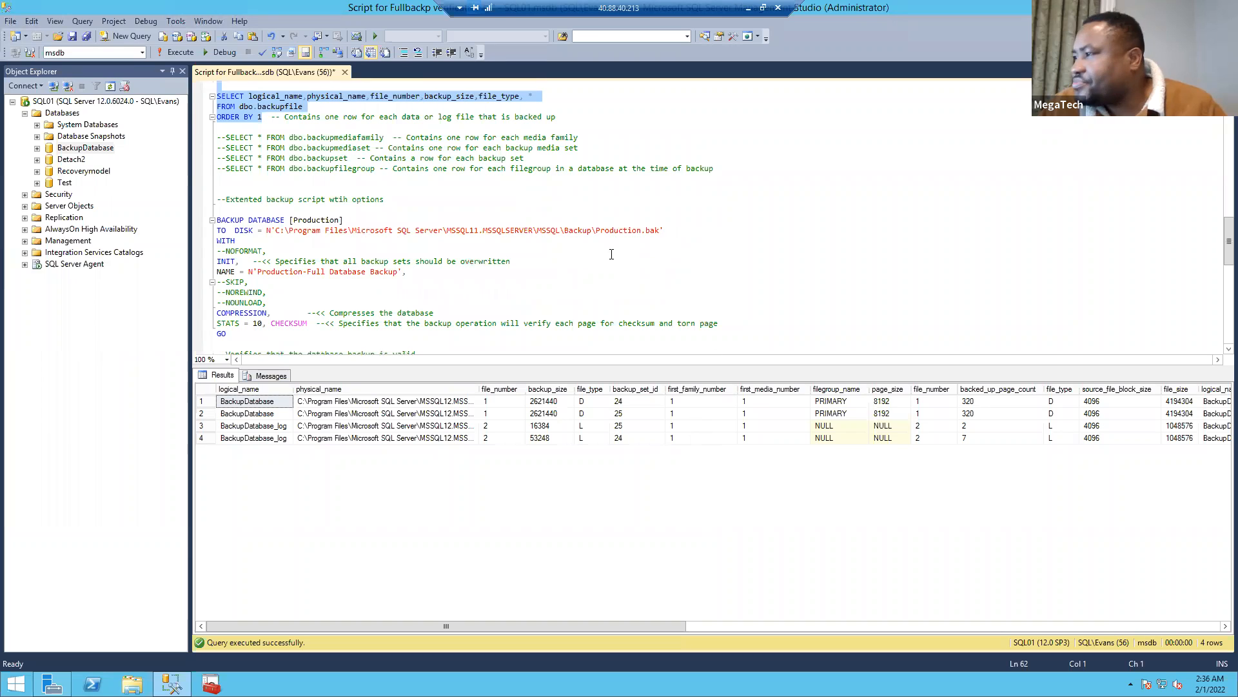
click(236, 218)
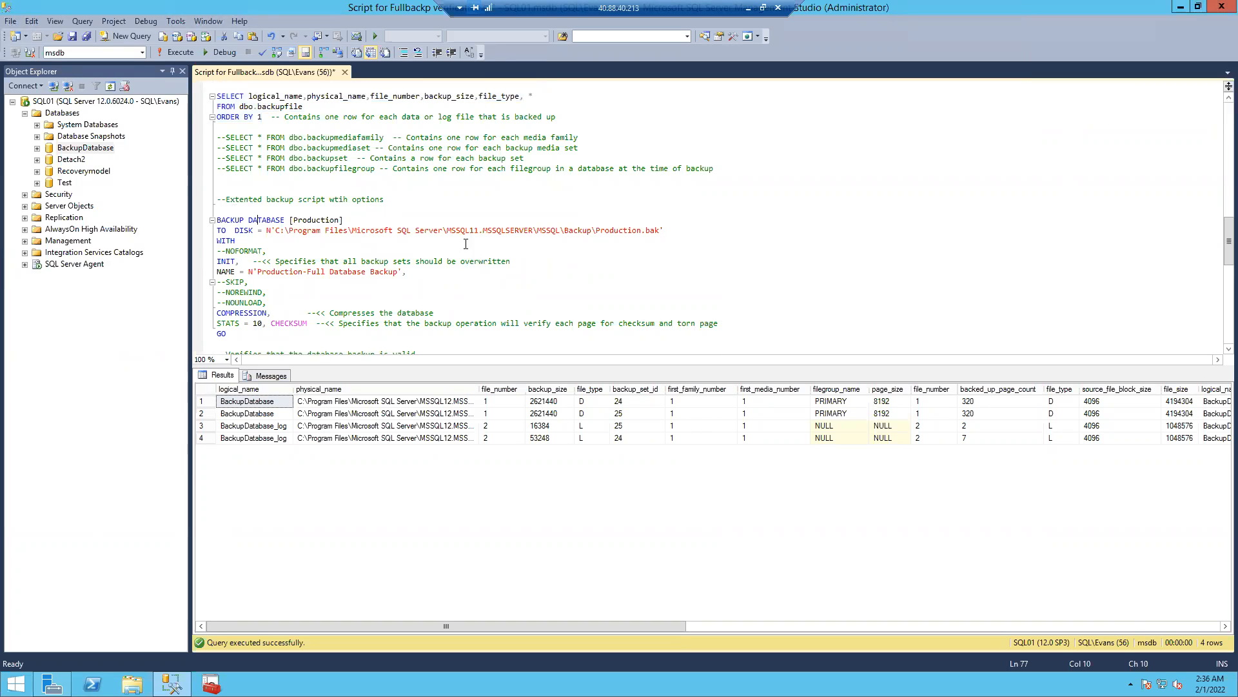
drag(217, 199, 243, 334)
scroll(387, 297, down, 2)
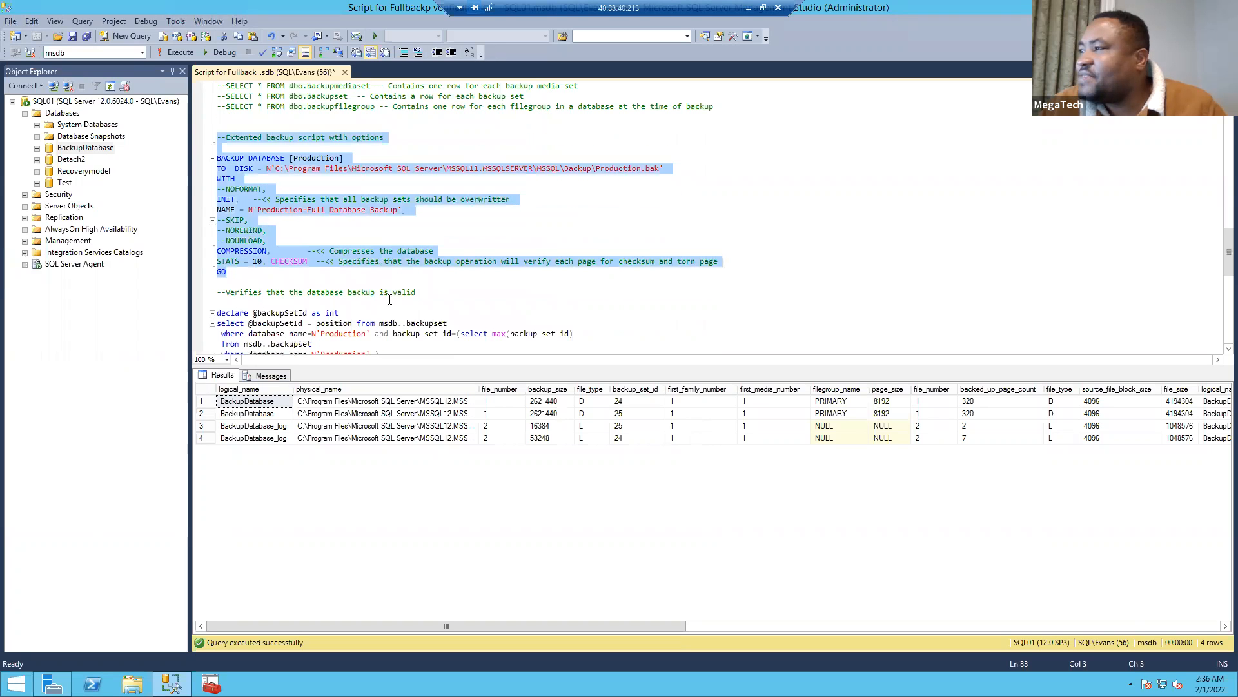
scroll(396, 301, down, 3)
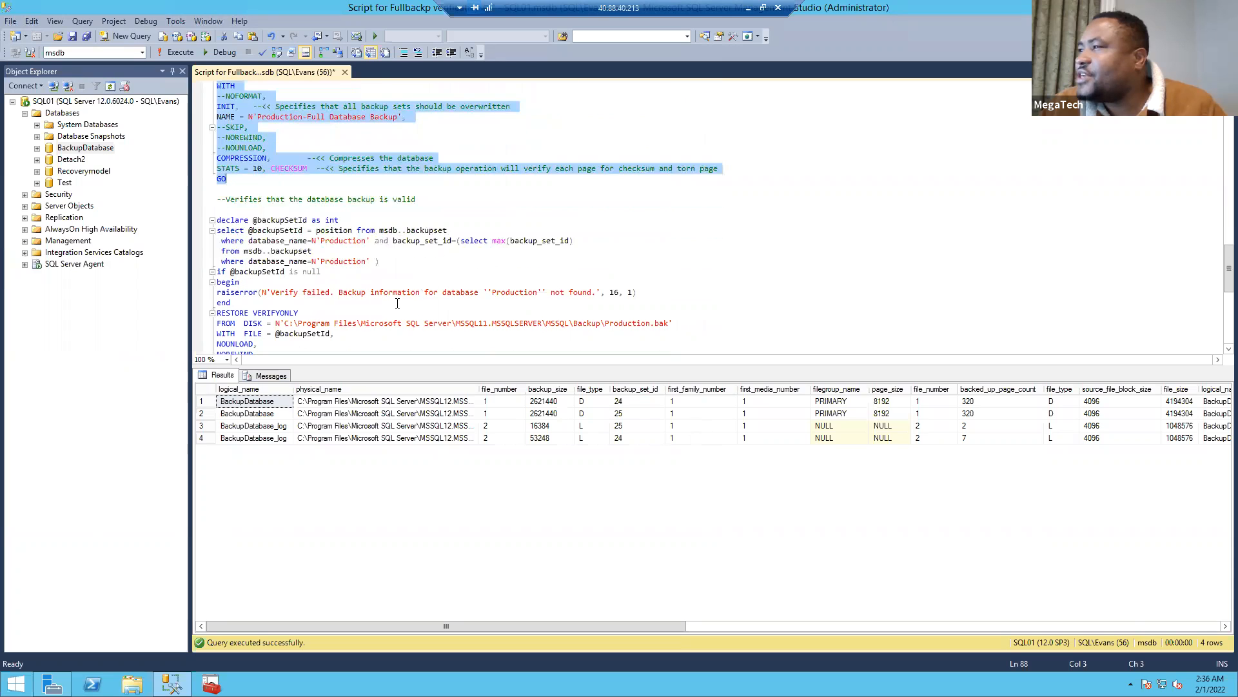
scroll(397, 303, down, 1)
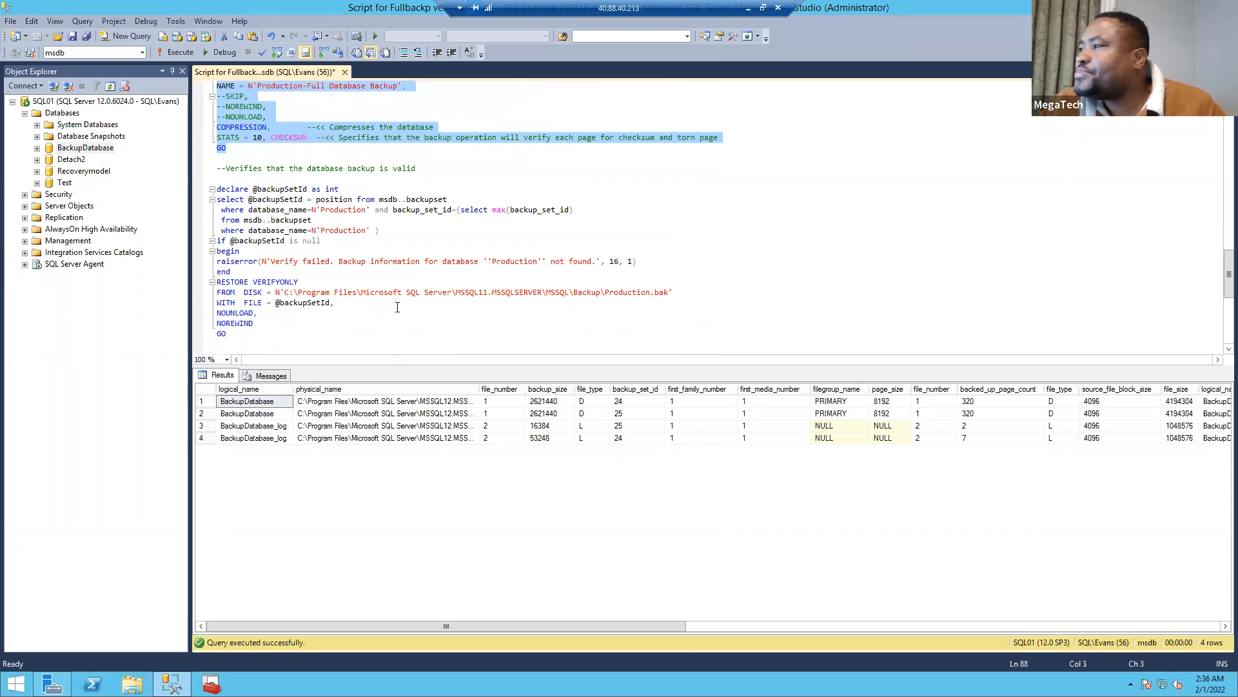
scroll(397, 307, down, 2)
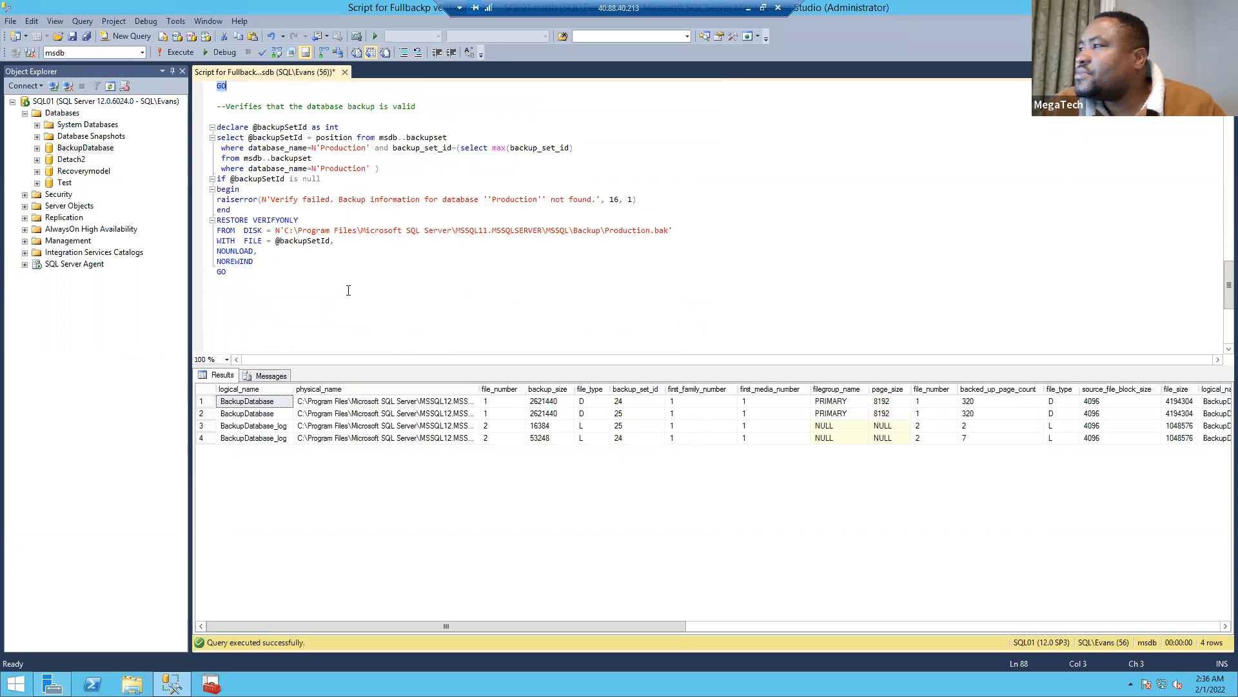
scroll(348, 291, up, 1)
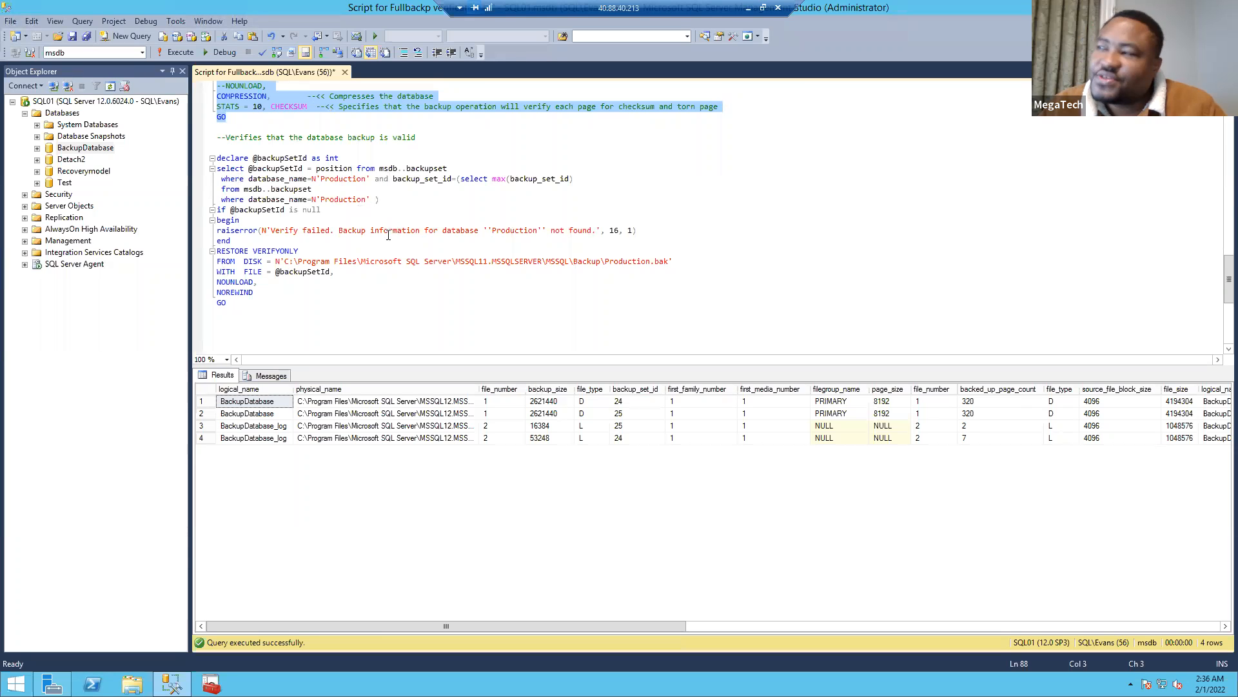
scroll(388, 235, up, 12)
scroll(502, 250, up, 4)
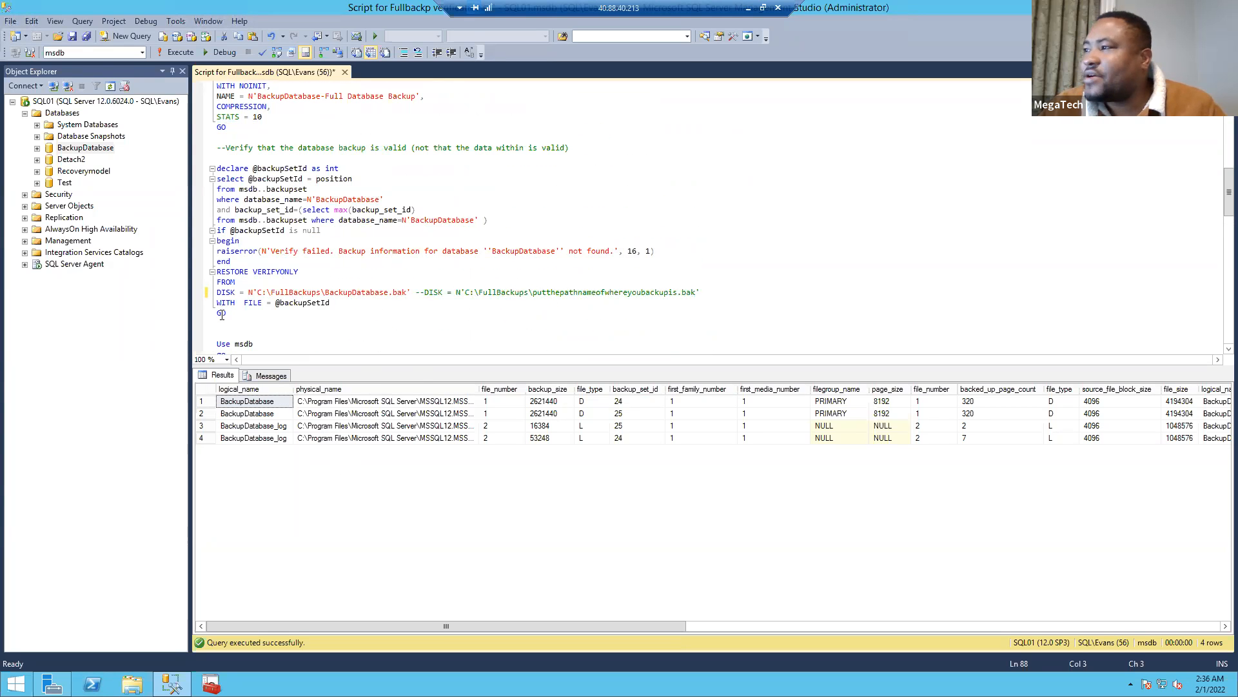
drag(226, 313, 218, 158)
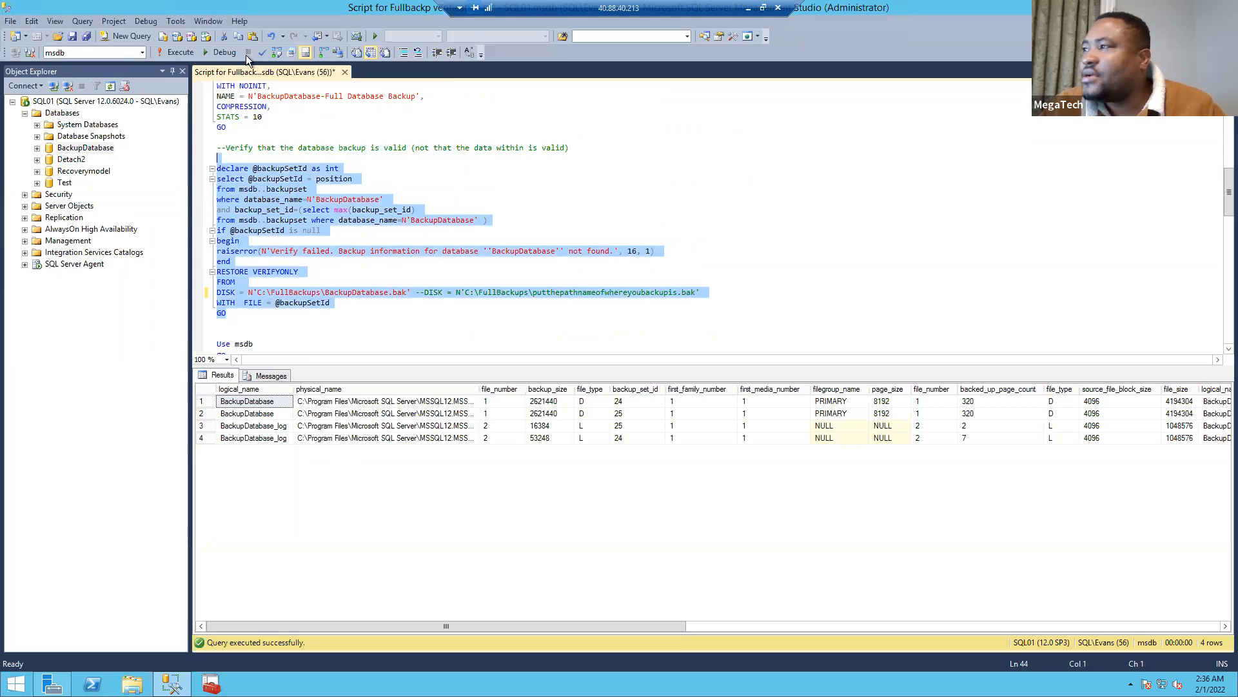
click(175, 50)
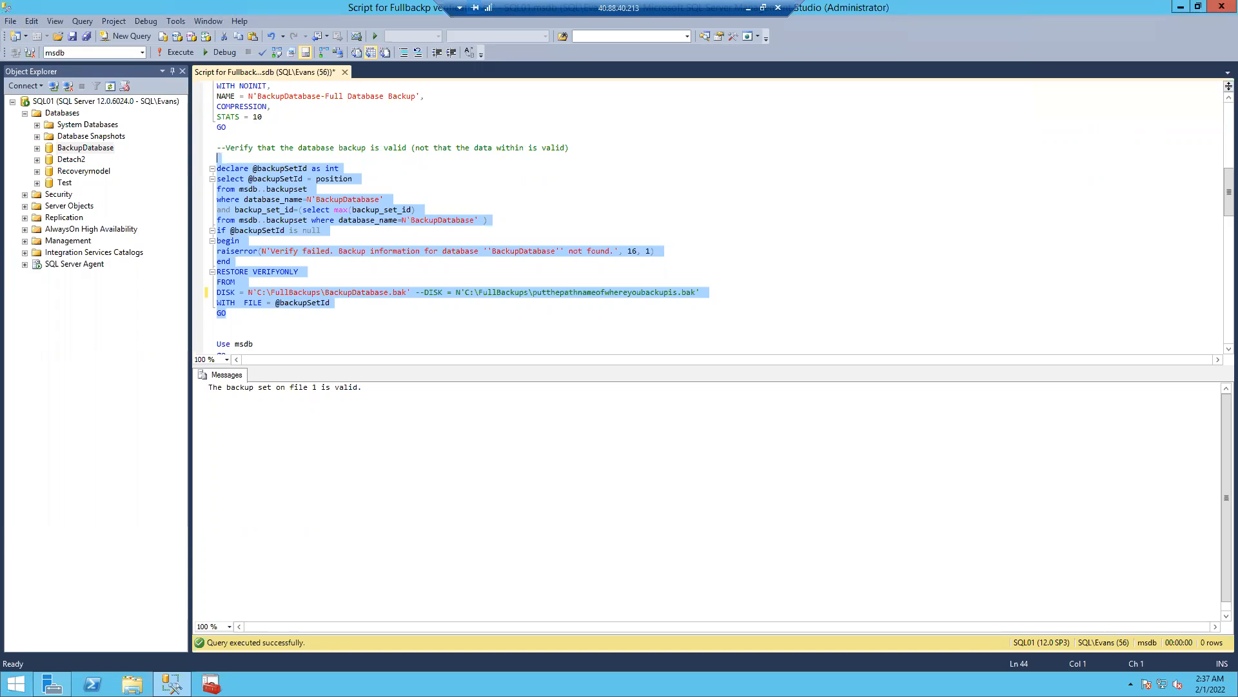
Switch to the backup notes in Word, maximize them, and push the Differential Backups heading onto the second page with blank lines.
click(748, 8)
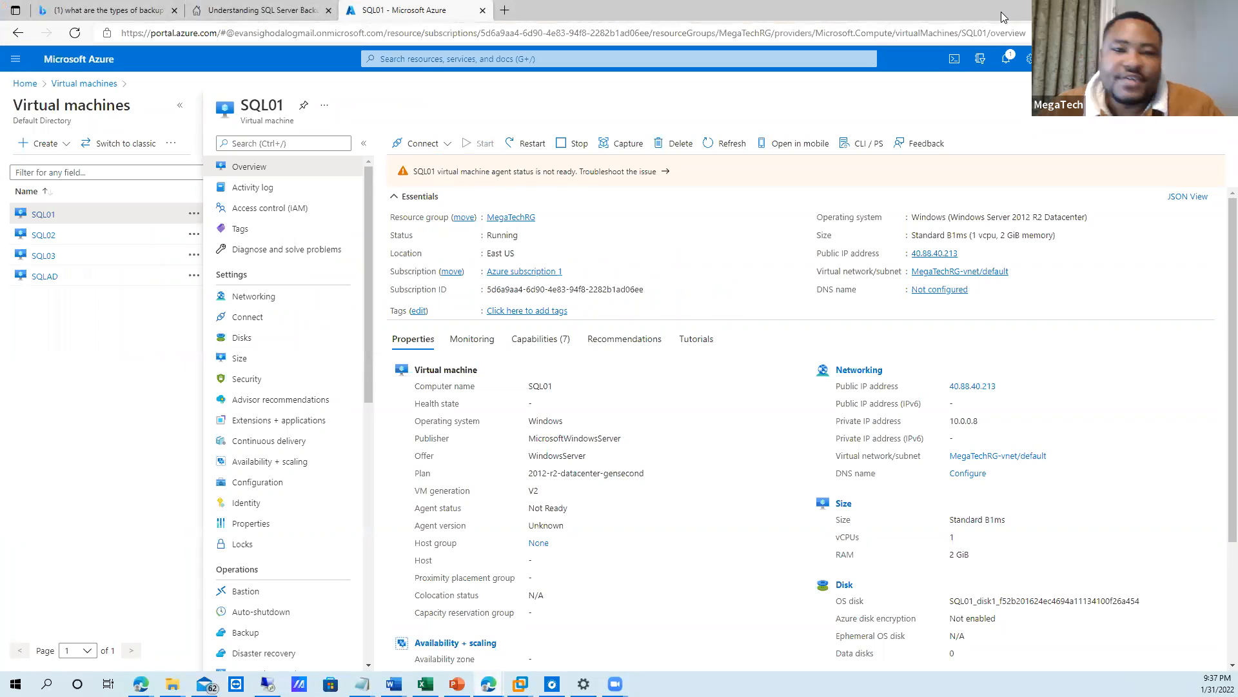
key(alt+Tab)
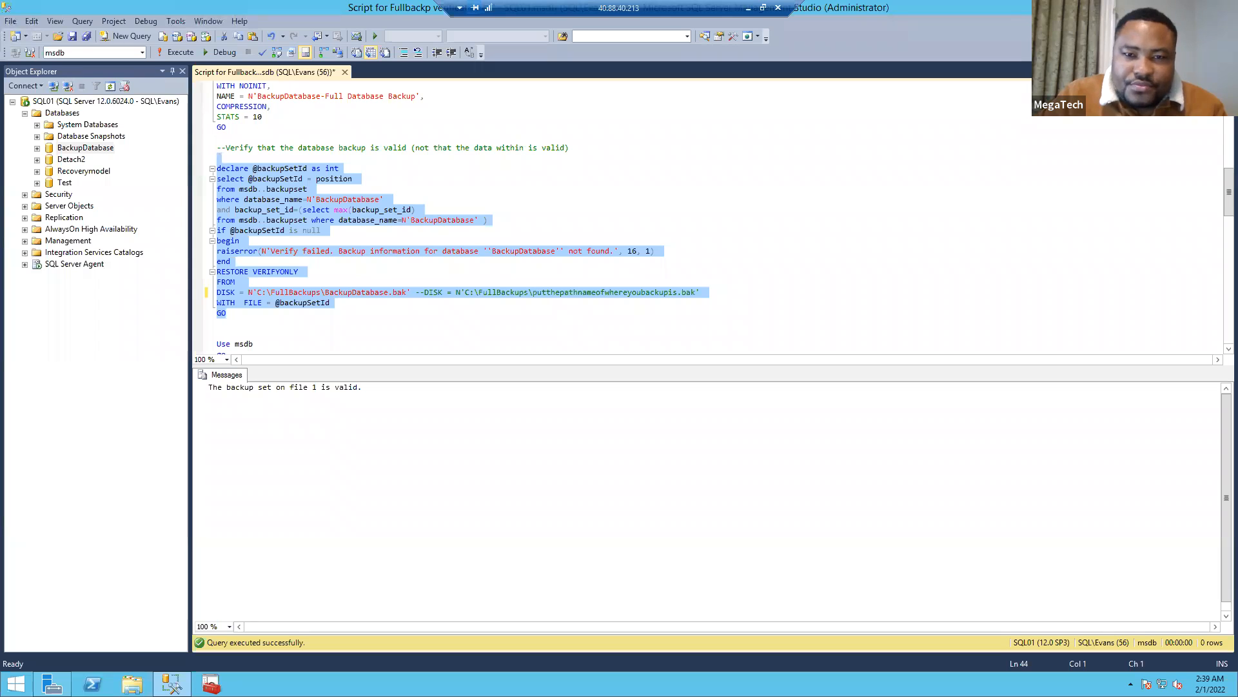
key(alt+Tab)
scroll(780, 302, up, 4)
scroll(774, 302, up, 2)
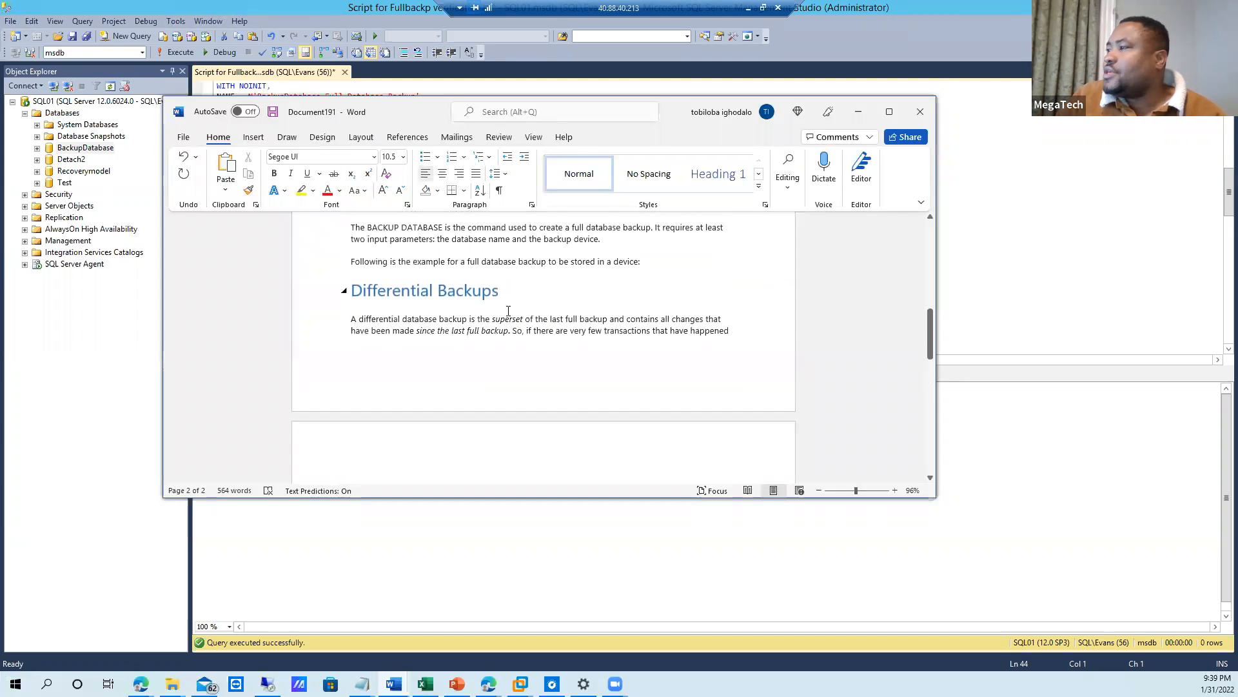
click(351, 290)
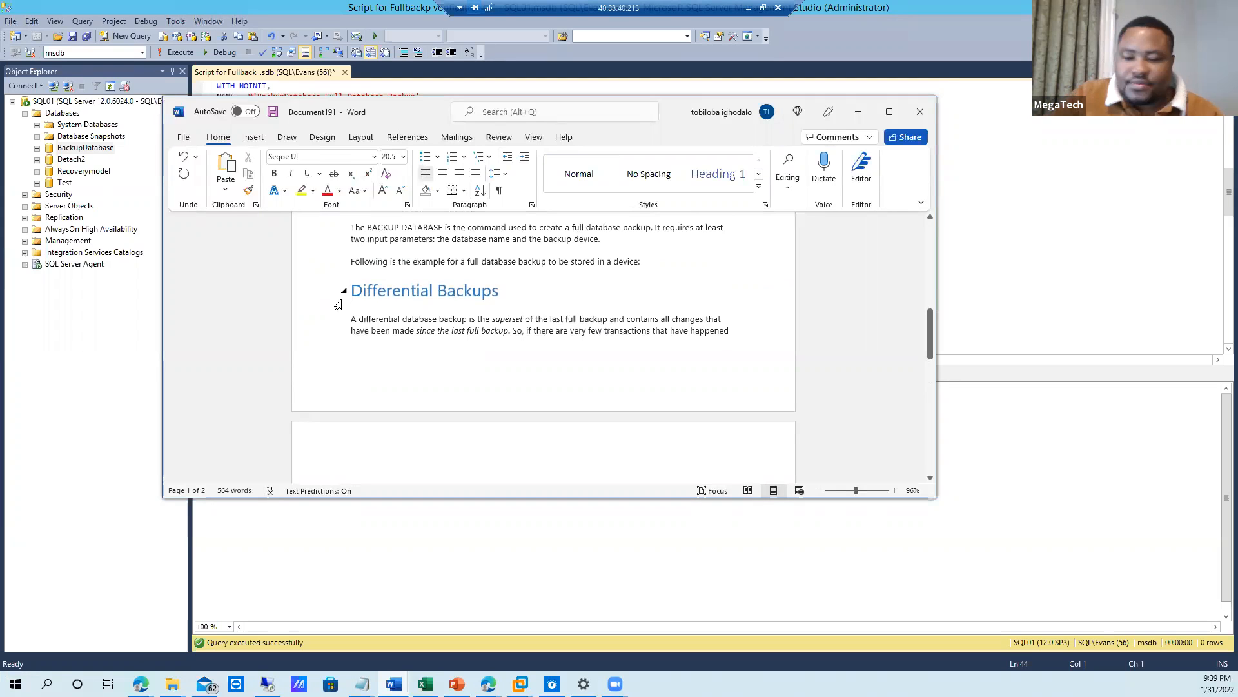
key(Return)
key(Return)
key(Return)
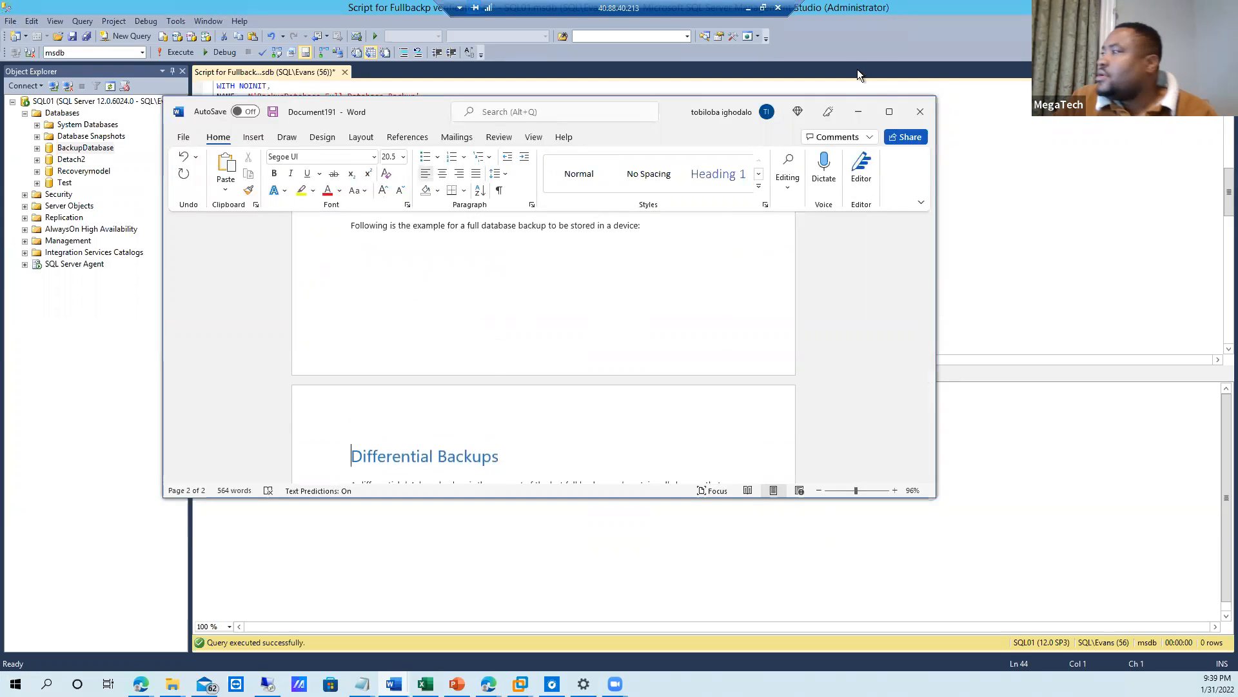
click(889, 112)
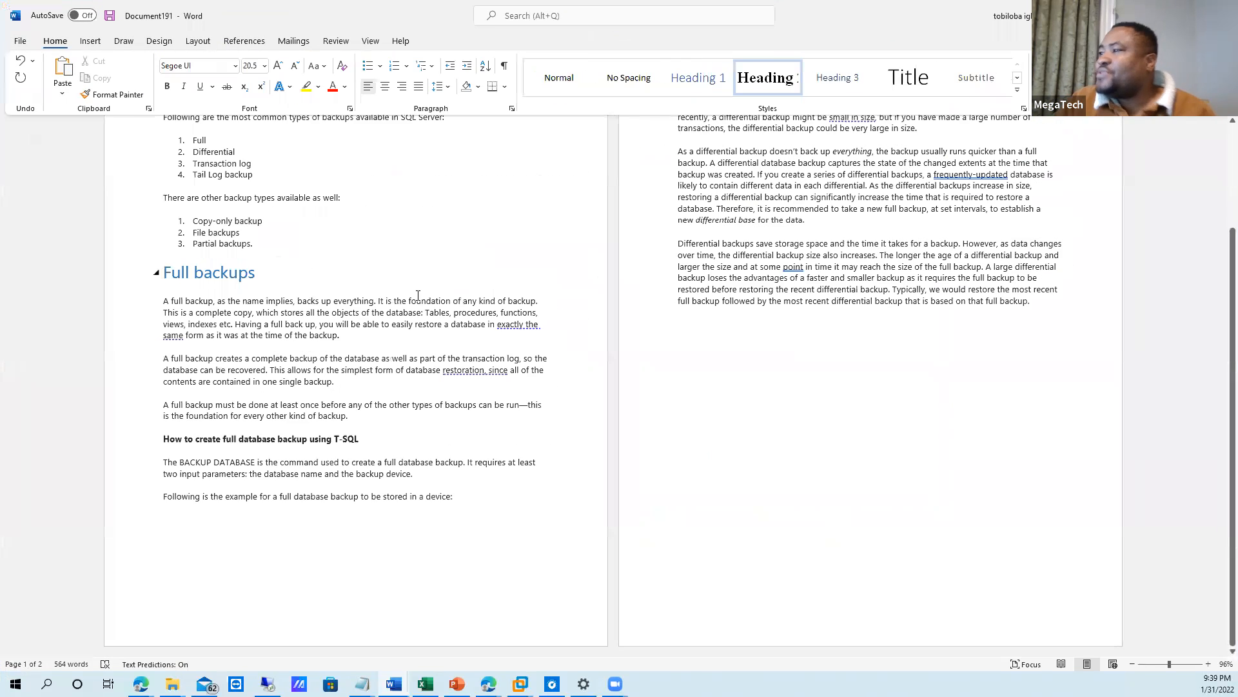
scroll(735, 415, up, 3)
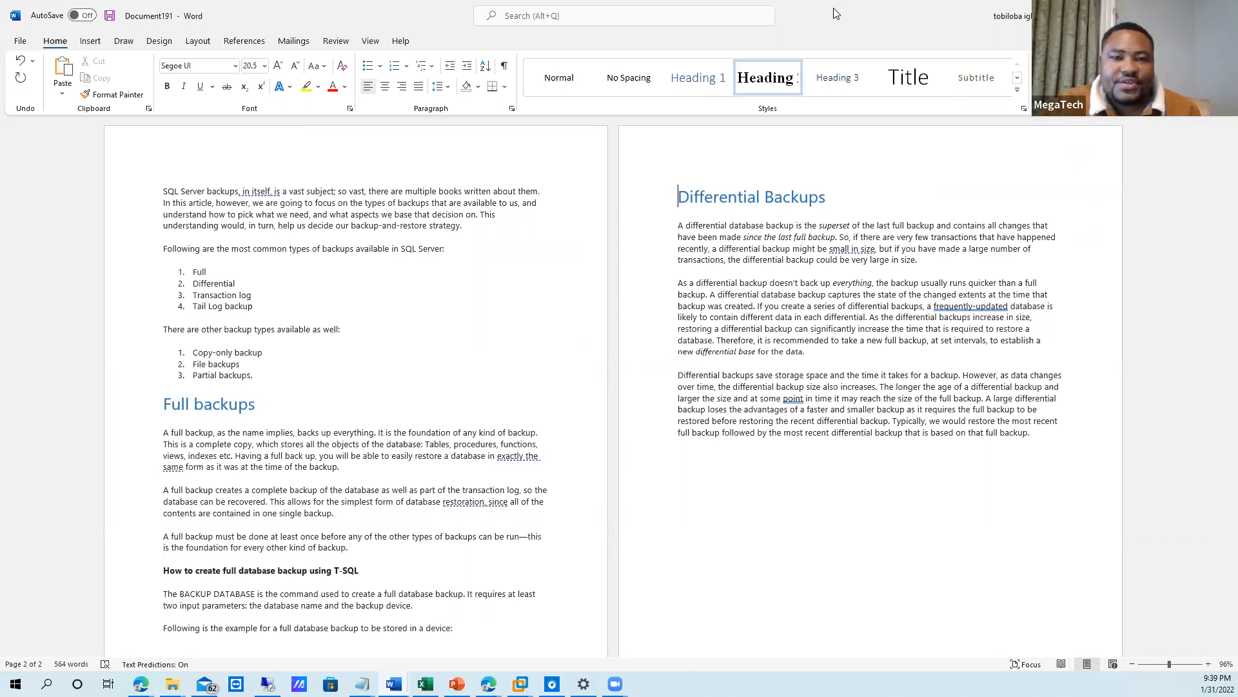
Return to the maximized Word notes and mark the phrase "the last full backup" in the first Differential Backups paragraph.
key(alt+Tab)
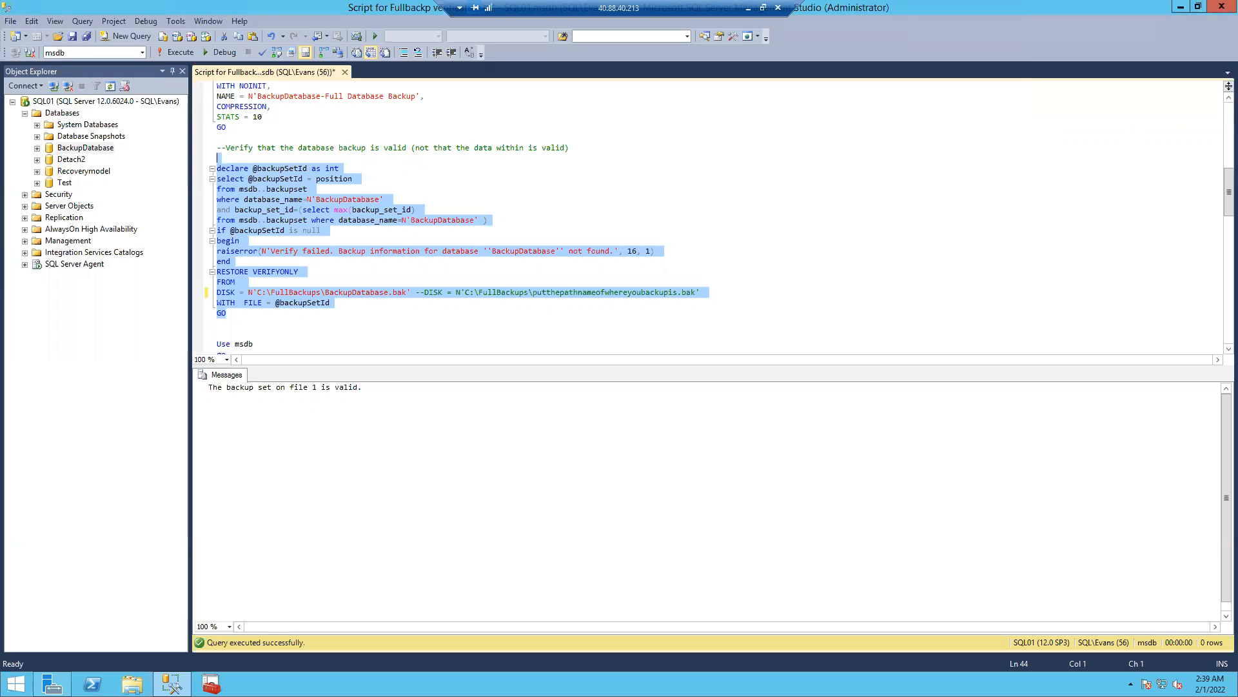
key(alt+Tab)
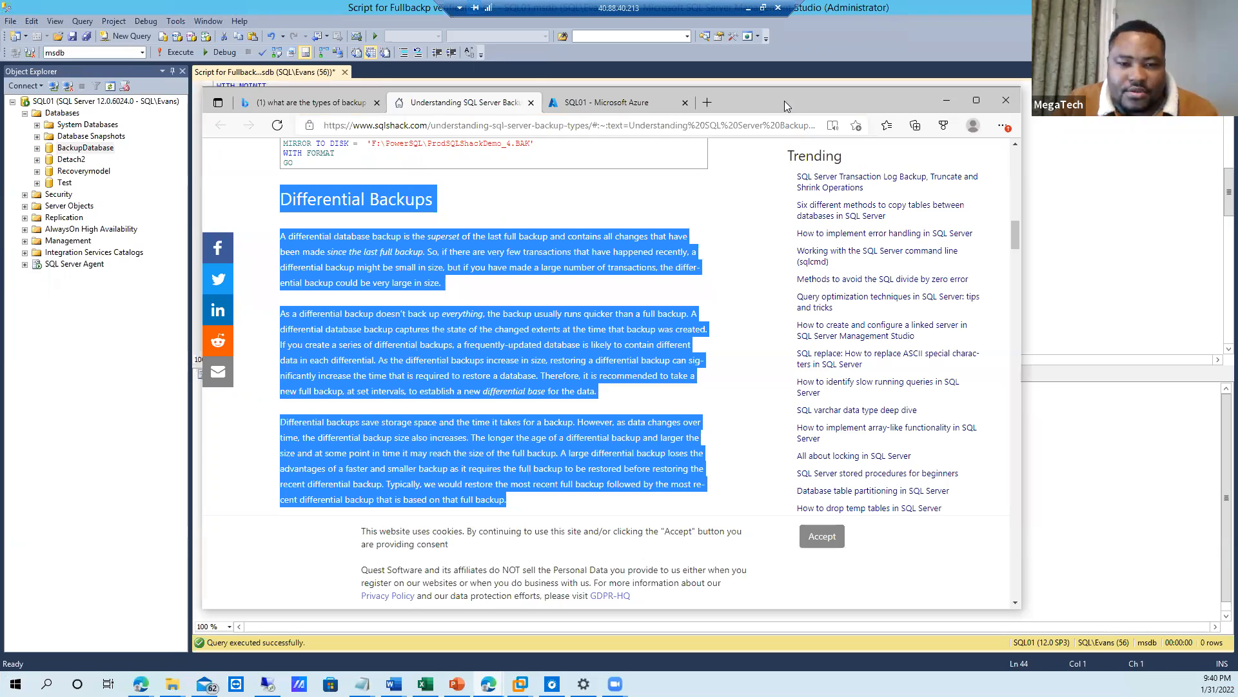
key(alt+Tab)
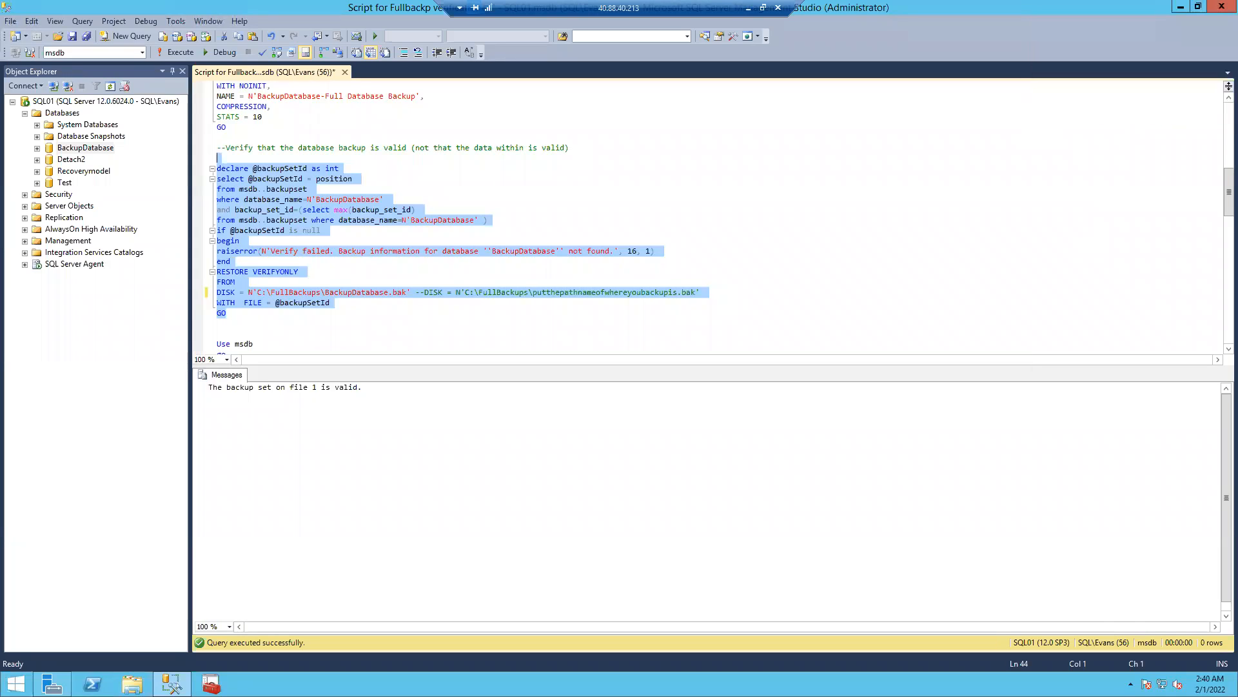
key(alt+Tab)
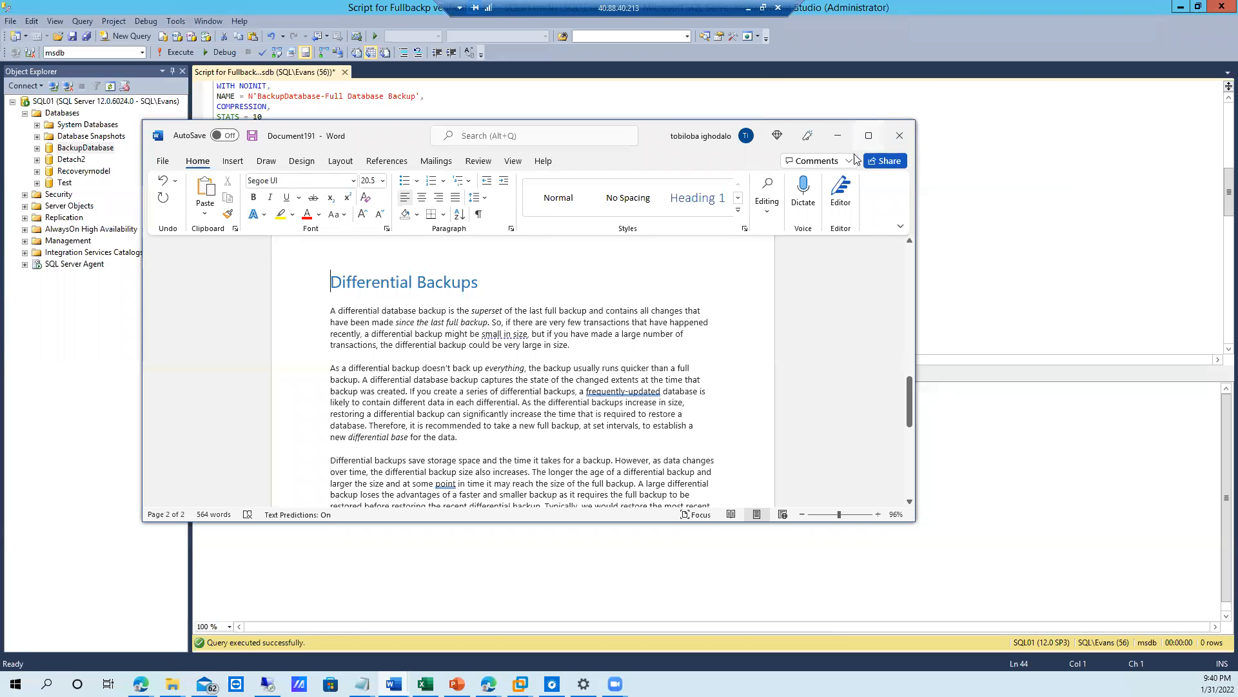
click(869, 137)
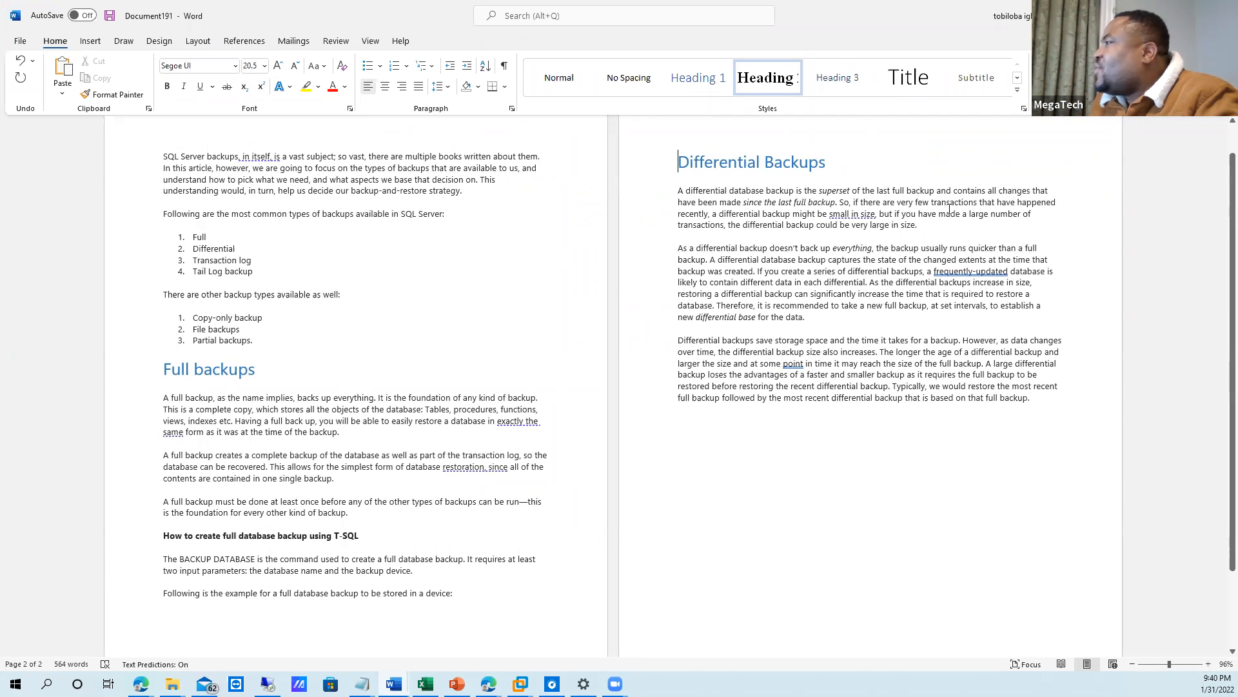
drag(834, 202, 777, 204)
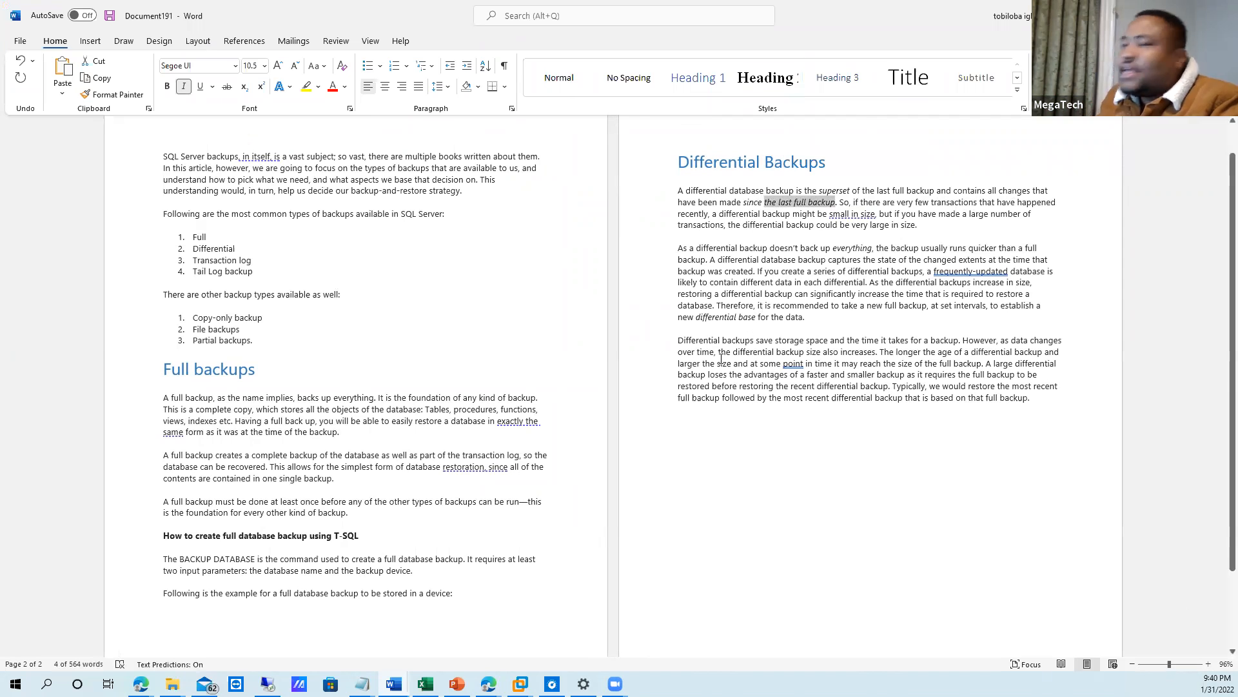
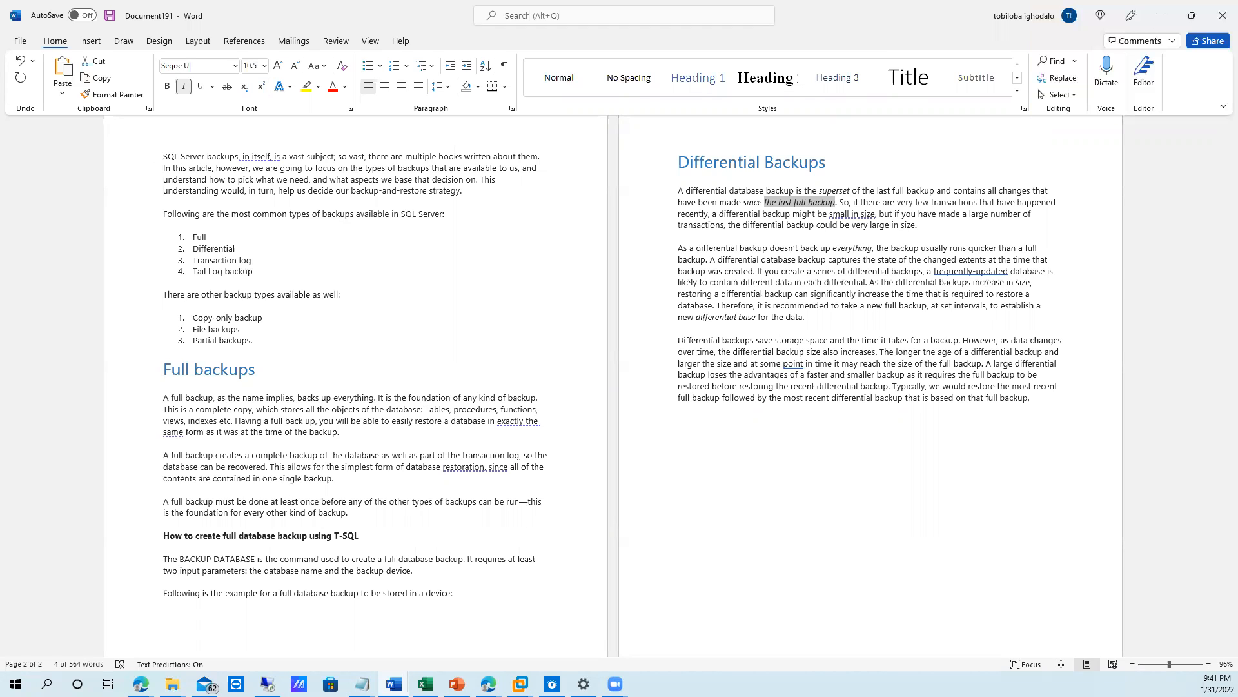
Add a "Scenario 1" line below the last Differential Backups paragraph and format it as 14 pt bold.
click(1014, 438)
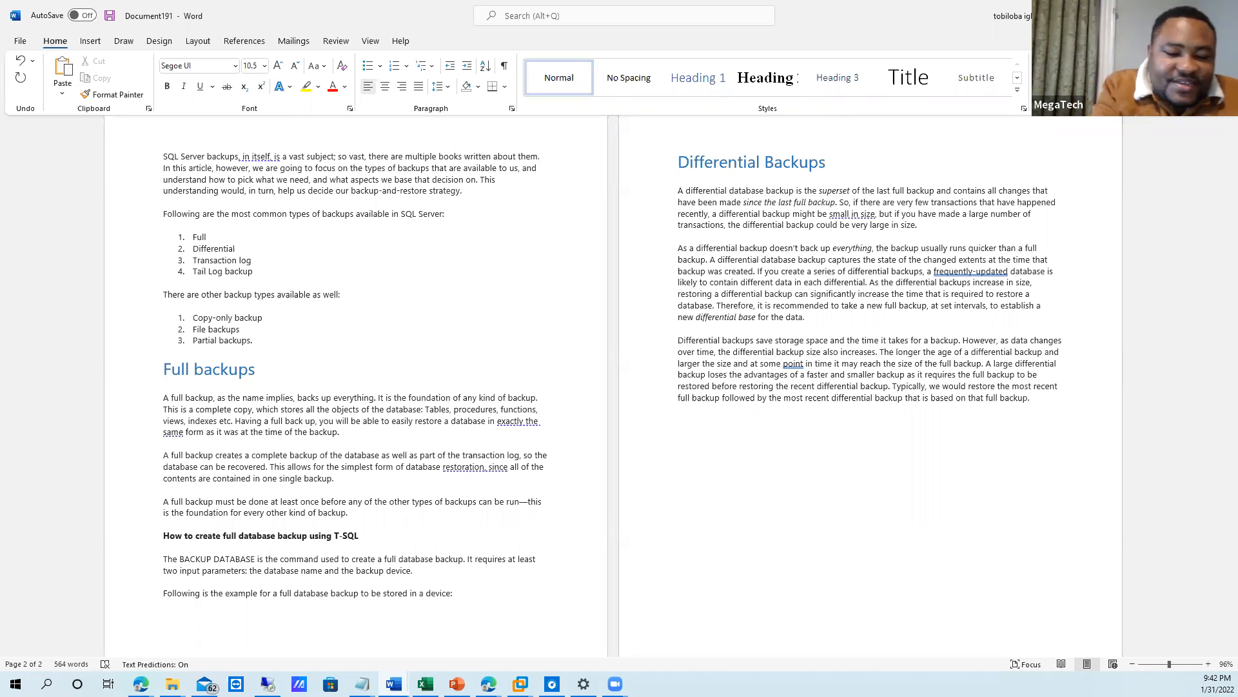
text(scenerio)
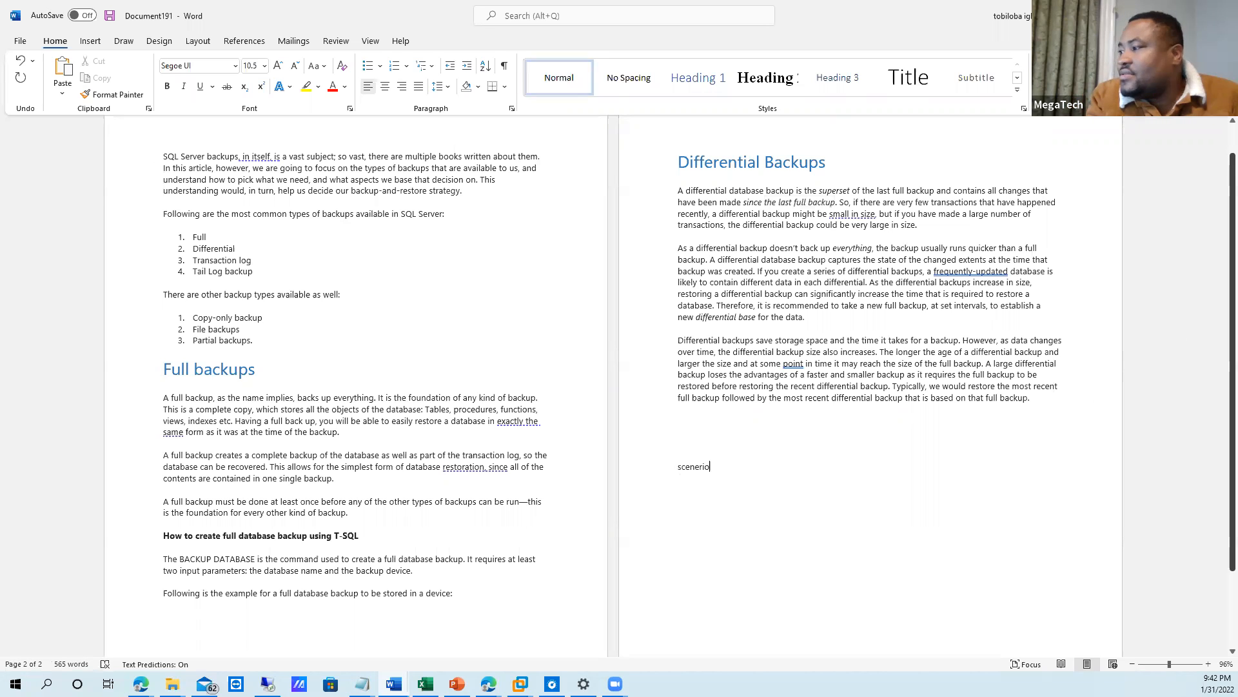
text( 1)
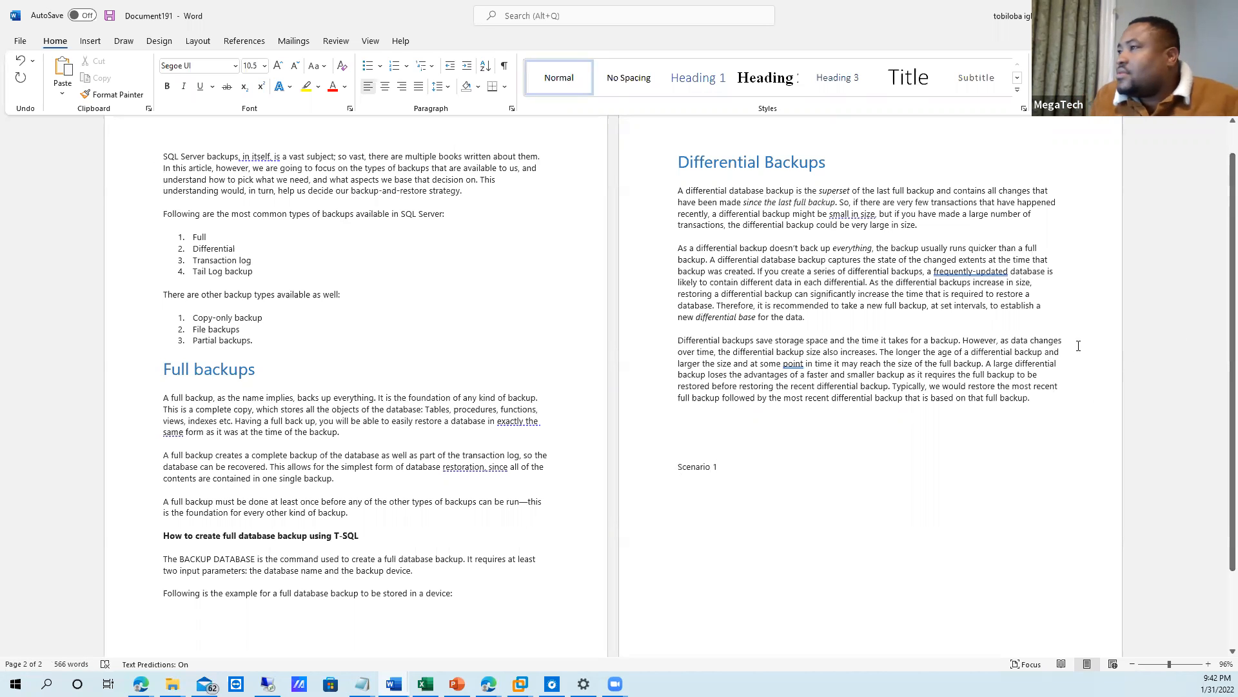
drag(739, 470, 677, 468)
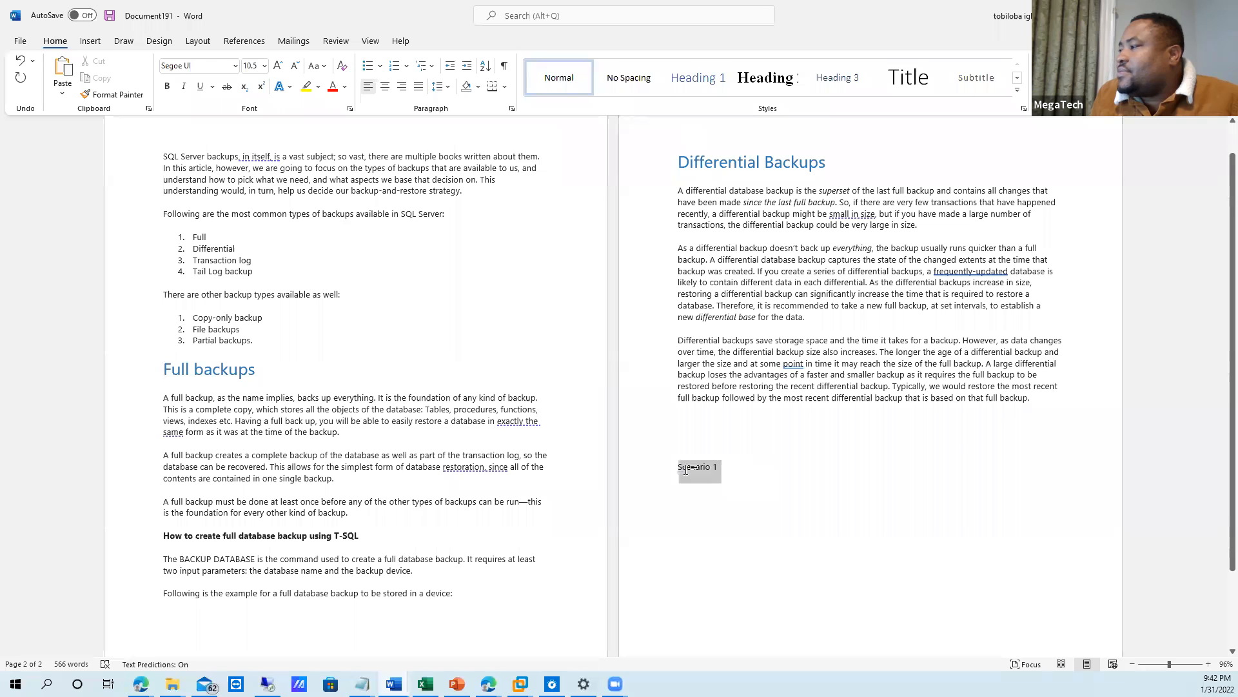
click(265, 65)
click(253, 156)
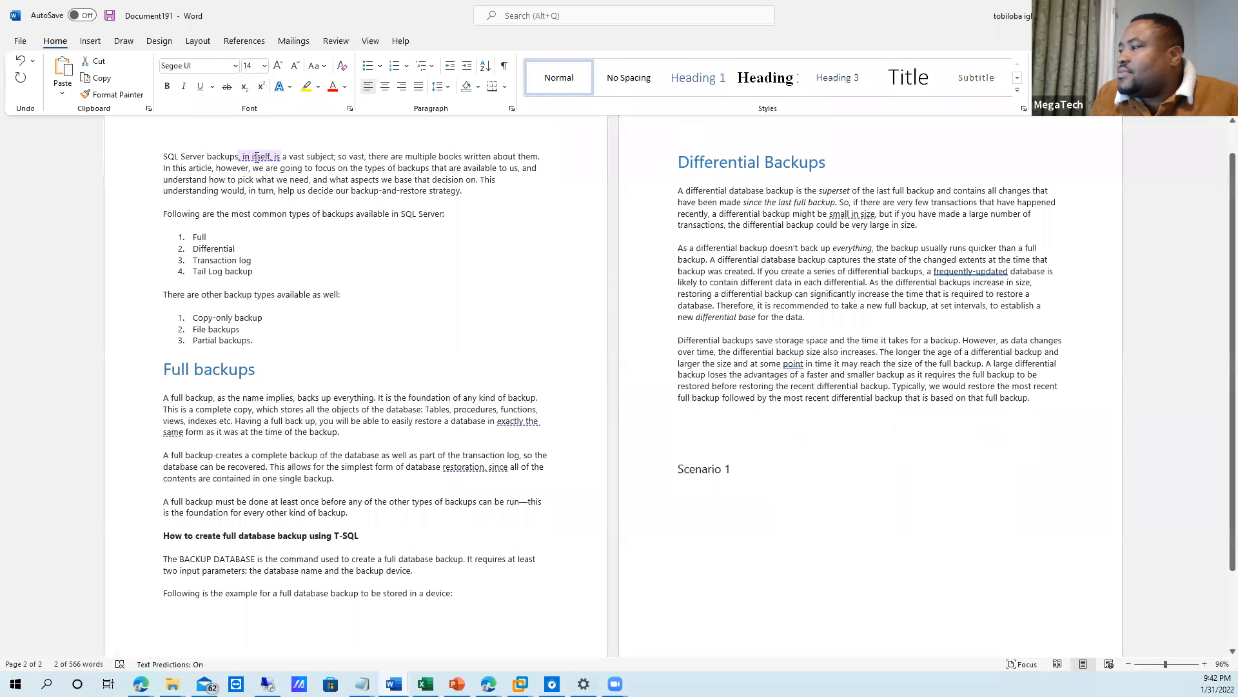
click(167, 87)
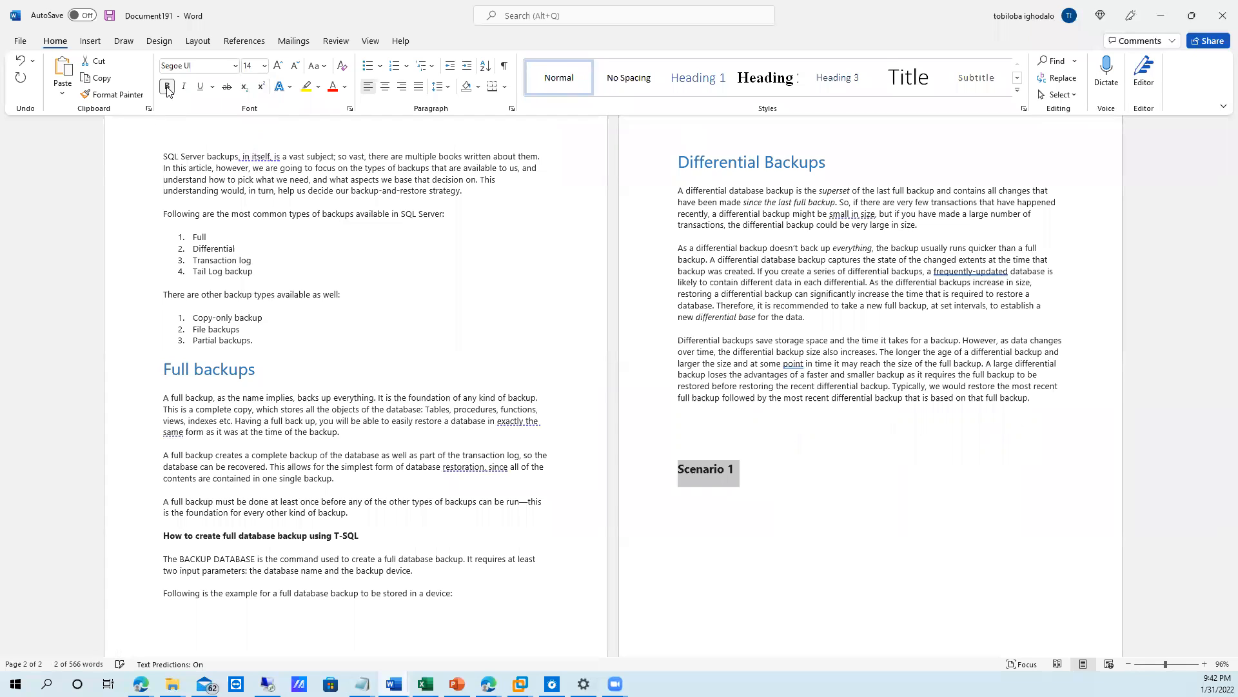
Add the line "Took a full back up 0n Monday 12am –" below the Scenario 1 heading.
click(795, 479)
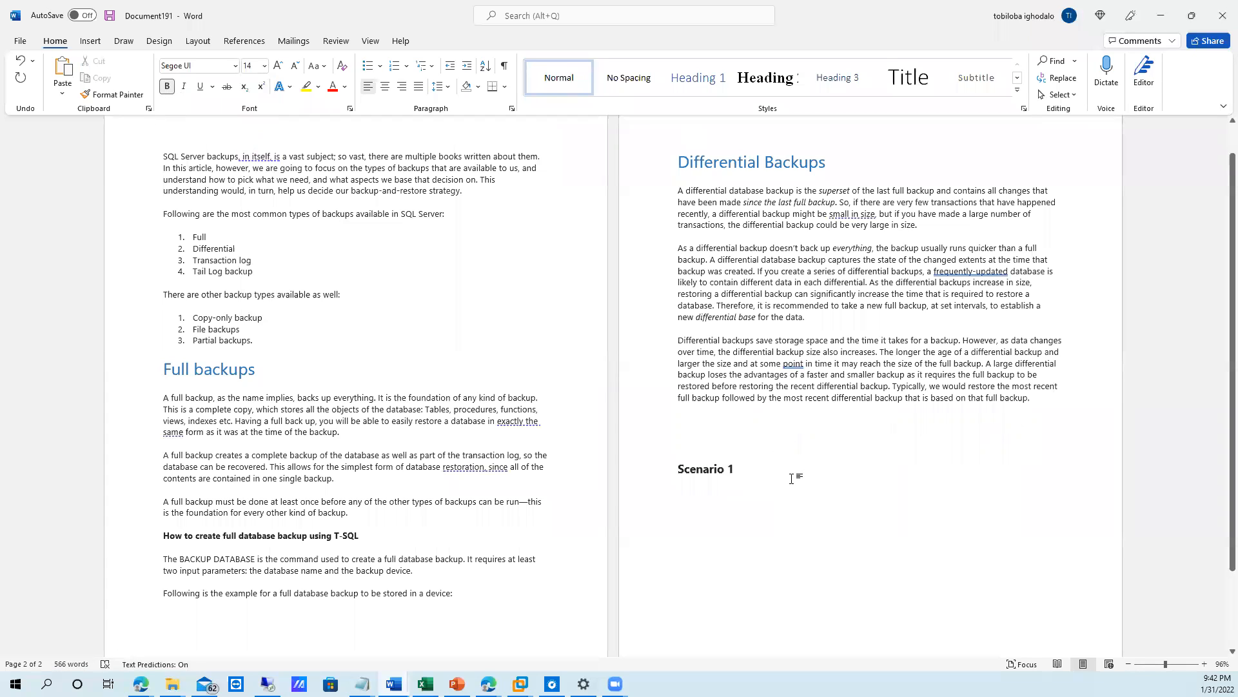
key(Return)
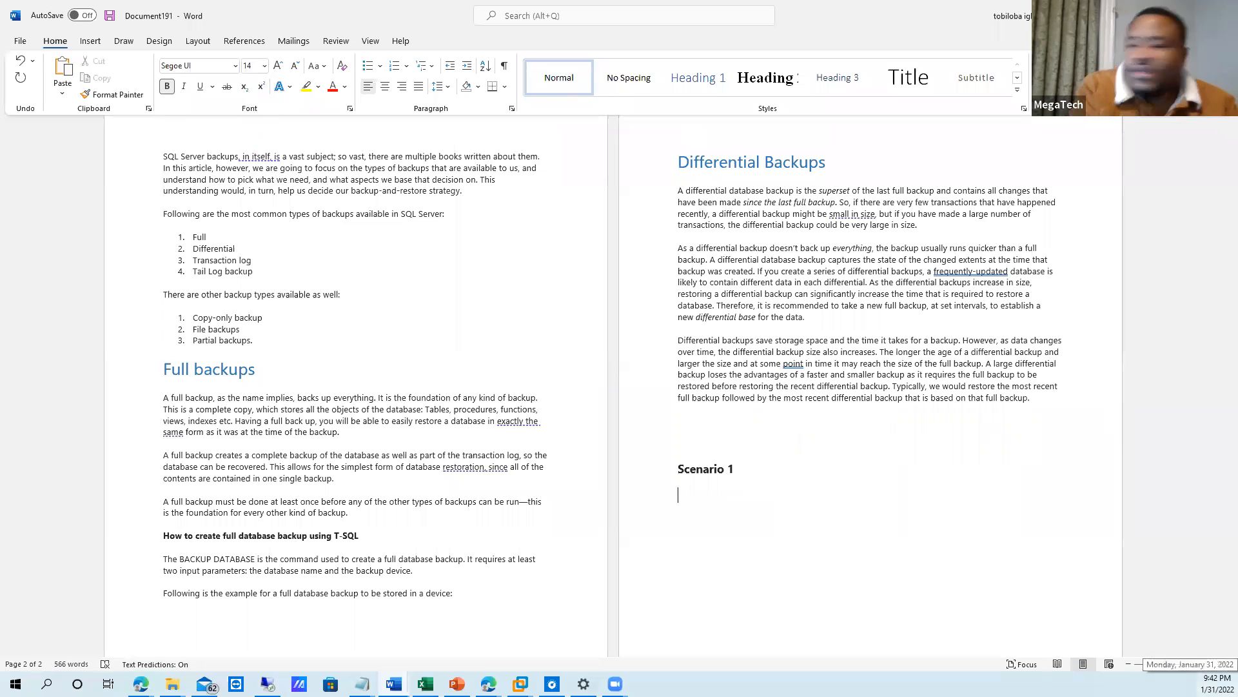
text(ta)
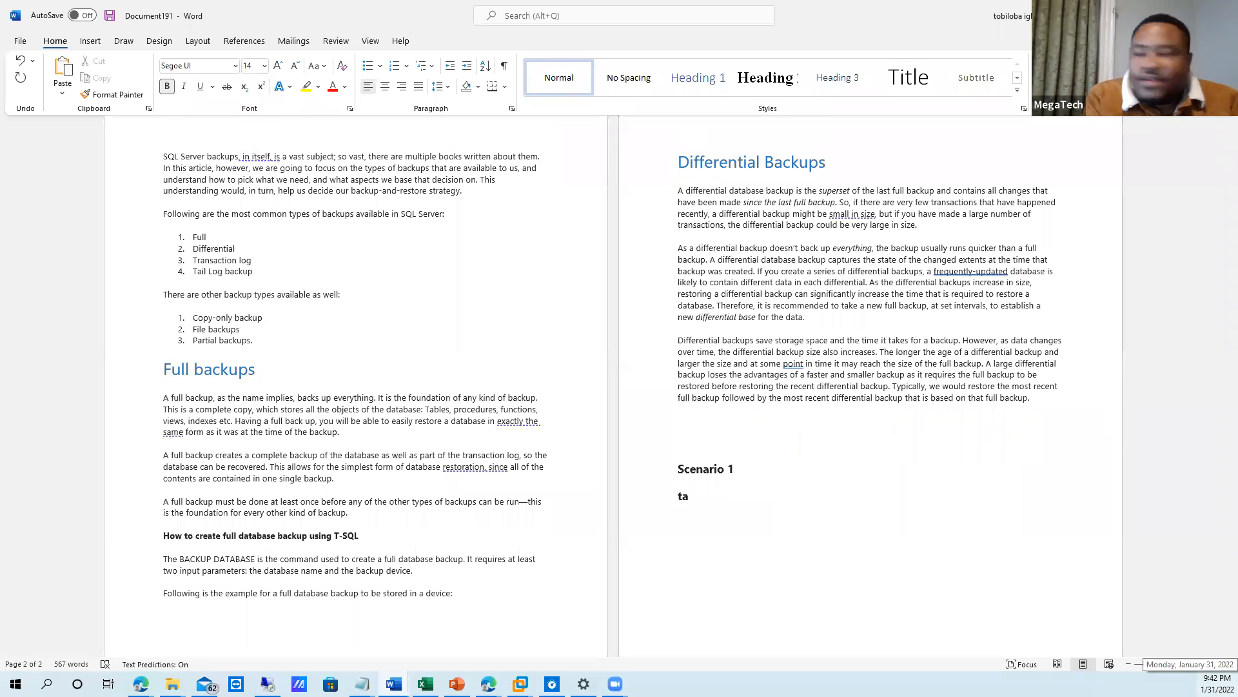
text(=)
key(BackSpace)
key(BackSpace)
text(ook a full back up 0)
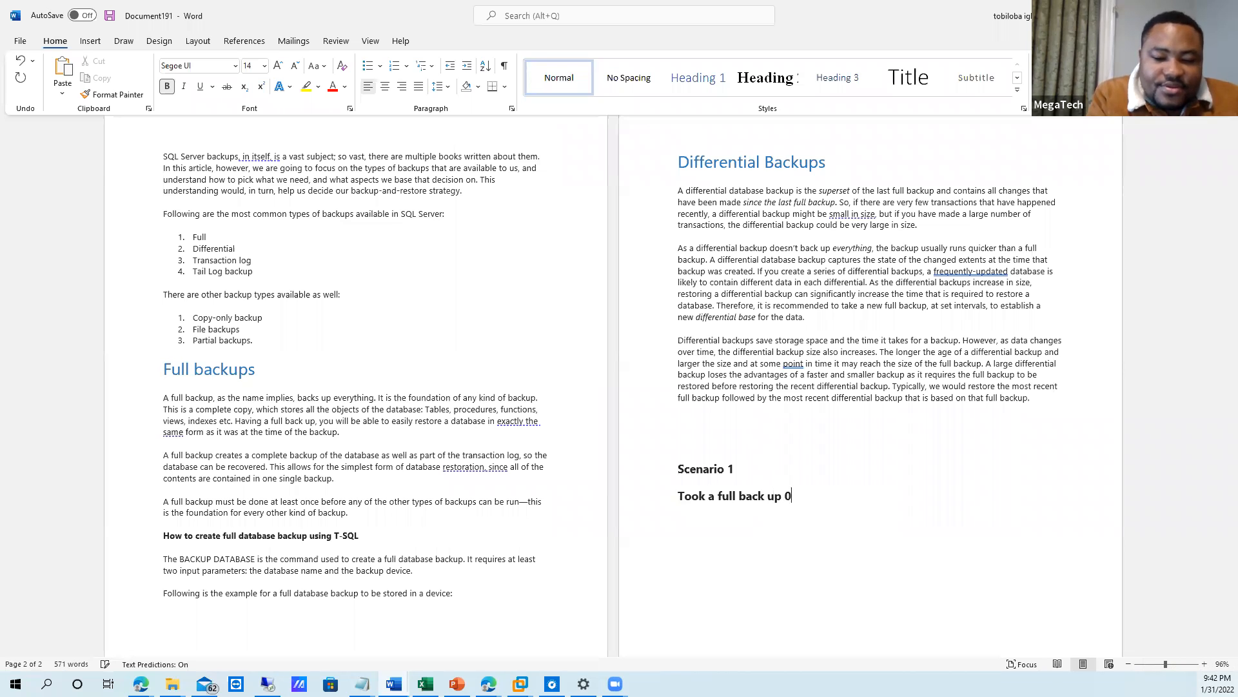
text(n monday )
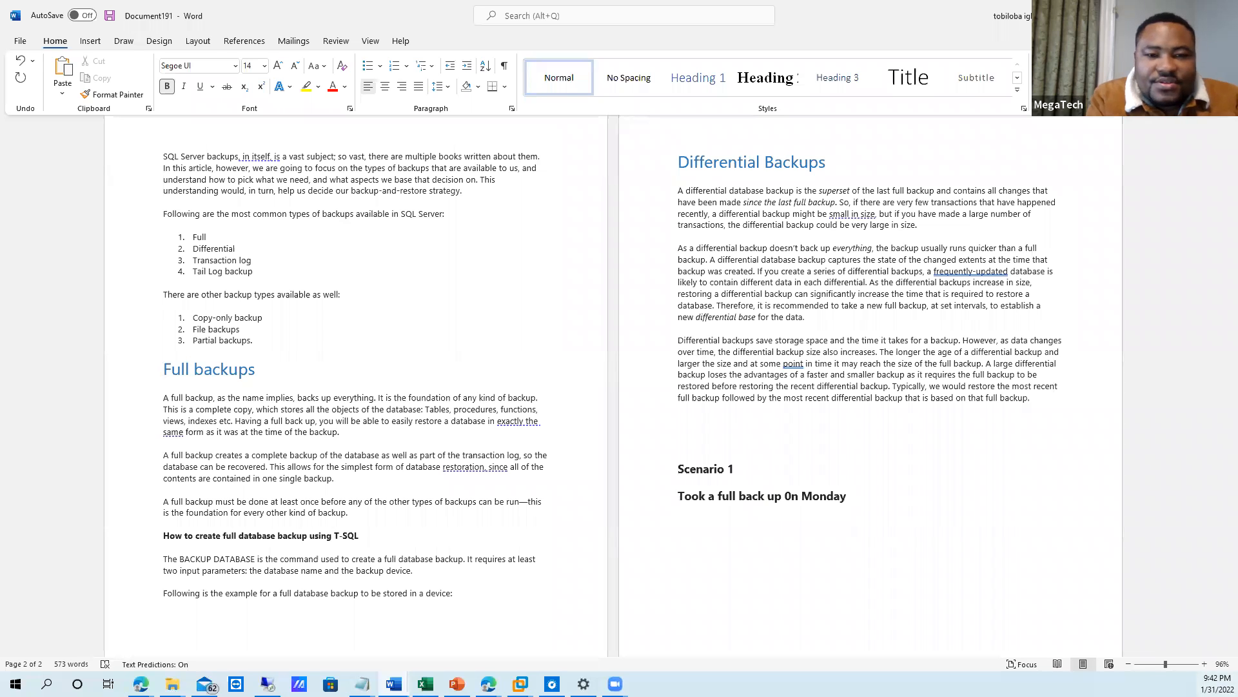
text(12a)
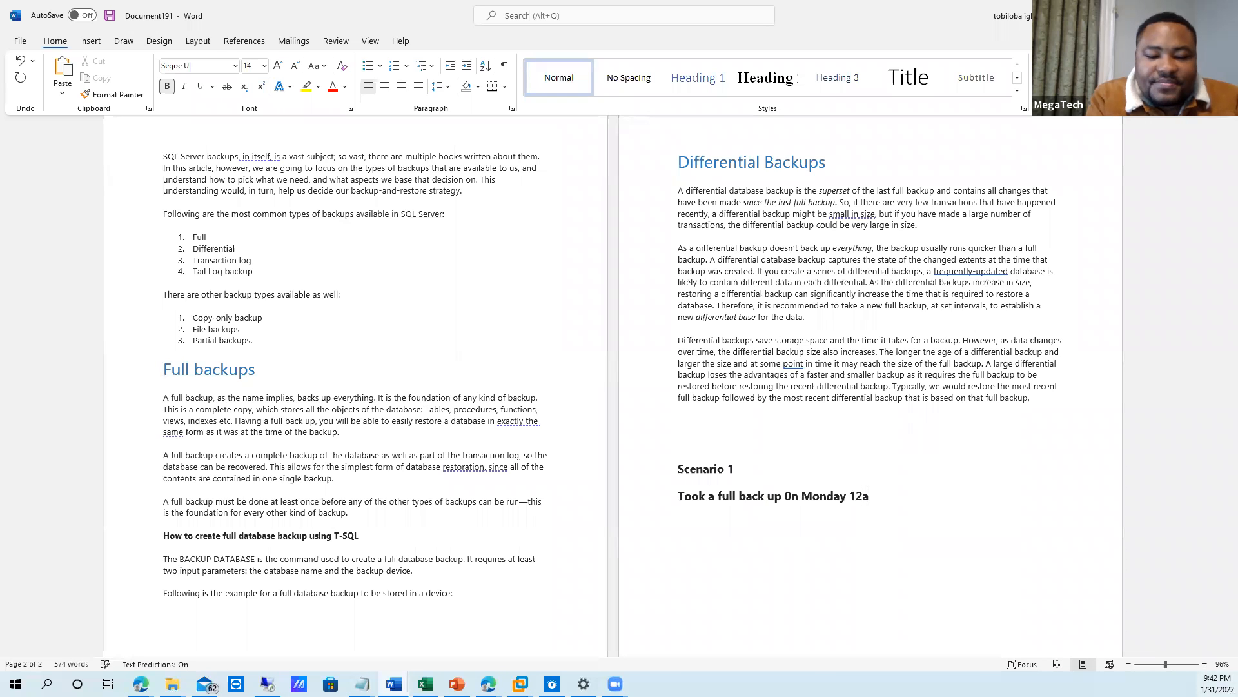
text(m -)
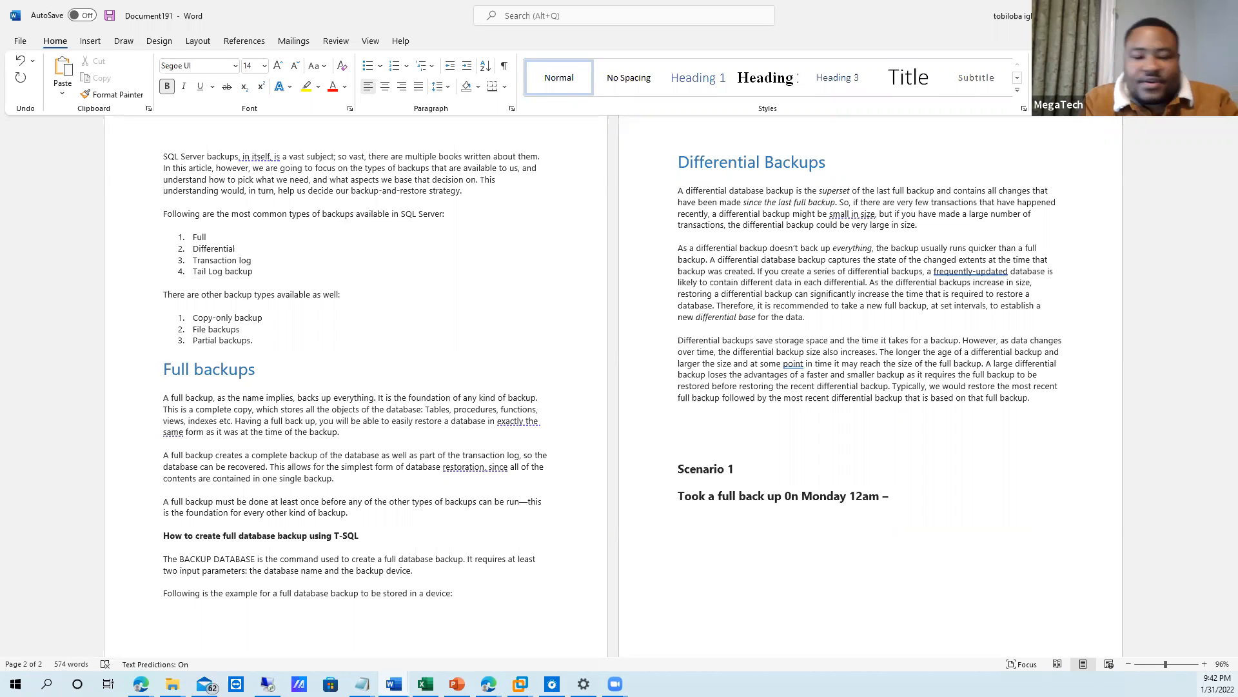
Add the line "Take a differential back up – 10am on Tuesday" below the full backup line of Scenario 1.
text(Take a d)
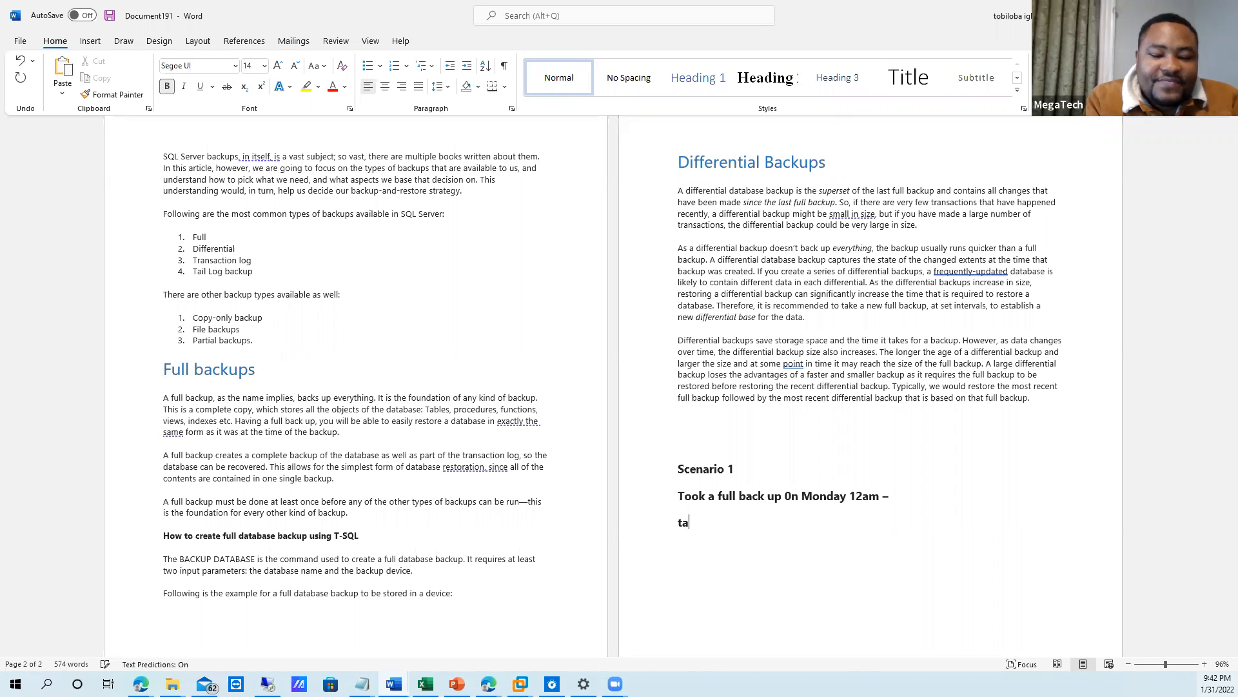
text(iff)
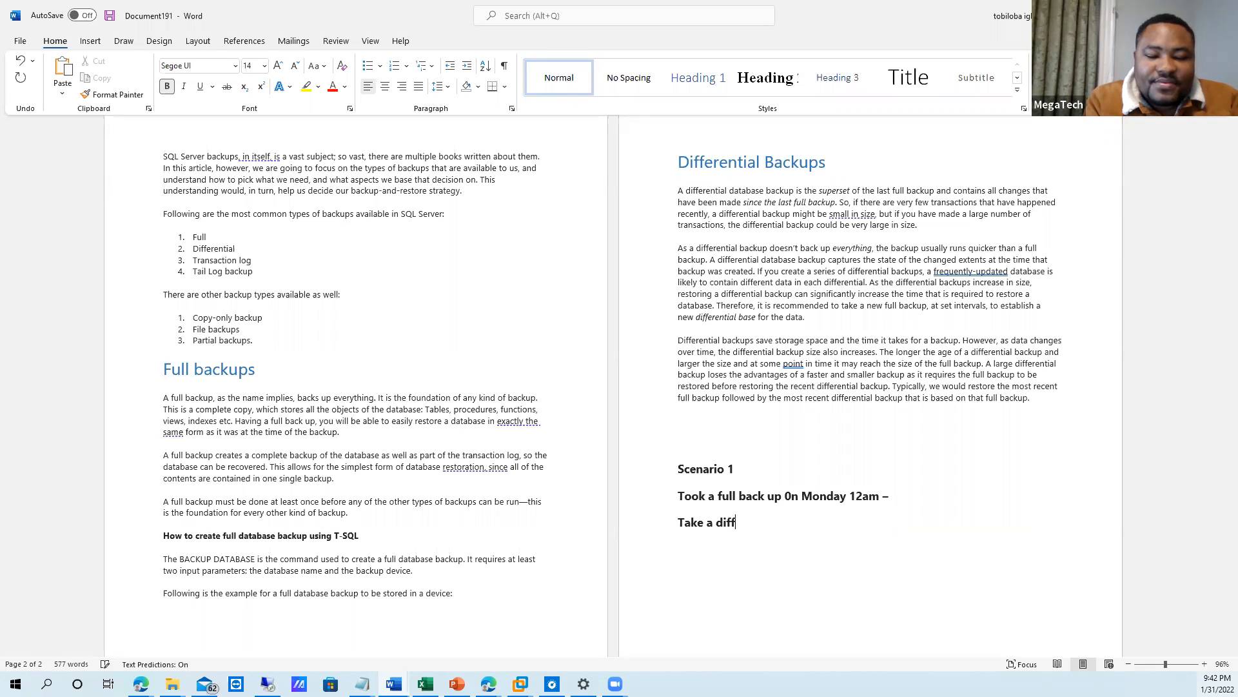
text(ere)
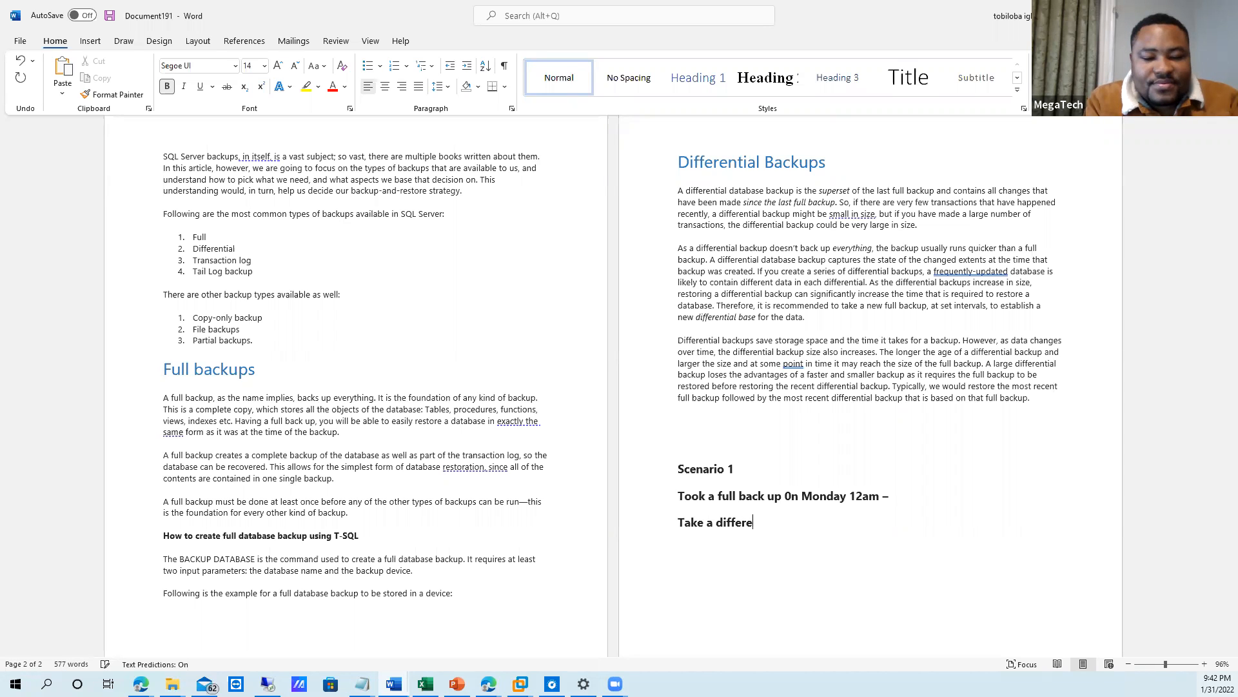
text(ntial back)
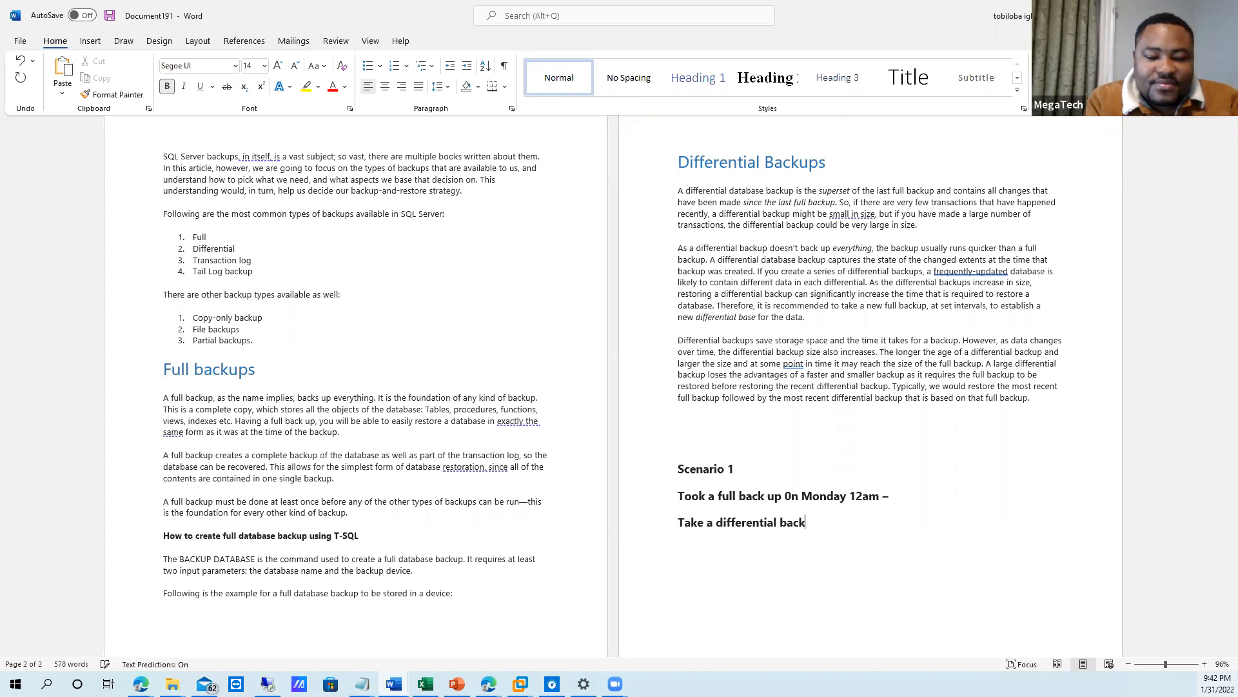
text( up - )
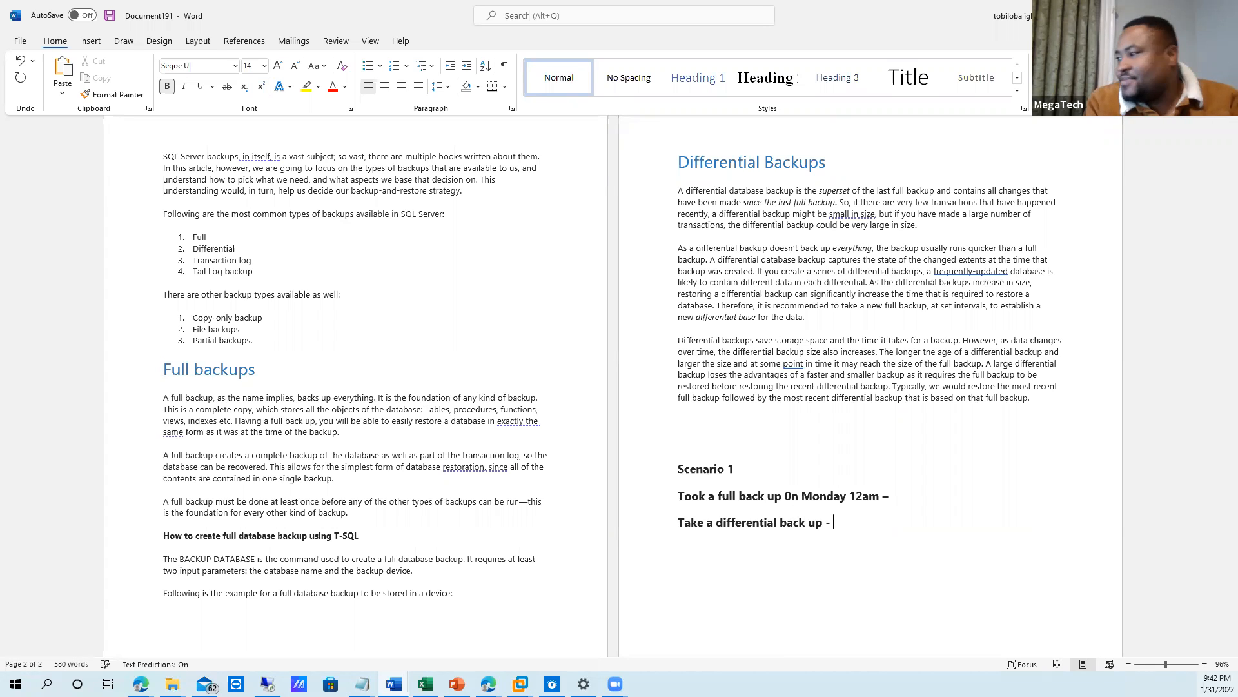
text(10)
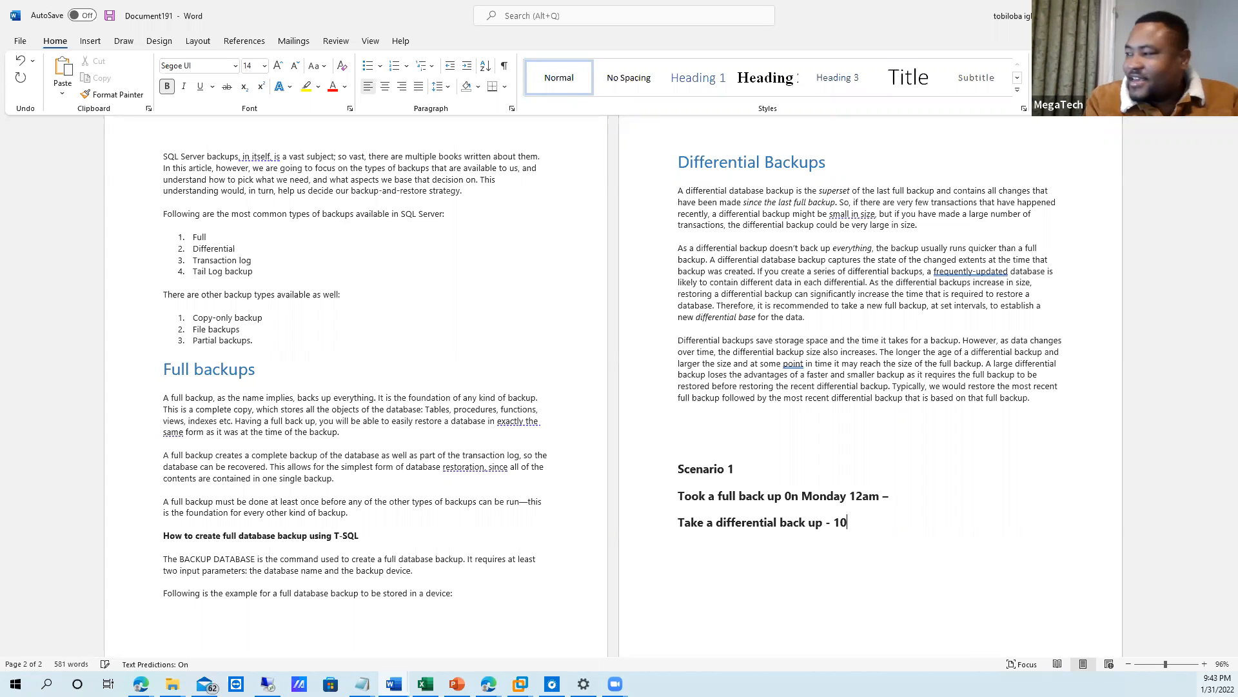
text(am)
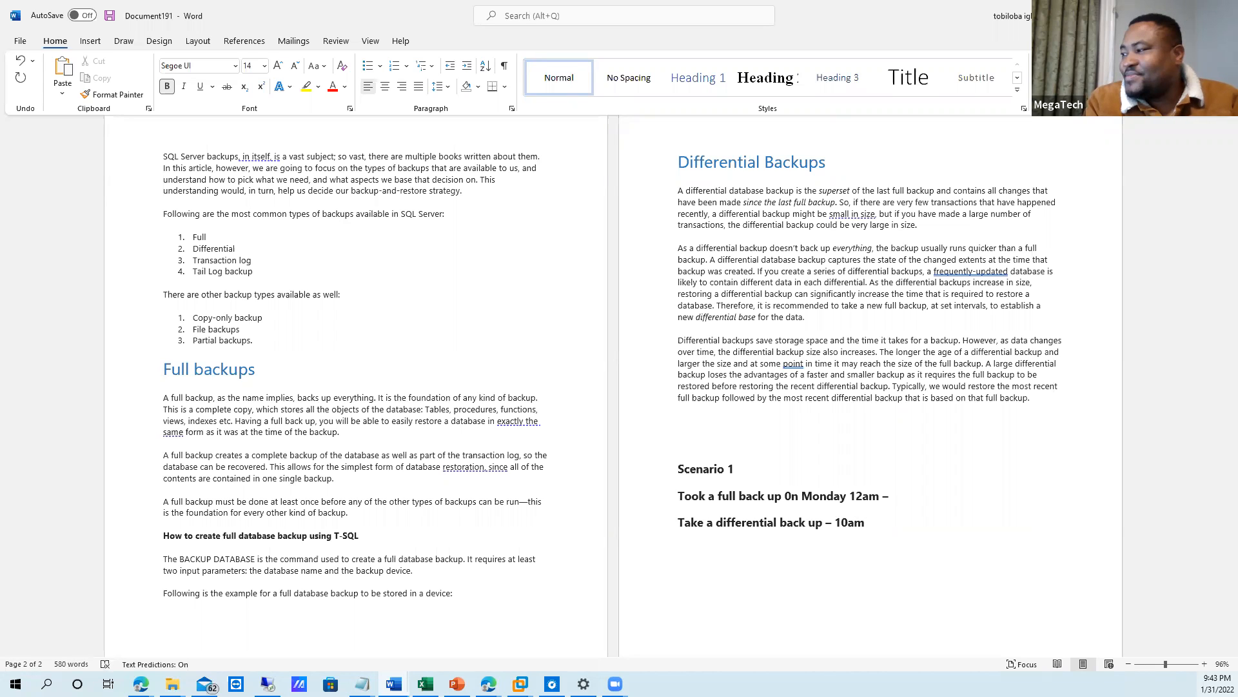
text( on Tue)
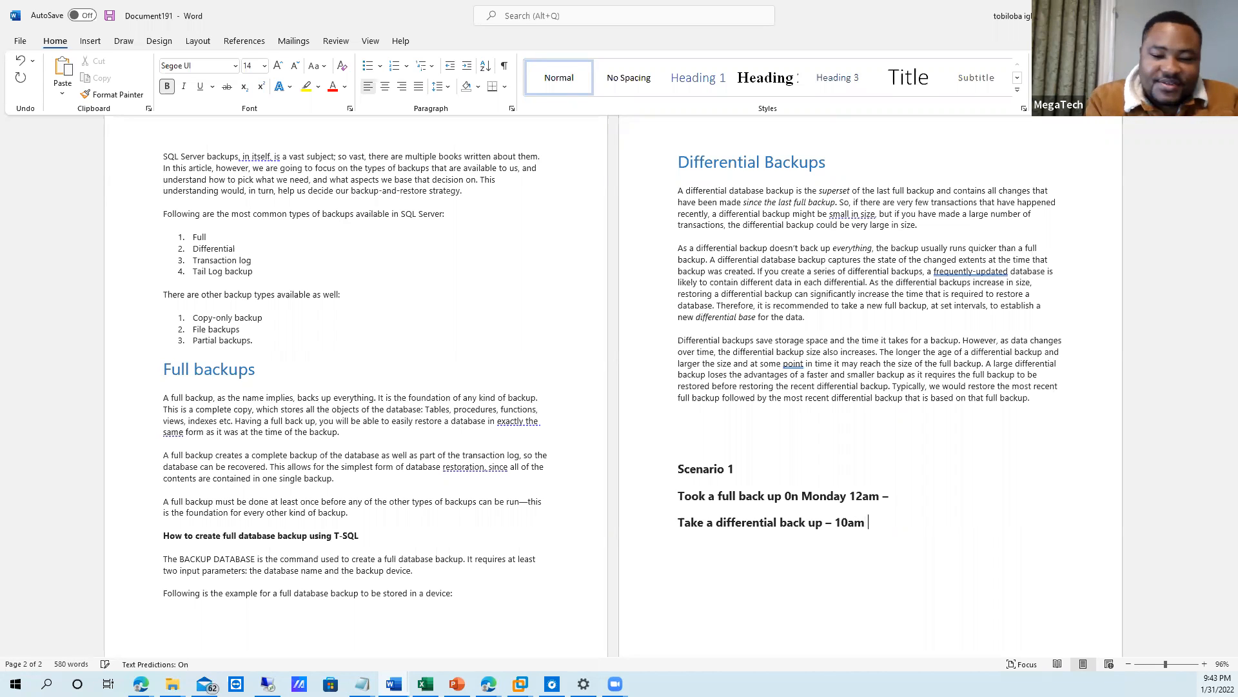
text(sday)
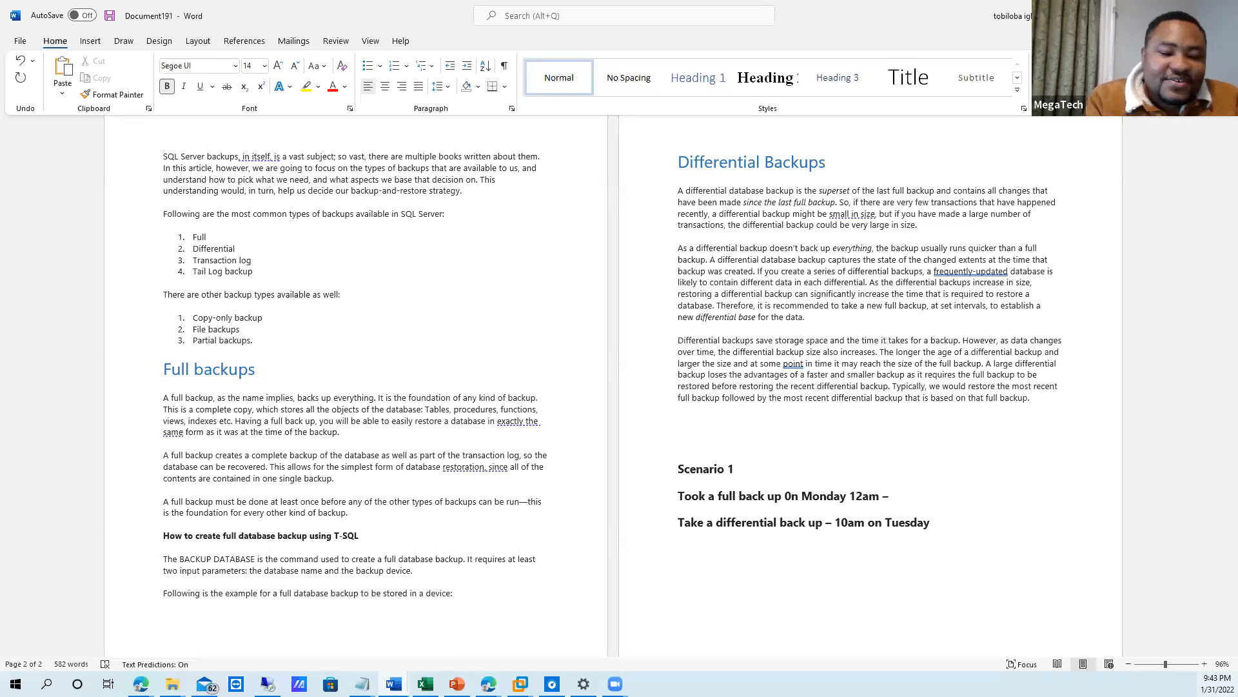
Add the line "Take another differential backup say 12pm on Tuesday" below the 10am differential backup line.
key(Return)
text(Take )
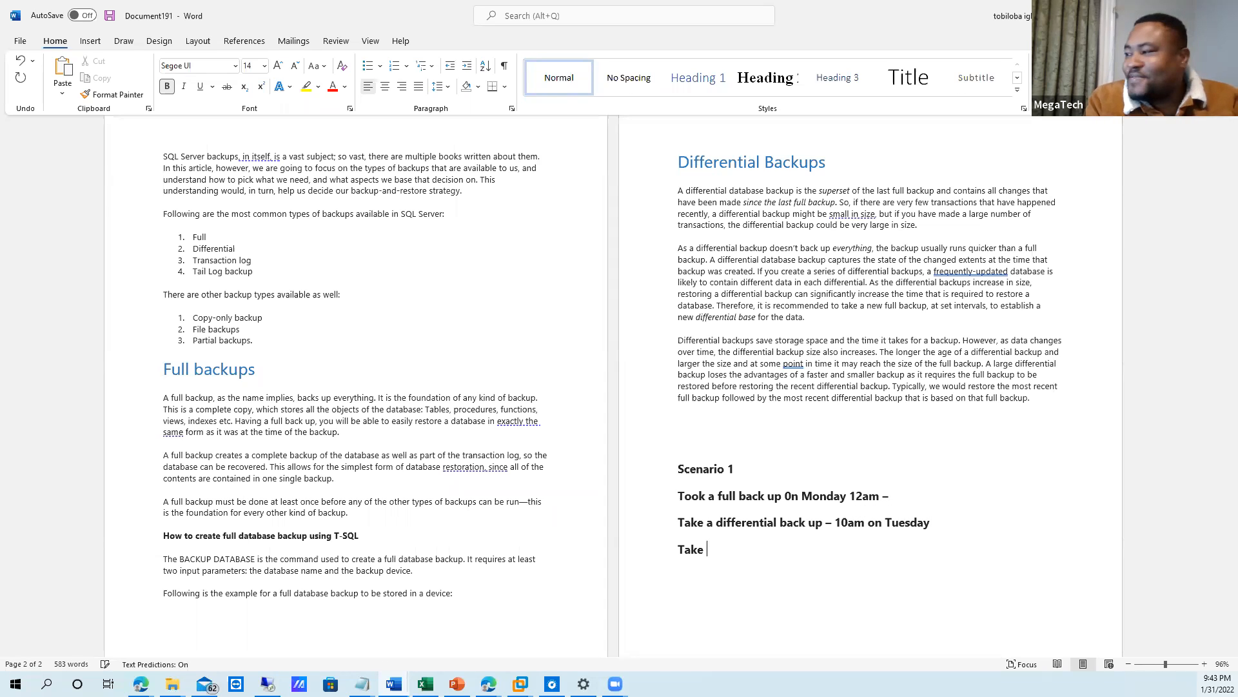
text(a)
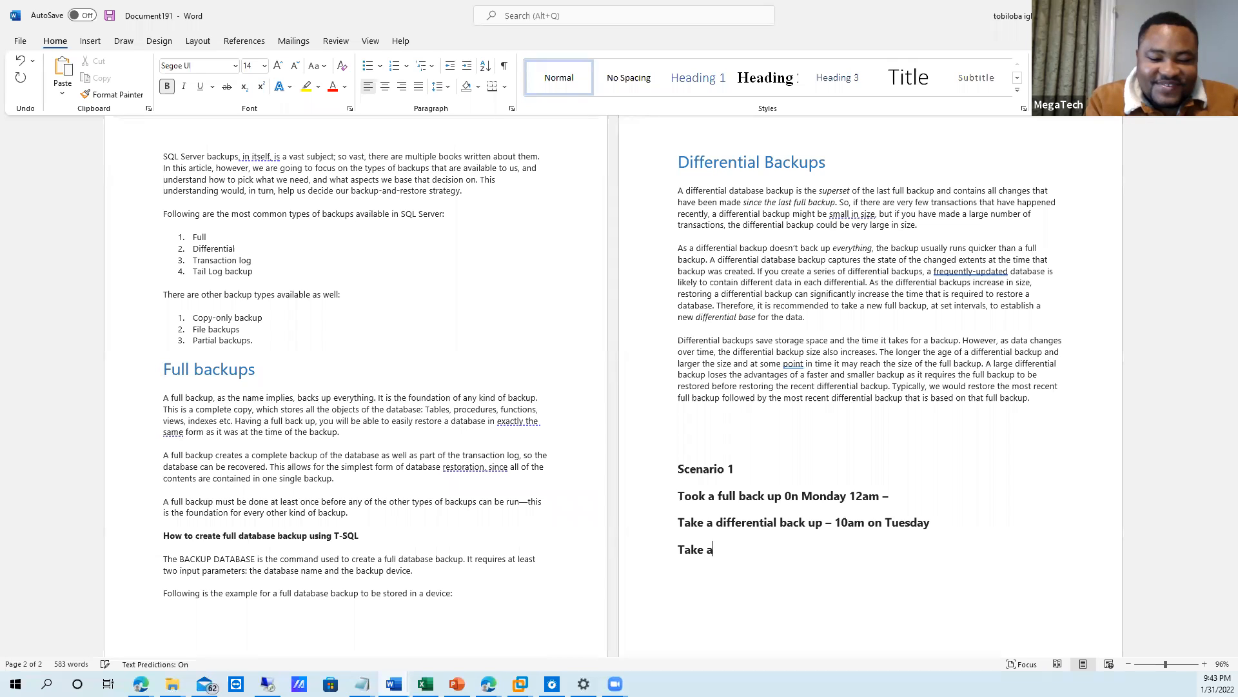
text(nother di)
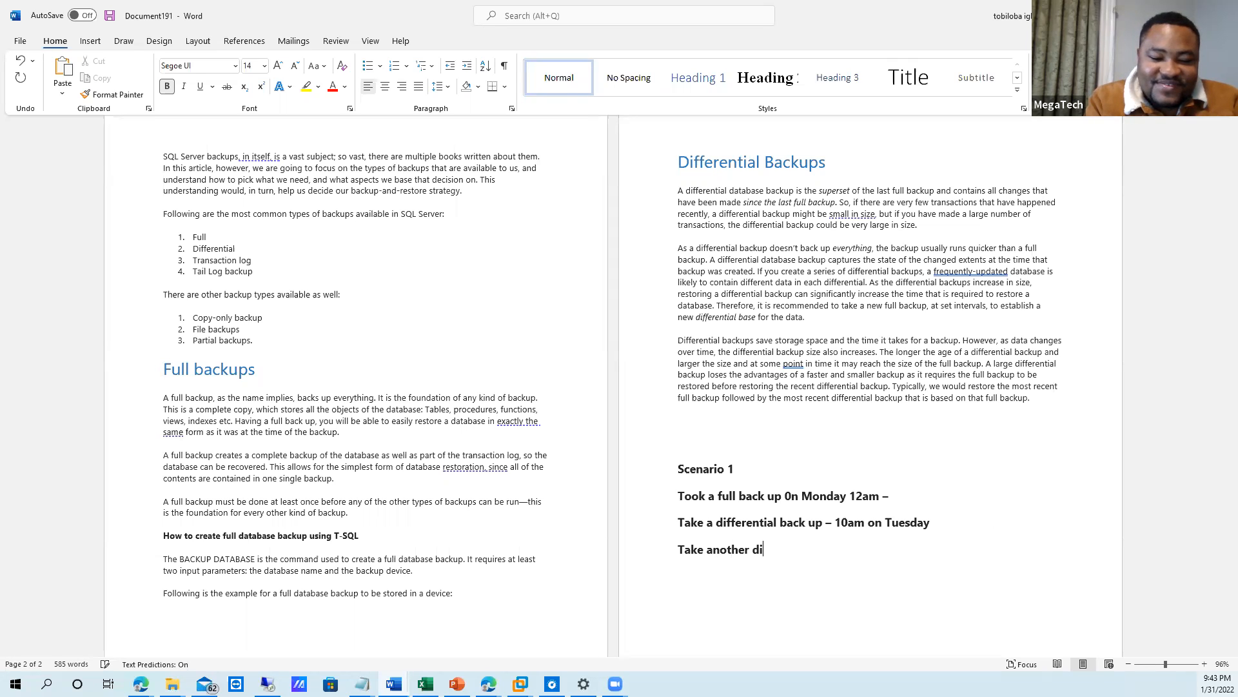
text(fferential b)
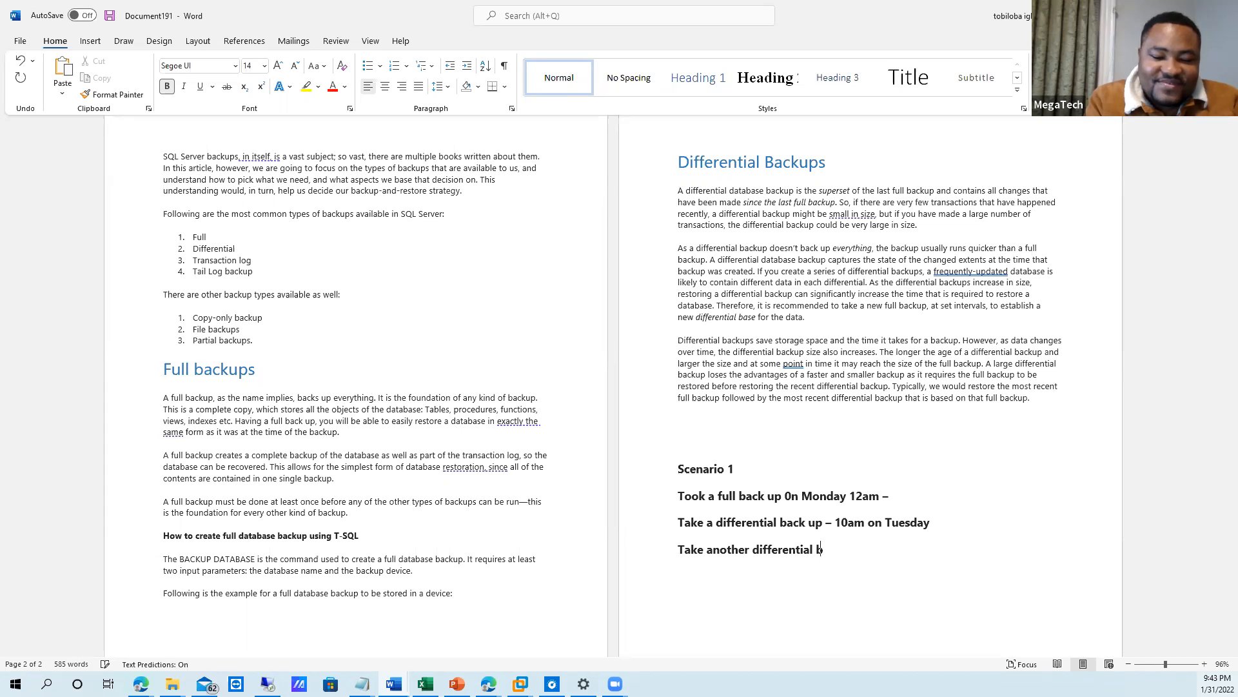
text(ackup say )
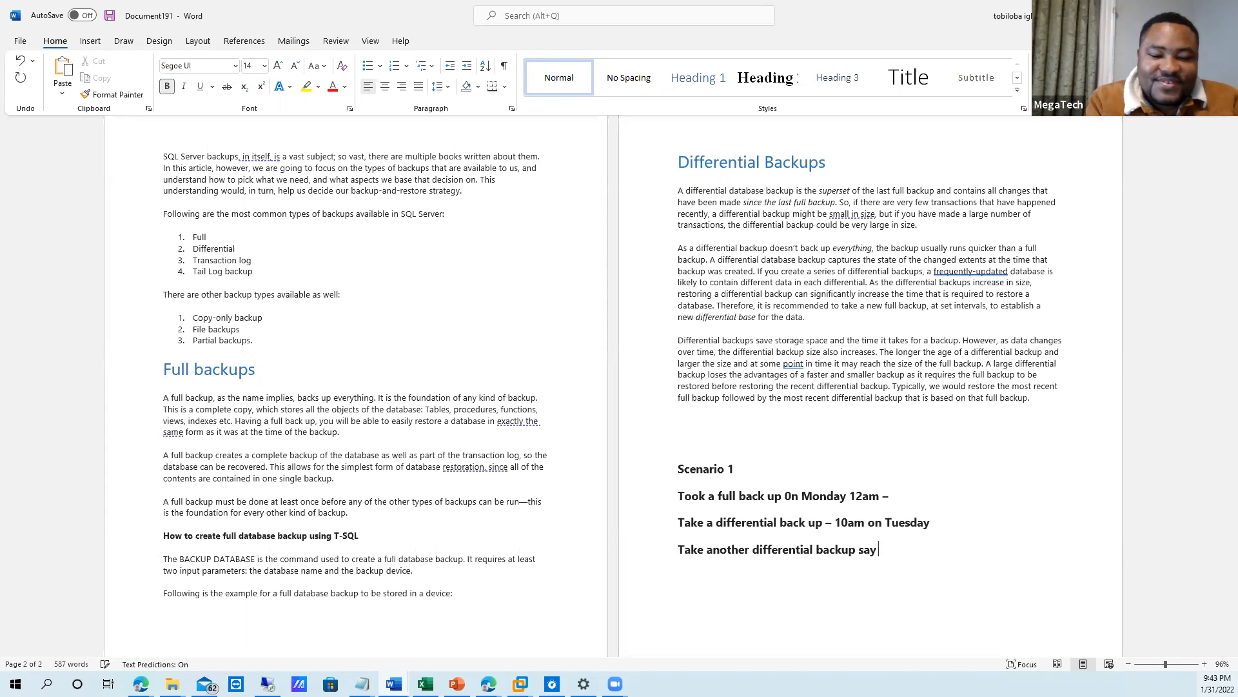
text(12)
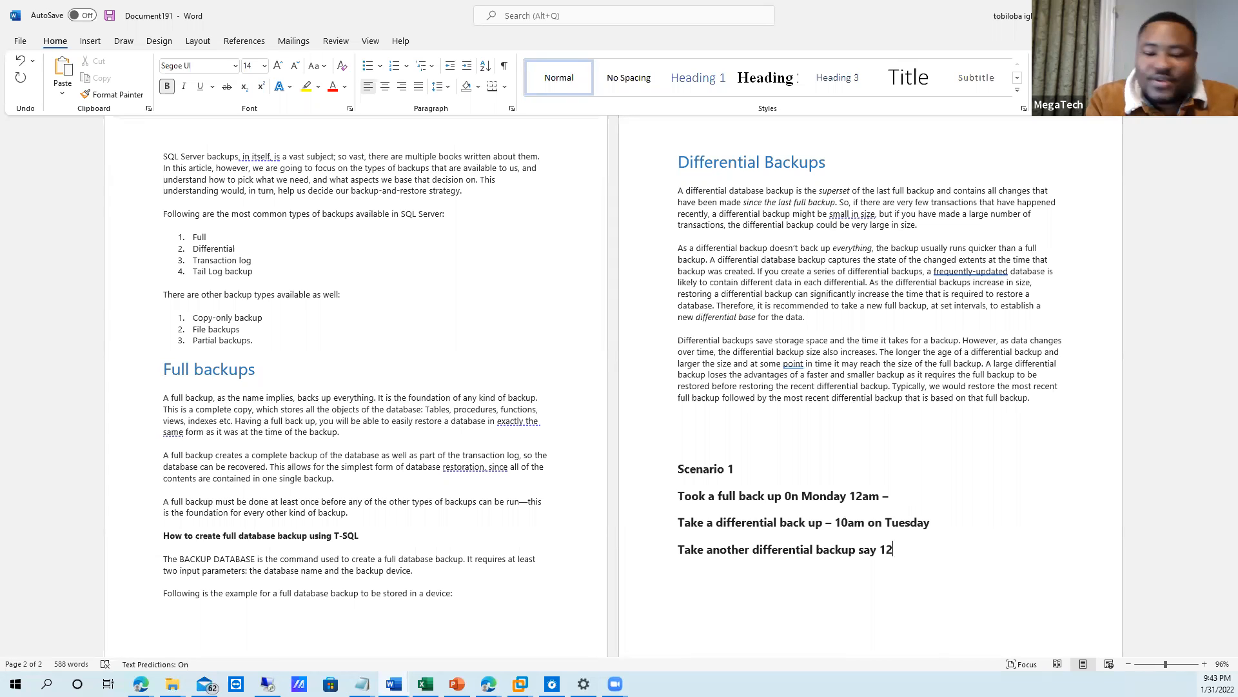
text(pm on tuesday)
Add the line "And a disaster now occurs say at 12: 15pm on Tuesaday" at the end of Scenario 1.
key(Return)
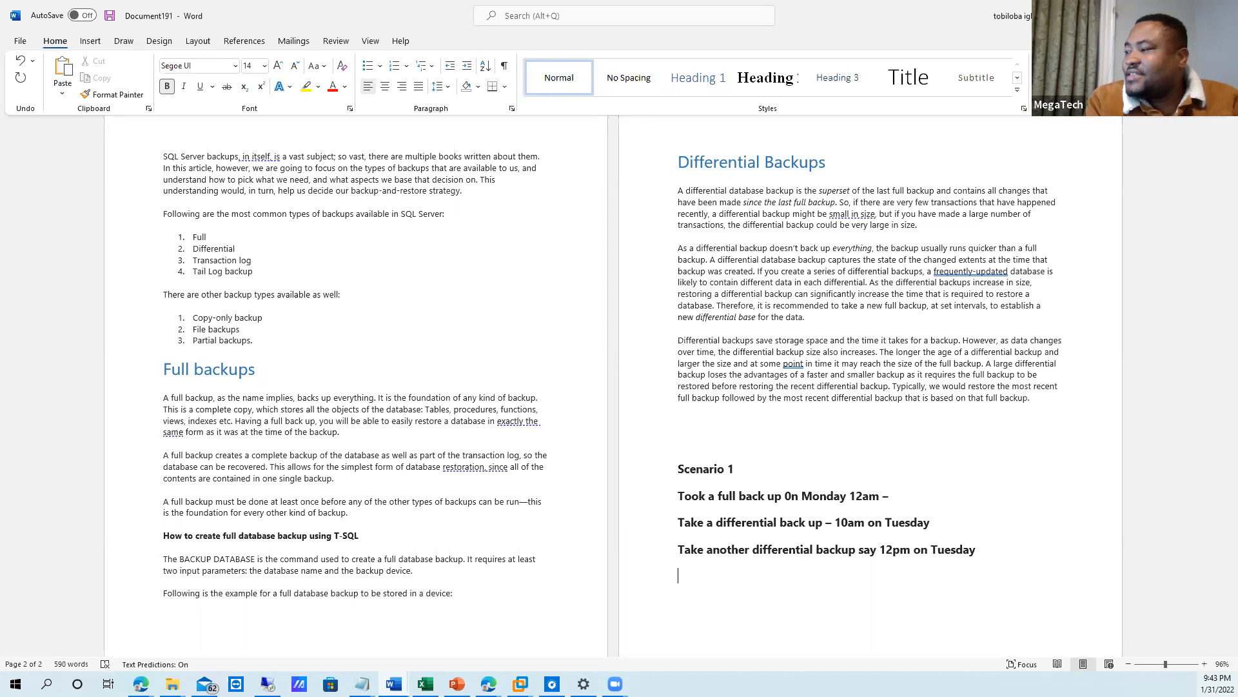
text(And a d)
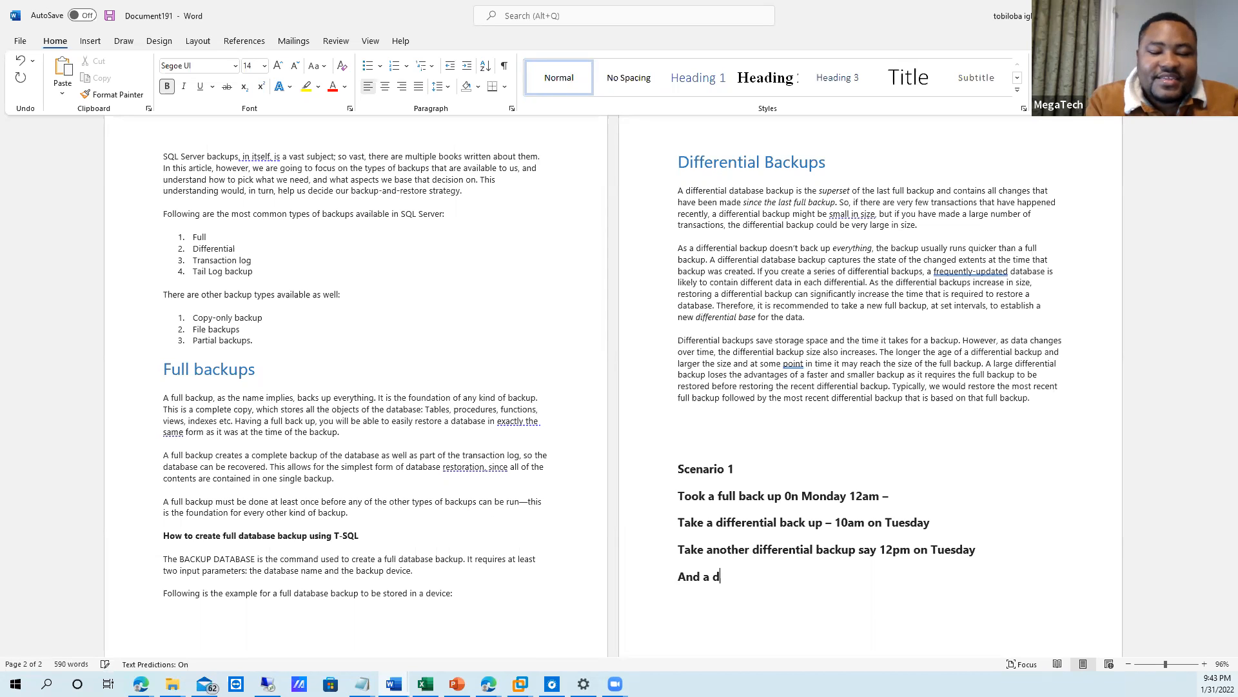
text(isaster n)
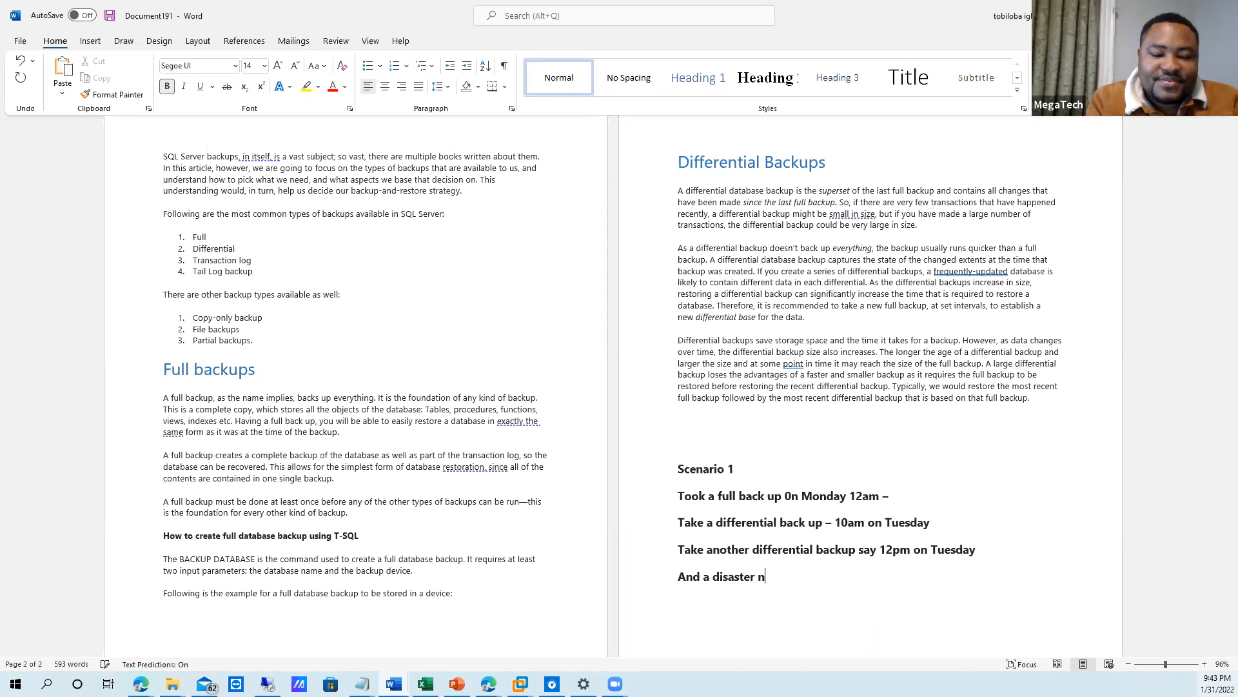
text(ow occurs )
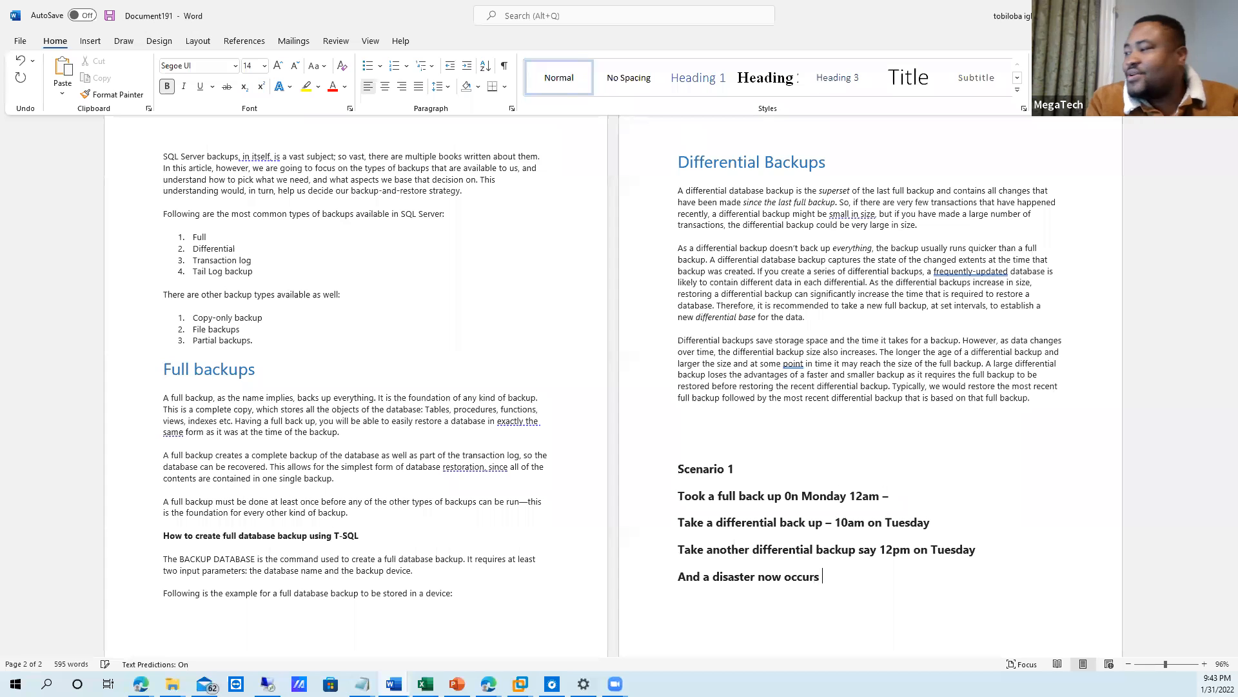
text(sa)
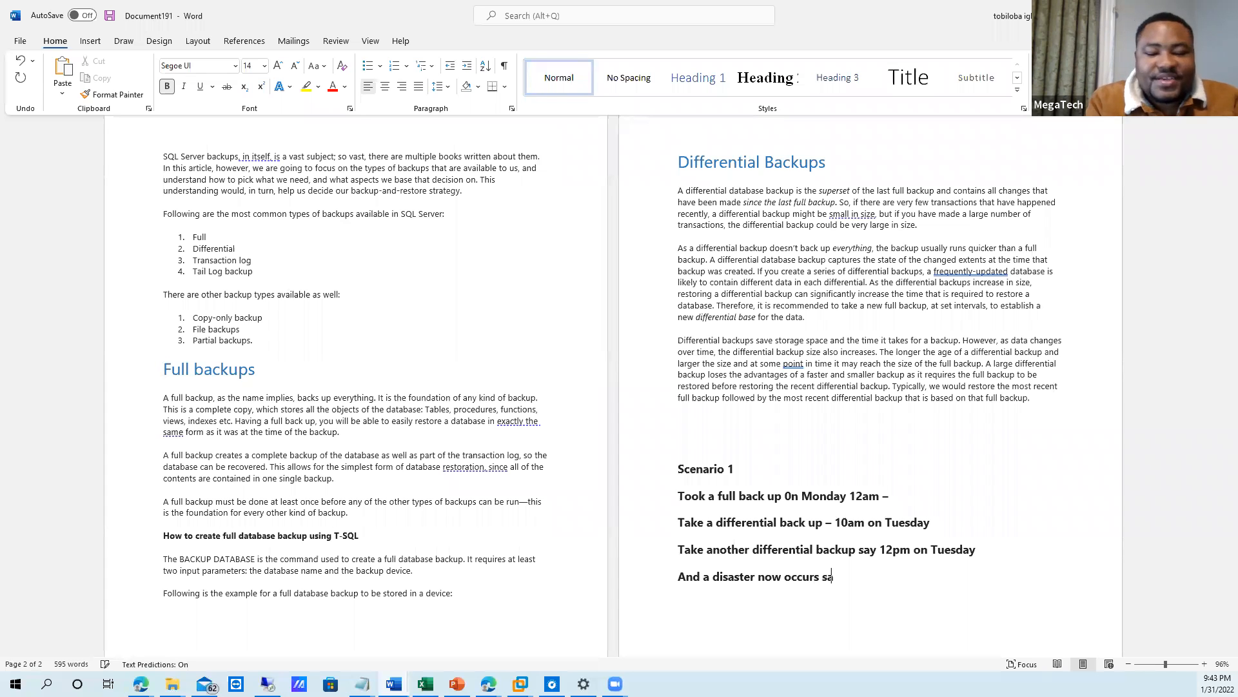
text(y at 12)
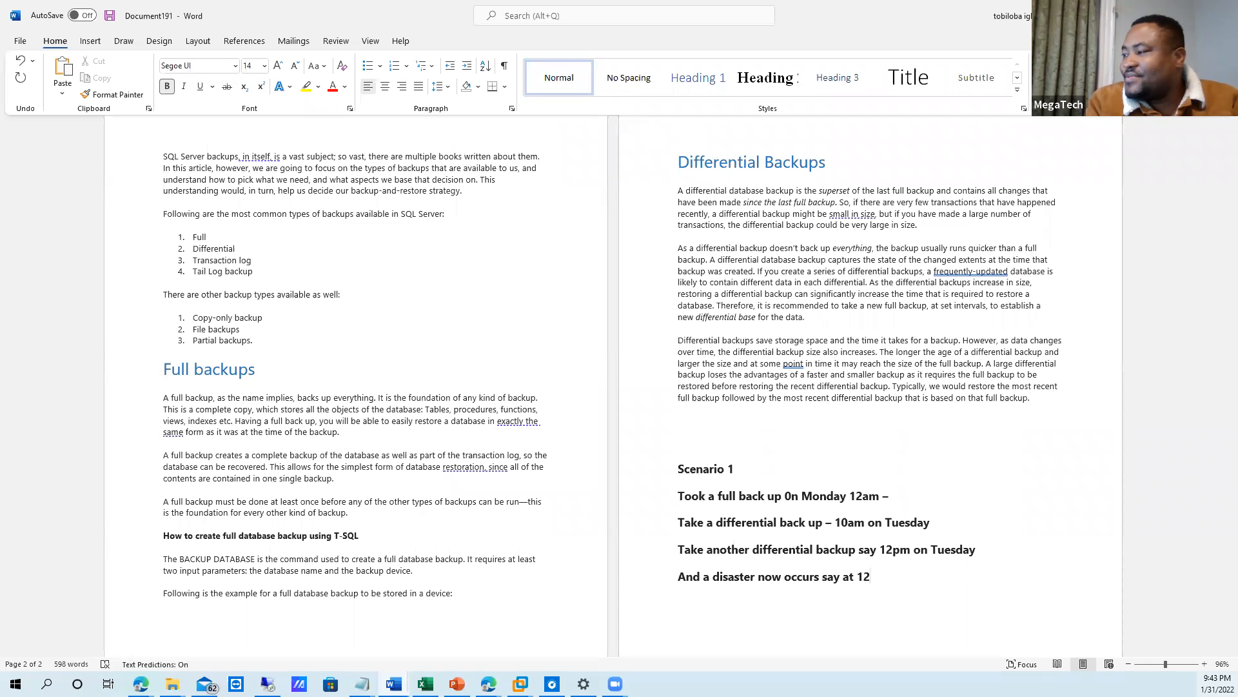
text(:)
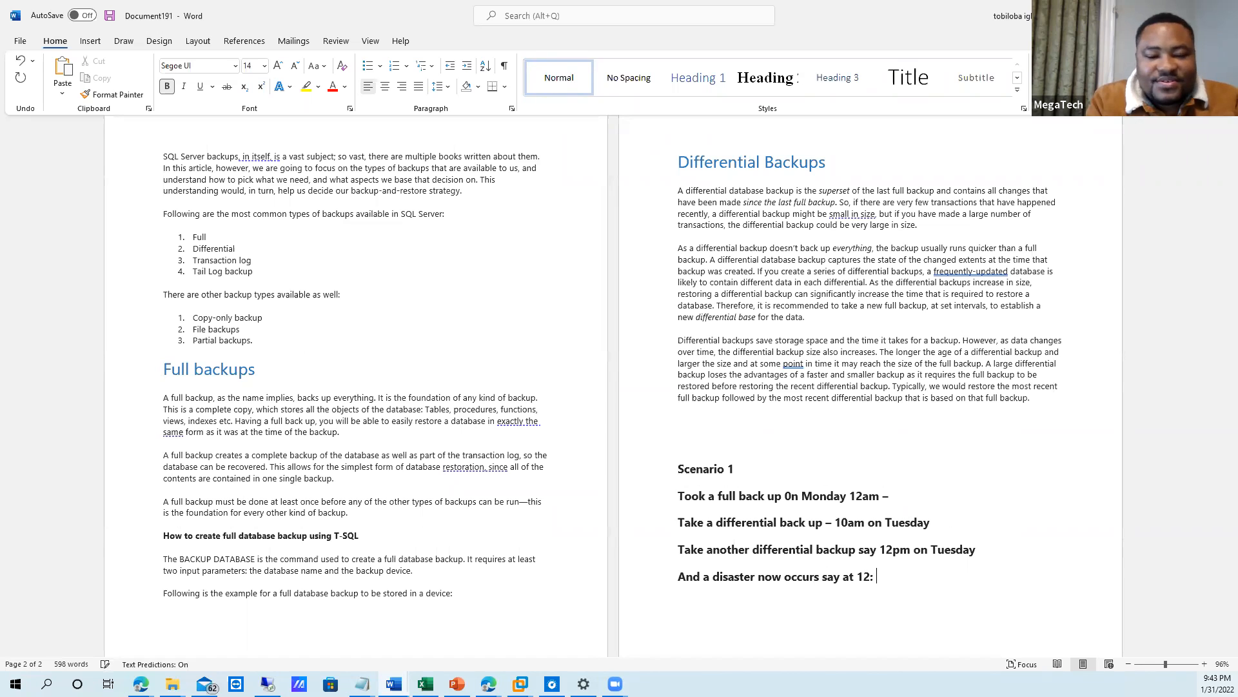
text(15)
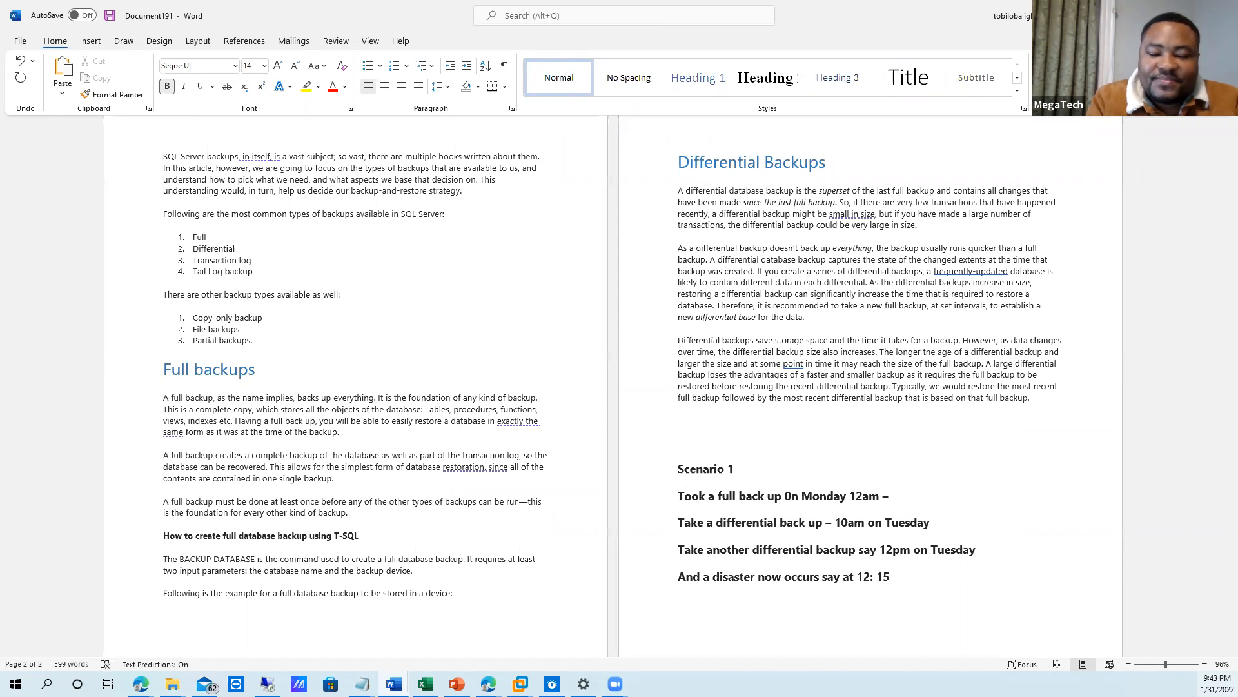
text(pm on Tuesa)
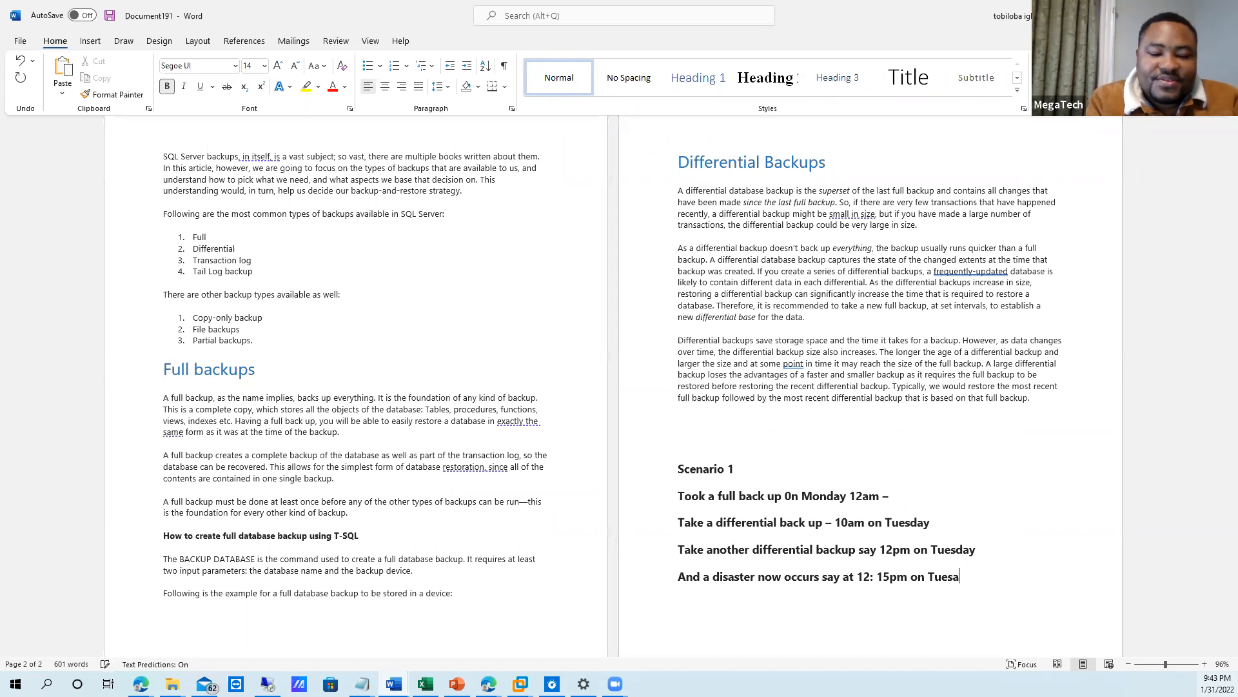
key(BackSpace)
text(day)
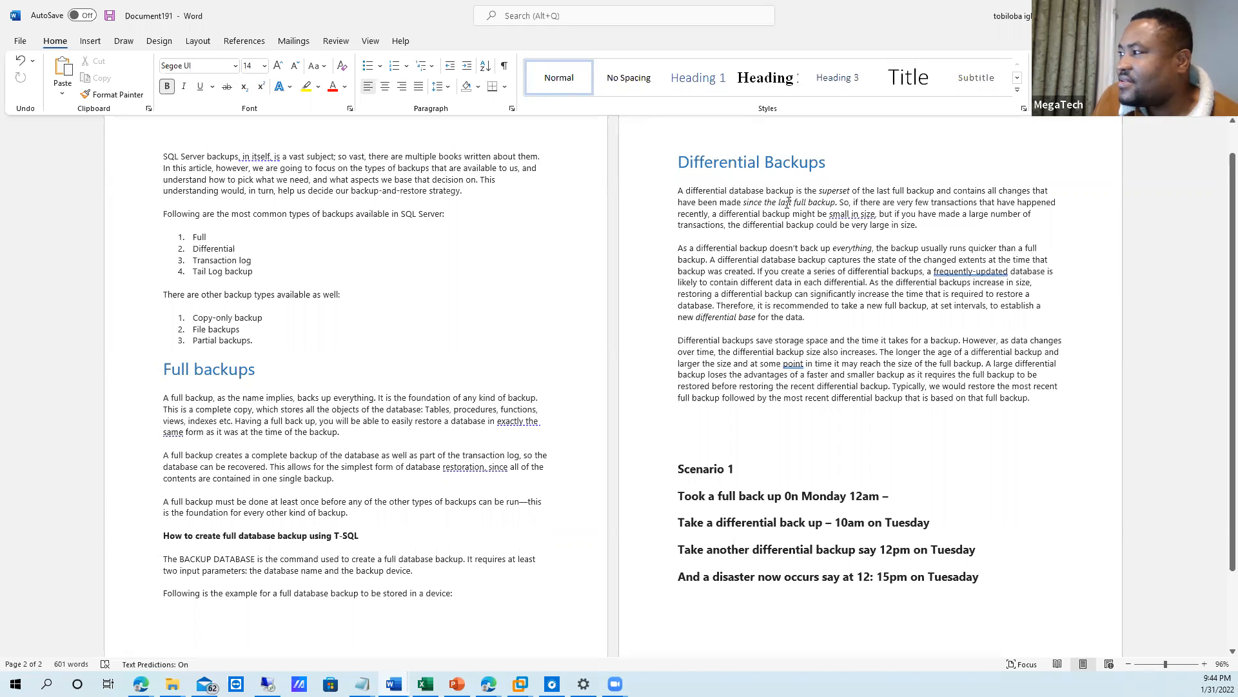
Append "500 mb for 7 days – 3500mb" to the Monday 12am full backup line of Scenario 1.
drag(779, 202, 827, 205)
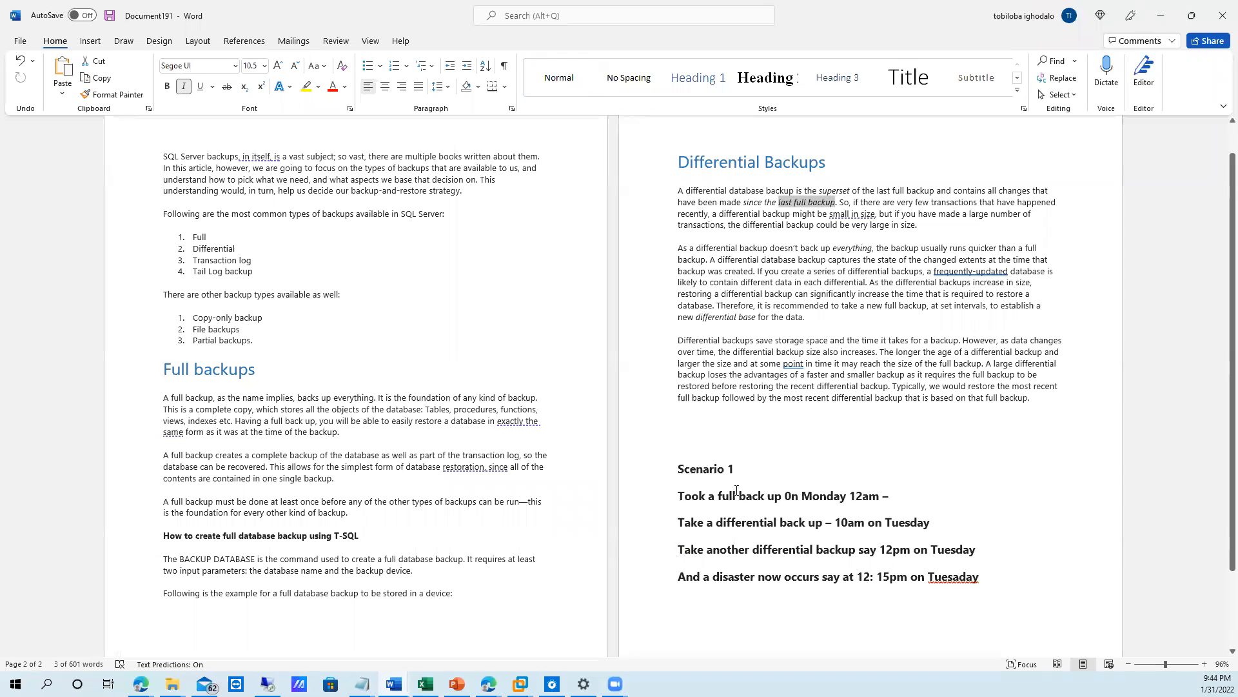
click(849, 503)
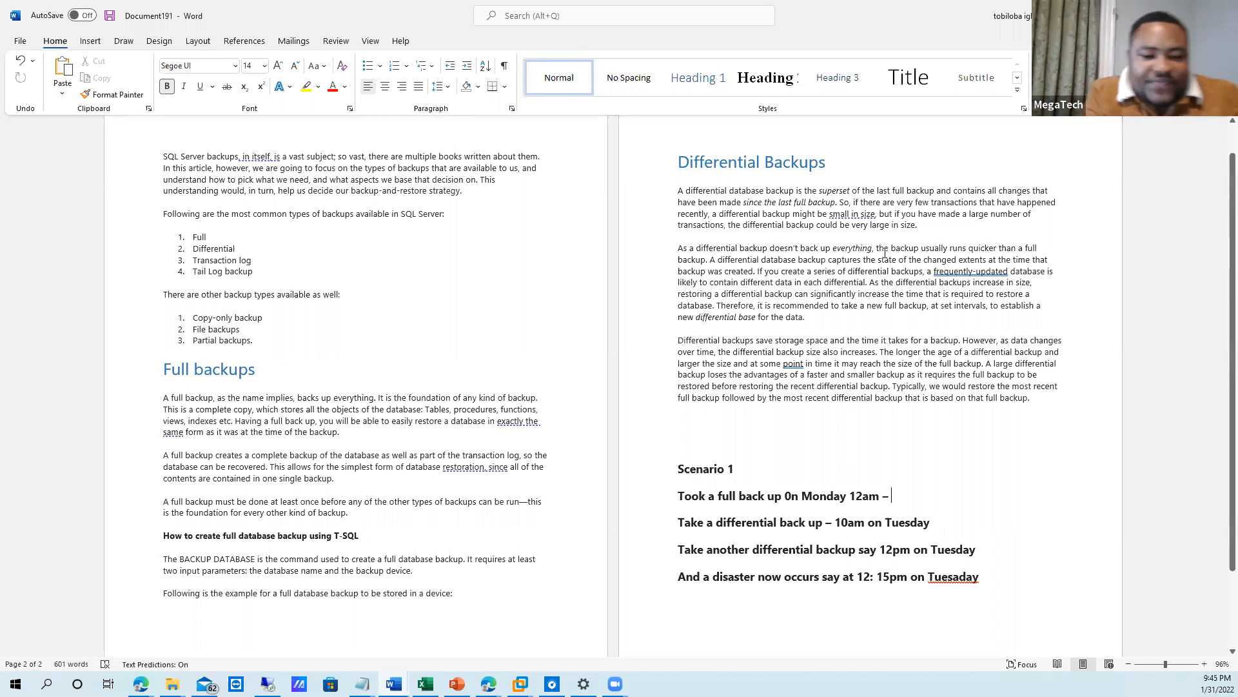
text(500 m)
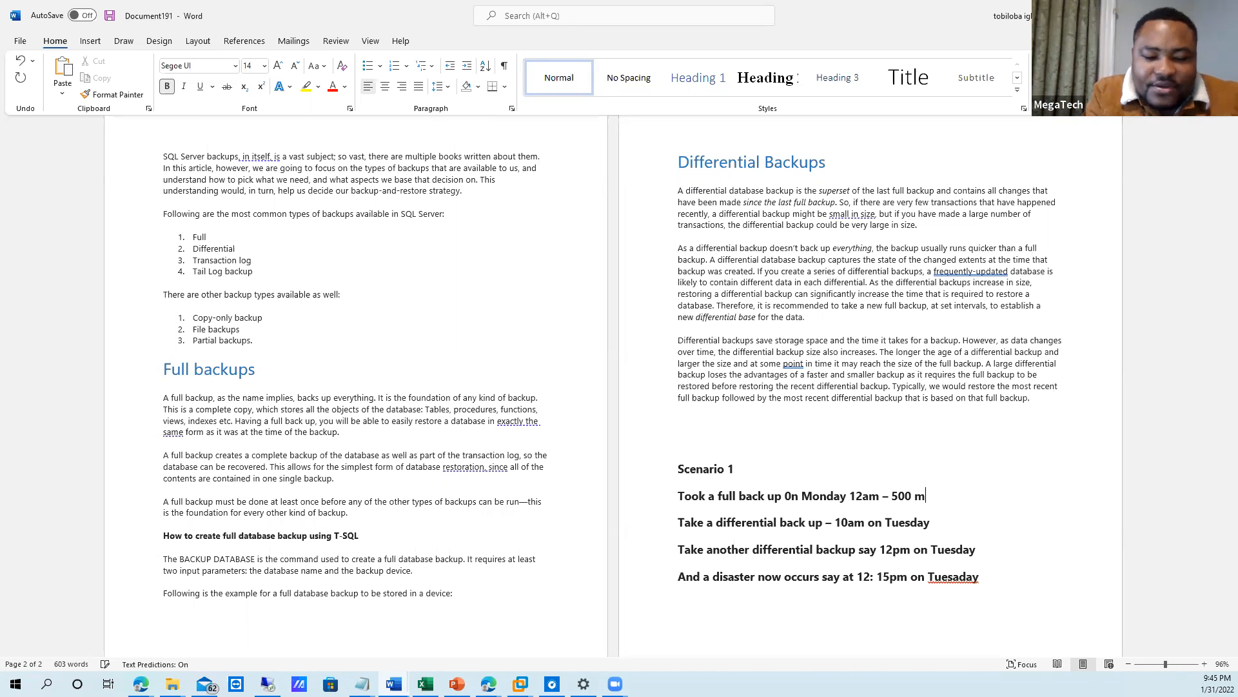
text(b)
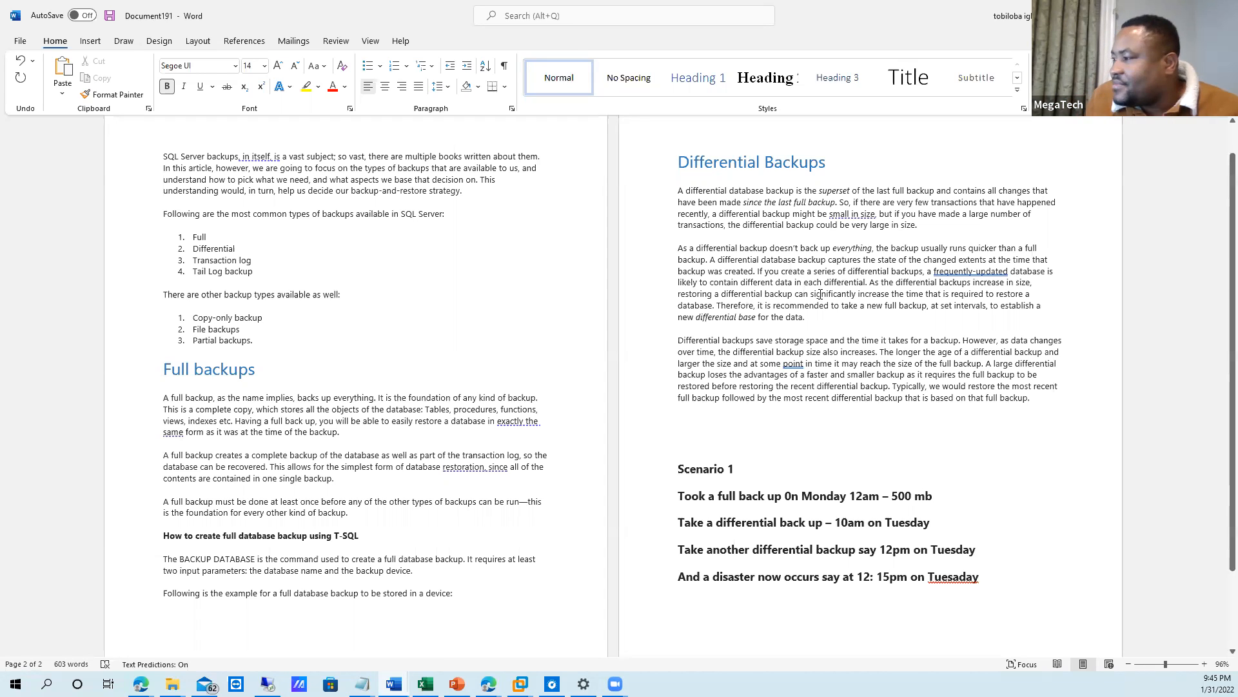
click(956, 497)
text(f)
text(or )
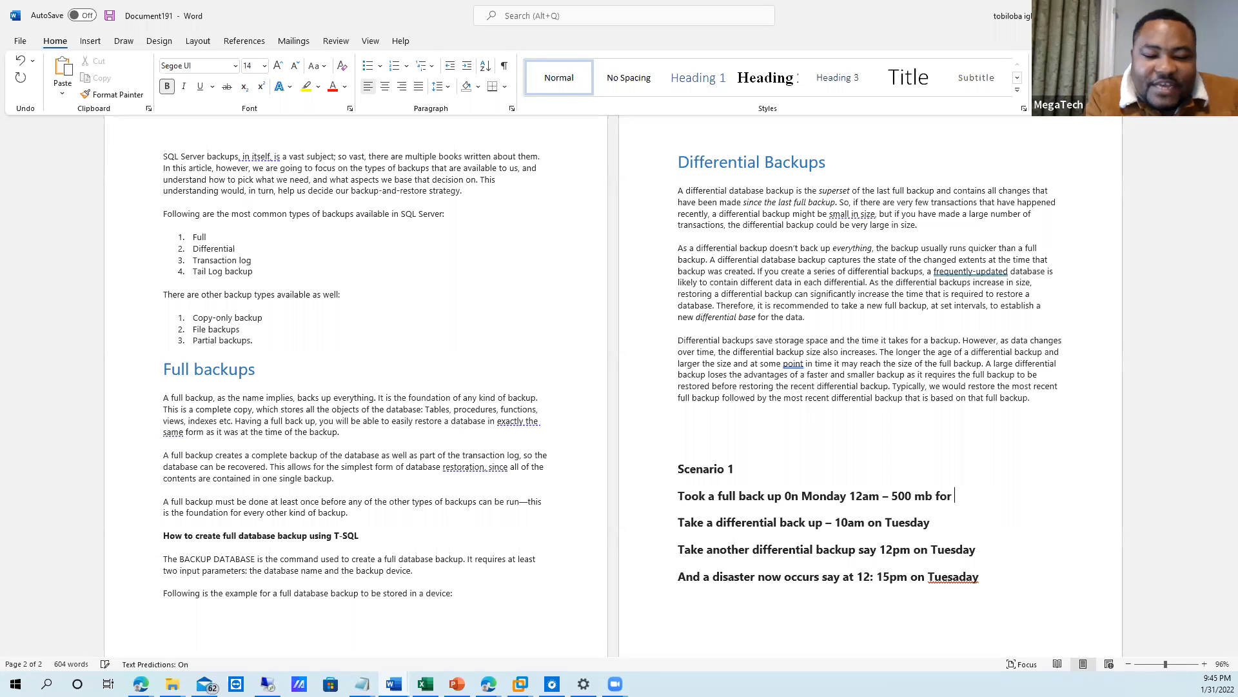
text(7 d)
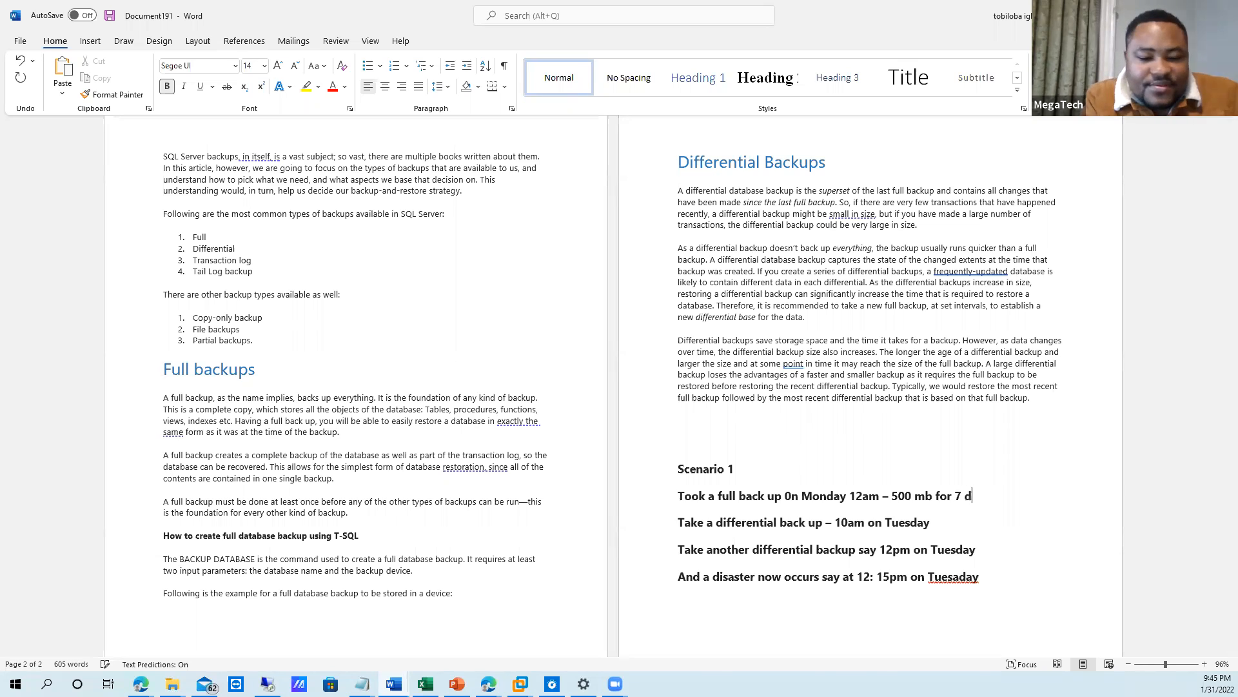
text(ays - )
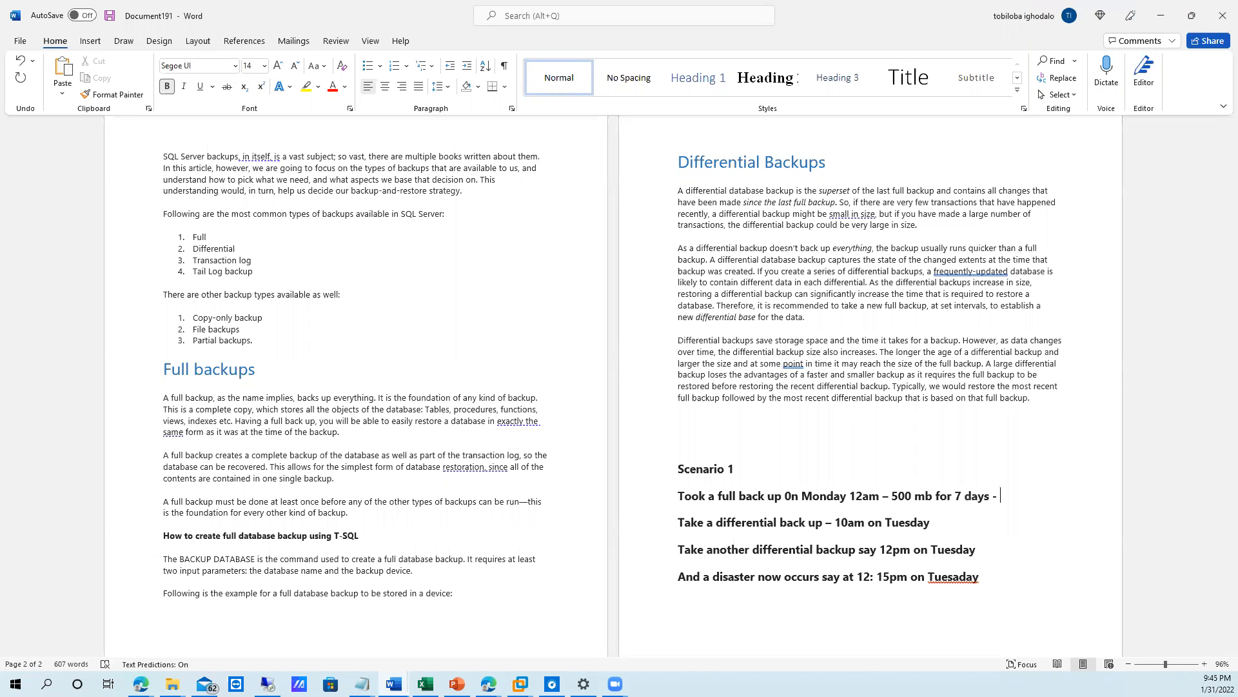
text(3500mb)
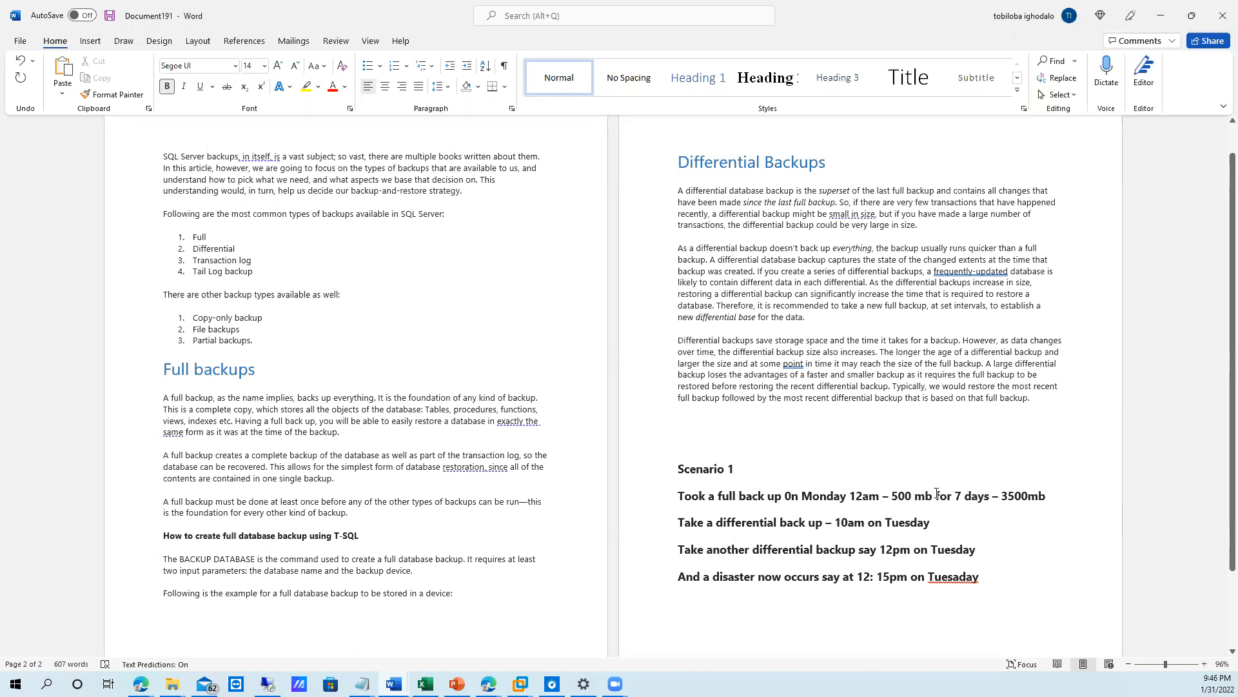
Append "– 50mb" to the end of the 10am Tuesday differential backup line.
drag(932, 497, 891, 497)
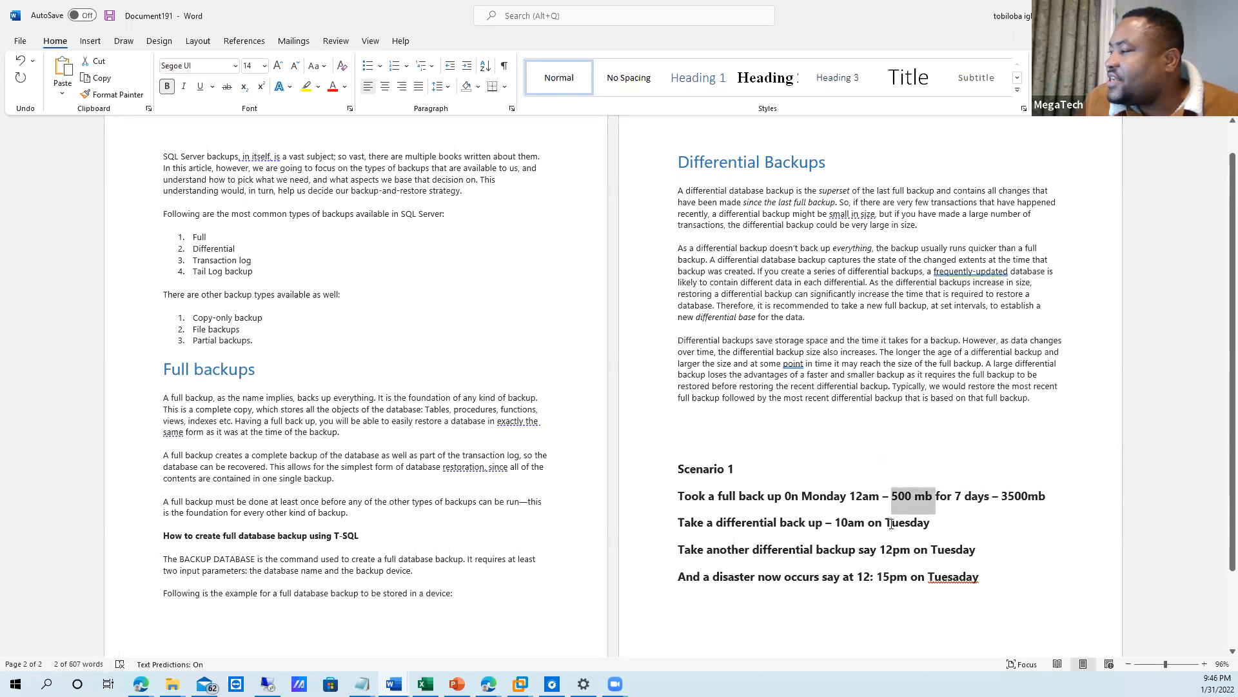
click(943, 525)
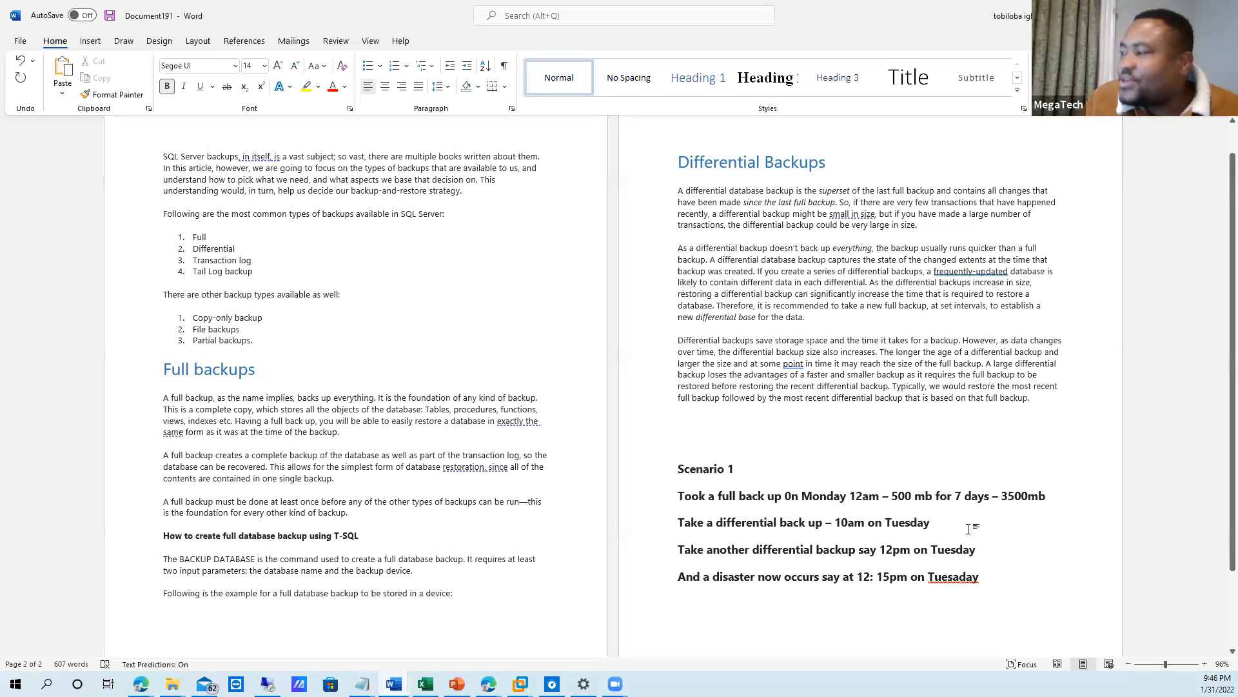
text(-)
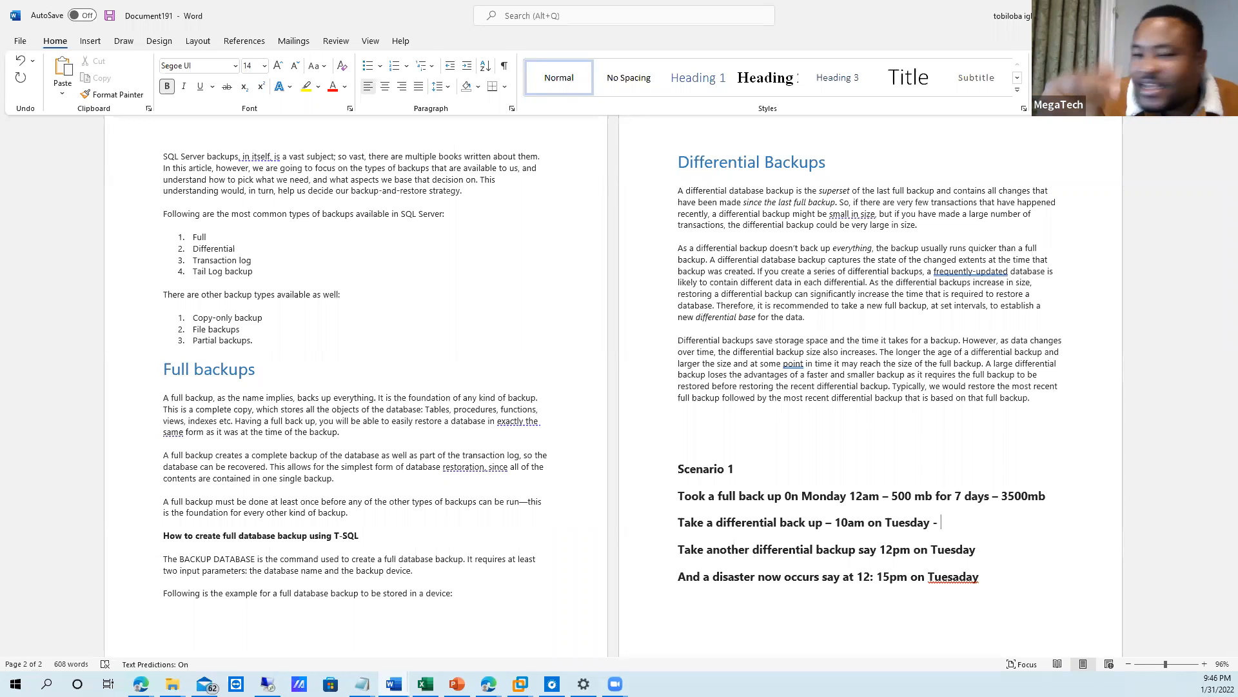
text(50mb)
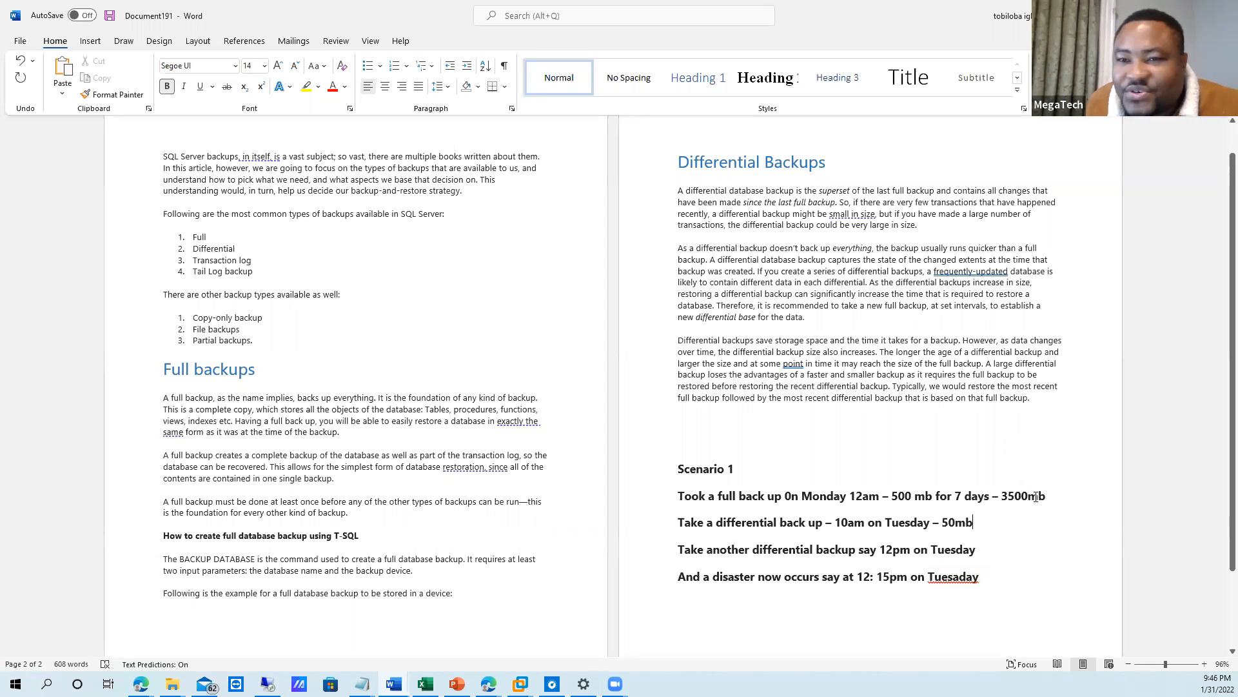
Remove the size notes from the 10am differential line and the full backup line, keeping each line's trailing dash.
click(999, 525)
key(BackSpace)
key(BackSpace)
key(BackSpace)
key(BackSpace)
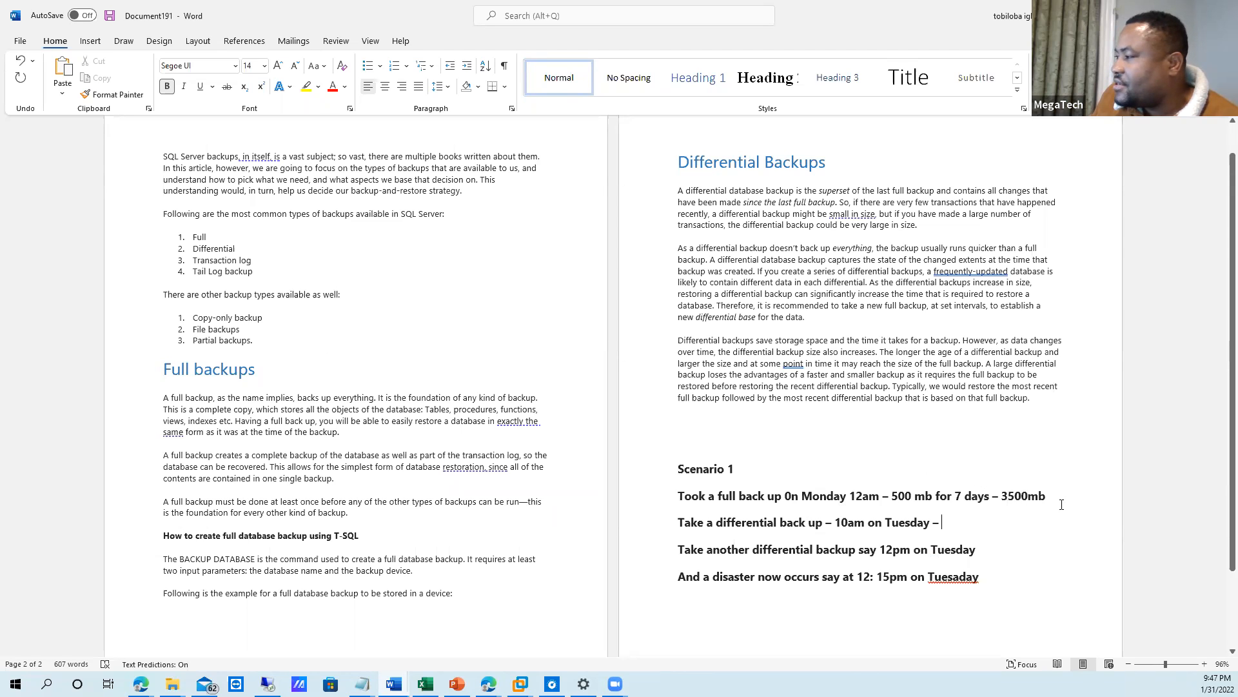
drag(1017, 495, 909, 498)
key(BackSpace)
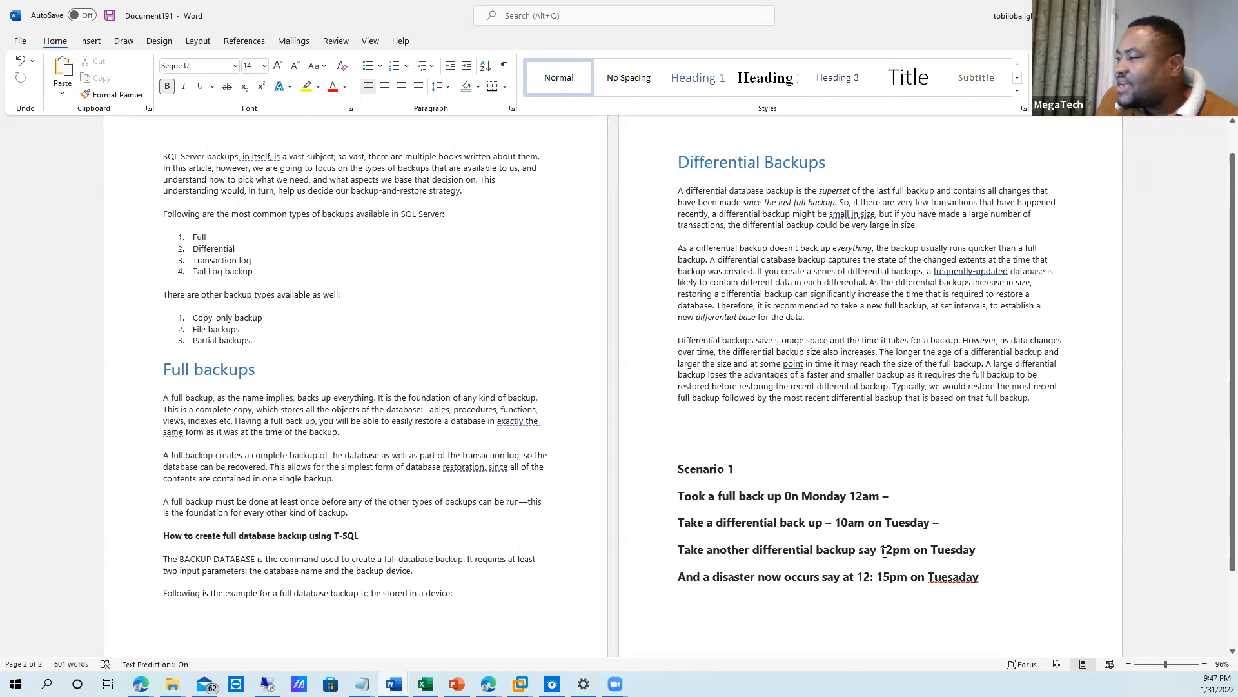
Review the times of the full backup, both differential backups and the disaster in Scenario 1.
click(881, 577)
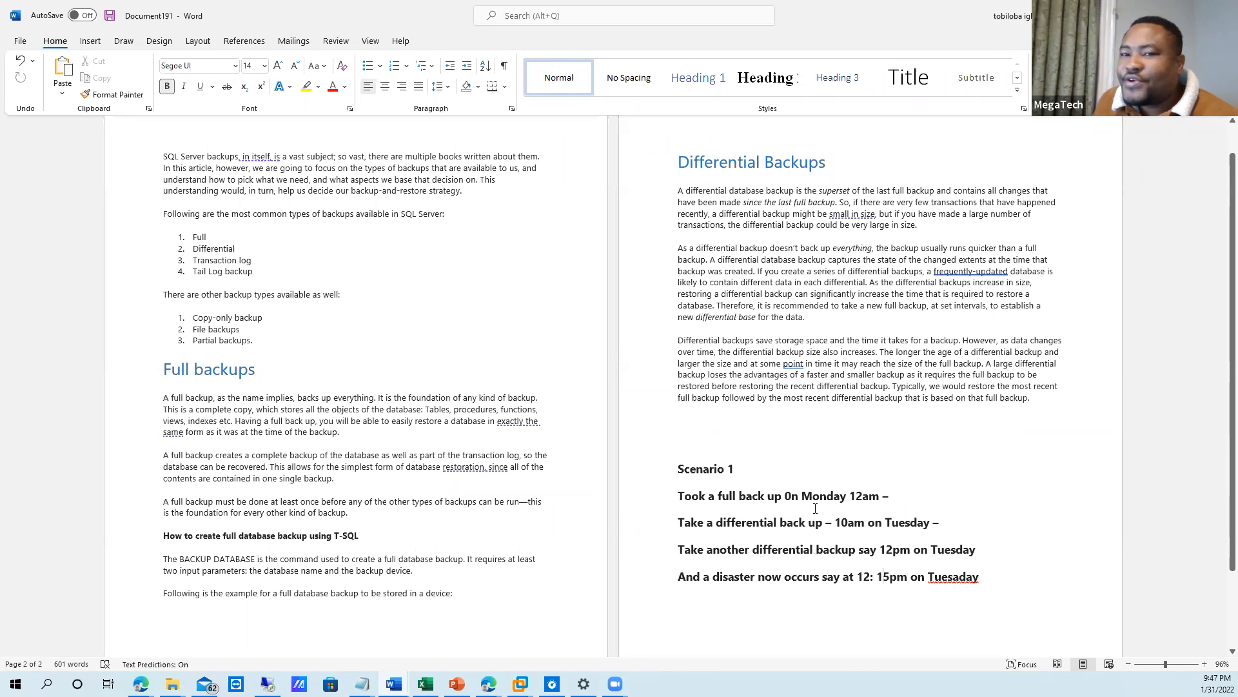
click(909, 554)
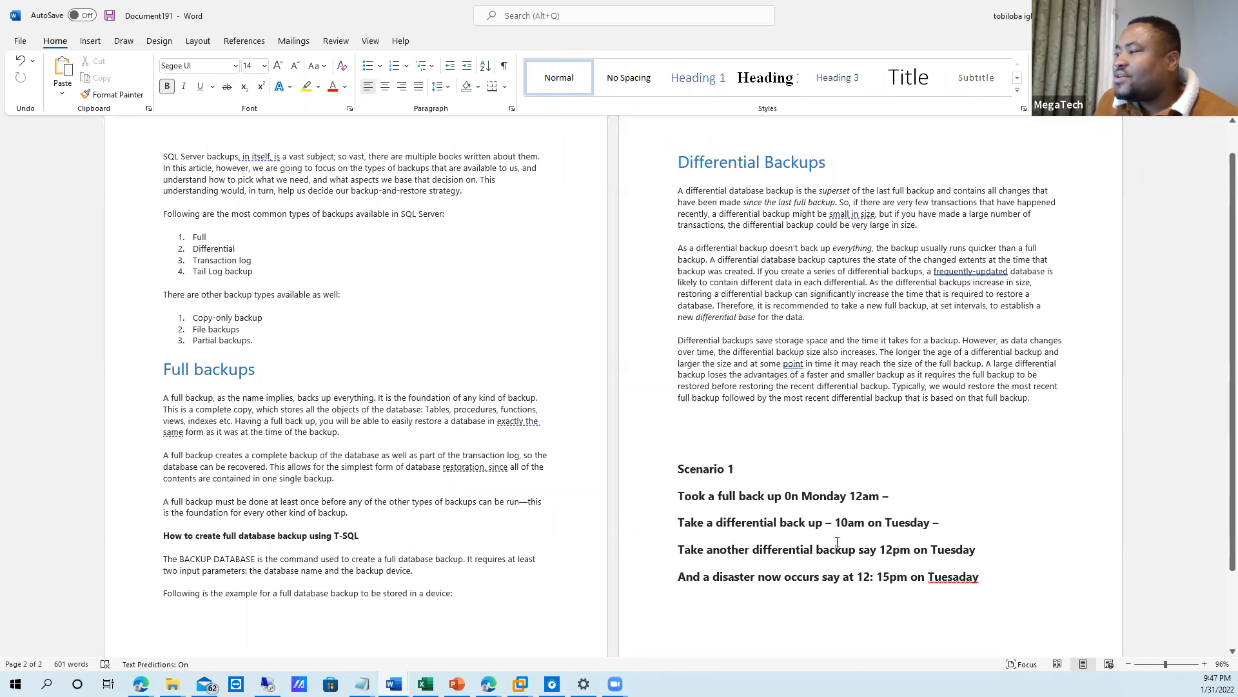
click(849, 522)
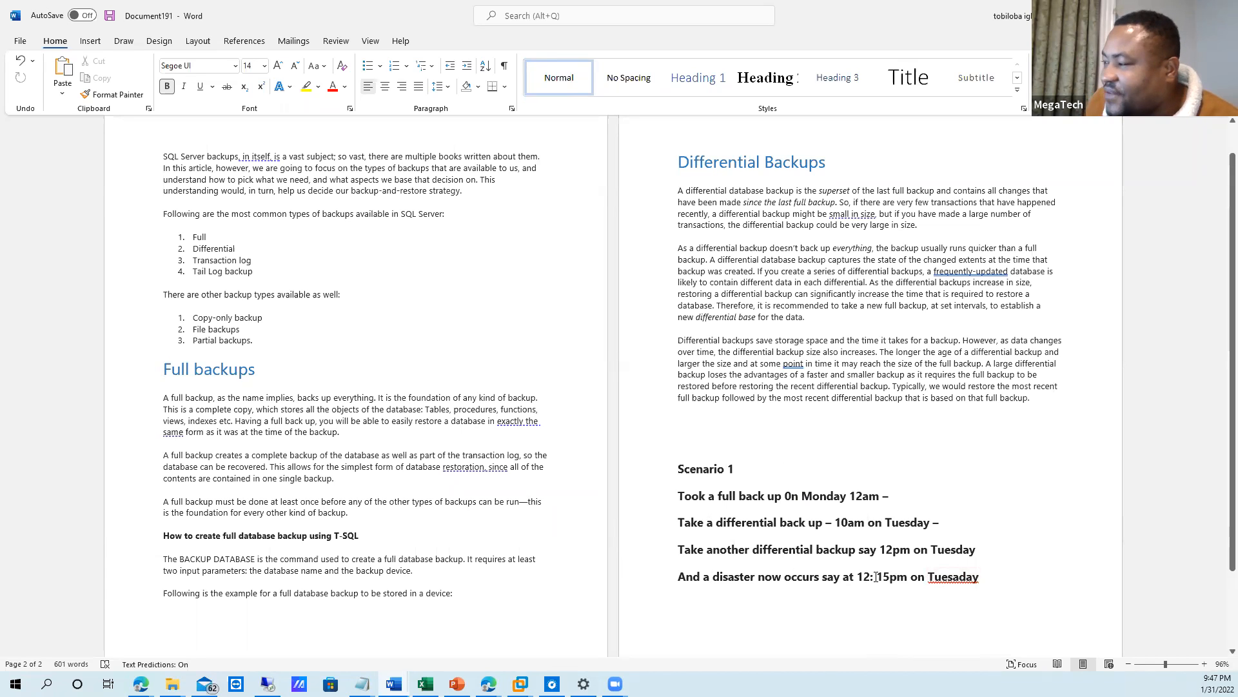
click(894, 550)
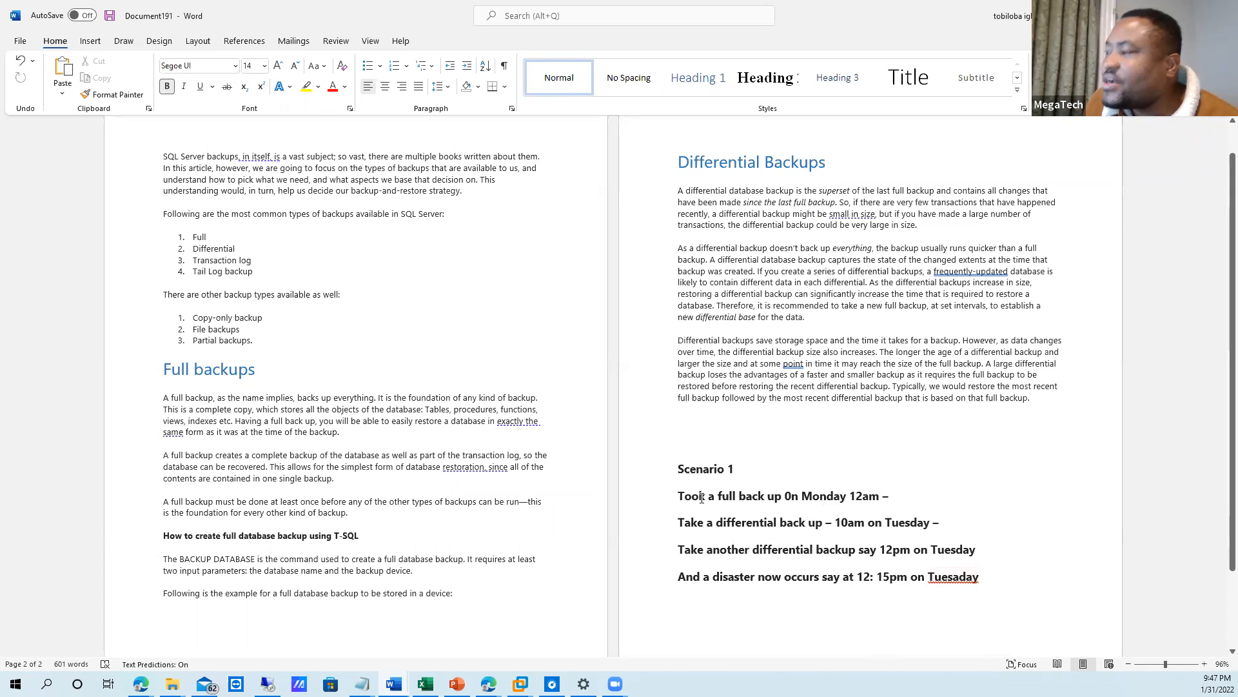
double_click(892, 497)
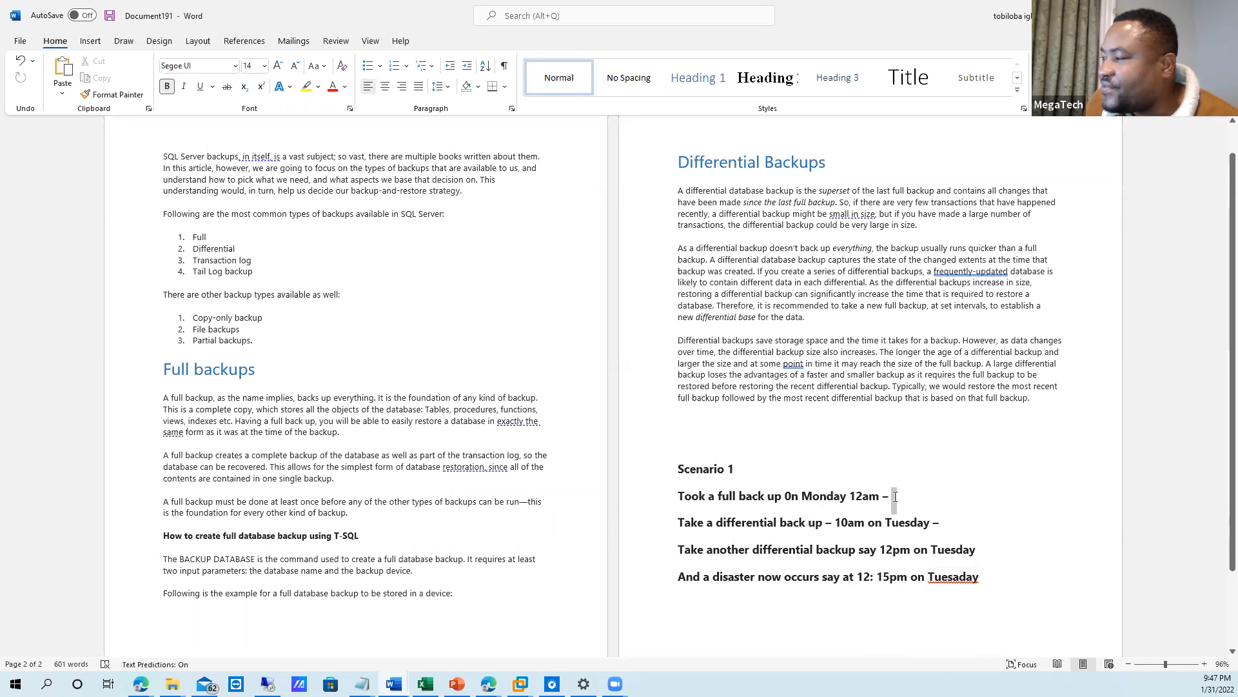
click(681, 494)
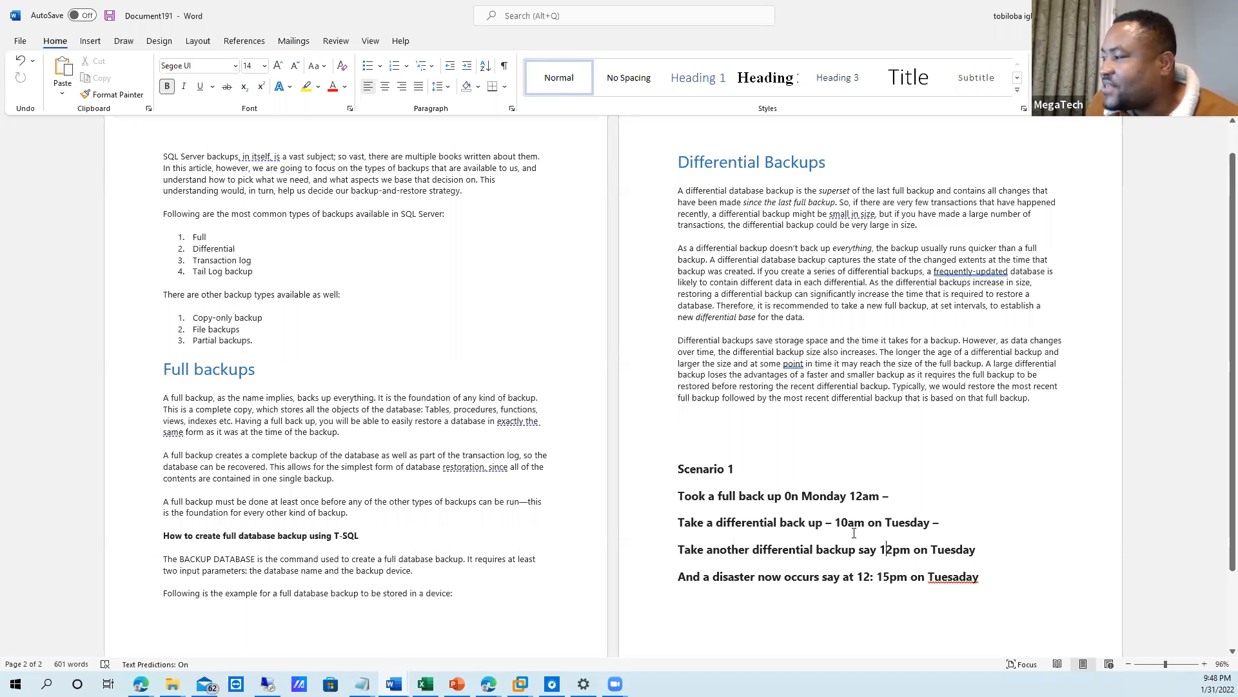
click(896, 553)
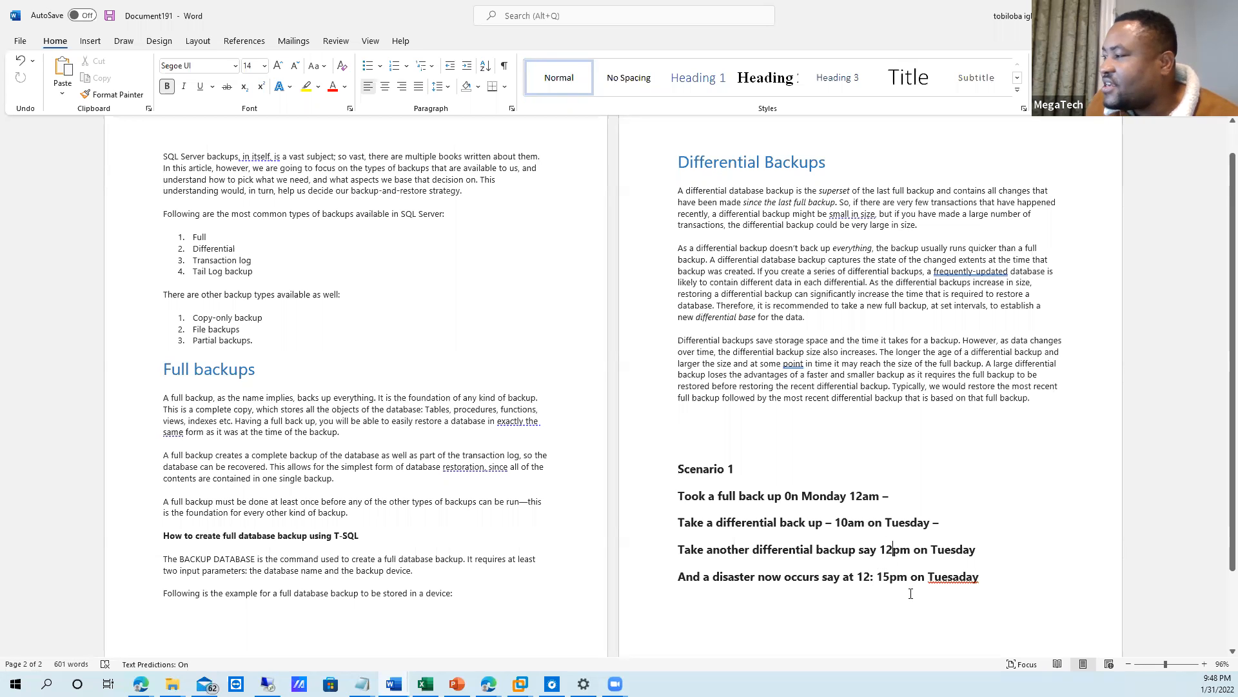
click(910, 607)
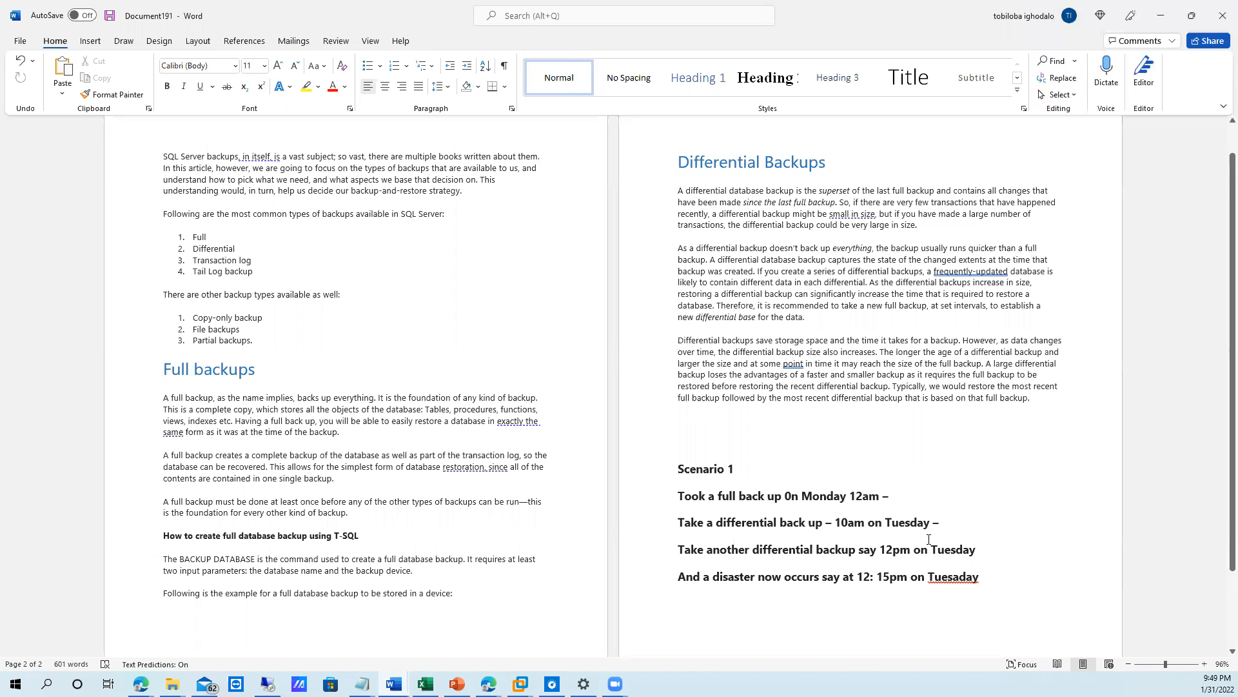
Correct "frequently-updated" to "frequently updated" in the second Differential Backups paragraph using the suggested correction.
right_click(975, 273)
click(1026, 305)
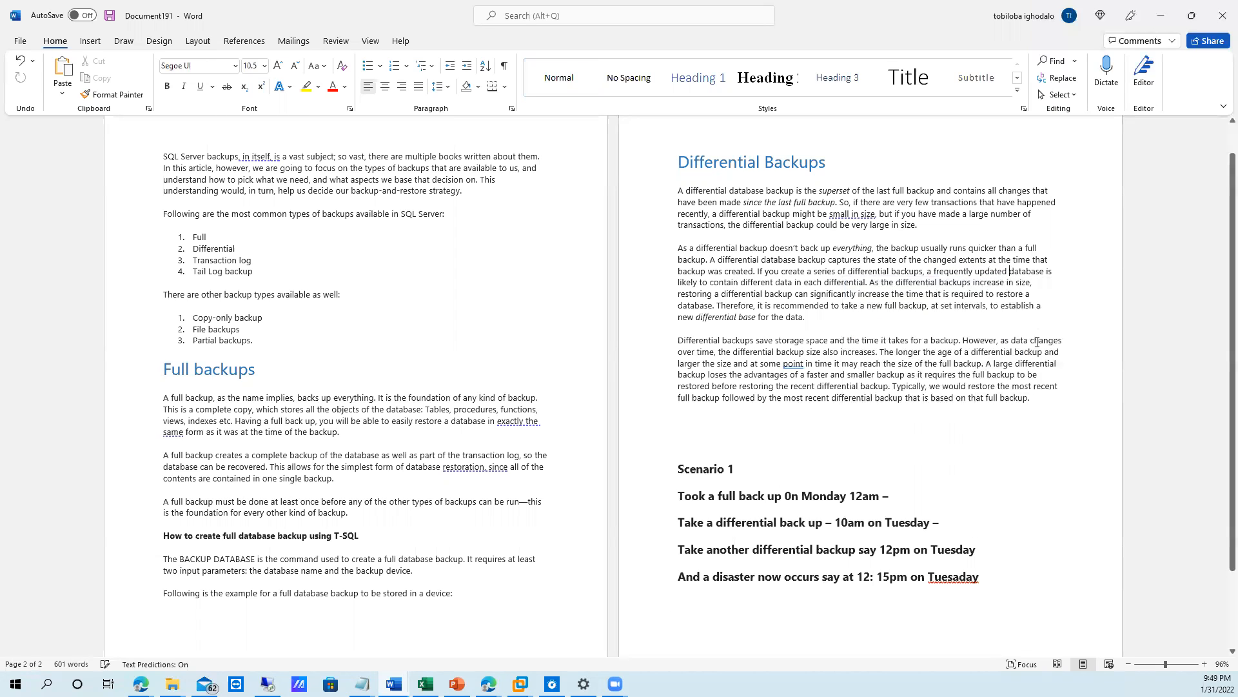
Compare the full backup line with the 10am and 12pm differential lines of Scenario 1, highlighting the parts under discussion.
drag(907, 493, 677, 497)
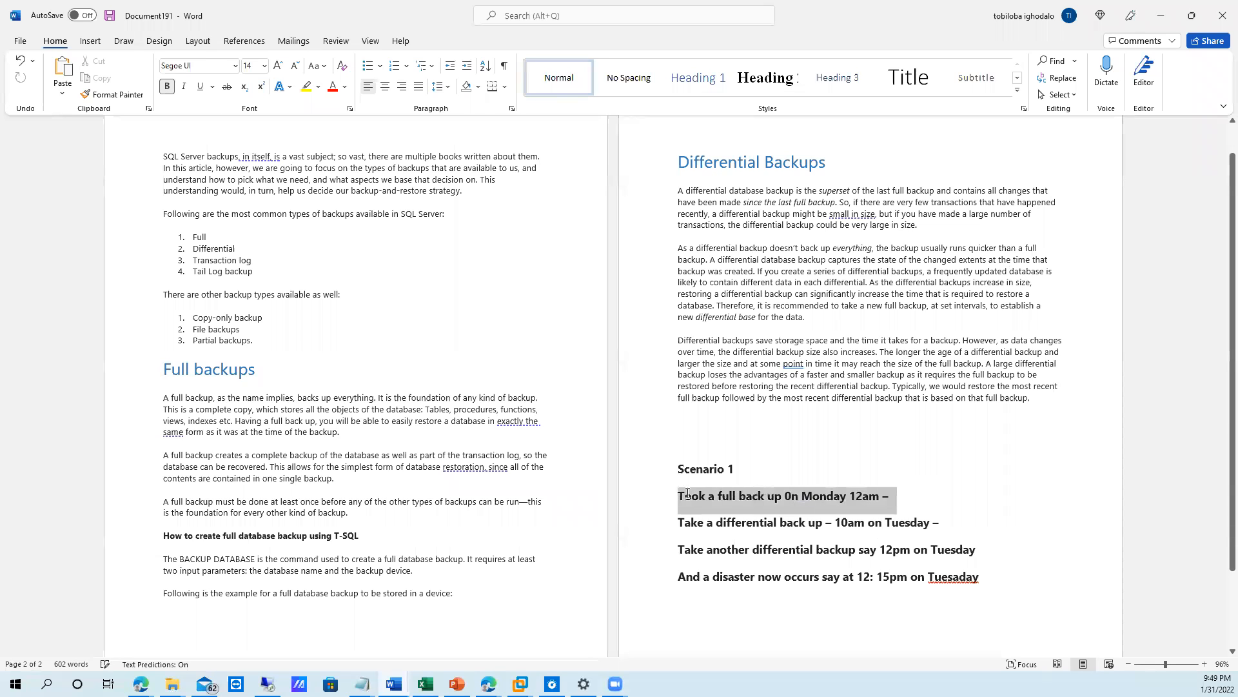
click(919, 483)
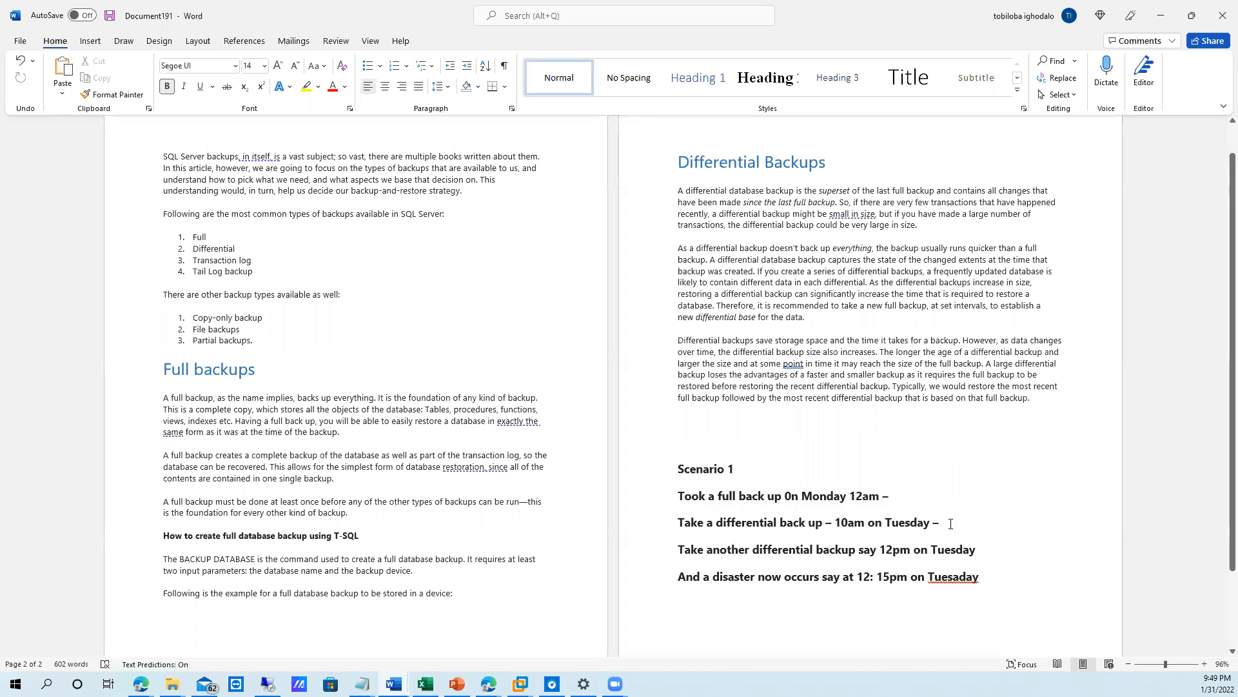
drag(988, 550, 694, 548)
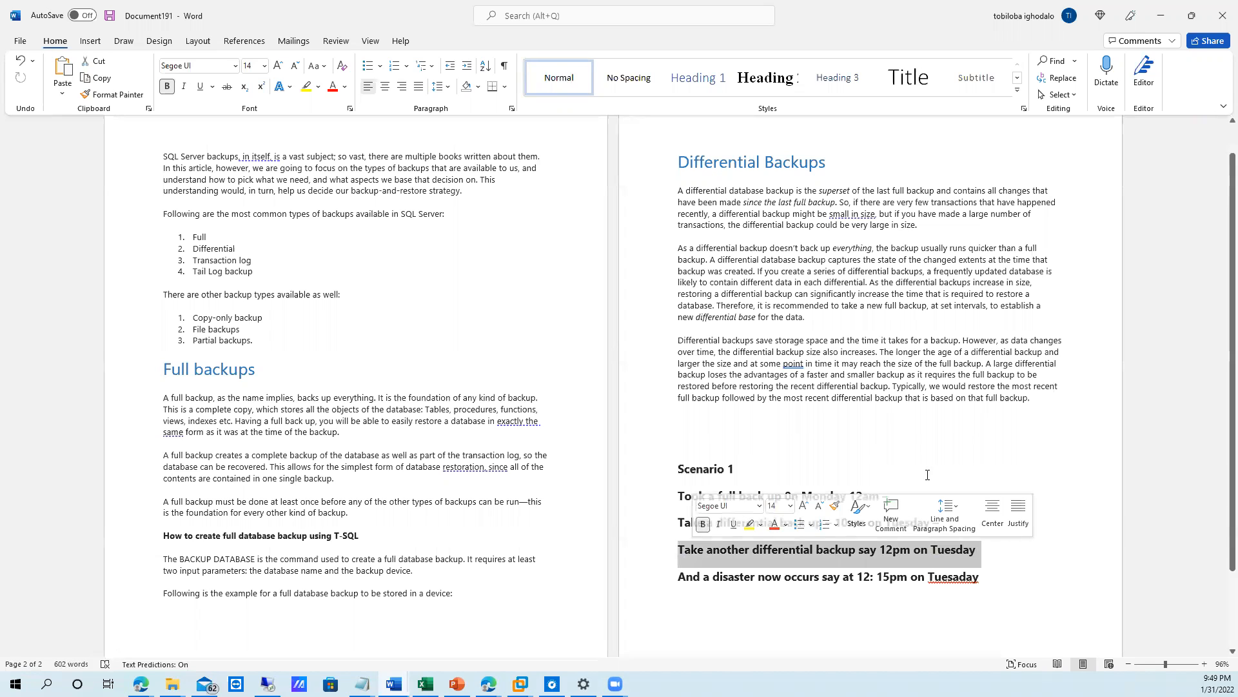
click(990, 445)
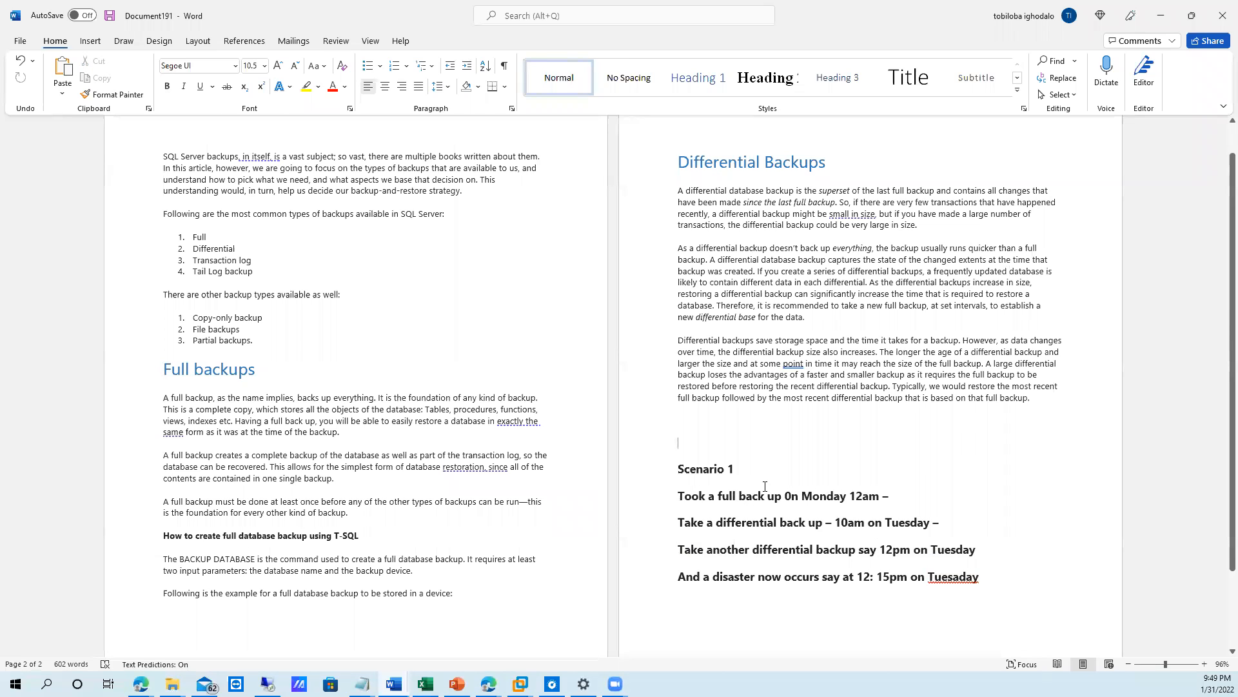
click(943, 522)
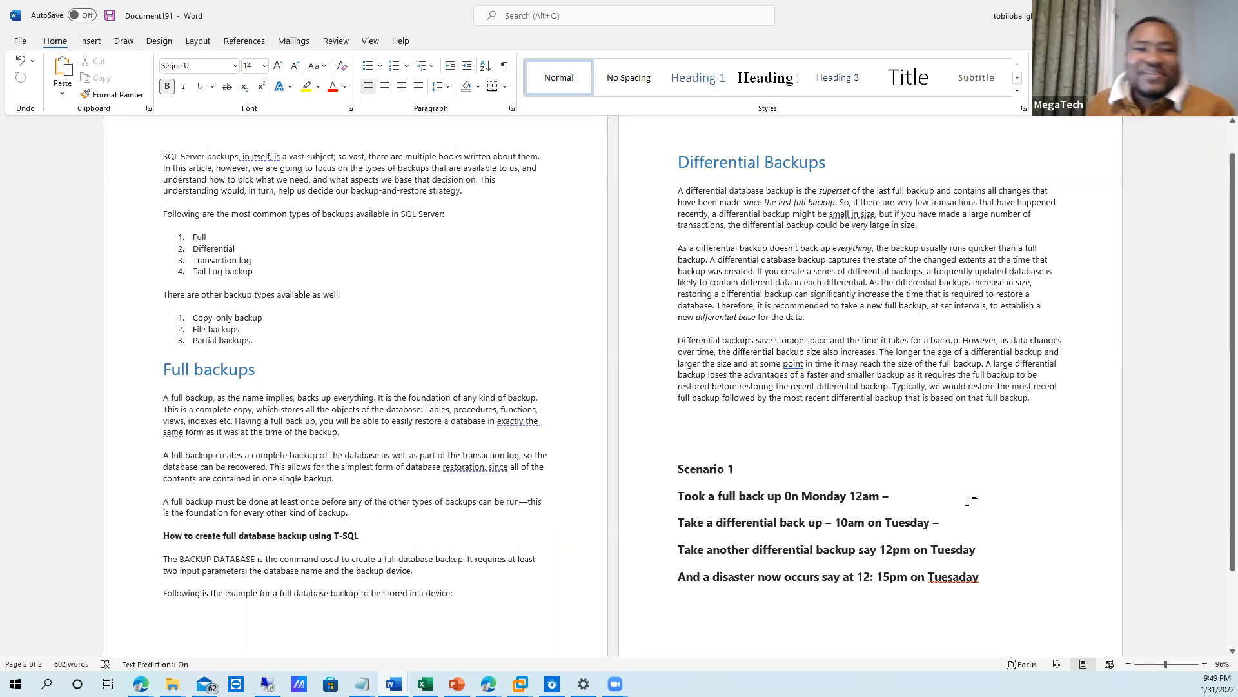
click(893, 495)
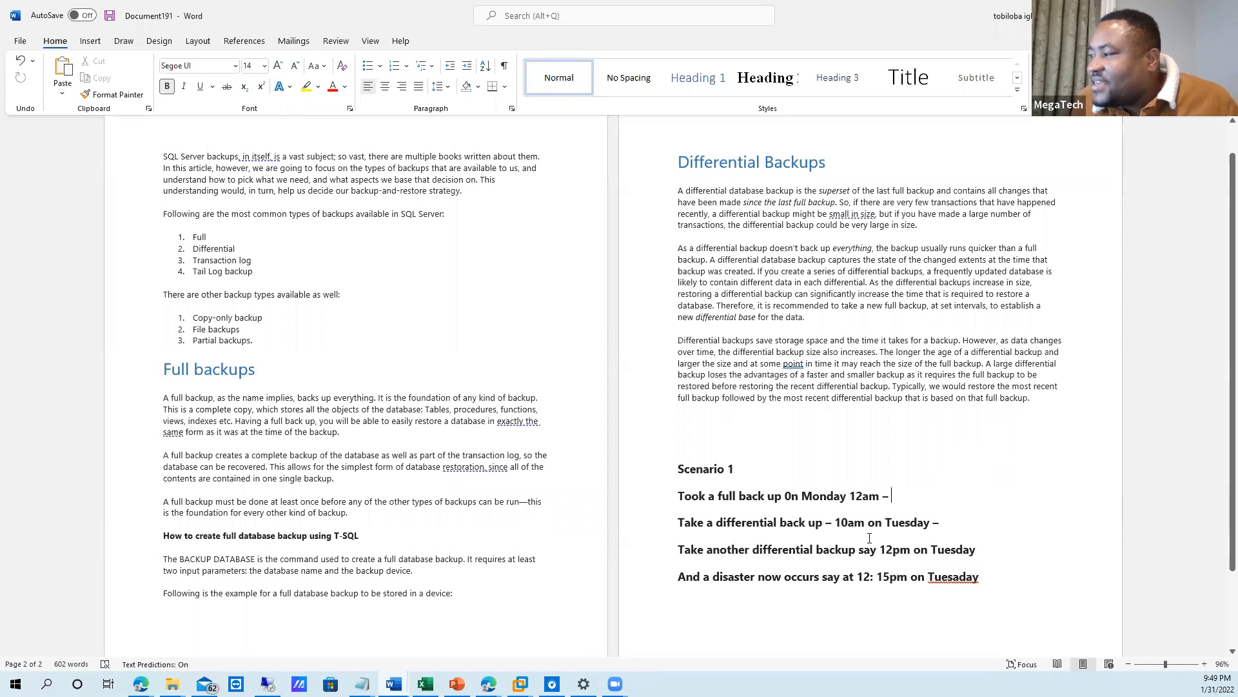
double_click(847, 527)
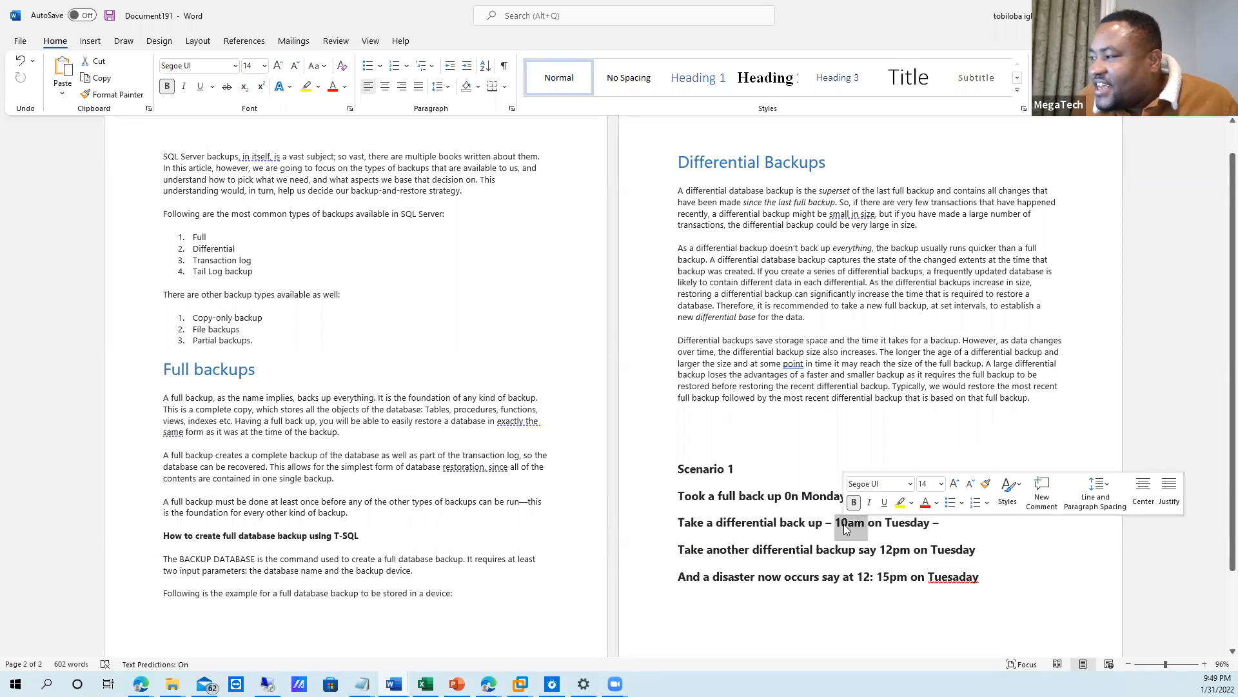
click(820, 496)
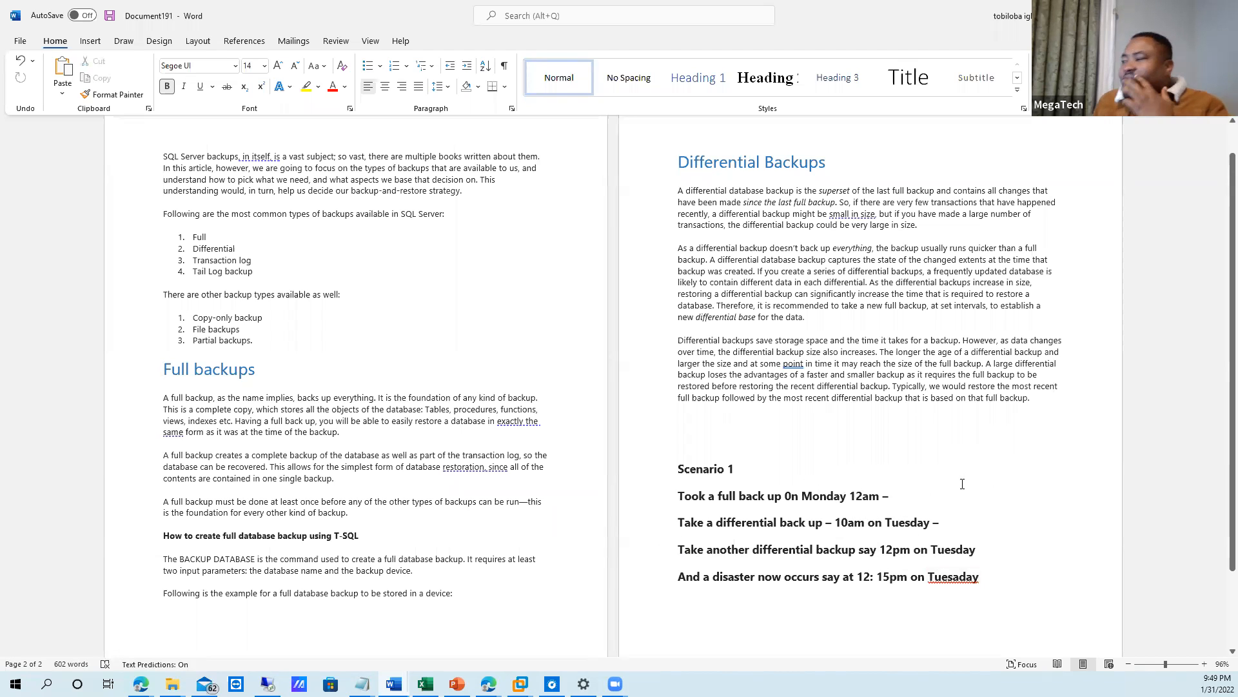
Append 1 to the full backup line, 5 to the 10am differential line and "-5" to the 12pm differential line.
click(923, 495)
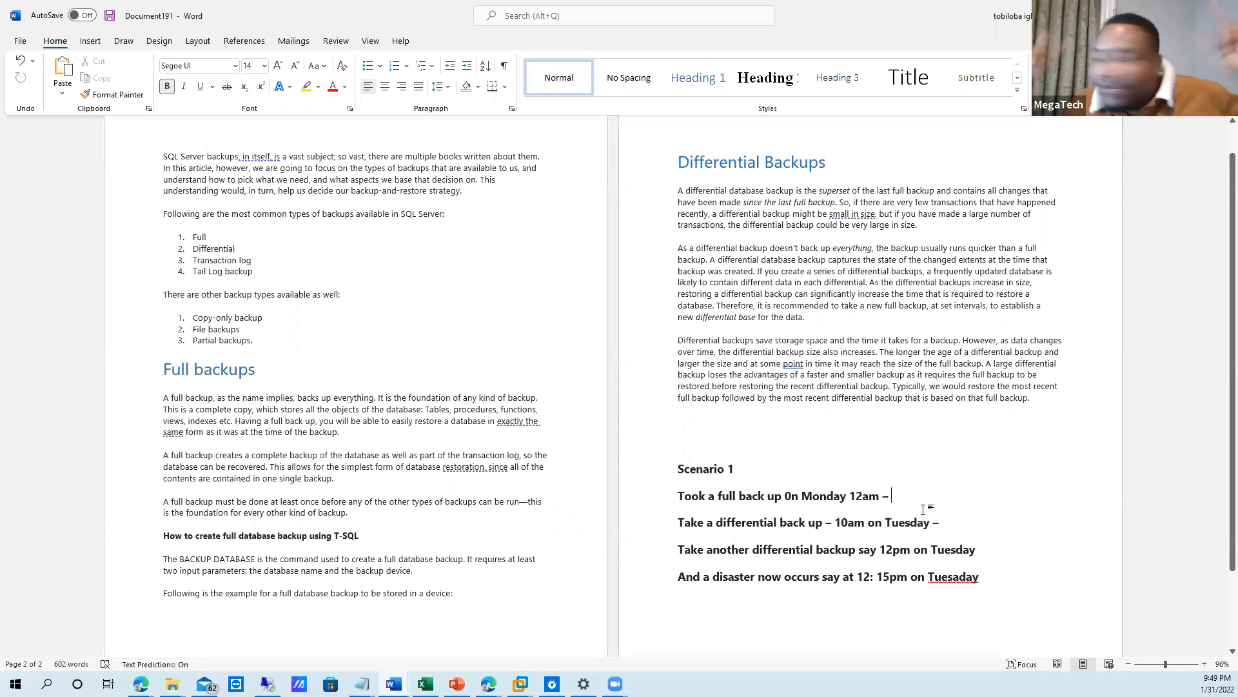
text(1)
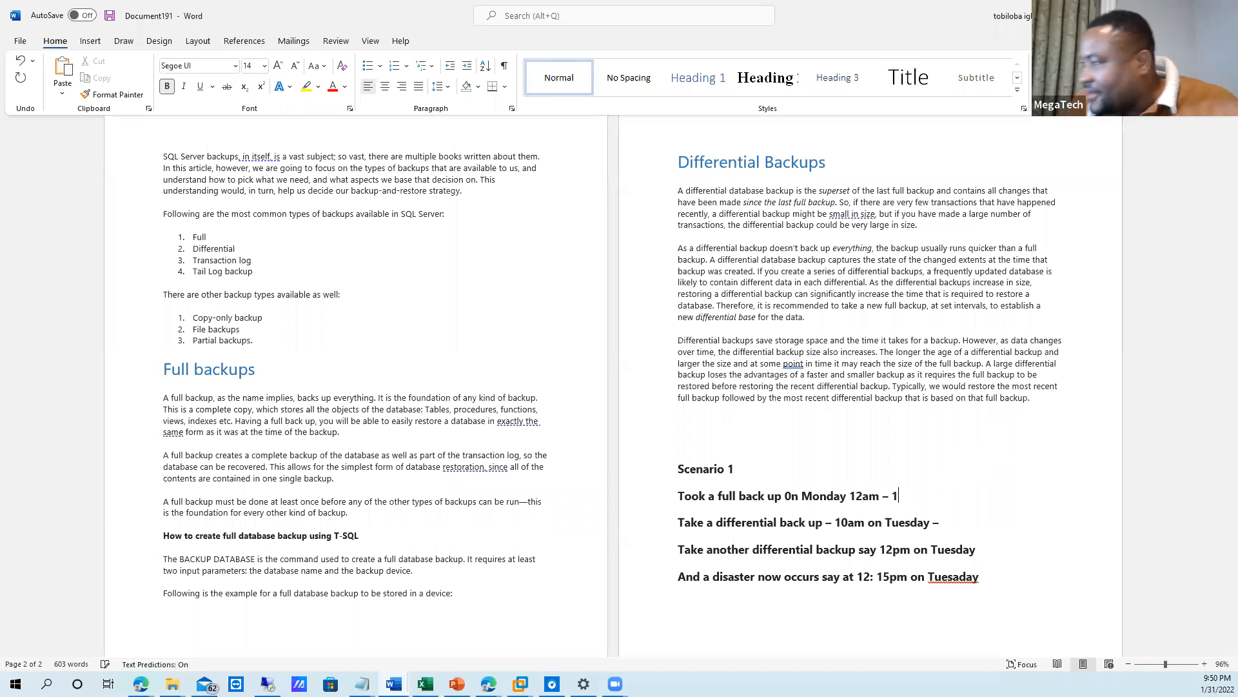
click(964, 523)
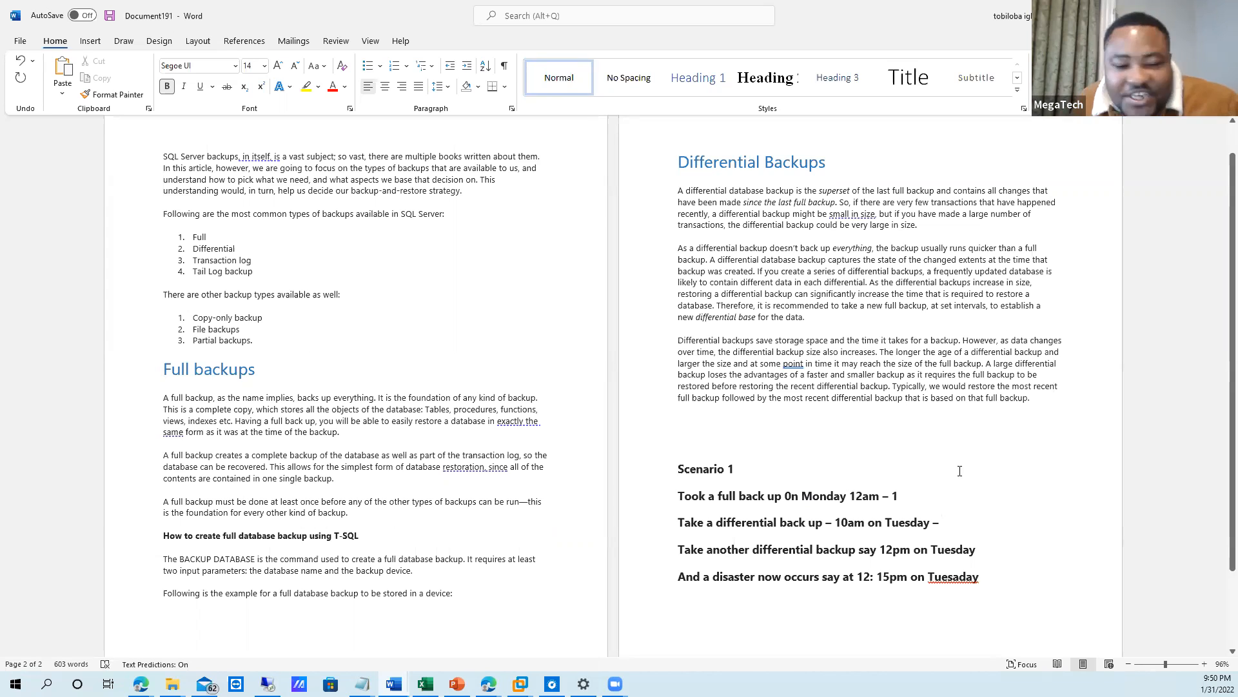
text(5)
click(1000, 546)
text(-5)
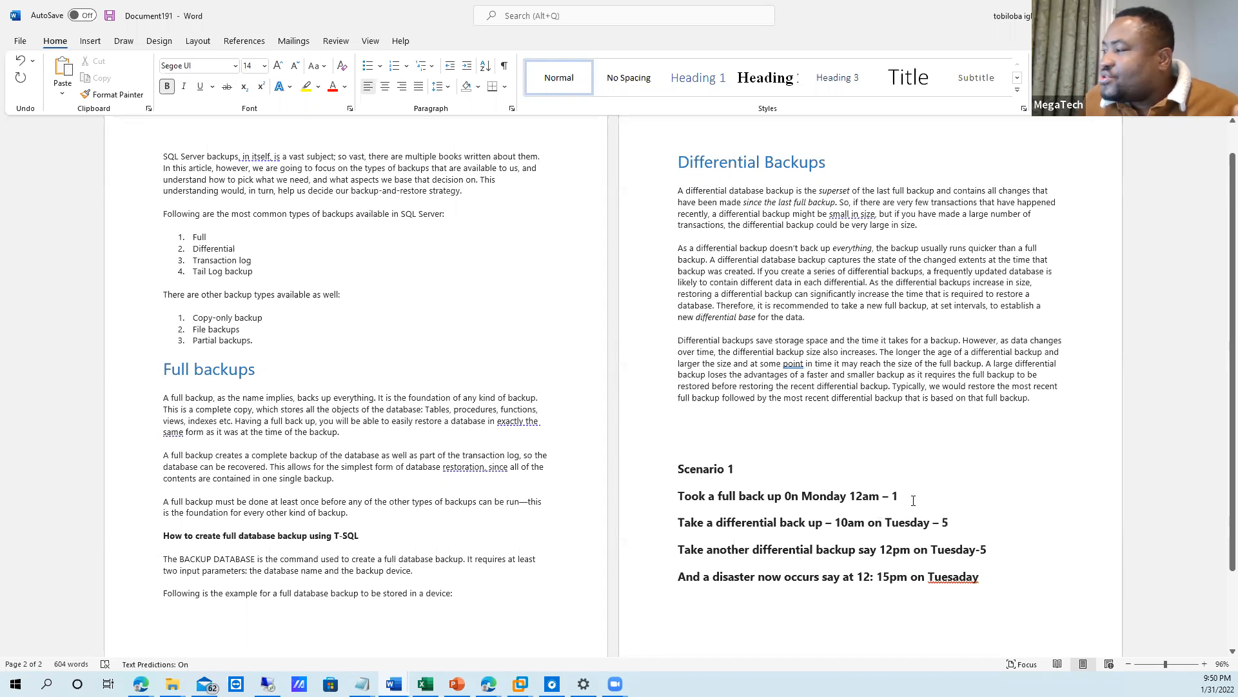
Review the full backup line and the 10am and 12pm differential backup lines of Scenario 1, highlighting those under discussion.
drag(901, 496, 678, 496)
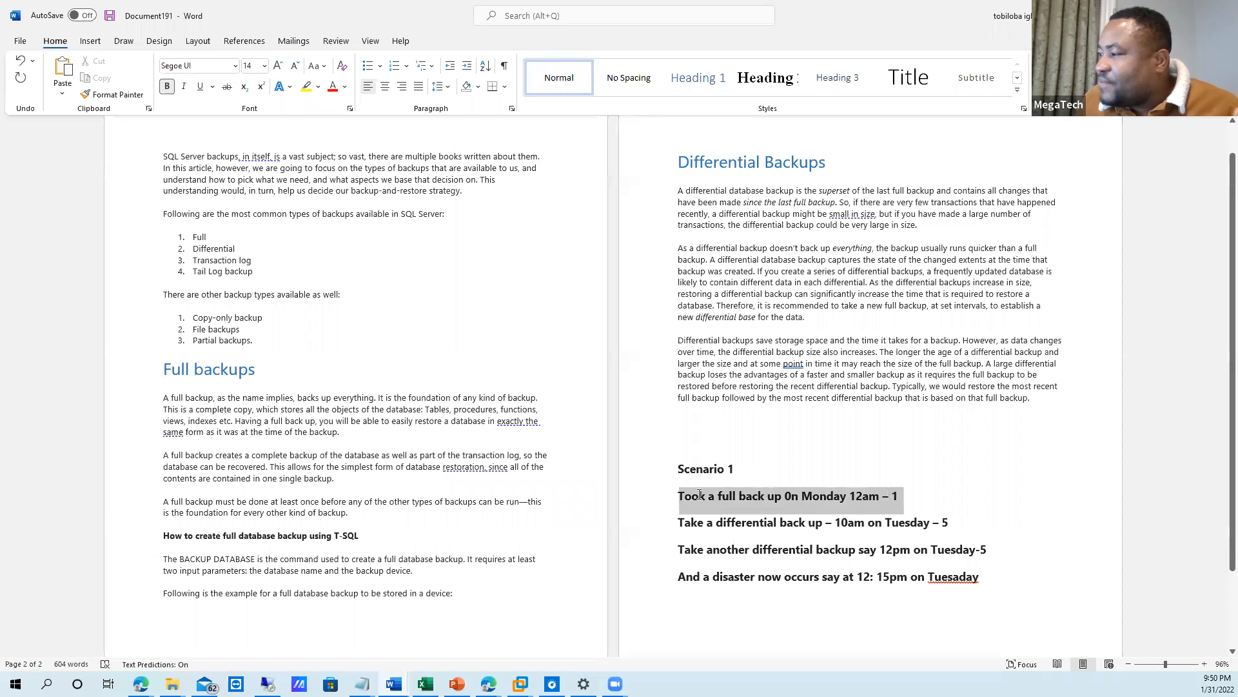
click(959, 526)
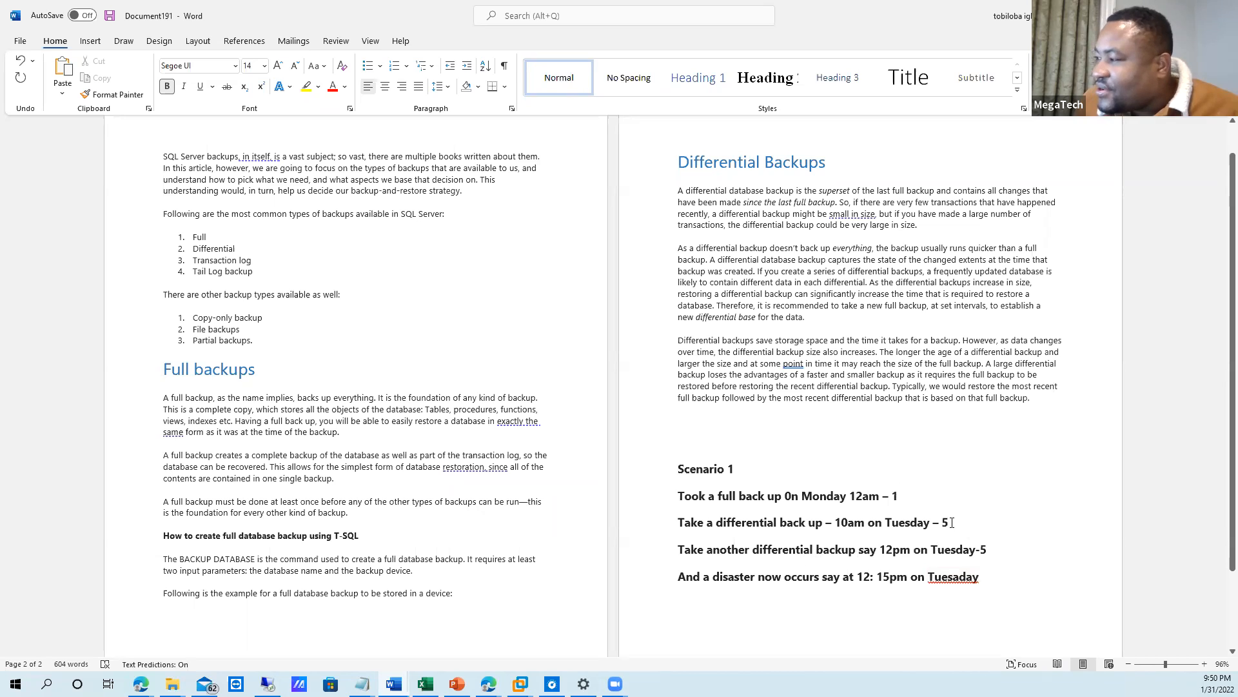
drag(991, 549, 985, 528)
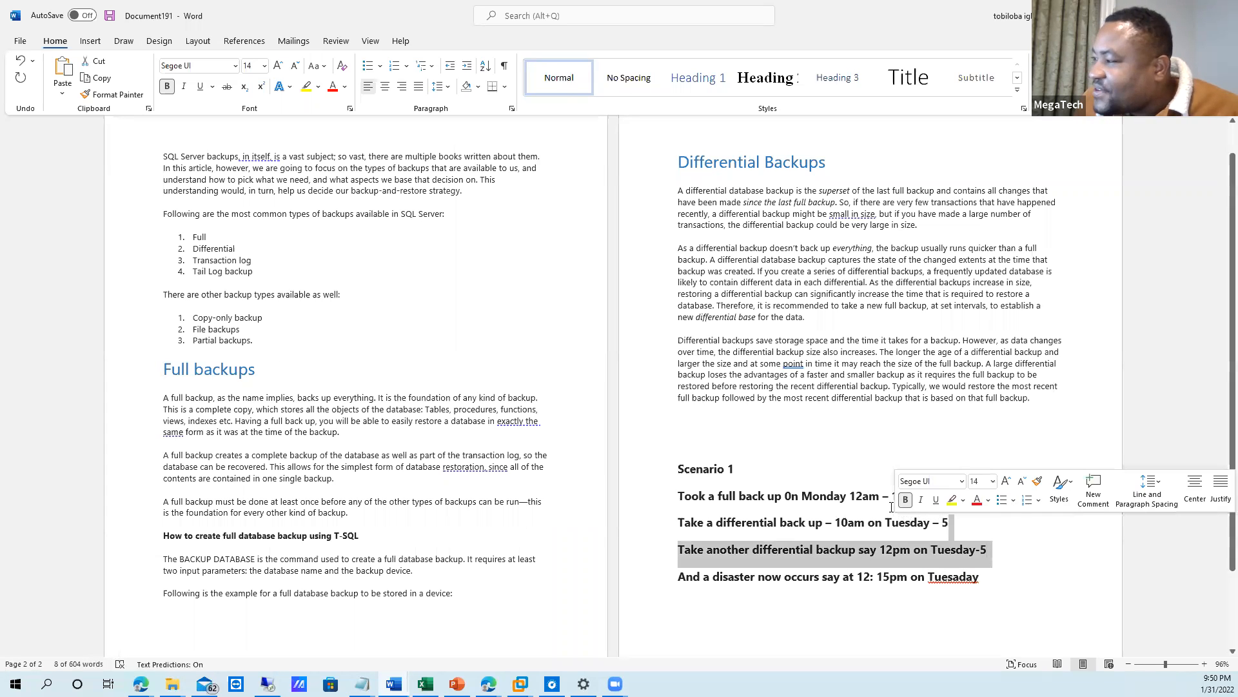
click(897, 533)
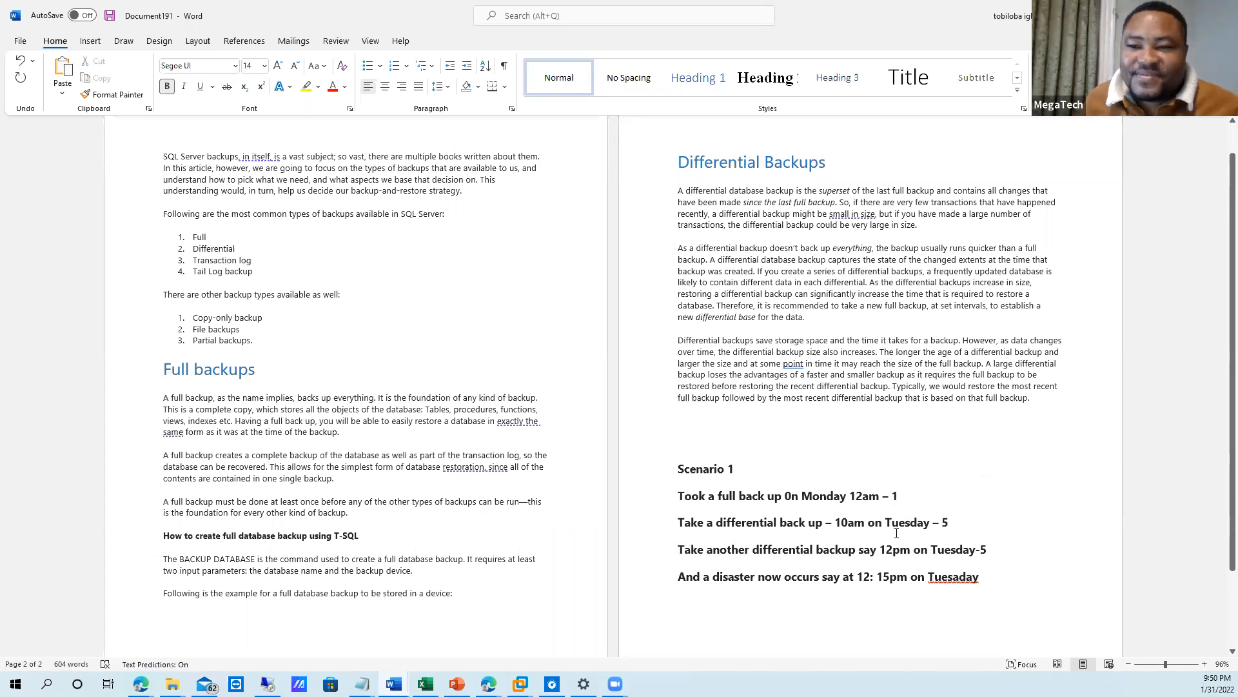
drag(951, 525, 678, 496)
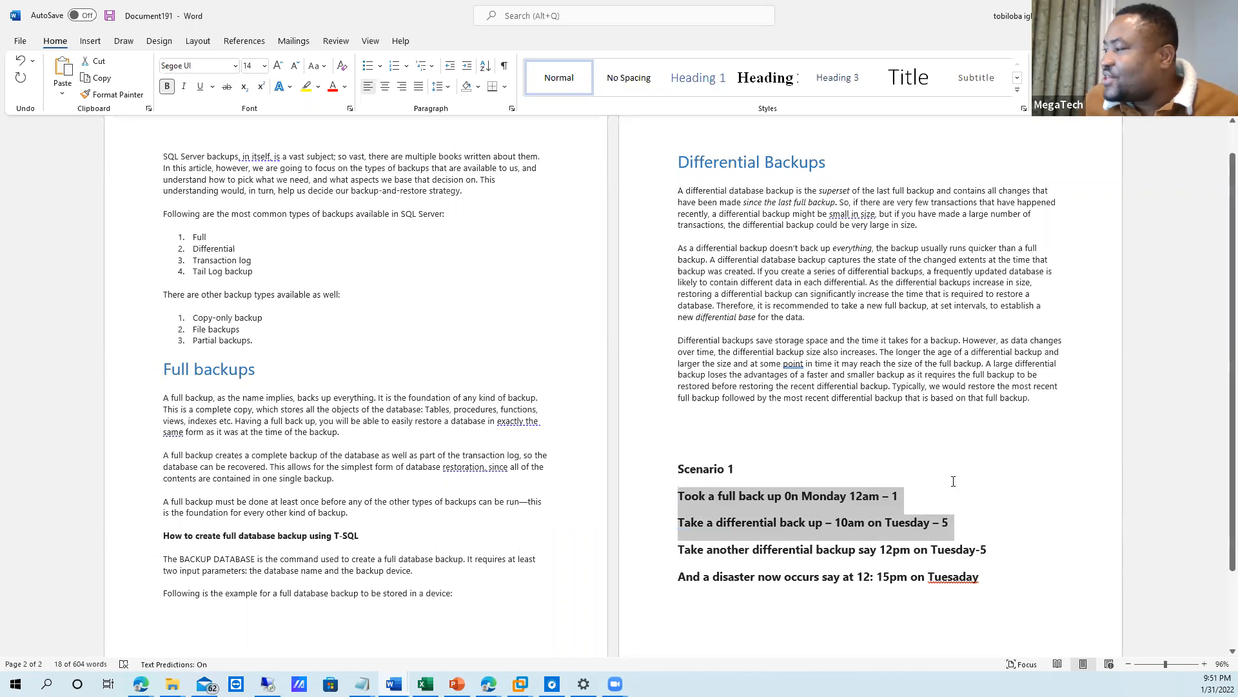
click(918, 500)
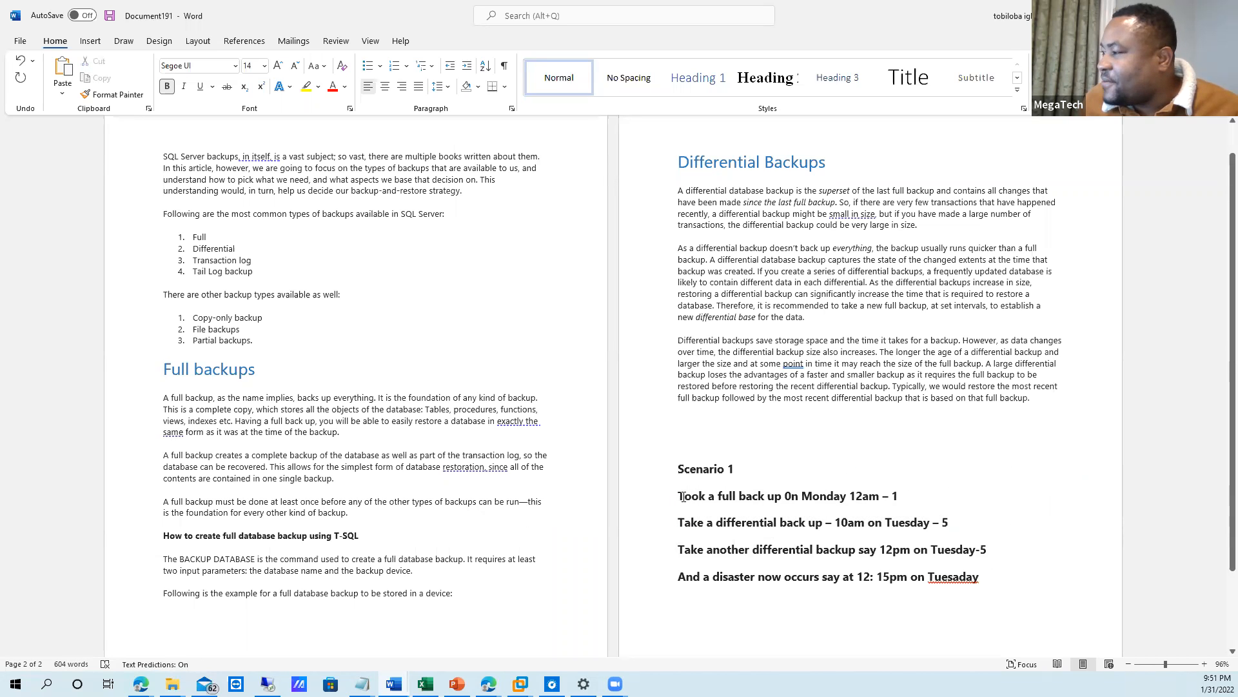
click(997, 550)
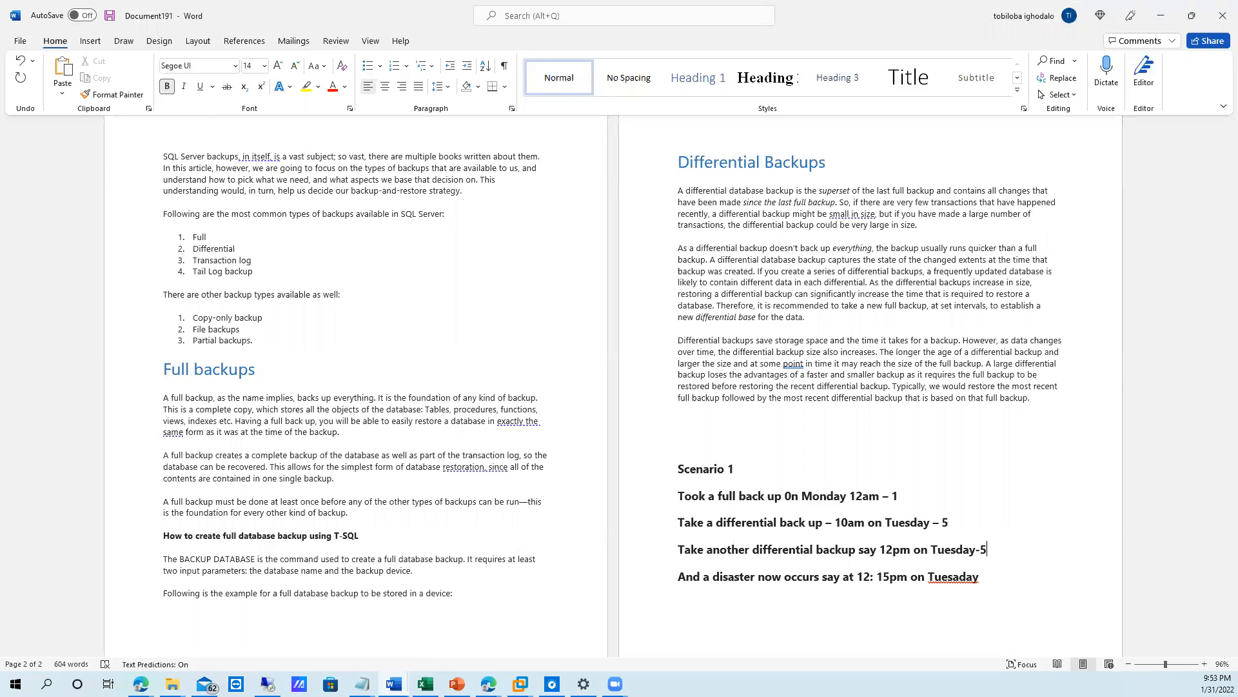
Switch to SQL Server Management Studio and inspect the recovery model in the database options of BackupDatabase.
key(alt+Tab)
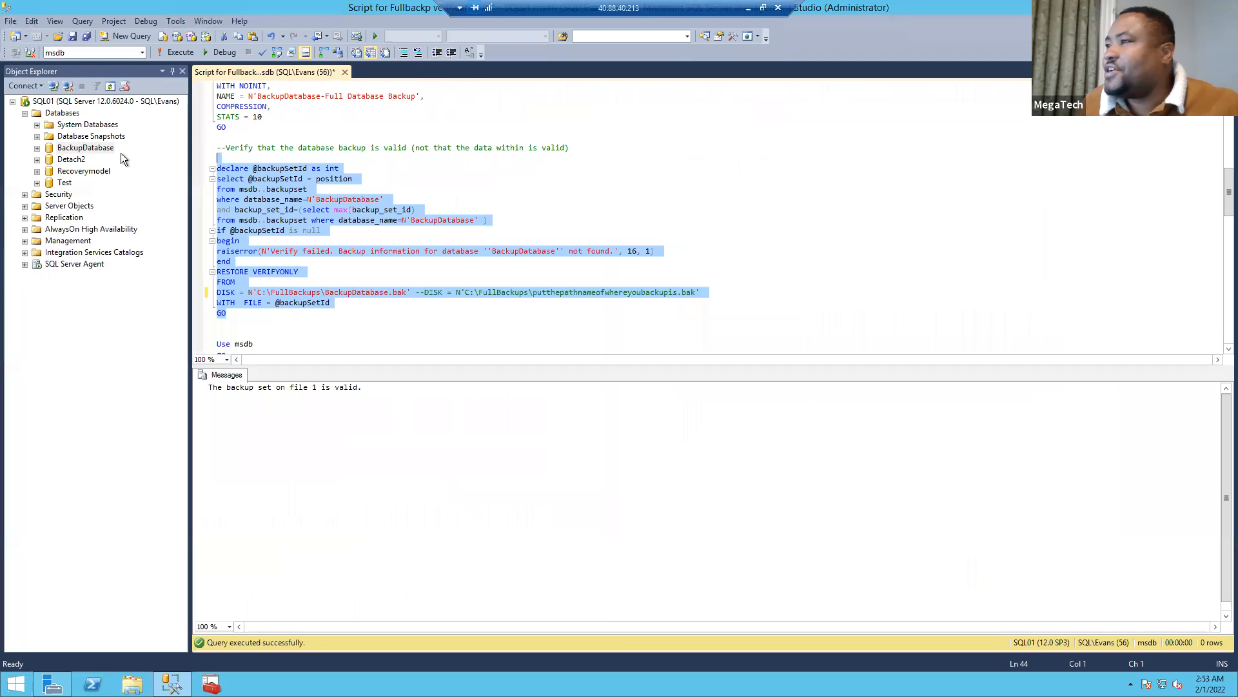
click(36, 148)
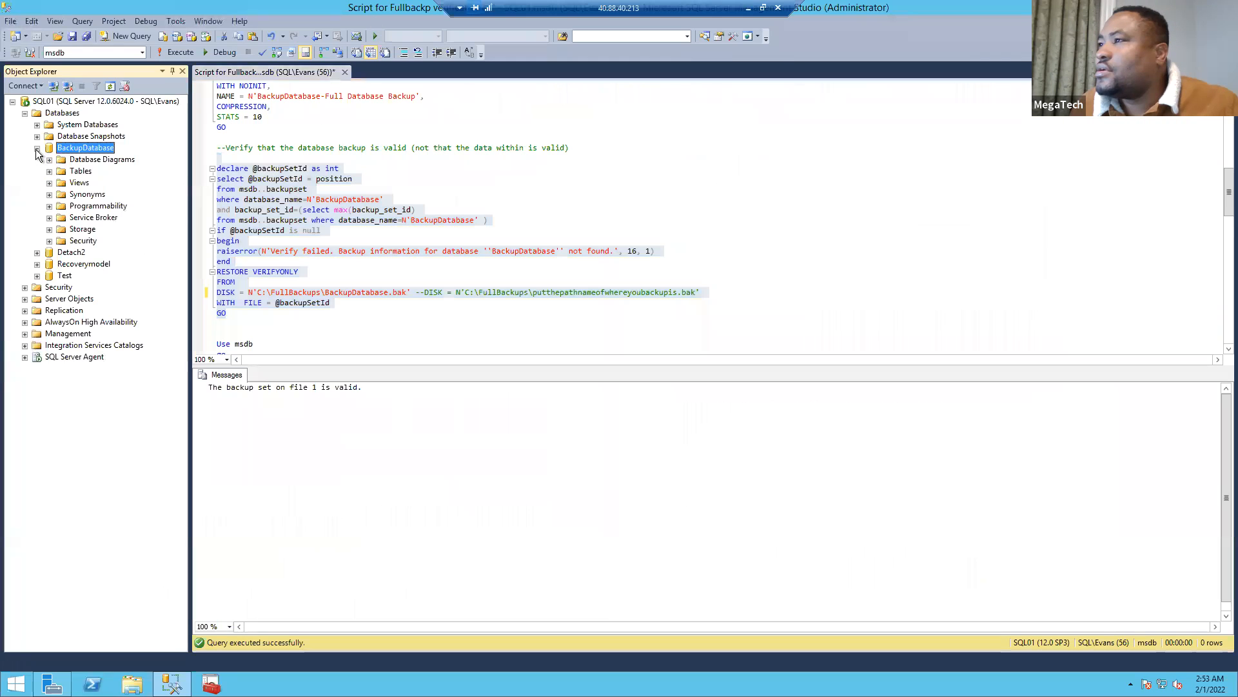
right_click(73, 148)
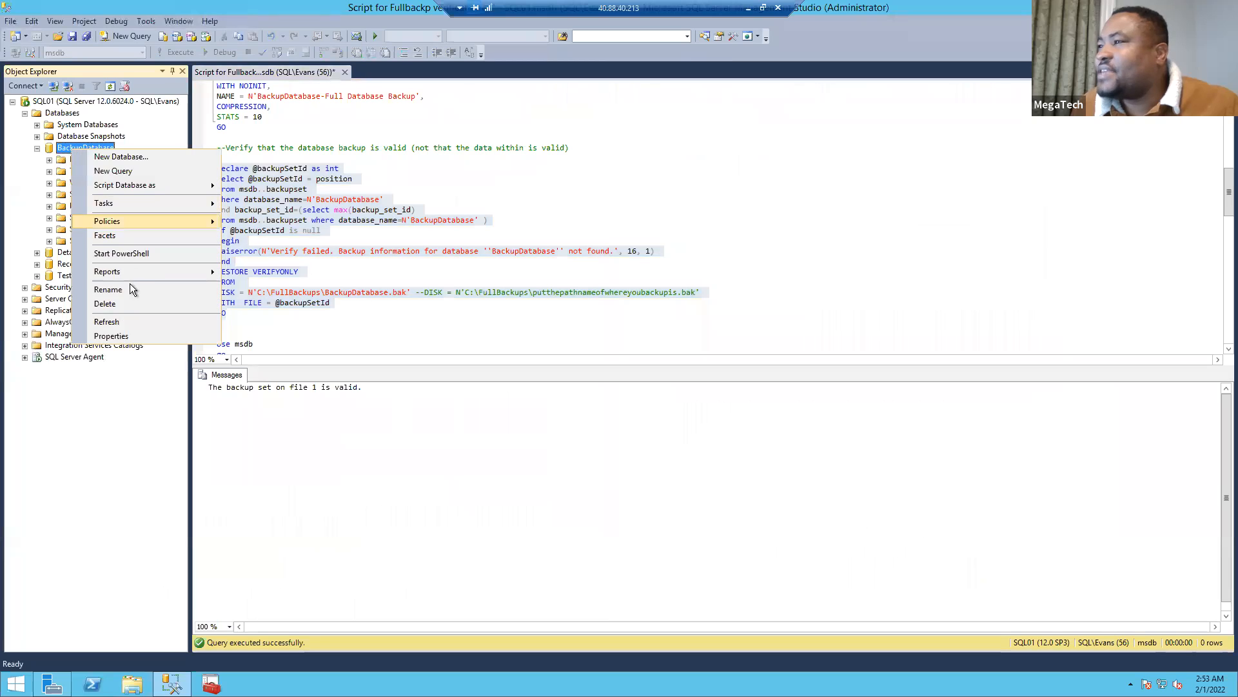
click(123, 334)
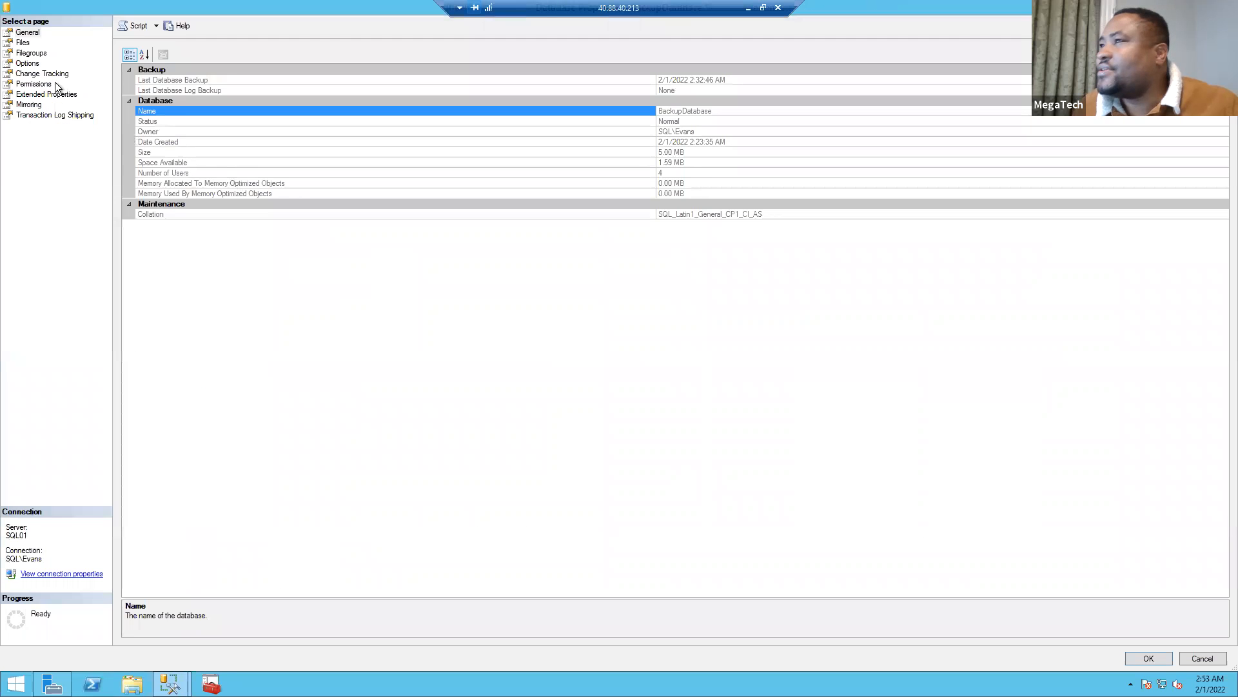
click(29, 63)
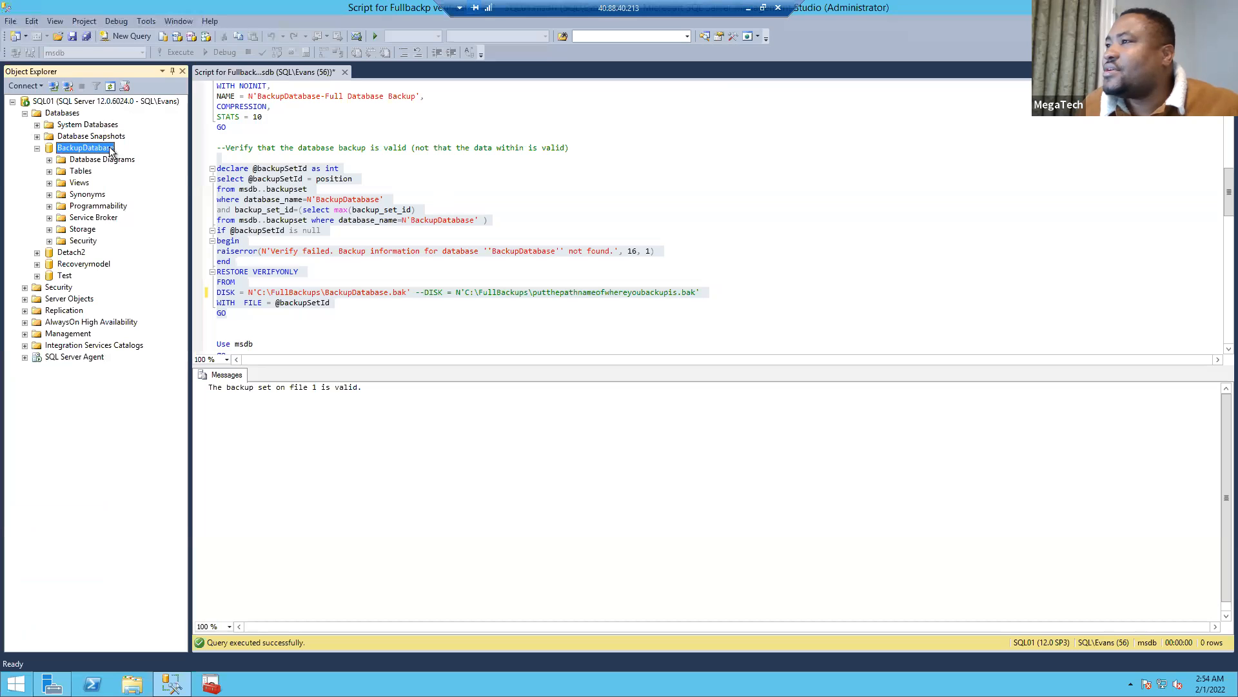
Check which backup types are offered when backing up BackupDatabase, without running a backup, and collapse its contents.
right_click(111, 150)
mouse_move(157, 203)
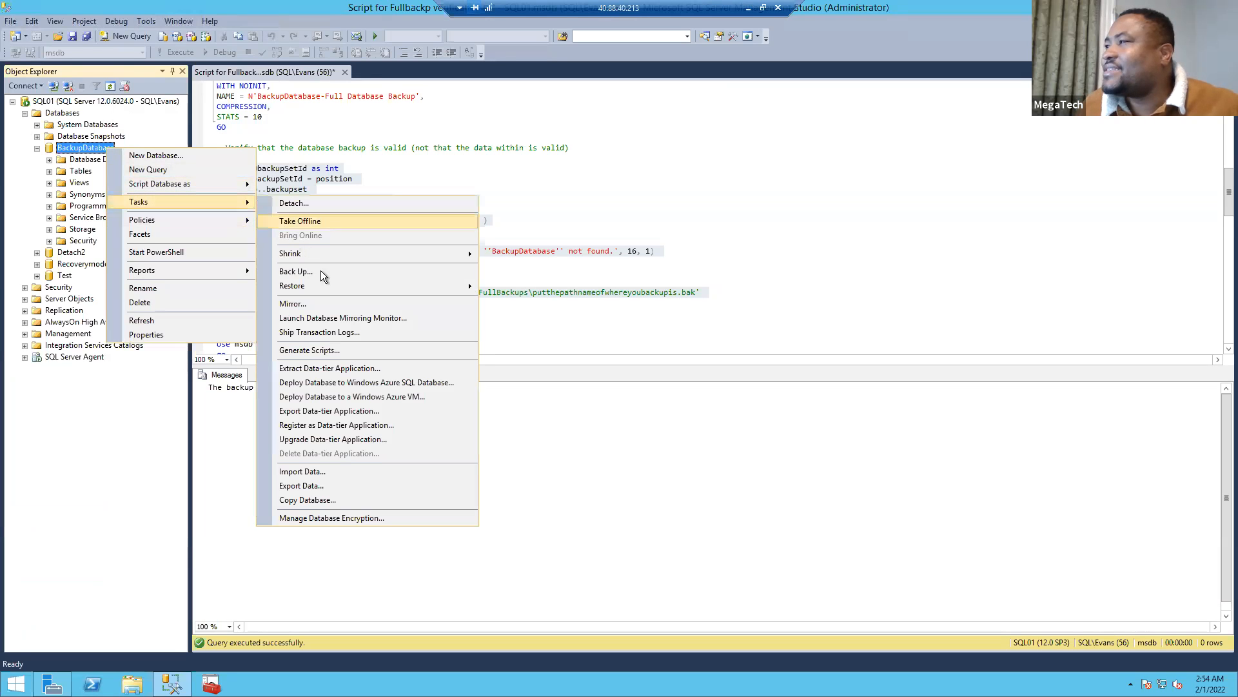
click(329, 271)
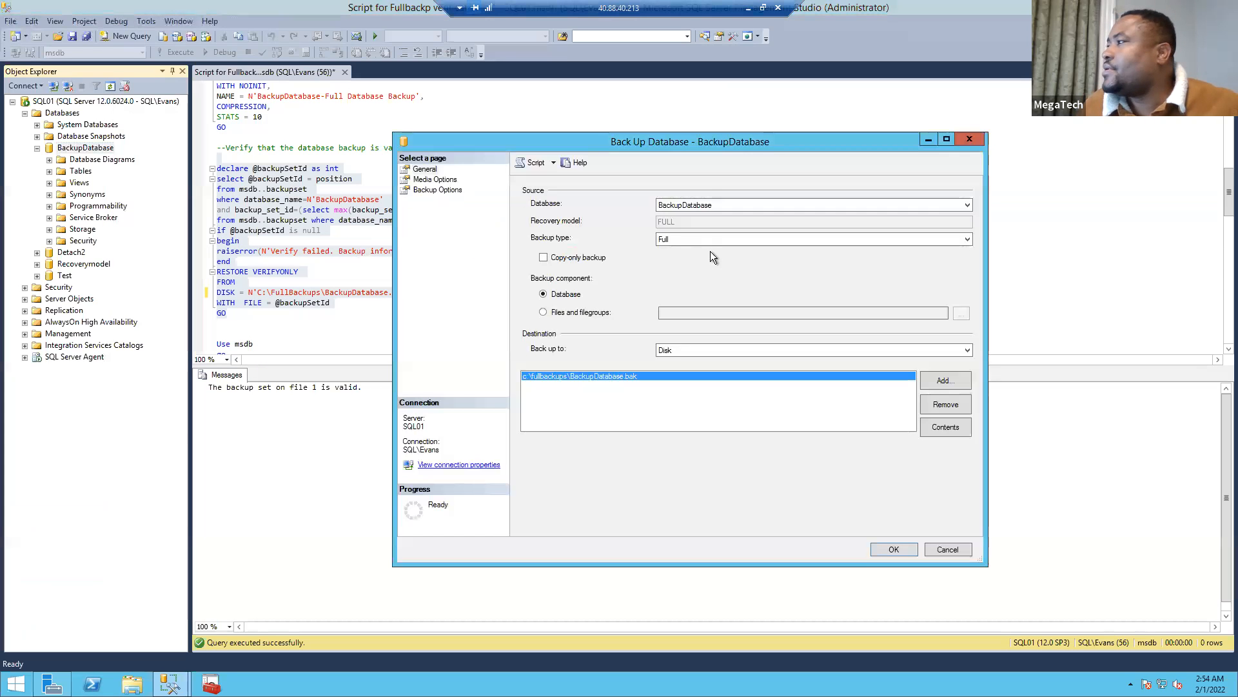
click(722, 239)
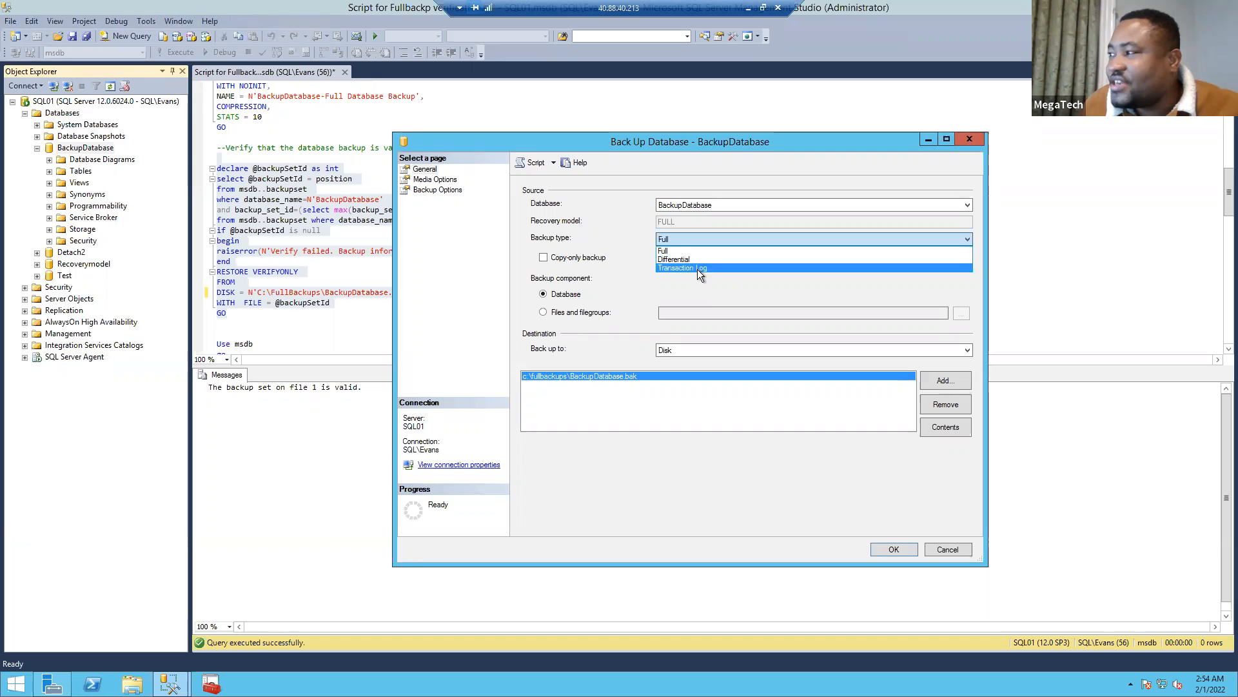
click(953, 549)
click(953, 549)
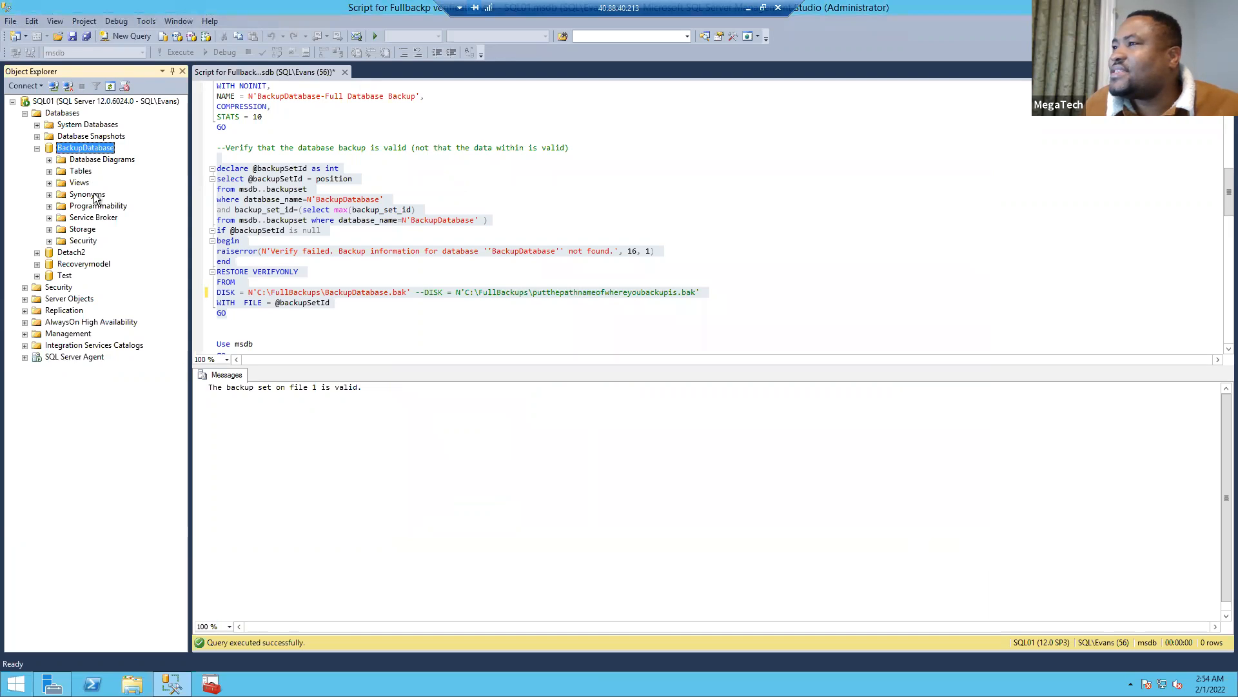
click(37, 148)
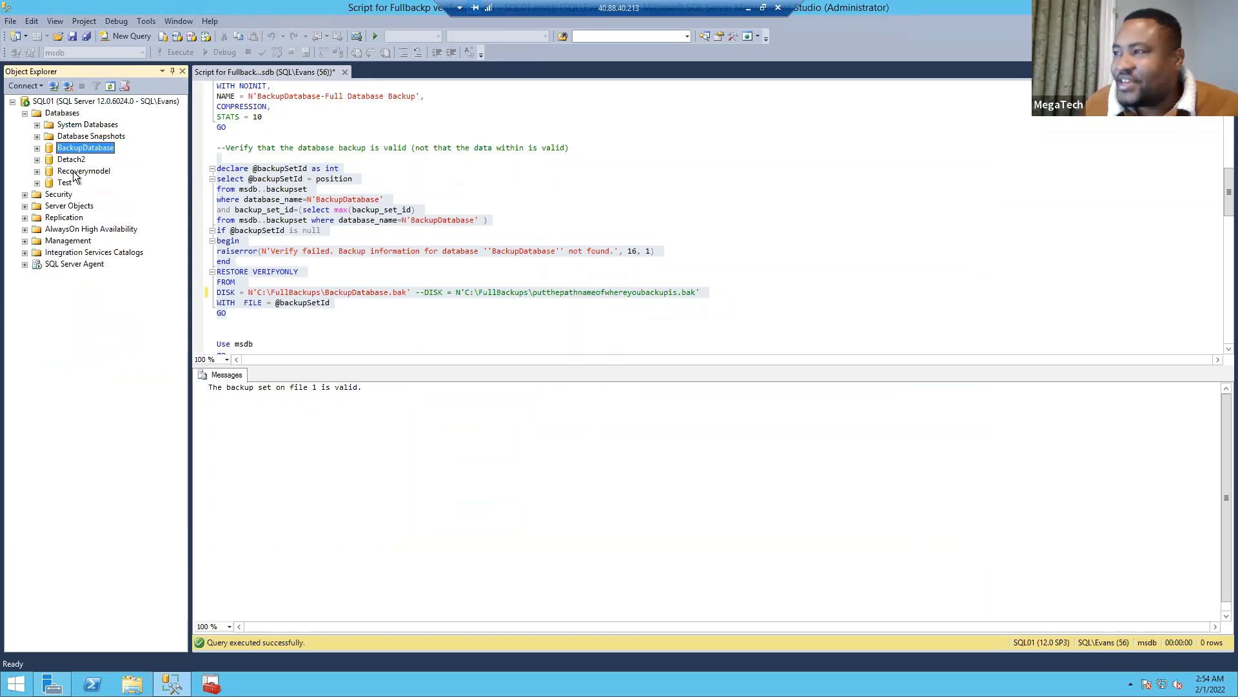
Set the recovery model of the Recoverymodel database to Bulk-logged in its database options and apply the change.
right_click(72, 173)
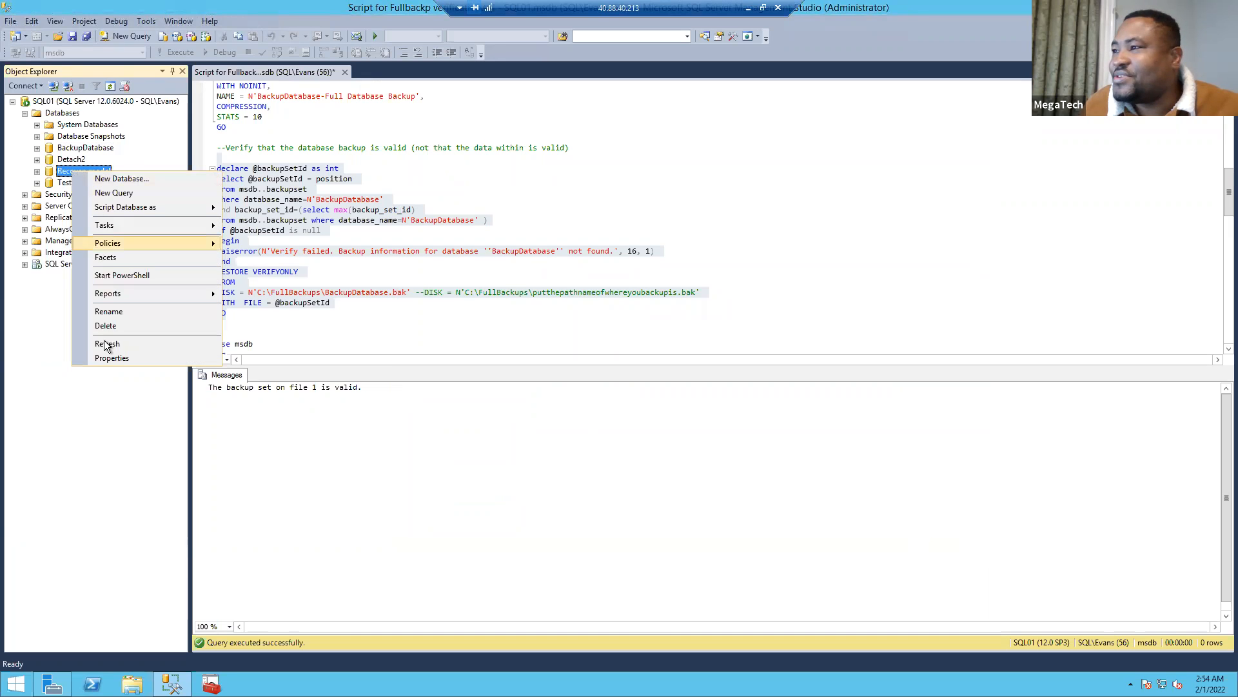
click(111, 359)
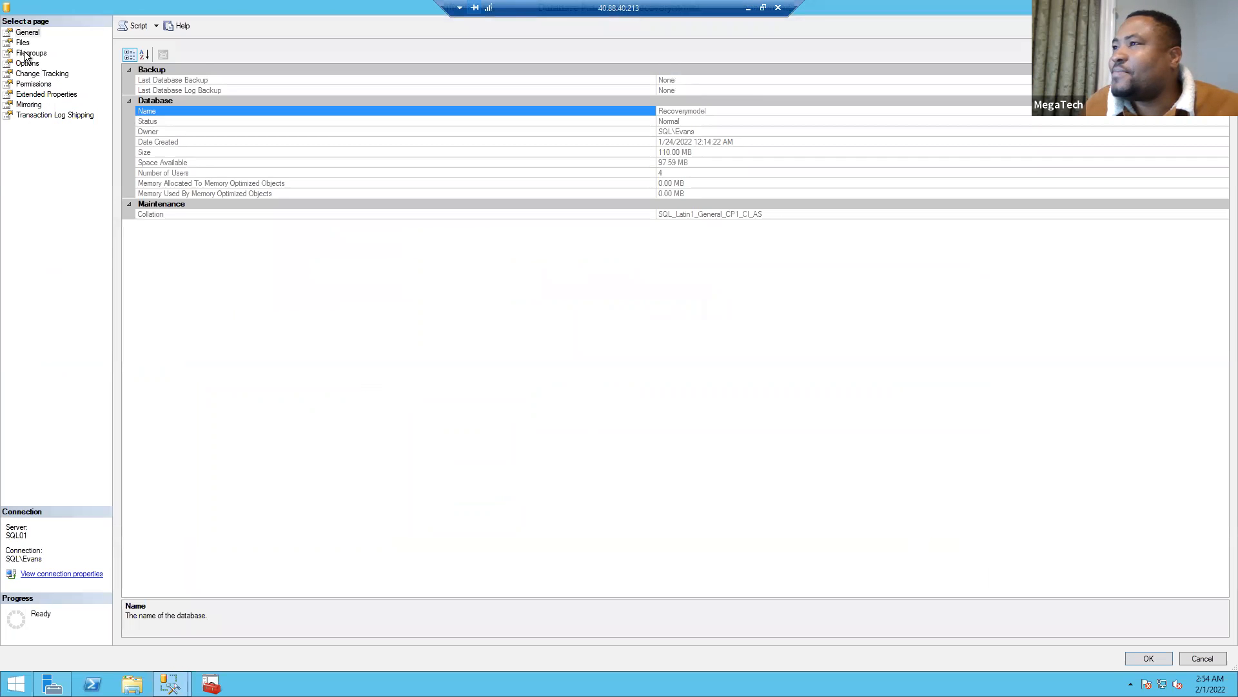
click(26, 64)
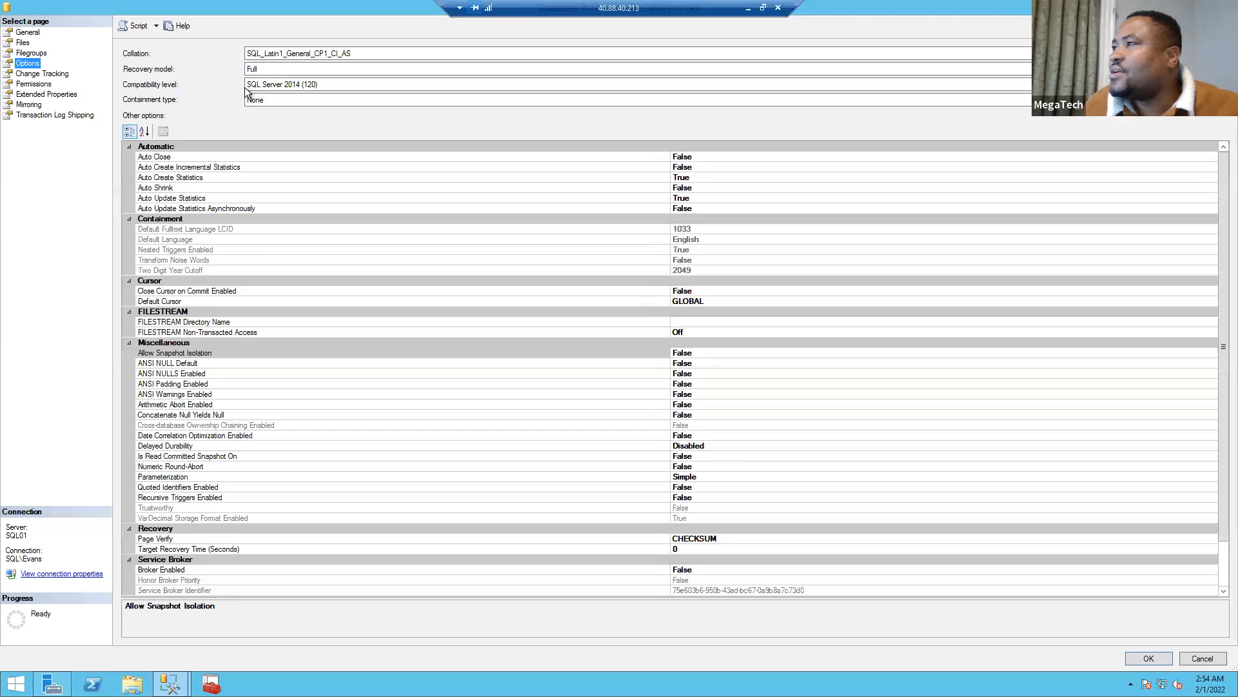
click(361, 72)
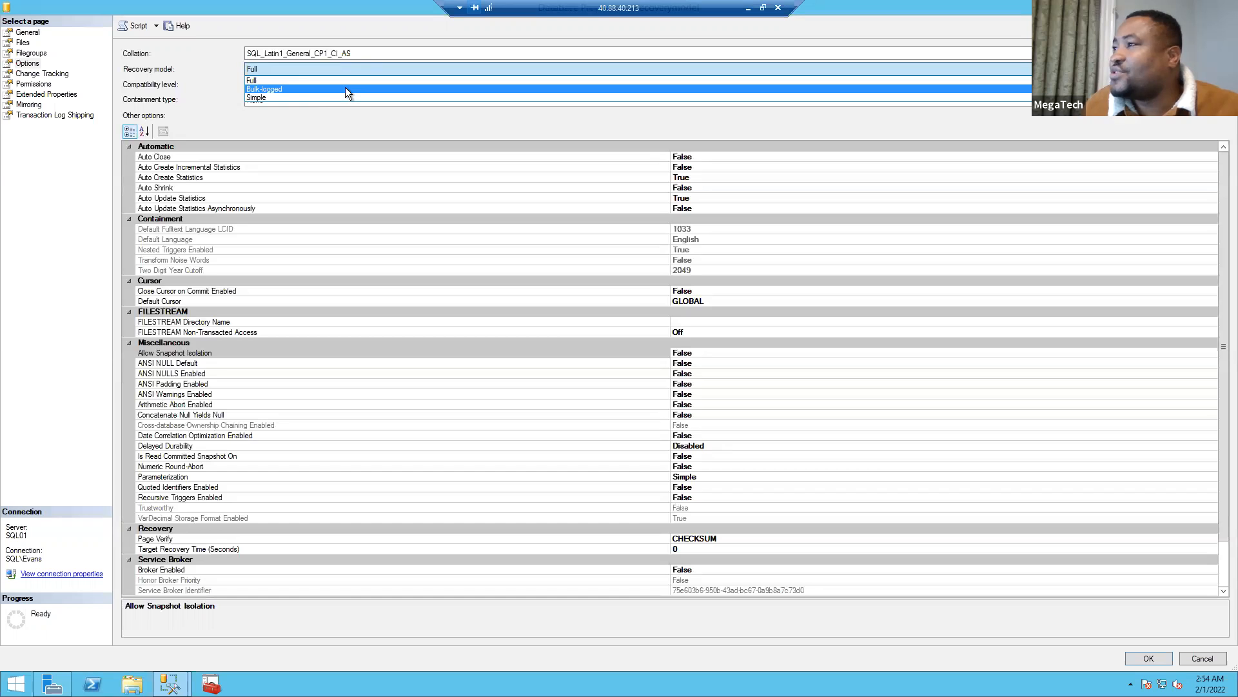
click(346, 87)
mouse_move(1203, 654)
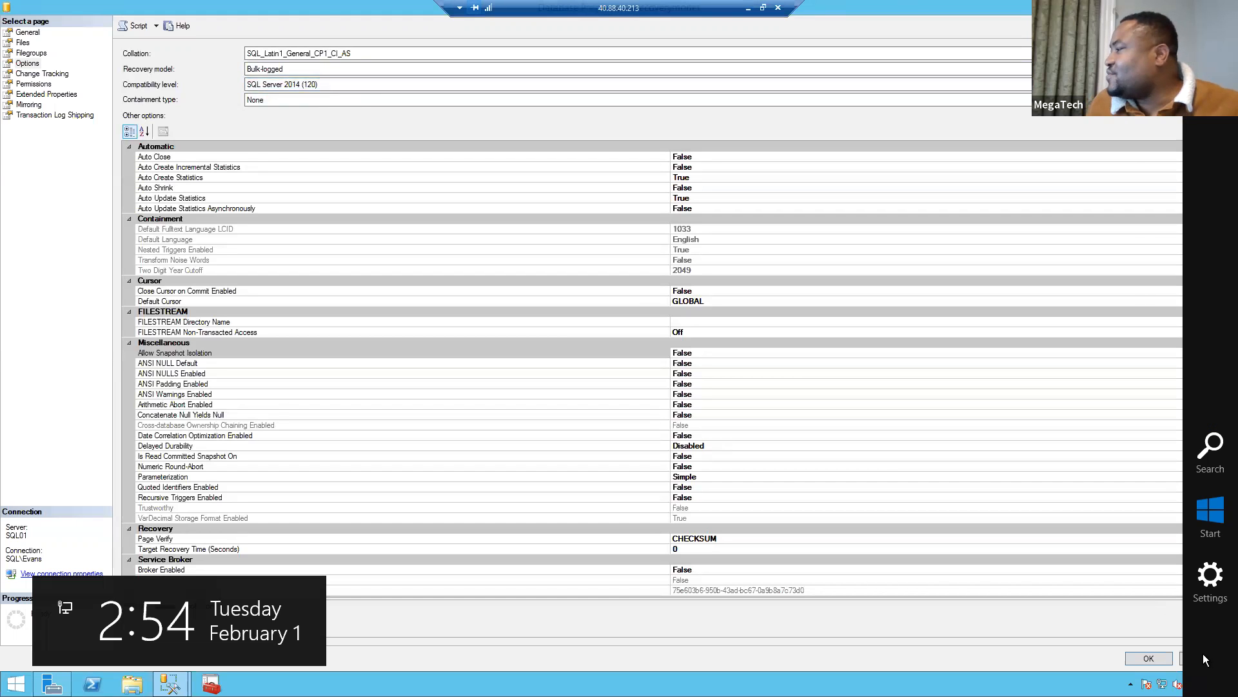
click(1148, 657)
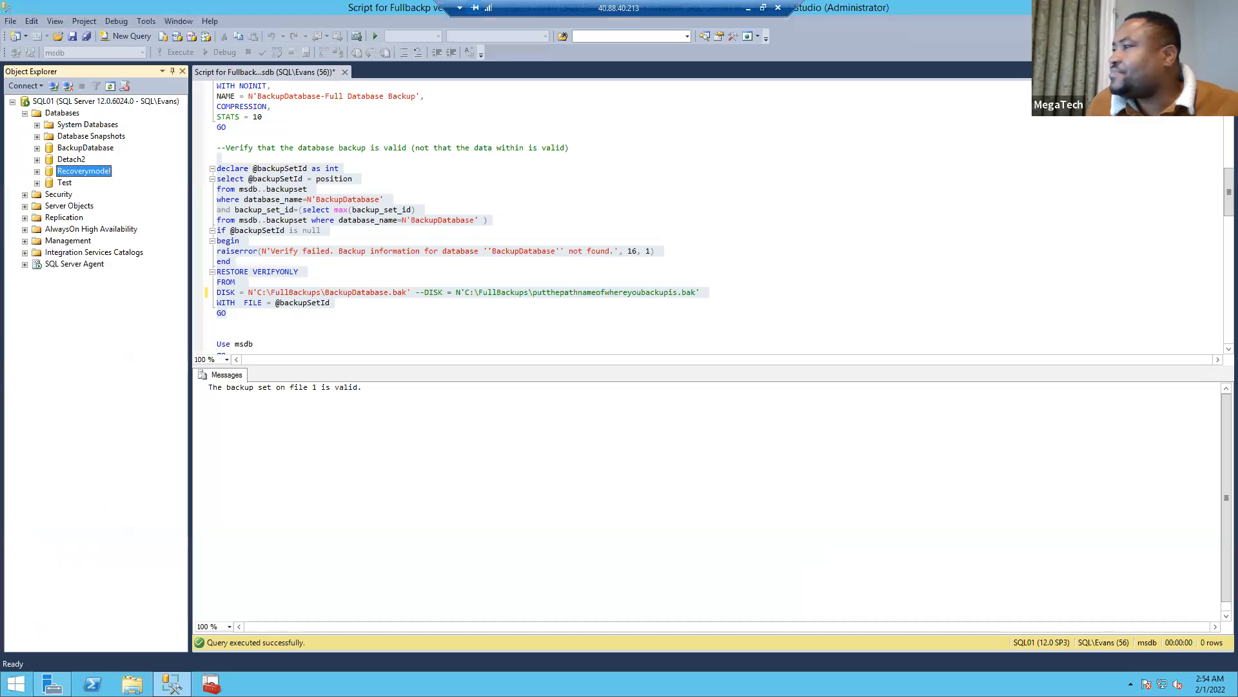
Check which backup types are offered for the Recoverymodel database under the bulk-logged recovery model, without running a backup.
right_click(101, 178)
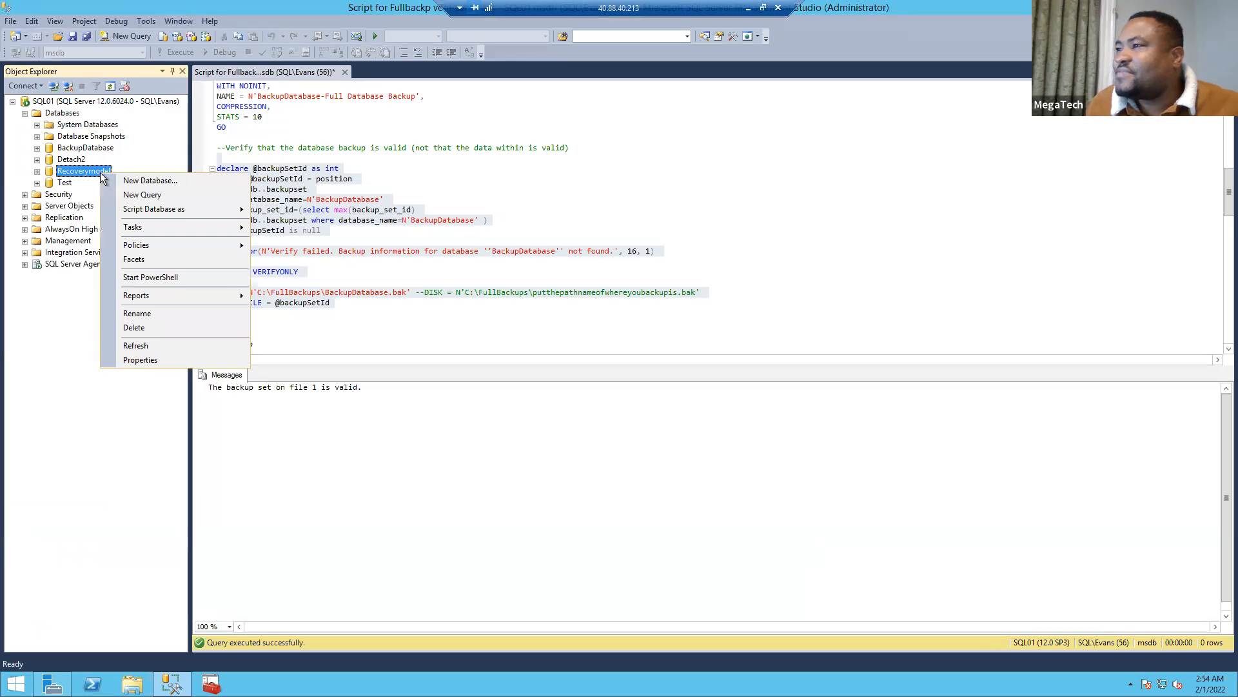
click(158, 355)
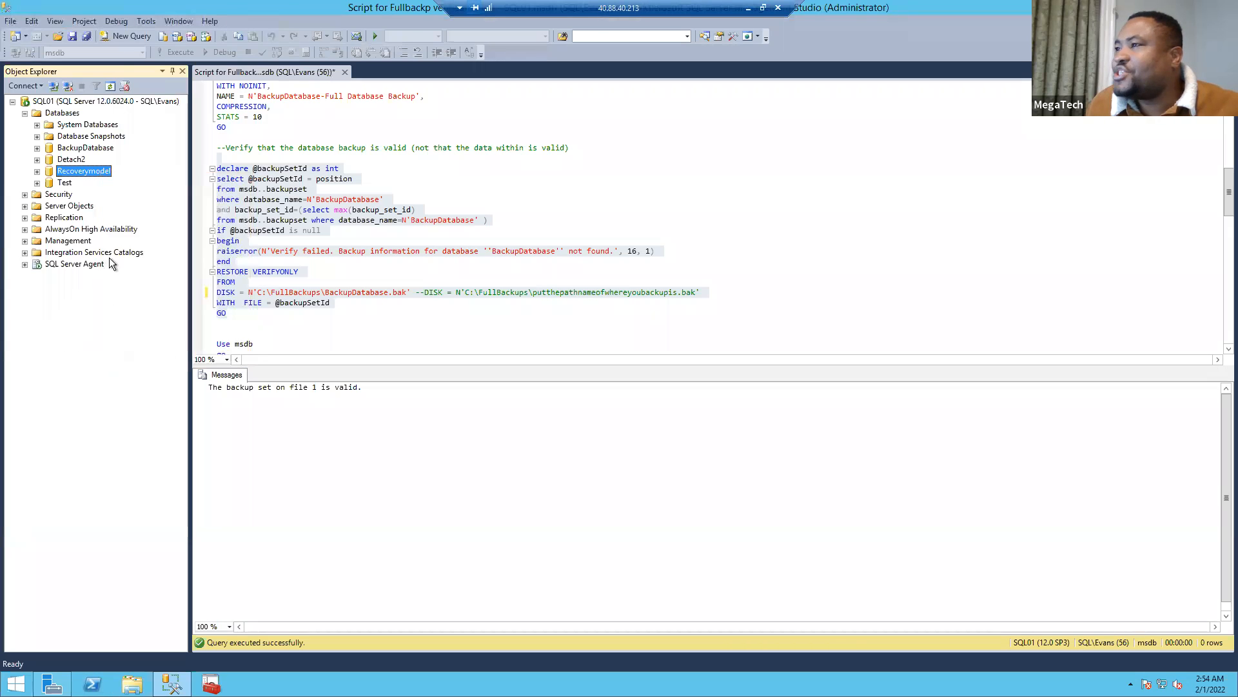
right_click(83, 169)
mouse_move(133, 226)
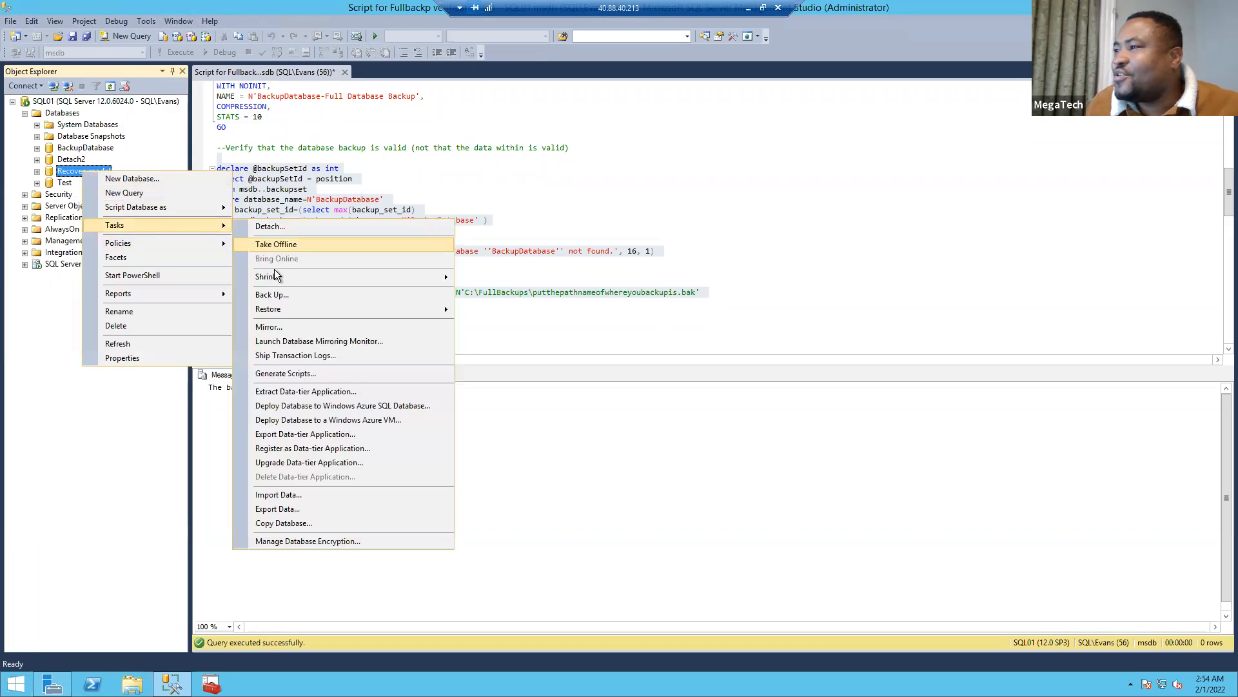
click(288, 296)
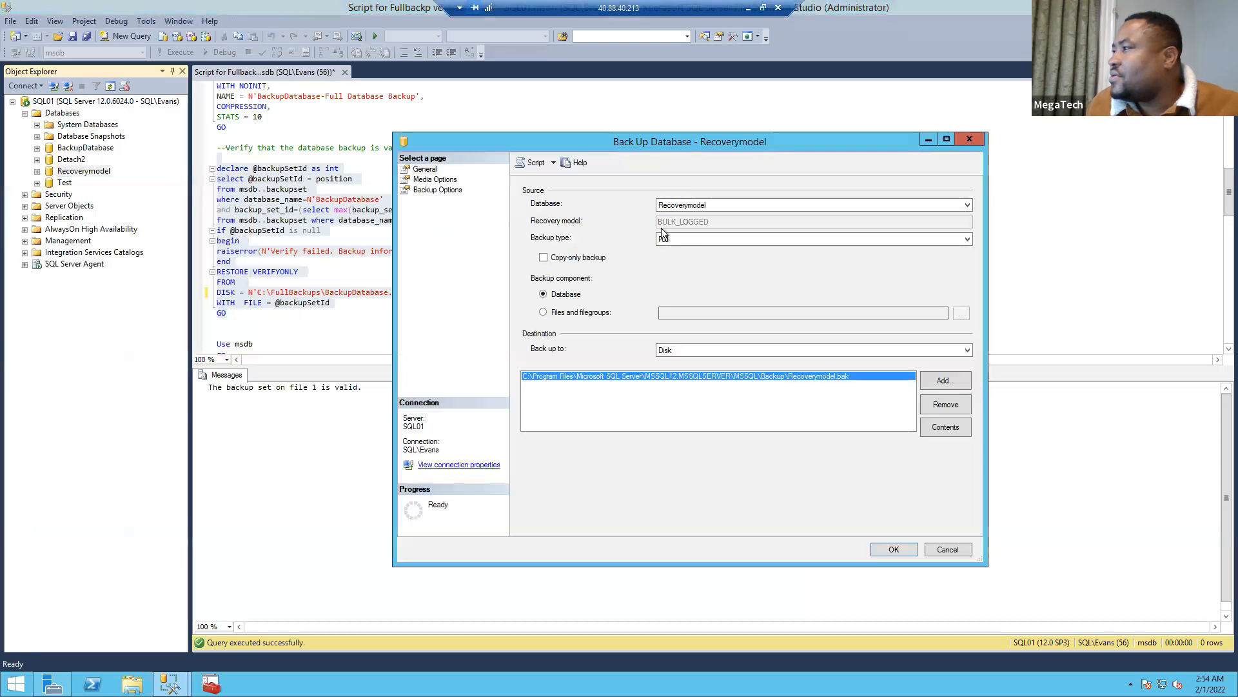
click(686, 242)
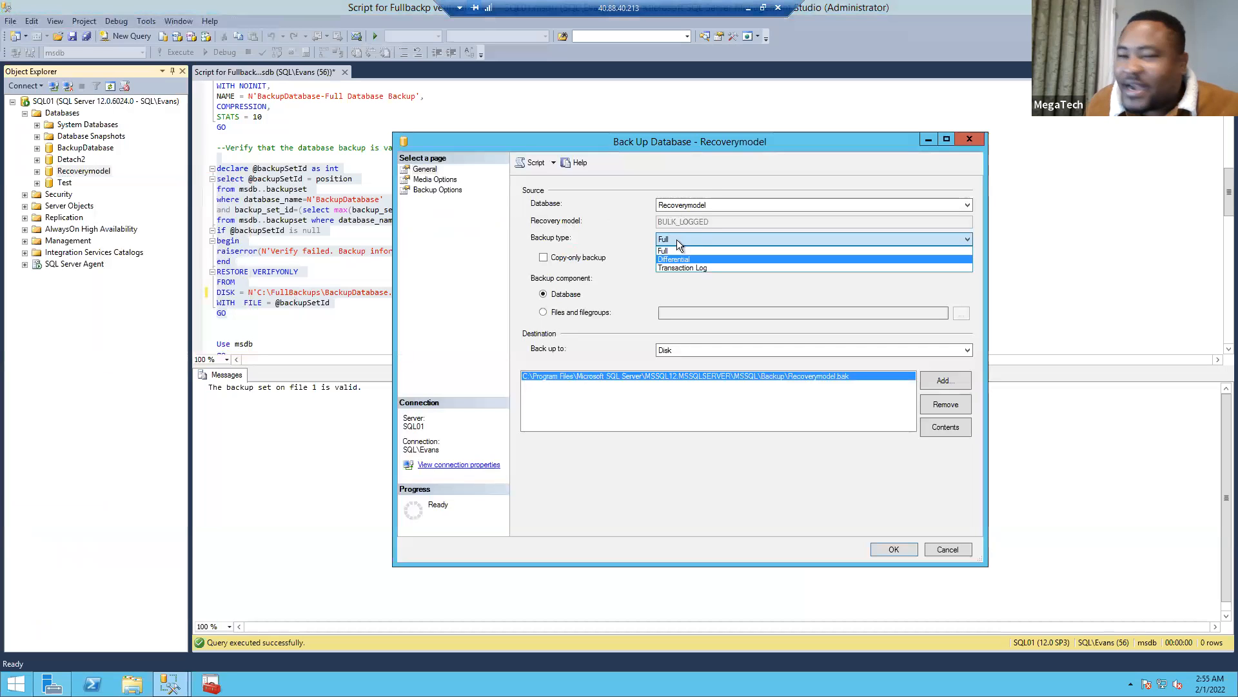
click(861, 524)
click(948, 549)
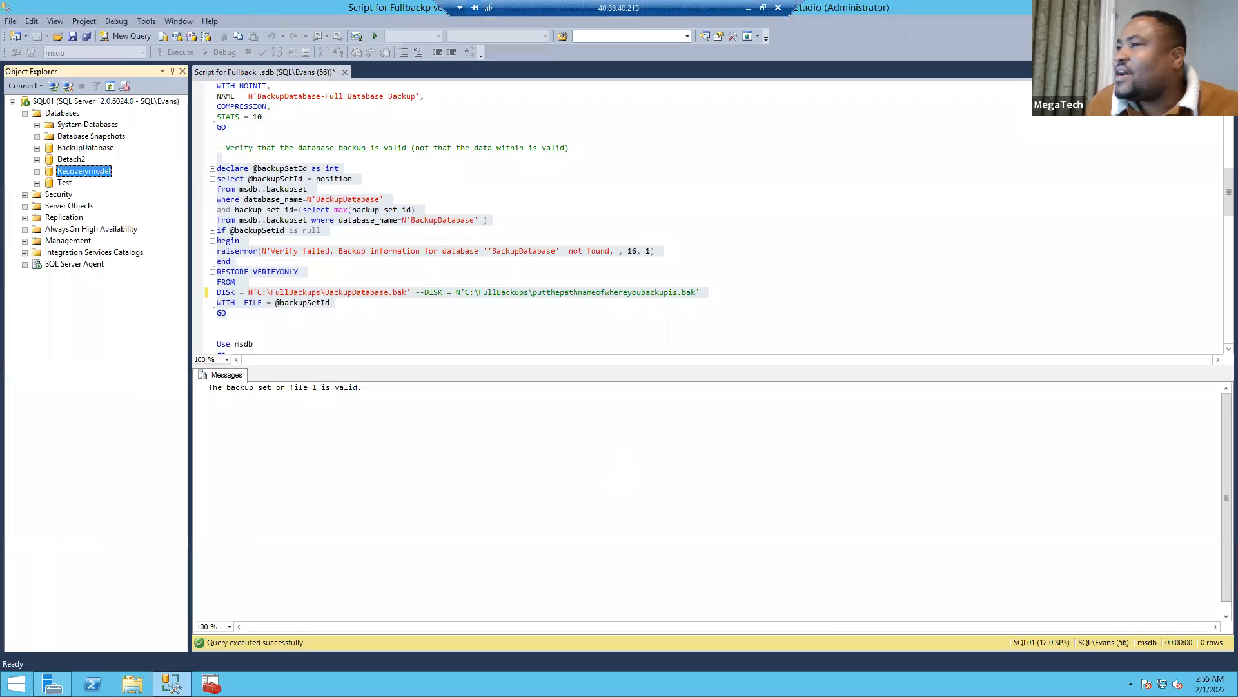
Set the recovery model of the Recoverymodel database to Simple in its database options and apply the change.
right_click(97, 172)
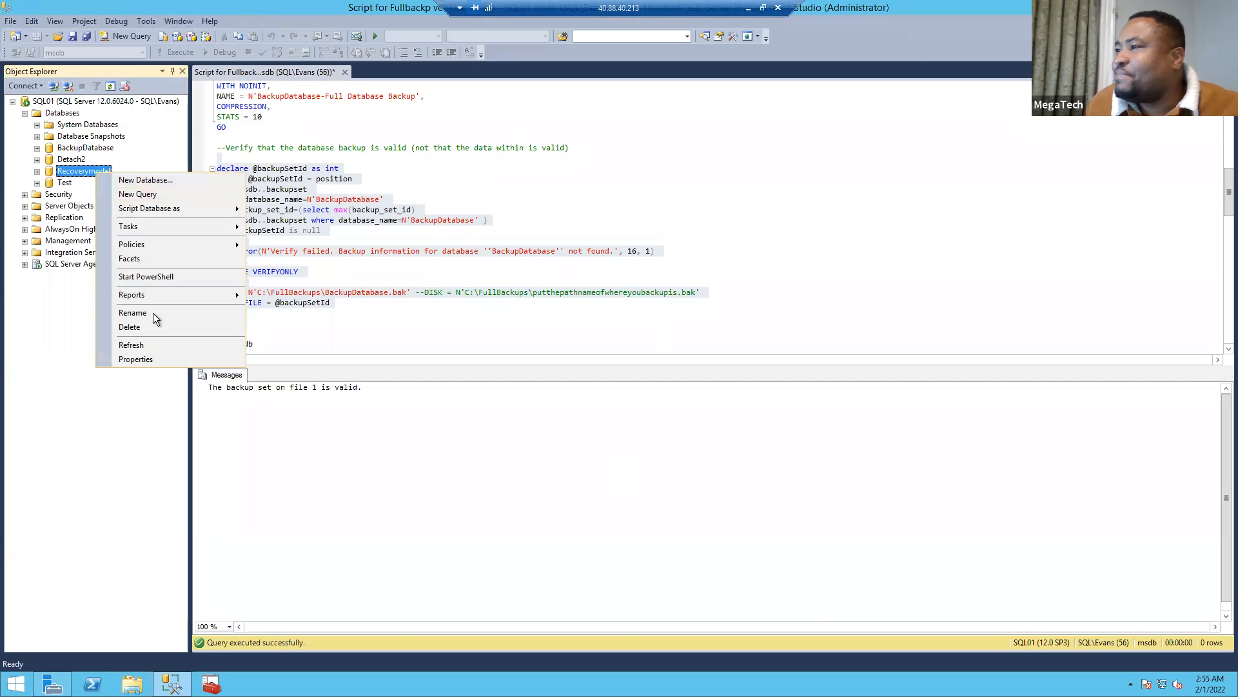
click(137, 359)
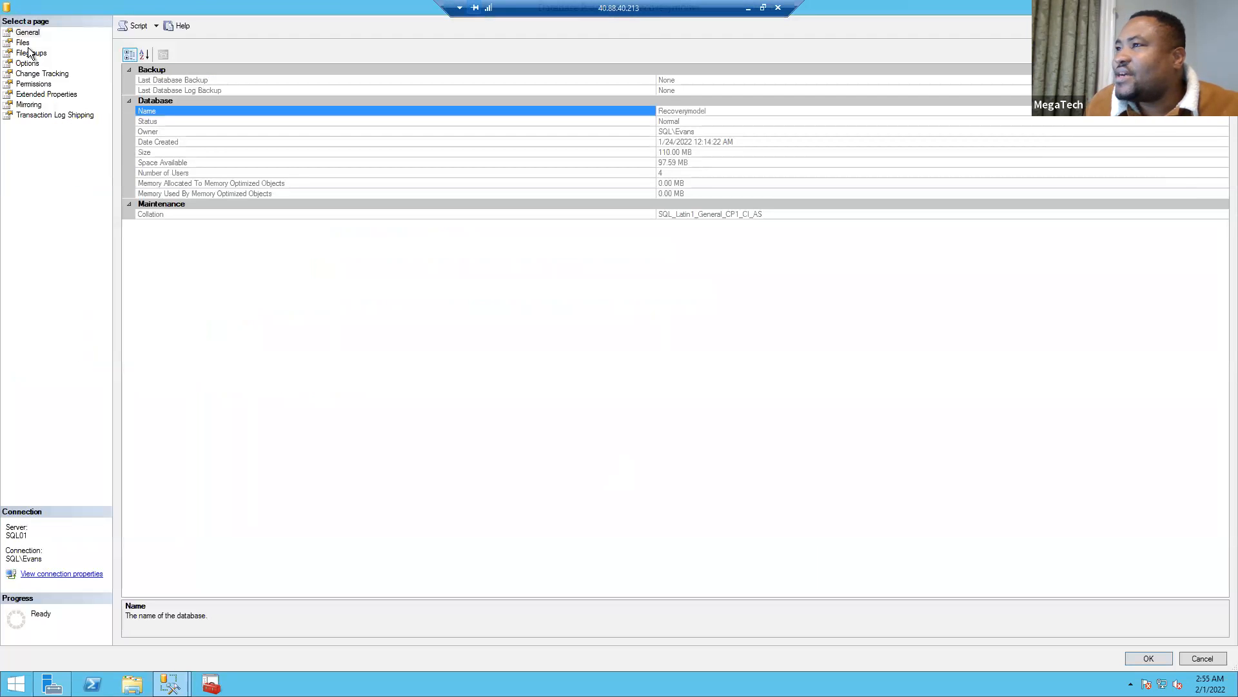
click(28, 63)
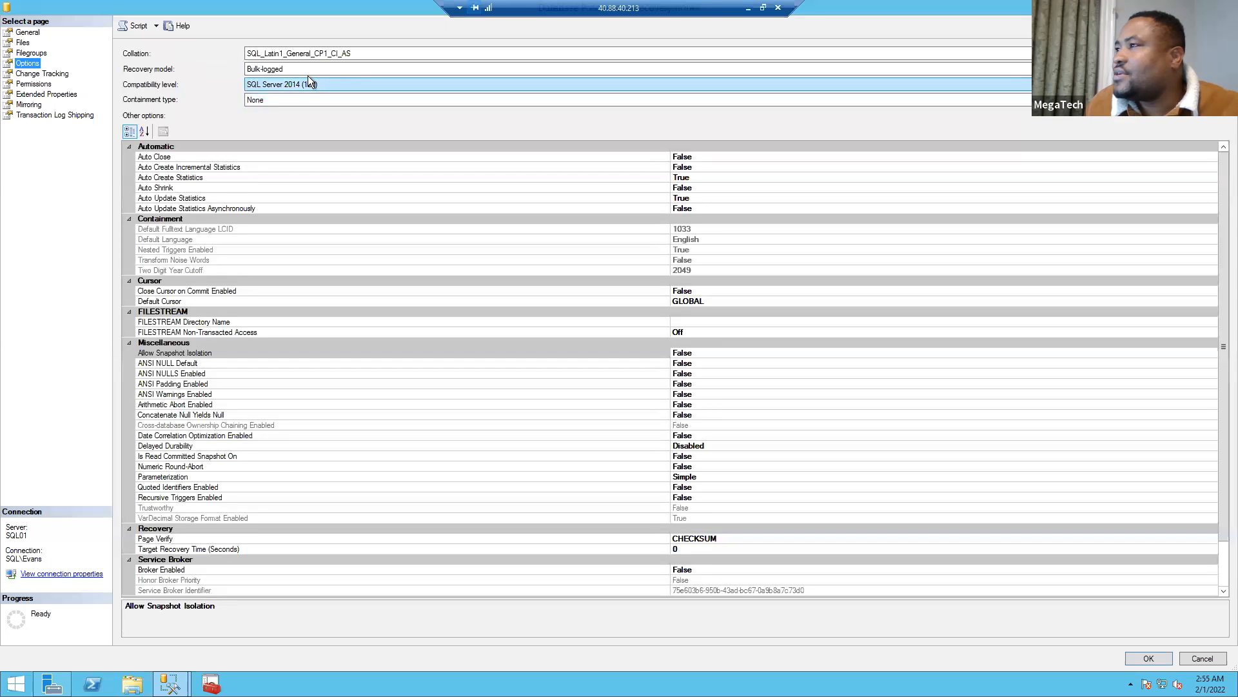
click(327, 71)
click(303, 97)
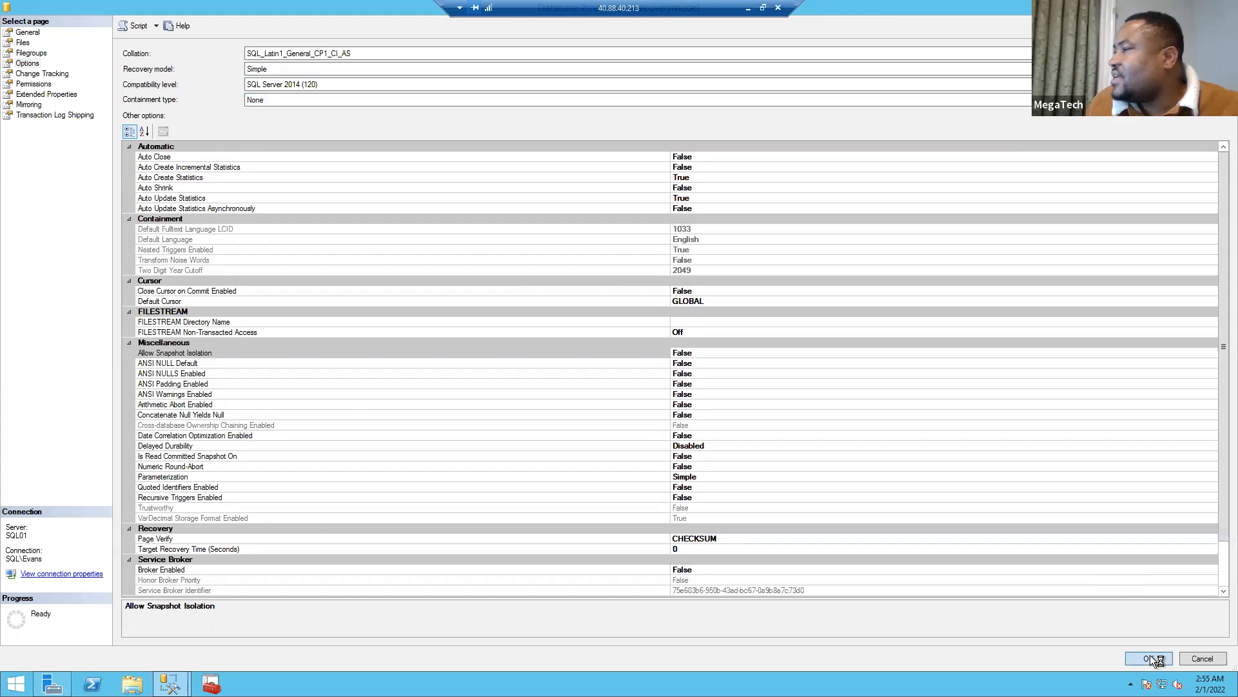
click(1148, 658)
Check which backup types are offered for the Recoverymodel database under the simple recovery model, without running a backup.
click(71, 171)
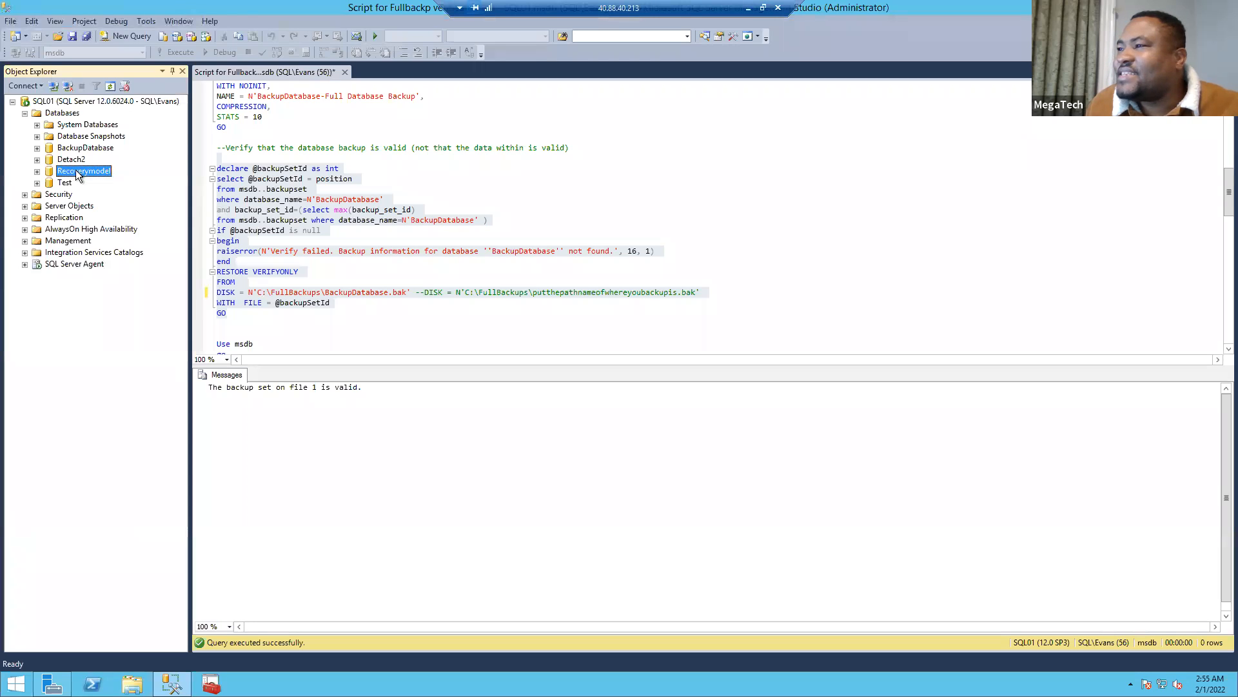
right_click(76, 170)
mouse_move(106, 226)
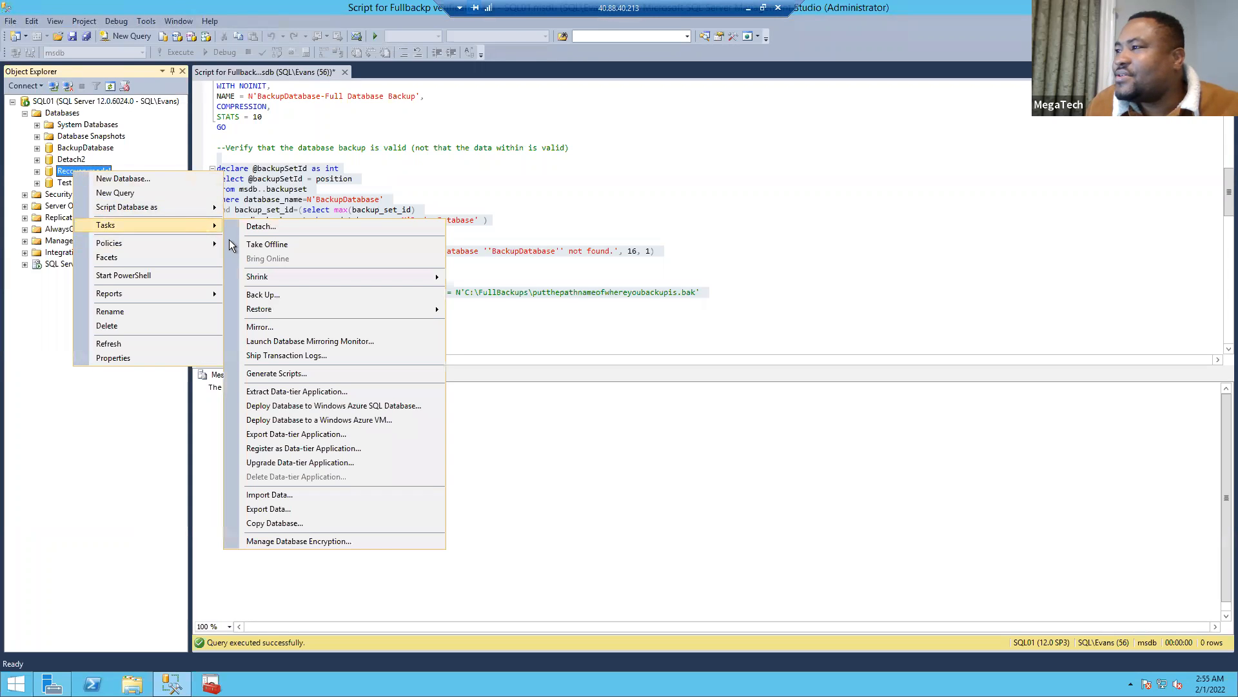
click(276, 297)
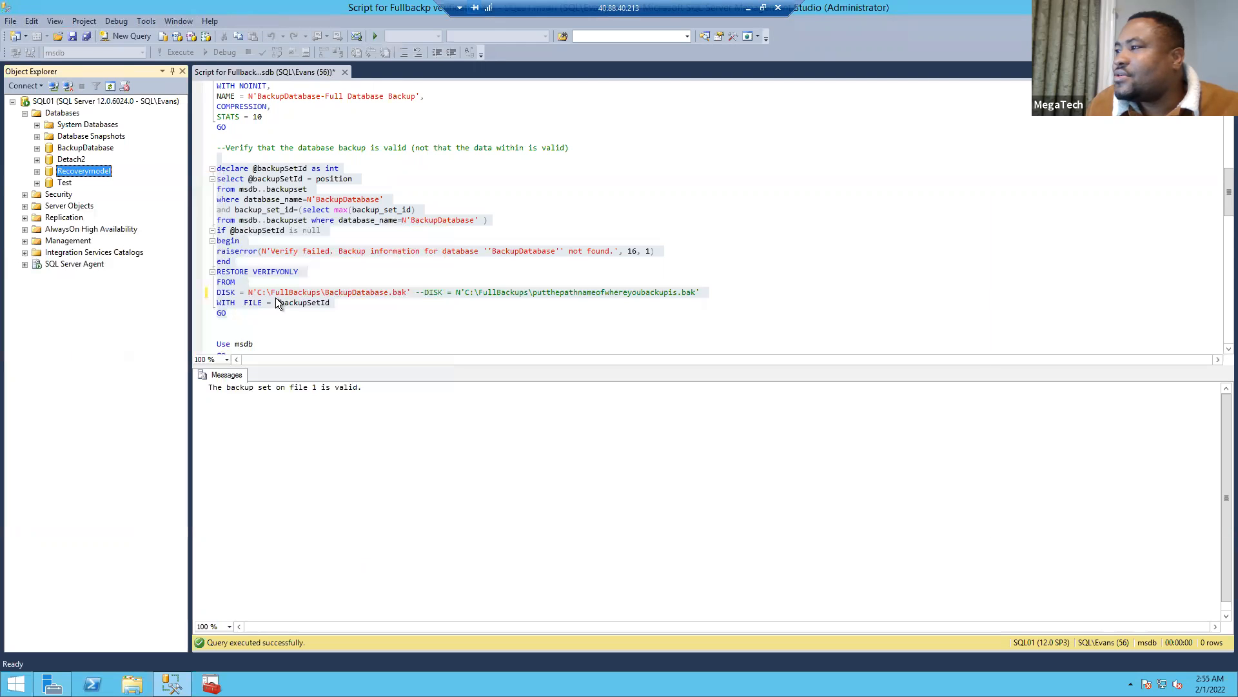
click(703, 240)
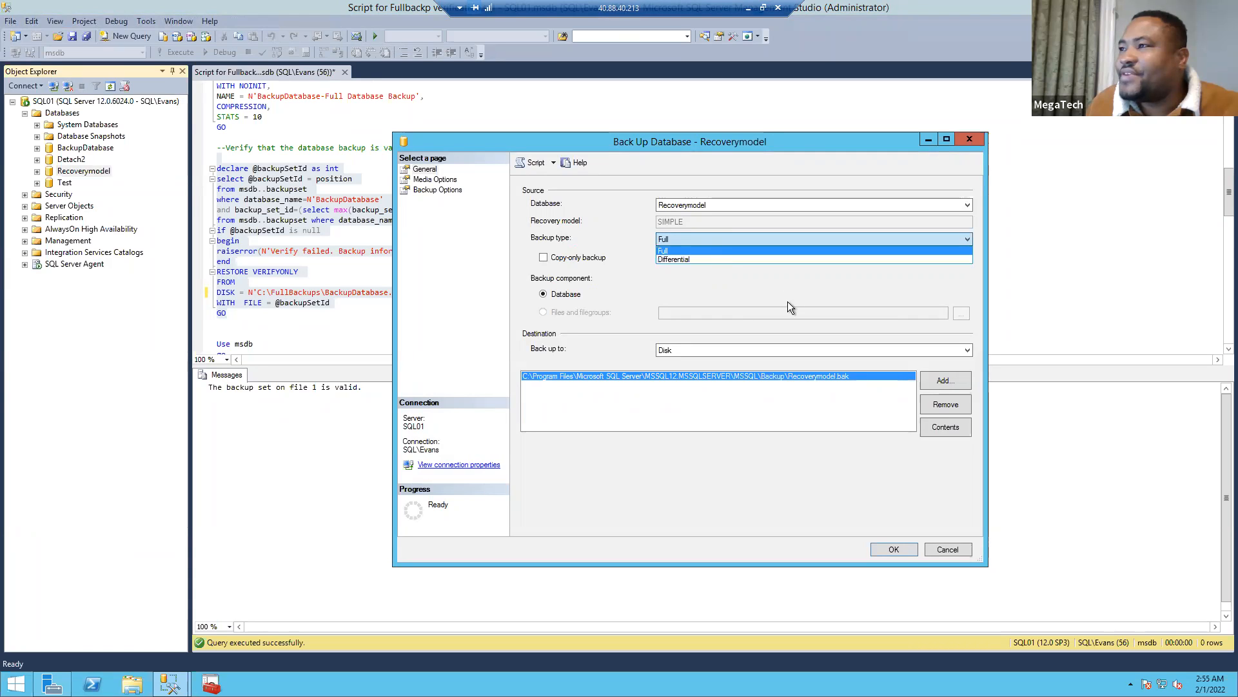
click(688, 261)
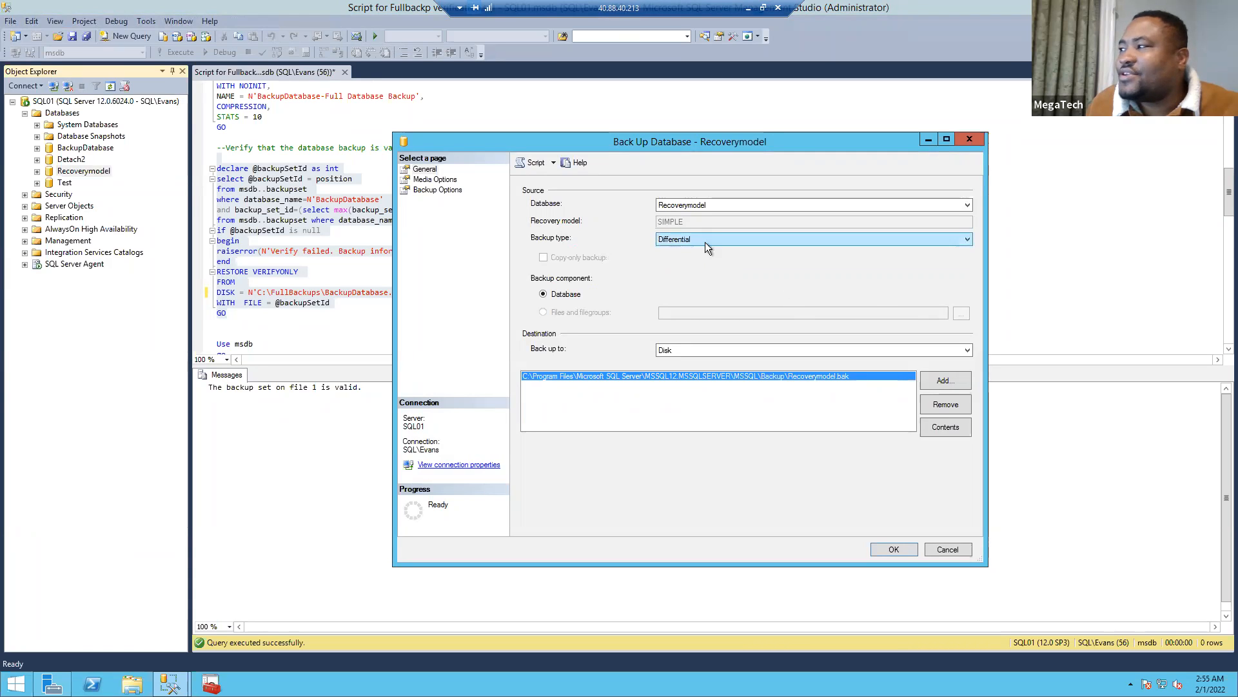
click(706, 241)
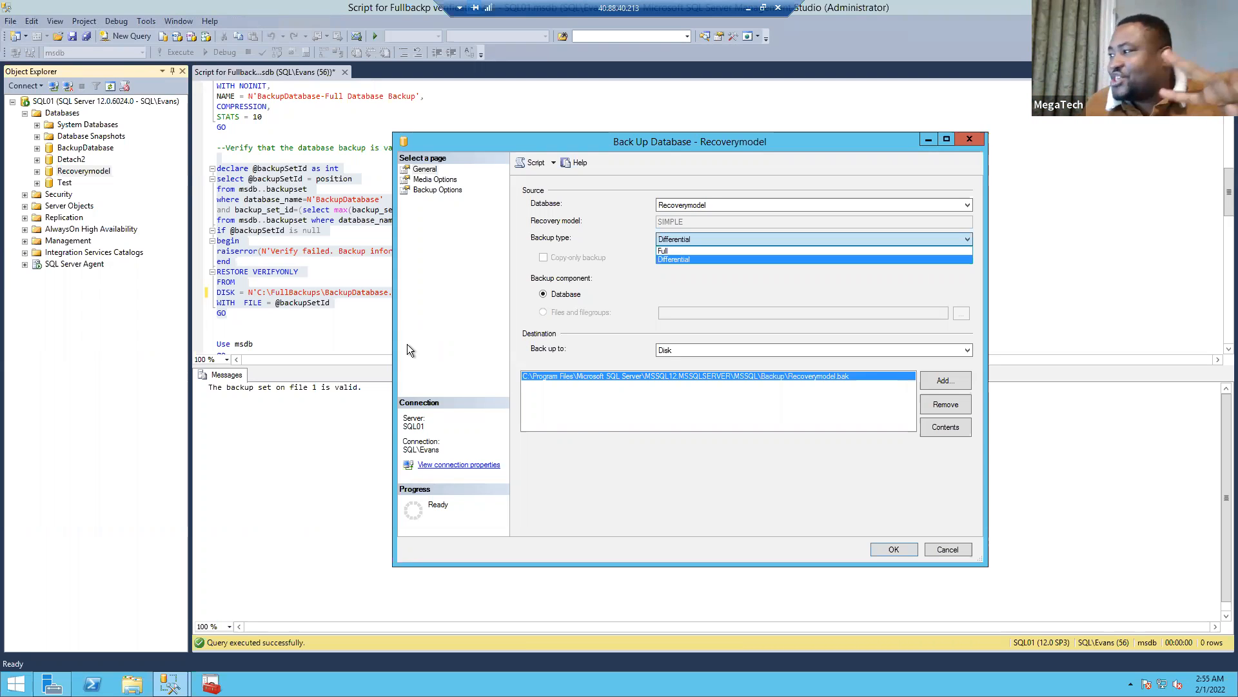
click(947, 549)
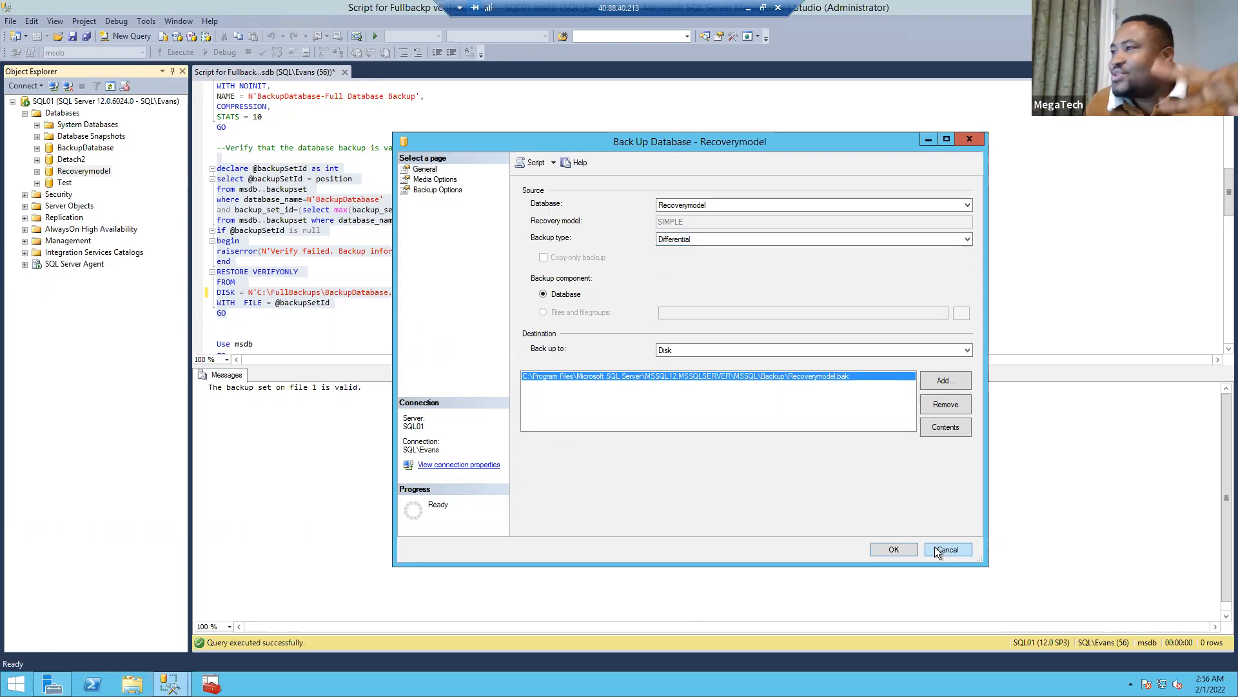
click(953, 552)
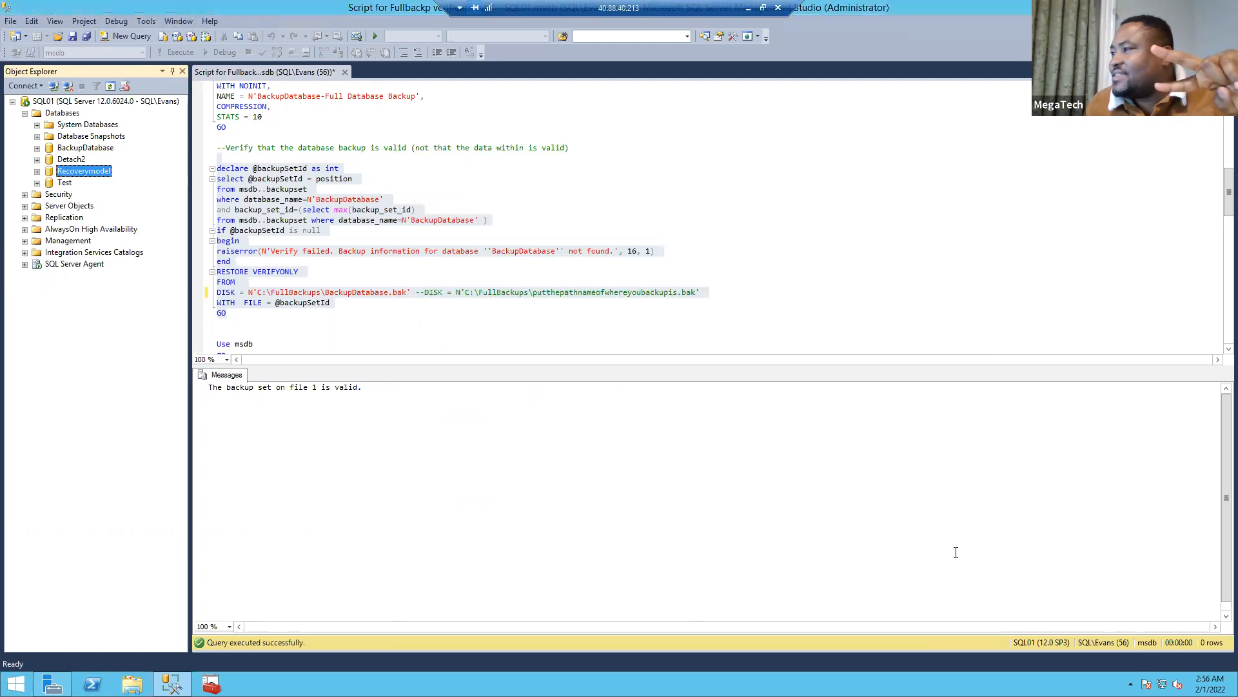
Set the recovery model of the Recoverymodel database to Full in its database options and apply the change.
right_click(88, 174)
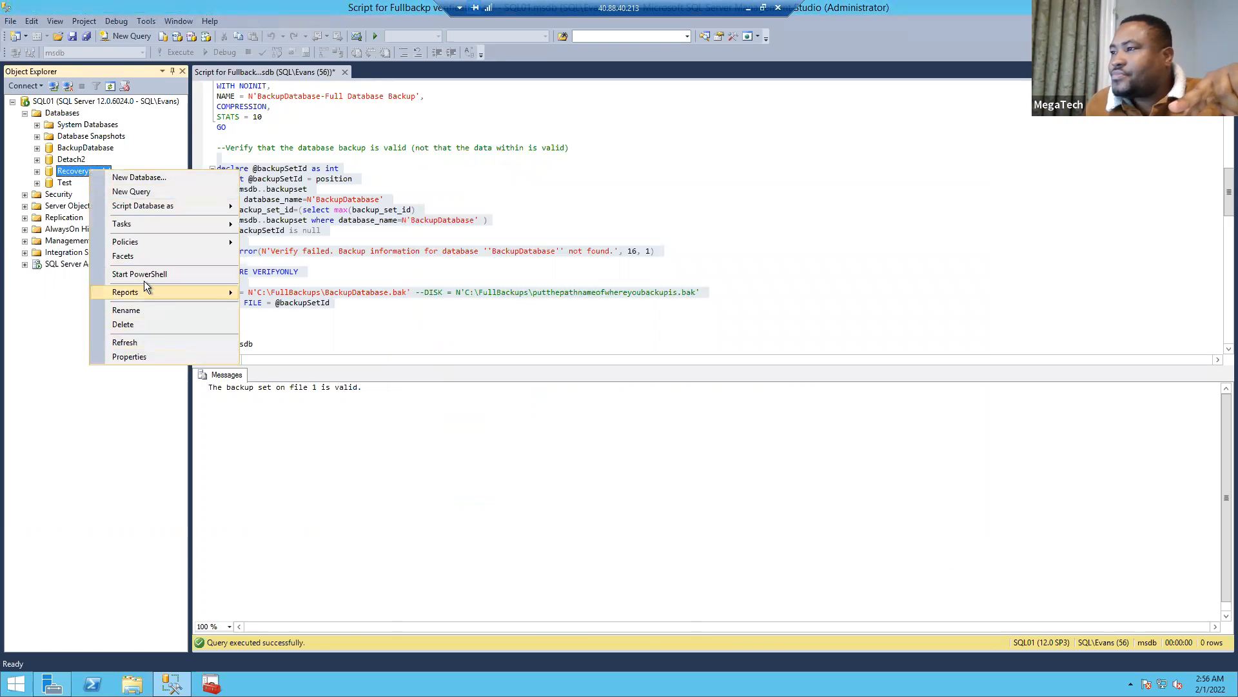
click(154, 356)
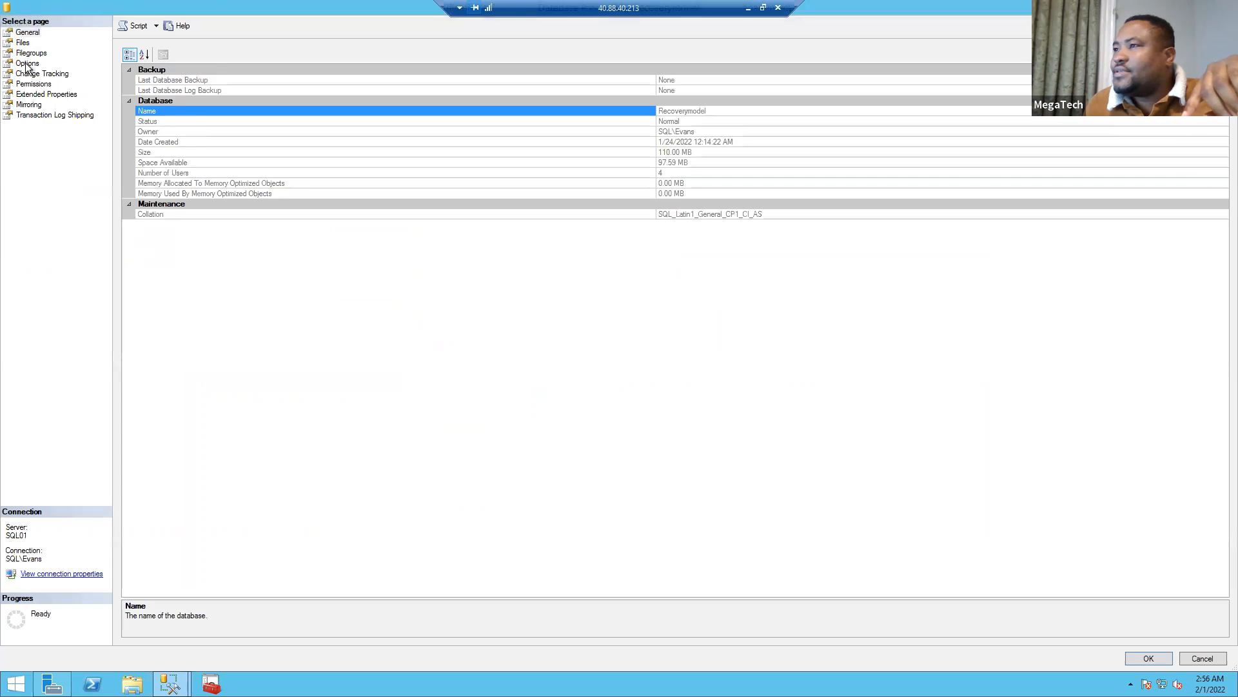
click(26, 63)
click(316, 71)
click(296, 79)
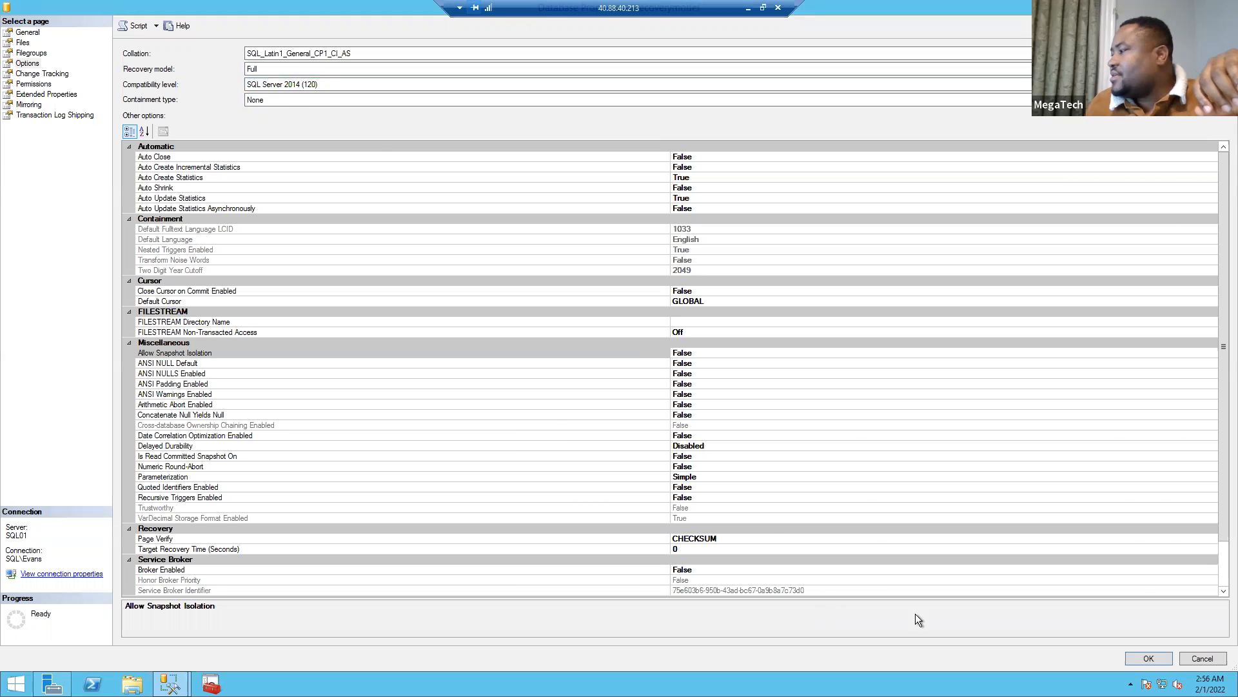
click(1147, 659)
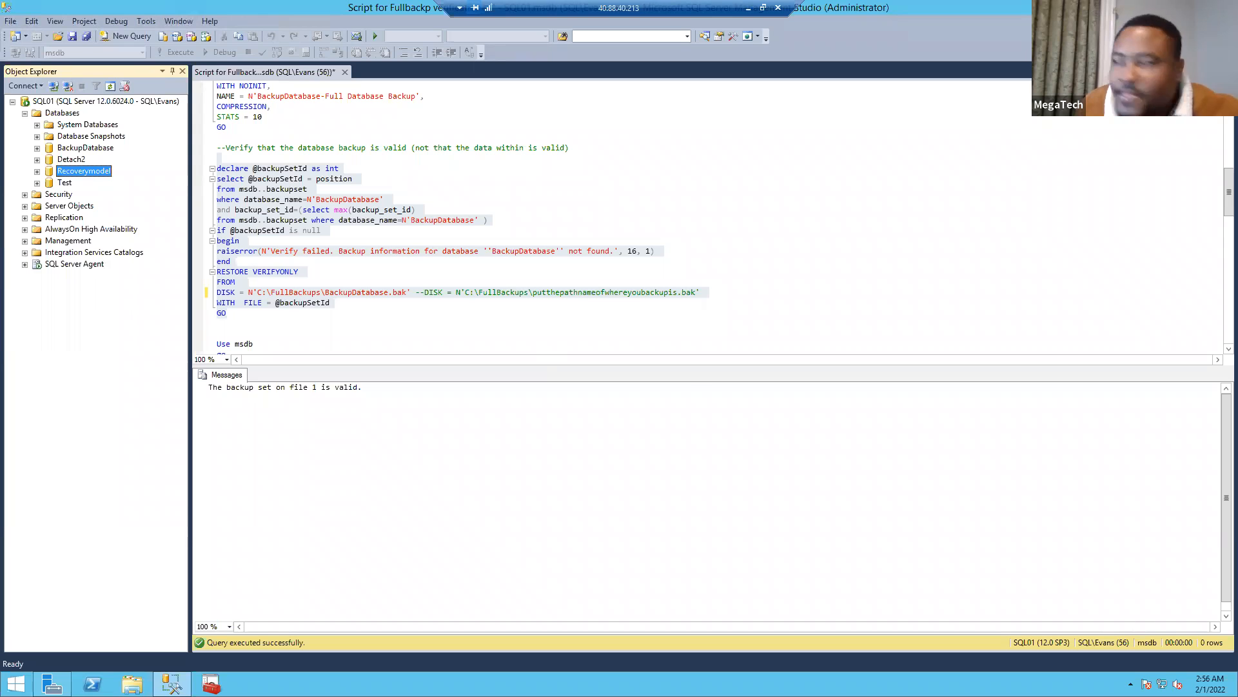
Switch to Word and bold "last full" and "made since the last full backup" in the first Differential Backups paragraph.
key(alt+Tab)
click(902, 110)
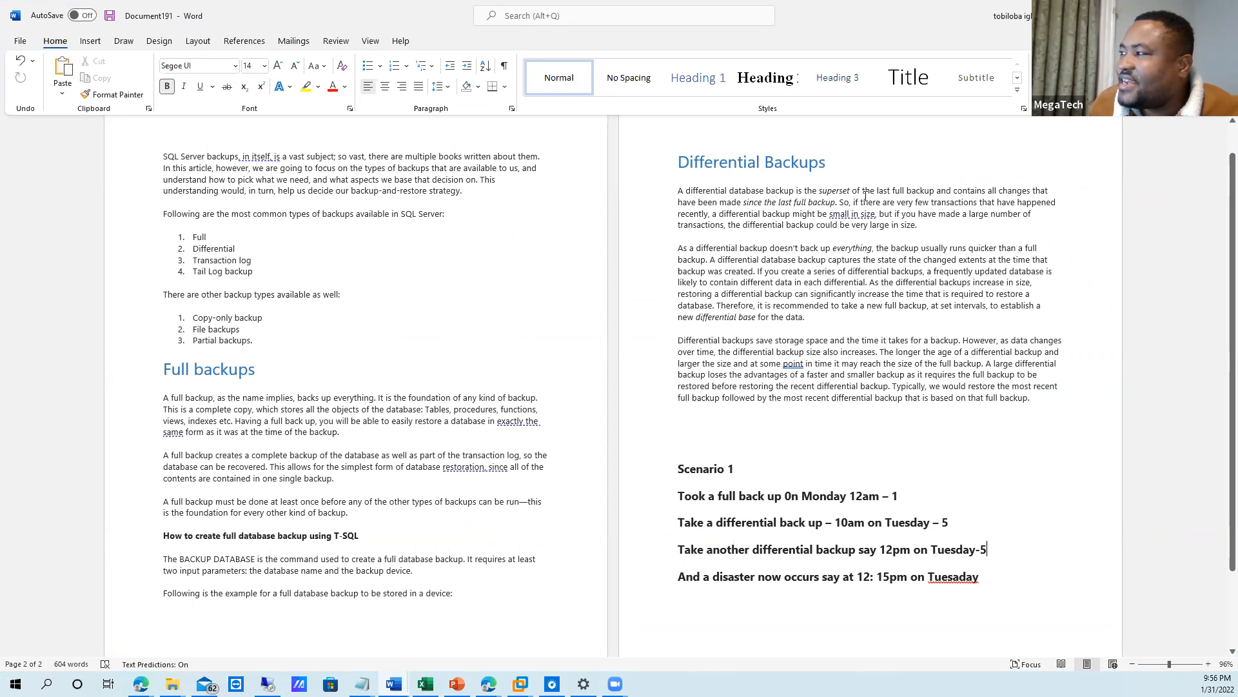
drag(877, 190, 906, 190)
click(167, 86)
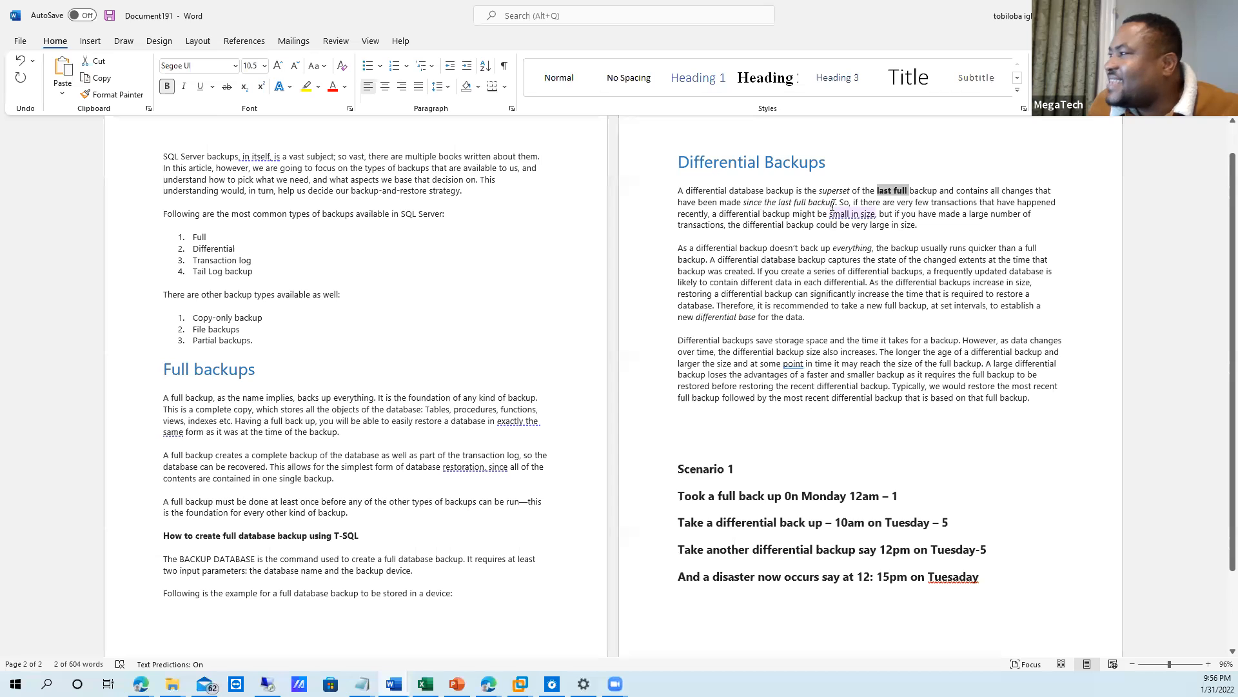
drag(834, 205, 725, 205)
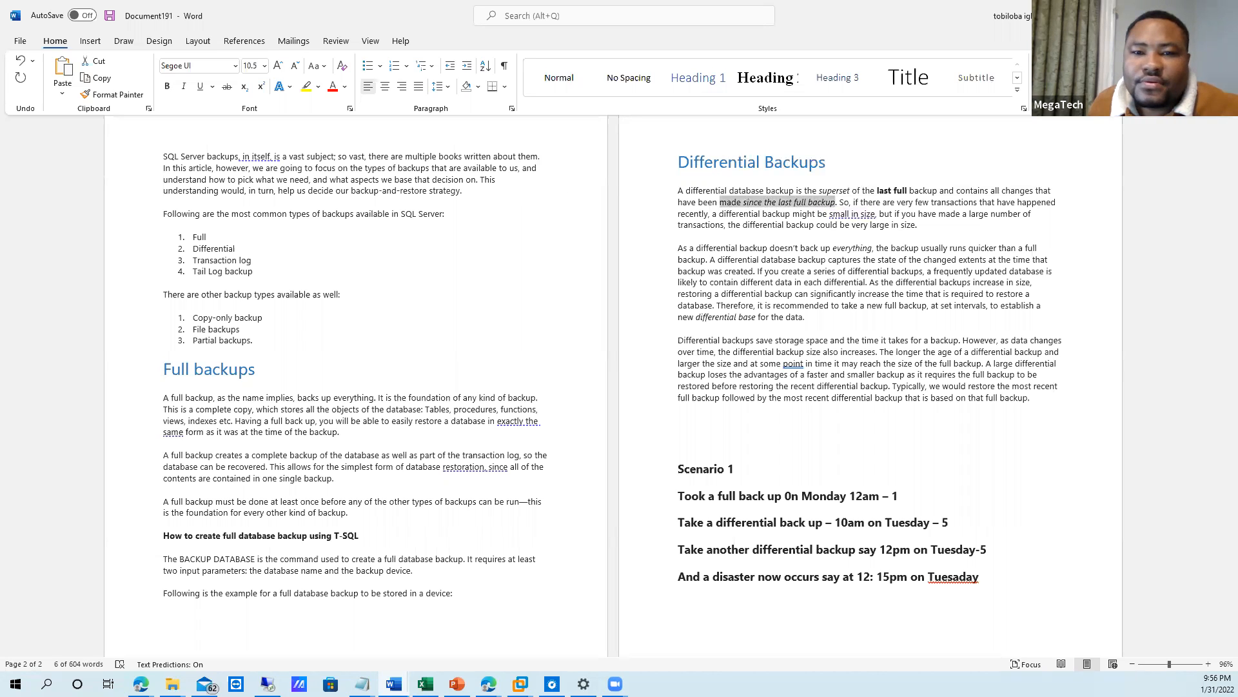
click(834, 203)
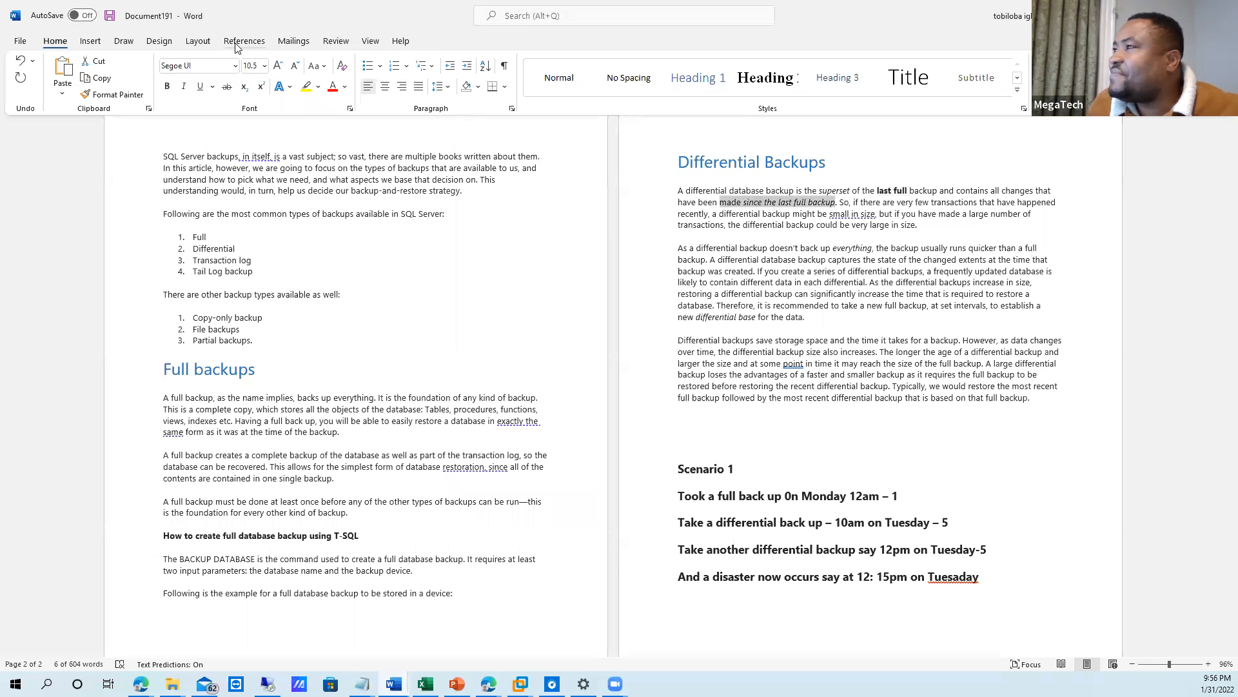
click(167, 86)
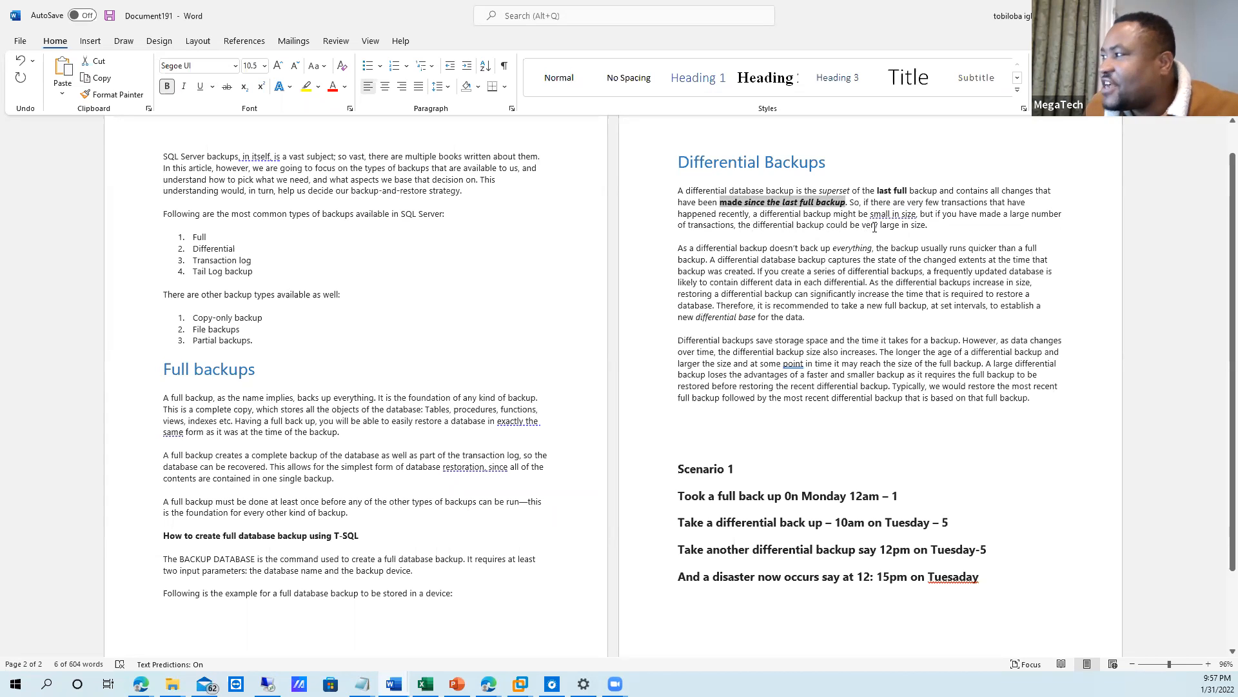
click(933, 228)
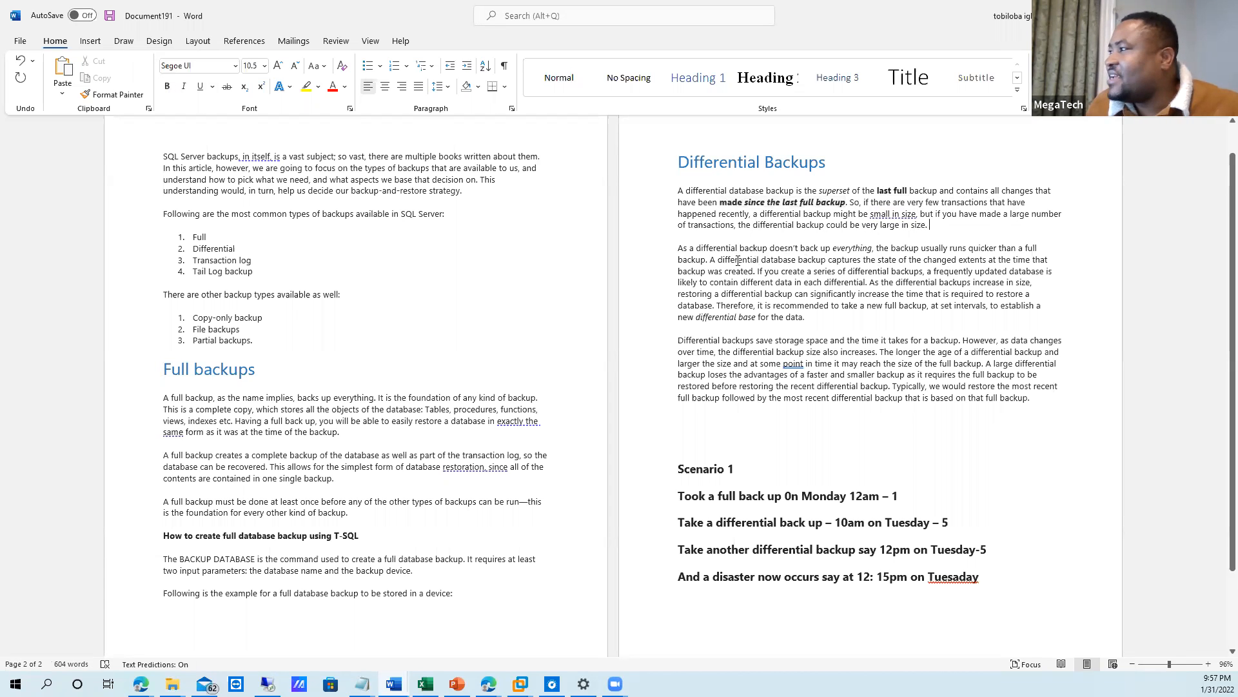
Bold the closing sentence of the Differential Backups text, starting "Typically, we would restore the most recent full backup".
click(873, 248)
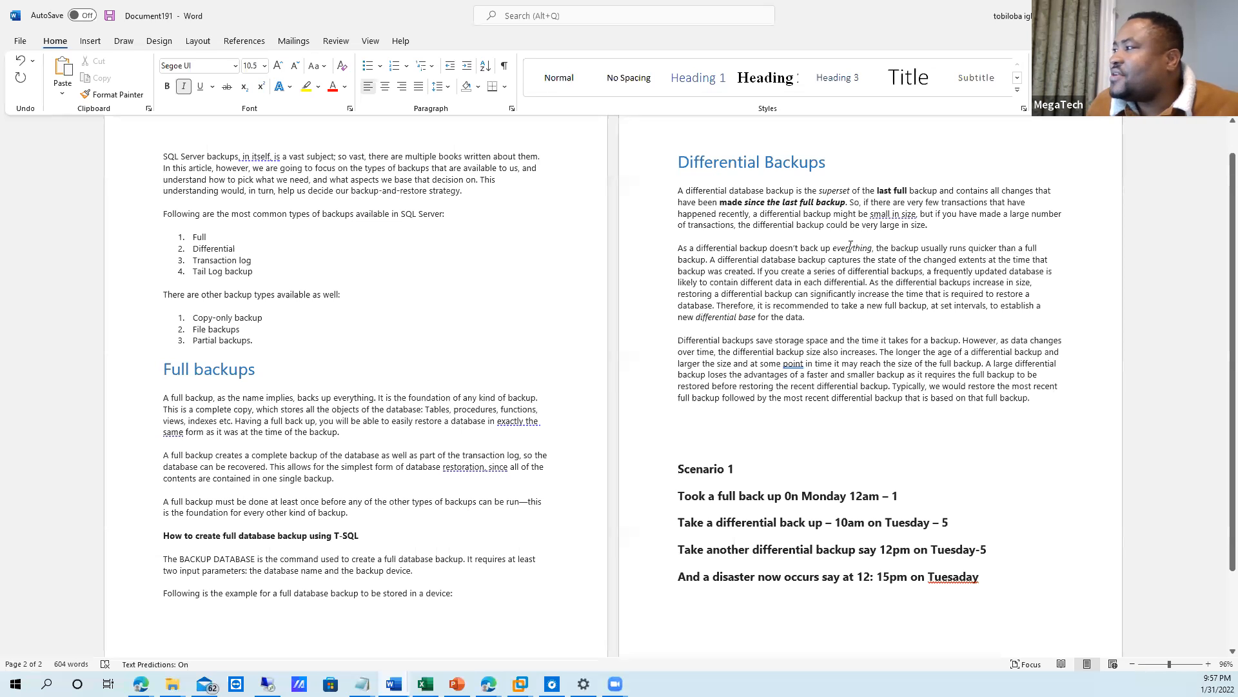
drag(867, 249, 707, 260)
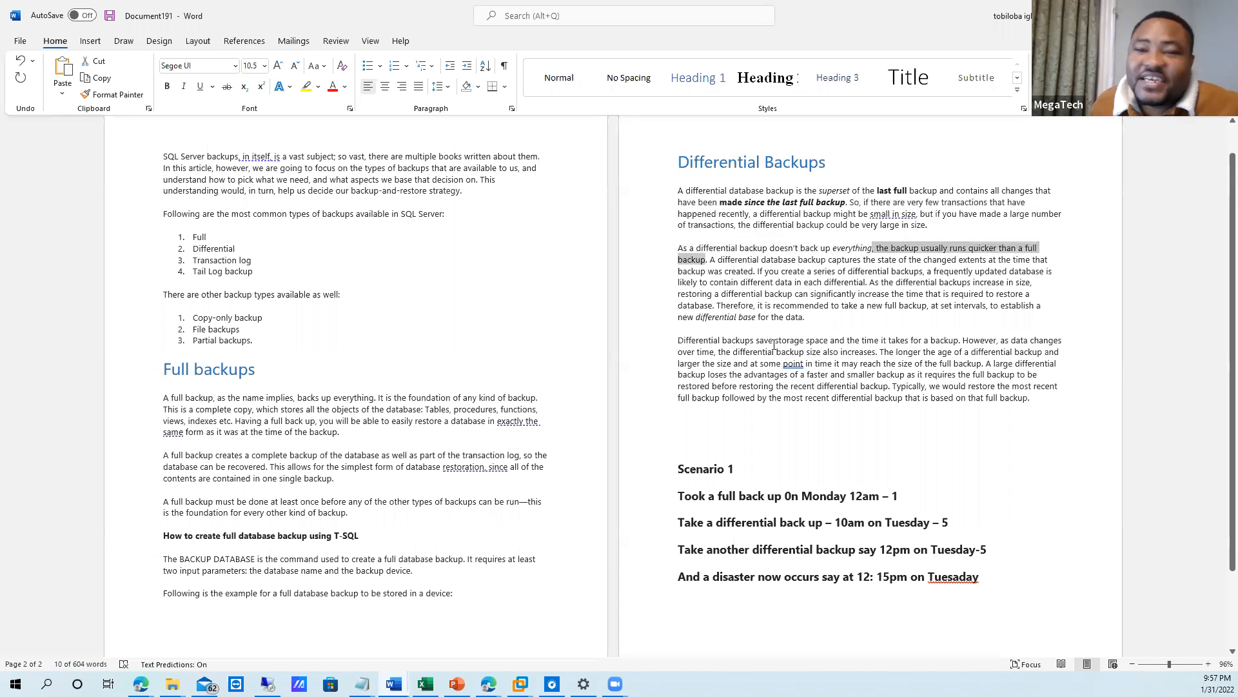
click(946, 260)
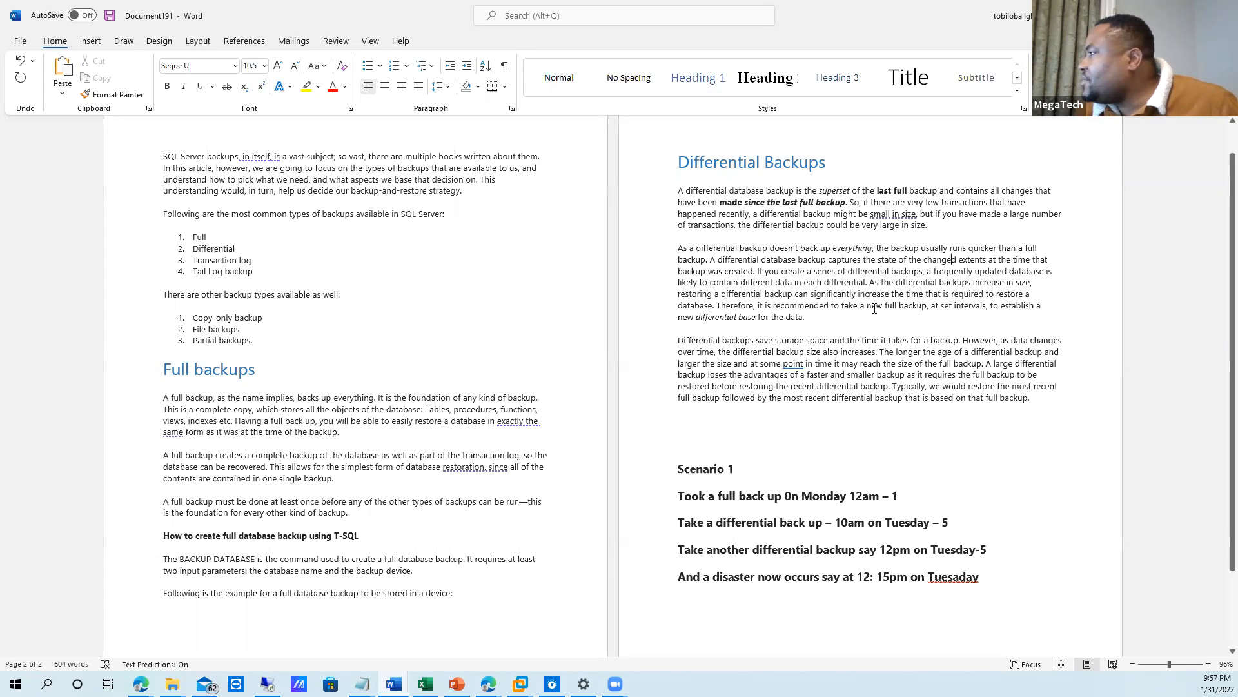
scroll(763, 349, down, 1)
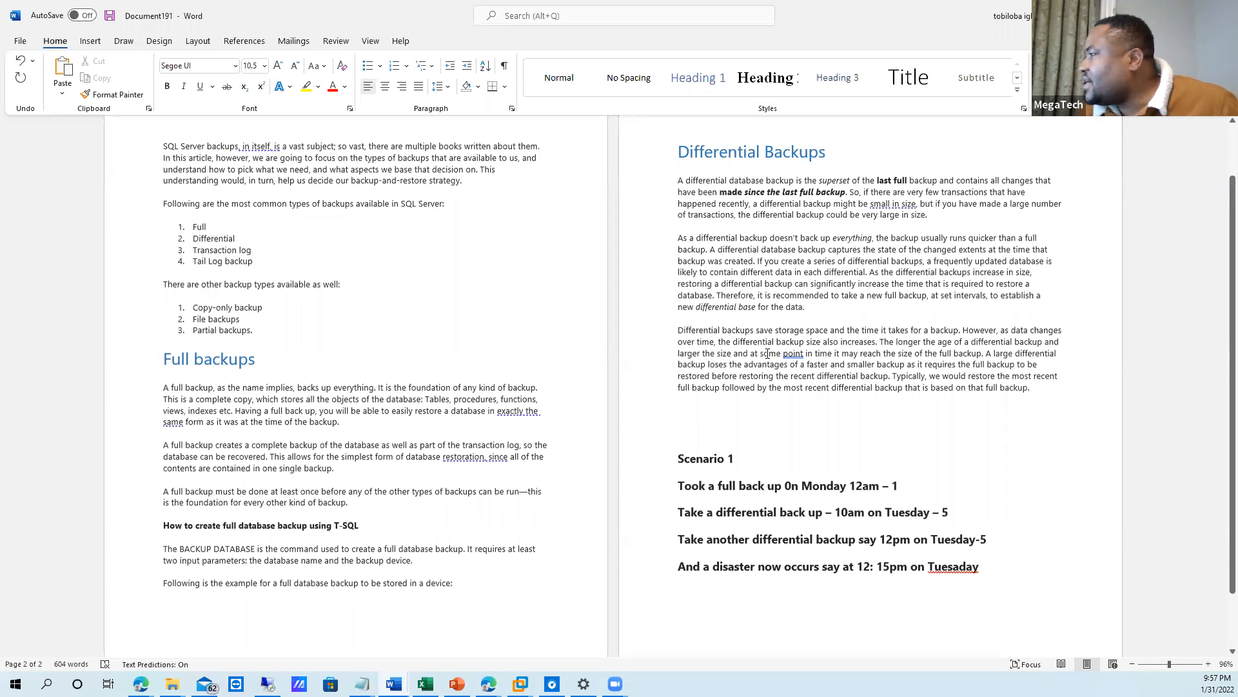
drag(805, 312, 694, 308)
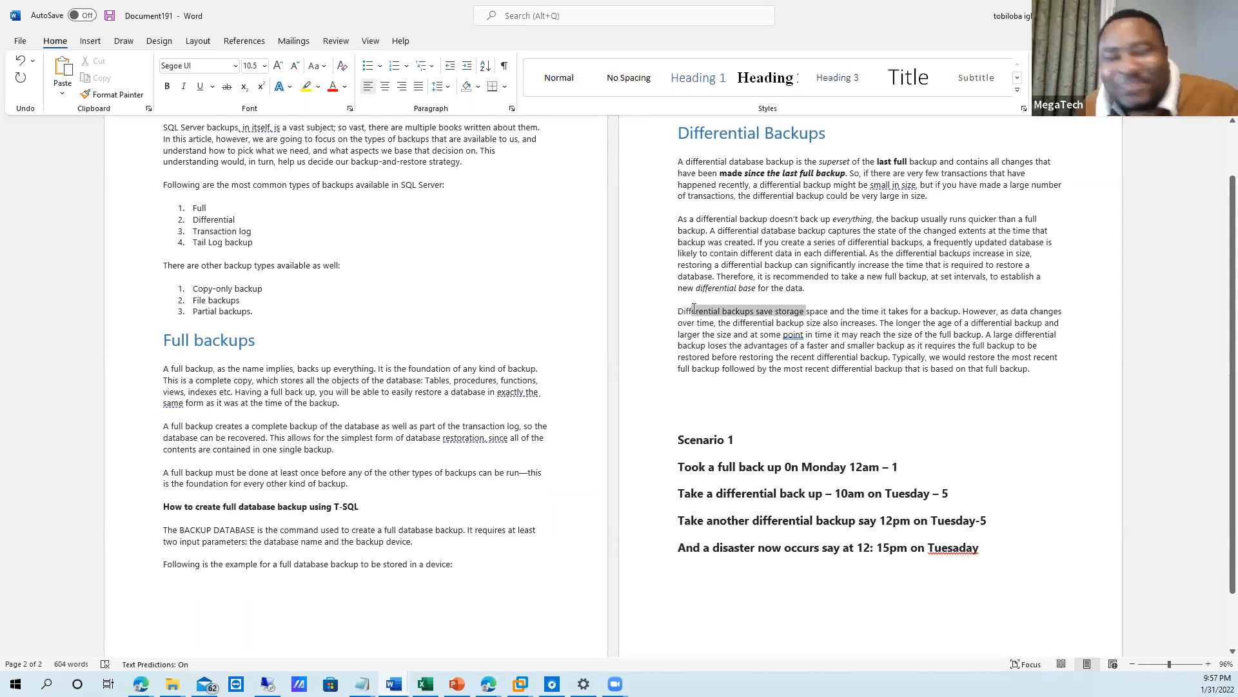
drag(694, 308, 696, 314)
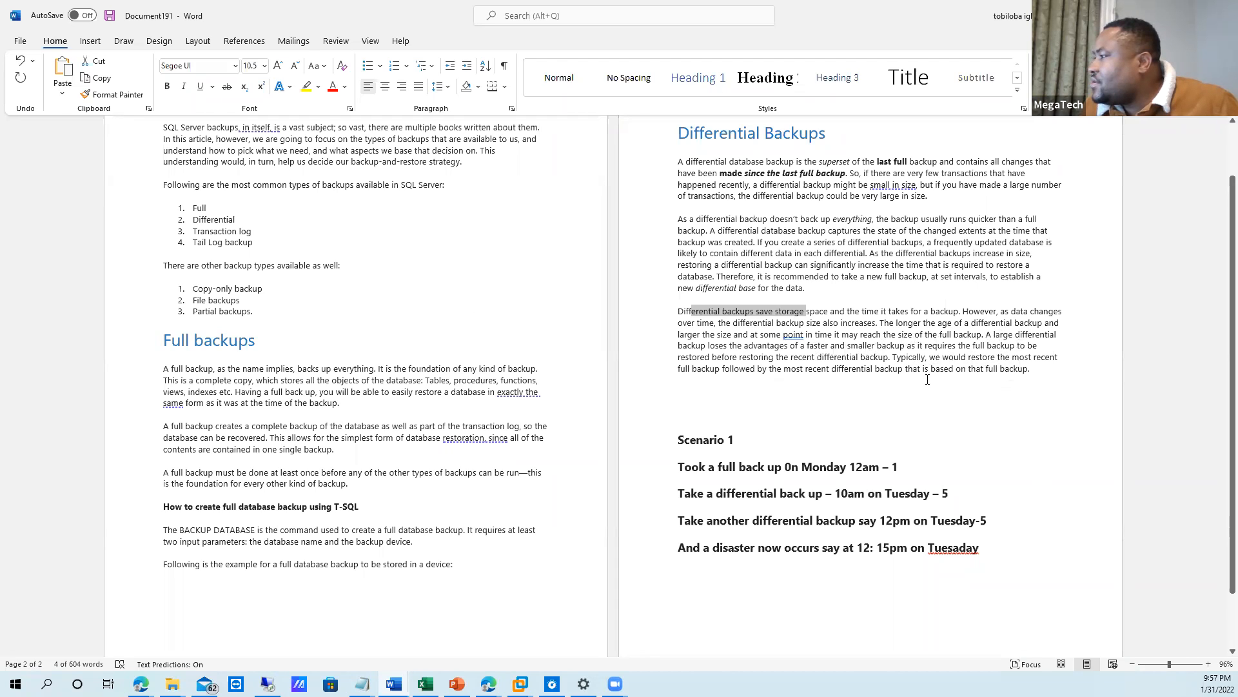
drag(893, 360, 1023, 370)
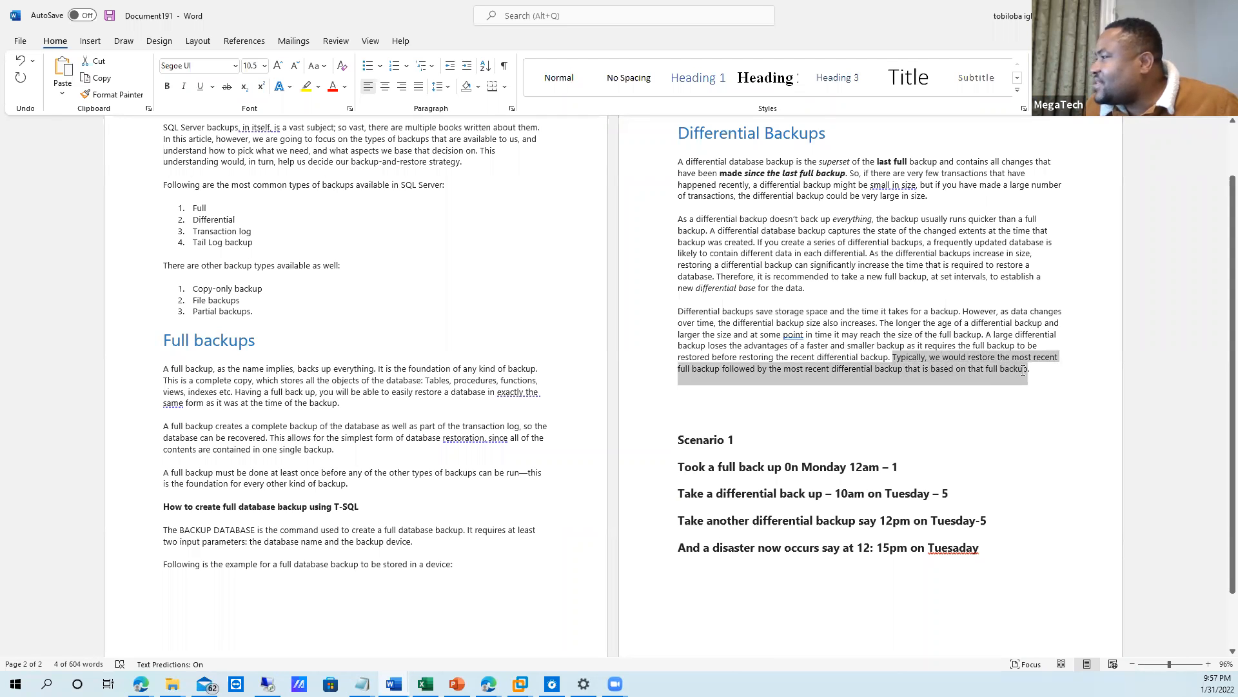
click(169, 88)
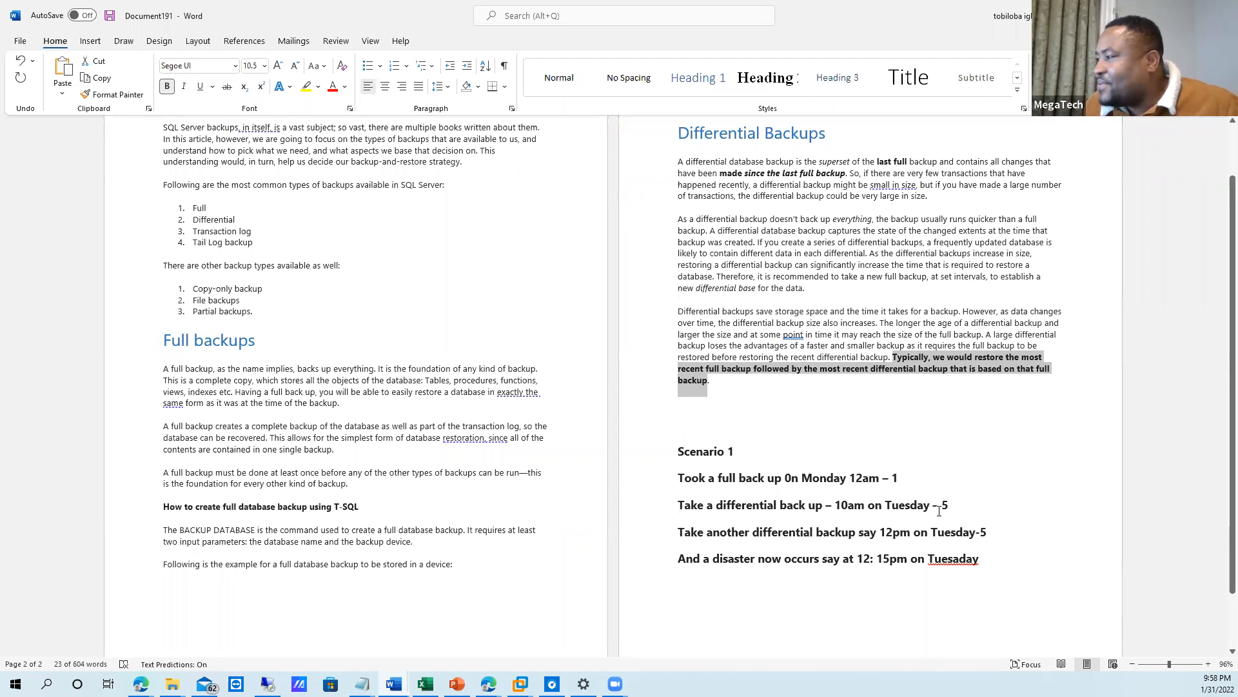
drag(906, 476, 736, 453)
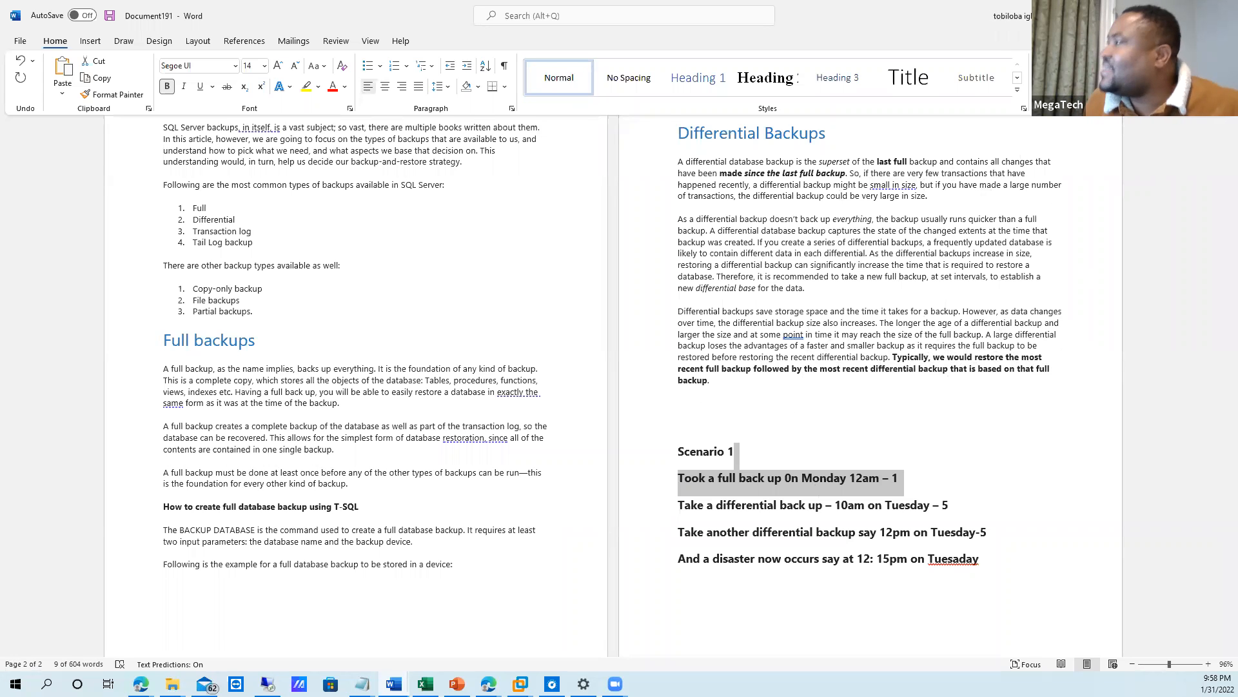
Switch to SQL Server Management Studio and select the "select * from Products" statement under the View data comment in the backup script.
click(1159, 14)
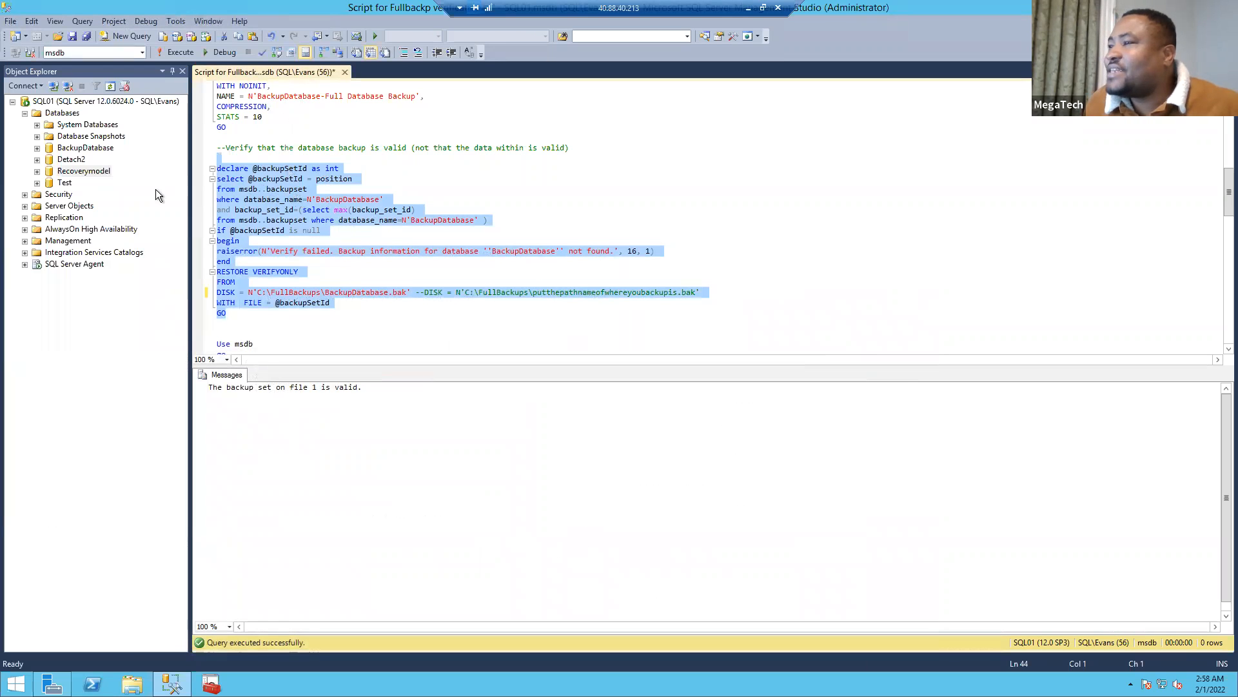
click(92, 150)
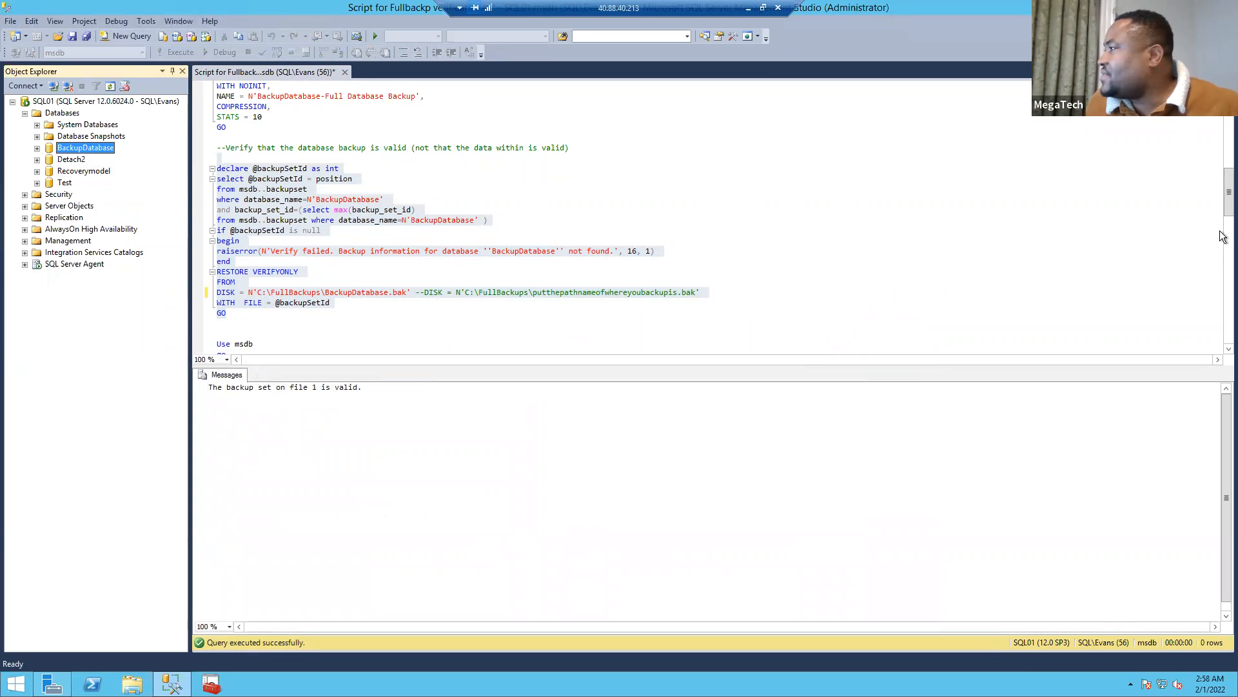
mouse_move(1228, 193)
mouse_down()
mouse_move(1222, 143)
mouse_move(1222, 177)
mouse_up()
drag(316, 179, 213, 178)
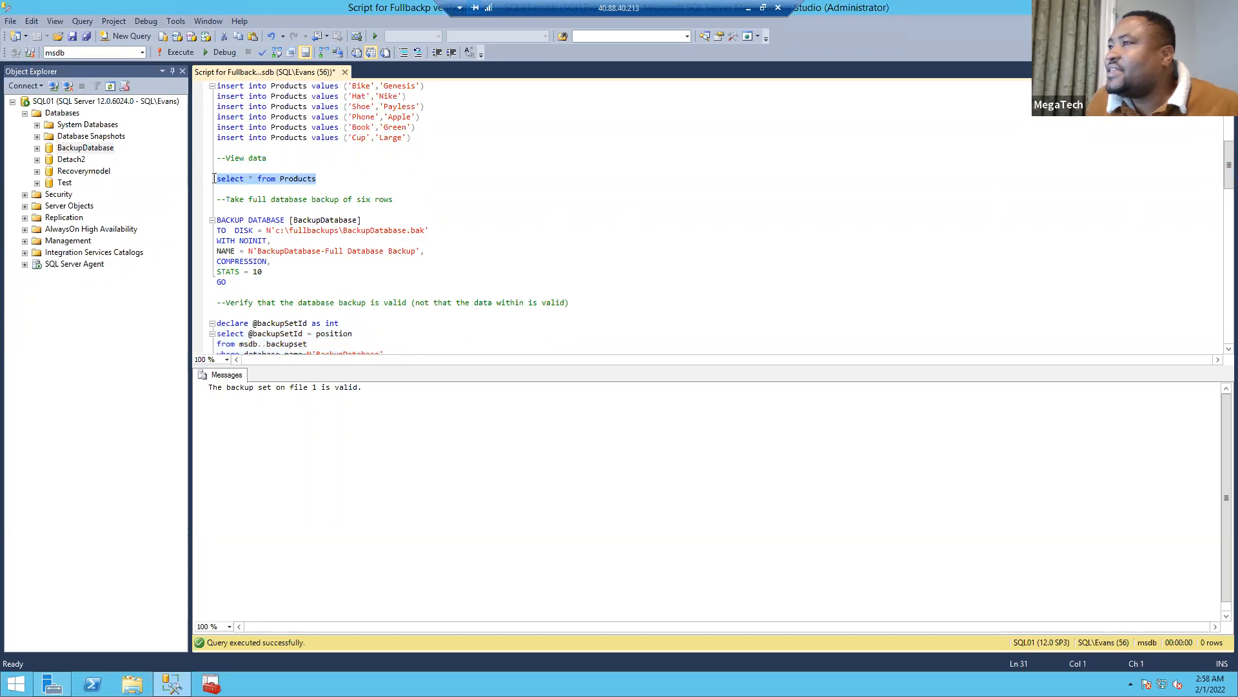
Switch the query's database context from msdb to BackupDatabase and run the selected query on the Products table.
click(142, 52)
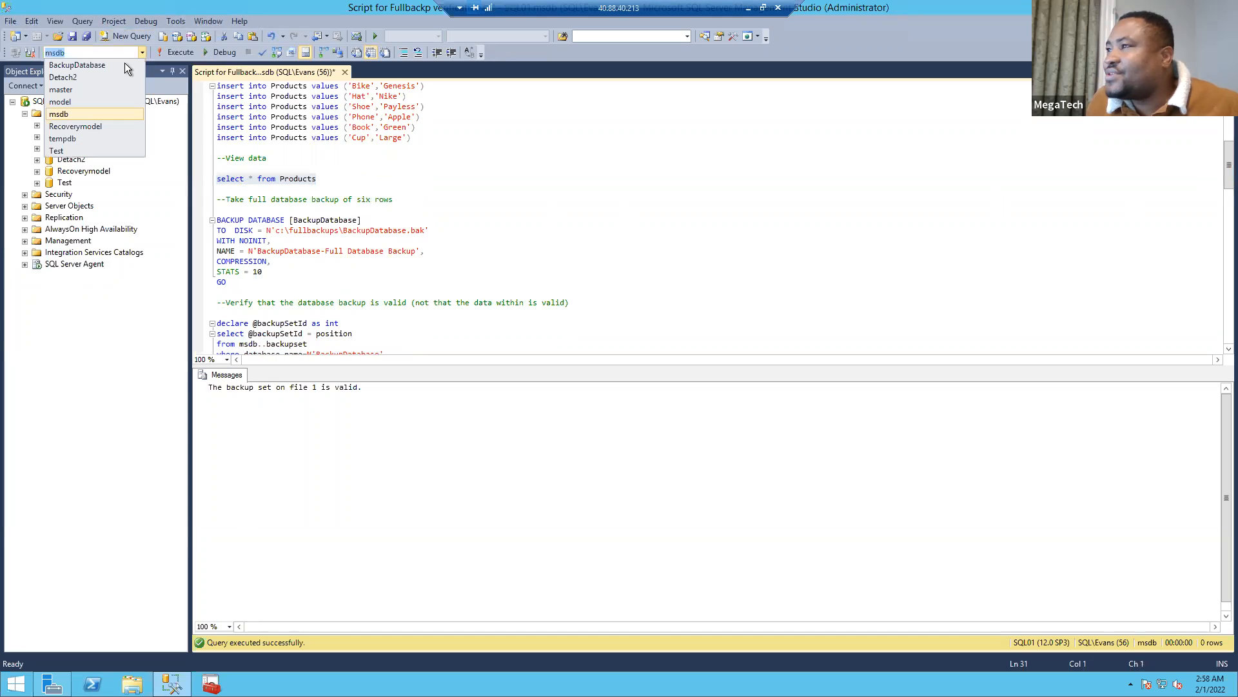
click(86, 65)
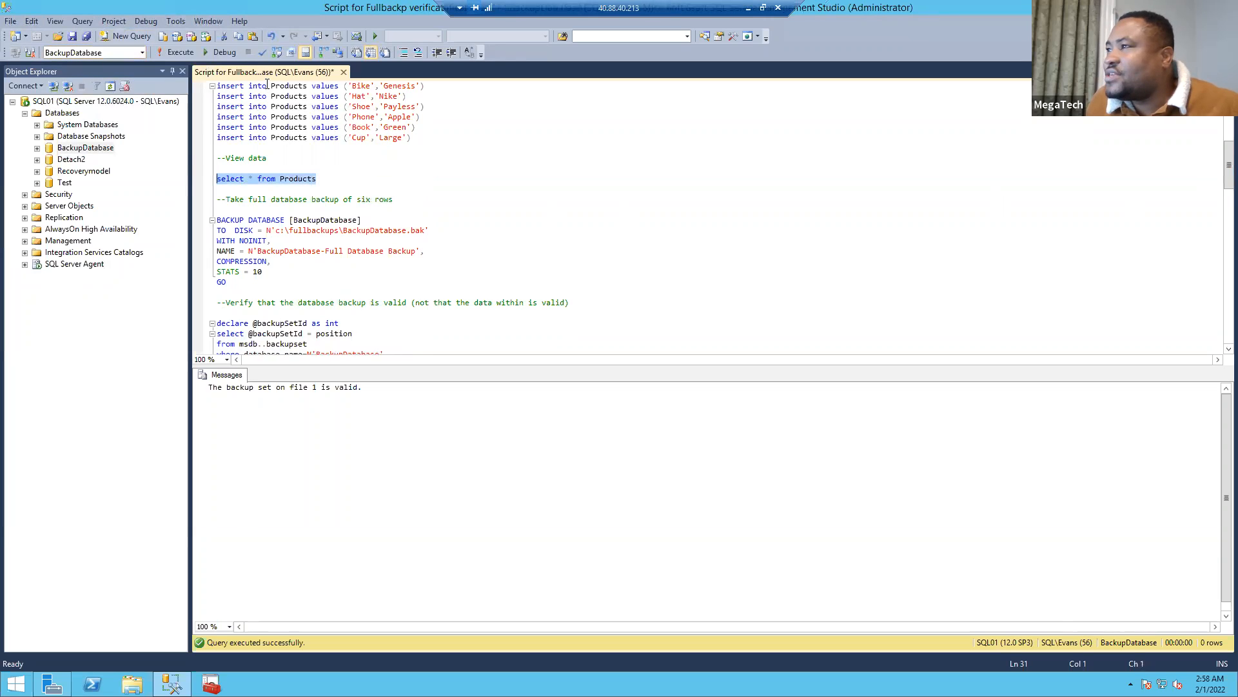
click(174, 52)
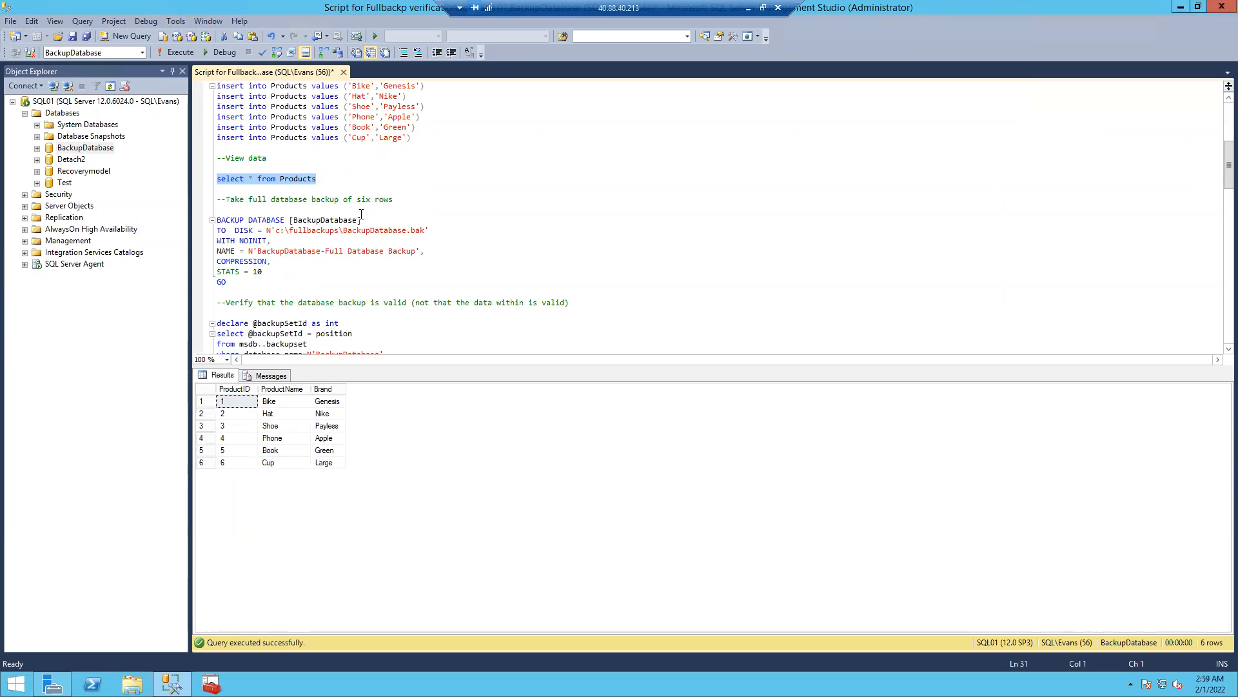
Run the six insert statements, from Bike to Cup, to add another batch of rows to the Products table.
scroll(427, 170, up, 1)
drag(411, 169, 212, 117)
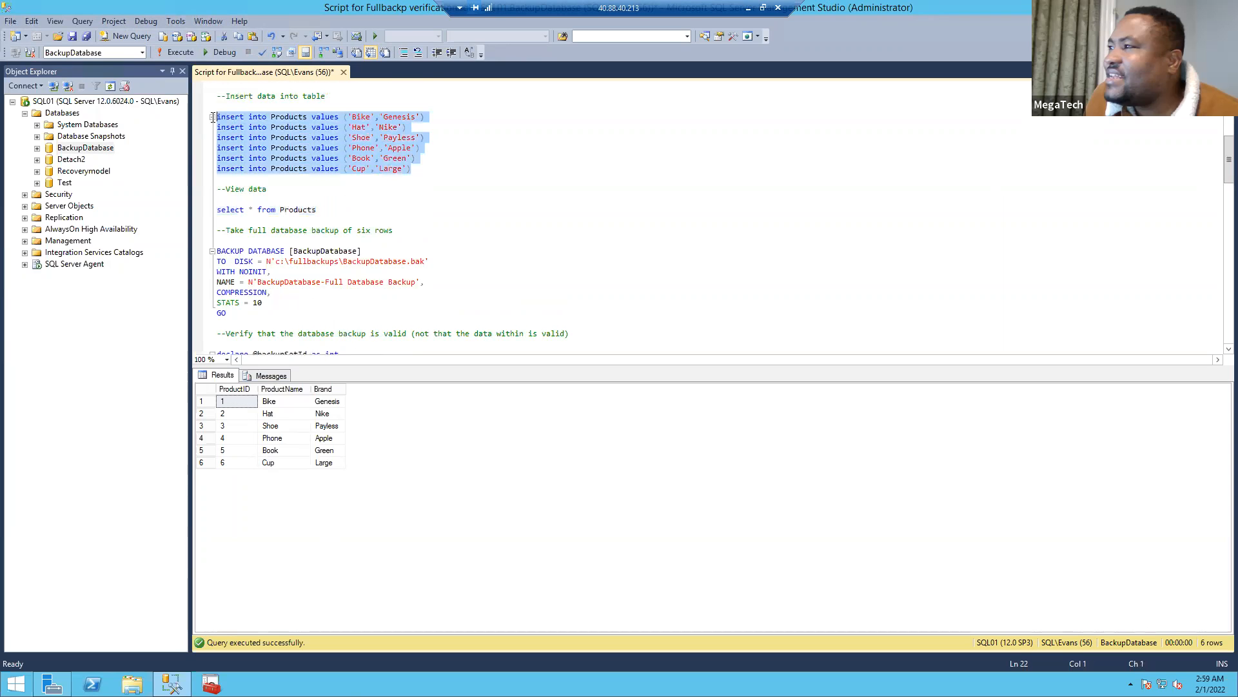
click(180, 53)
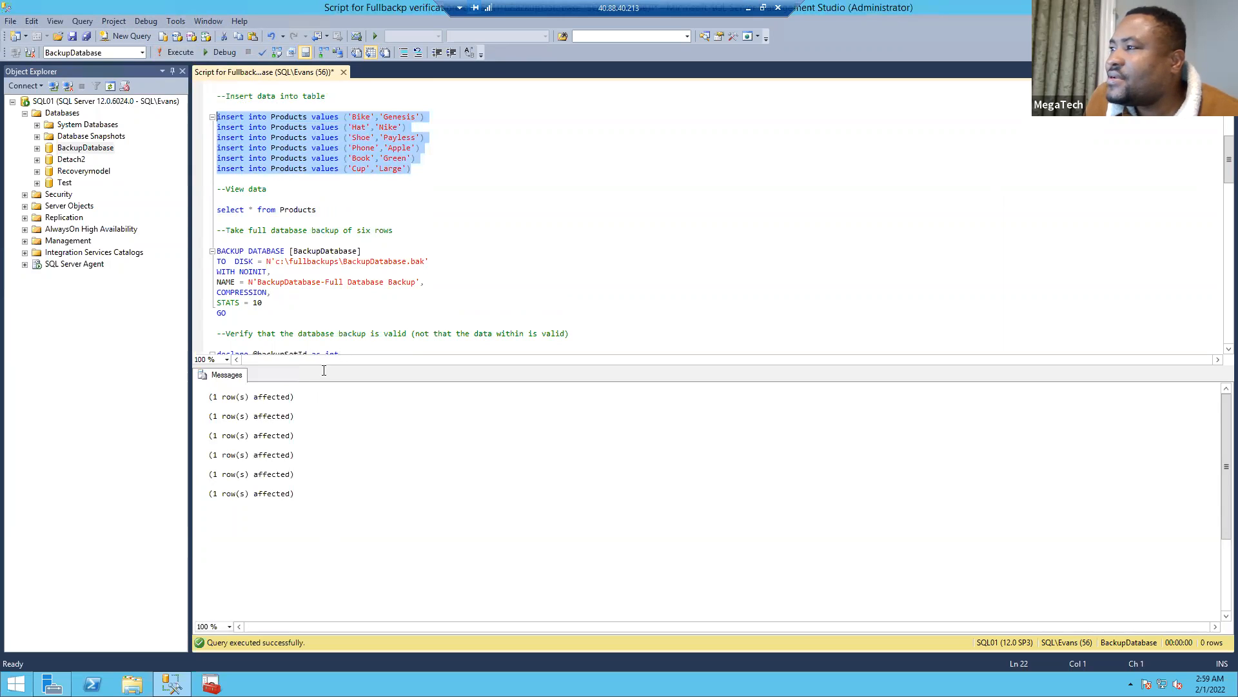
Query all rows of the Products table and examine where the first and second batches of rows end.
drag(341, 214, 303, 210)
drag(224, 211, 216, 207)
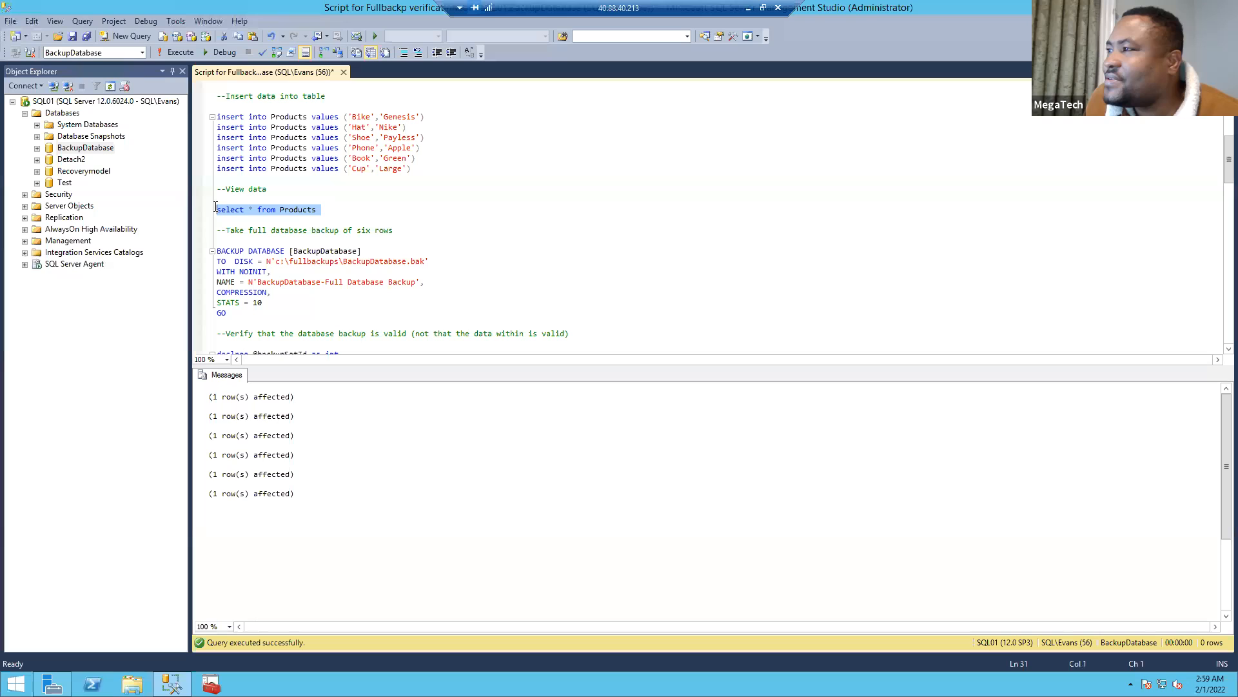
click(172, 53)
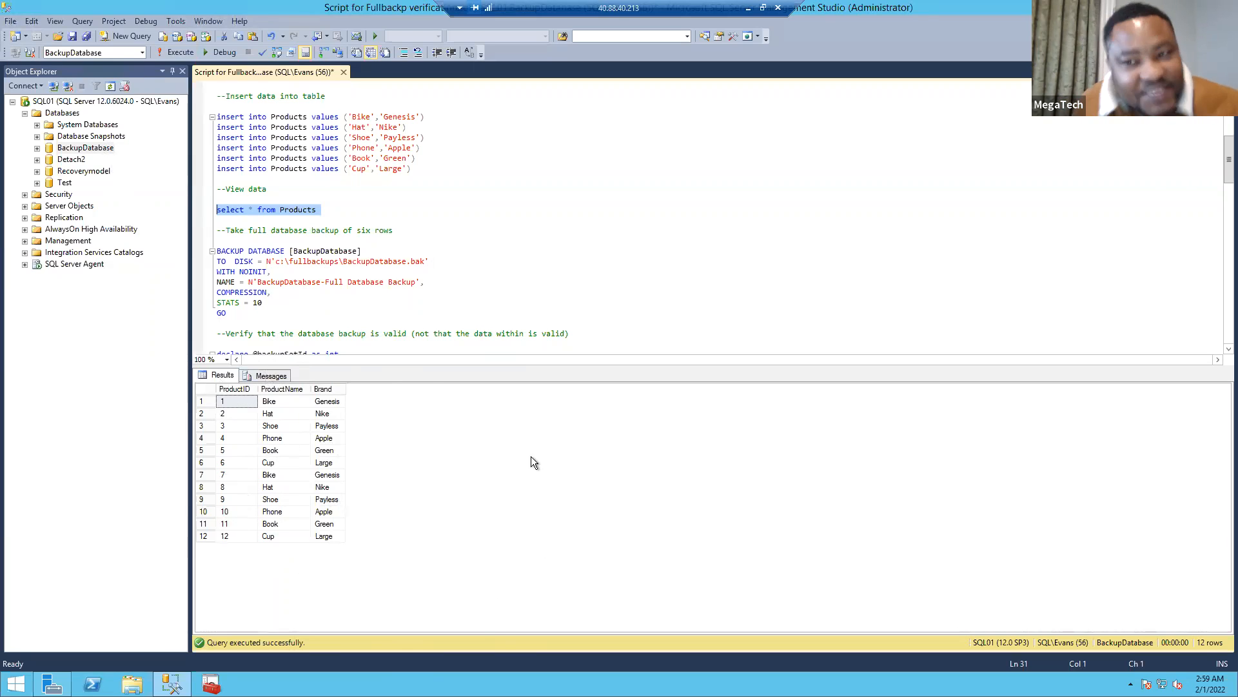
click(201, 463)
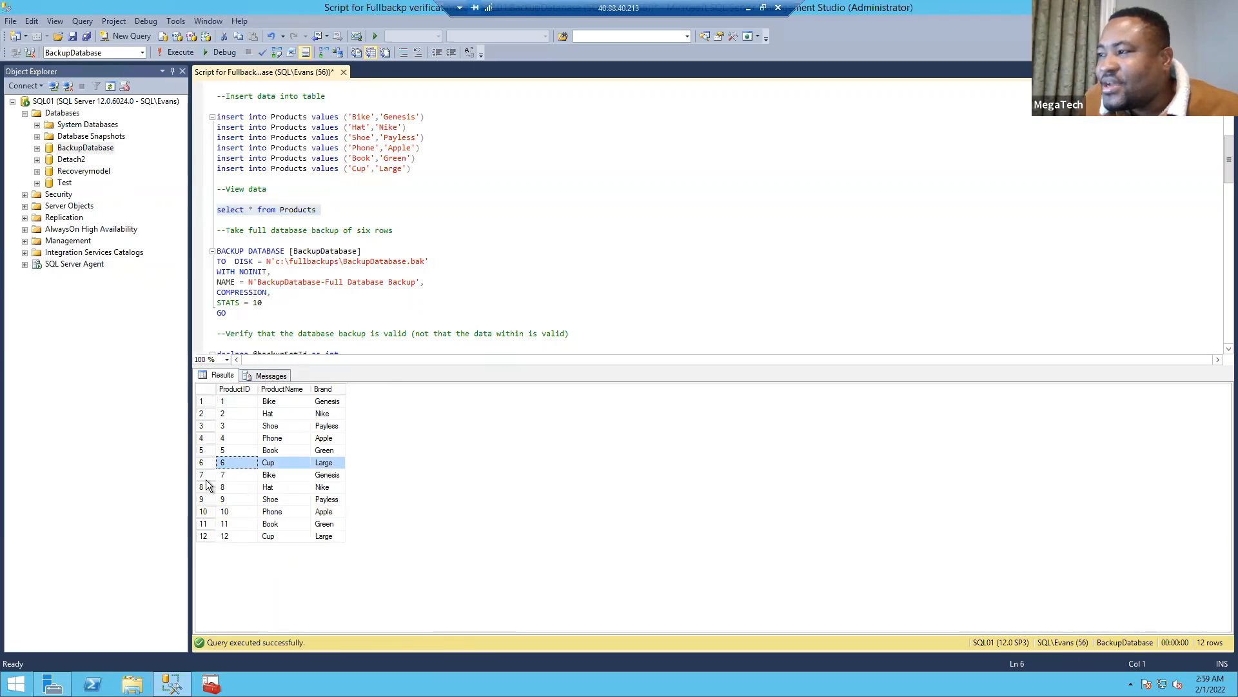
click(241, 478)
click(242, 536)
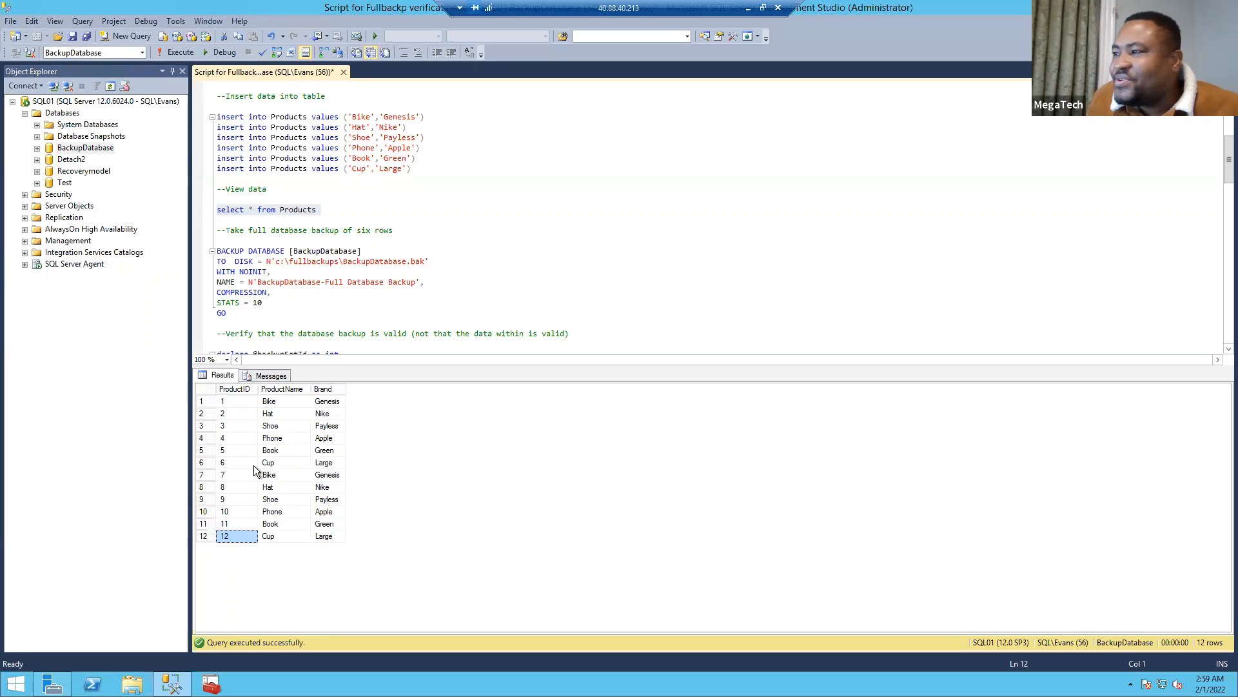
click(223, 460)
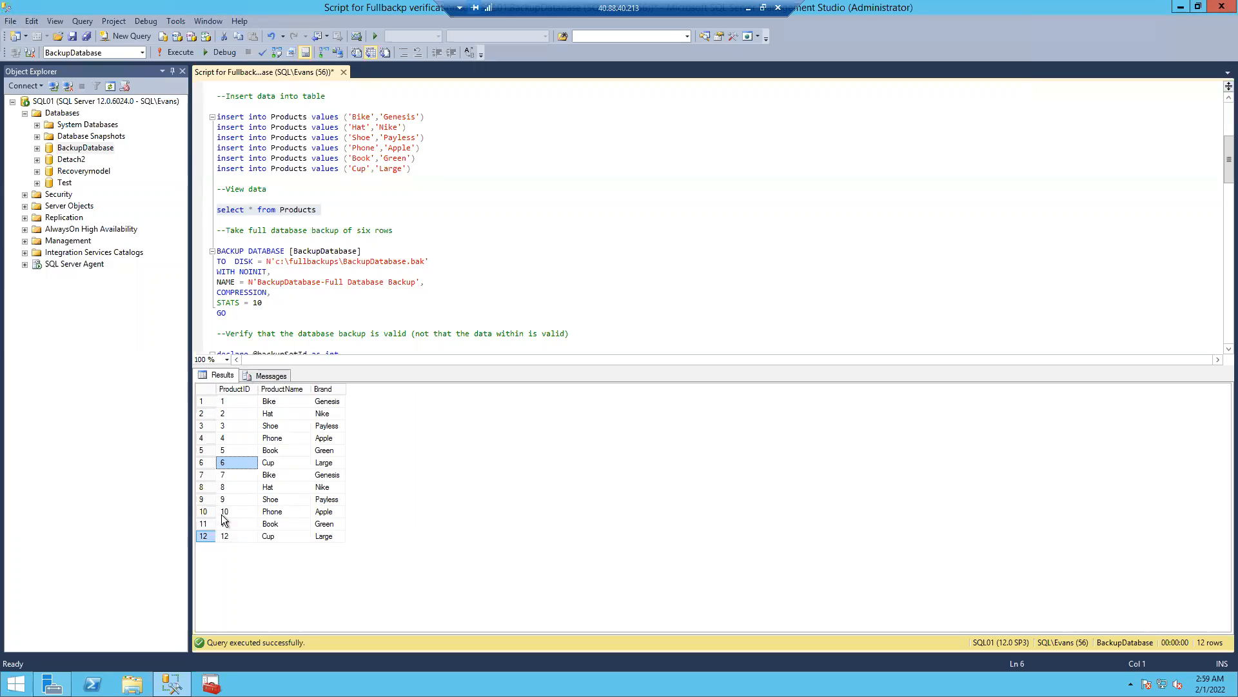
click(204, 536)
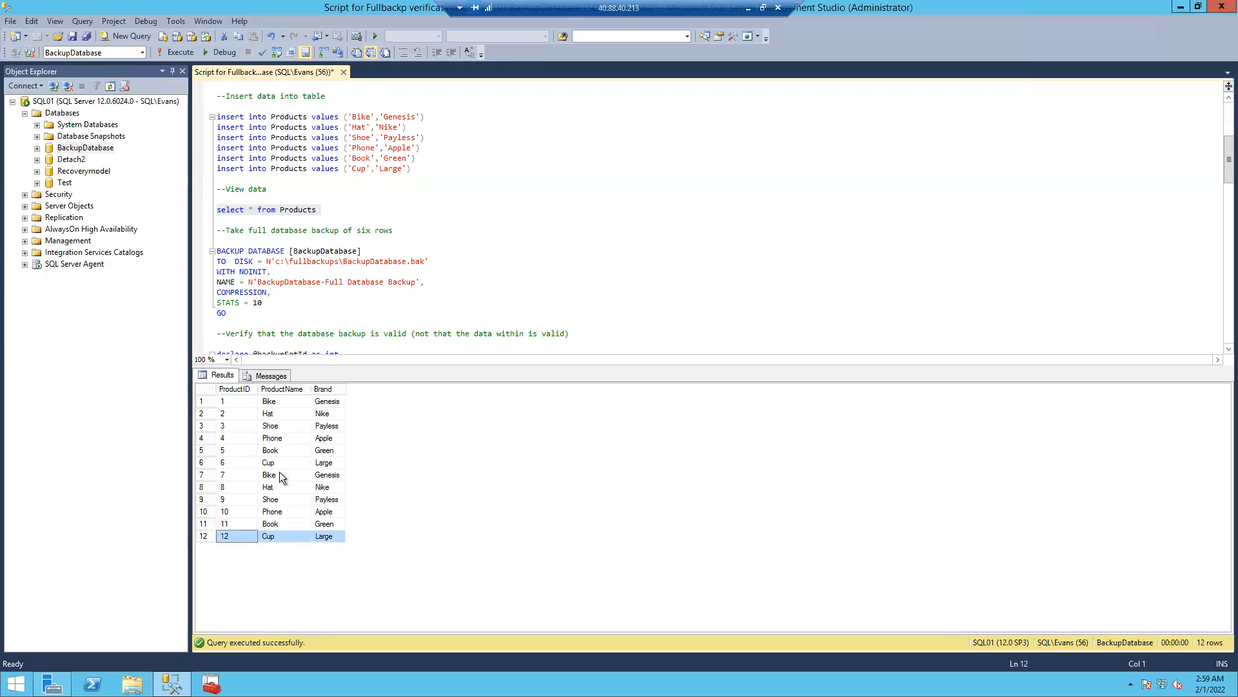
Take a differential backup of BackupDatabase to the disk file c:\fullbackups\BackupDatabase.bak.
right_click(92, 150)
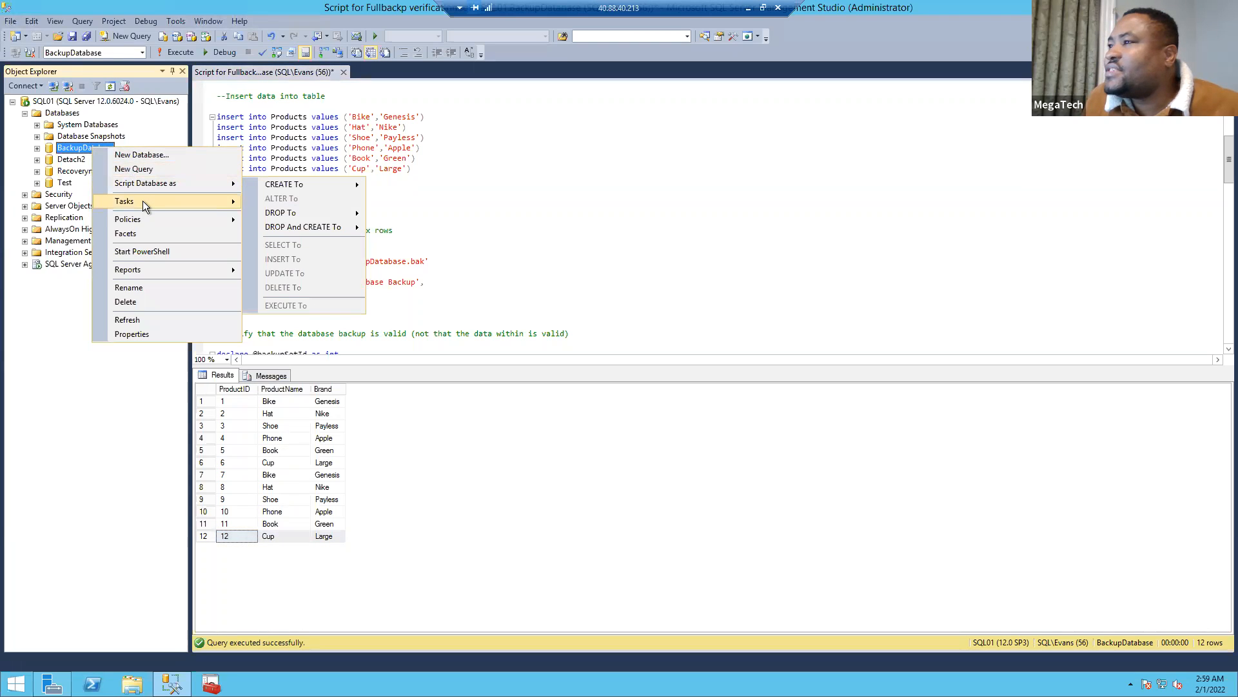
mouse_move(149, 202)
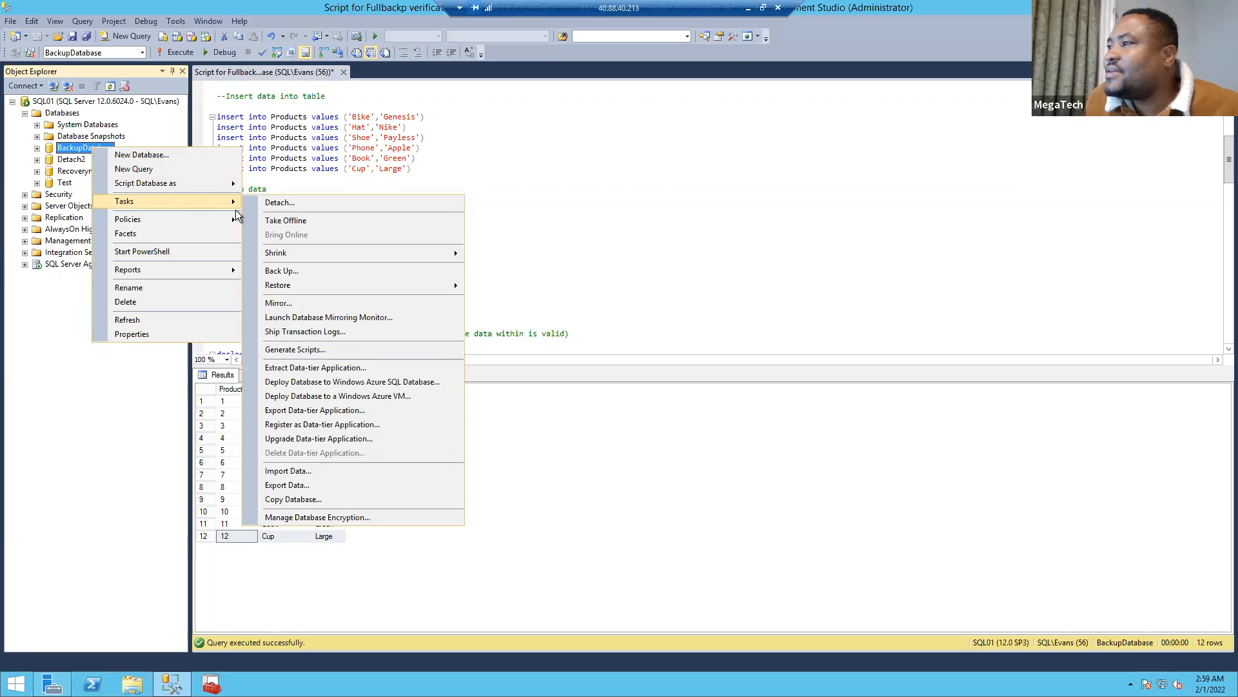
click(296, 268)
click(776, 241)
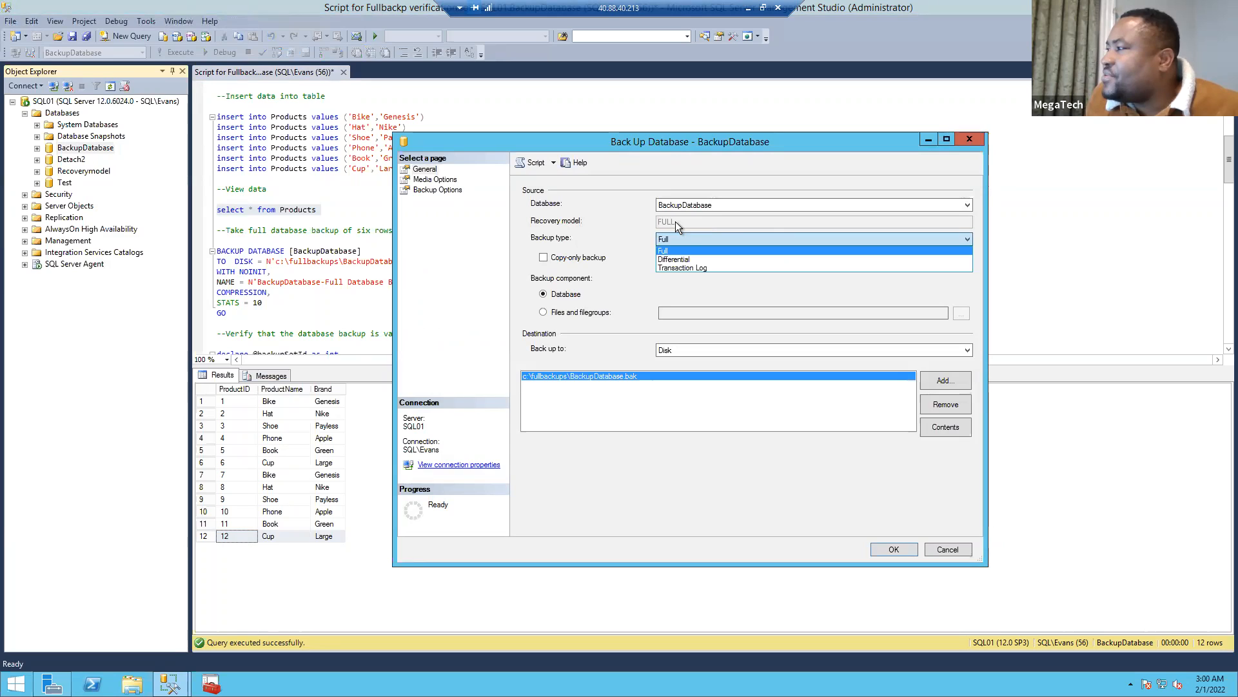
click(677, 259)
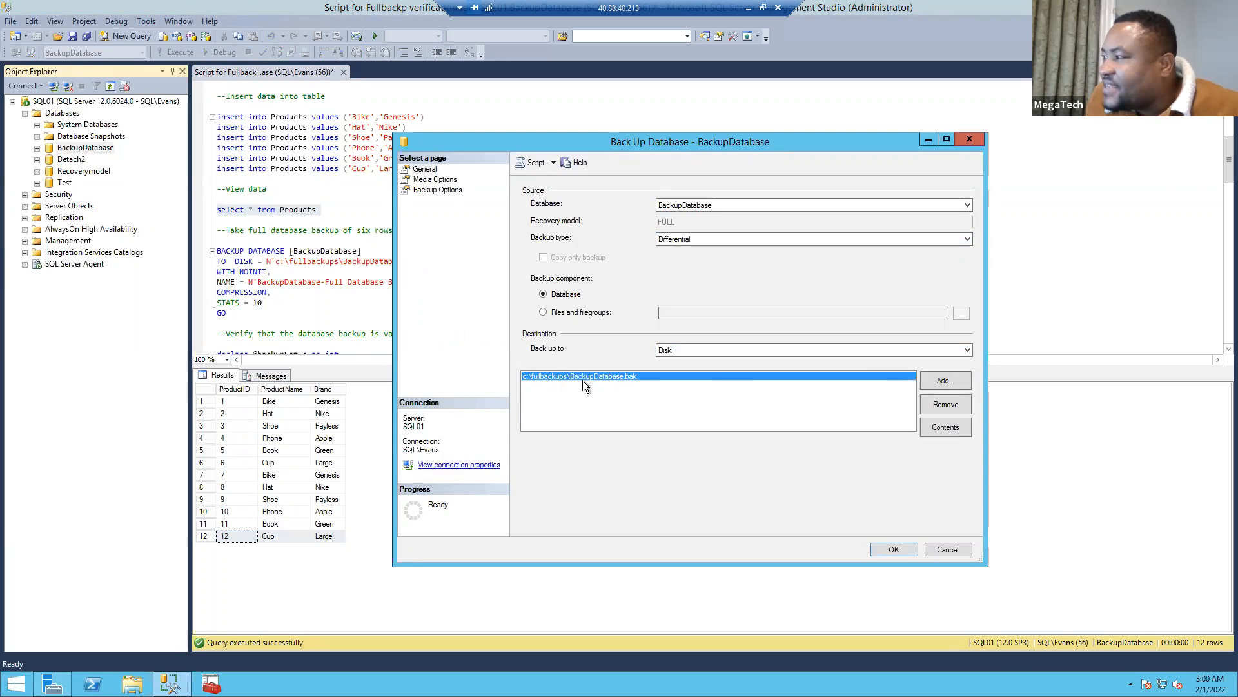
click(891, 549)
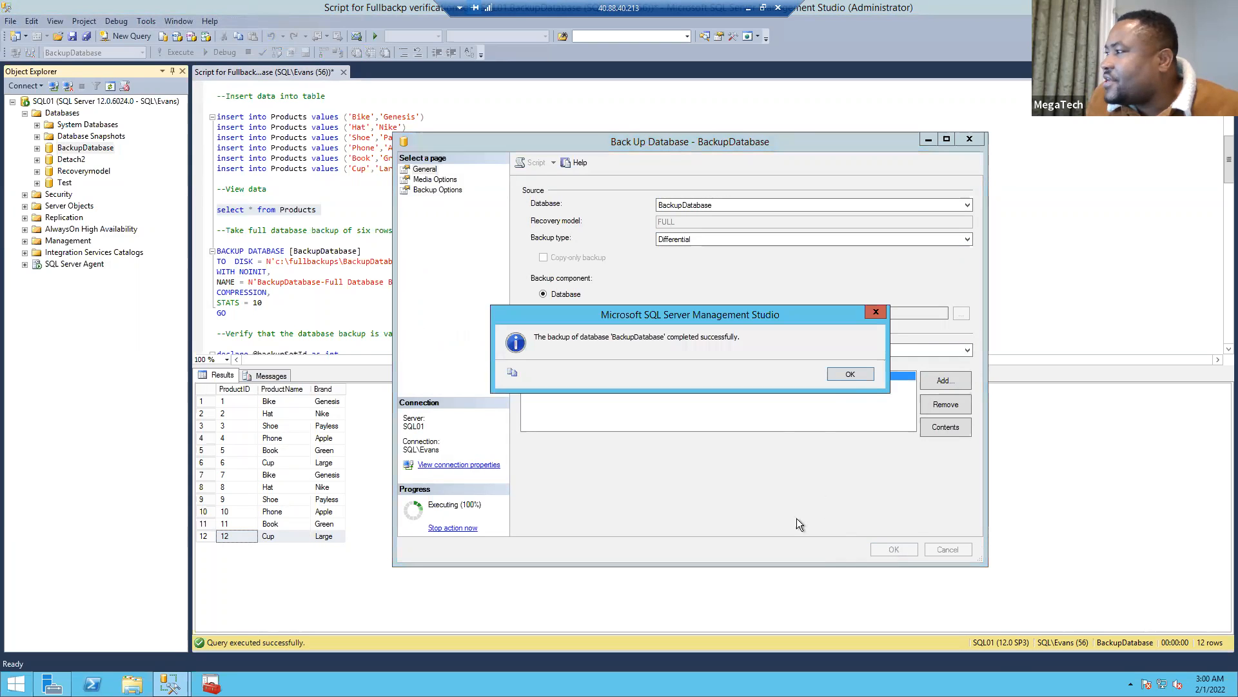
click(851, 374)
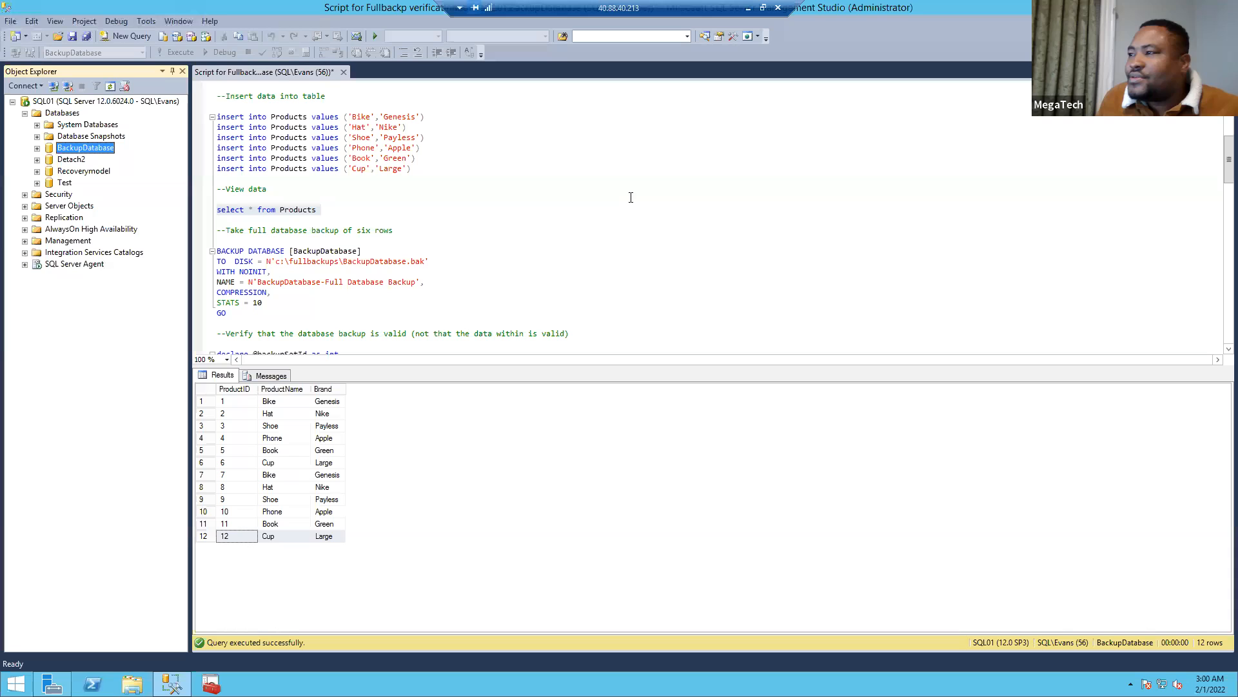
Run the script's verification block with RESTORE VERIFYONLY to check the latest backup set in BackupDatabase.bak.
click(777, 268)
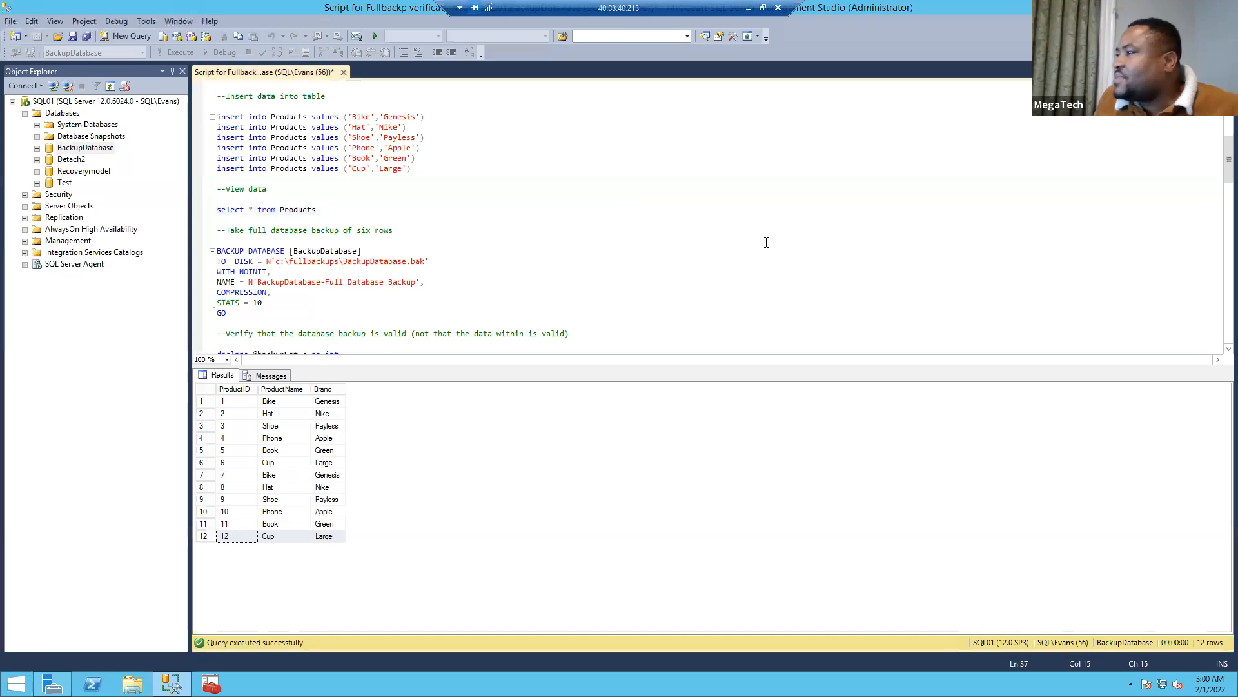
scroll(767, 238, down, 2)
scroll(761, 236, down, 2)
scroll(760, 236, down, 1)
scroll(758, 236, up, 1)
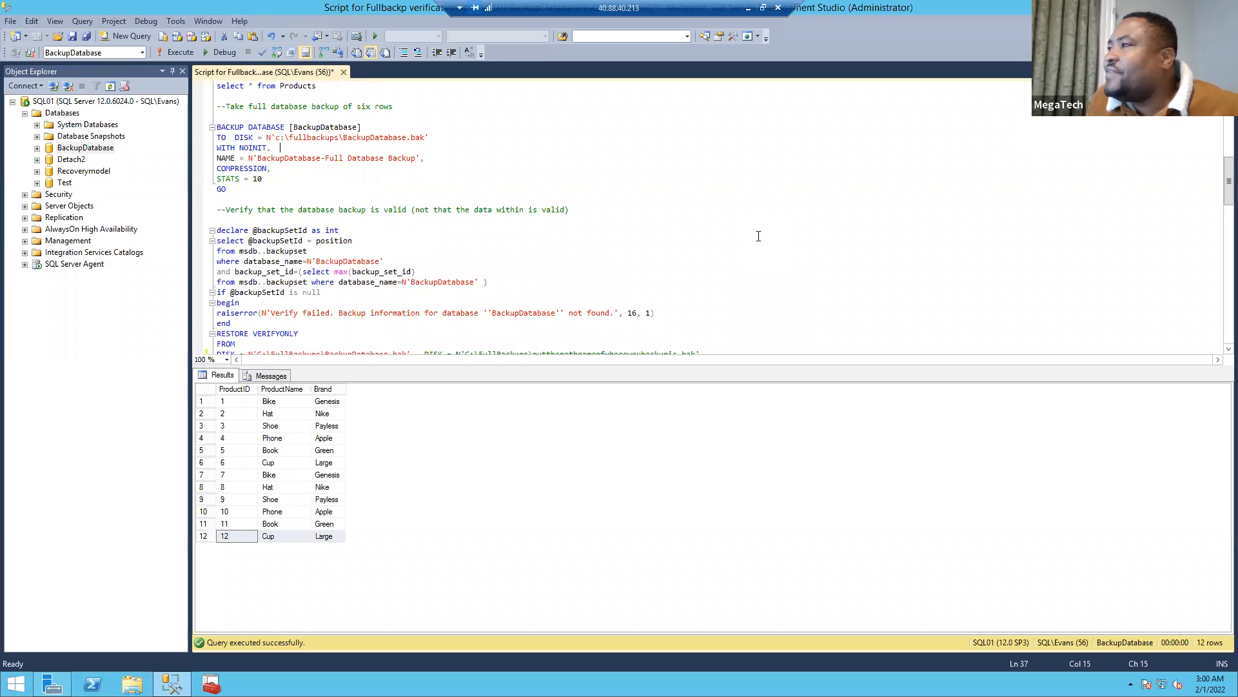
scroll(758, 236, down, 1)
scroll(399, 271, down, 1)
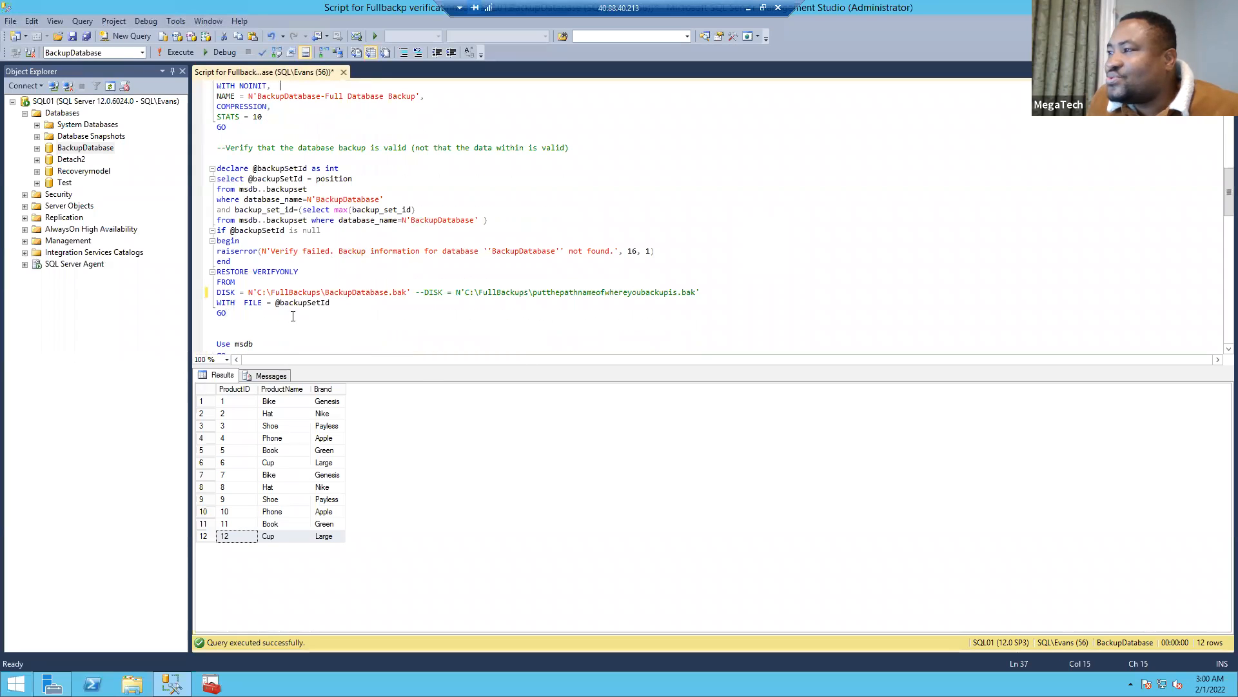
drag(233, 314, 205, 148)
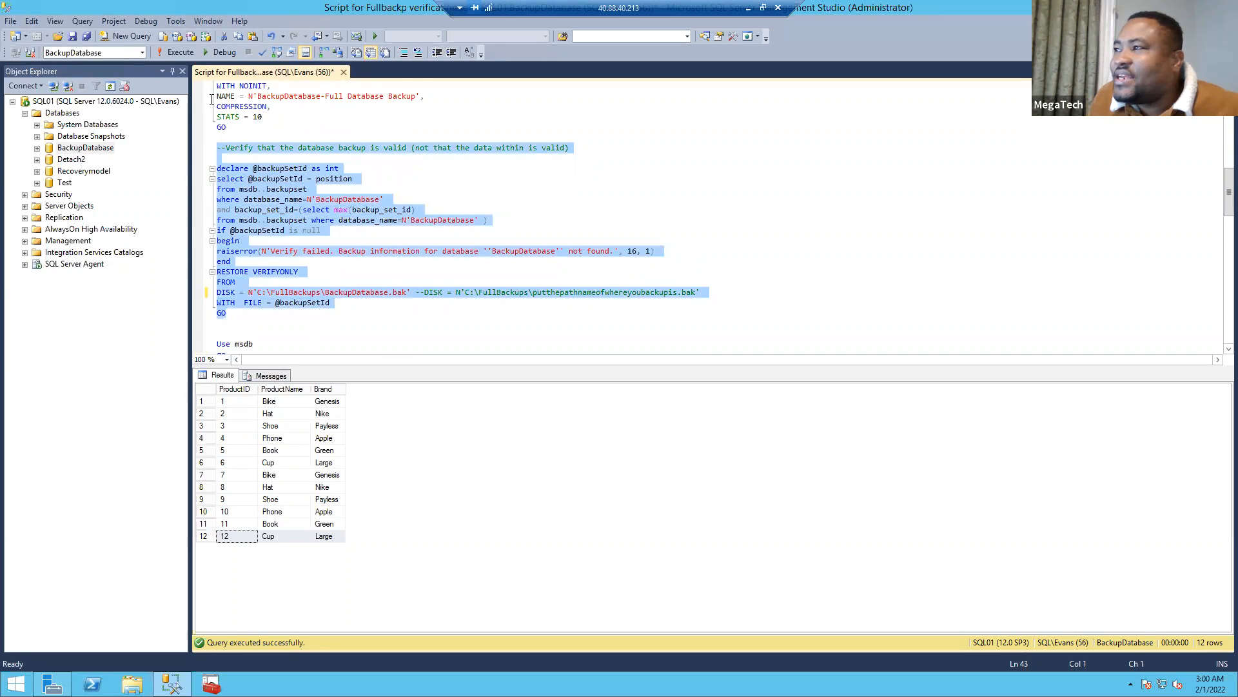
click(173, 51)
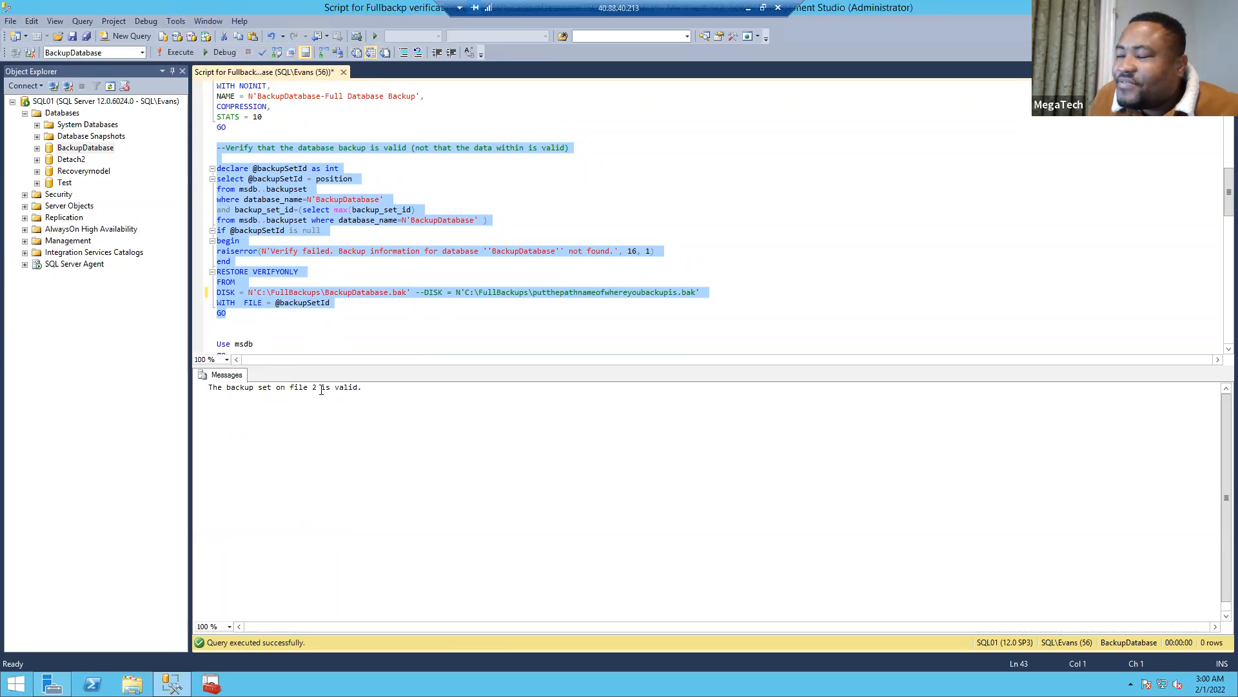
click(364, 388)
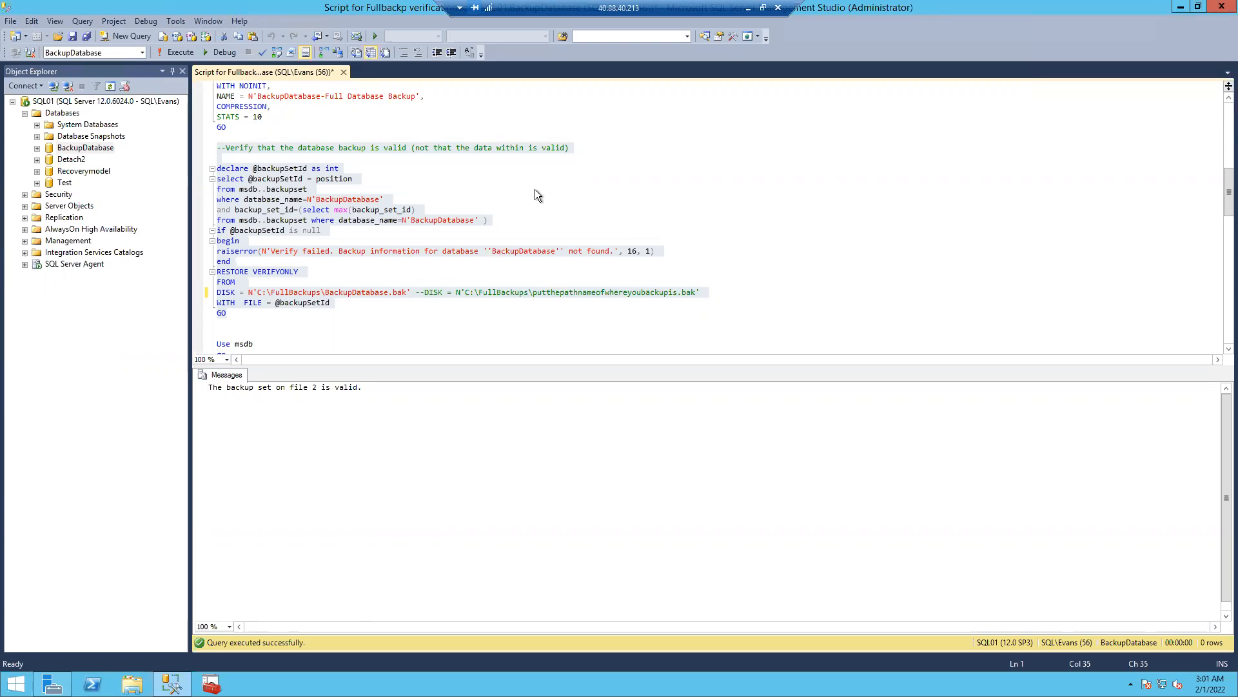
Below the verification block, add the comment "--Look insde the .bak file" and the statement RESTORE HEADERONLY FROM DISK = N'c:\fullbackups\BackupDatabase.bak'.
click(570, 181)
click(346, 323)
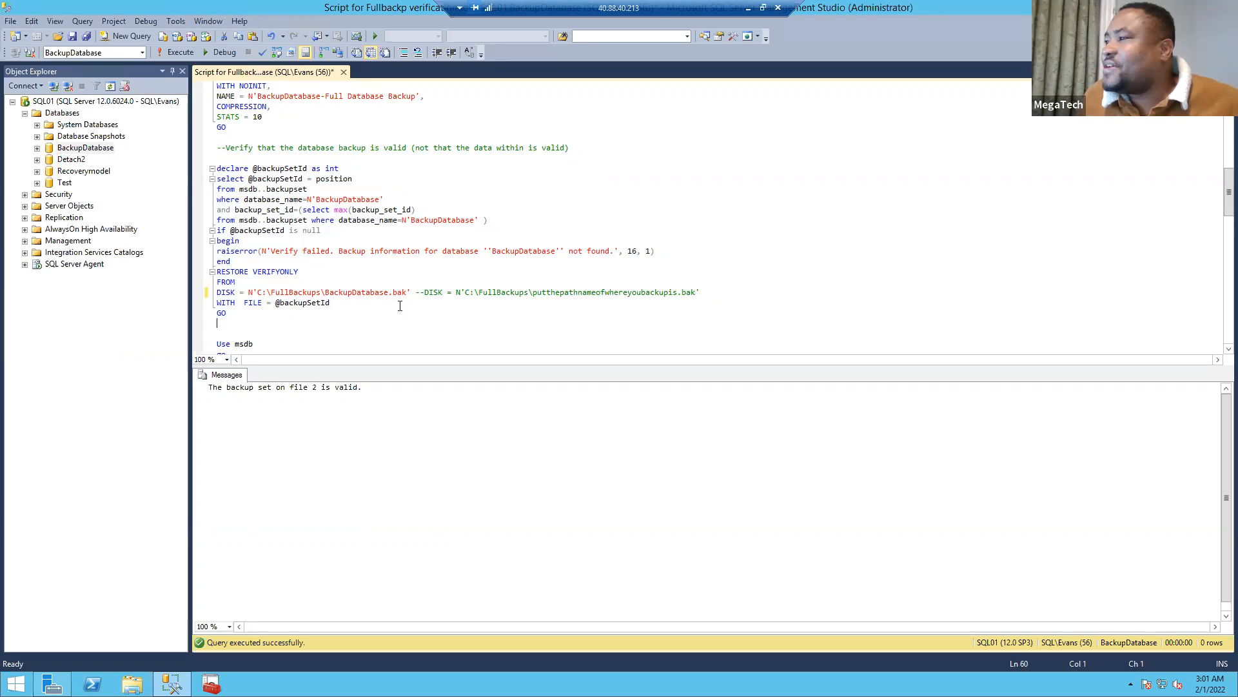
text(--Look insde the .bak file RESTORE HEADERONLY FROM DISK = N'c:\fullbackups\BackupDatabase.bak')
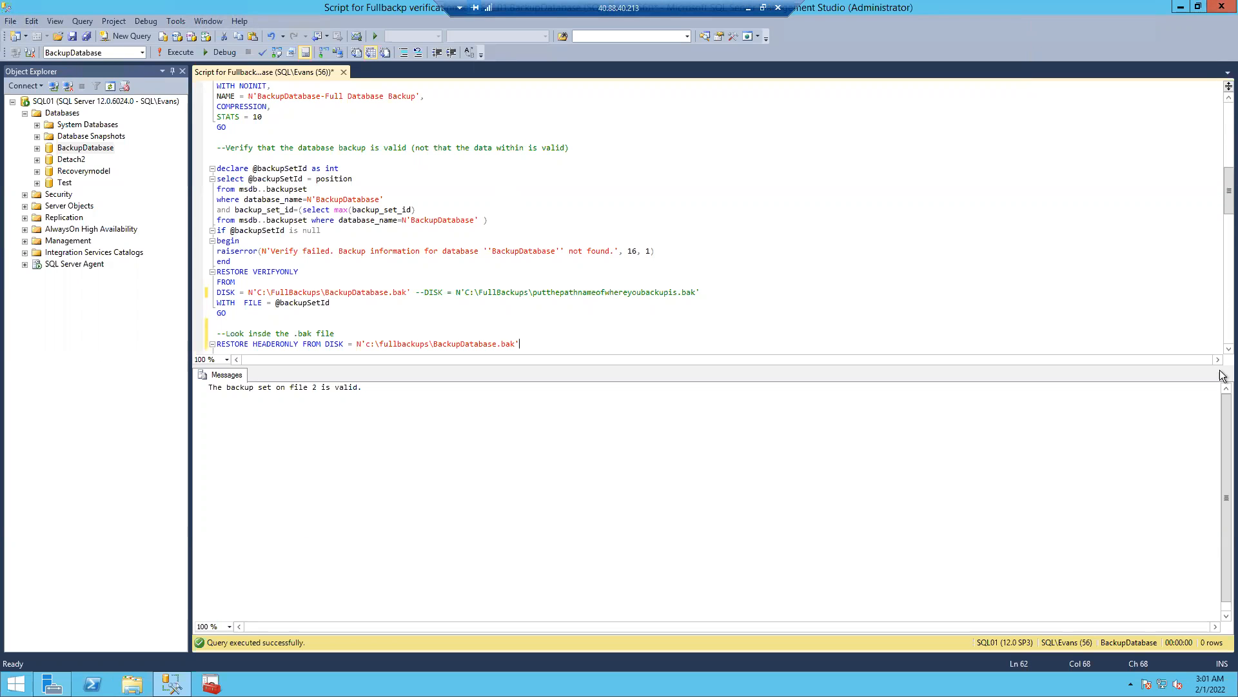
Run the RESTORE HEADERONLY statement to list the backup sets stored in BackupDatabase.bak.
scroll(693, 284, down, 2)
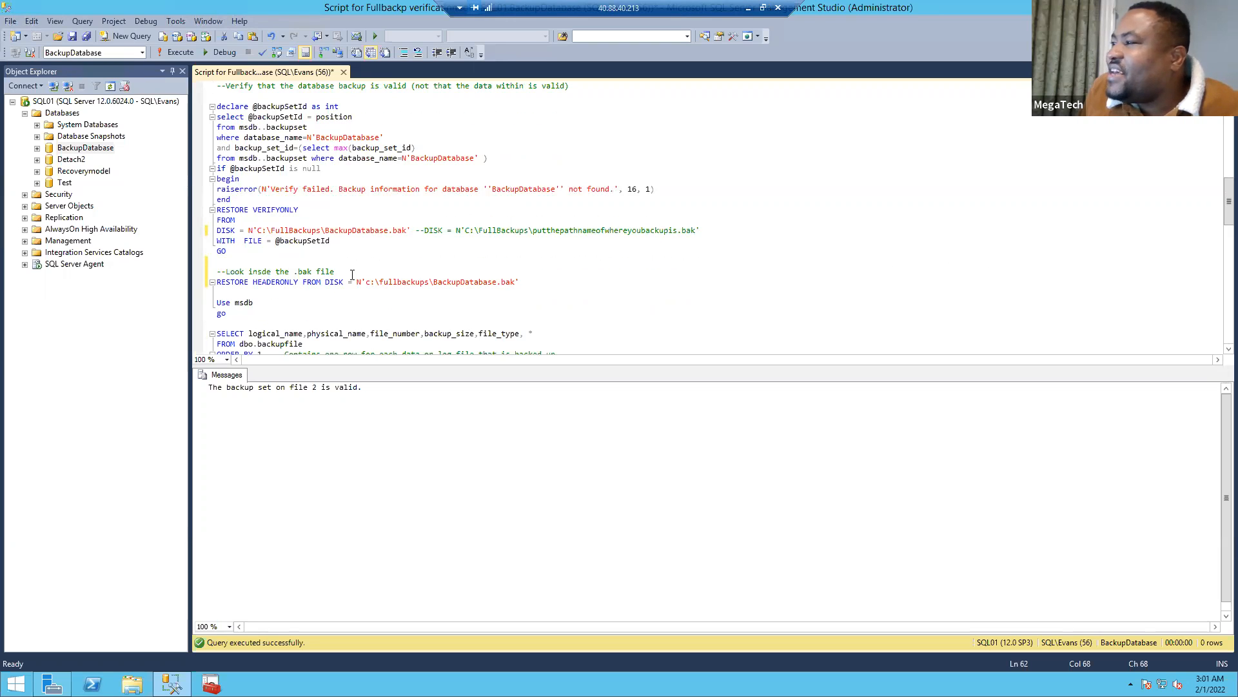
drag(342, 271, 215, 265)
click(231, 284)
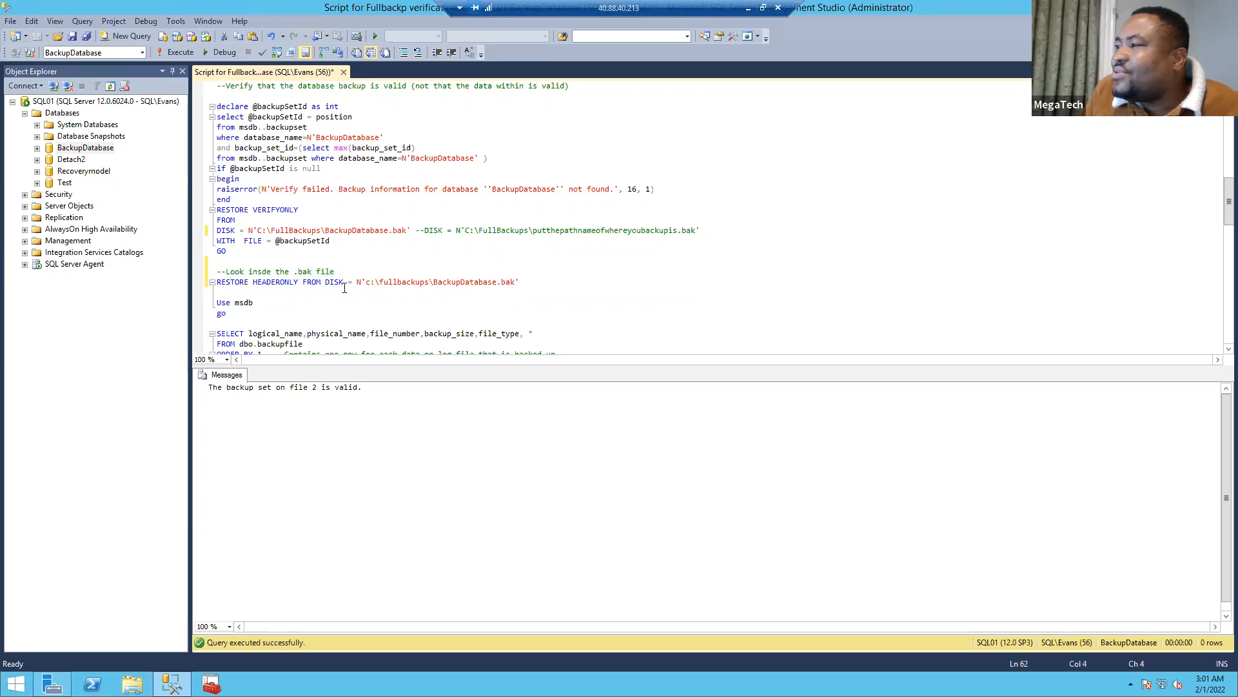
drag(356, 284, 440, 274)
drag(558, 293, 347, 274)
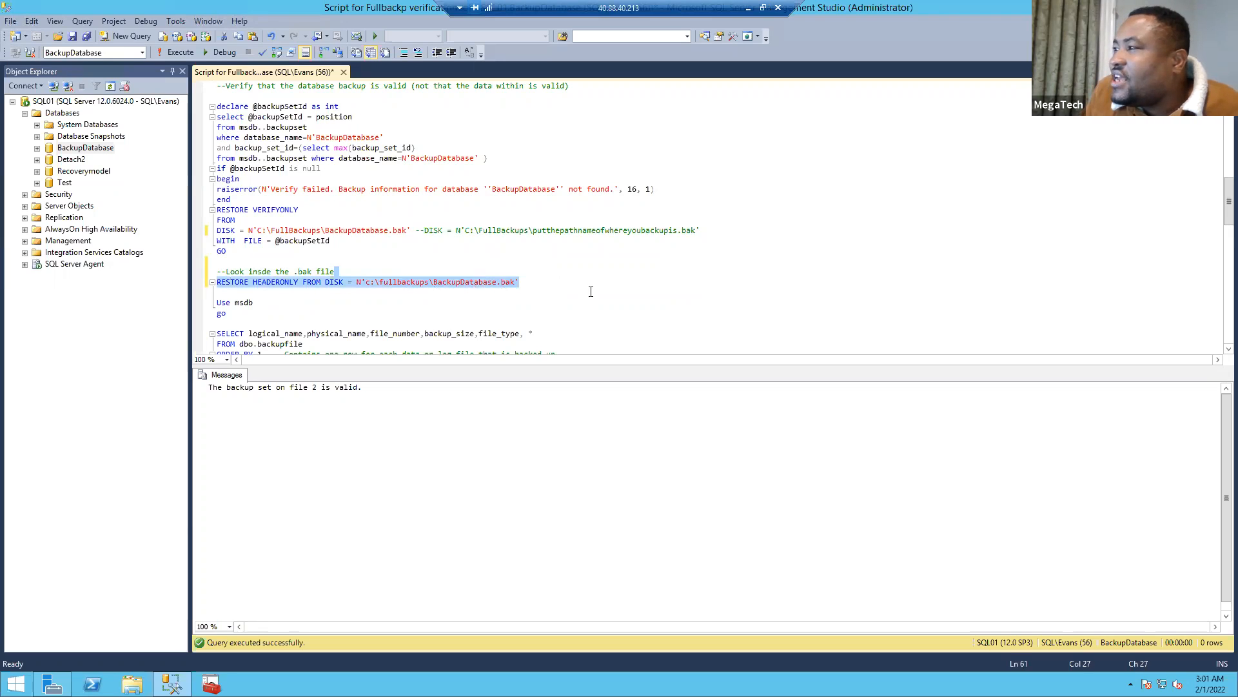
click(591, 291)
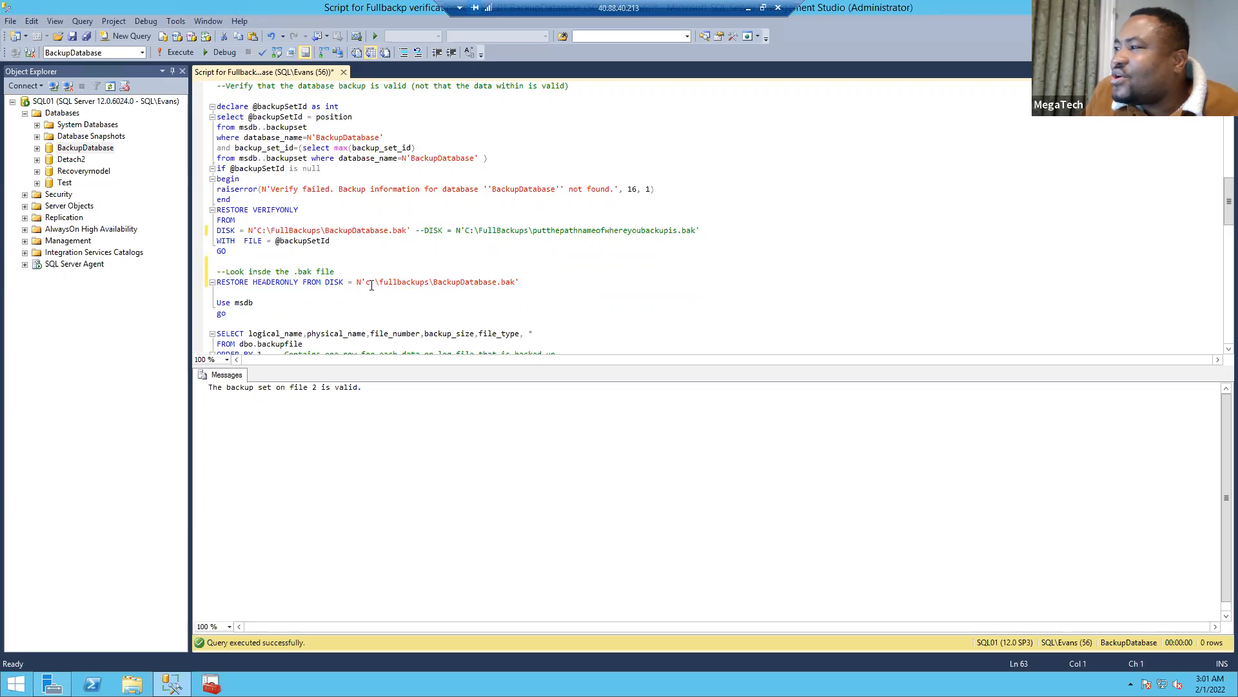
drag(366, 283, 219, 265)
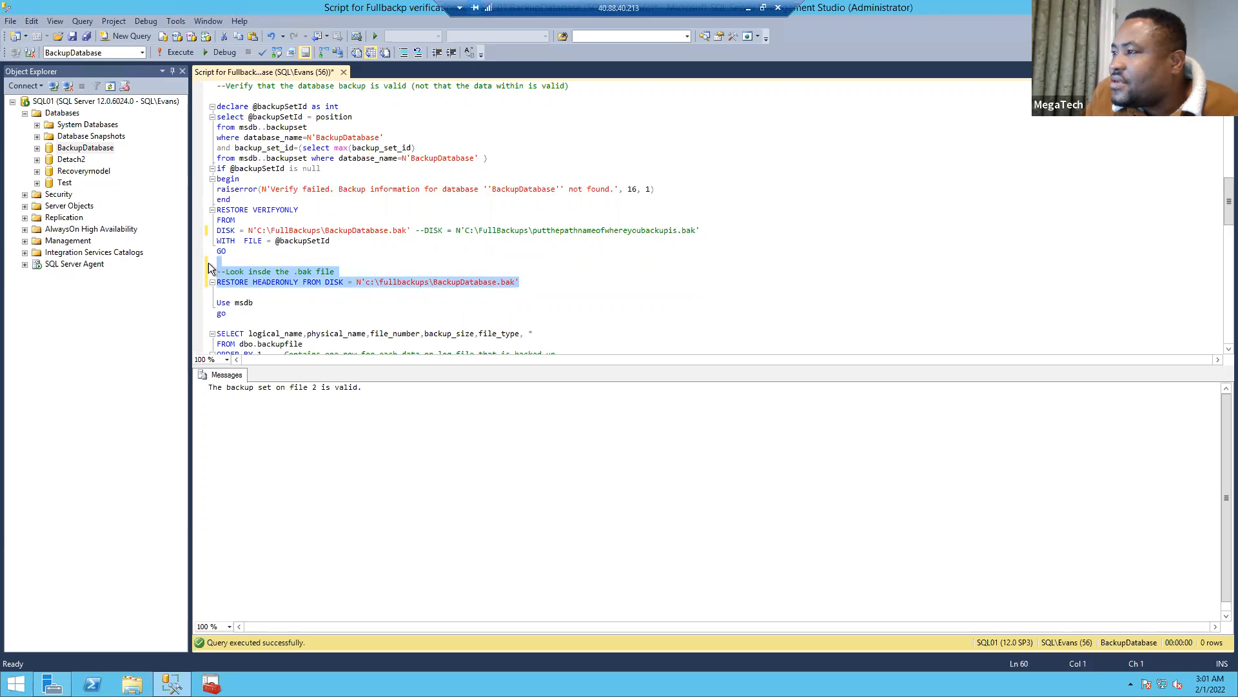
click(176, 53)
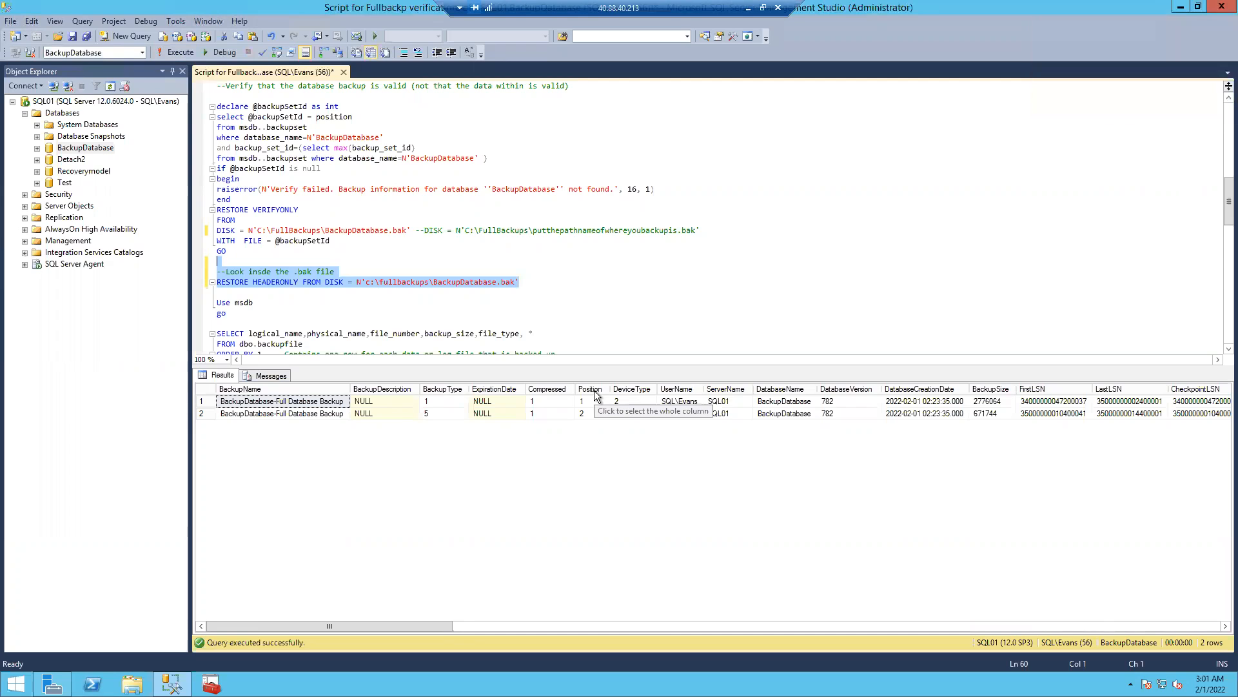
Execute the script's "Insert data into table" section once more to add six further rows to Products.
scroll(610, 224, down, 2)
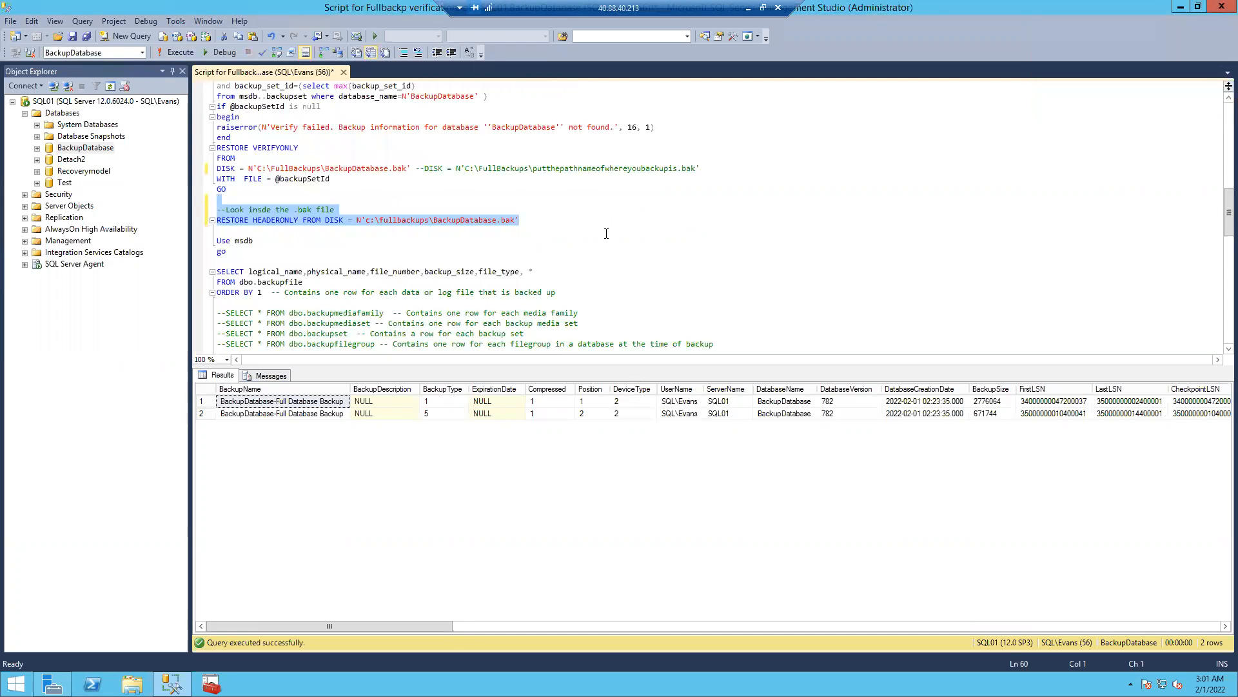
scroll(610, 224, down, 2)
scroll(426, 208, up, 3)
scroll(426, 208, up, 10)
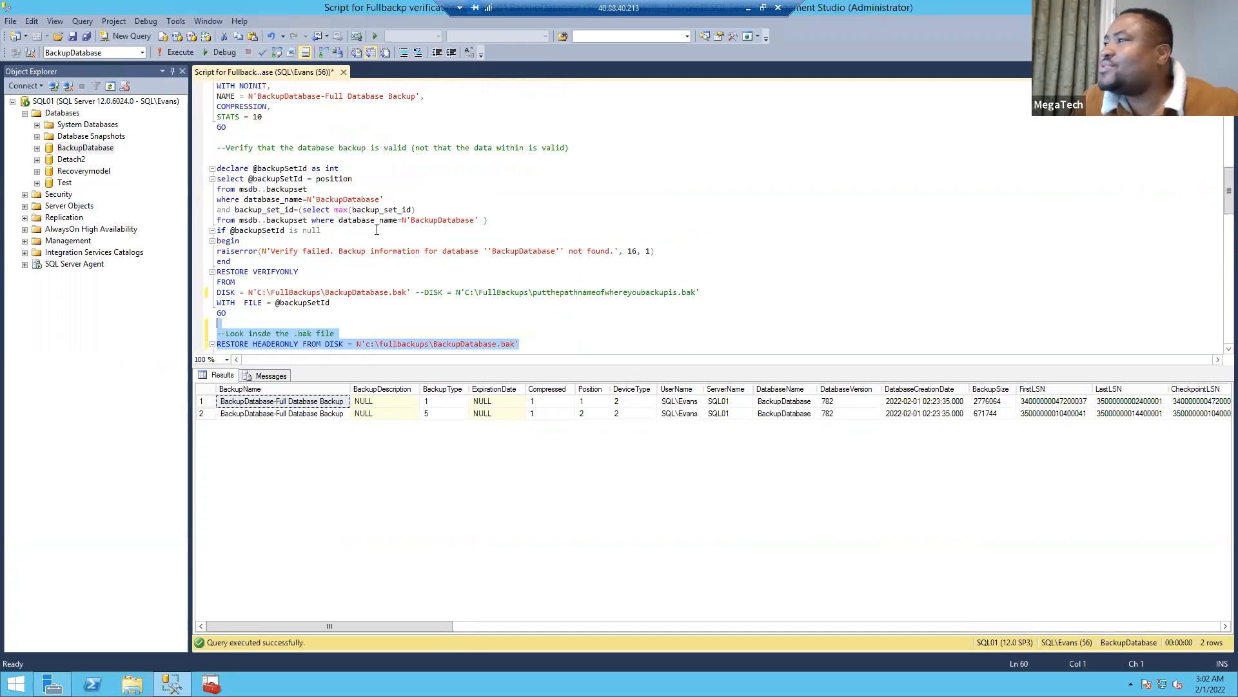
drag(412, 200, 216, 129)
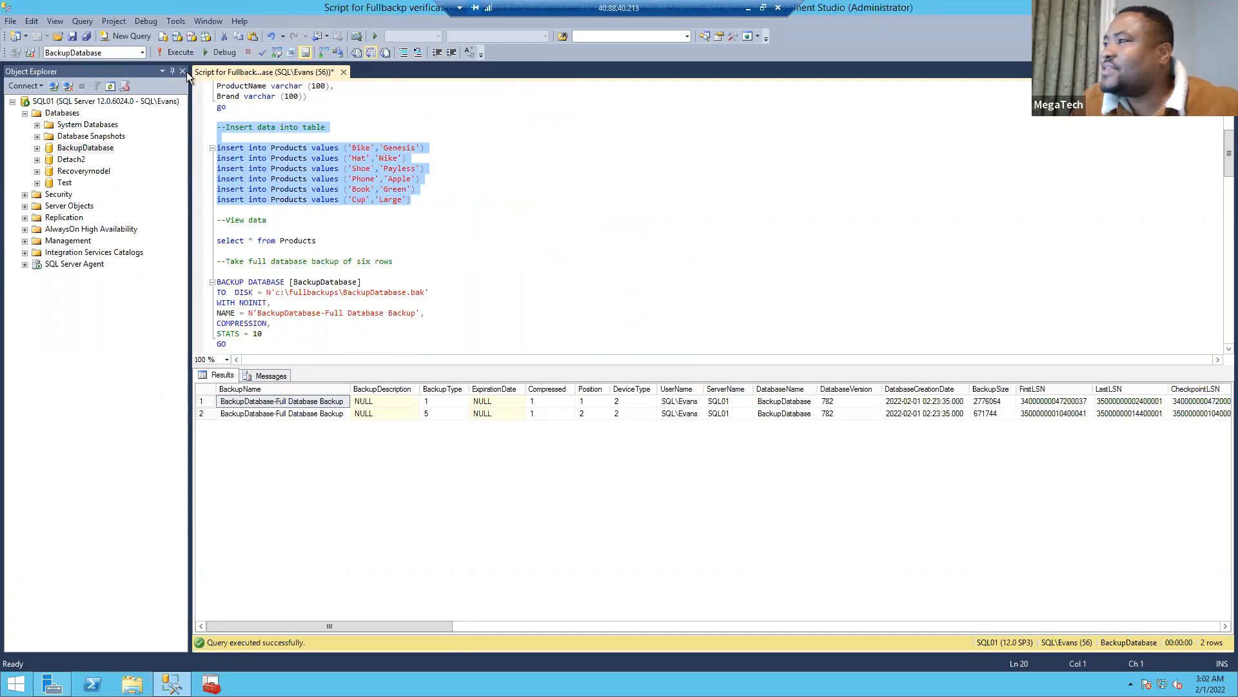
click(183, 53)
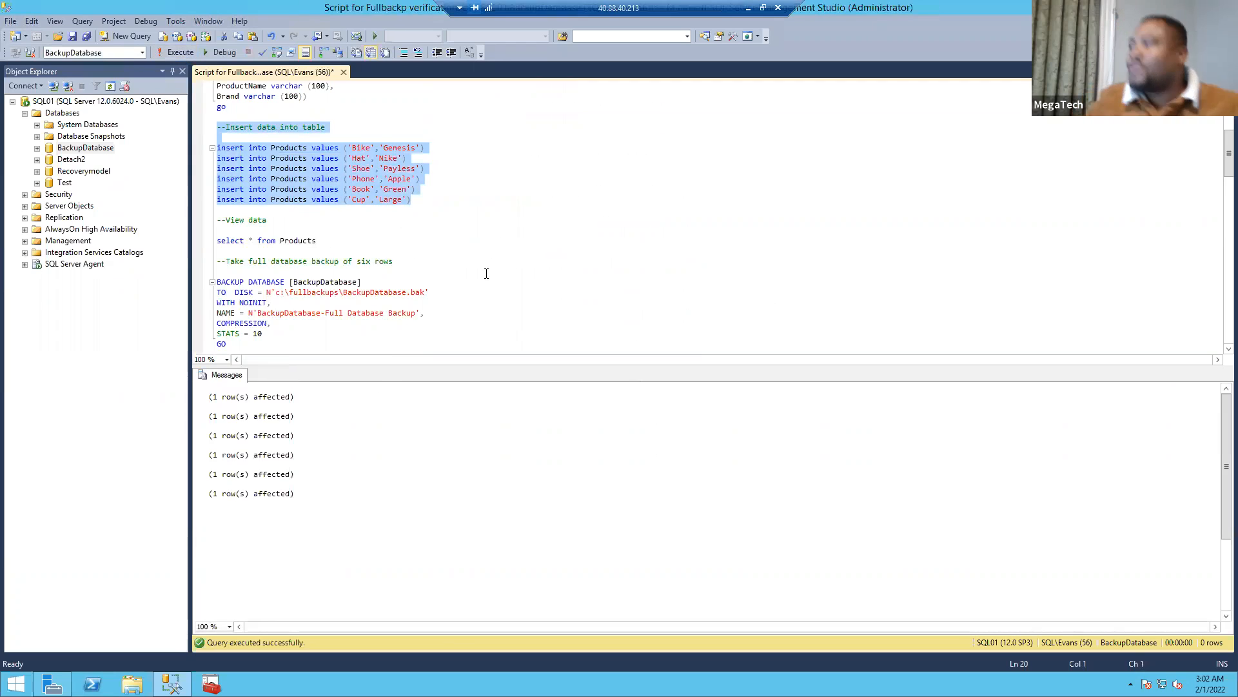
Run the "select * from Products" query and compare row 12 with row 18 in the results.
scroll(472, 232, down, 3)
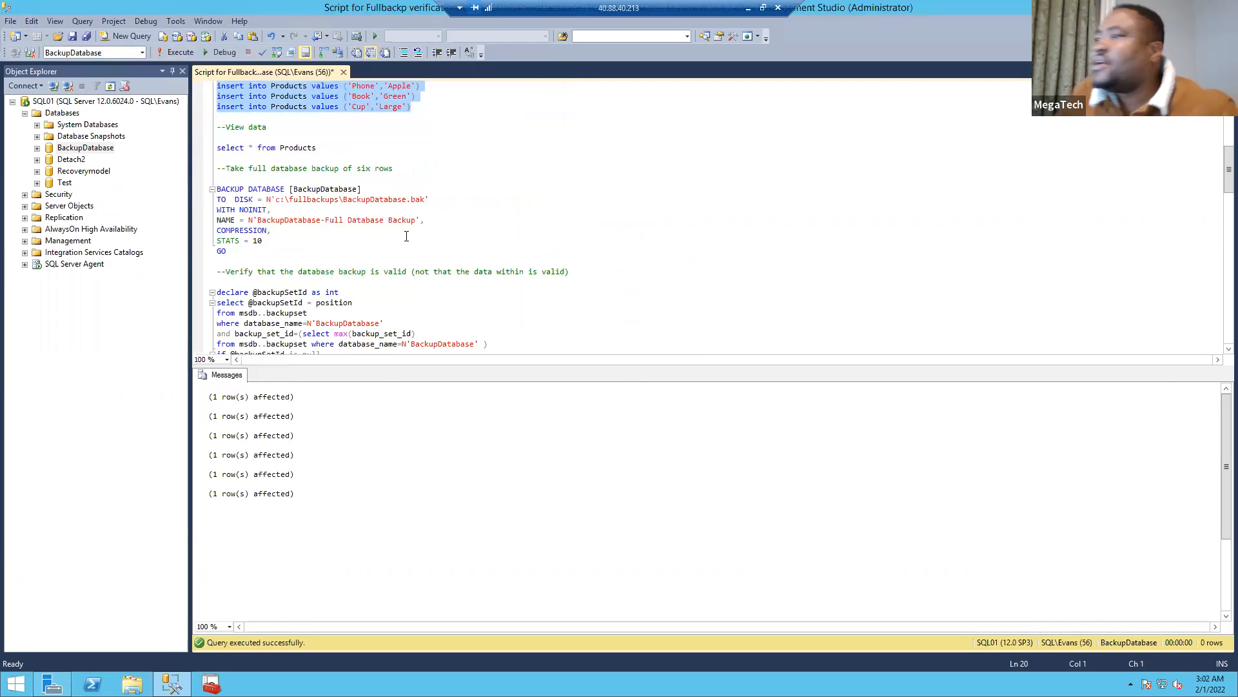
drag(317, 147, 217, 148)
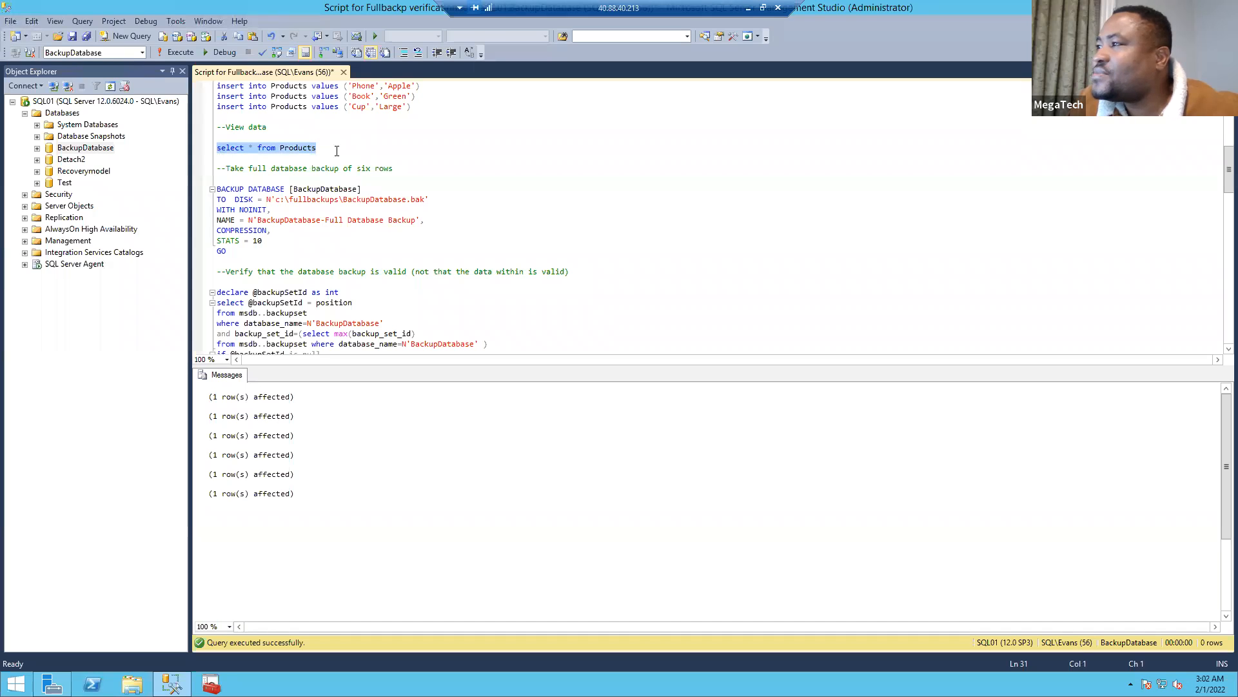
click(184, 52)
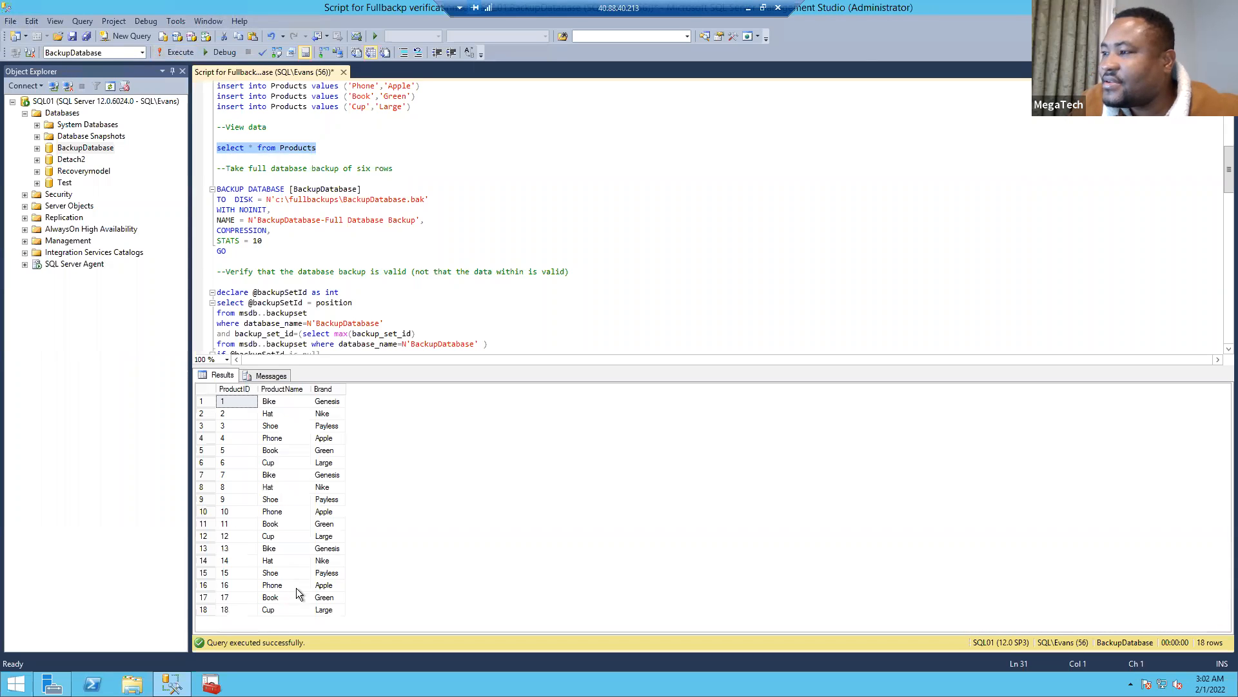
click(222, 611)
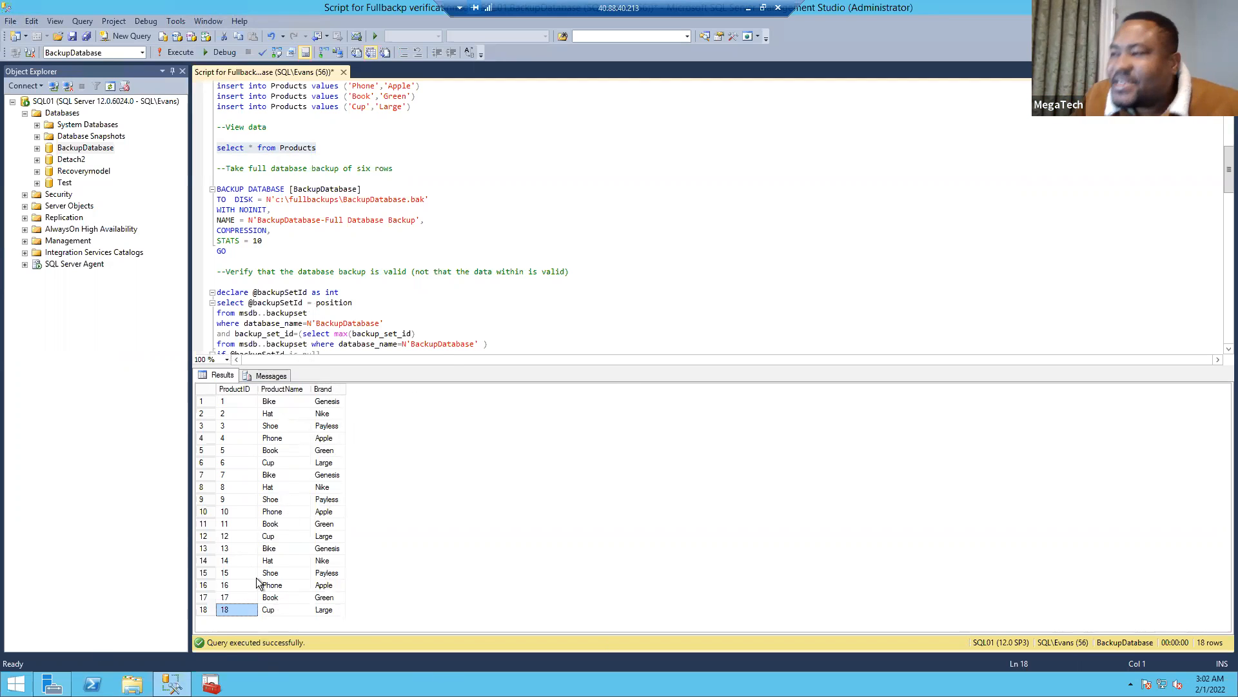
click(203, 536)
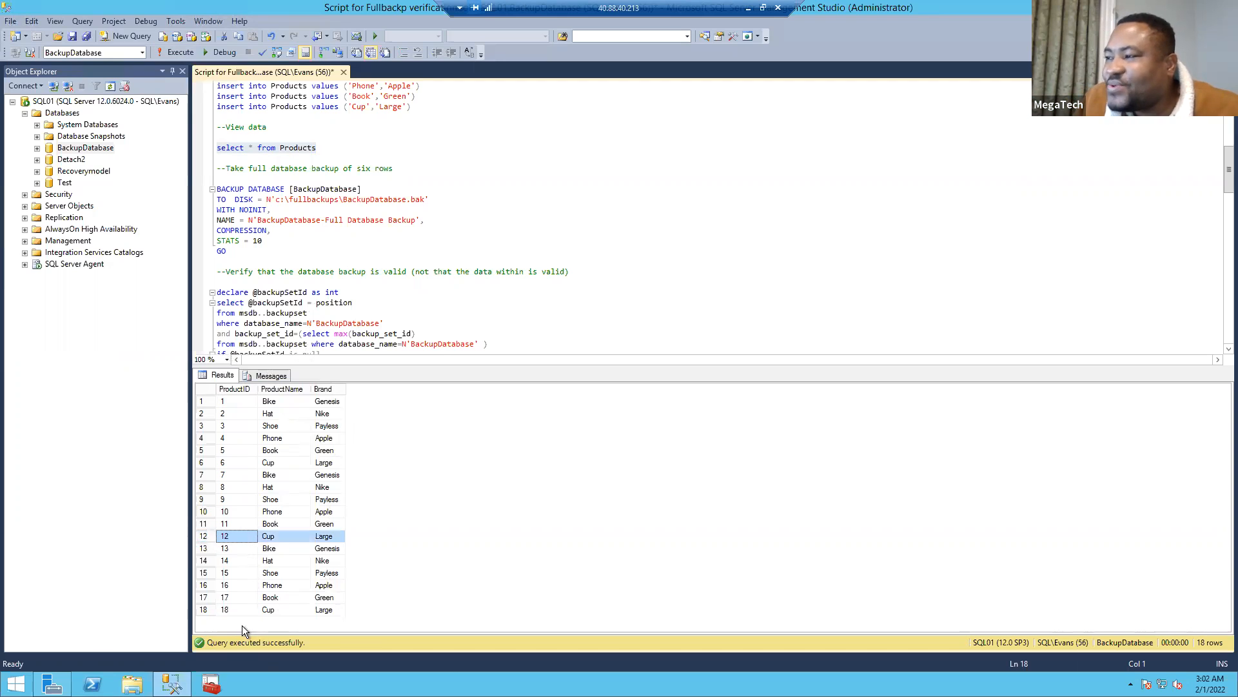
click(251, 609)
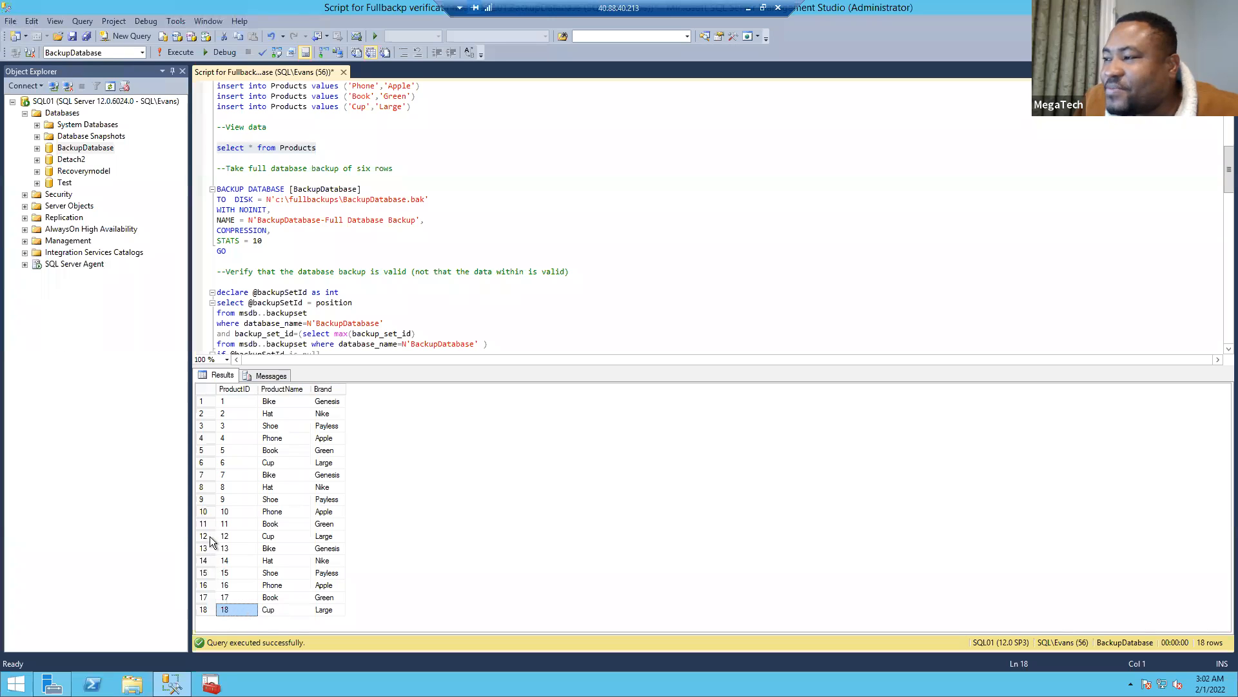
click(203, 536)
click(235, 609)
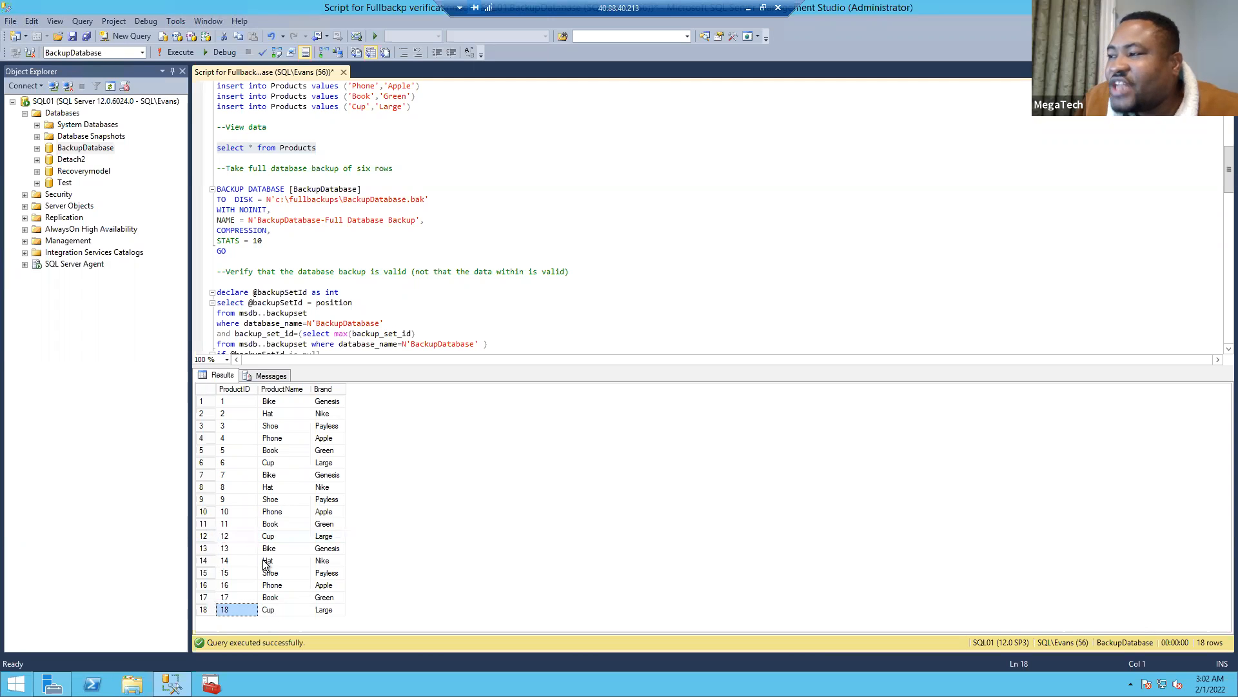
click(235, 536)
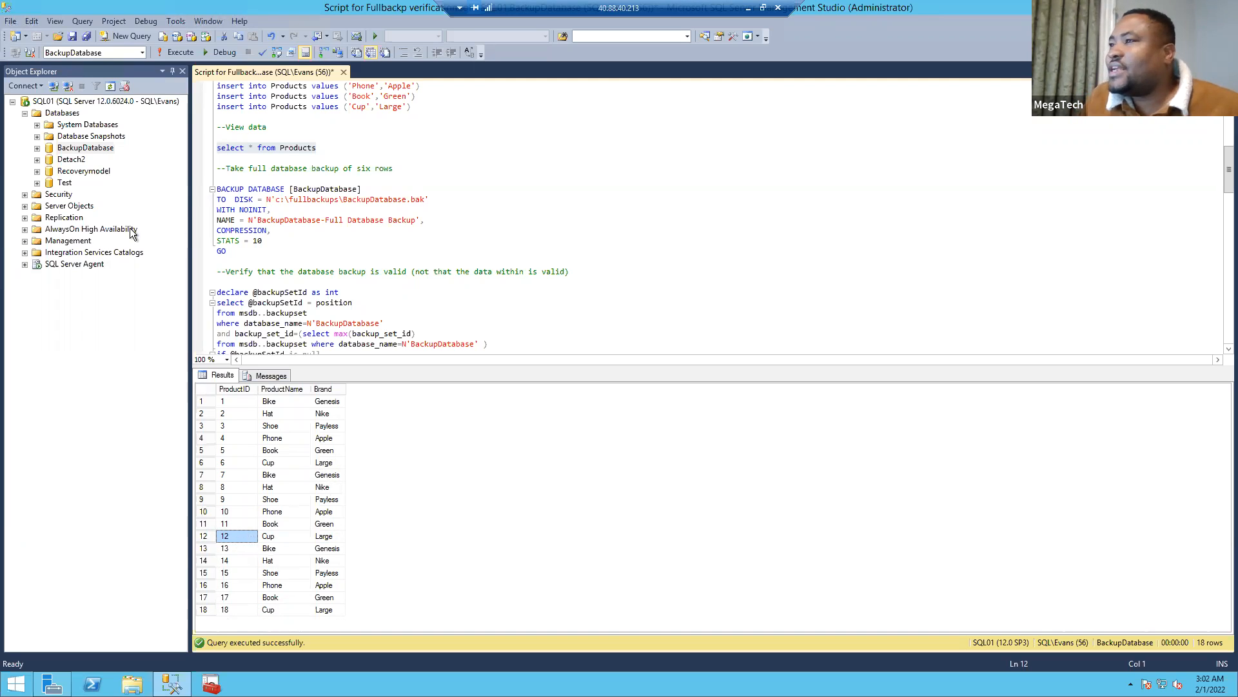
Take a differential backup of BackupDatabase to the existing disk destination c:\fullbackups\BackupDatabase.bak.
right_click(90, 150)
mouse_move(142, 201)
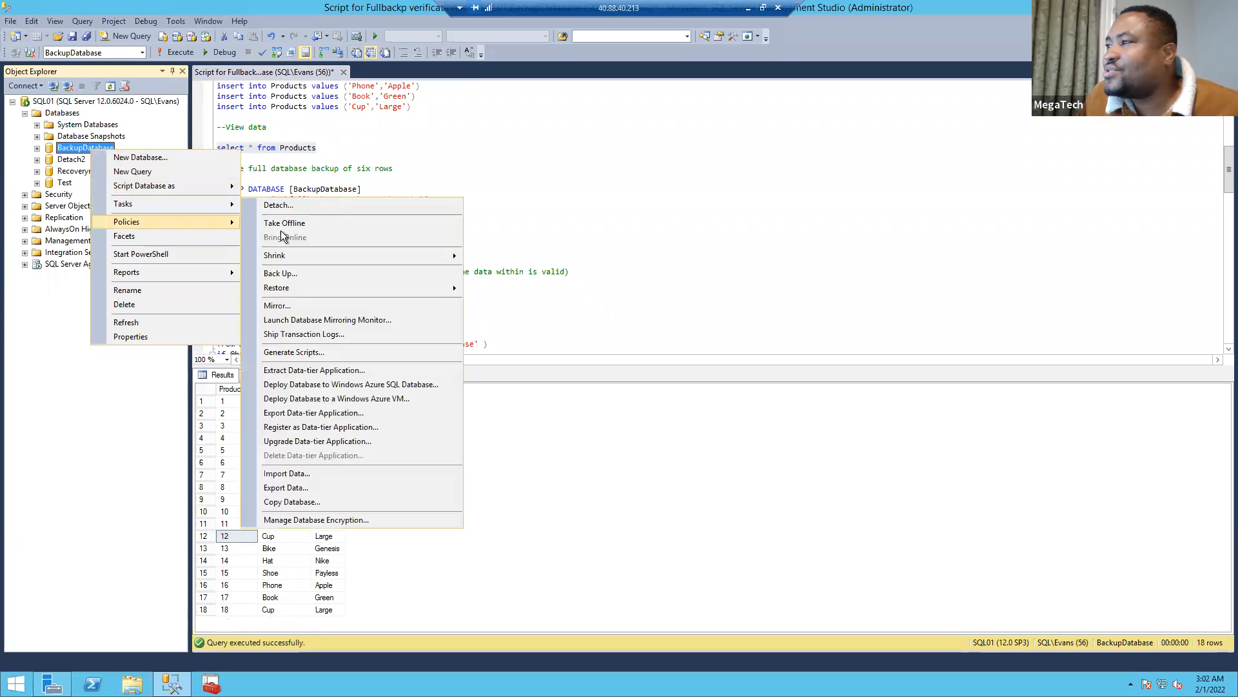
click(307, 274)
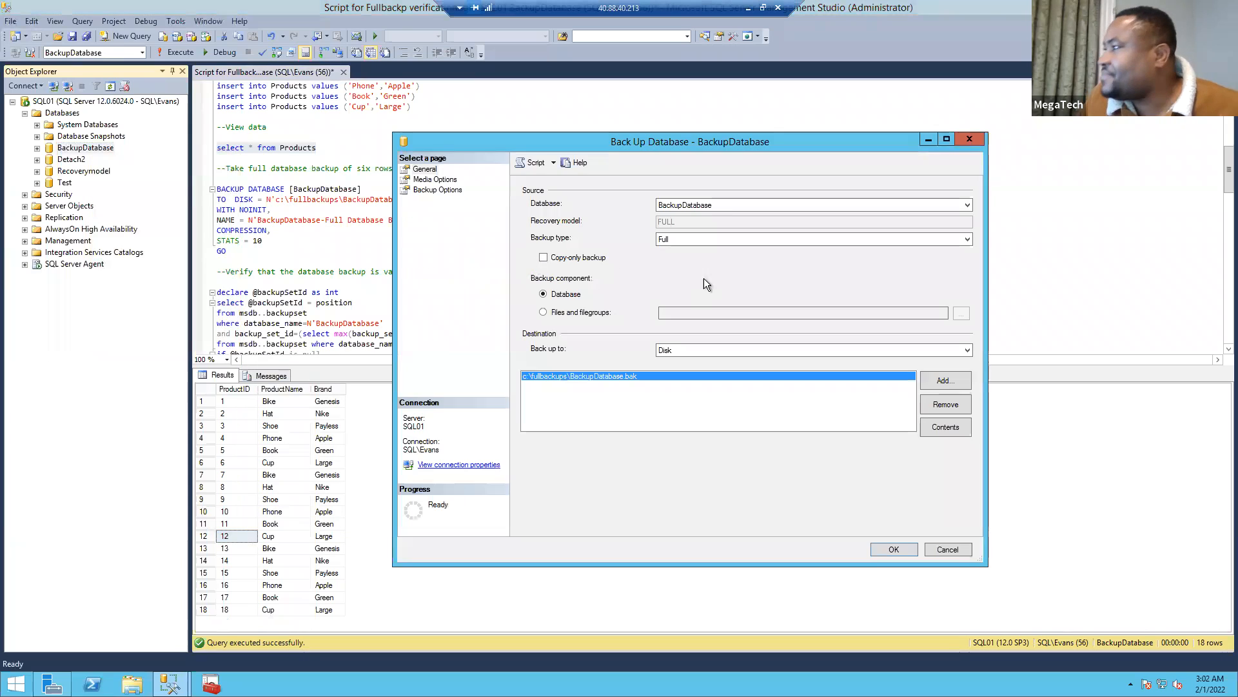
click(726, 244)
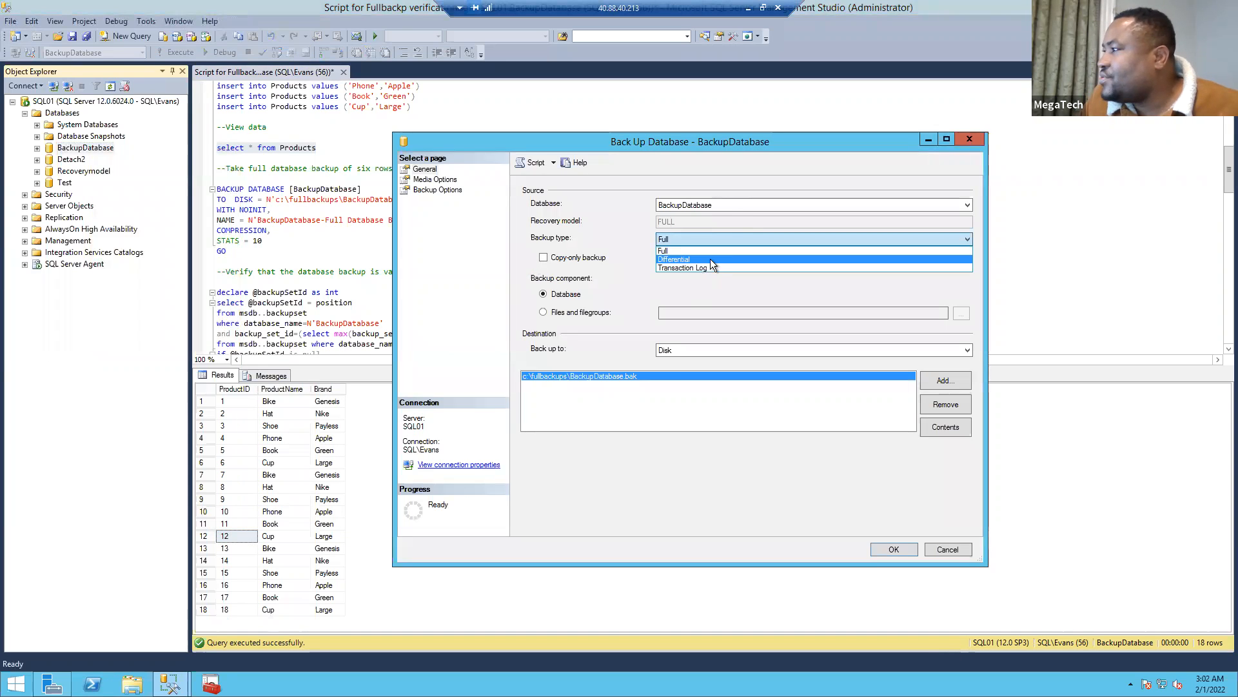
click(710, 258)
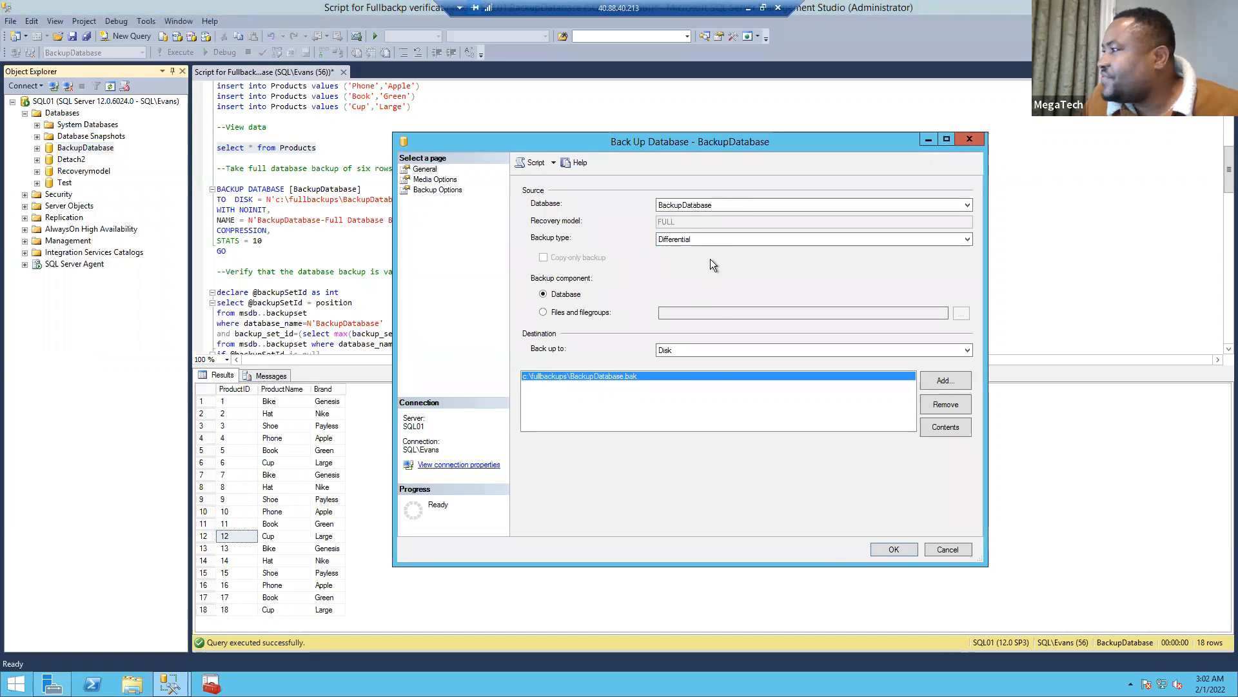
click(888, 550)
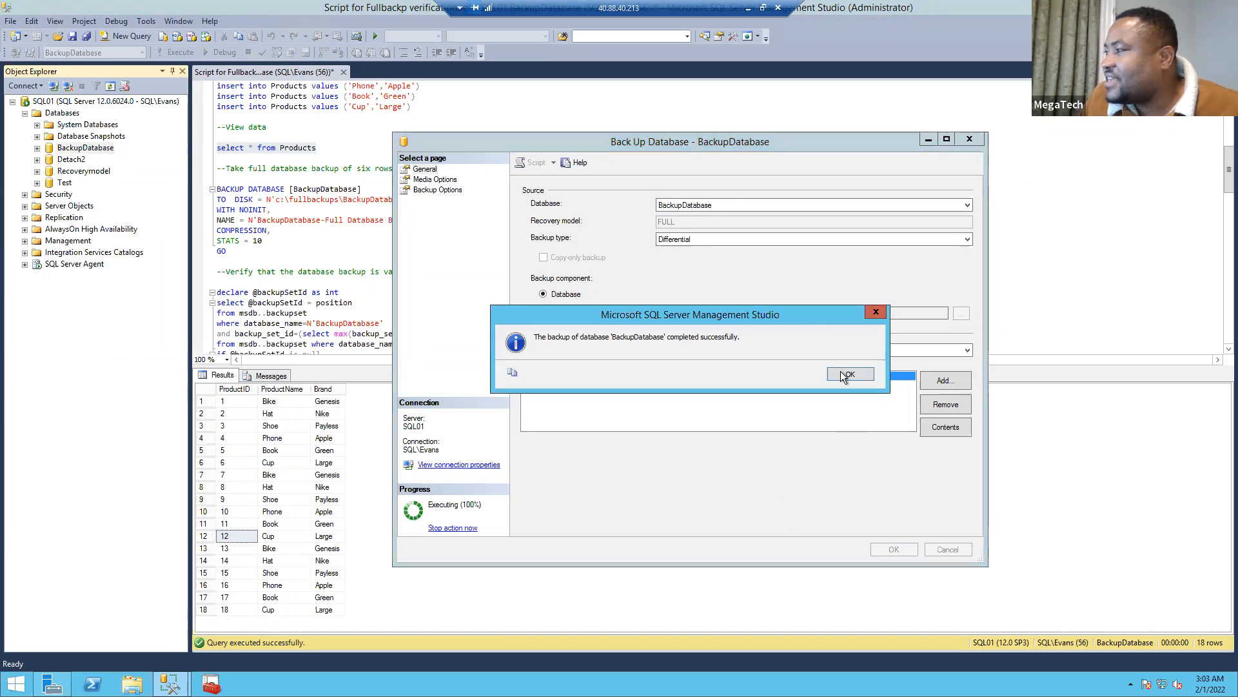
click(841, 371)
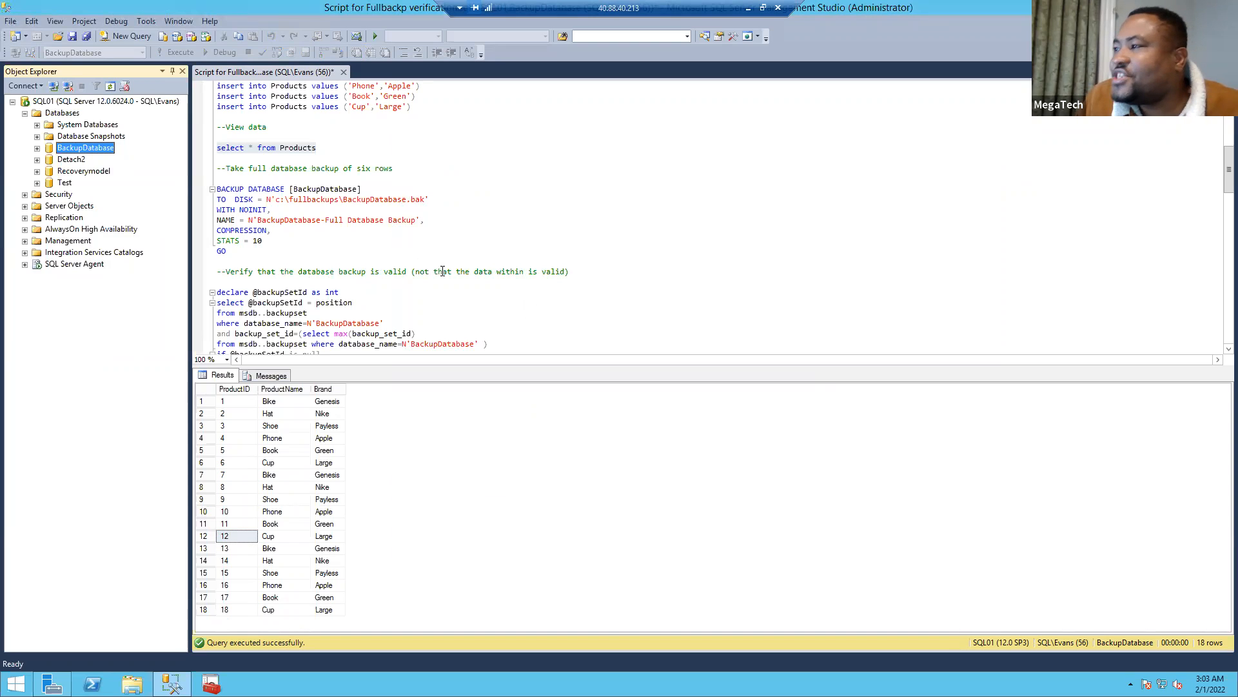
click(578, 302)
scroll(574, 309, down, 2)
scroll(574, 311, down, 2)
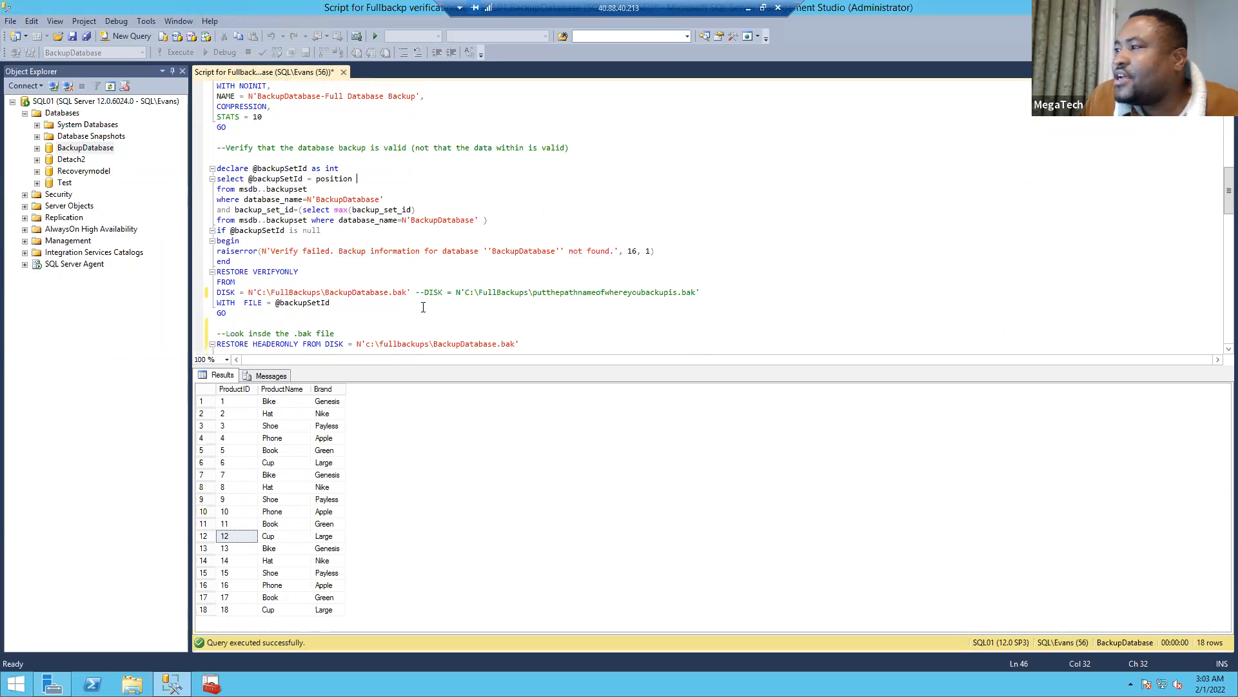
drag(245, 314, 223, 151)
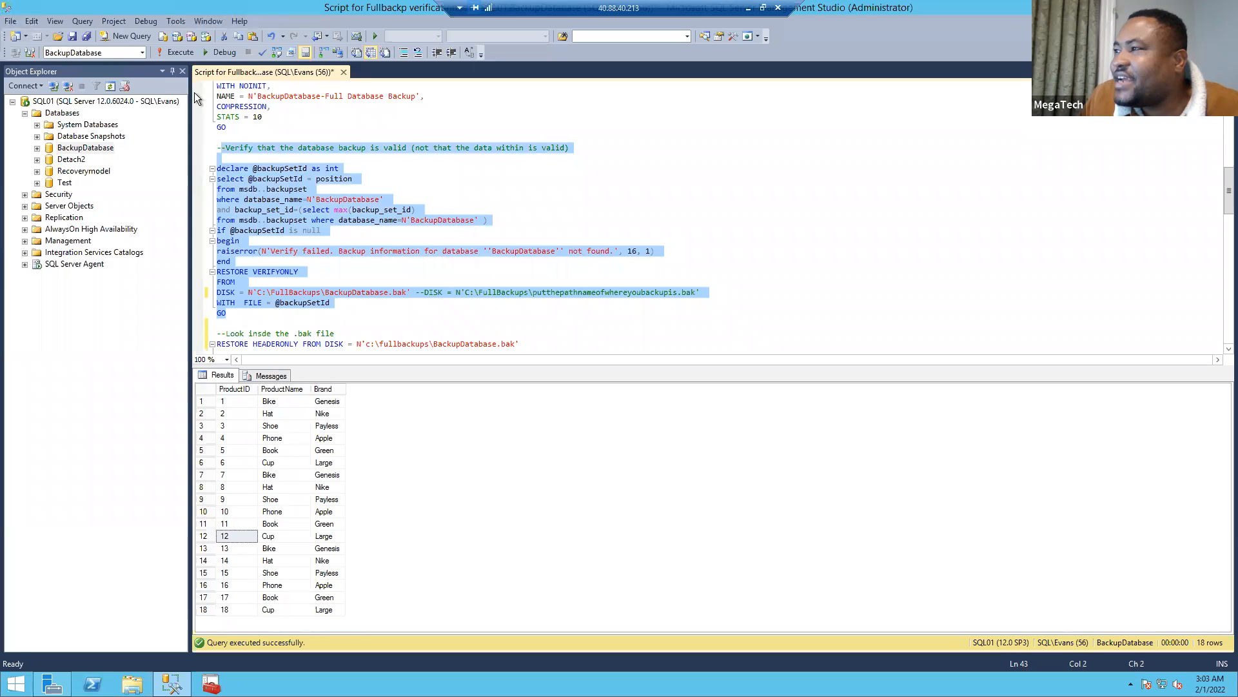
click(177, 52)
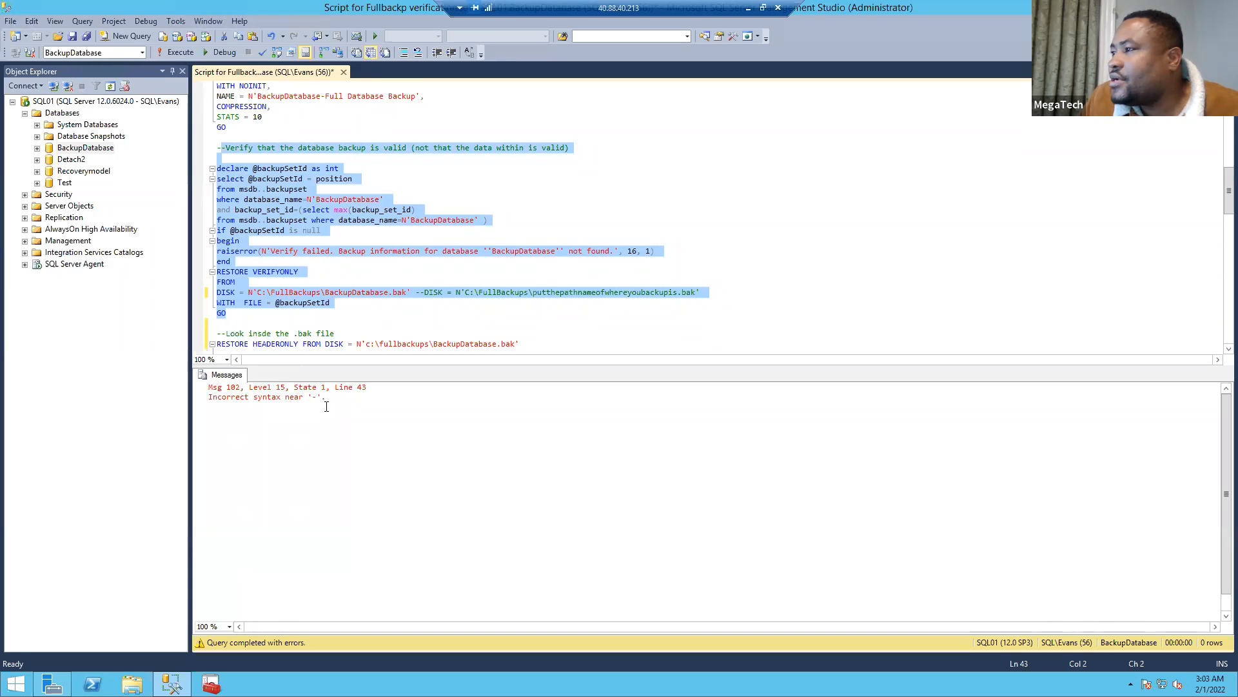
click(351, 316)
drag(246, 314, 216, 168)
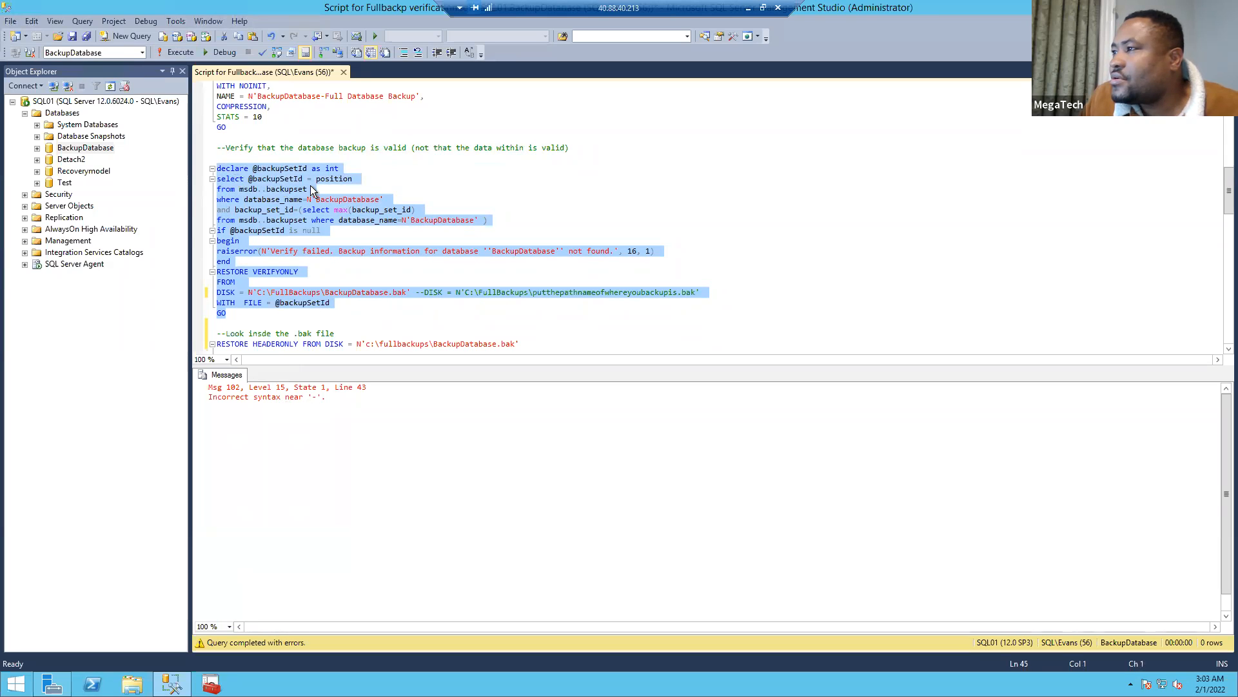
click(178, 53)
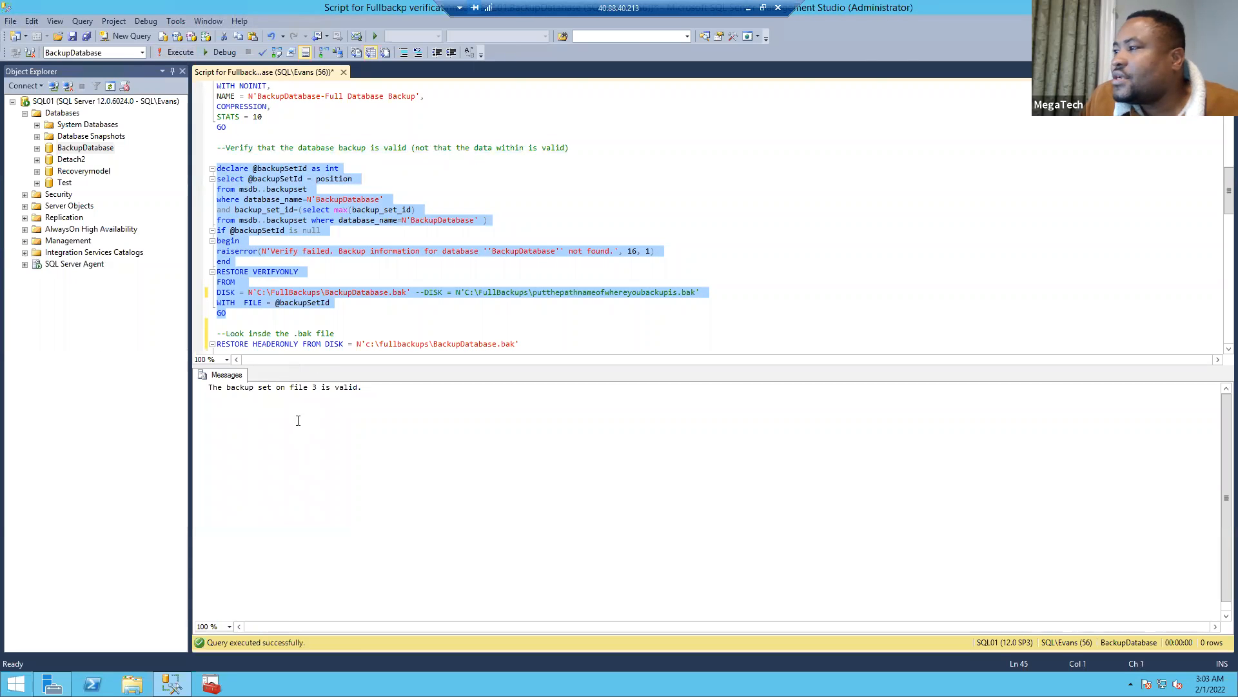
click(323, 389)
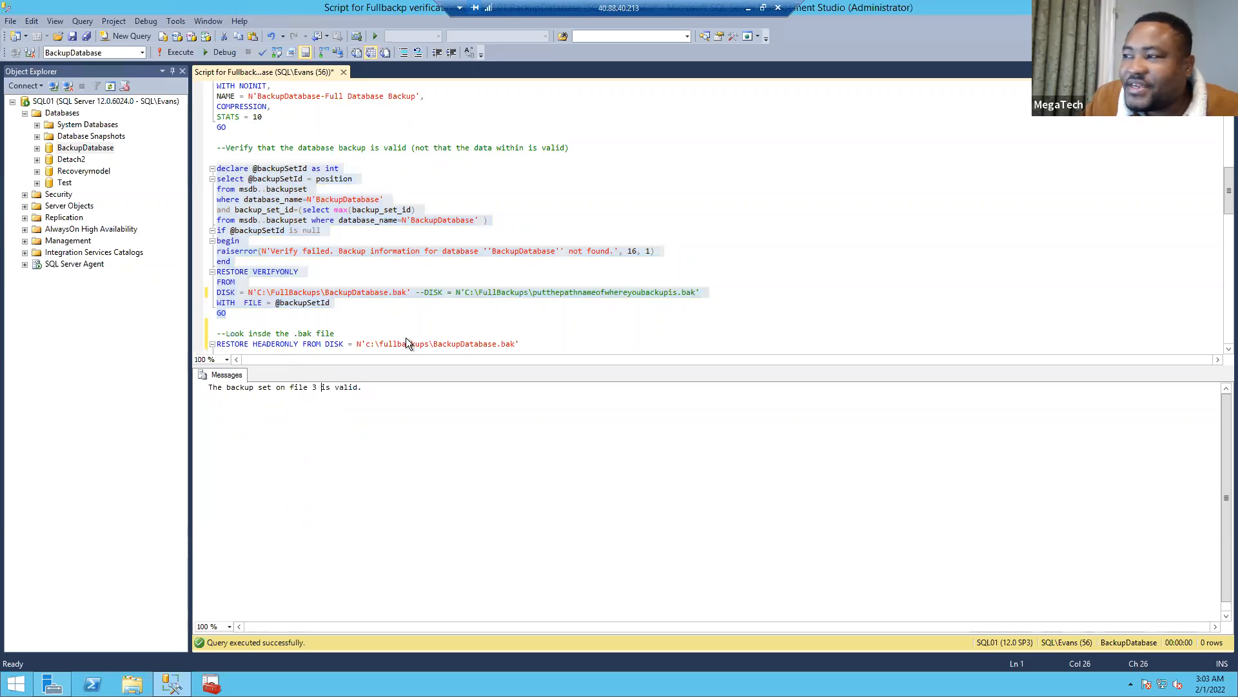
Run the "Look insde the .bak file" section again to list the backup sets in BackupDatabase.bak with RESTORE HEADERONLY.
click(574, 335)
scroll(568, 319, down, 2)
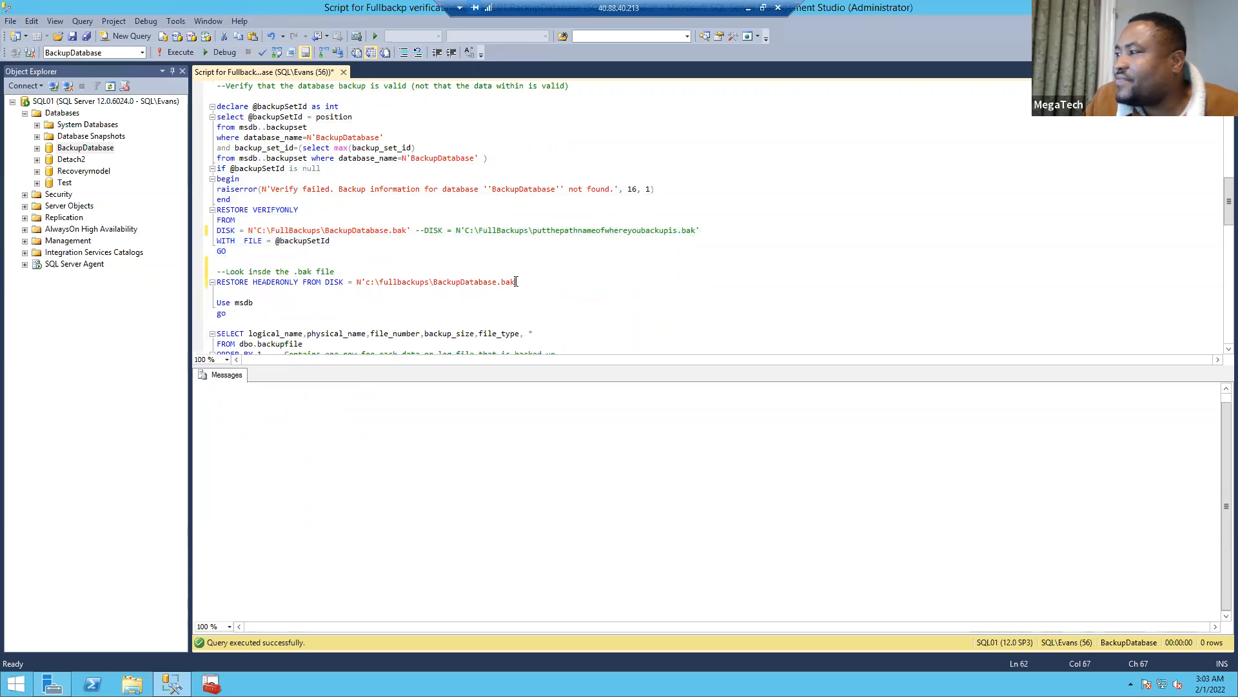
drag(516, 283, 249, 265)
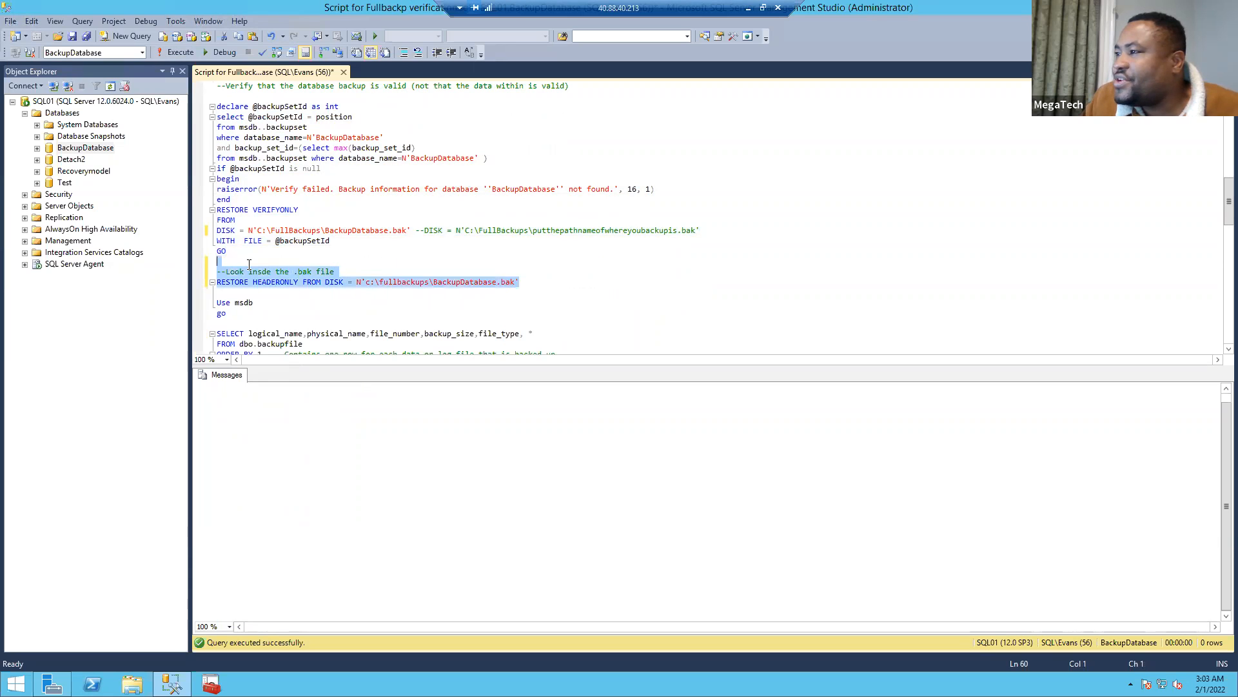
click(177, 52)
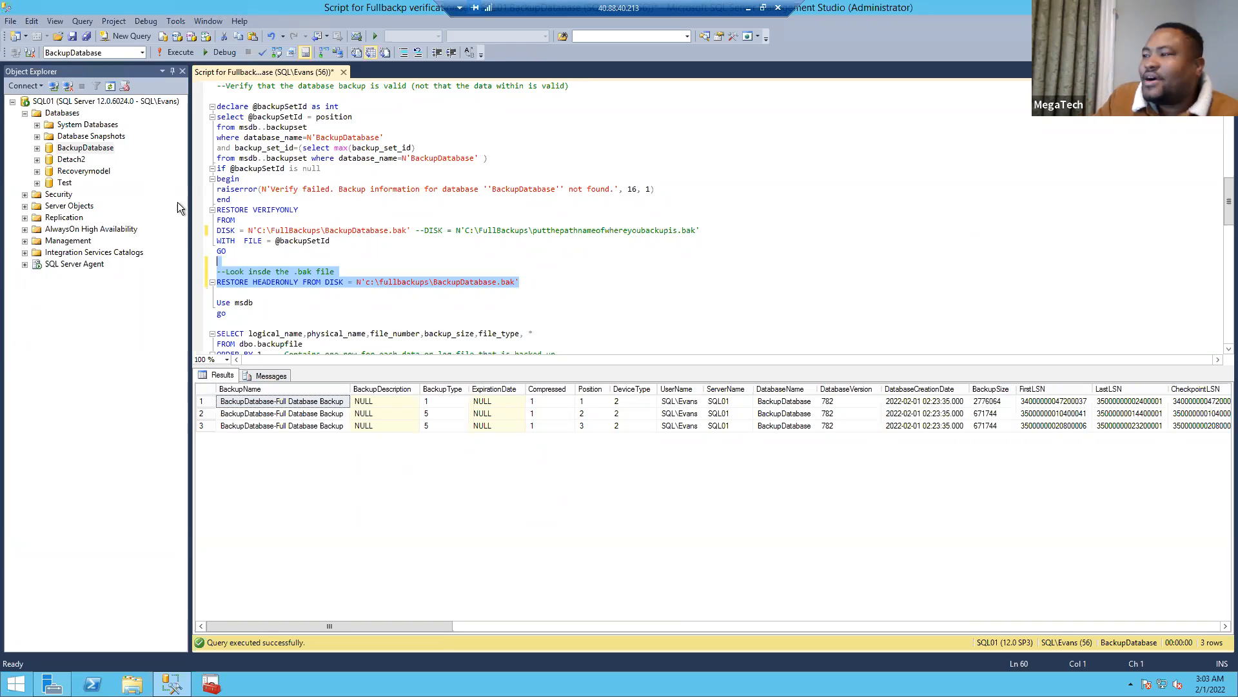
Delete the dbo.Products table from BackupDatabase.
click(37, 148)
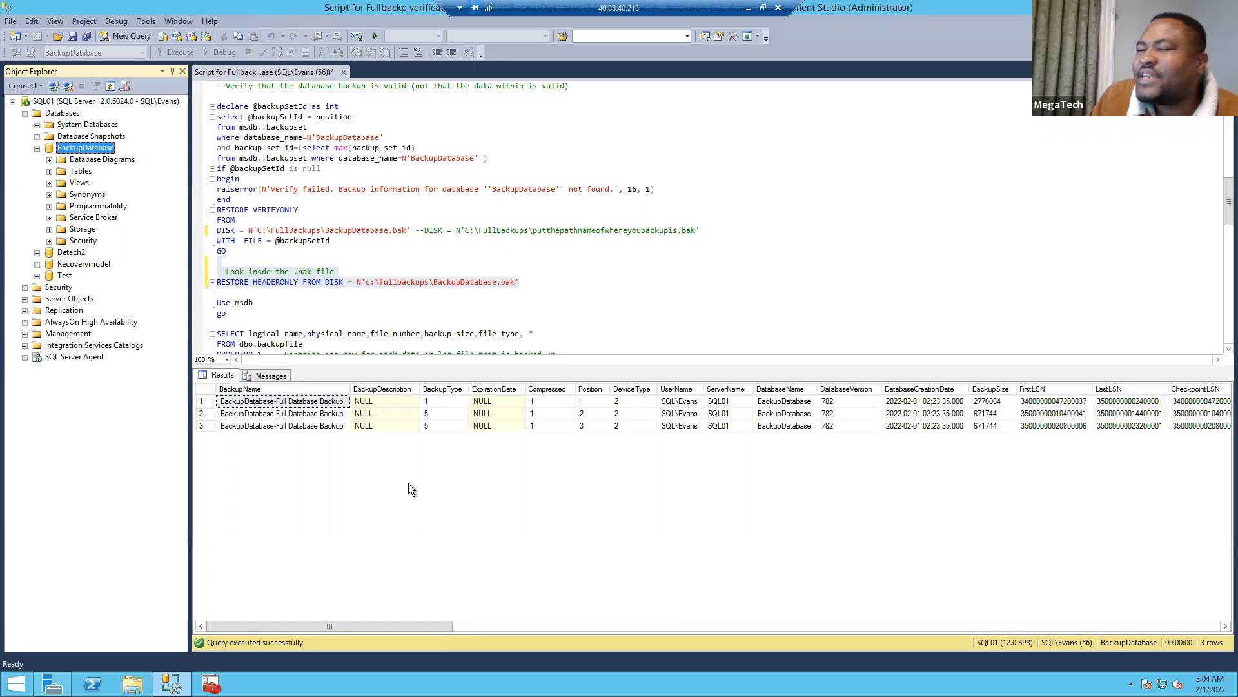
click(49, 172)
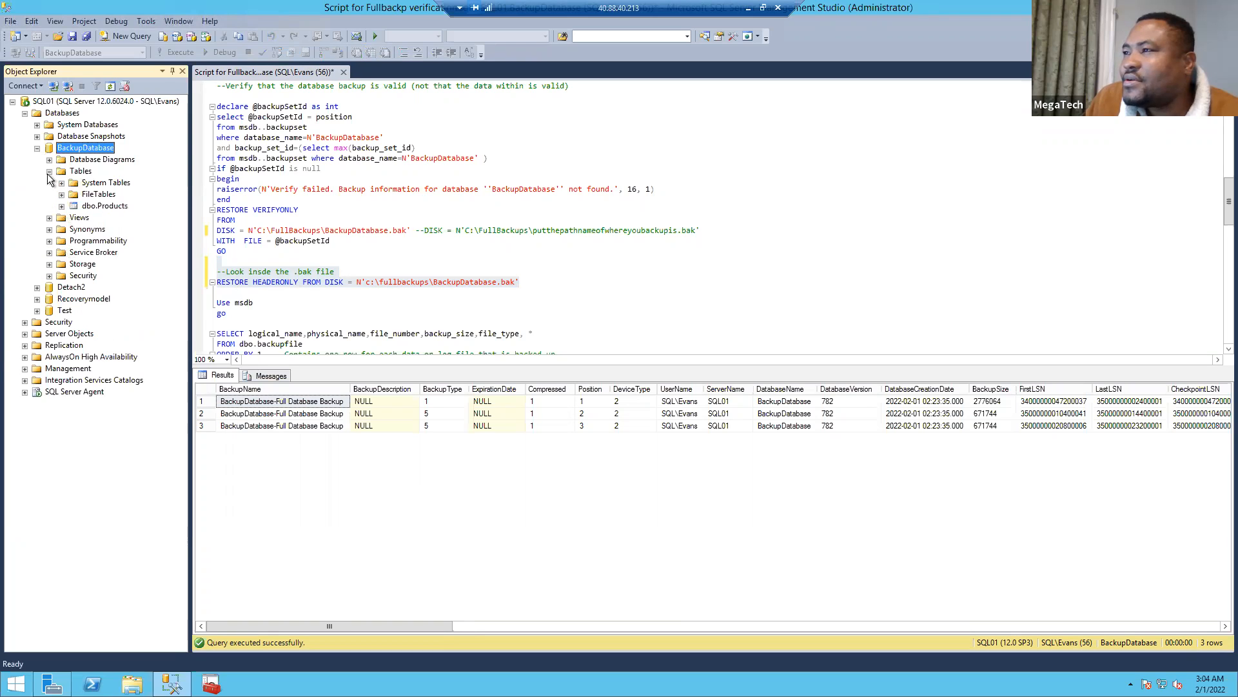
right_click(96, 206)
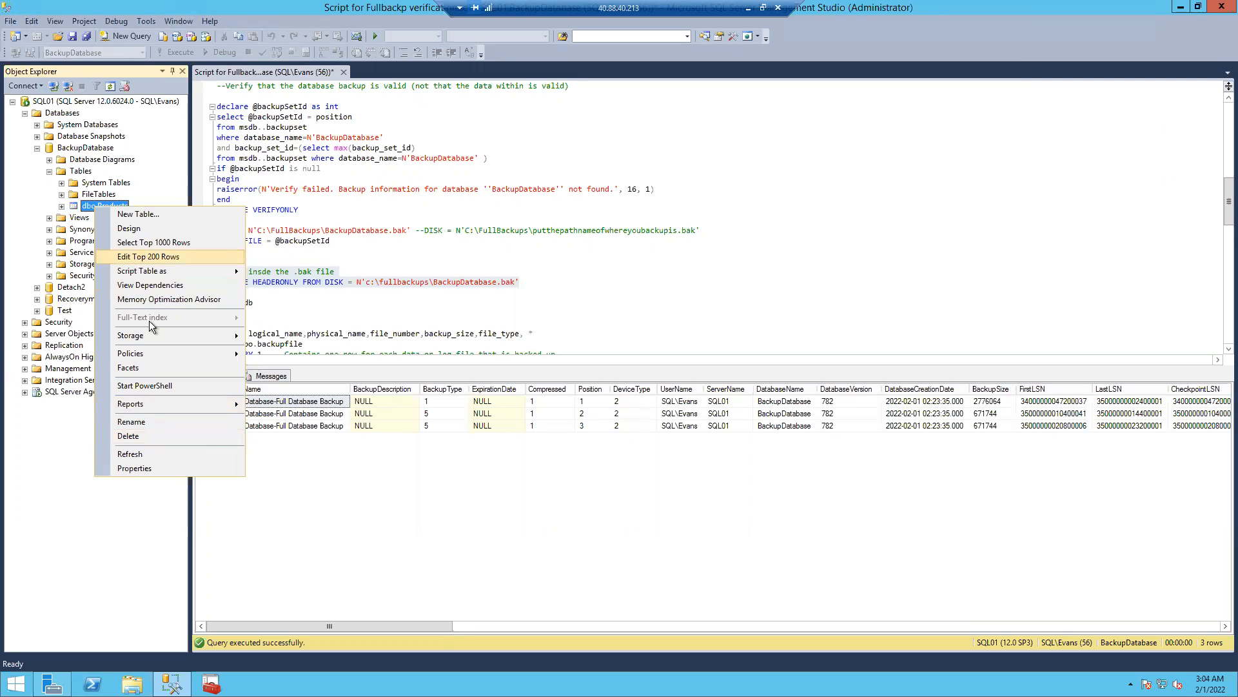
click(135, 437)
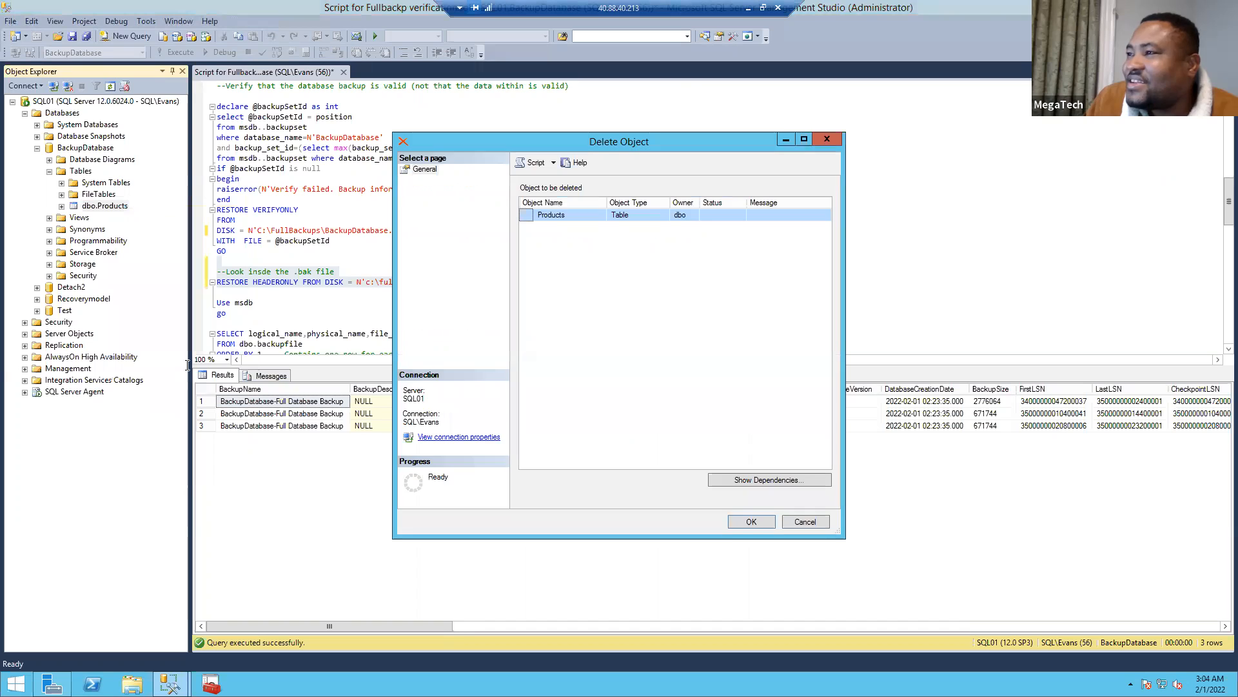
click(751, 522)
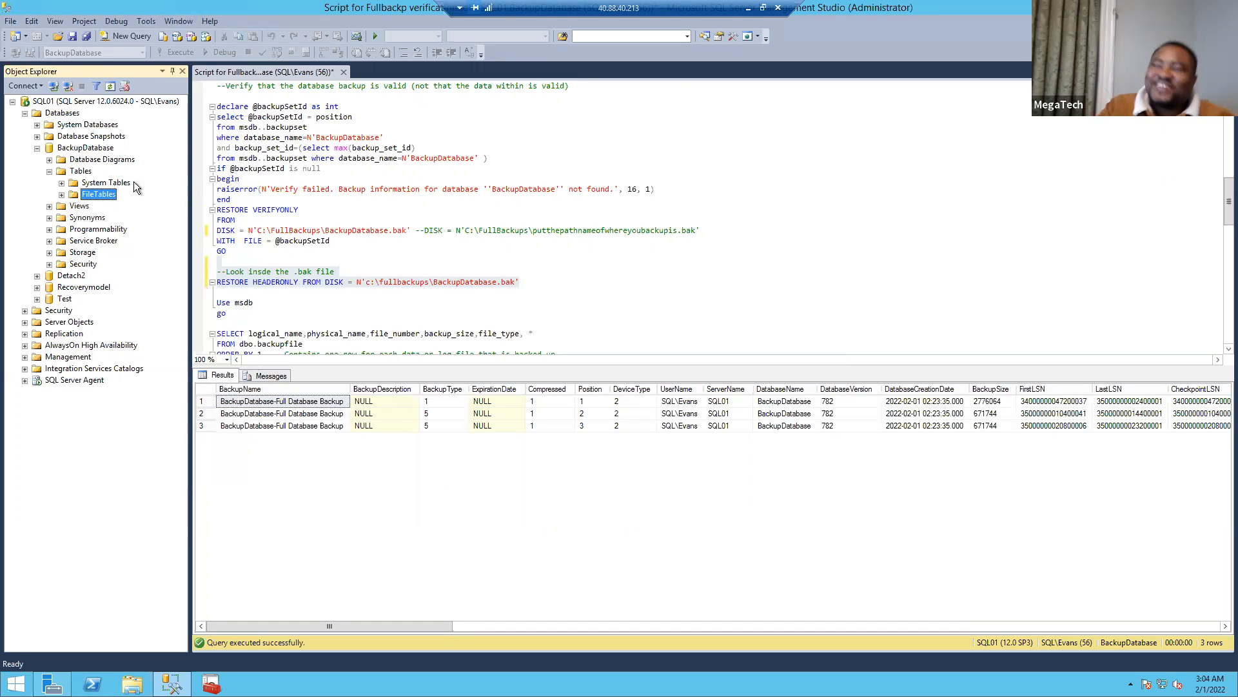
Refresh BackupDatabase and expand its tables again to check whether dbo.Products is gone.
right_click(78, 151)
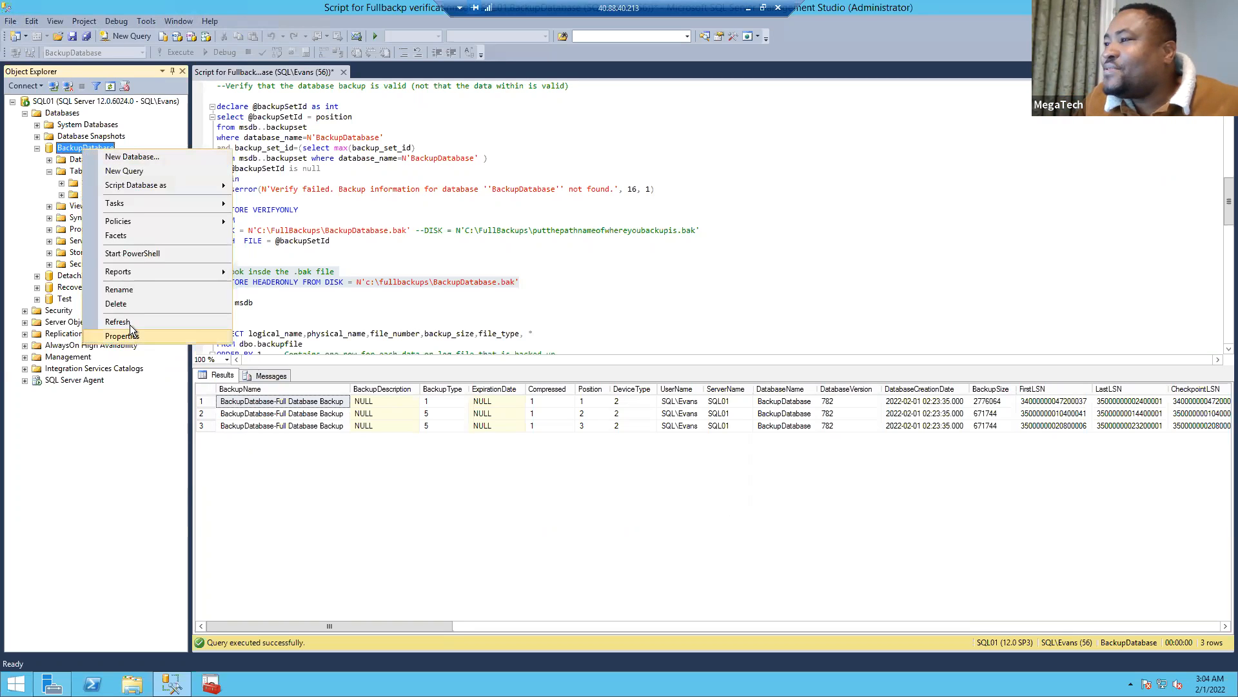
click(129, 322)
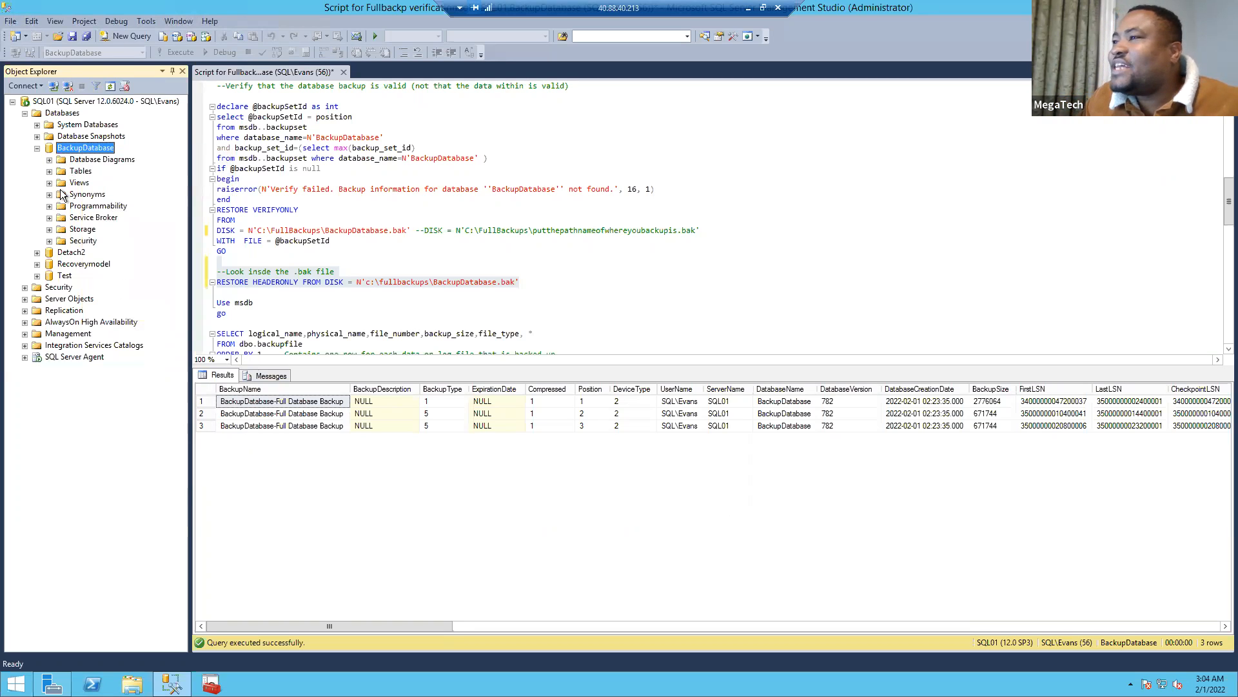
double_click(91, 171)
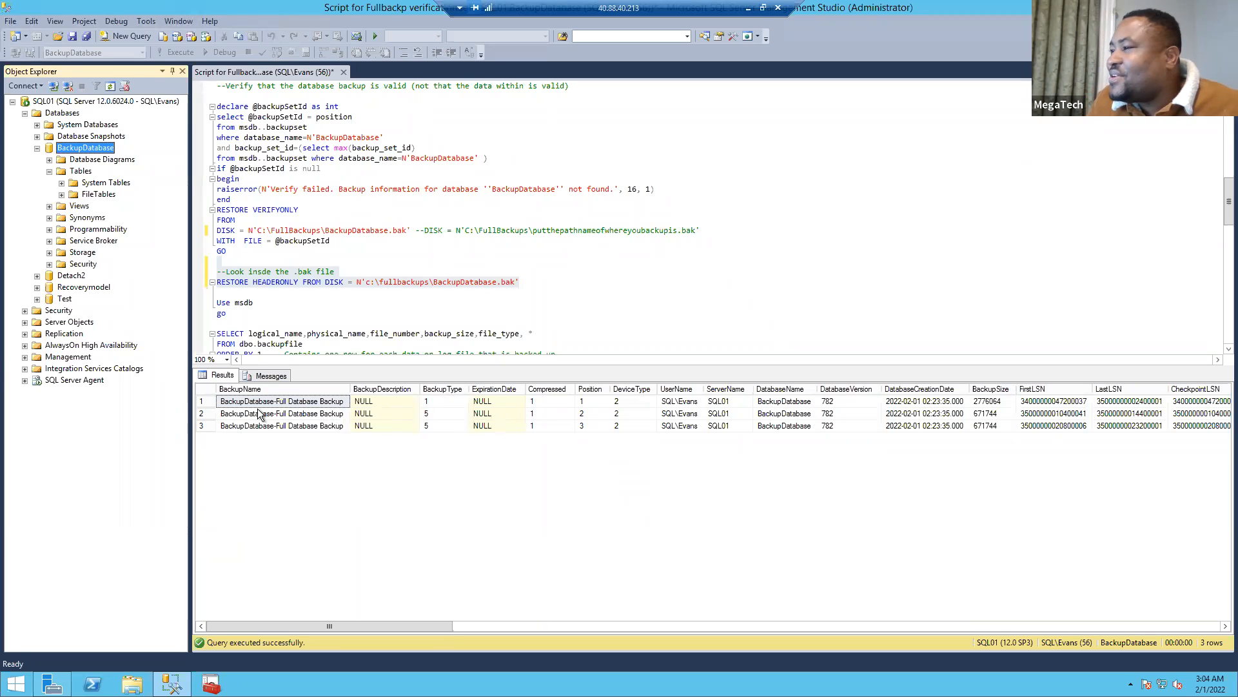
Examine the first and third backup sets in the header results, checking the third set's name and BackupType.
click(206, 401)
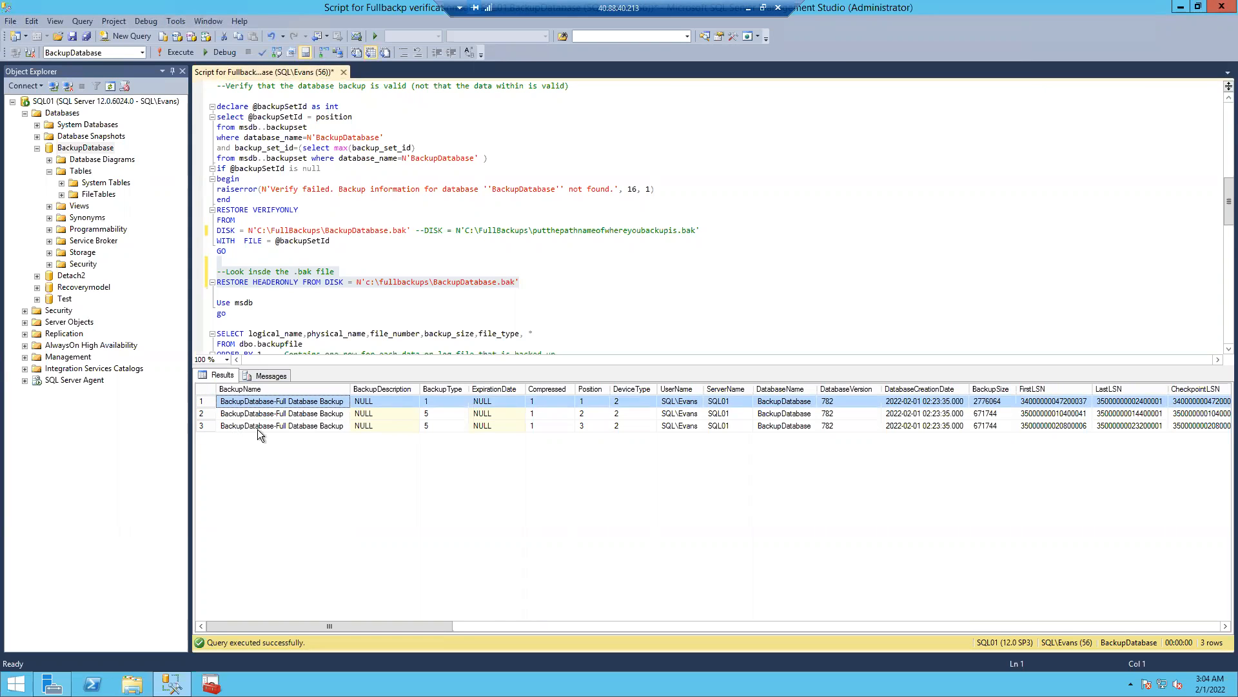
click(428, 427)
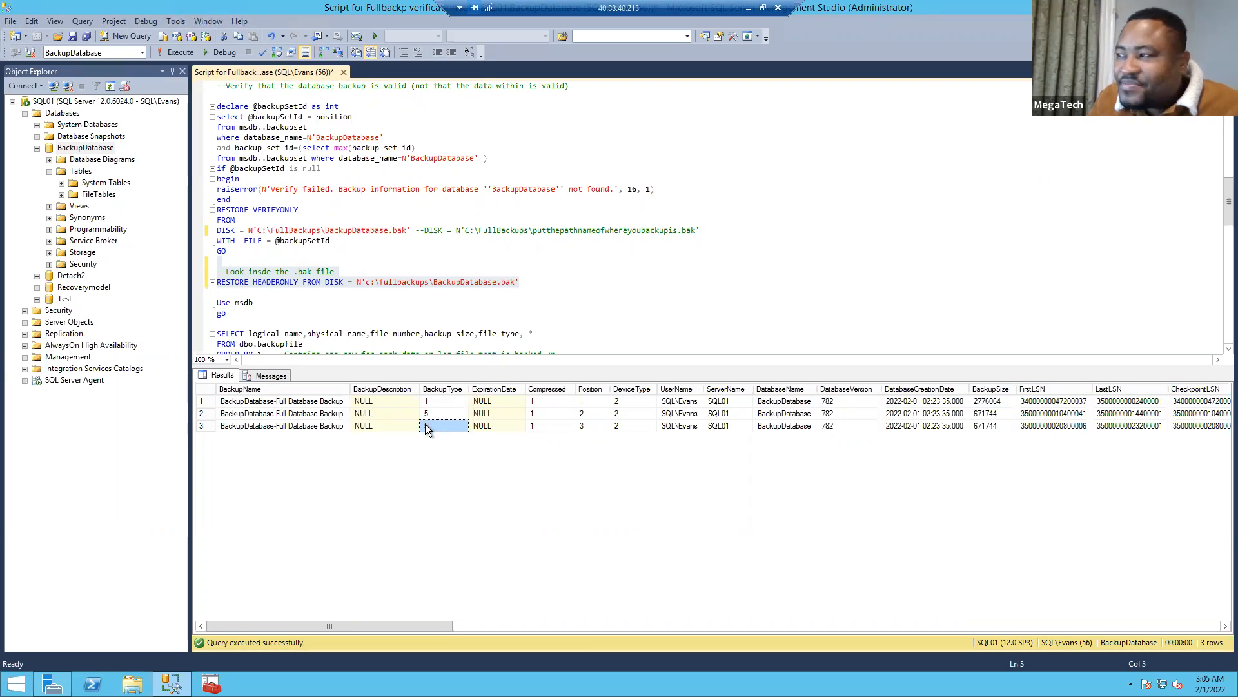
click(287, 429)
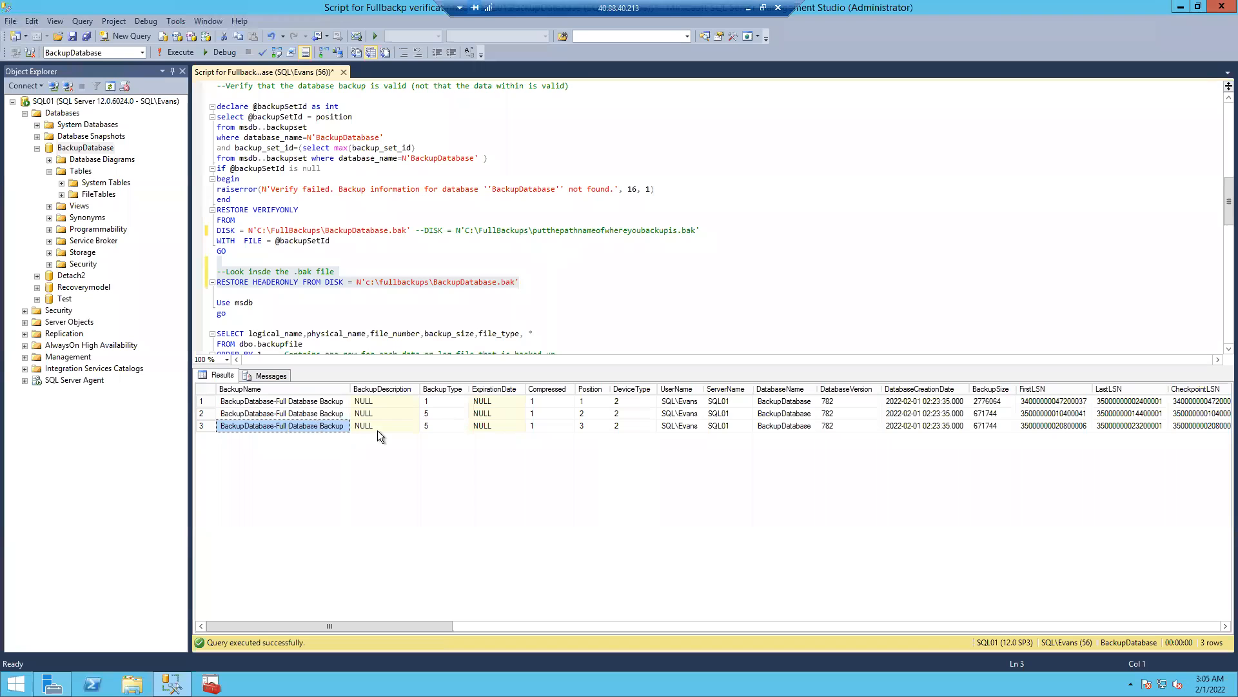
click(424, 427)
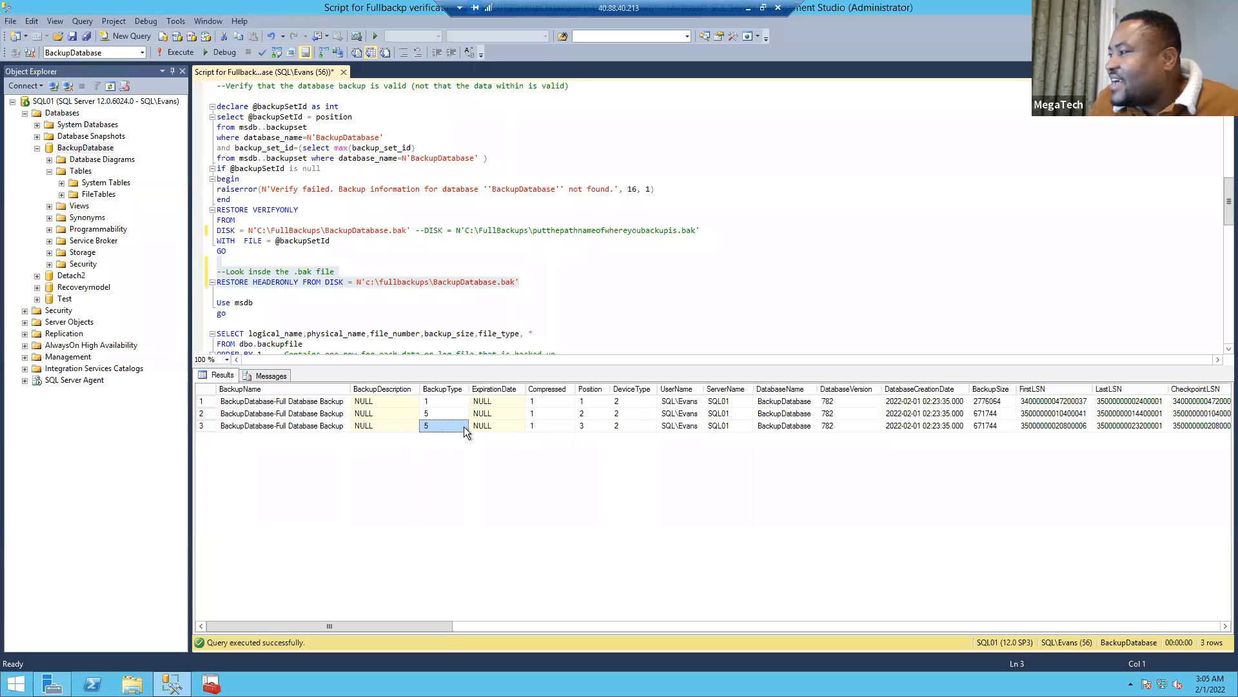
Start a database restore for BackupDatabase and set its source to Device.
click(950, 427)
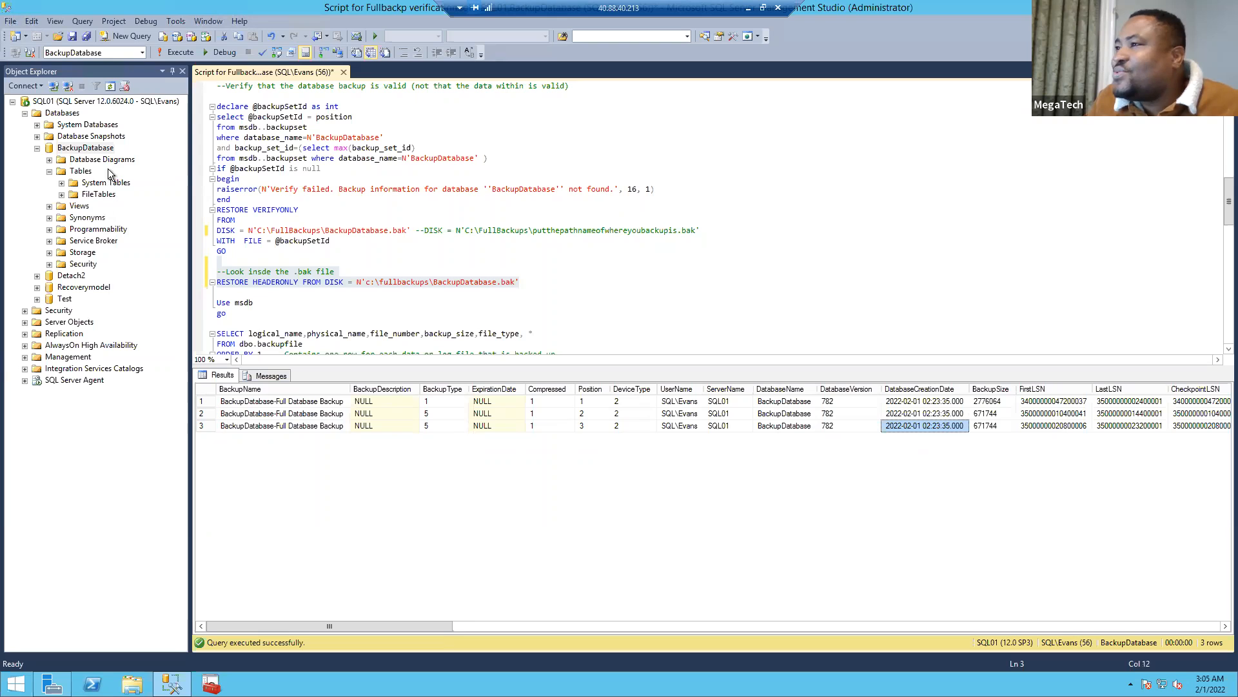
right_click(104, 151)
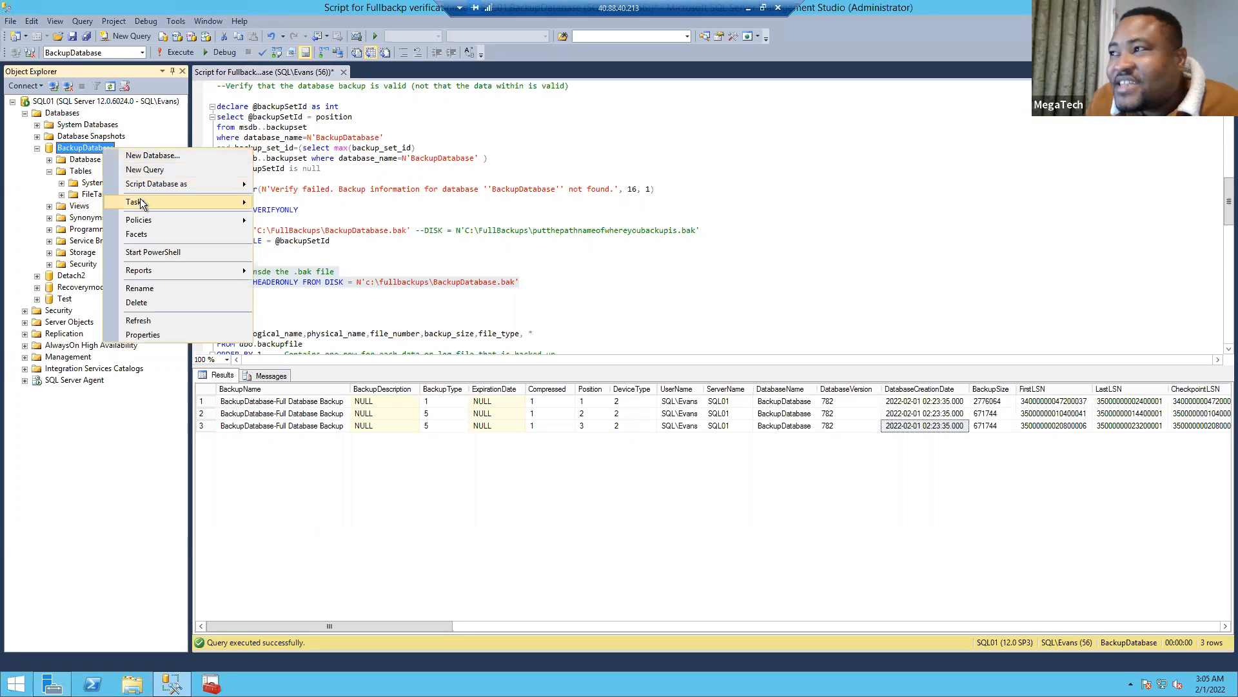
mouse_move(142, 204)
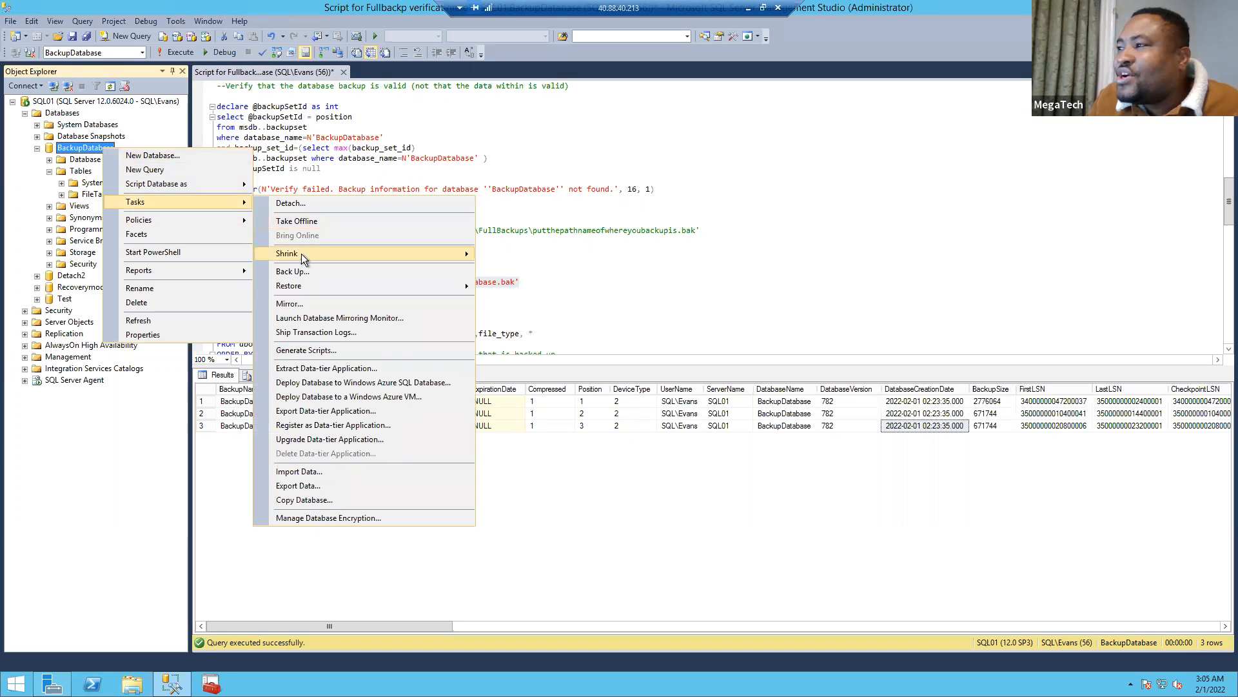
mouse_move(310, 285)
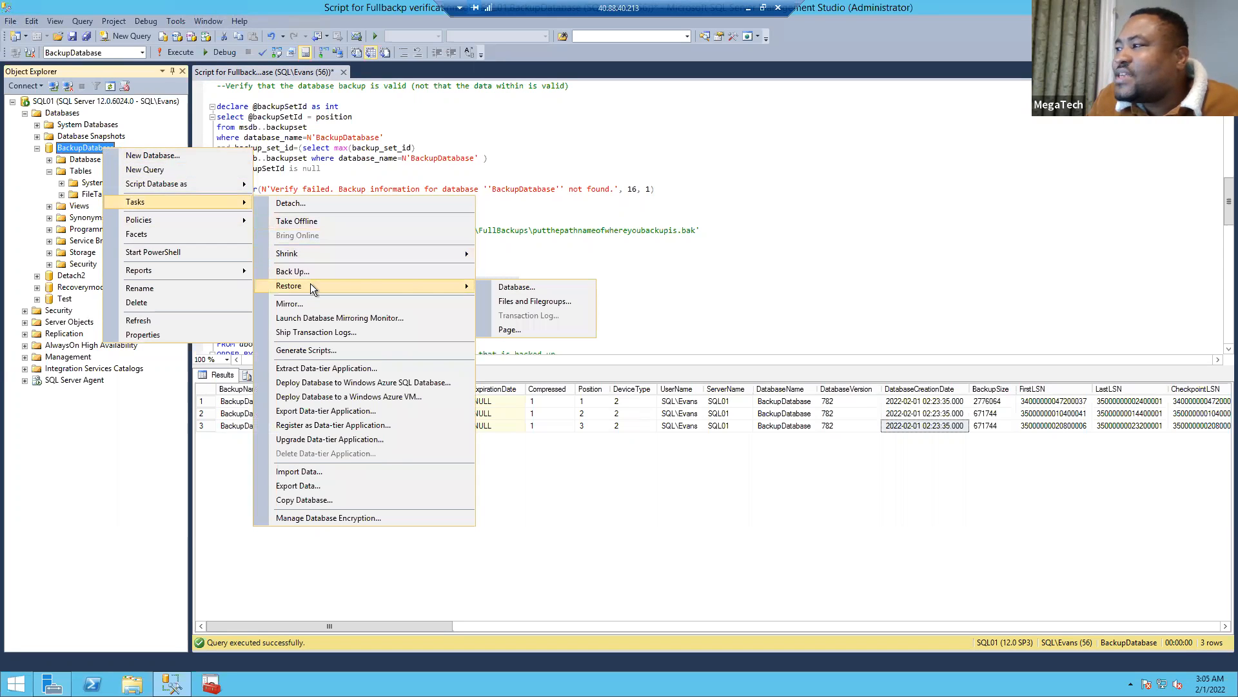
click(505, 292)
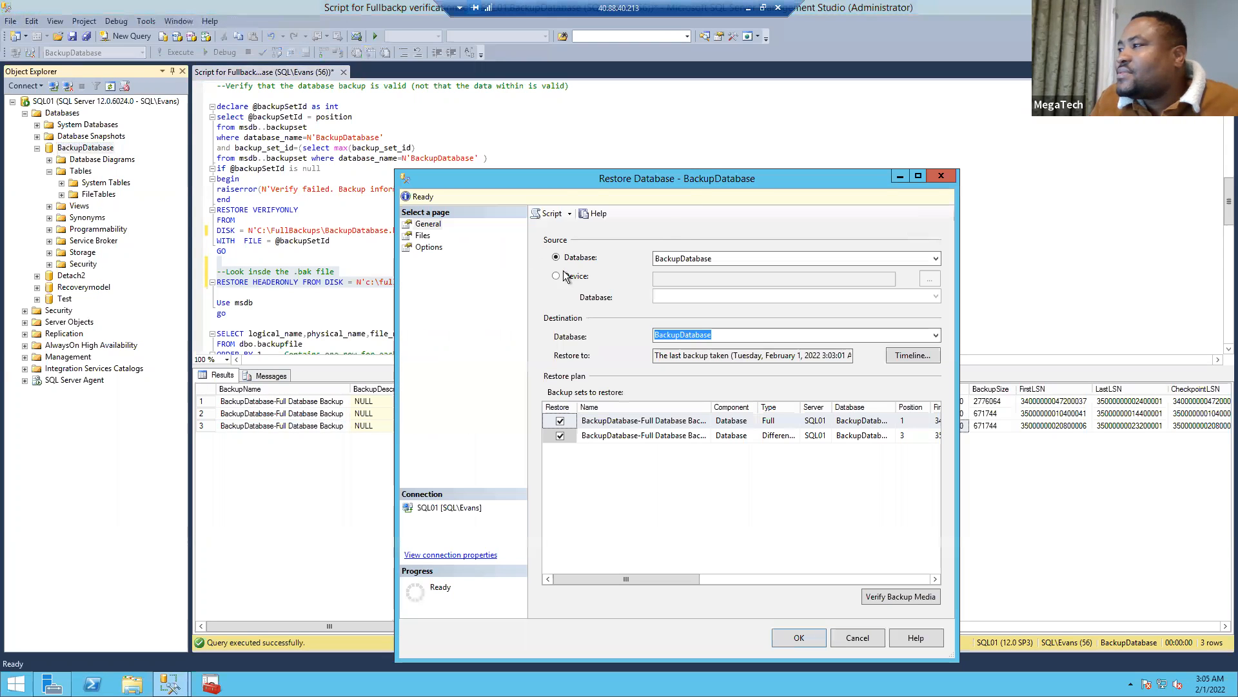
drag(567, 183, 465, 112)
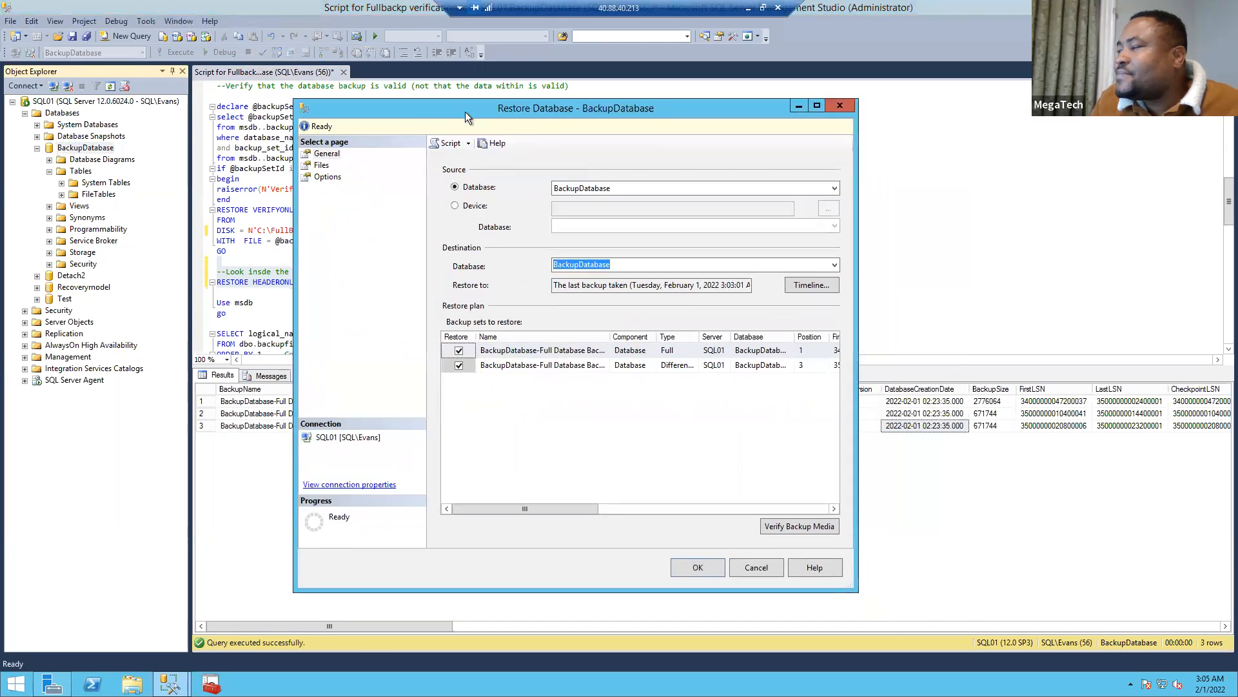
click(475, 207)
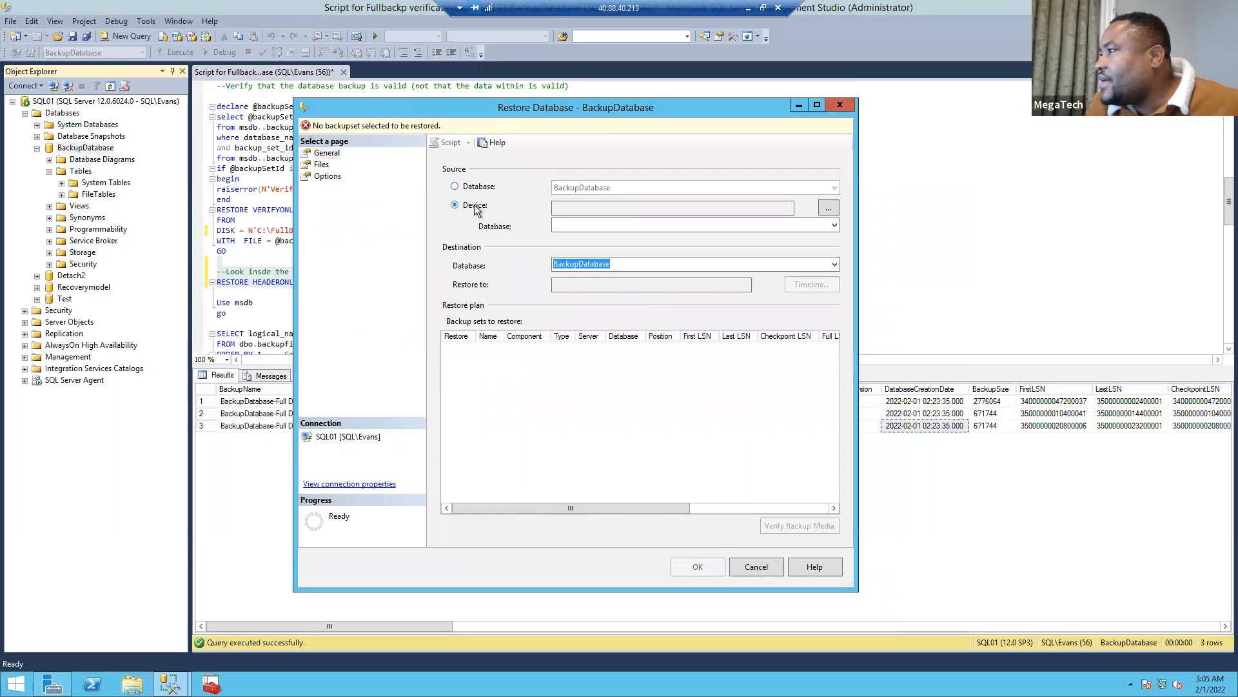
Add C:\FullBackups\BackupDatabase.bak as the backup media for the restore.
click(828, 209)
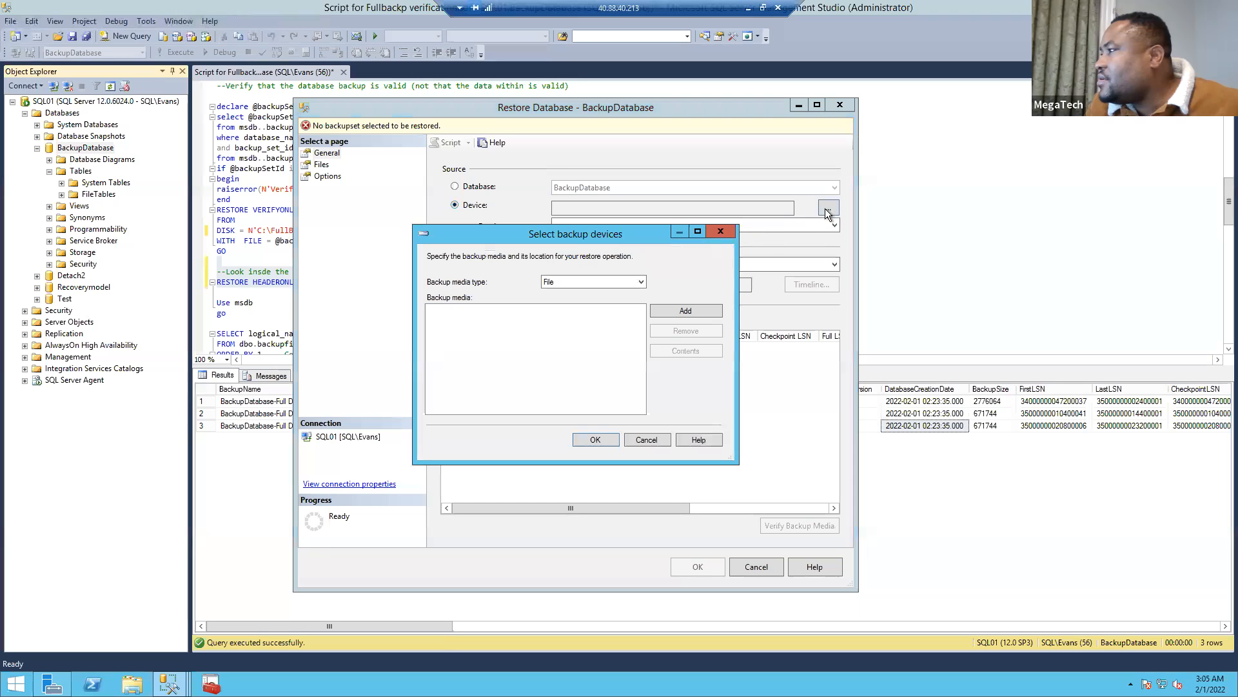
click(702, 311)
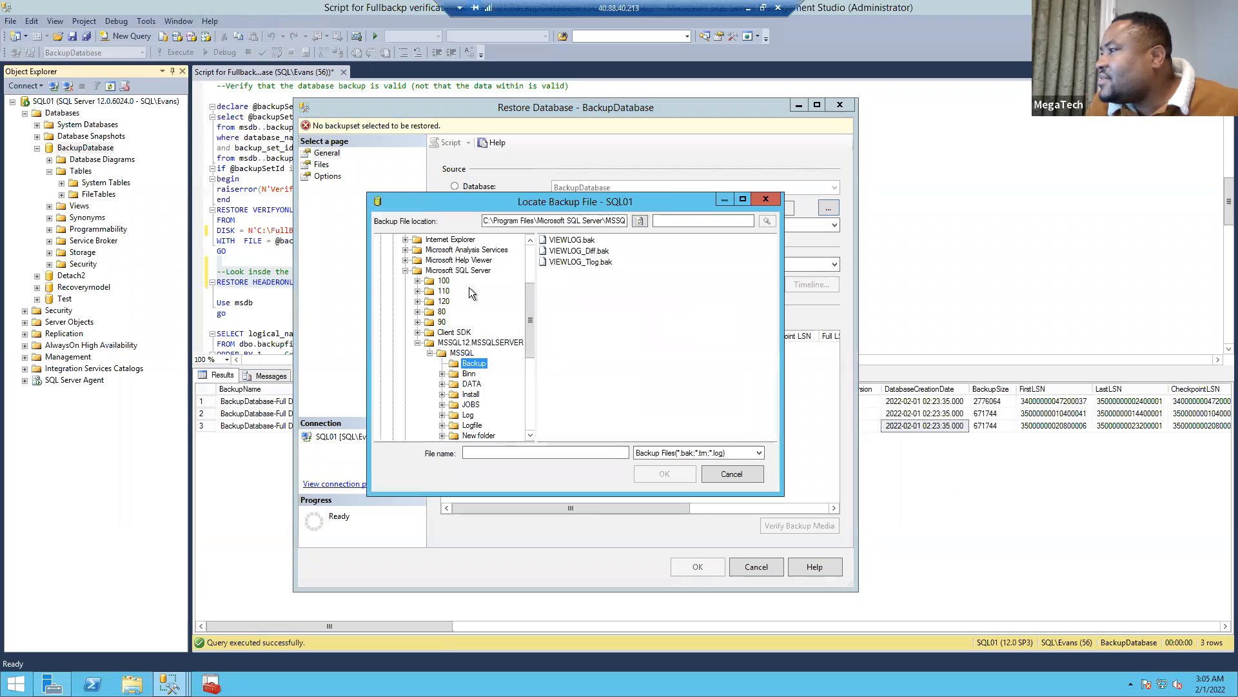
scroll(470, 283, up, 4)
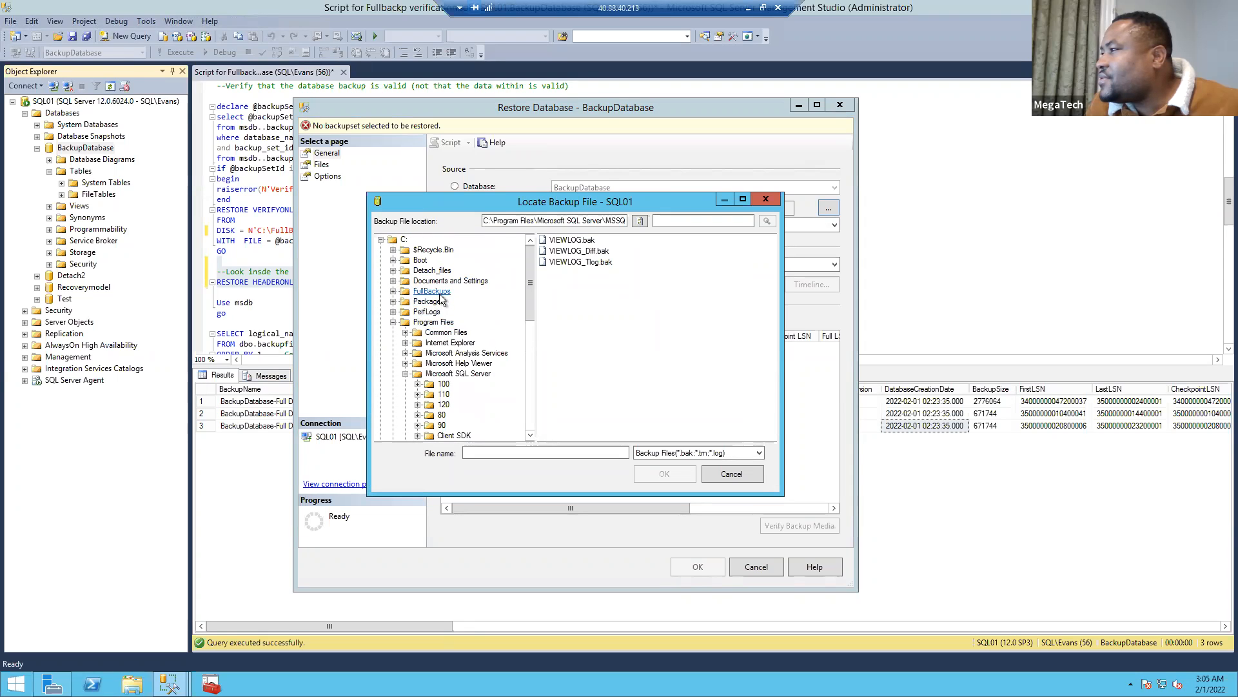
click(430, 292)
click(567, 244)
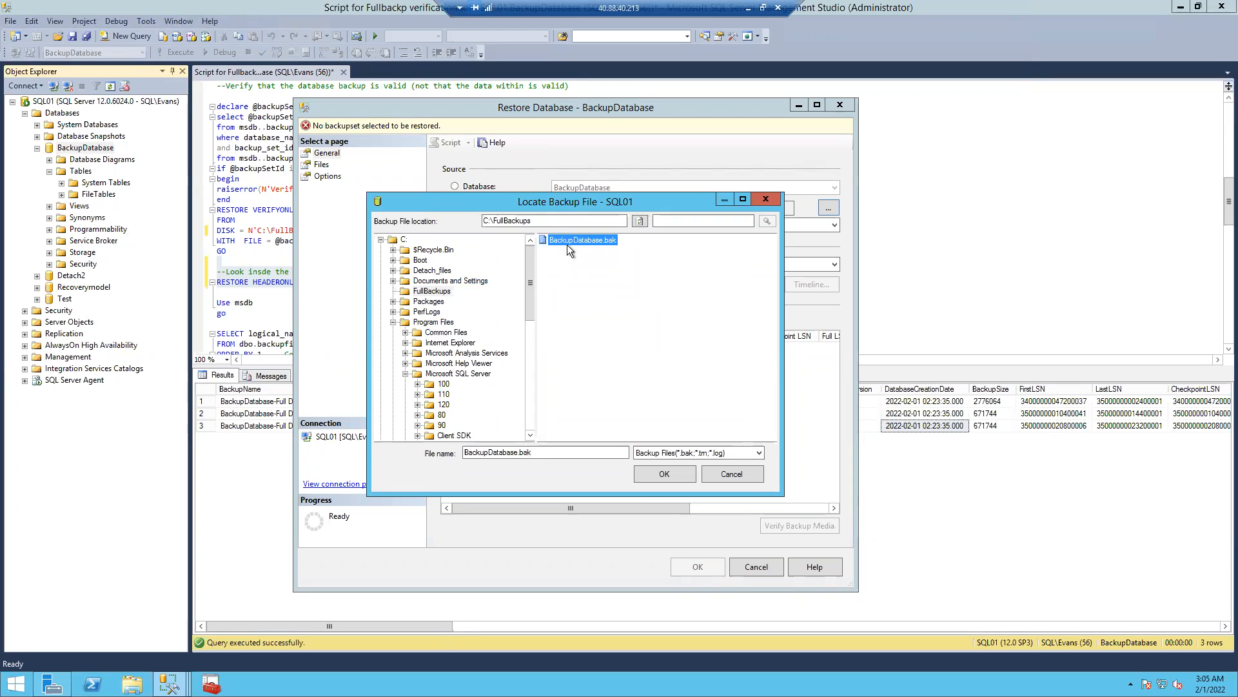
click(665, 476)
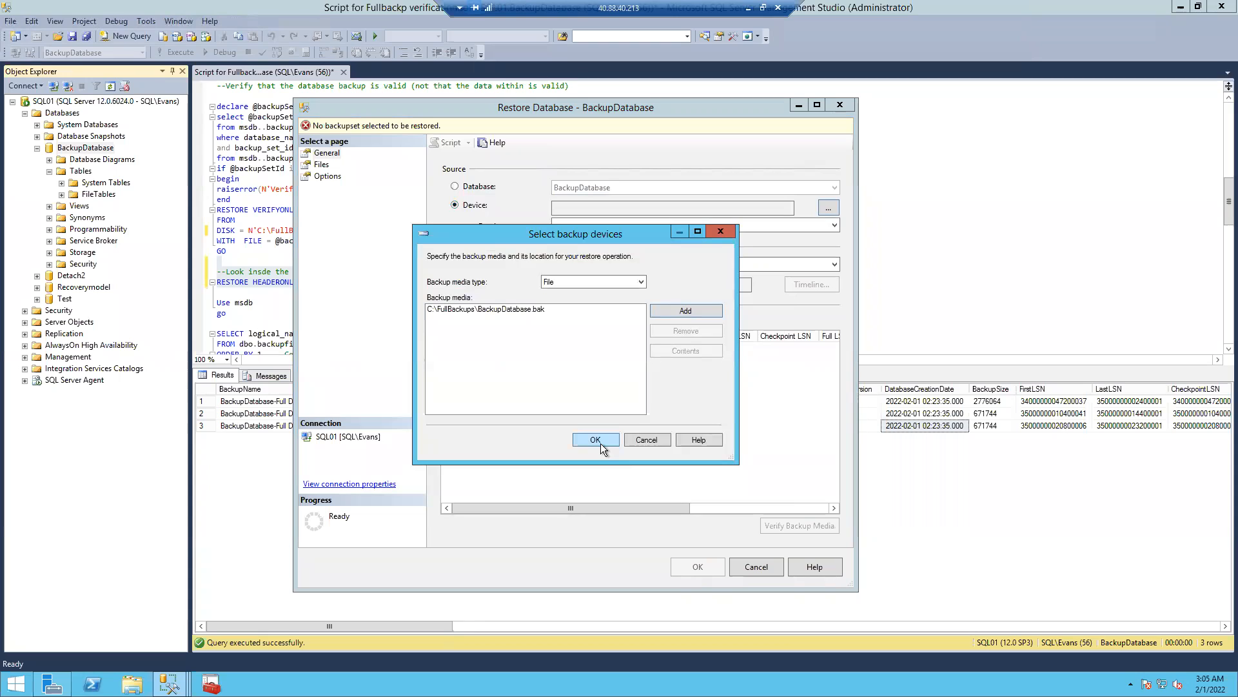
click(595, 440)
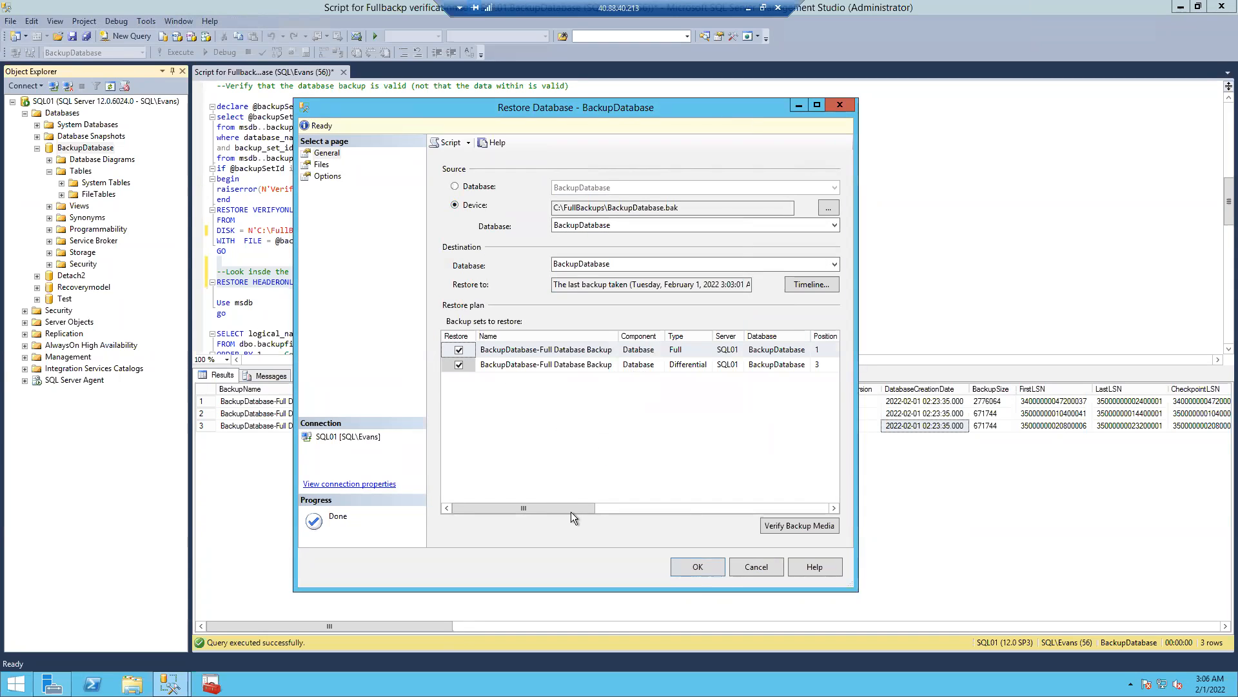
Try to restore BackupDatabase from the selected full and differential backup sets, and close the restore dialog.
drag(564, 505, 582, 505)
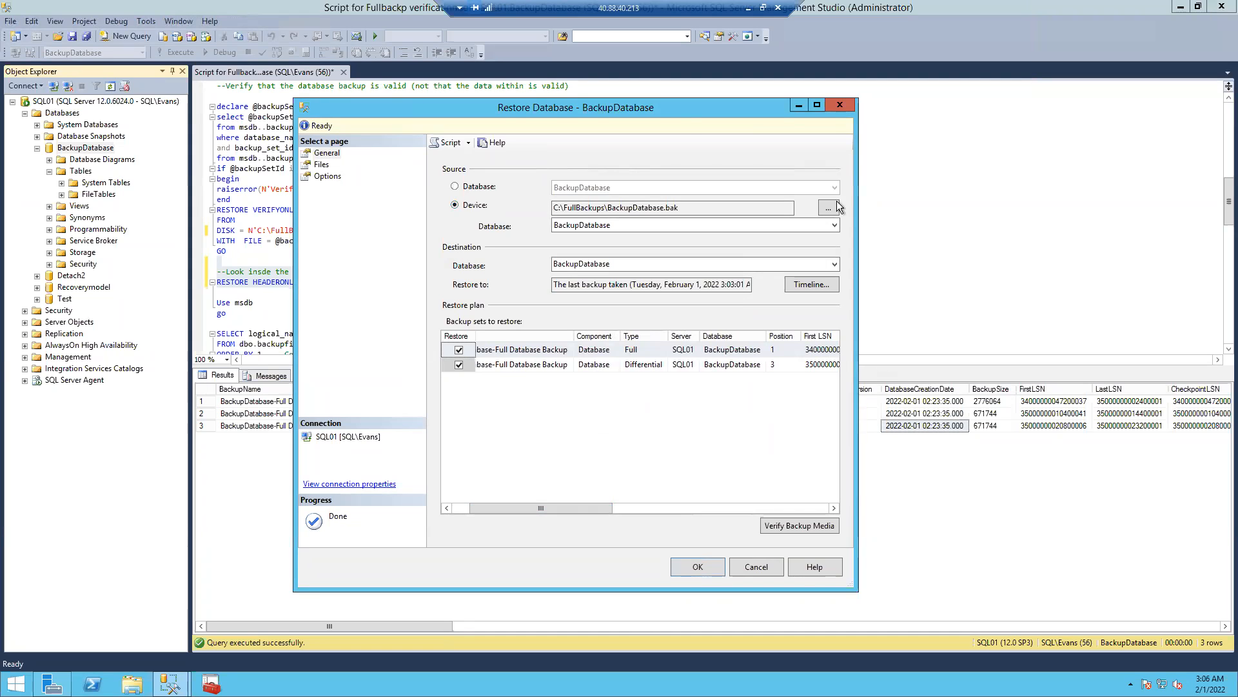
drag(683, 113, 868, 160)
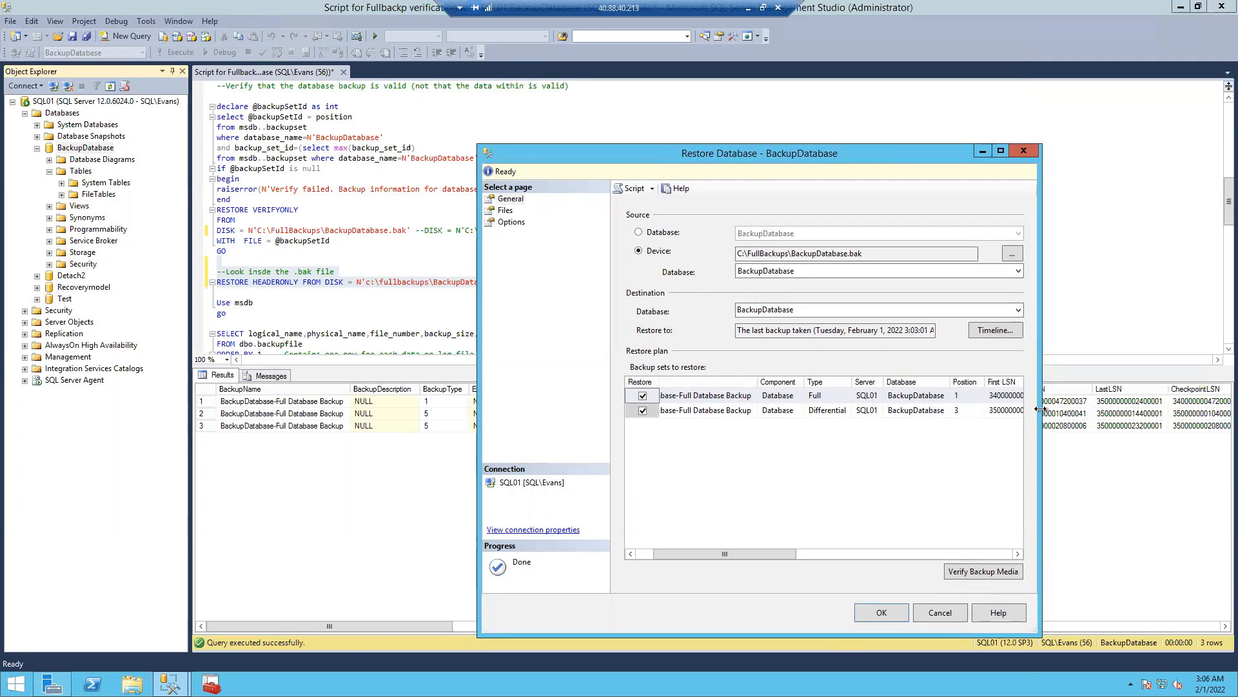
click(884, 614)
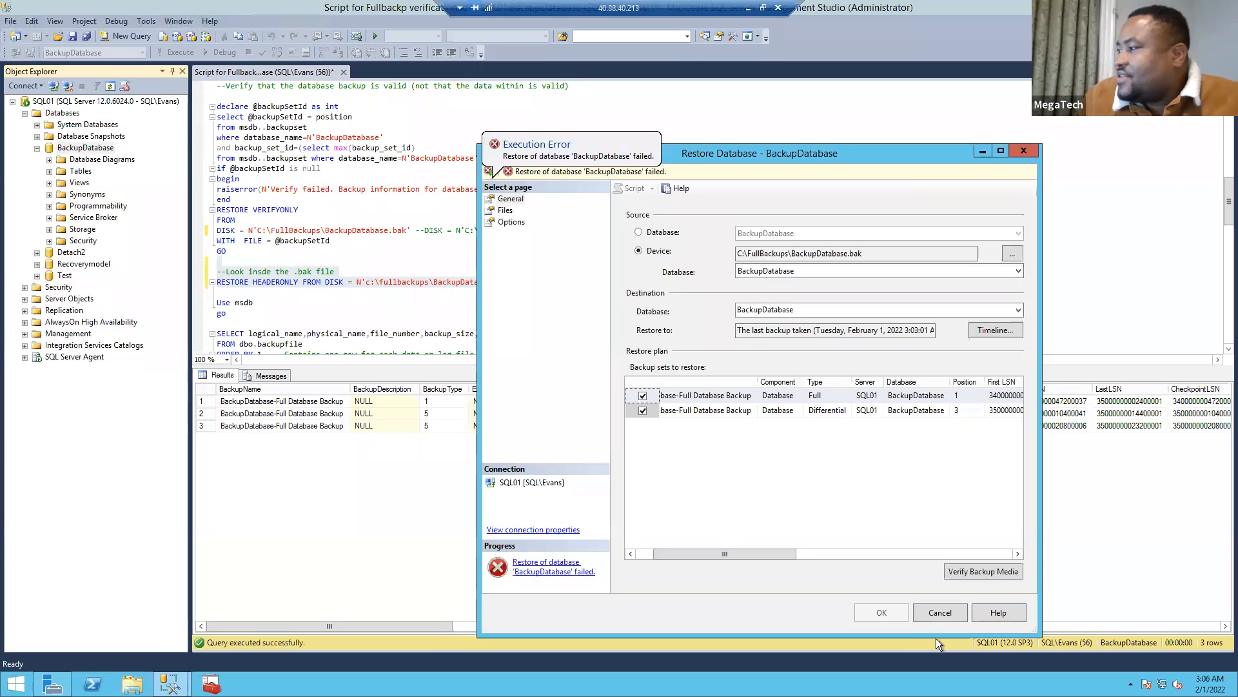
click(940, 613)
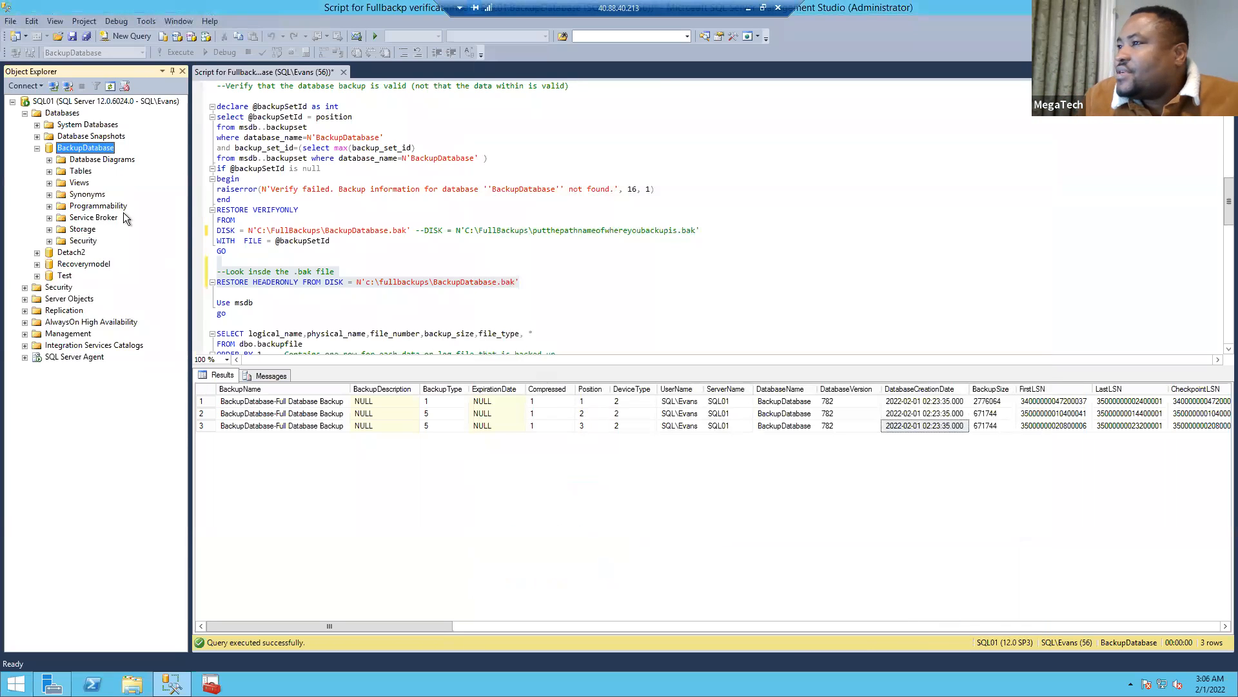
right_click(89, 149)
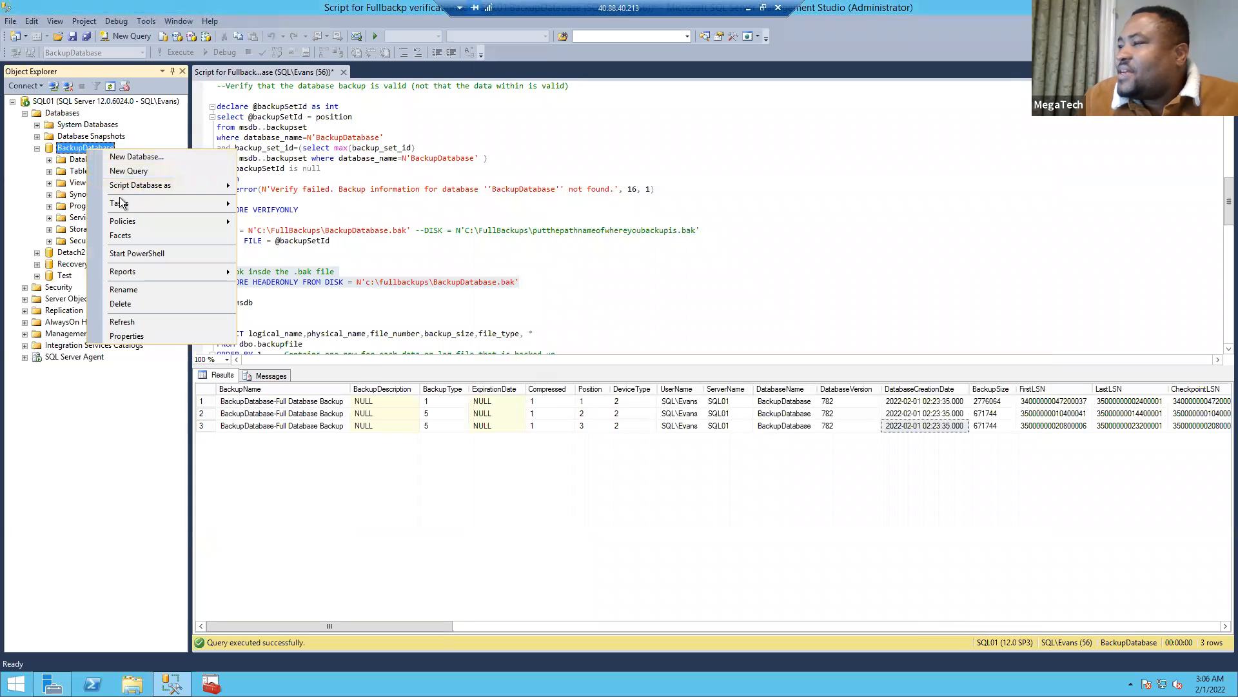
mouse_move(121, 203)
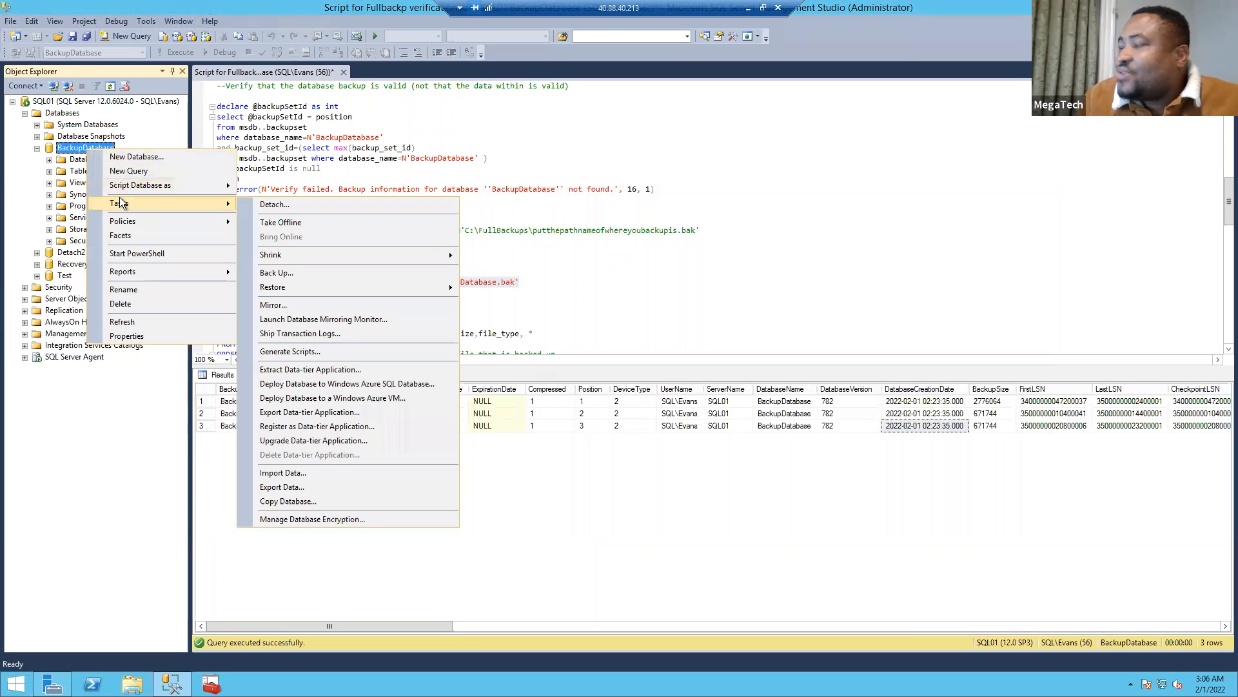
click(296, 272)
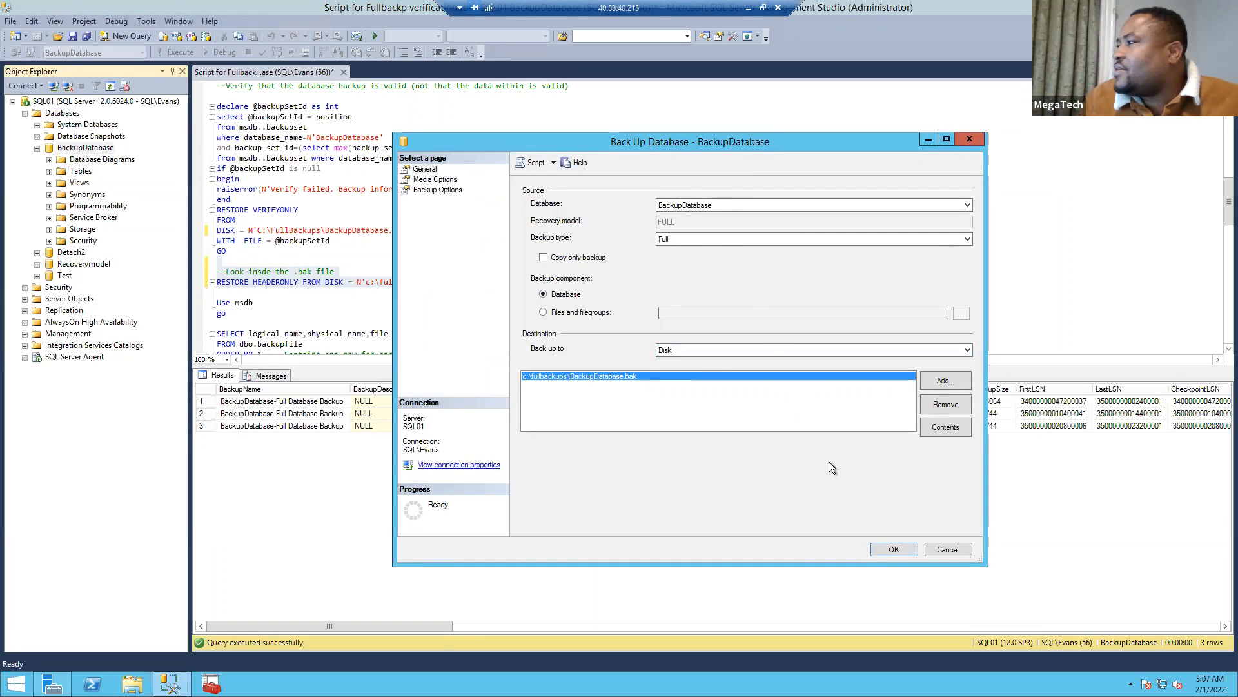
click(958, 552)
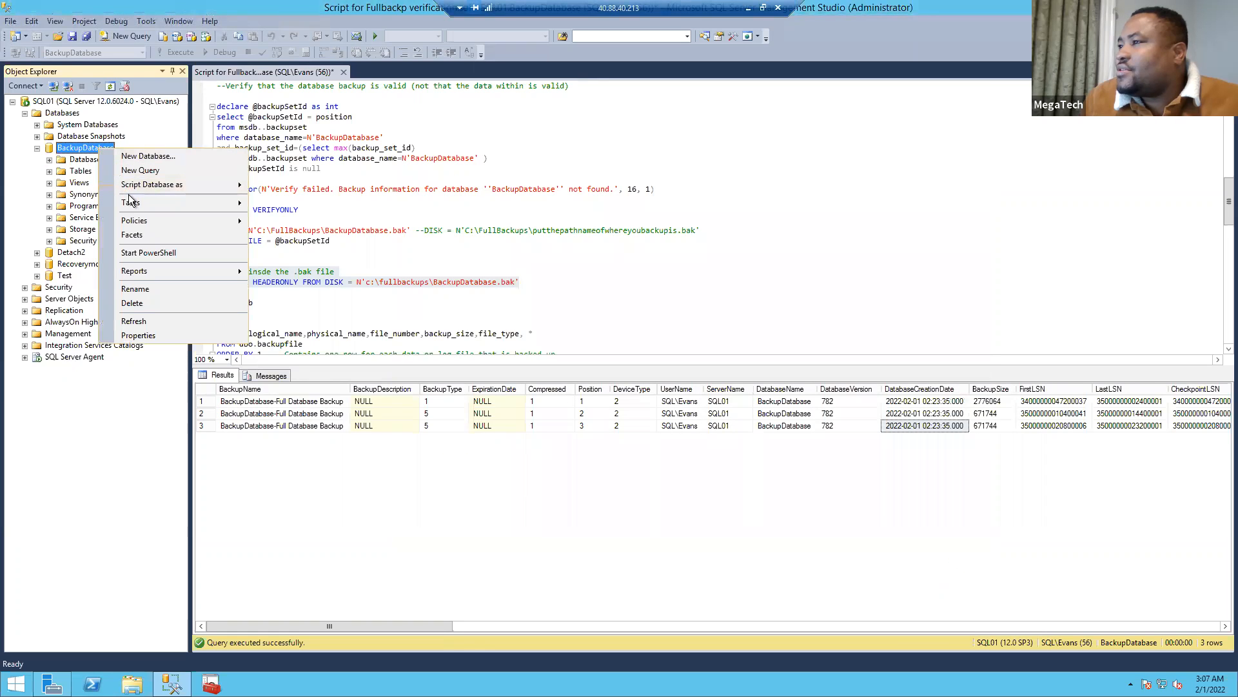
Examine the restore plan, database file locations and restore options for BackupDatabase, and close the restore dialog without restoring.
mouse_move(129, 203)
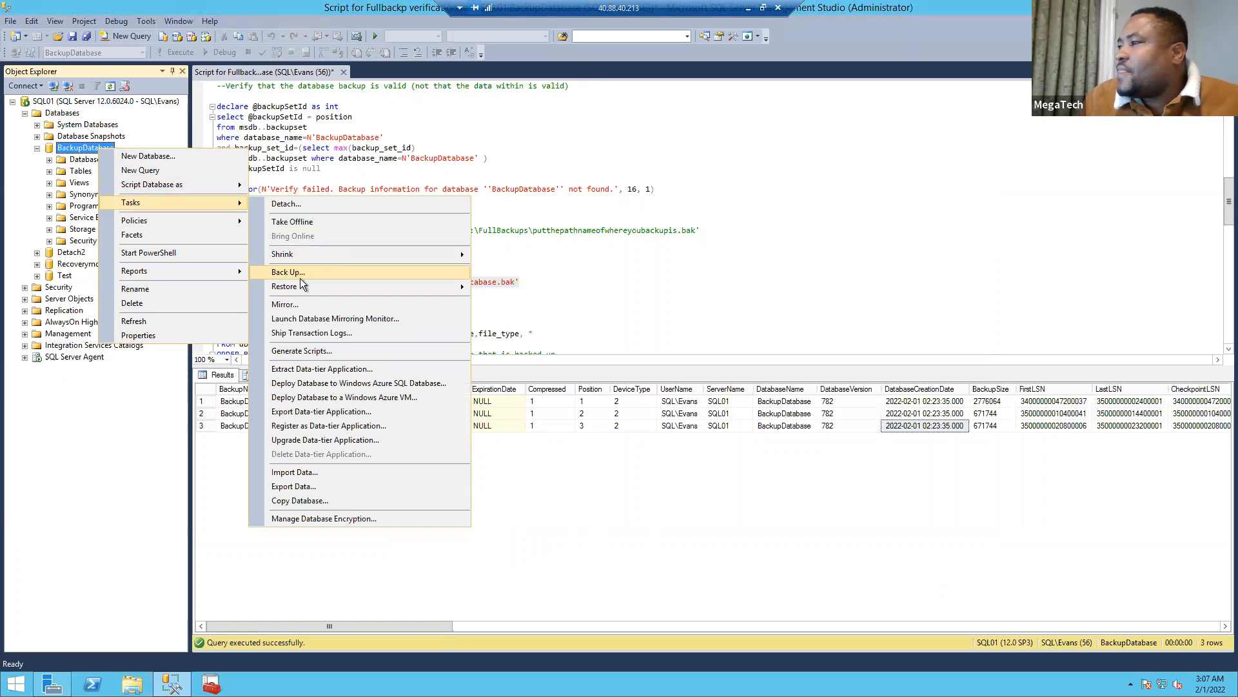
mouse_move(467, 288)
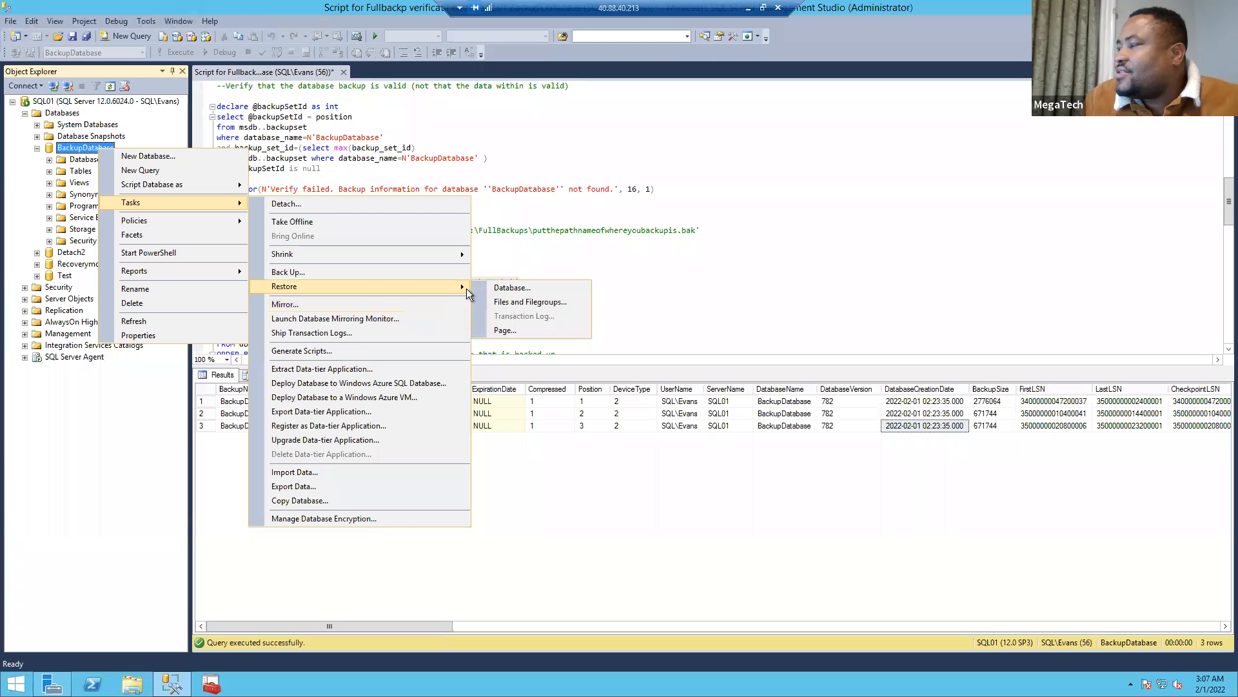
click(508, 287)
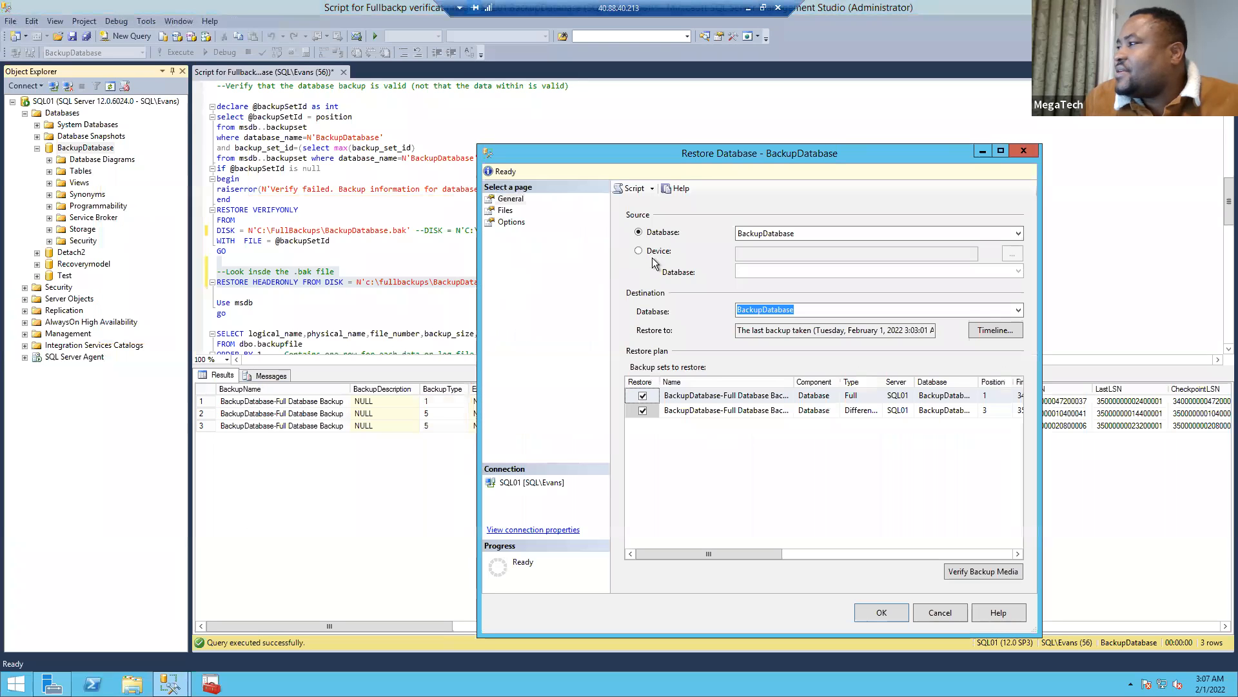
drag(710, 550, 668, 547)
drag(582, 152, 449, 100)
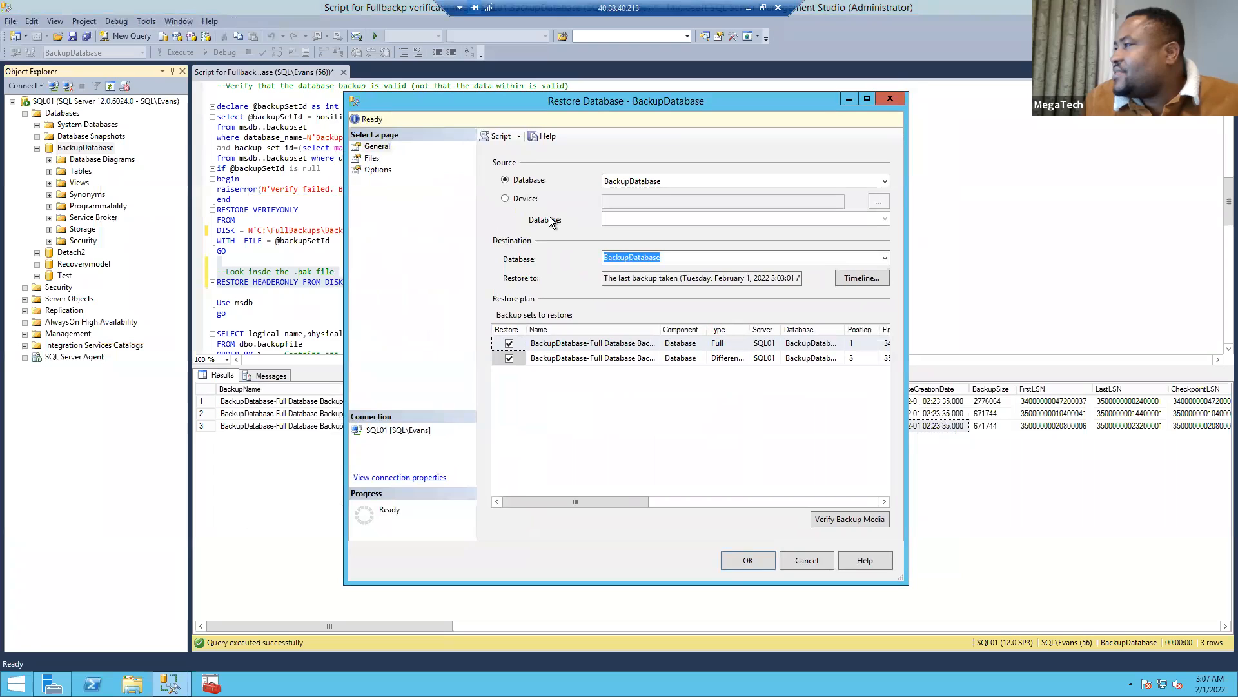
click(372, 159)
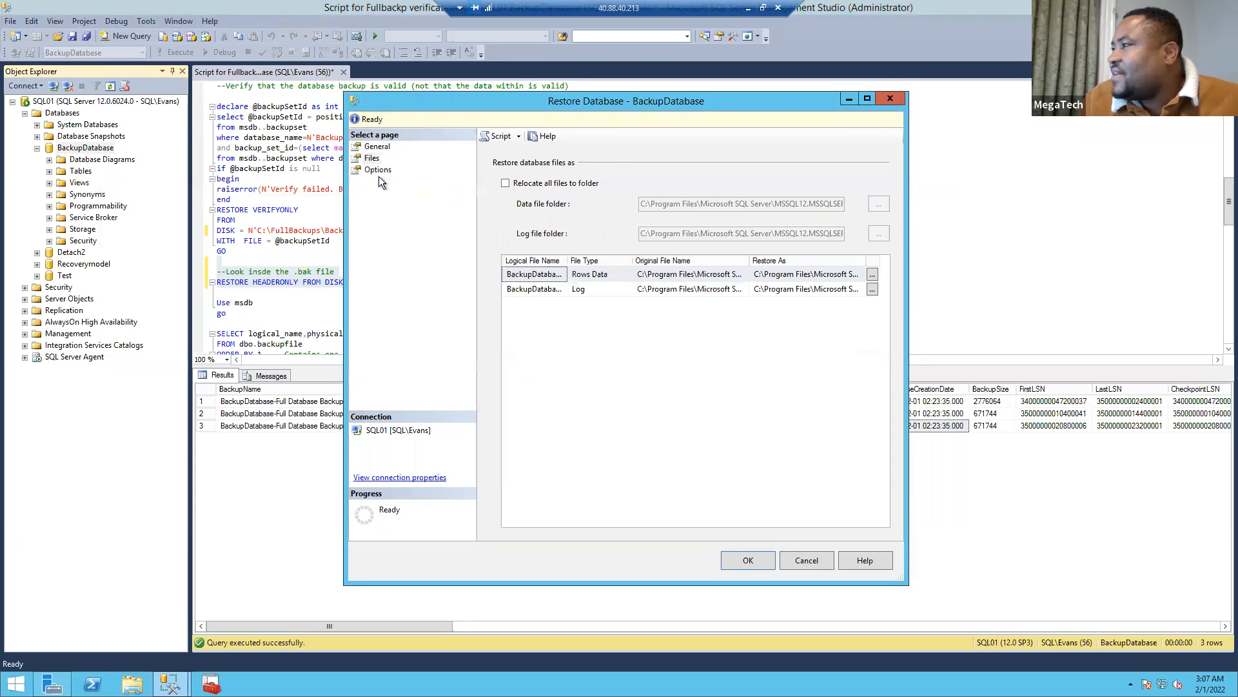
click(385, 180)
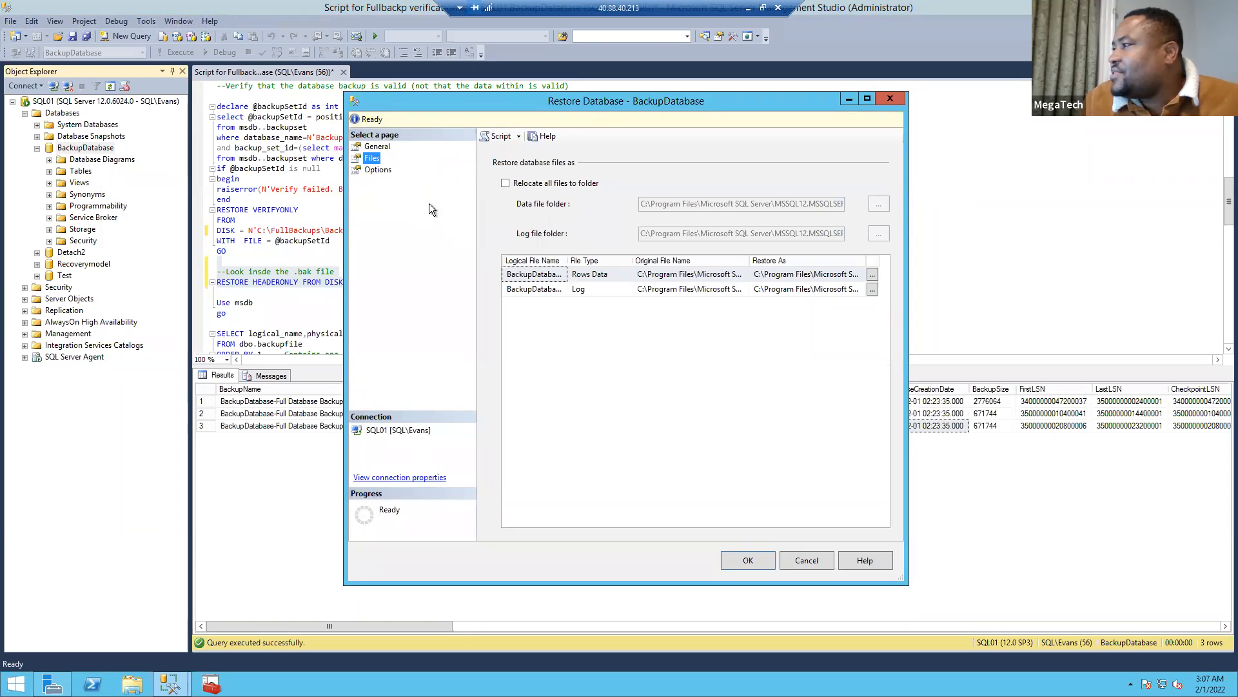
click(378, 172)
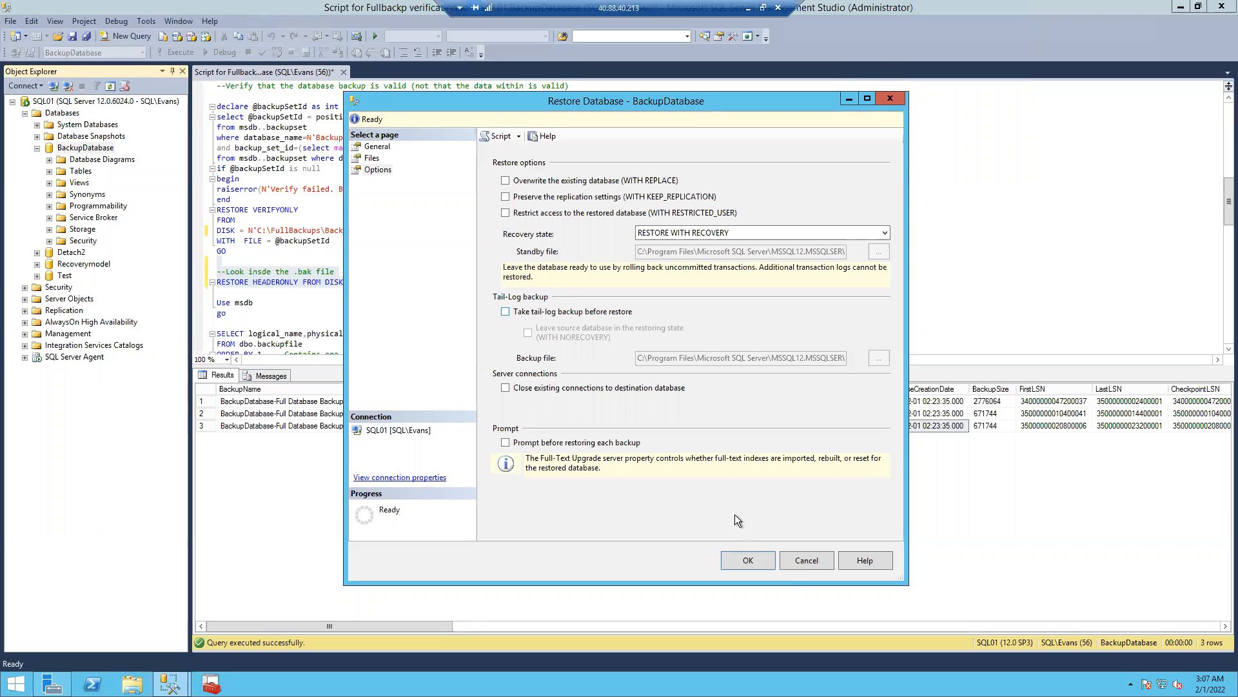
click(807, 560)
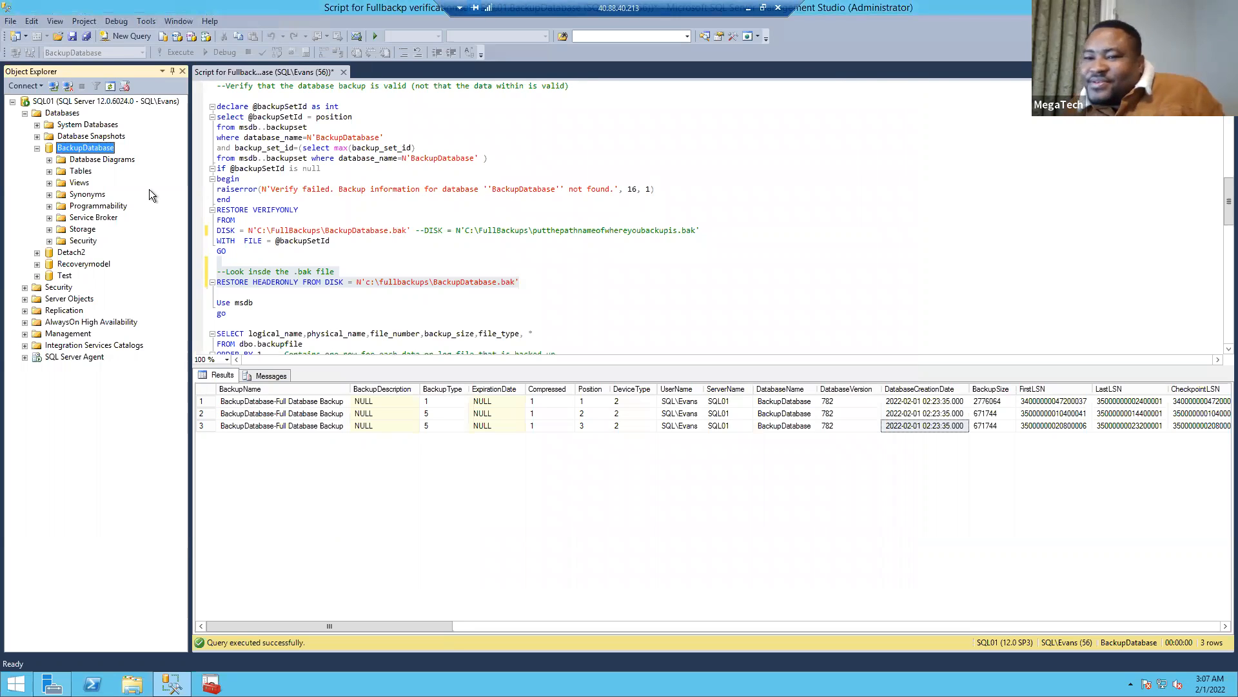
right_click(96, 151)
mouse_move(129, 203)
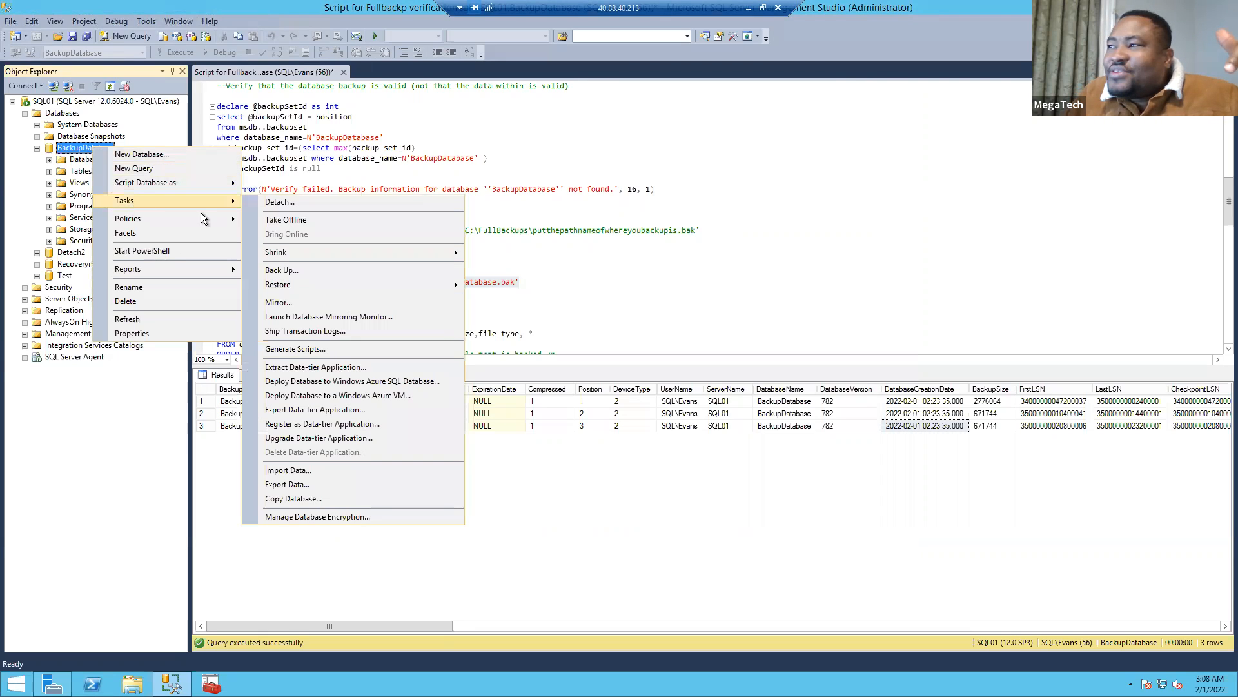
click(285, 269)
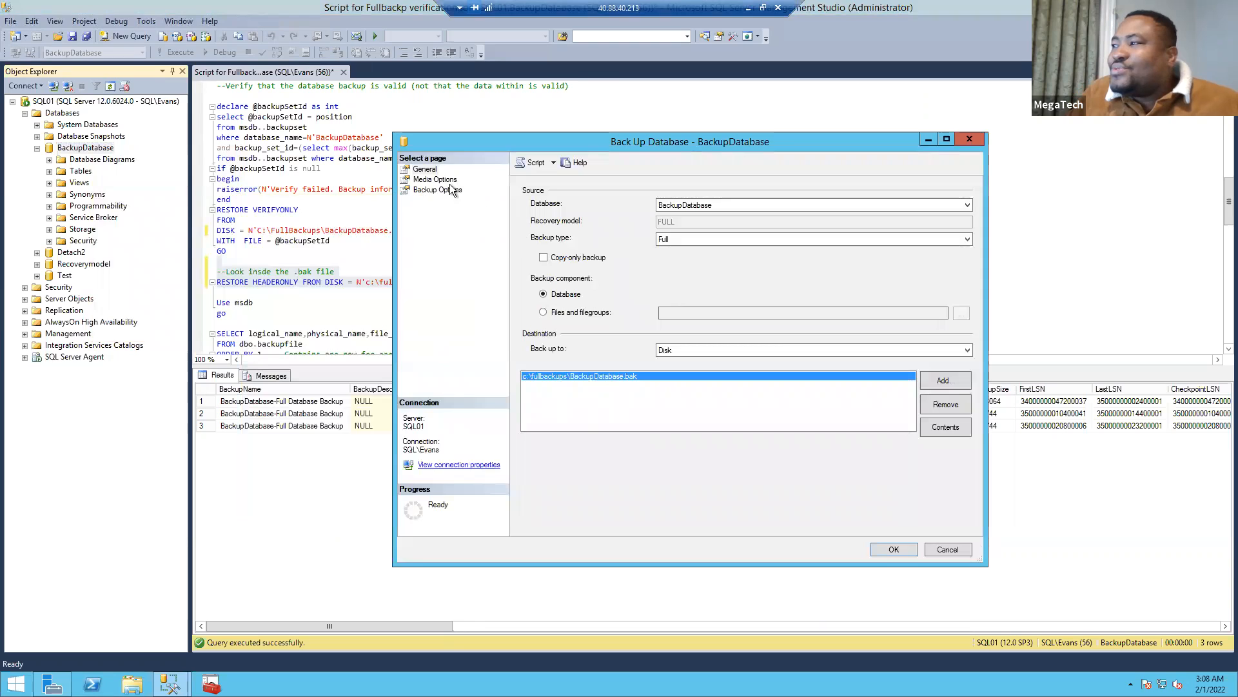
click(703, 239)
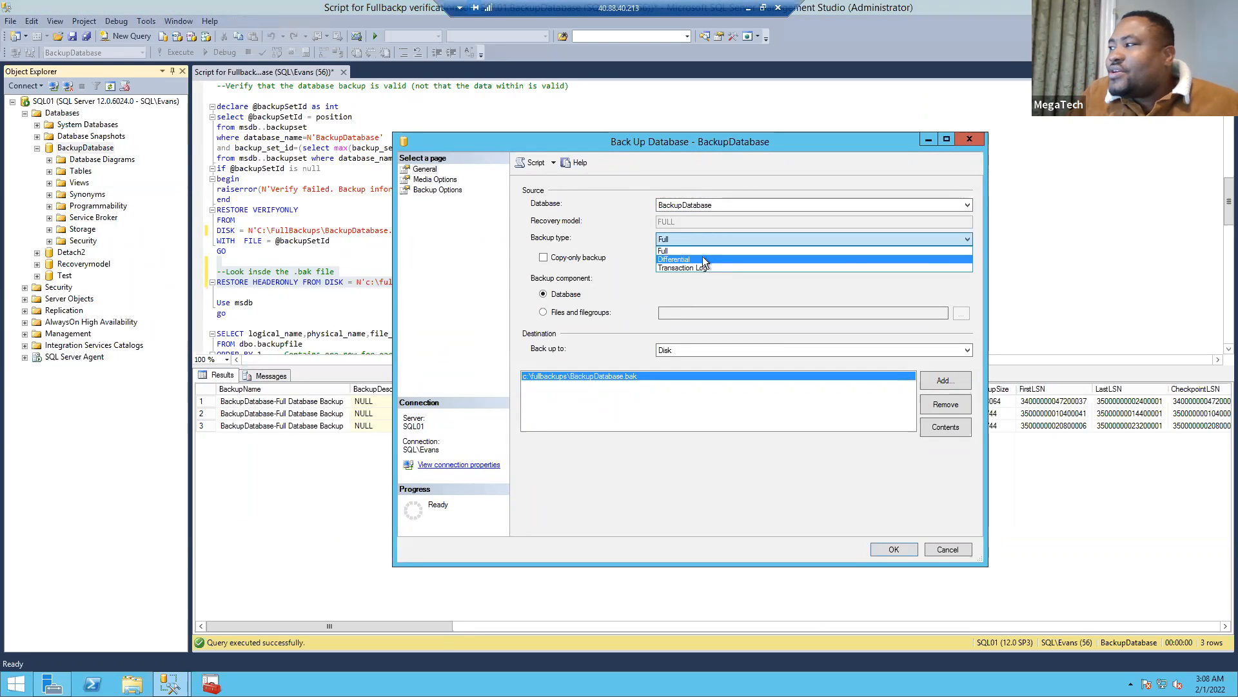
click(702, 266)
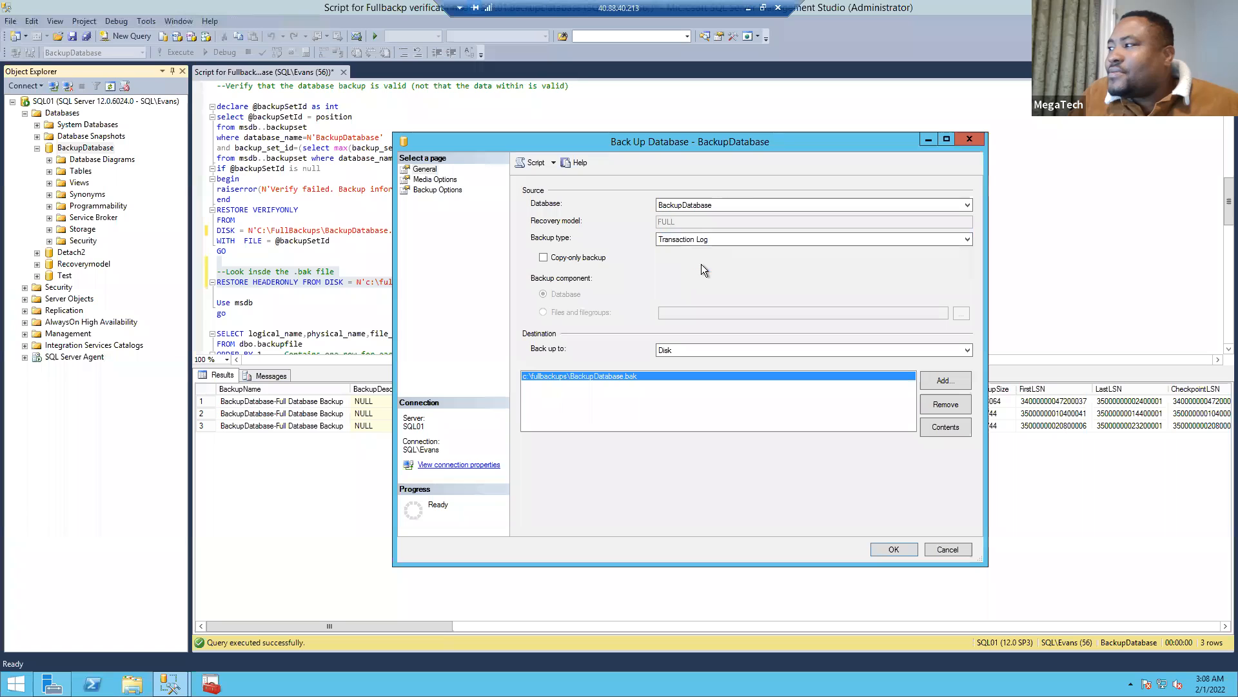
click(431, 180)
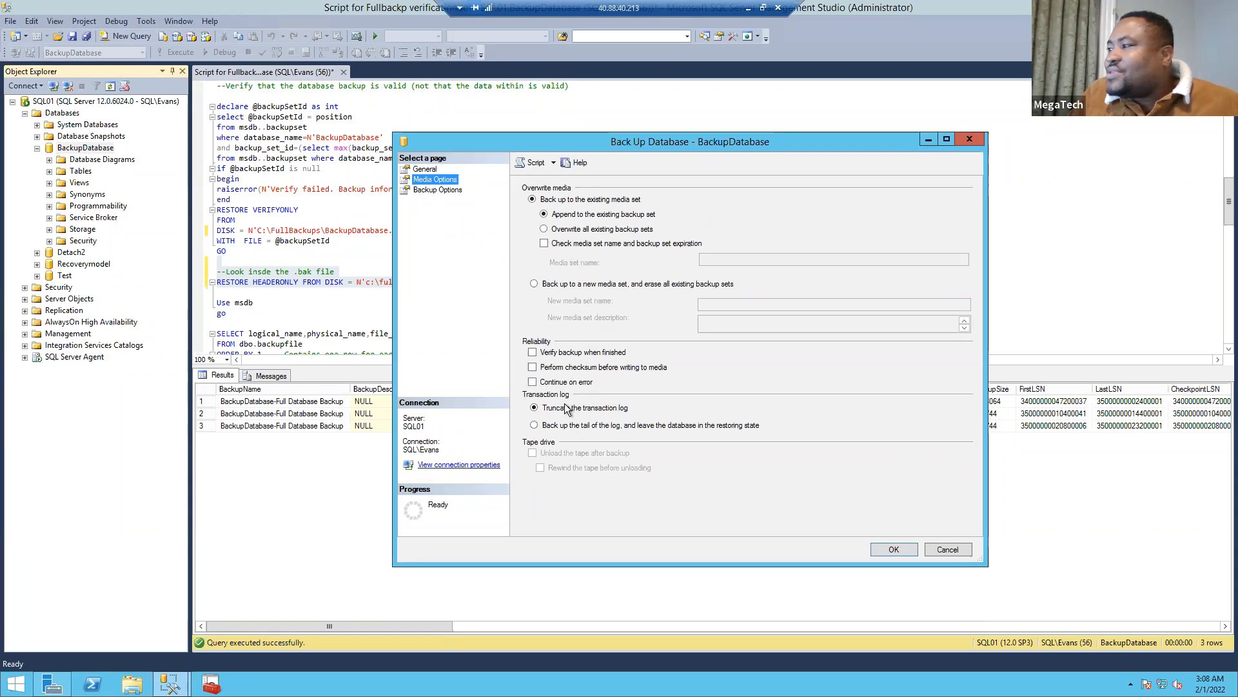
click(529, 427)
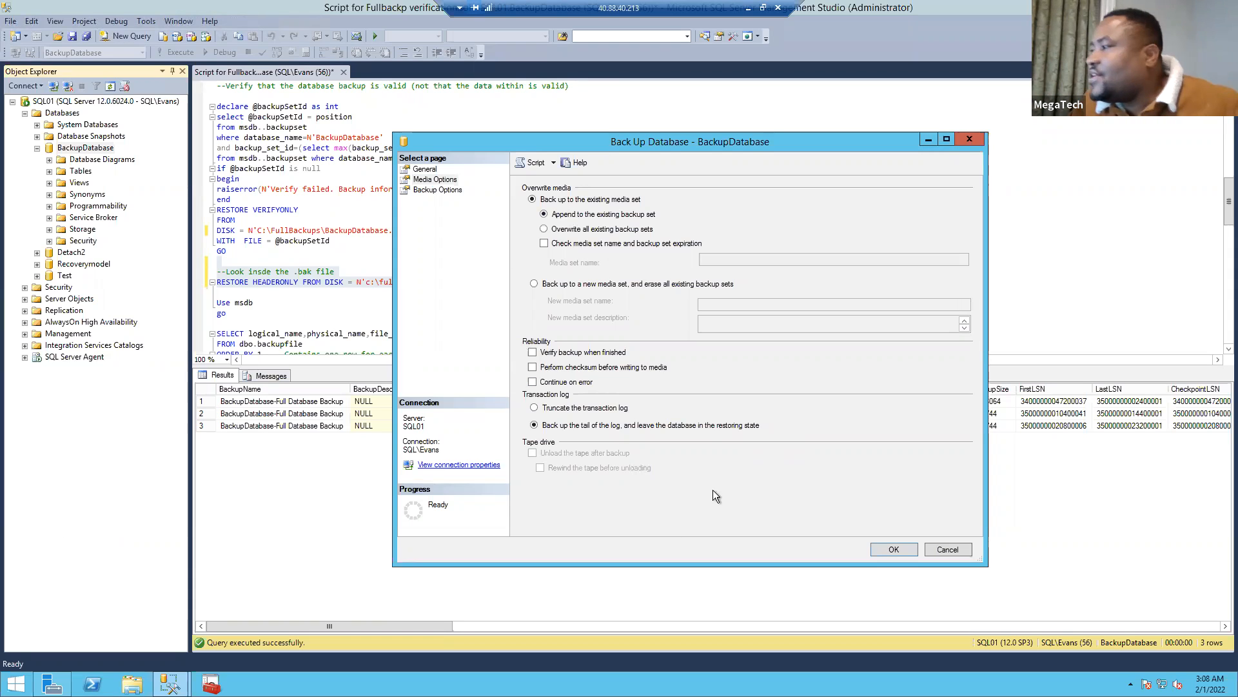
click(437, 192)
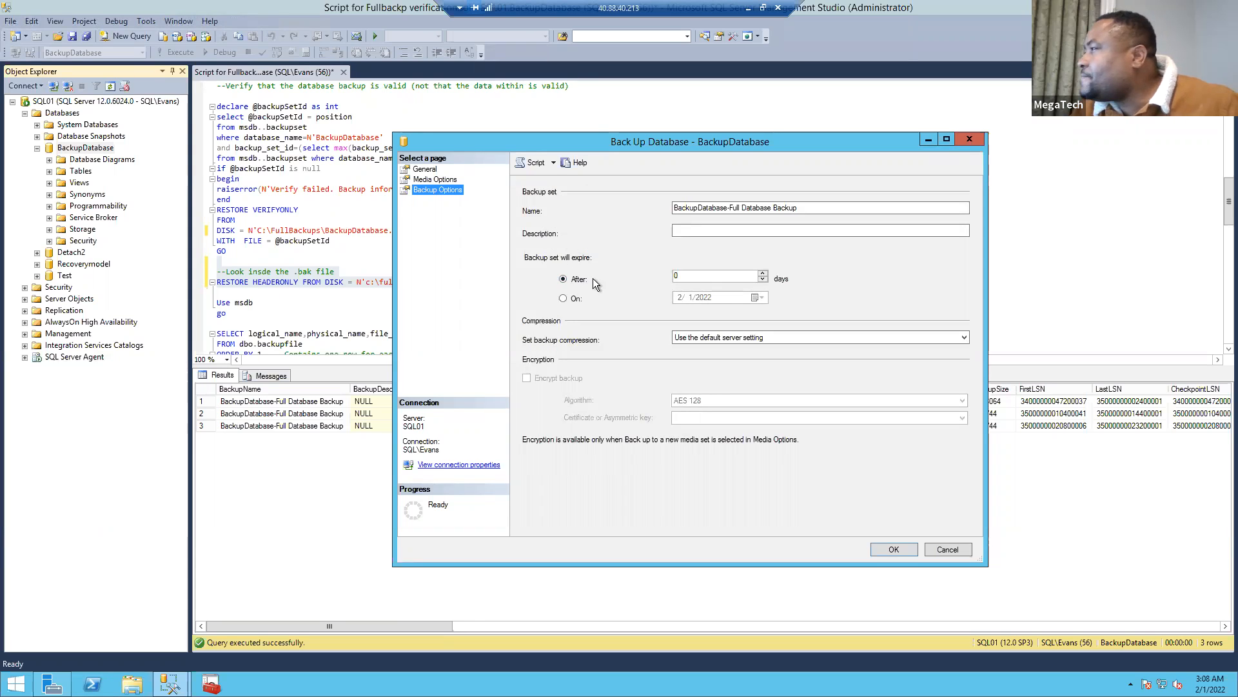
click(441, 181)
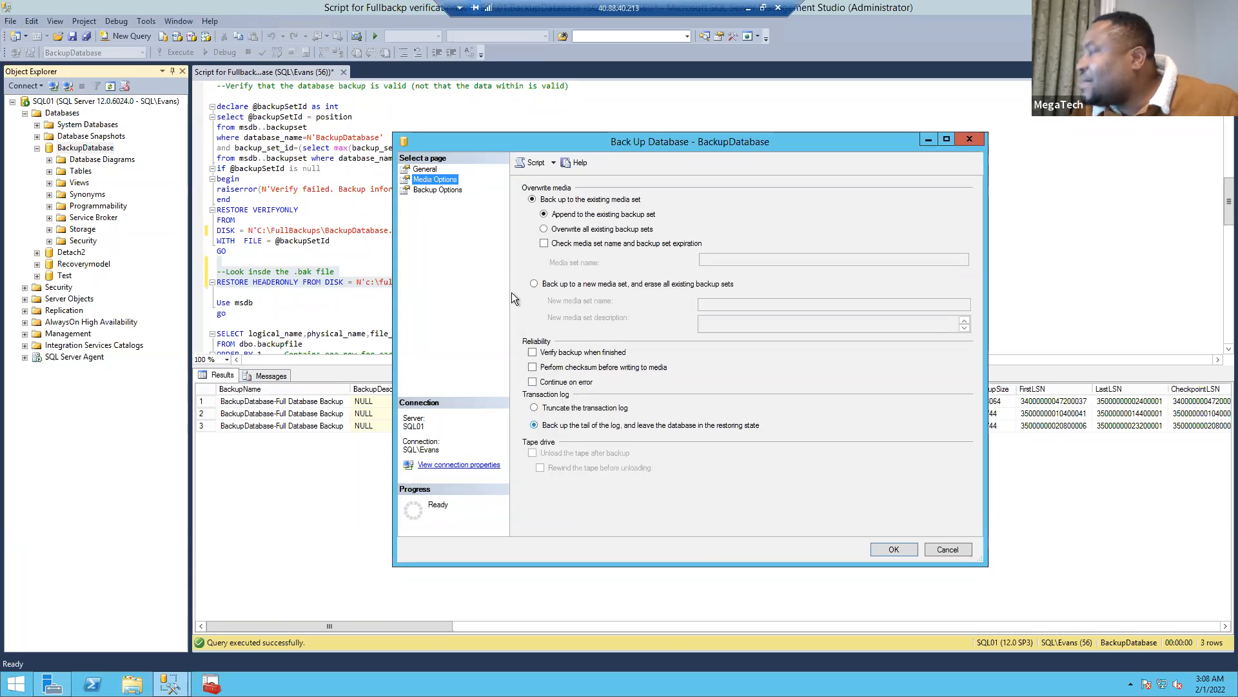
click(423, 169)
click(547, 258)
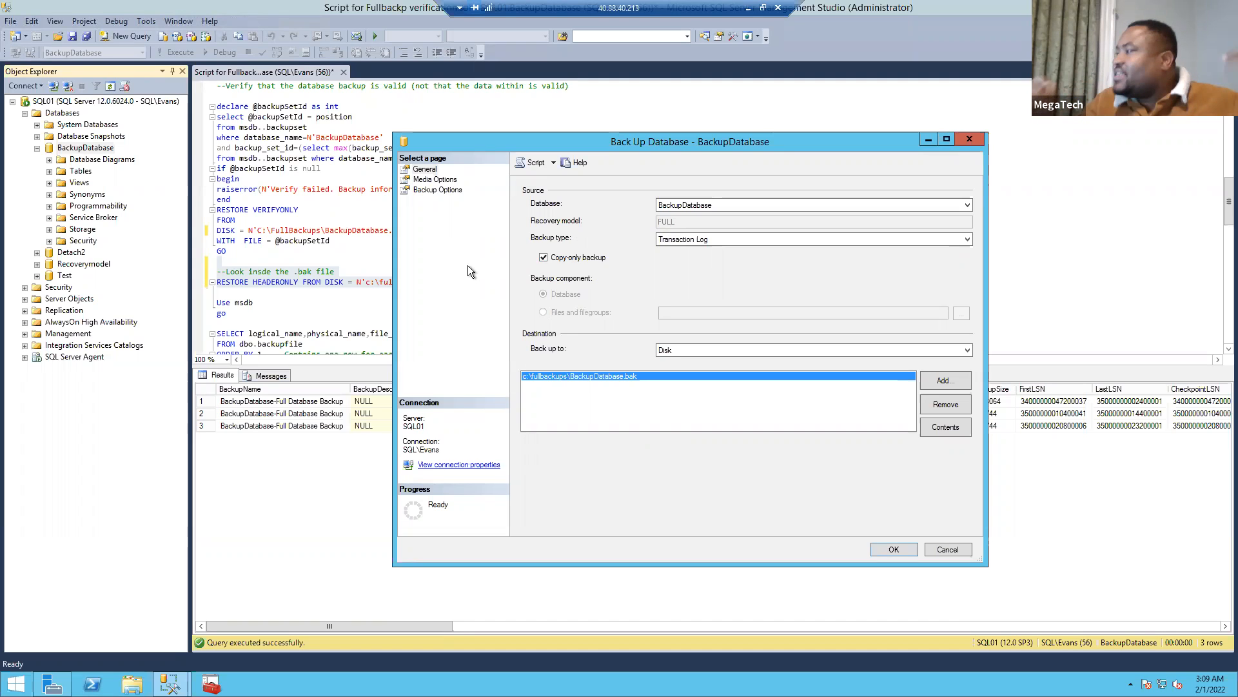
drag(773, 140, 667, 119)
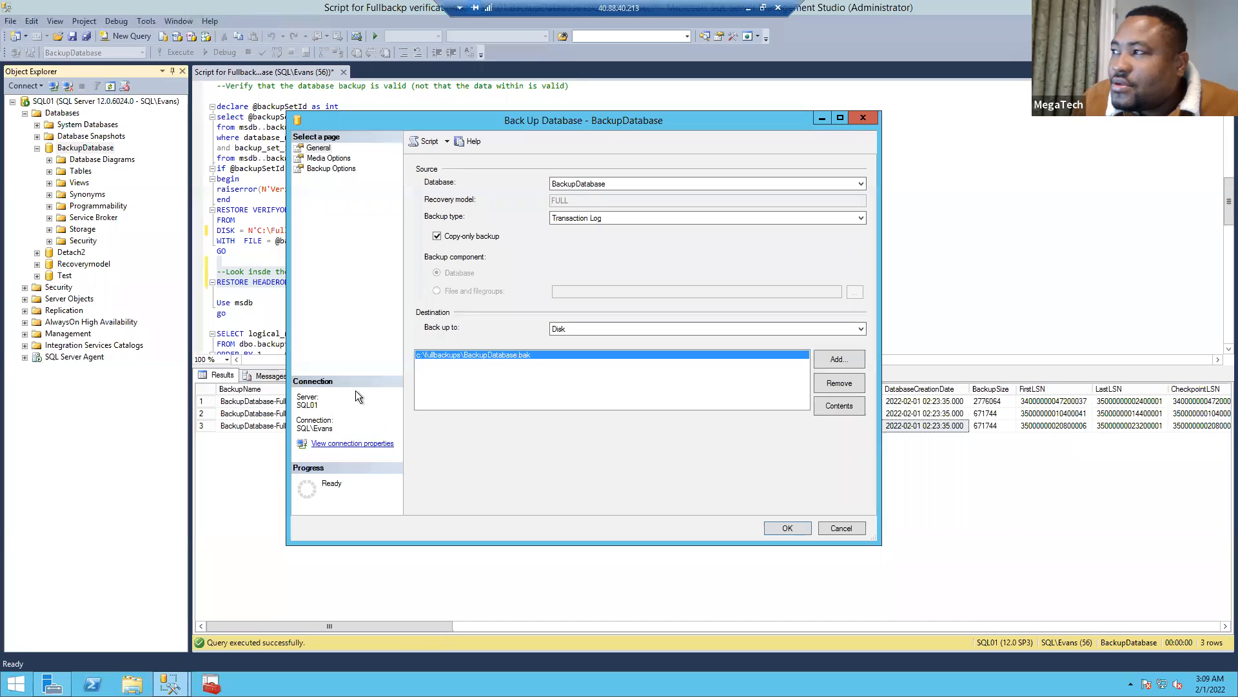
click(841, 528)
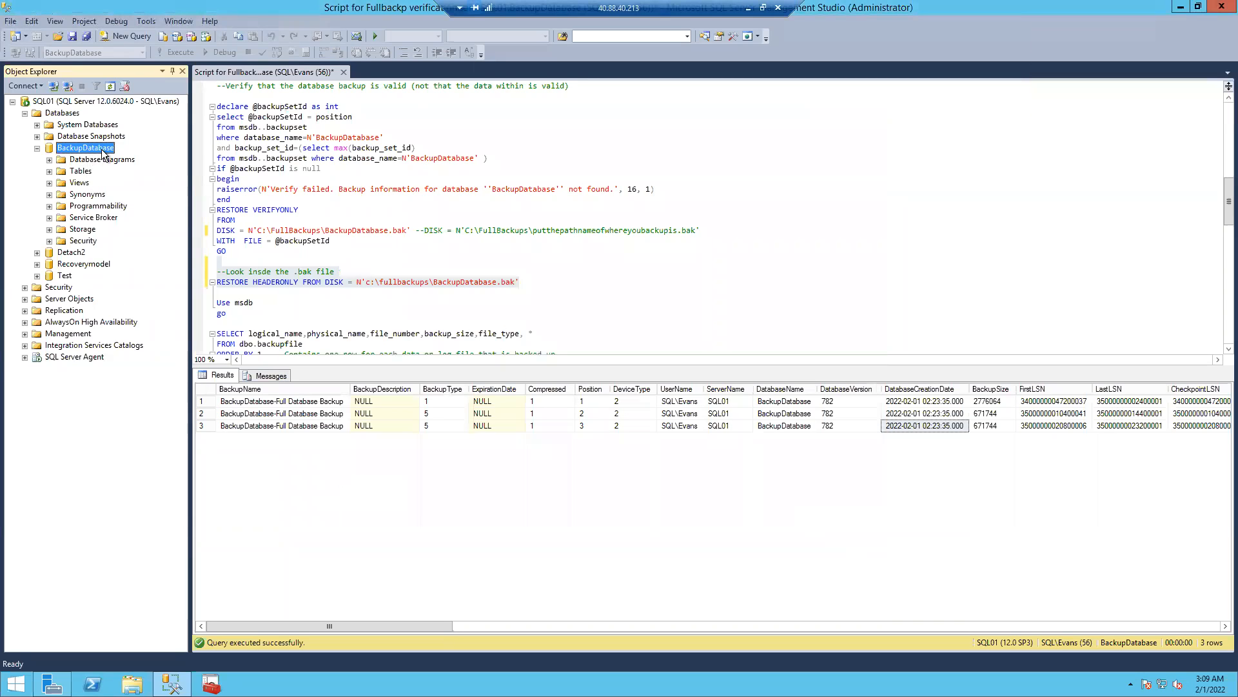
right_click(103, 151)
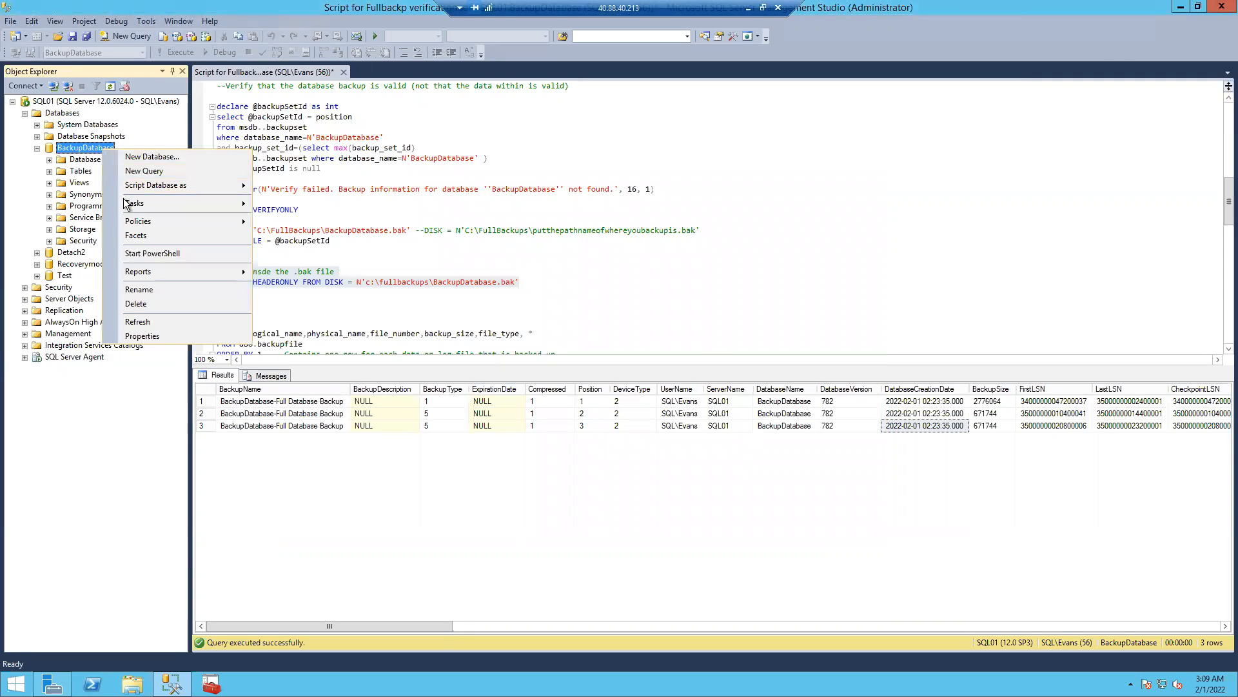
mouse_move(206, 221)
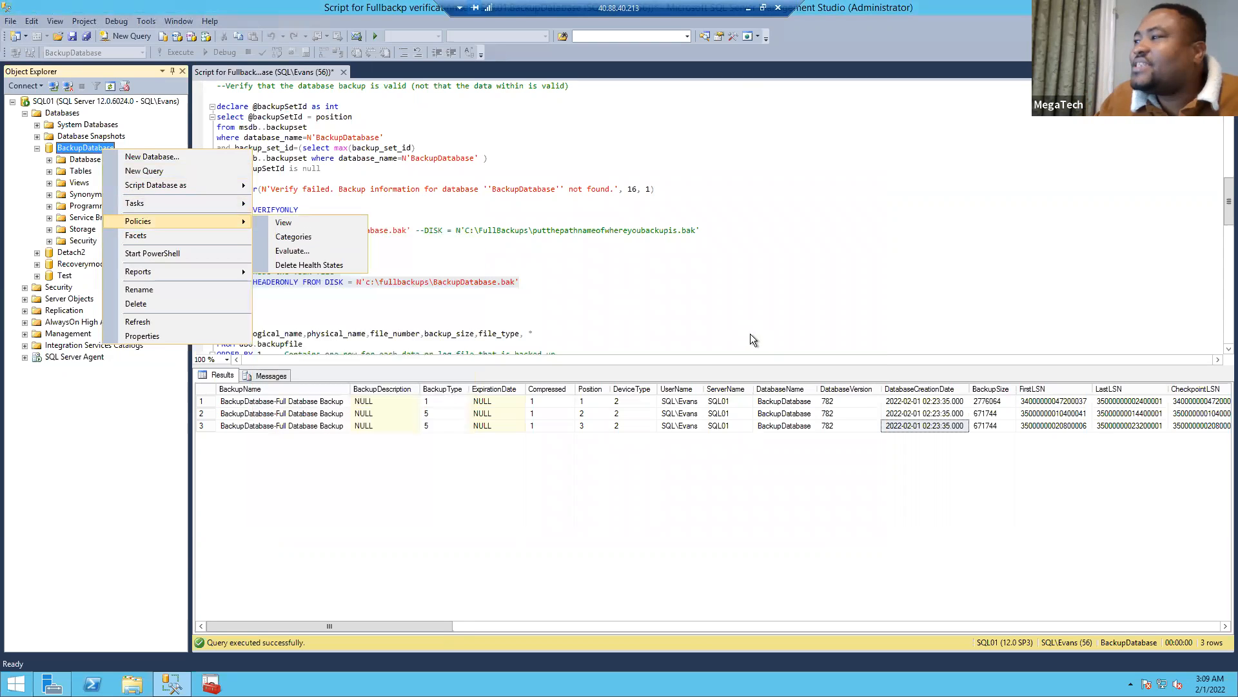
click(630, 319)
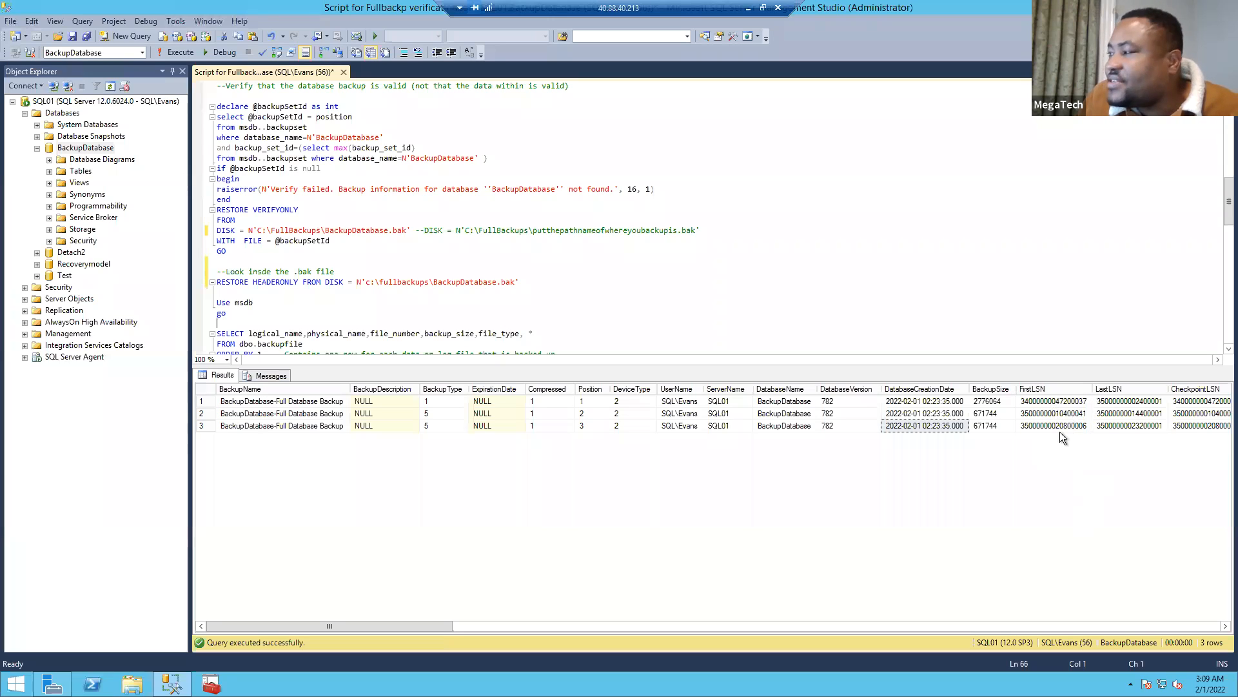
Try a copy-only transaction log backup of BackupDatabase that captures the log tail and leaves the database restoring, and close the backup dialog.
right_click(85, 149)
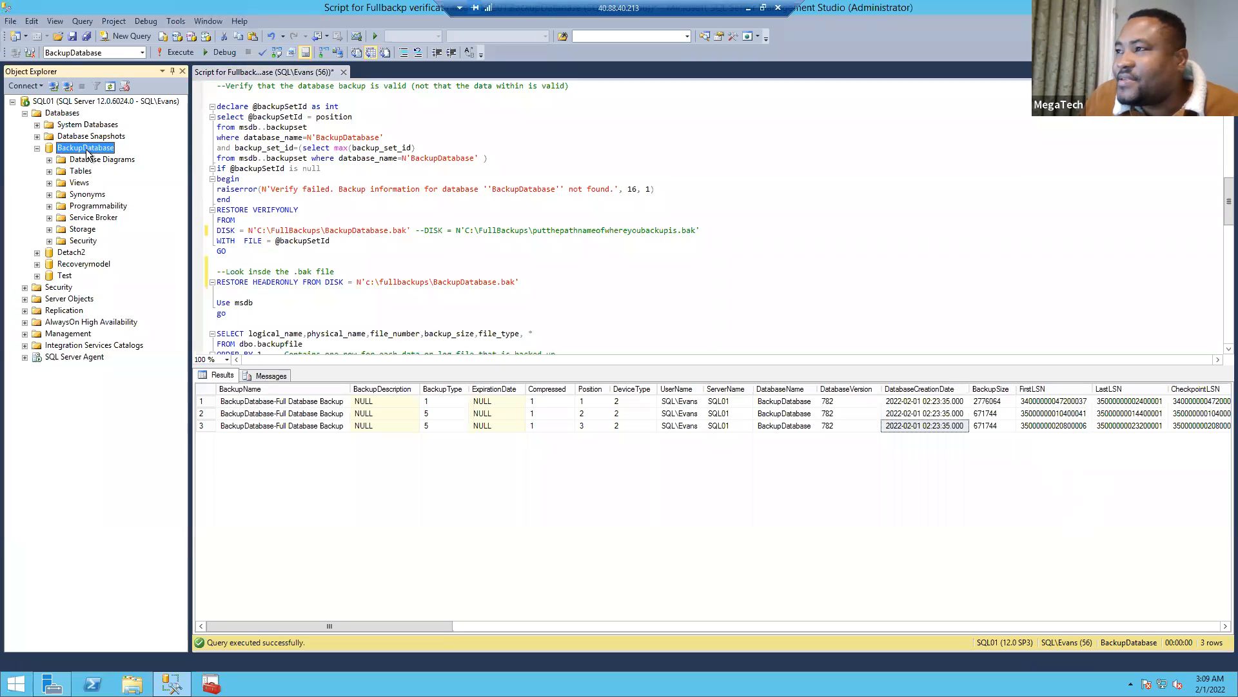
mouse_move(134, 207)
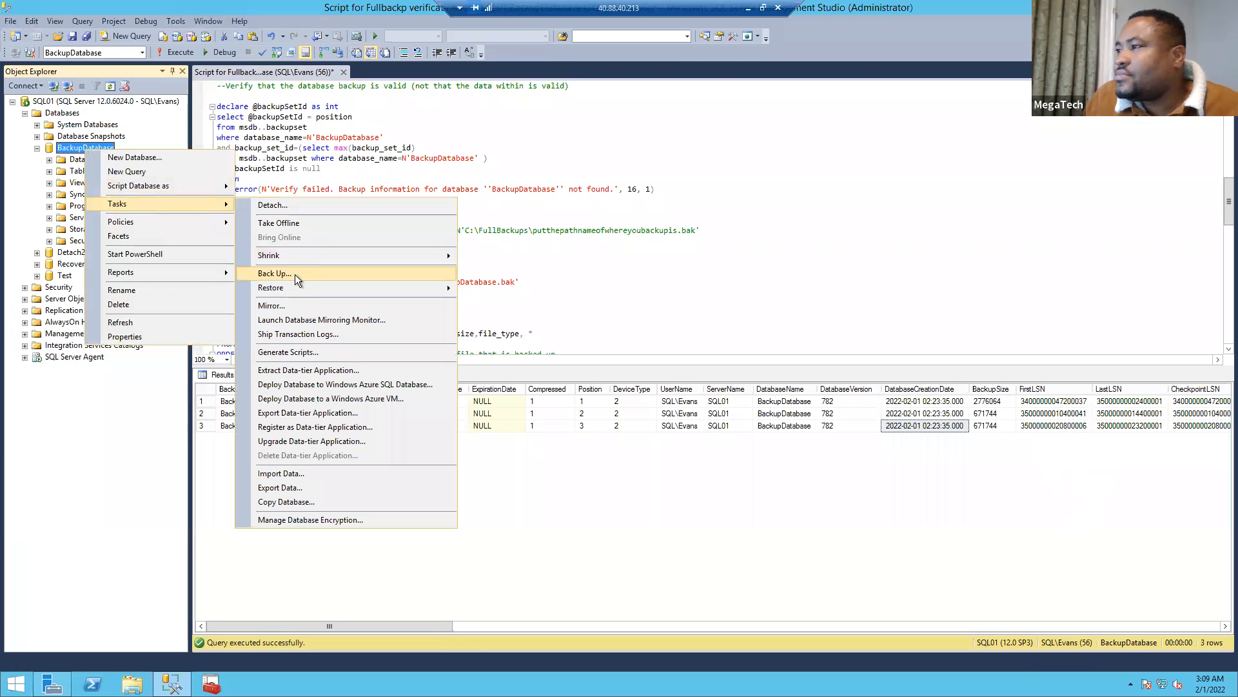
click(344, 274)
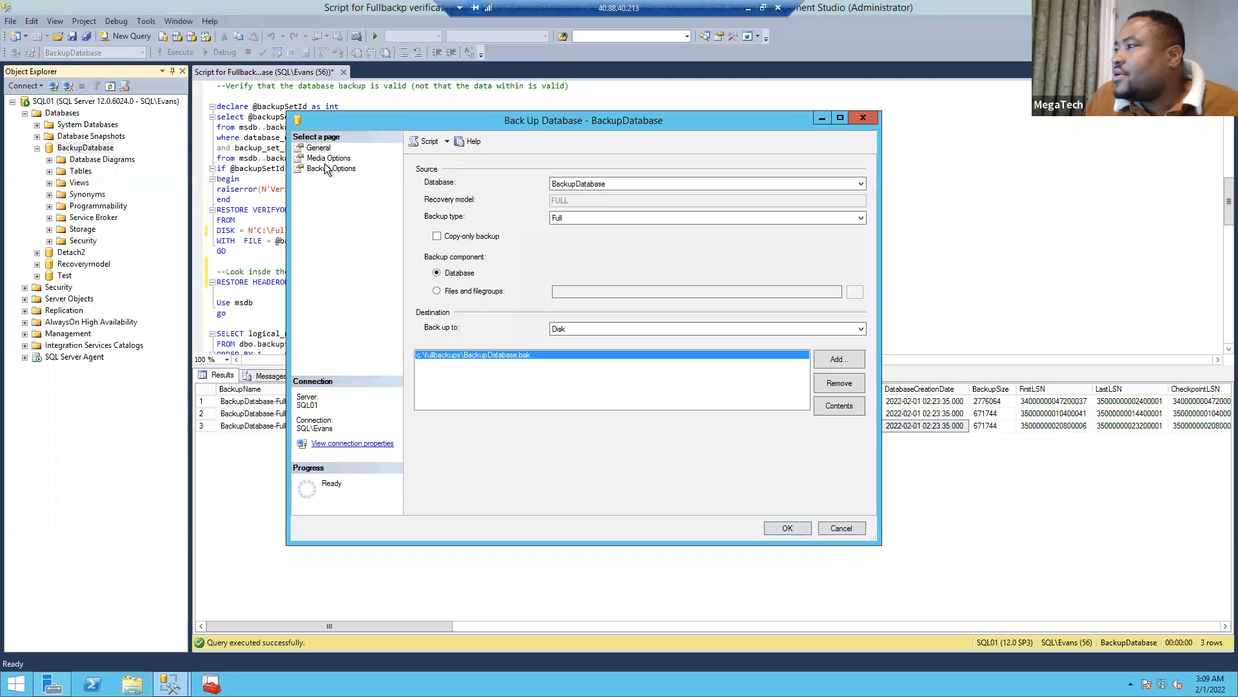
click(469, 240)
click(583, 220)
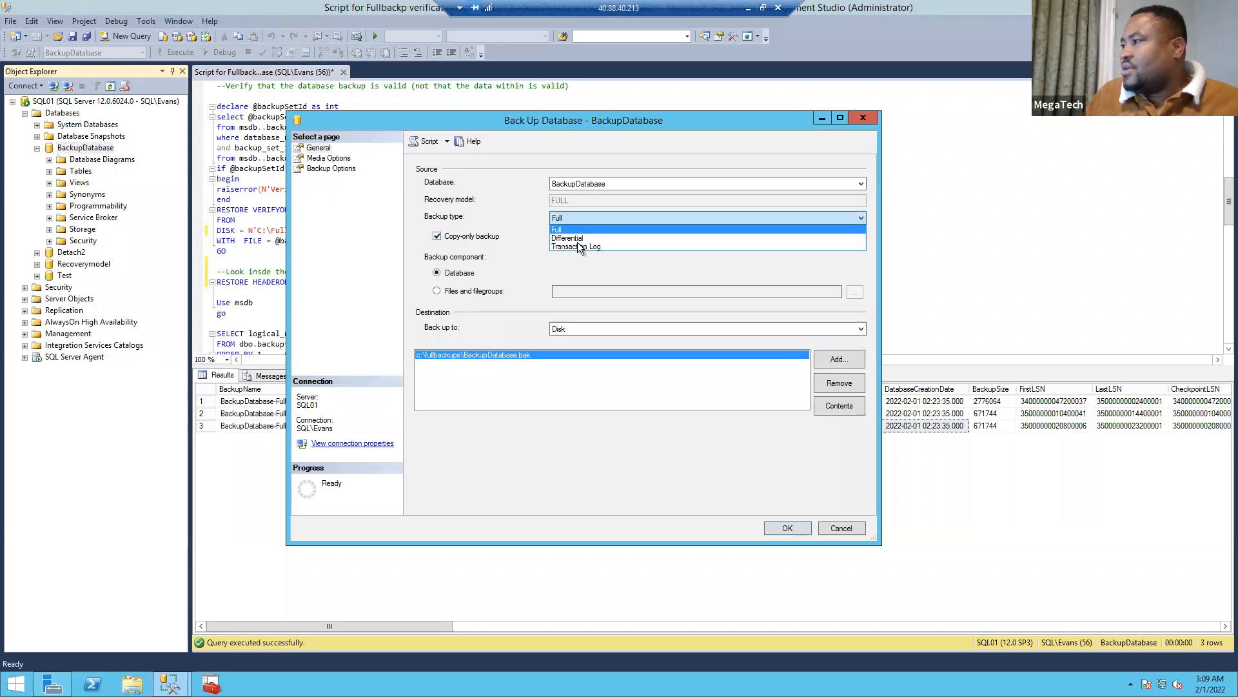
click(576, 247)
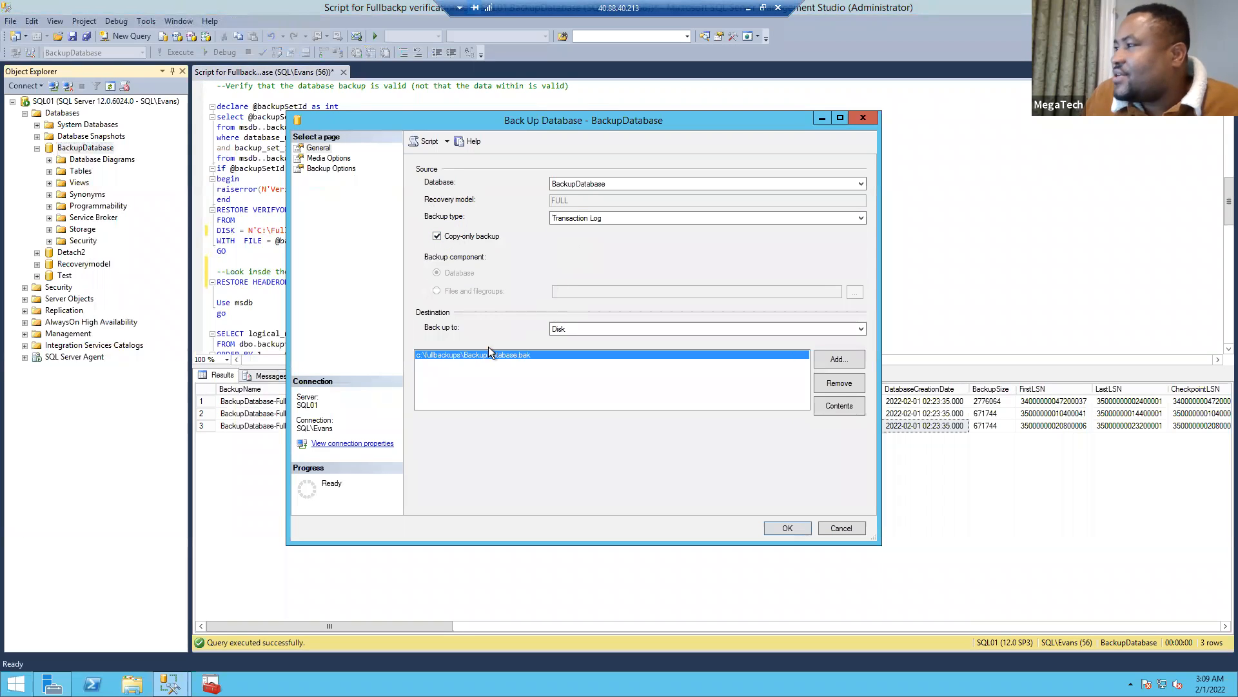
click(329, 159)
click(428, 404)
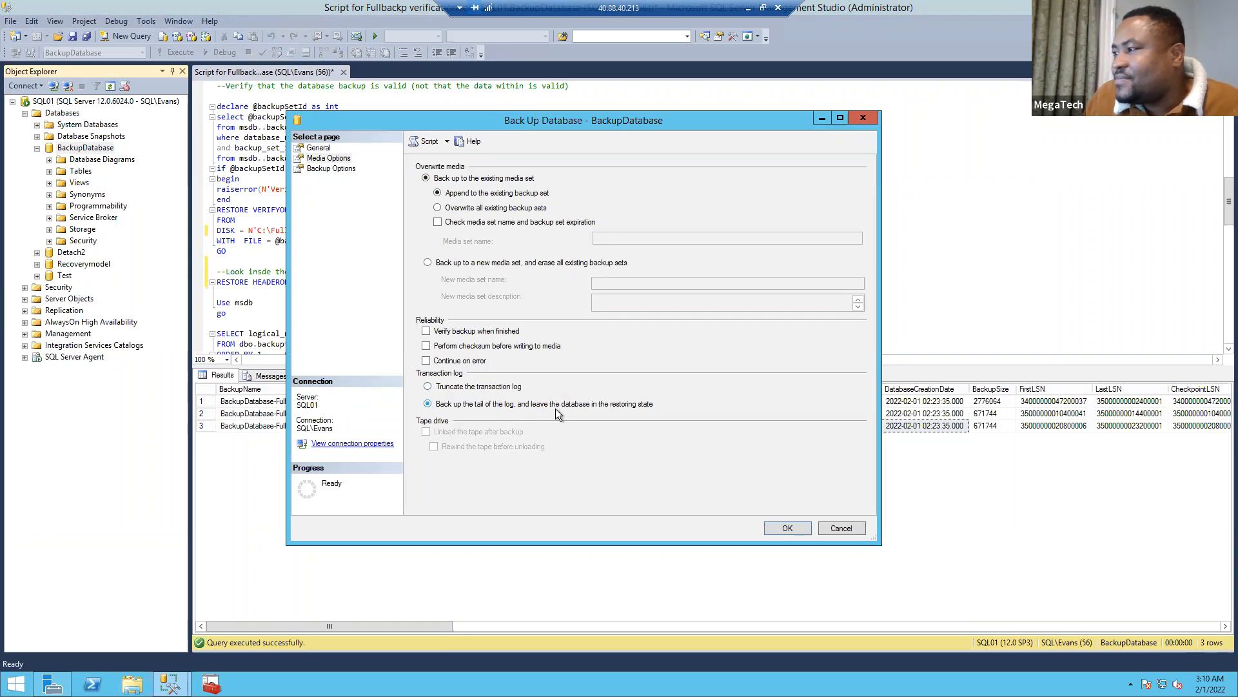
click(792, 528)
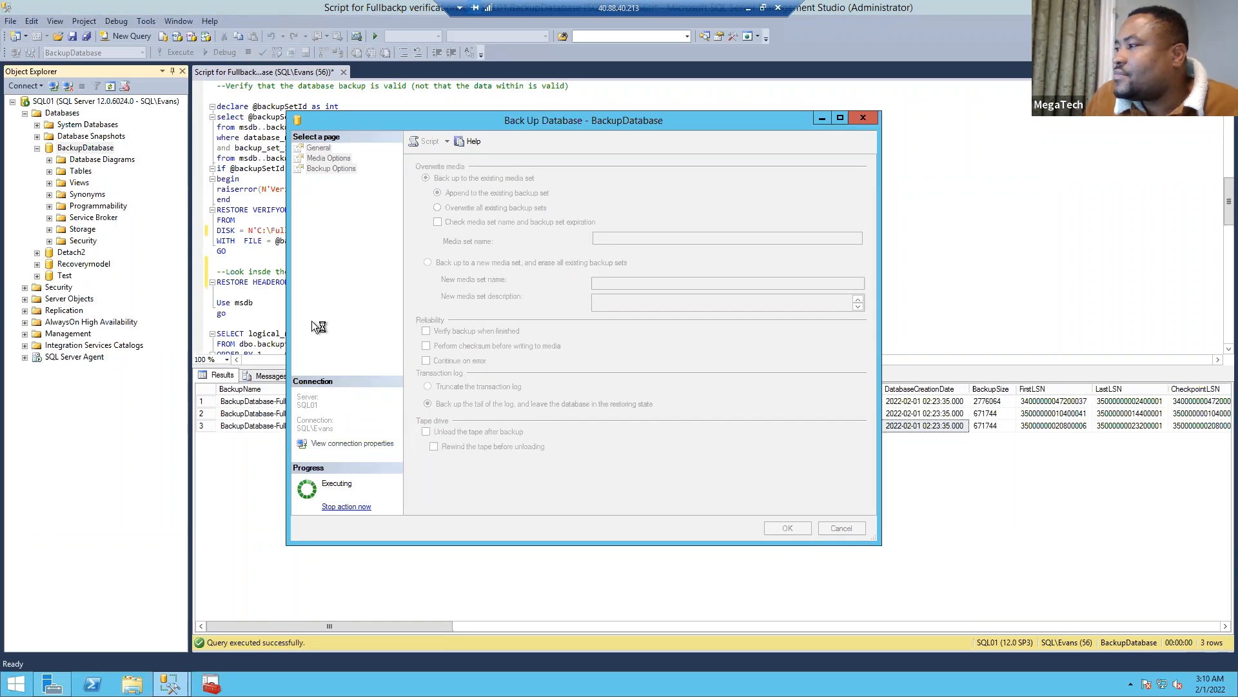
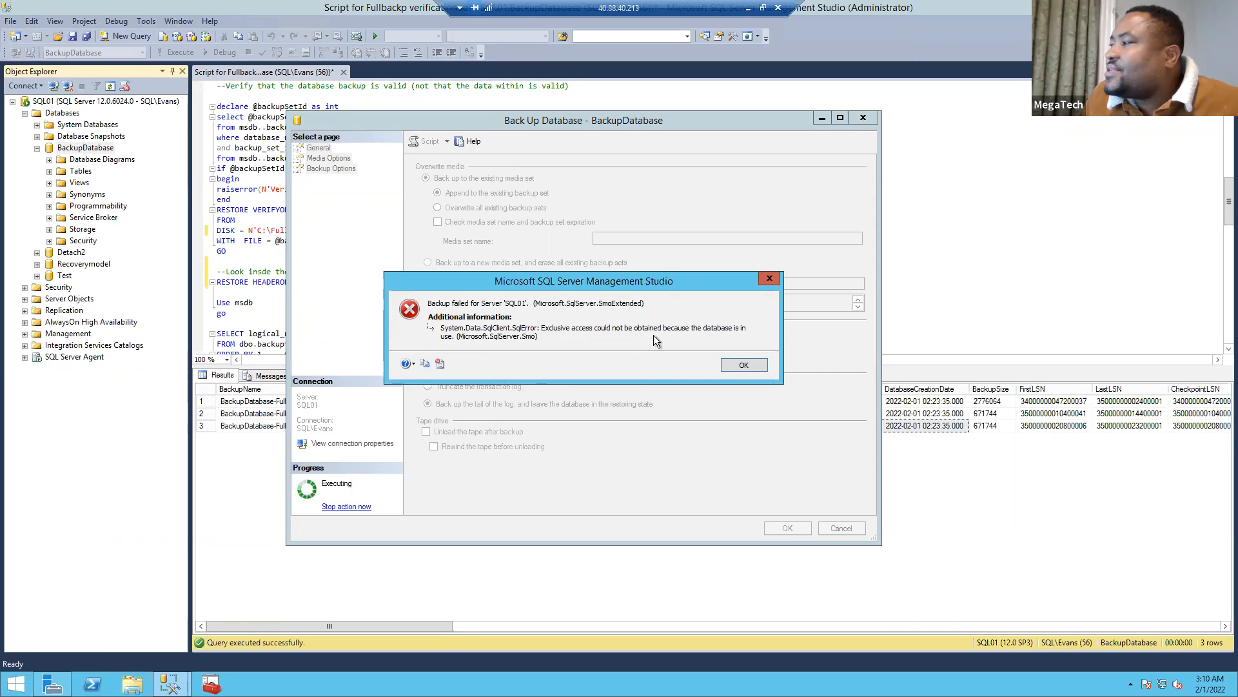
click(744, 365)
click(842, 528)
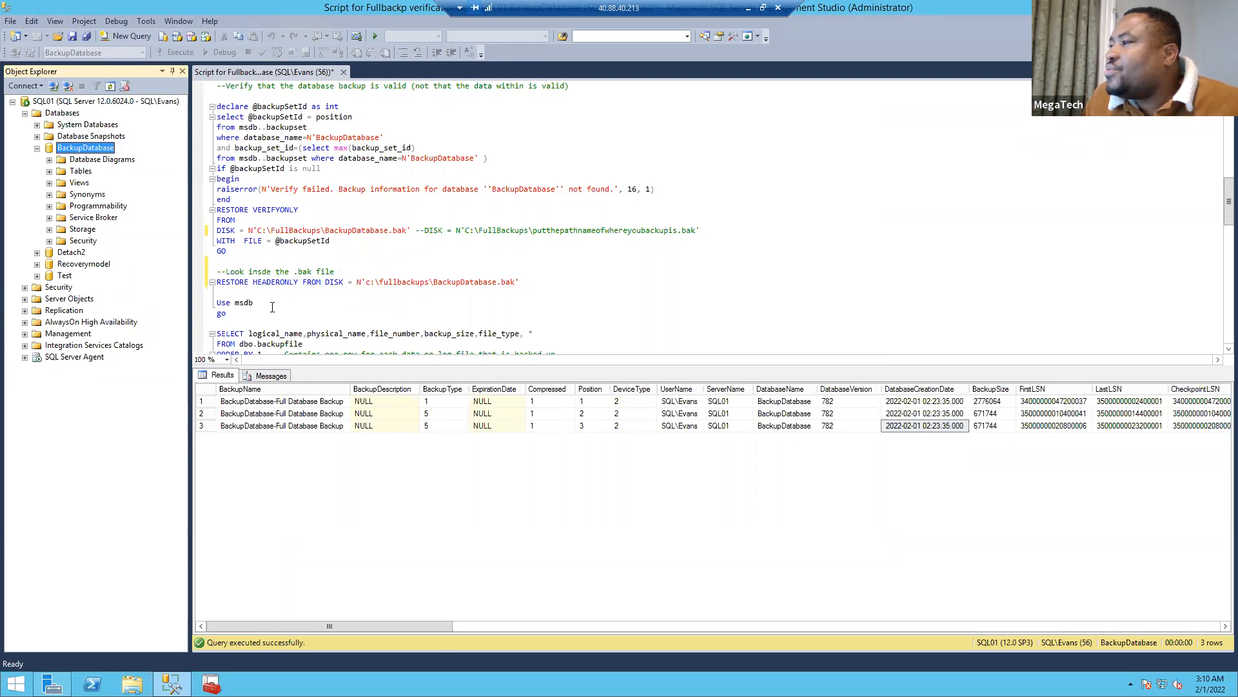
Add an sp_who statement below the RESTORE HEADERONLY query and execute only that statement.
click(589, 280)
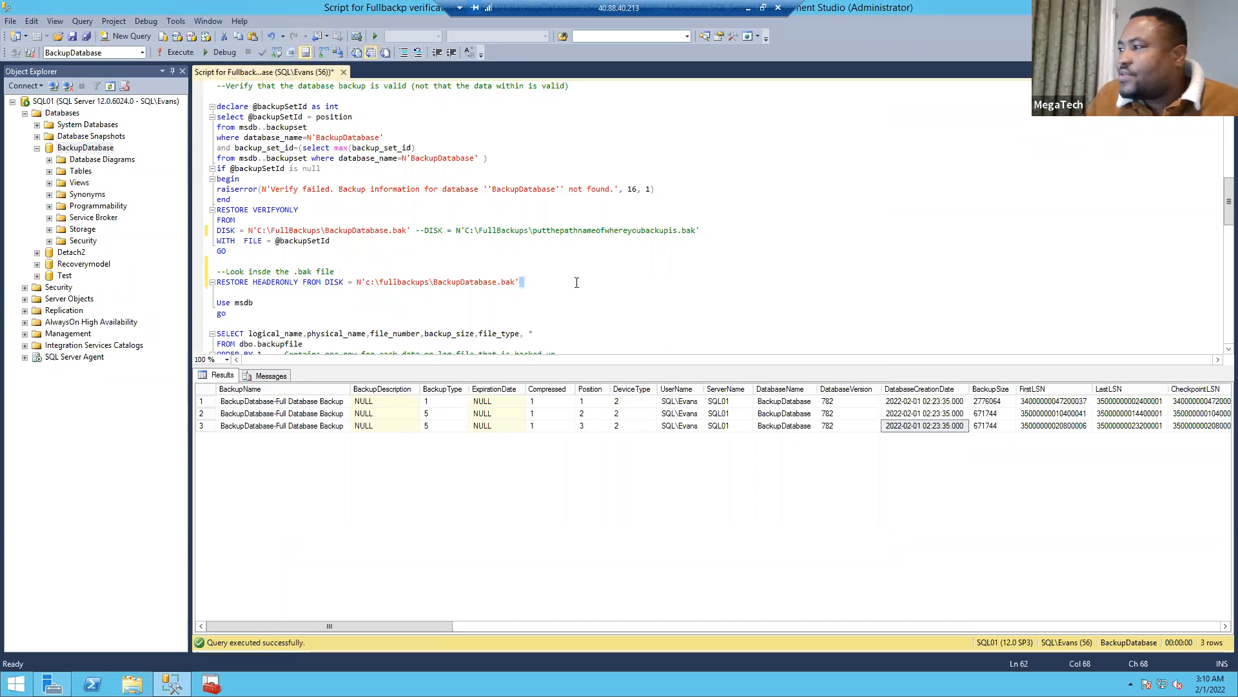
key(Return)
key(Return)
key(Return)
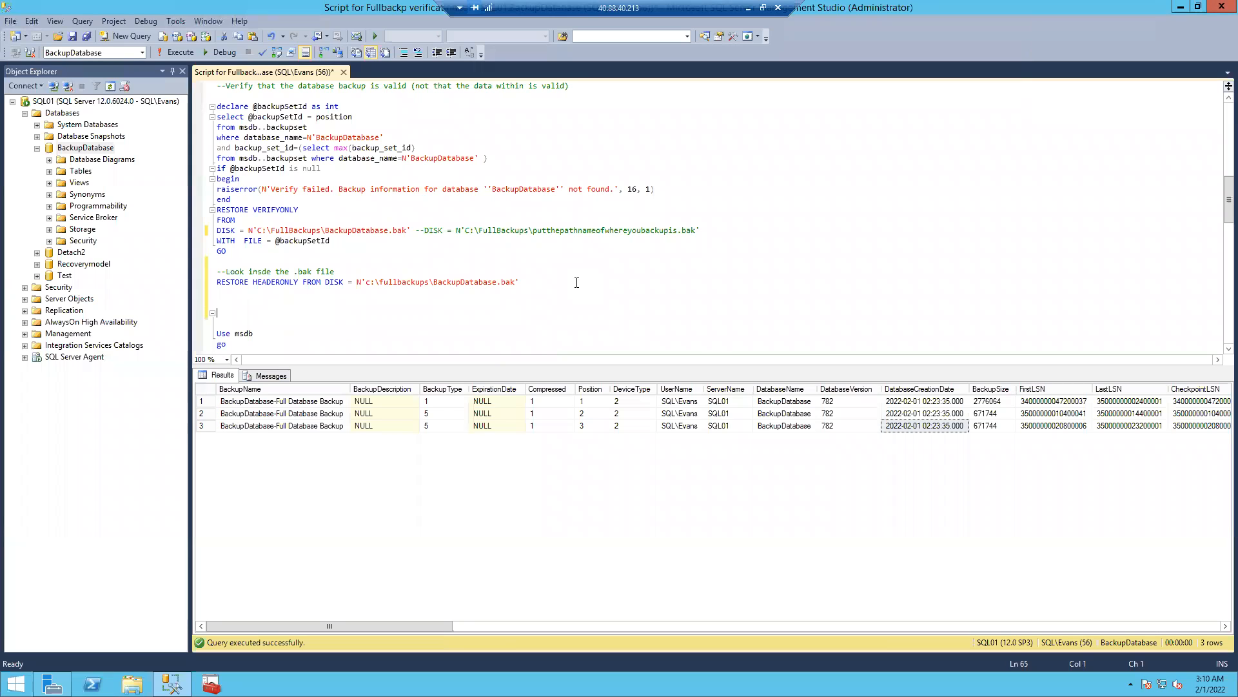
click(232, 299)
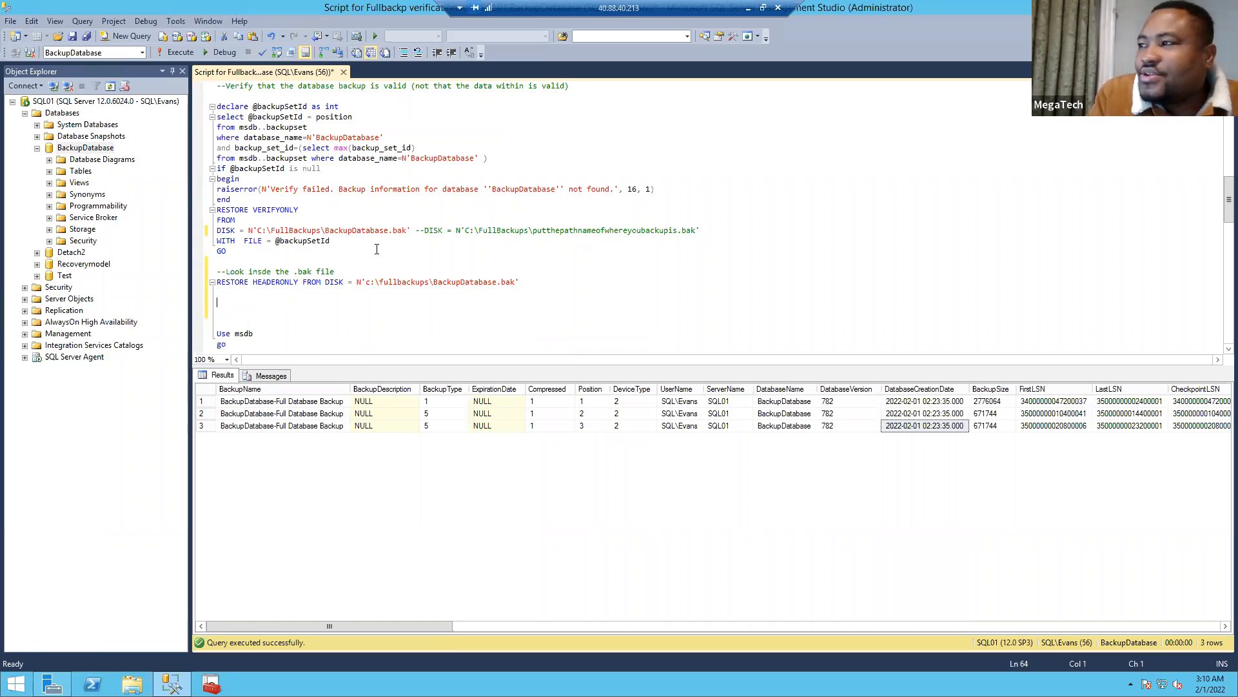
text(sp)
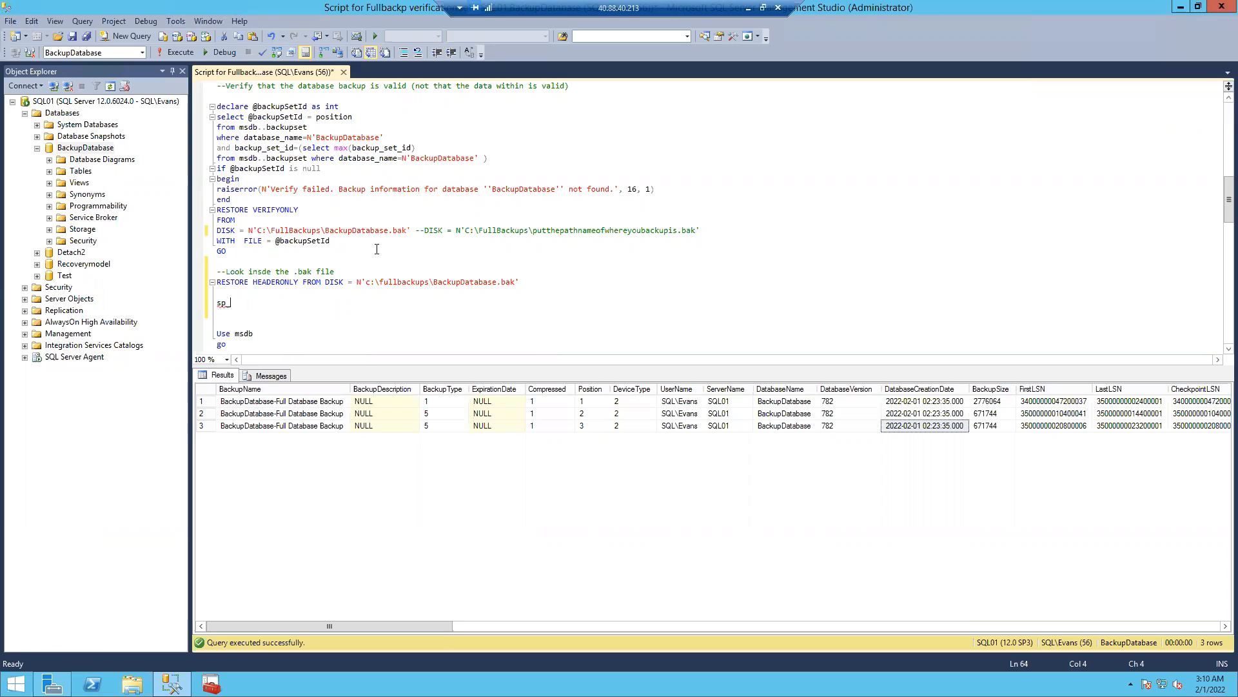
text(_who)
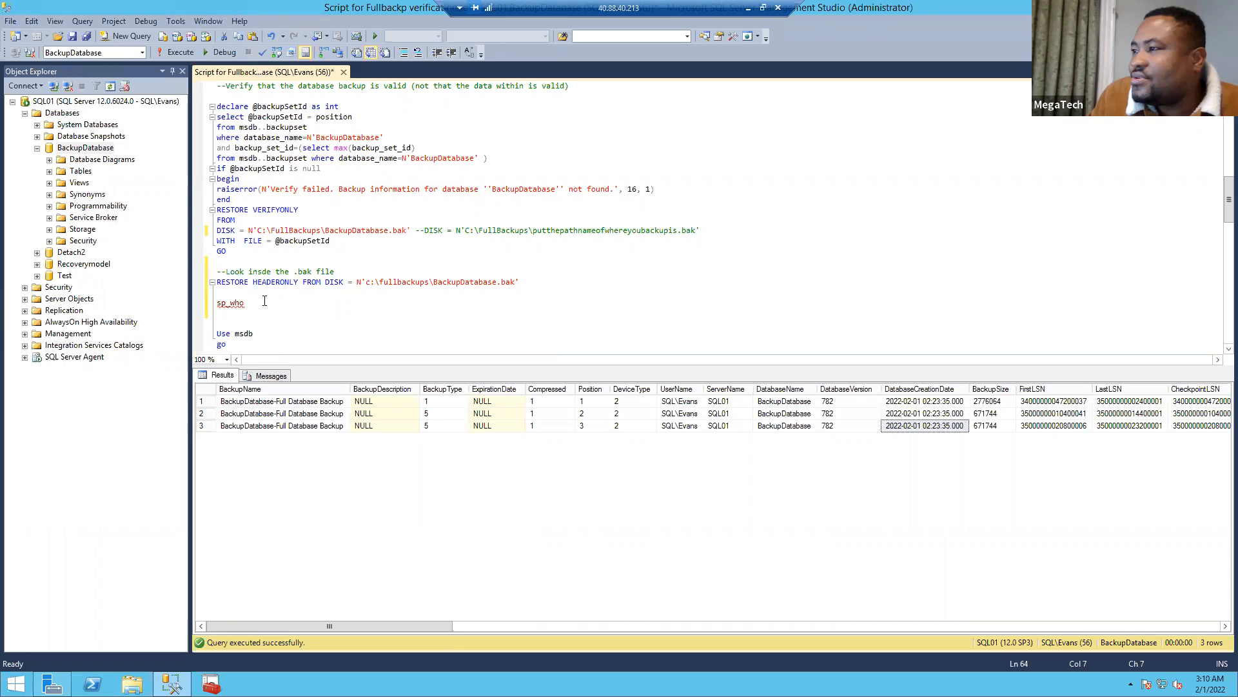
drag(263, 304, 218, 291)
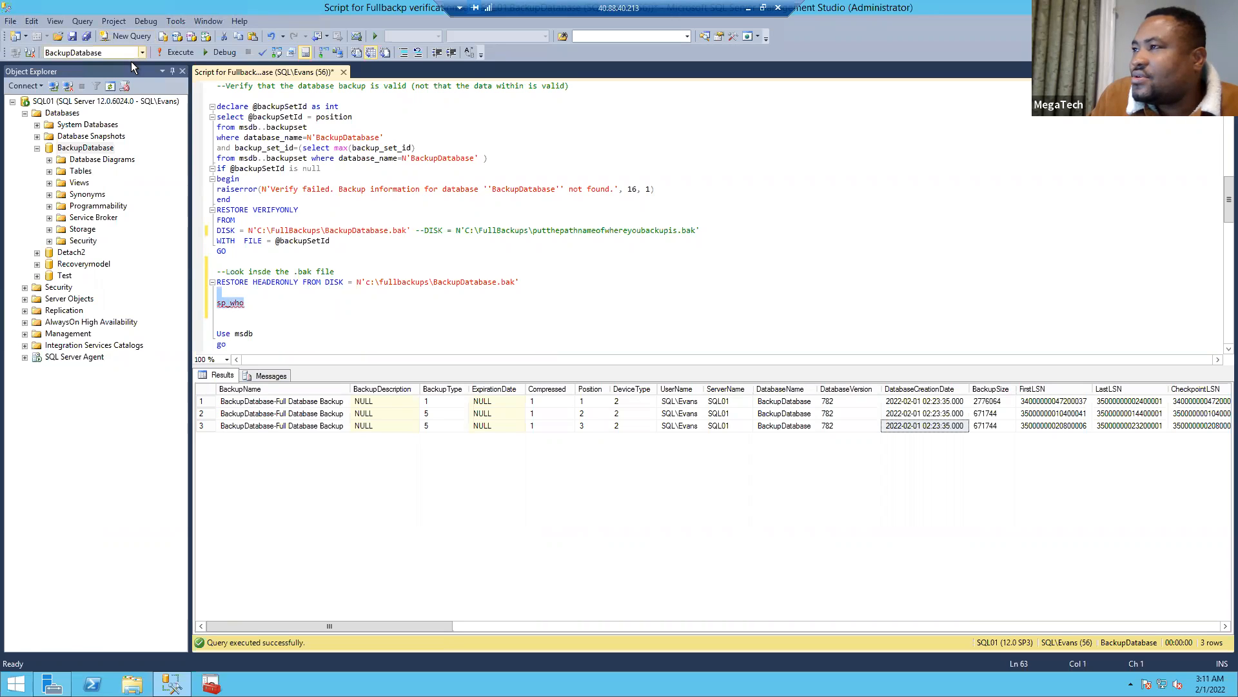
click(180, 52)
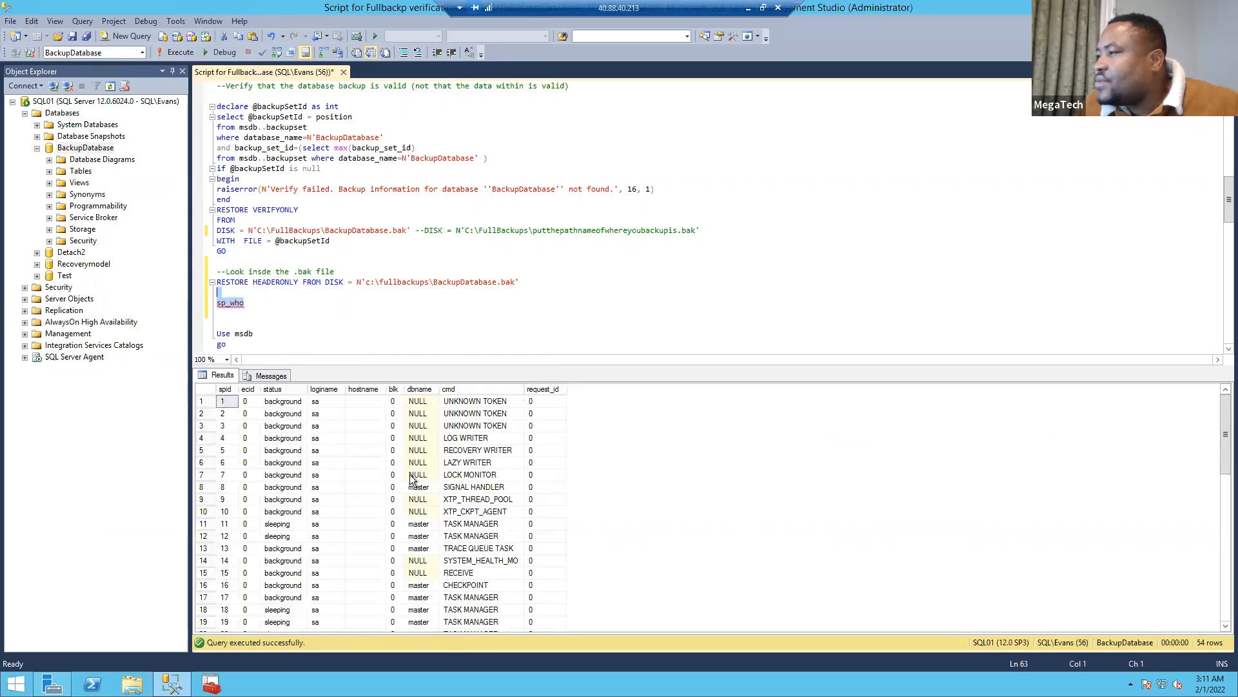
Widen the dbname column in the sp_who results and find the spid of the session using BackupDatabase.
scroll(409, 474, down, 2)
scroll(1074, 543, up, 1)
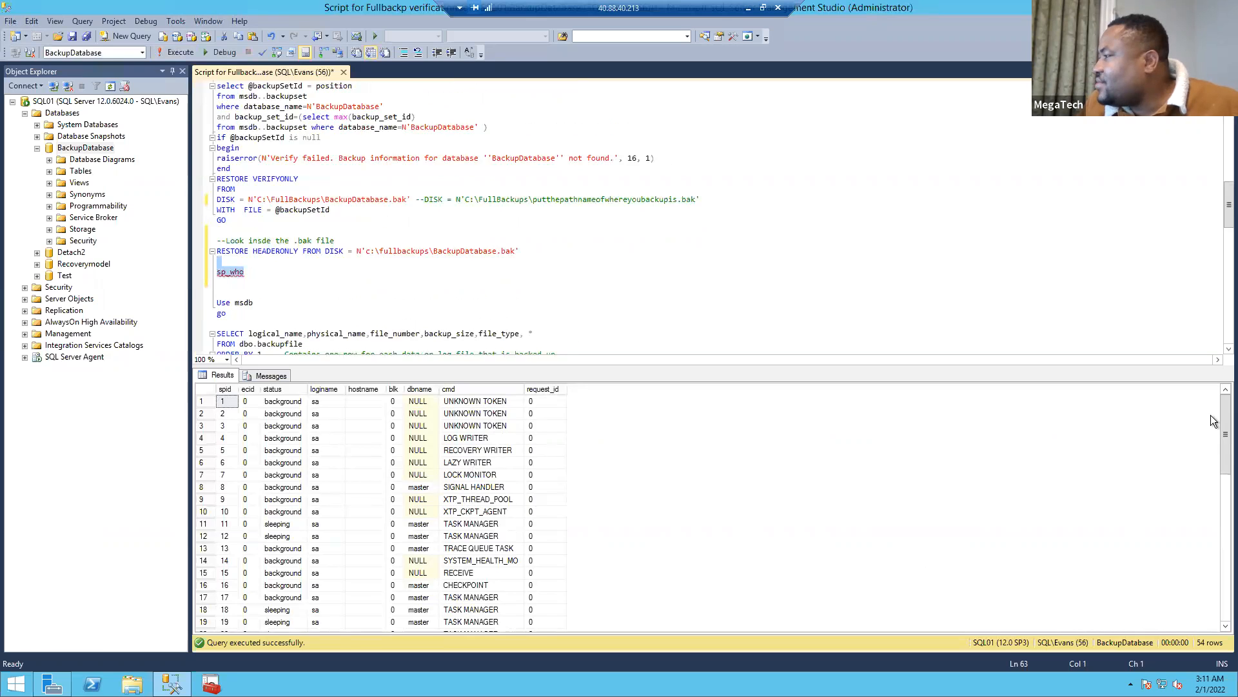
drag(1225, 436, 1221, 591)
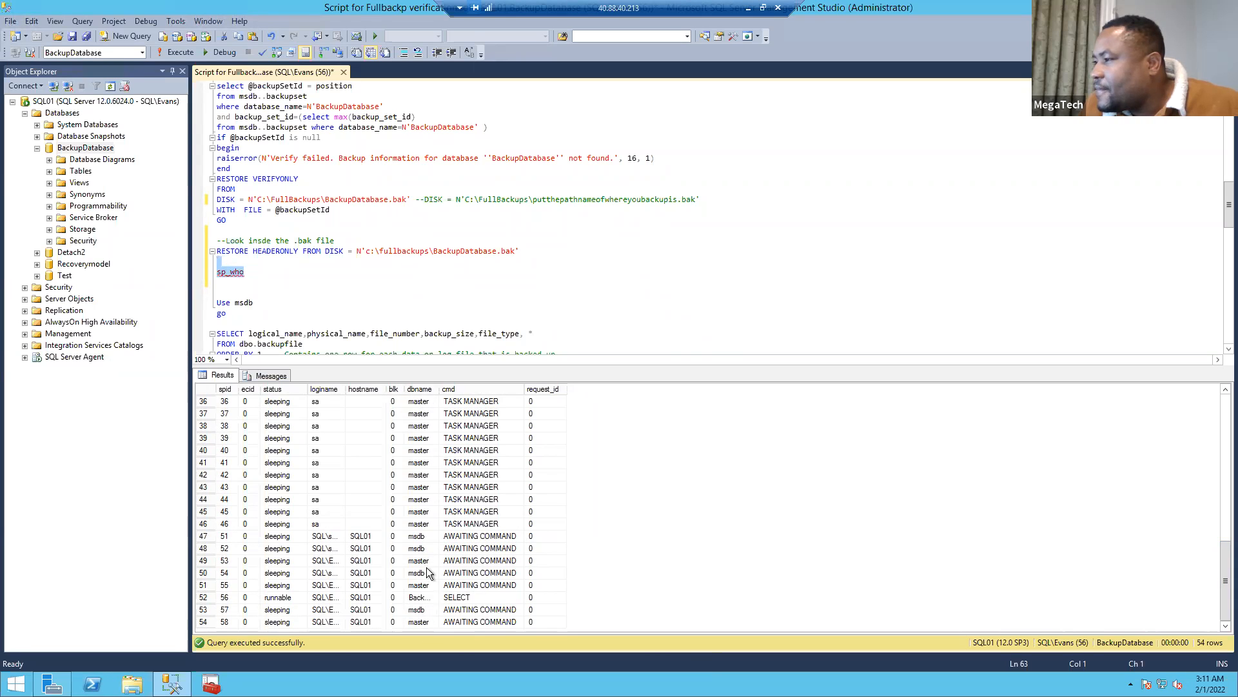
drag(438, 388, 507, 389)
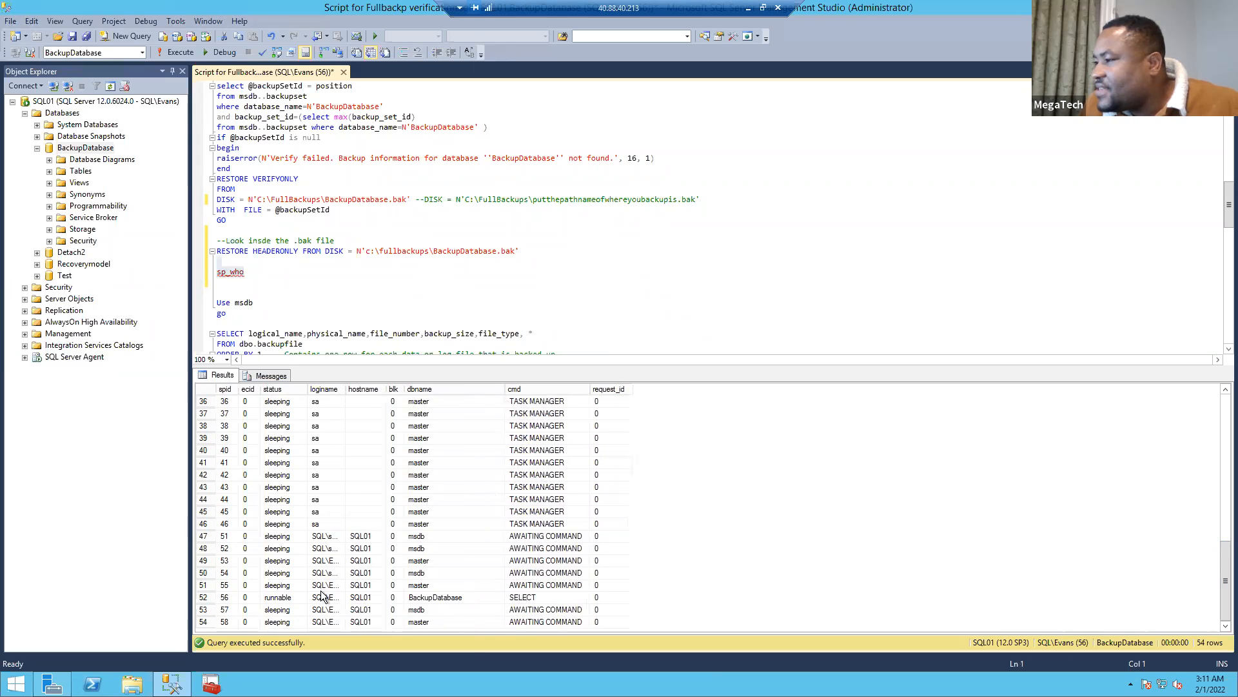
click(227, 599)
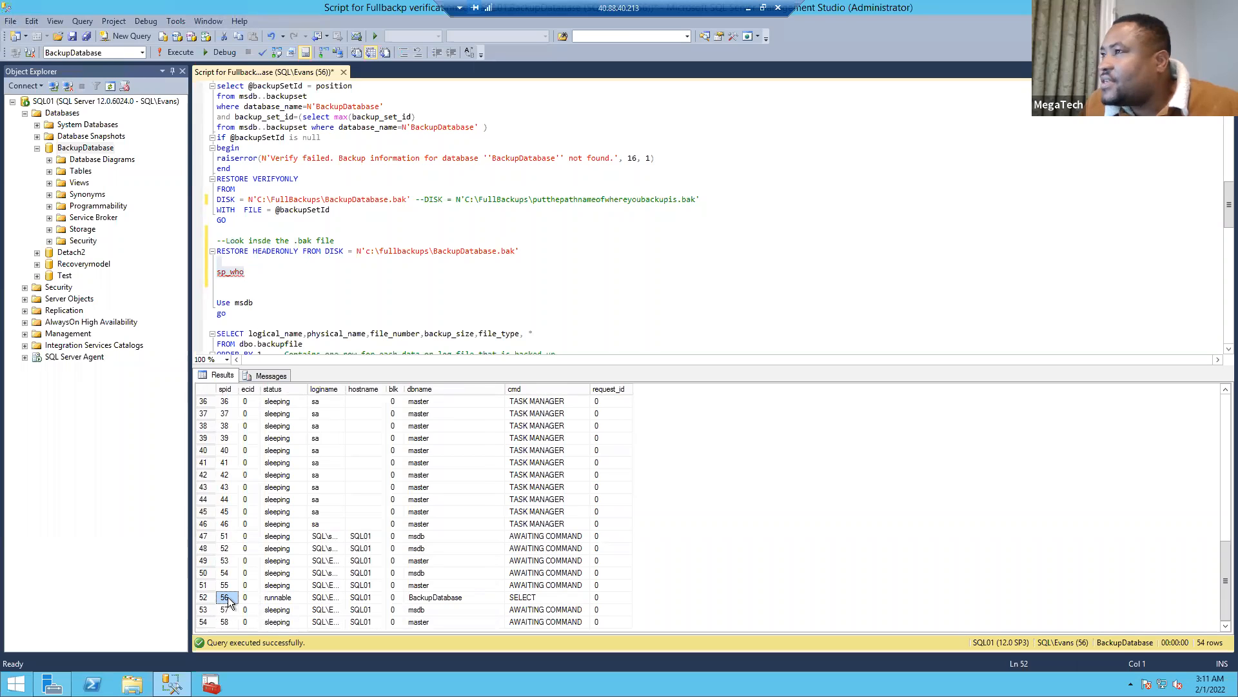
click(252, 272)
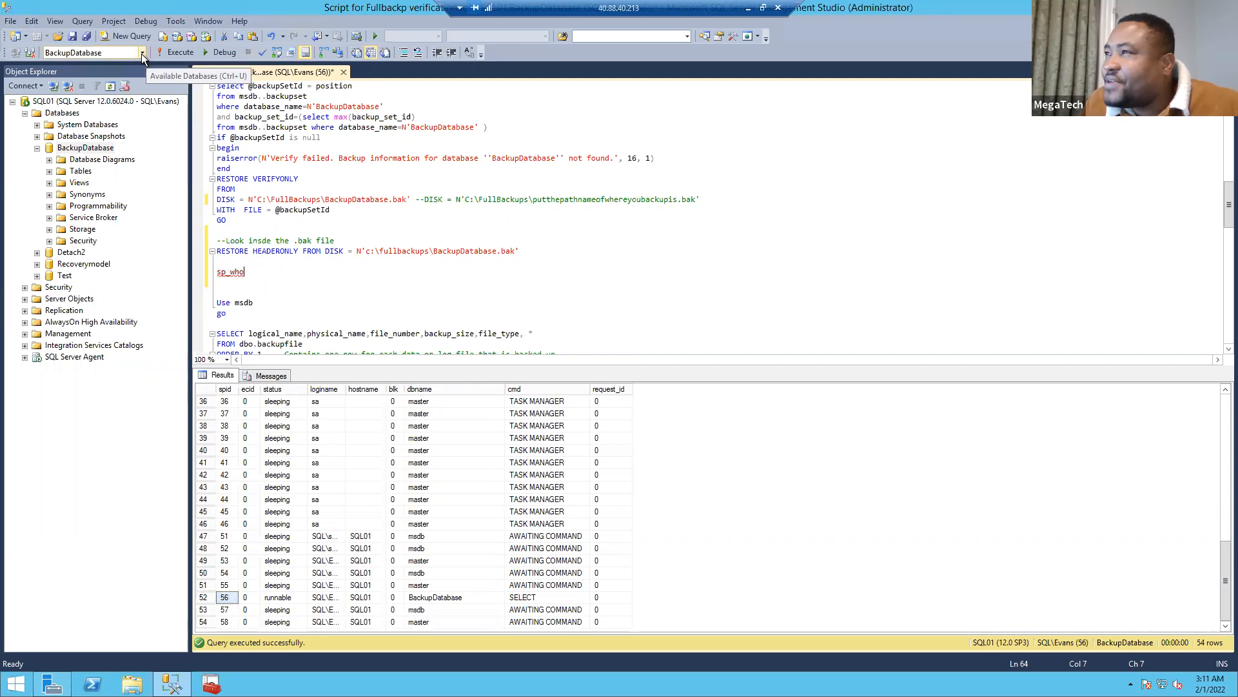
Switch the query window's database context from BackupDatabase to master.
click(108, 55)
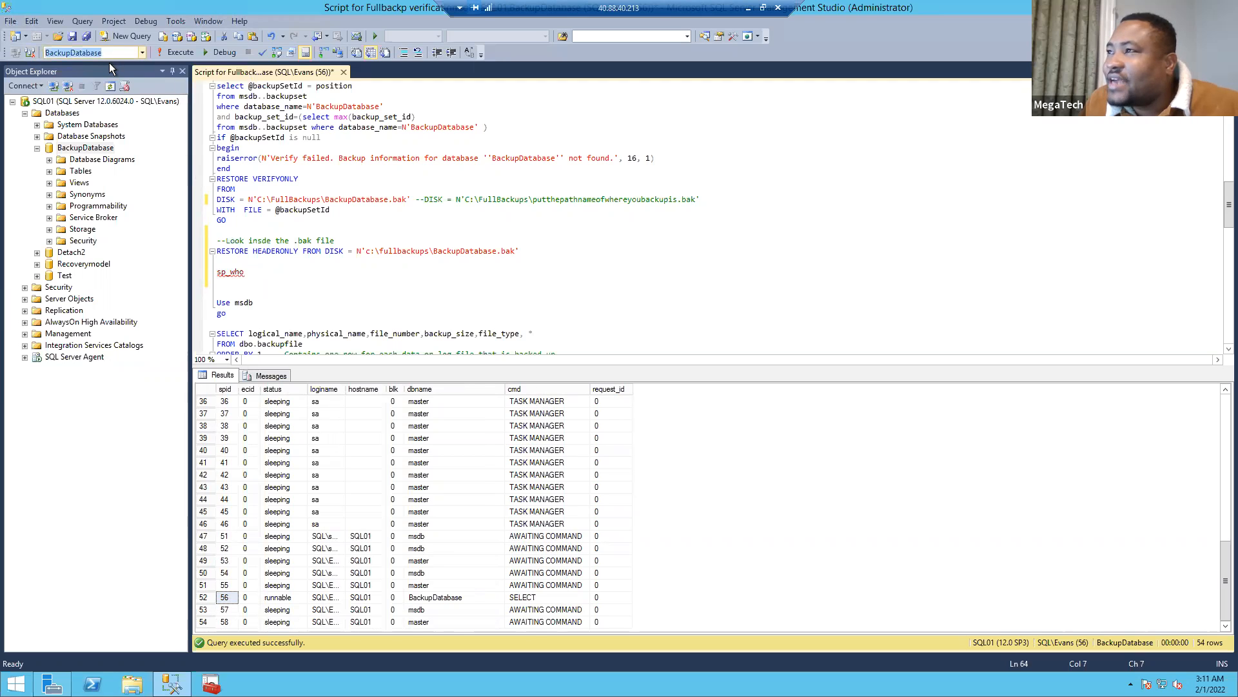
click(142, 53)
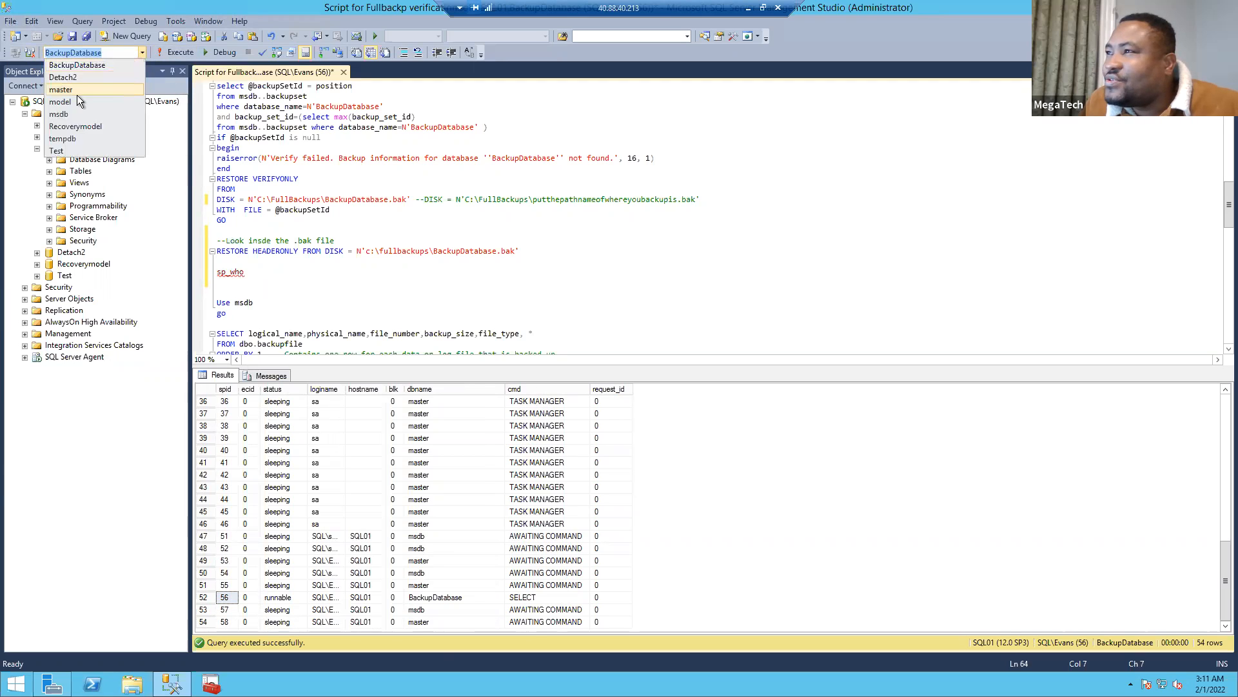
click(78, 91)
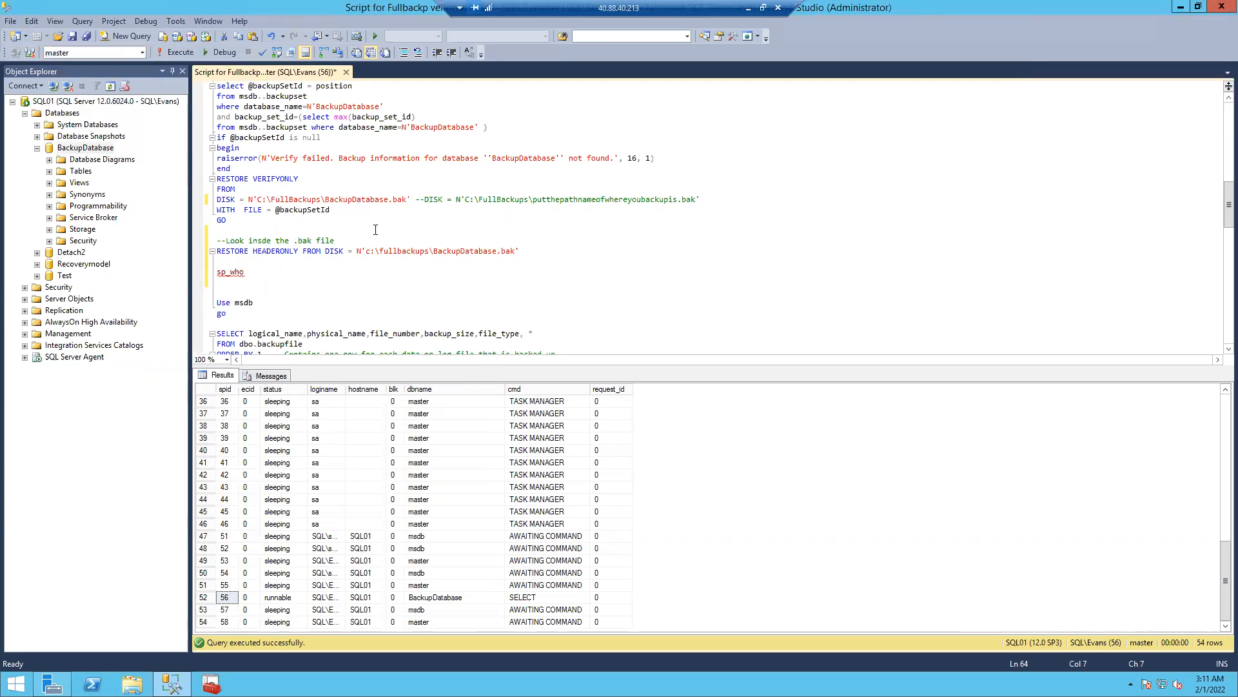
Take a copy-only transaction log backup of BackupDatabase that captures the log tail and leaves the database in the restoring state.
right_click(89, 148)
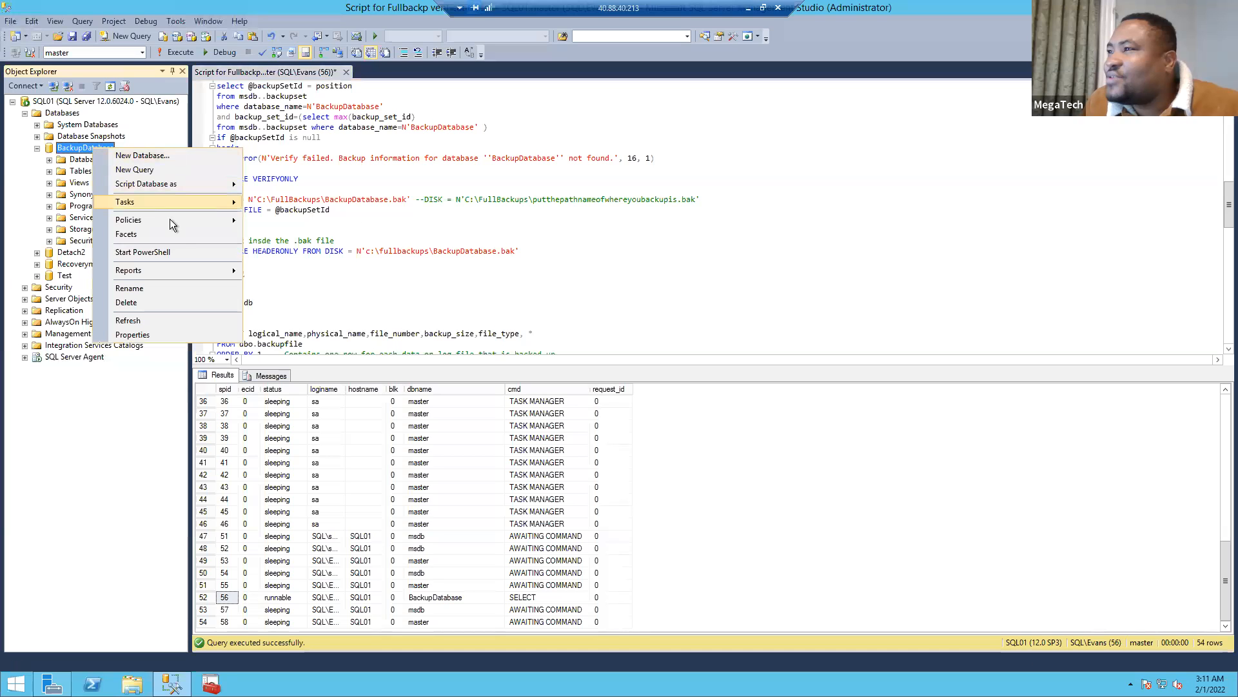
mouse_move(180, 203)
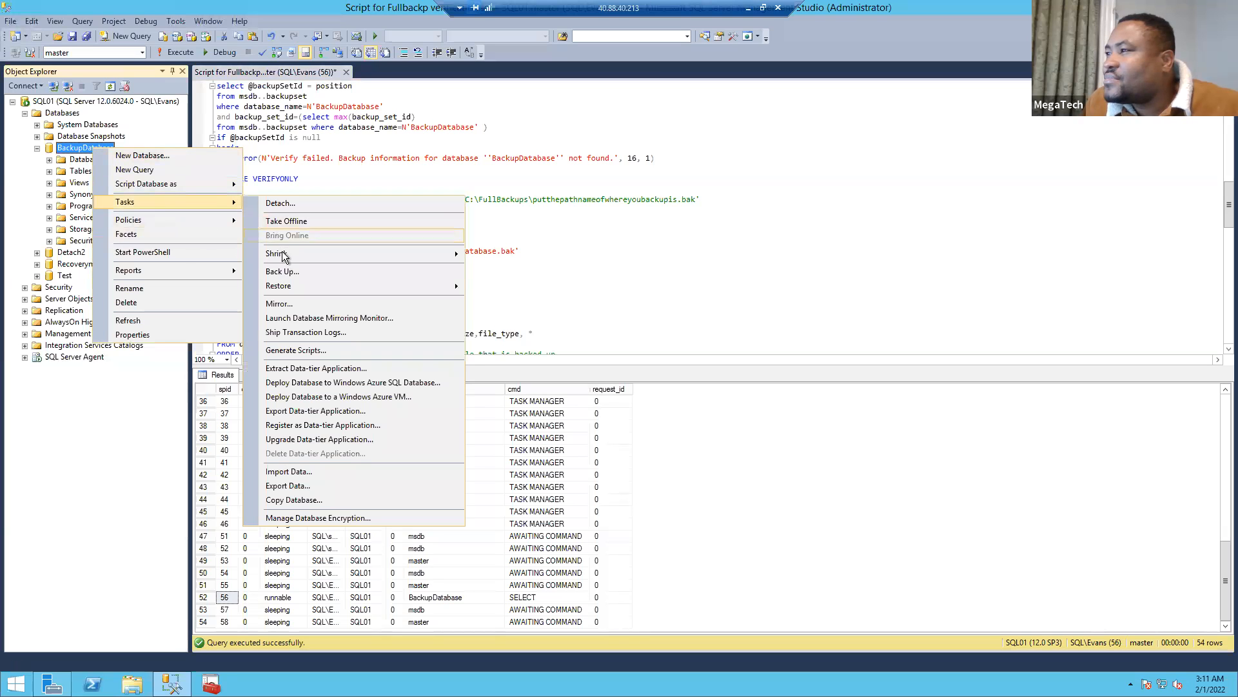
click(284, 271)
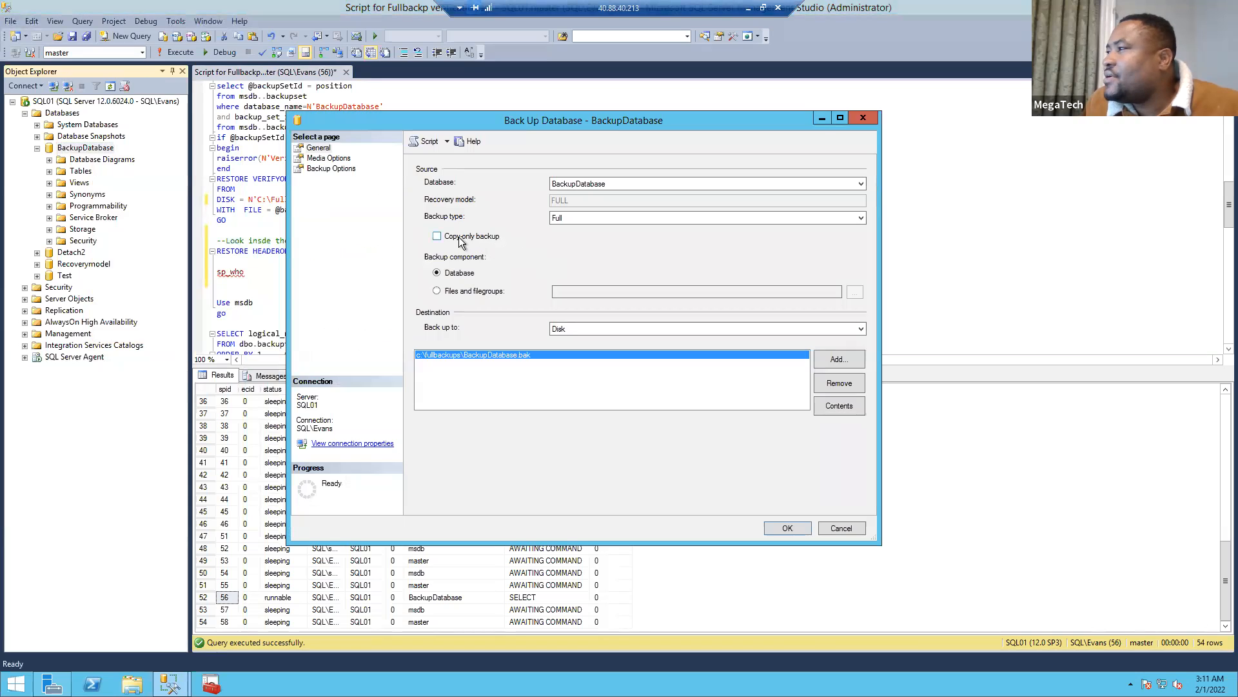
click(460, 240)
click(578, 220)
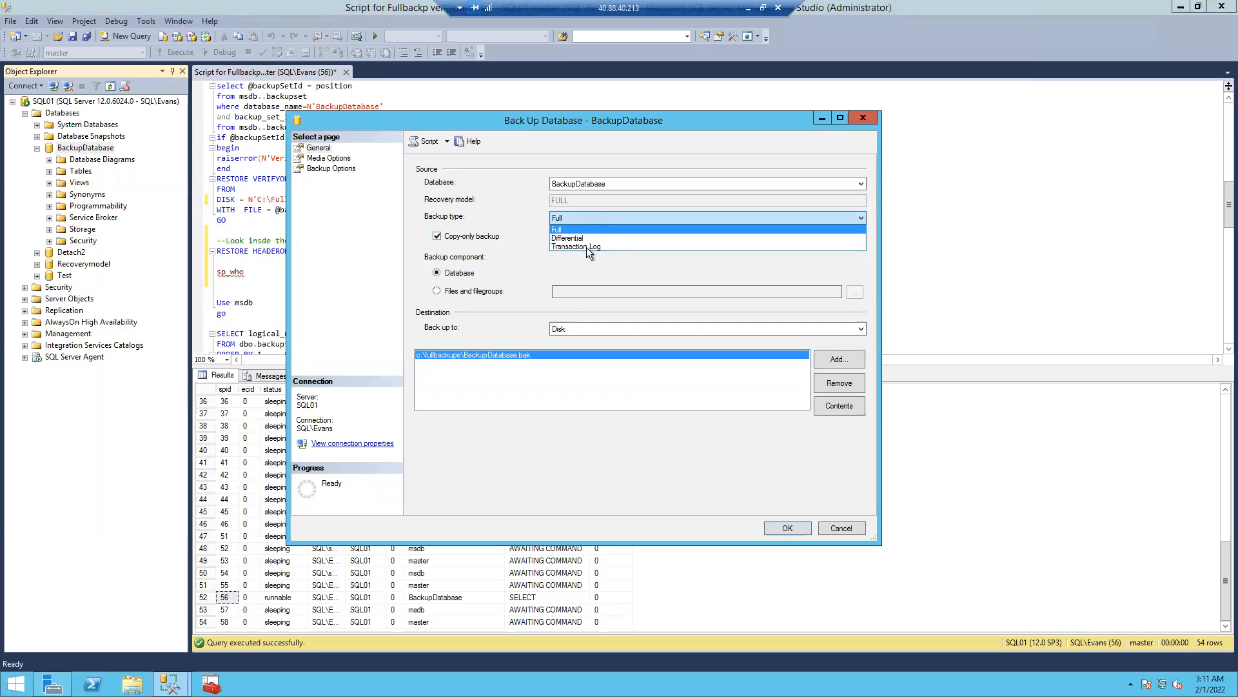
click(589, 246)
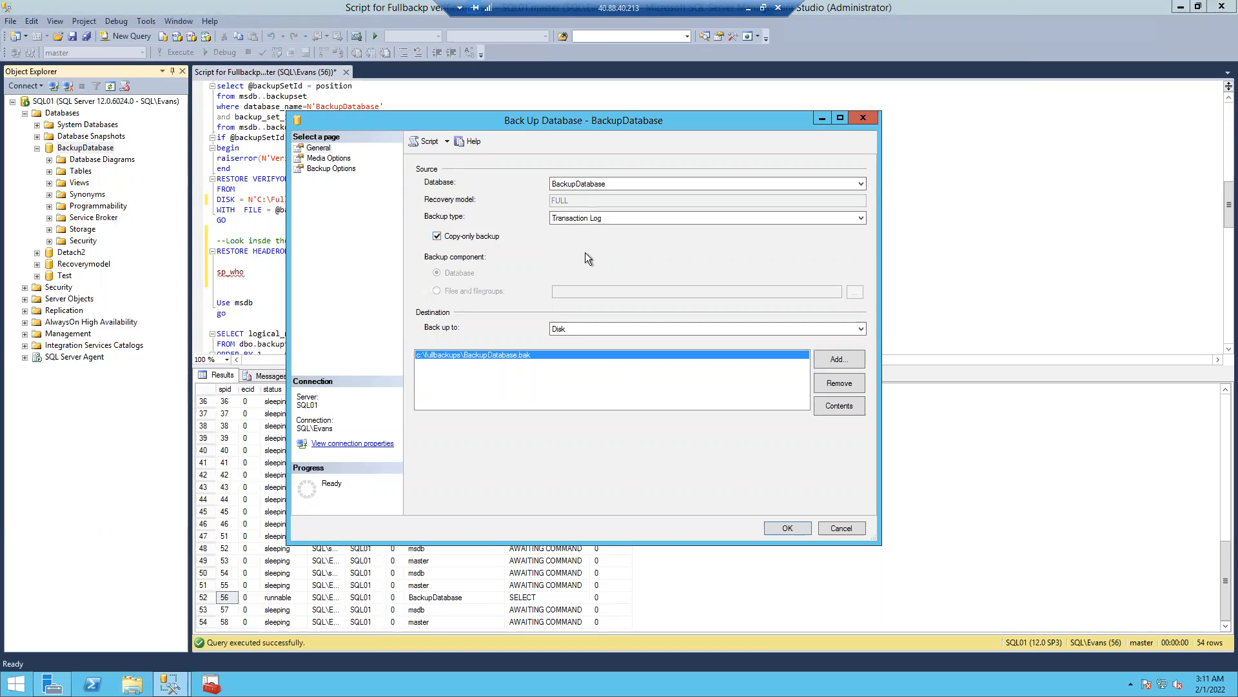
click(334, 159)
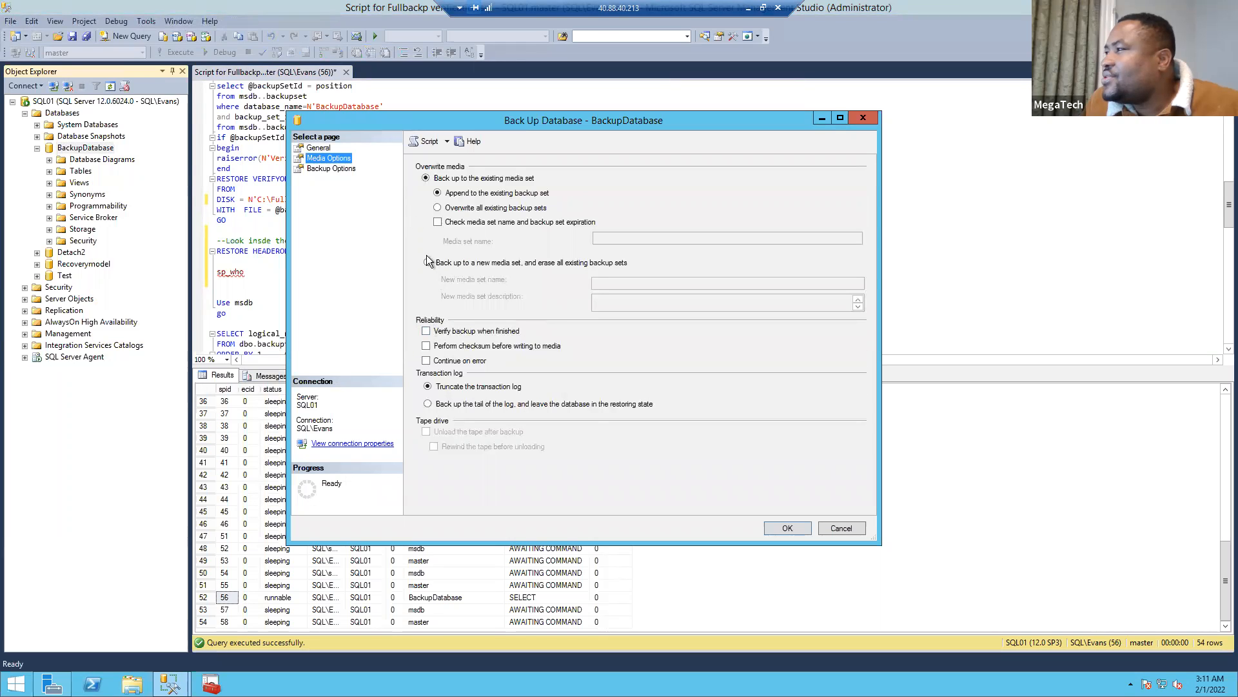
click(437, 405)
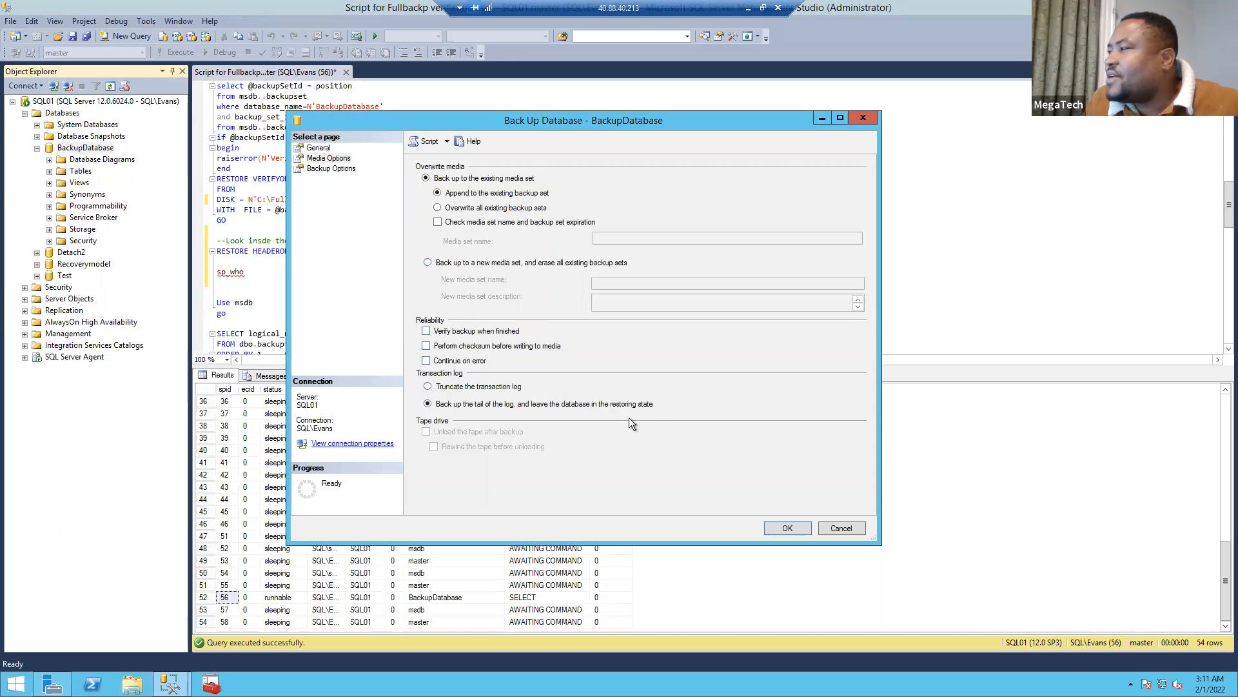
click(798, 531)
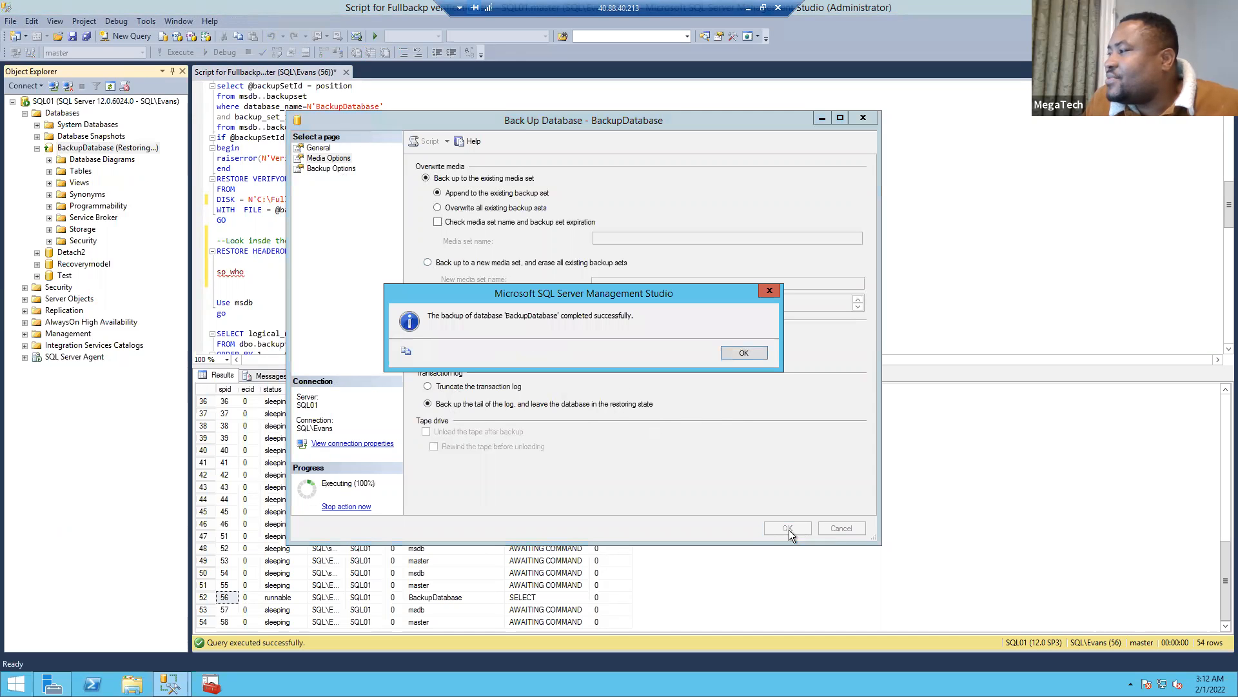
click(751, 351)
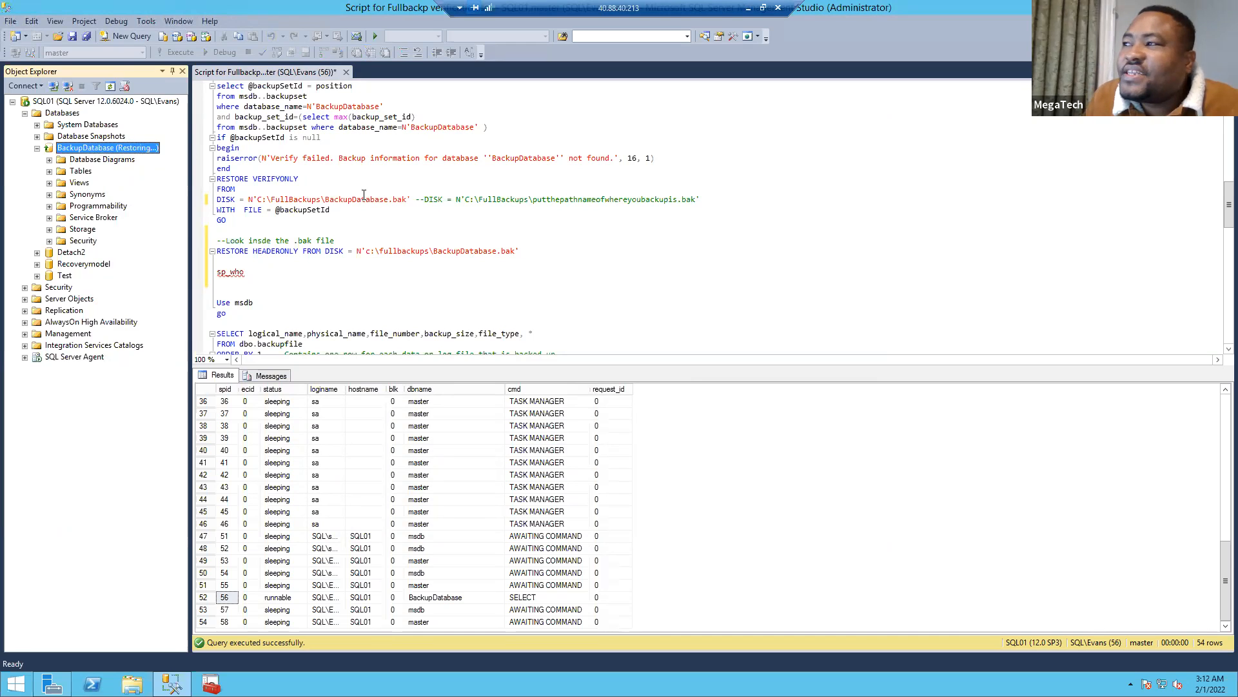
Review the backup sets in the BackupDatabase restore plan and close the restore dialog without restoring.
click(553, 271)
scroll(545, 291, down, 4)
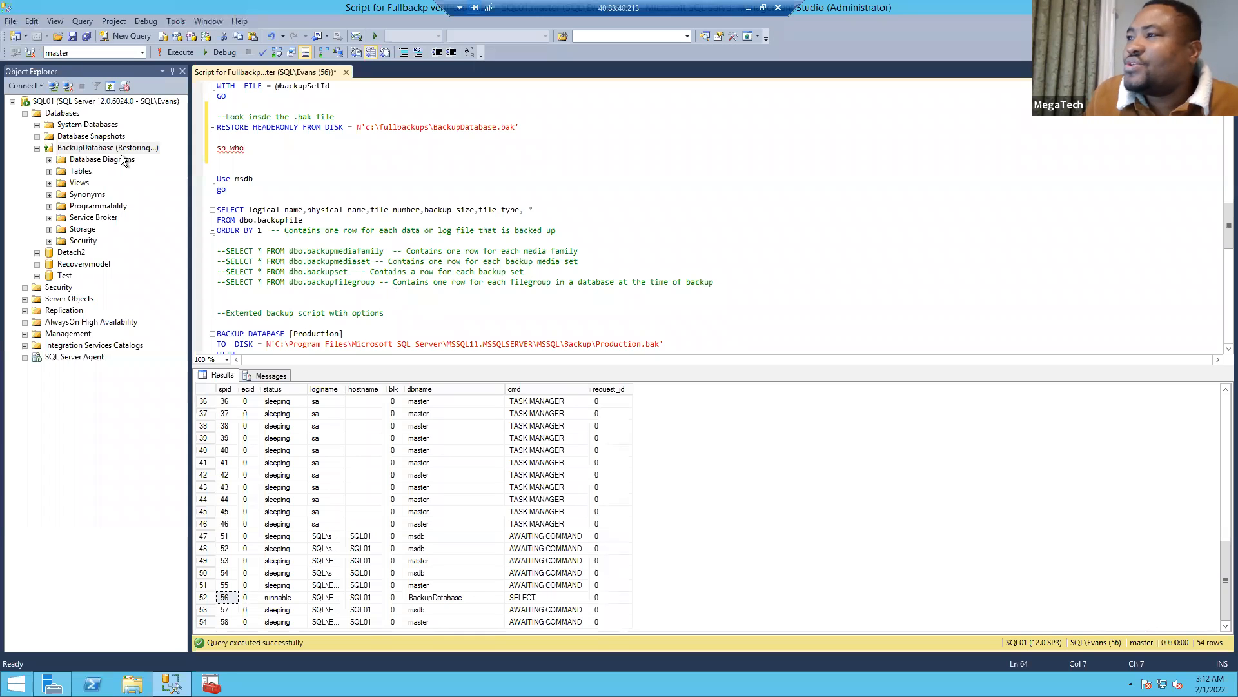
right_click(107, 148)
mouse_move(204, 203)
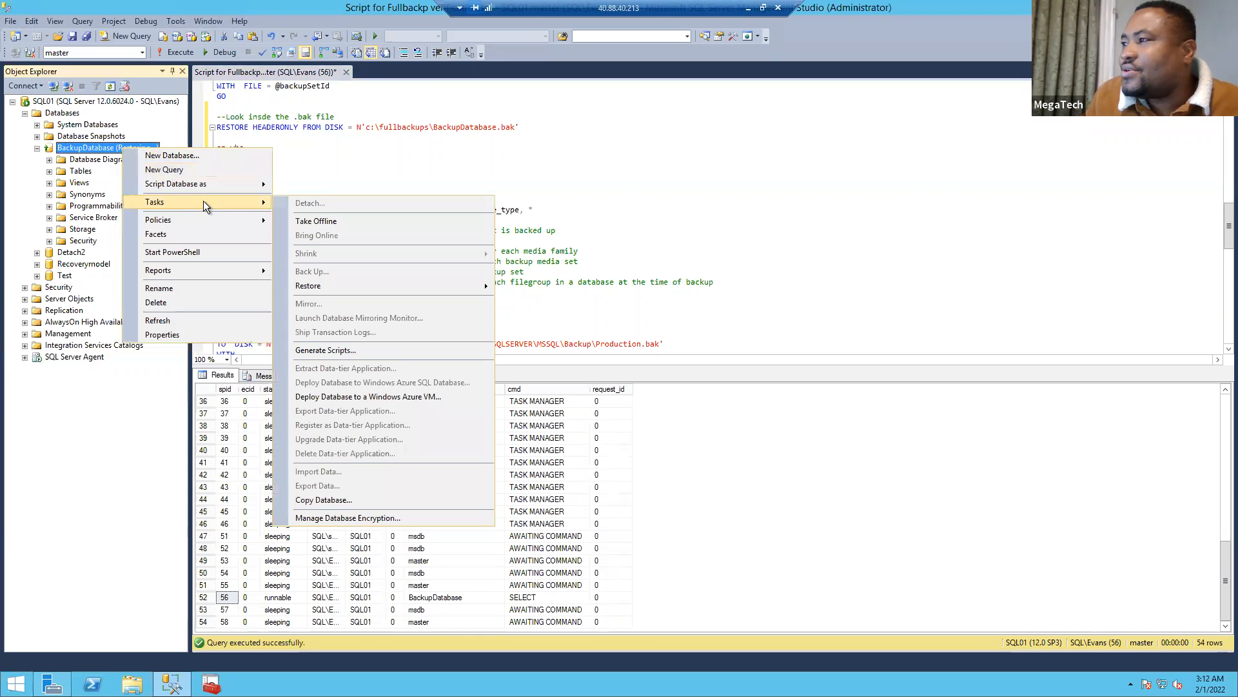
mouse_move(311, 284)
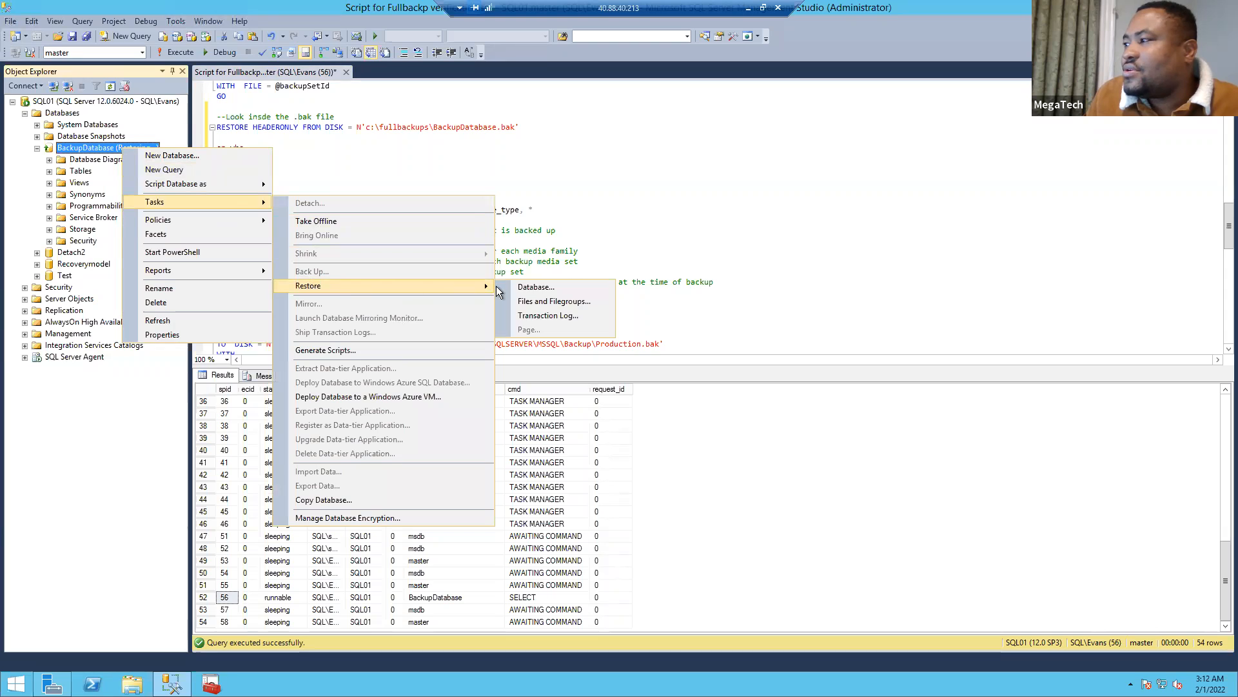
click(533, 288)
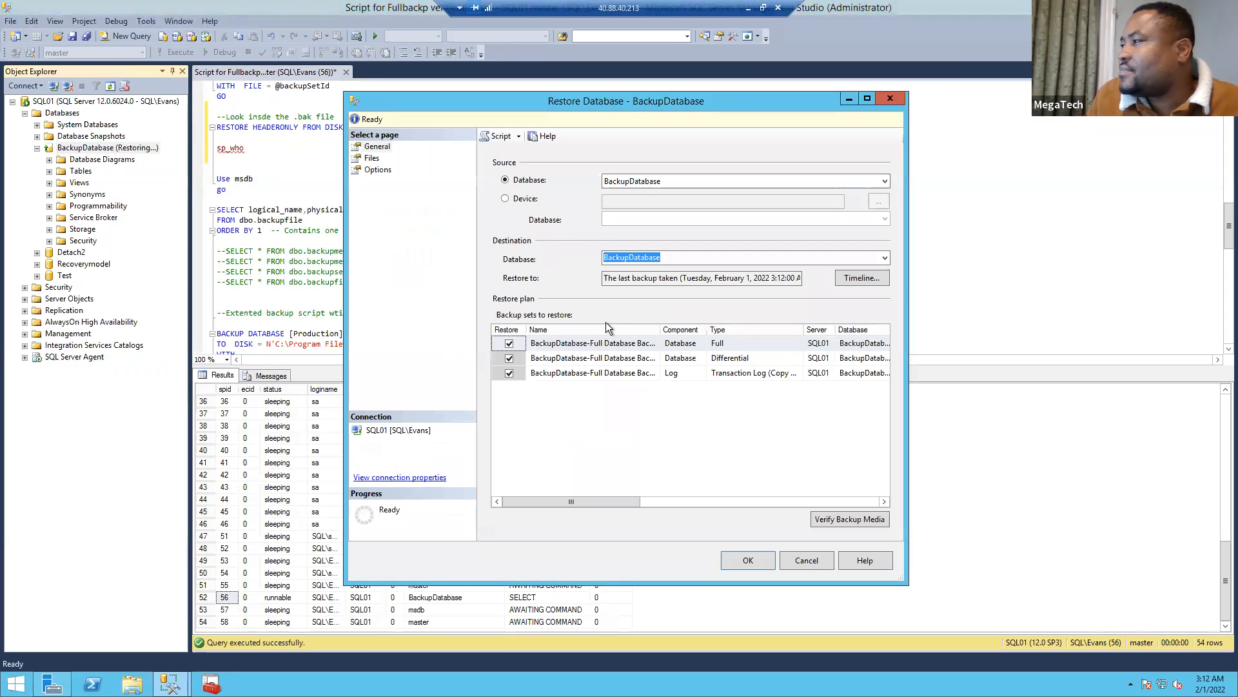
drag(597, 499, 565, 497)
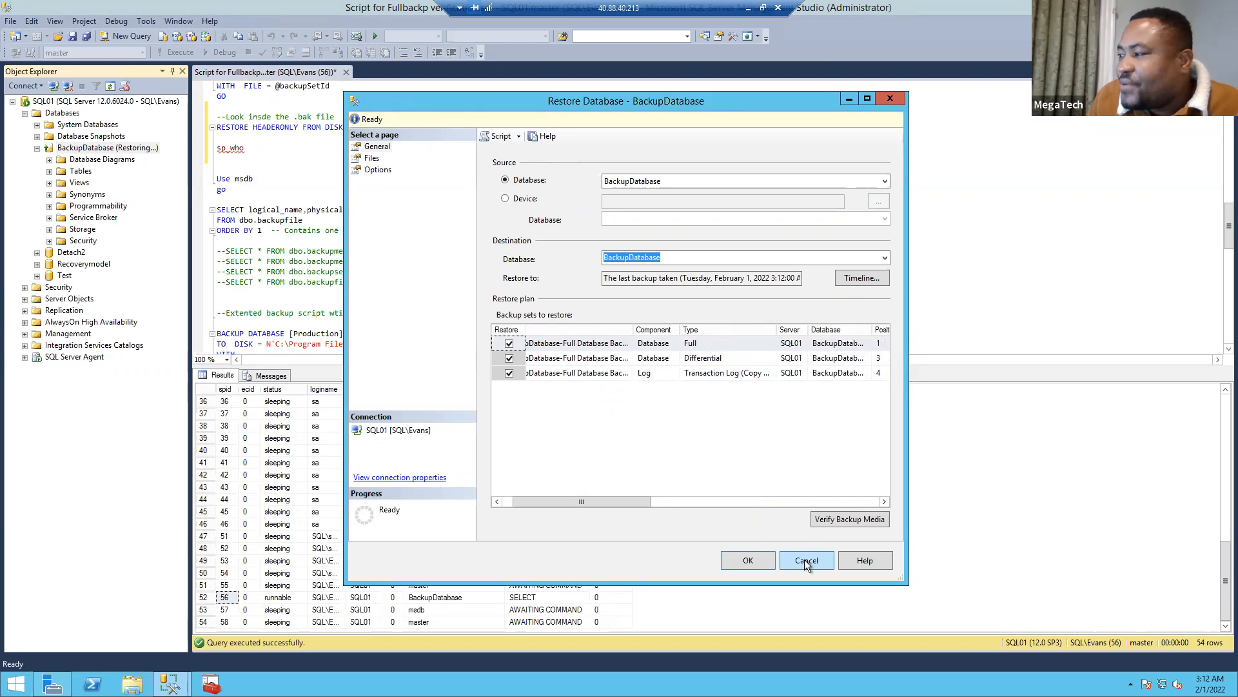
click(806, 559)
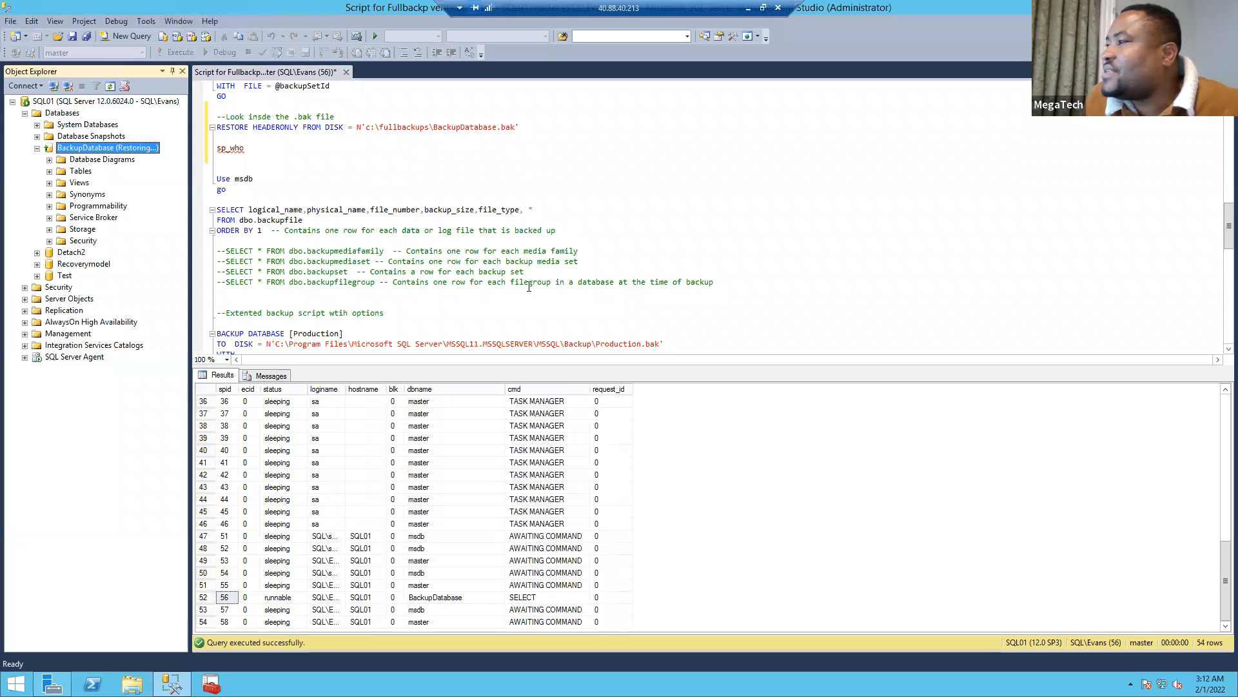
Execute only the RESTORE HEADERONLY query on c:\fullbackups\BackupDatabase.bak and examine the backup sets it contains.
scroll(528, 284, down, 3)
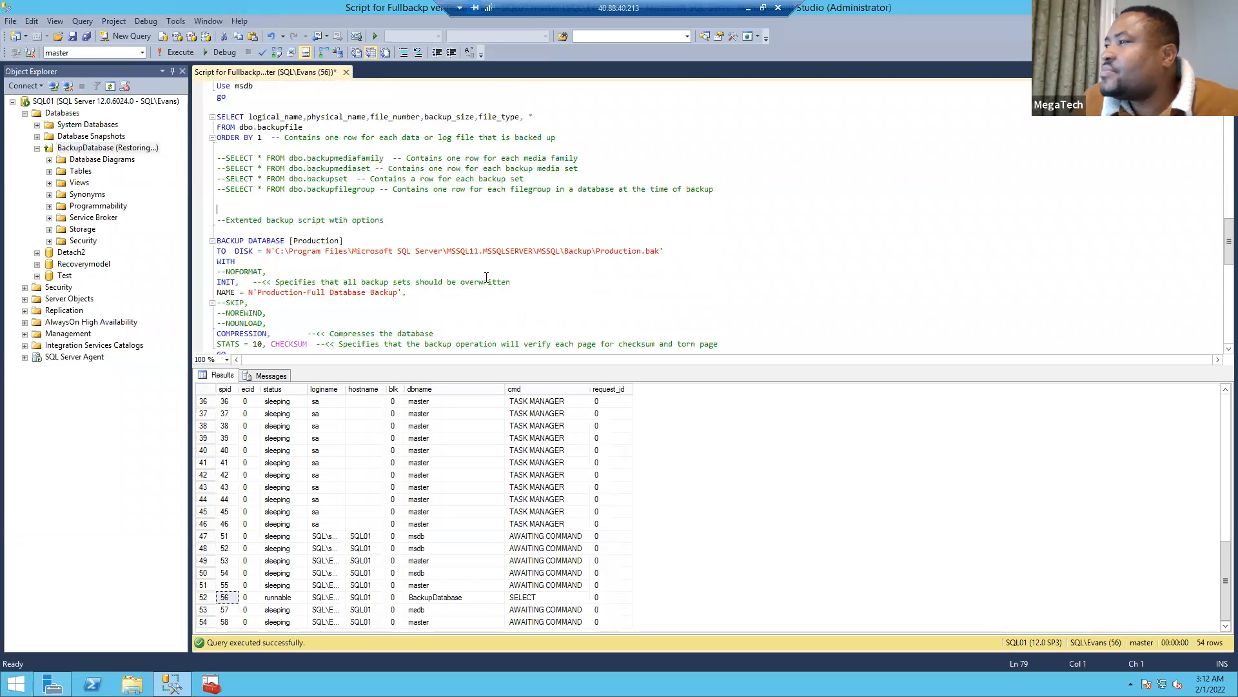
scroll(336, 245, down, 5)
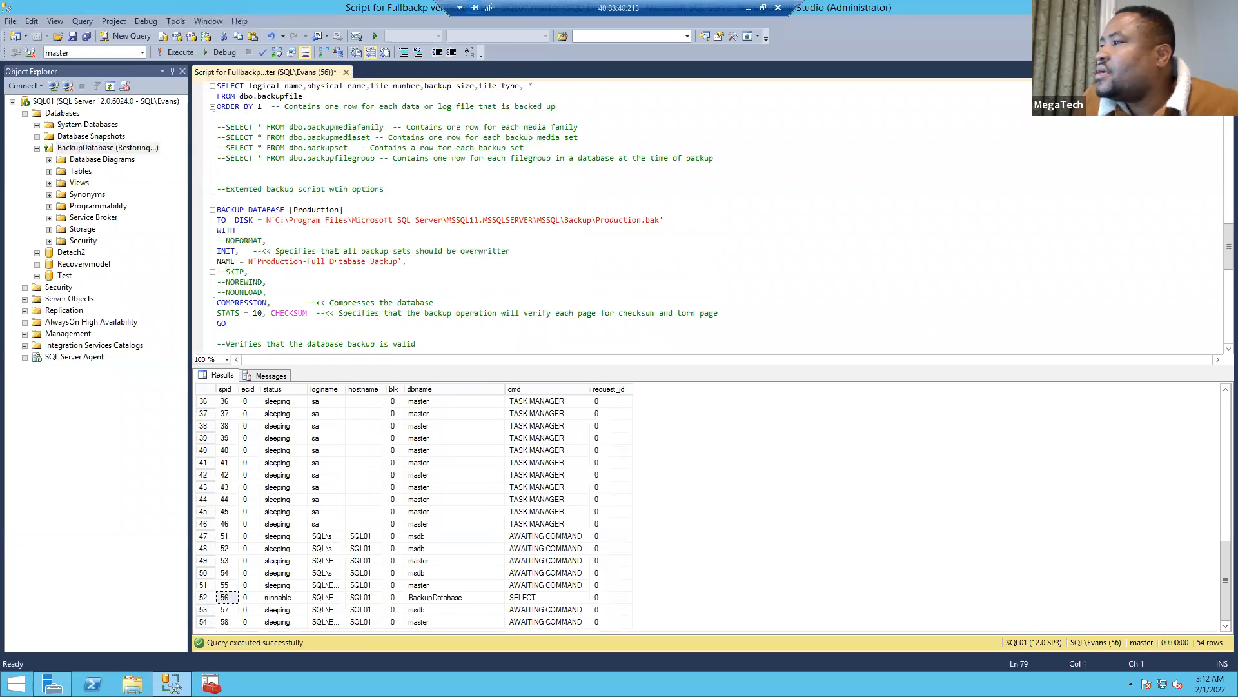
scroll(374, 283, down, 3)
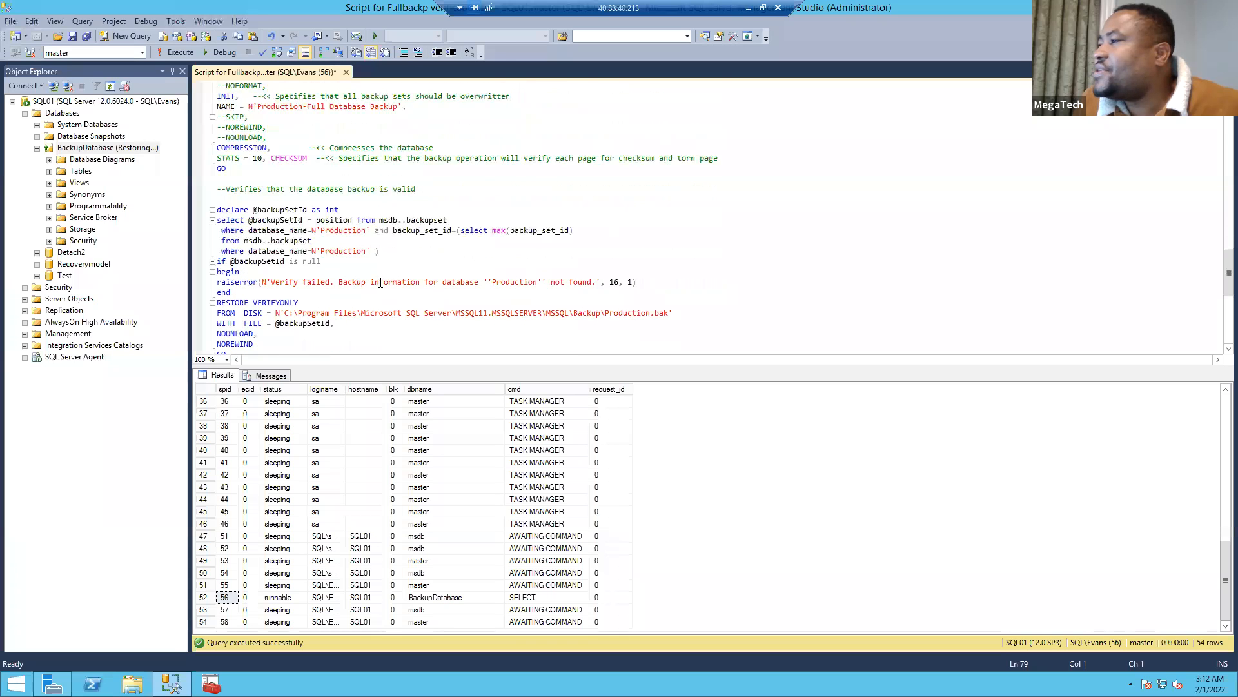
scroll(371, 283, up, 9)
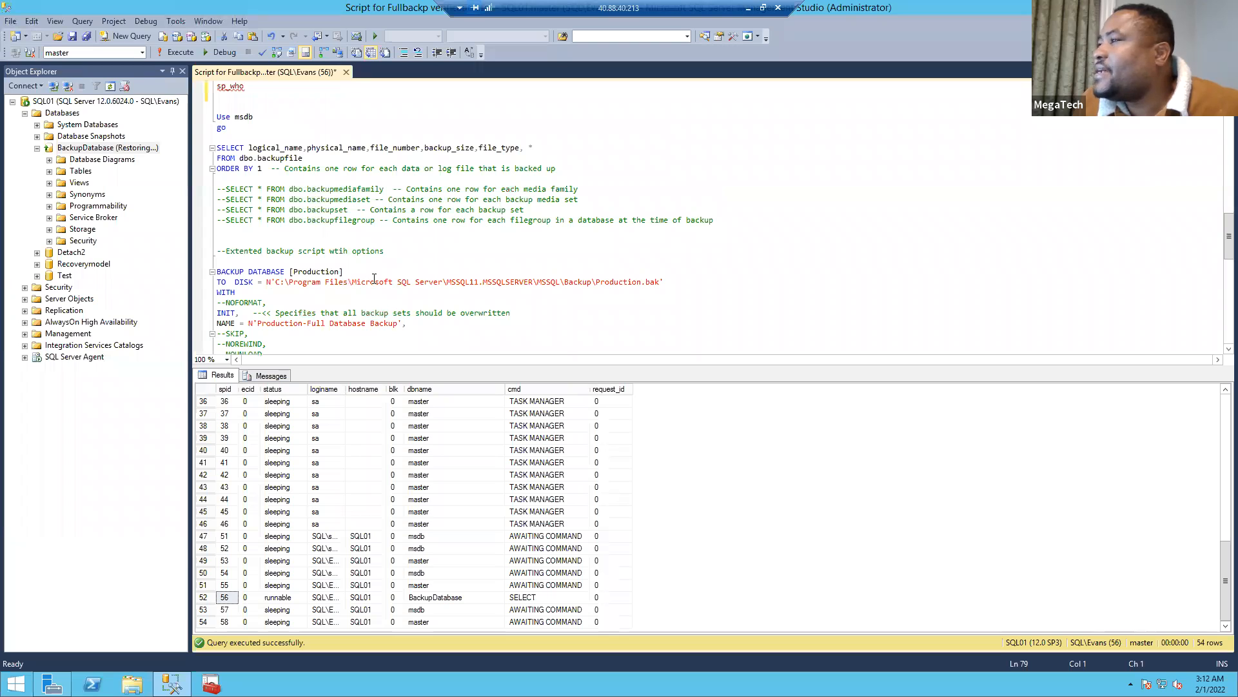
scroll(282, 273, up, 1)
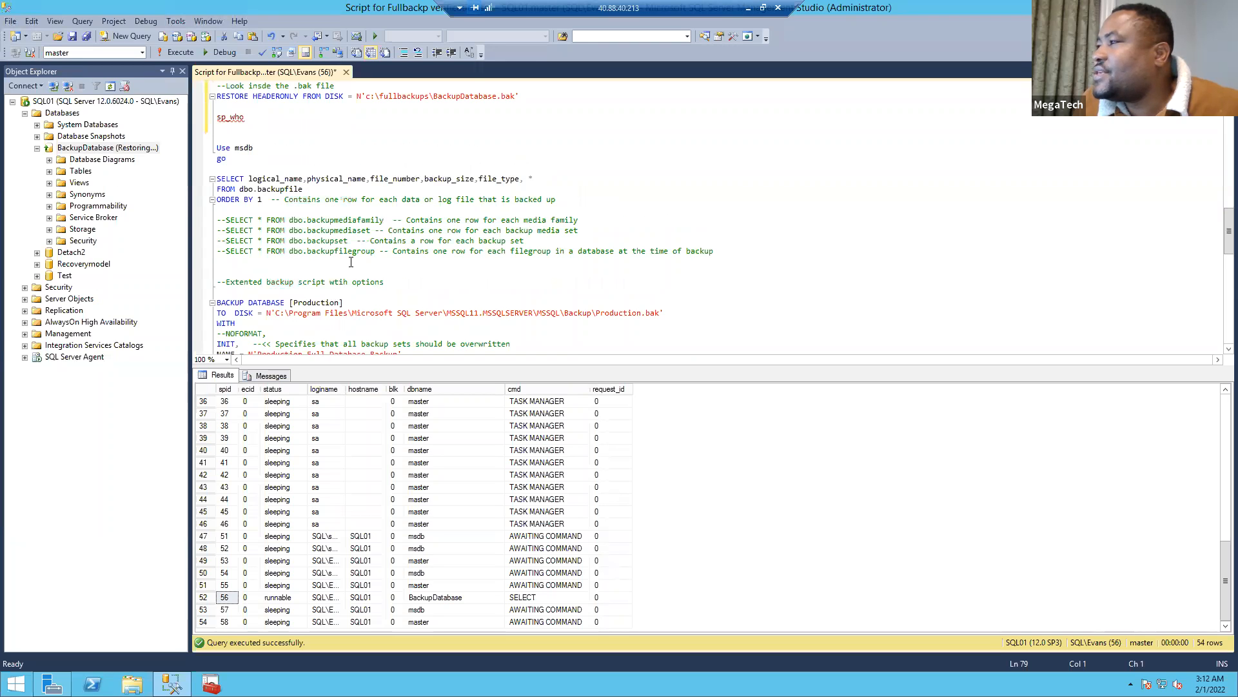
scroll(342, 245, up, 3)
drag(518, 191, 212, 173)
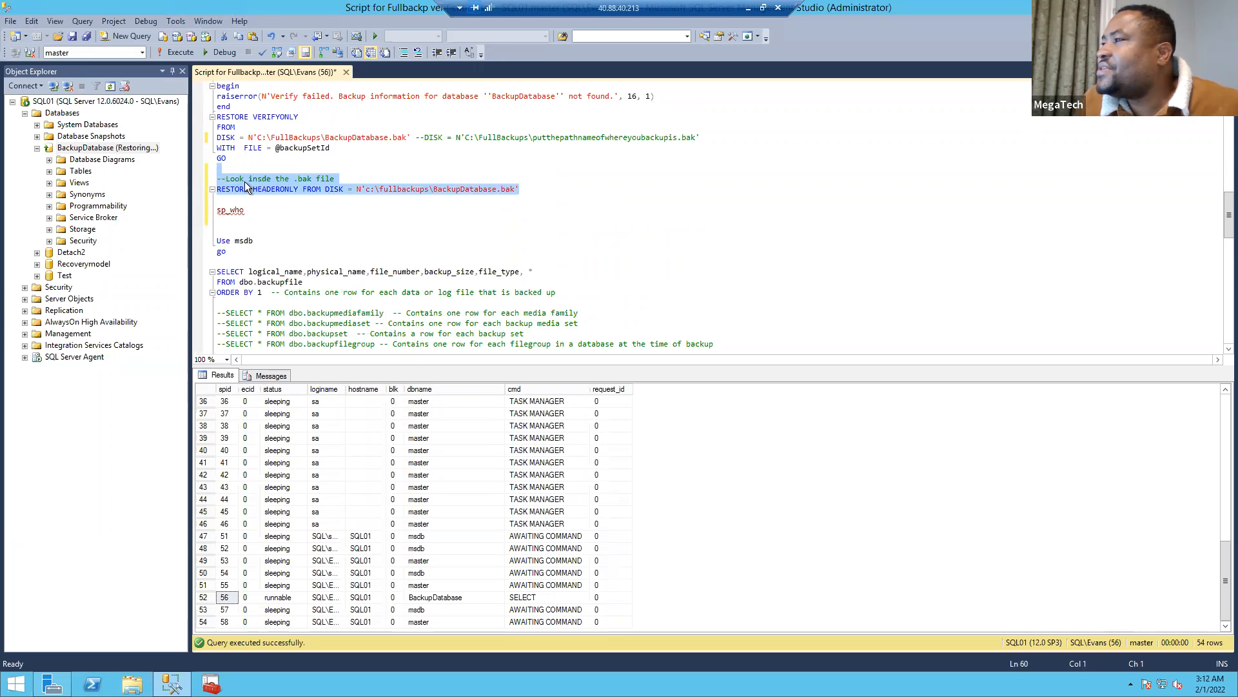
click(176, 51)
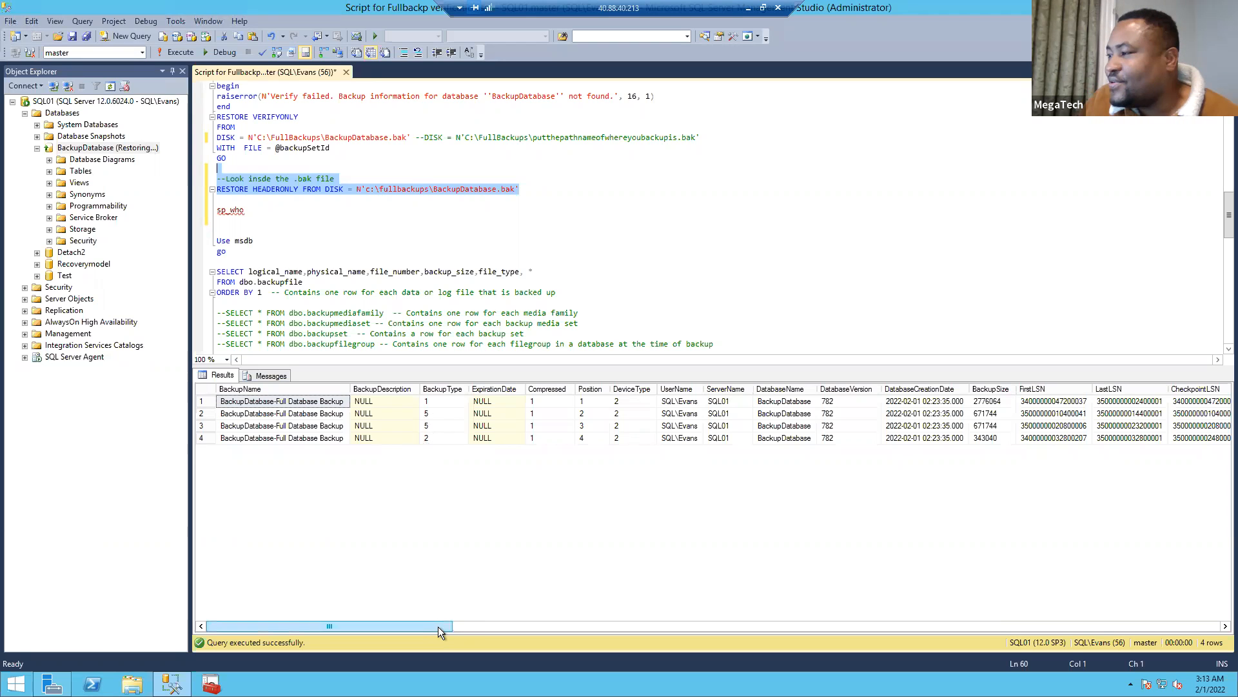
drag(436, 626, 387, 561)
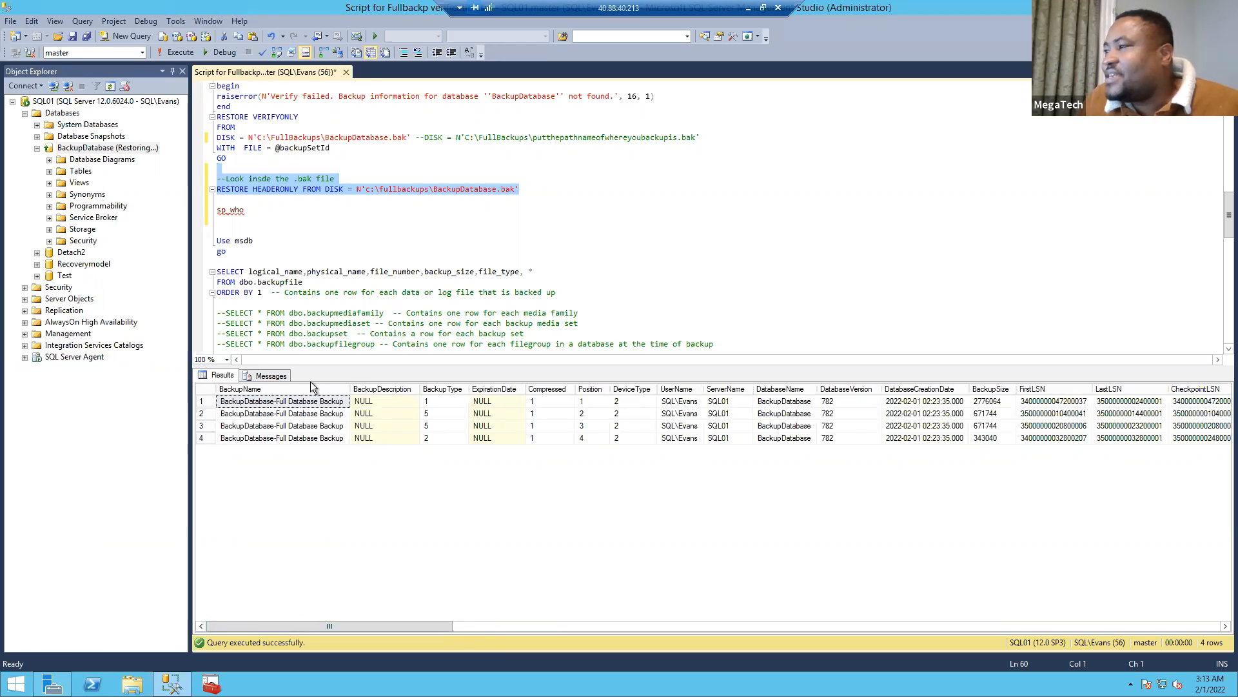
Restore BackupDatabase from its full, differential and copy-only transaction log backup sets to the last backup taken.
right_click(99, 147)
mouse_move(157, 199)
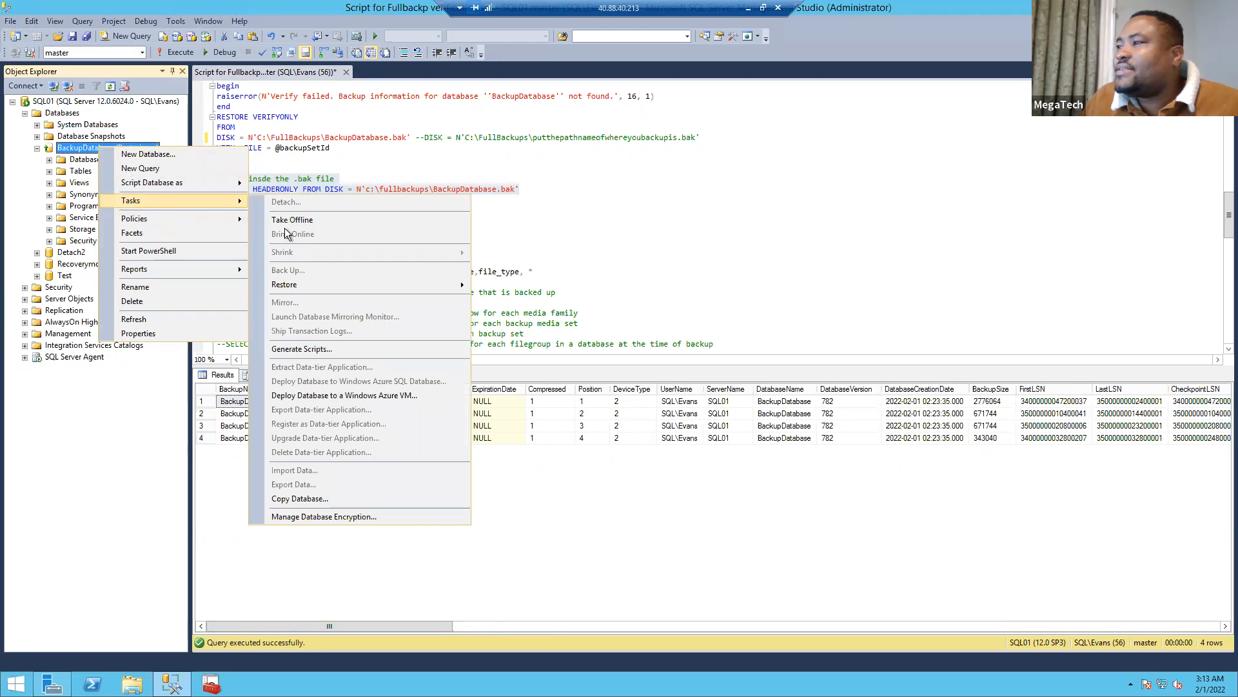
mouse_move(288, 285)
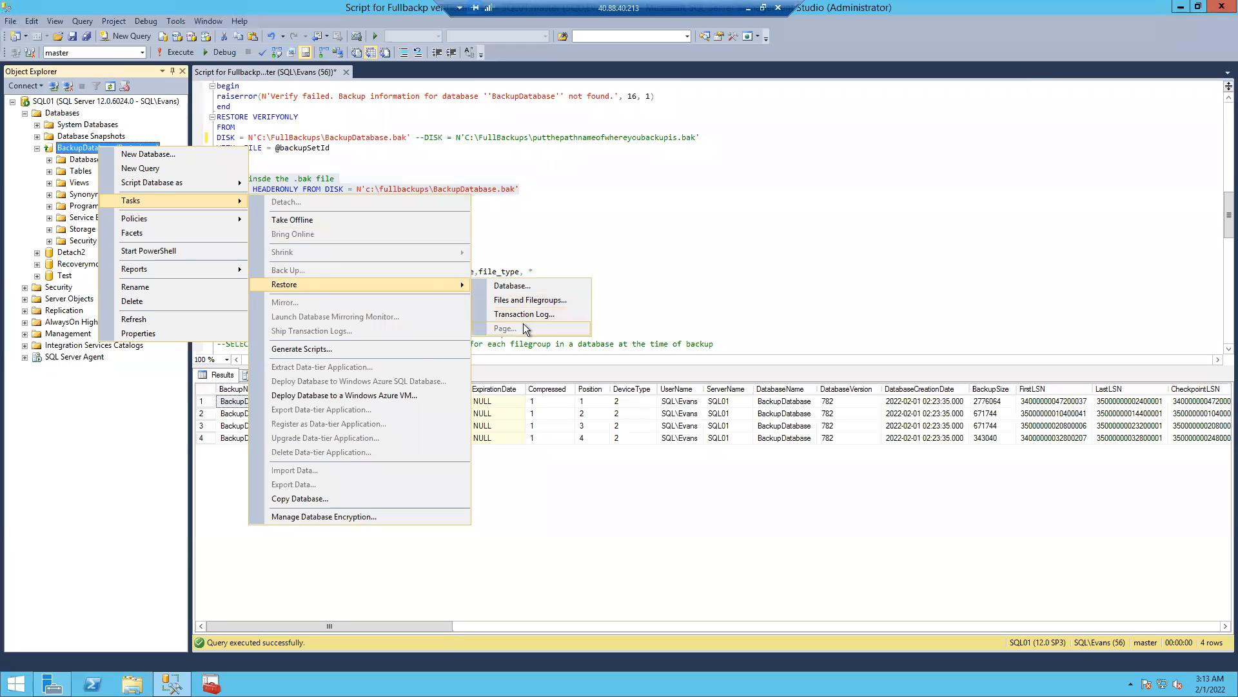
click(521, 285)
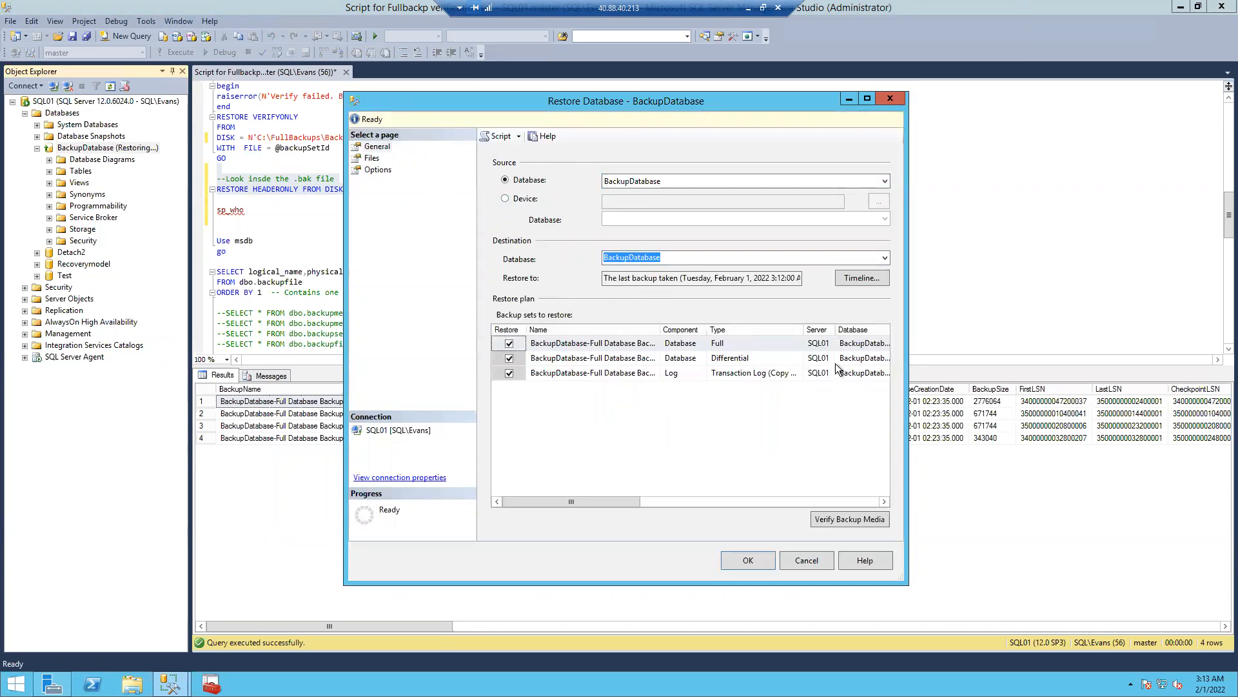
drag(603, 502, 547, 498)
click(749, 560)
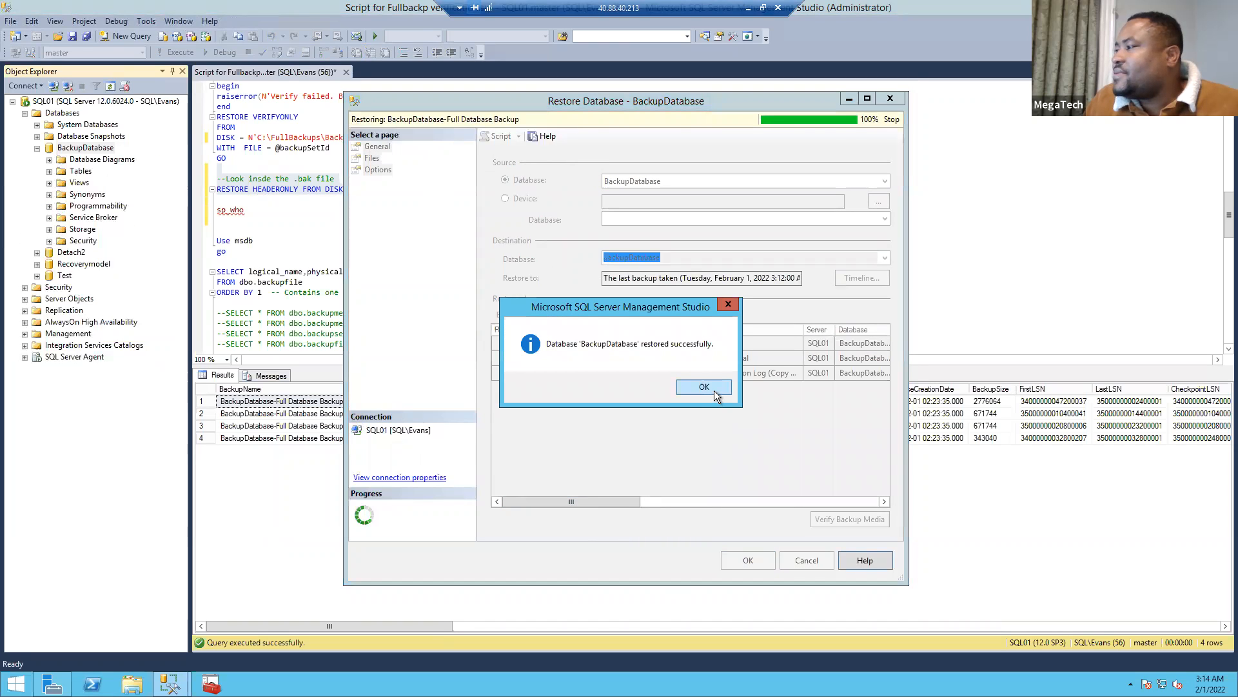
click(715, 388)
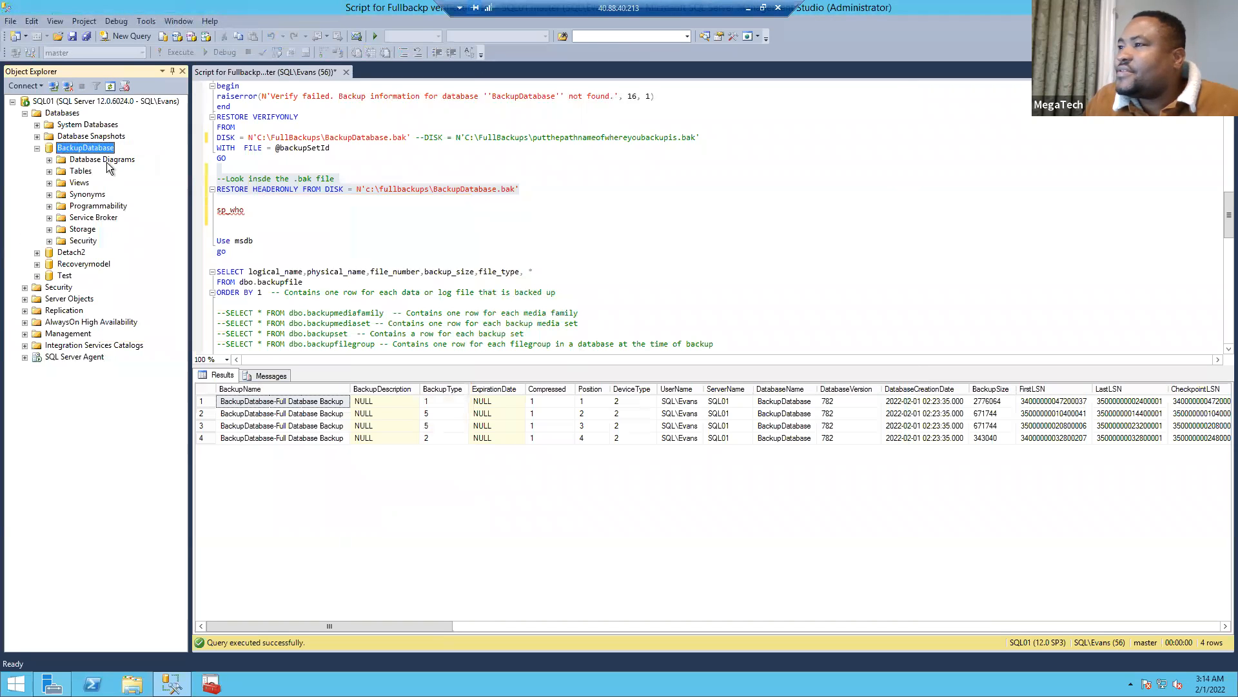
Refresh BackupDatabase and its Tables folder in the object tree and check which tables are present after the restore.
right_click(85, 148)
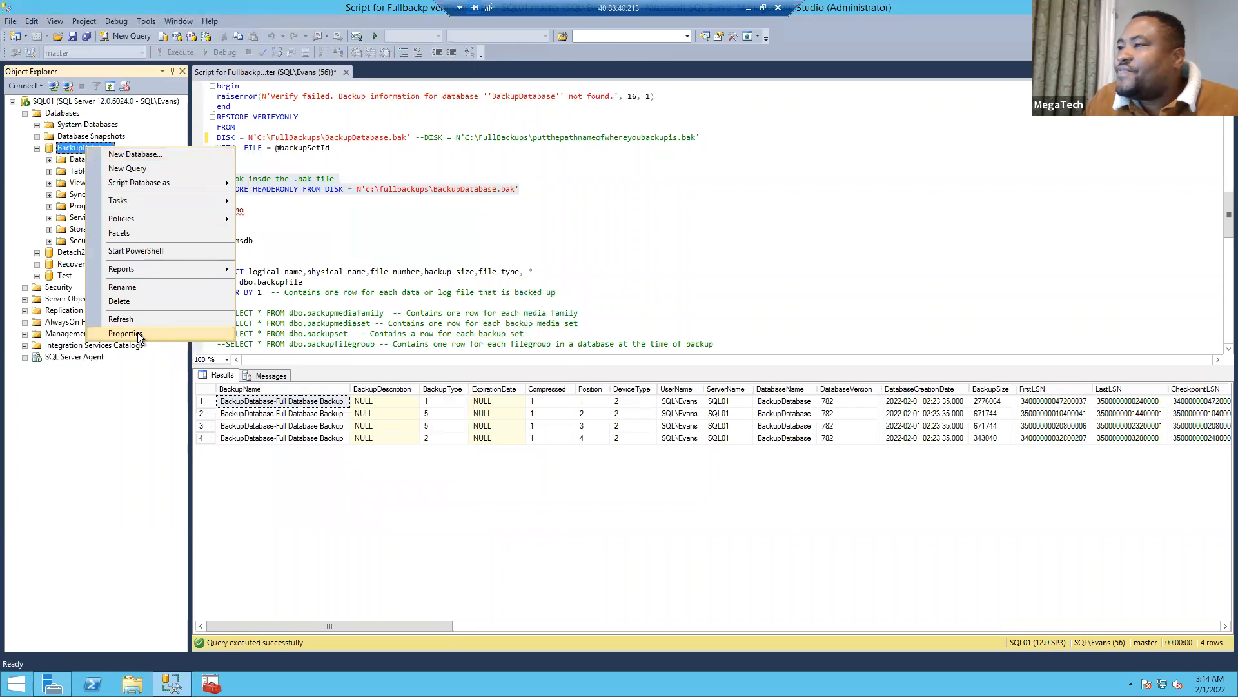
click(138, 320)
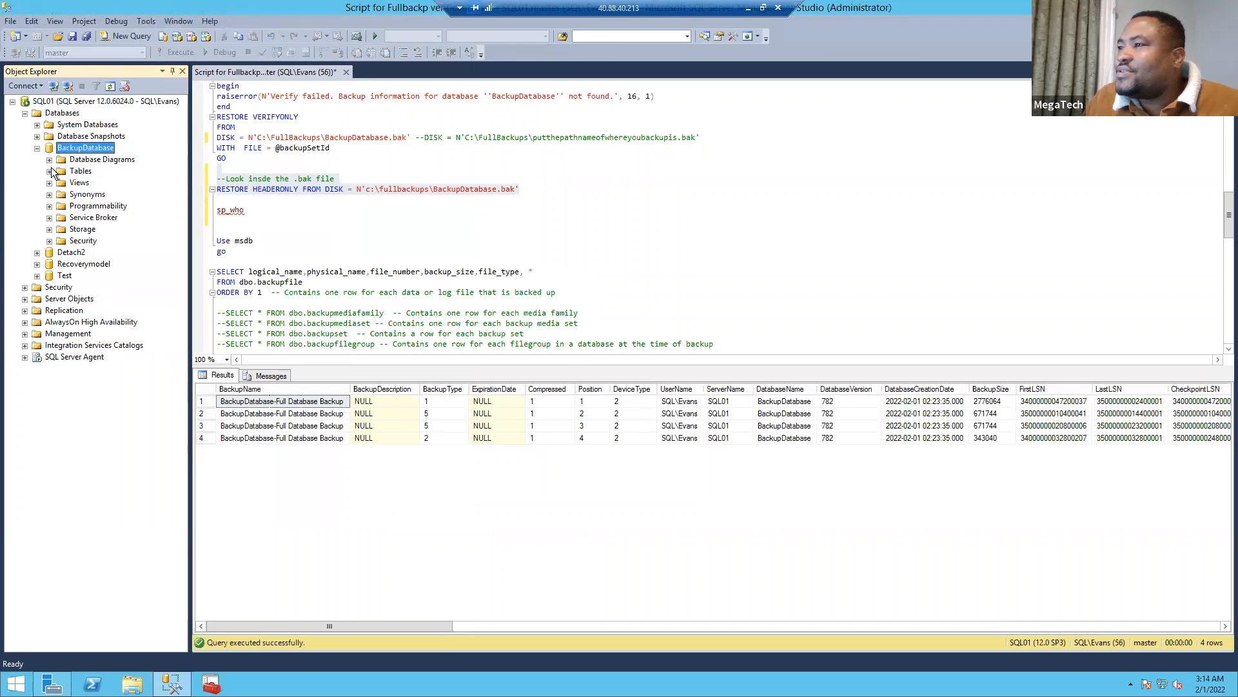
click(49, 171)
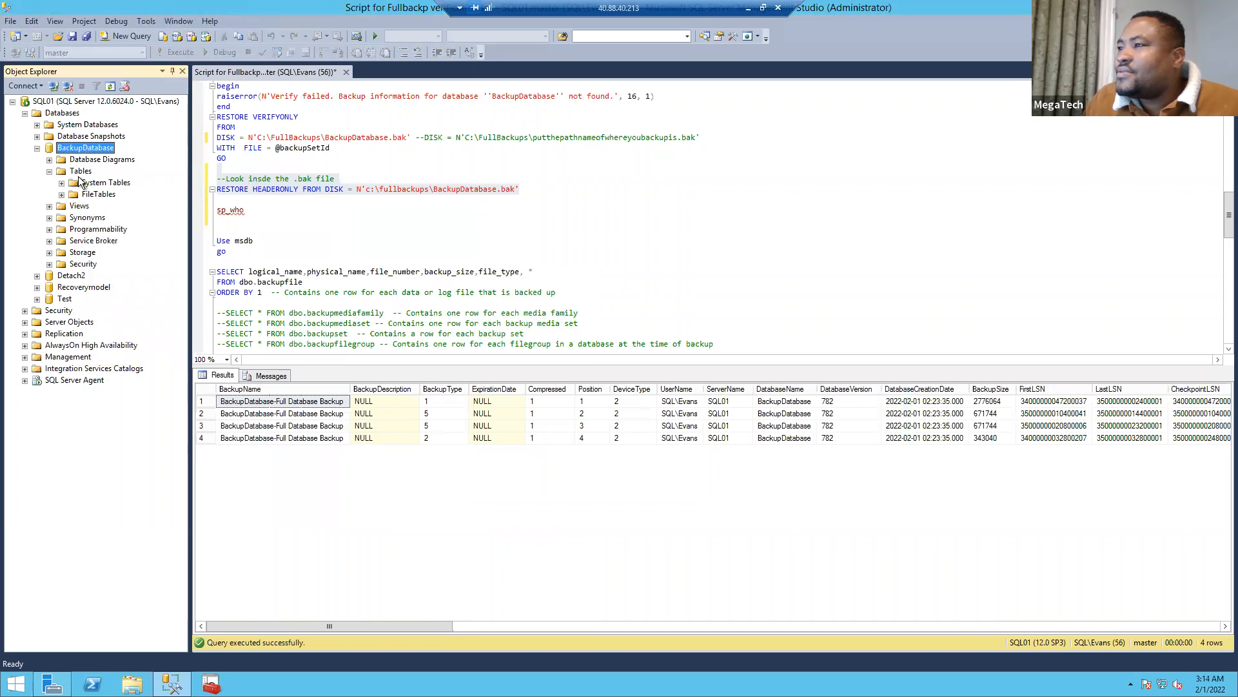
right_click(80, 172)
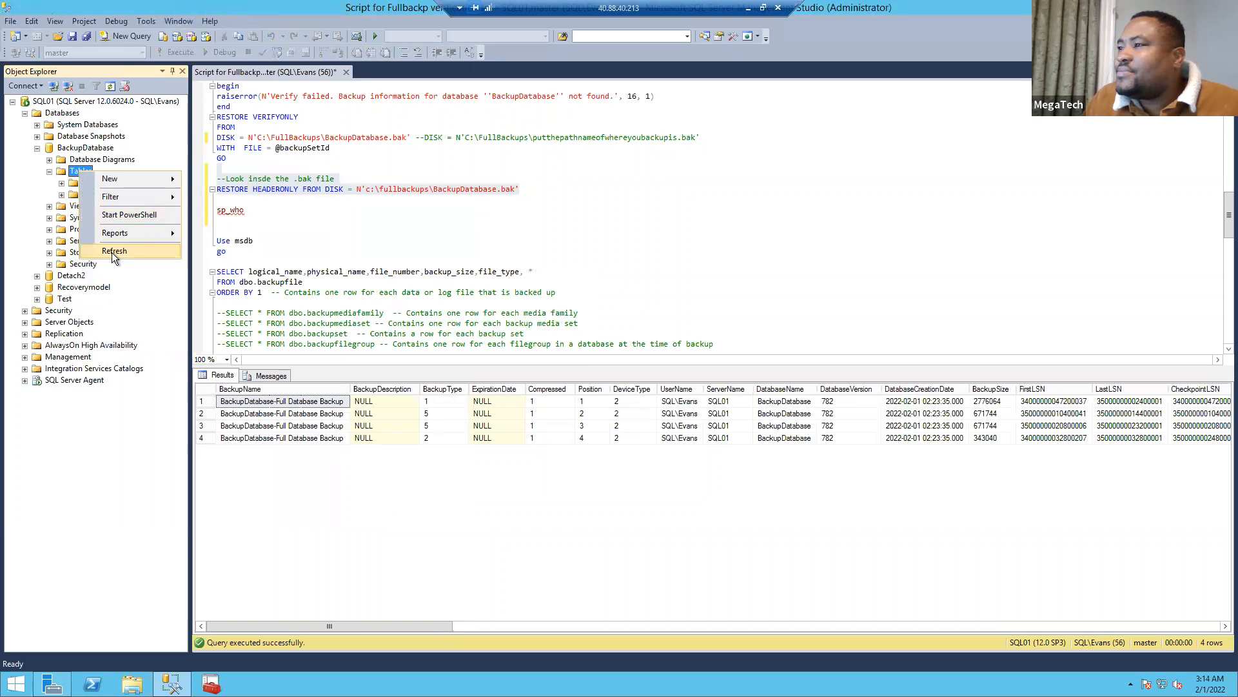
click(113, 254)
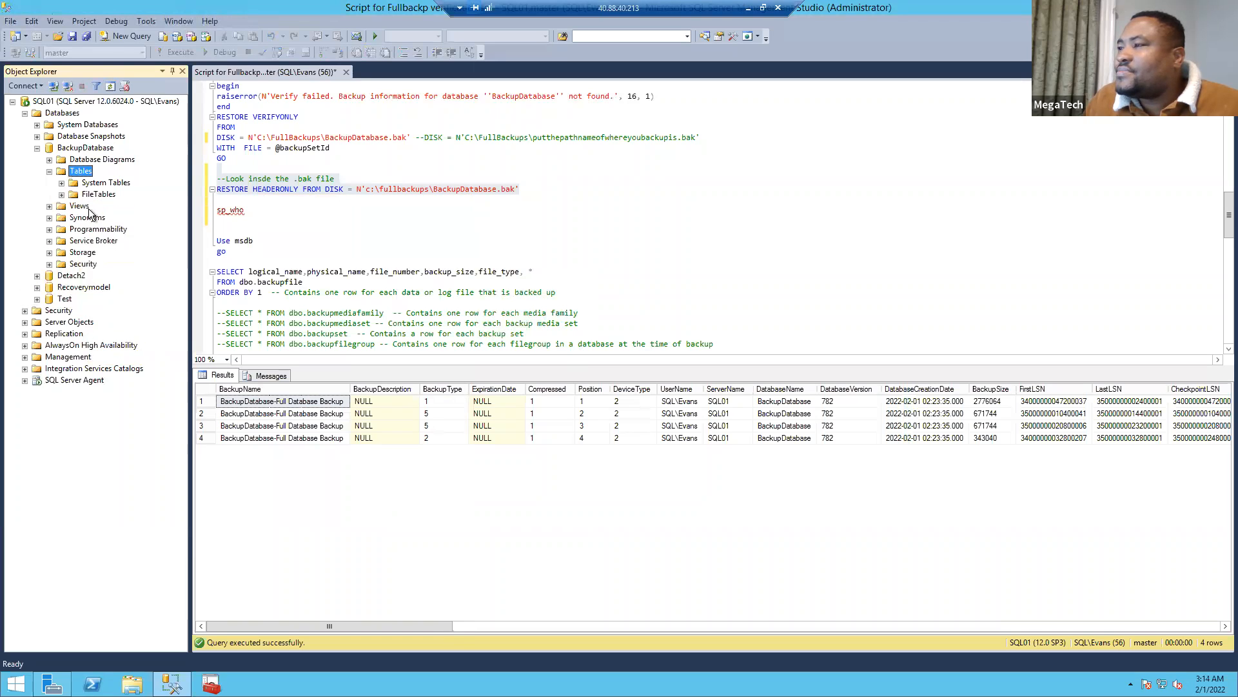
right_click(87, 173)
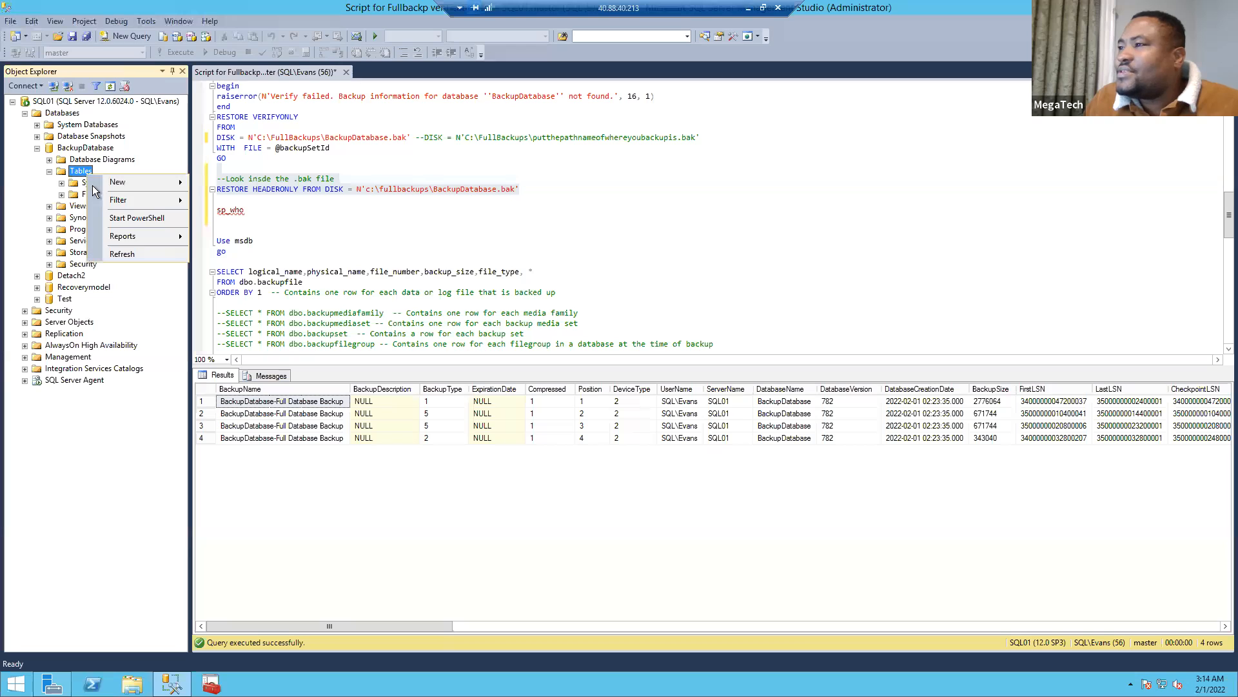
click(117, 254)
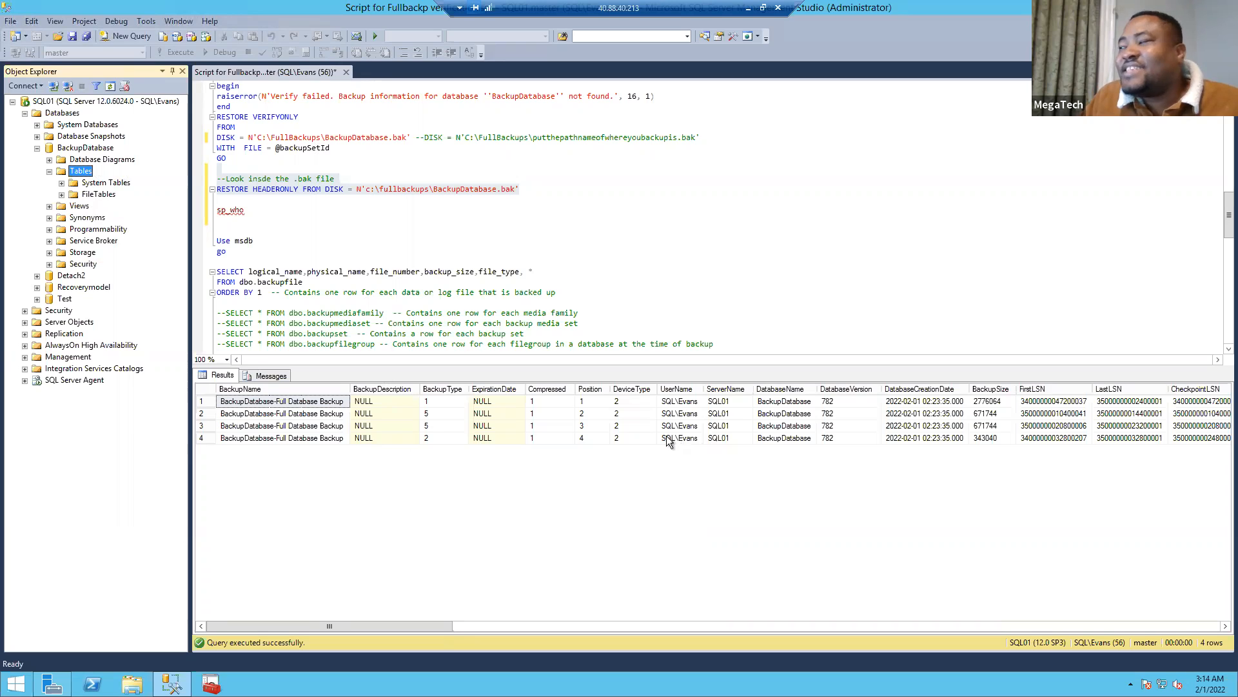
right_click(94, 149)
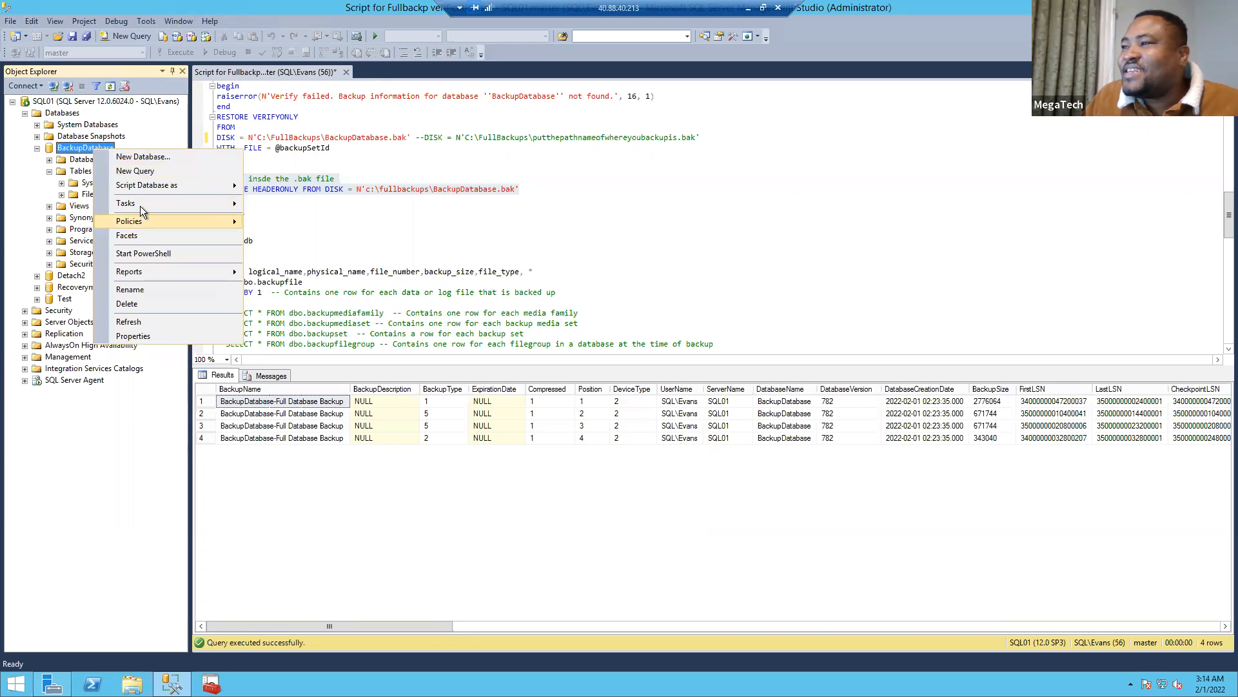
mouse_move(145, 205)
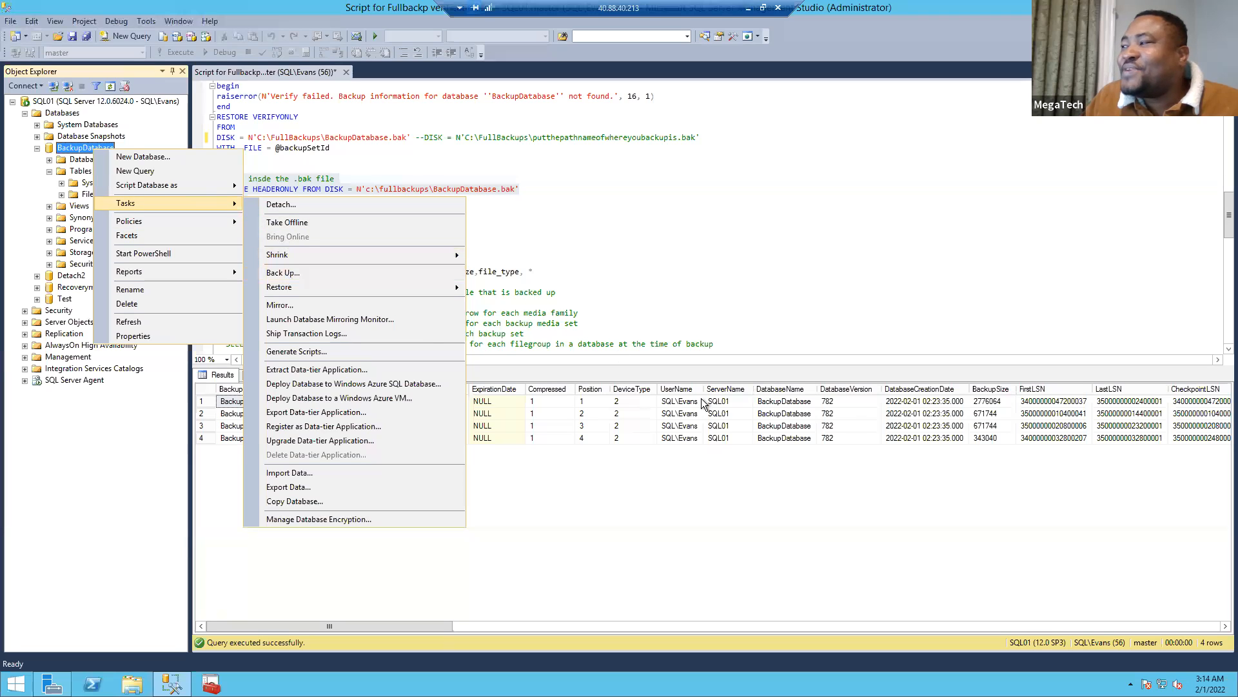
click(766, 350)
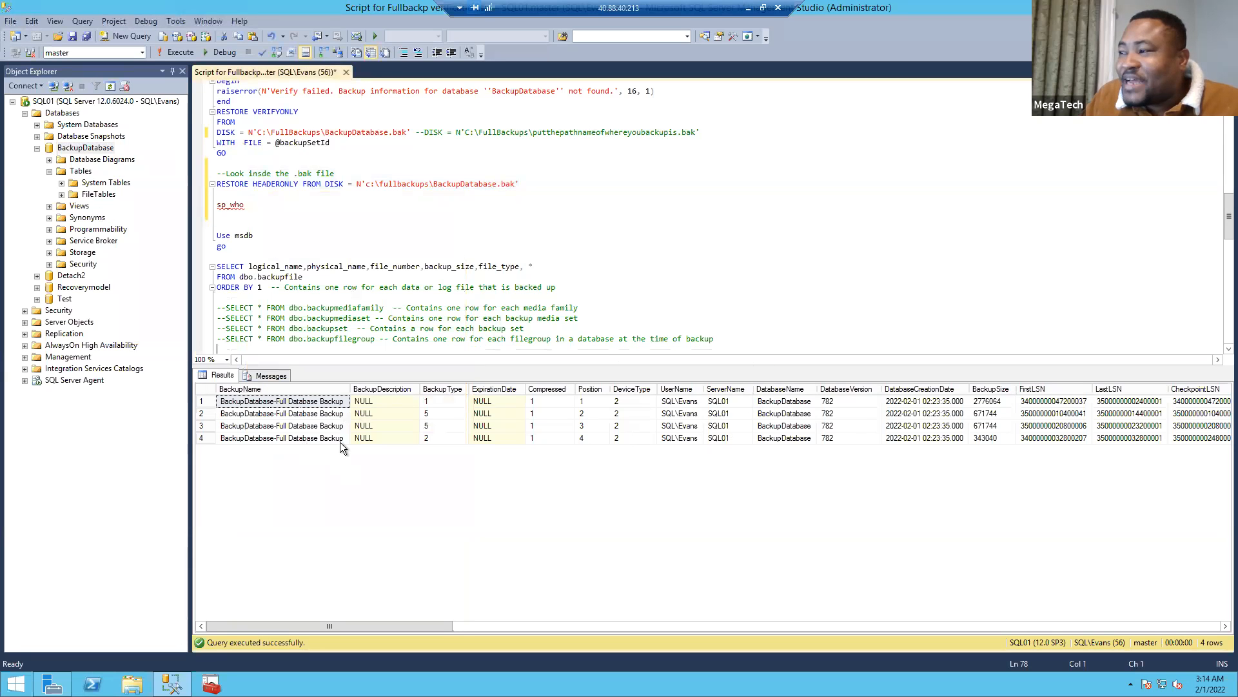
click(333, 427)
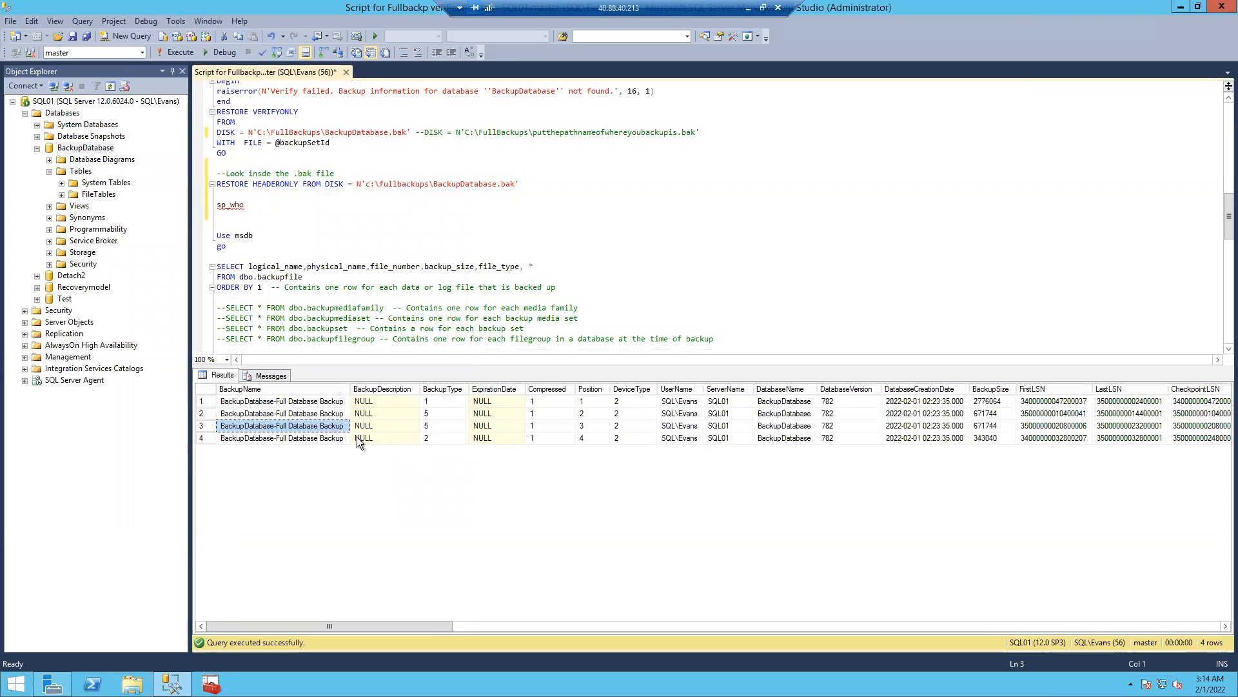
click(357, 437)
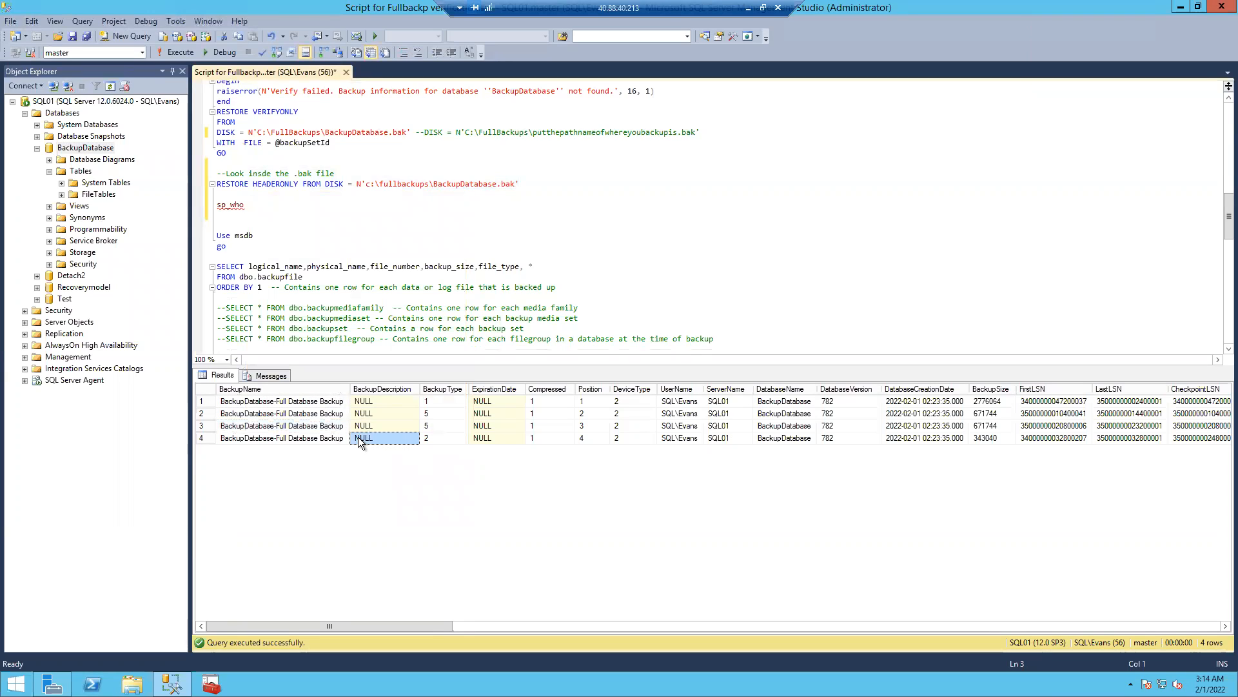
Try to restore BackupDatabase from only its full and differential backup sets, excluding the copy-only transaction log set.
right_click(92, 147)
mouse_move(129, 201)
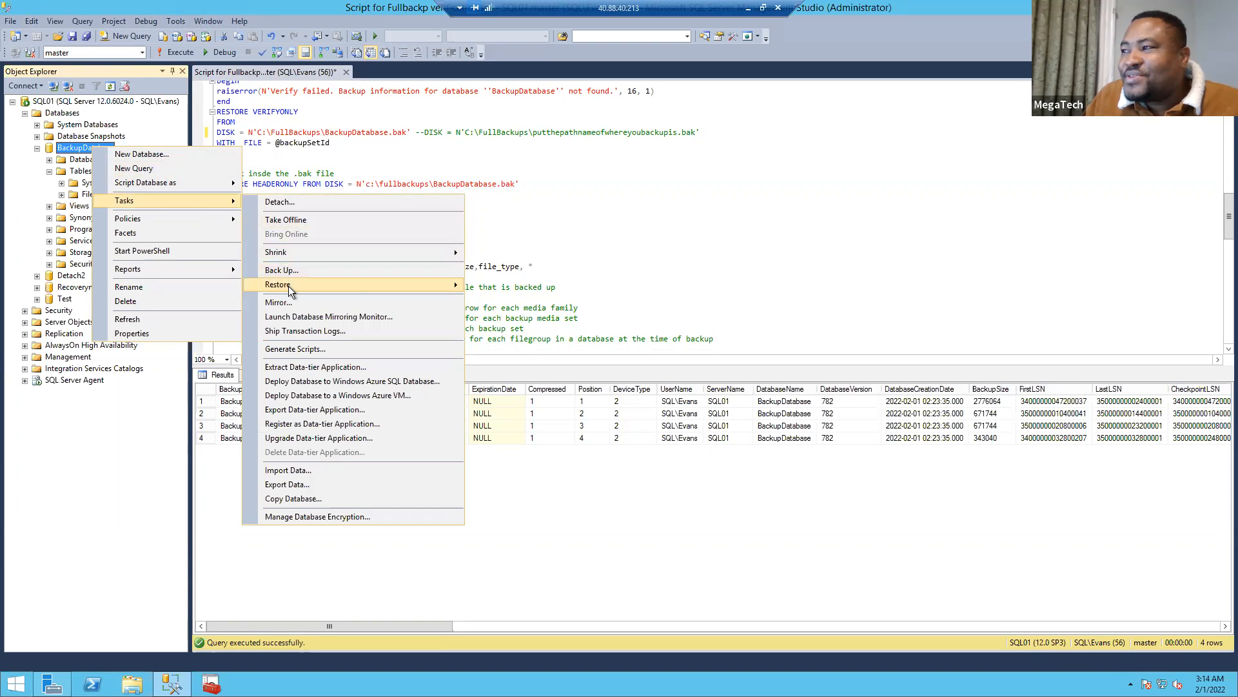
mouse_move(288, 285)
click(516, 288)
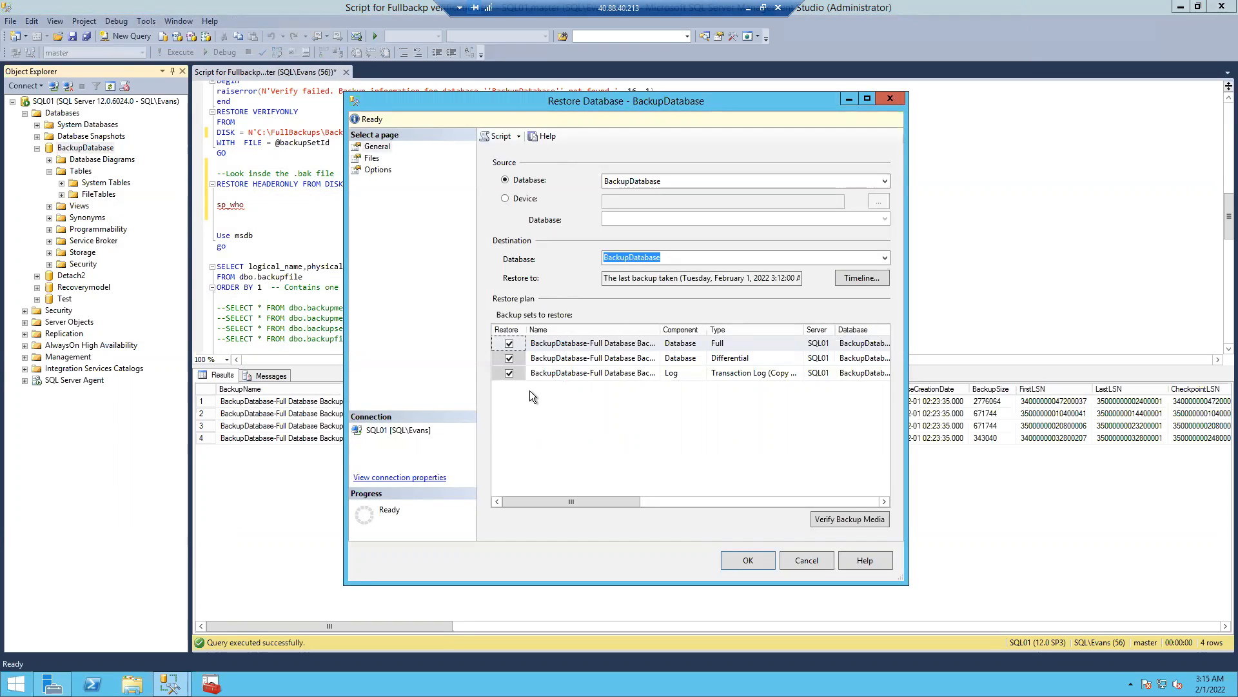
click(509, 373)
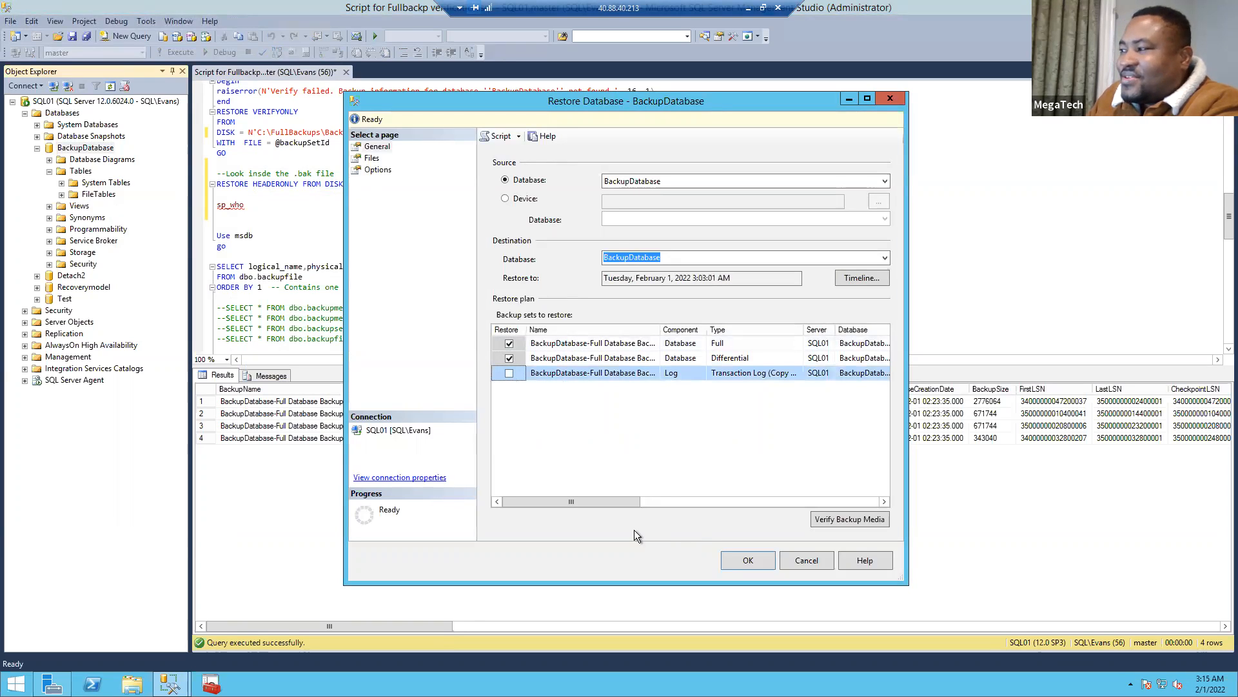
mouse_move(622, 501)
mouse_down()
mouse_move(640, 500)
mouse_move(606, 498)
mouse_up()
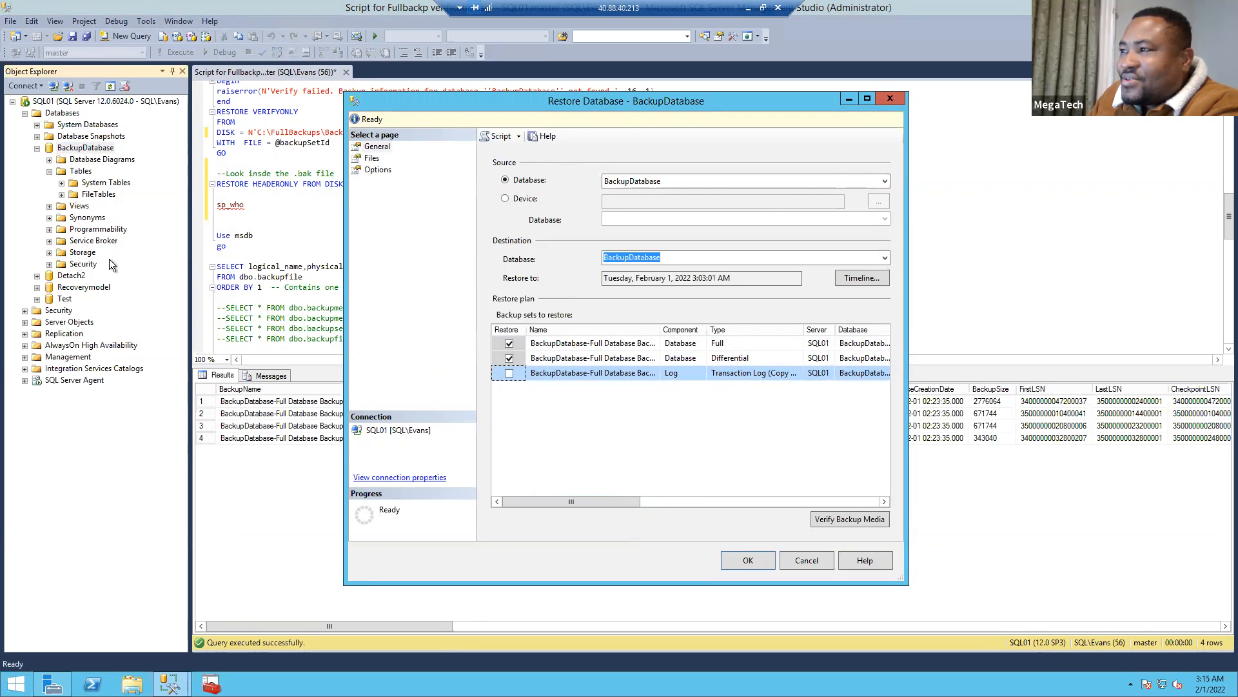
click(748, 561)
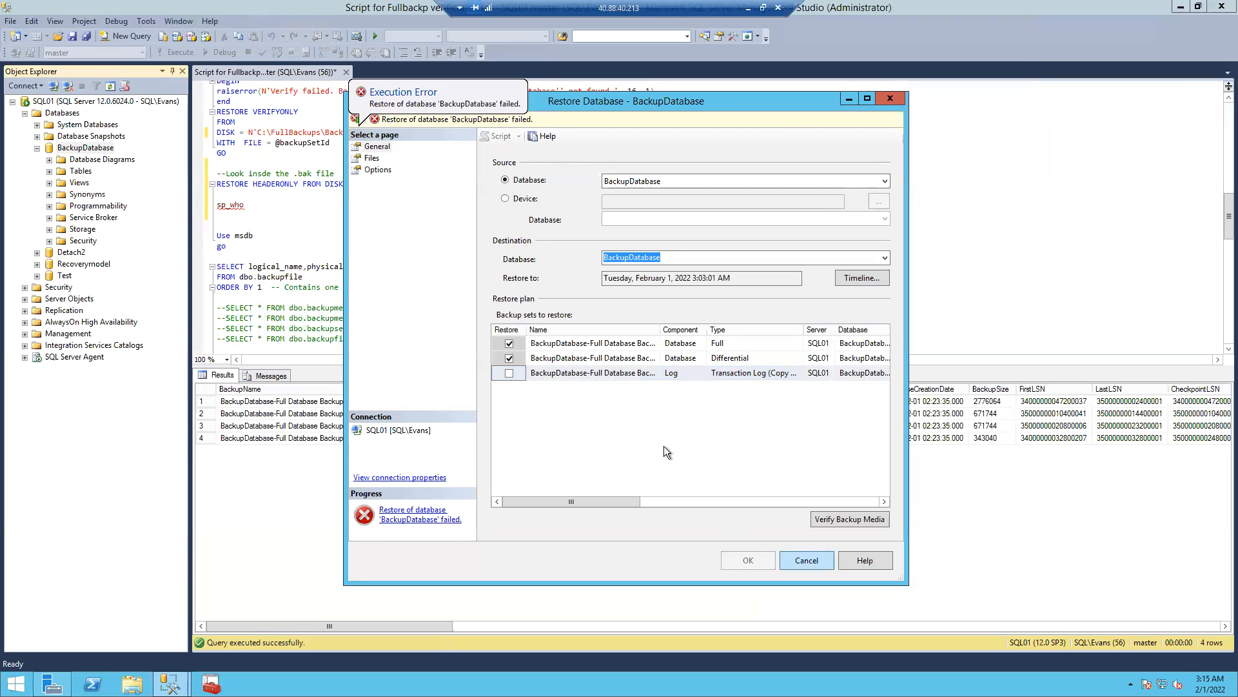
click(426, 517)
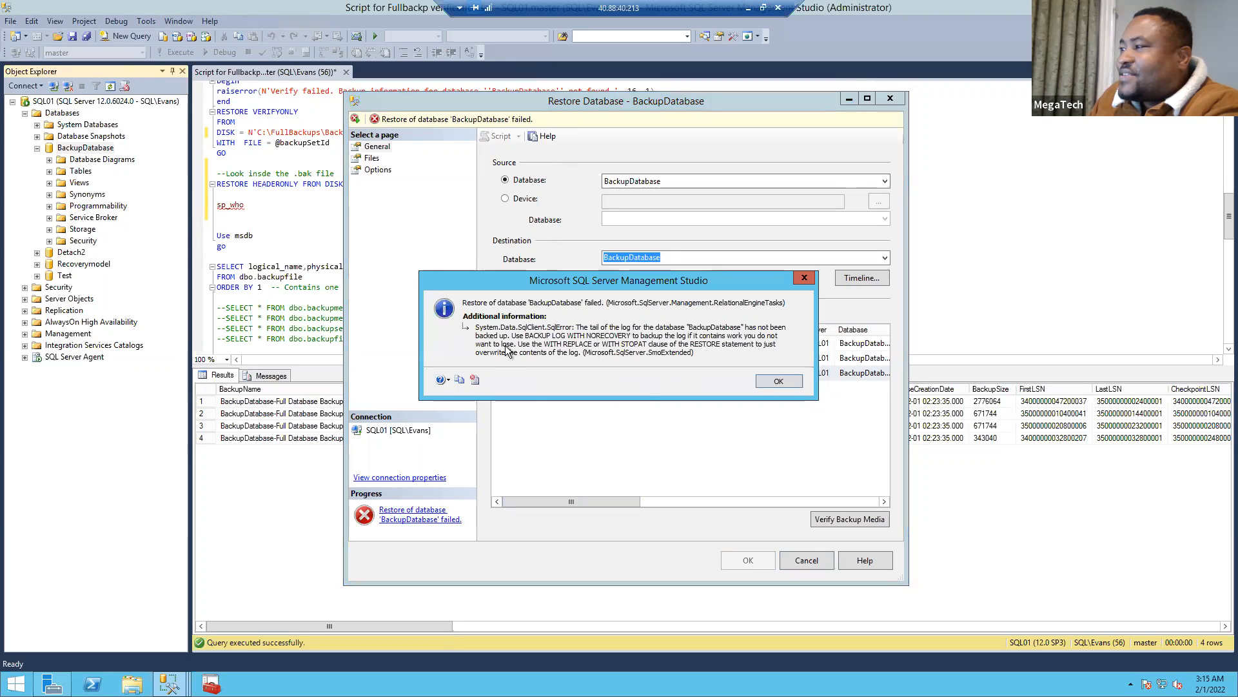
click(779, 381)
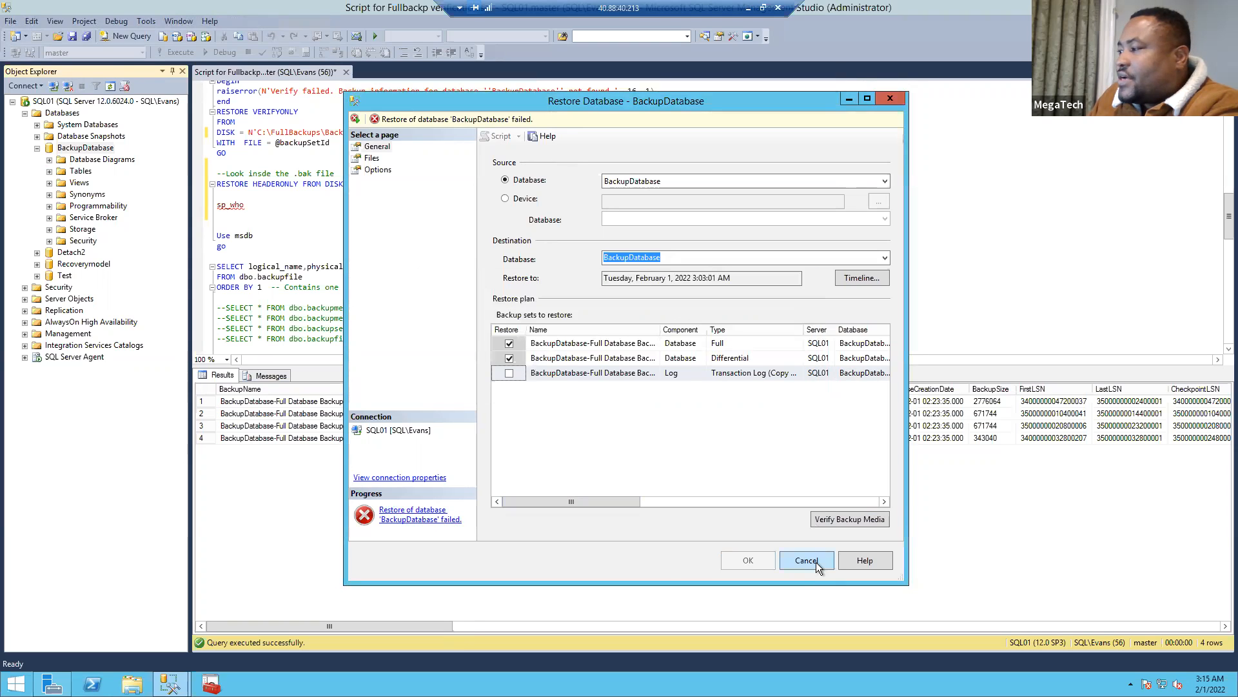
click(815, 563)
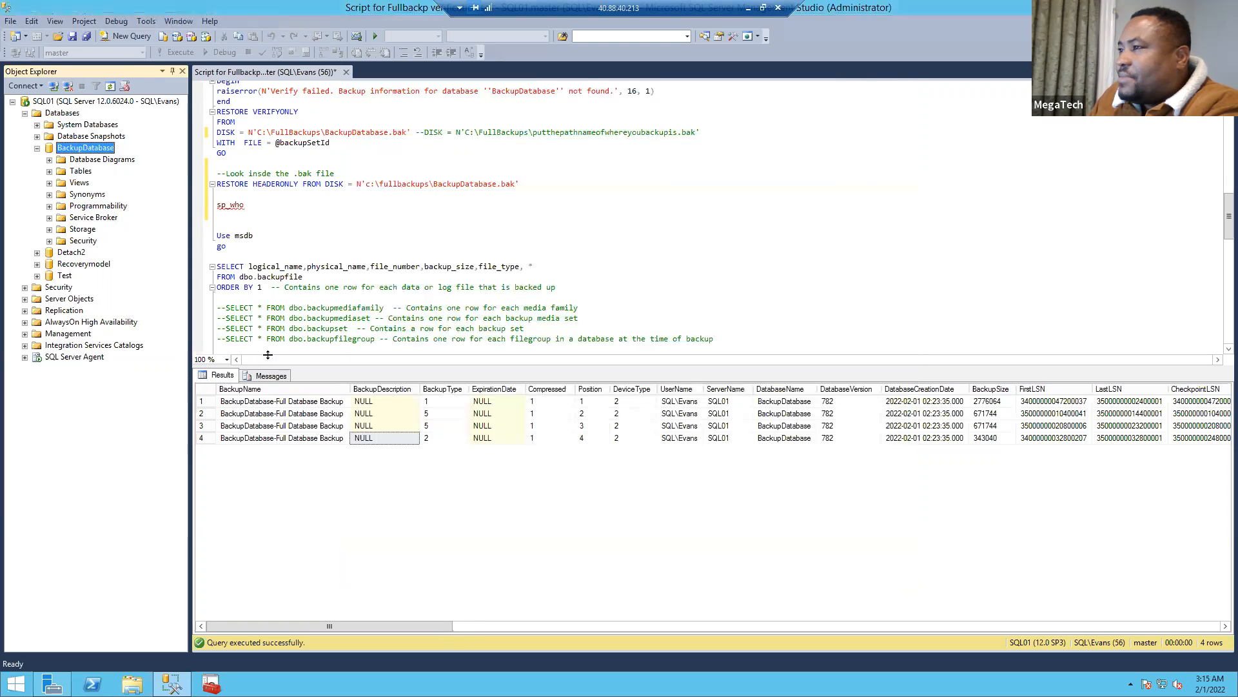
Start another restore of BackupDatabase with only the full backup set included, excluding the differential and transaction log sets.
right_click(85, 149)
mouse_move(203, 206)
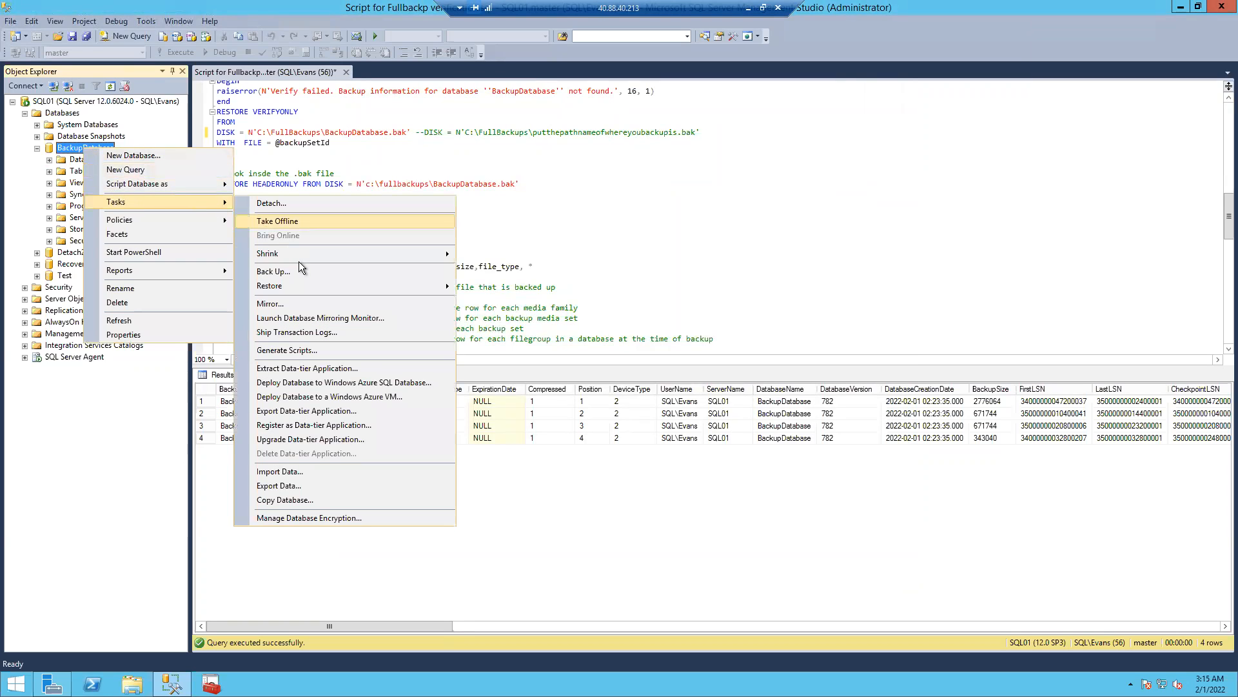
mouse_move(300, 285)
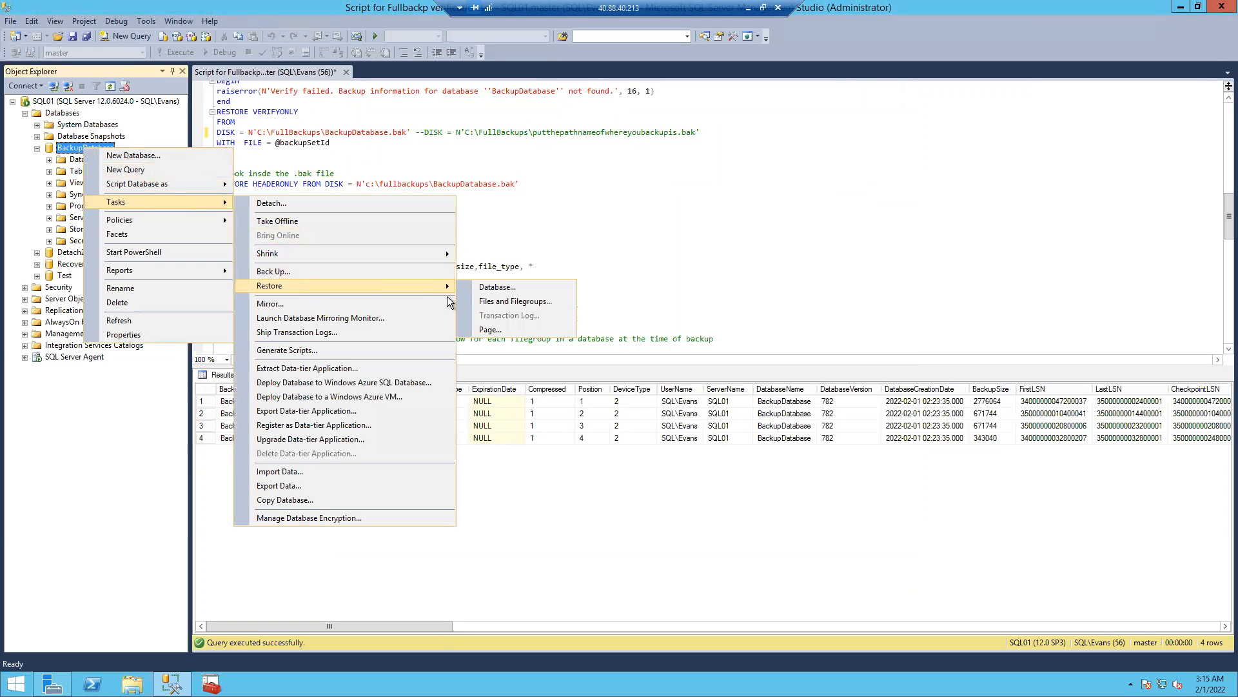
click(510, 288)
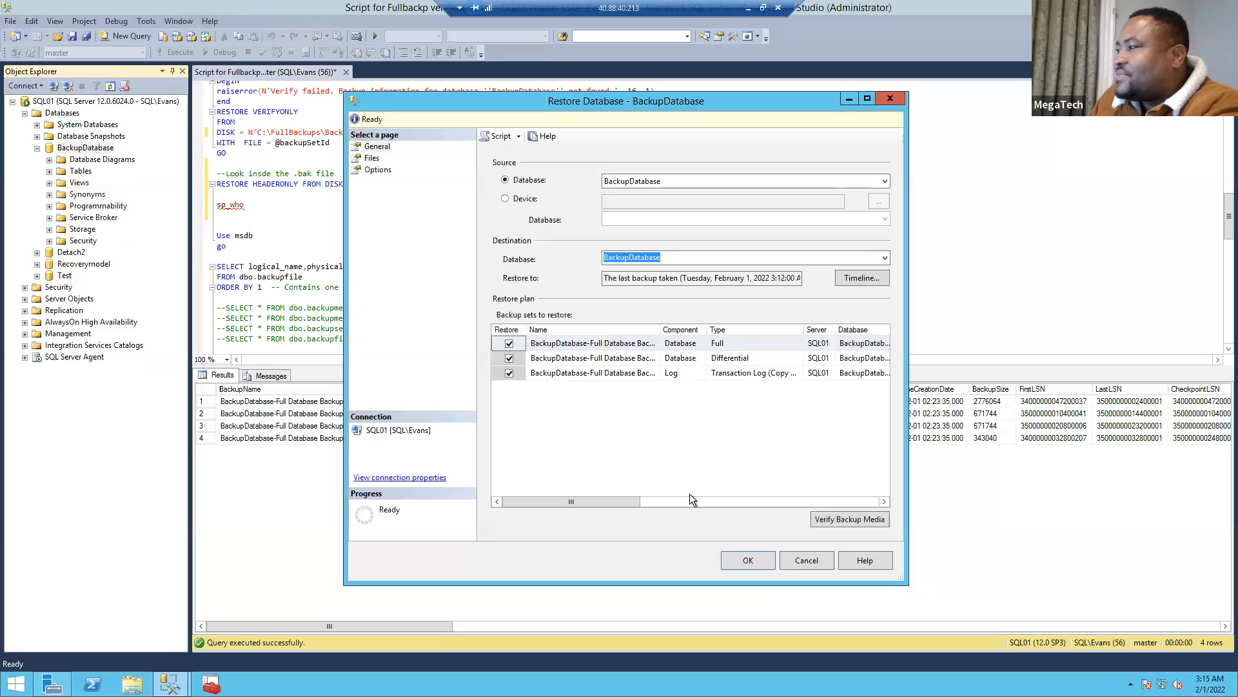
drag(605, 500, 567, 498)
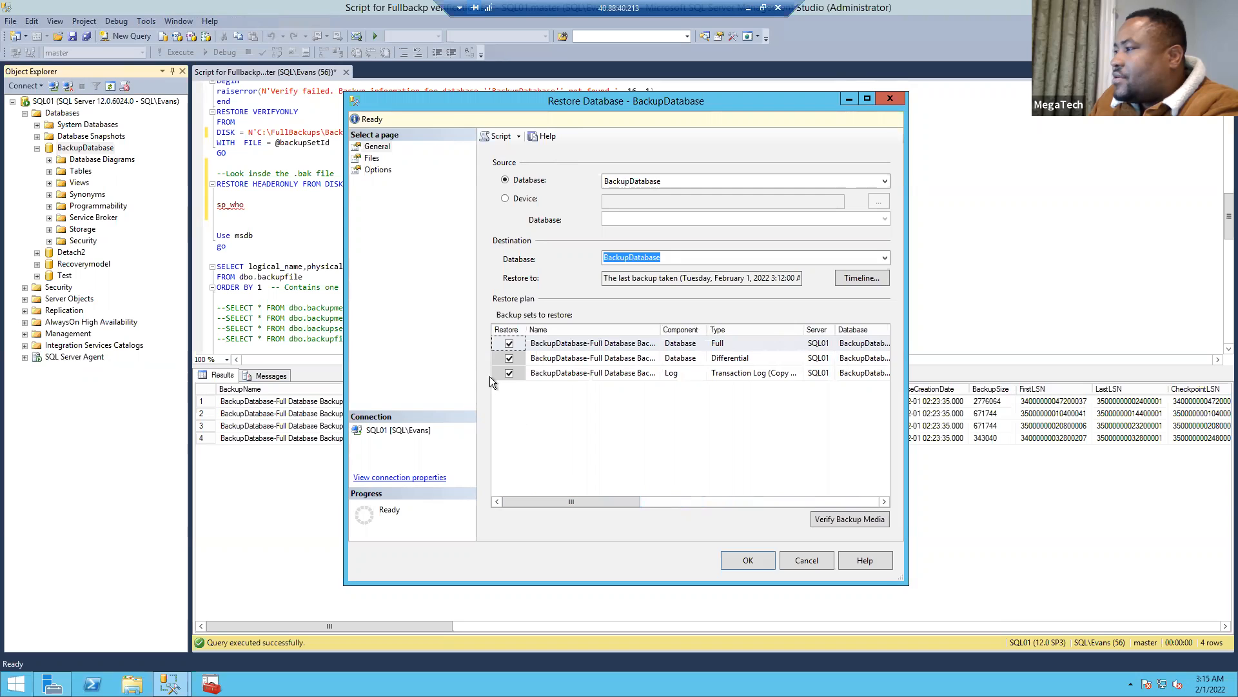
click(509, 358)
click(509, 373)
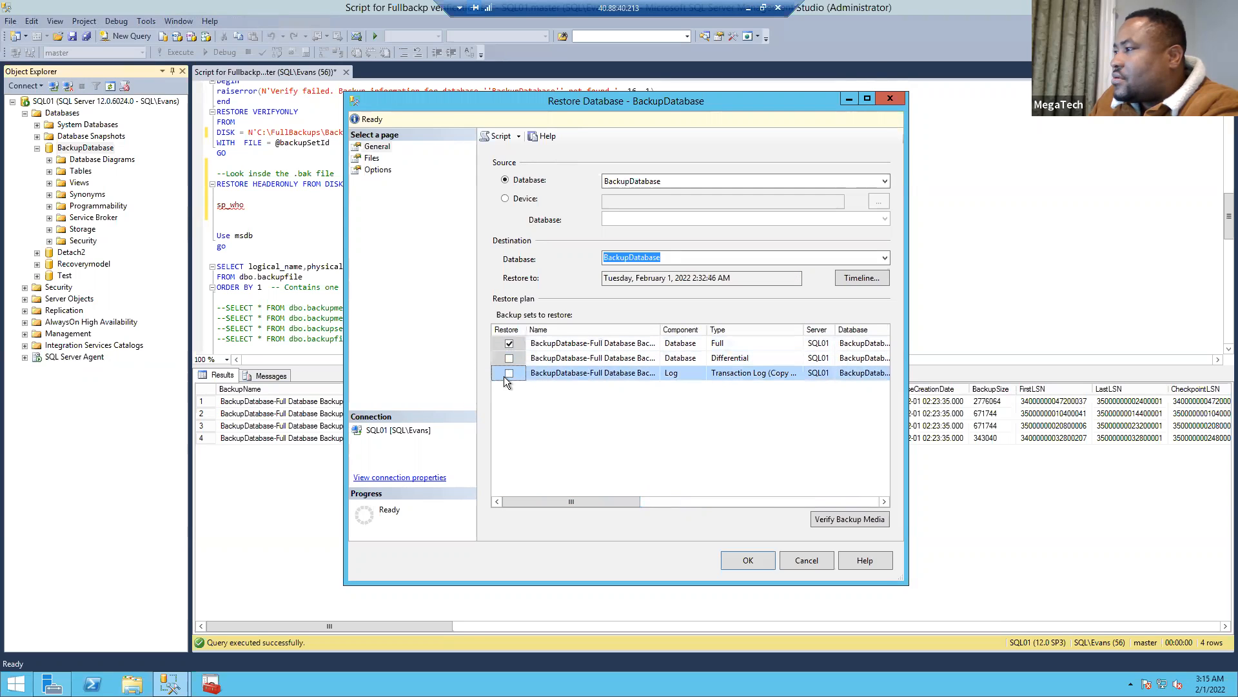
Set the recovery state to RESTORE WITH NORECOVERY and try to restore BackupDatabase from the full backup set.
click(374, 172)
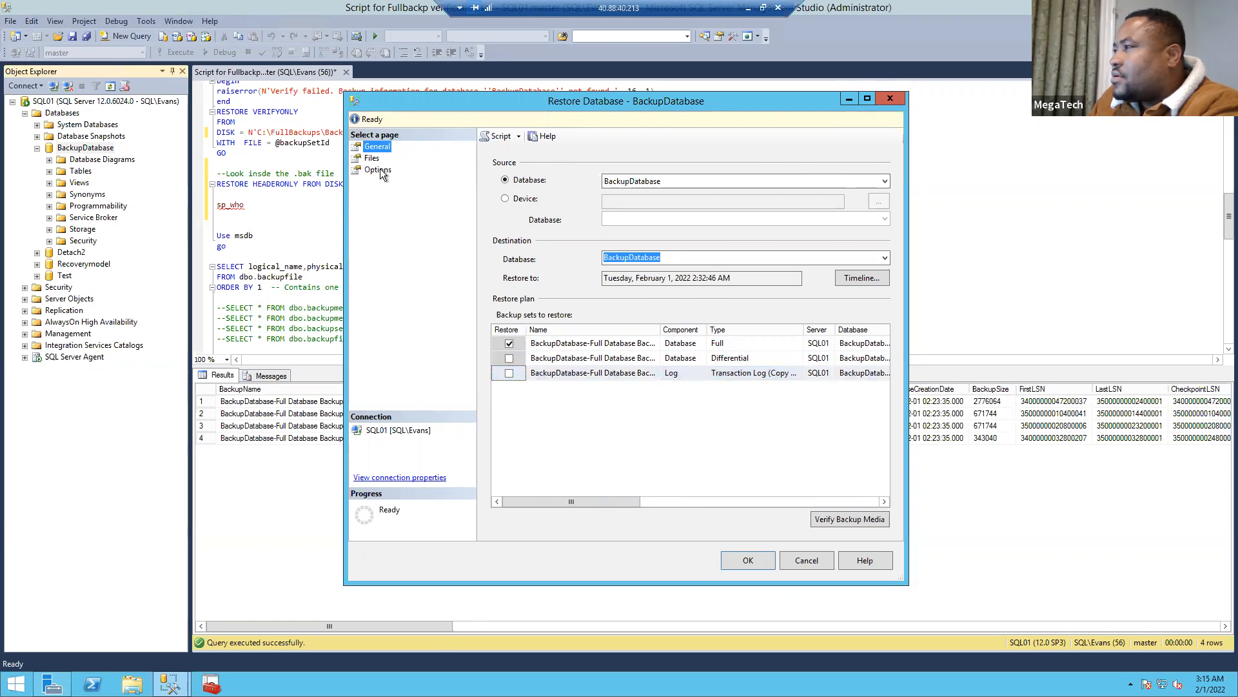
click(381, 171)
click(749, 235)
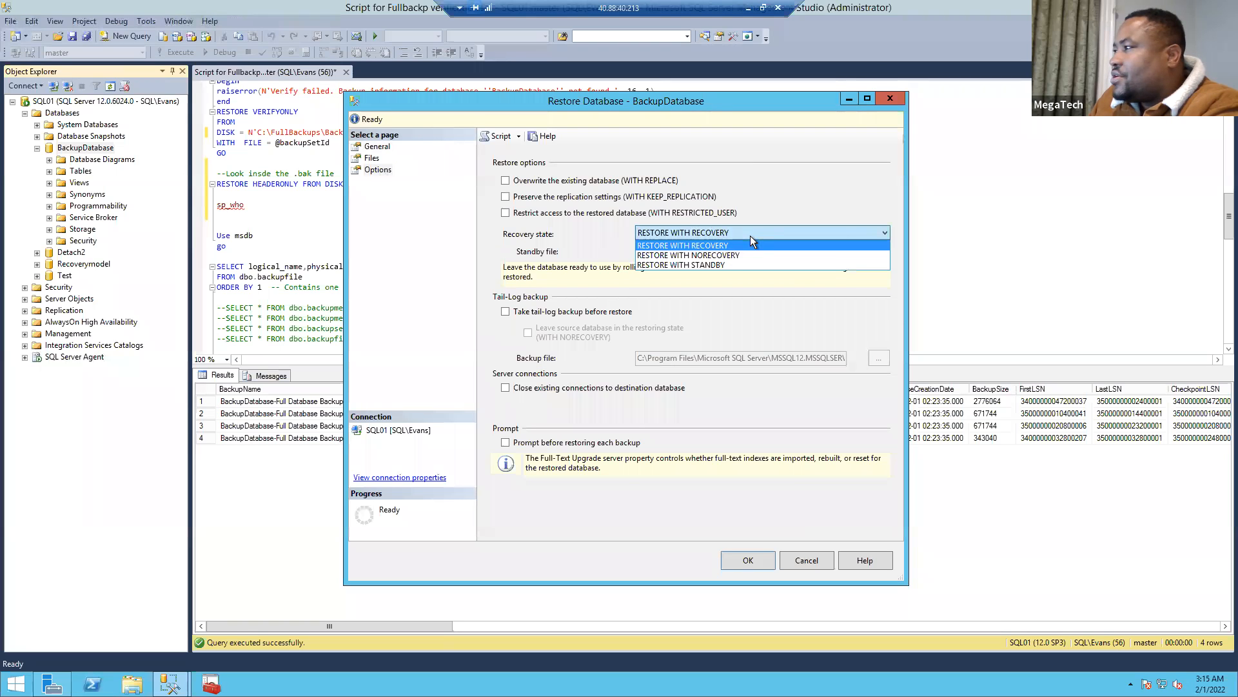
click(748, 253)
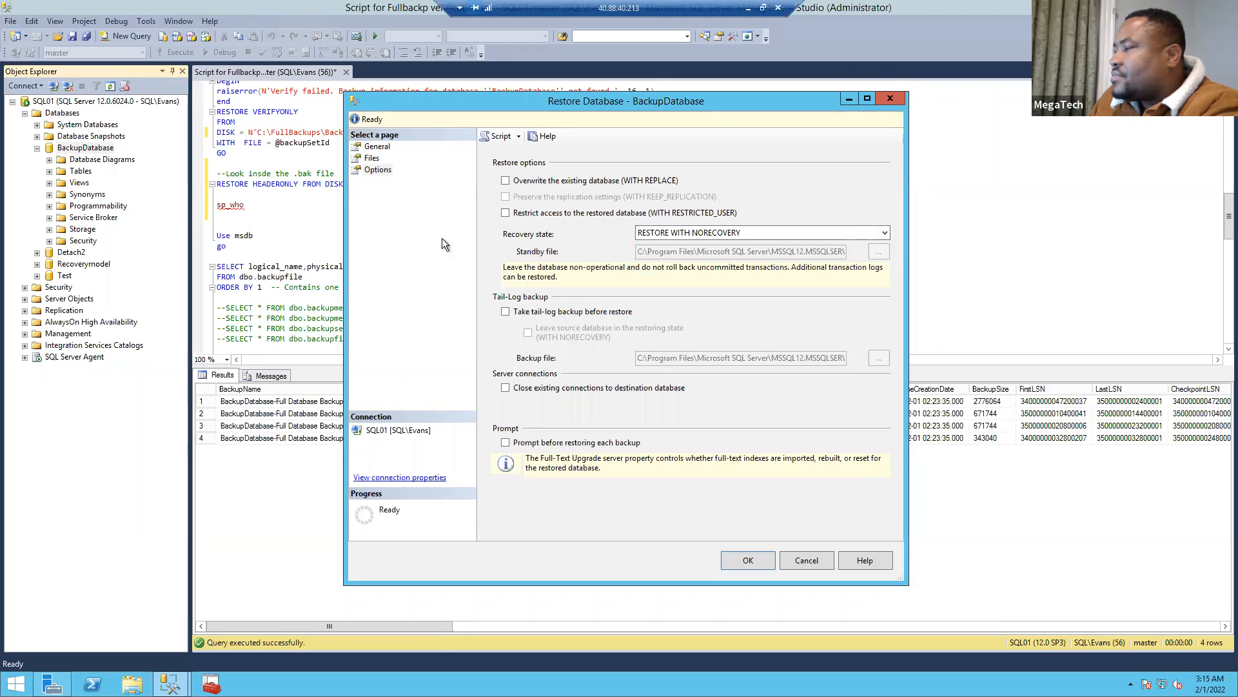
click(741, 559)
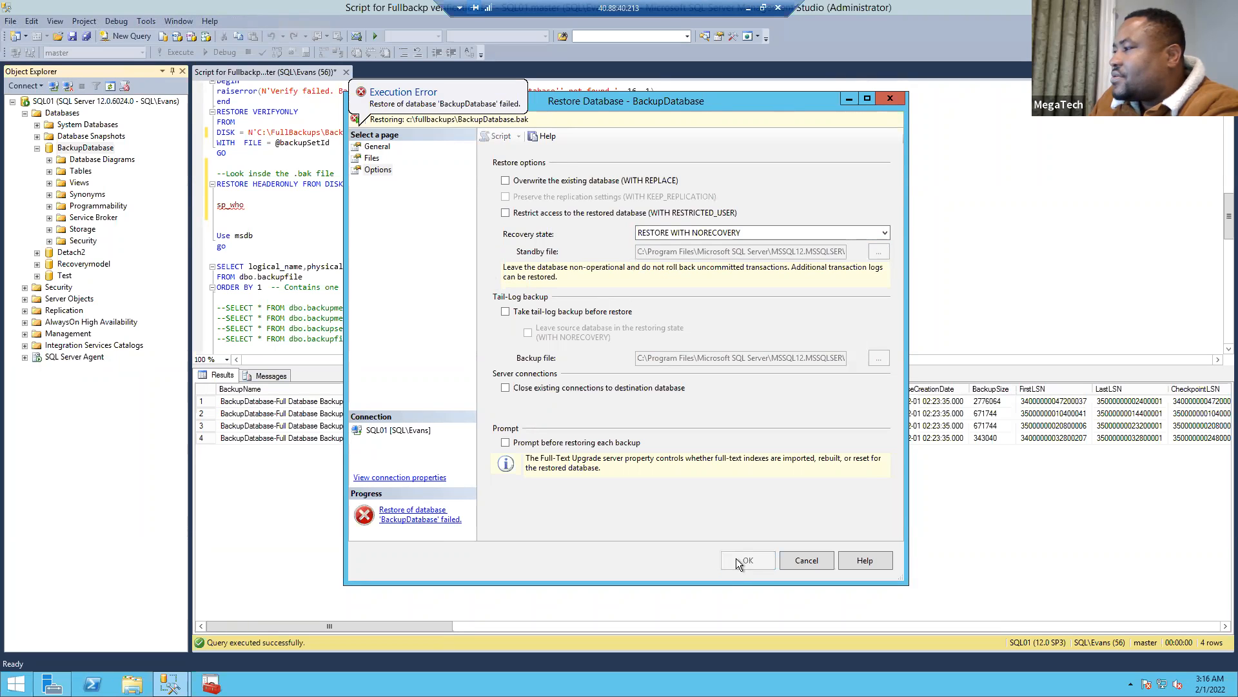
click(405, 516)
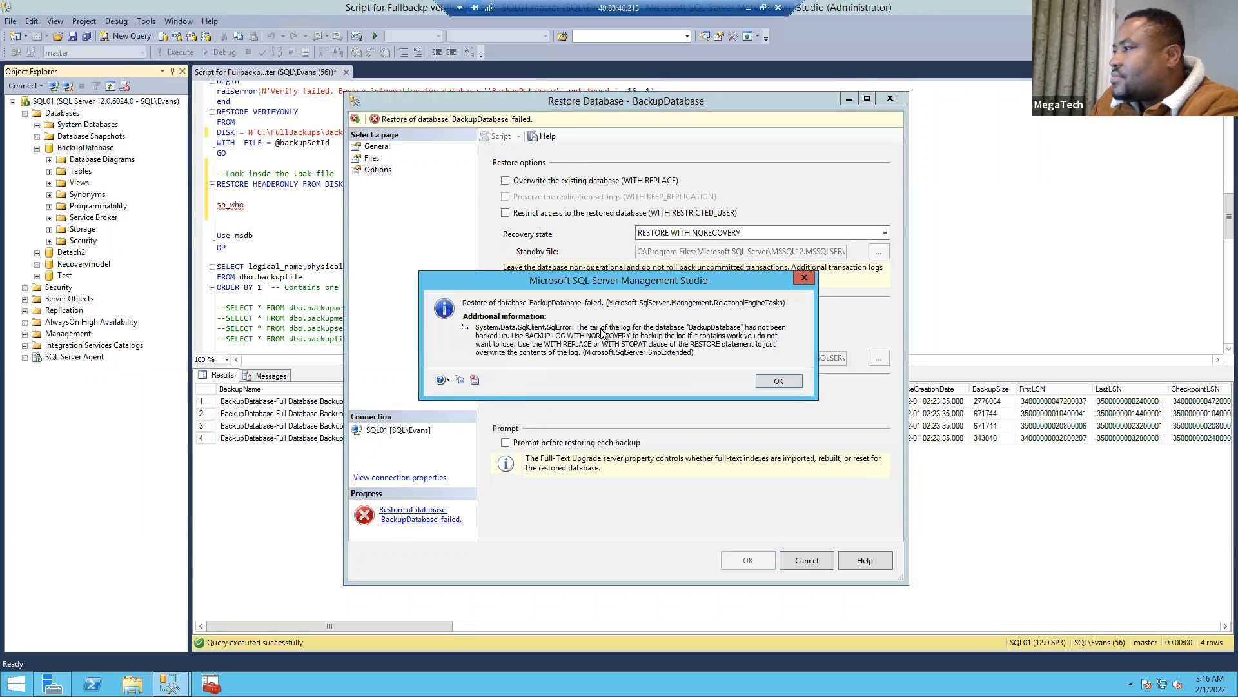
click(777, 382)
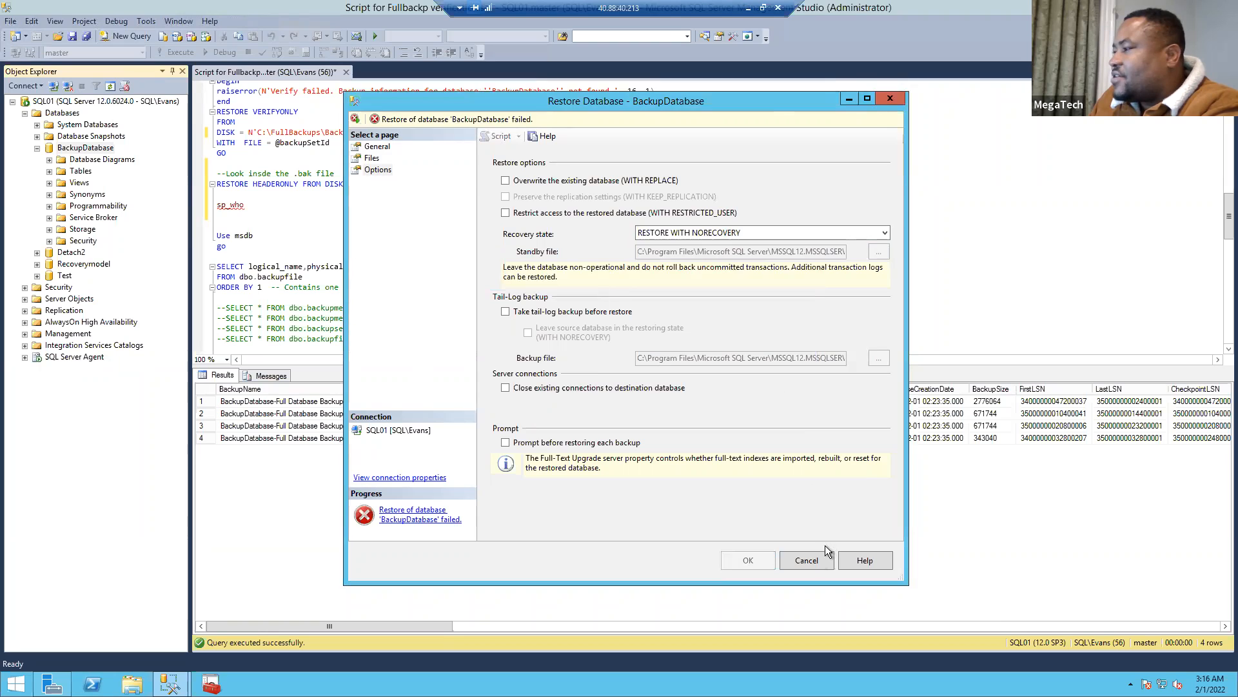
click(814, 560)
Set up a new backup of BackupDatabase with the Transaction Log backup type and the copy-only option enabled.
click(84, 148)
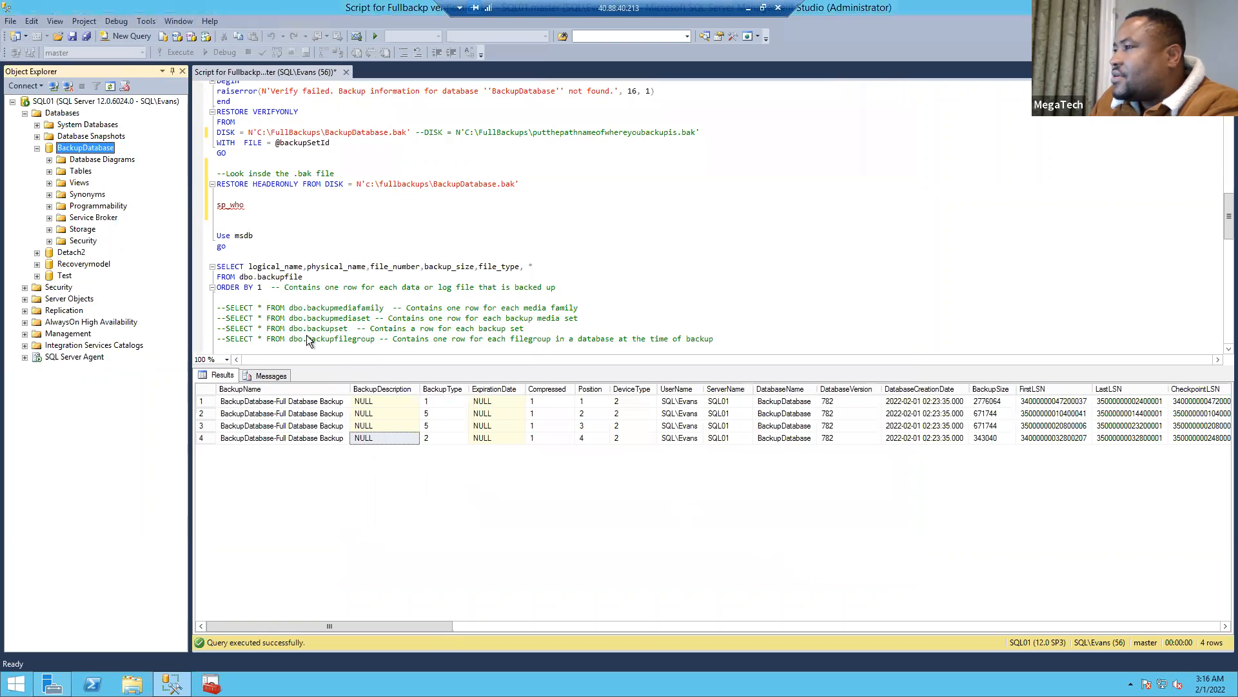
right_click(82, 151)
mouse_move(118, 206)
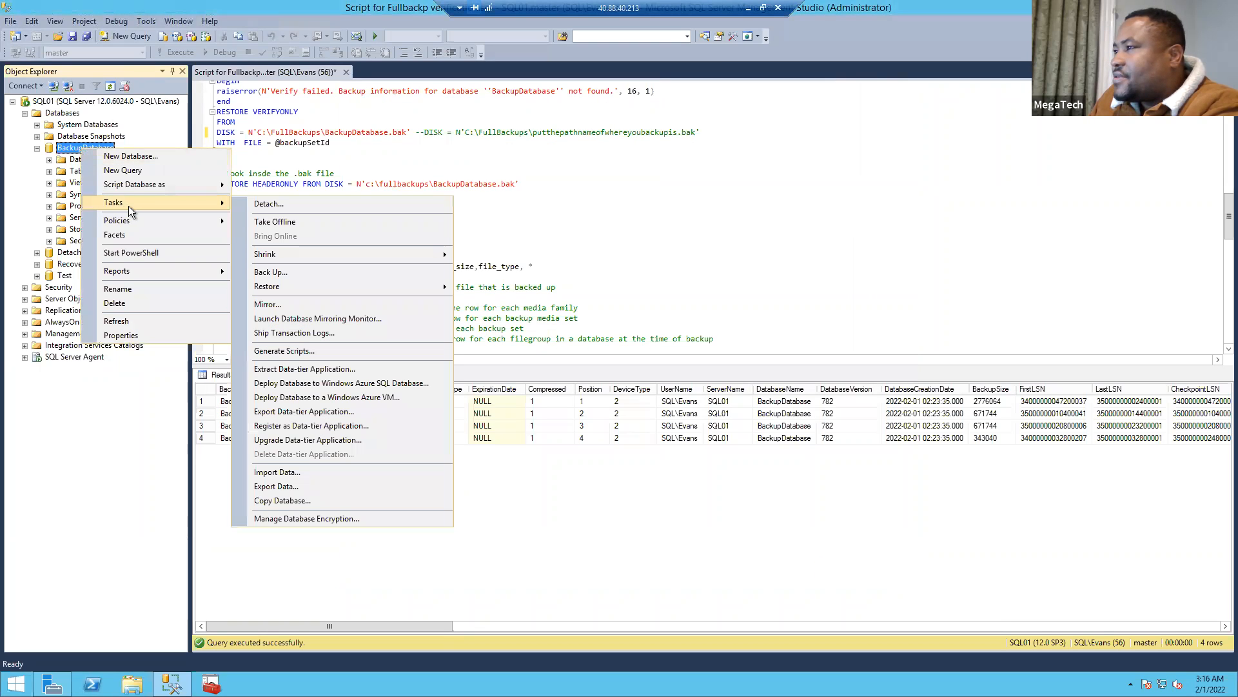
click(300, 271)
click(570, 218)
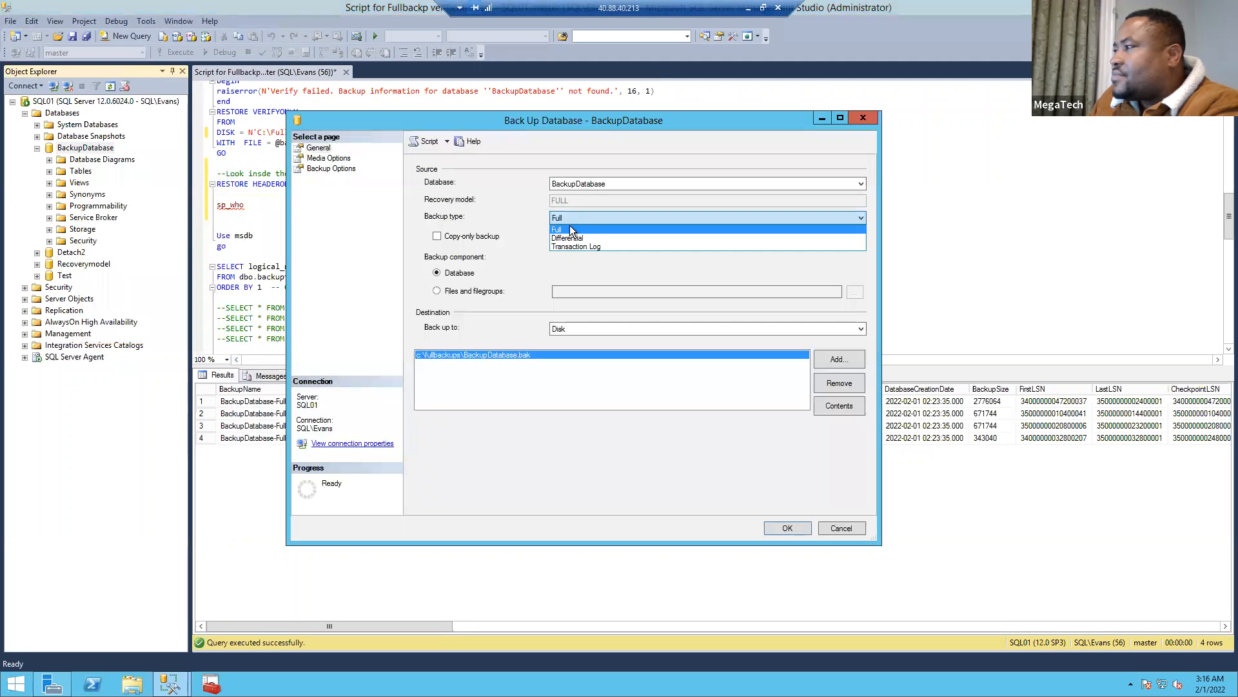
click(575, 246)
click(446, 239)
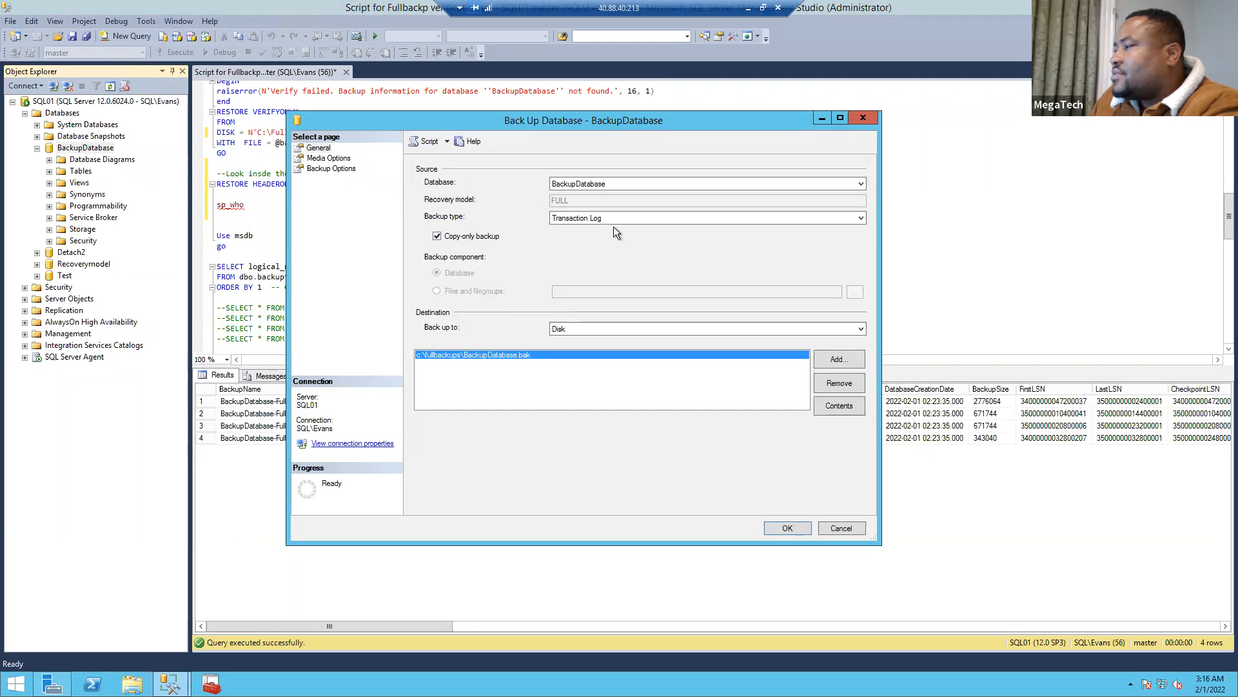
Choose to back up the tail of the log and leave the database in the restoring state, and run the backup.
click(331, 169)
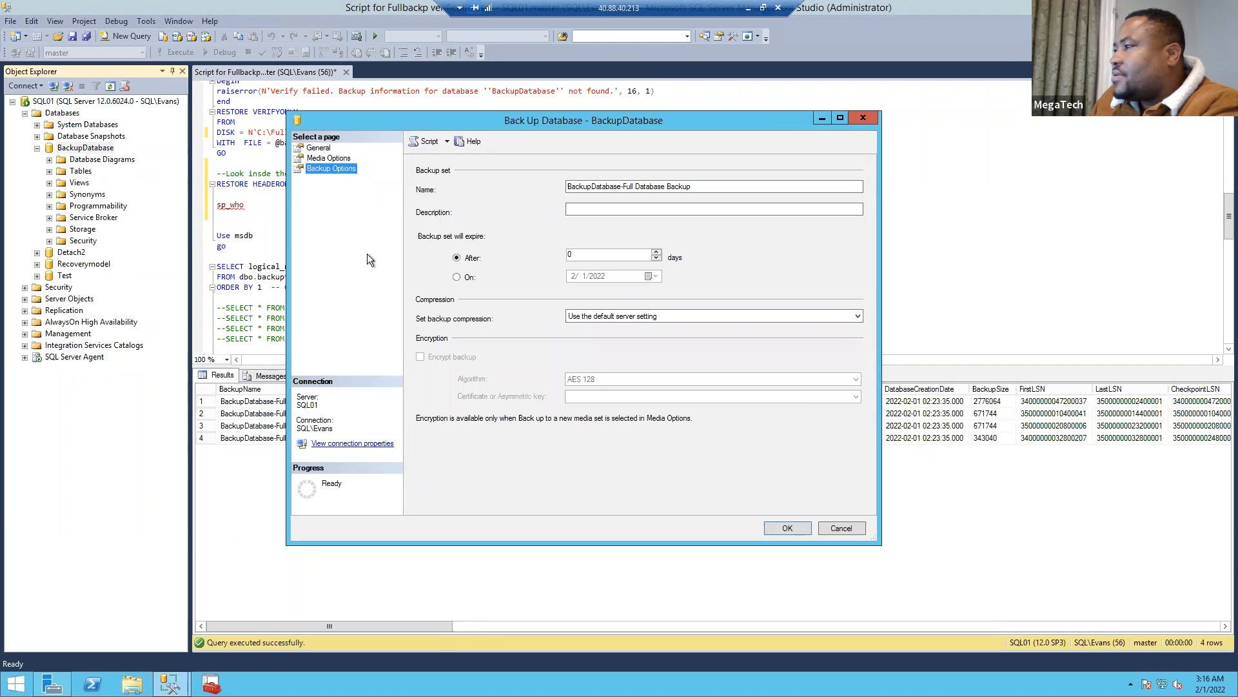
click(326, 158)
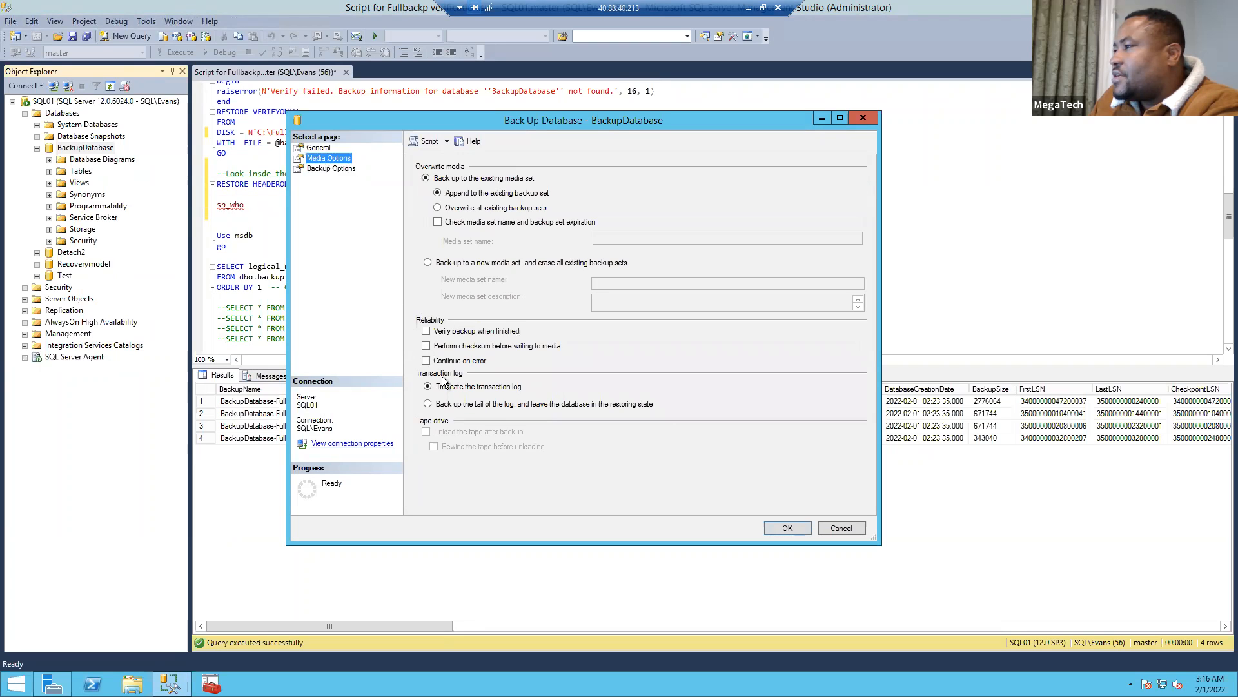
click(441, 405)
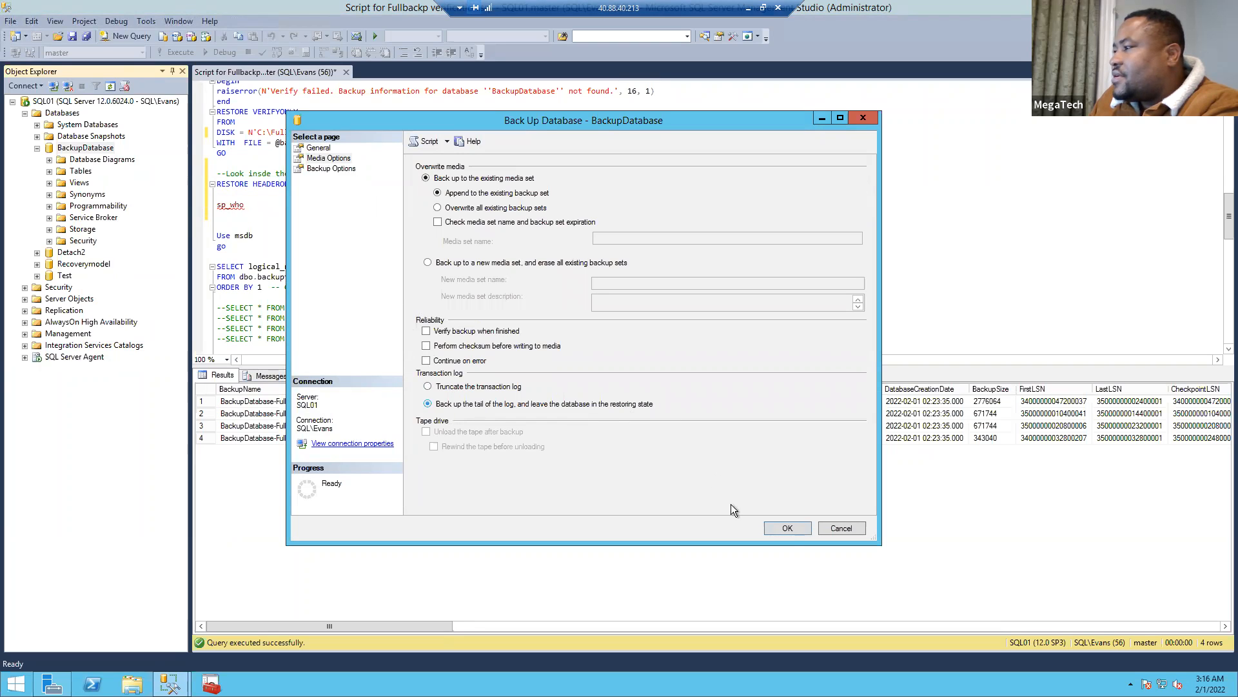
click(788, 528)
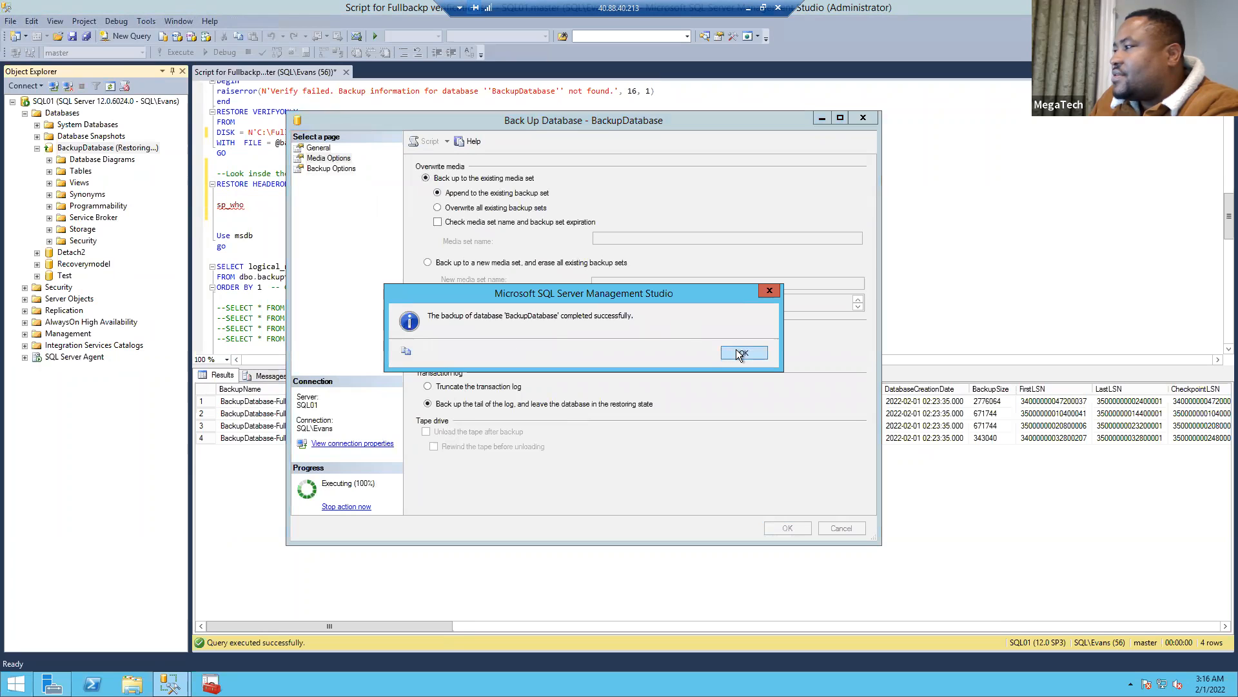
click(740, 353)
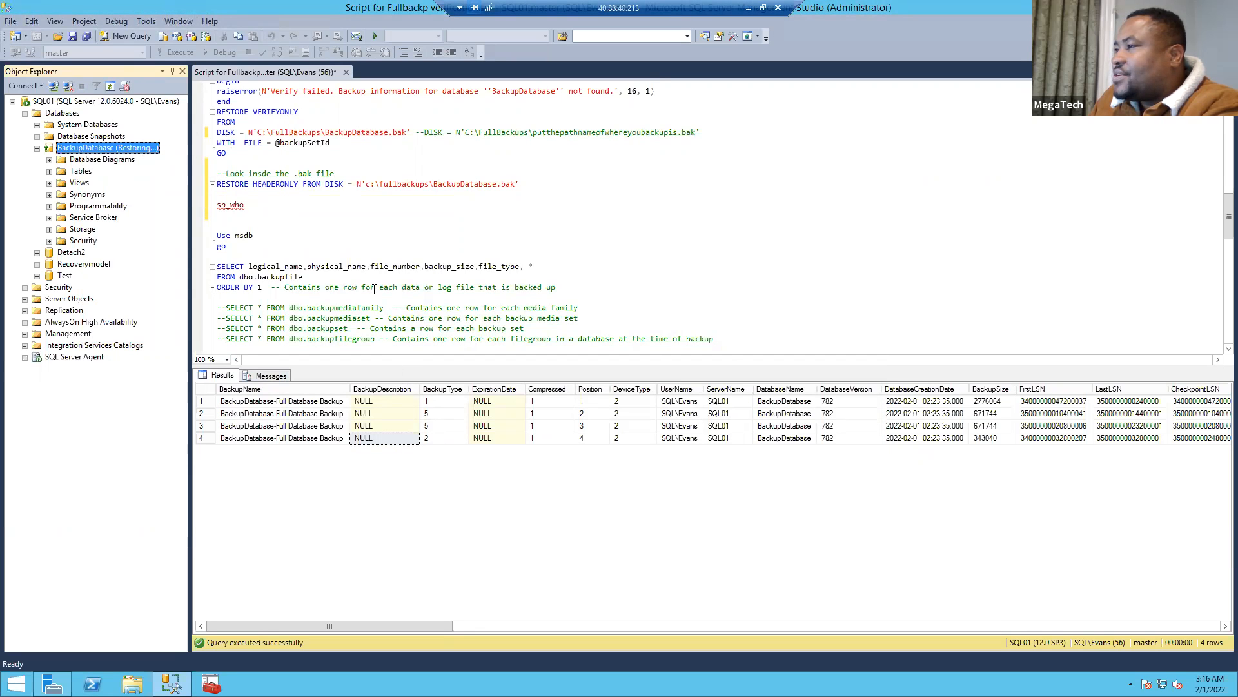
Run the RESTORE HEADERONLY query on c:\fullbackups\BackupDatabase.bak and examine the backup types of the listed backup sets.
drag(517, 185, 216, 173)
click(183, 52)
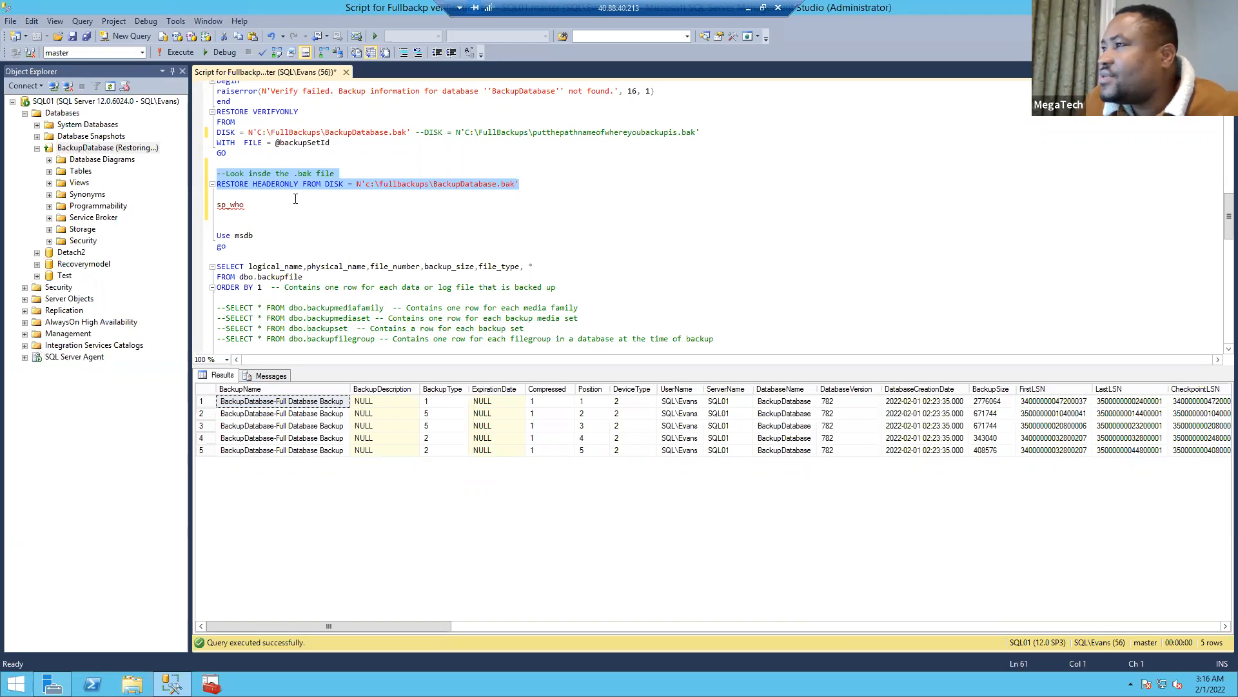
right_click(134, 151)
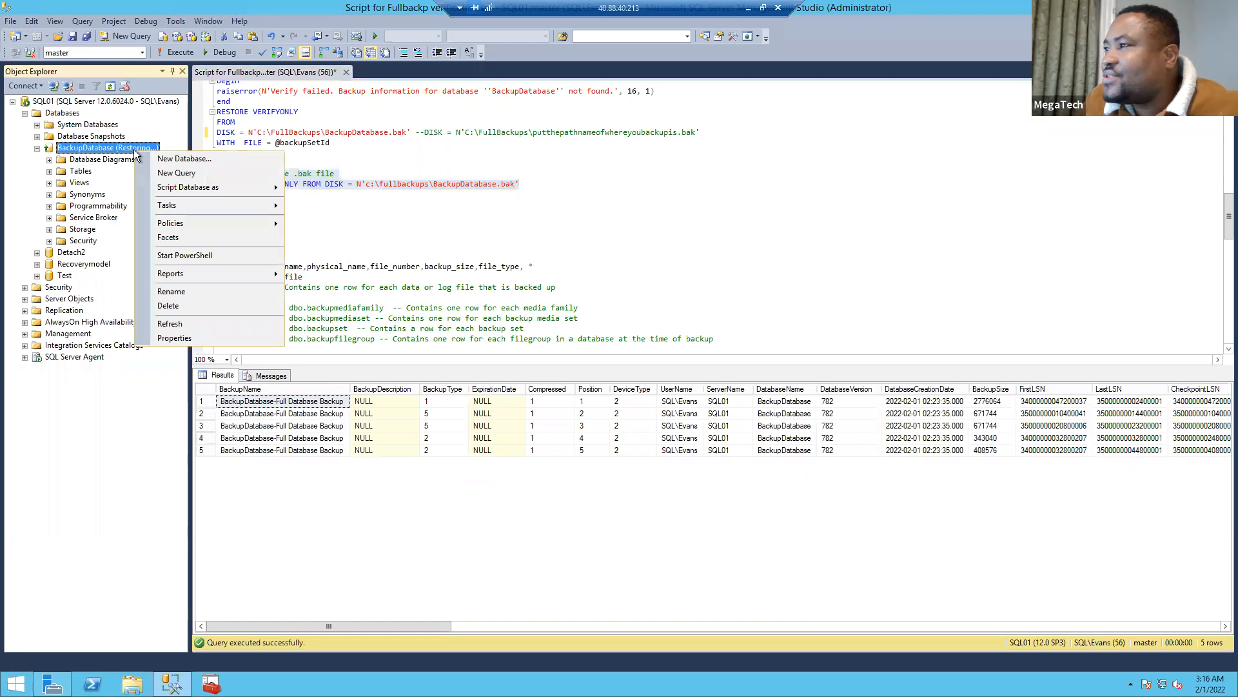
click(525, 235)
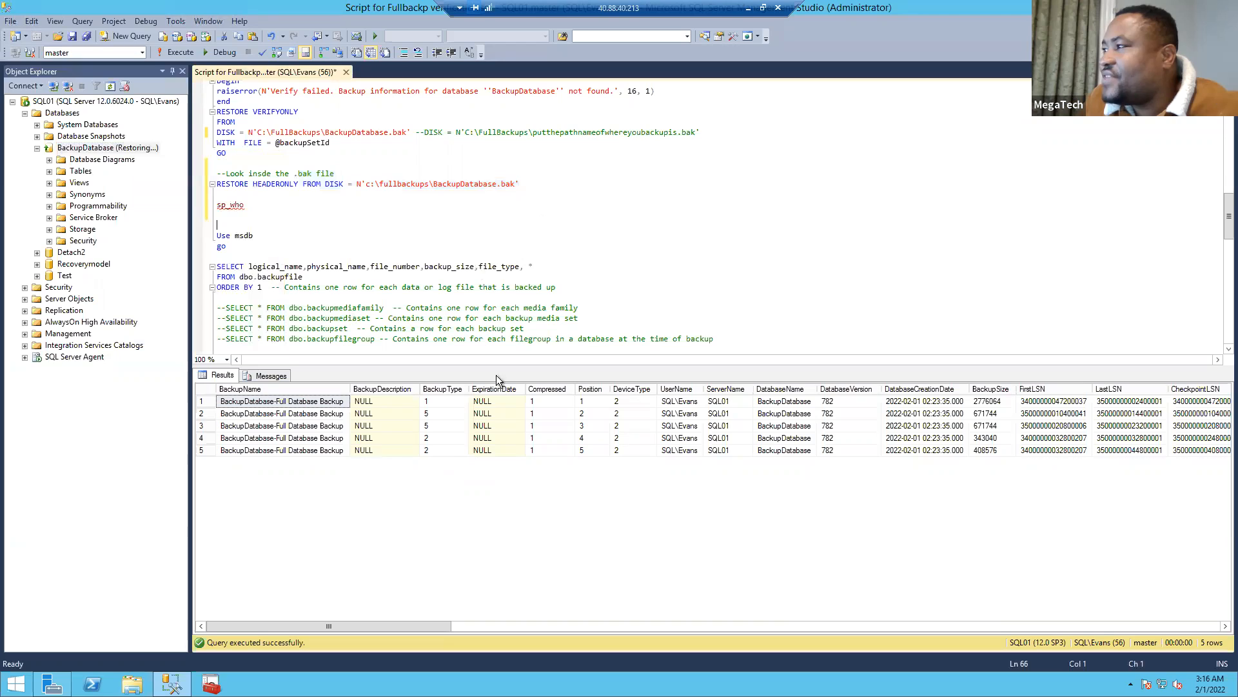
click(424, 450)
key(Up)
click(424, 453)
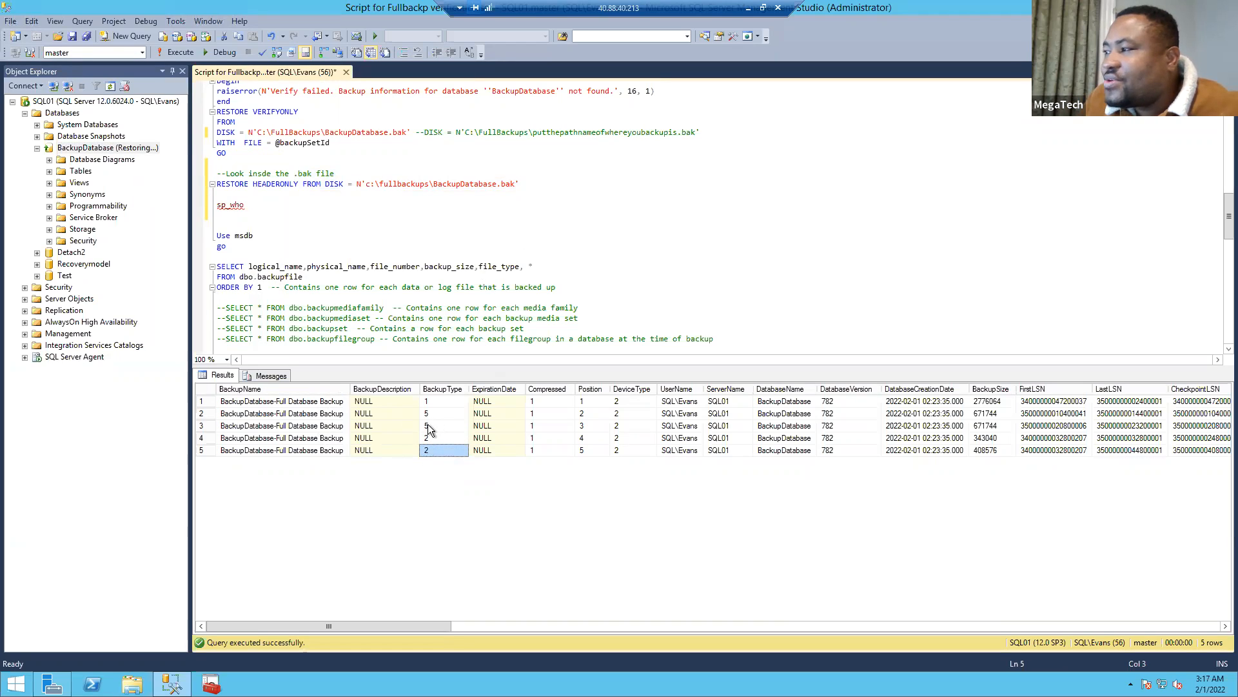
click(427, 426)
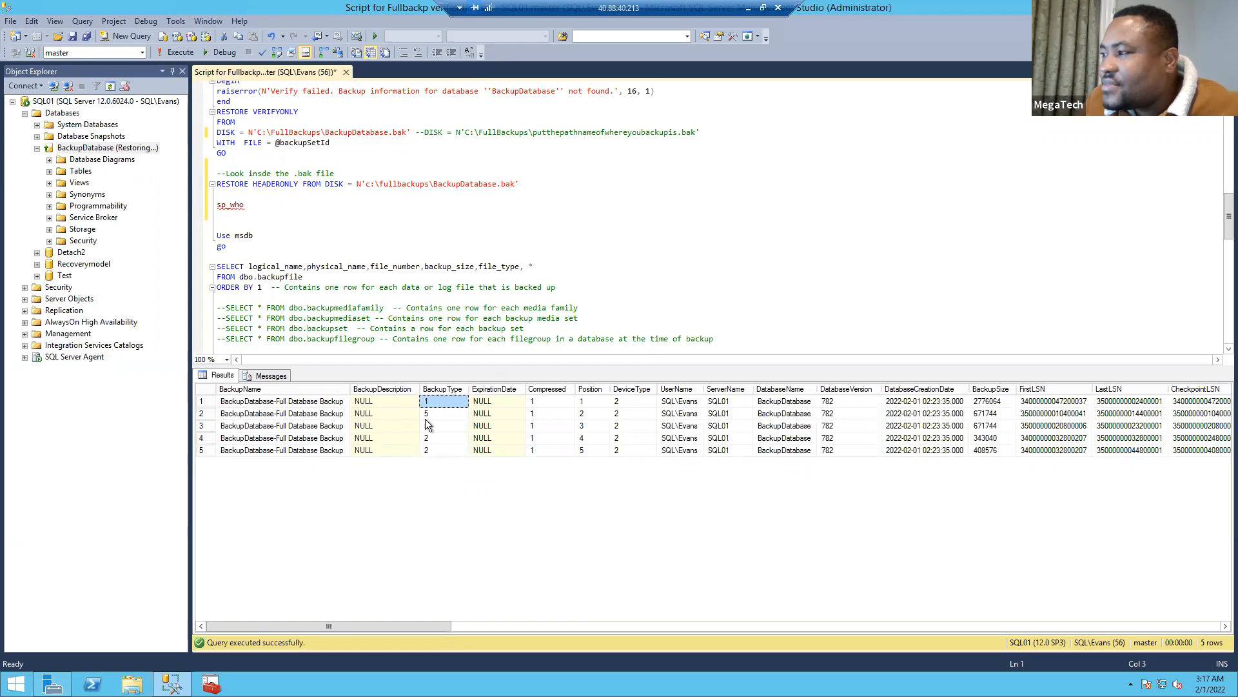
click(427, 426)
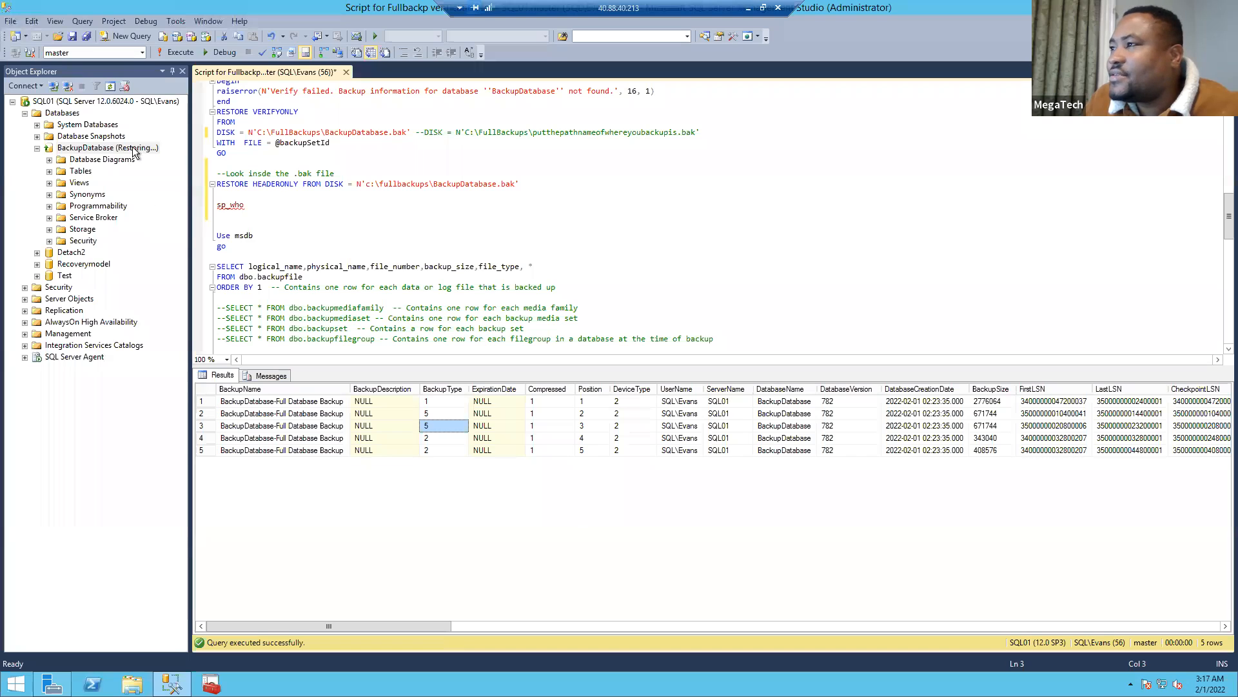
Start a database restore of BackupDatabase with only the full backup set included, leaving out the differential and transaction log sets.
right_click(132, 147)
mouse_move(212, 207)
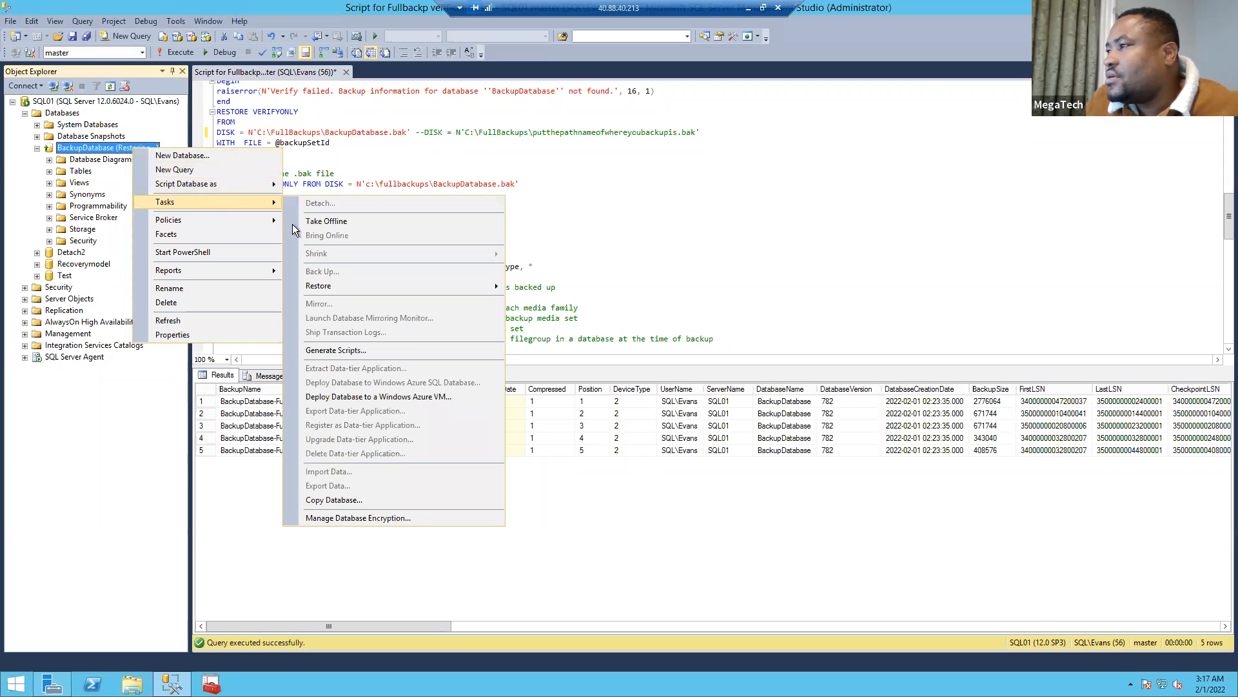
mouse_move(487, 287)
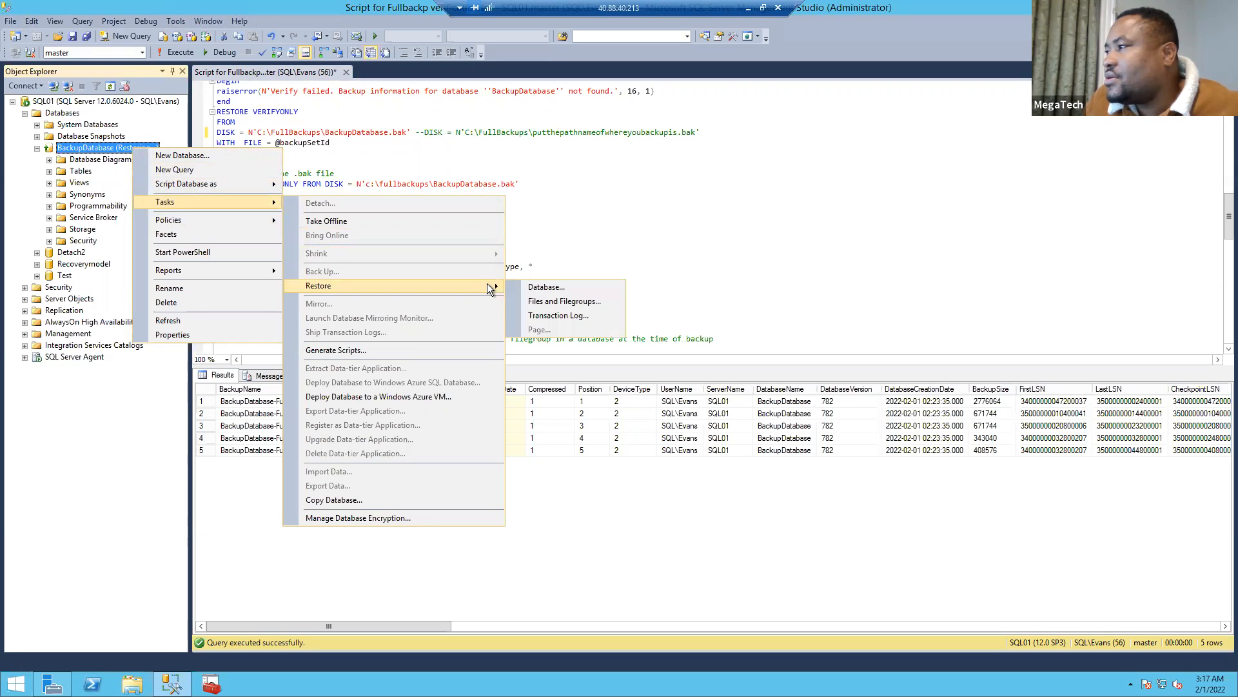
click(548, 292)
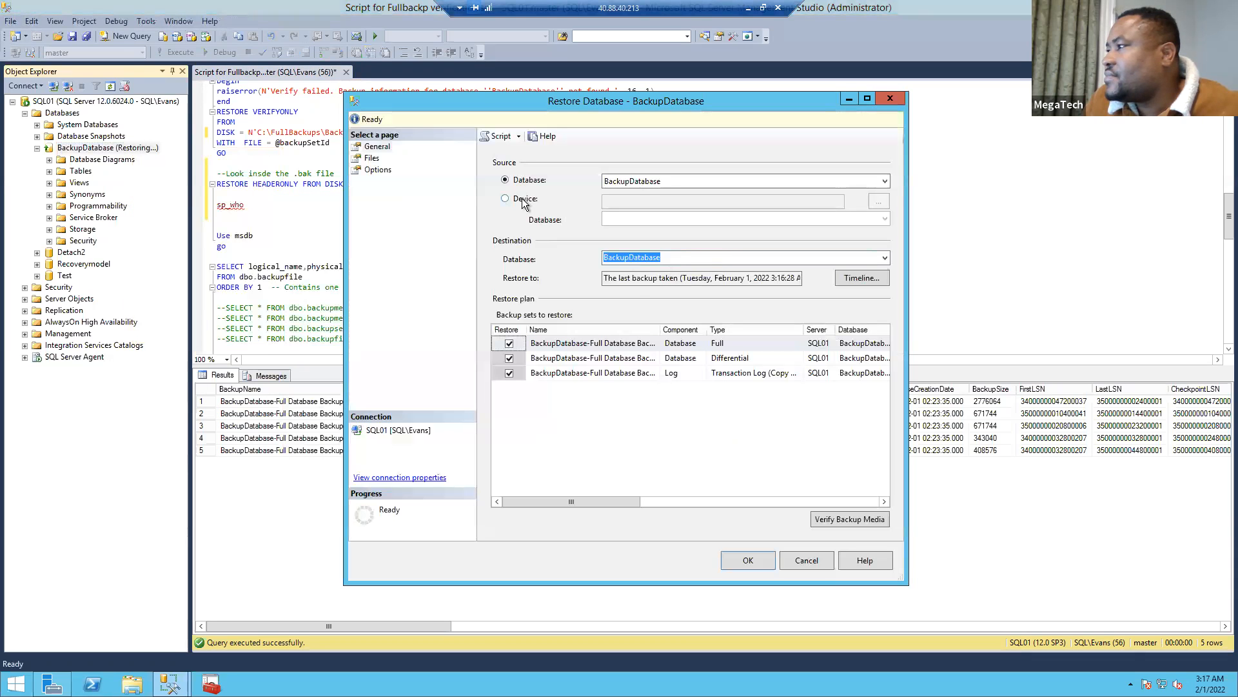
click(510, 358)
click(509, 373)
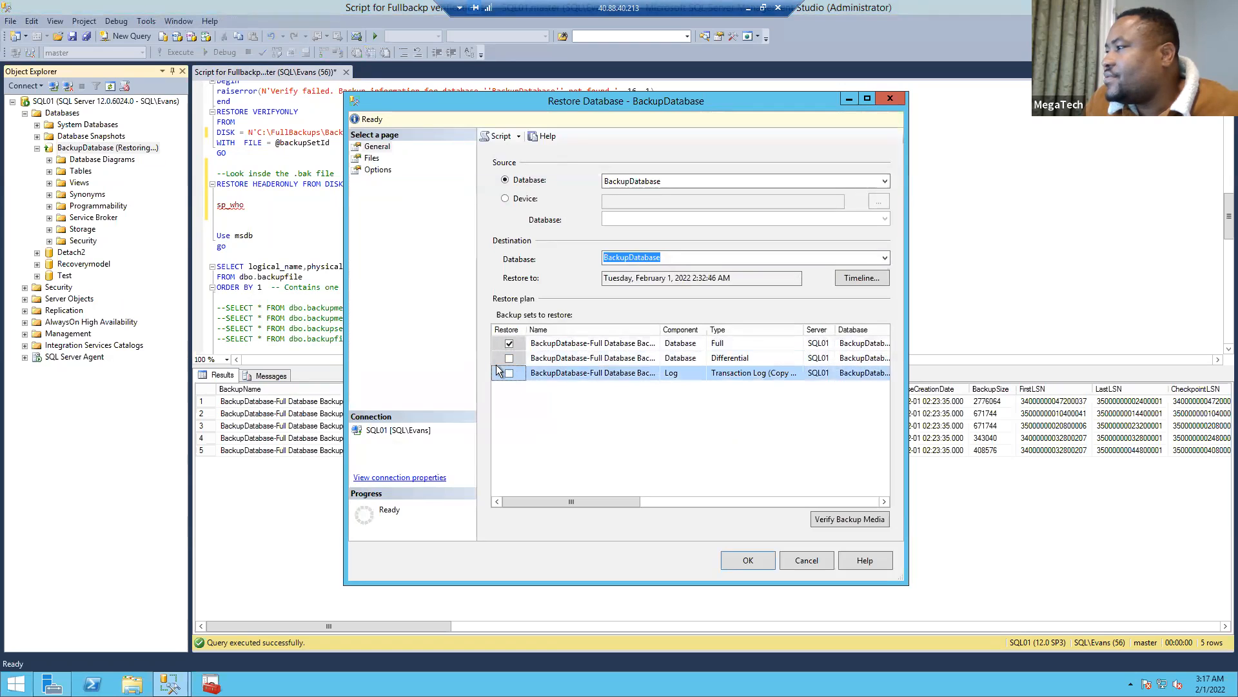
Set the recovery state to RESTORE WITH NORECOVERY and restore BackupDatabase from the full backup set.
click(372, 159)
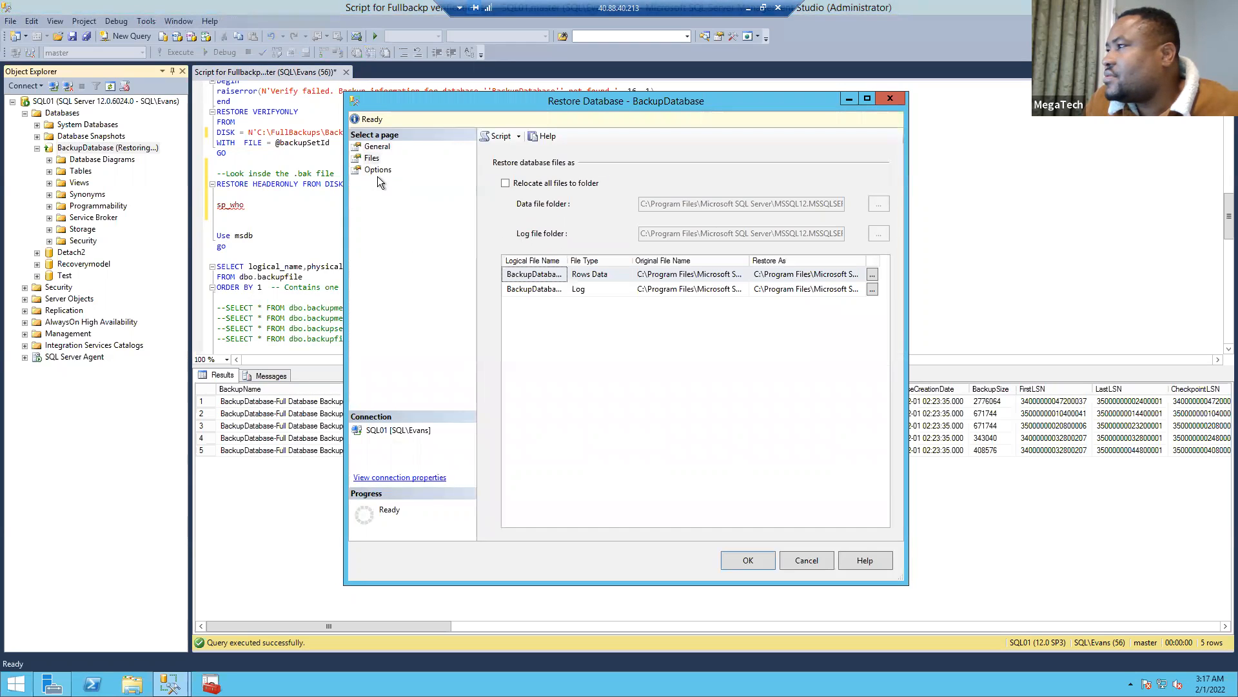
click(378, 171)
click(757, 233)
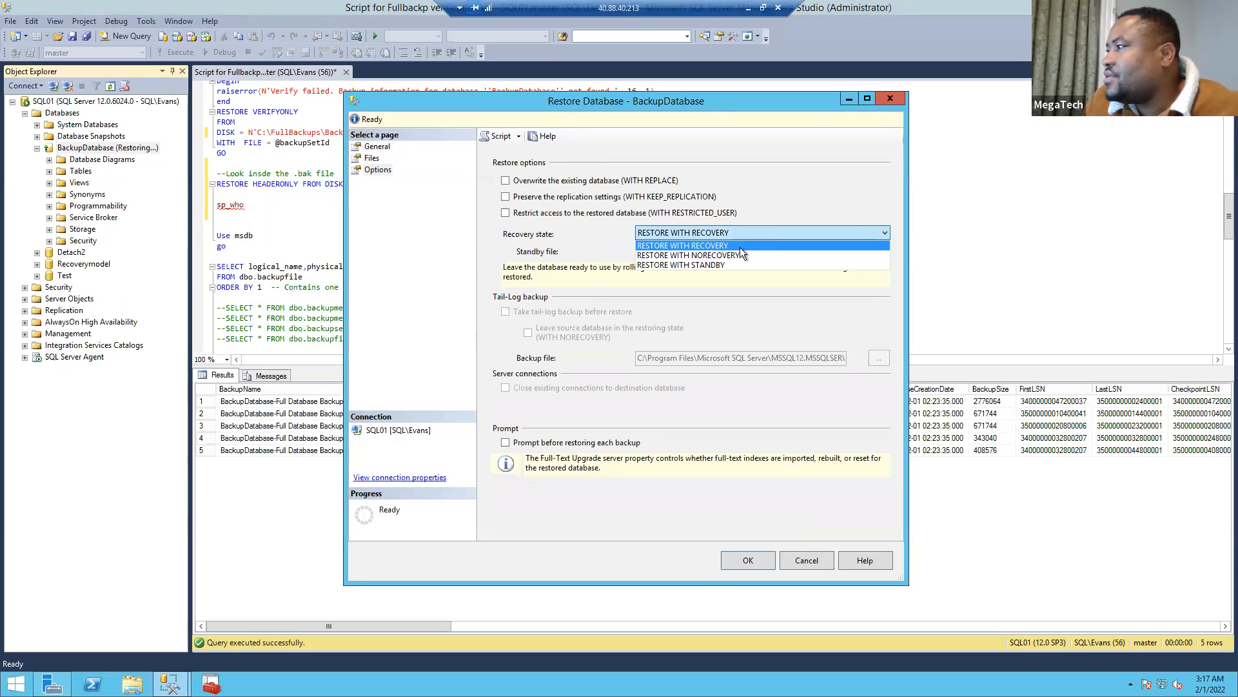
click(738, 255)
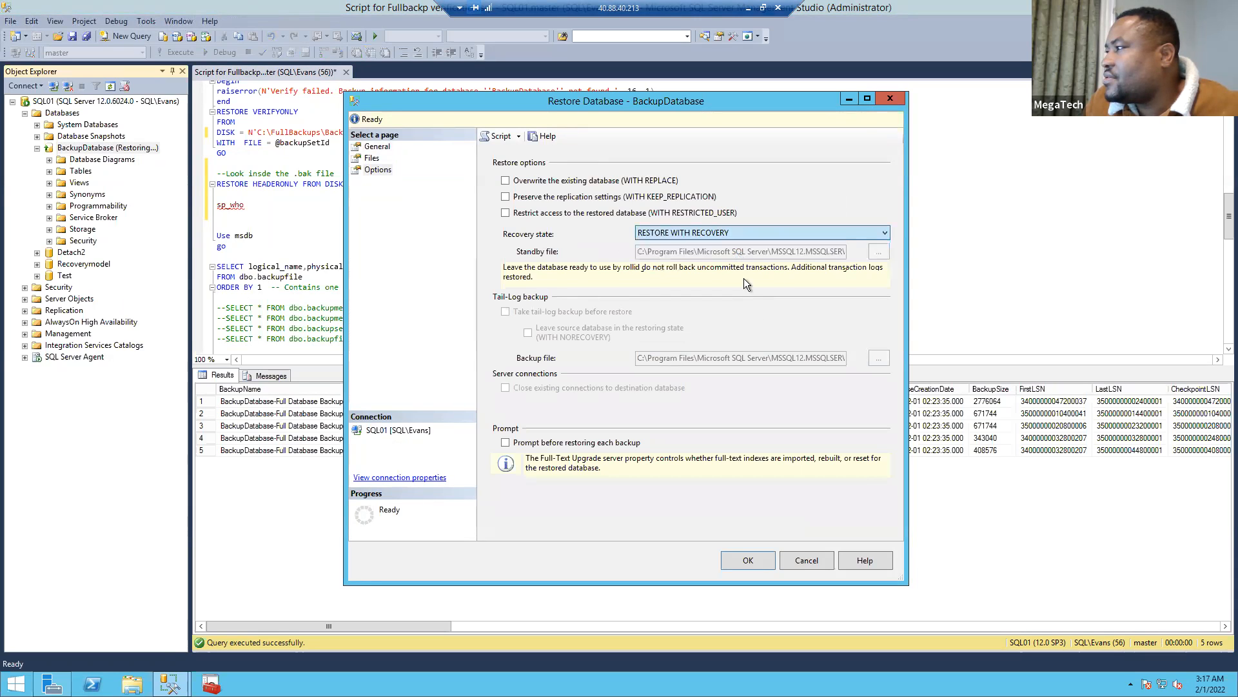
click(748, 560)
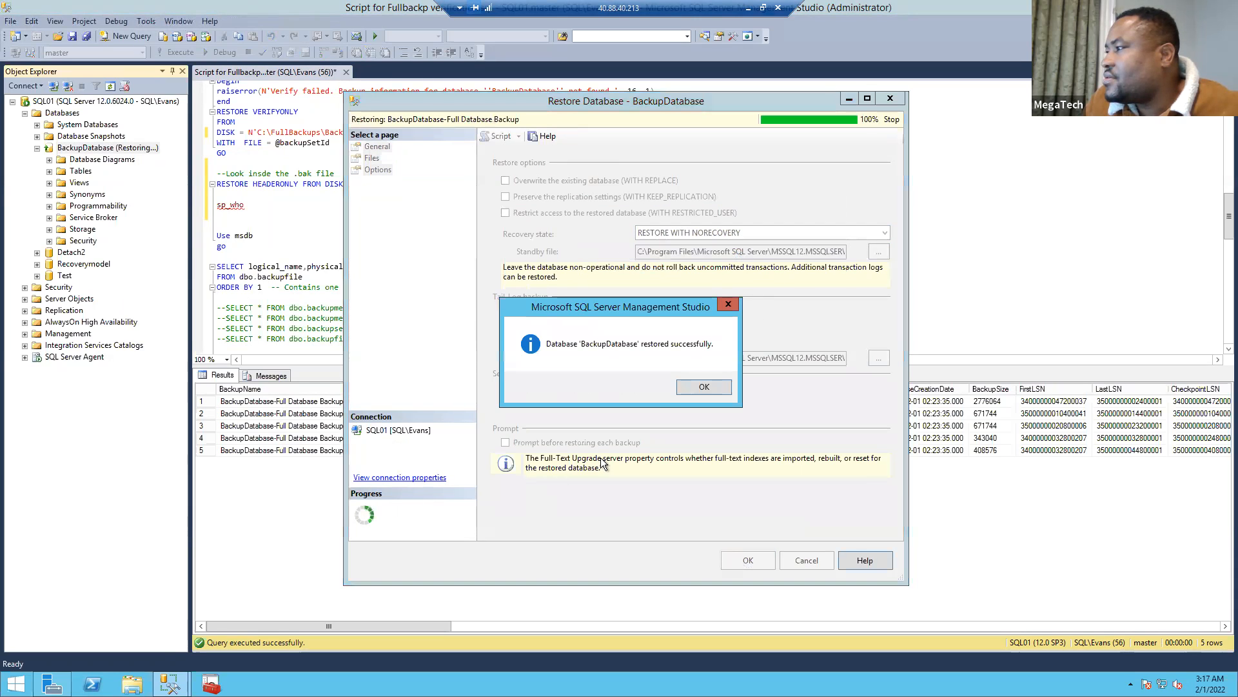
click(689, 388)
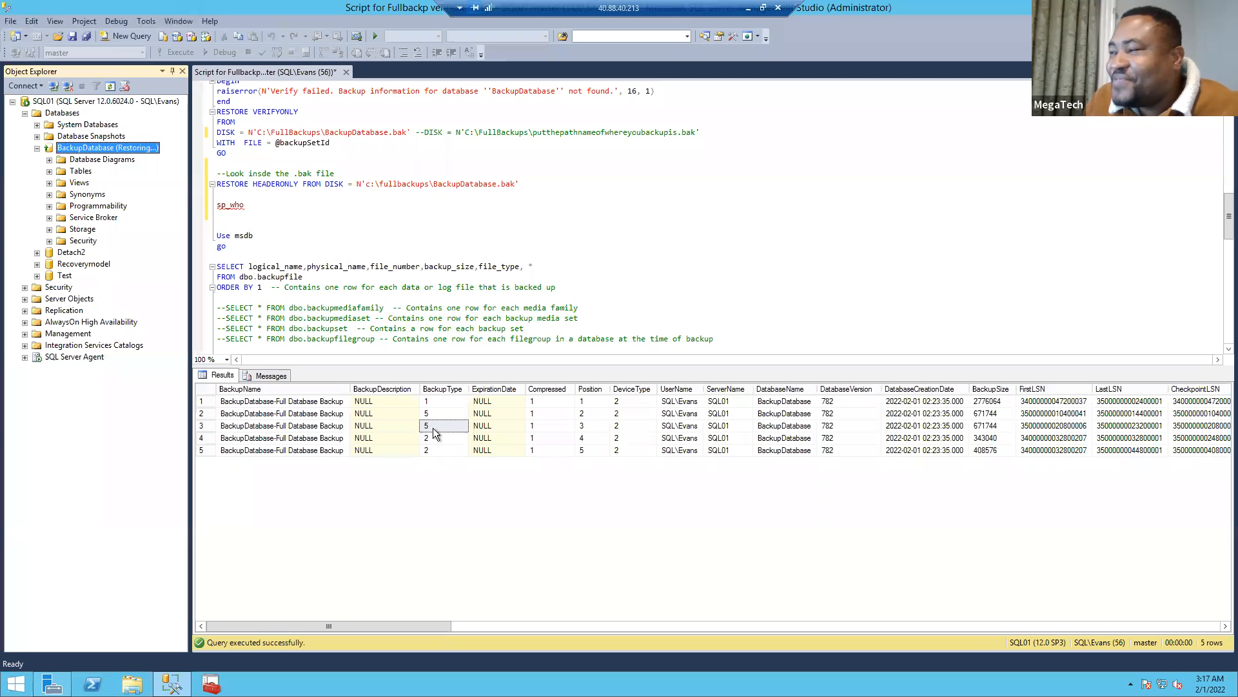
Start another database restore of BackupDatabase with the full and differential backup sets included and the copy-only transaction log set excluded.
right_click(112, 149)
mouse_move(185, 213)
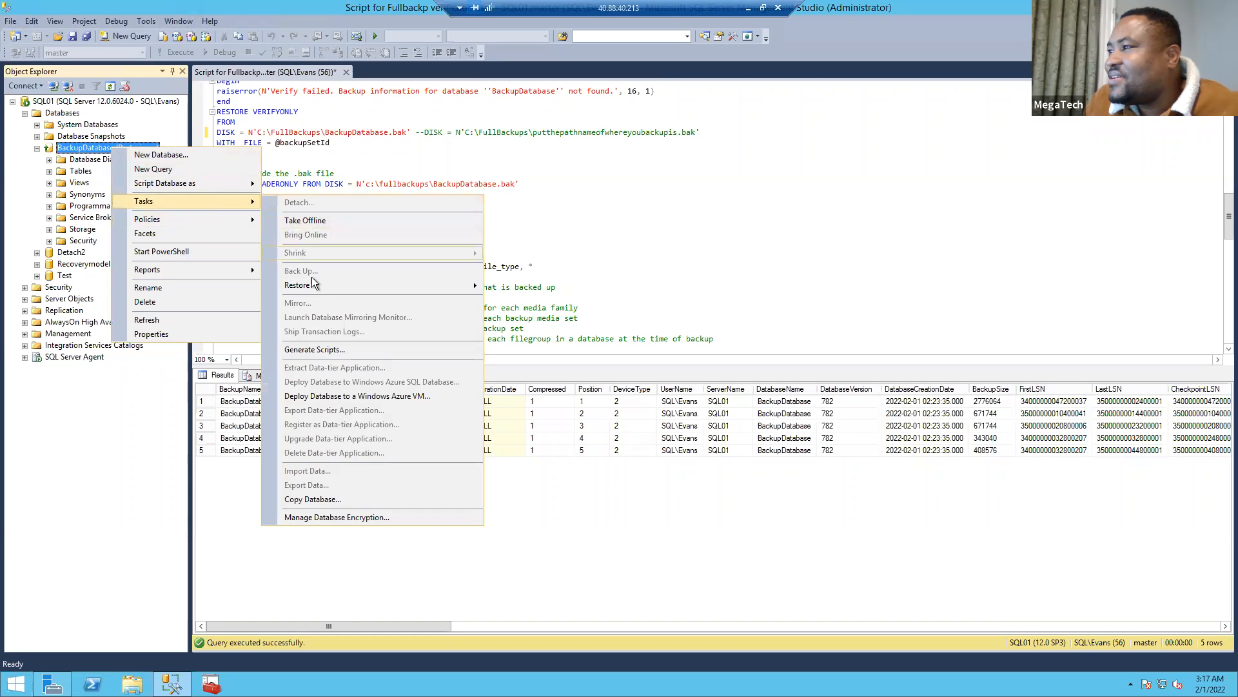
mouse_move(312, 284)
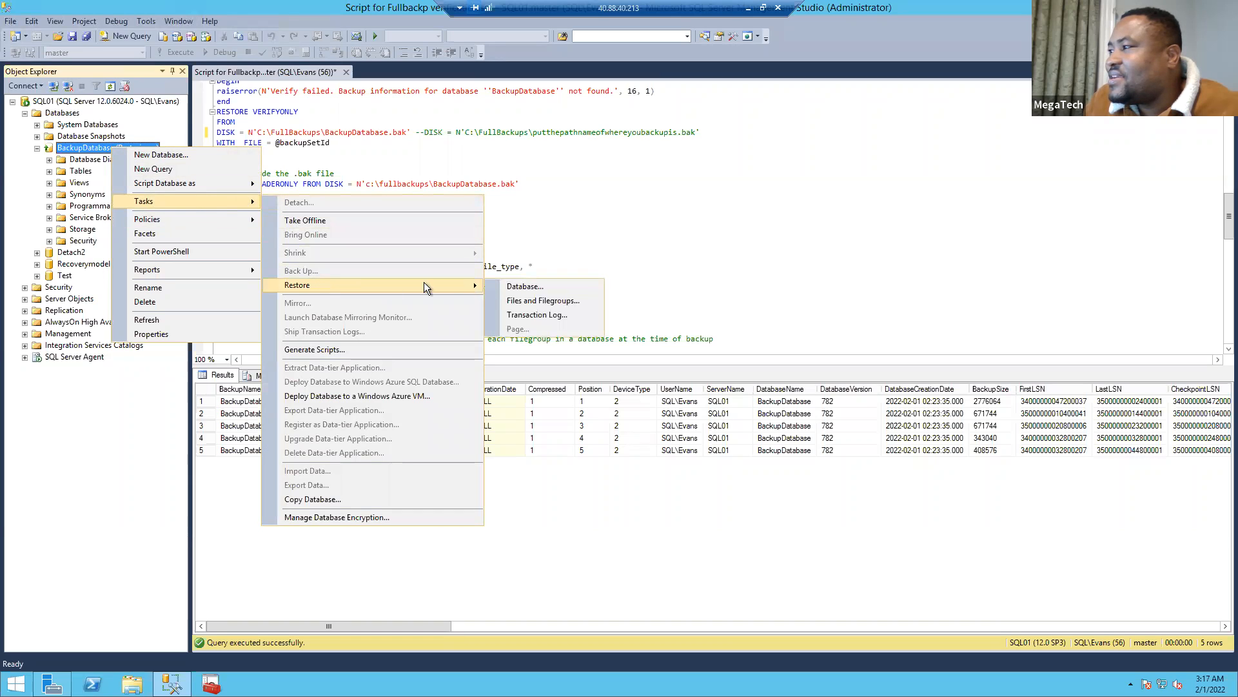
click(505, 288)
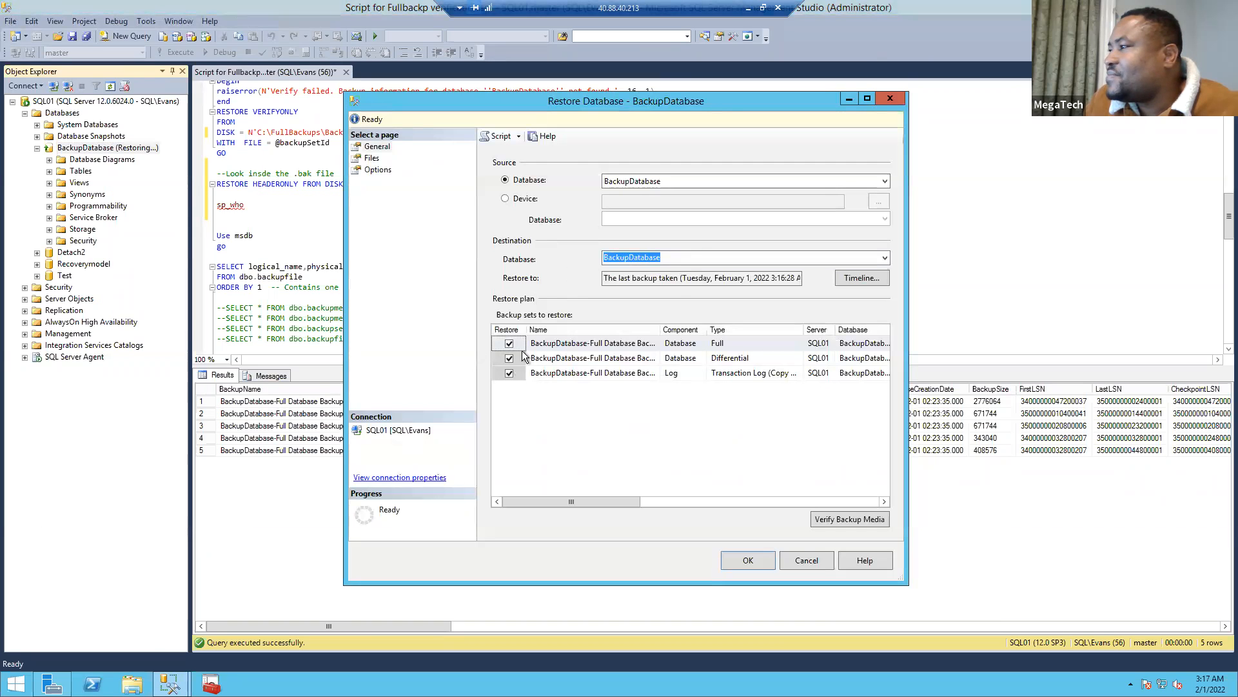
click(509, 344)
click(509, 359)
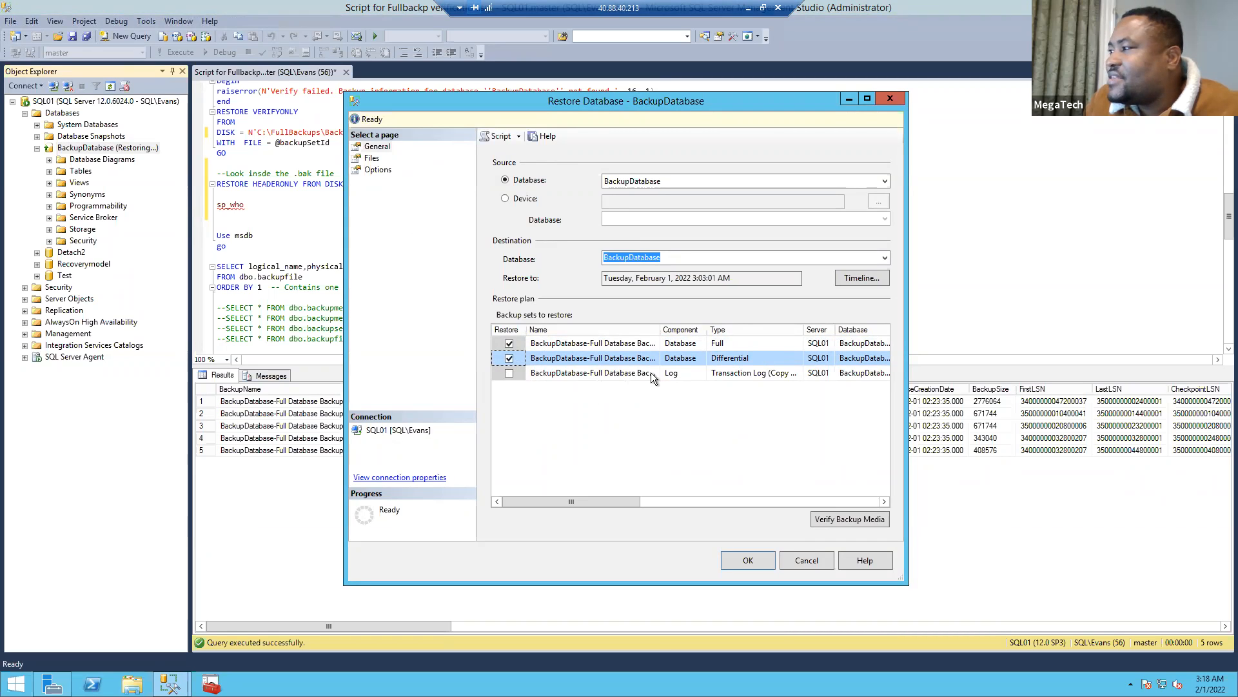
click(508, 359)
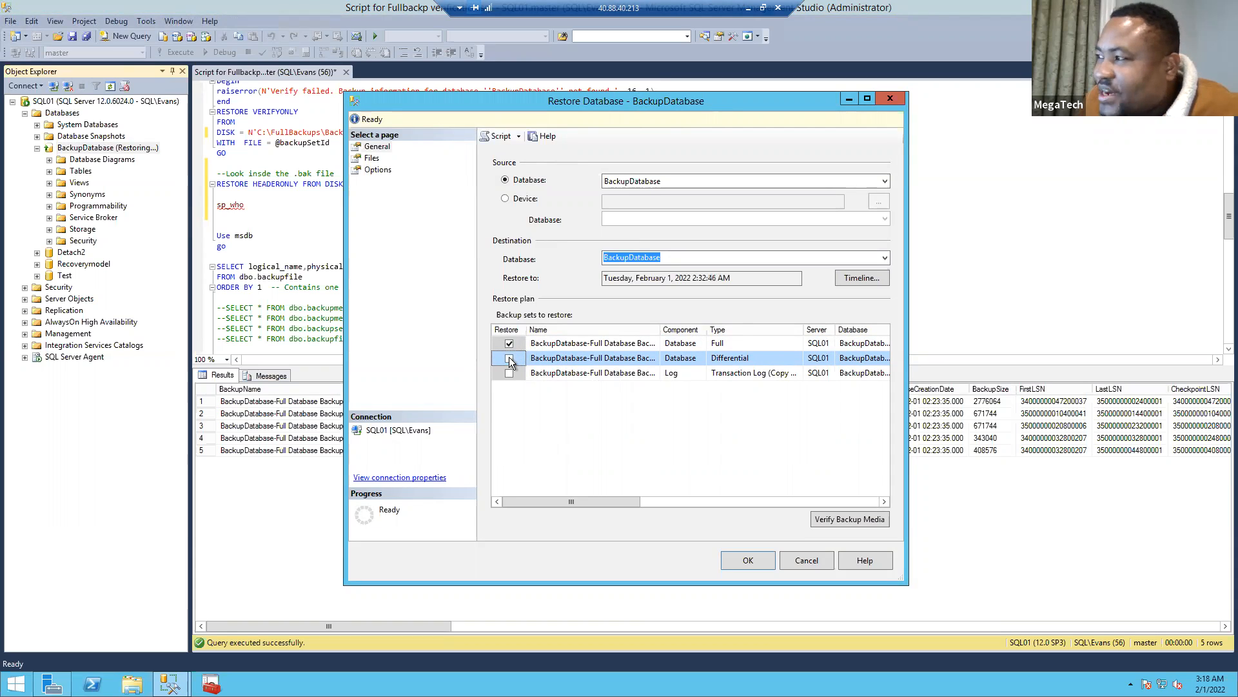
click(513, 343)
click(512, 358)
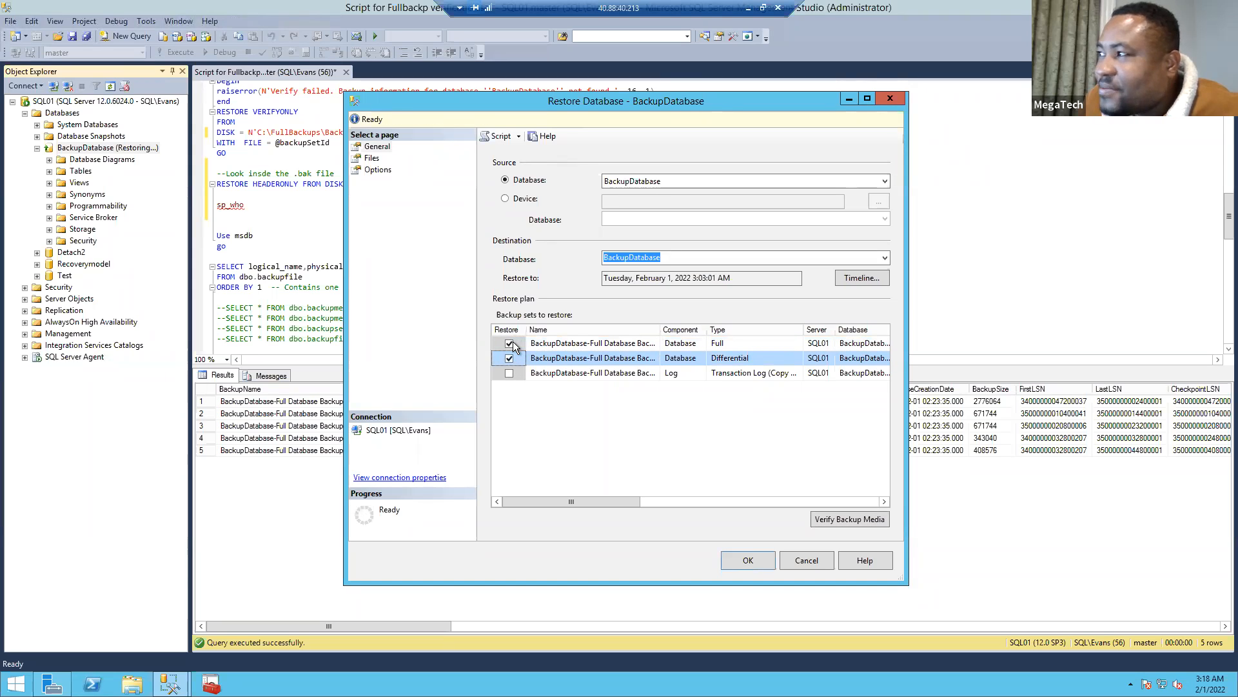
Check the restore's file and recovery options, and run it with the recovery state RESTORE WITH RECOVERY.
click(374, 159)
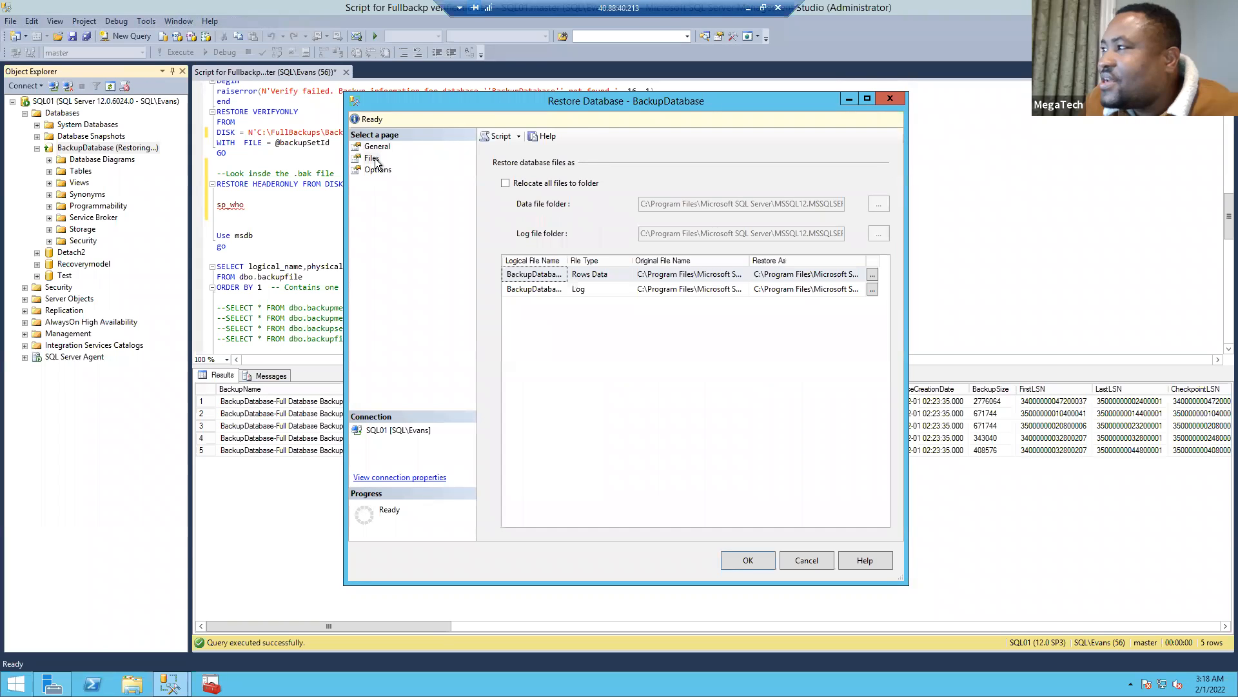
click(365, 169)
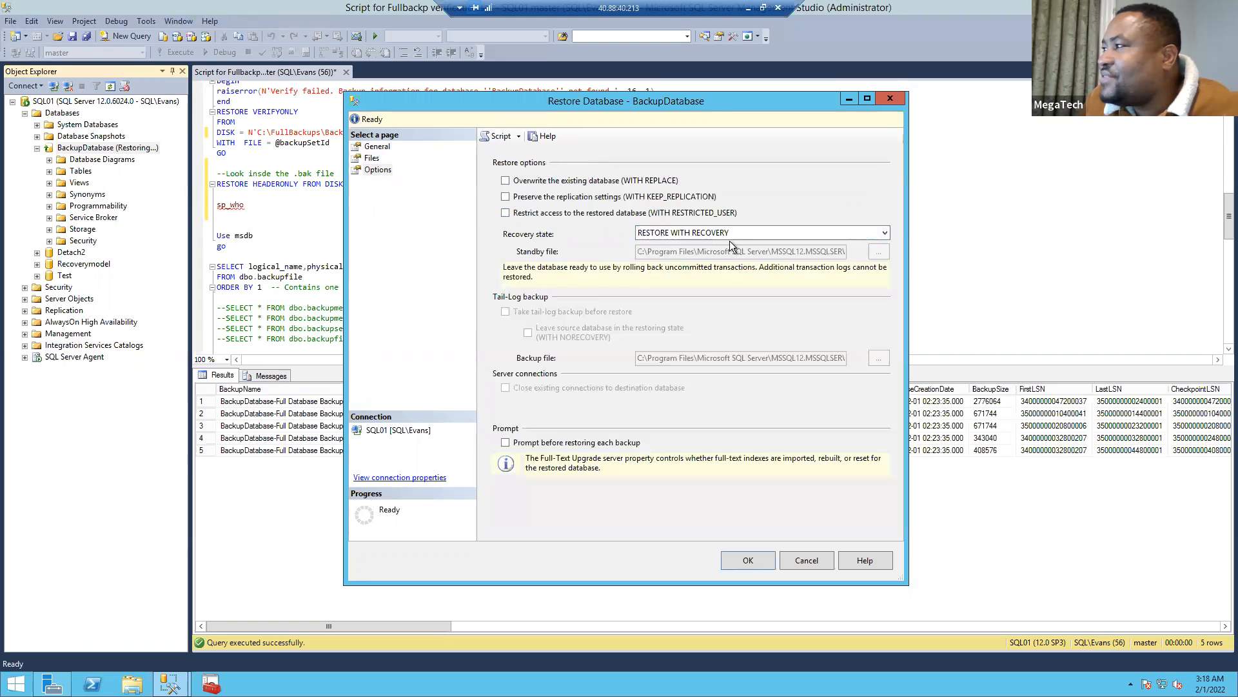
click(761, 563)
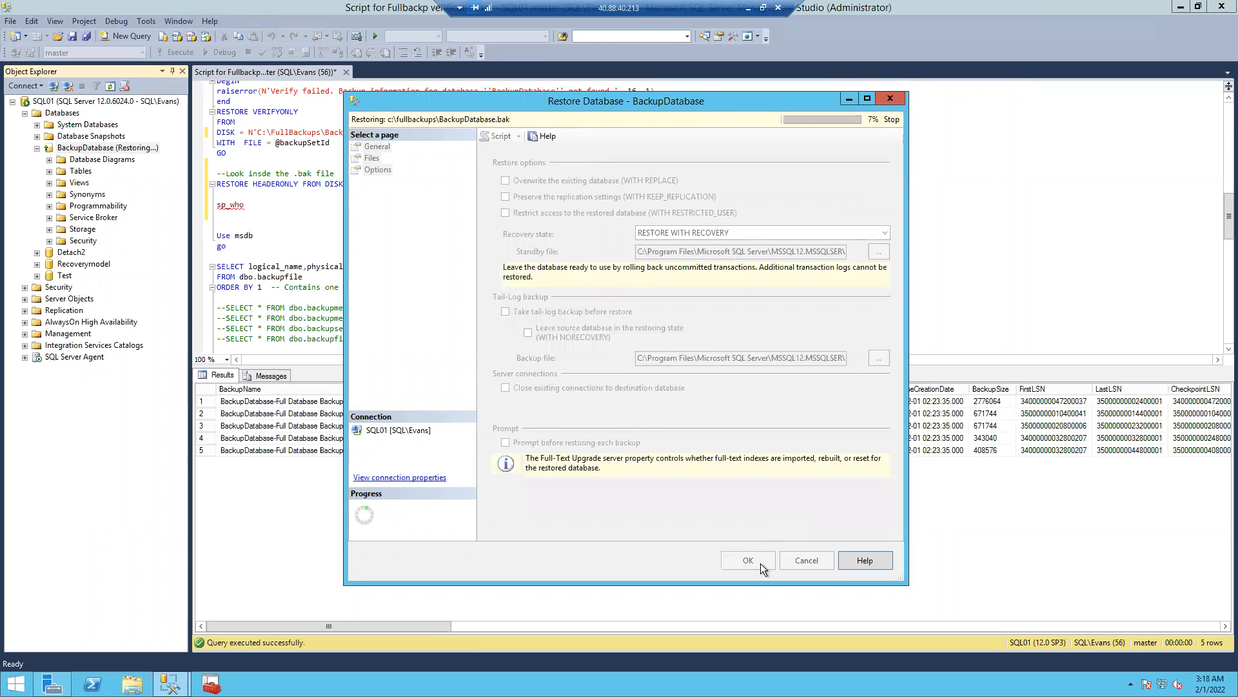
click(703, 387)
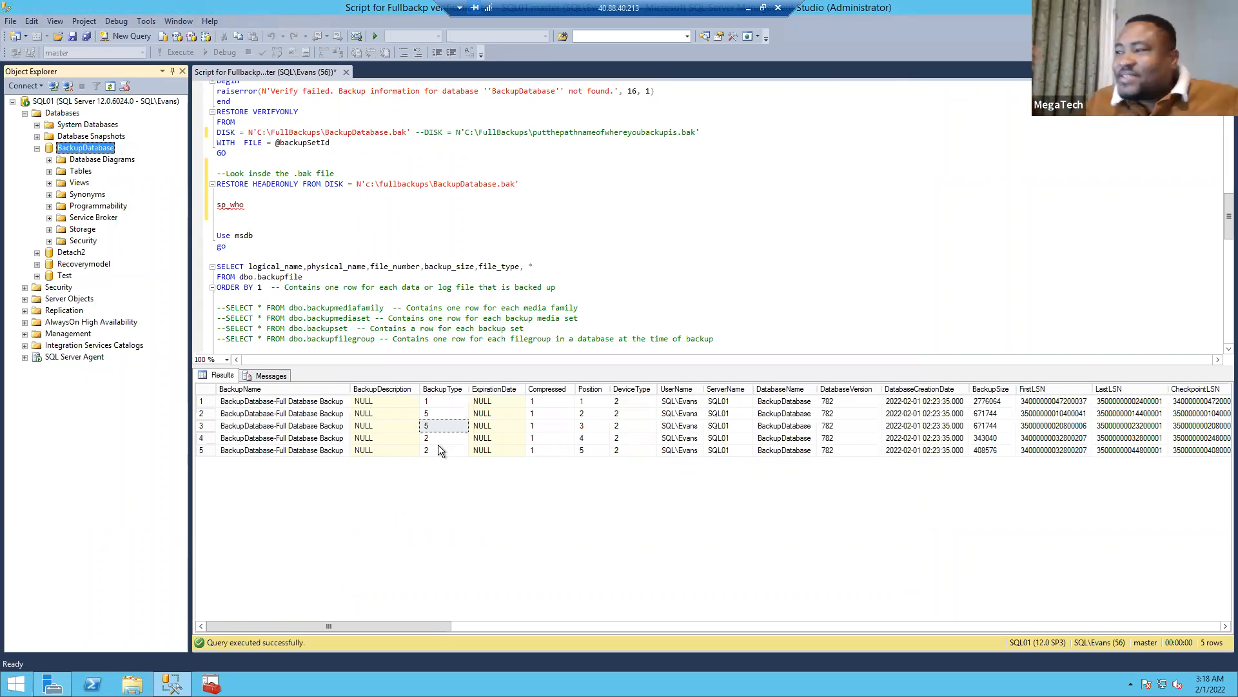
Refresh BackupDatabase's tables and expand the list to check that the lost table is back.
right_click(86, 176)
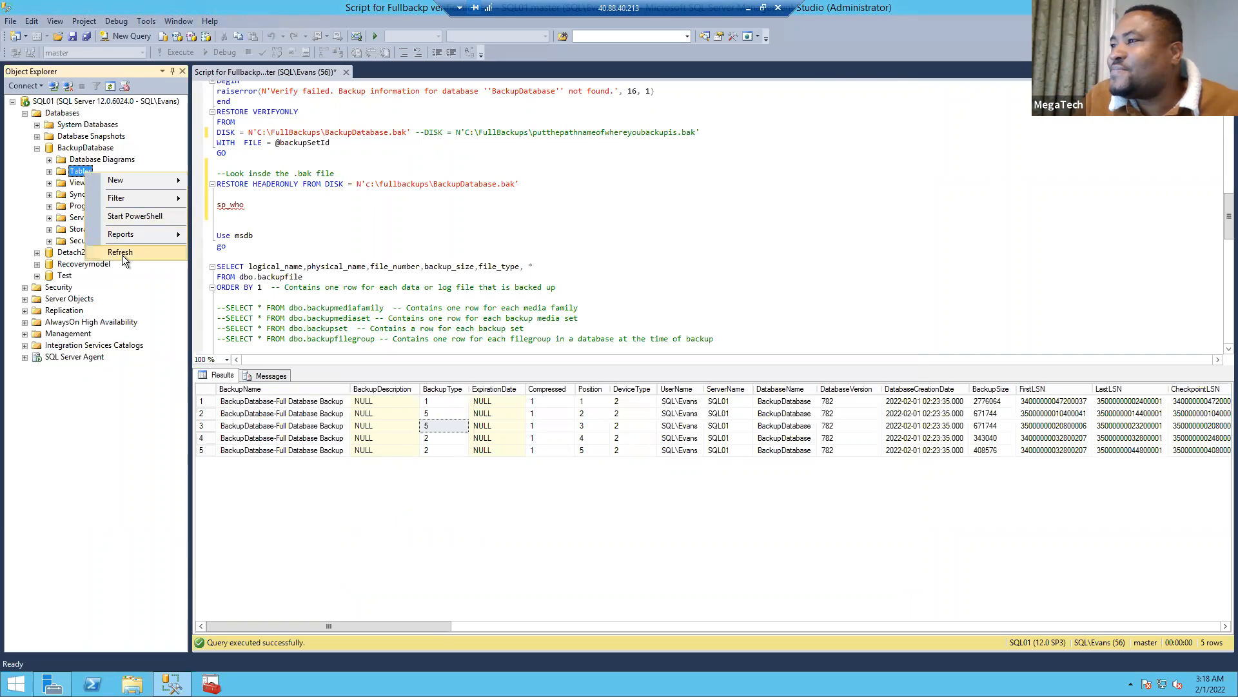
click(126, 254)
click(50, 172)
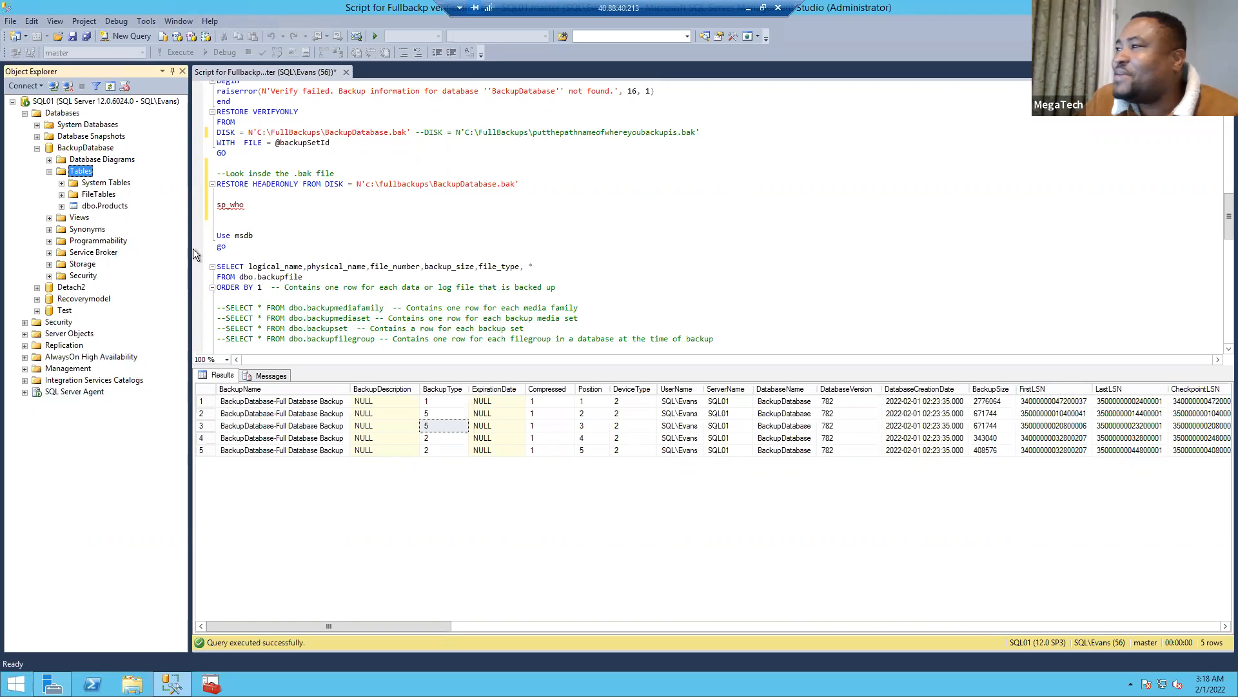
Find the "select * from Products" query under the View data comment and run it against the master database.
drag(586, 217, 589, 224)
scroll(591, 247, down, 2)
scroll(591, 248, down, 11)
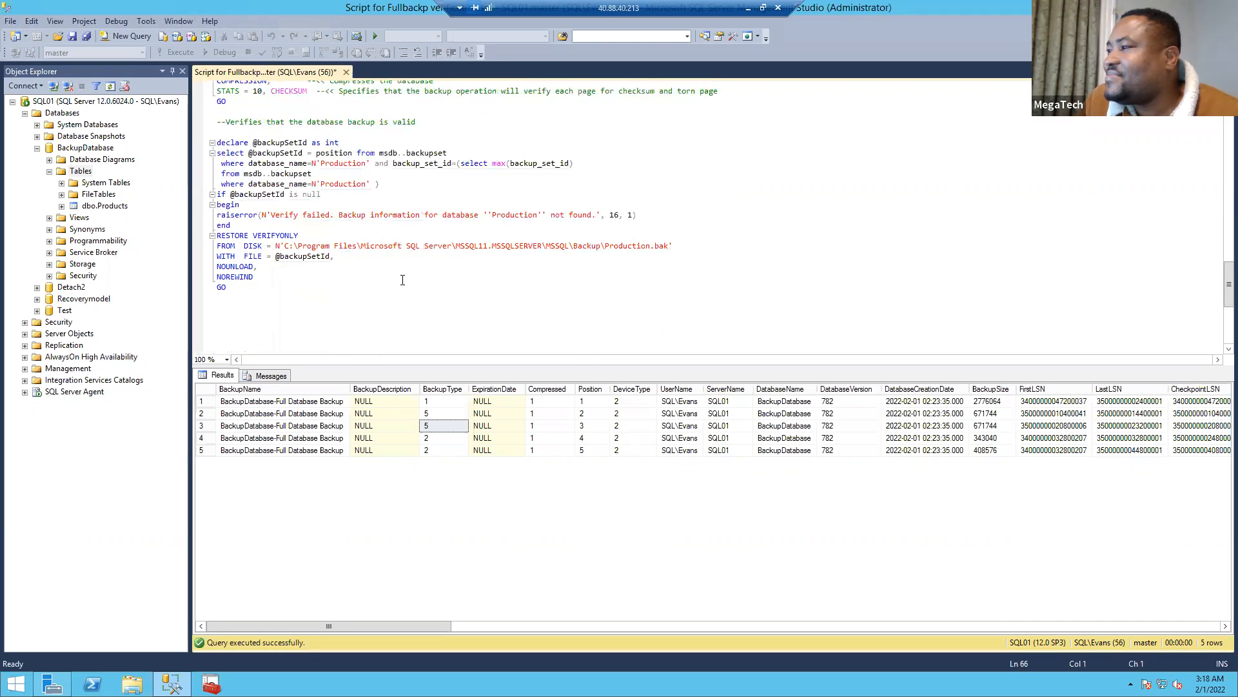
scroll(387, 264, up, 10)
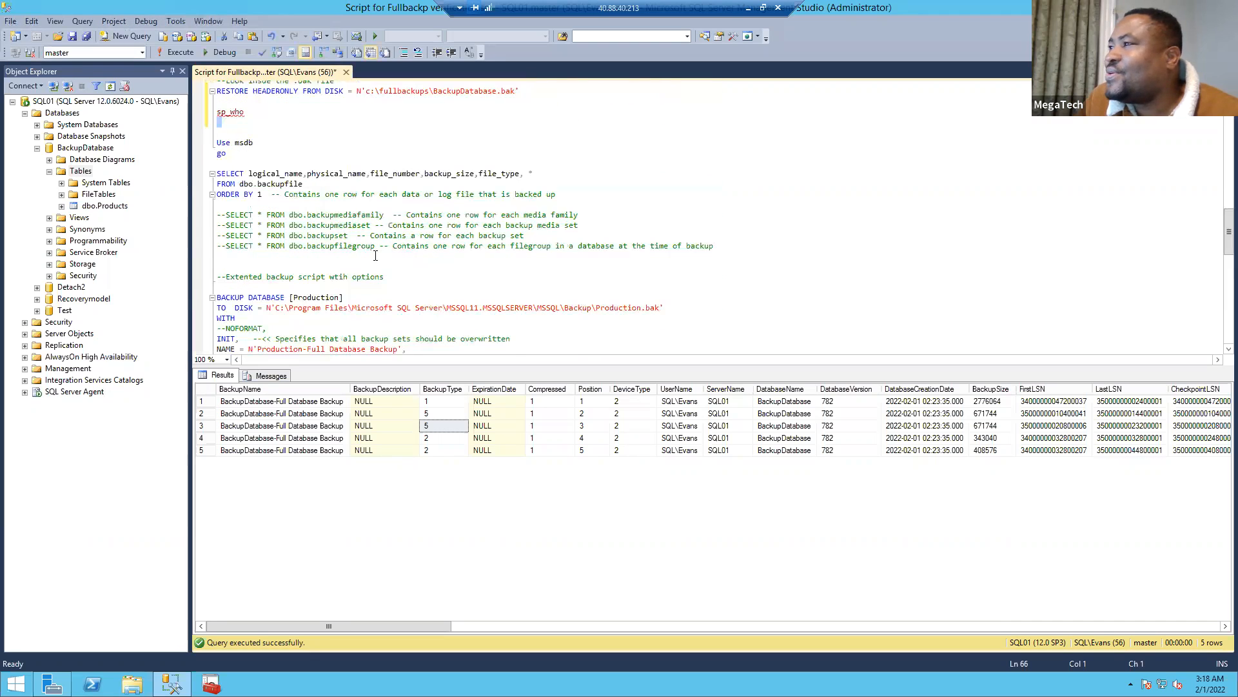
scroll(385, 267, up, 5)
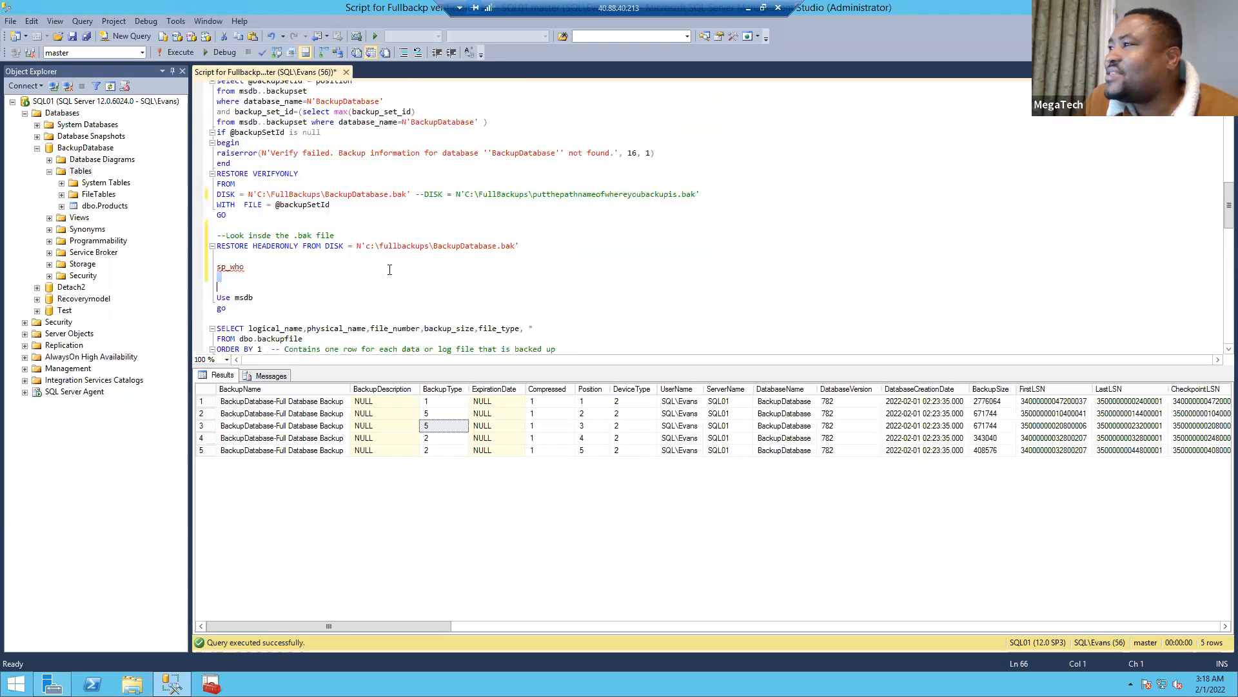
scroll(390, 270, up, 6)
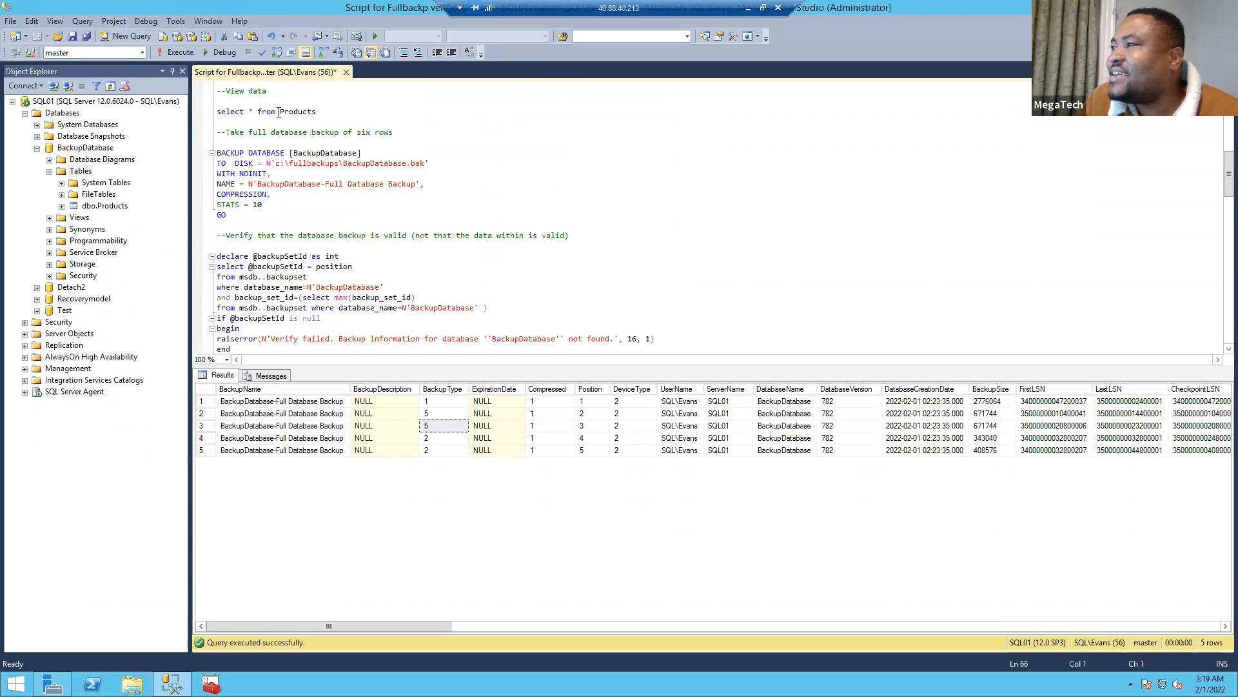
drag(323, 111, 173, 111)
click(176, 52)
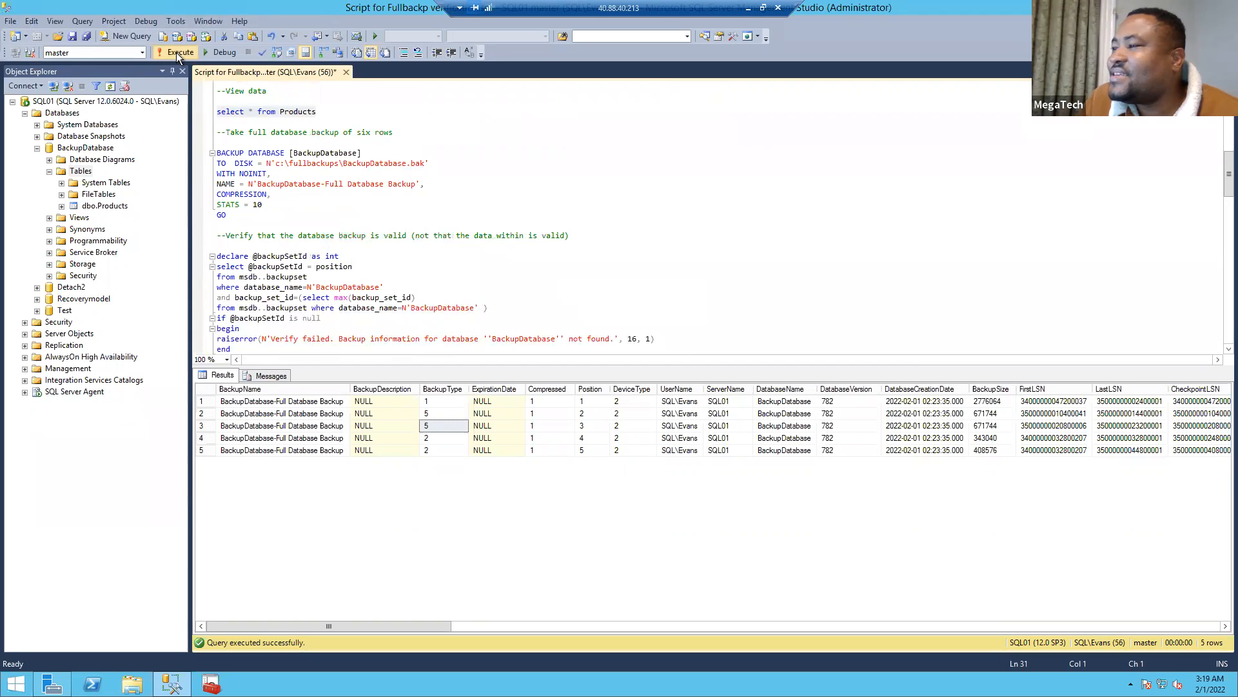
click(379, 121)
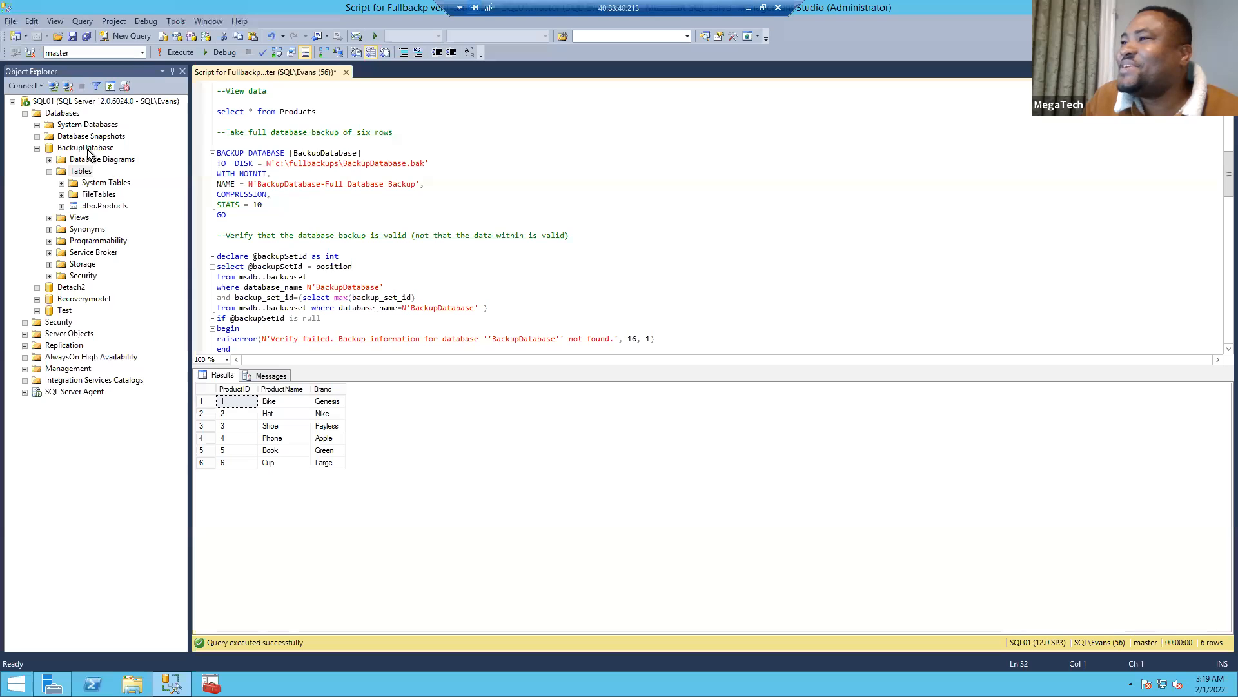
Refresh BackupDatabase, set the query's database to BackupDatabase, and run "select * from Products" again.
right_click(80, 149)
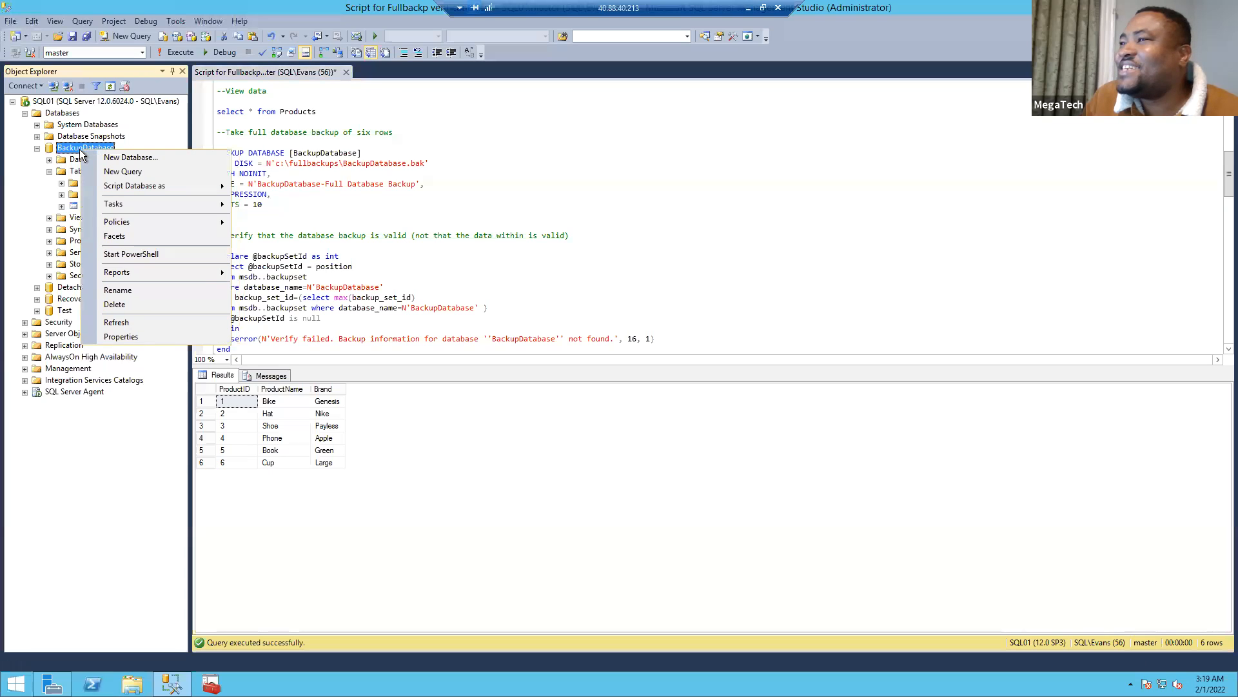
click(134, 321)
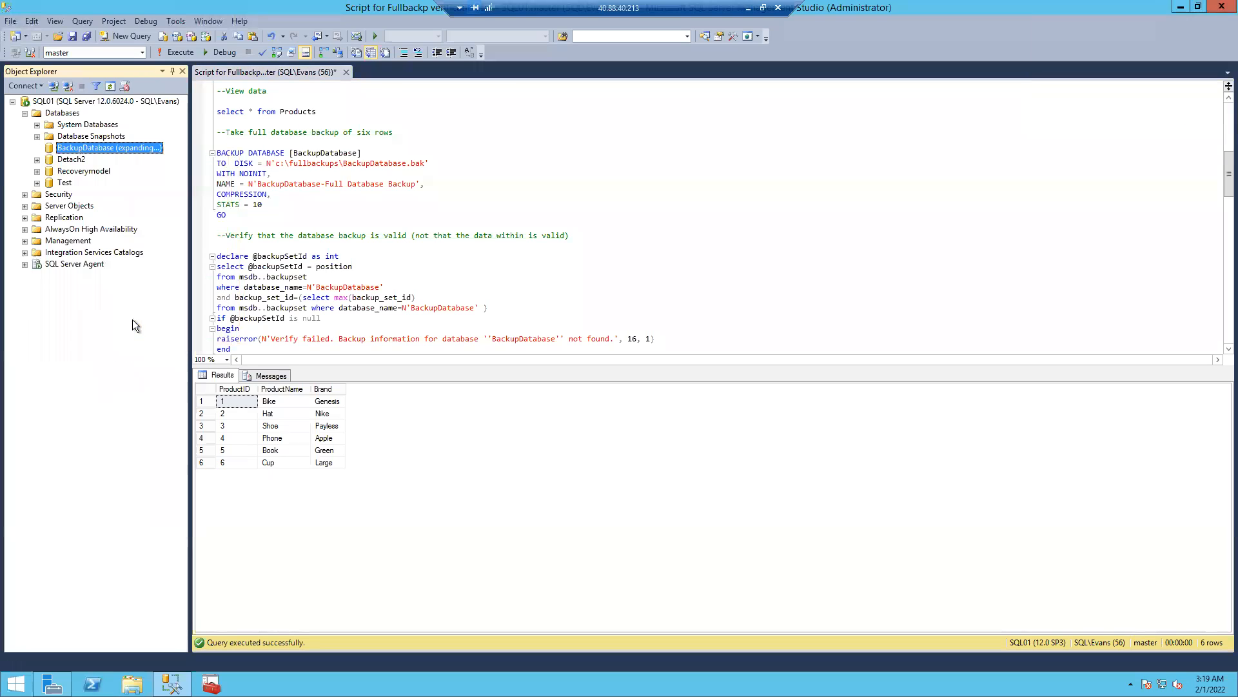
click(349, 173)
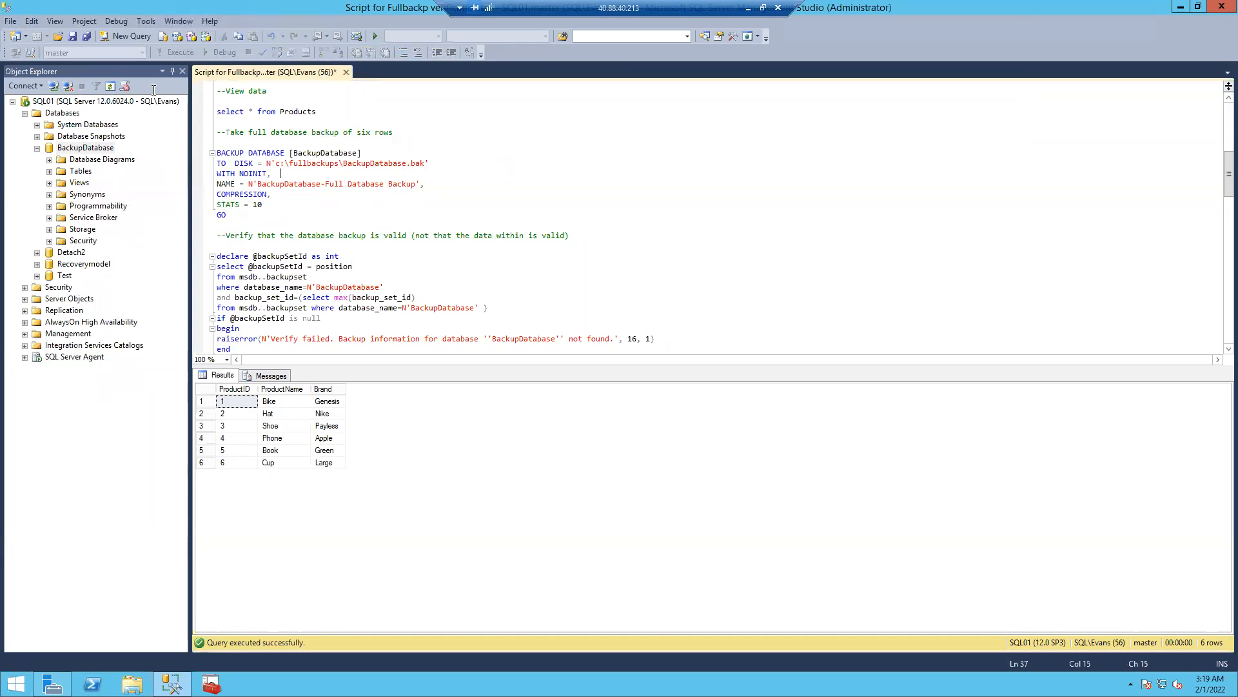
click(142, 52)
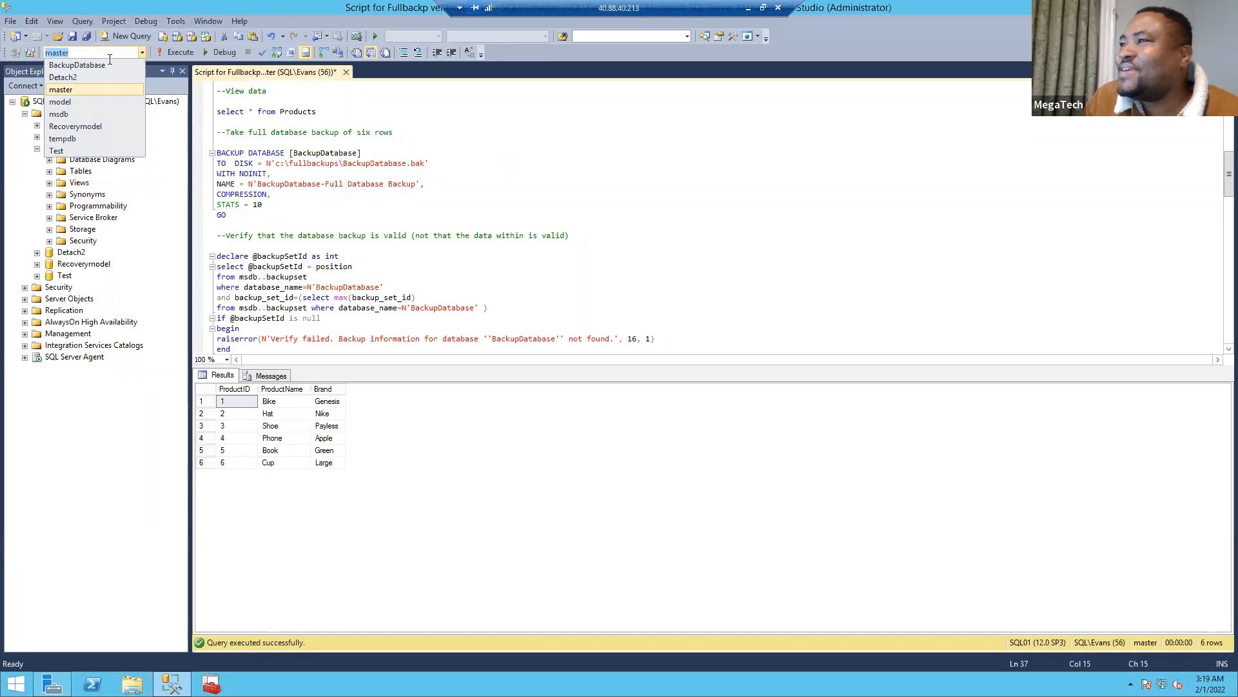
click(77, 65)
drag(316, 112, 214, 111)
click(180, 51)
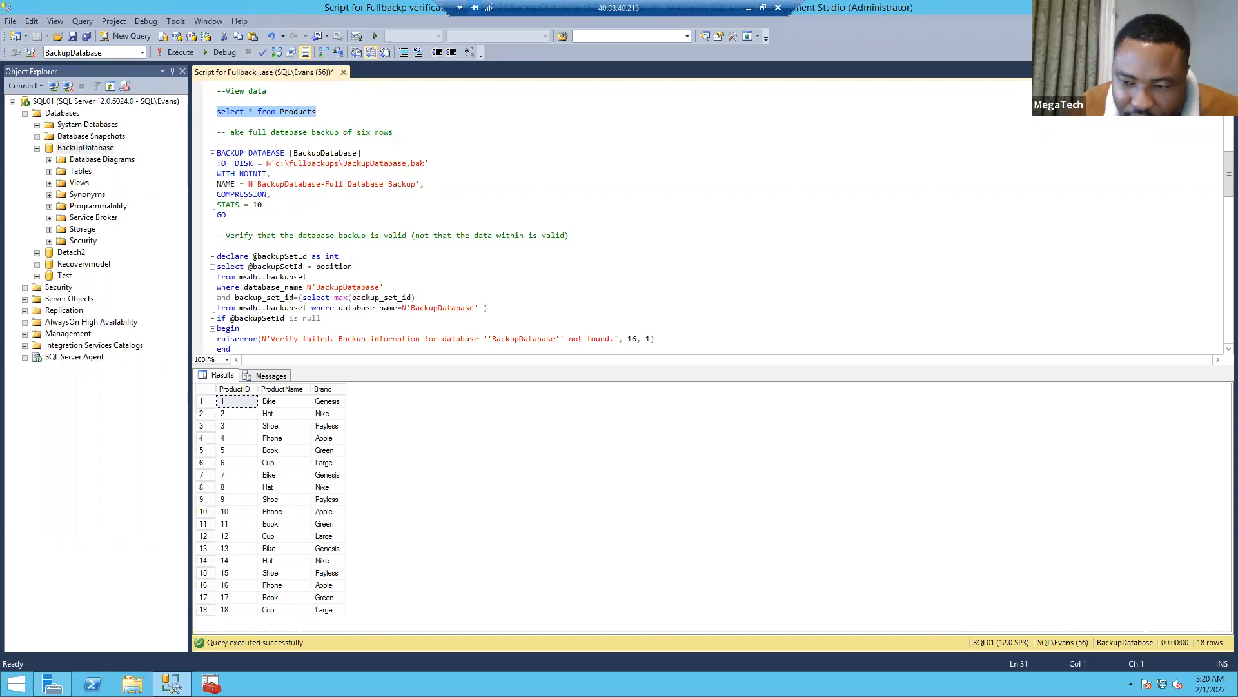
Switch to the Word notes, paste the copied Transaction Log Backup section below Scenario 1, and start its heading on a new page.
key(alt+Tab)
scroll(965, 580, down, 2)
click(882, 537)
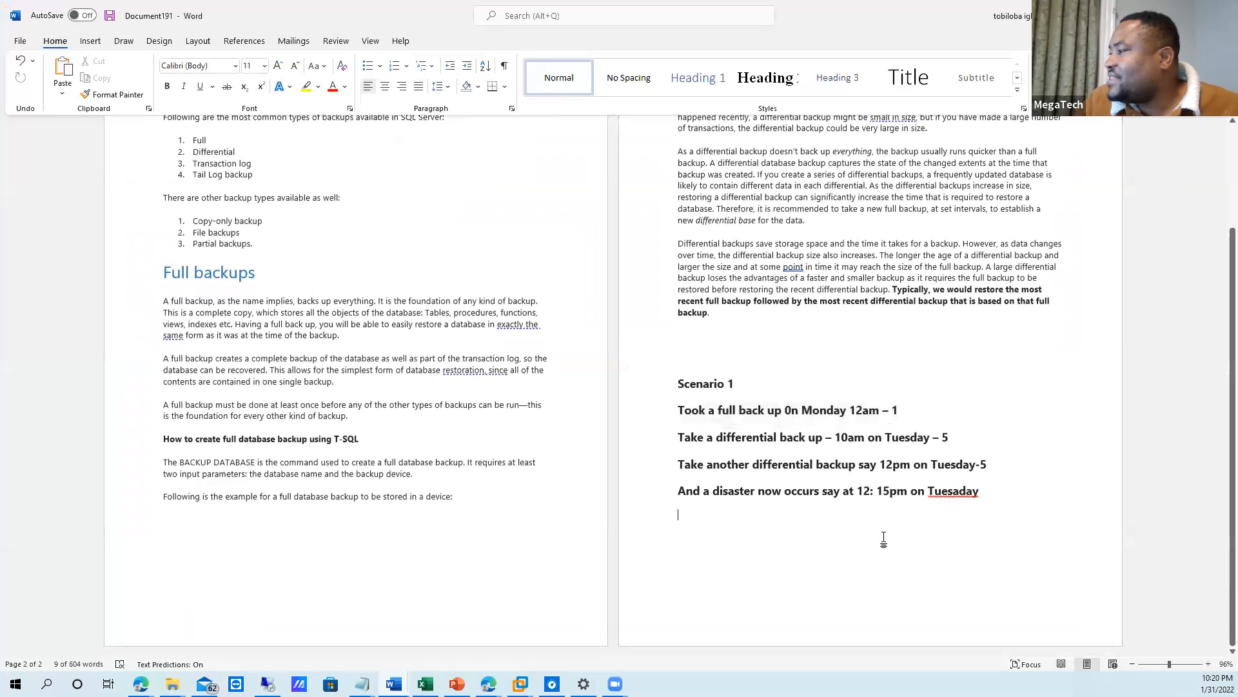
key(ctrl+v)
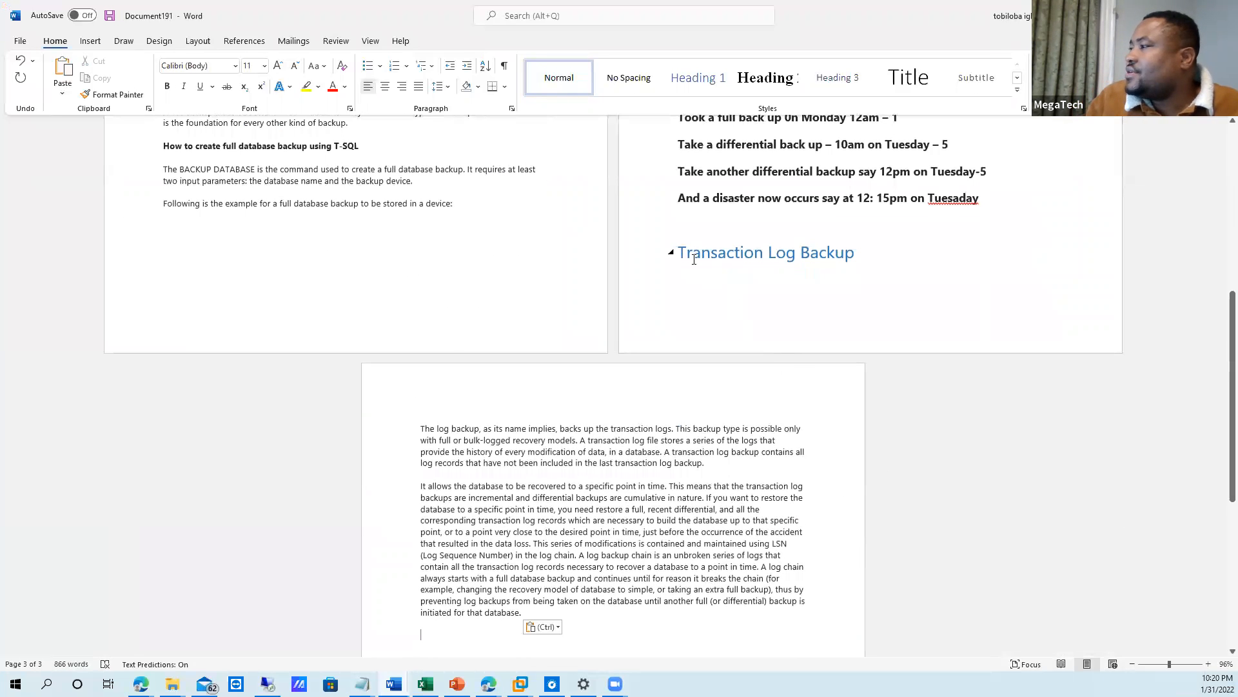
click(674, 252)
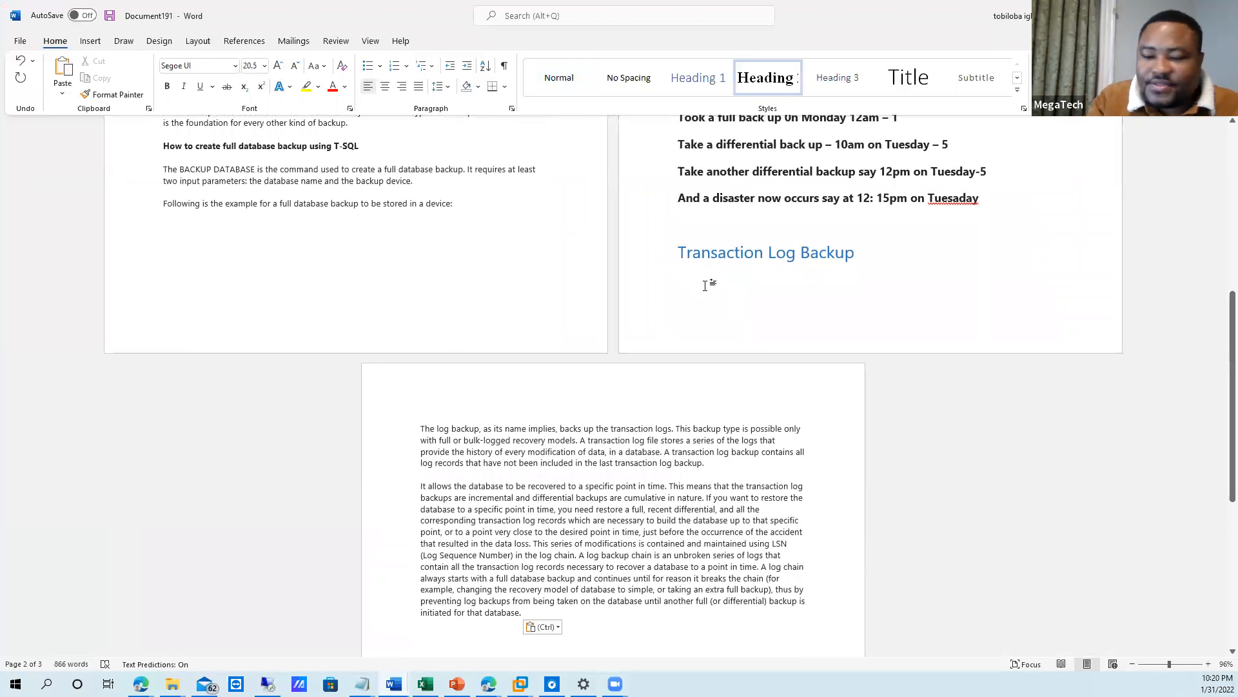
key(ctrl+Return)
scroll(898, 597, down, 2)
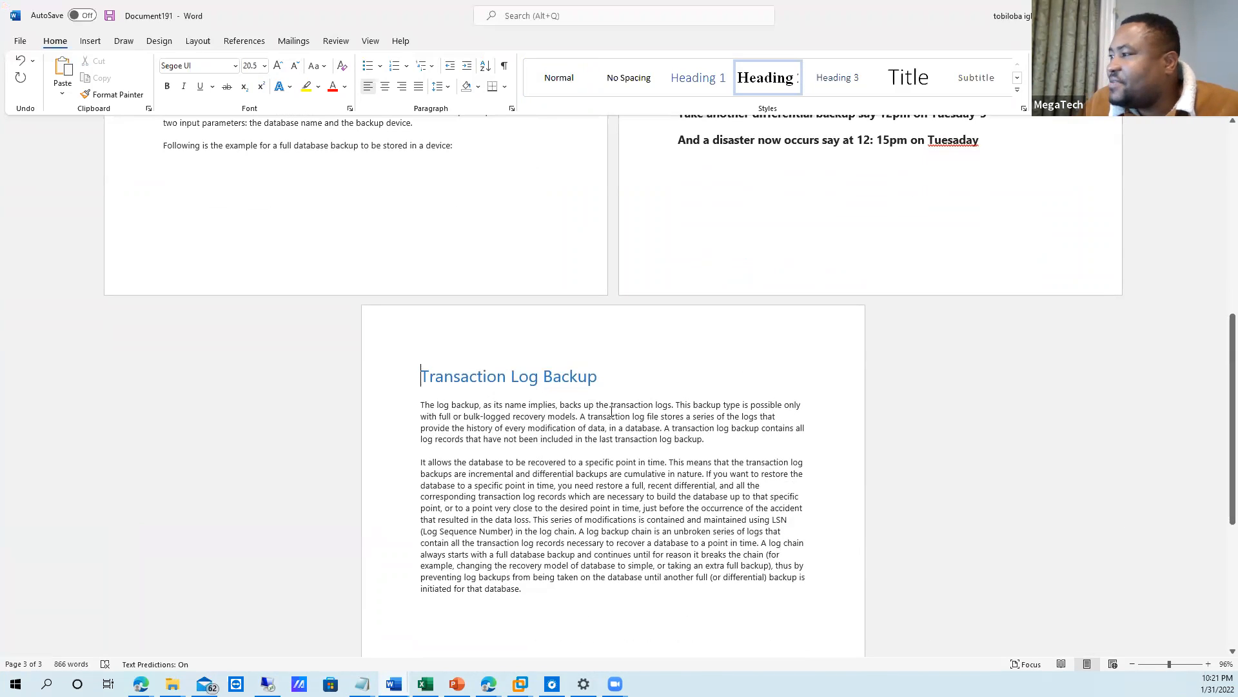
Bold the phrase "full or bulk-logged recovery models" in the first Transaction Log Backup paragraph.
click(672, 404)
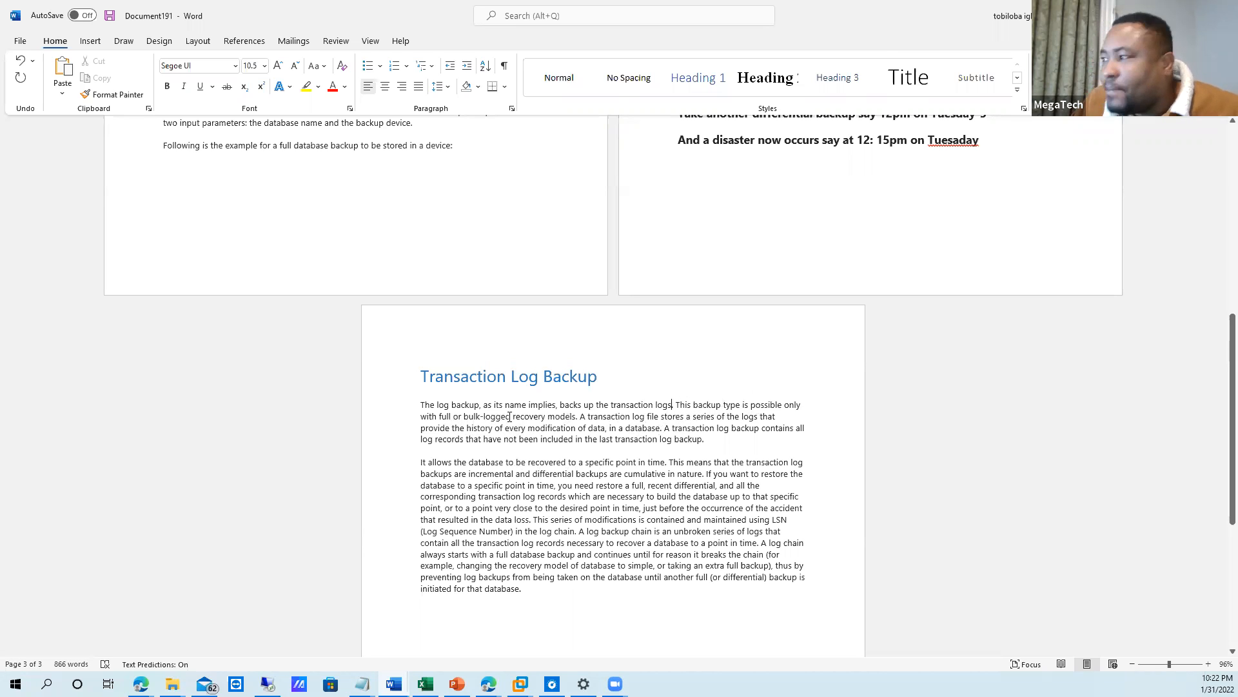
drag(579, 416, 441, 416)
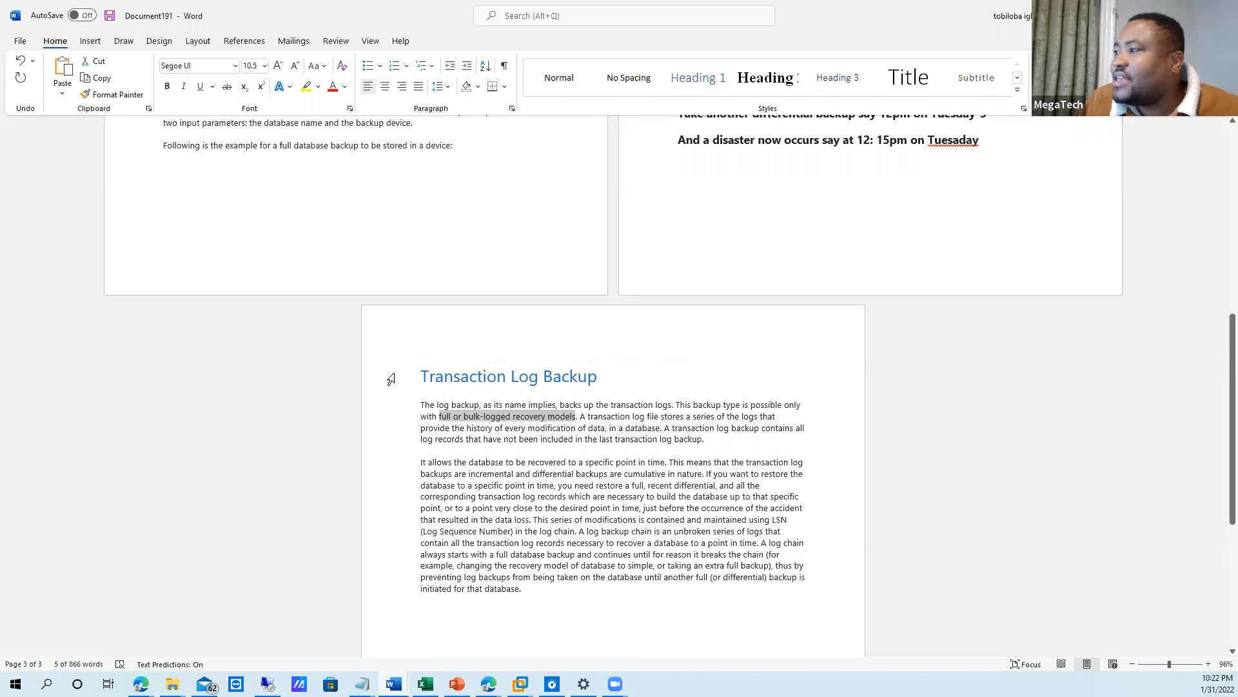
click(167, 86)
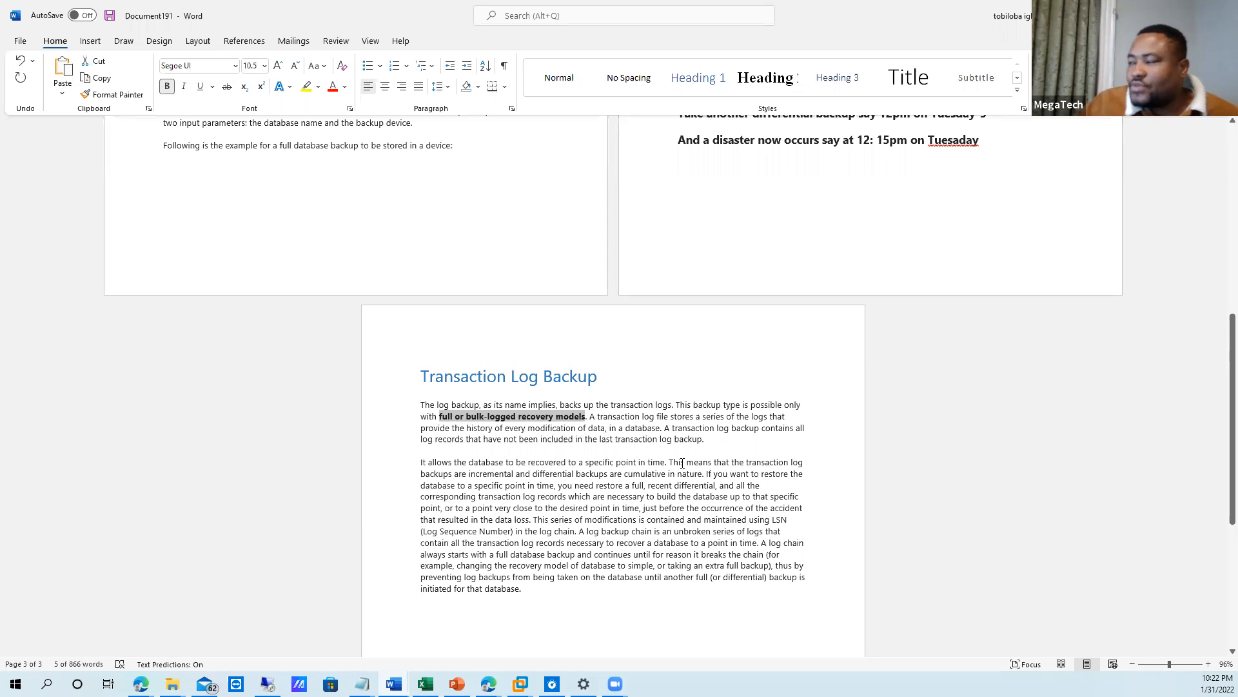
scroll(659, 439, down, 1)
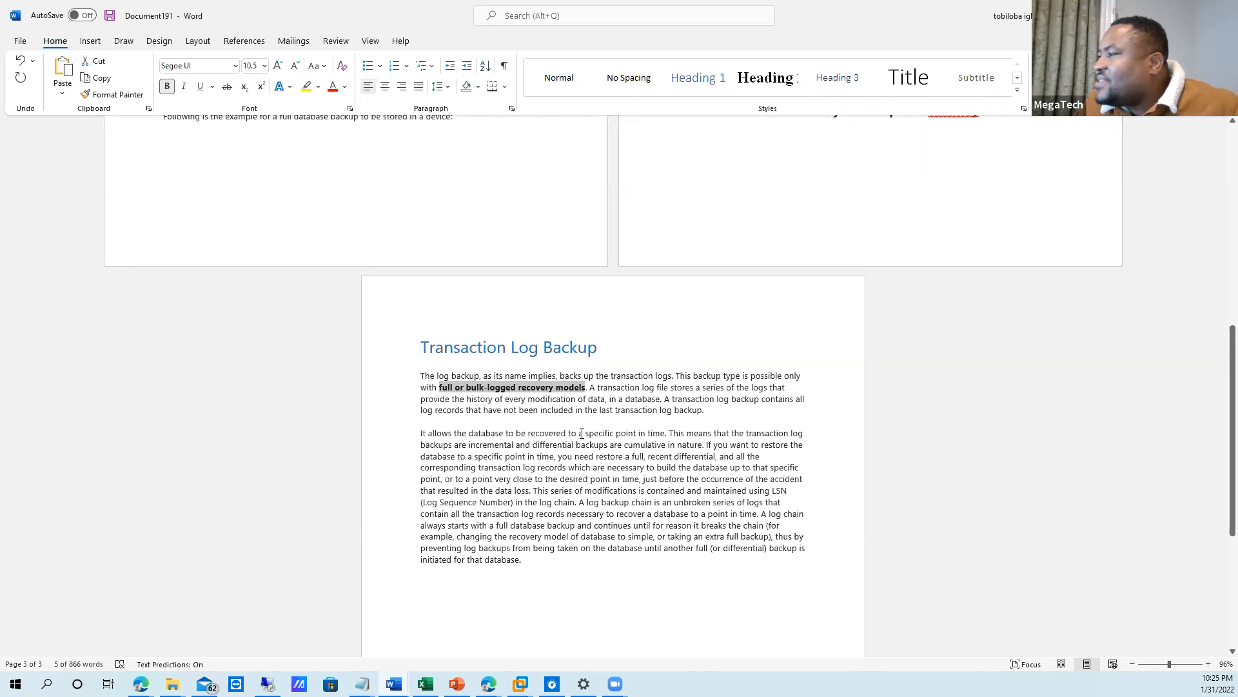
Bold "transaction log backups are incremental" and "differential backups are cumulative" in the second Transaction Log Backup paragraph.
click(662, 433)
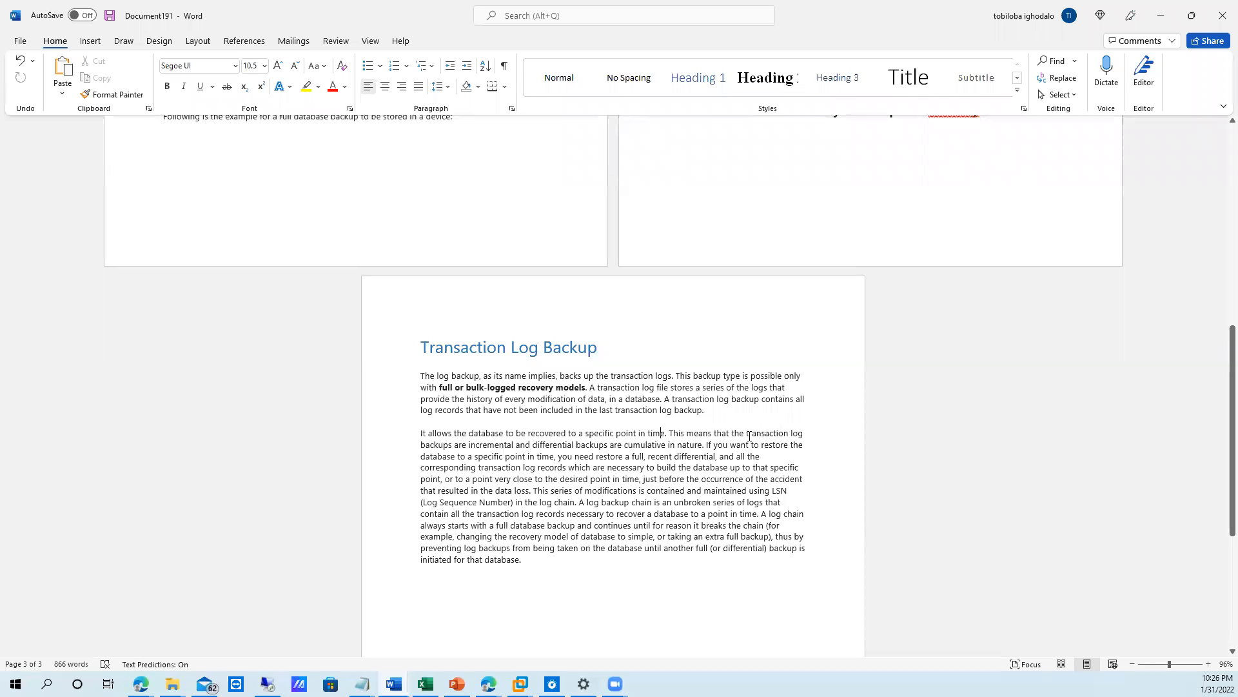
drag(748, 434, 516, 446)
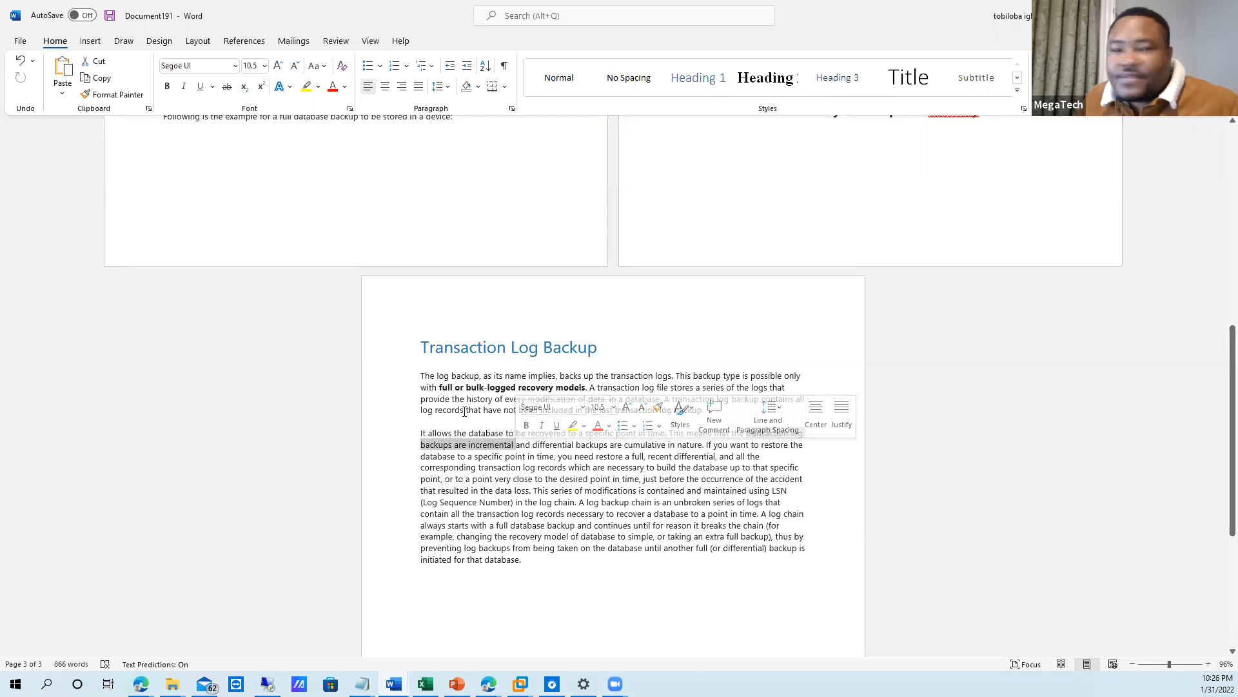
click(167, 86)
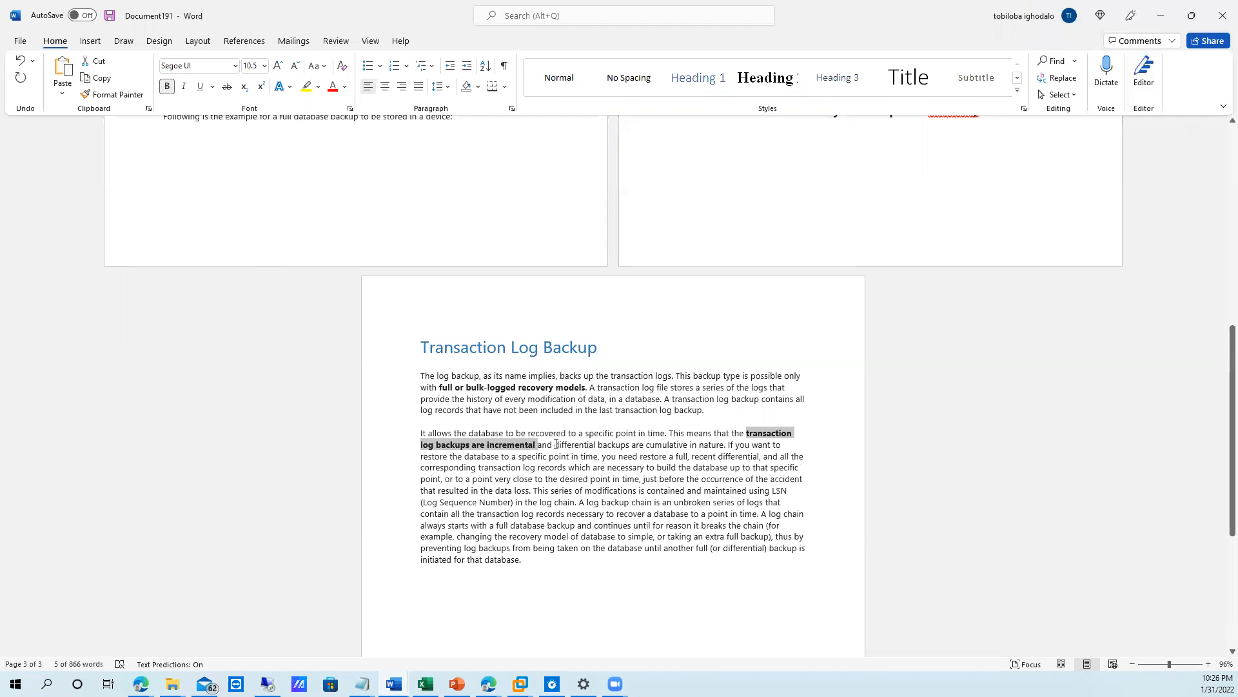
drag(541, 445, 590, 447)
click(630, 445)
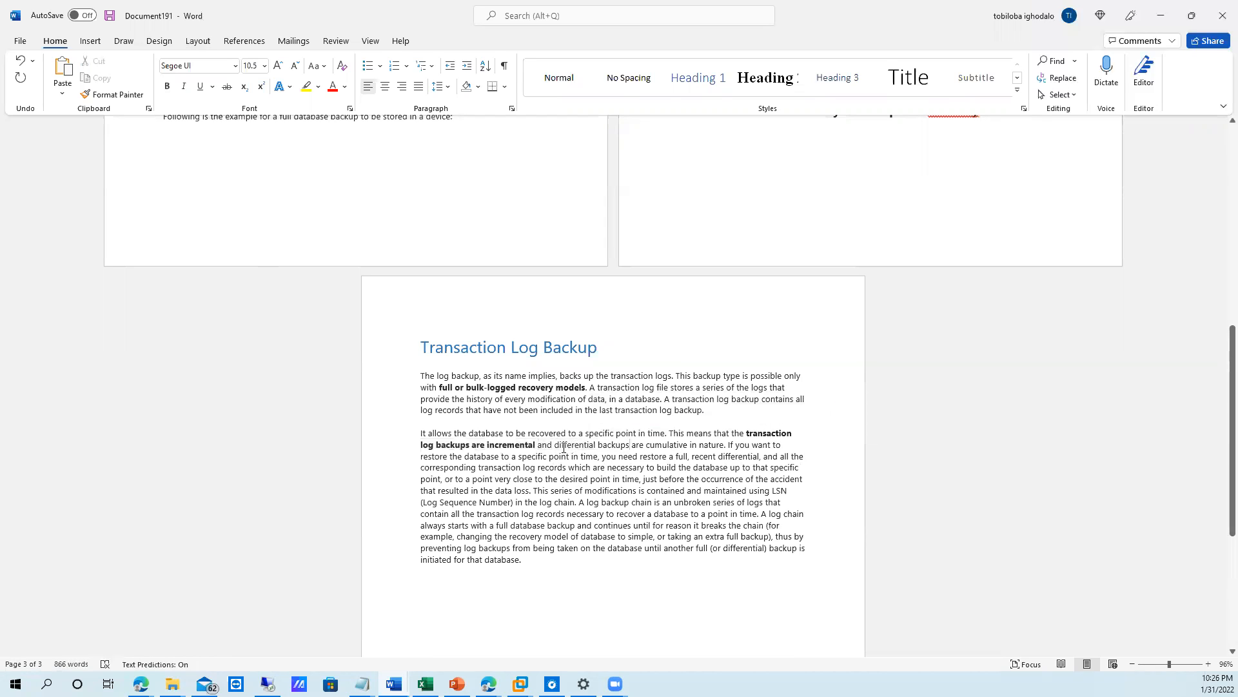
drag(598, 445, 689, 445)
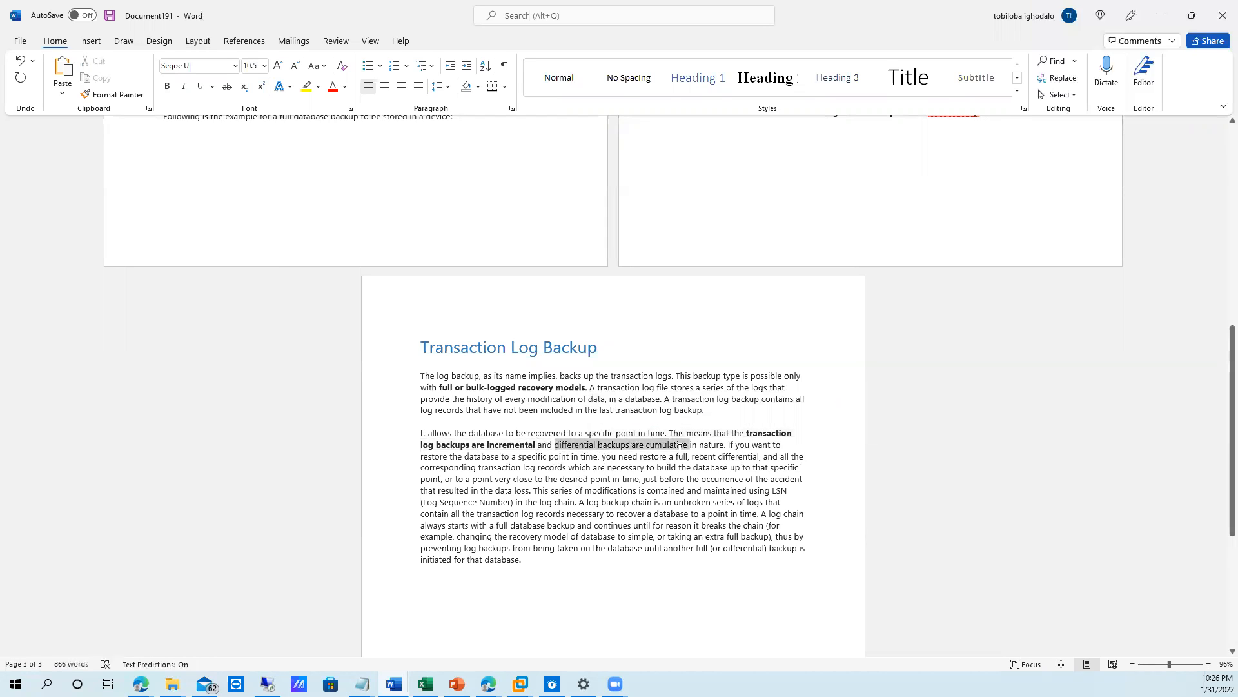
click(168, 87)
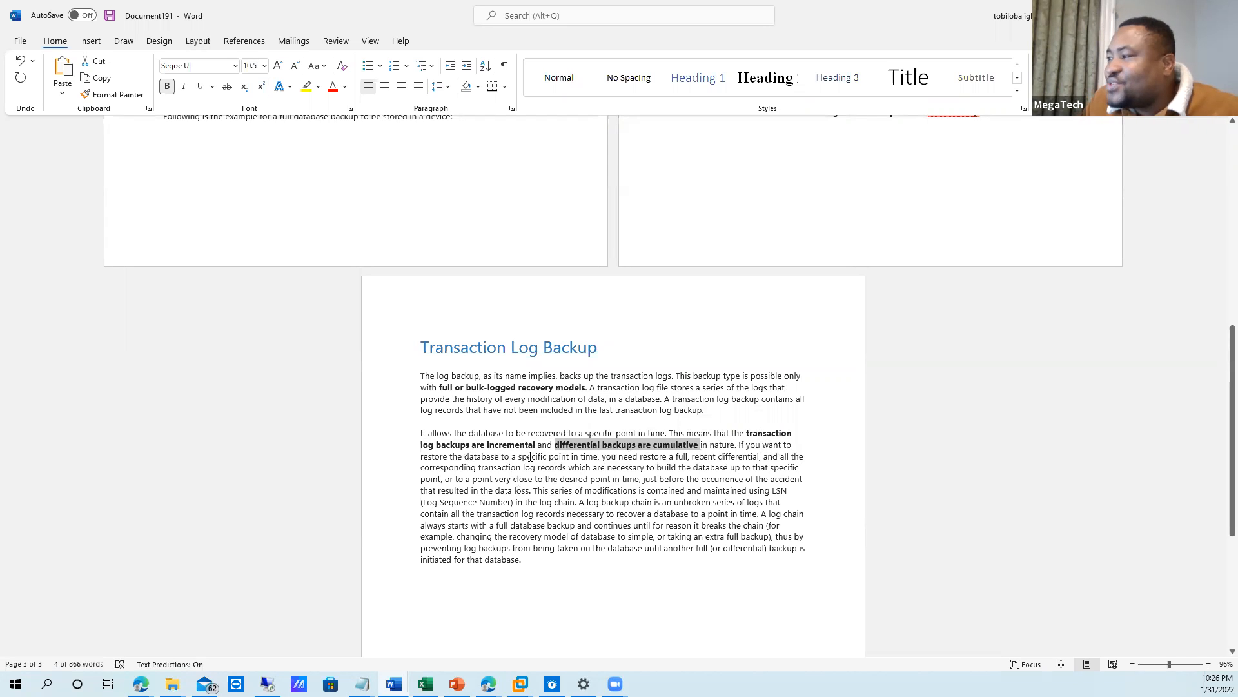
click(688, 457)
text(,)
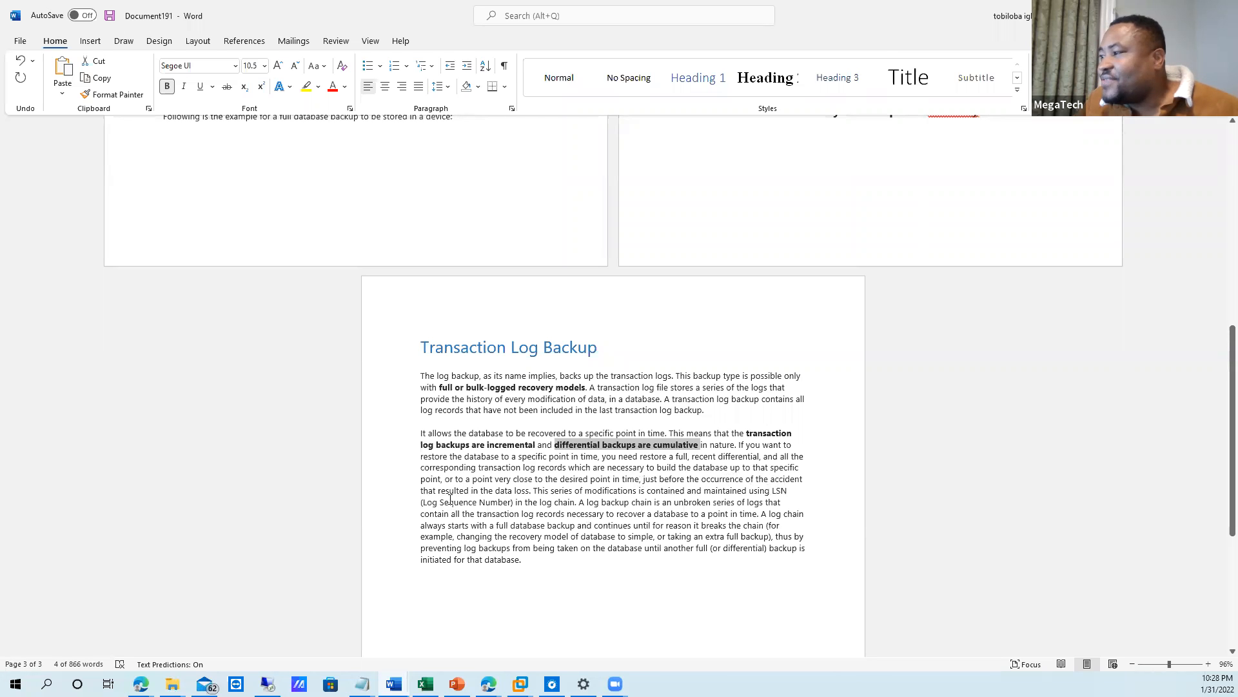
Bold the phrase "(Log Sequence Number) in the log chain" in the second Transaction Log Backup paragraph.
drag(533, 492, 515, 492)
click(646, 502)
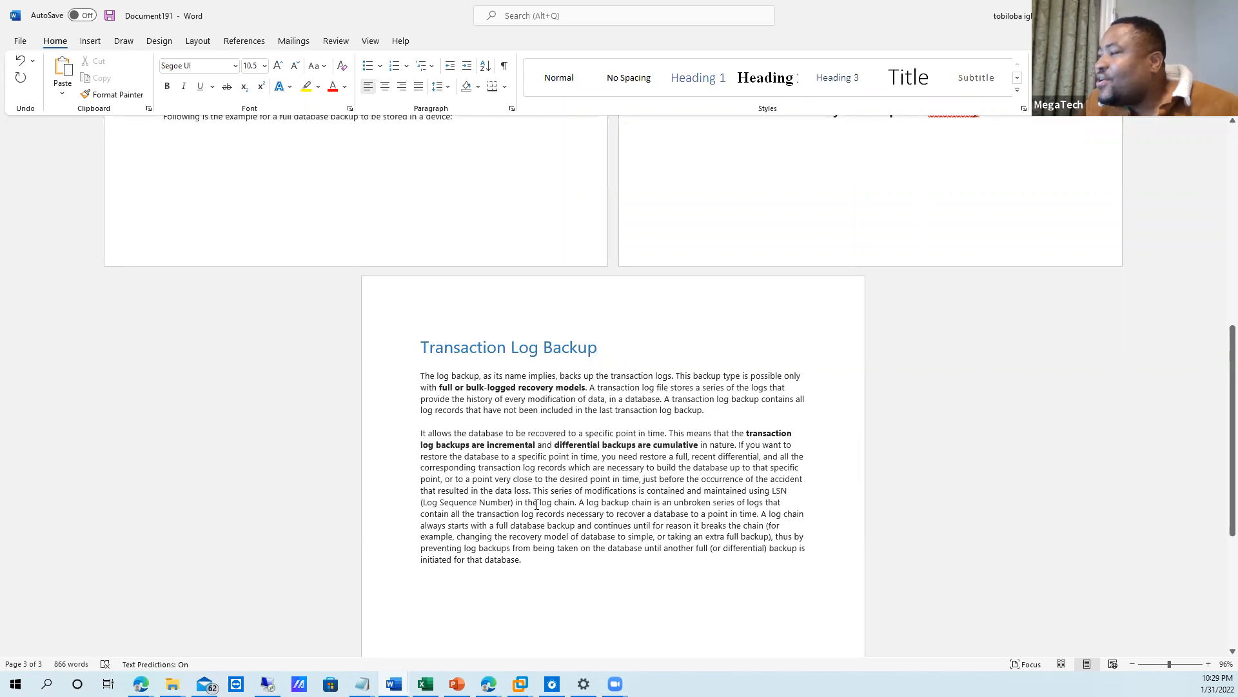
click(514, 503)
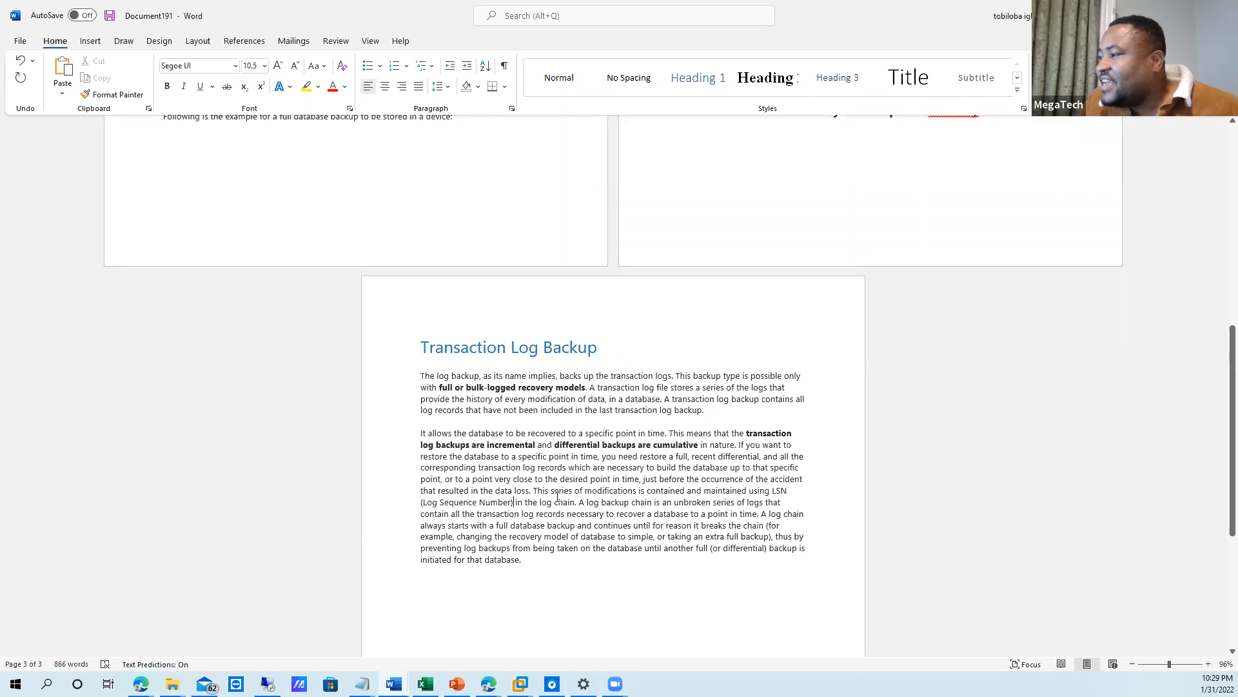
drag(575, 503, 419, 502)
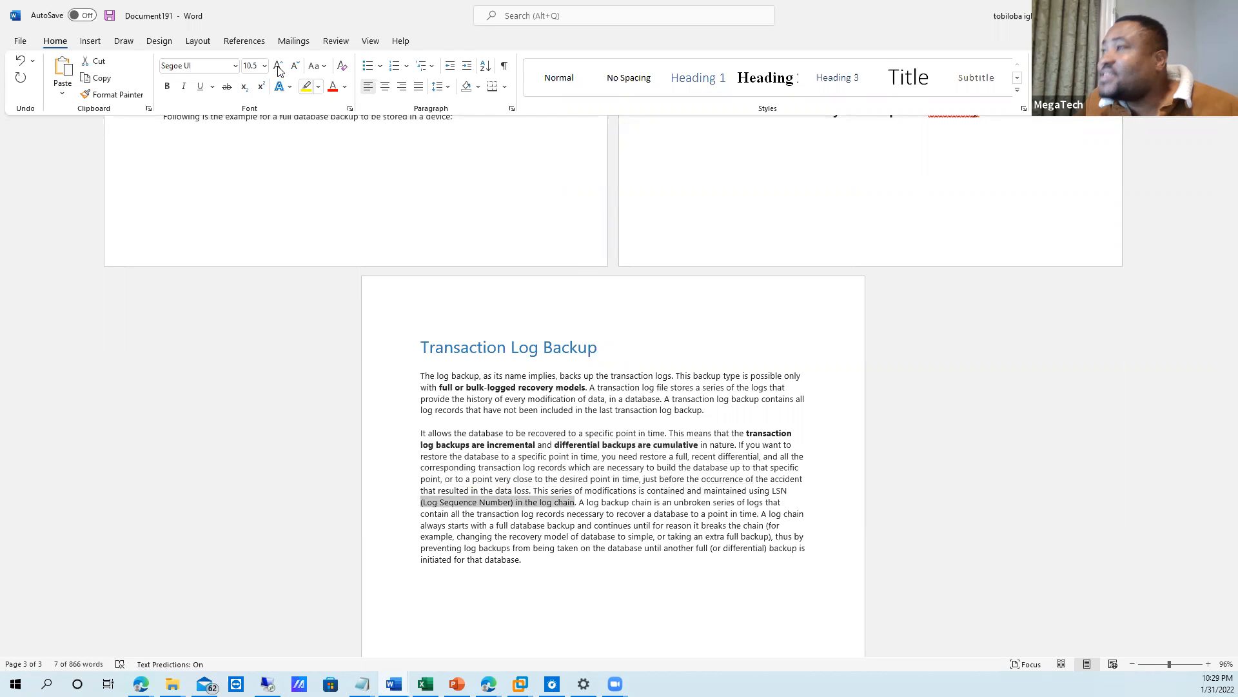
click(168, 88)
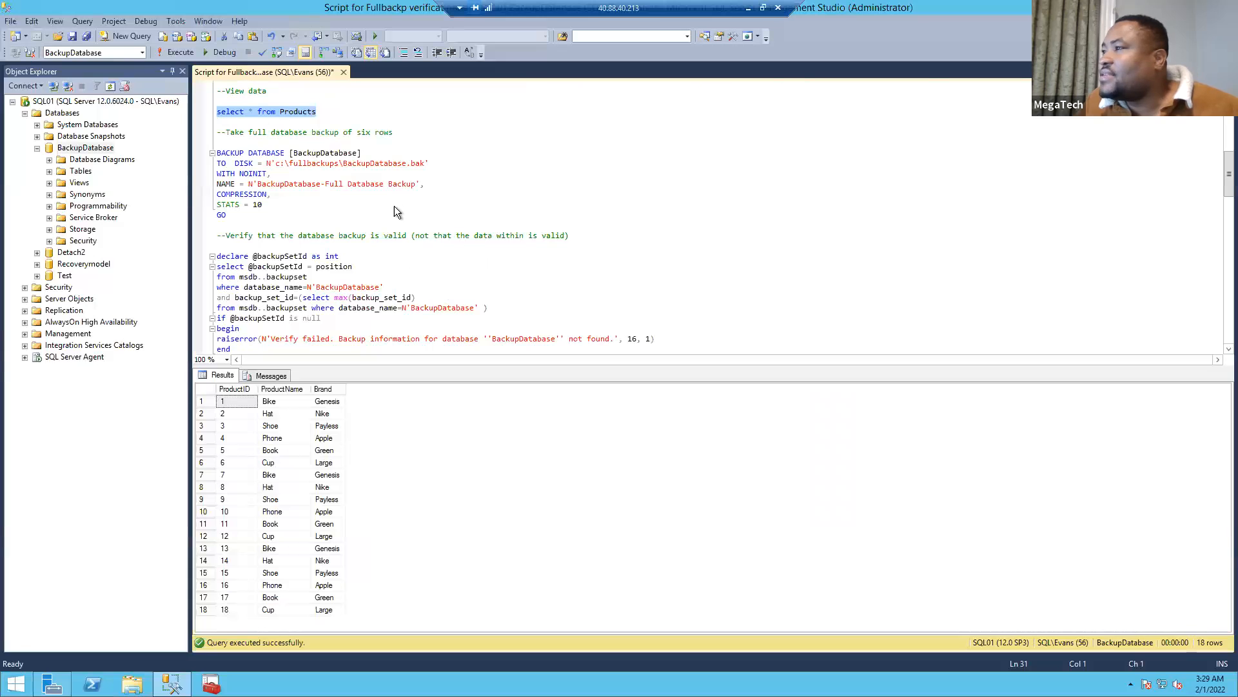
Back in SQL Server Management Studio, run the RESTORE HEADERONLY query on c:\fullbackups\BackupDatabase.bak to list its backup sets.
scroll(477, 200, up, 1)
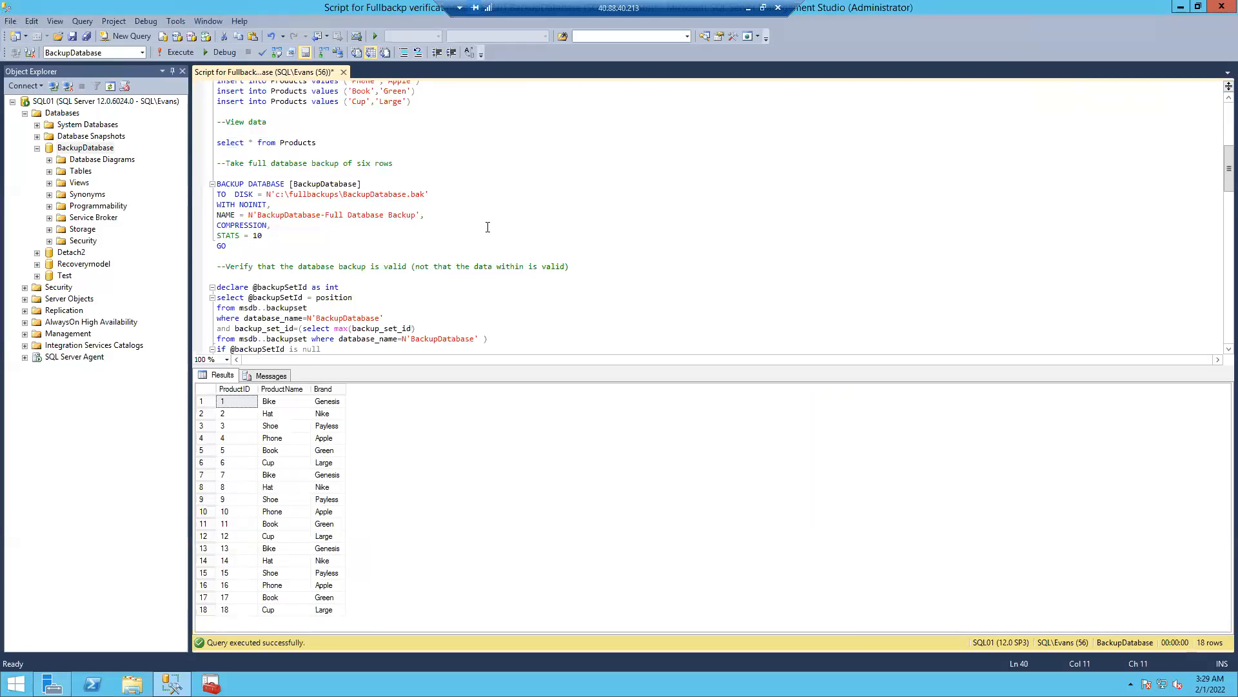
scroll(487, 227, down, 5)
scroll(486, 231, up, 2)
scroll(486, 231, down, 2)
drag(521, 308, 257, 287)
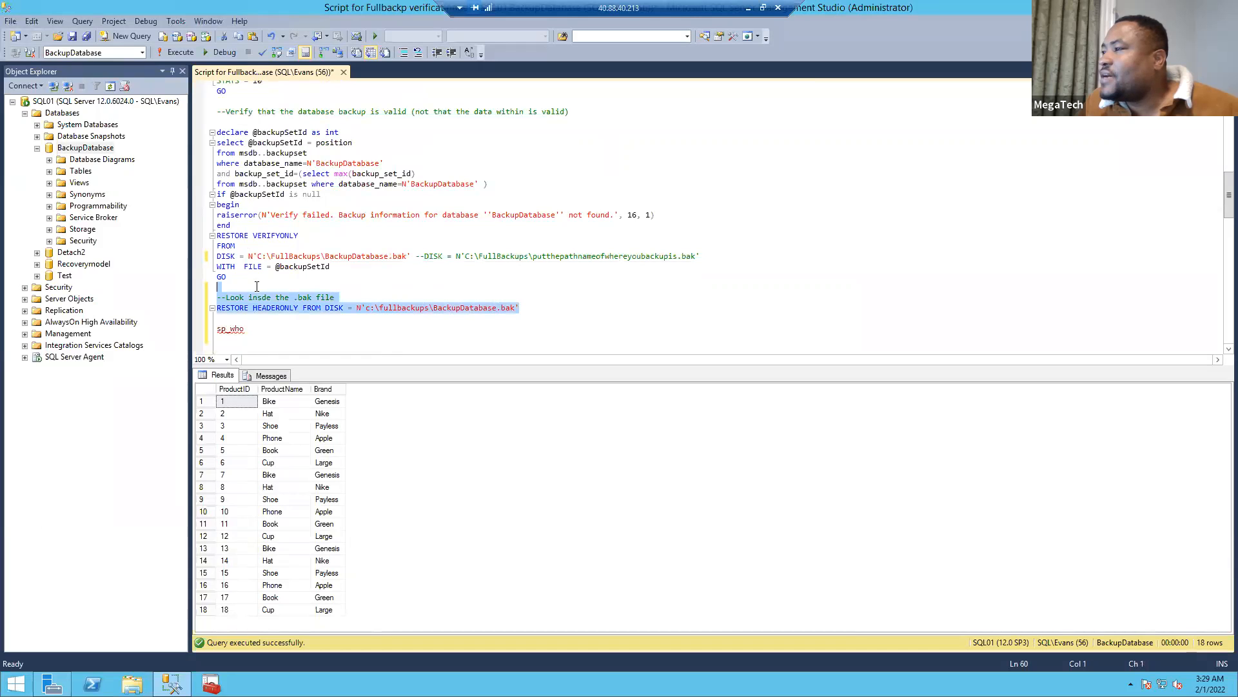
click(180, 53)
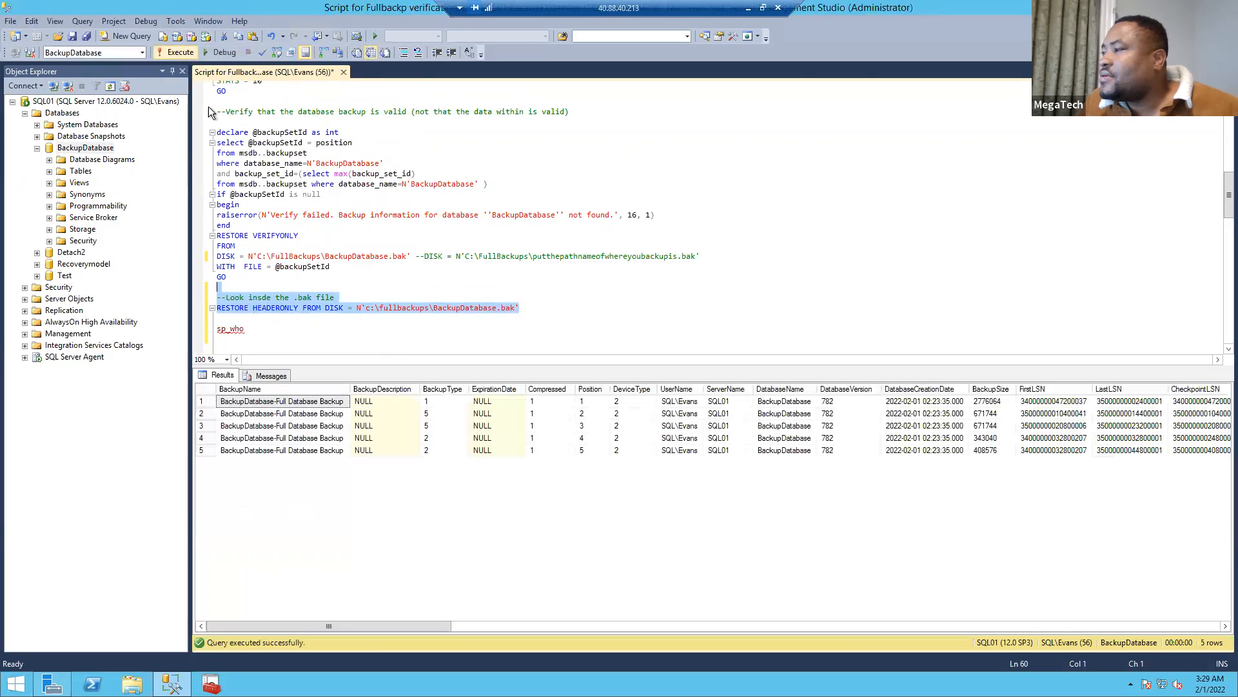
Examine the FirstLSN, LastLSN, CheckpointLSN and DatabaseBackupLSN values of the listed backup sets in the header results.
click(1050, 389)
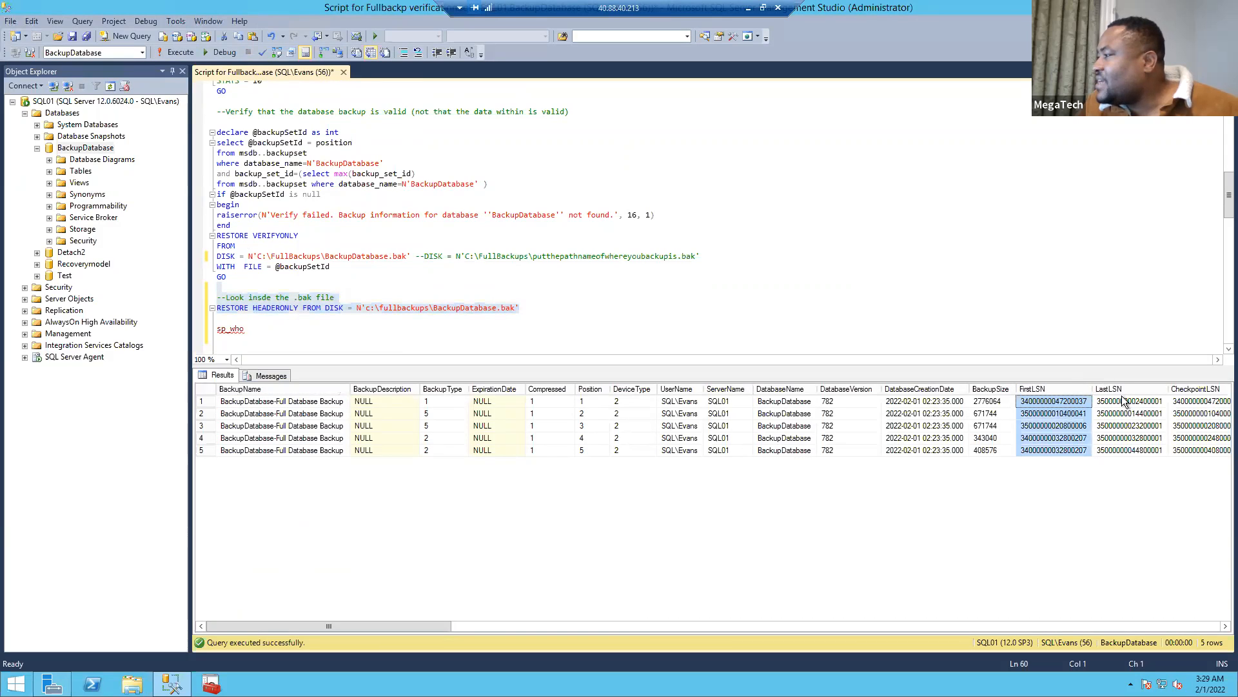
click(1140, 400)
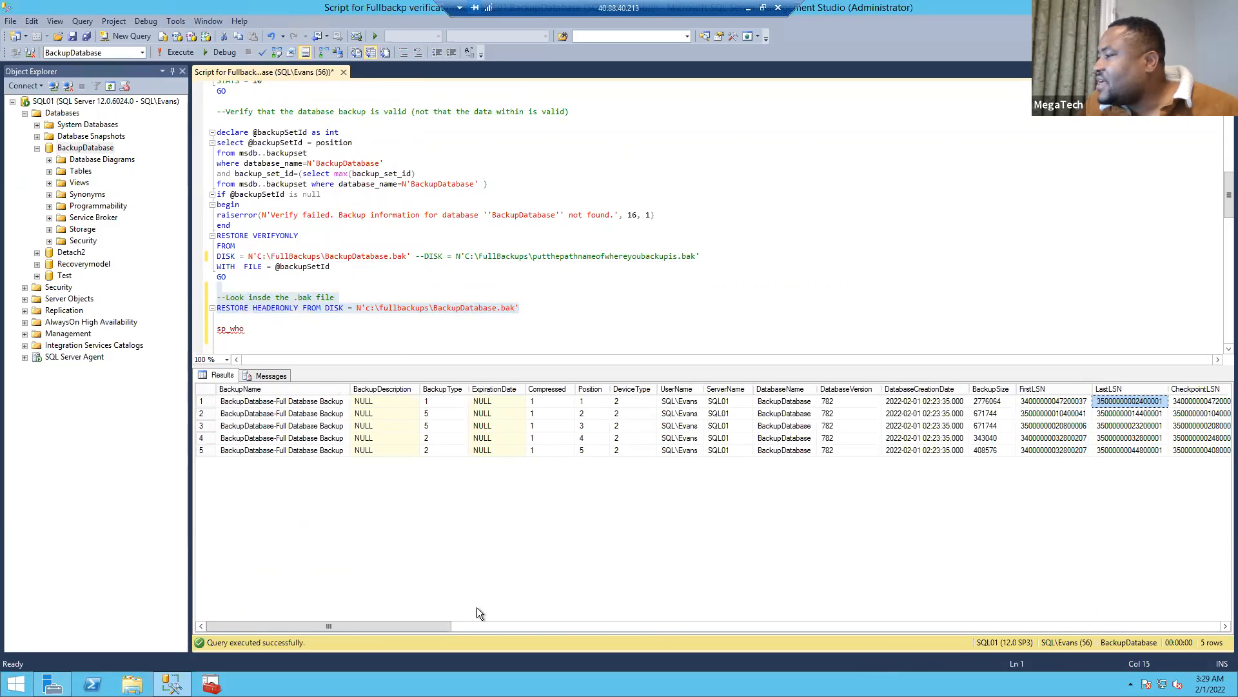
drag(355, 628, 482, 641)
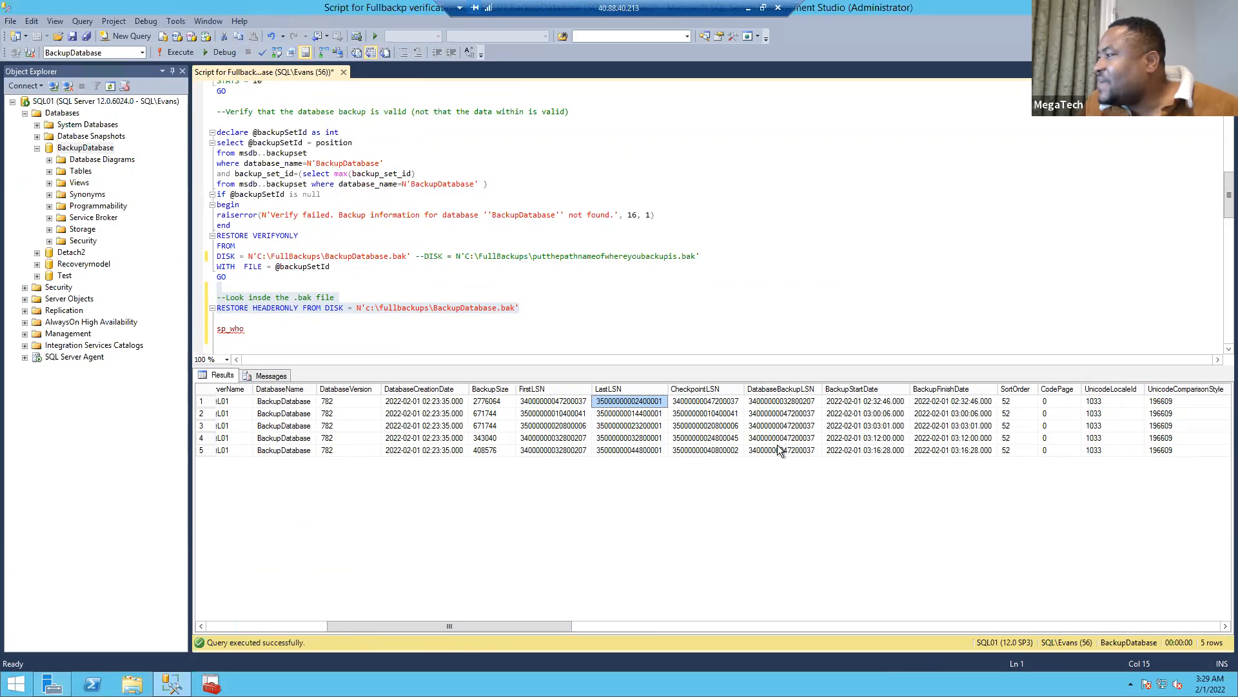
click(575, 430)
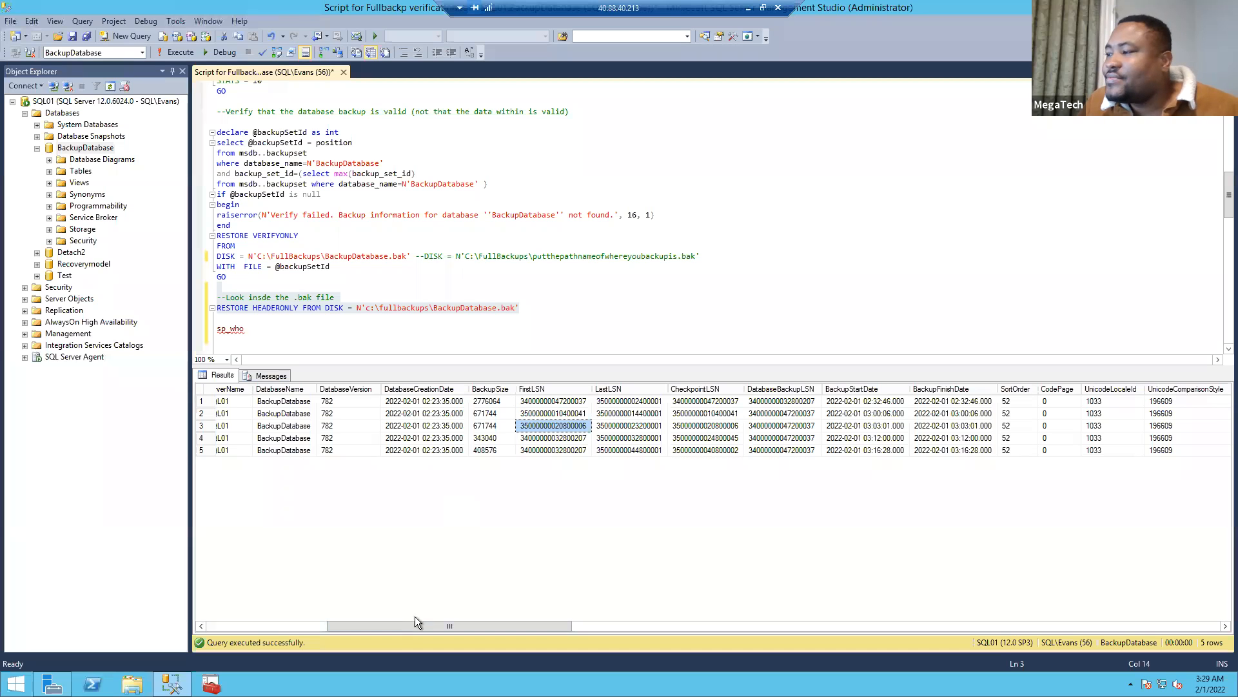
drag(416, 625, 399, 644)
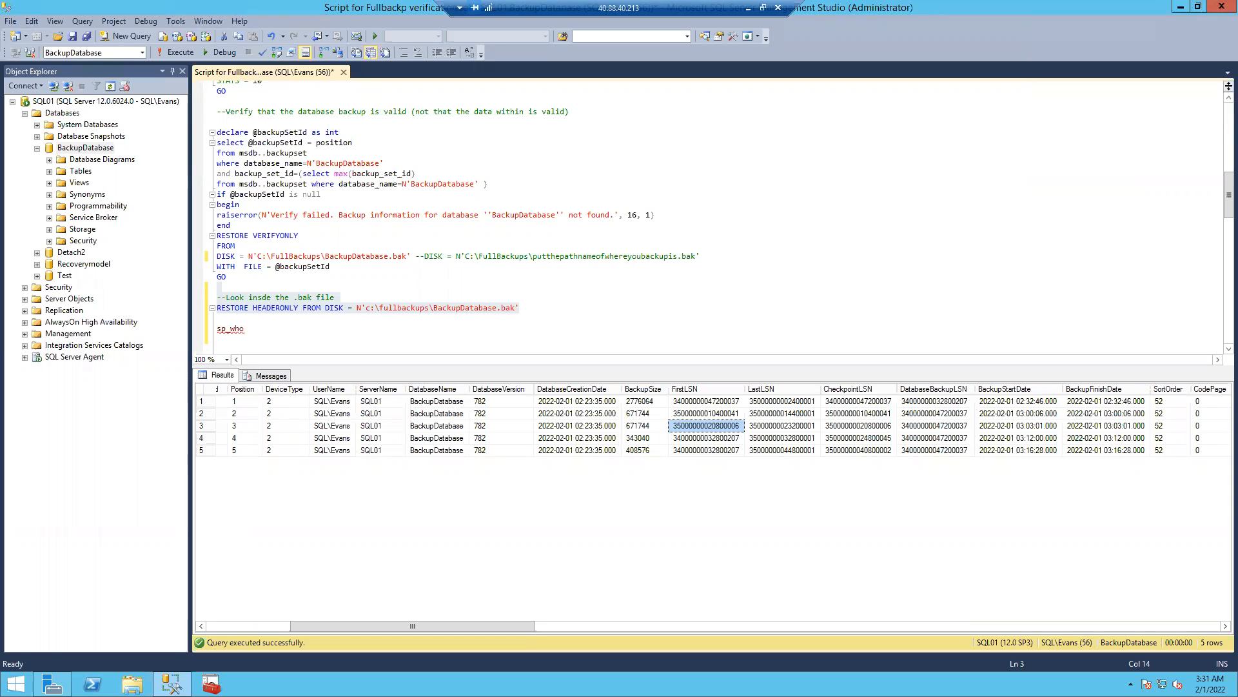
Switch to the Word document, maximize it and add the line "Question" below the Transaction Log Backup paragraphs.
key(alt+Tab)
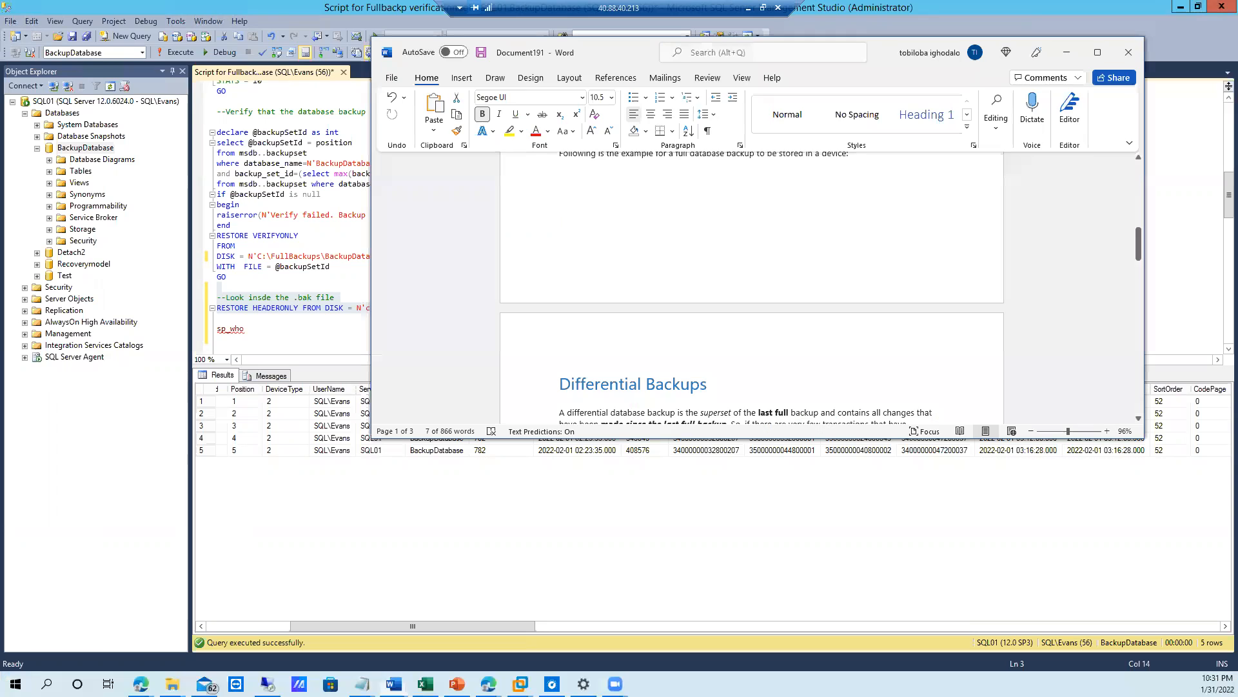
key(alt+Tab)
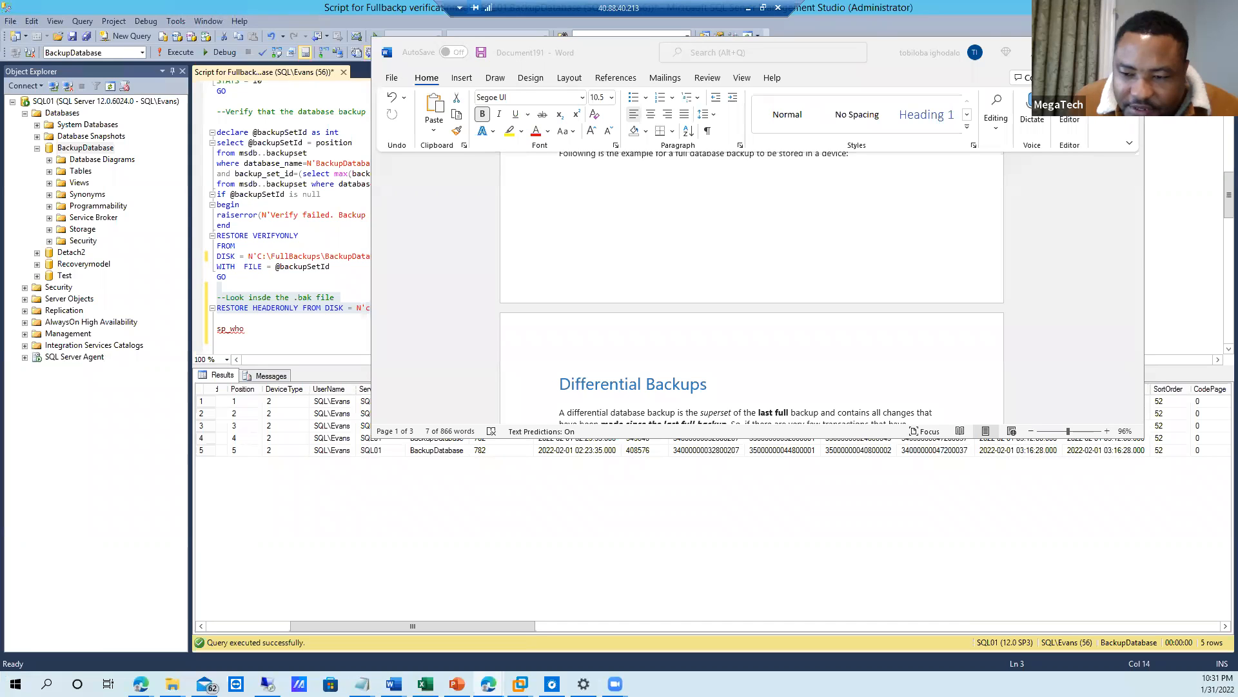
key(alt+Tab)
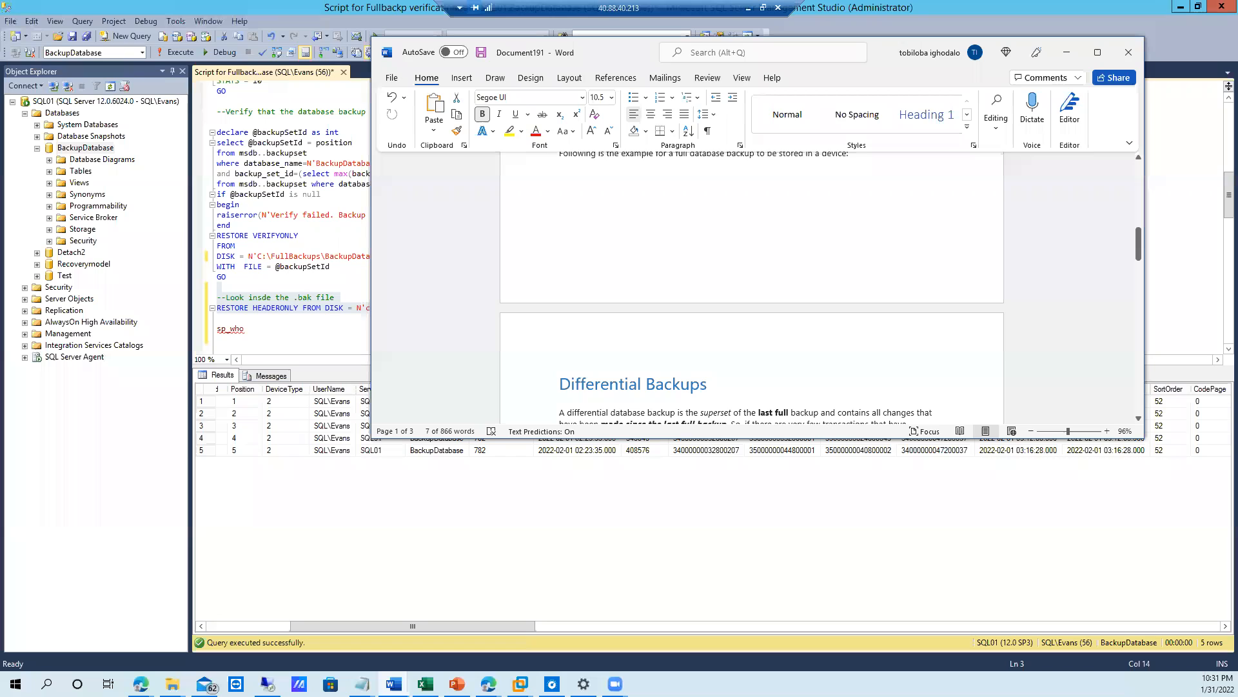
key(alt+Tab)
key(alt)
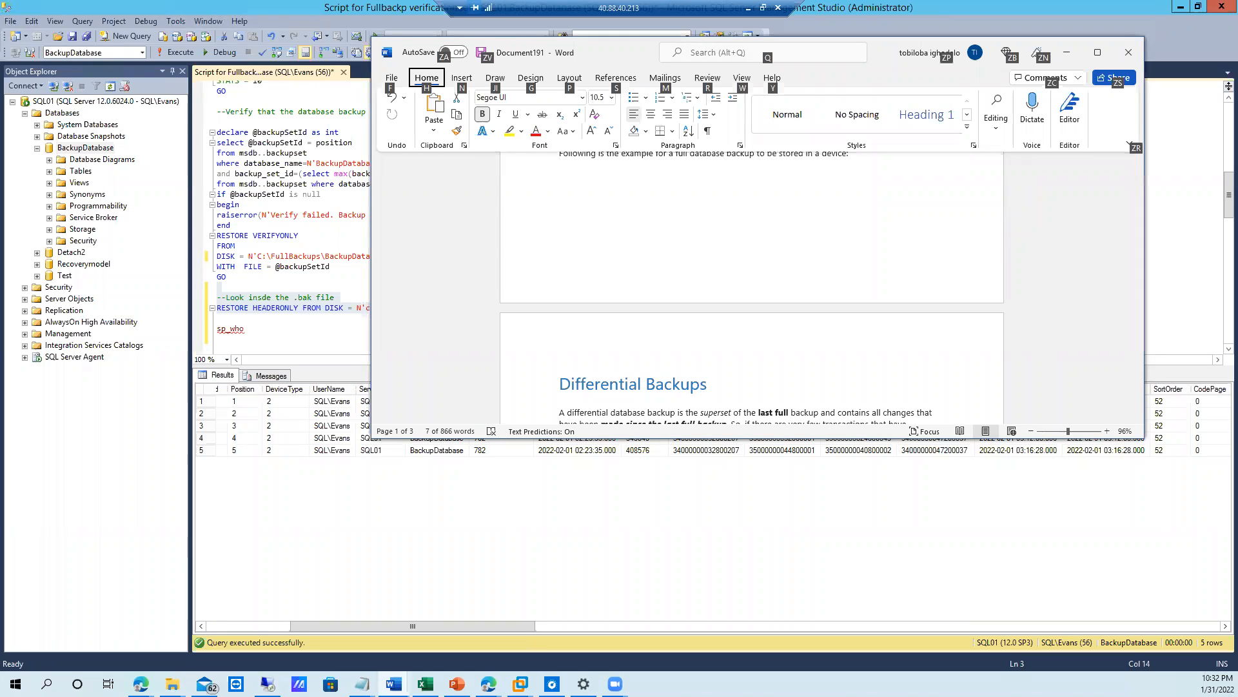
click(1097, 52)
scroll(855, 387, up, 3)
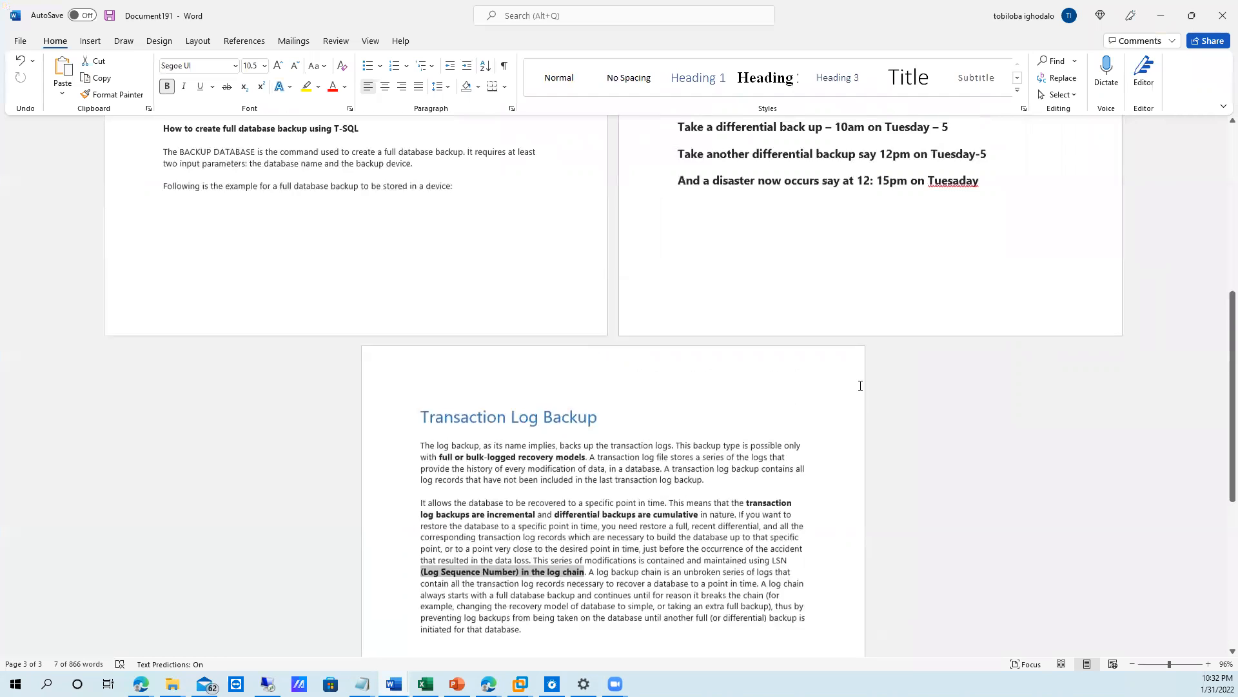
scroll(635, 576, down, 3)
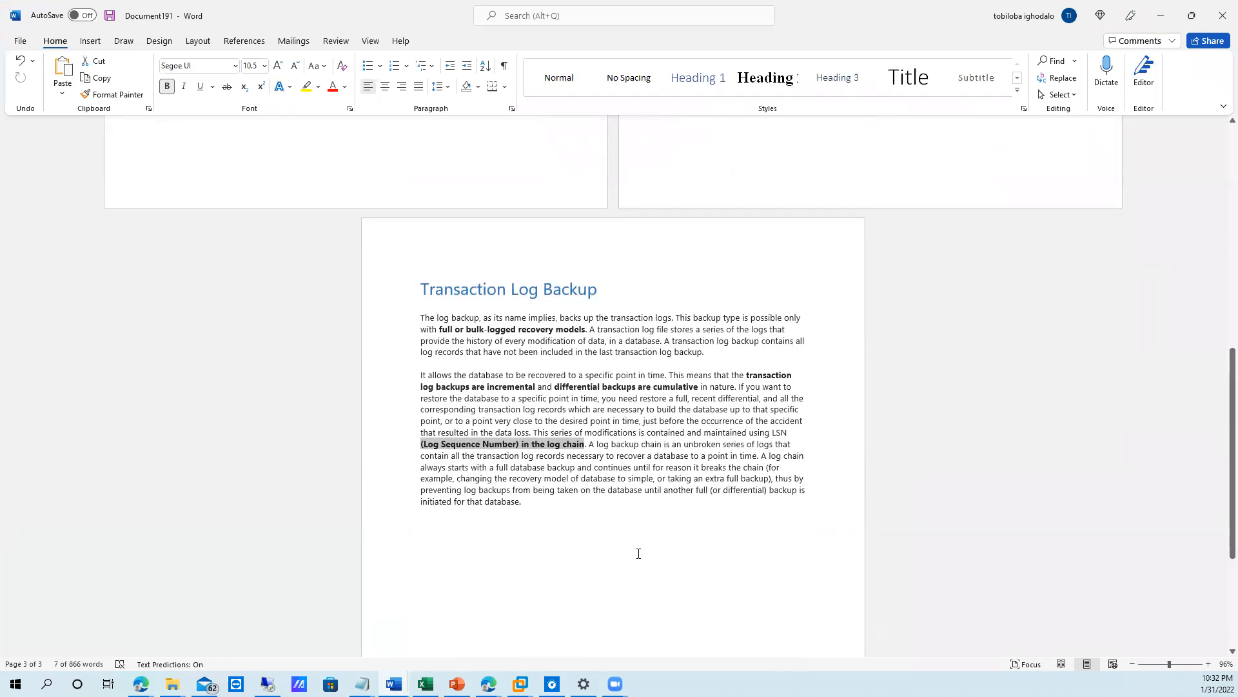
click(636, 546)
key(ctrl+z)
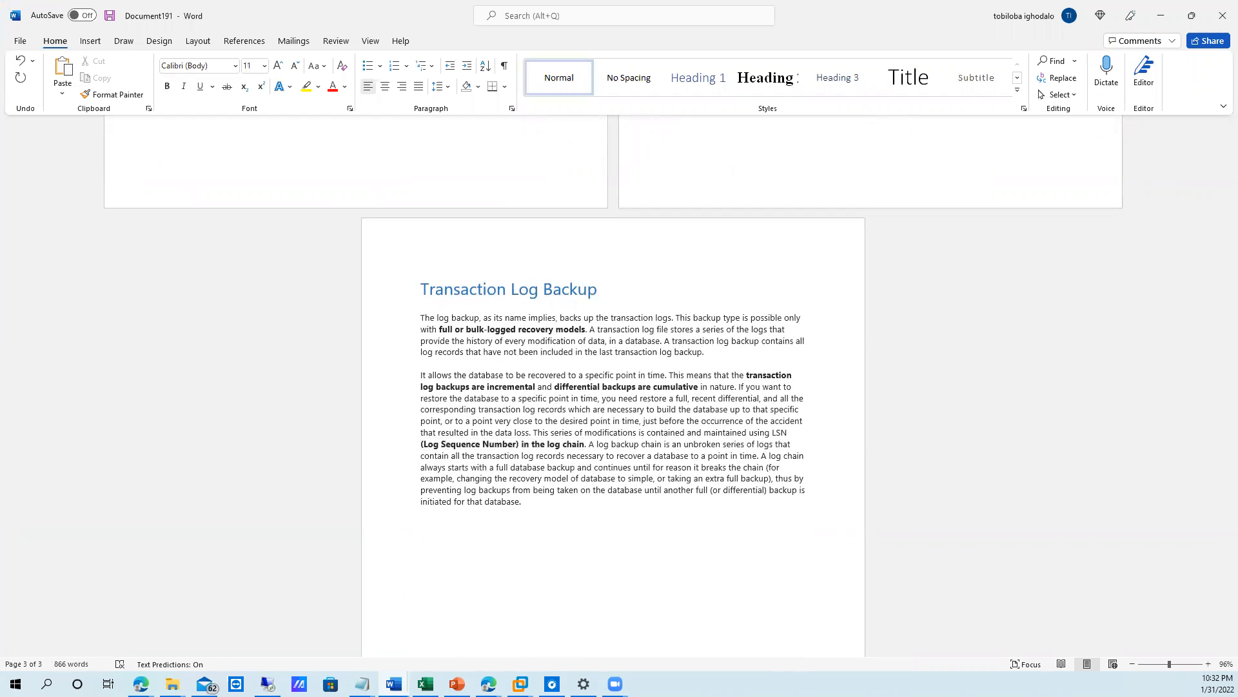
text(Question)
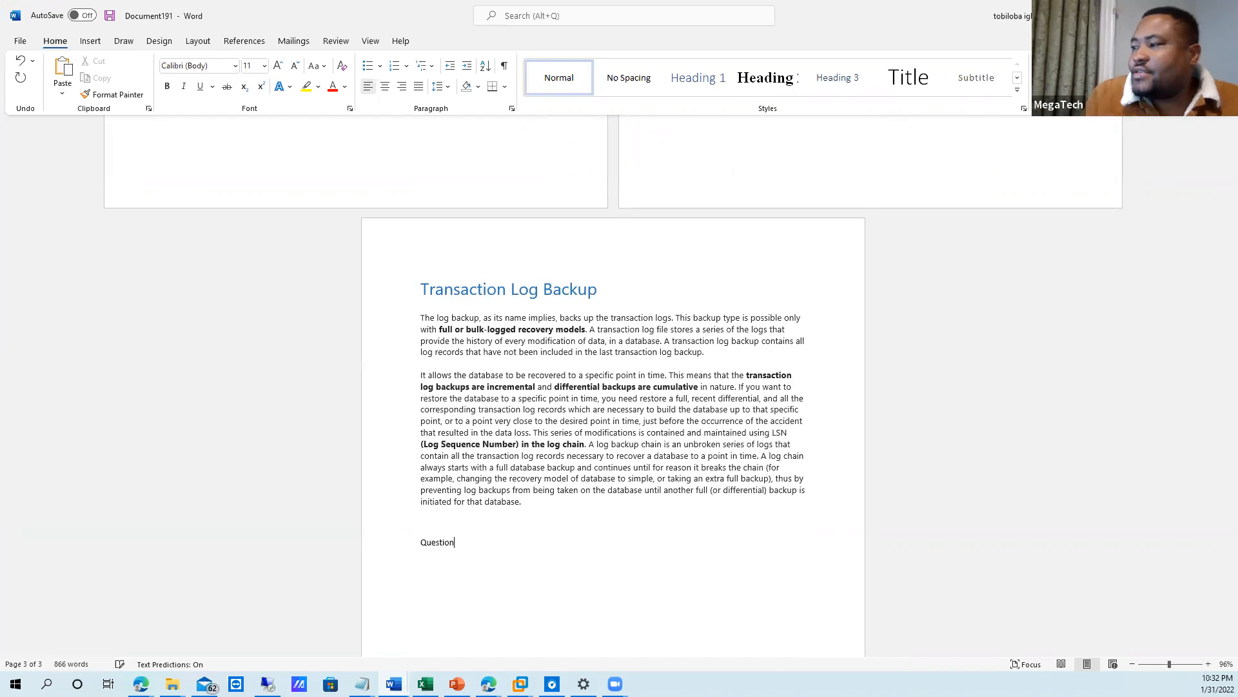
Format the word "Question" as a 16 pt bold, underlined heading and start a new line below it.
drag(476, 544, 414, 542)
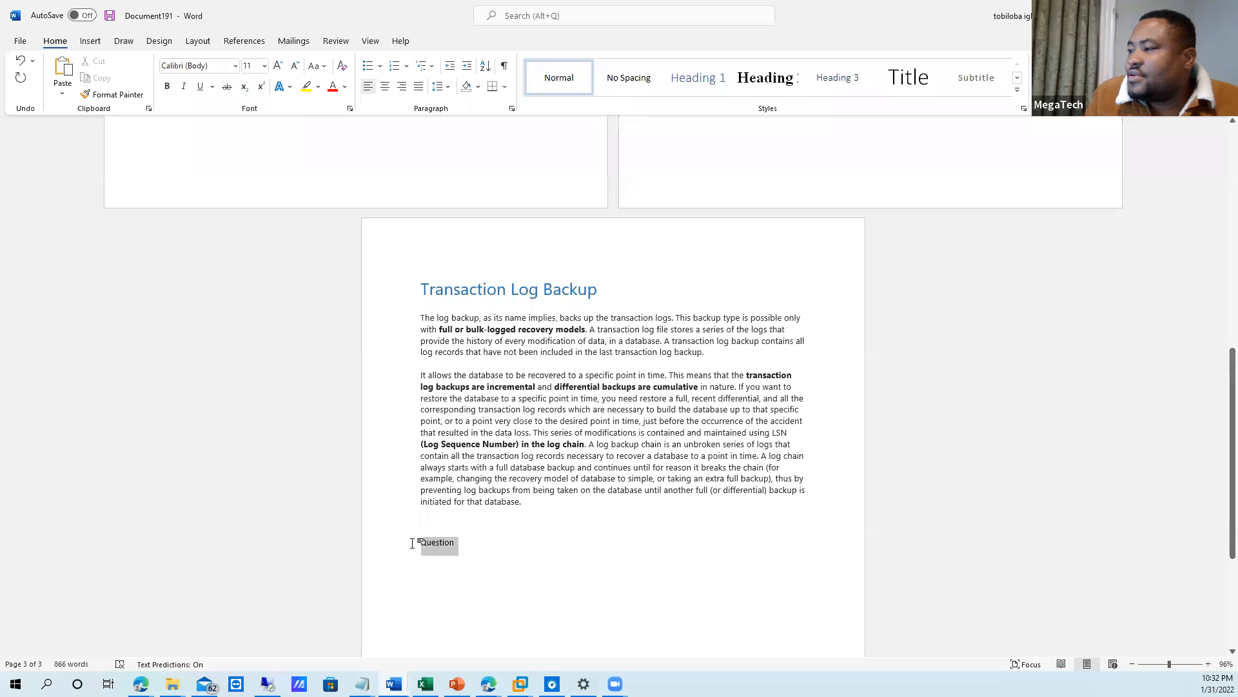
click(264, 66)
click(260, 173)
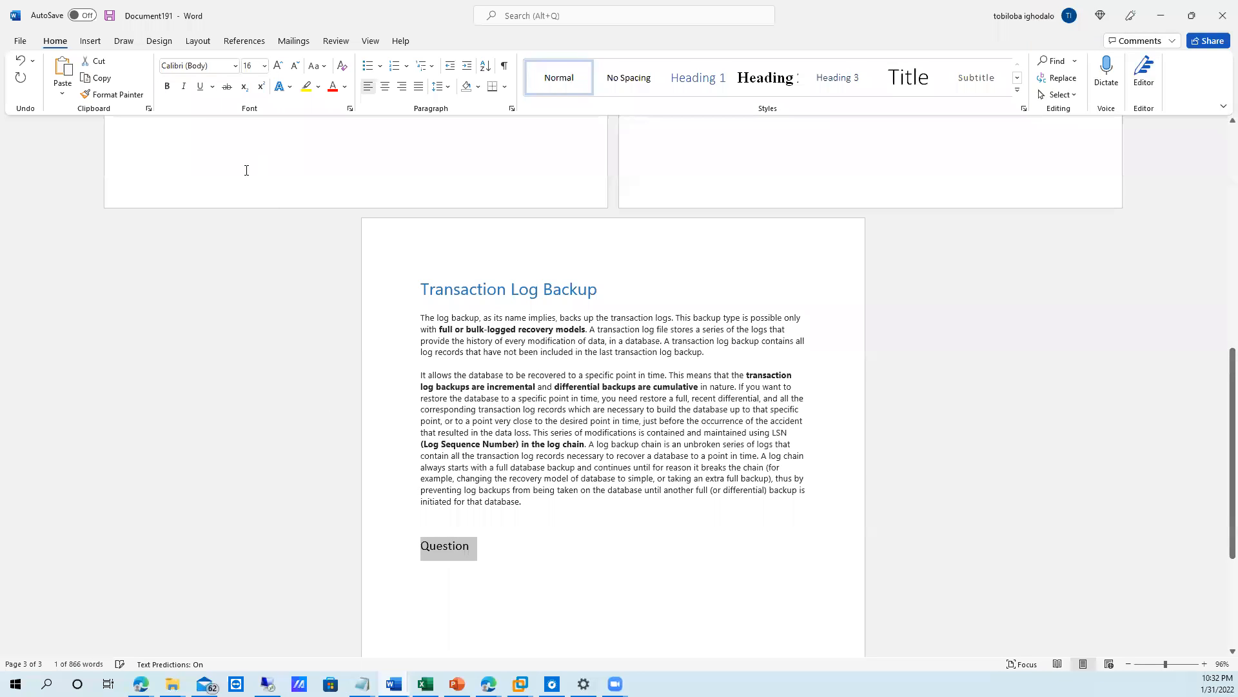
click(168, 87)
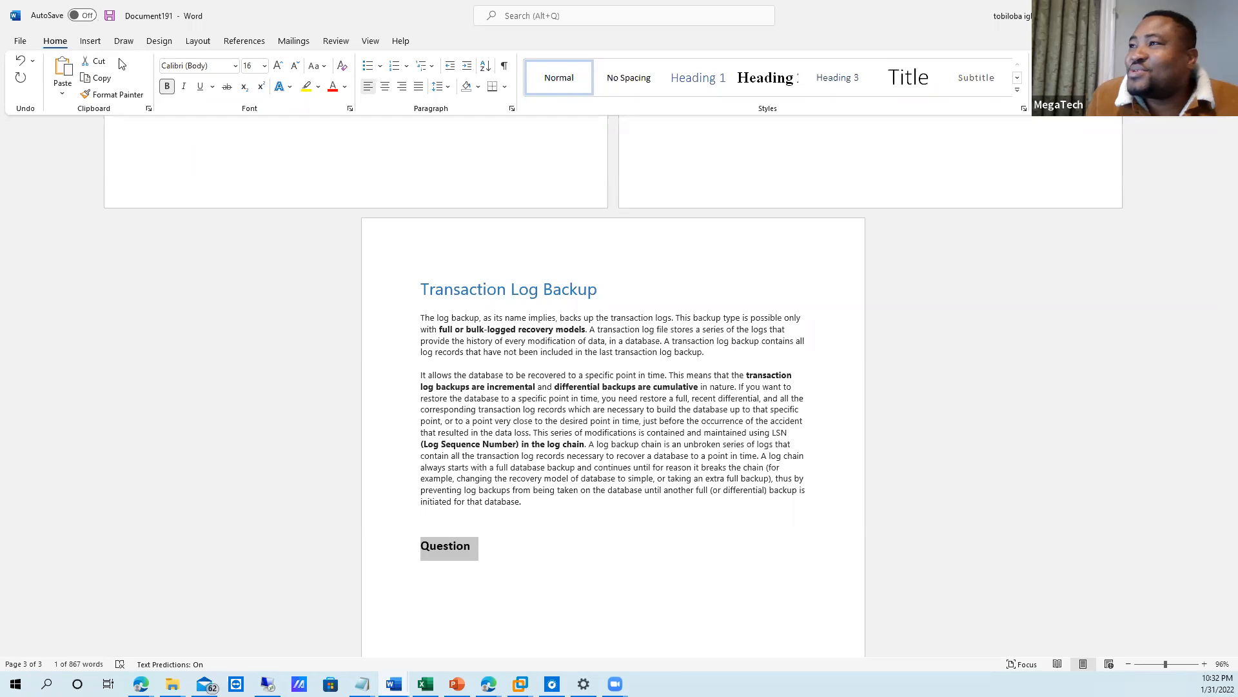
click(200, 86)
click(569, 578)
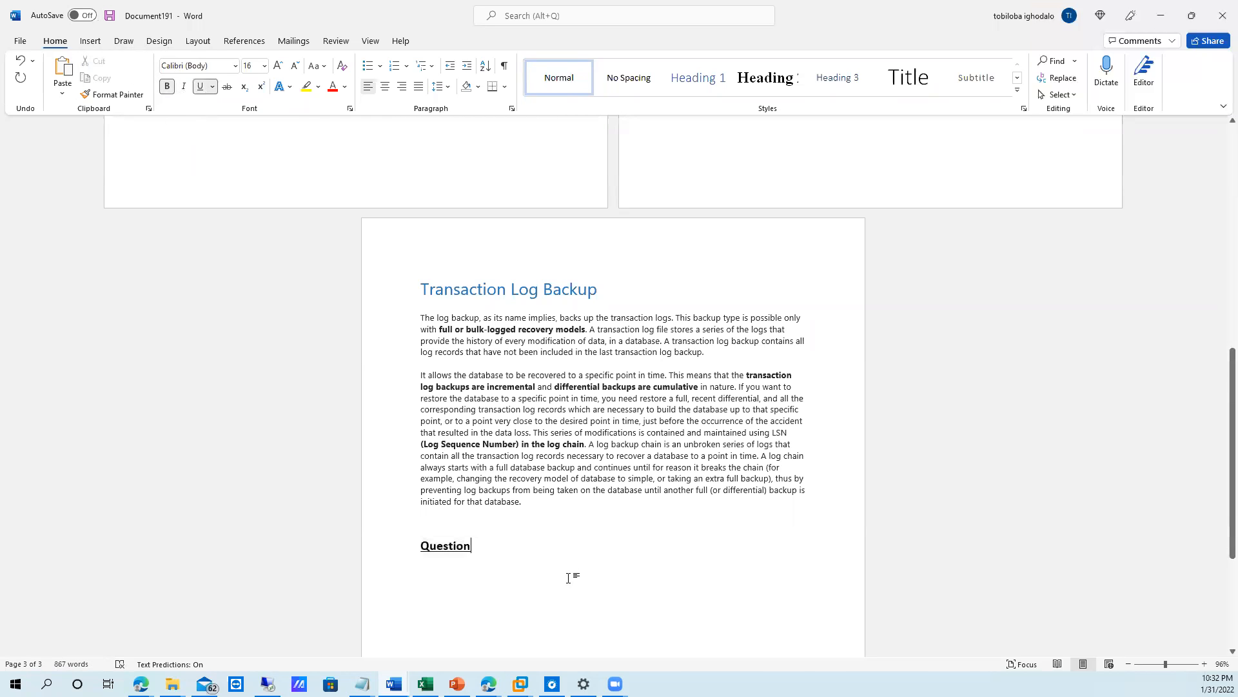
key(Return)
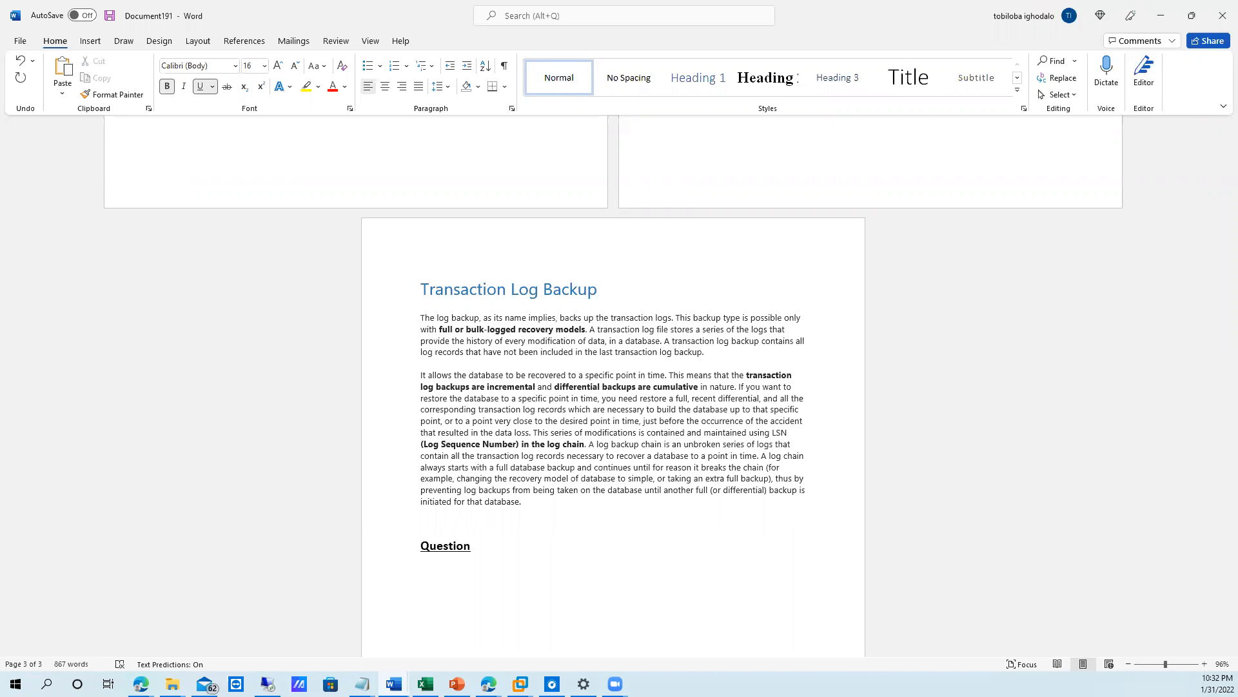
text(You)
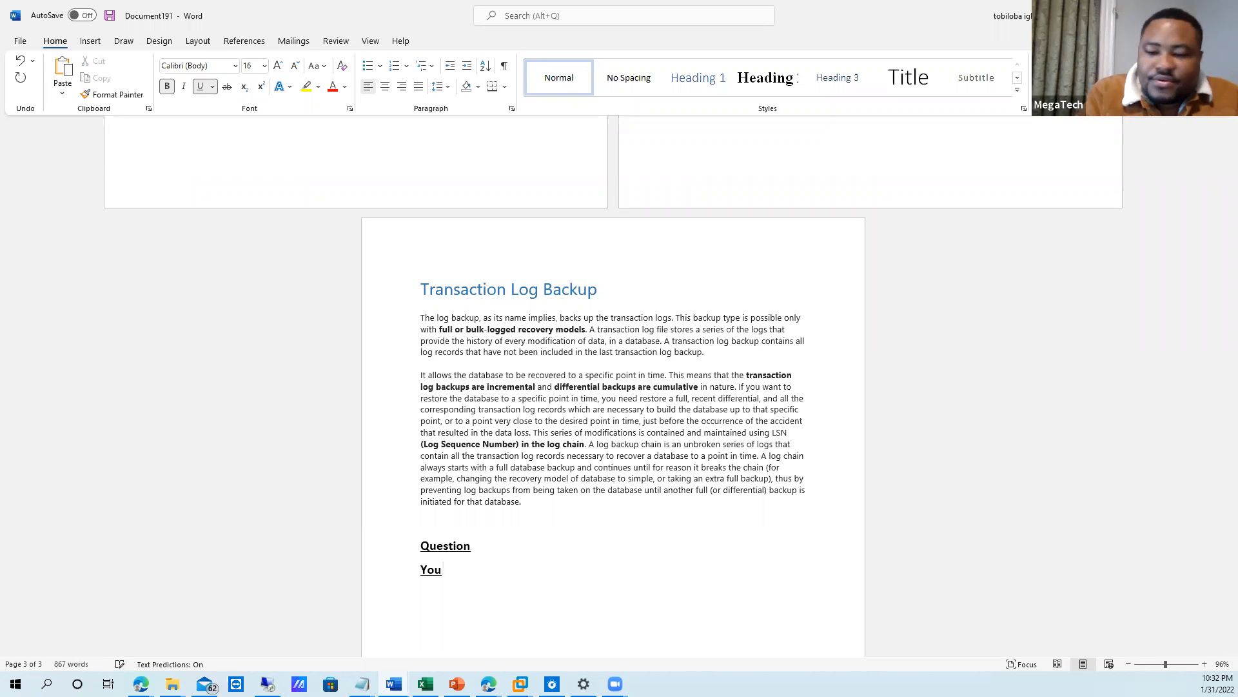
key(BackSpace)
key(BackSpace)
key(BackSpace)
key(BackSpace)
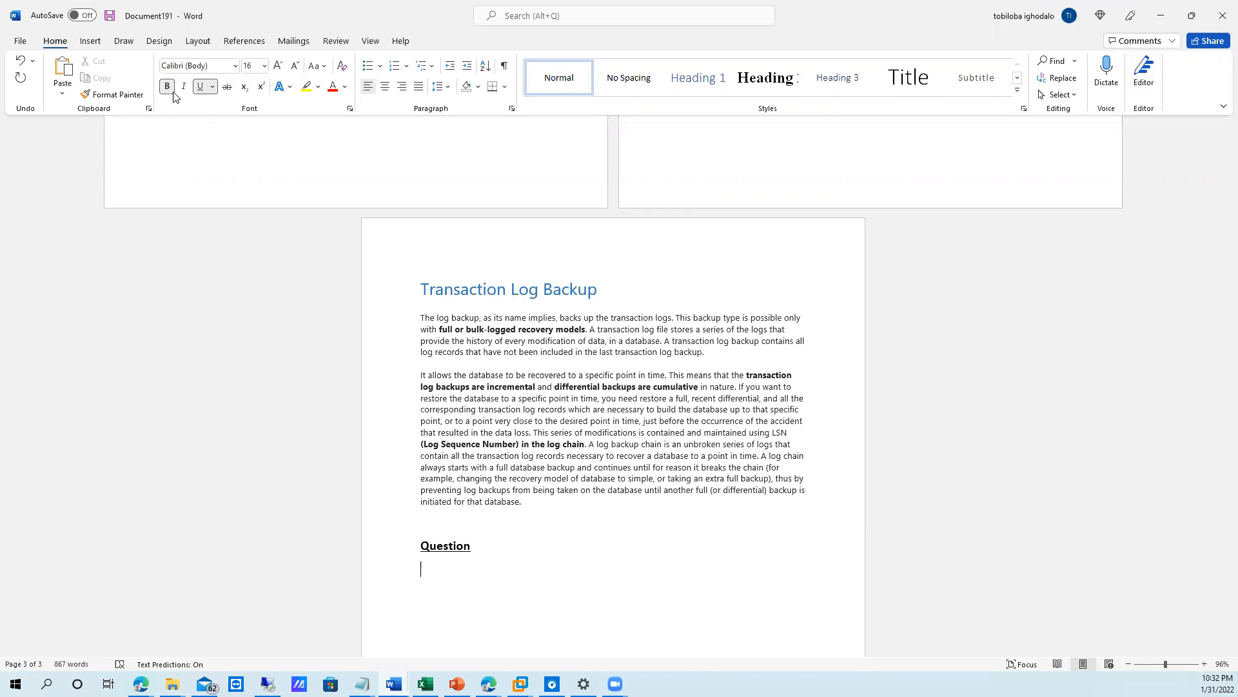
Turn off underlining and write "Full Back up – every Monday by 12am - 1" below the Question heading.
click(200, 87)
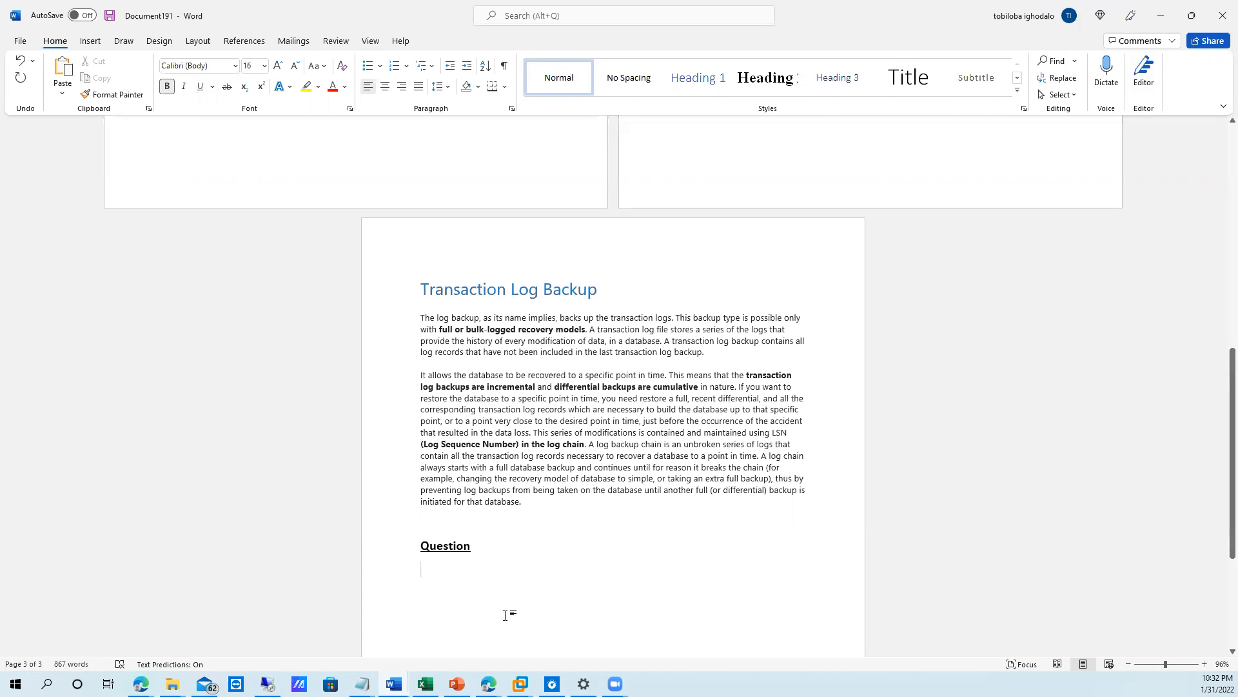
text(Full )
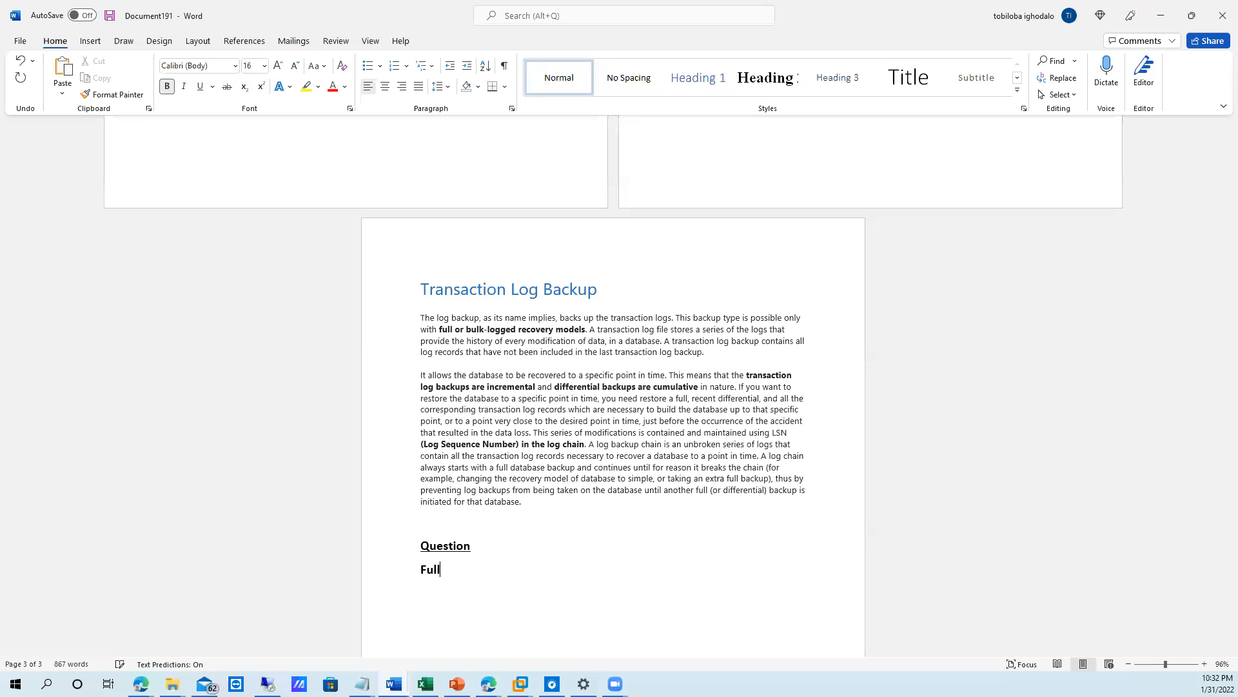
text(Back)
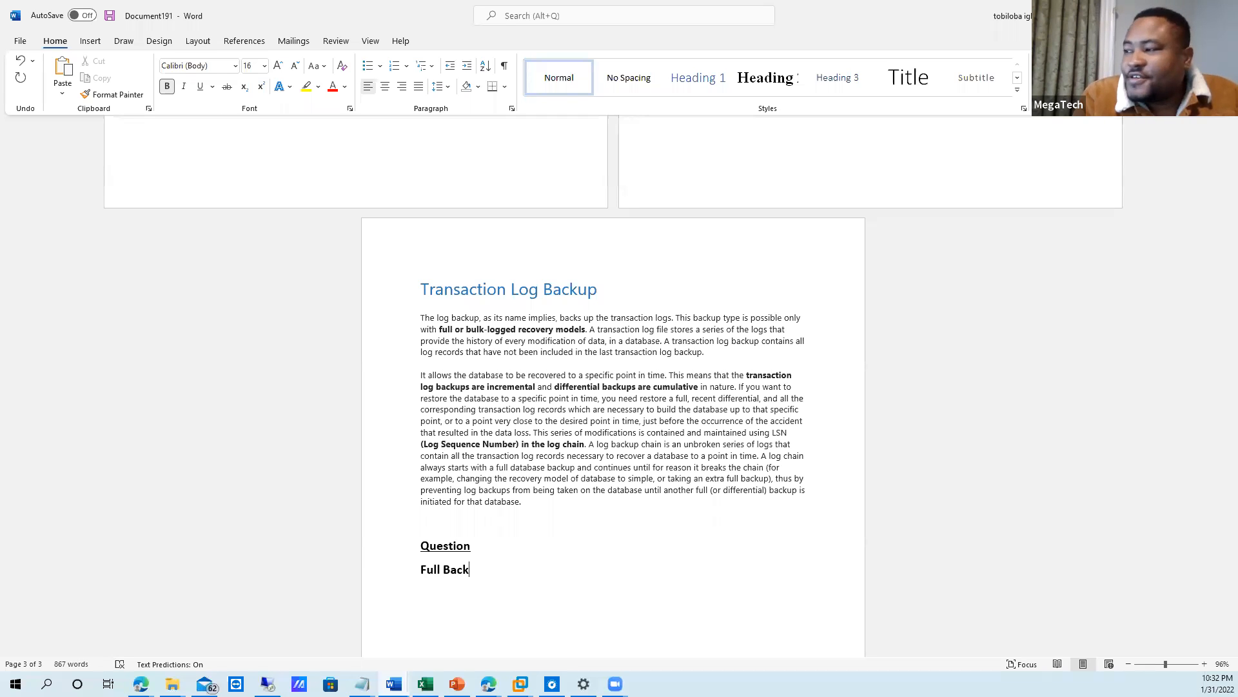
text( up -)
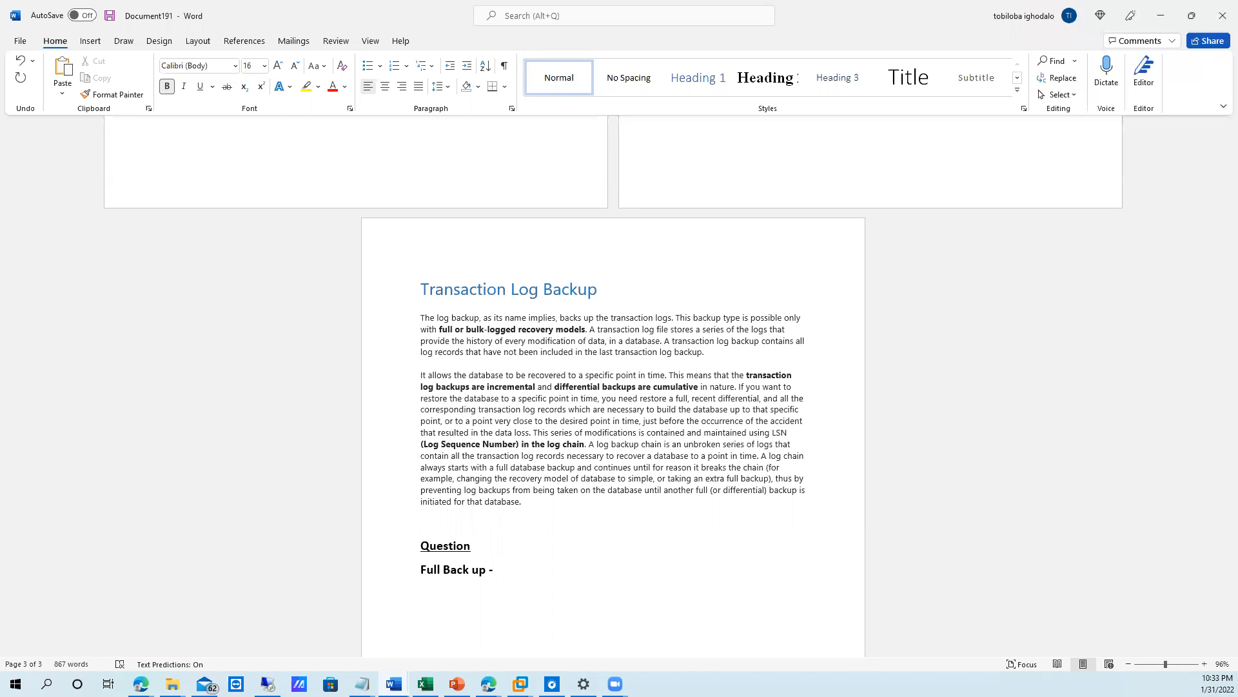
text(every monday by 12am -  1)
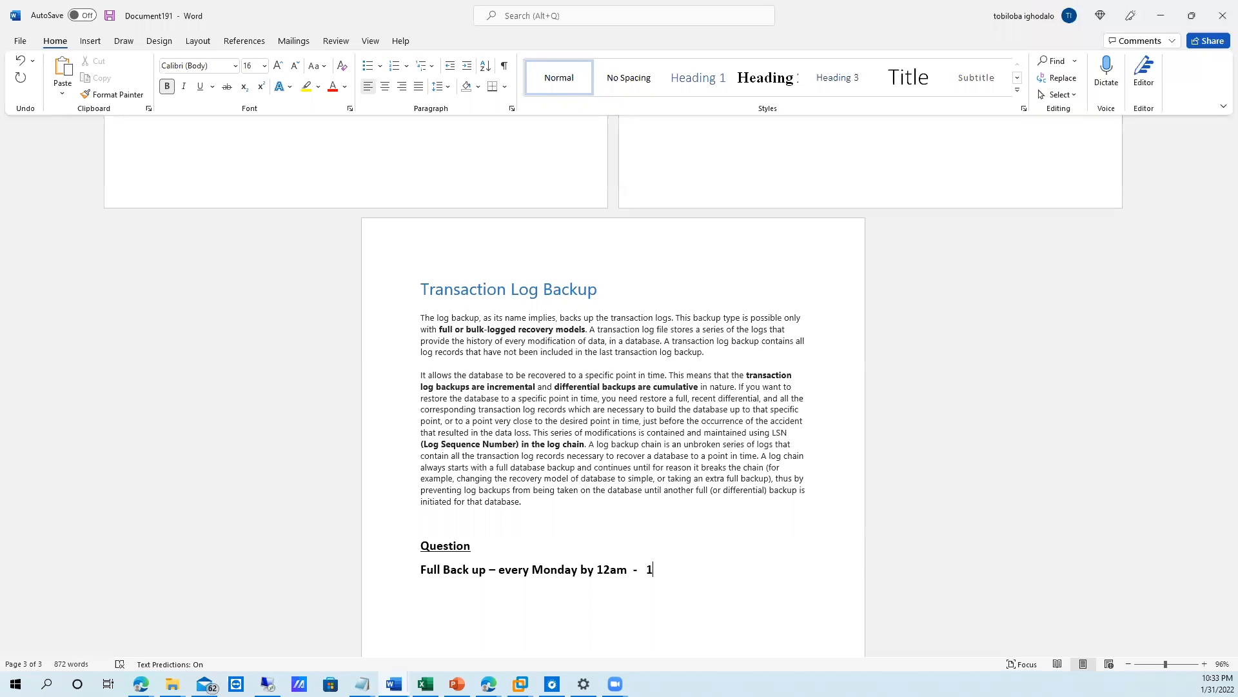
Add the line "Differential Back up – once everyday by 11am – 5" below the full backup line.
key(Return)
text(Differential Back up - )
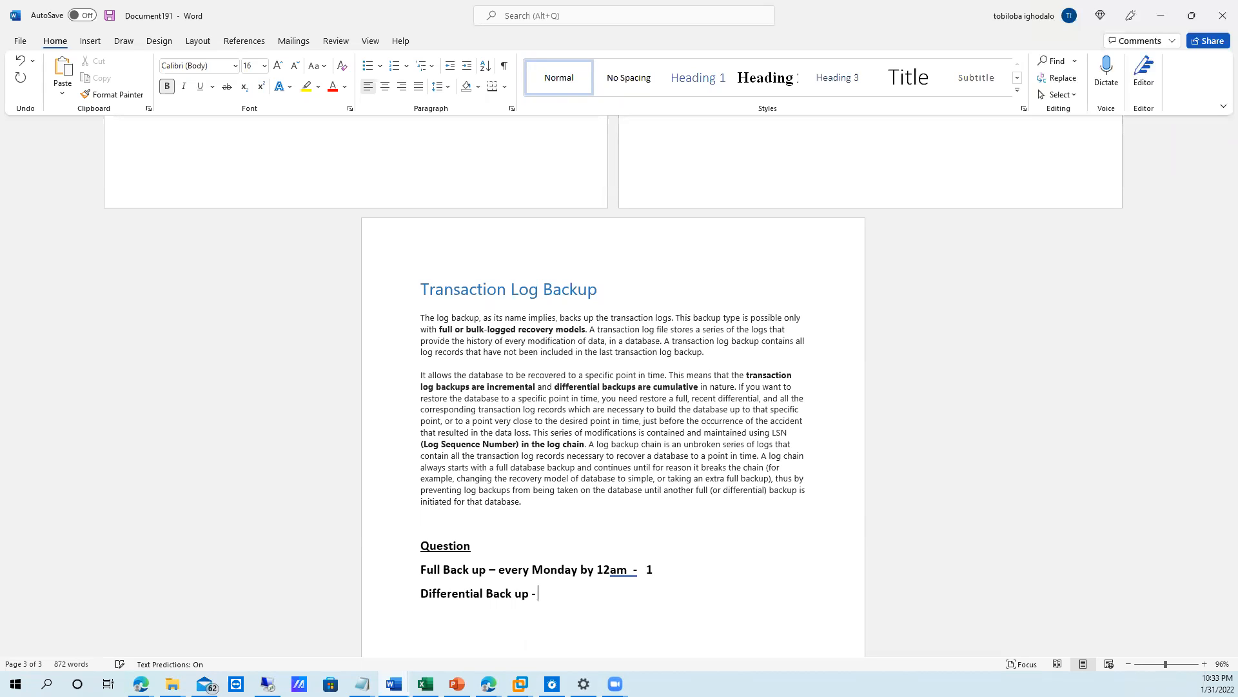
text(once everyd)
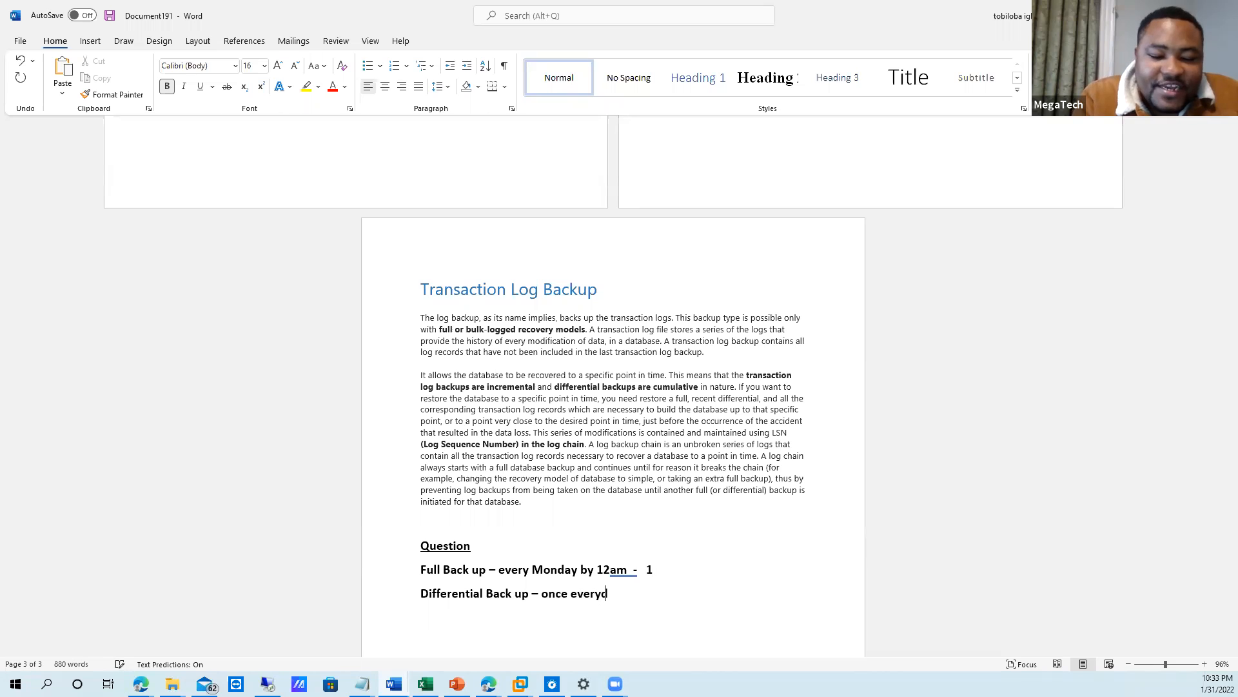
text(ay by )
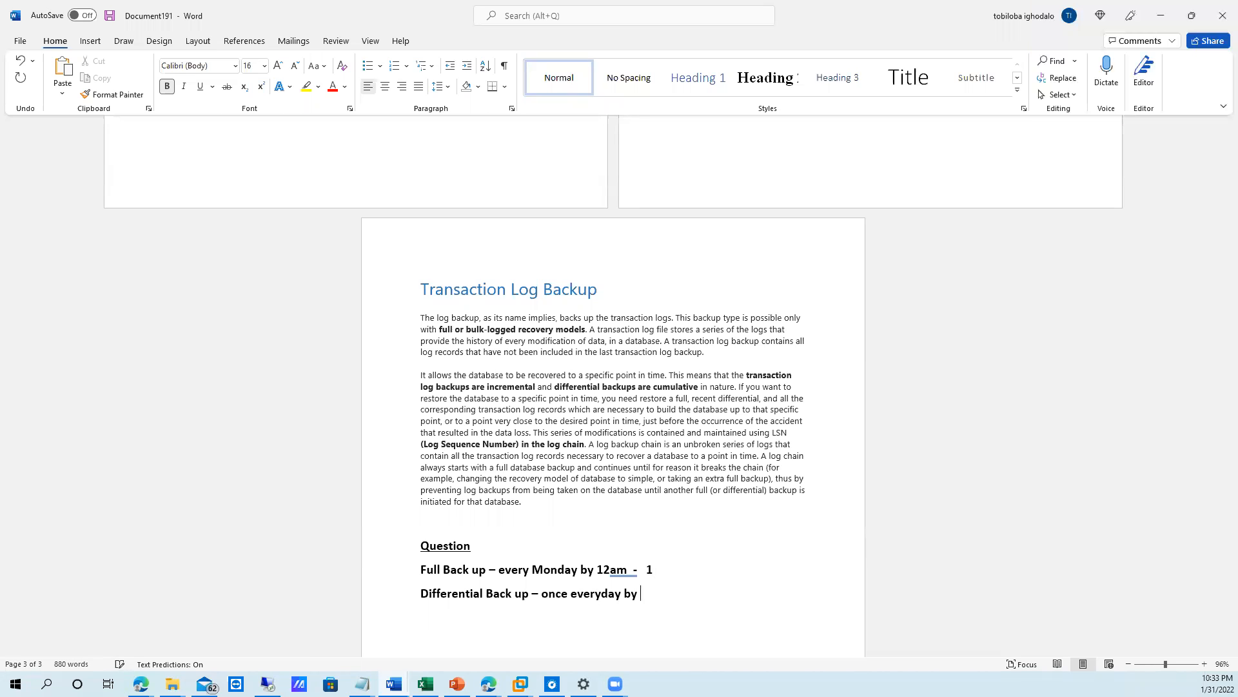
text(-)
key(BackSpace)
key(BackSpace)
text(11am)
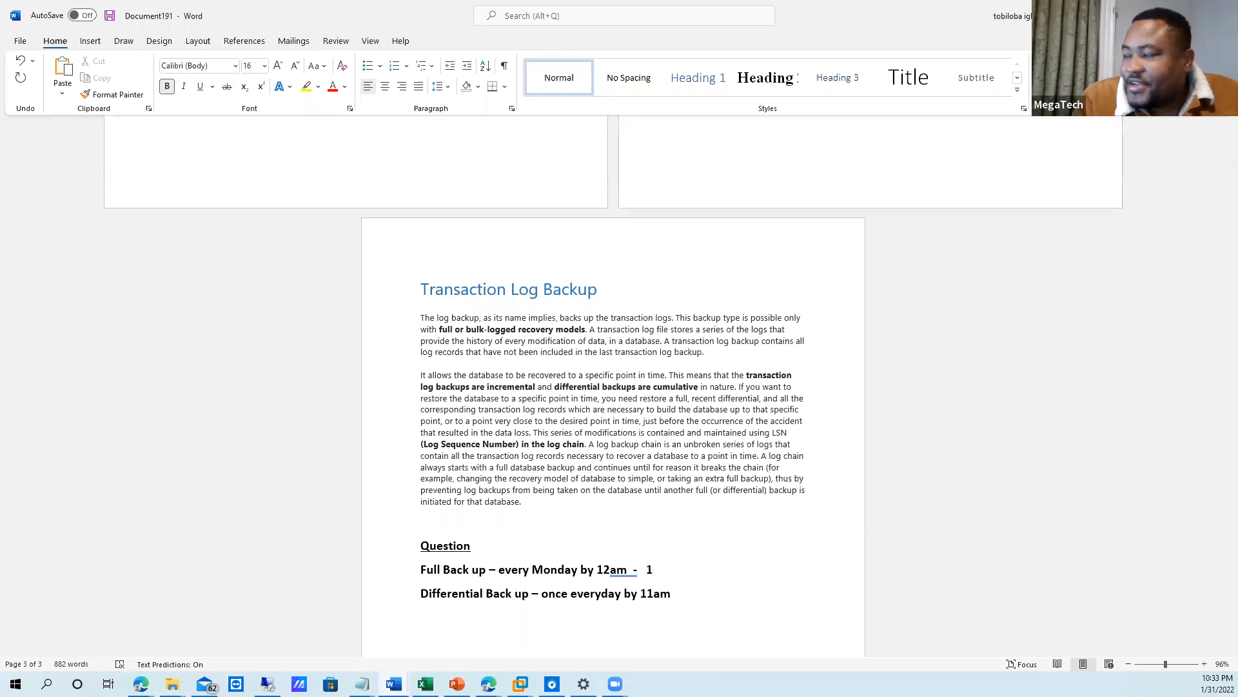
text( - 5)
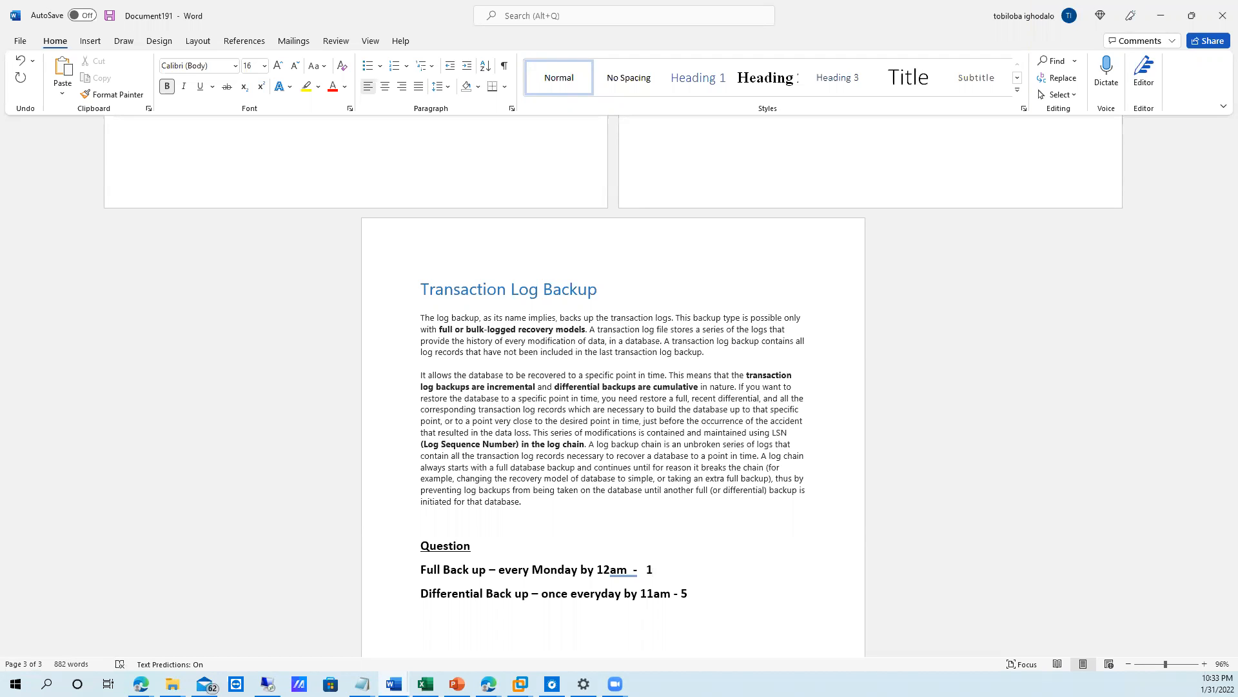
Add the line "T Log – every 15 minutes" below the differential backup line.
key(Return)
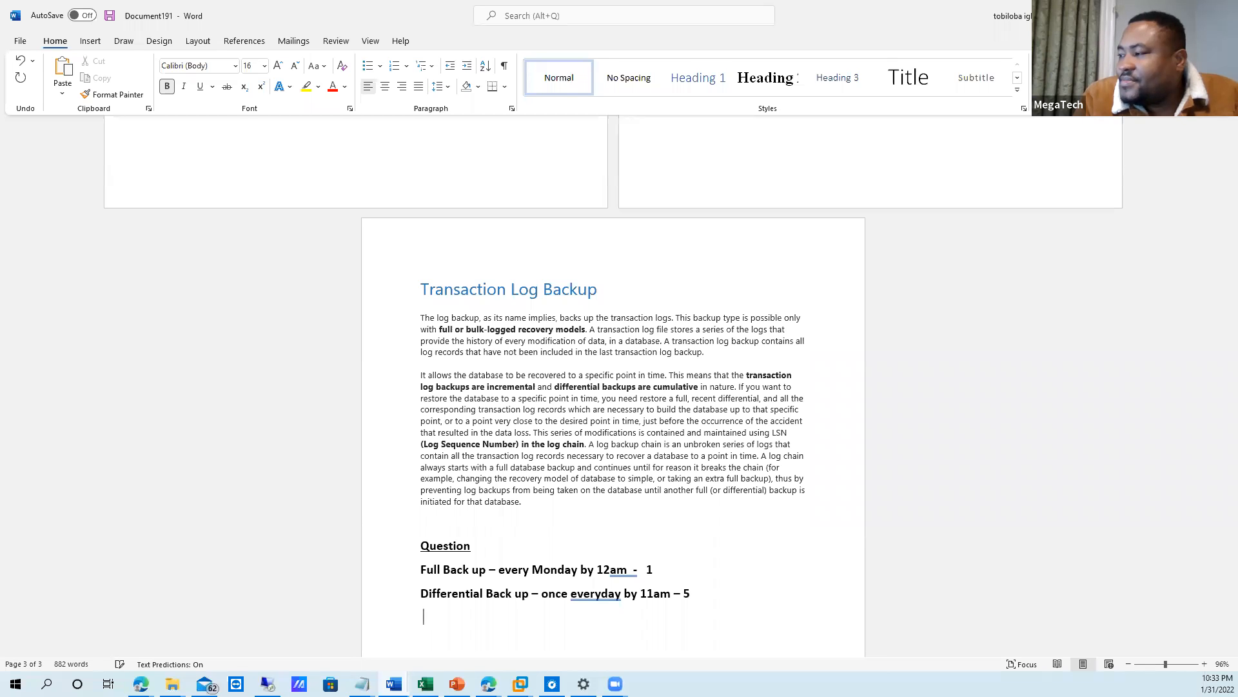
text(T)
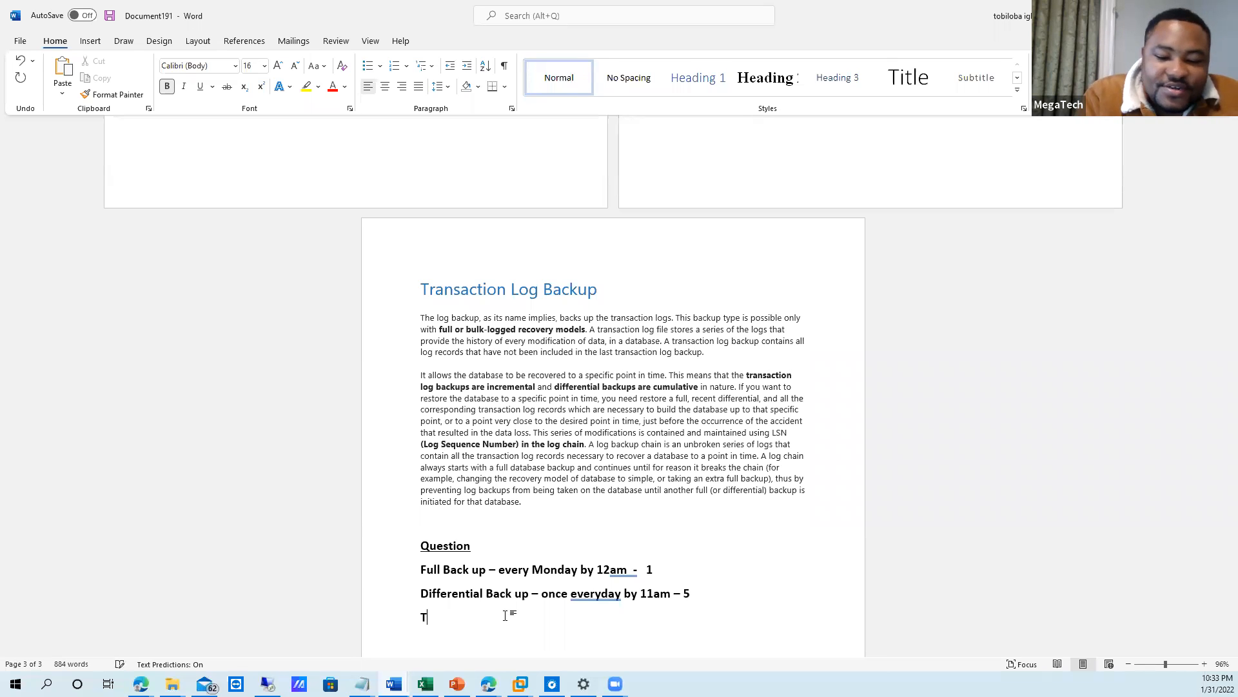
text( l)
text(Log )
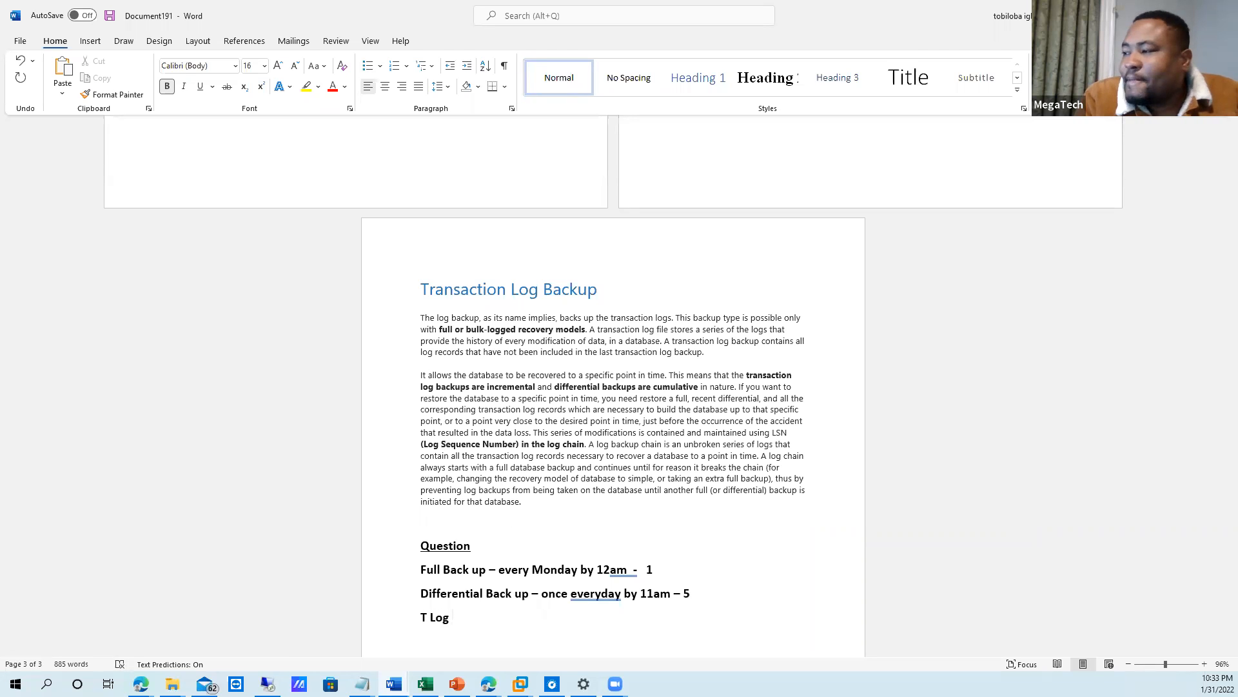
text(- ever)
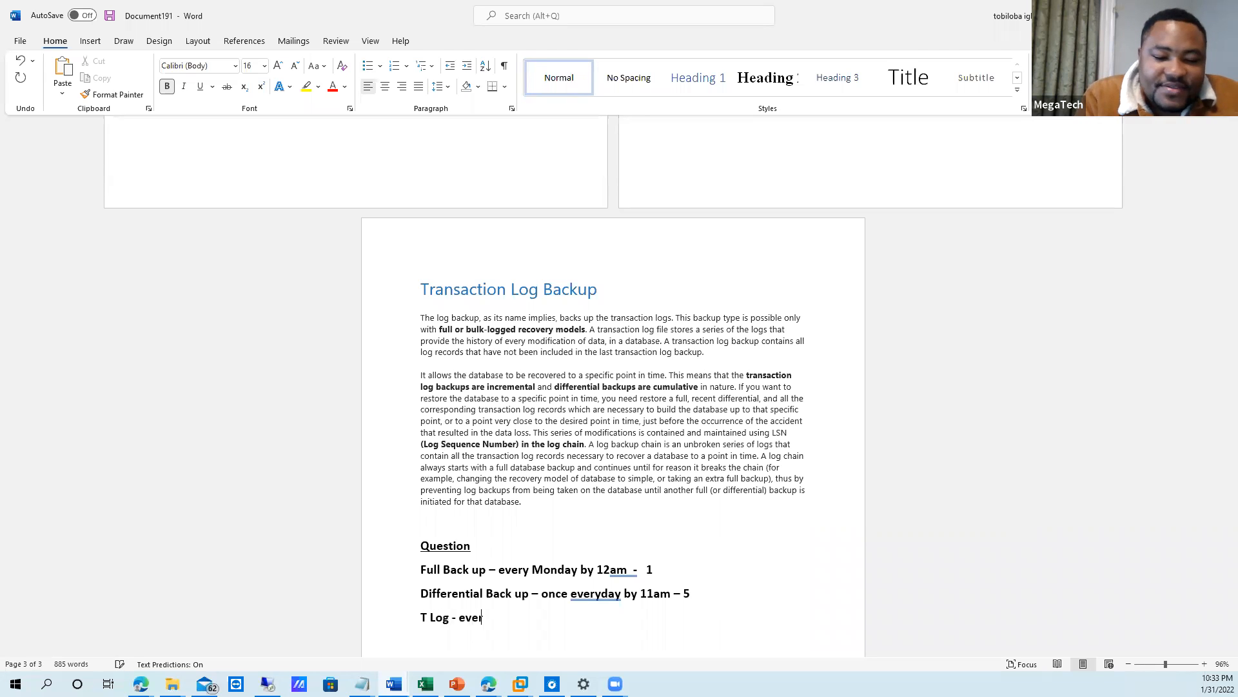
text(y 15 minutes)
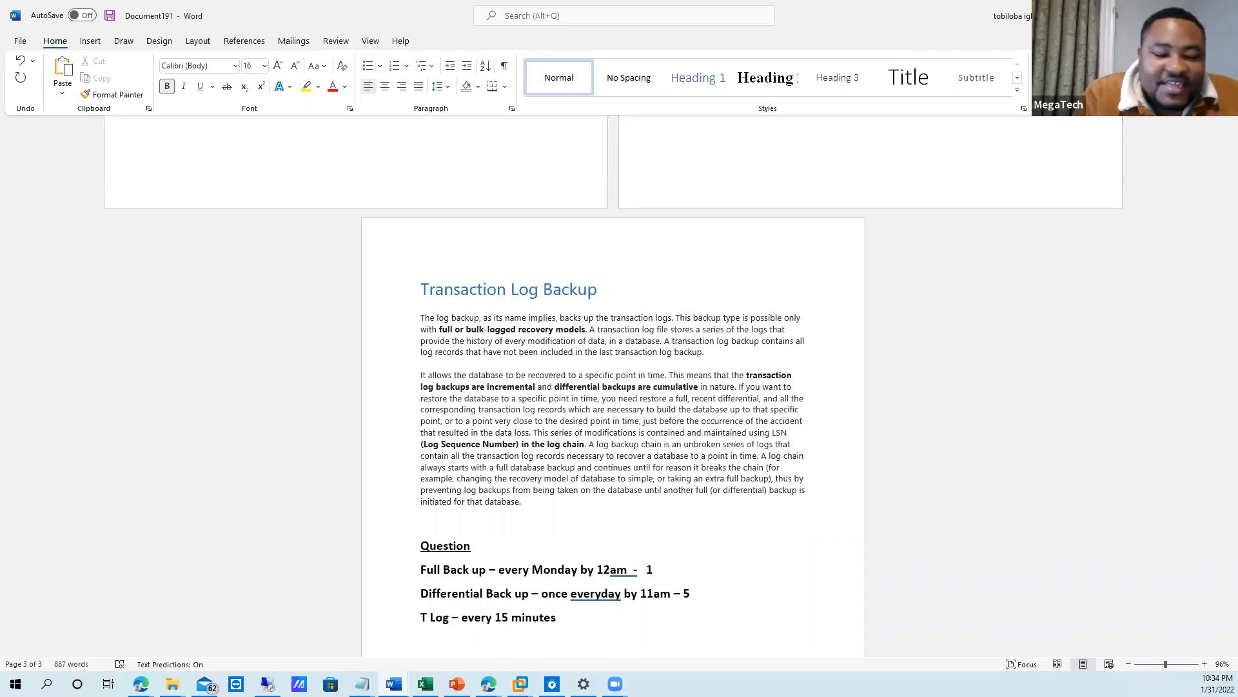
Add Monday, Tuesday and Wednesday on separate lines below the "T Log – every 15 minutes" line.
key(Return)
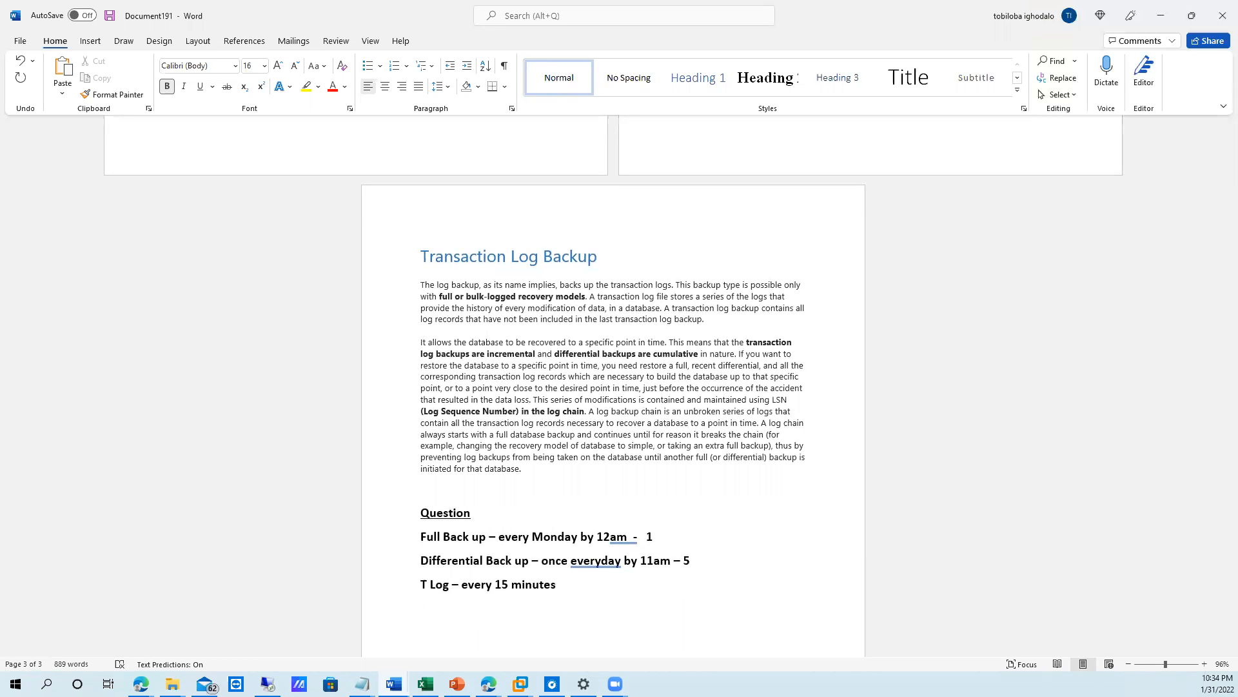
text(MondY/)
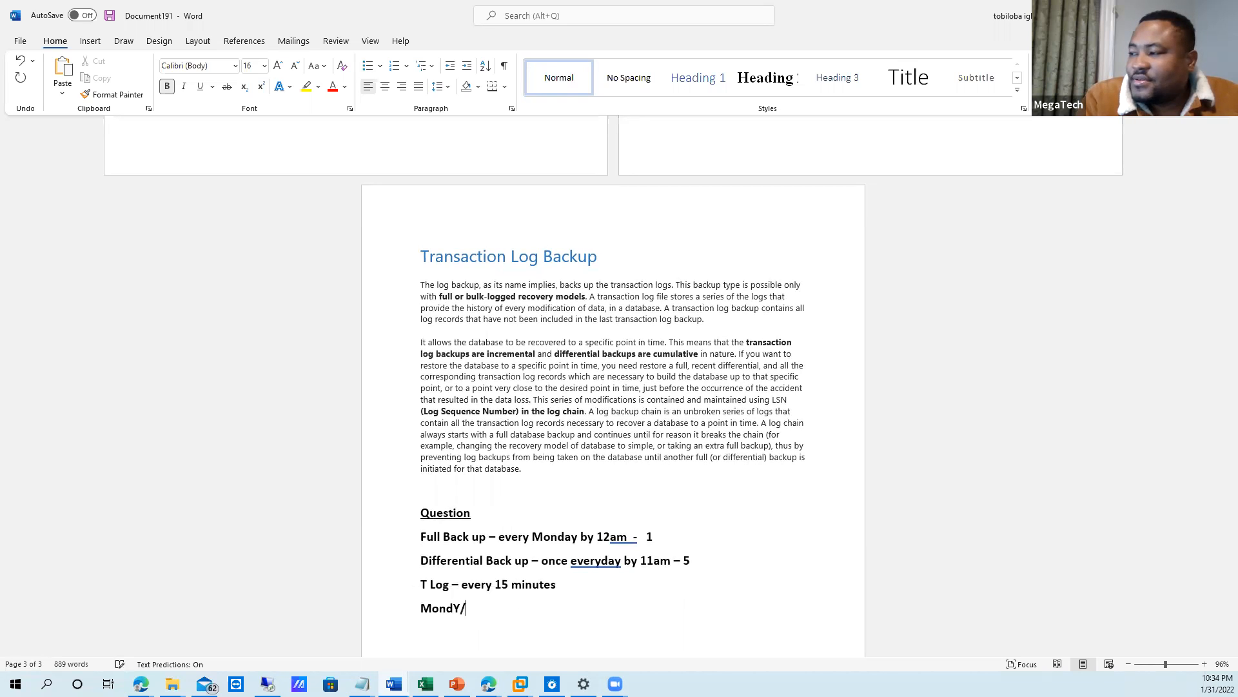
key(BackSpace)
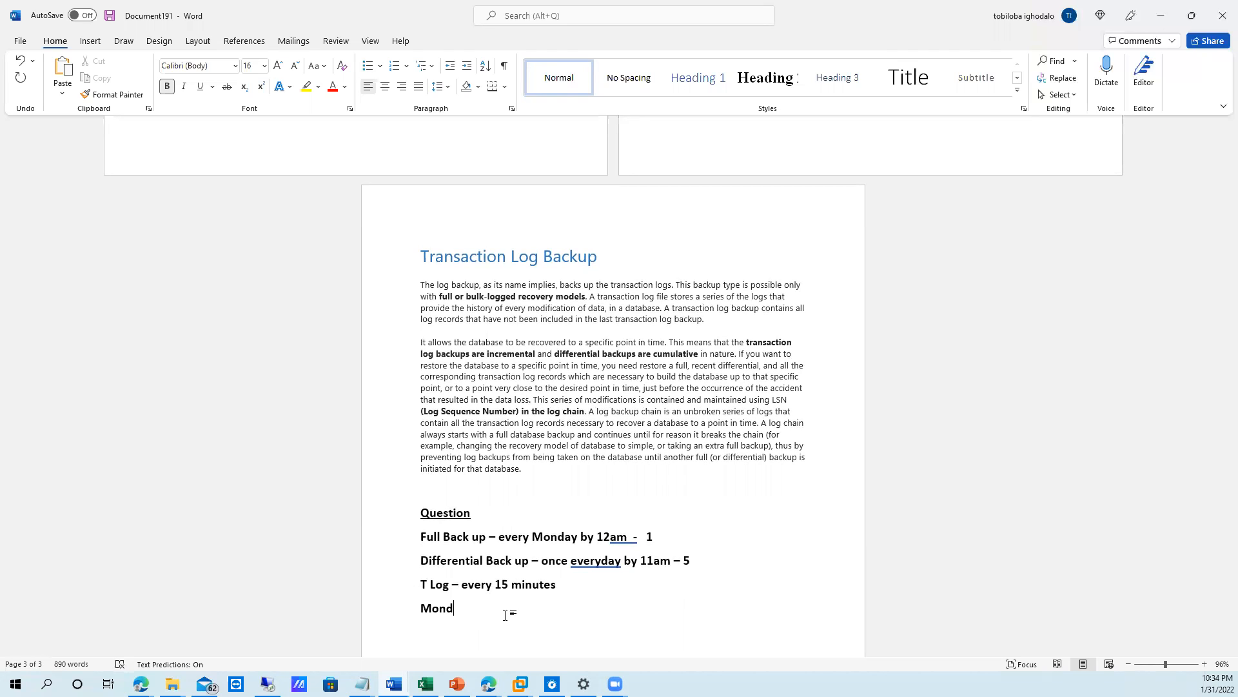
text(ay Tuesday)
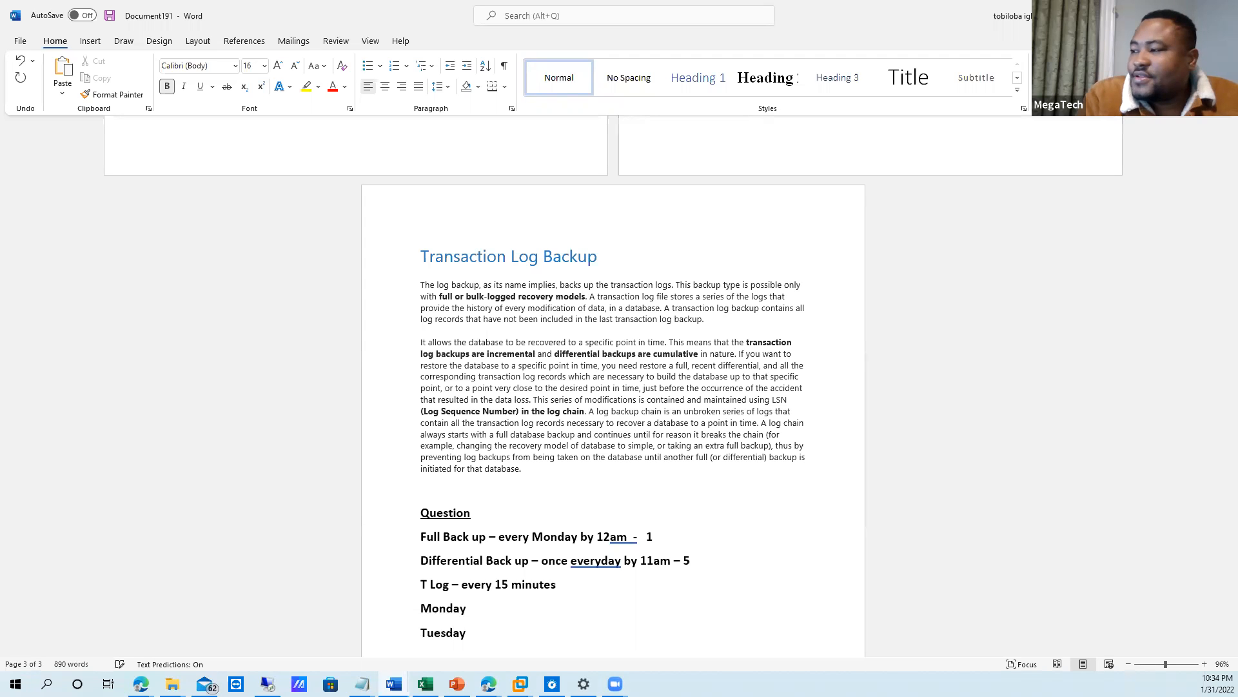
key(Return)
text(w)
key(BackSpace)
text(Wednes)
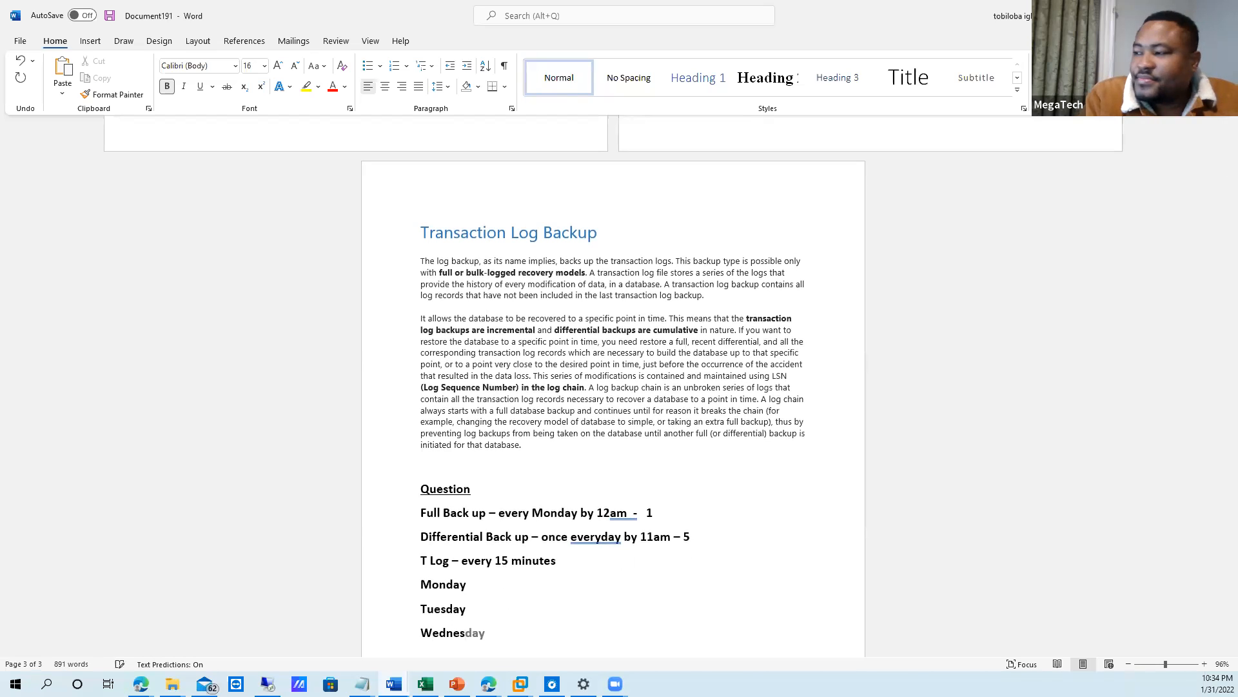
key(Tab)
Continue the weekday list with Thursday, Friday, Saturday and Sunday, each on its own line, and start a new line after Sunday.
key(Return)
text(T)
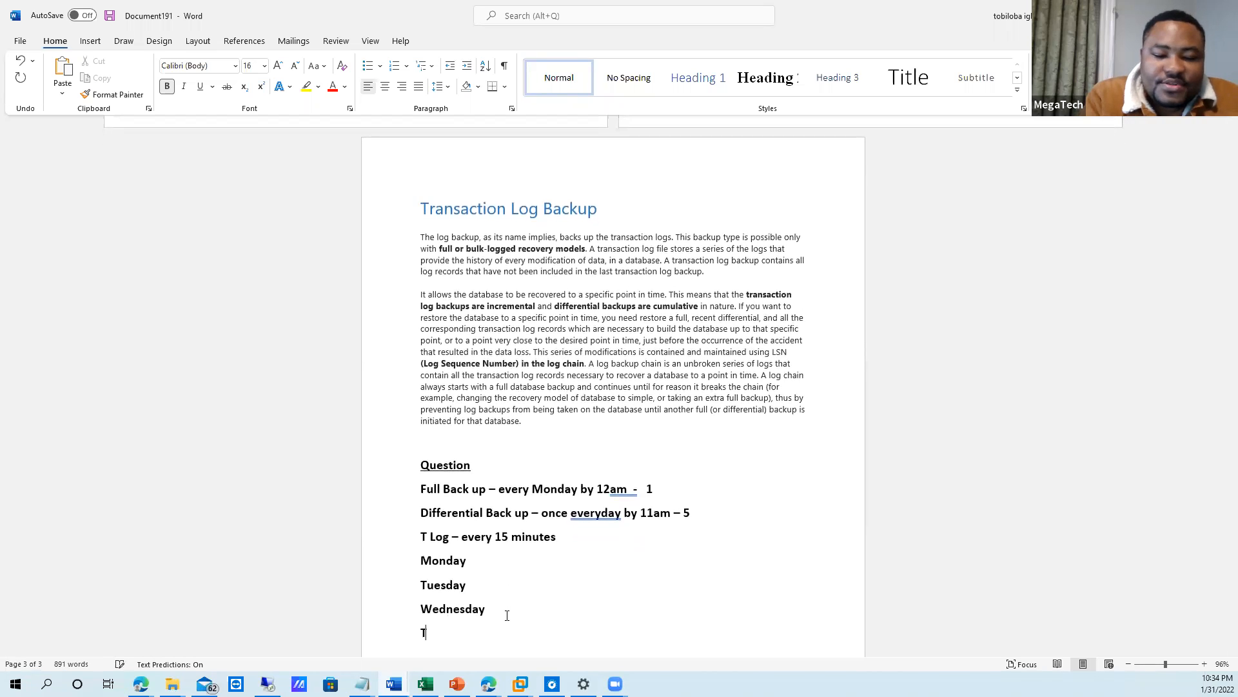
text(hursday)
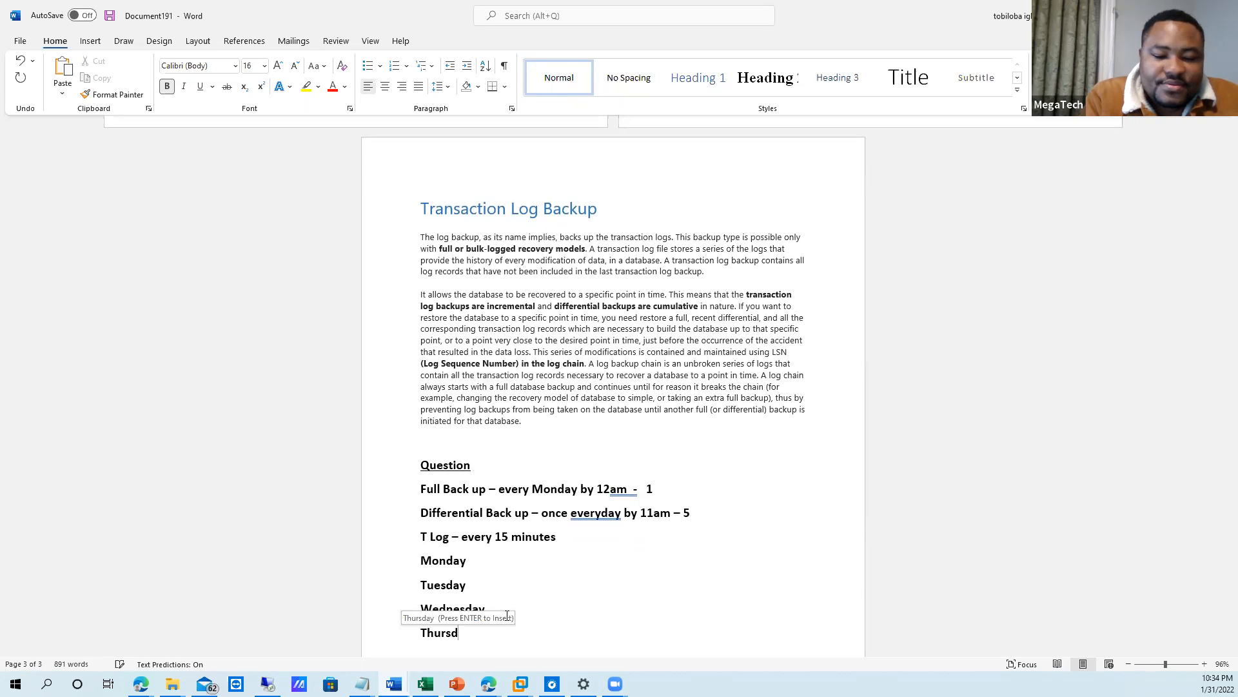
key(Tab)
key(Return)
text(Friday)
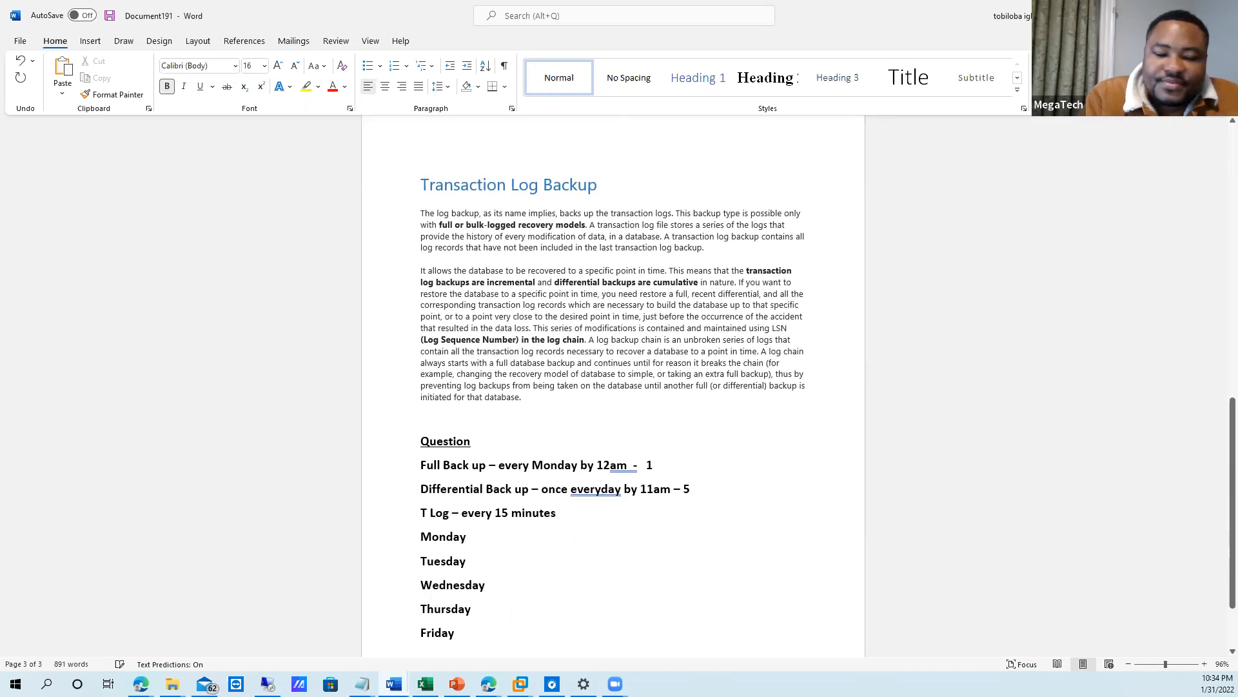
key(Return)
text(Satur)
key(Return)
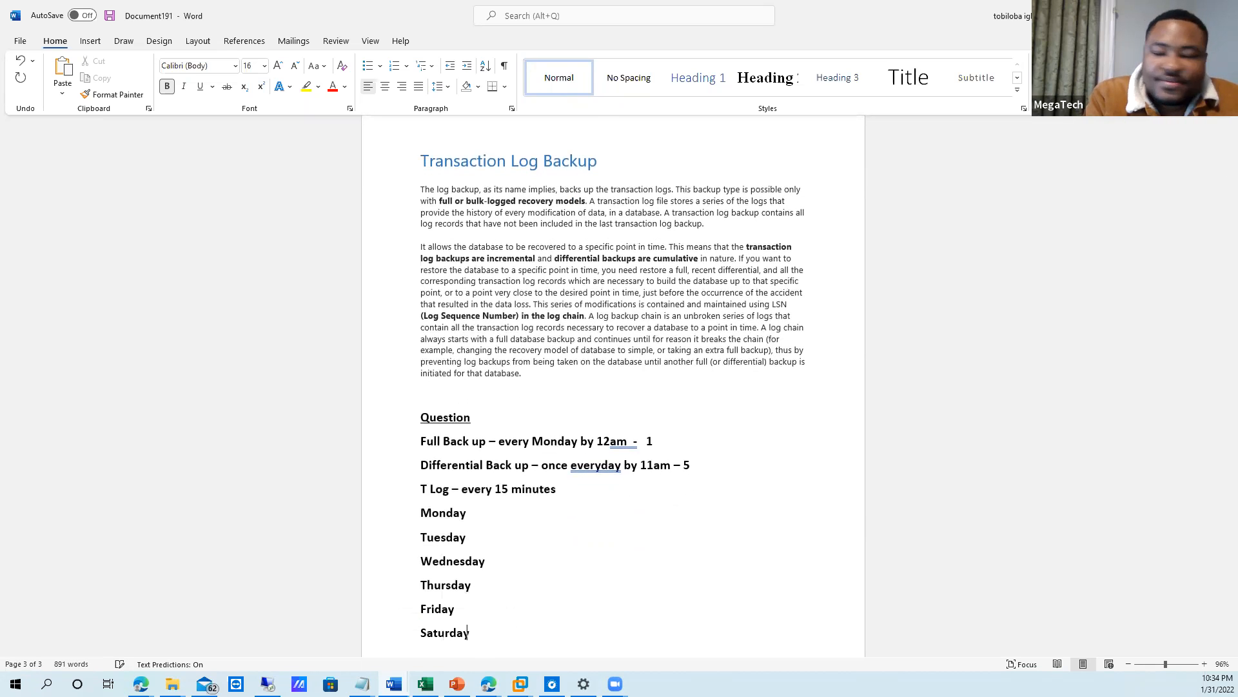
key(Return)
text(Sunday)
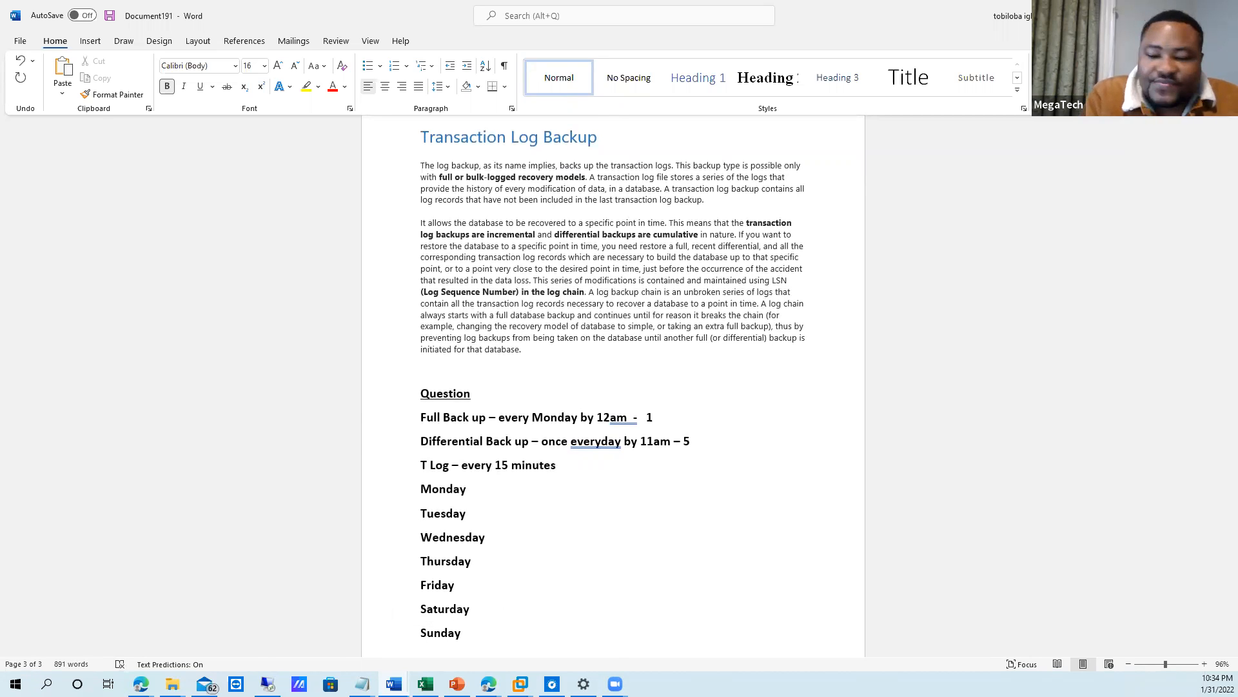
key(Return)
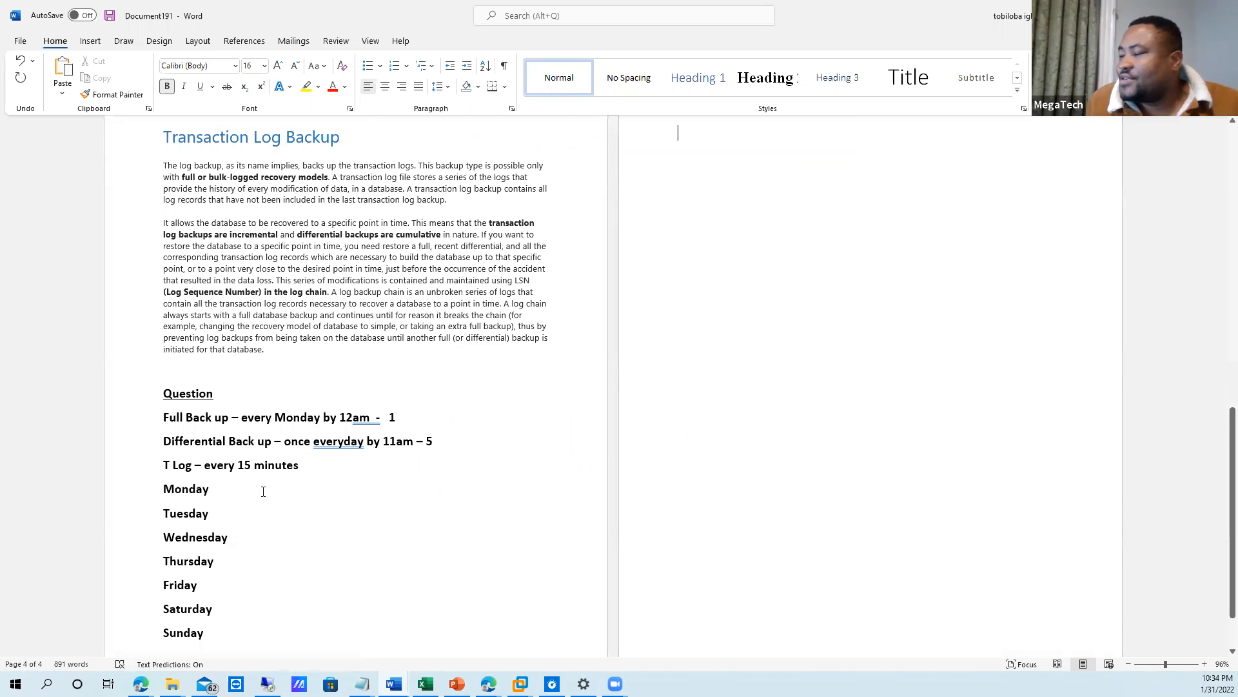
Append "- full back" to the Monday line.
click(333, 508)
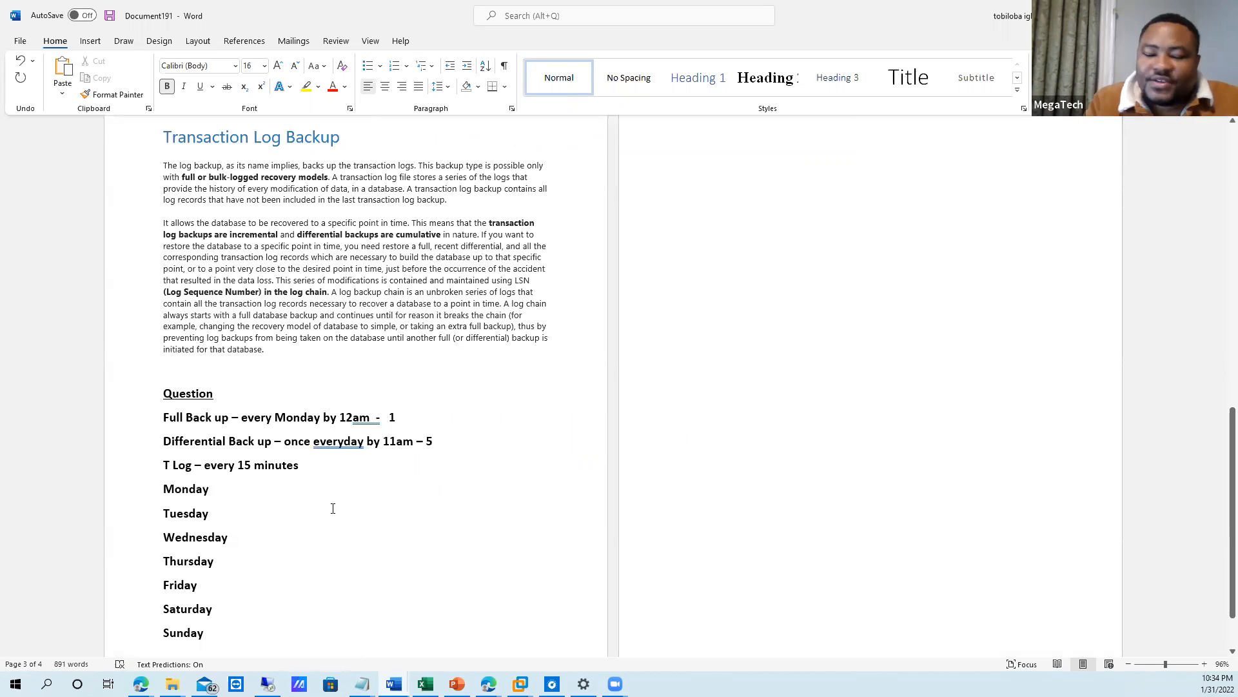
key(Right)
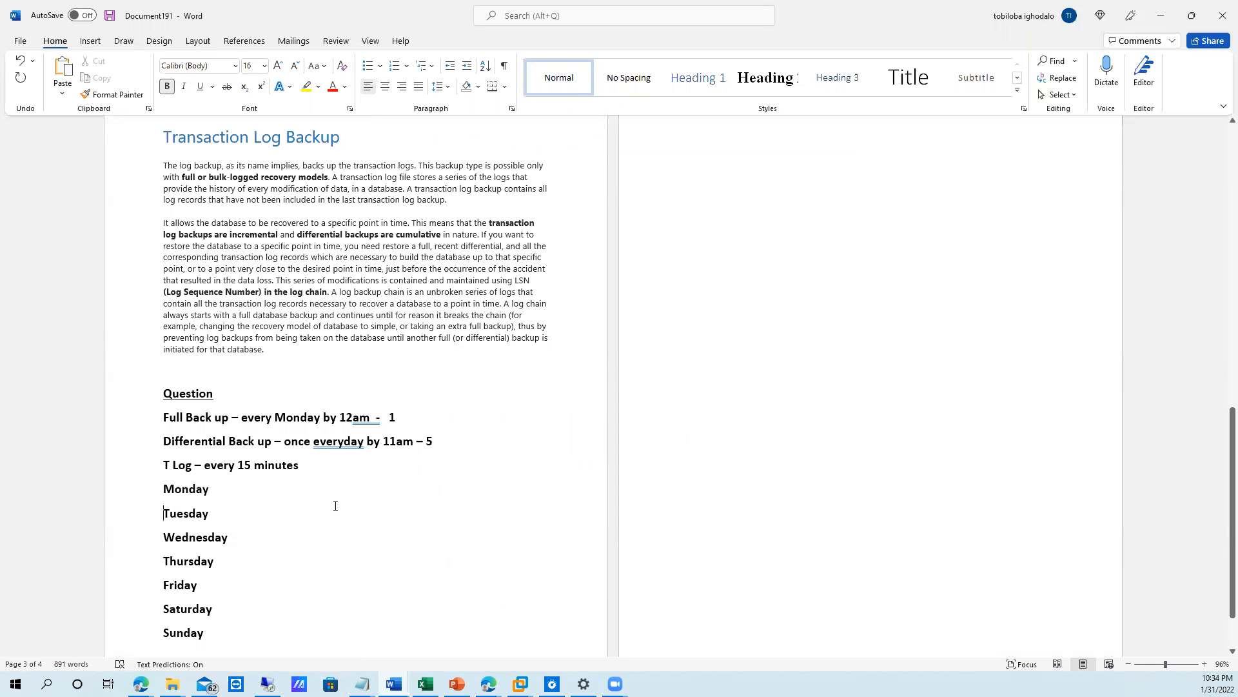
key(Left)
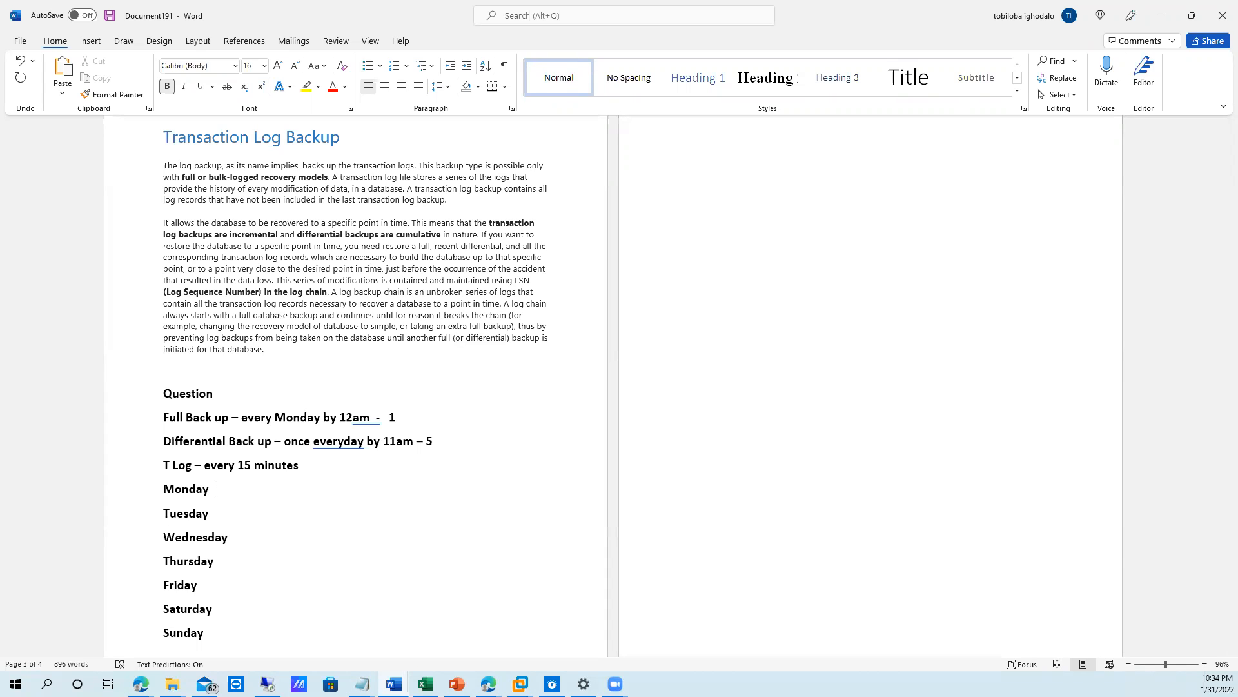
text(- full back)
Append "– disaster occurred 10:30am Tuesday morning" to the Tuesday line.
click(328, 519)
text(-)
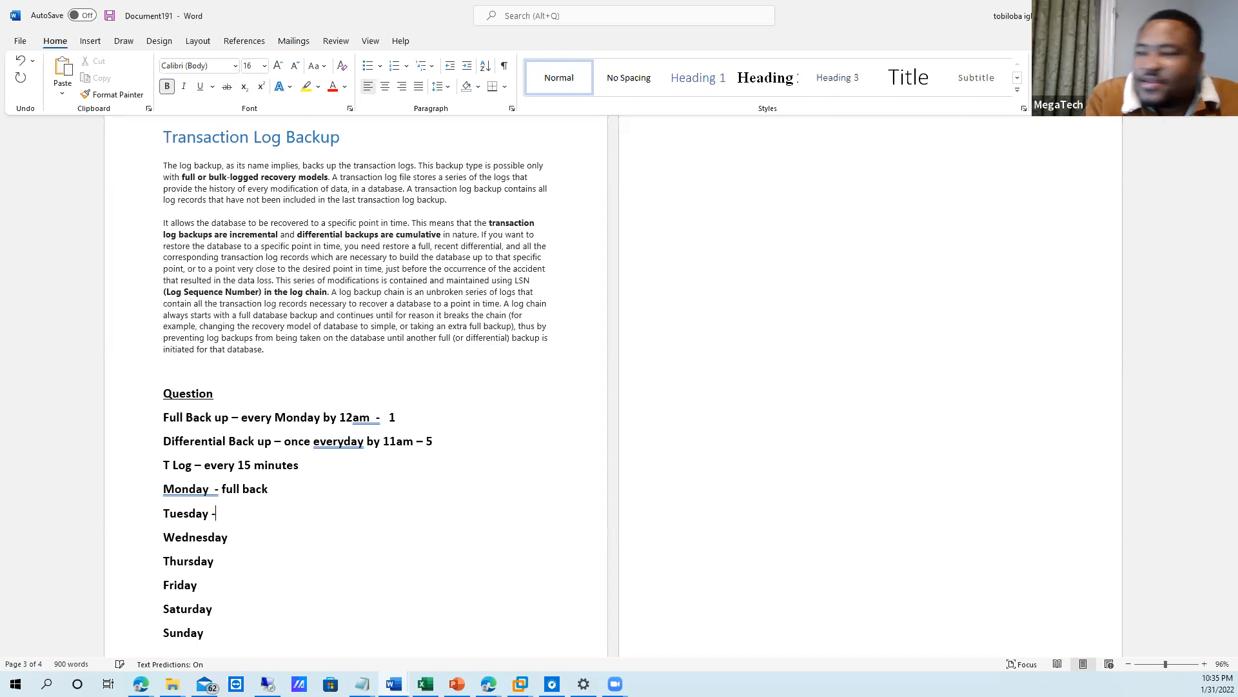
text( disat)
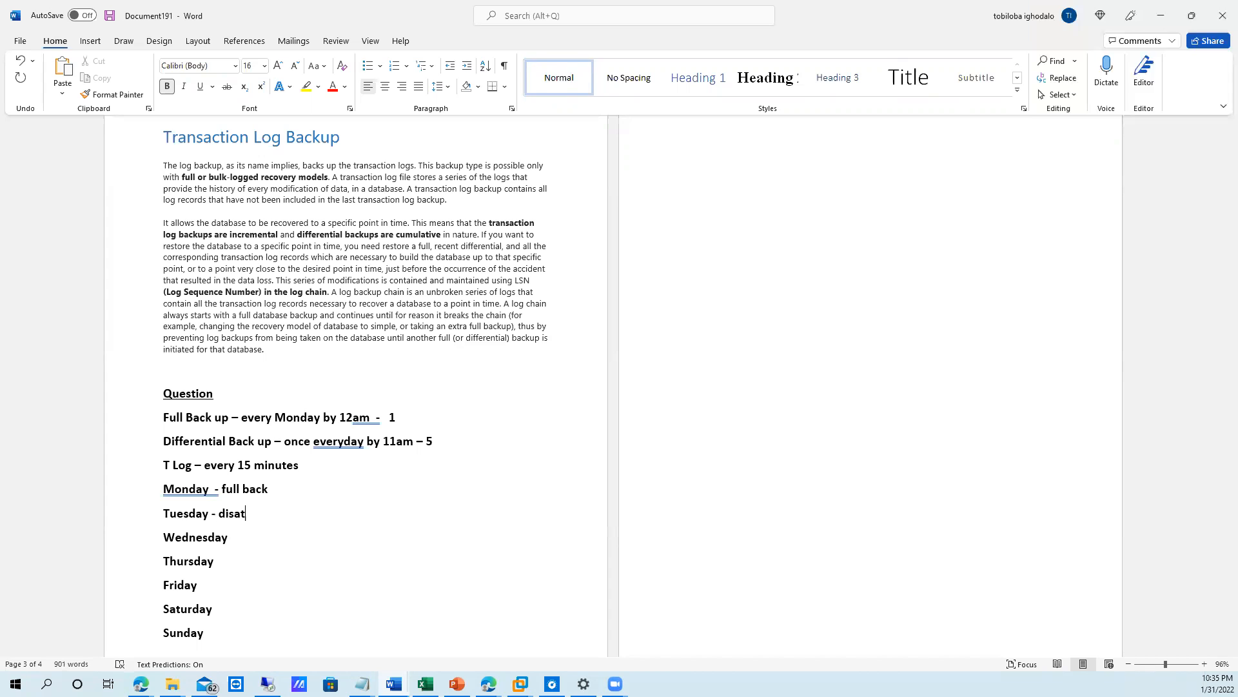
key(BackSpace)
text(ster occurred 10:30)
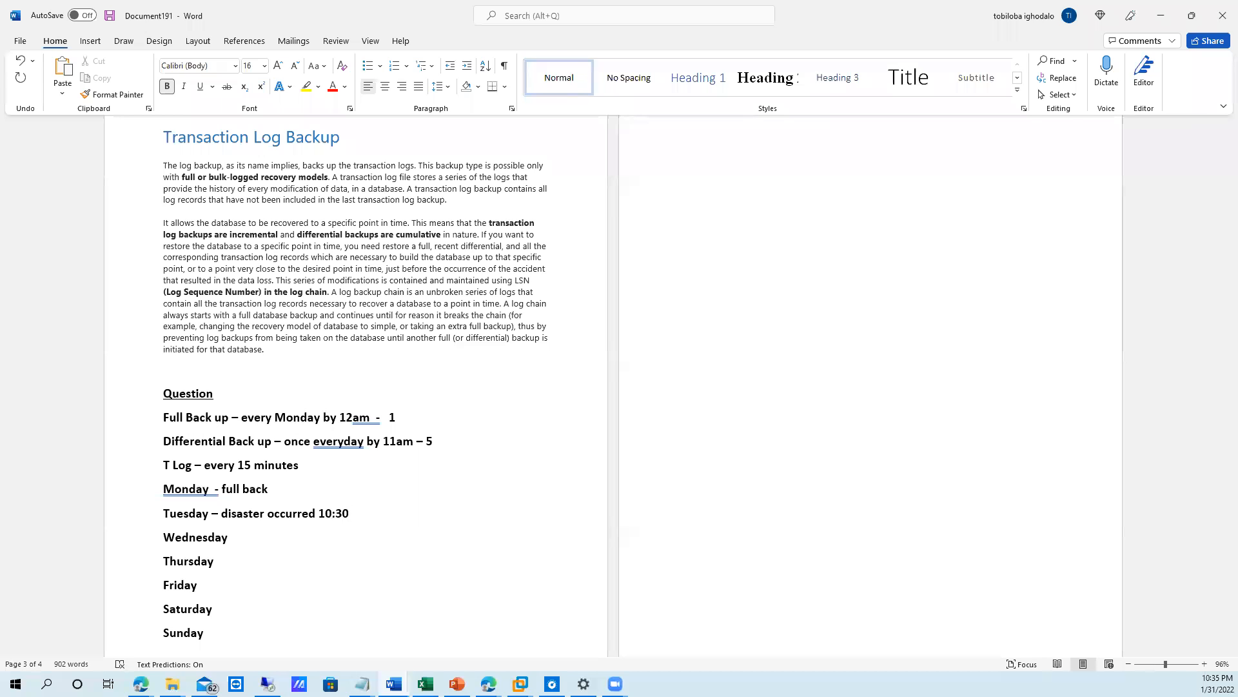
text(am Tuesday morning)
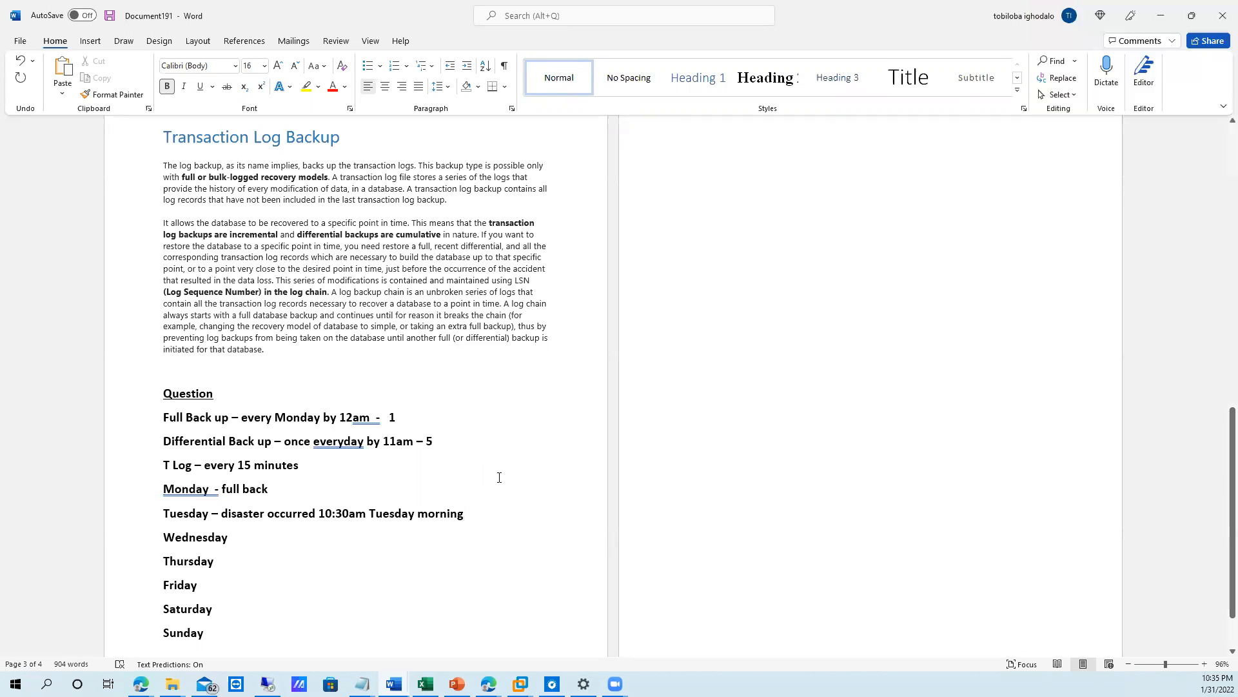
Insert a blank line between the T Log line and the Monday line.
scroll(498, 476, down, 2)
scroll(478, 519, down, 1)
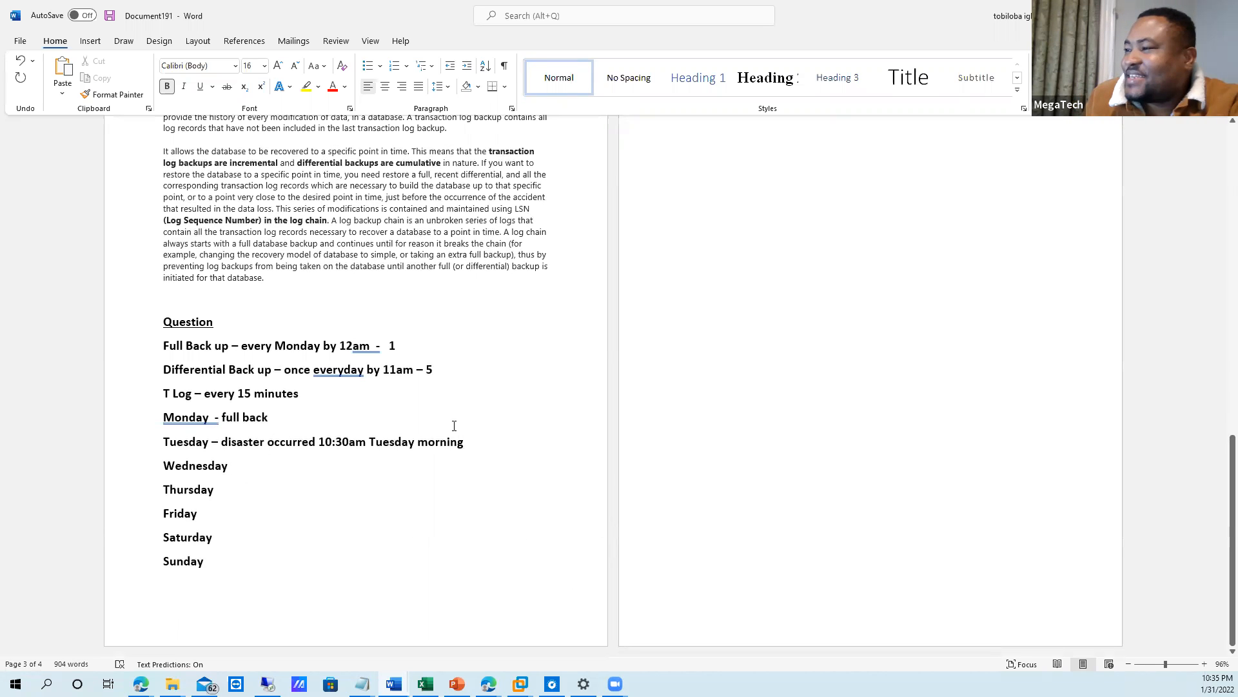
click(369, 401)
key(Return)
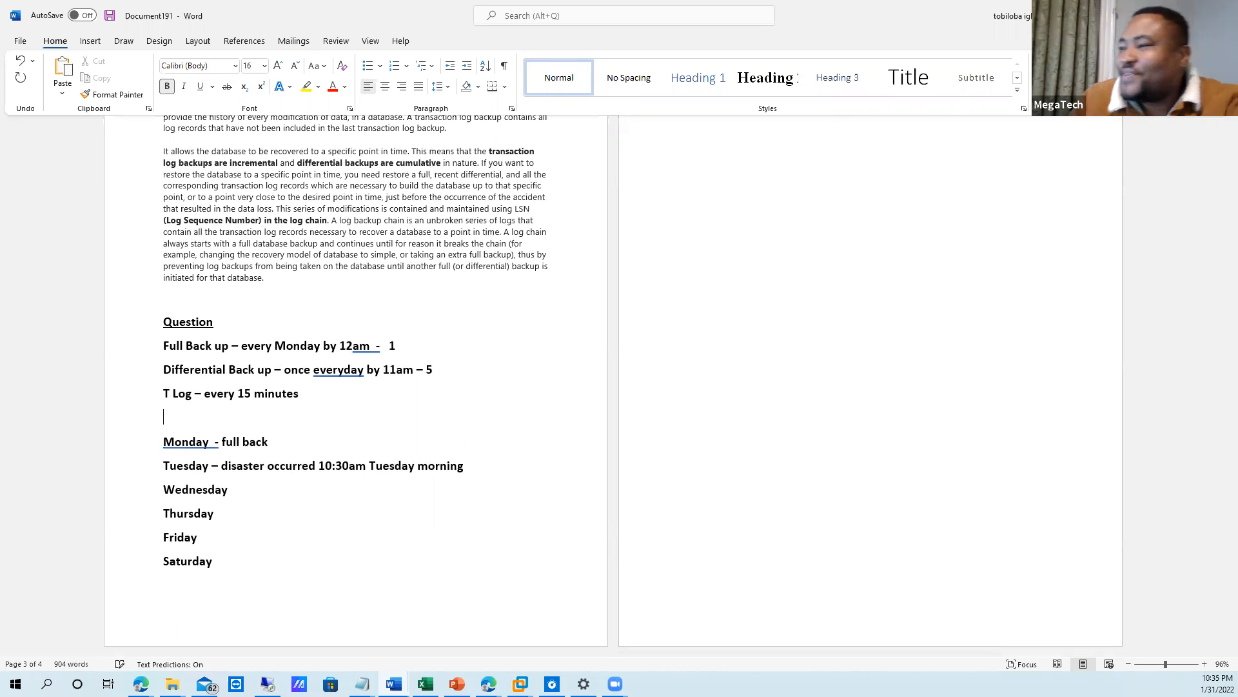
scroll(929, 262, up, 2)
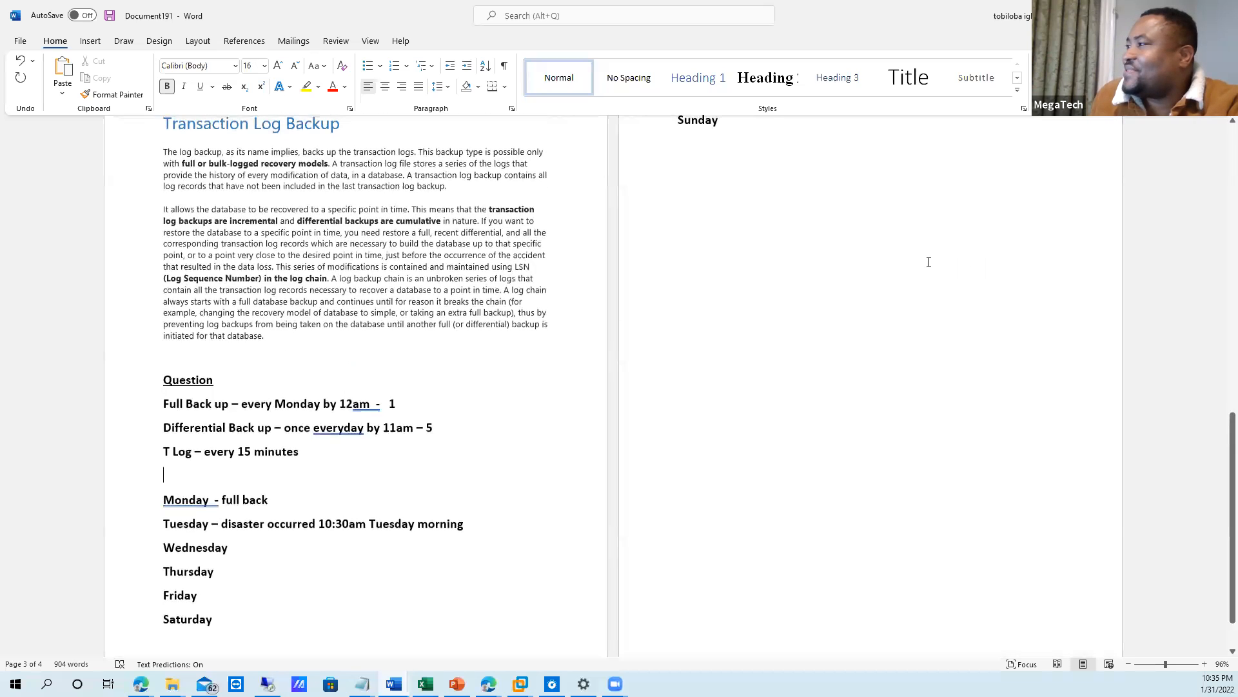
scroll(849, 251, down, 3)
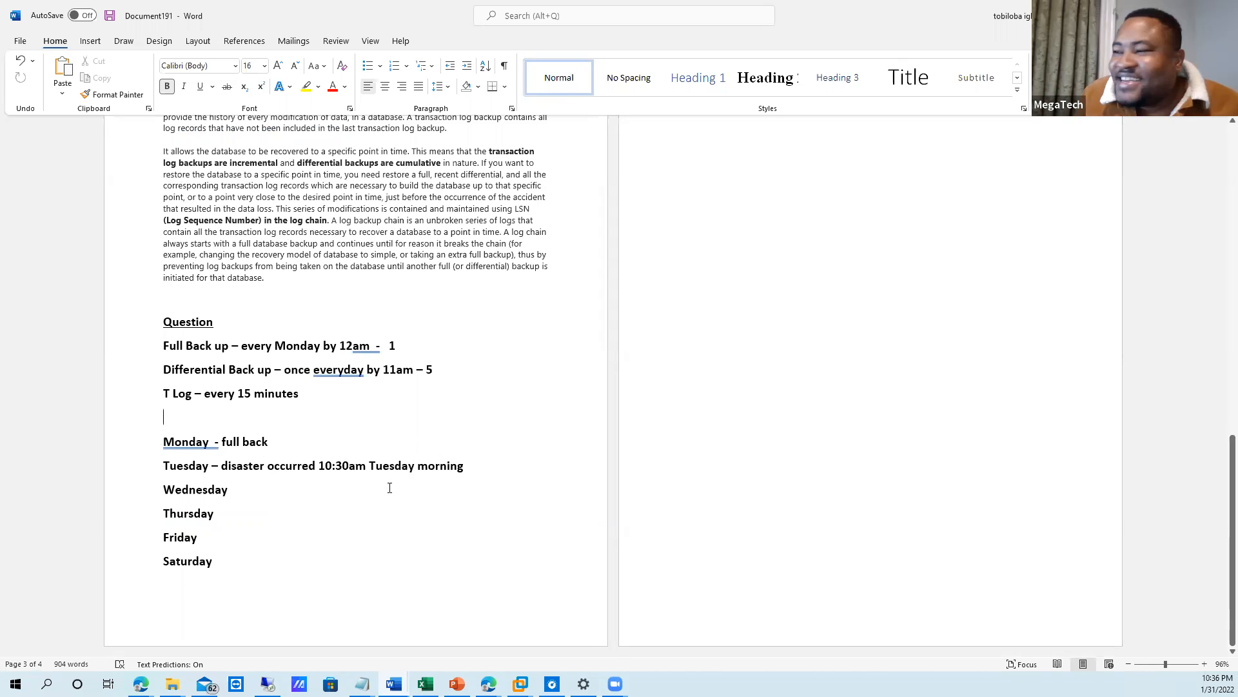
Extend the Monday line with "taken - 1" and add "Between 12am and 10:30am" on a new line below it.
click(276, 448)
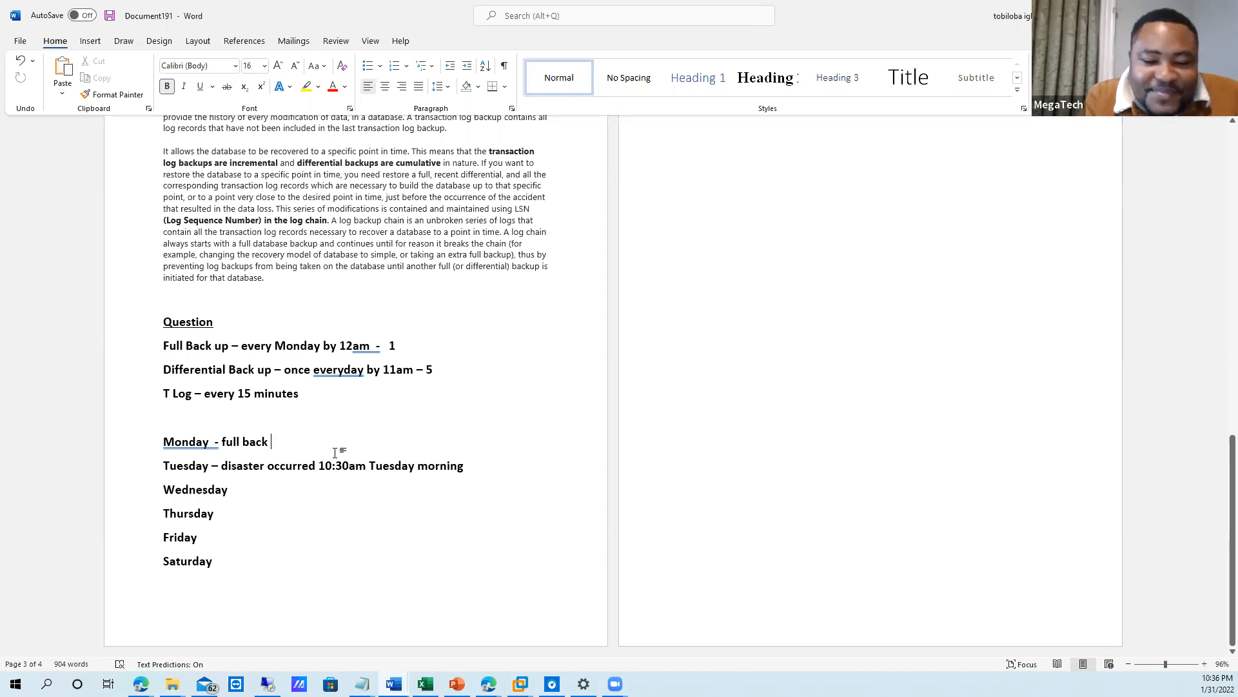
text(taken  - 1)
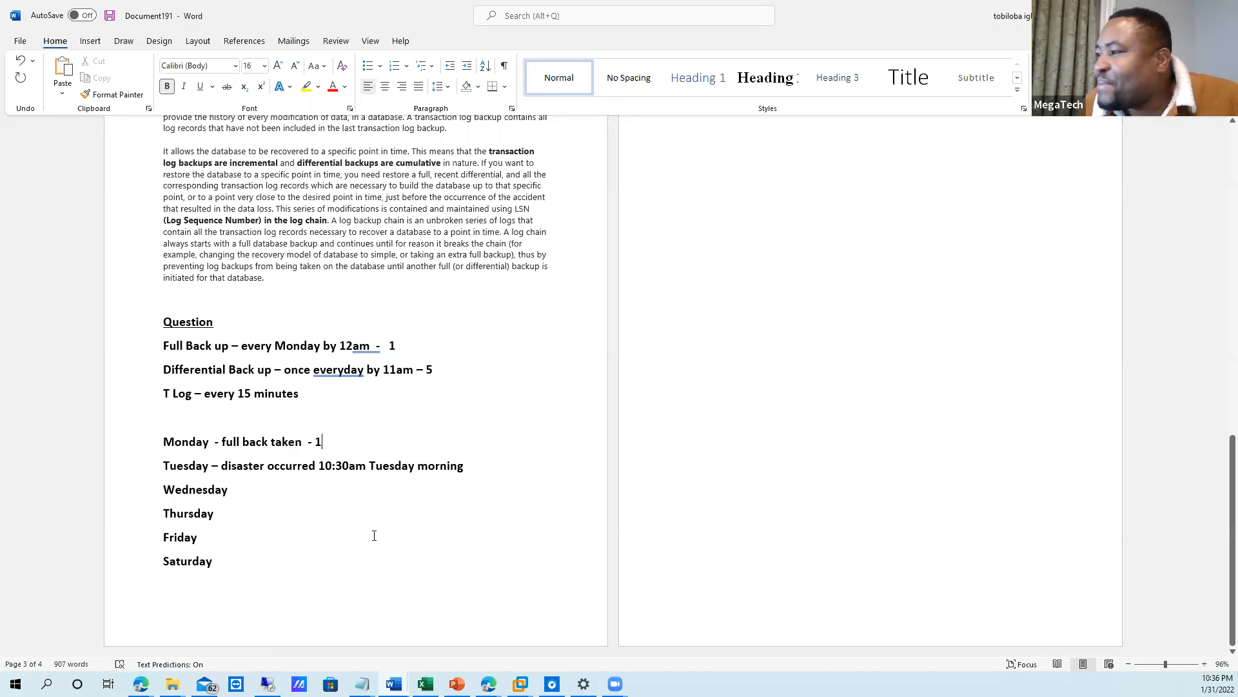
click(491, 468)
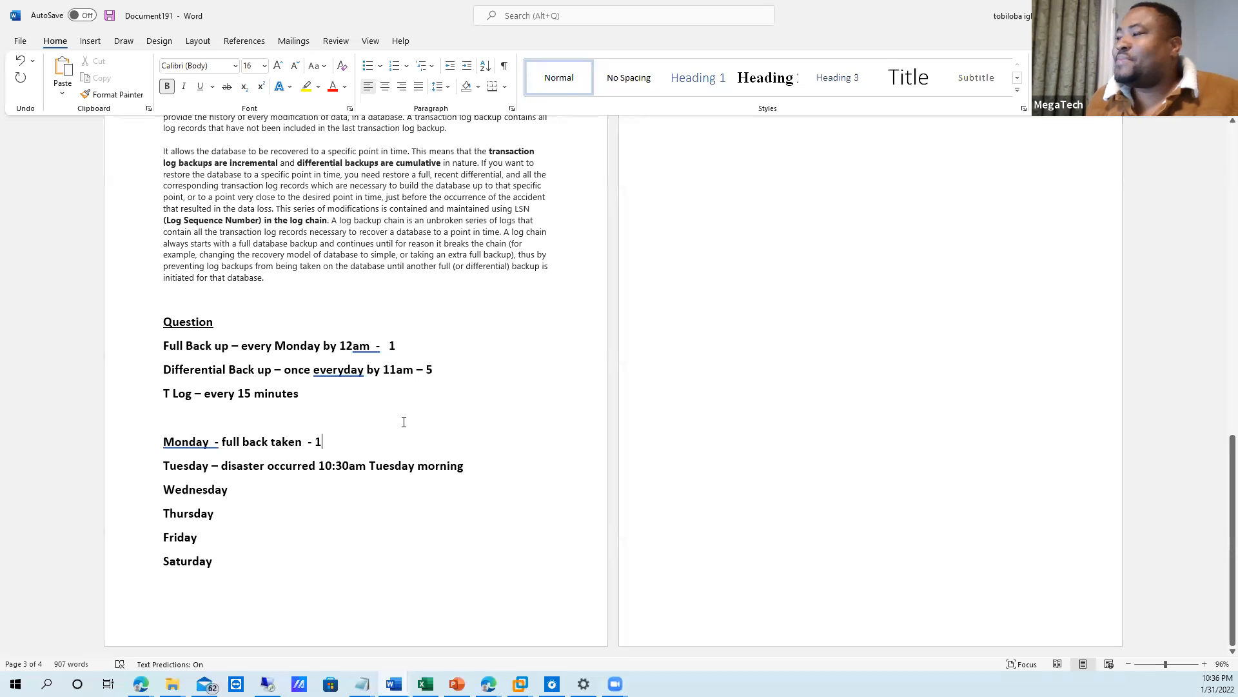
key(Return)
text(between 12am and 10)
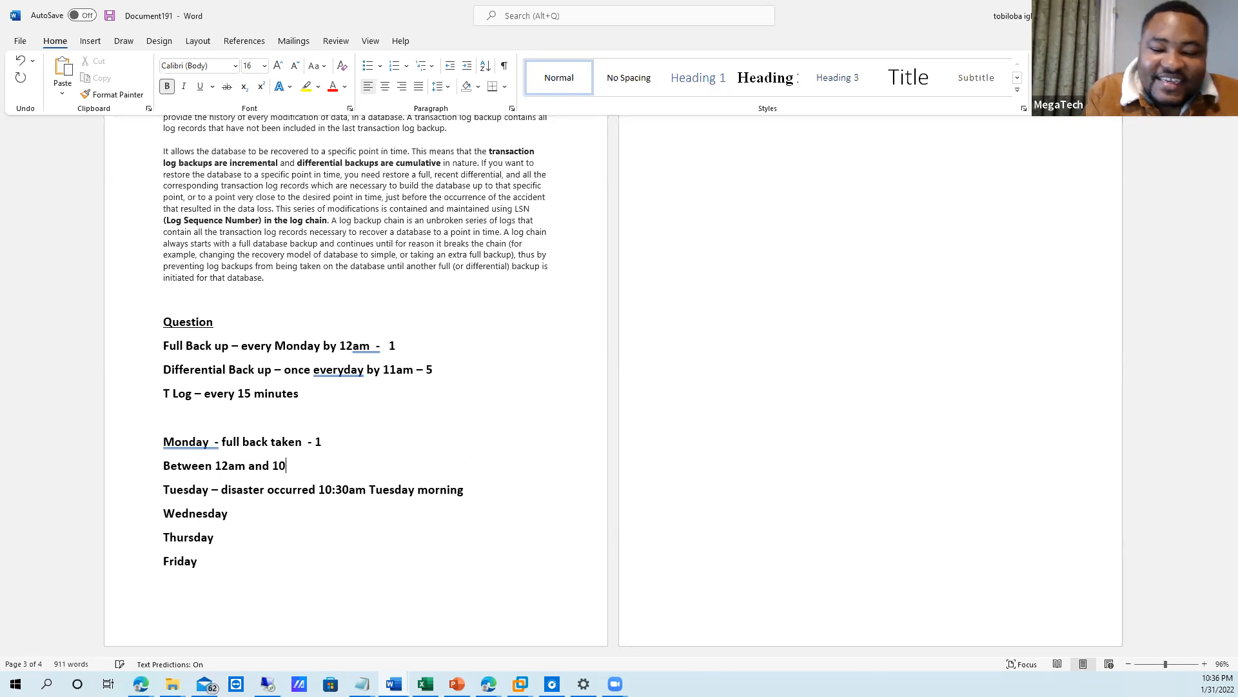
text(:30)
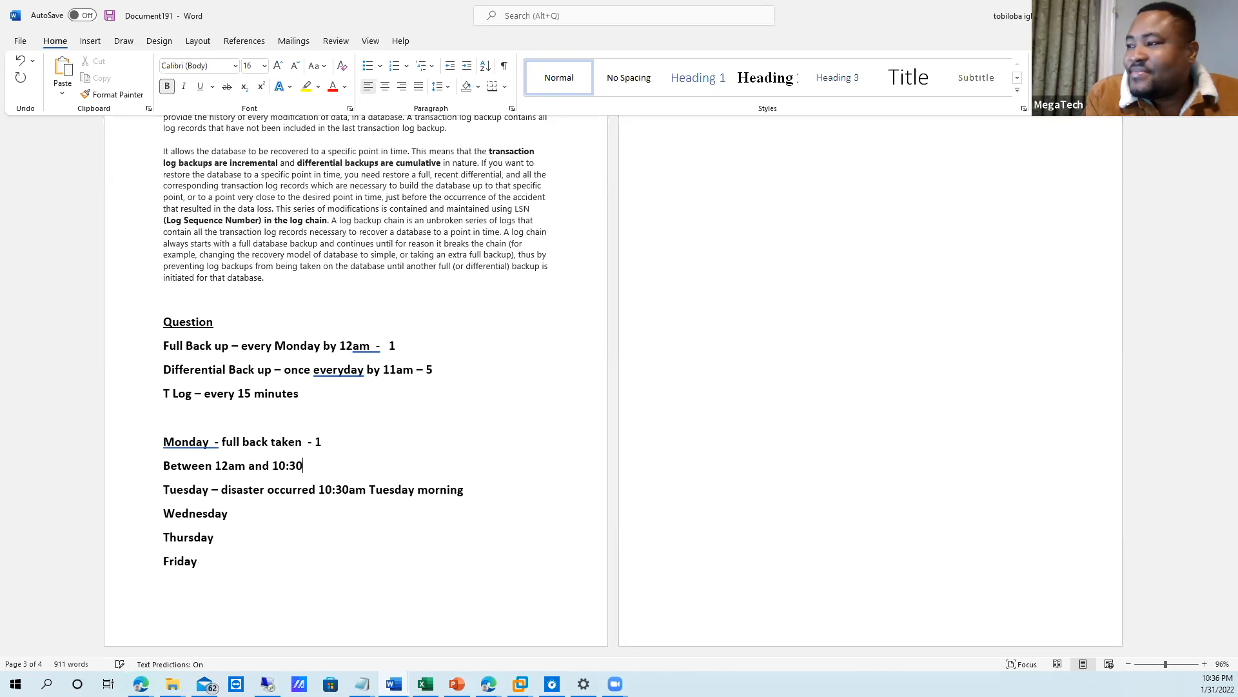
text(am)
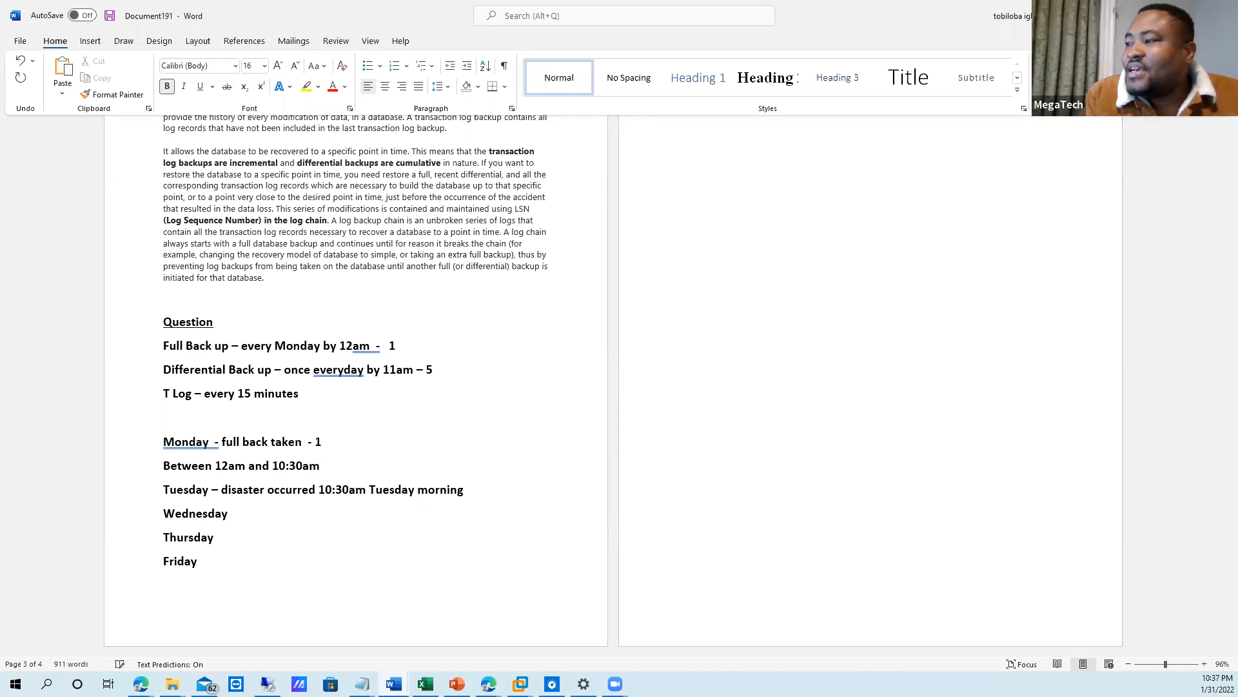
Add the line "How many many Tlogs -" below the "Between 12am and 10:30am" line.
key(Return)
text(How many )
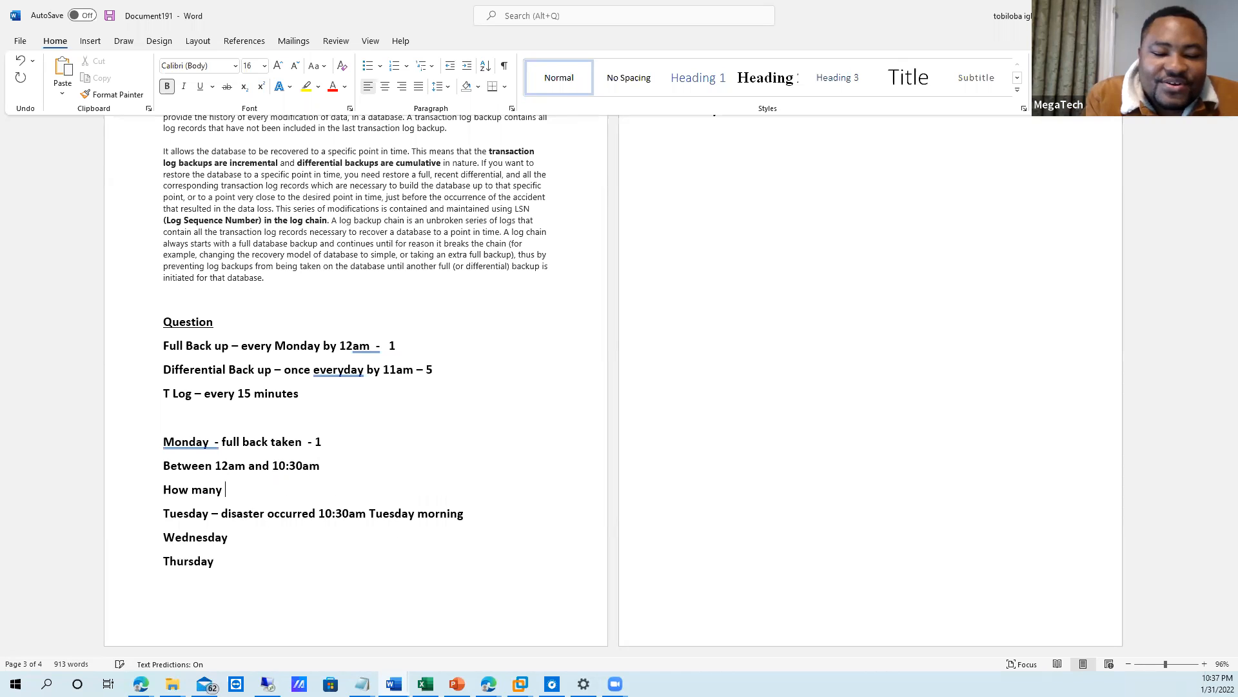
text(many Tlogs -)
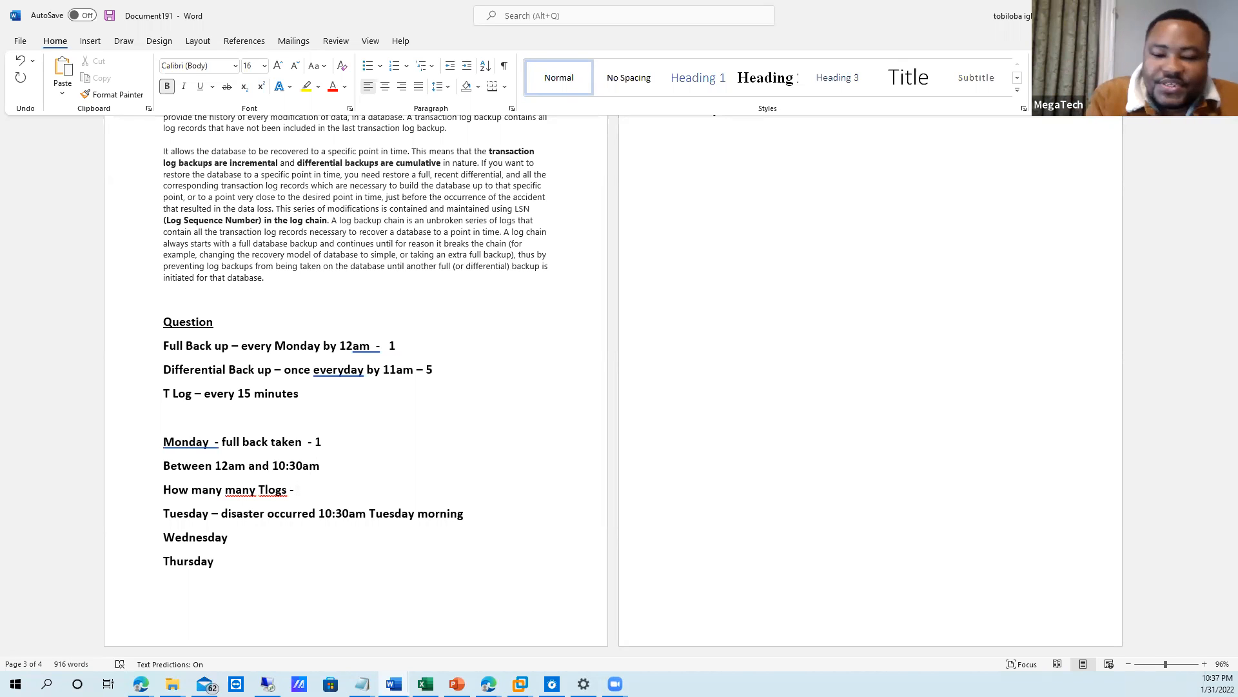
List the backup times below the Tlogs question, writing "12:15am – 2" and then "12:30" on the next line.
key(Return)
text(12:)
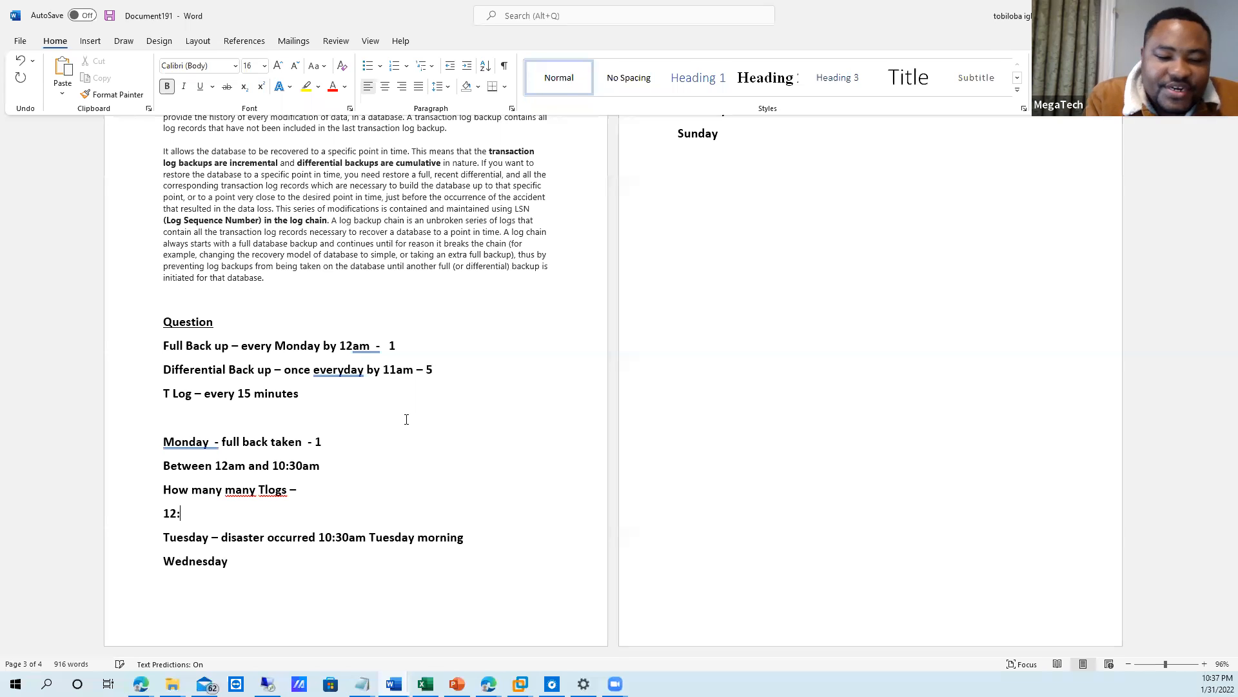
text(15am - )
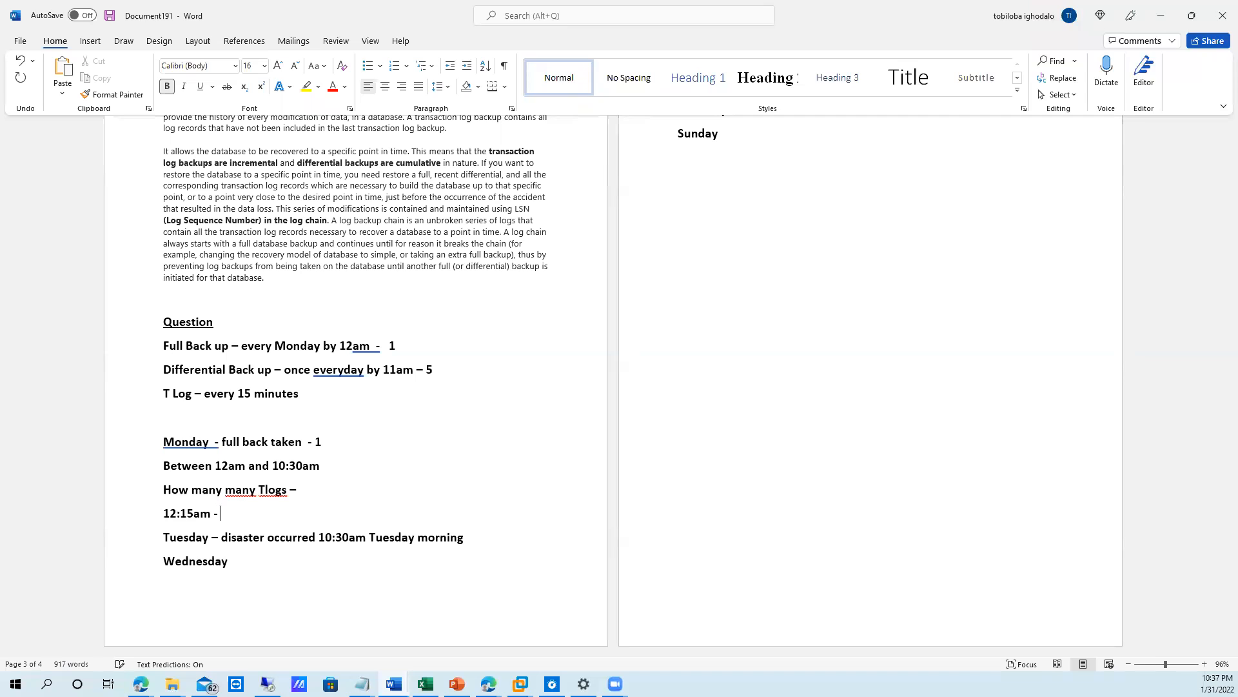
text(2)
key(Return)
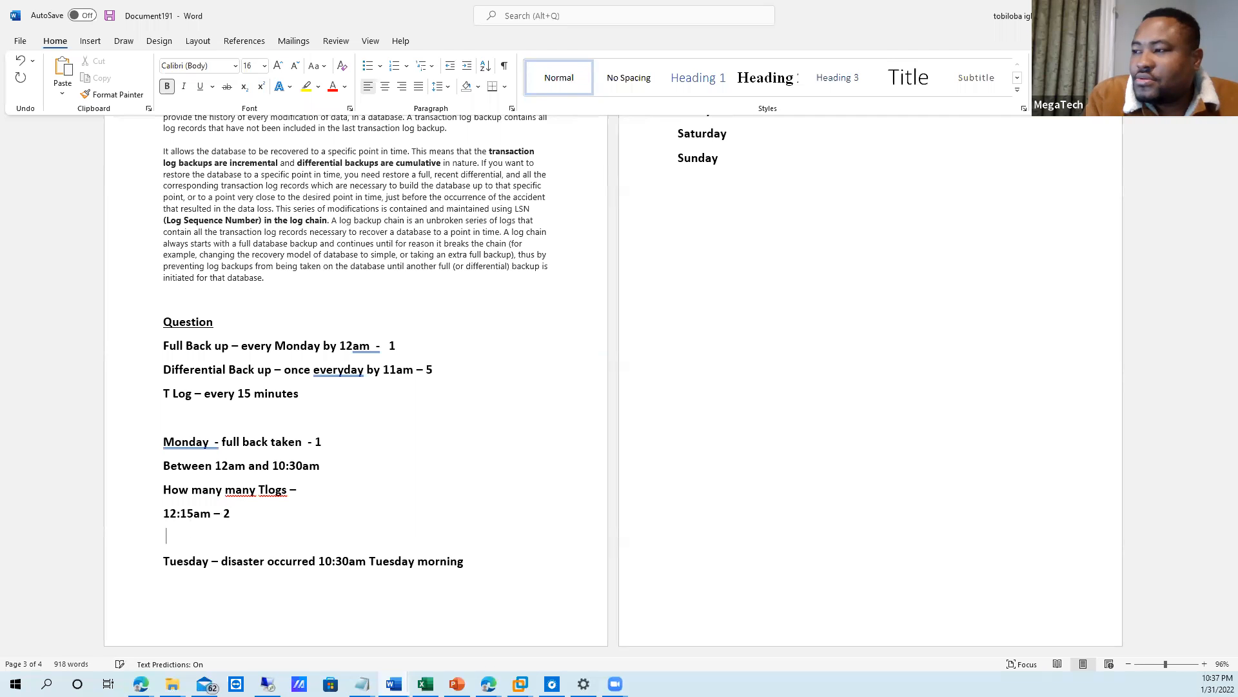
text(12)
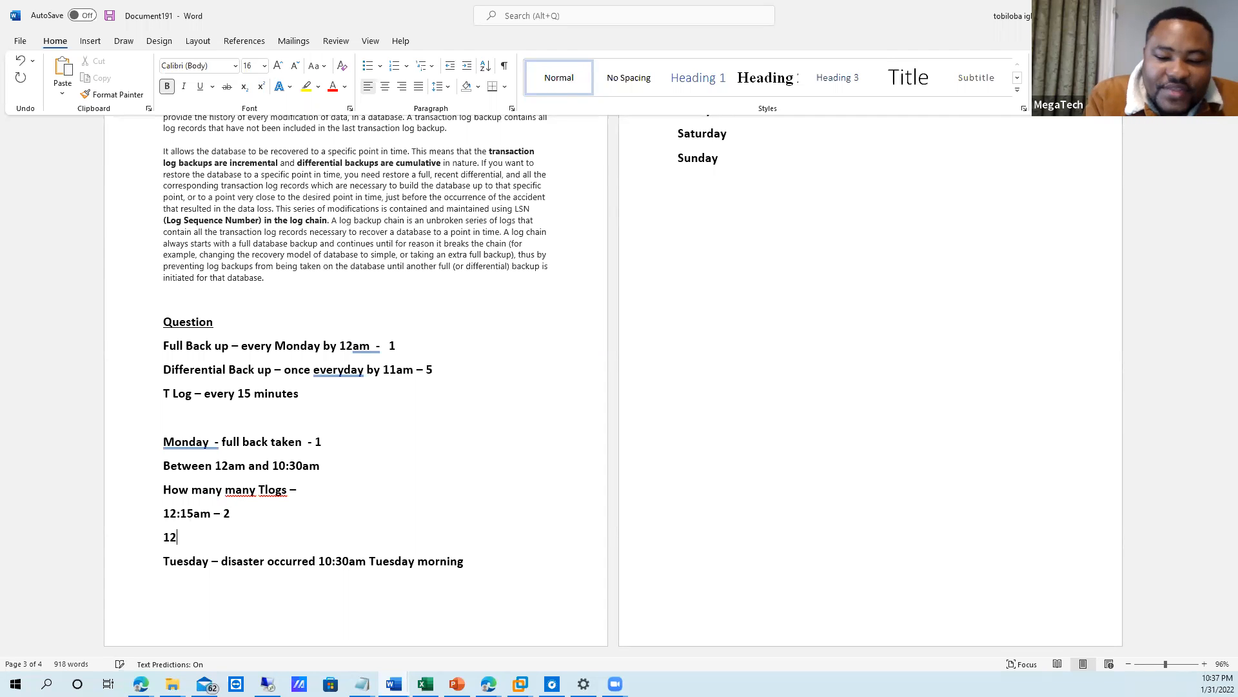
text(:30)
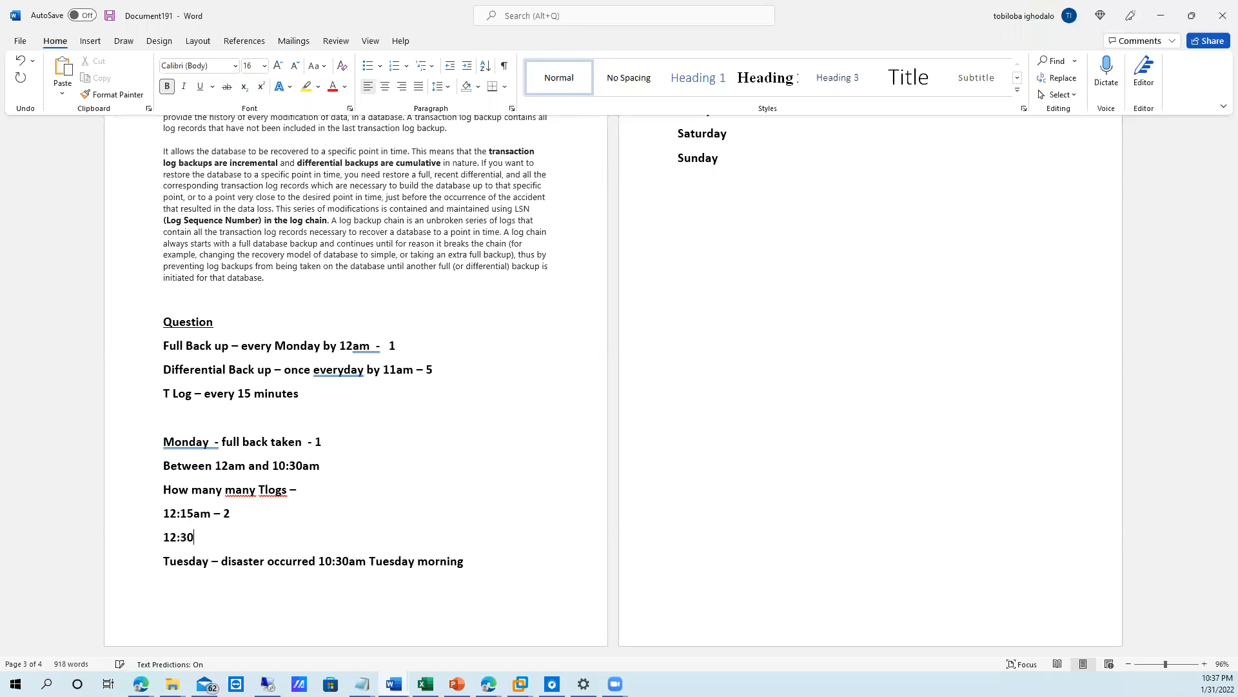
Complete the 12:30 entry in the Tlogs list so that it reads "12:30am- 2".
text(am)
key(BackSpace)
text(- 2)
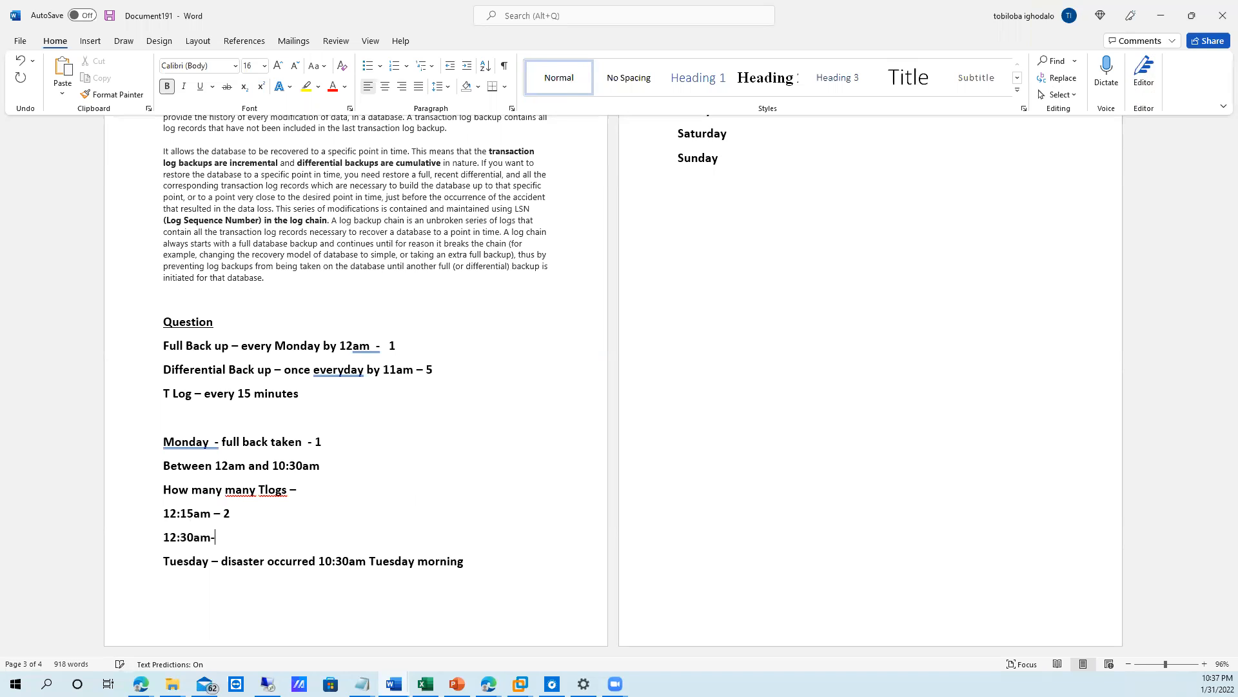
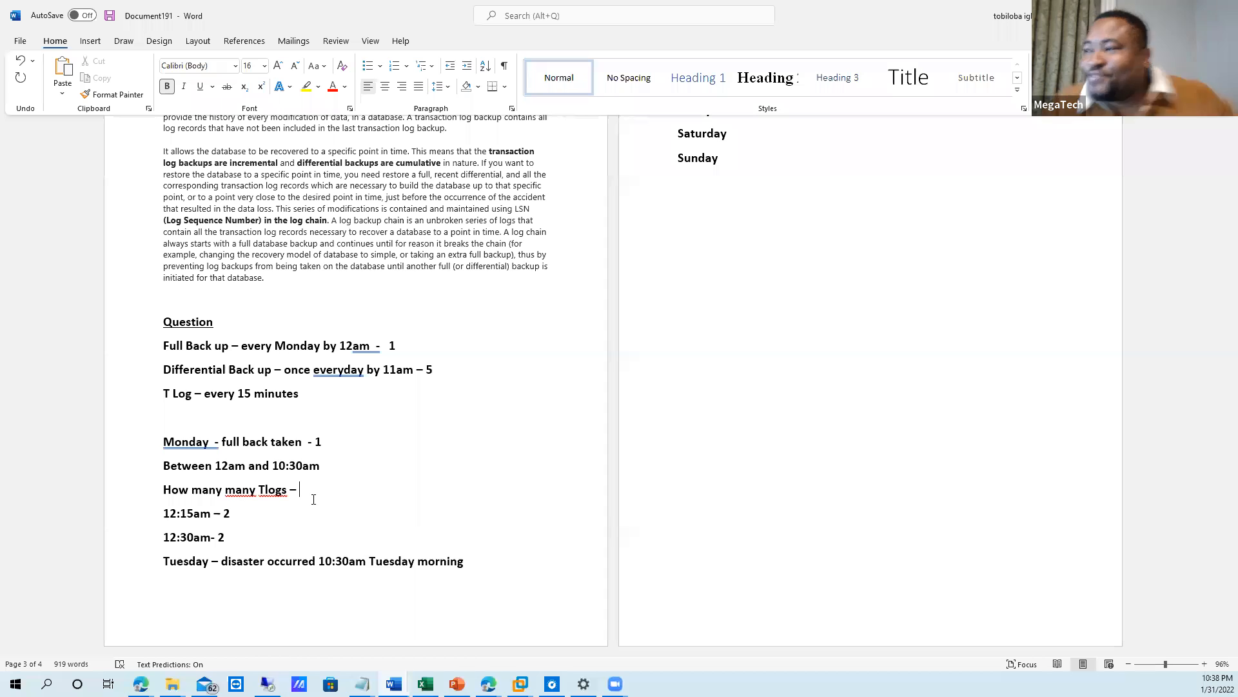
drag(330, 438, 170, 425)
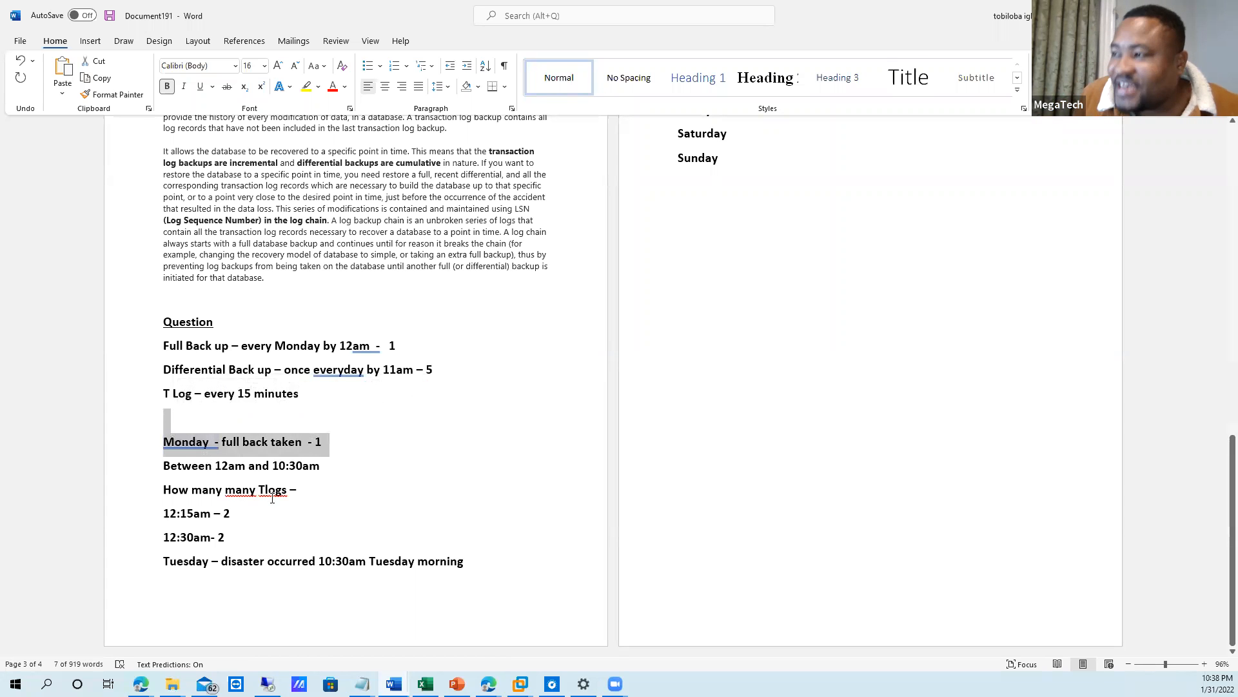
click(254, 469)
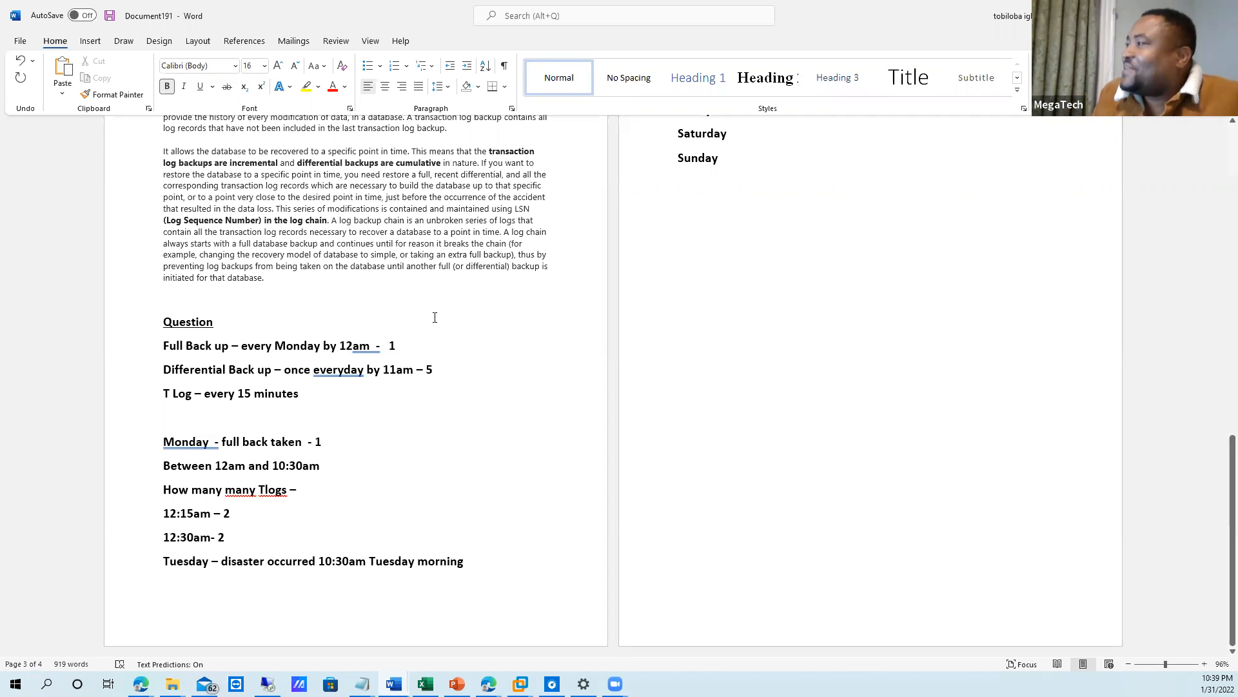
scroll(451, 371, up, 3)
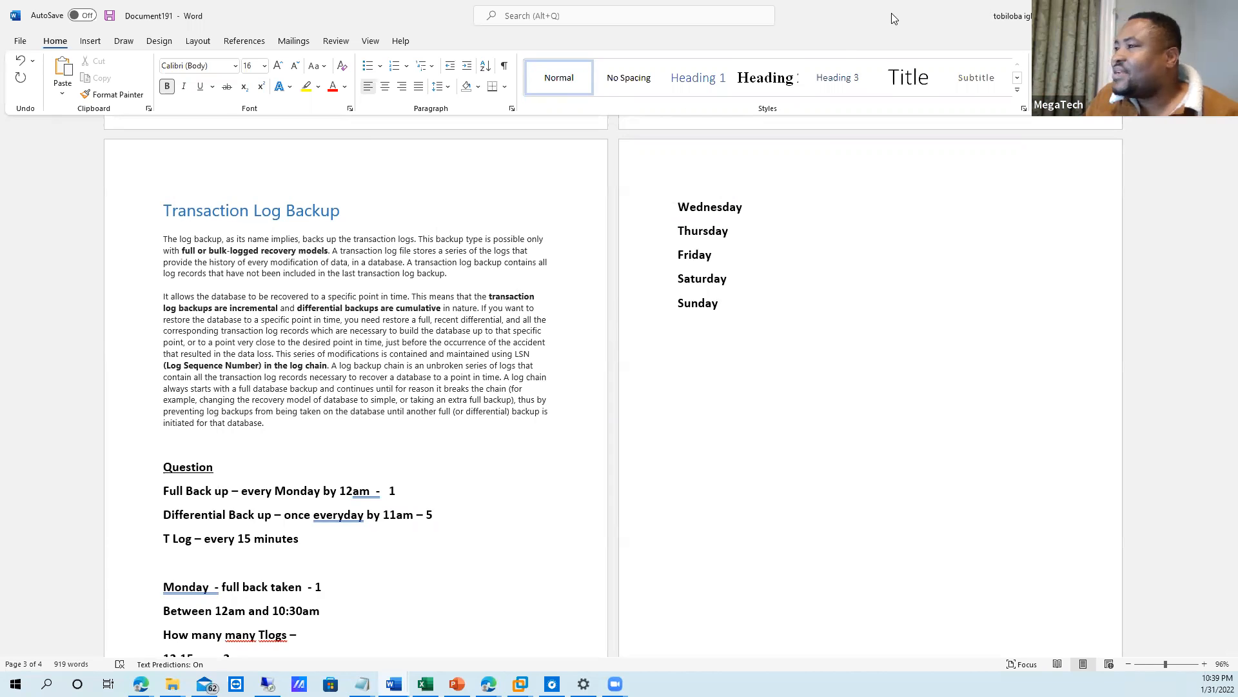
Switch to SQL Server Management Studio and locate the Maintenance Plans folder under the server's Management node.
key(alt+Tab)
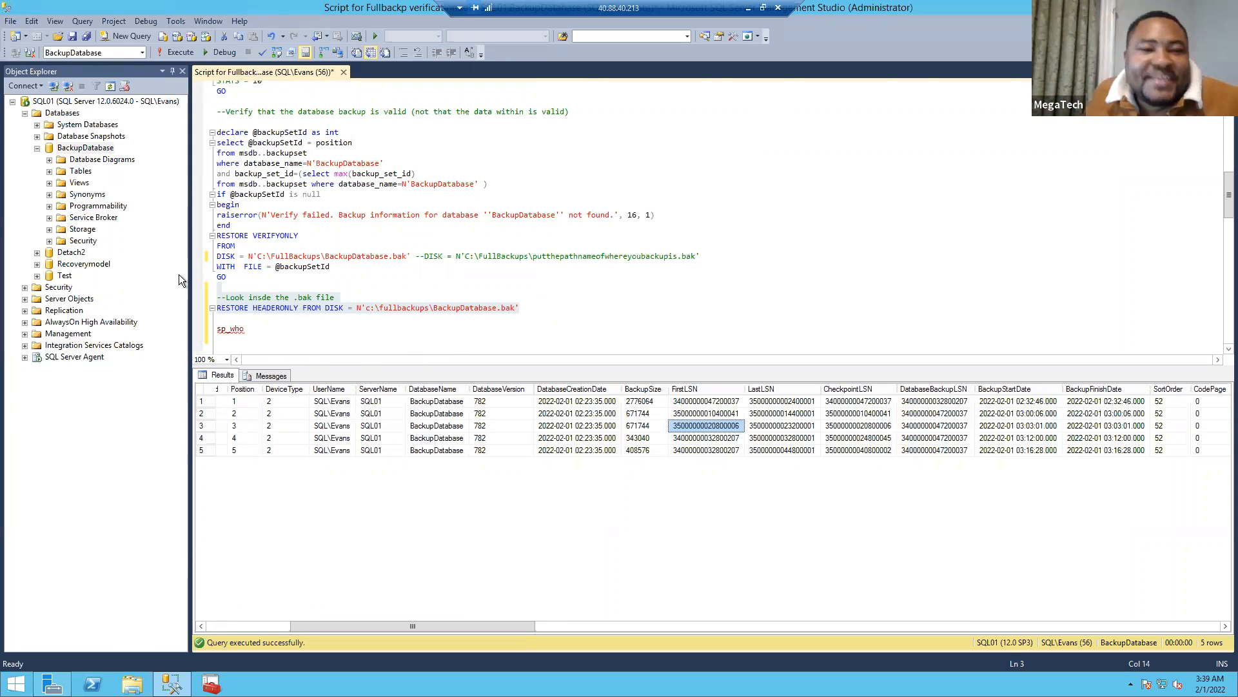
click(76, 357)
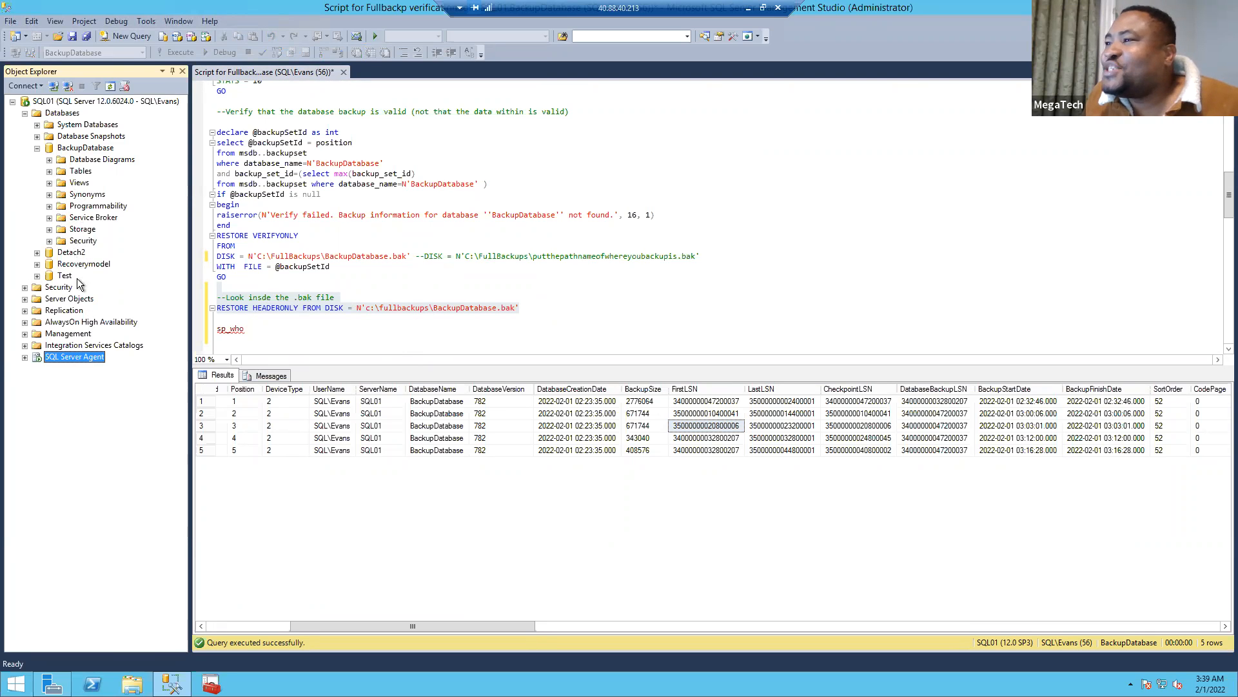
click(25, 334)
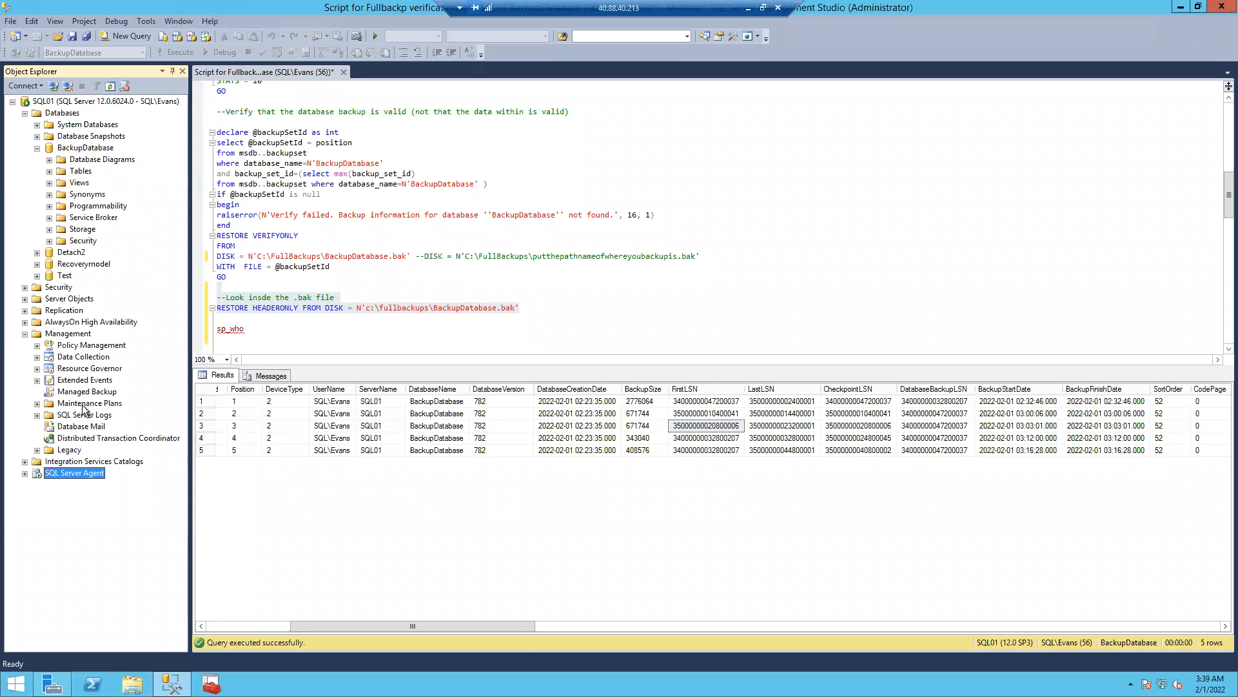
click(83, 405)
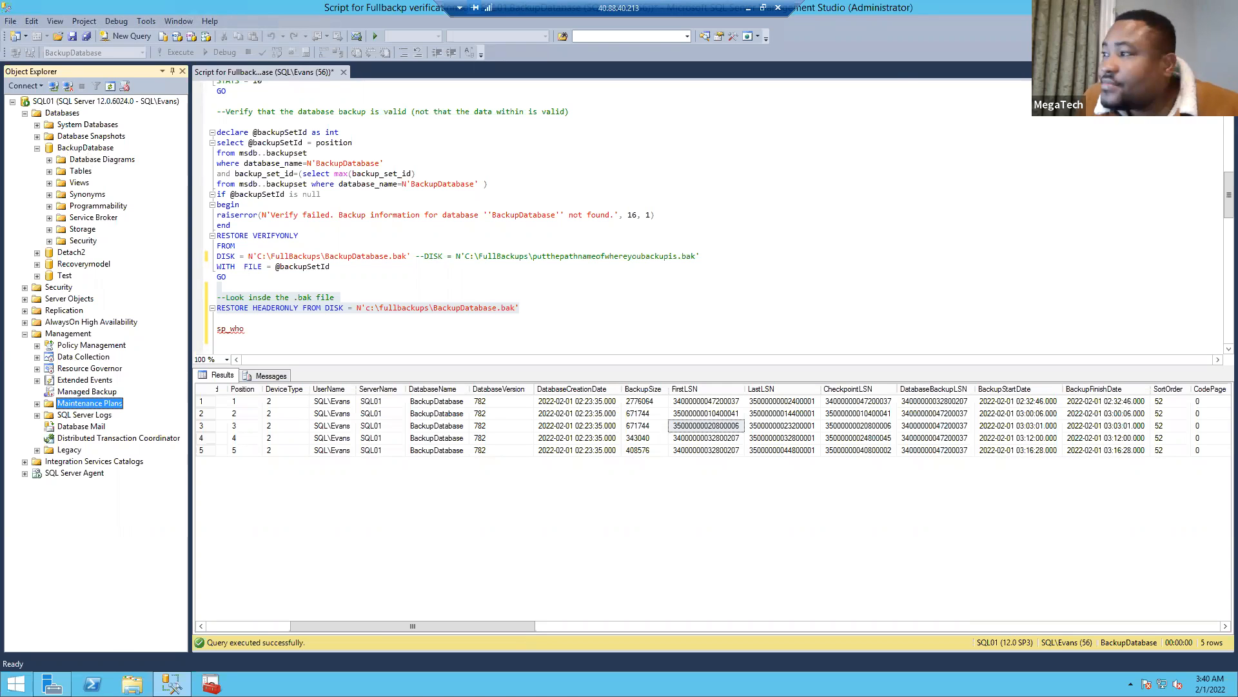
Review the Transaction Log Backup notes and backup question in the Word document, and return to SQL Server Management Studio.
key(alt+Tab)
click(845, 104)
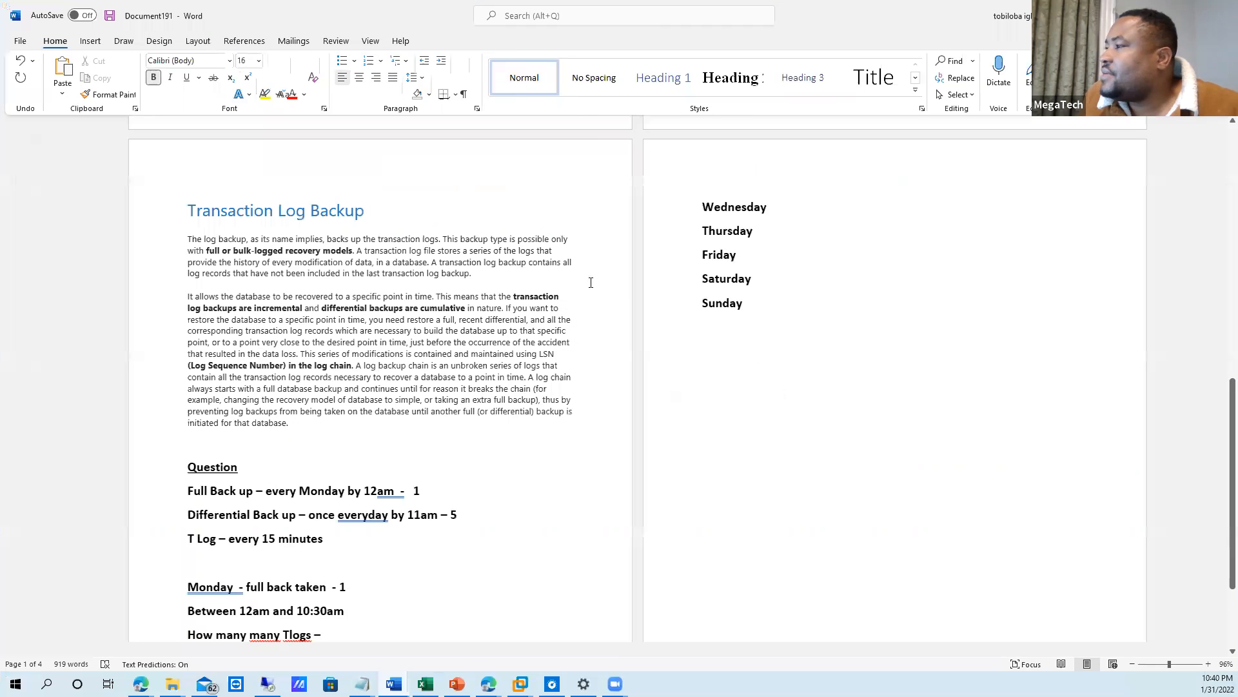
scroll(587, 310, down, 5)
scroll(560, 338, up, 4)
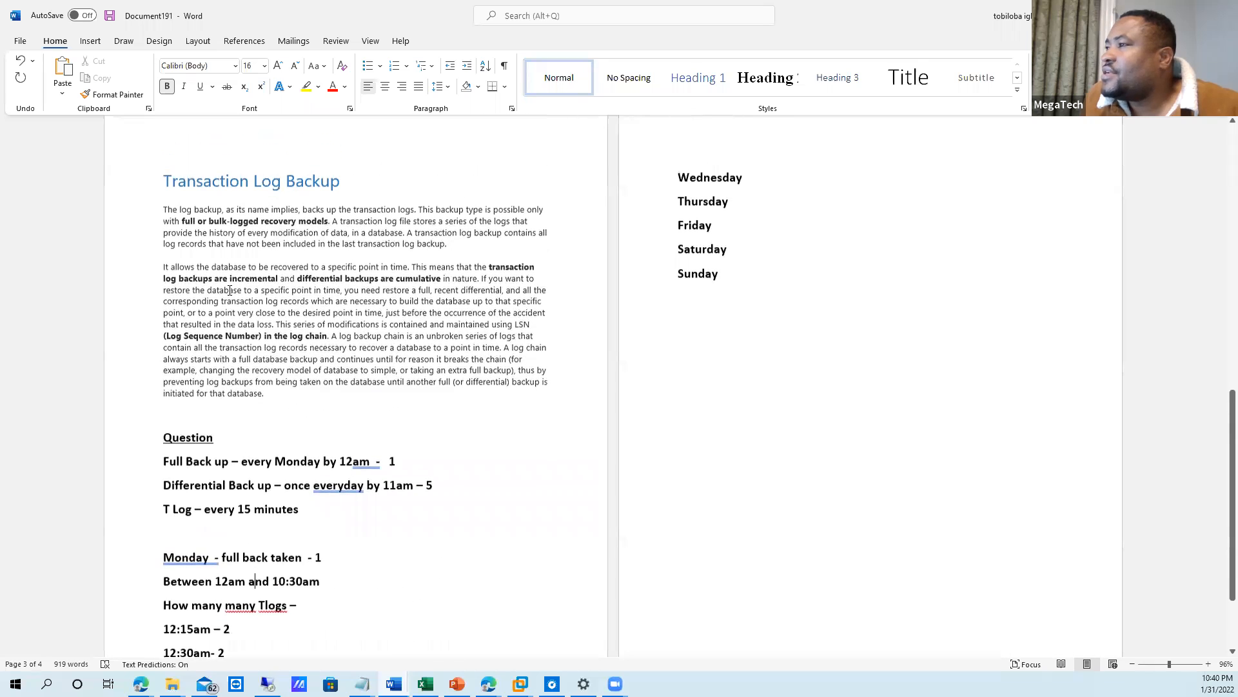
click(265, 394)
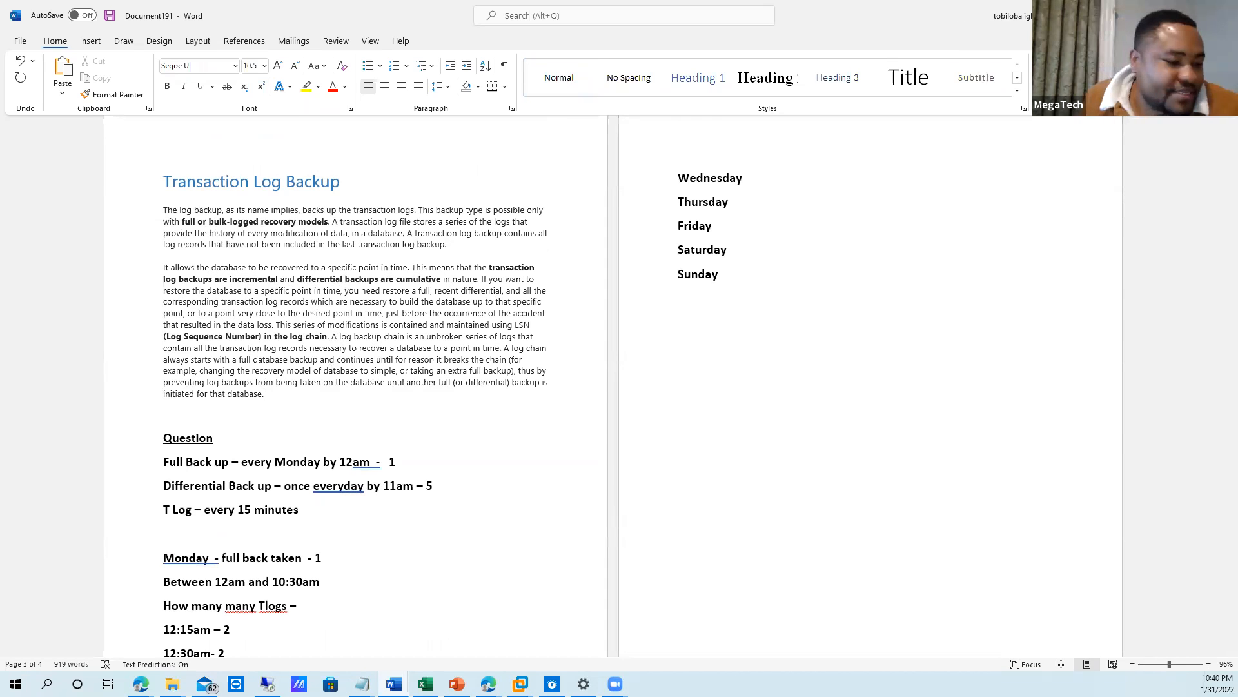
click(1162, 15)
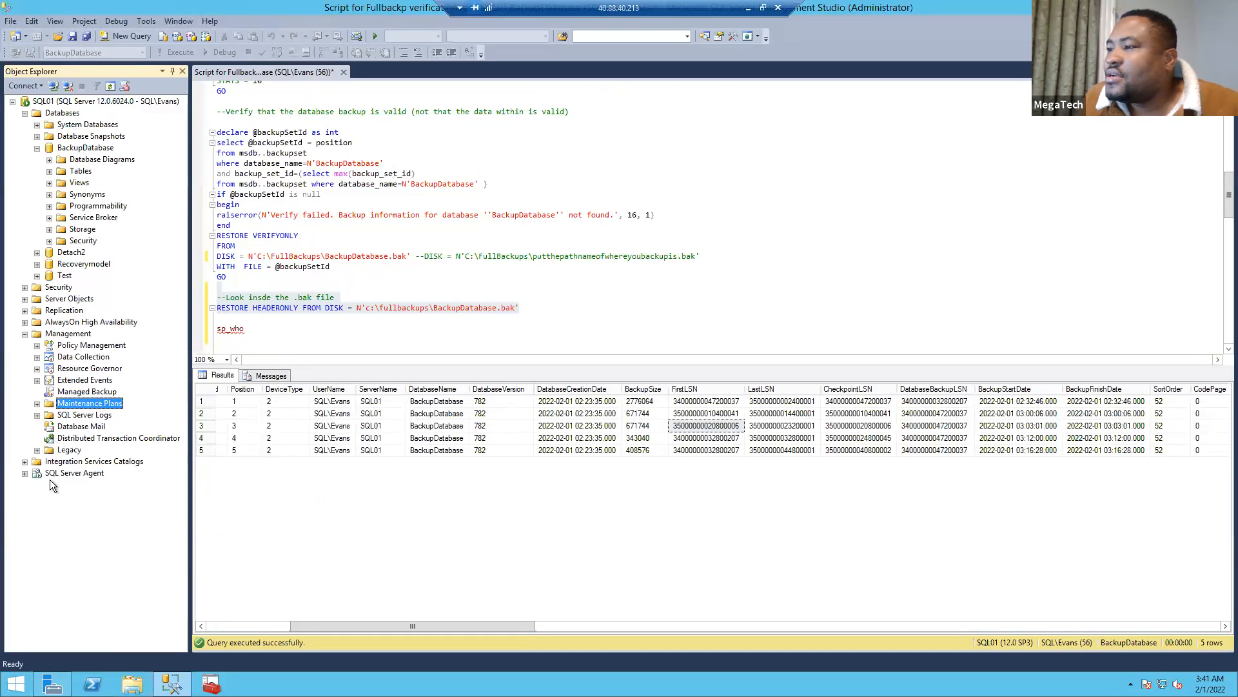
Look at the jobs under SQL Server Agent, and collapse the expanded Management, SQL Server Agent and Databases nodes.
click(24, 473)
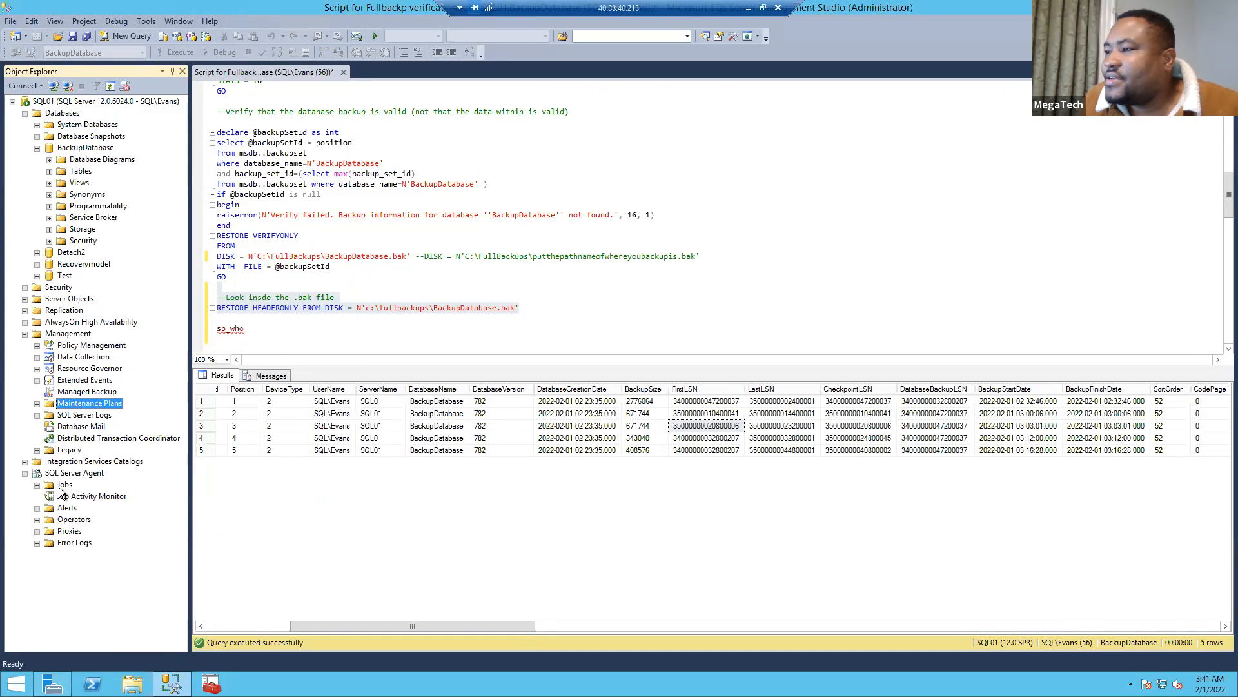
click(37, 484)
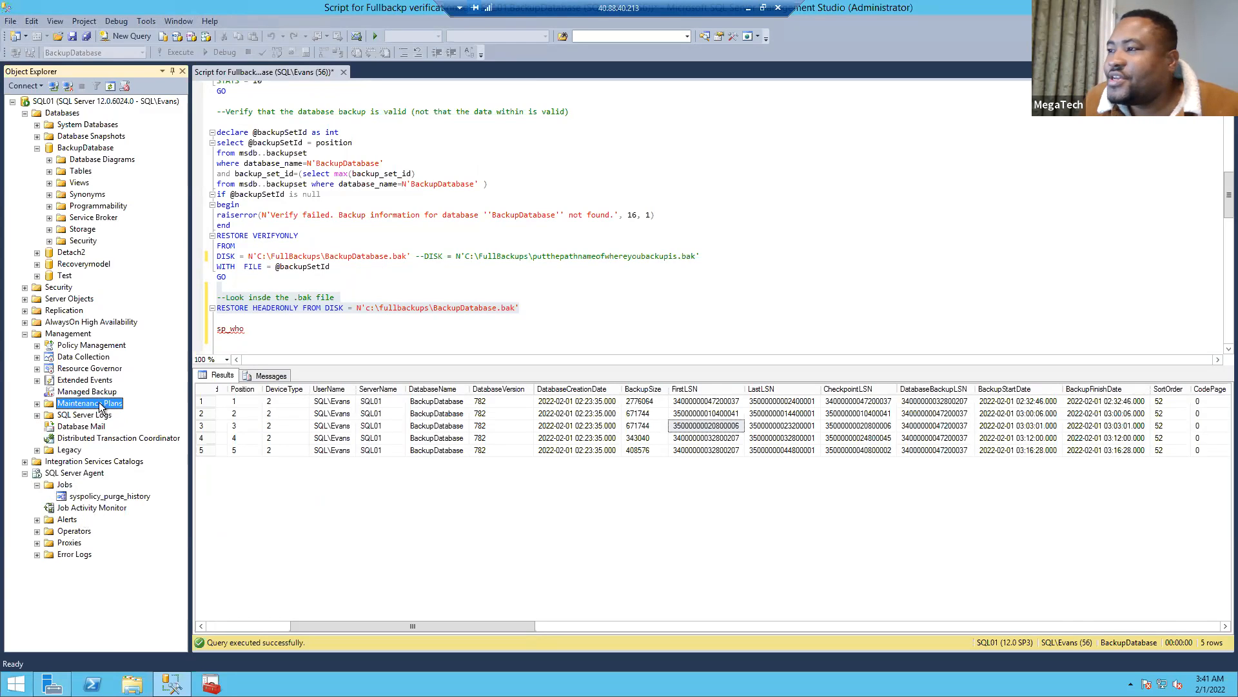
click(24, 333)
click(23, 357)
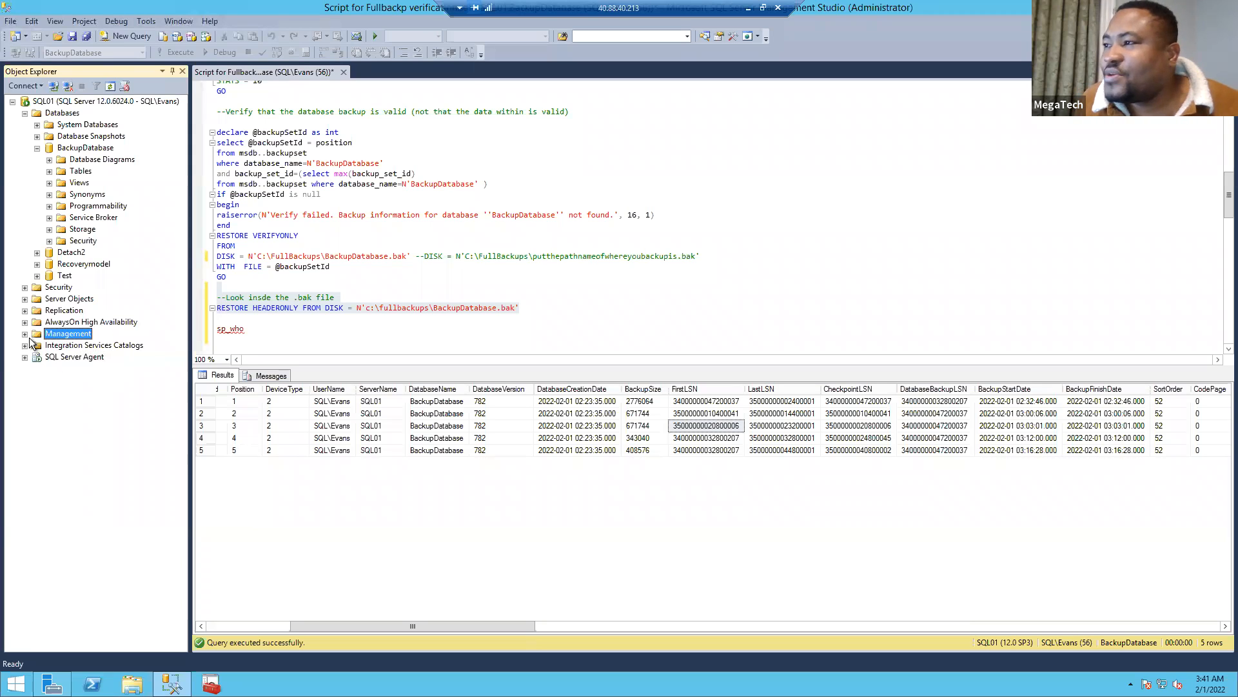
click(24, 114)
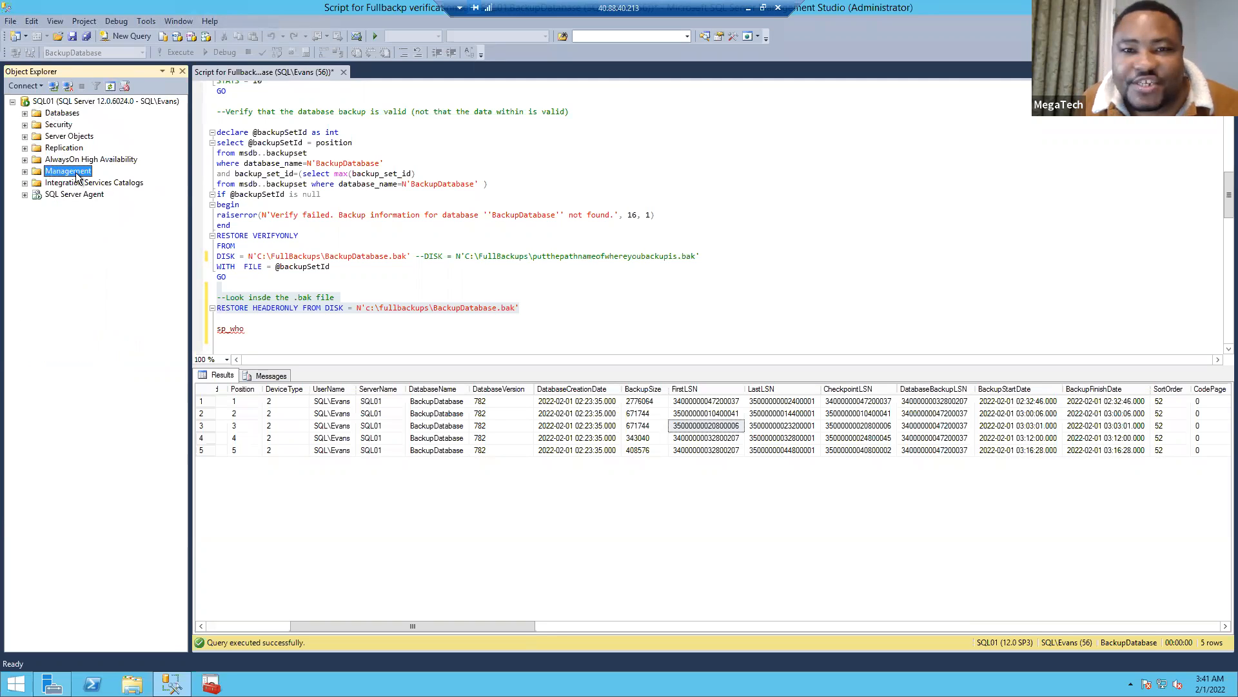
Launch the Maintenance Plan Wizard for Maintenance Plans under Management and advance to the plan properties.
click(24, 172)
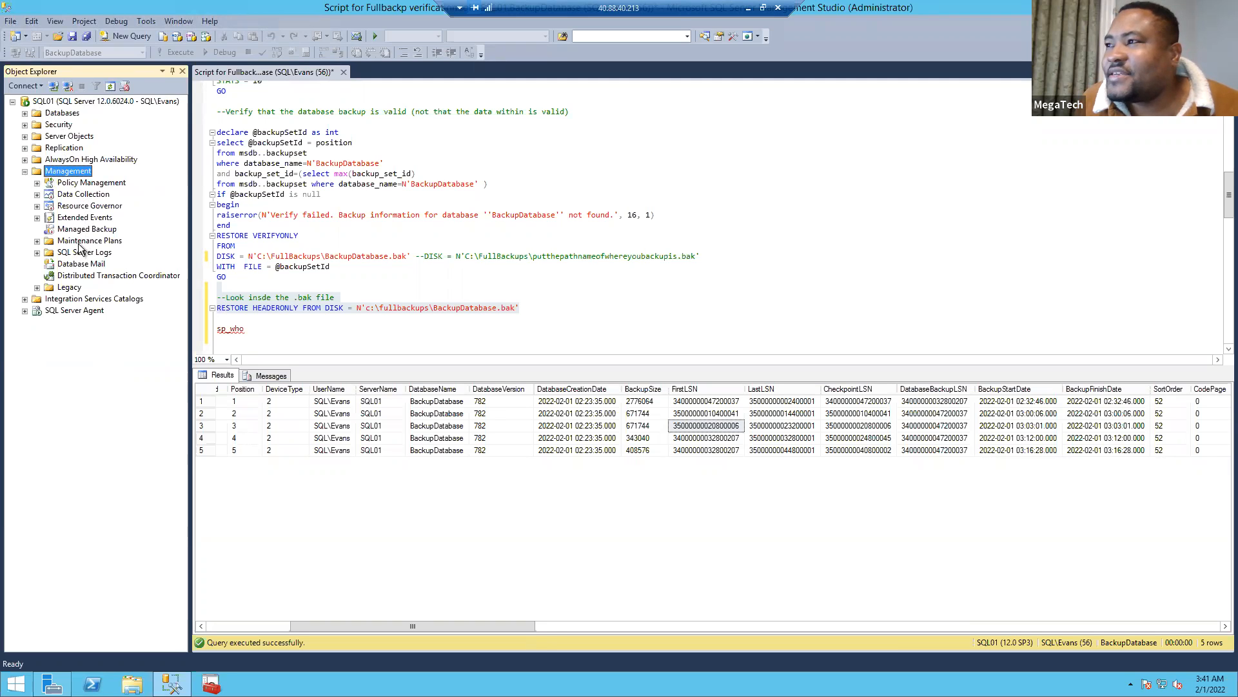
click(37, 241)
right_click(78, 244)
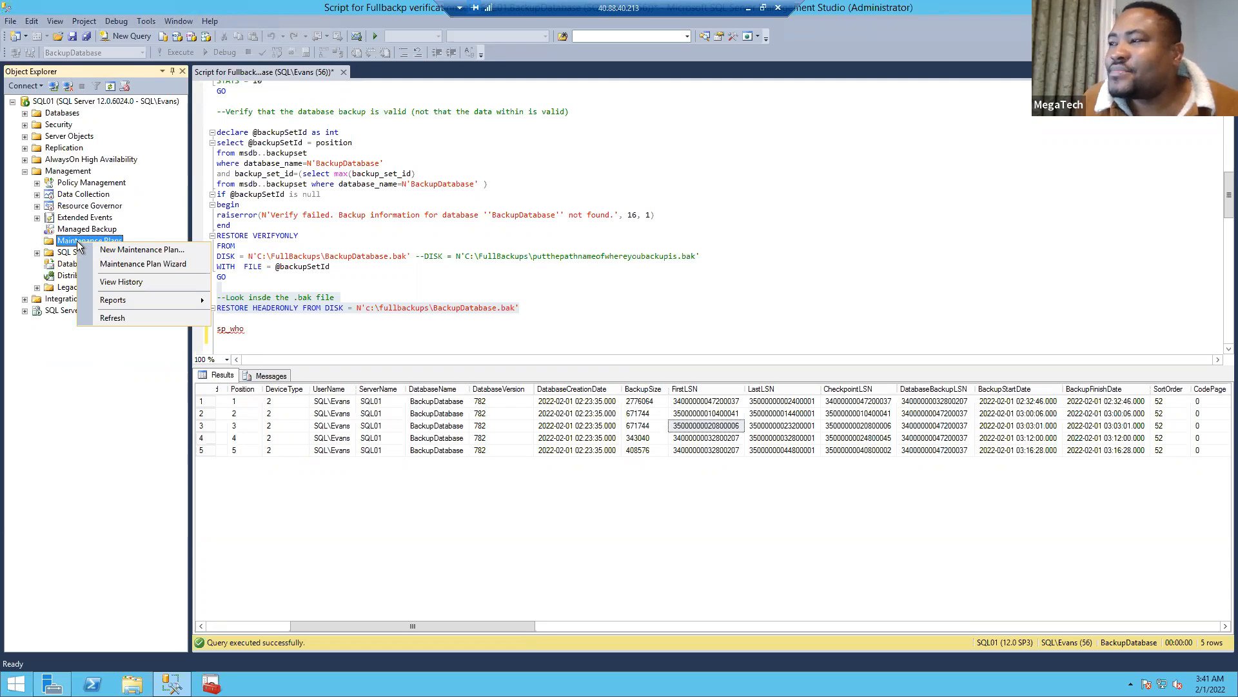
click(110, 265)
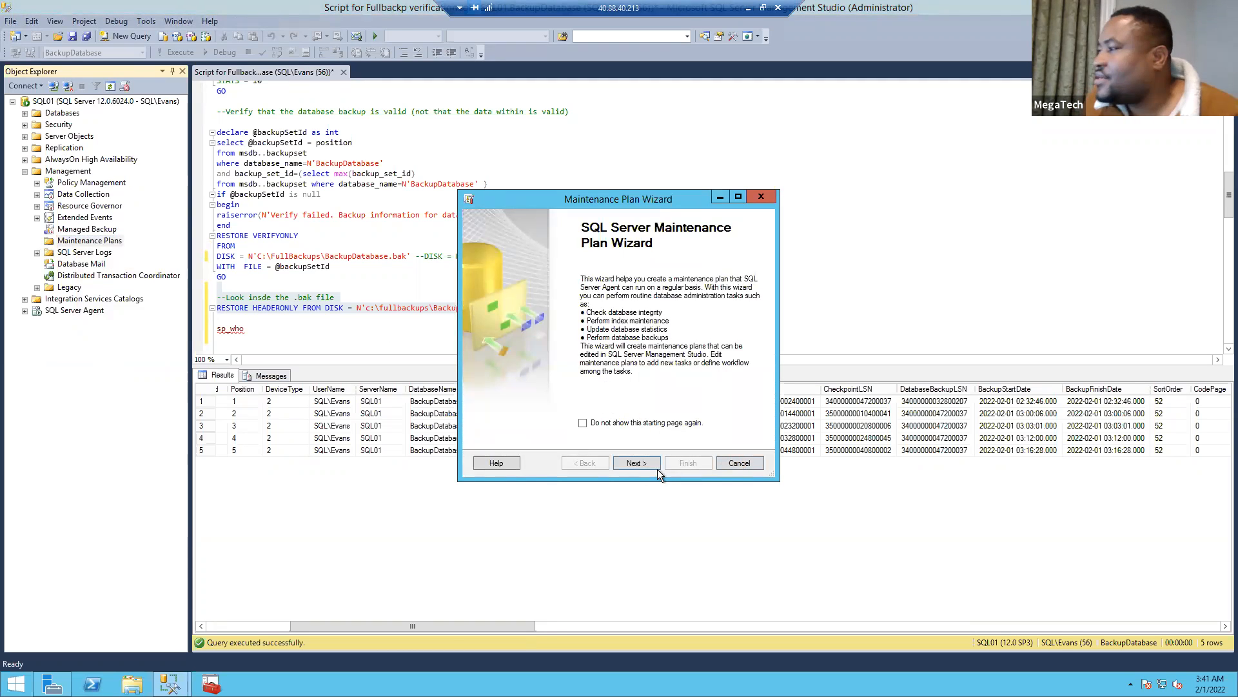
click(633, 461)
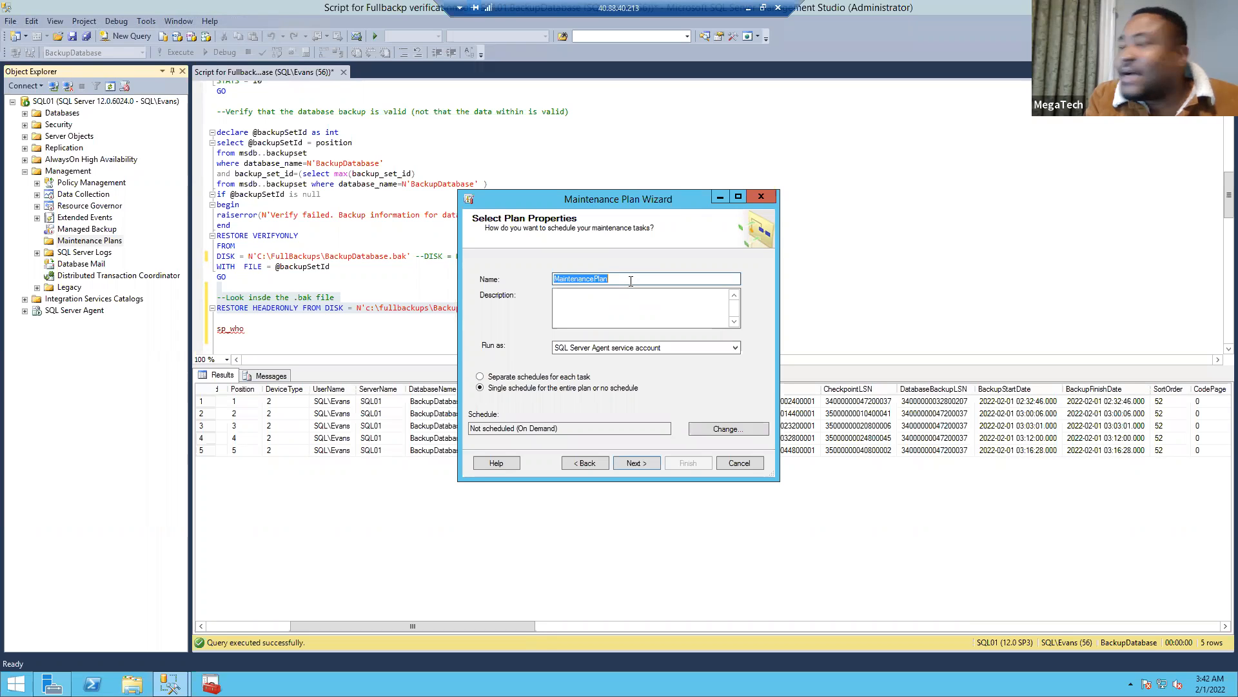
Name the maintenance plan "BackupDatabase" and give it the description "Back Up Strategy".
text(Back)
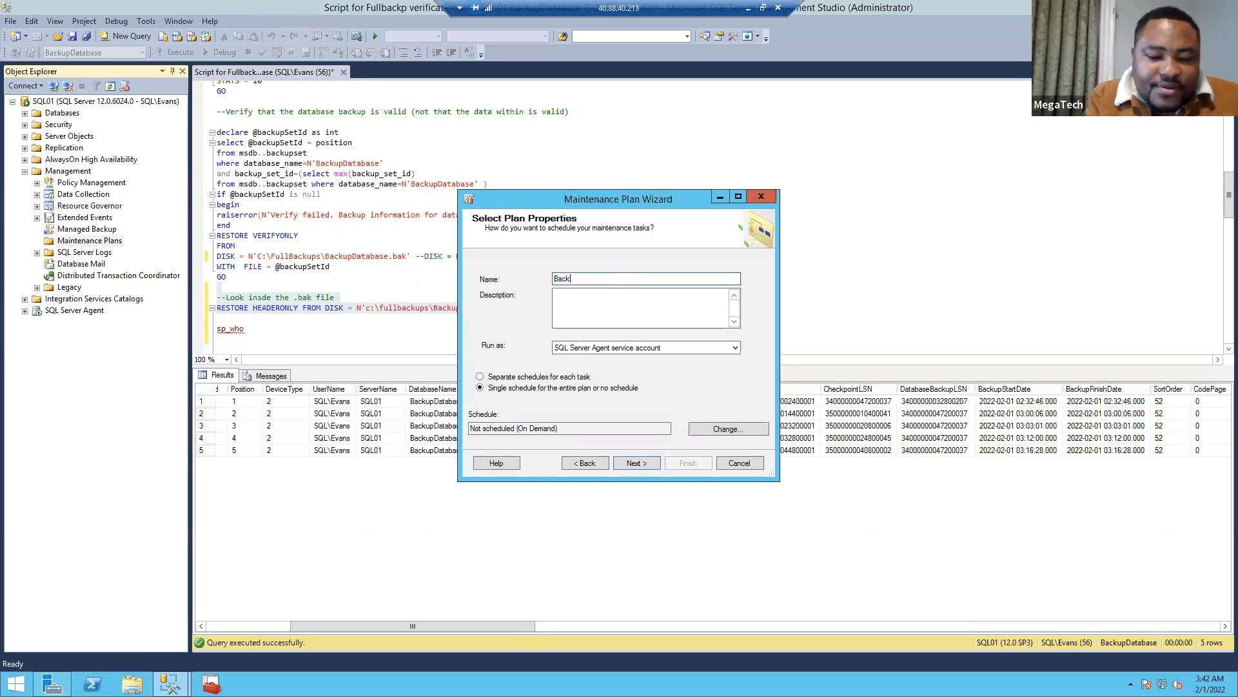
text(upDatabase)
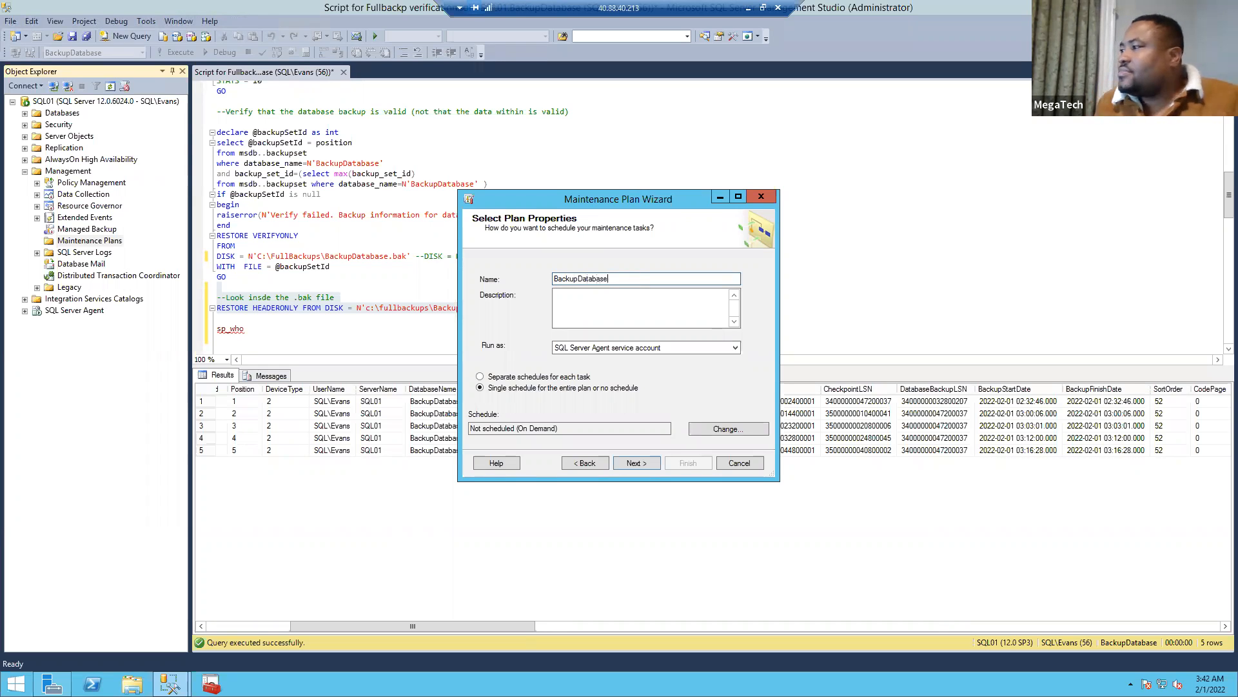
click(620, 313)
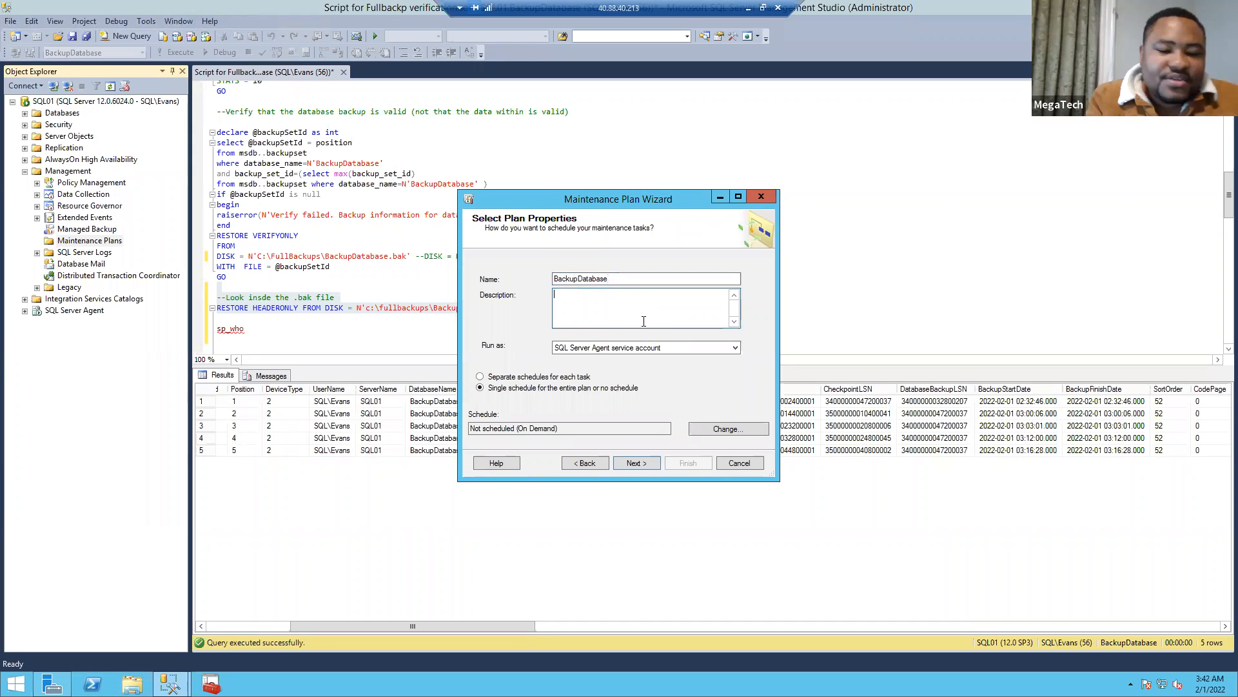
text(Back Up S)
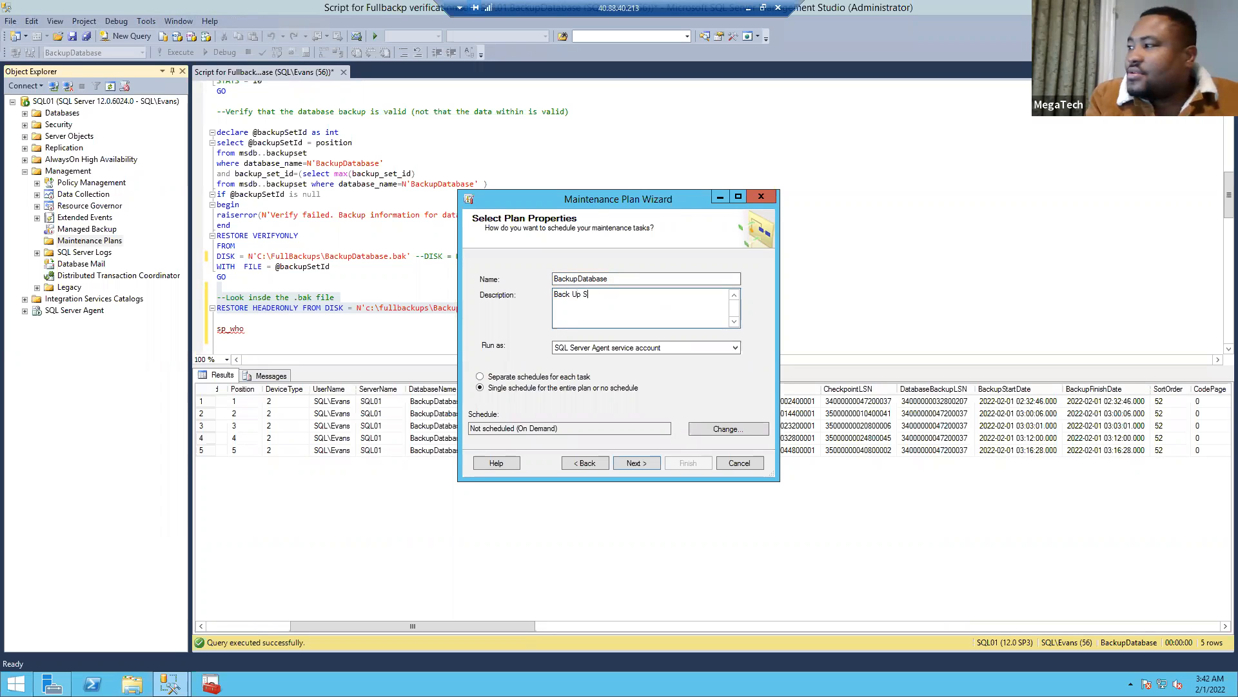
text(ta)
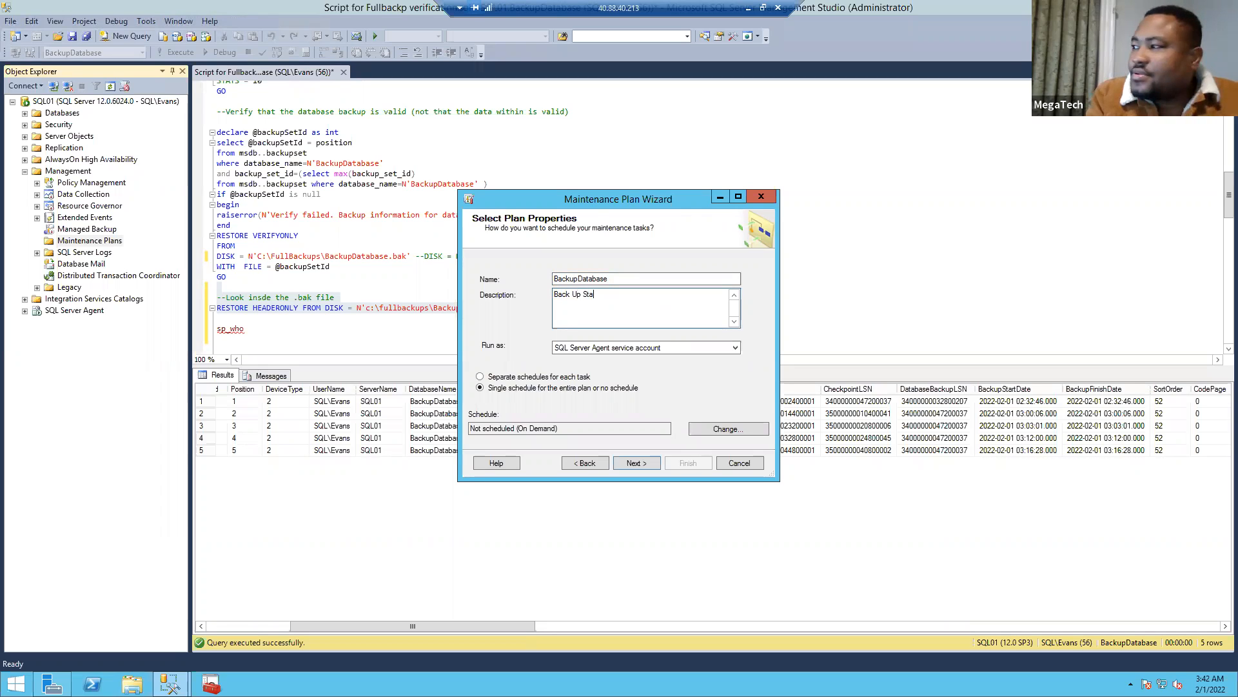
key(BackSpace)
text(rategy)
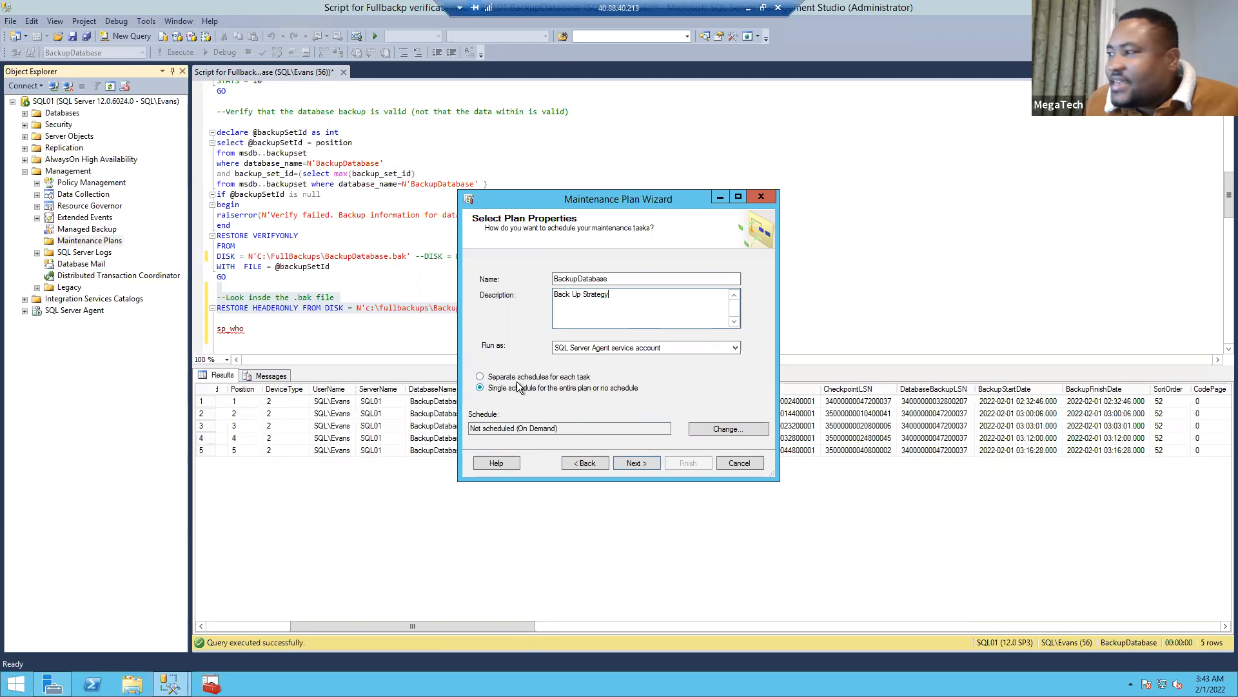
click(480, 377)
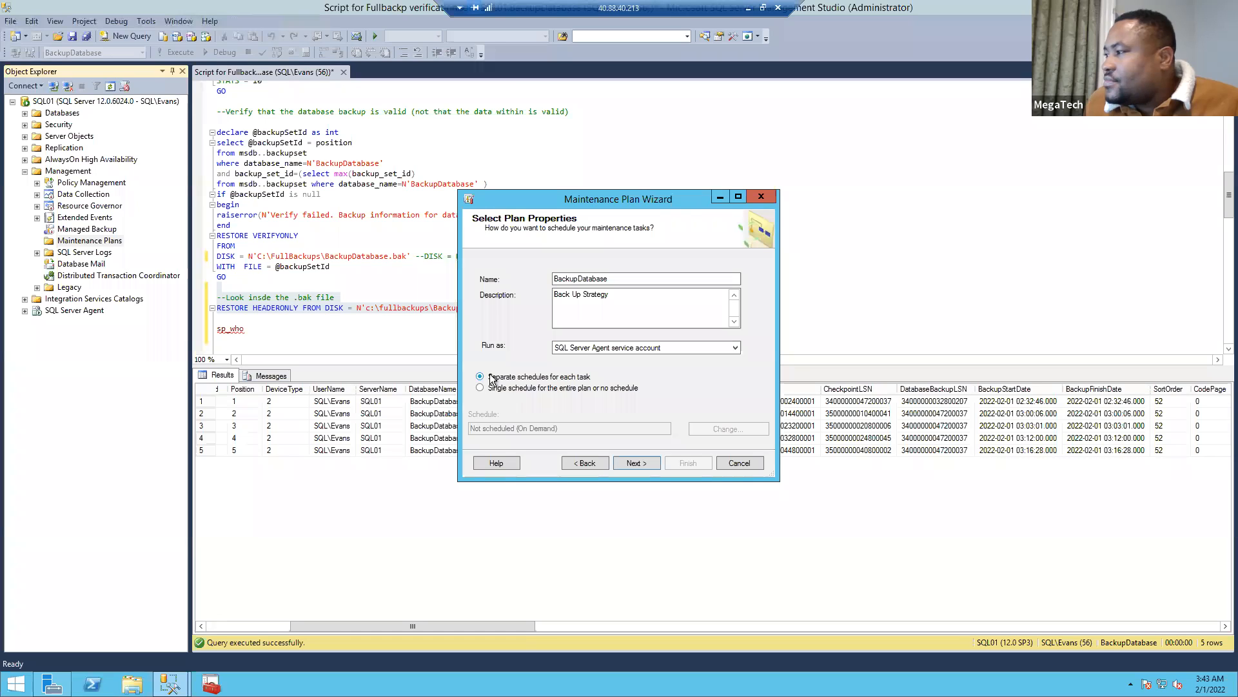
click(484, 388)
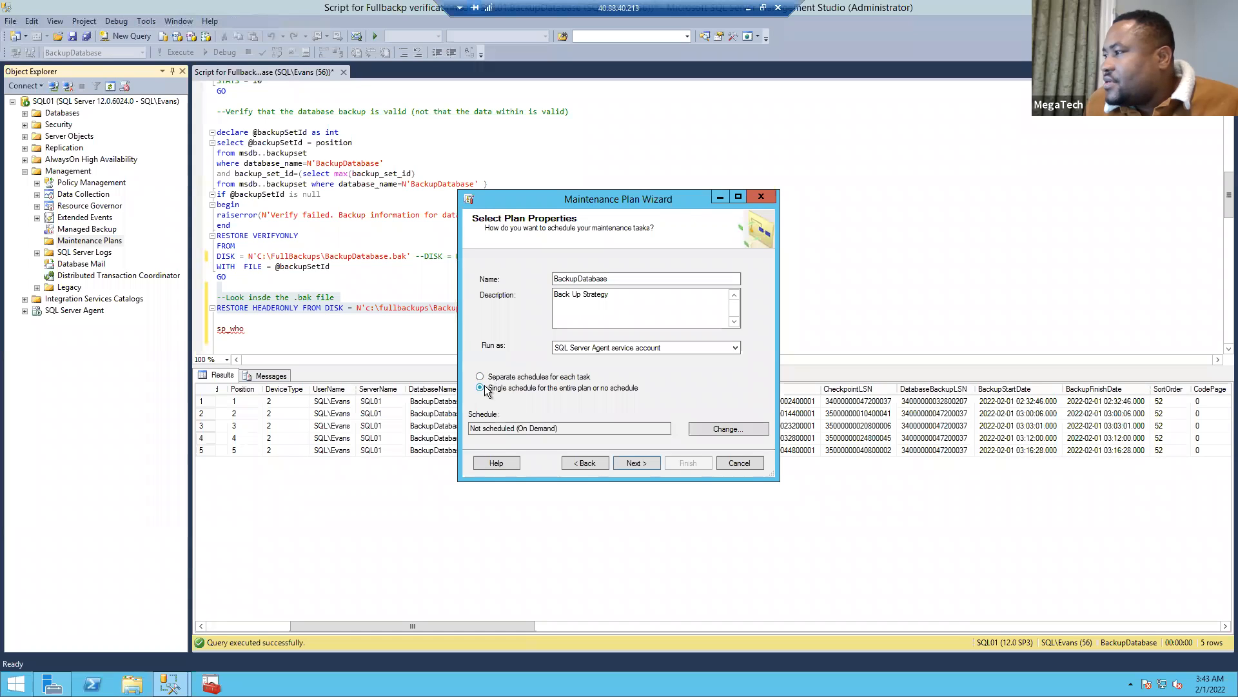
click(714, 430)
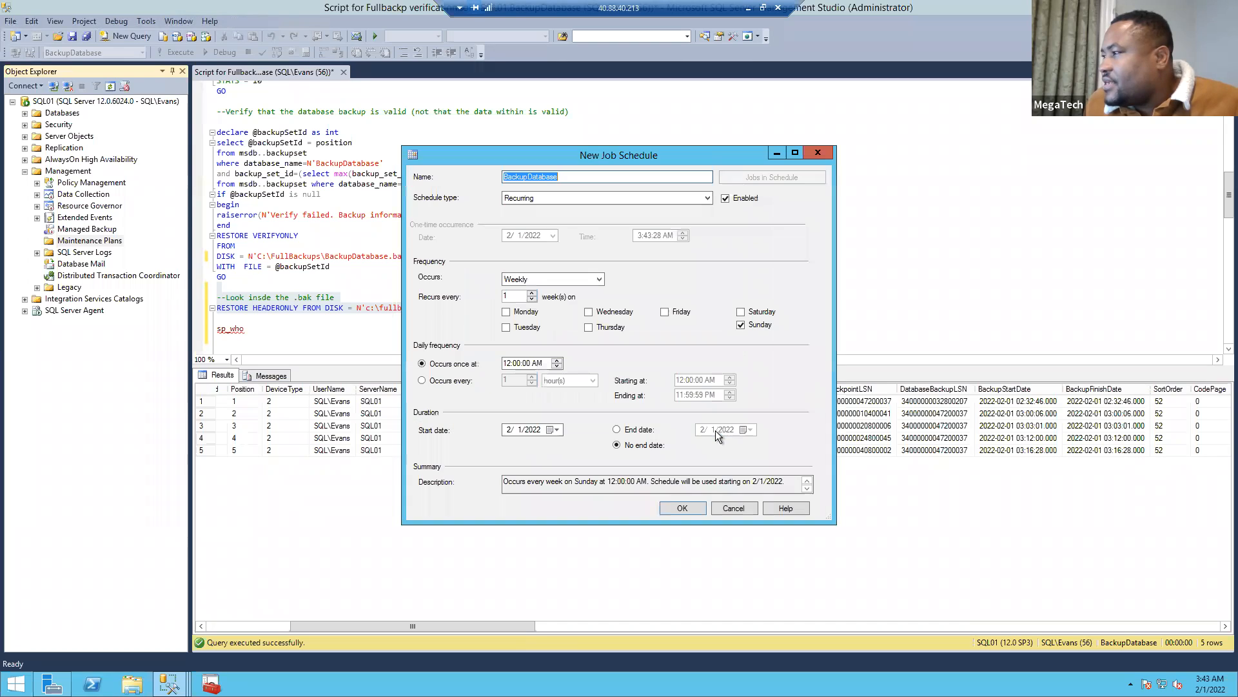
click(736, 508)
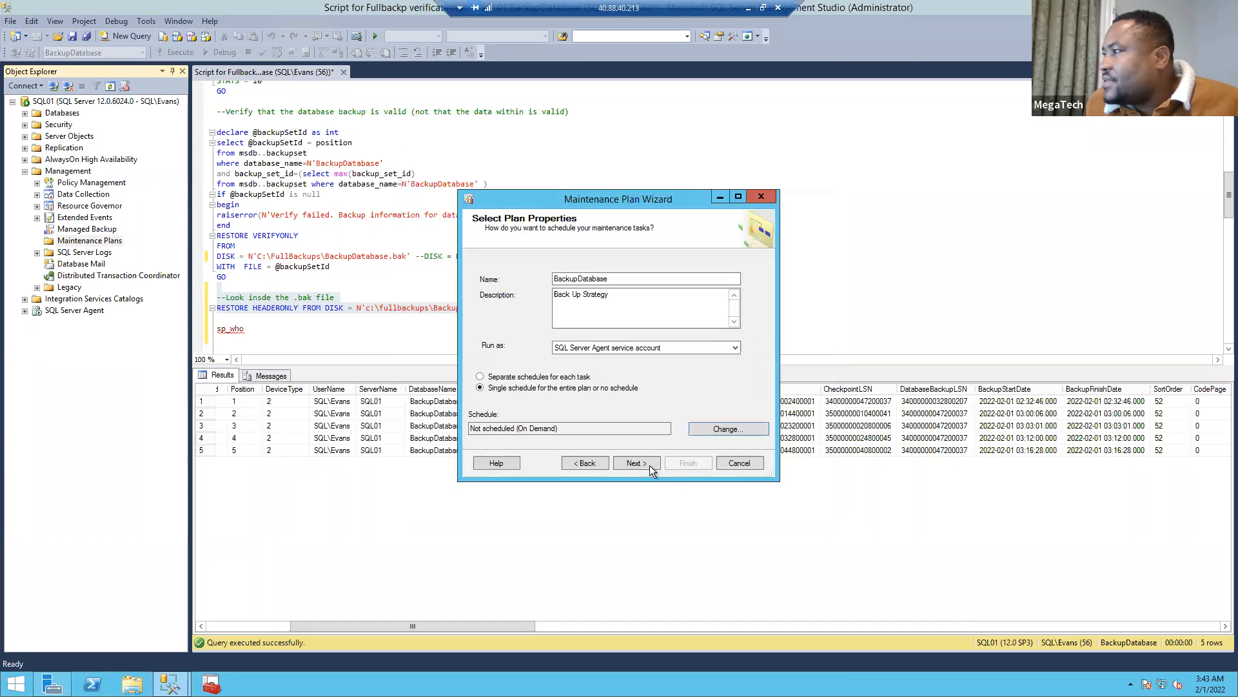
Set the plan to separate schedules for each task and include the Full, Differential and Transaction Log database backup tasks.
click(529, 377)
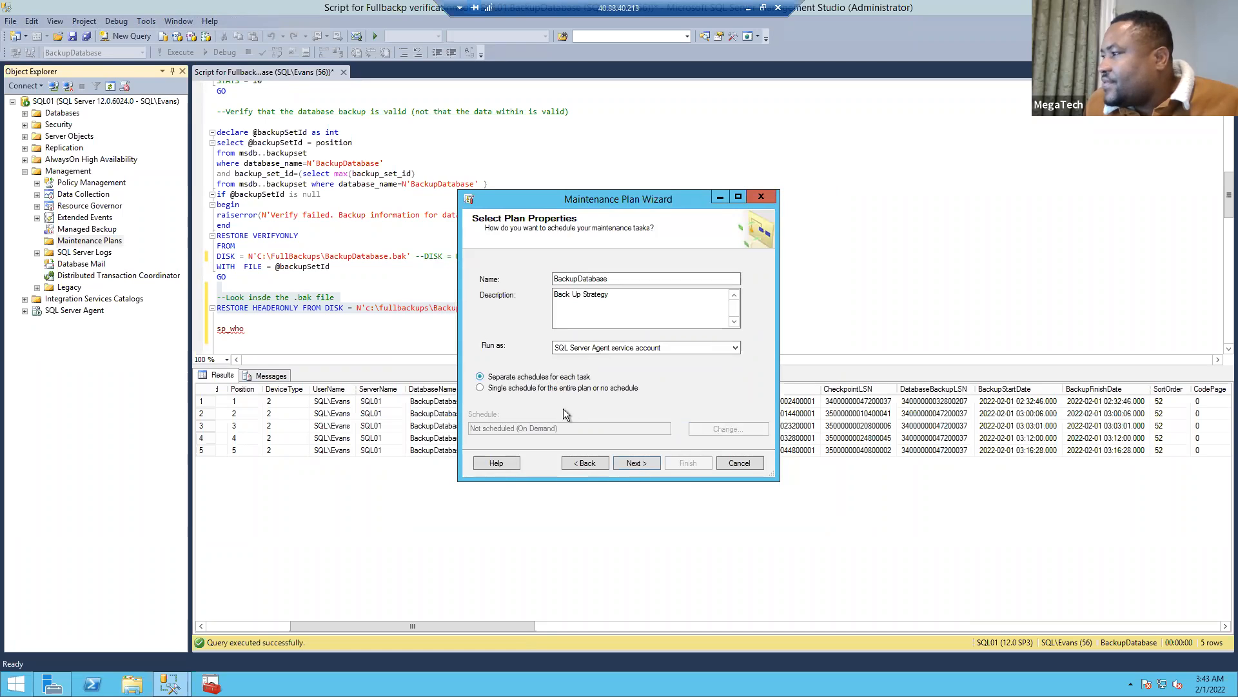
click(629, 461)
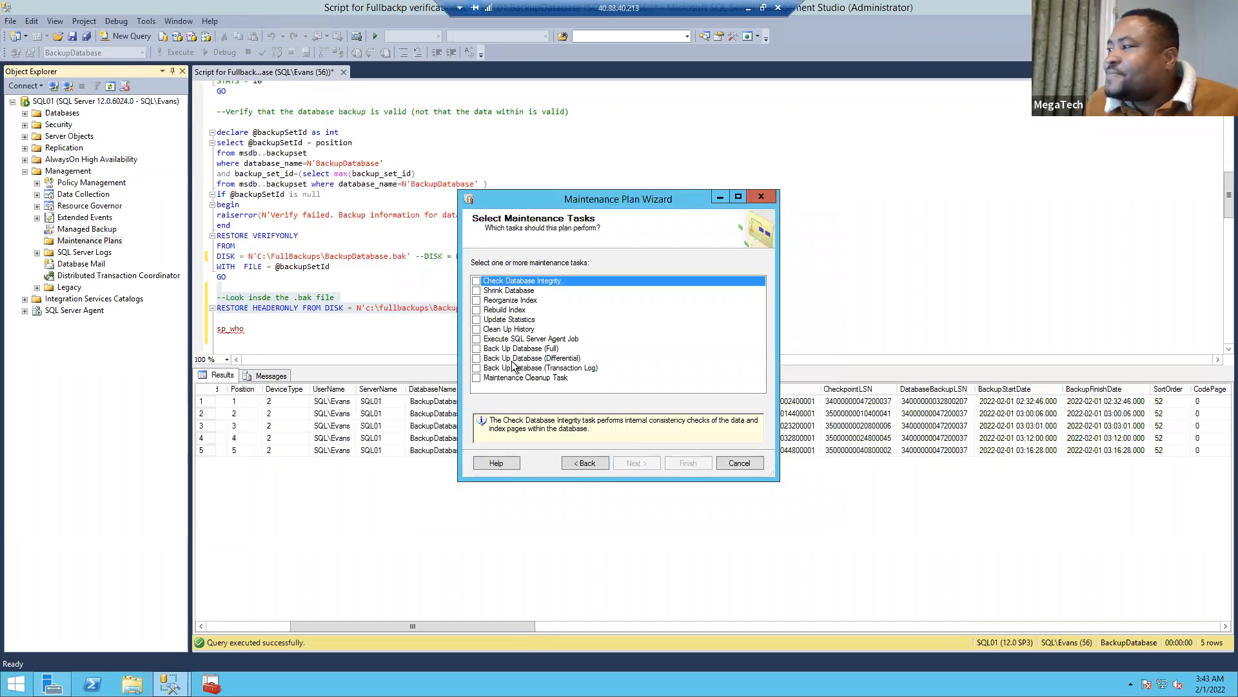
click(477, 349)
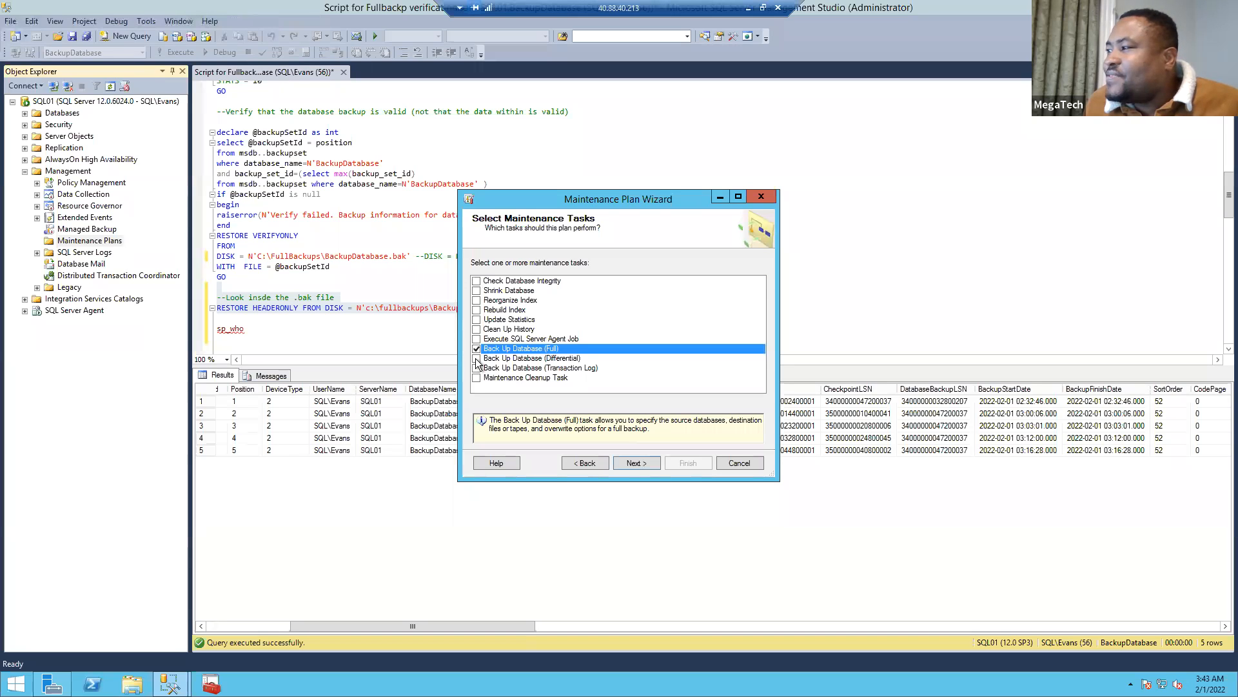
click(477, 359)
click(477, 368)
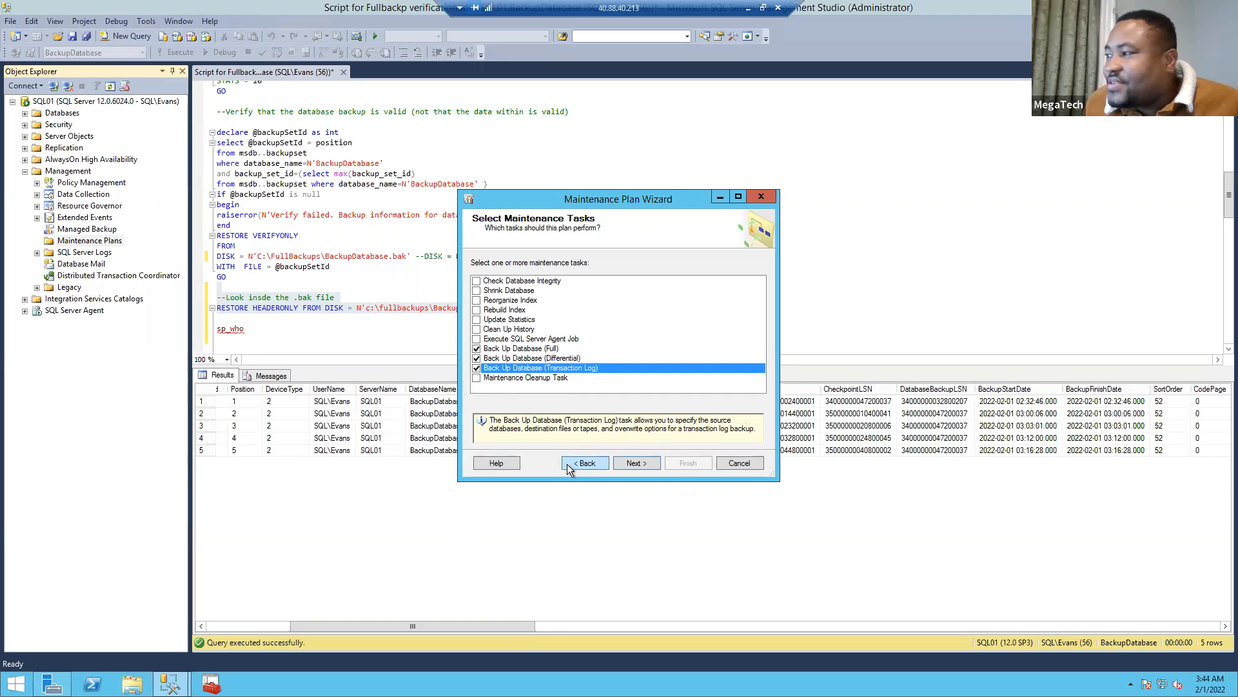
Accept the task order and set the full backup task to cover only BackupDatabase, ignoring databases that are not online.
click(633, 462)
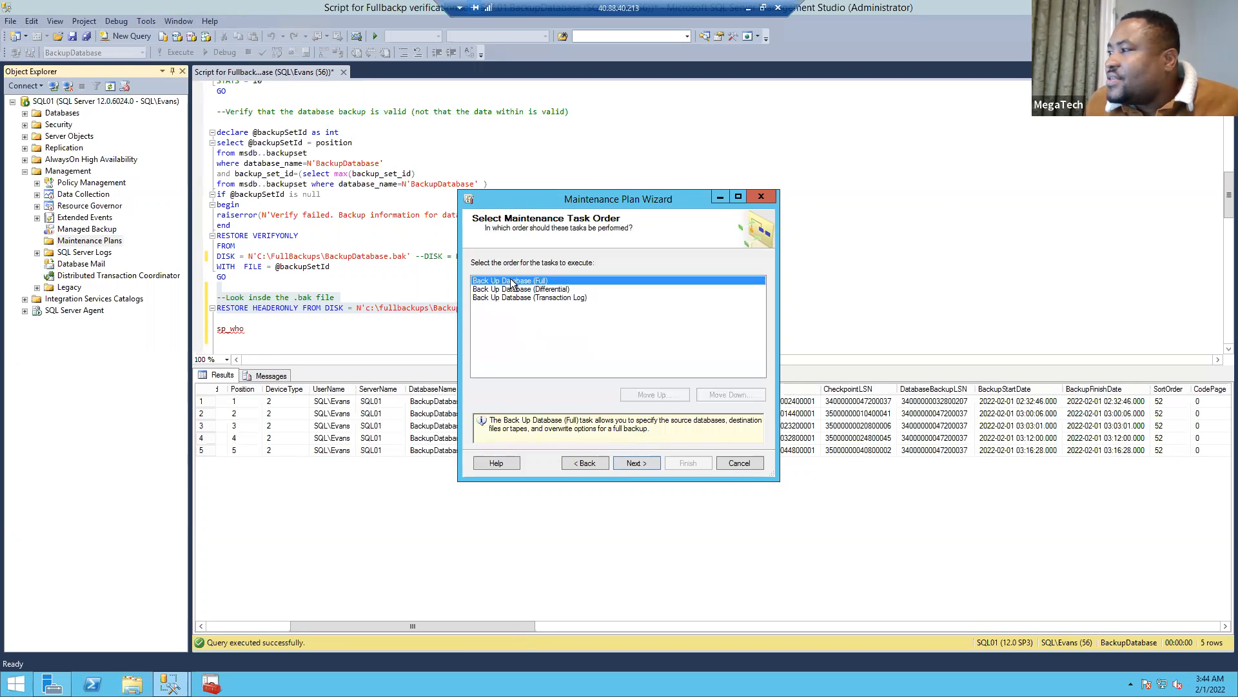
click(641, 462)
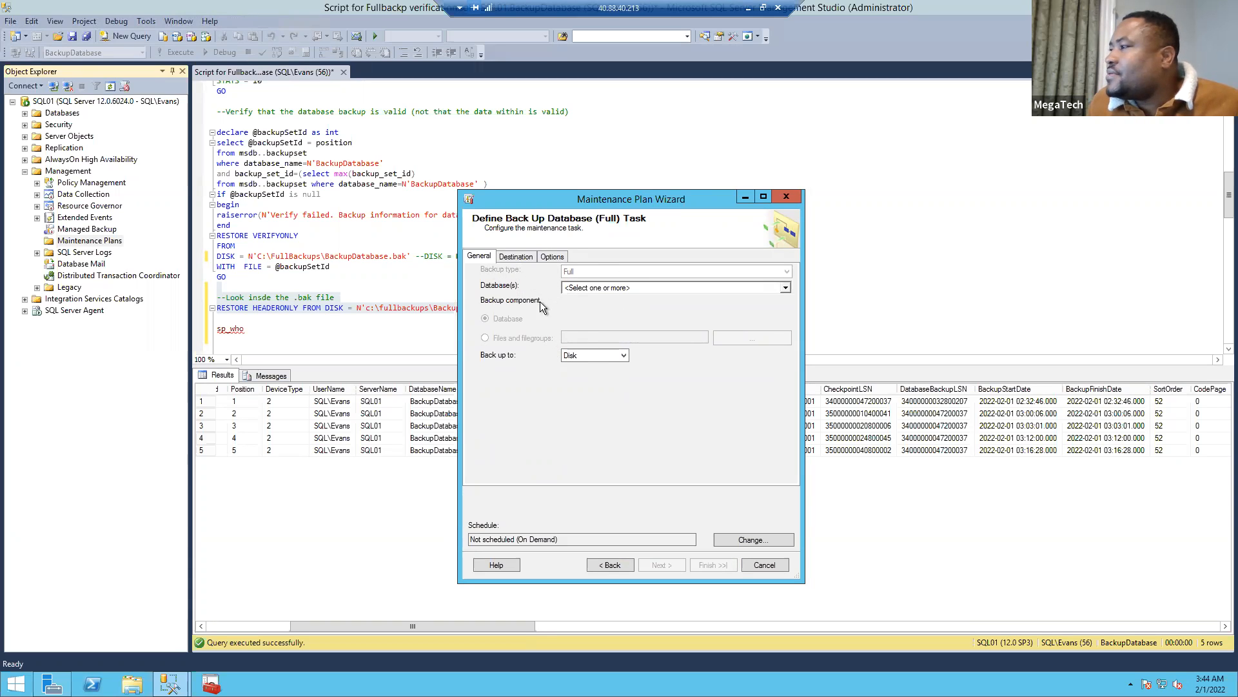
click(784, 288)
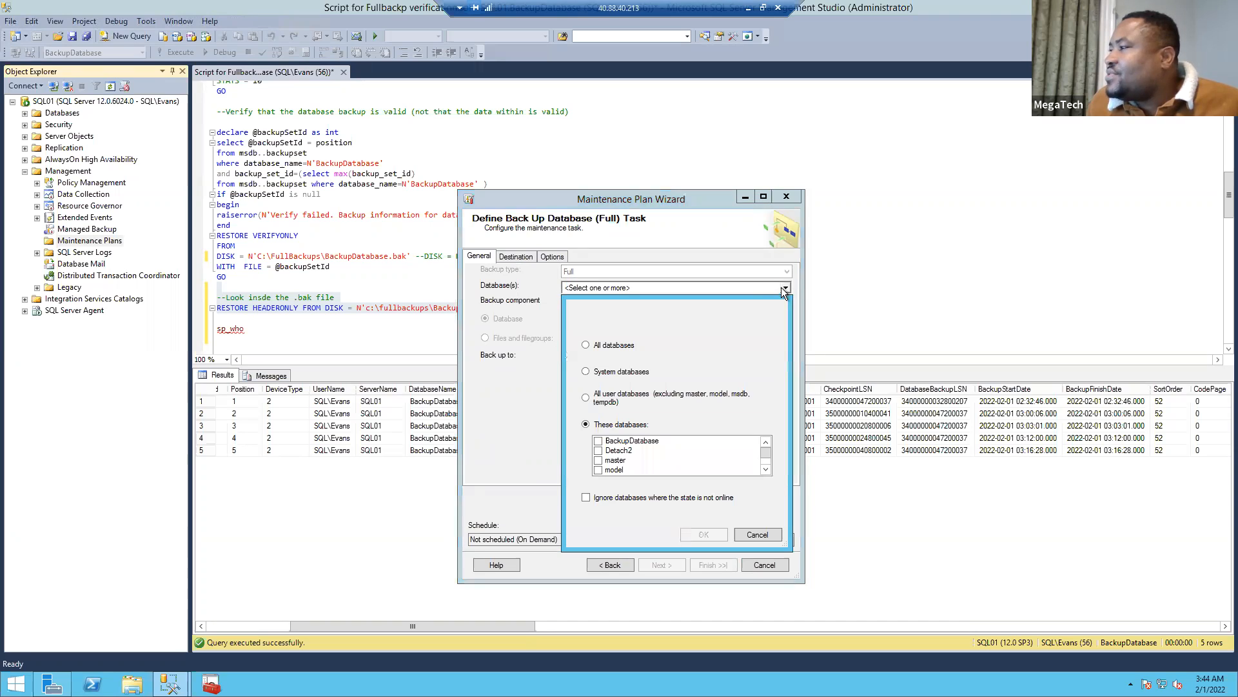
click(587, 347)
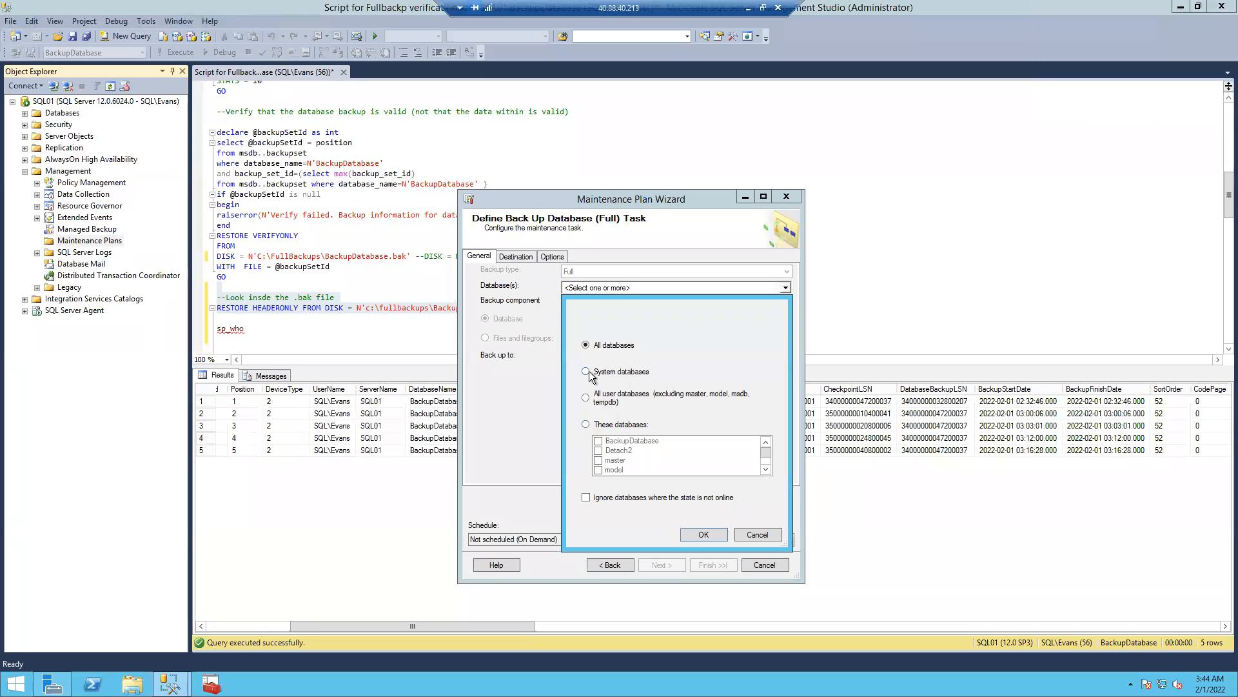
click(586, 423)
click(766, 470)
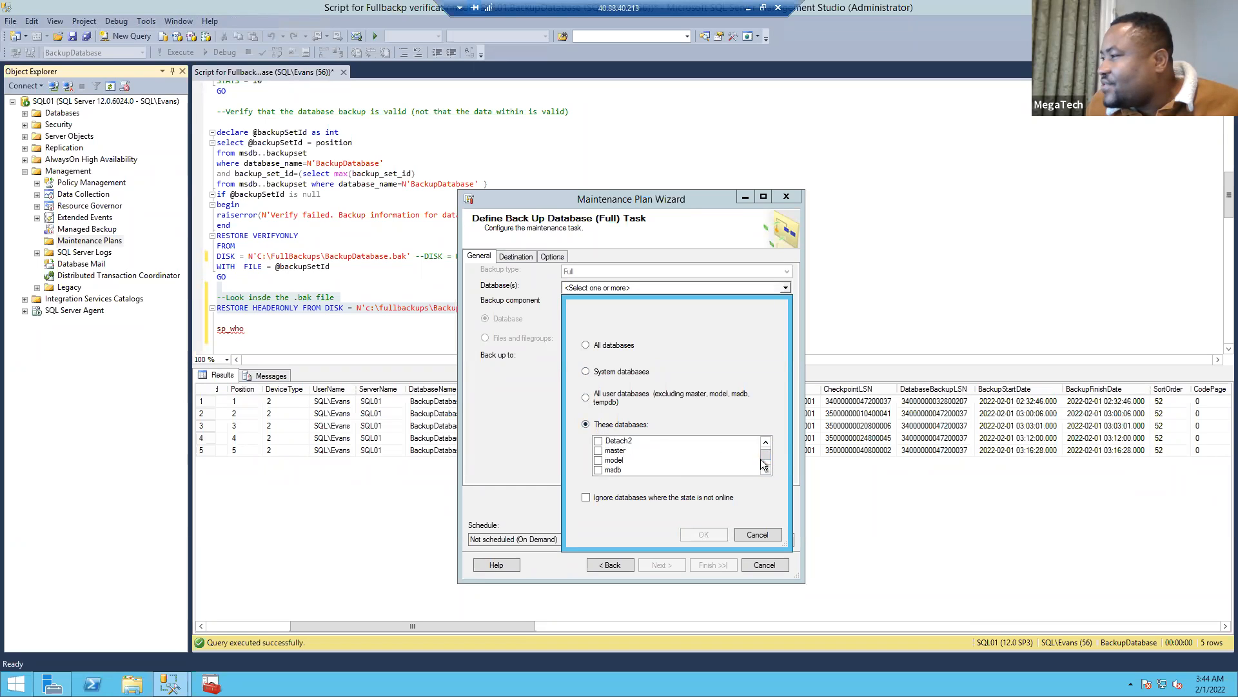
click(766, 469)
click(766, 469)
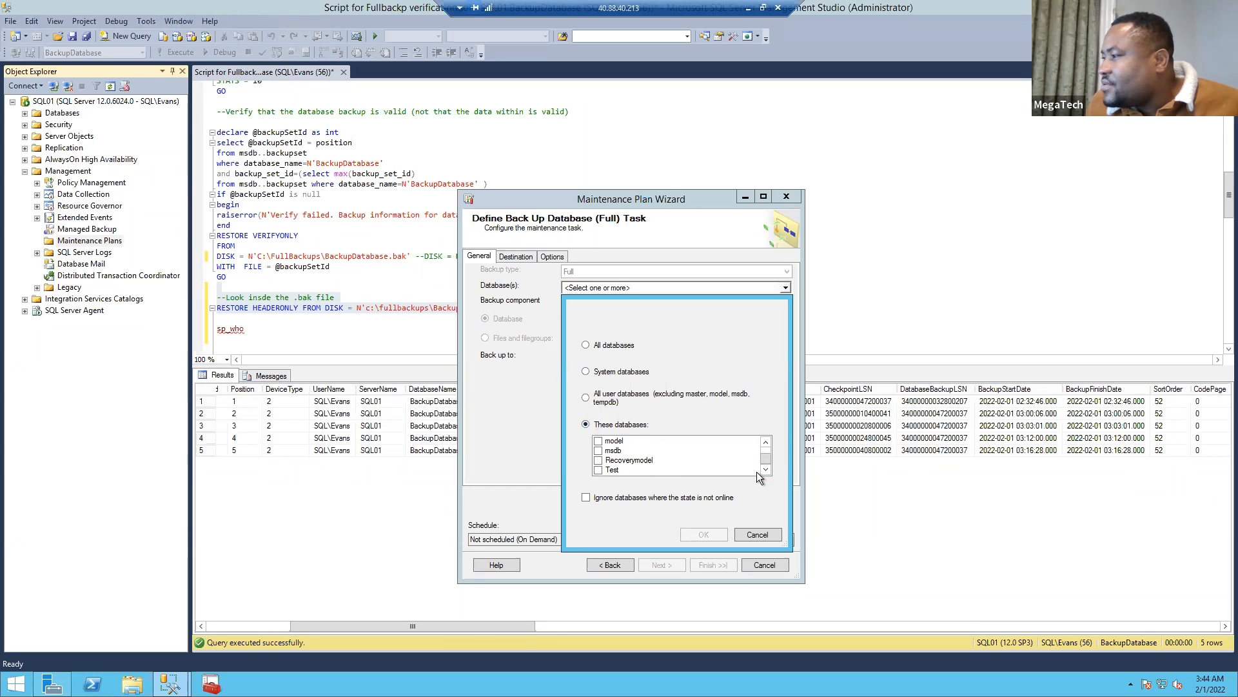
click(765, 442)
click(765, 442)
click(766, 442)
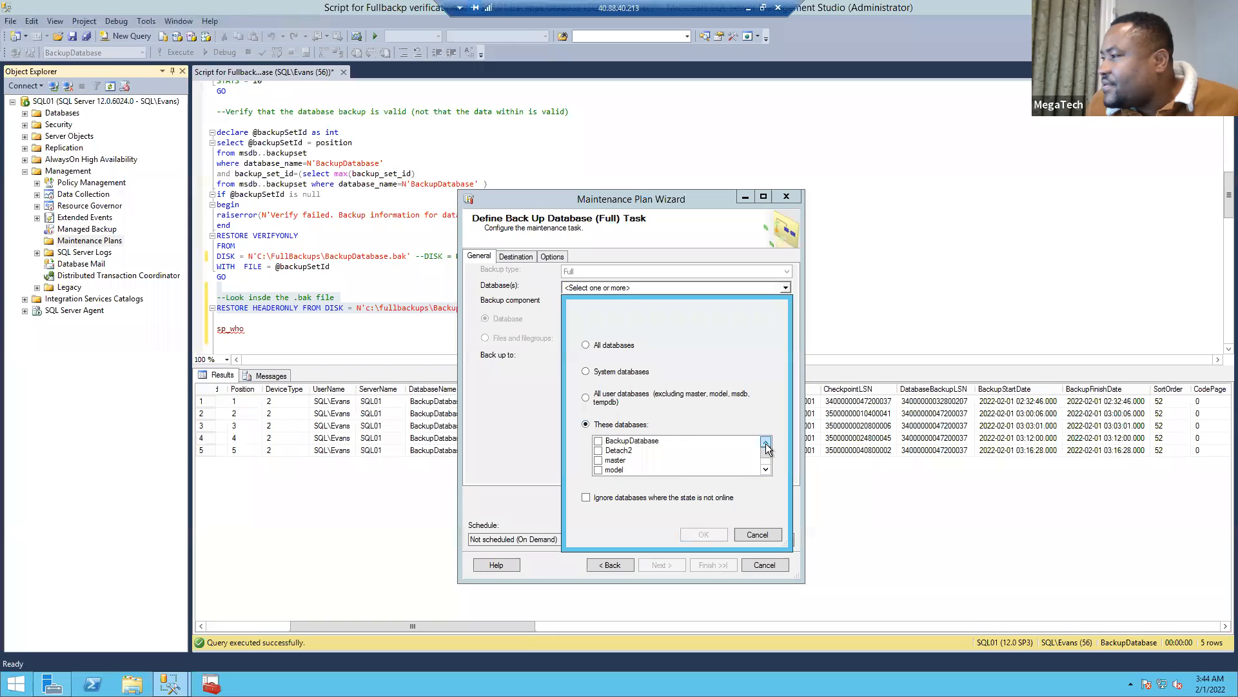
click(598, 441)
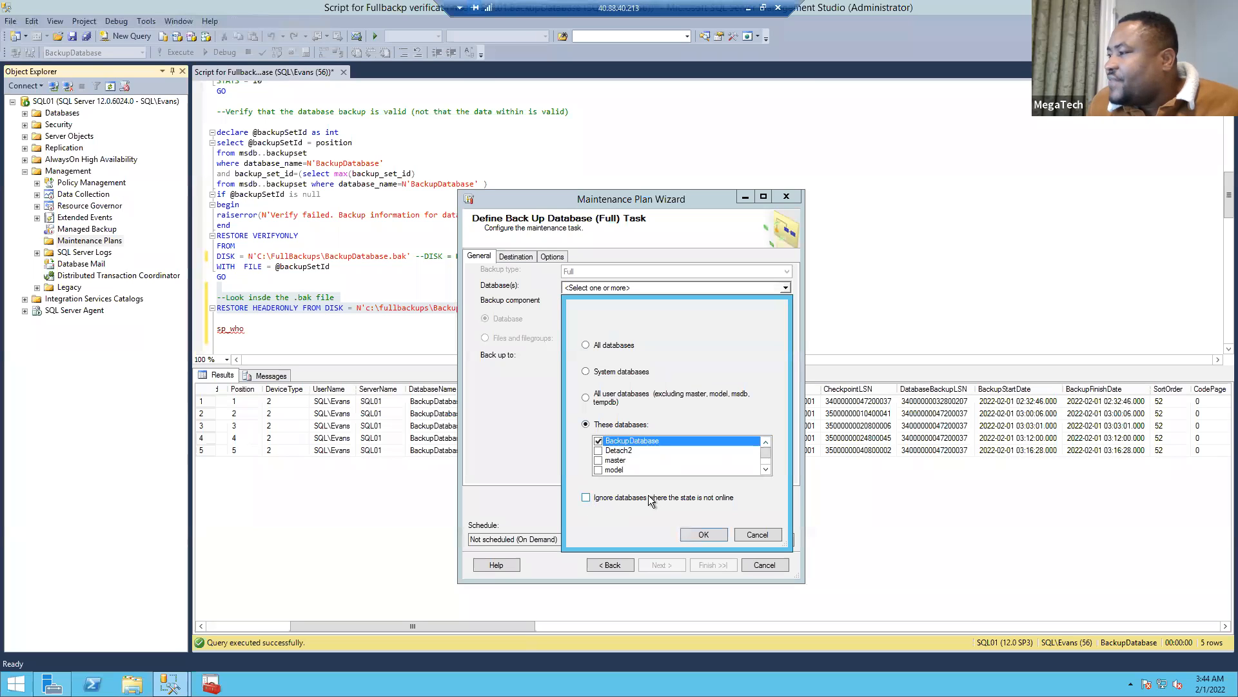
click(587, 498)
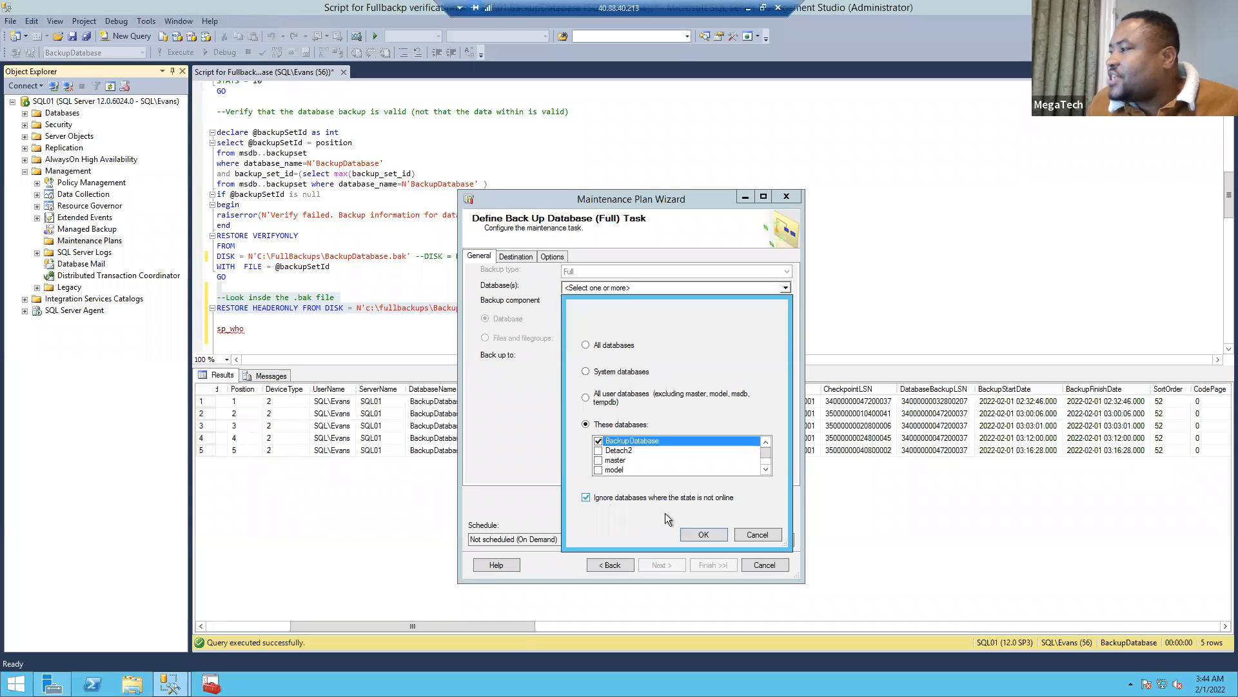
click(698, 535)
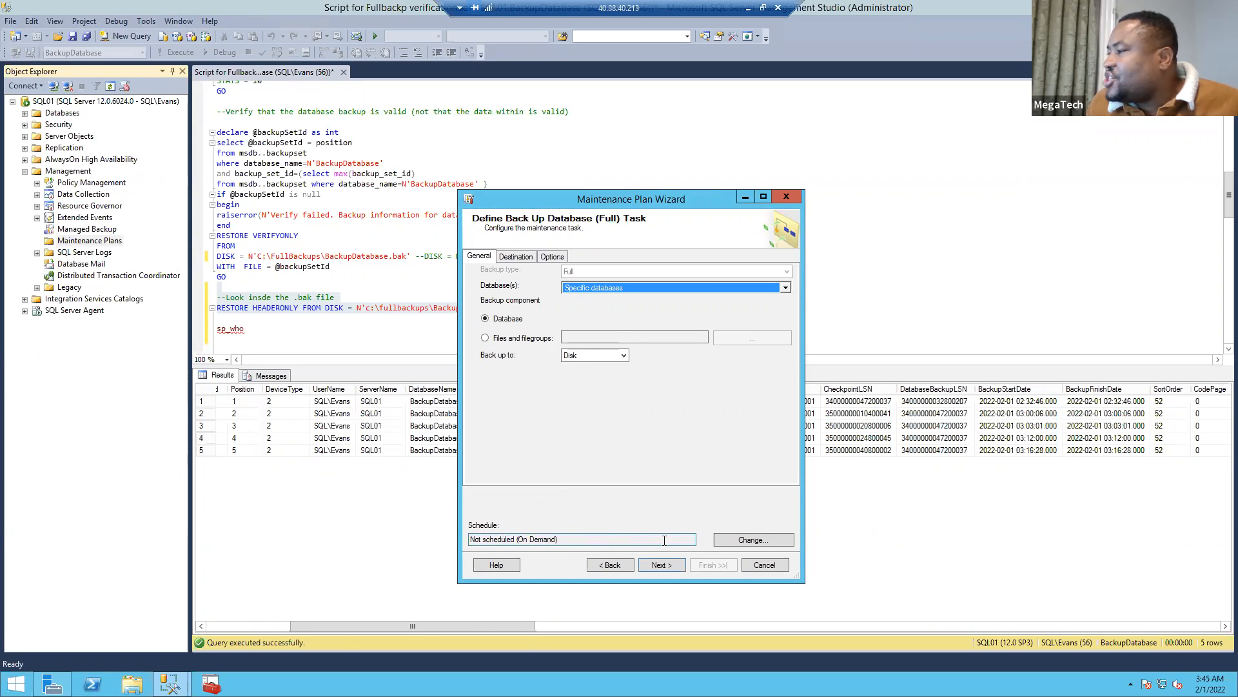
Schedule the full backup to recur weekly on Monday only, once at 4:00:00 AM.
click(742, 541)
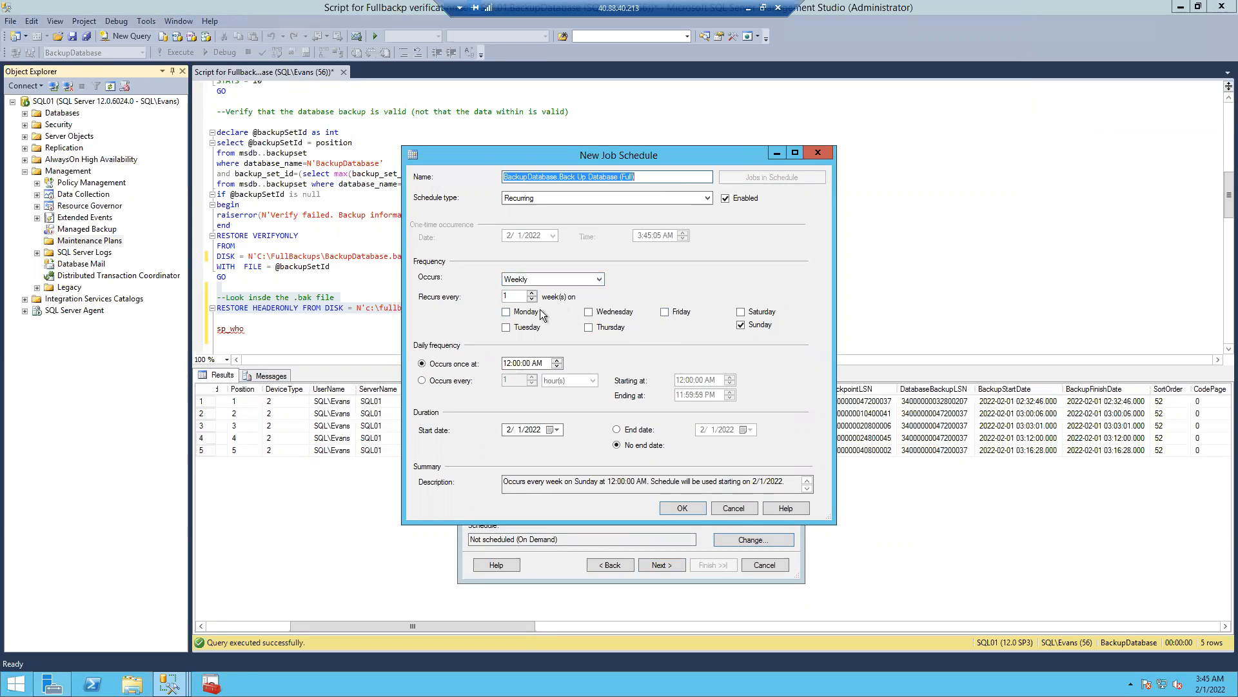
click(523, 314)
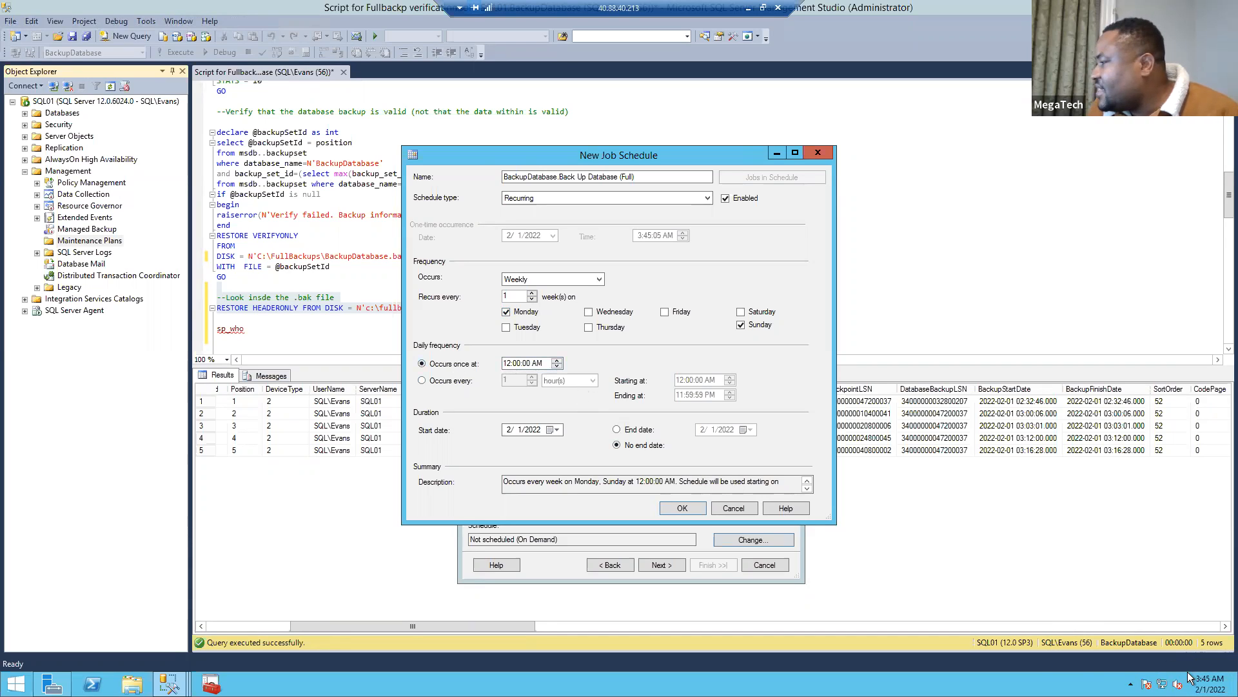
click(520, 365)
click(505, 365)
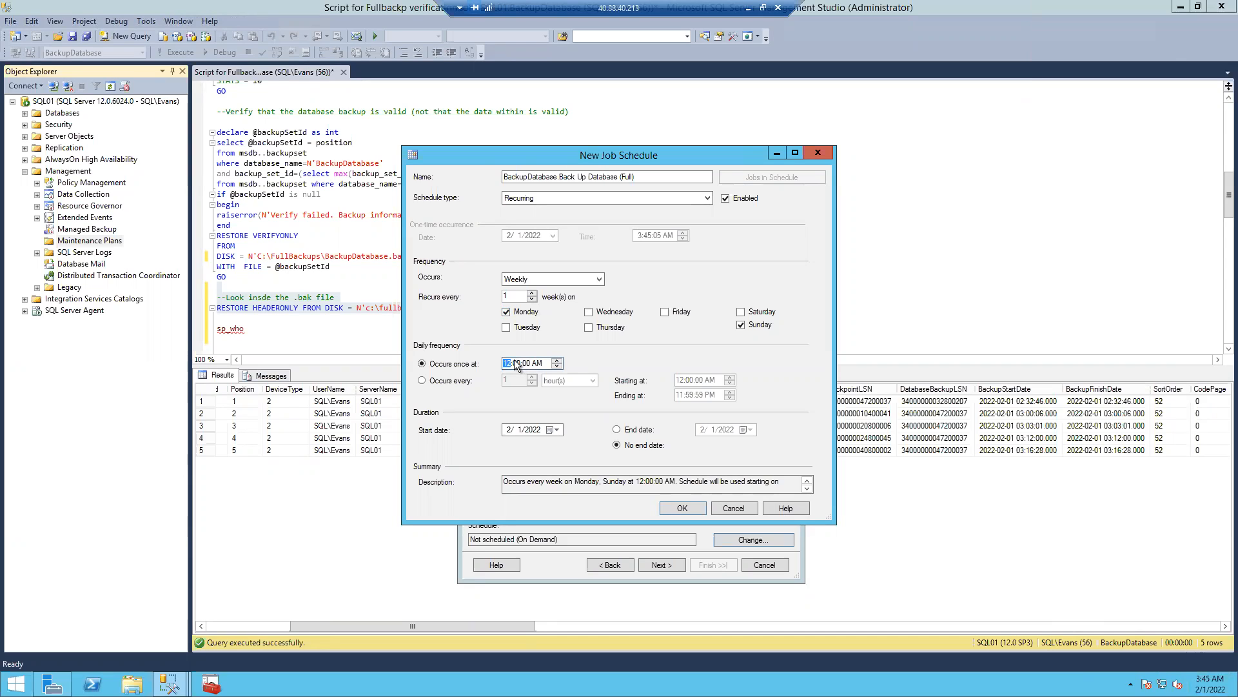
text(4)
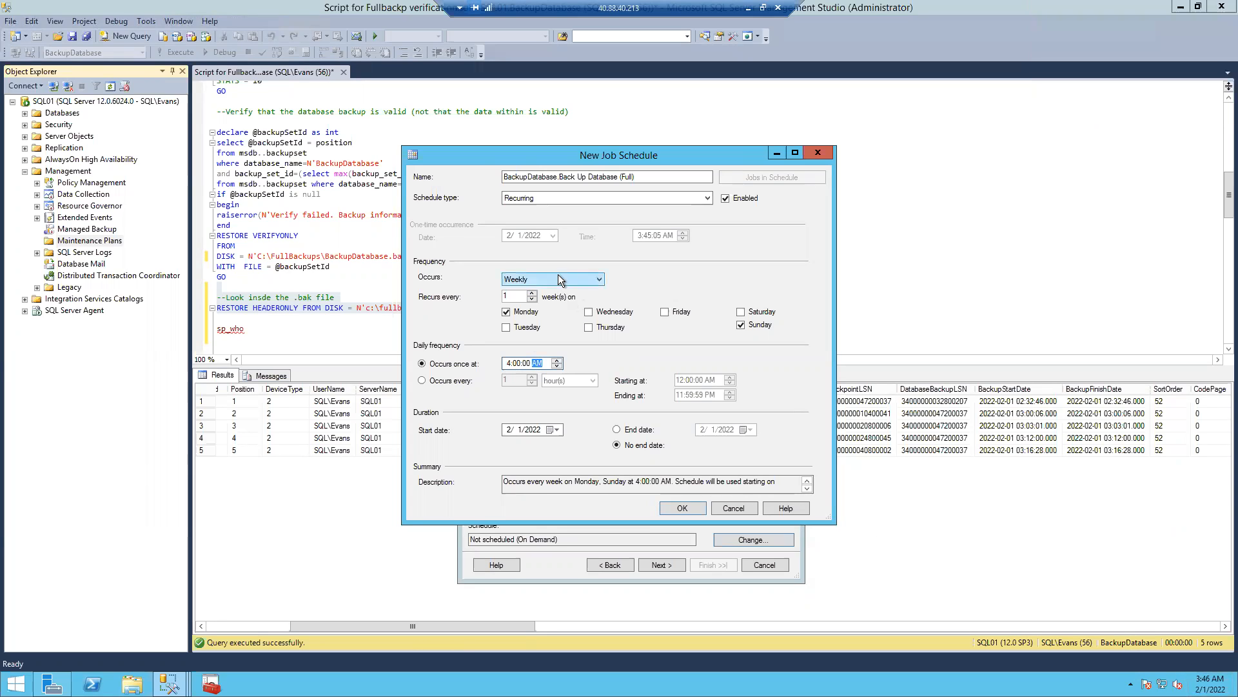
click(759, 326)
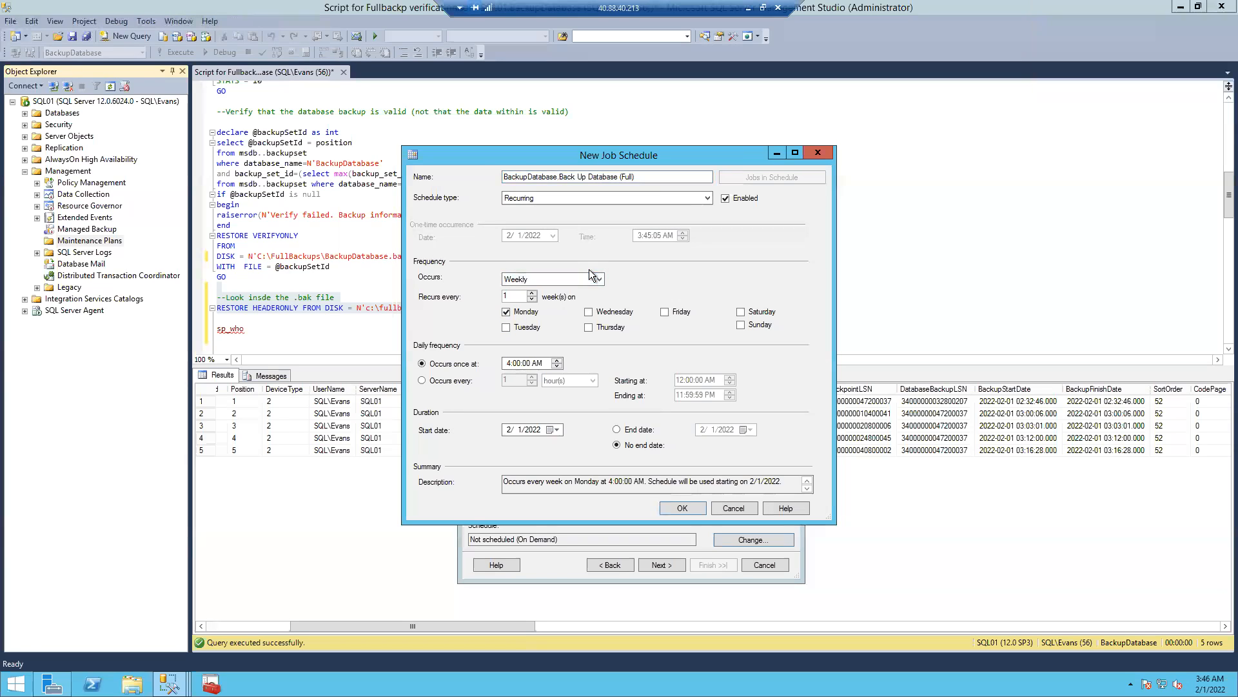
click(681, 509)
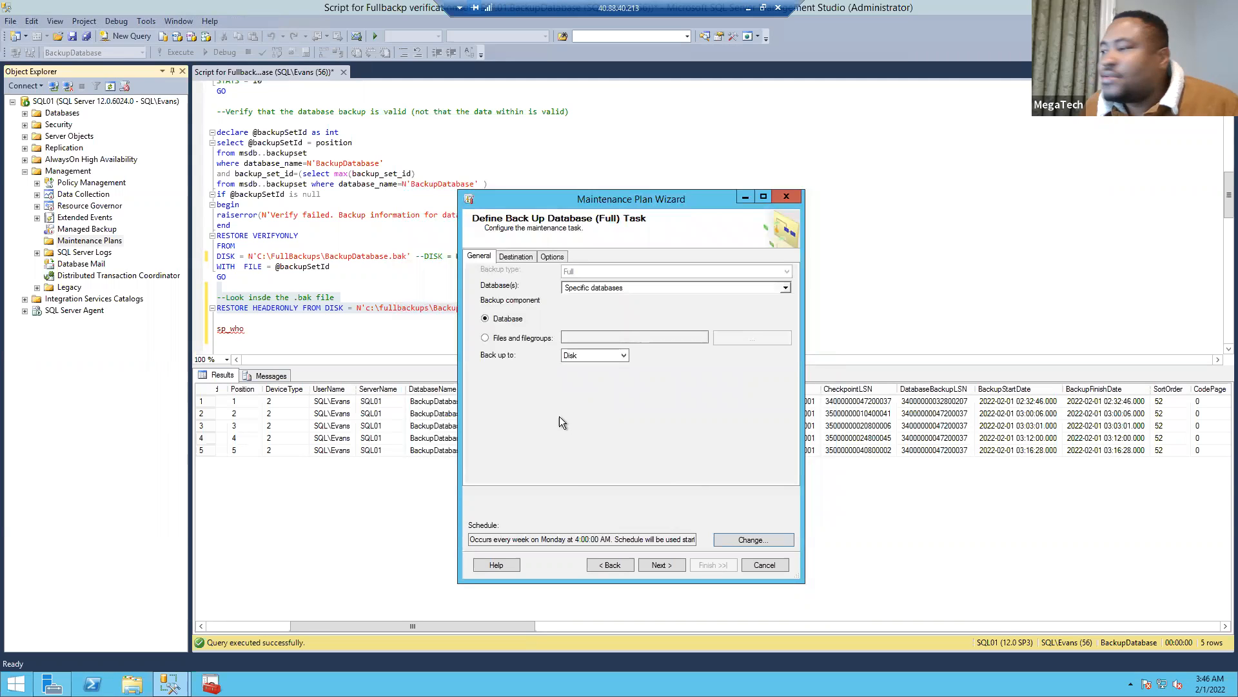
Review the database selection and the job schedule of the full backup task.
click(624, 289)
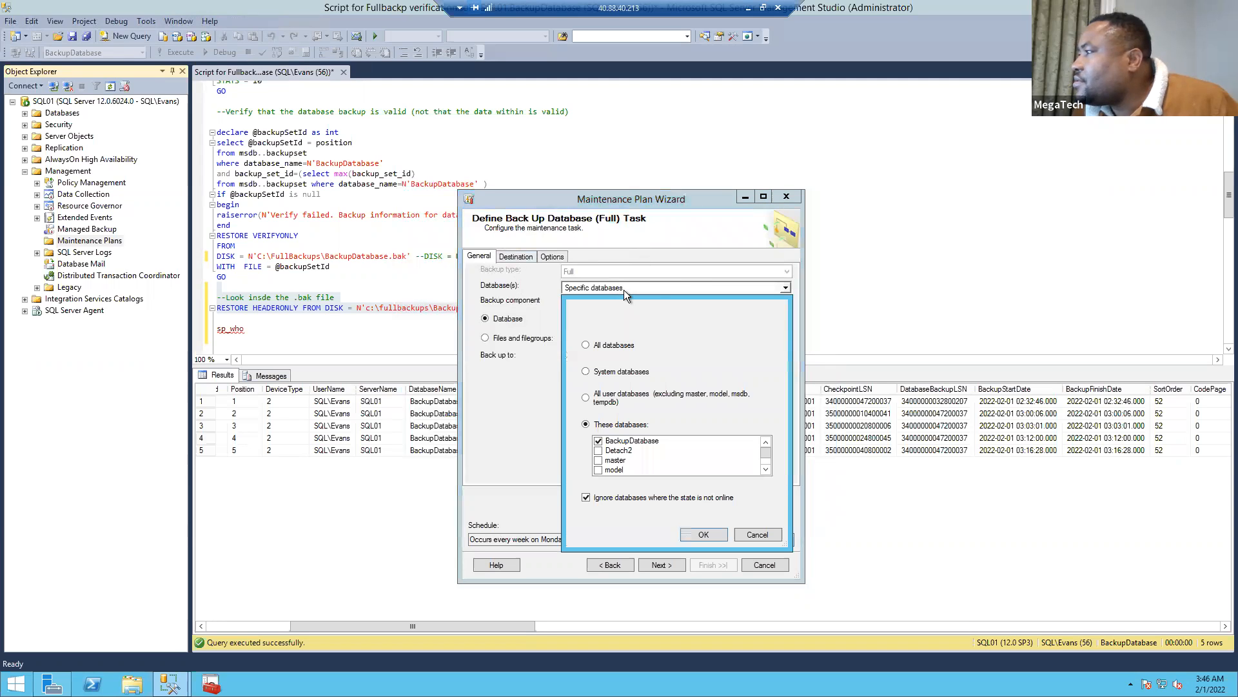
click(699, 534)
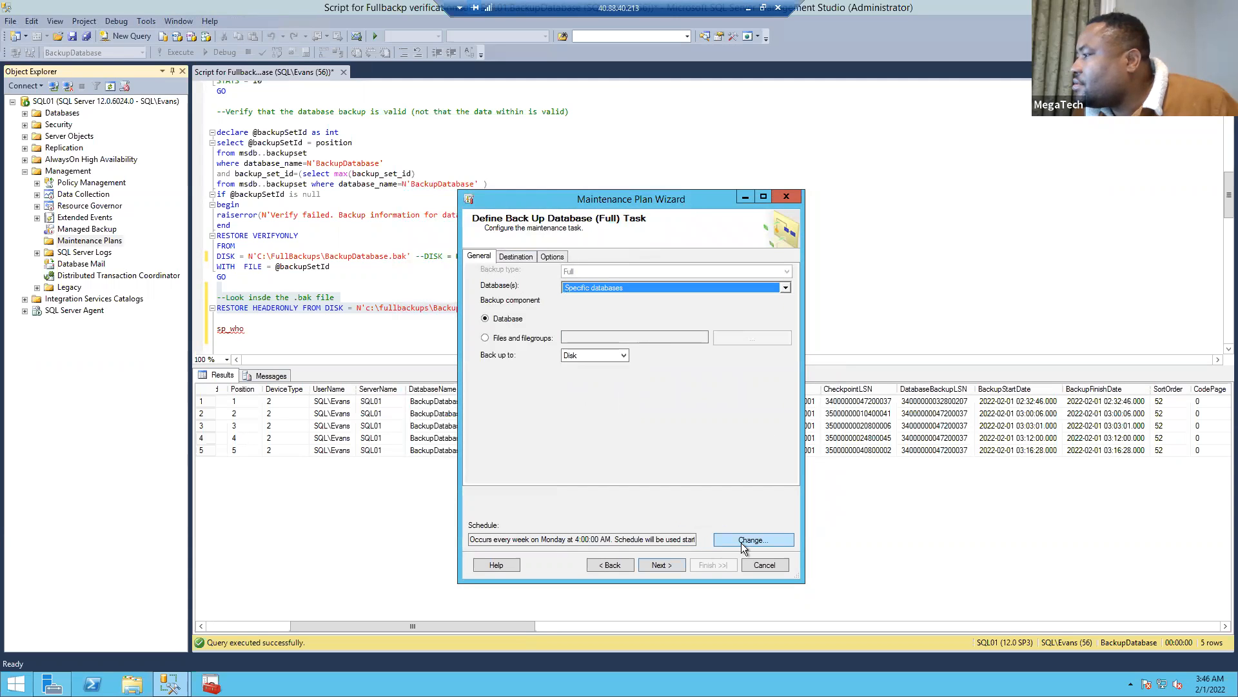
click(733, 538)
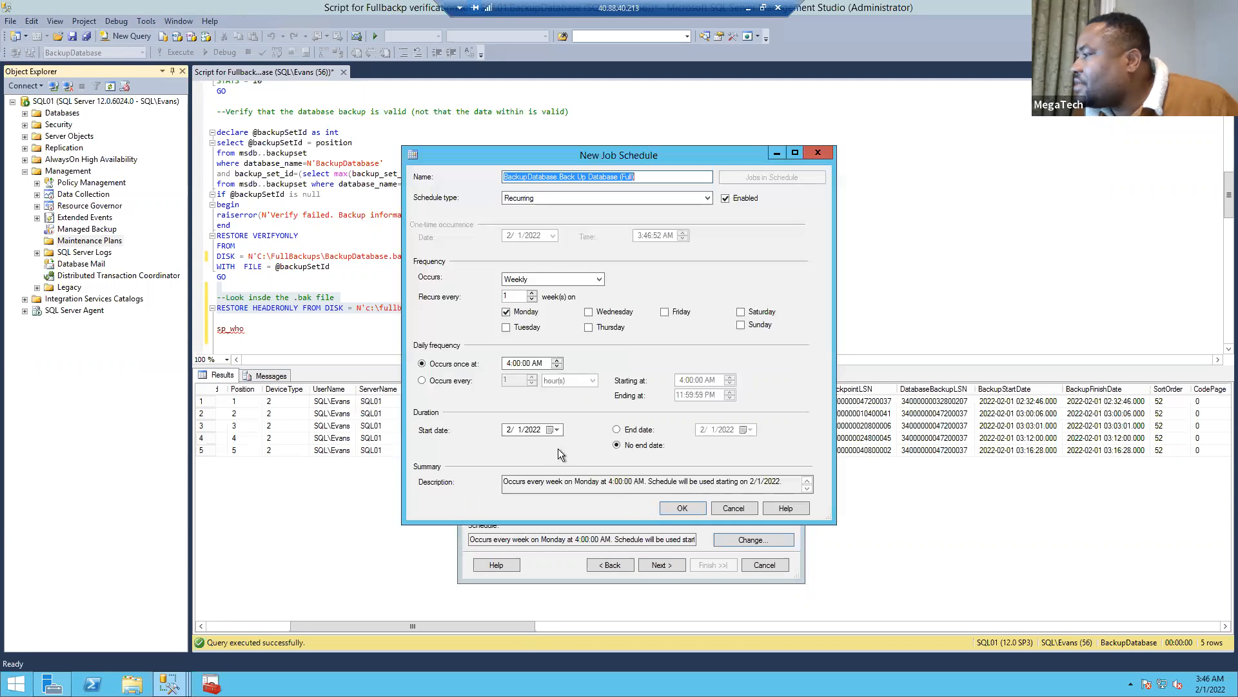
click(685, 508)
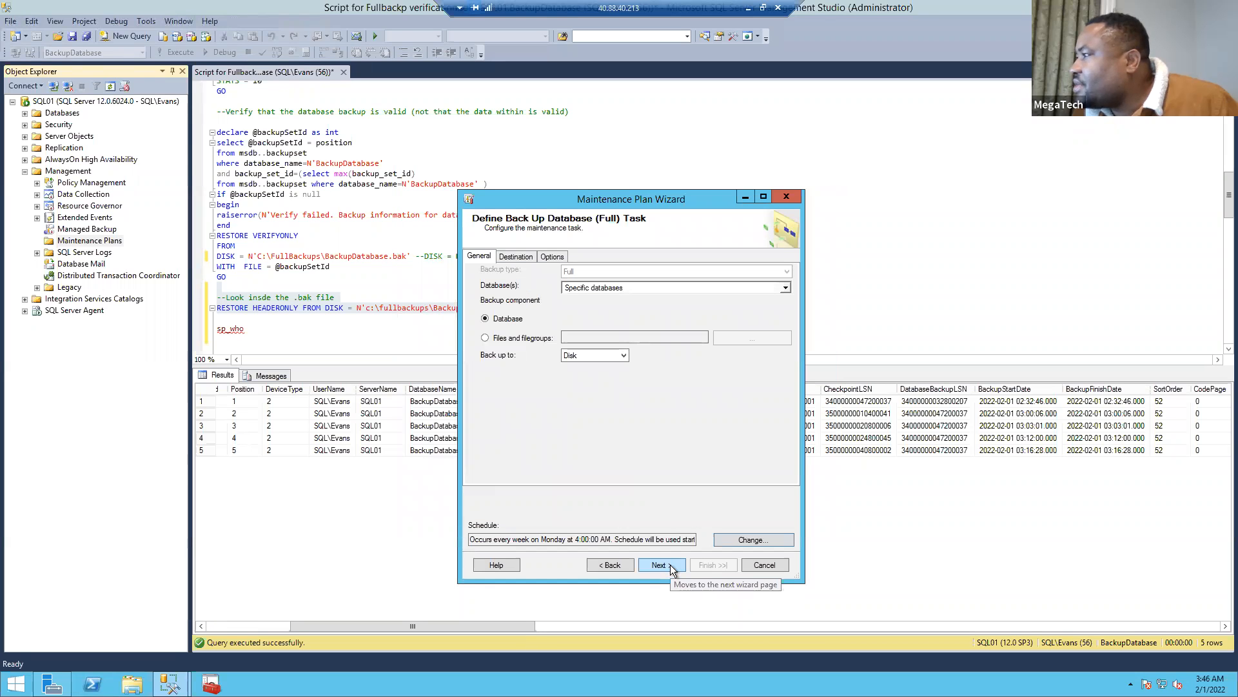
Advance to the differential backup task and select BackupDatabase as its database.
click(658, 565)
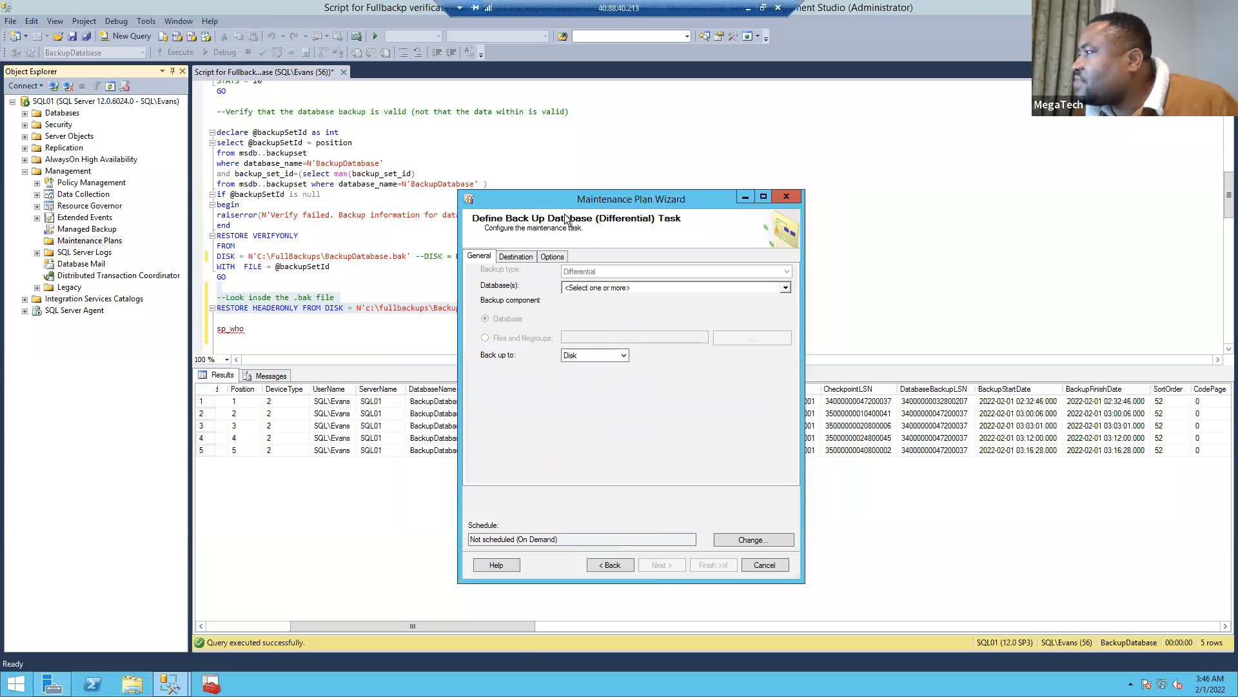
click(625, 291)
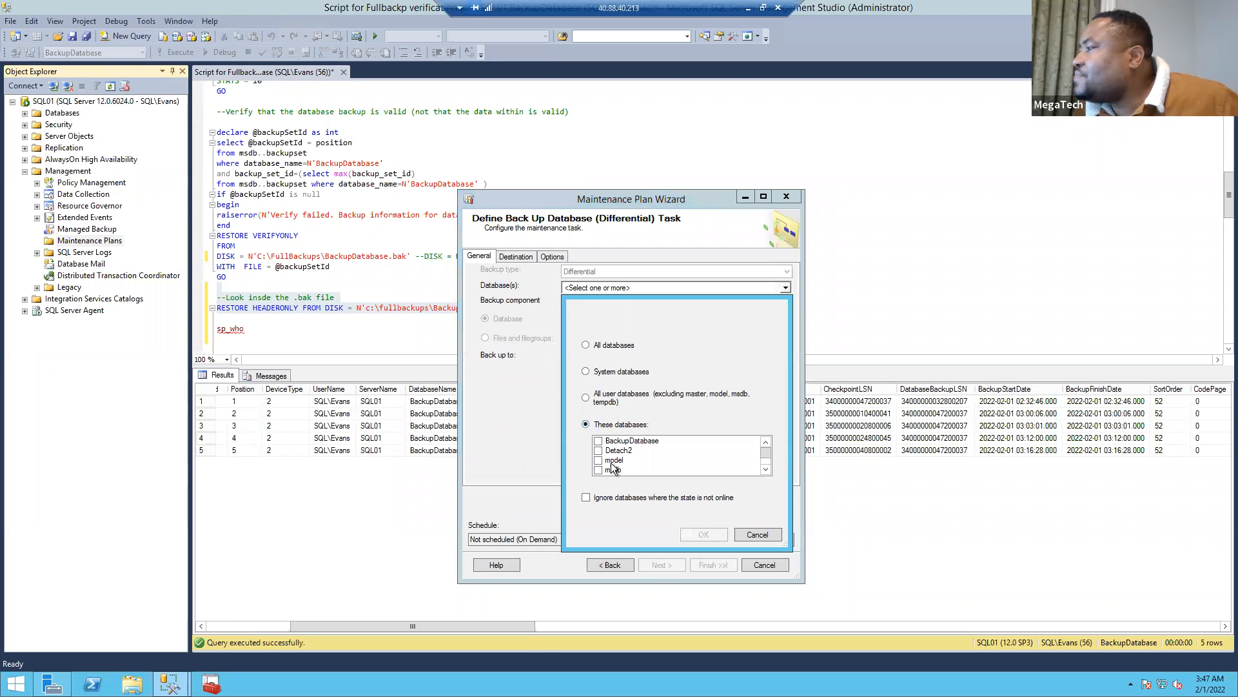
click(600, 441)
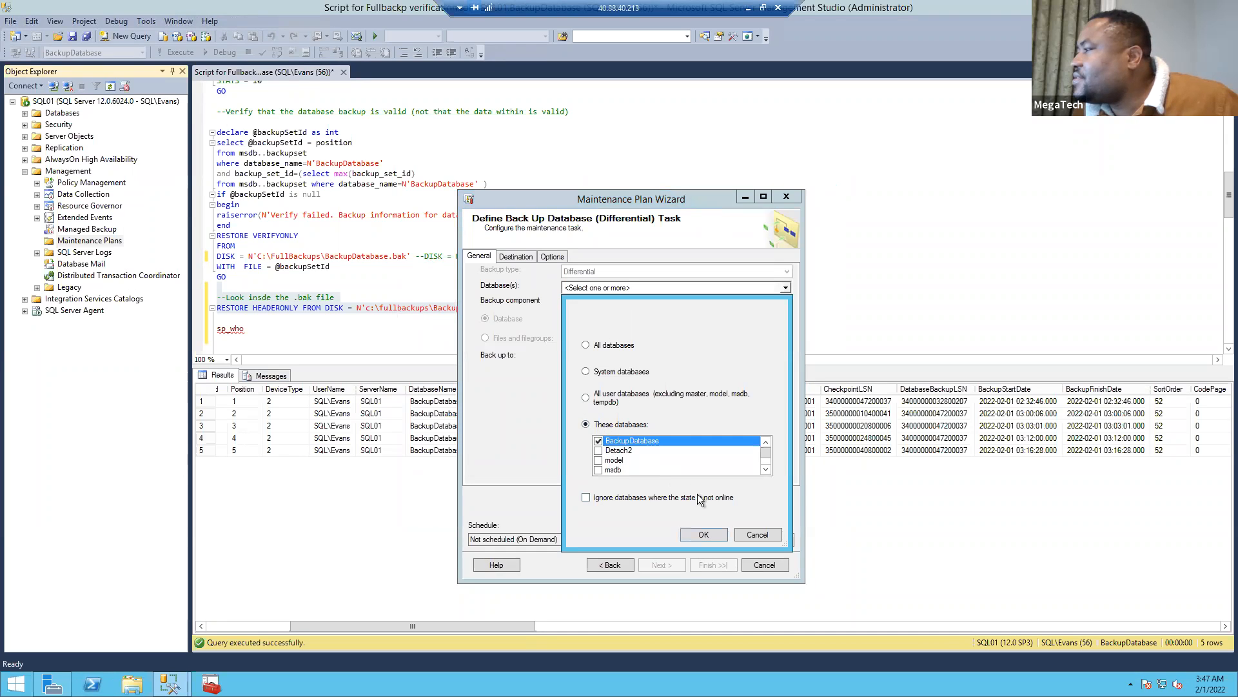
click(704, 534)
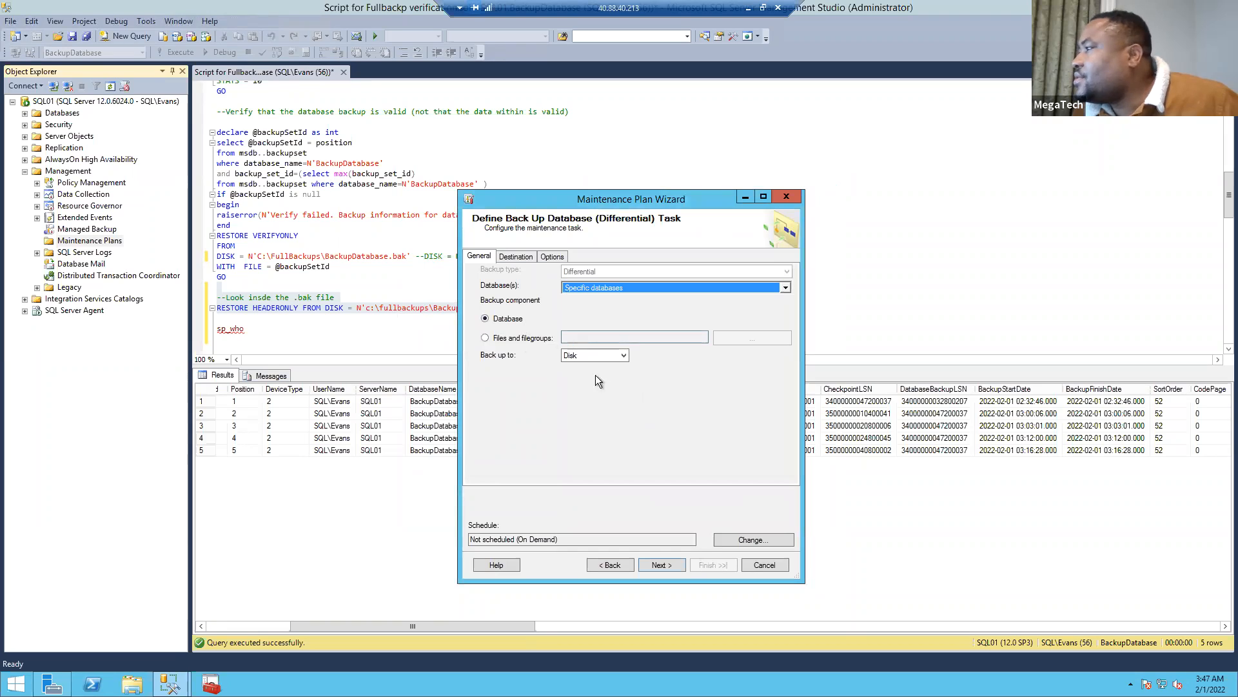
Look at the differential task's schedule and destination settings without changing them.
click(741, 540)
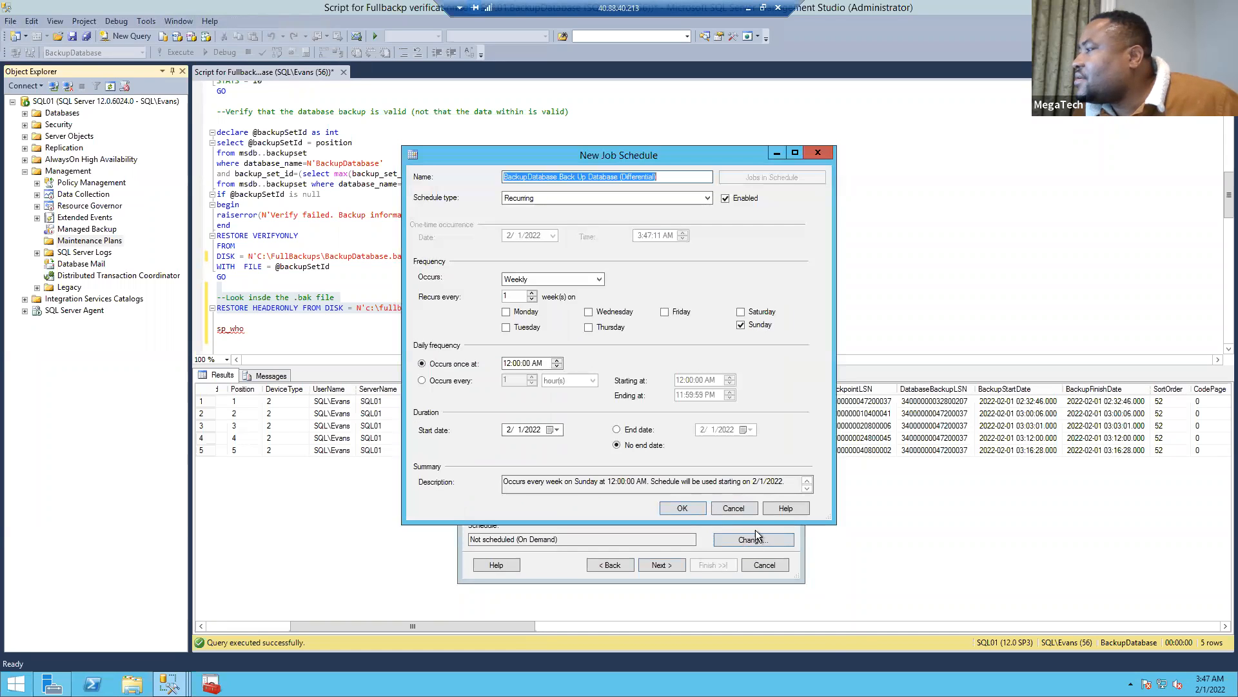
click(748, 509)
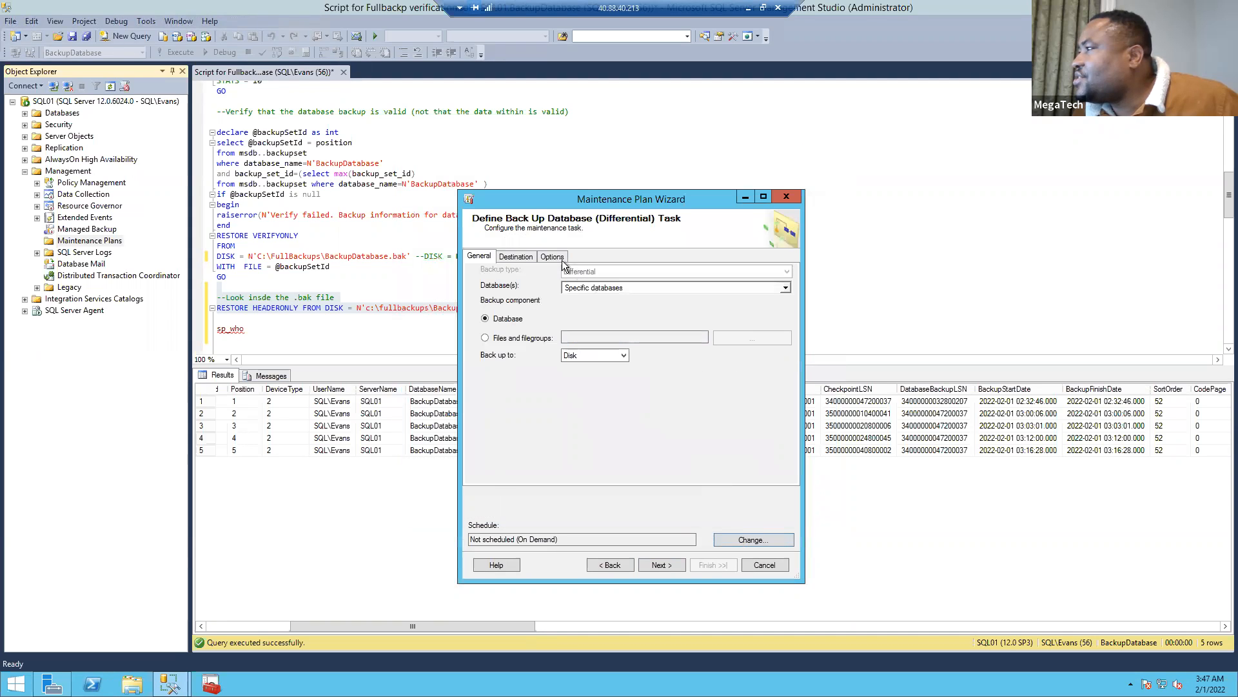
click(519, 257)
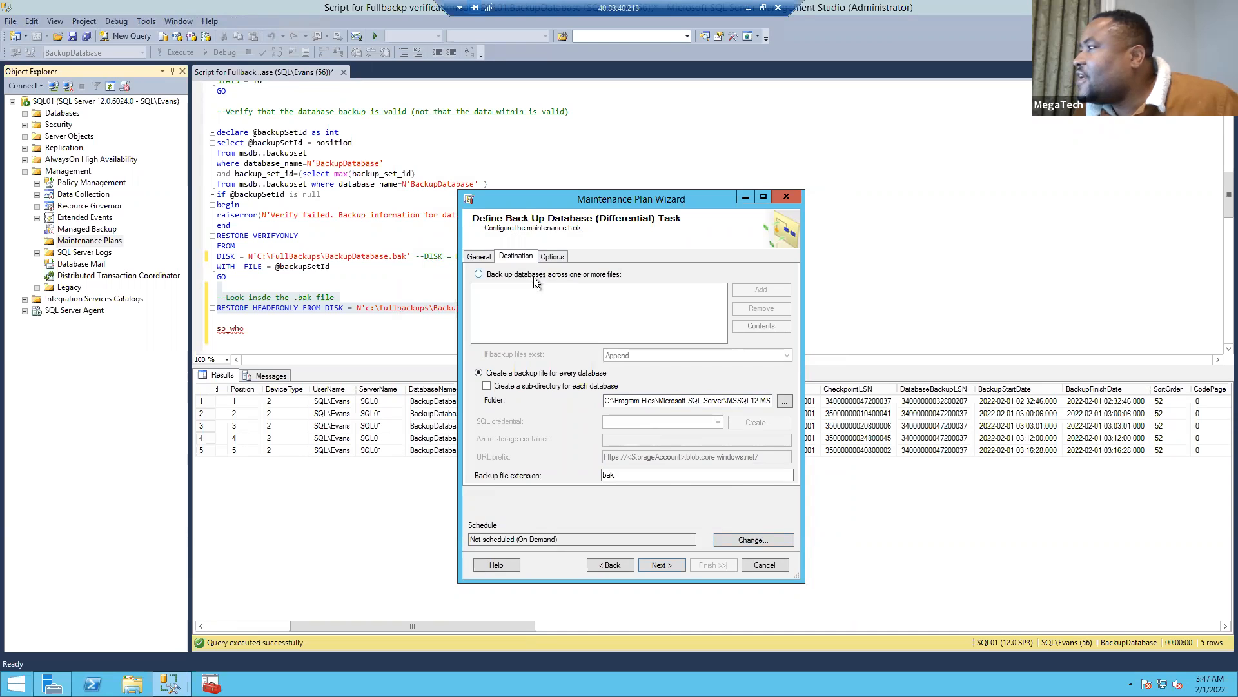
Return to the full backup task, set its backup folder to C:\FullBackups, and check its backup options.
click(613, 563)
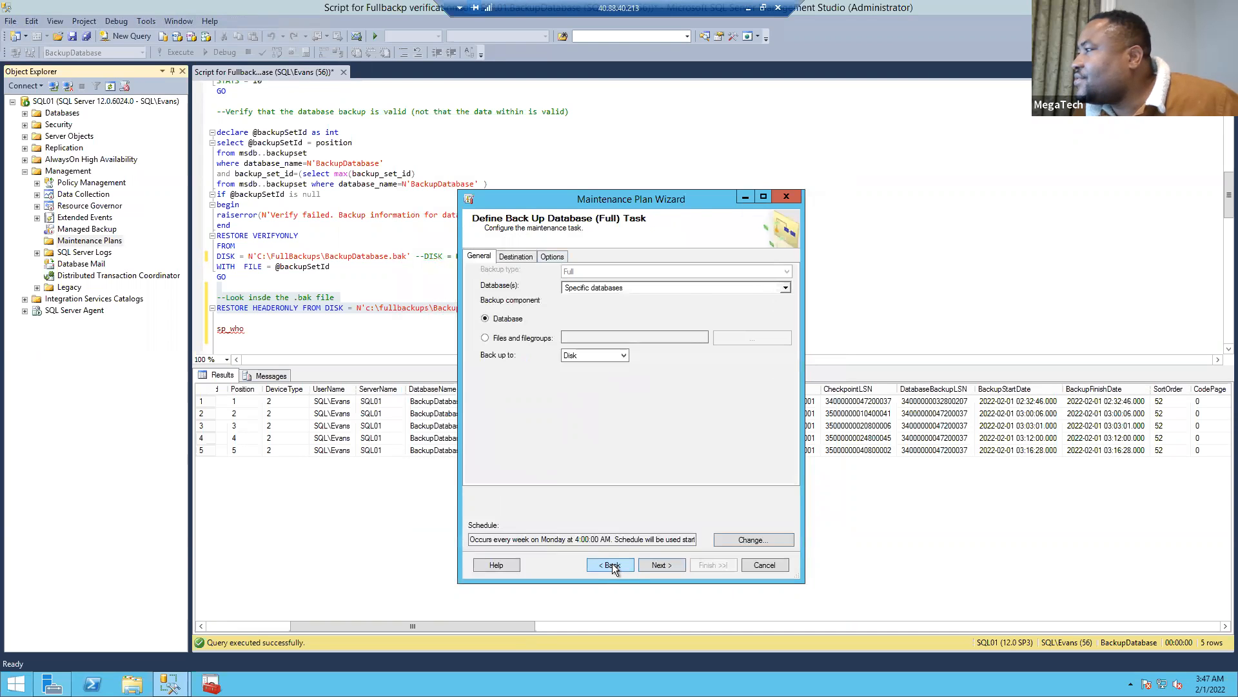
click(519, 257)
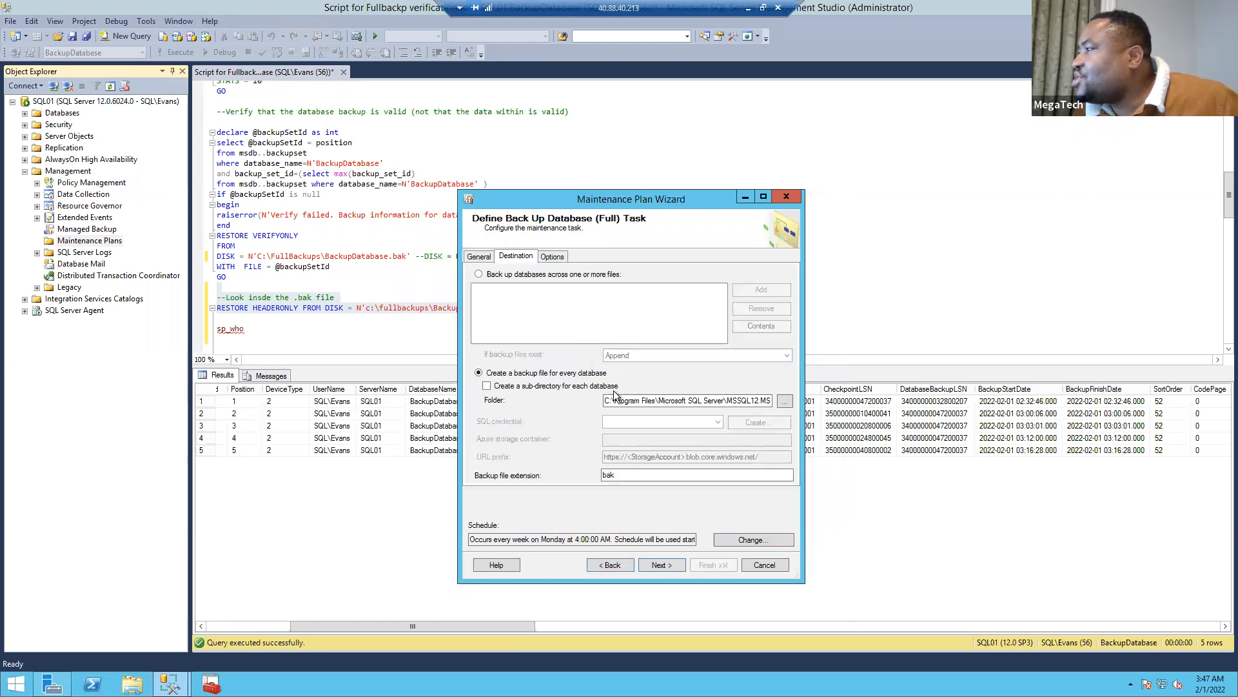
click(784, 401)
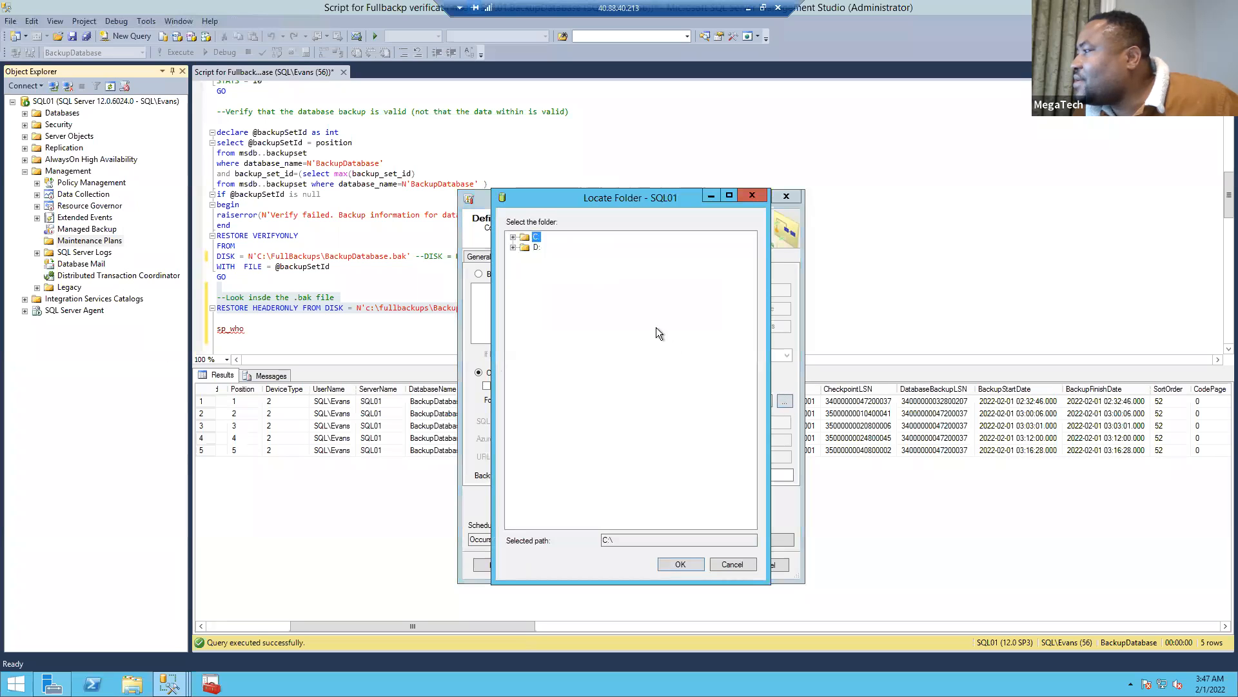
click(514, 238)
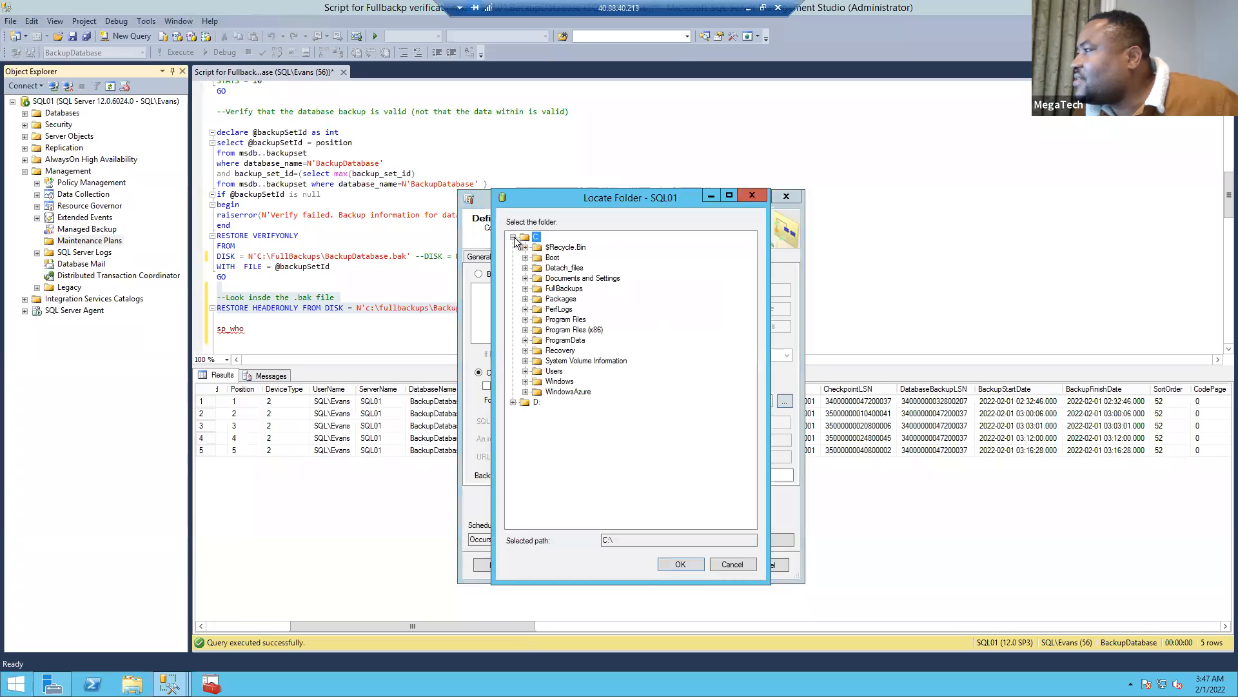
click(556, 289)
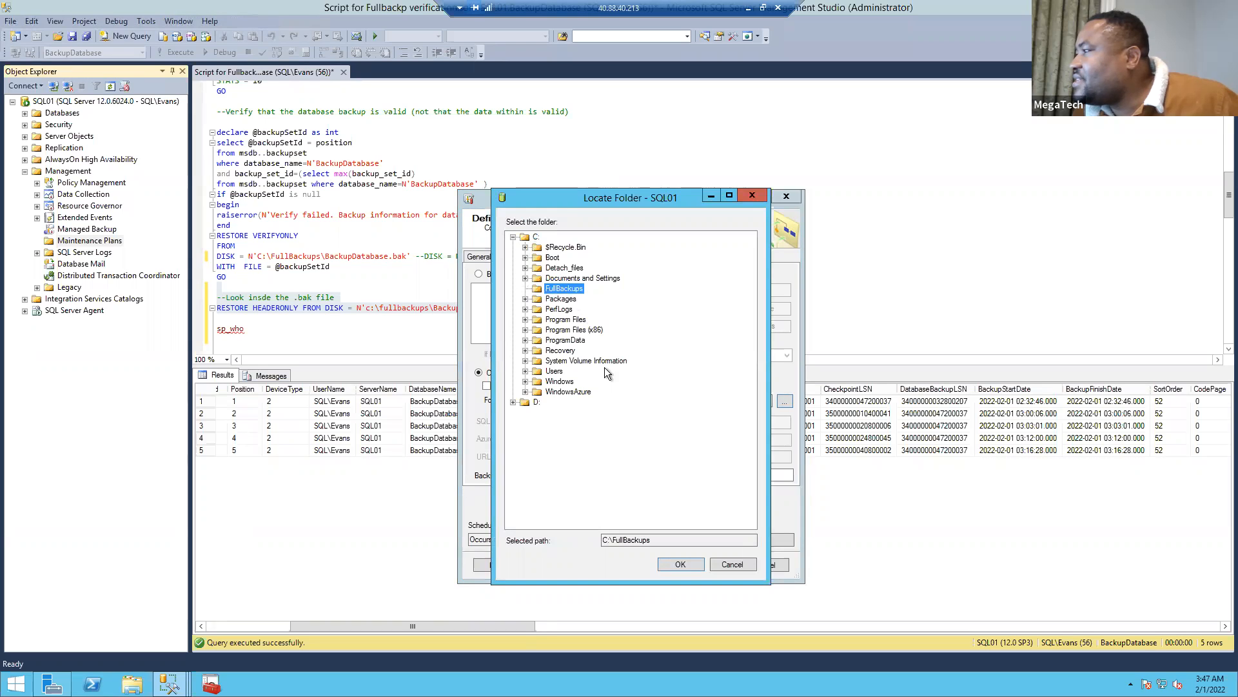
click(682, 565)
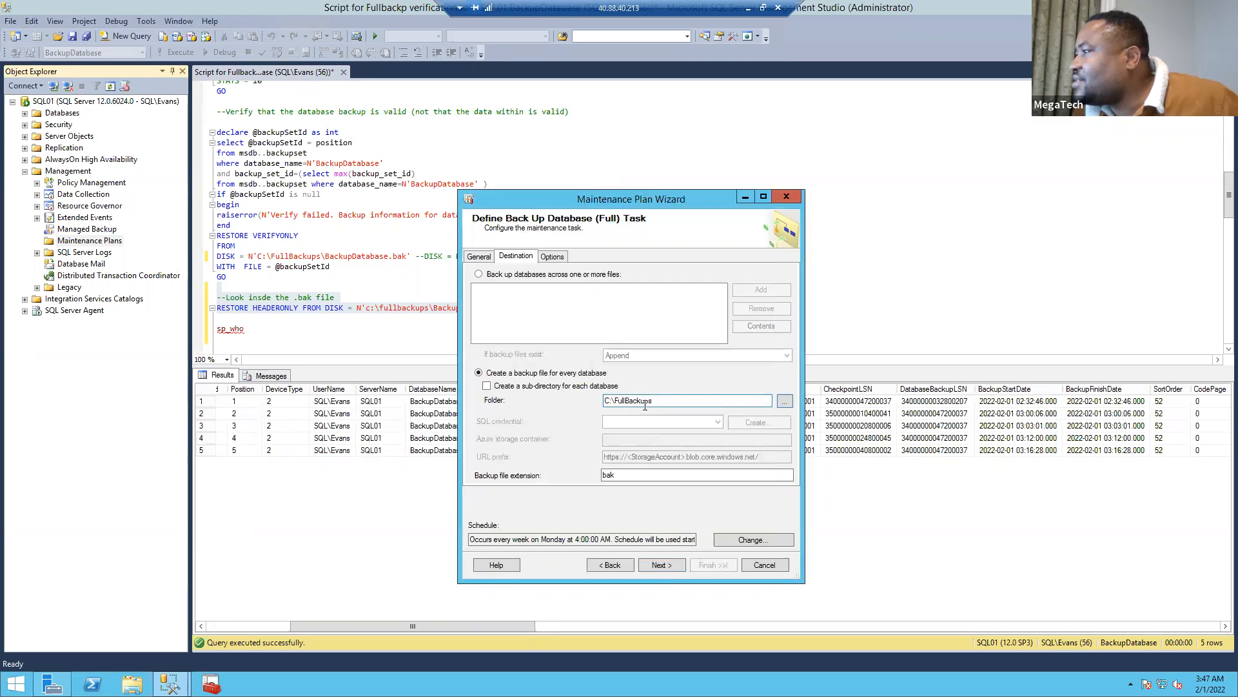
click(547, 257)
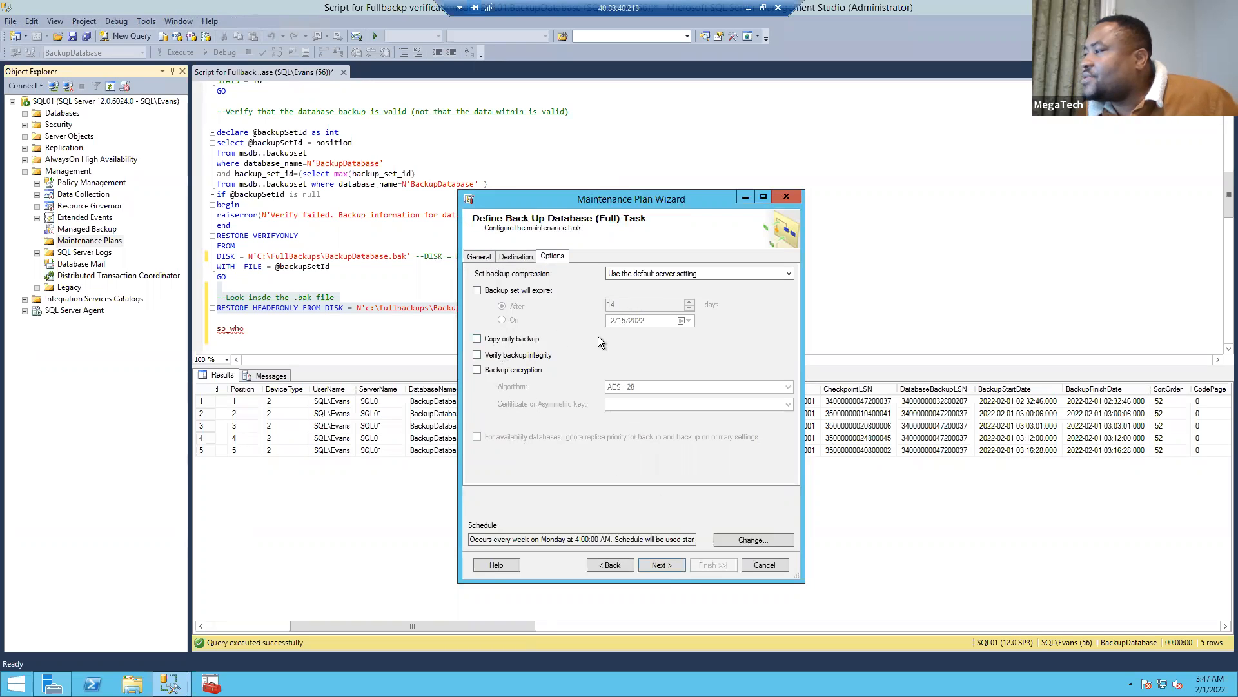
click(482, 257)
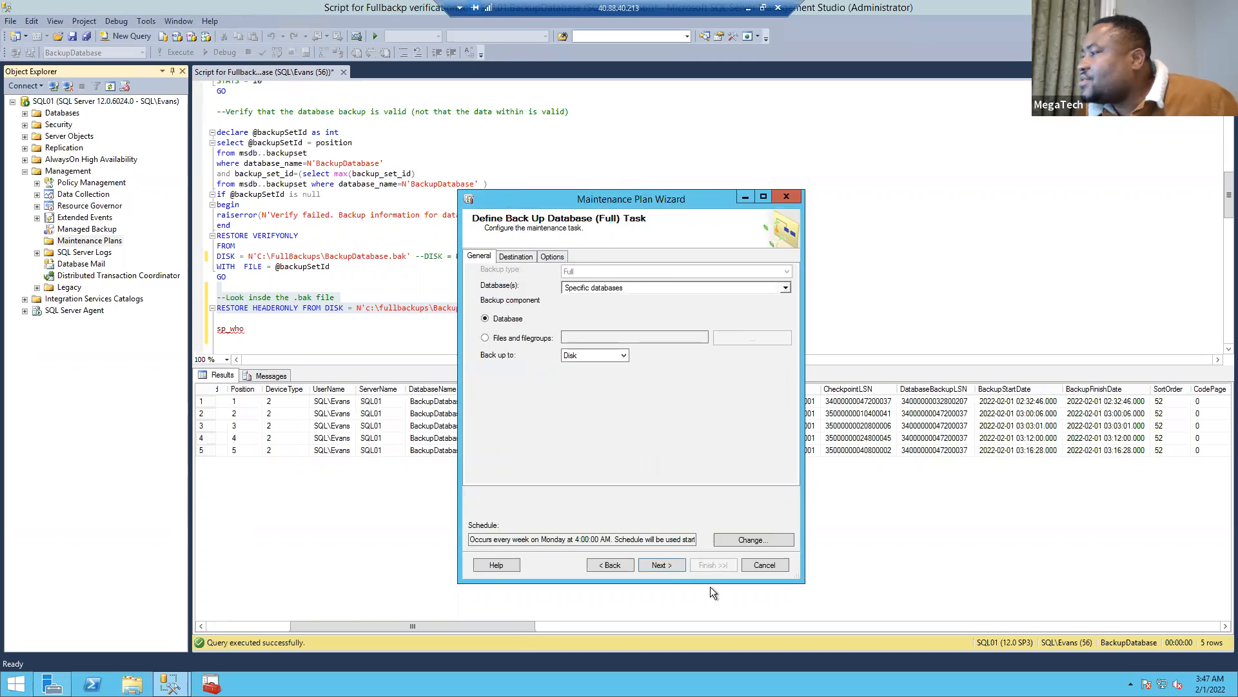
Advance to the differential backup task, set its backup folder to C:\FullBackups, and open its job schedule.
click(664, 565)
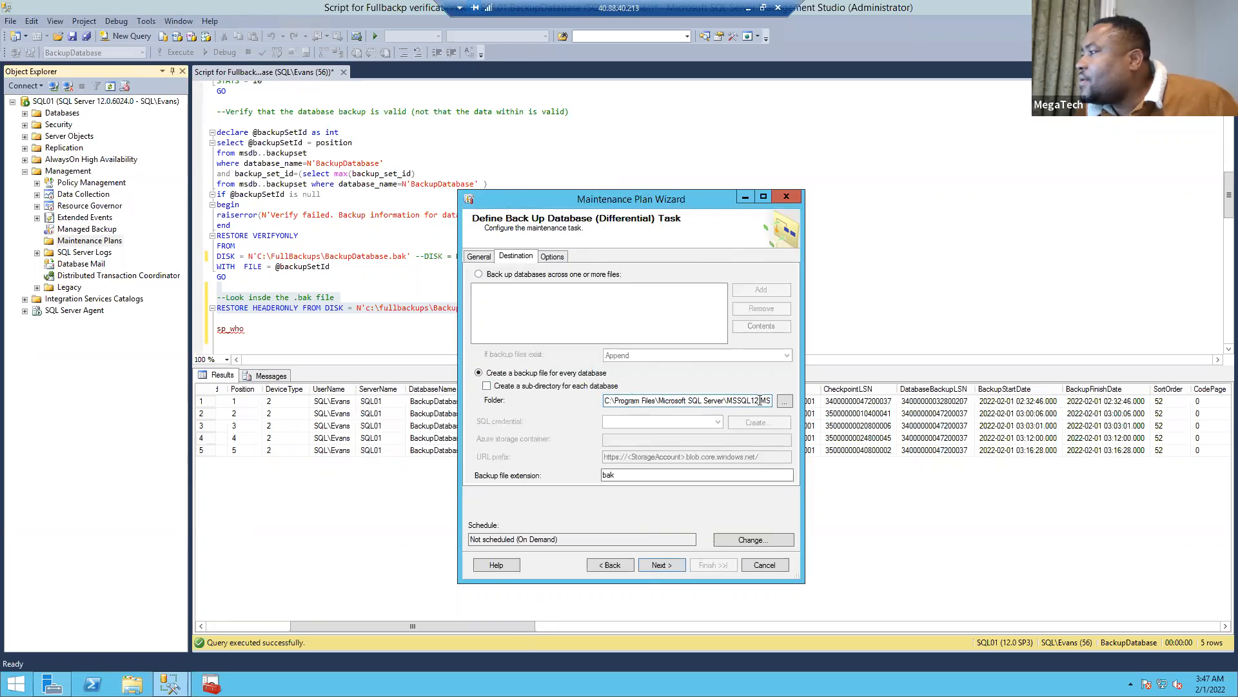
click(784, 401)
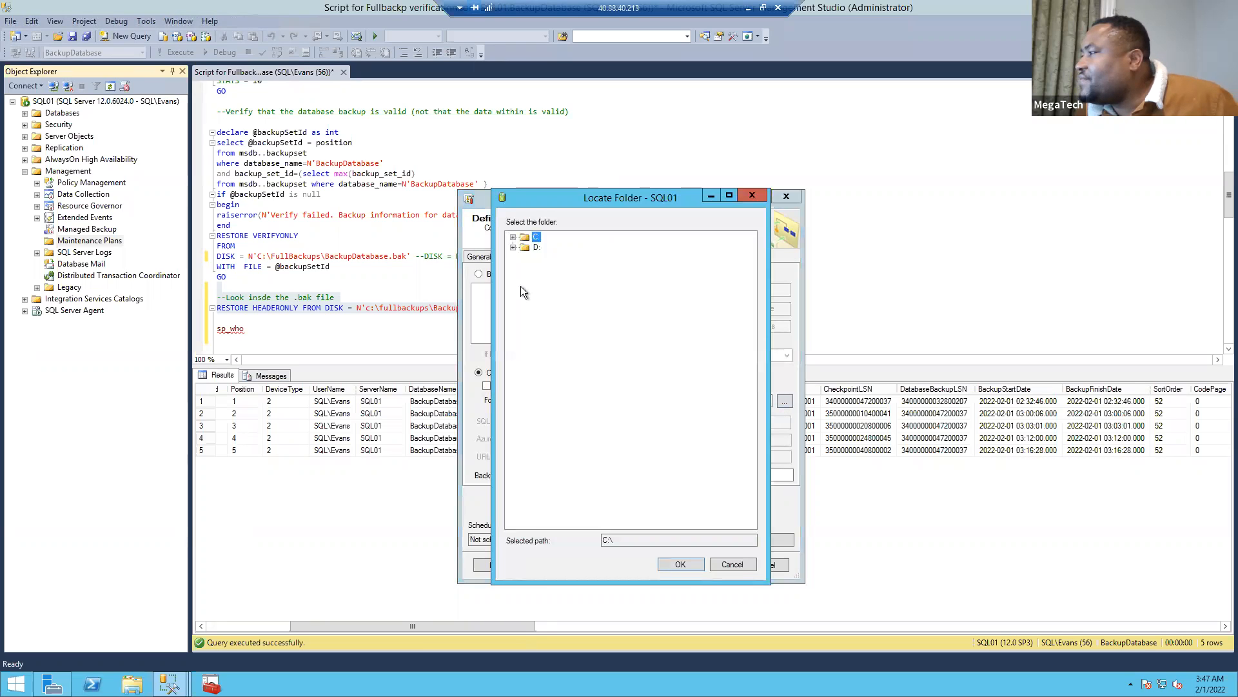
click(513, 238)
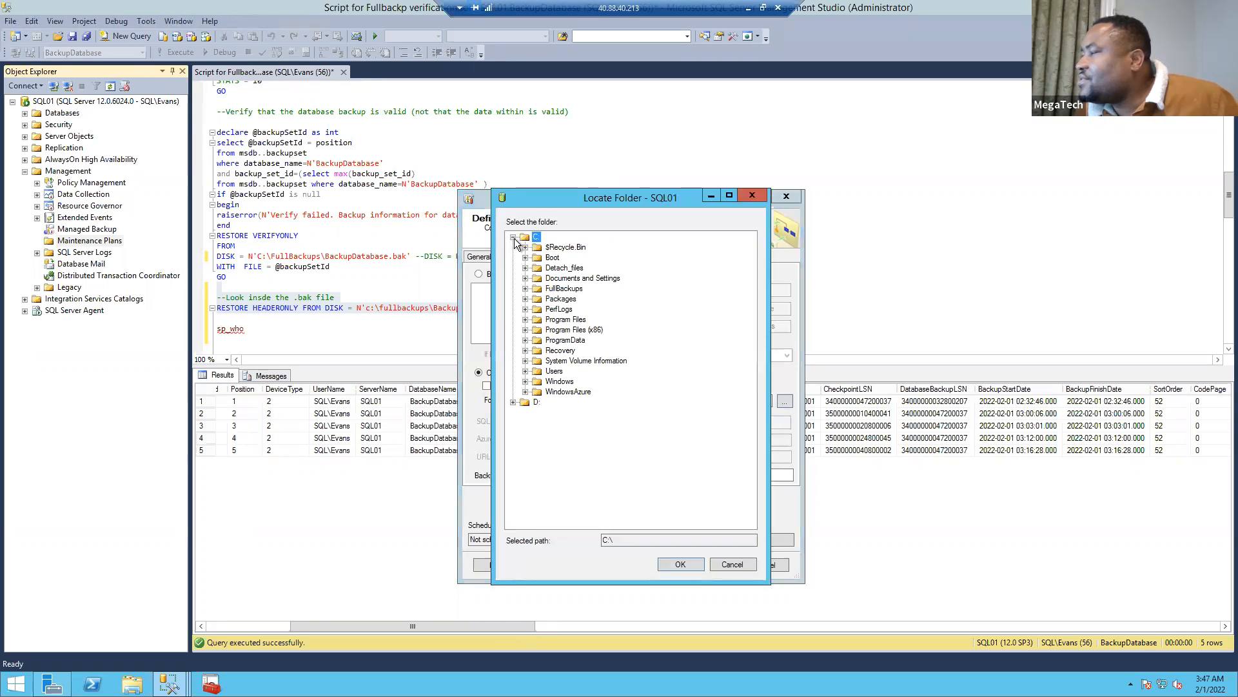
click(525, 289)
click(551, 290)
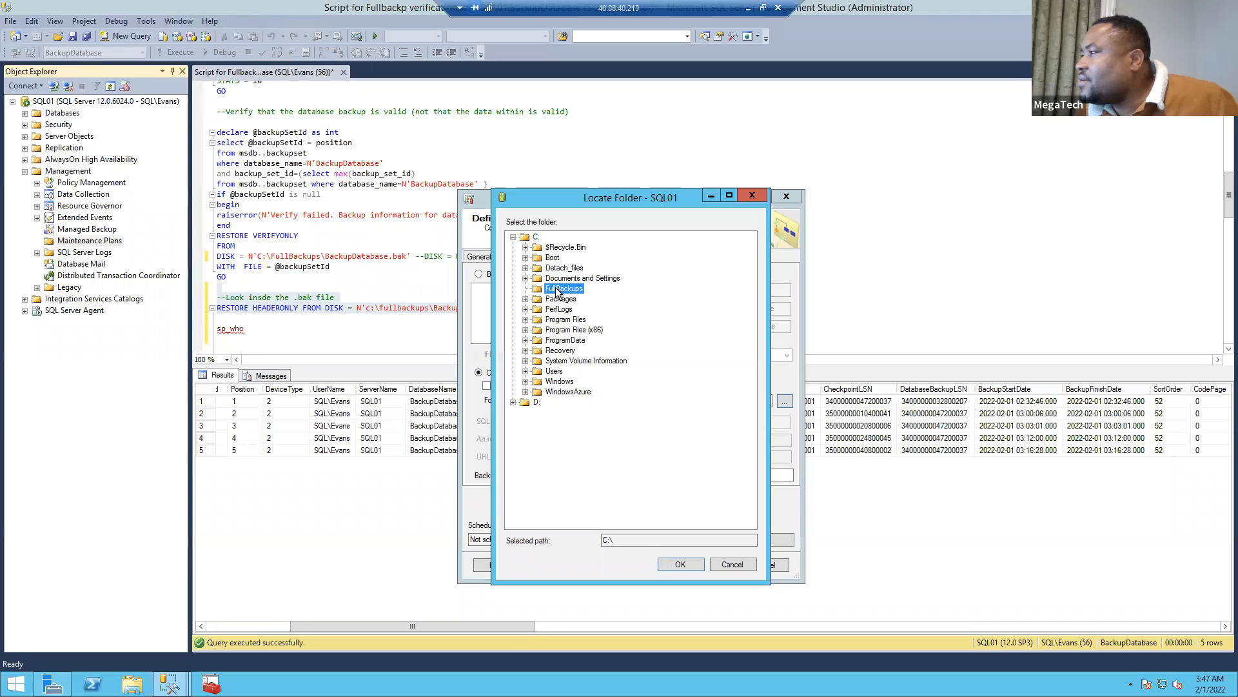
click(668, 563)
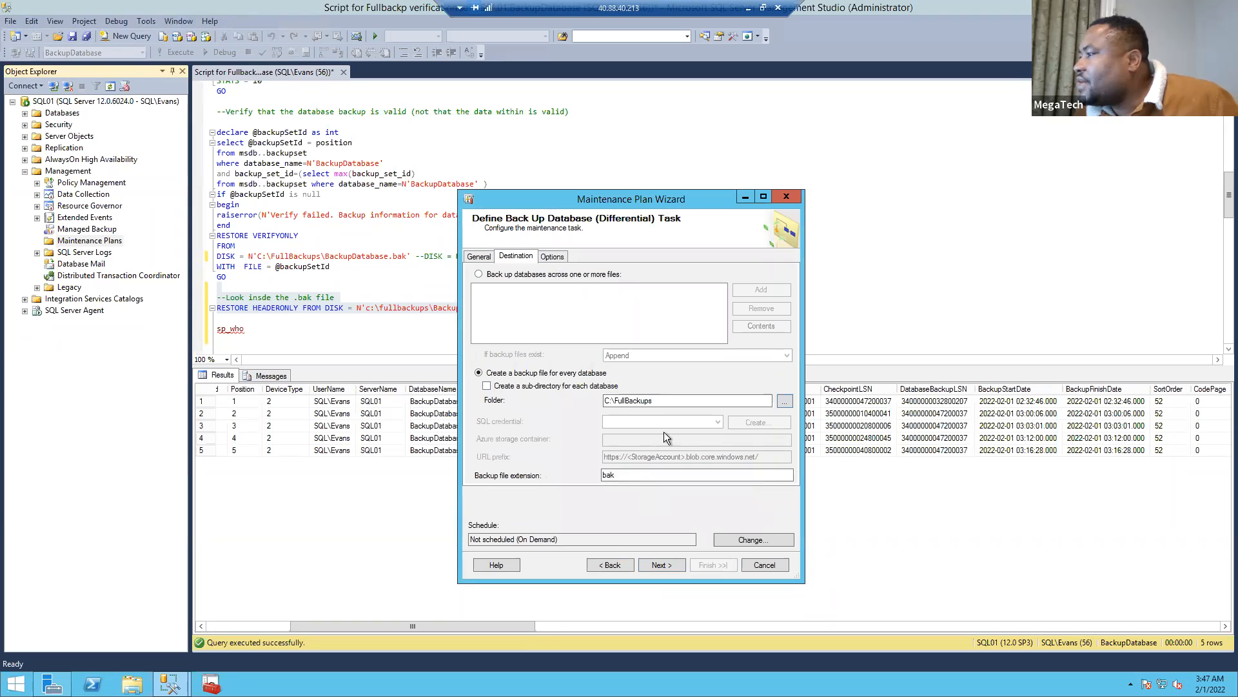
click(760, 539)
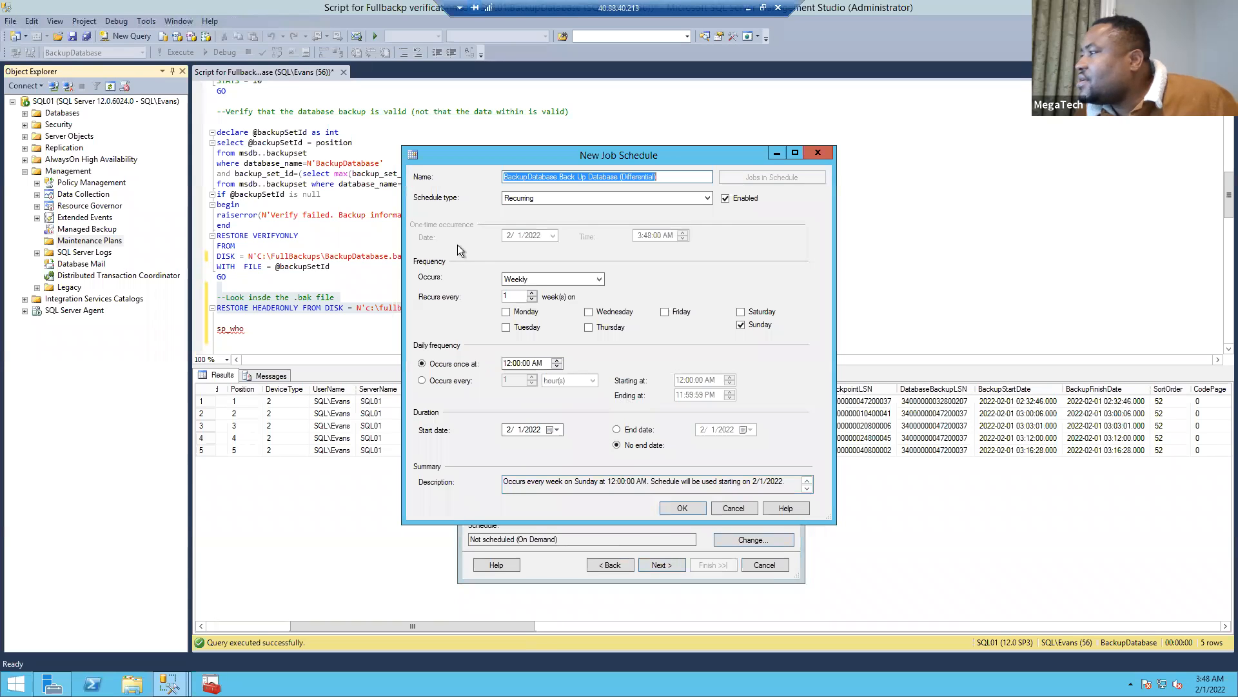
click(594, 280)
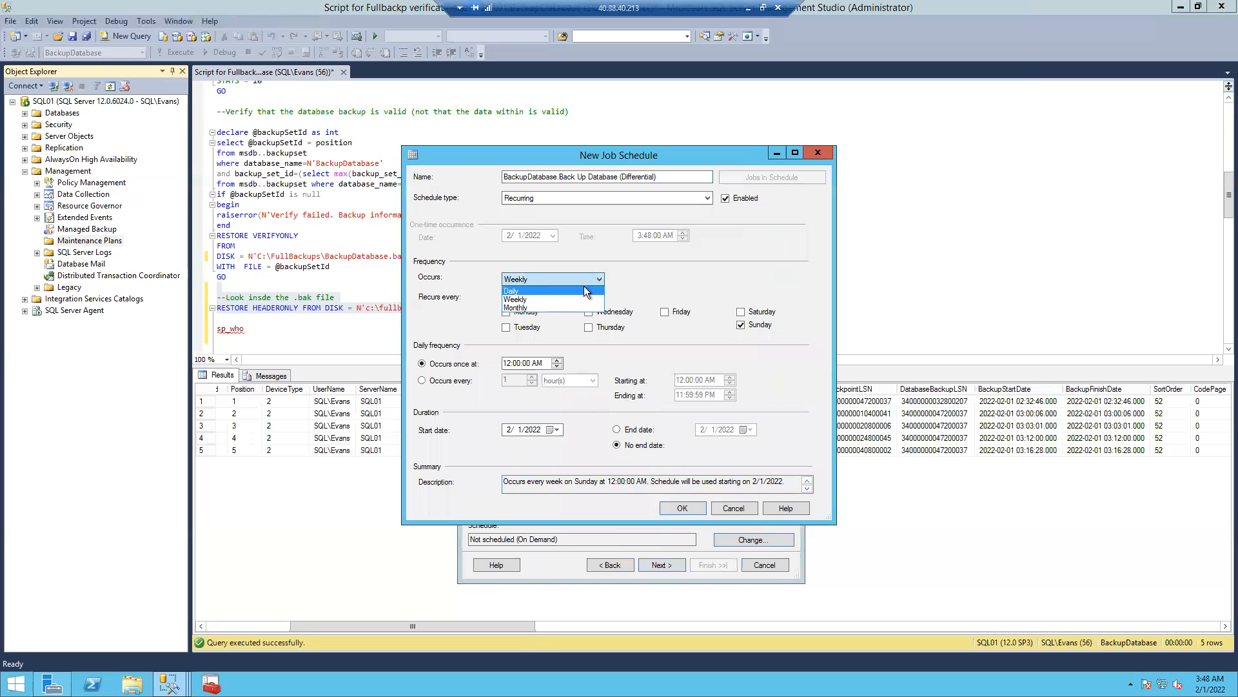
click(623, 267)
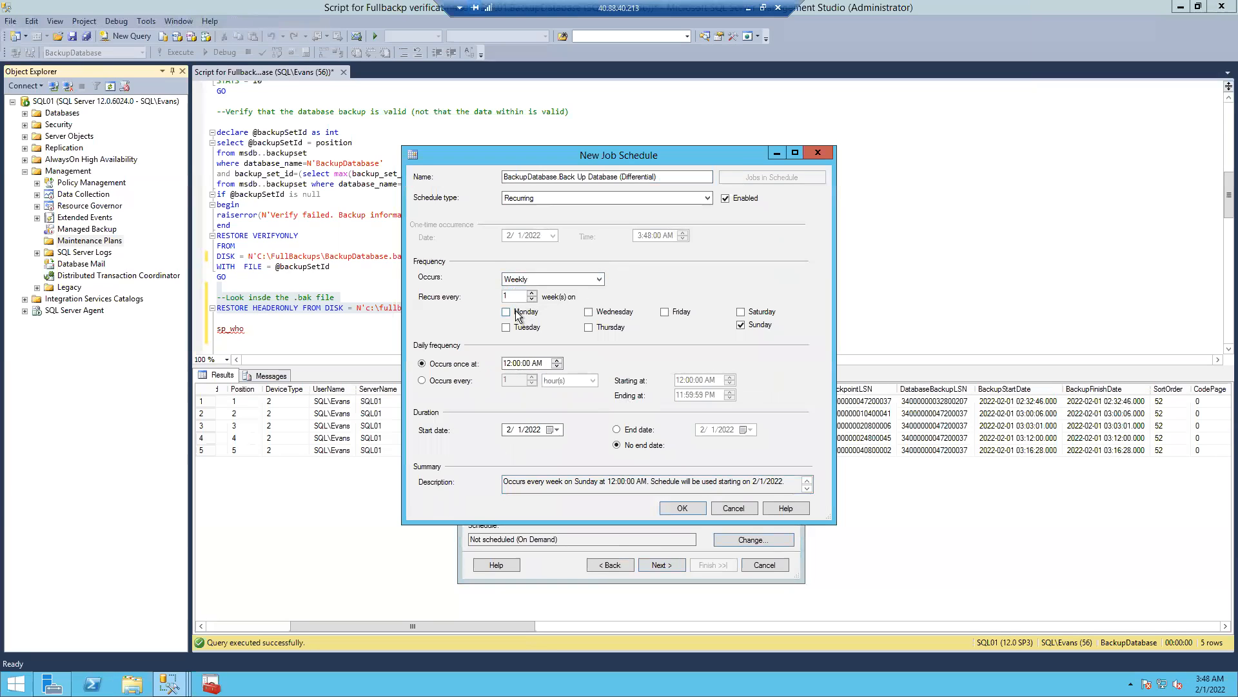
click(592, 280)
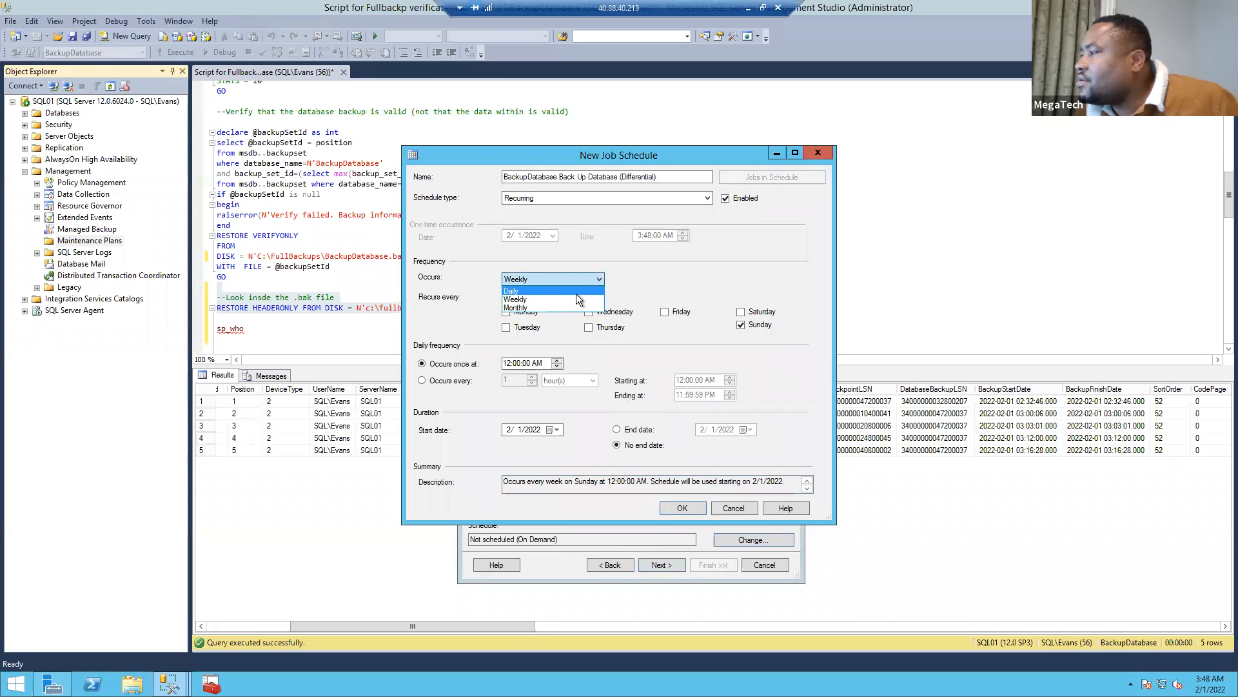
click(576, 292)
click(591, 278)
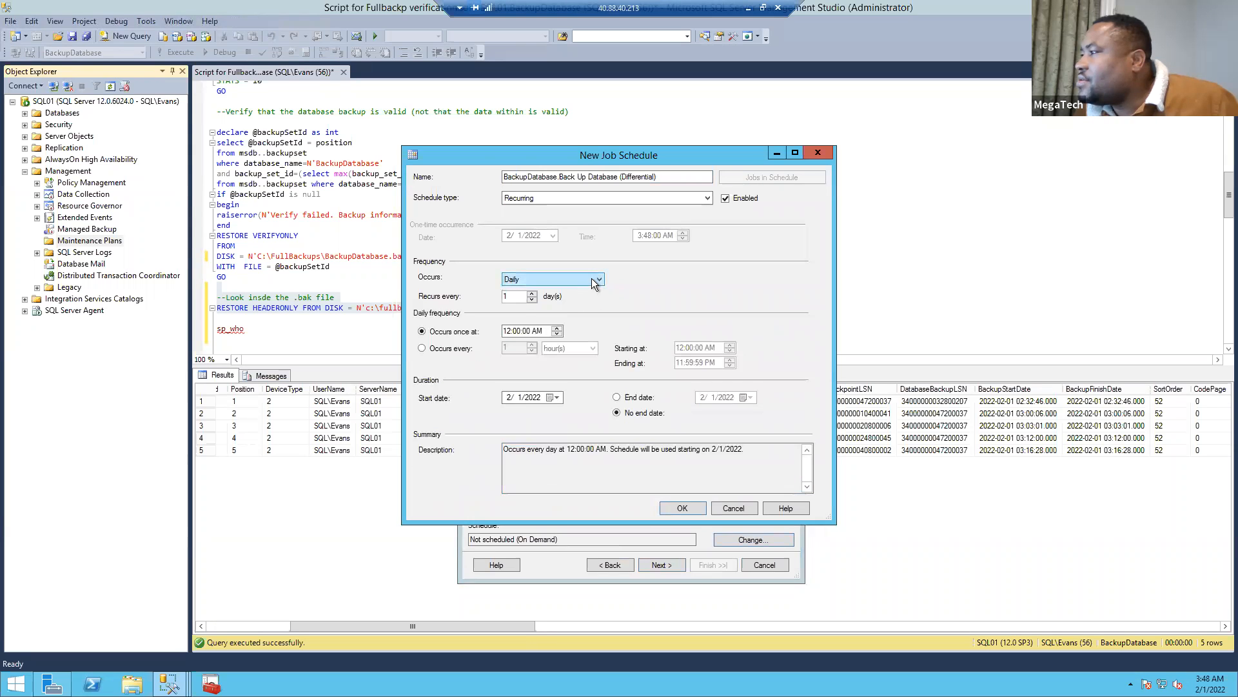
click(559, 300)
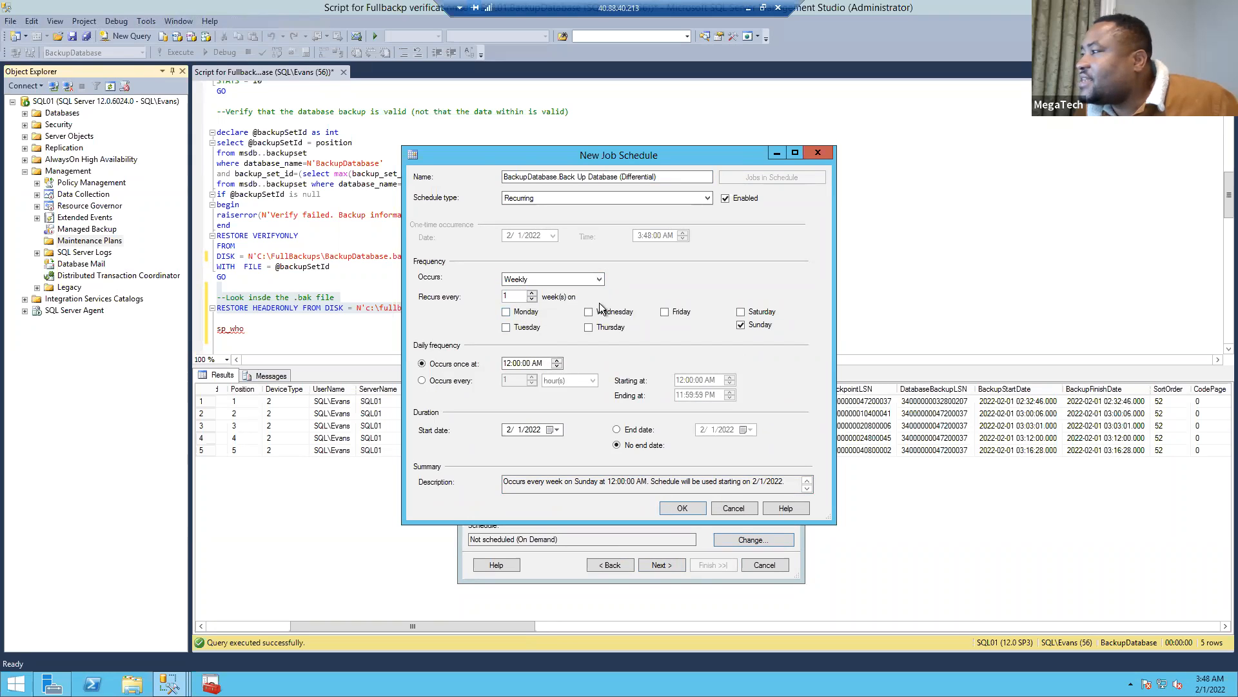
Schedule the differential backup weekly on all seven days, occurring once at 5:00:00 AM, and save the schedule.
click(515, 330)
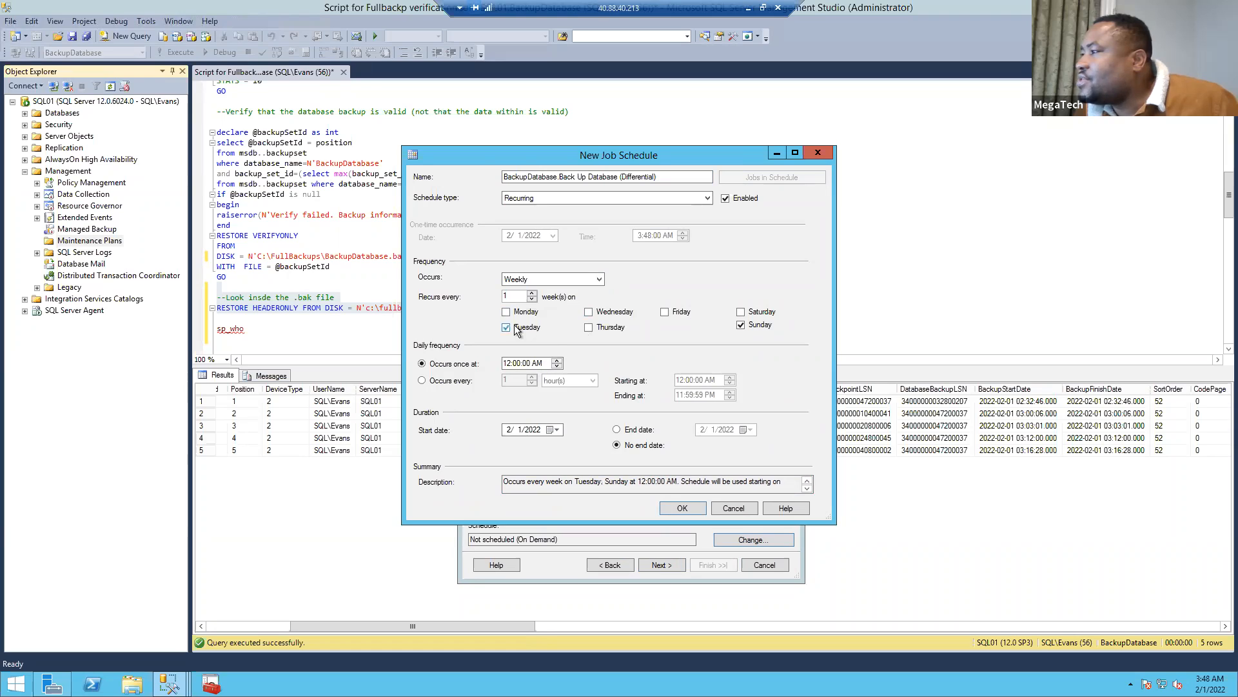
click(587, 311)
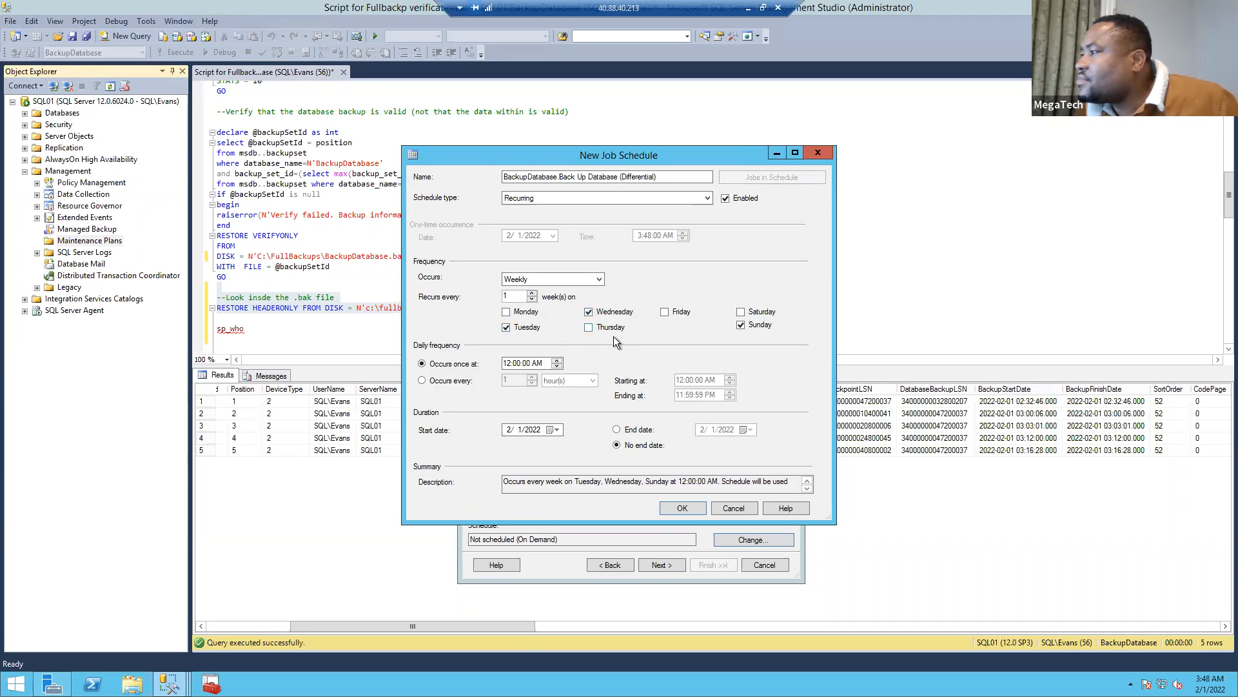
click(592, 329)
click(679, 313)
click(749, 313)
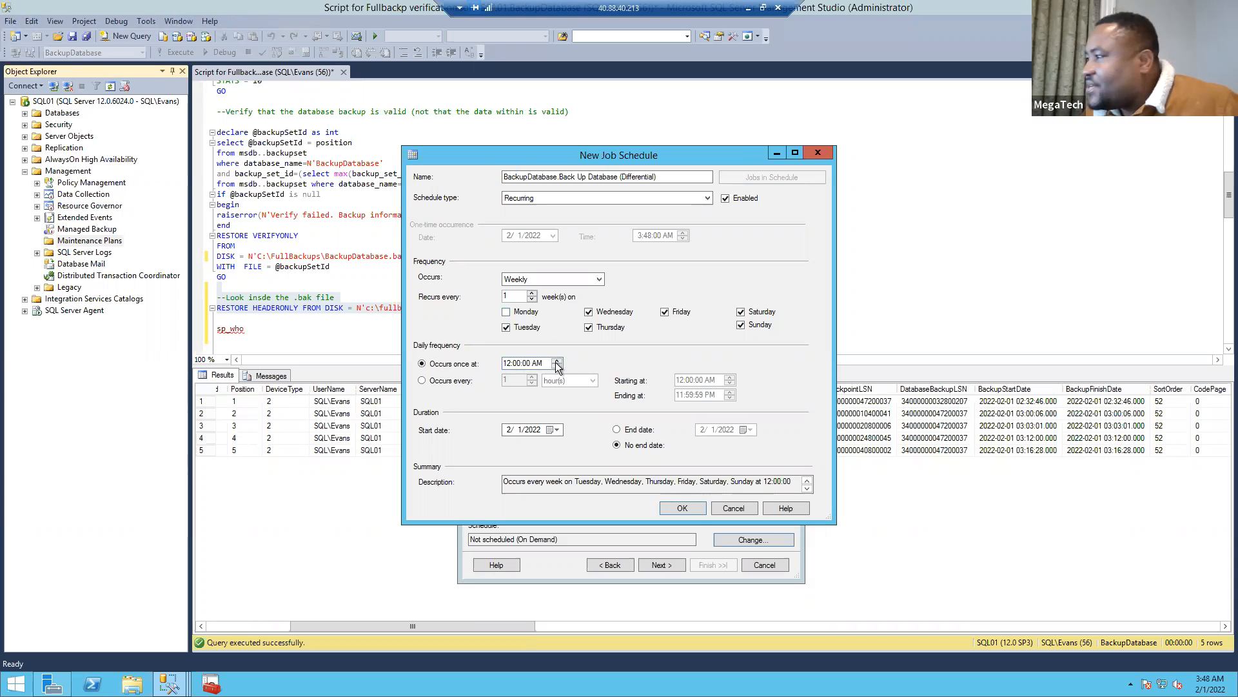
click(509, 364)
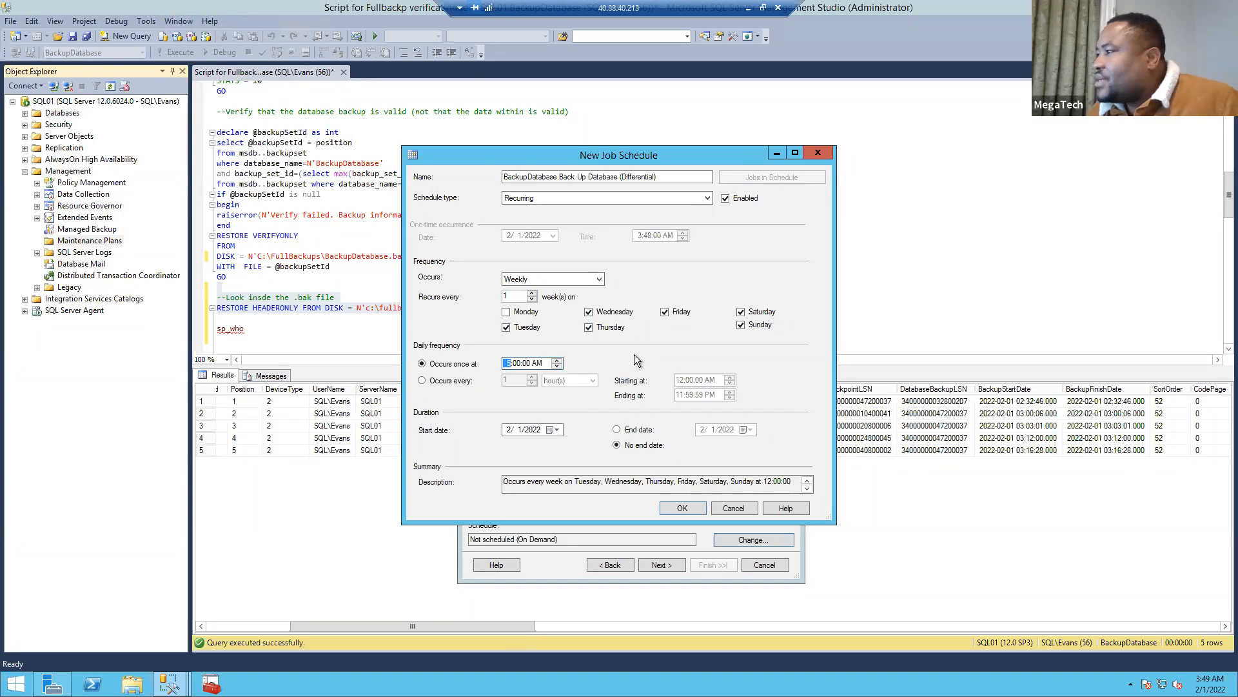
click(510, 312)
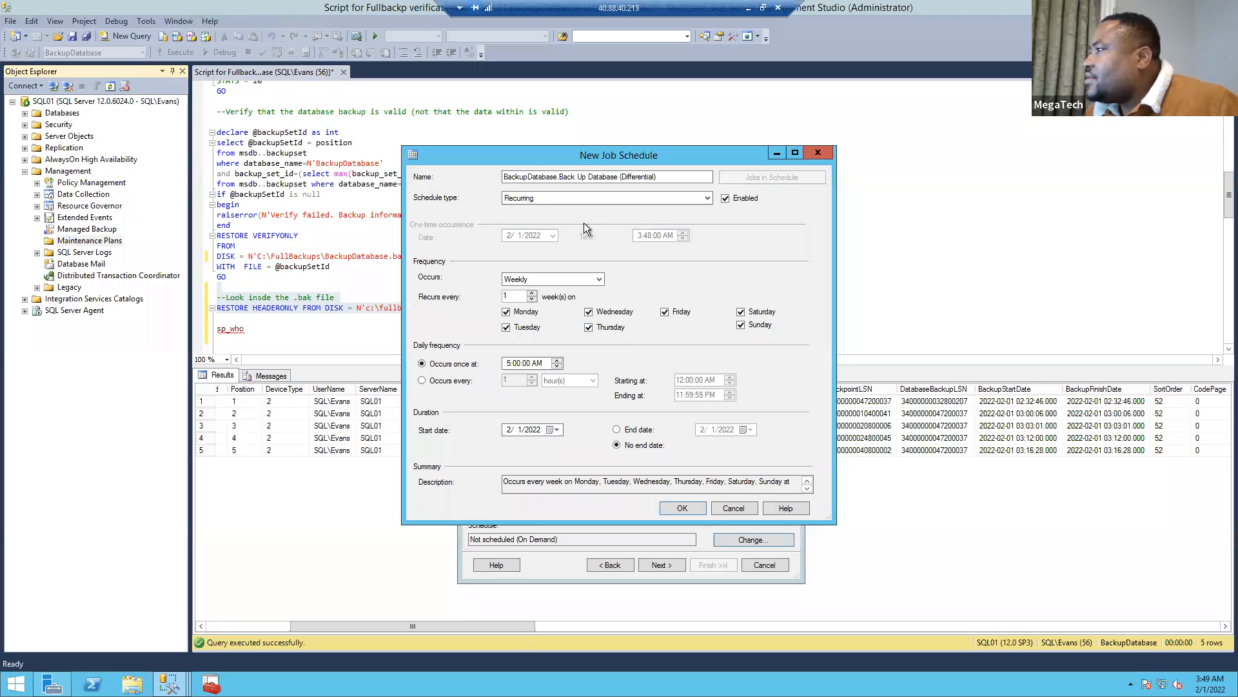
click(692, 509)
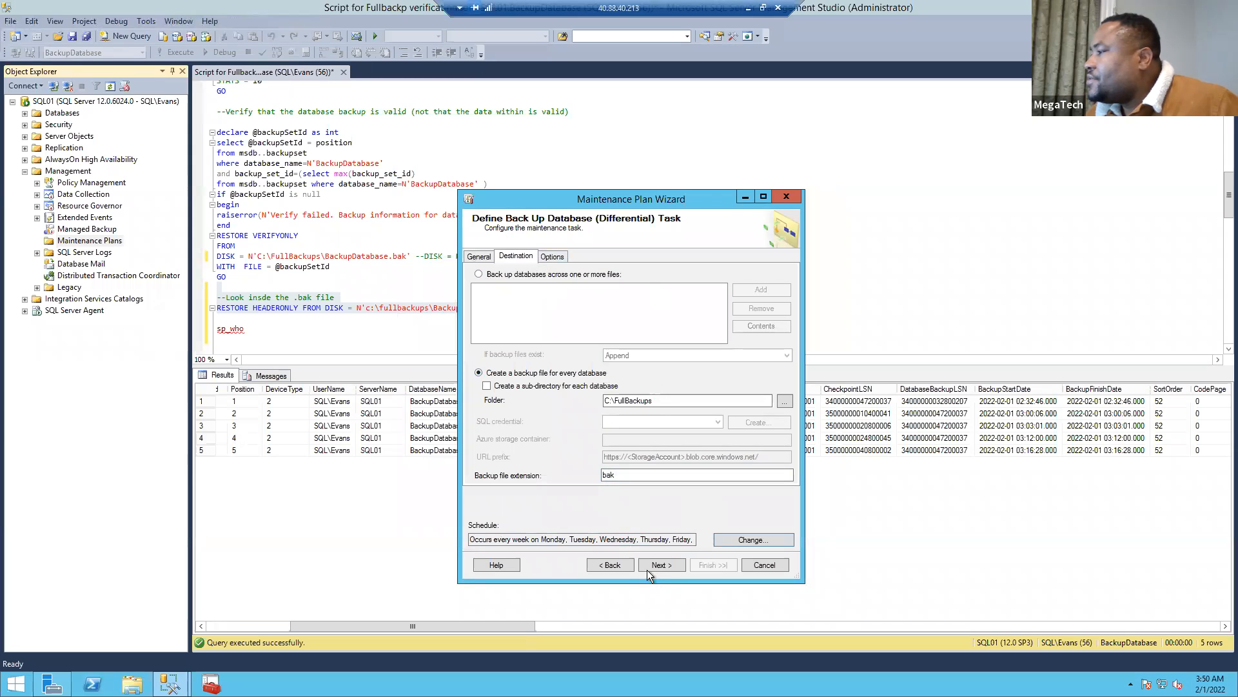
Advance to the transaction log backup task and select BackupDatabase as its database.
click(664, 567)
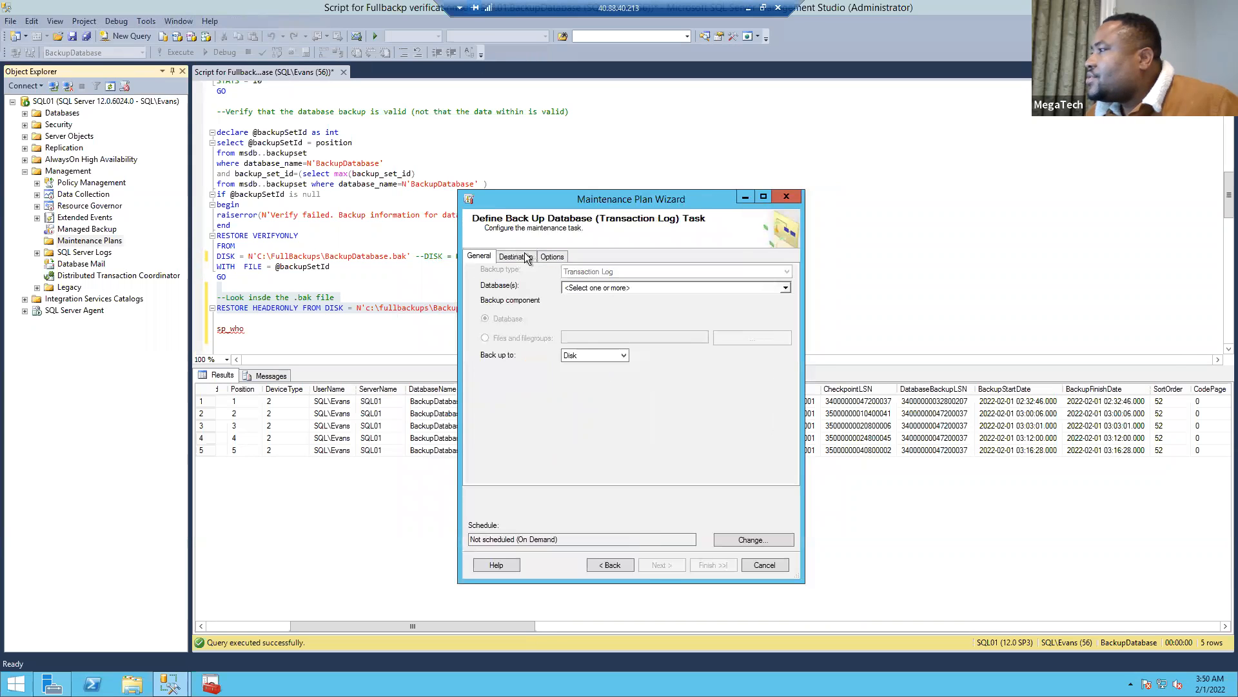
click(621, 288)
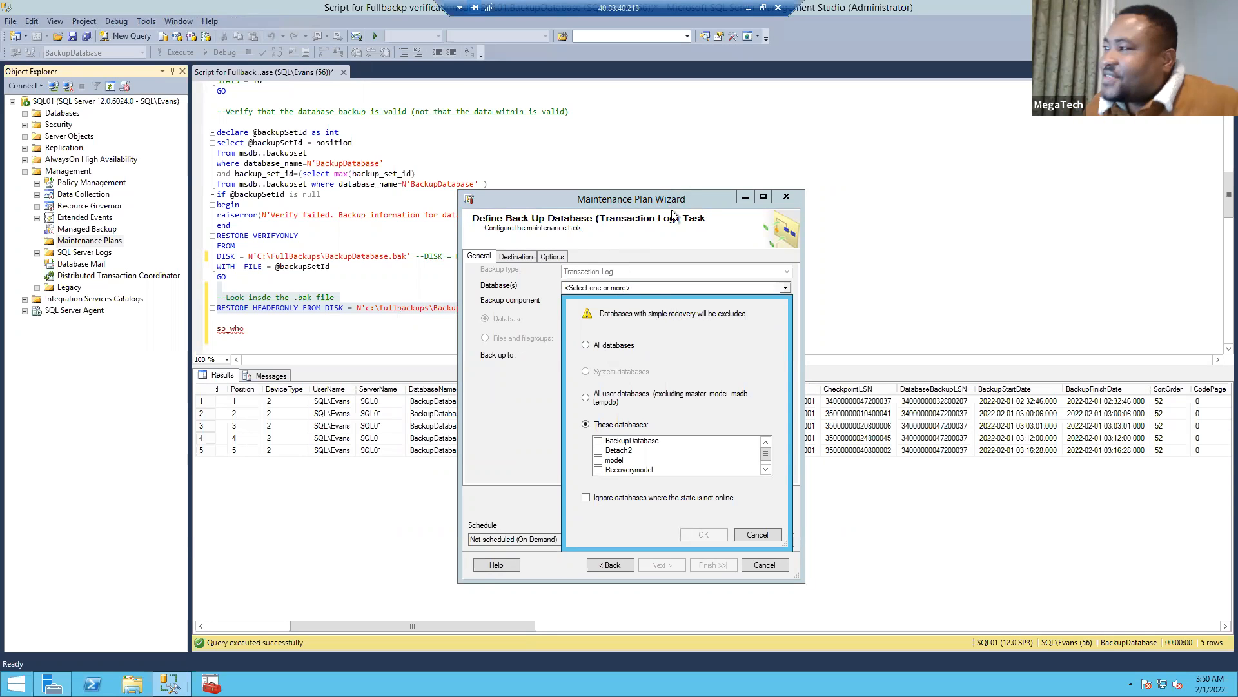
click(598, 441)
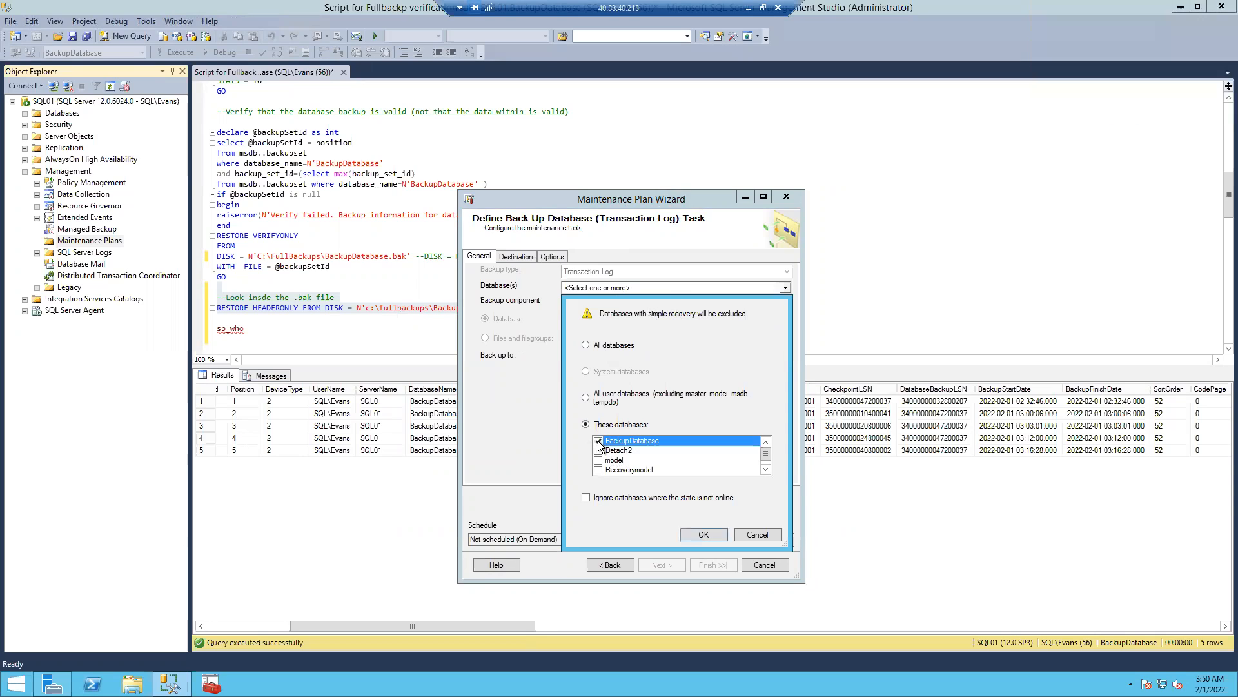
click(706, 534)
Set the transaction log task's backup folder to C:\FullBackups and open its job schedule.
click(518, 257)
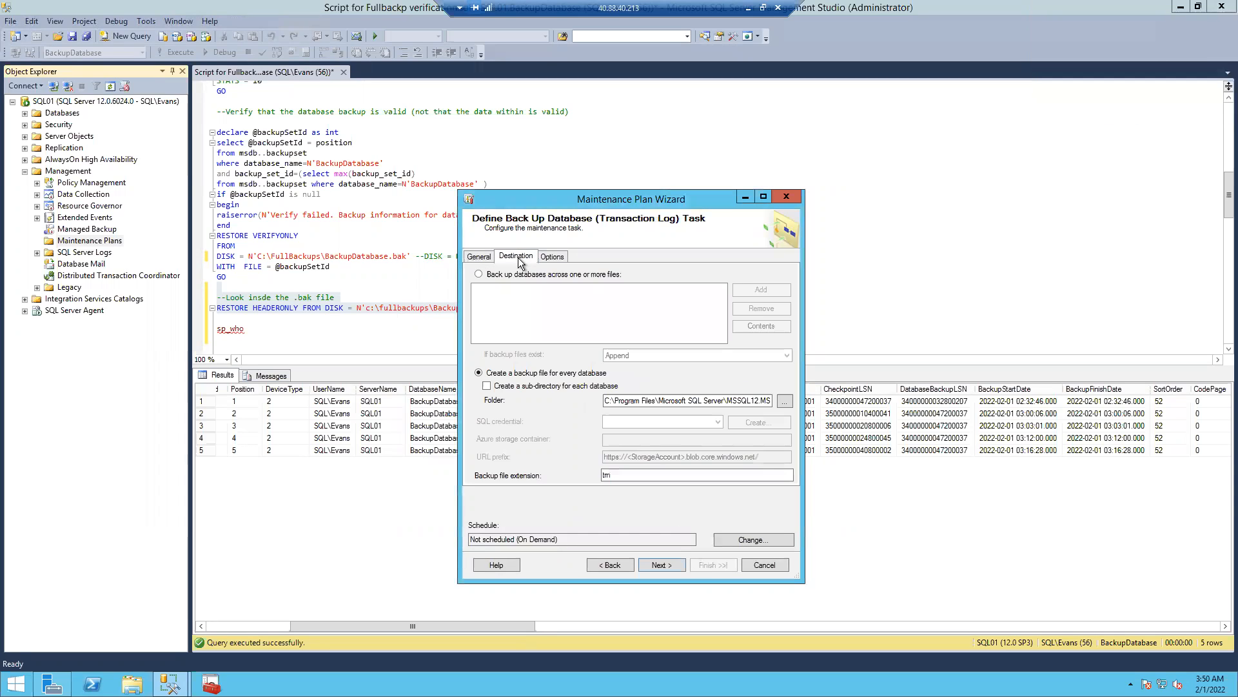
click(784, 403)
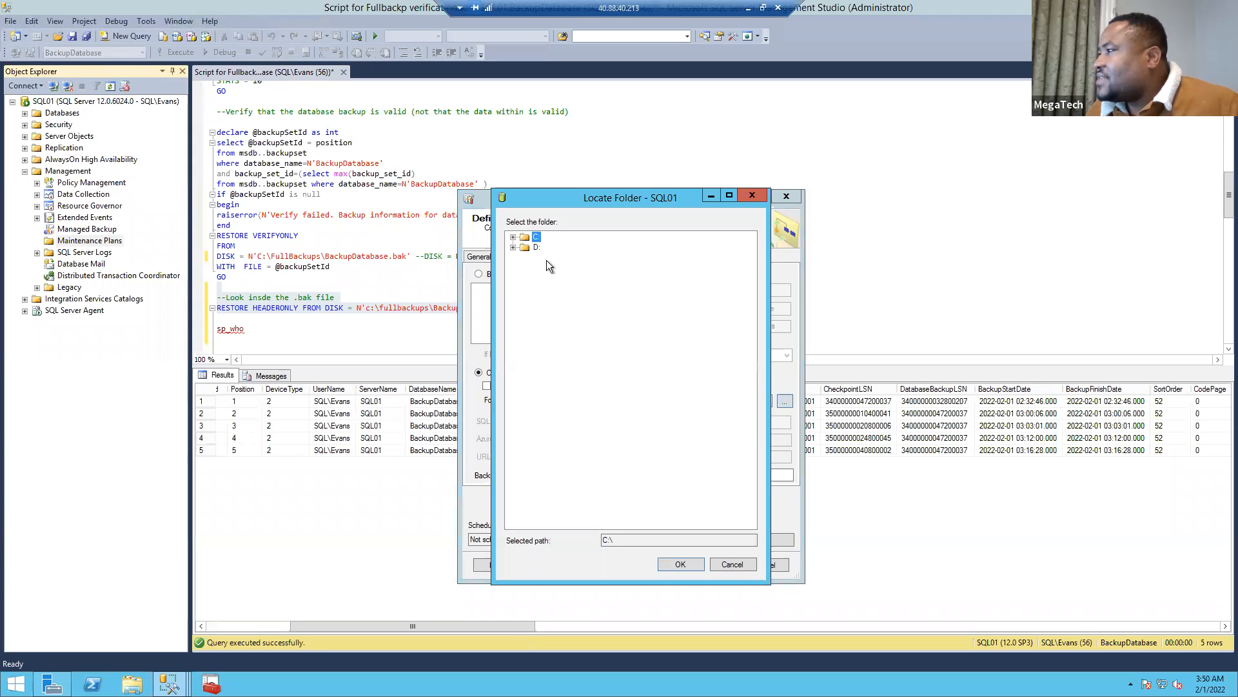
click(513, 237)
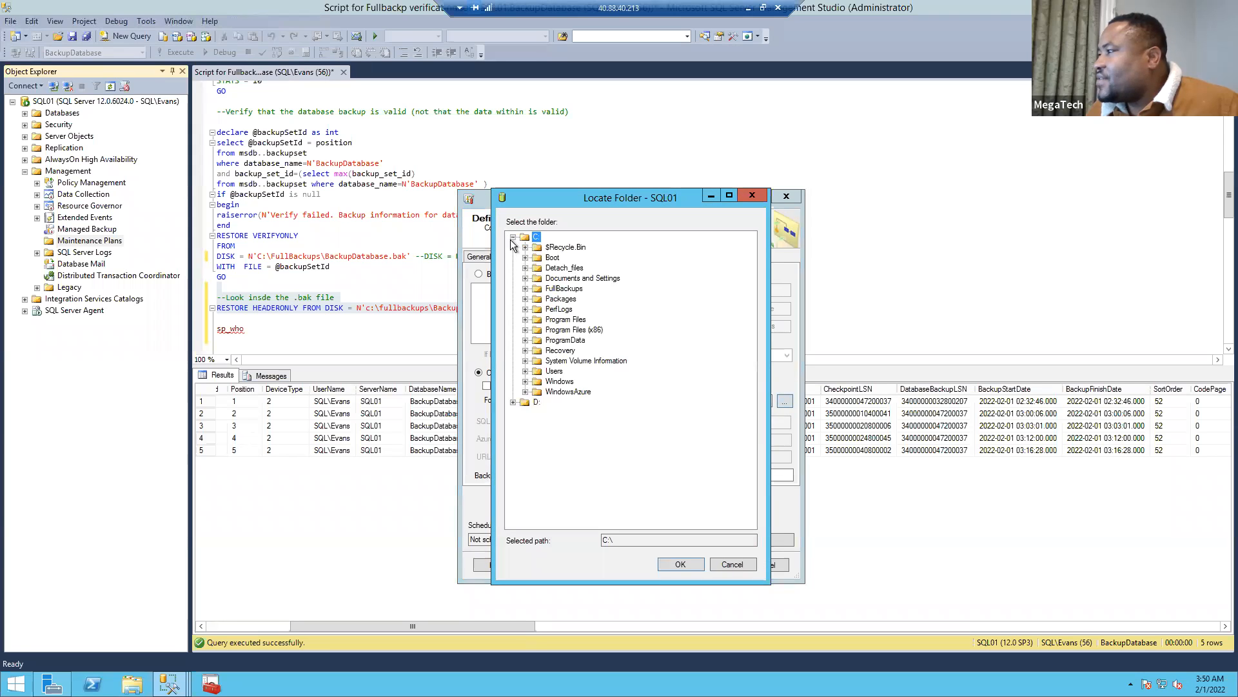
click(552, 289)
click(677, 564)
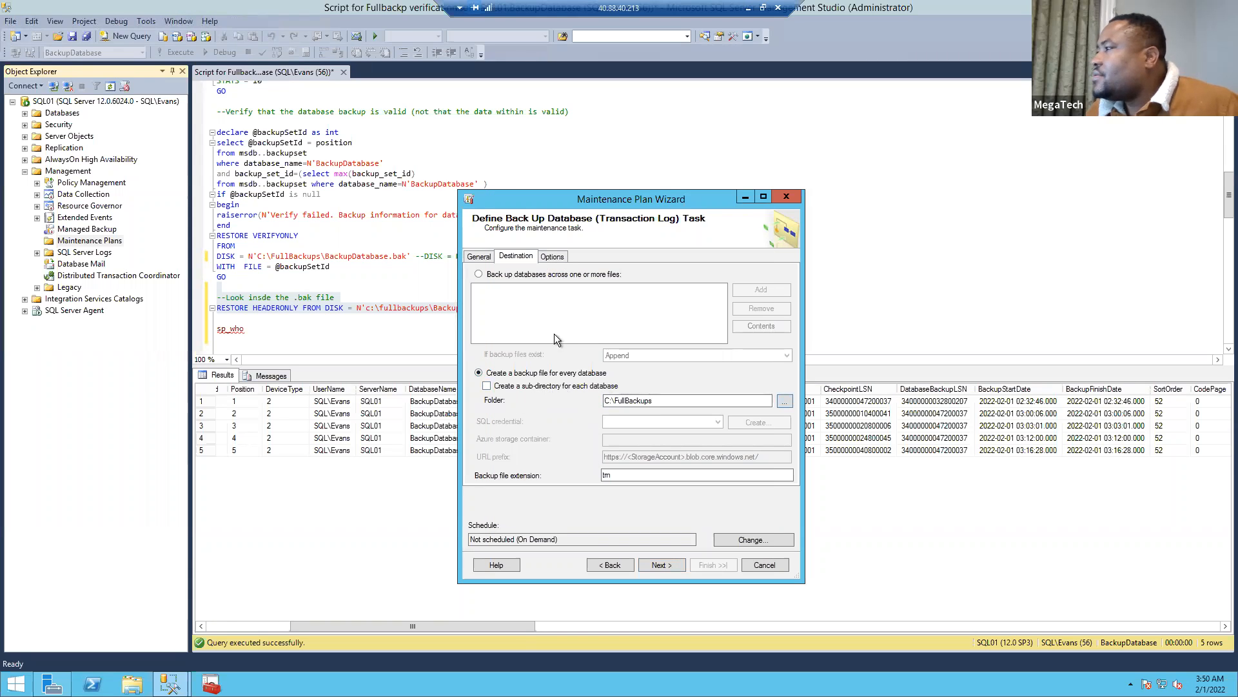
click(768, 541)
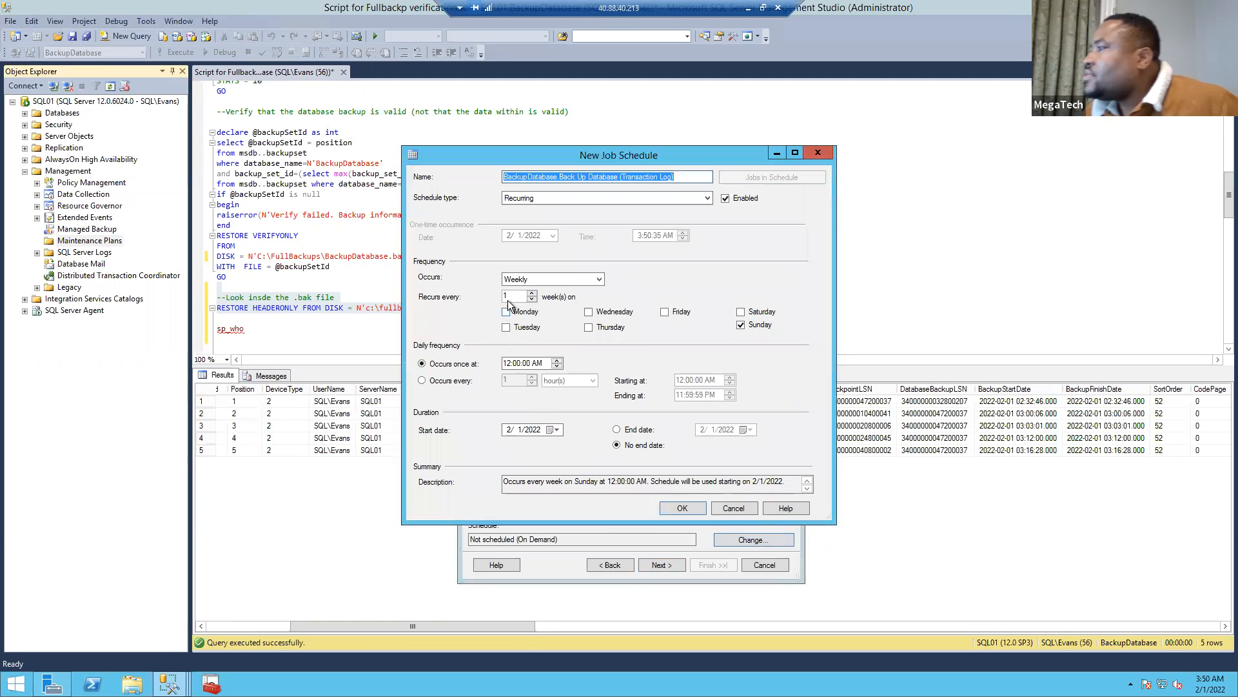
click(582, 280)
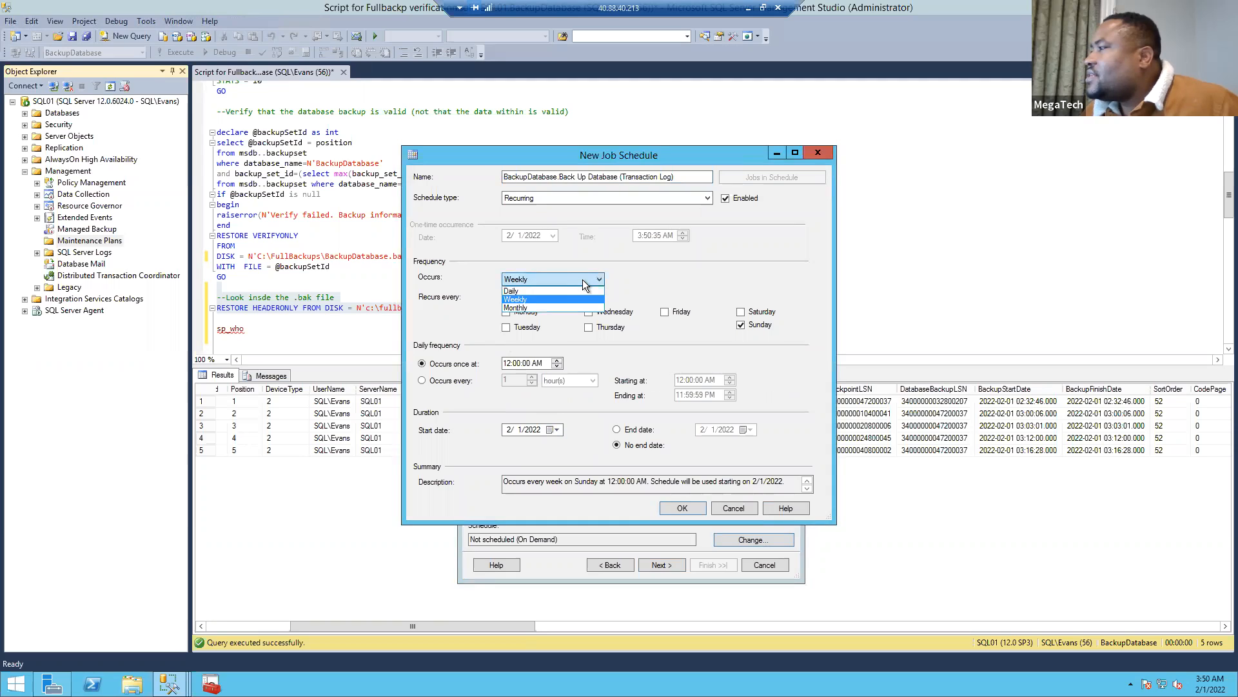
click(599, 282)
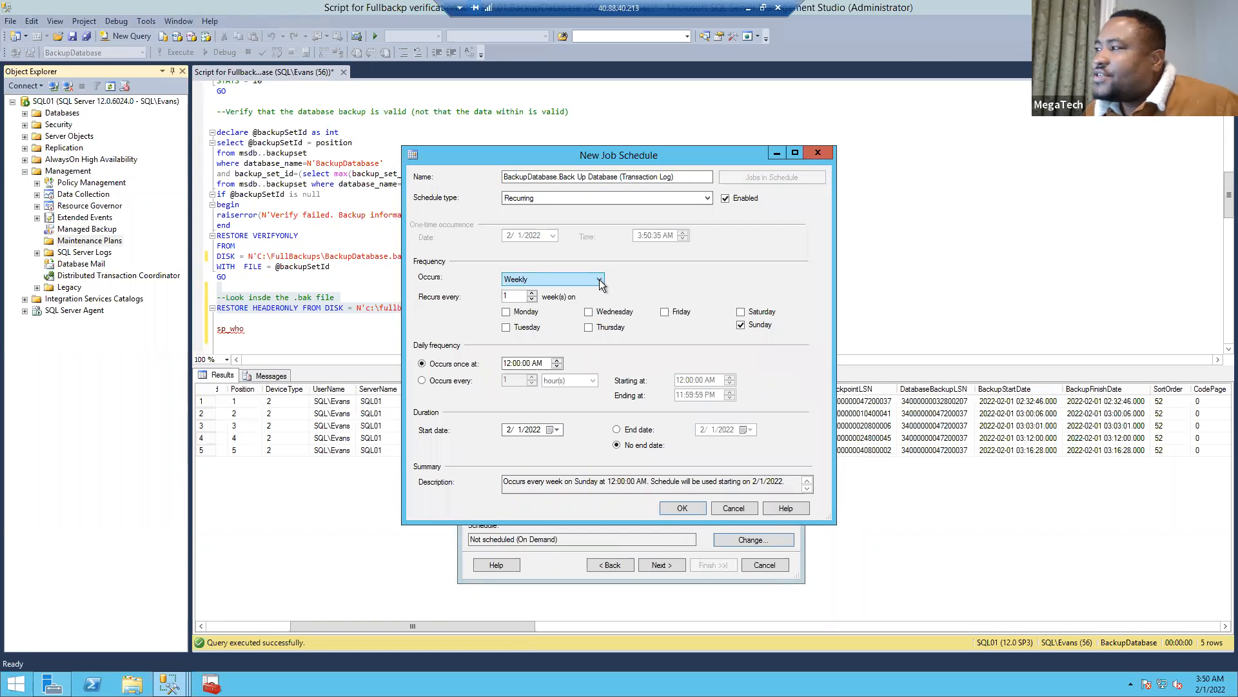
click(599, 282)
click(575, 288)
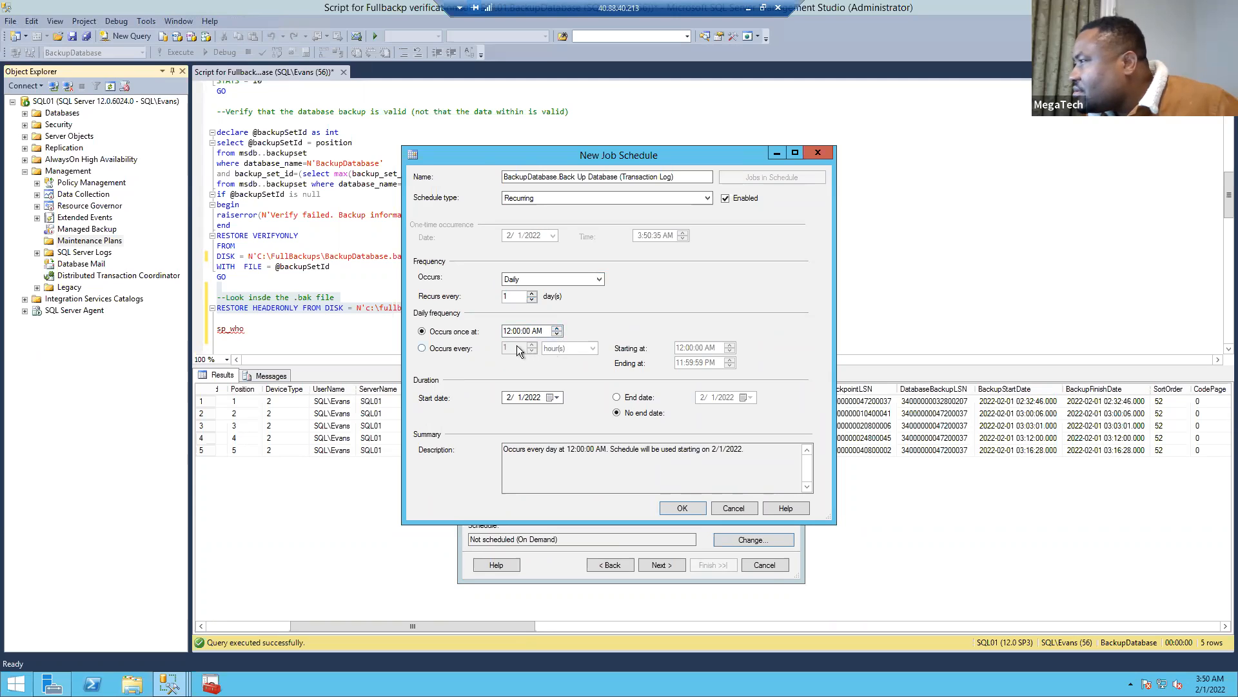
click(580, 283)
click(540, 299)
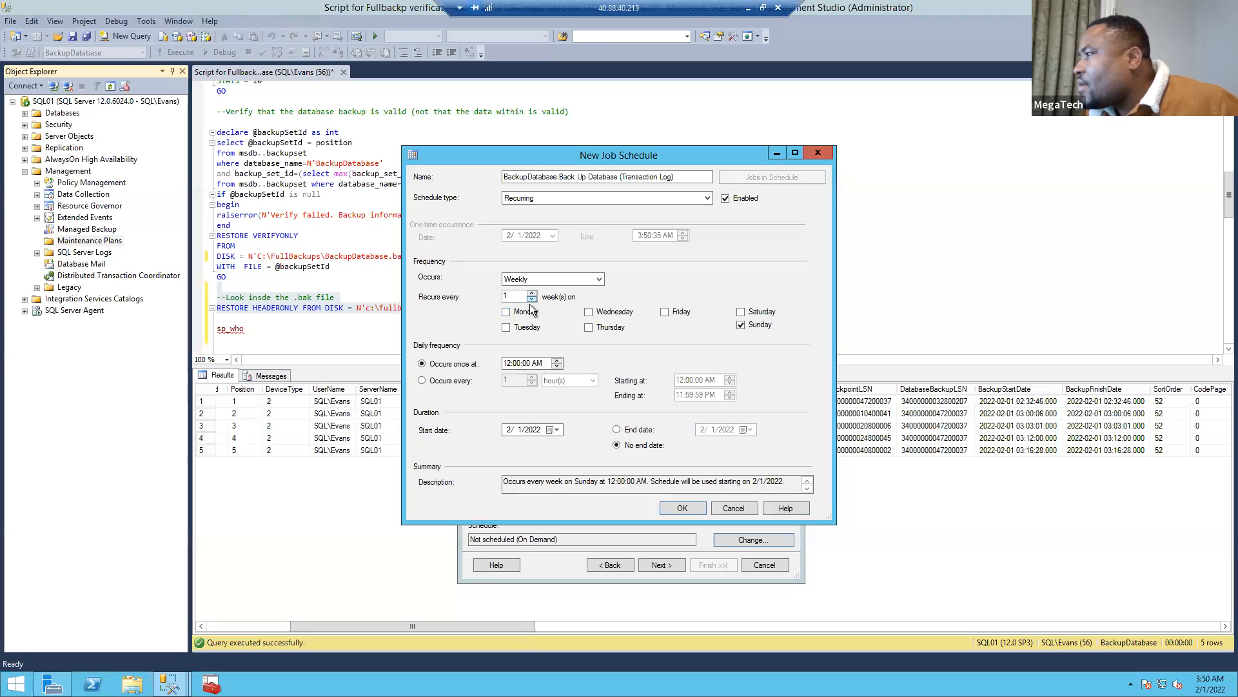
Schedule the transaction log backup daily, occurring every 2 minutes, save the schedule, and proceed to the report options.
click(556, 281)
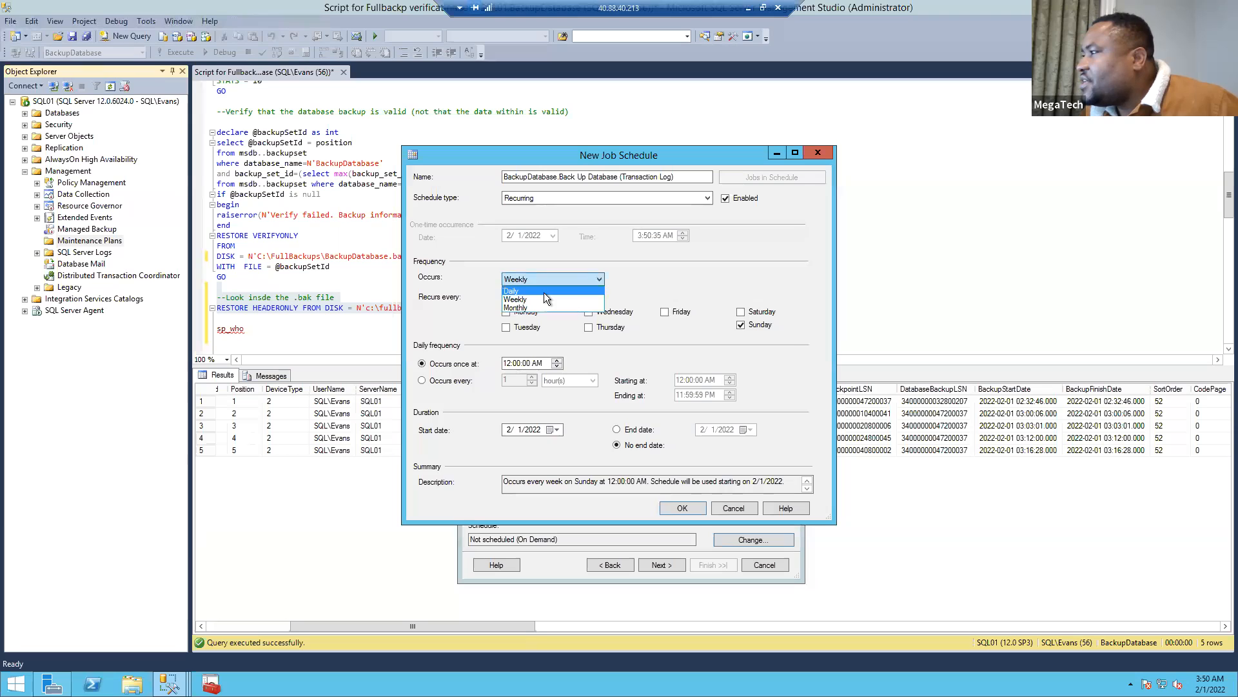
click(544, 292)
click(448, 349)
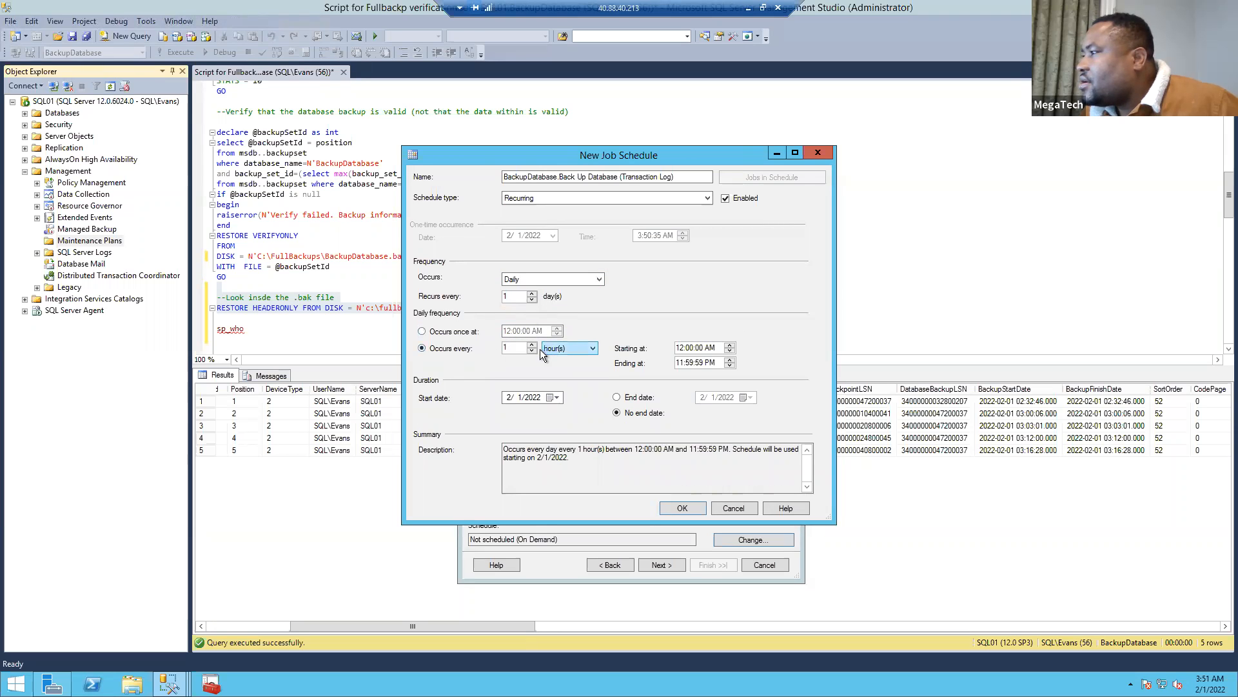
click(562, 368)
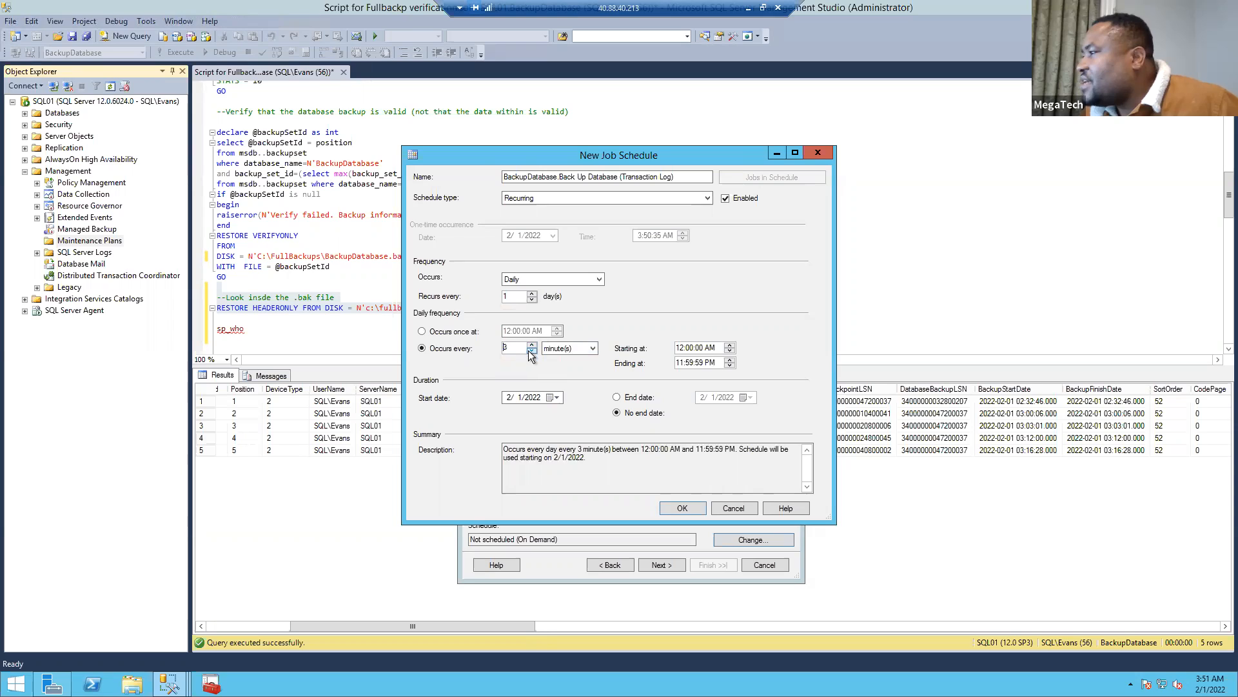
click(531, 350)
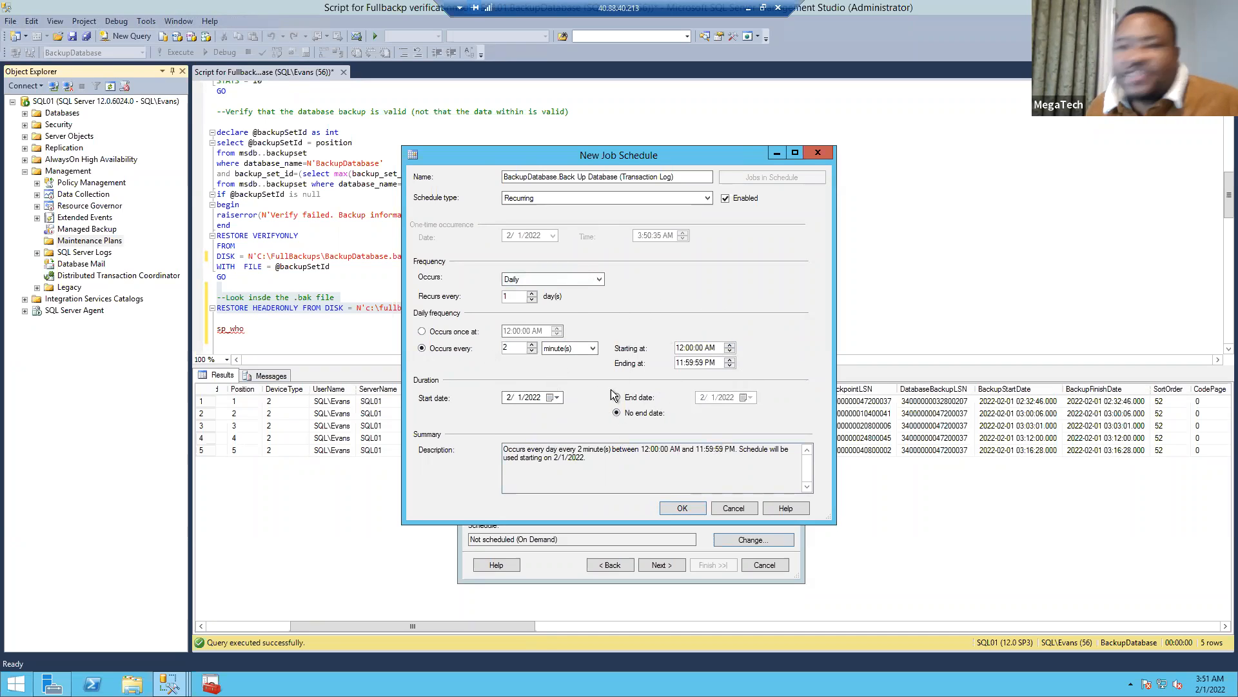
click(682, 508)
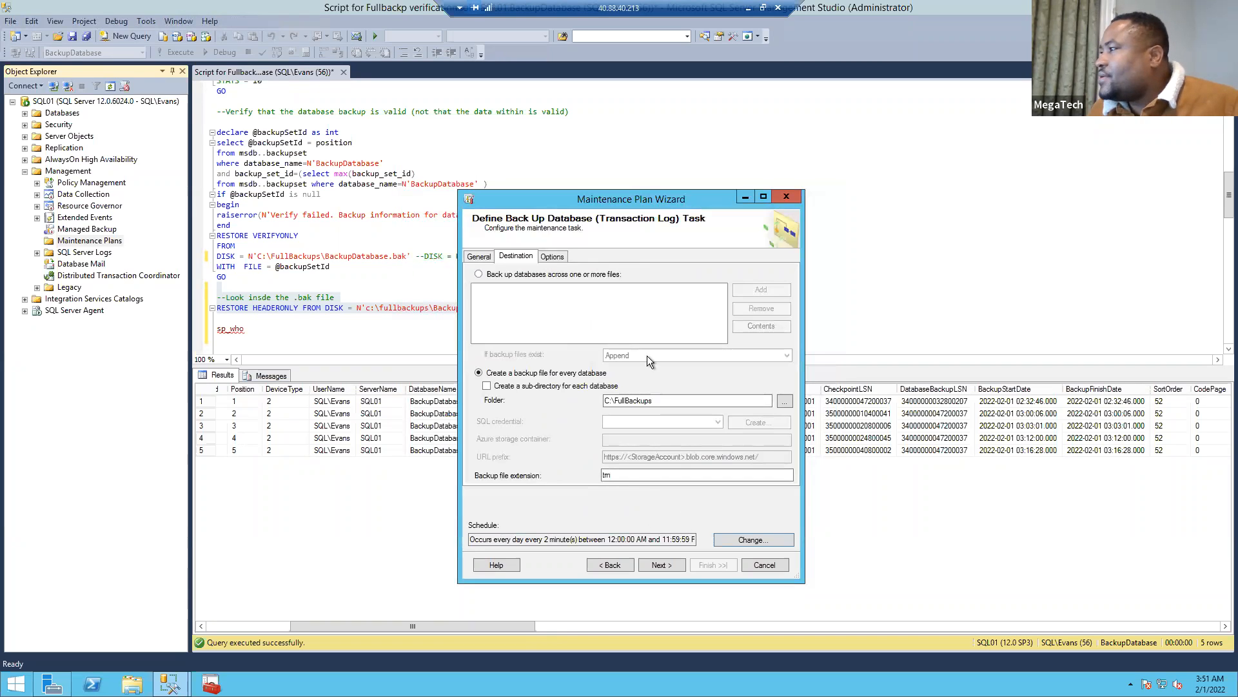
click(655, 564)
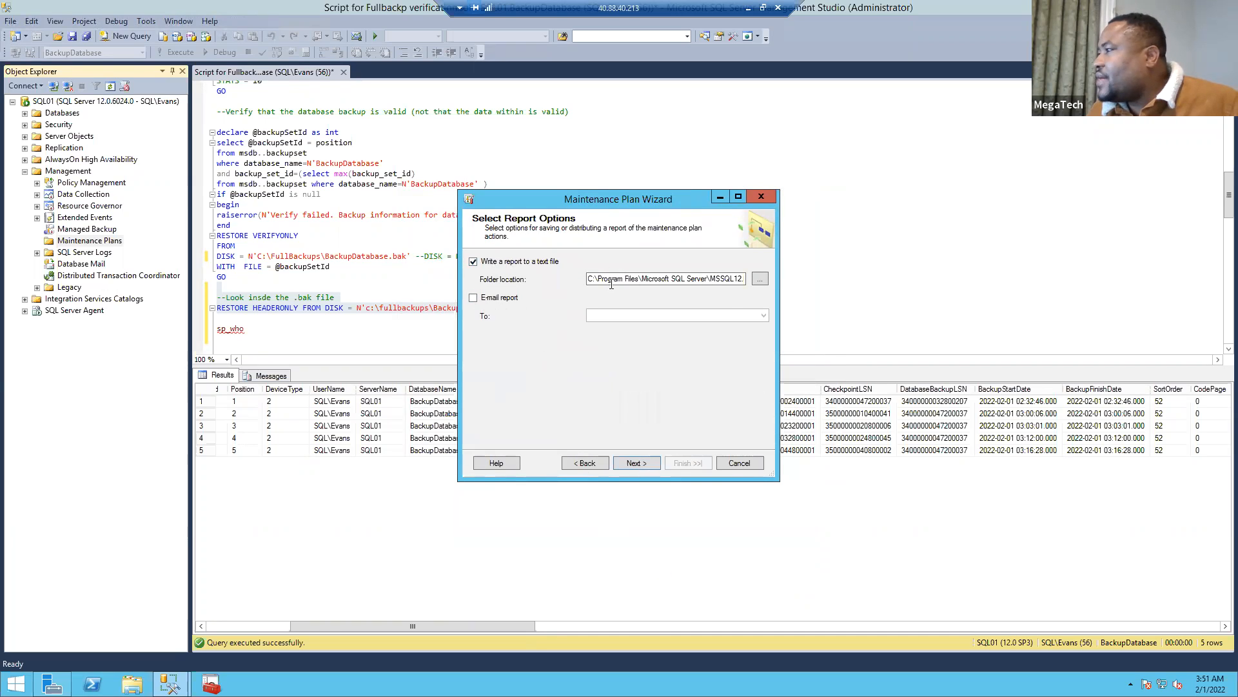
Complete the maintenance plan wizard, keeping the report written to a text file, and close it.
click(648, 463)
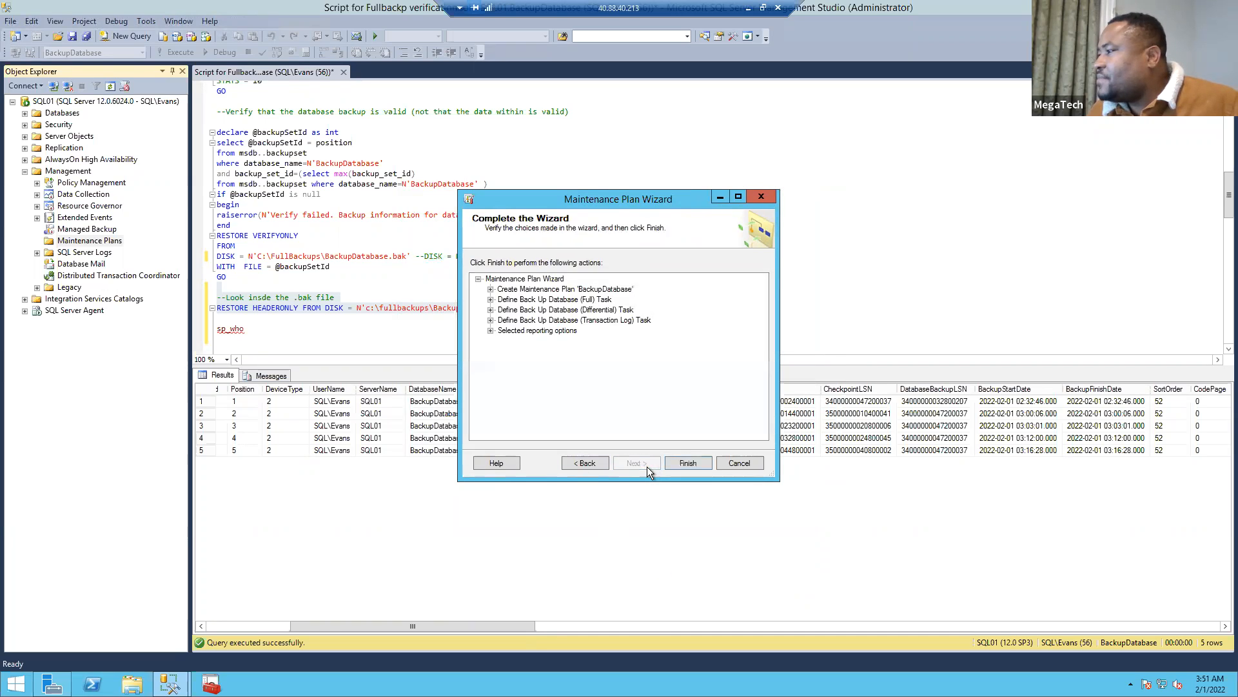
click(694, 466)
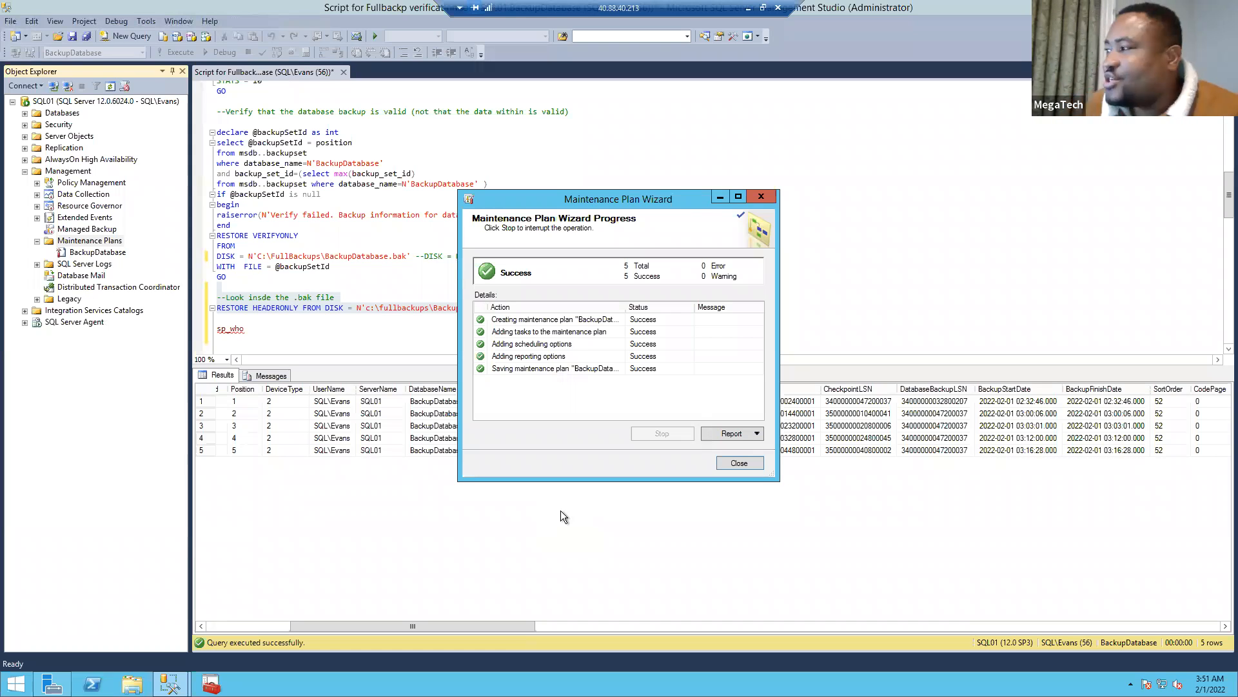
click(739, 462)
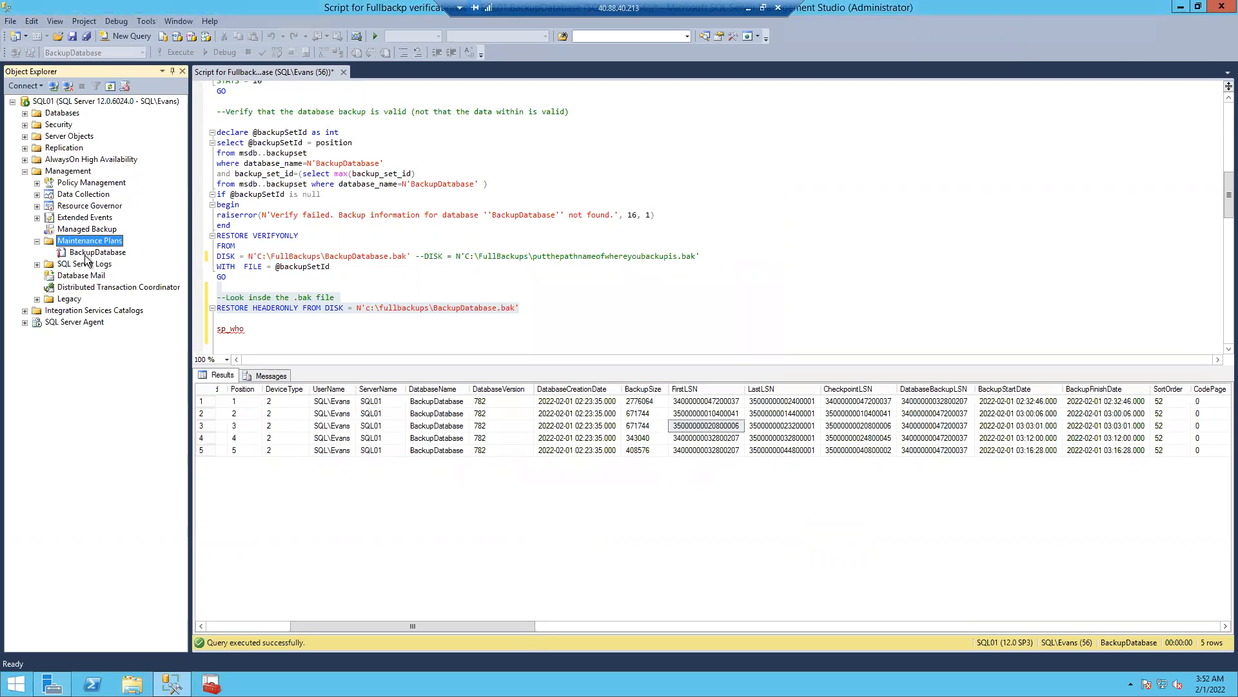
Expand SQL Server Agent and find the subplan jobs belonging to the BackupDatabase maintenance plan.
click(86, 254)
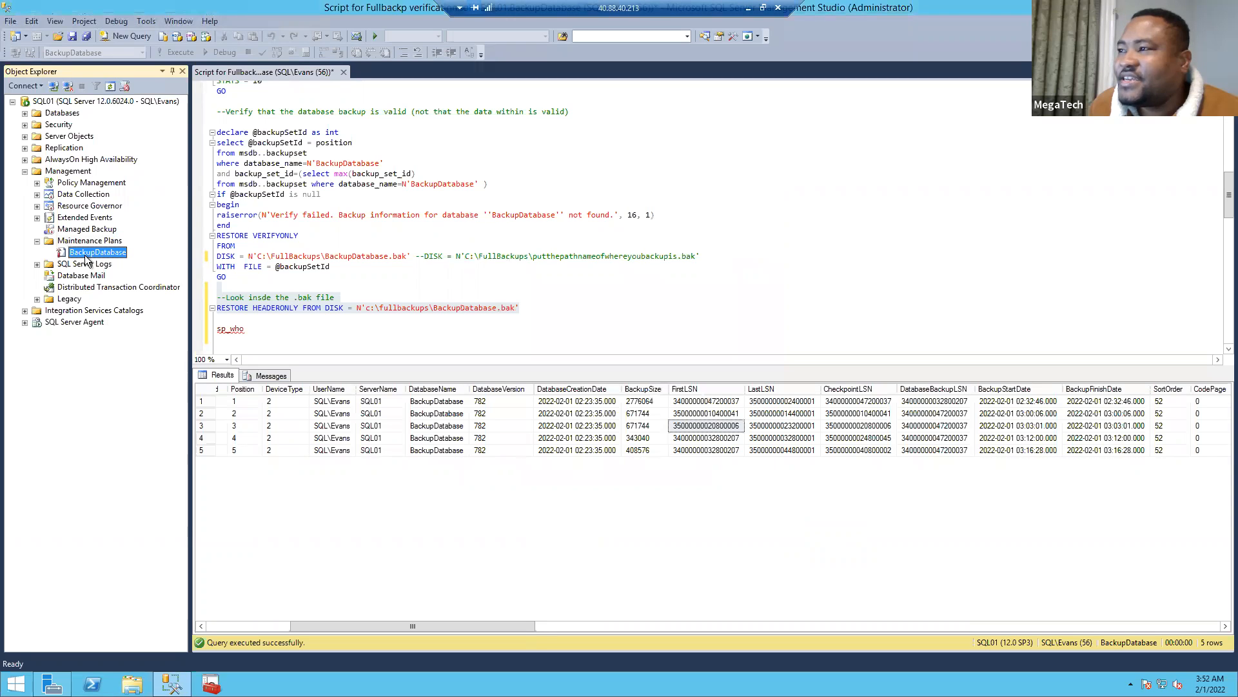
click(24, 322)
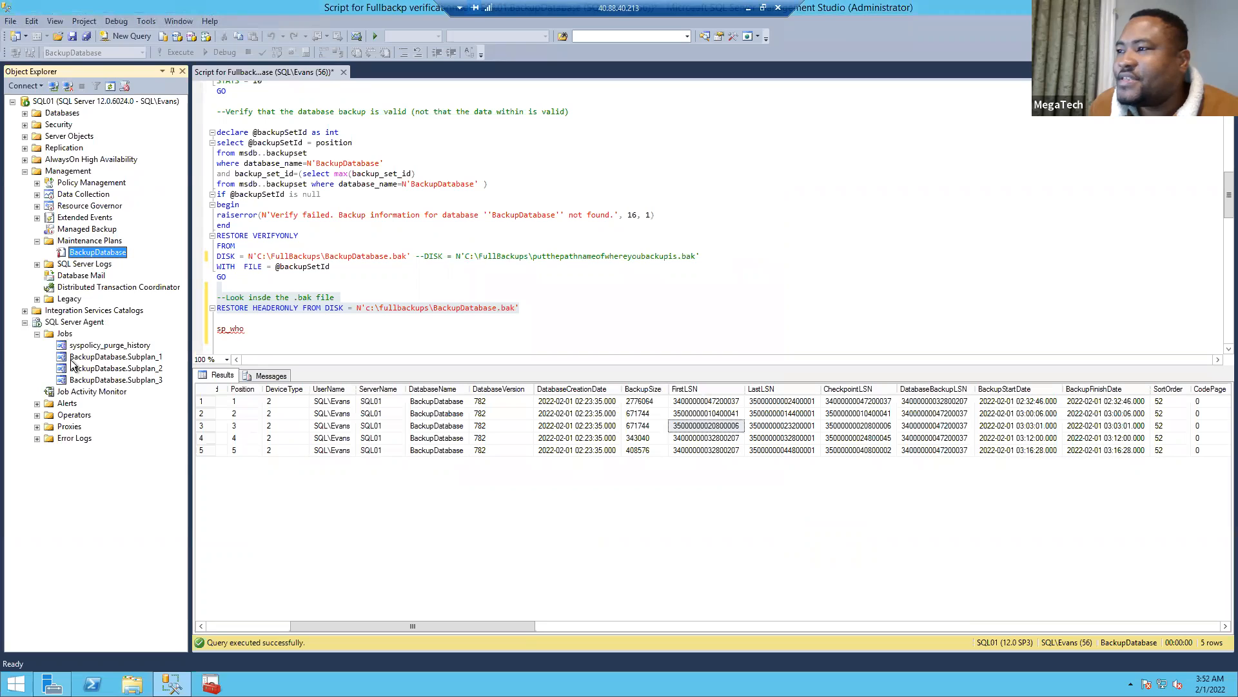
click(124, 363)
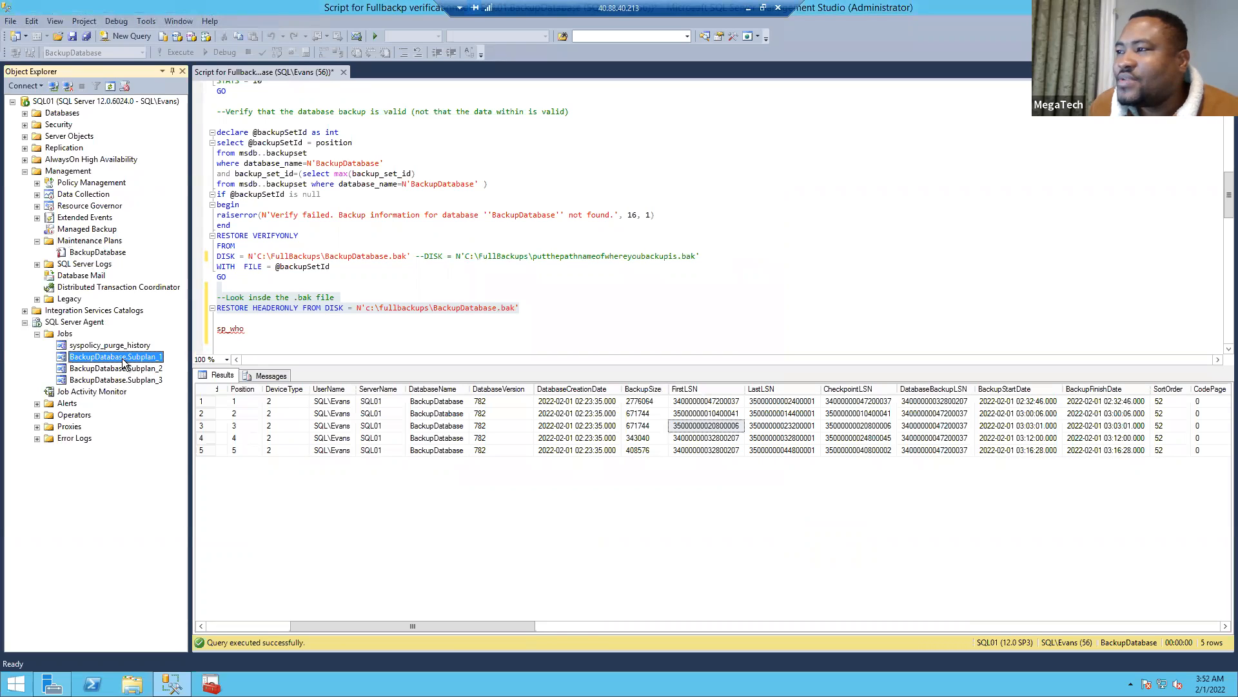
click(119, 370)
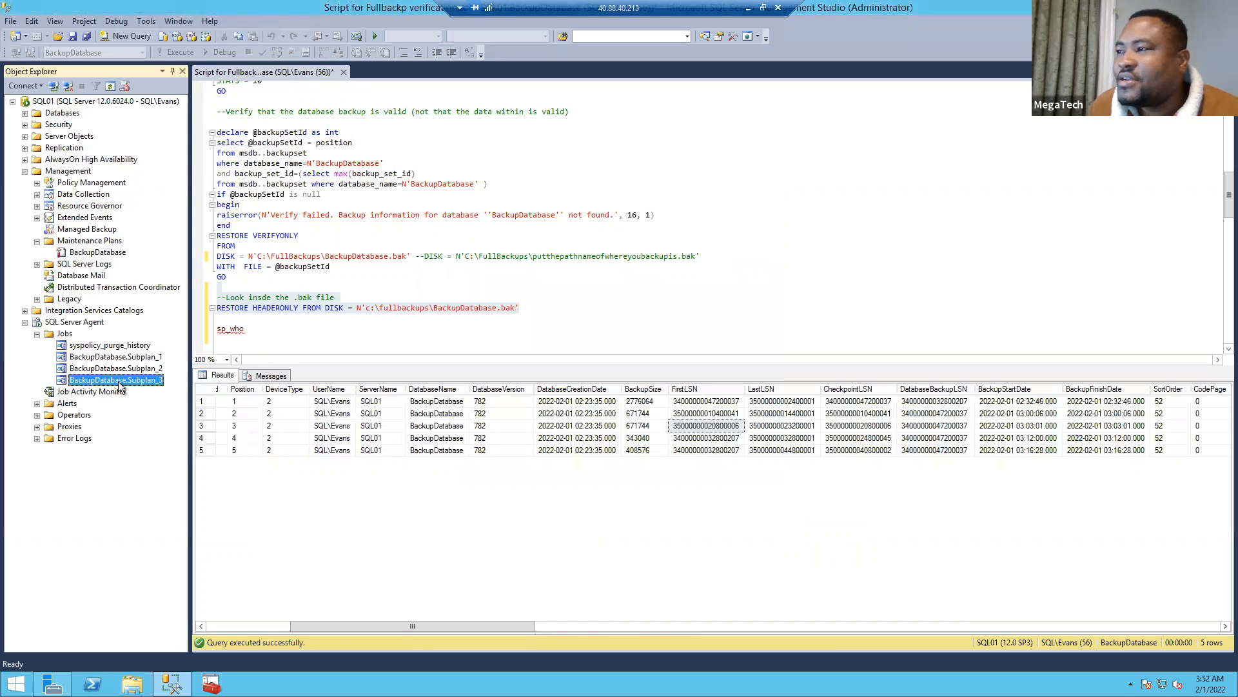
Review the general and steps properties of the BackupDatabase.Subplan_1 job, and close them without changes.
right_click(119, 359)
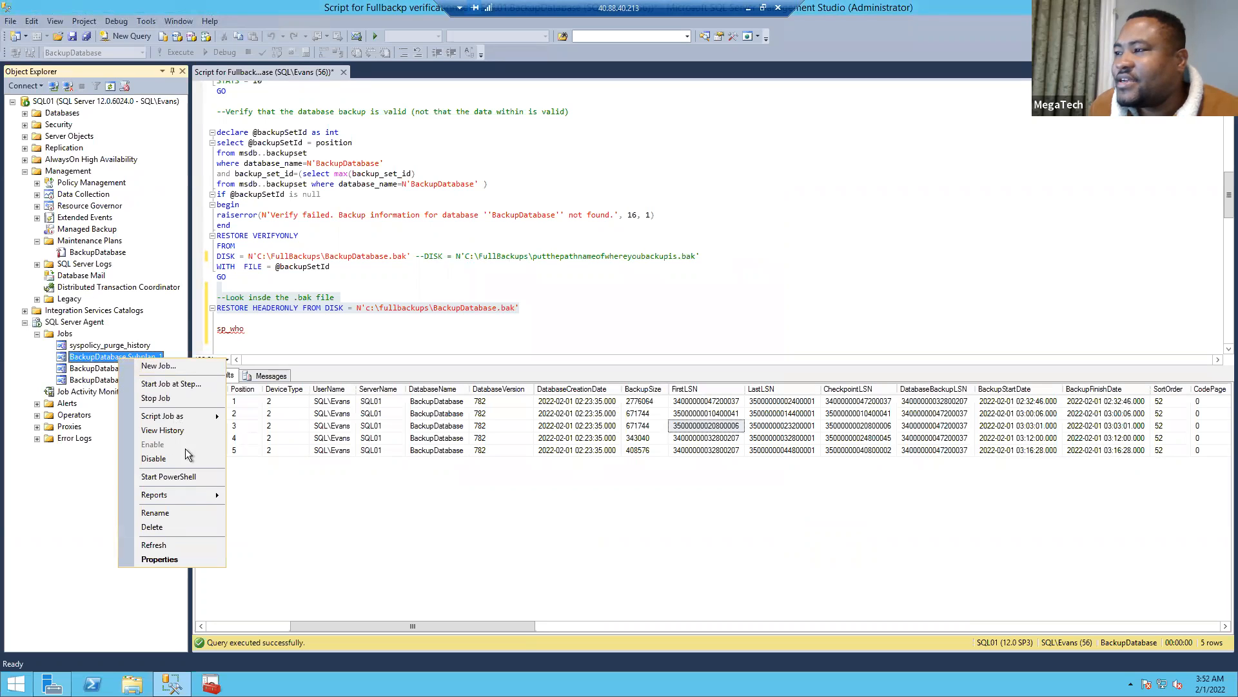
click(169, 559)
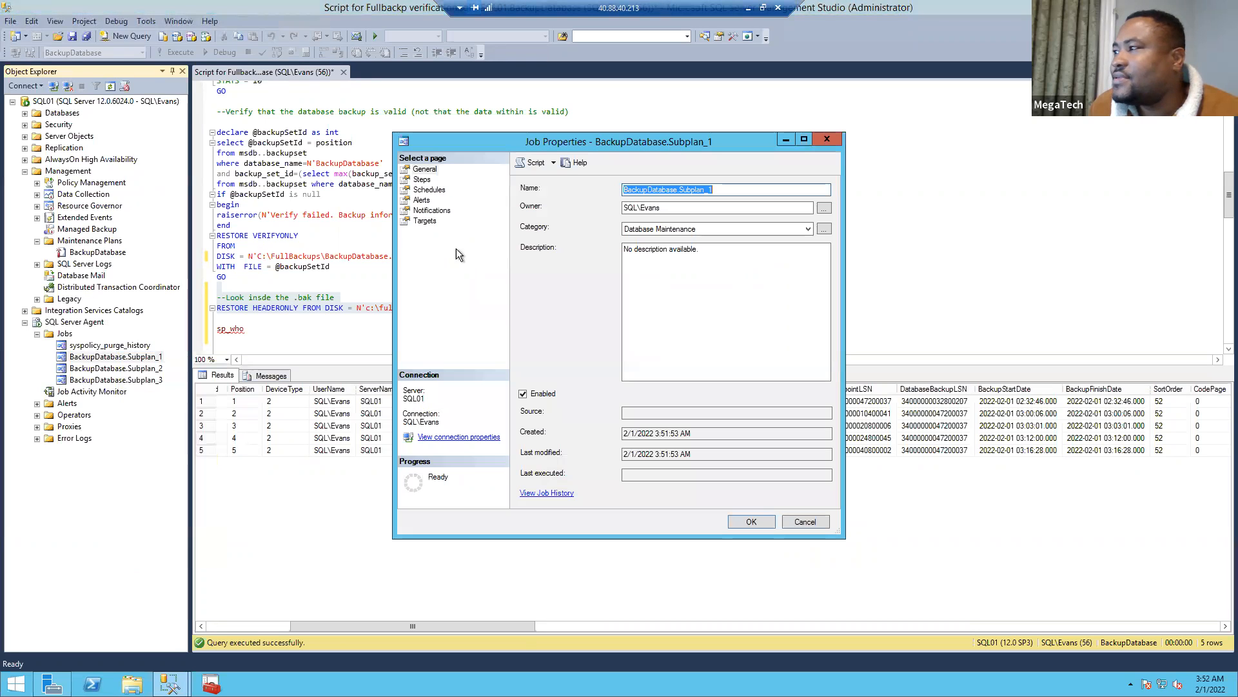
click(427, 170)
click(423, 180)
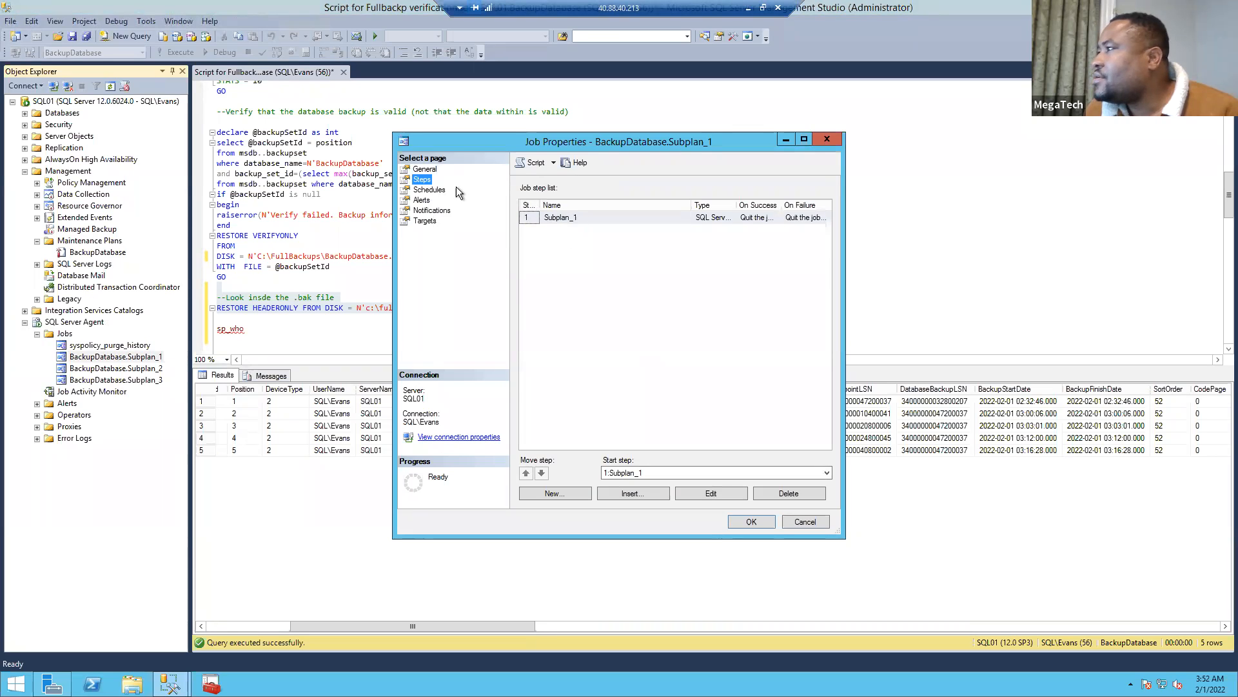
click(424, 171)
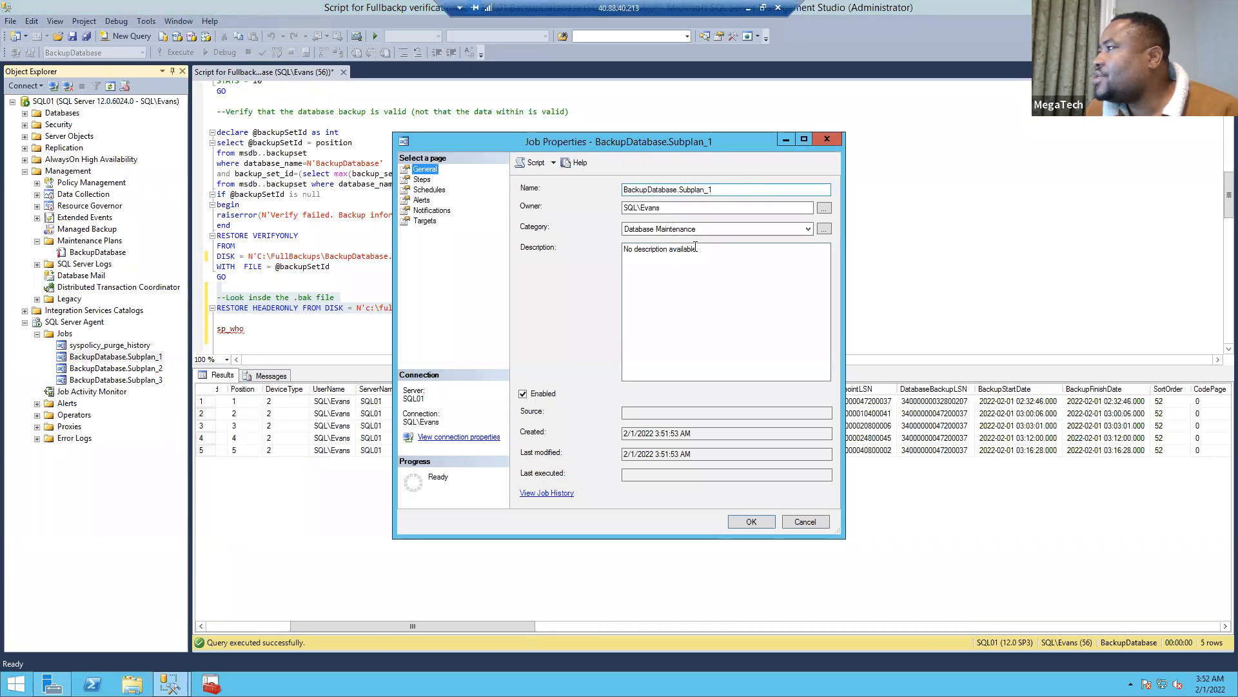
click(804, 522)
Check the schedule of the BackupDatabase.Subplan_1 job, including its full description, and close the properties without changes.
right_click(96, 357)
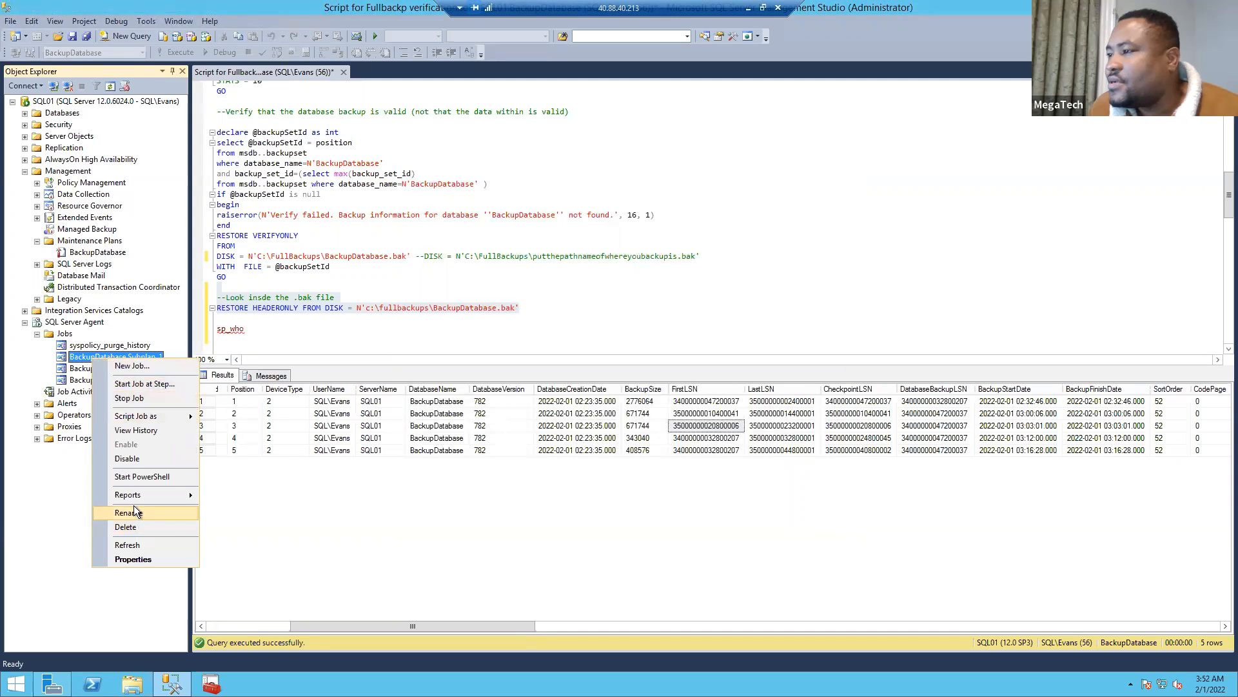
click(141, 560)
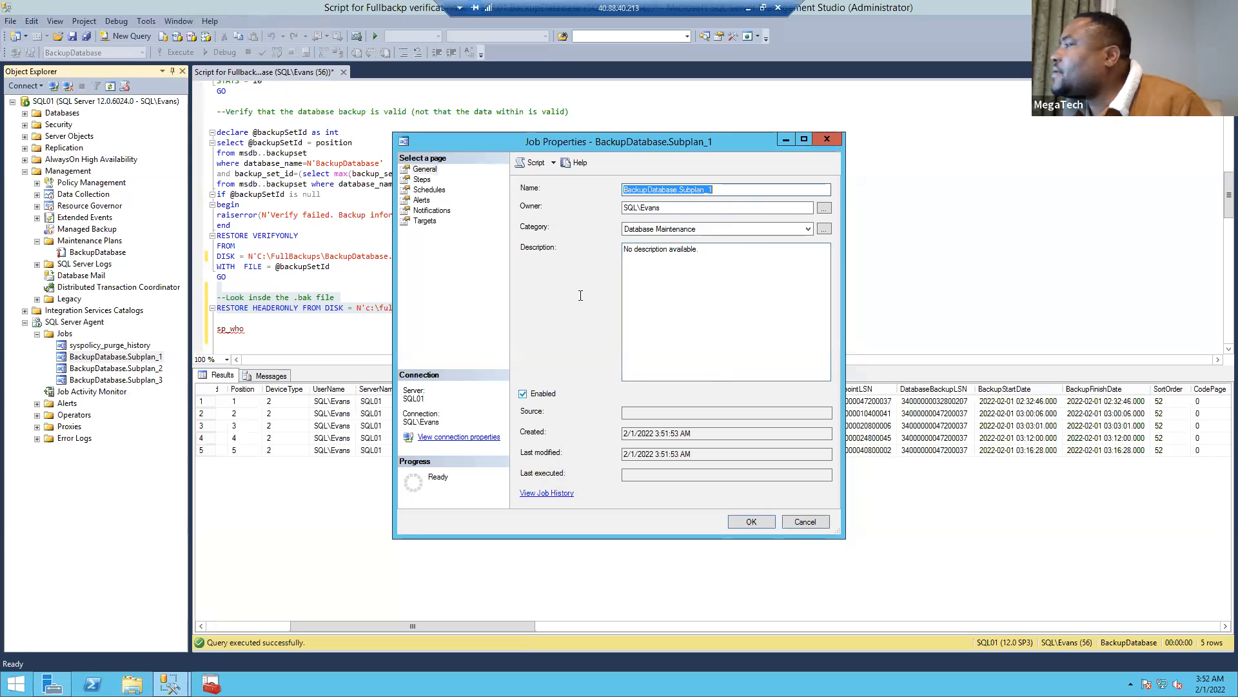
click(427, 190)
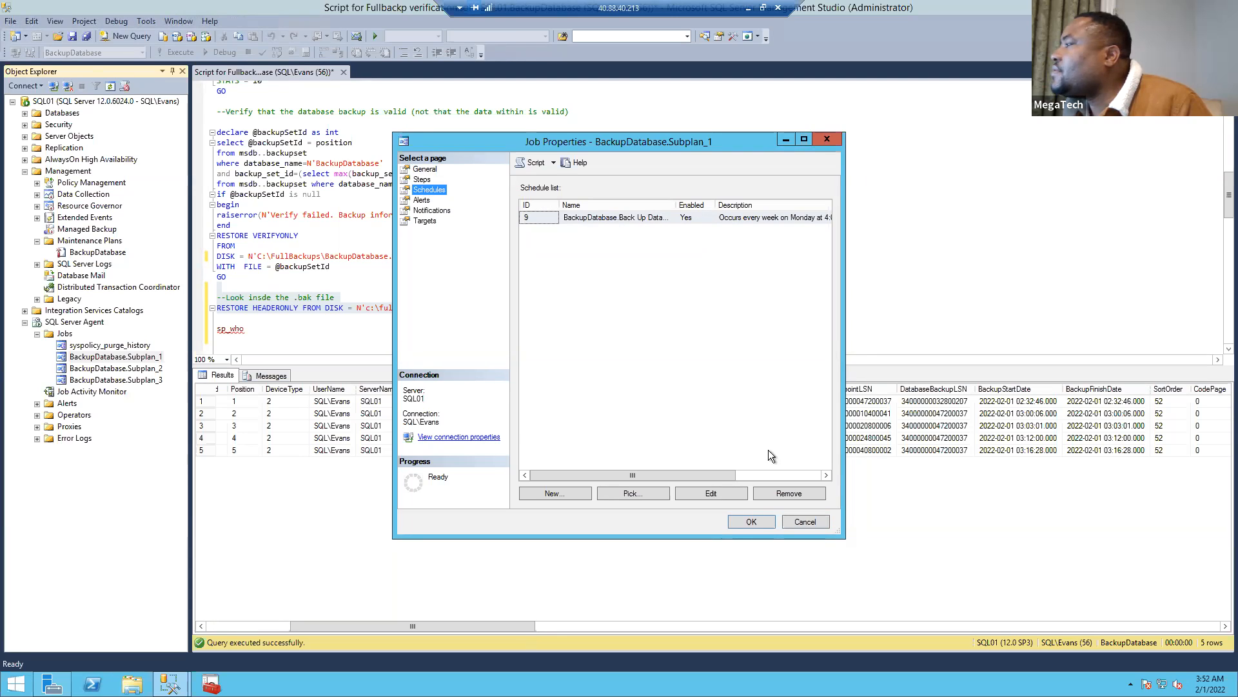
drag(721, 481, 761, 475)
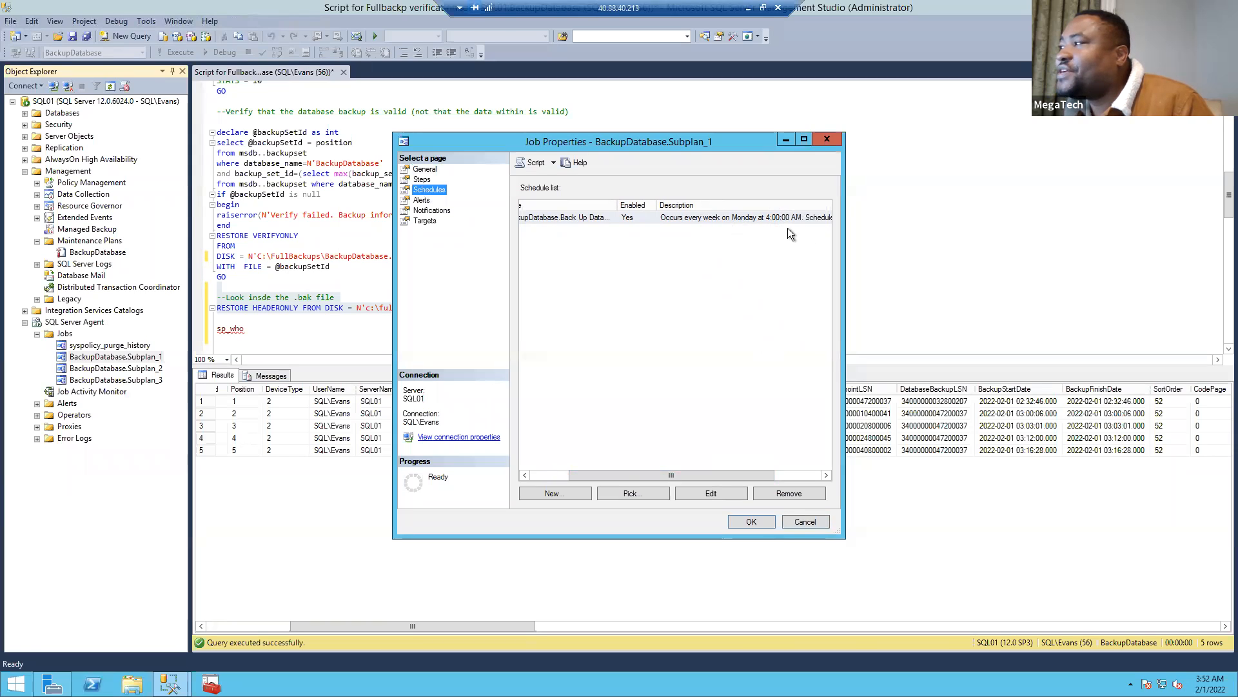
drag(632, 474, 562, 470)
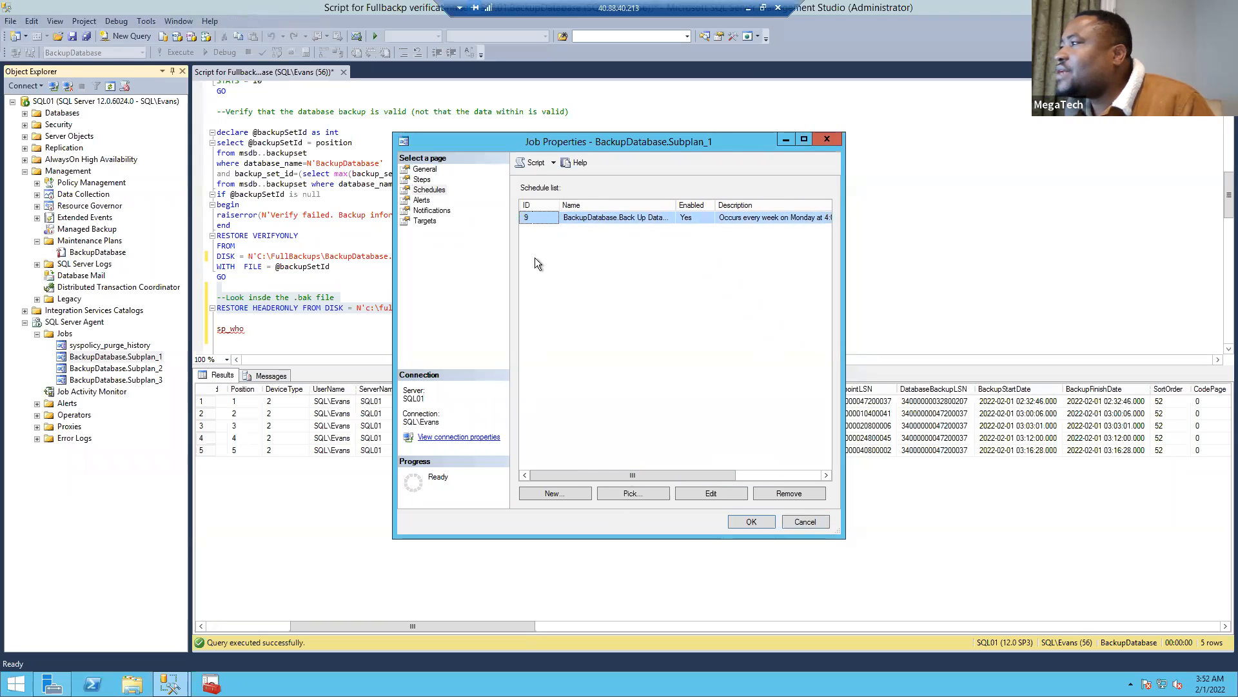
click(801, 521)
Rename the BackupDatabase.Subplan_1 job as Full.
right_click(126, 361)
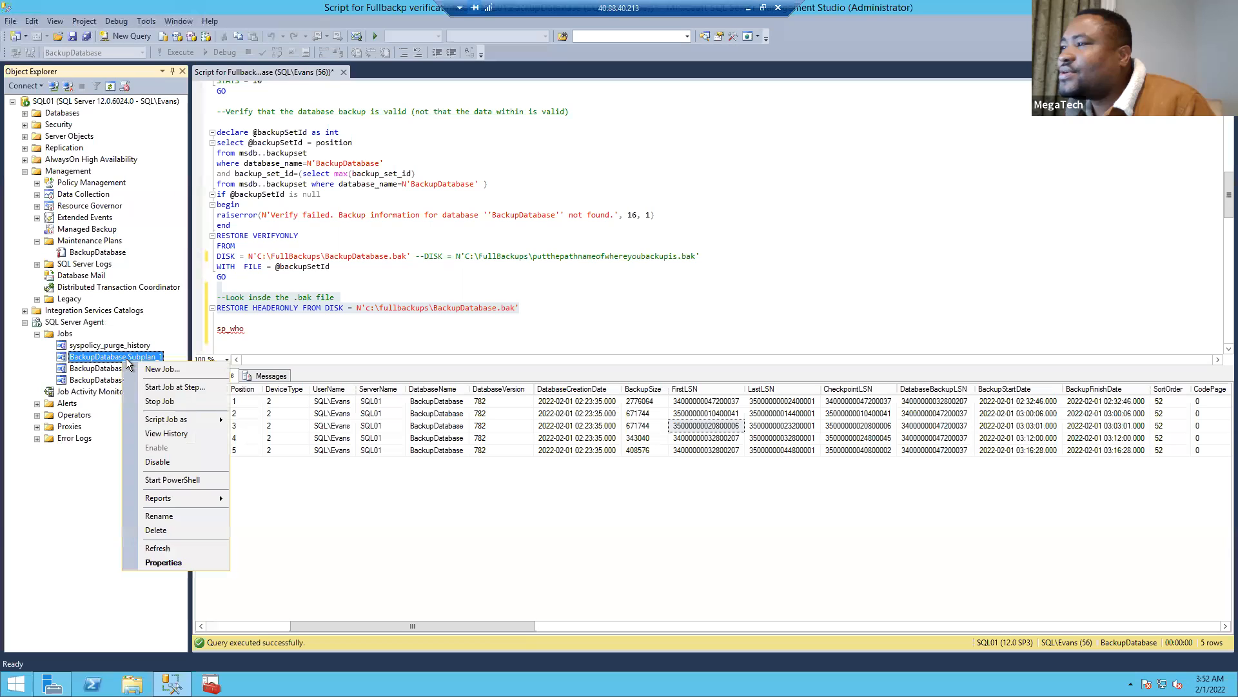
click(173, 516)
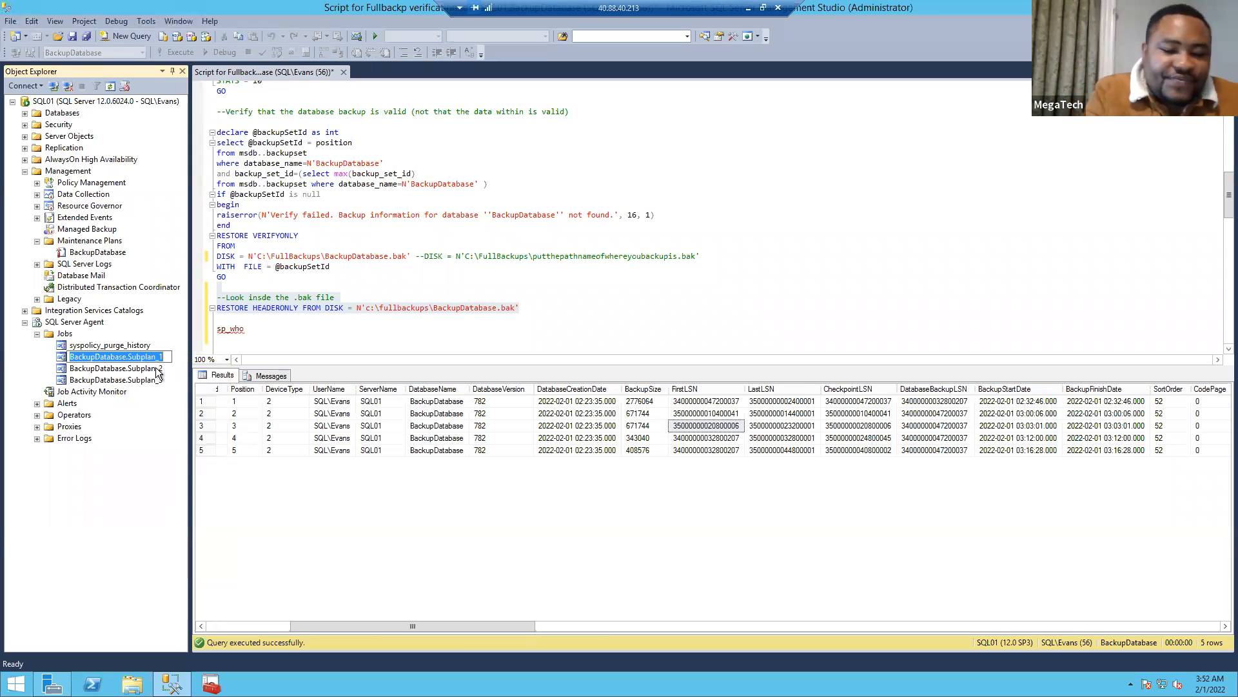
text(Full)
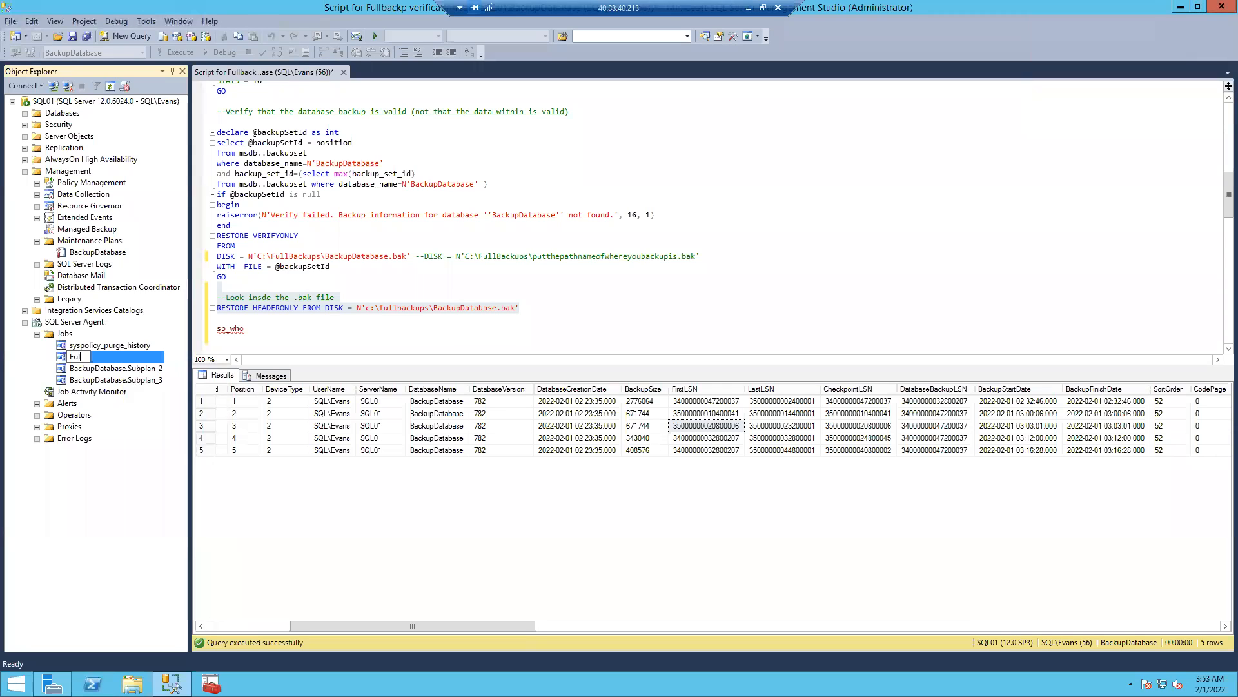
click(113, 369)
Rename the BackupDatabase.Subplan_2 job as Differential.
right_click(107, 369)
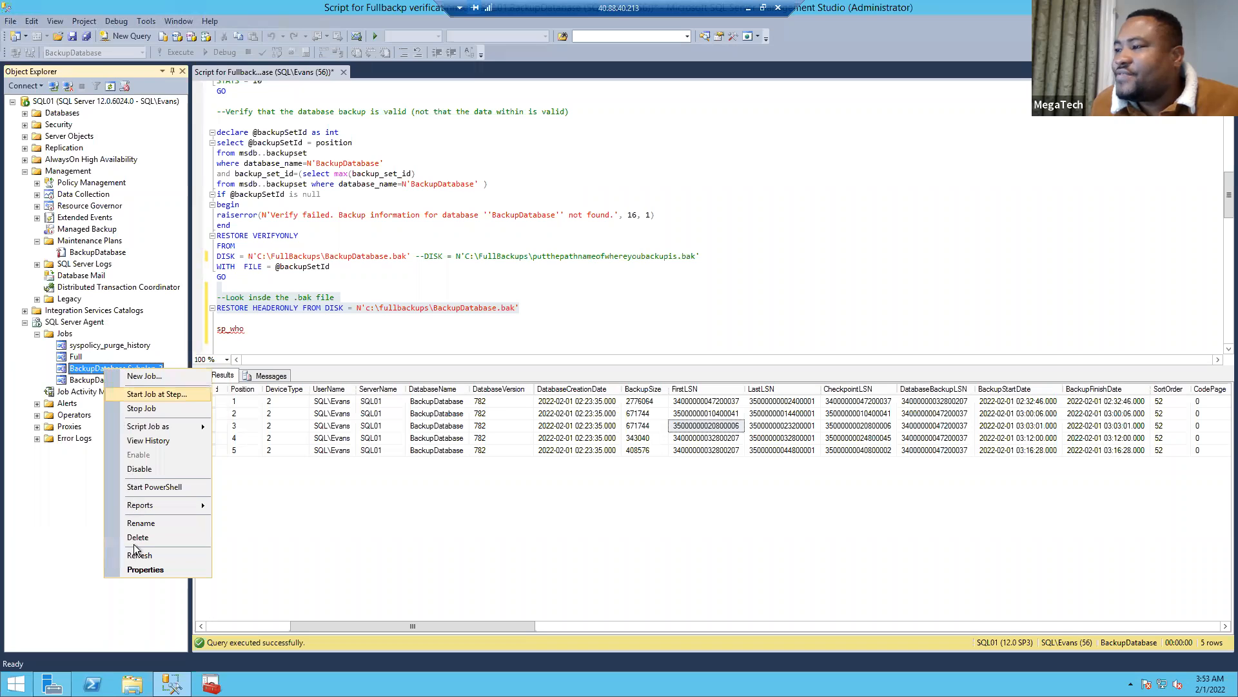
click(149, 524)
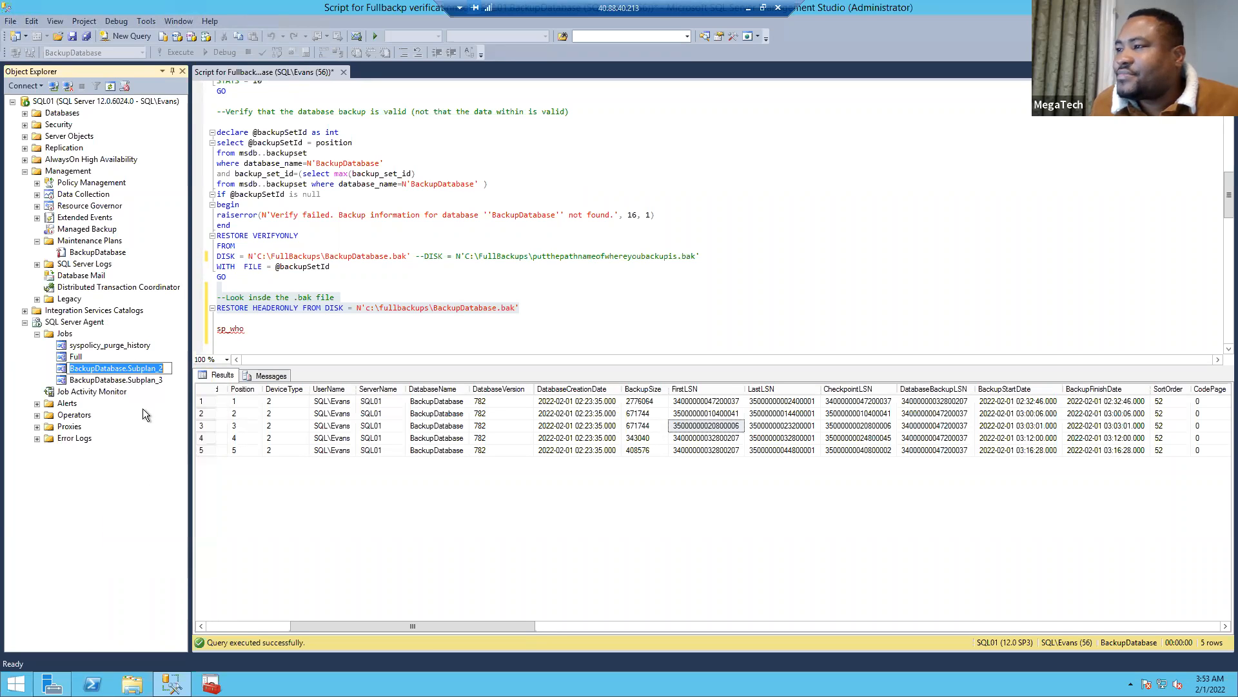
text(Di)
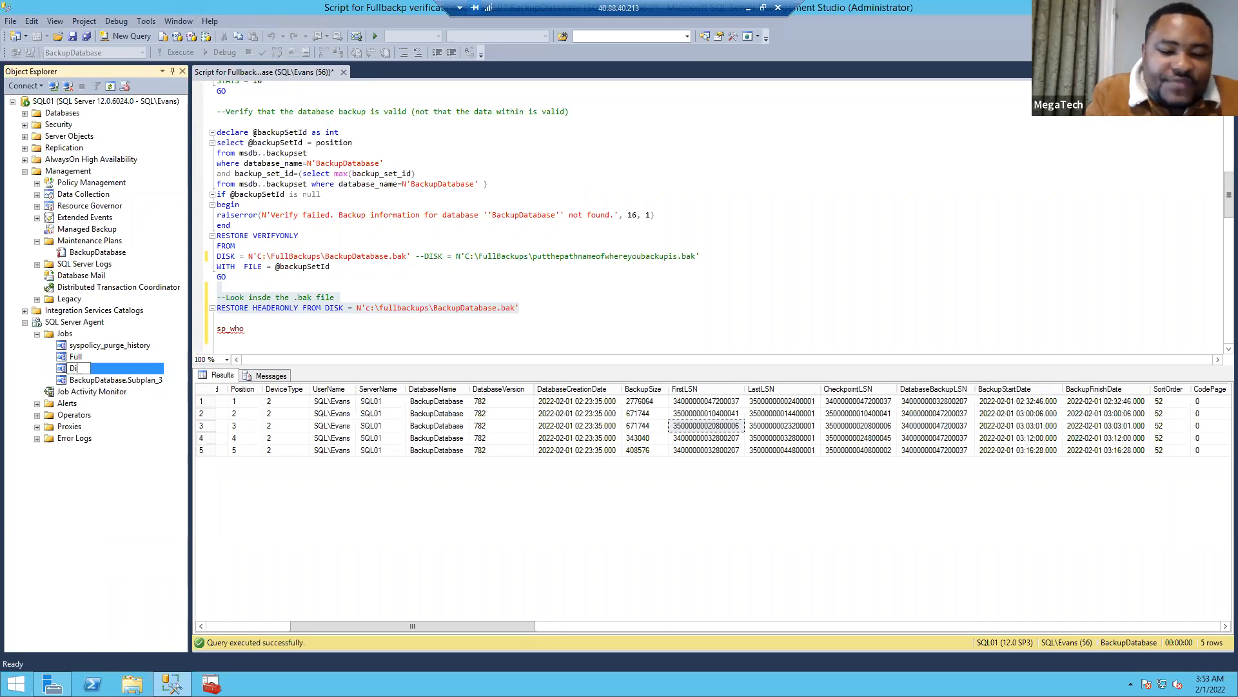
text(fferential)
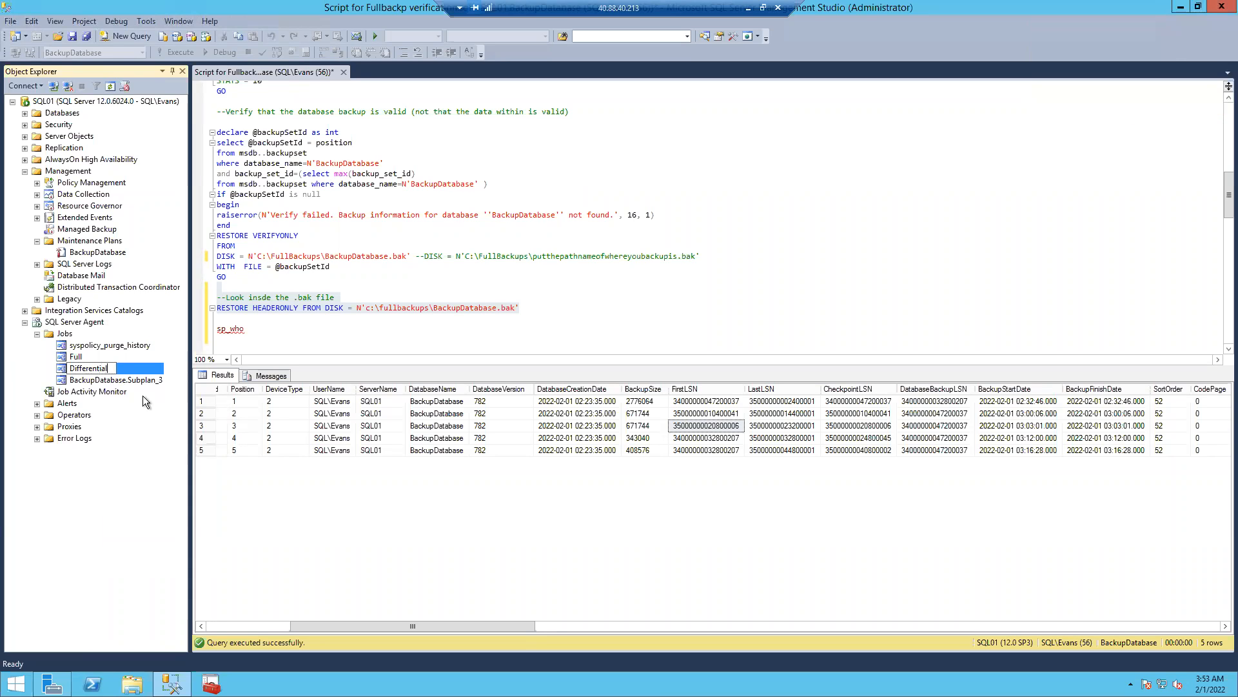
click(101, 381)
Rename the BackupDatabase.Subplan_3 job as Transaction.
right_click(101, 381)
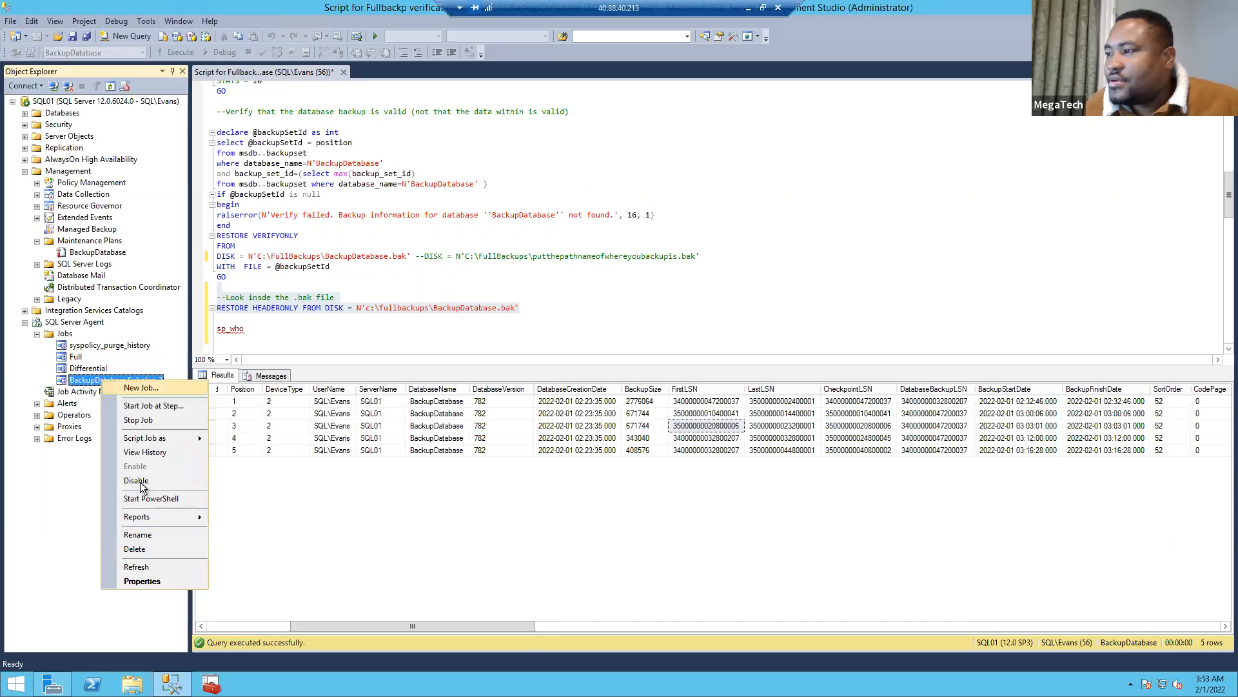
click(148, 536)
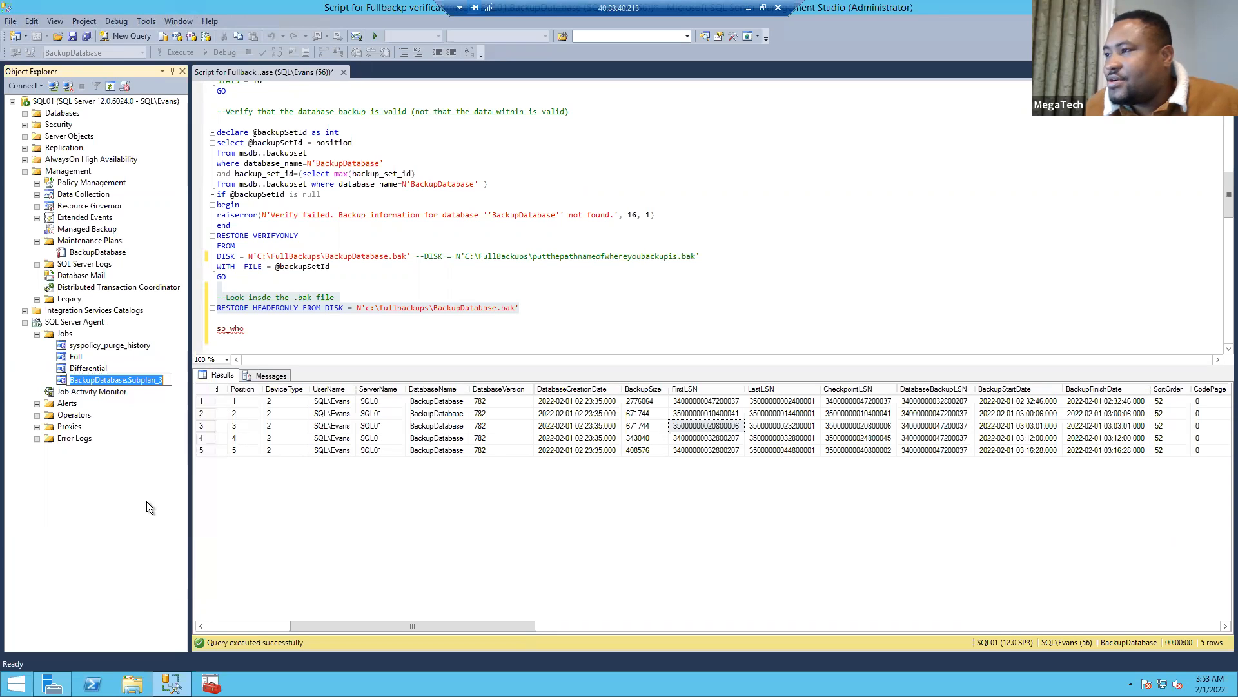
text(Tr)
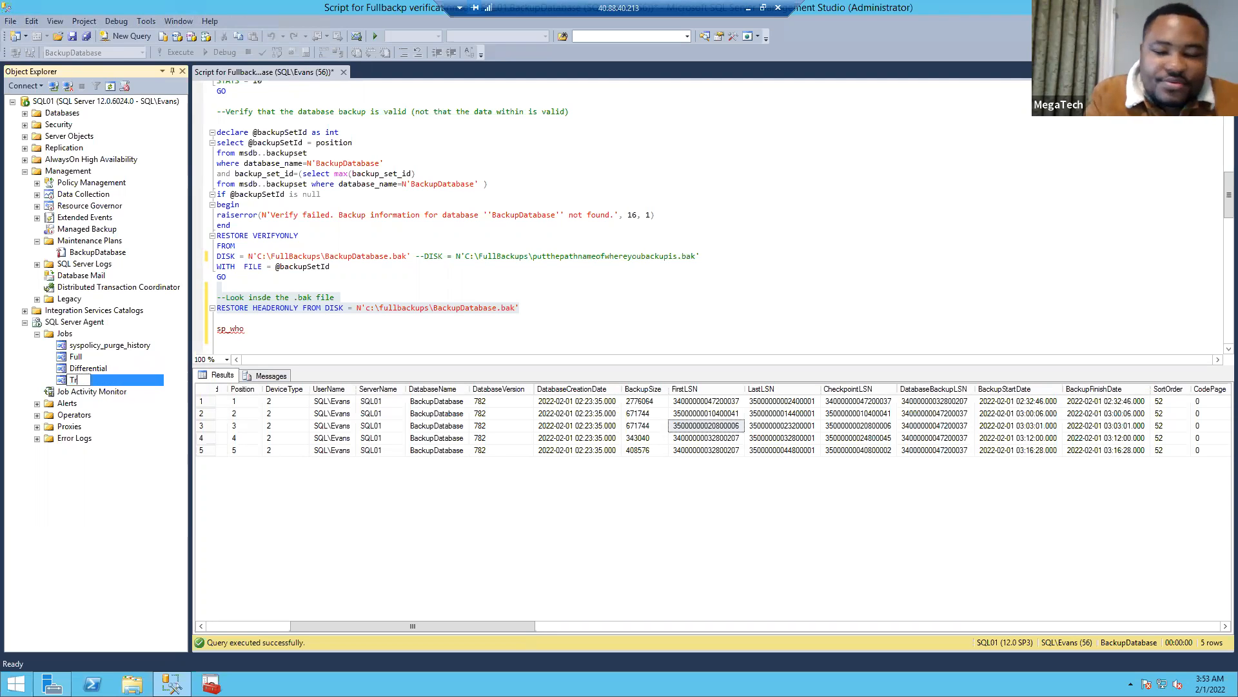
text(ansaction)
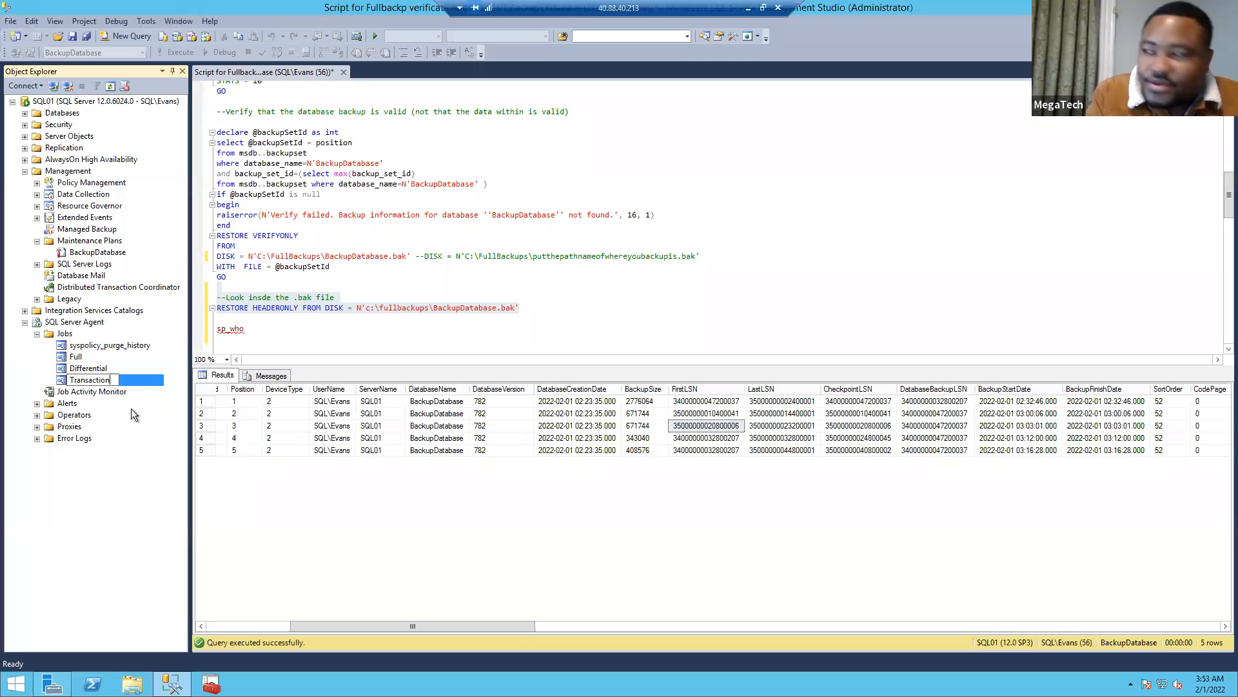
key(Return)
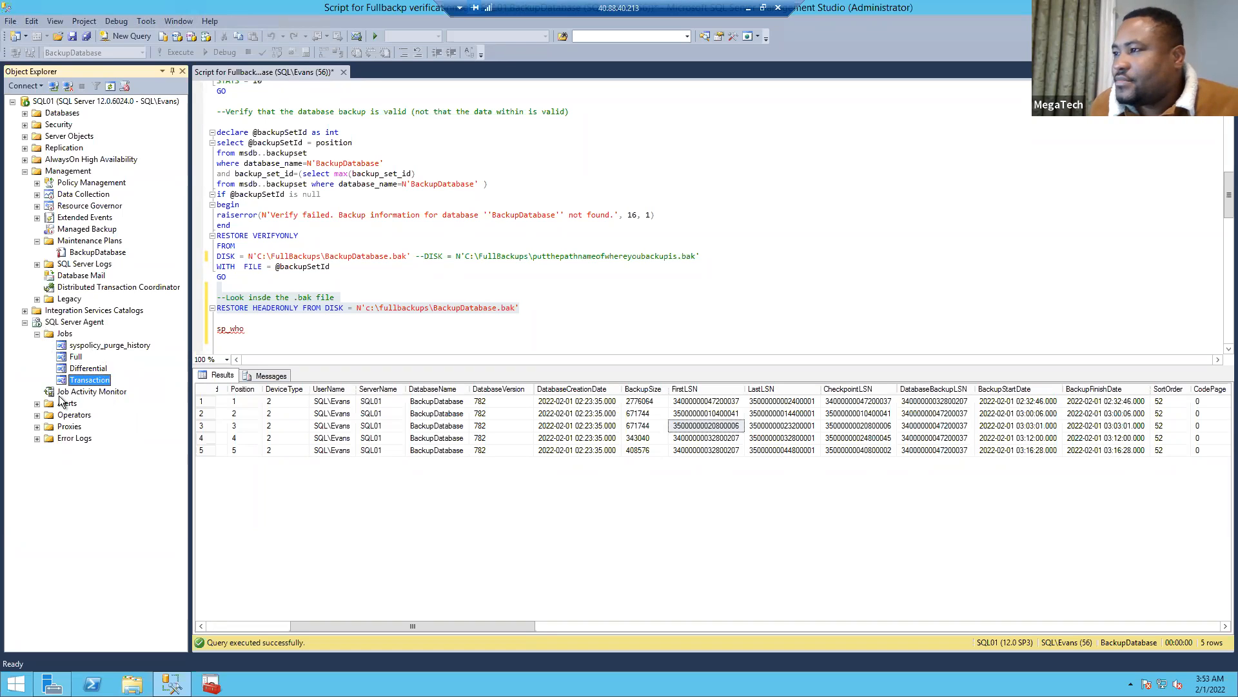
click(25, 322)
click(25, 322)
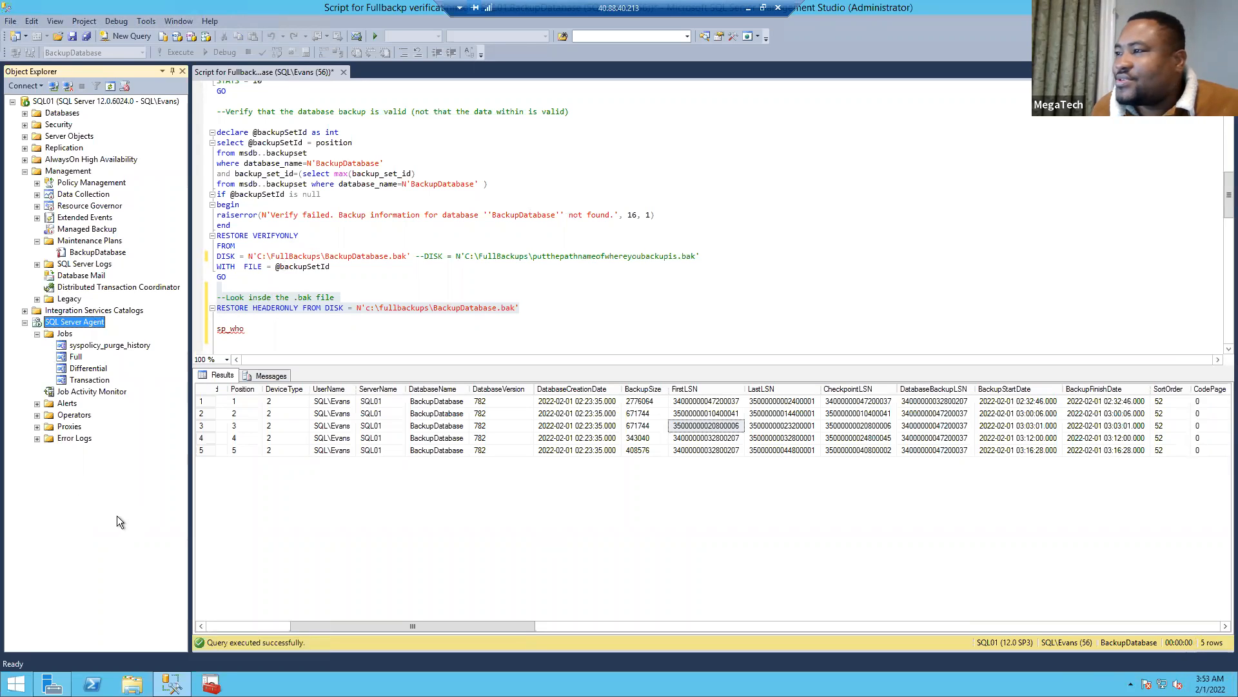
Change the Full job's schedule to occur once at 3:55:00 AM and save the job properties.
right_click(71, 354)
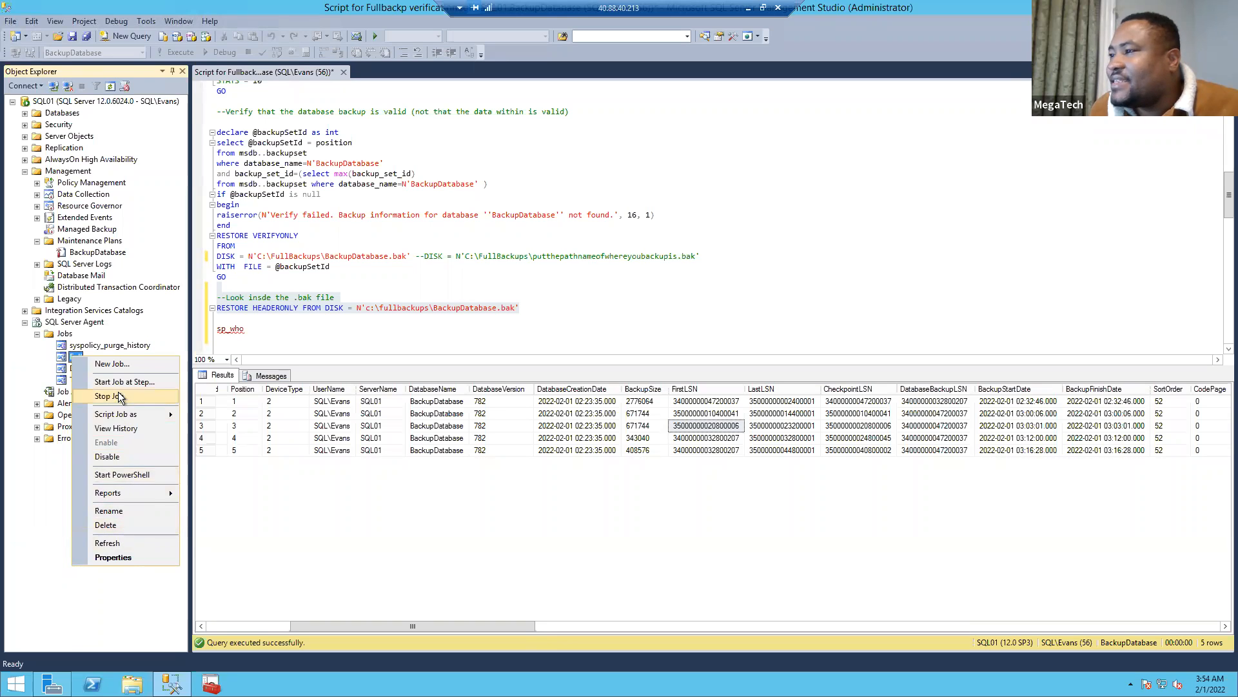
click(122, 556)
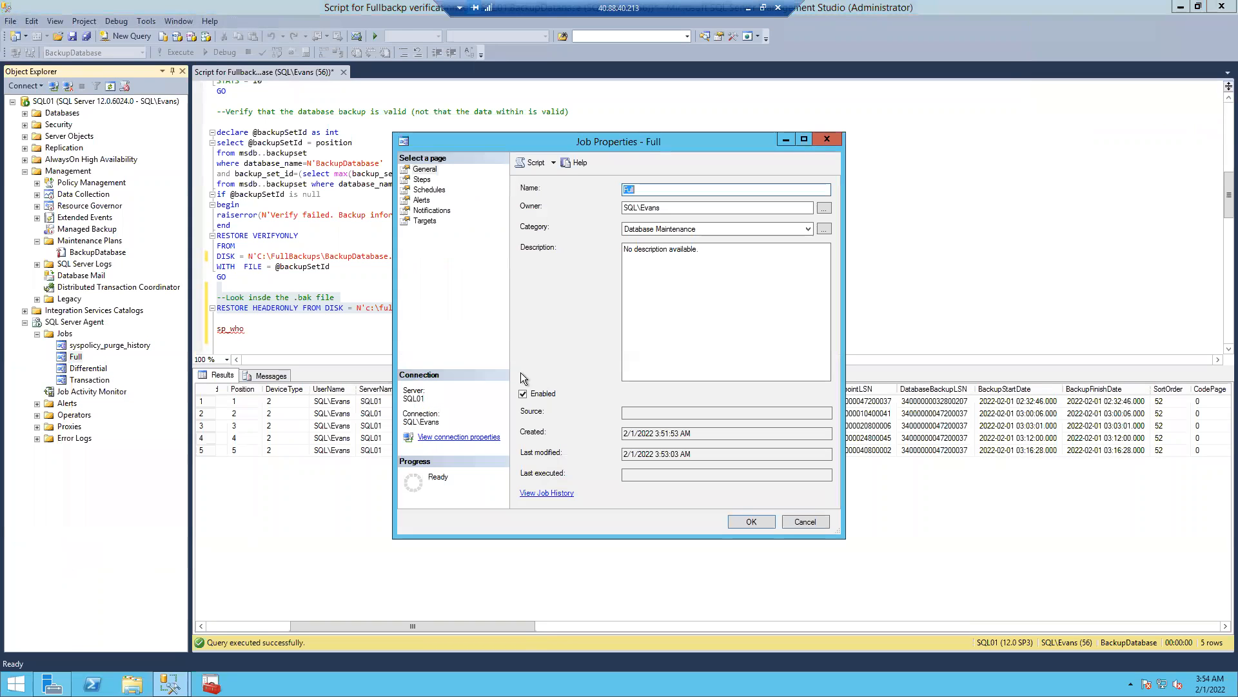
click(440, 191)
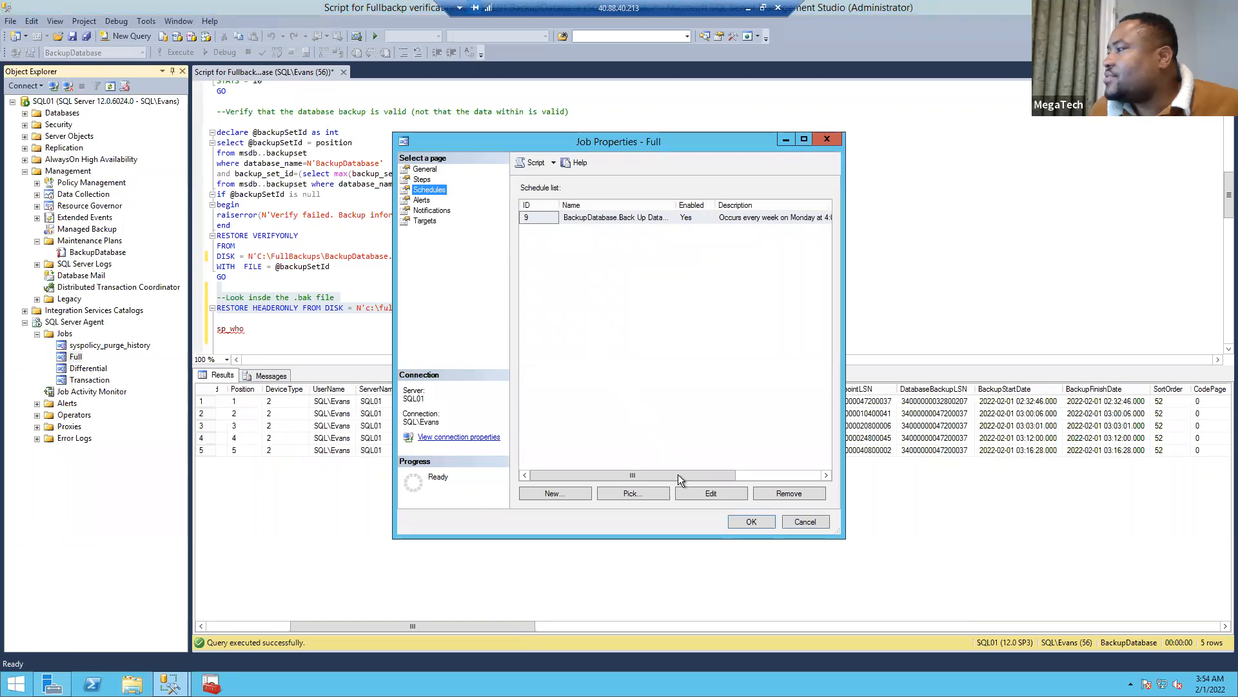
click(703, 495)
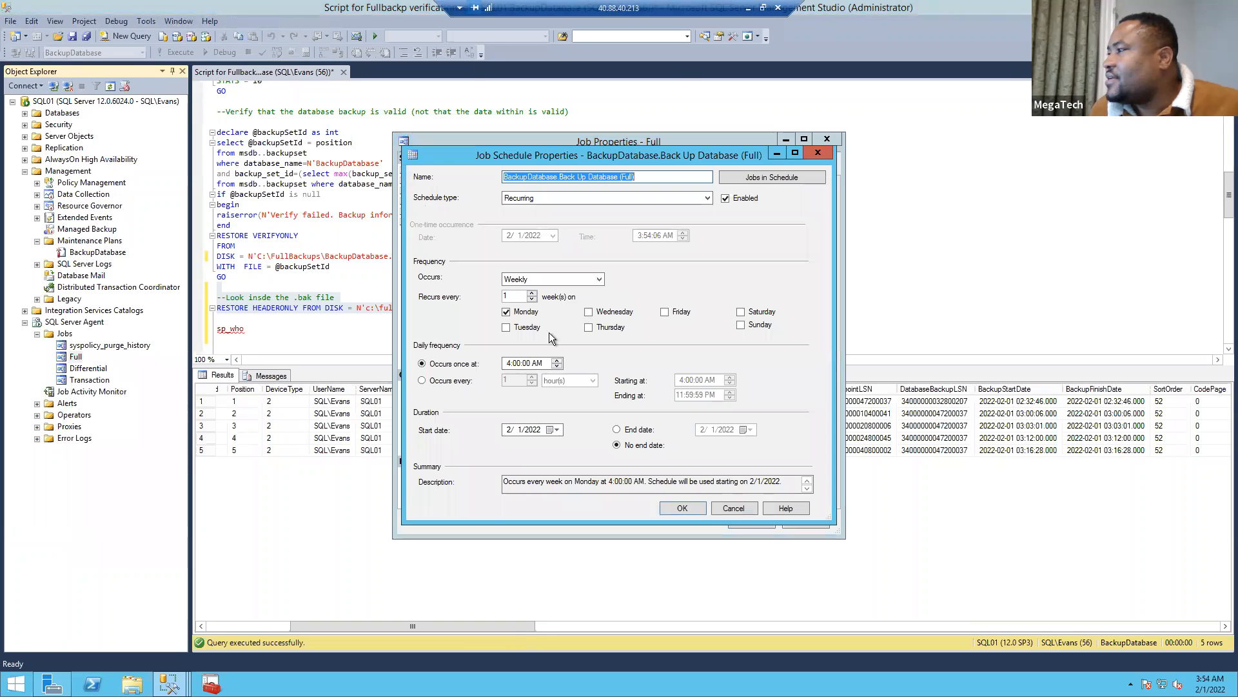
click(509, 363)
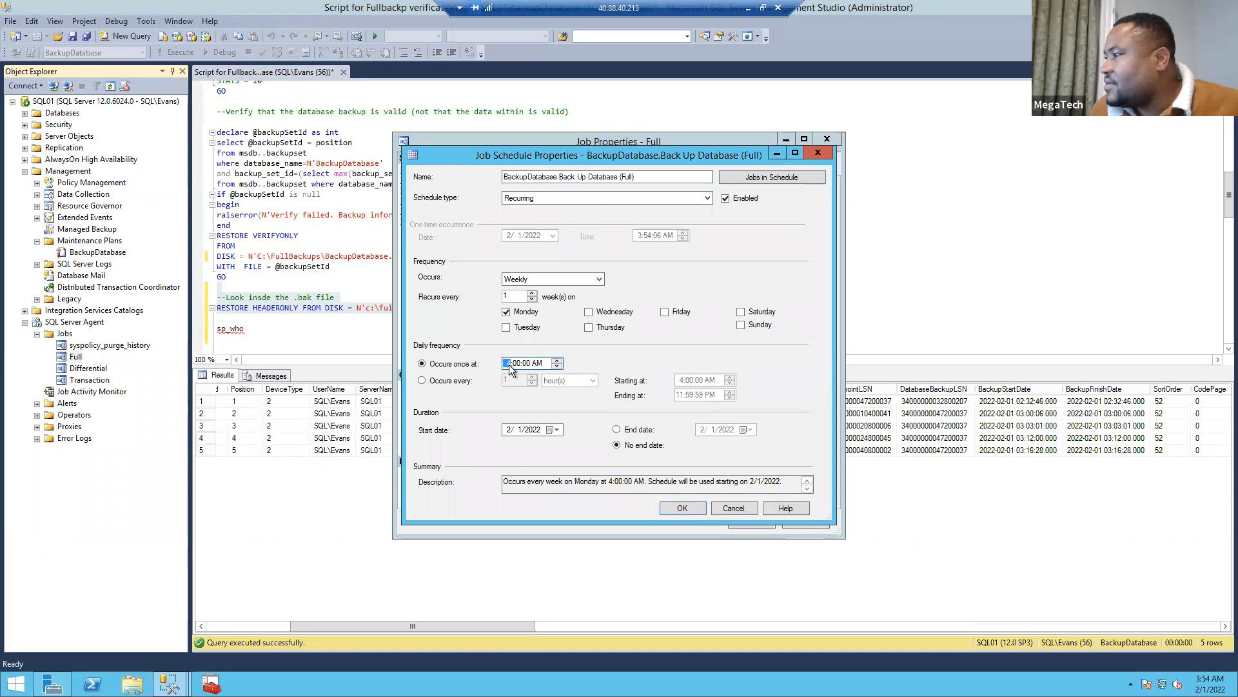
text(3)
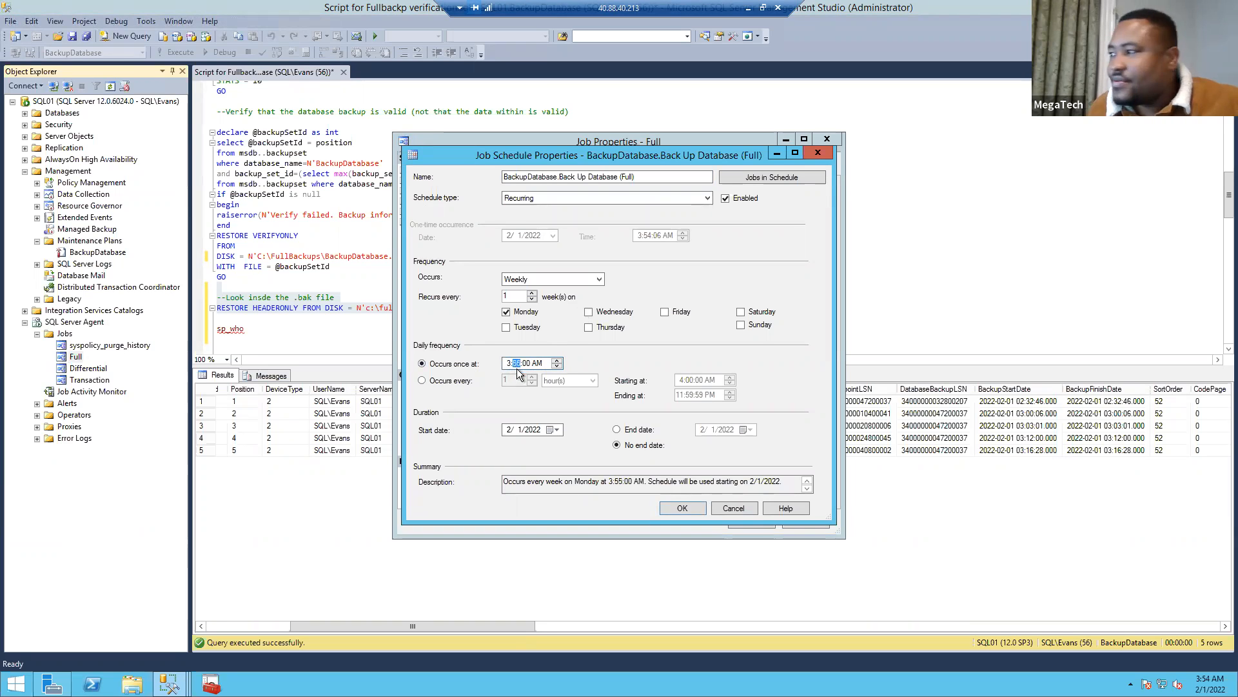
click(682, 508)
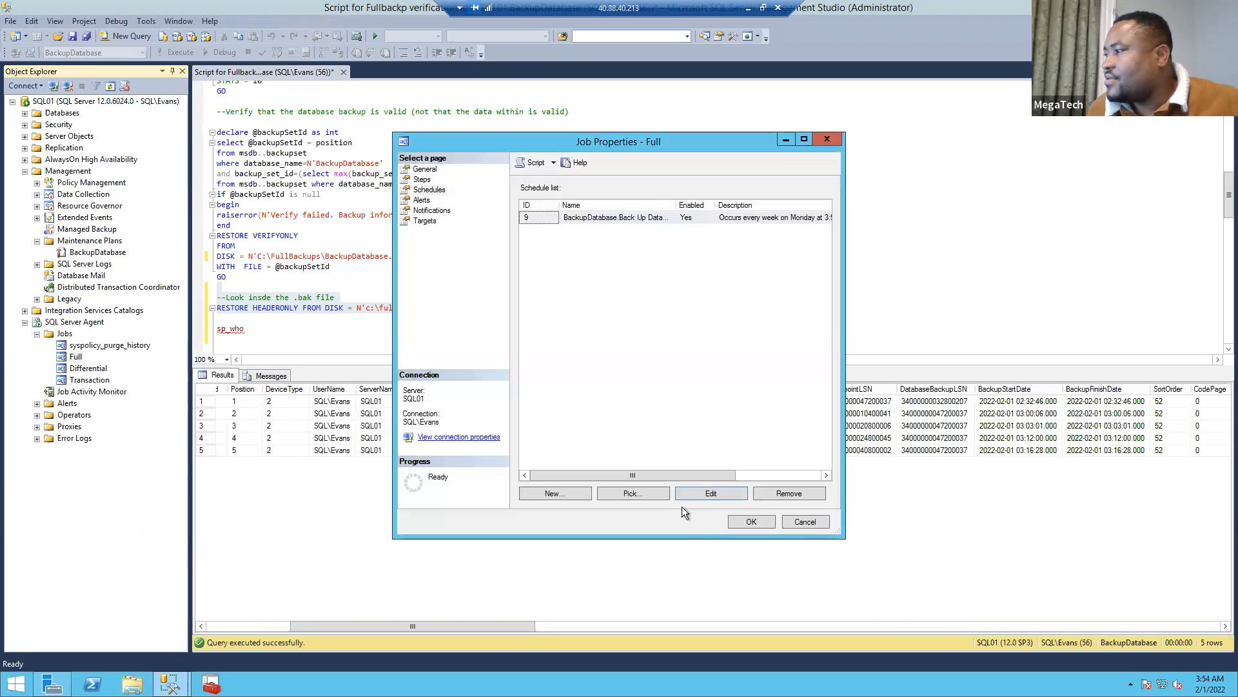
click(761, 525)
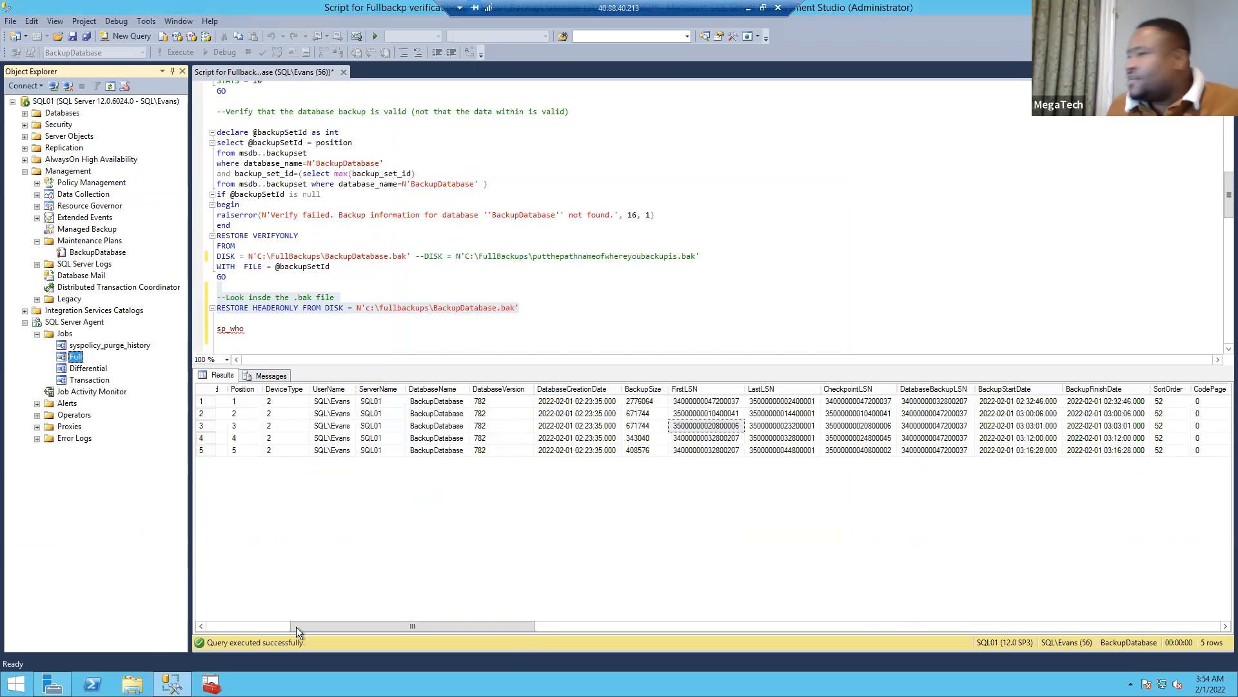
Switch to File Explorer, open C:\FullBackups in a smaller window over Management Studio, and check the backup files and their details.
click(133, 677)
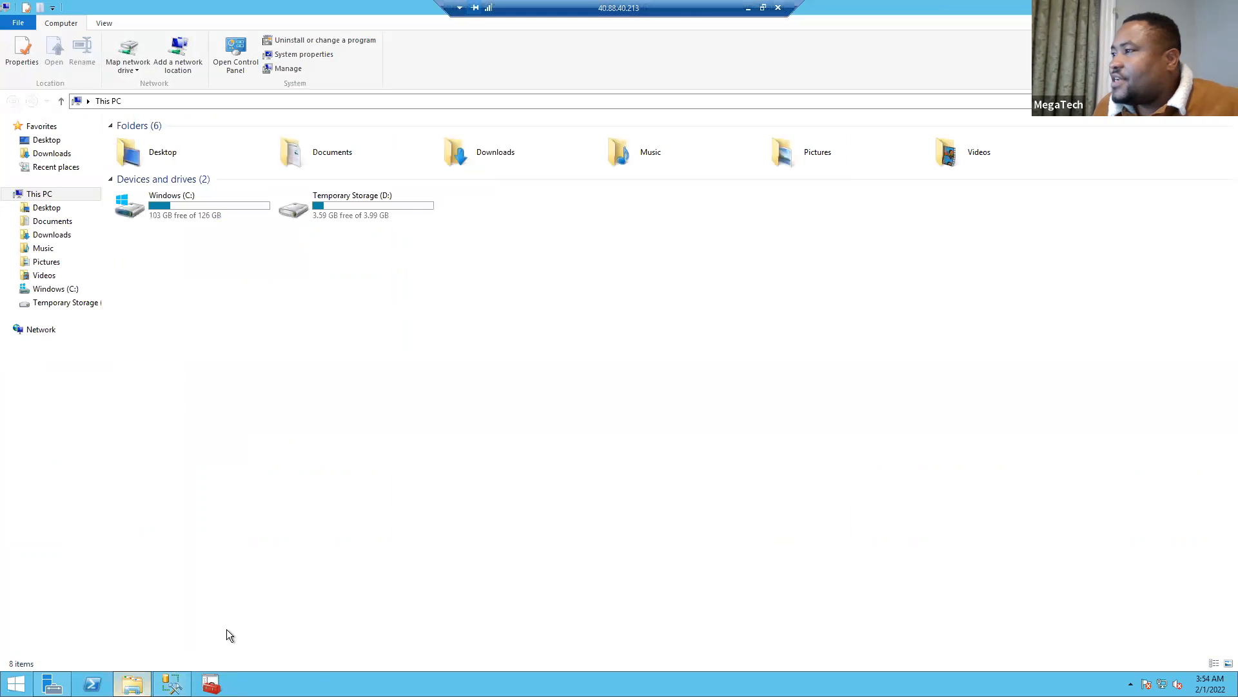
double_click(214, 209)
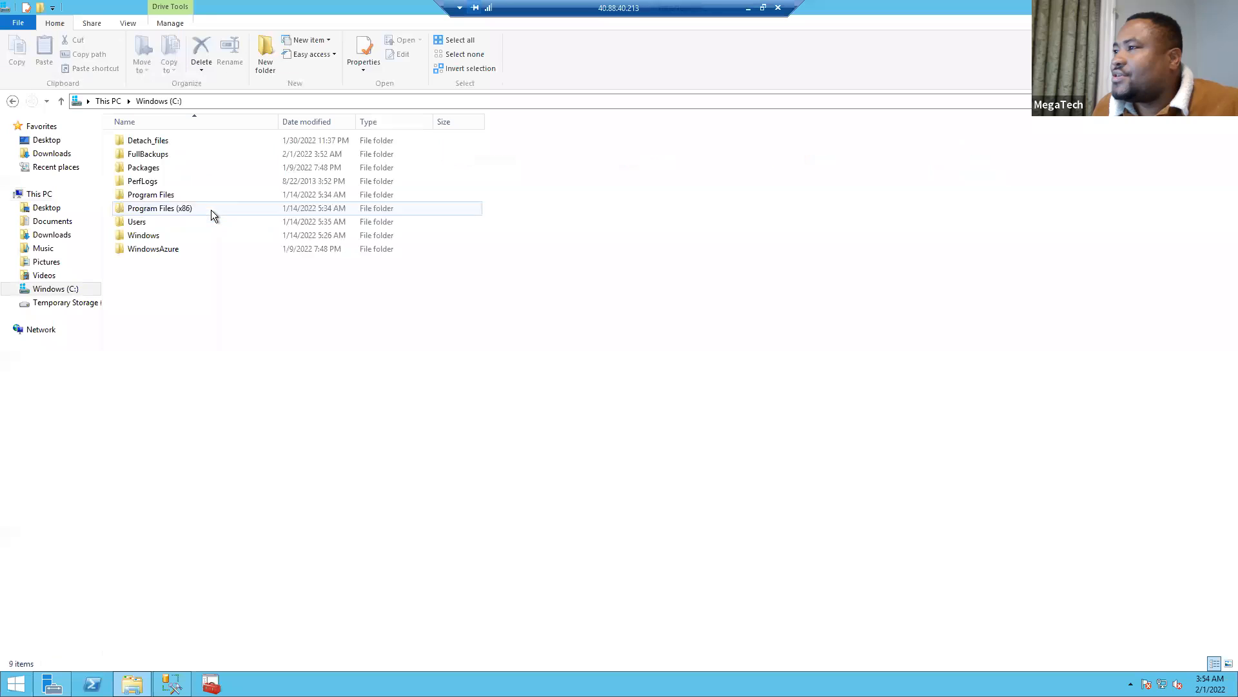
click(211, 209)
double_click(165, 150)
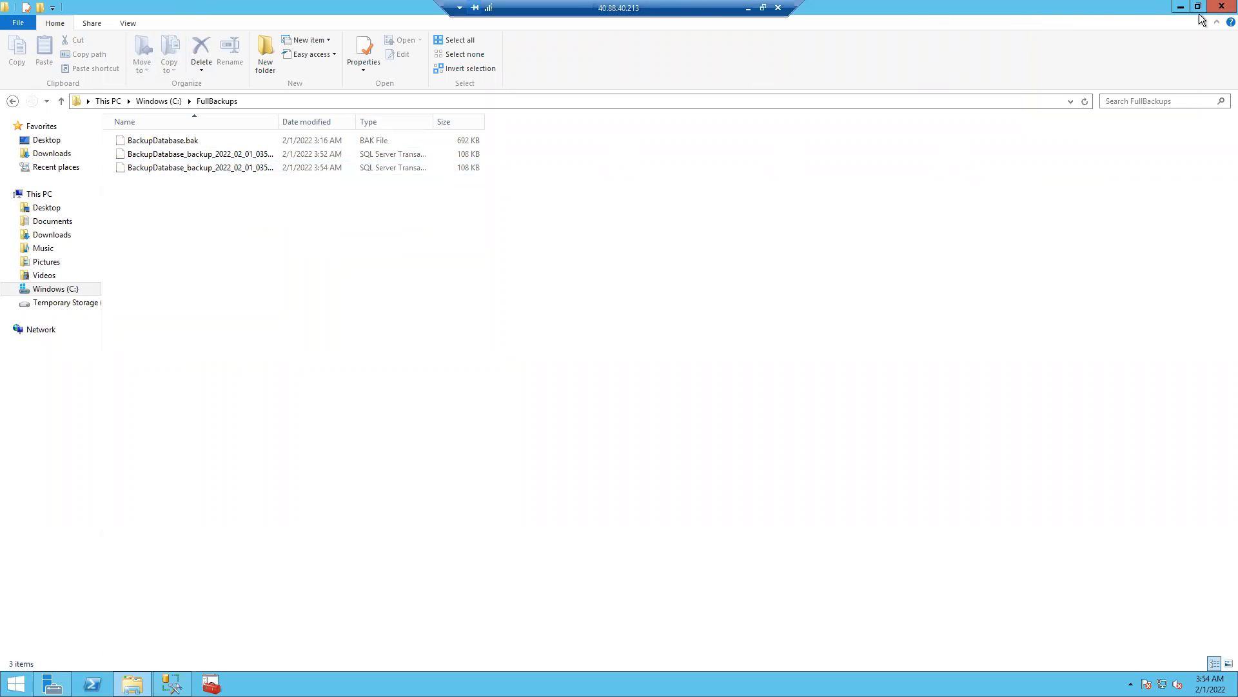
click(1195, 8)
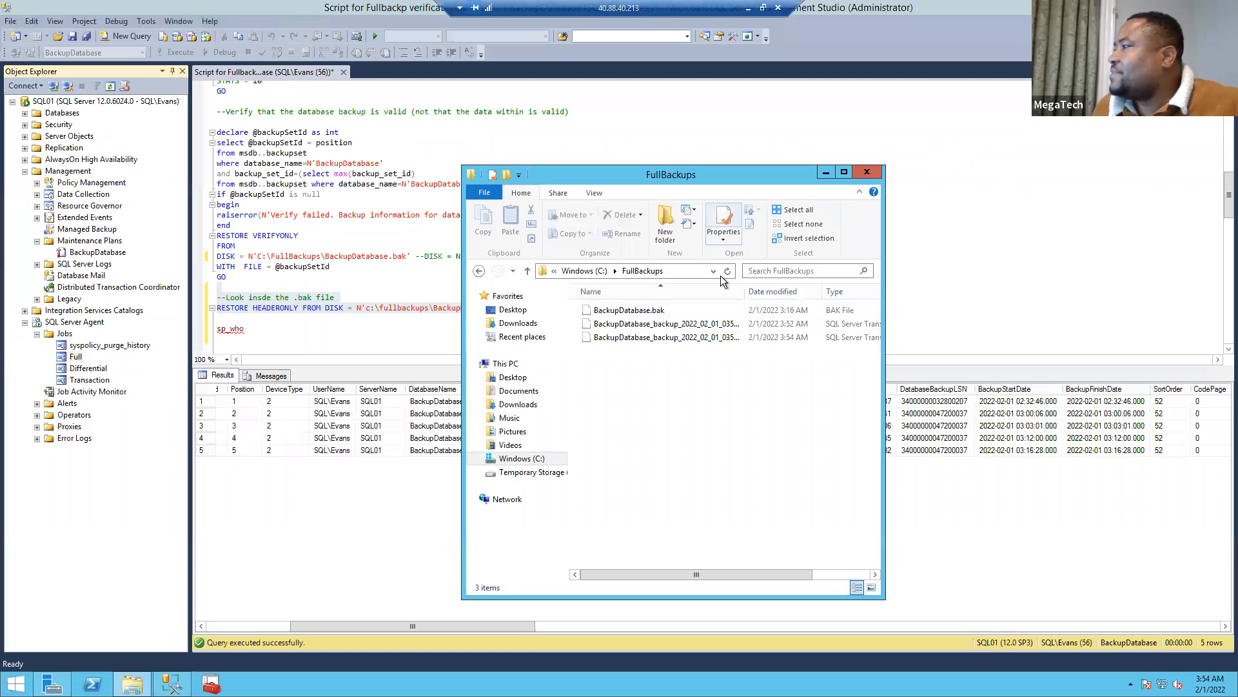
drag(725, 175, 793, 135)
mouse_move(783, 533)
mouse_down()
mouse_move(868, 529)
mouse_move(779, 540)
mouse_up()
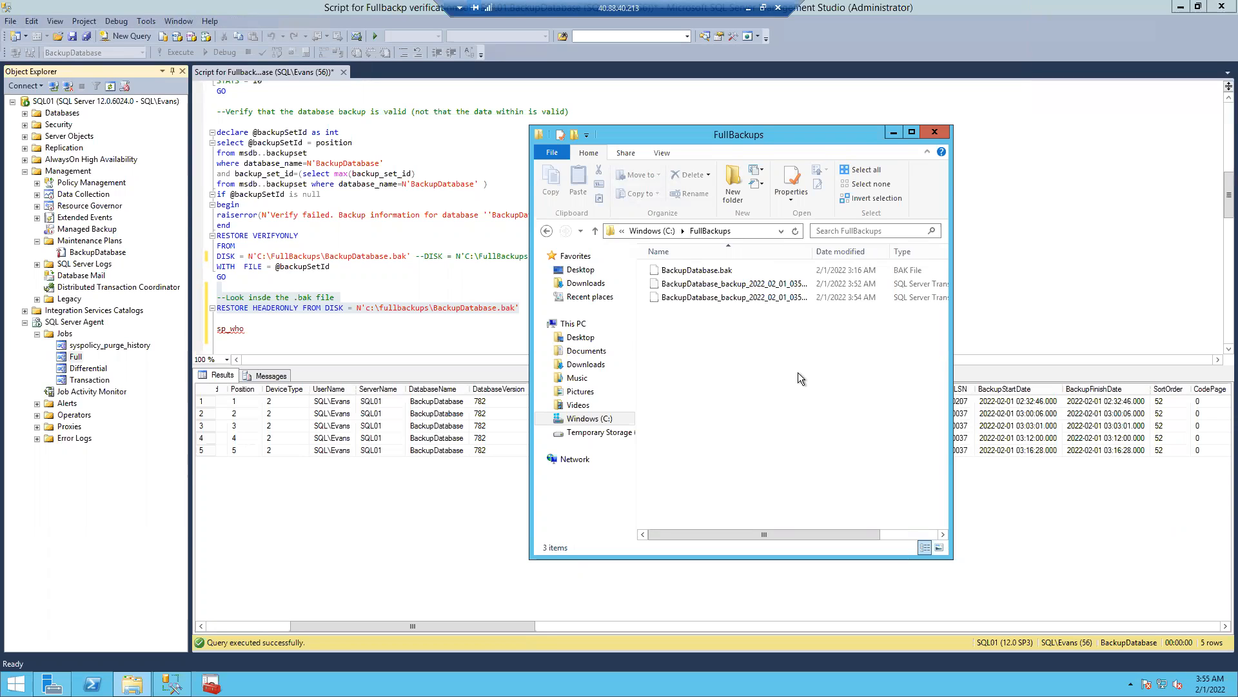
drag(733, 531, 811, 535)
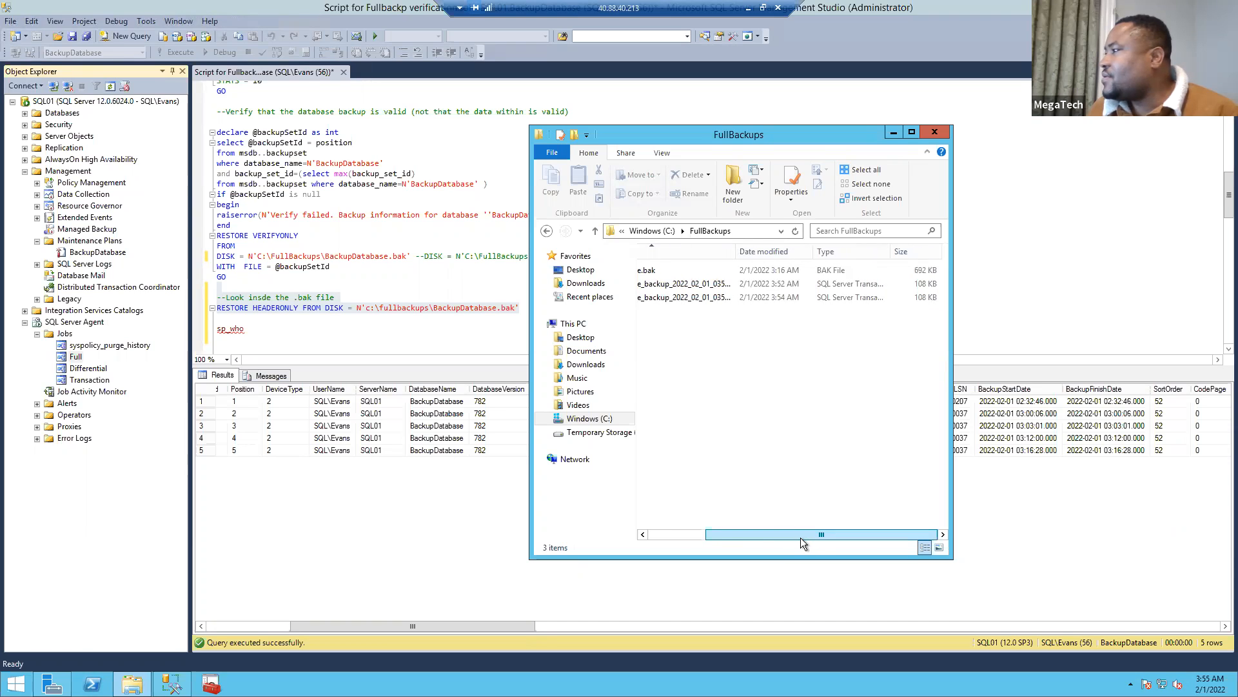
drag(799, 537, 667, 540)
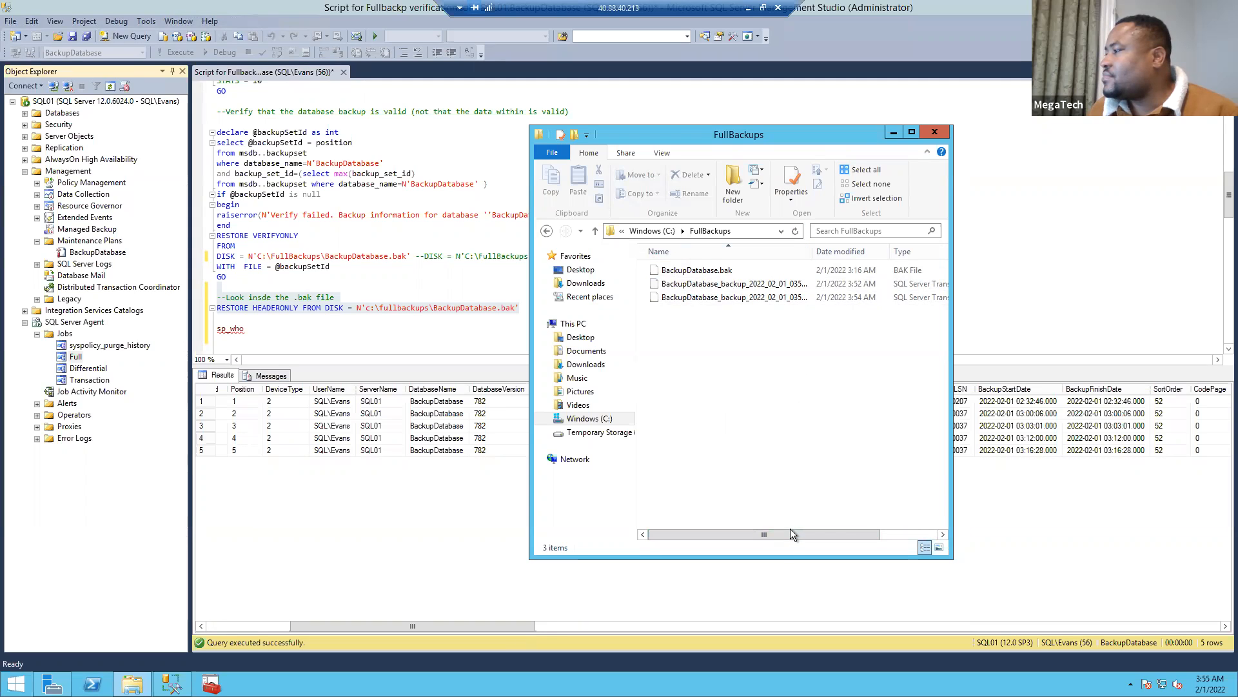
drag(842, 539, 757, 547)
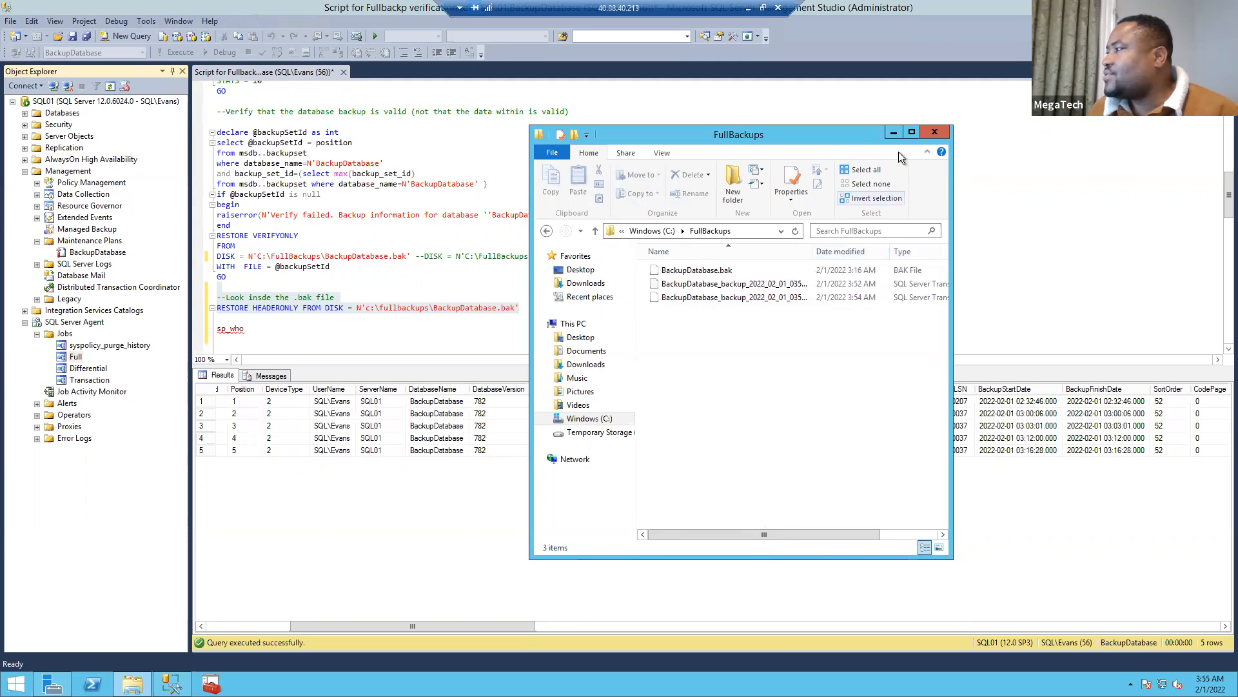
Widen the name, date modified and type columns of the FullBackups folder to read the complete backup file names and types.
click(912, 133)
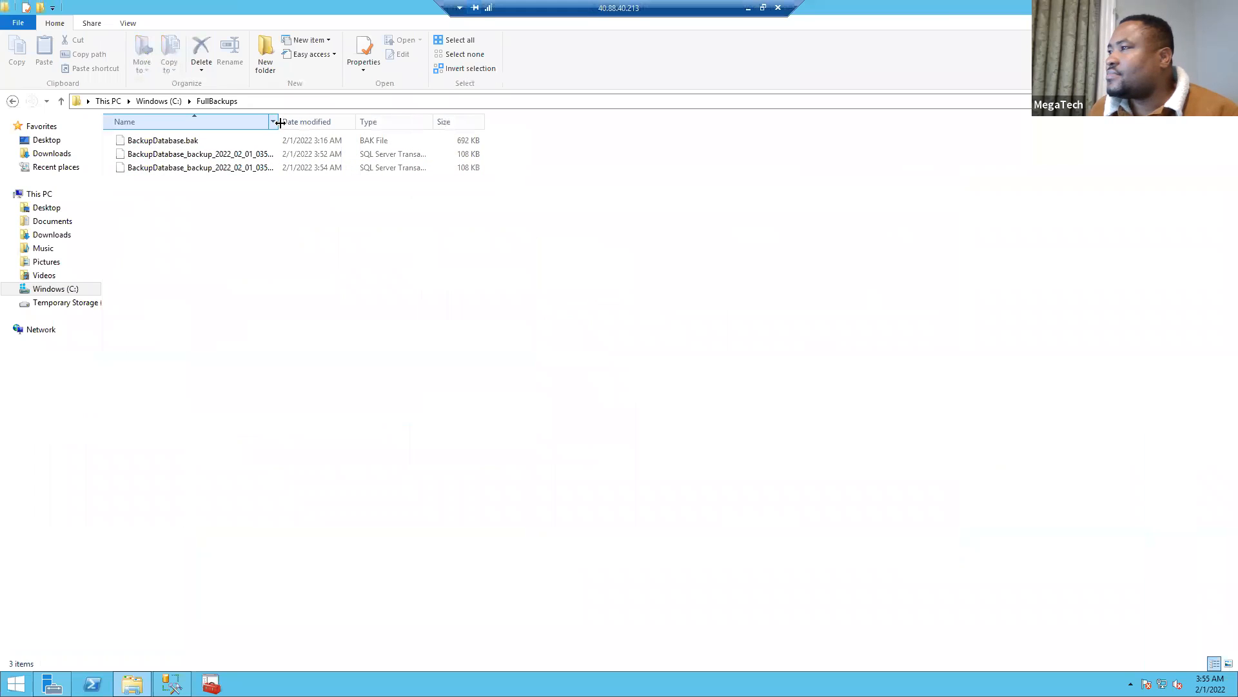
drag(280, 124, 340, 128)
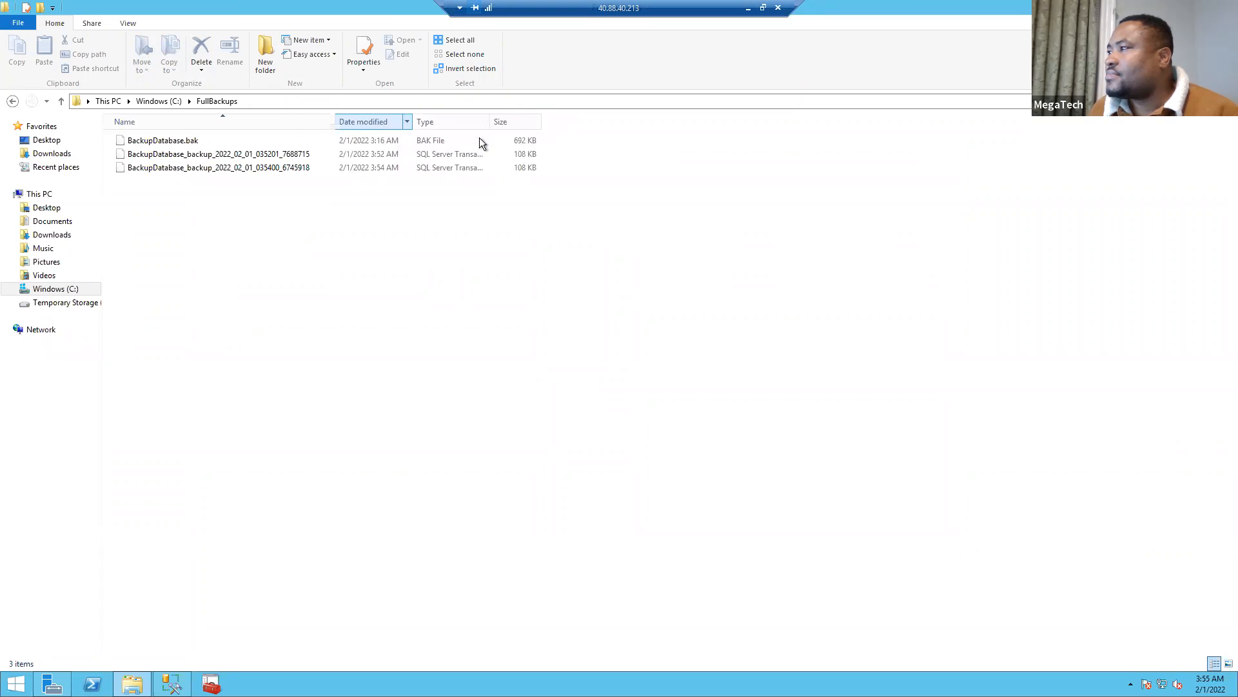
drag(489, 122, 581, 123)
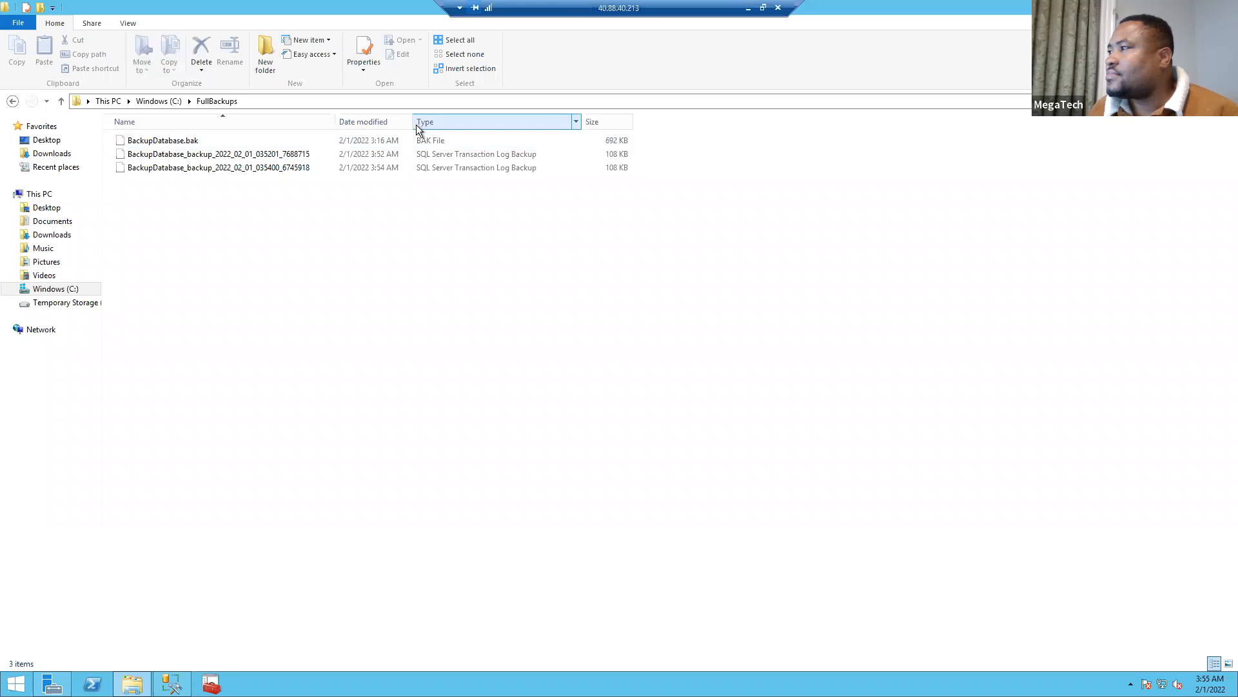
drag(414, 123, 436, 124)
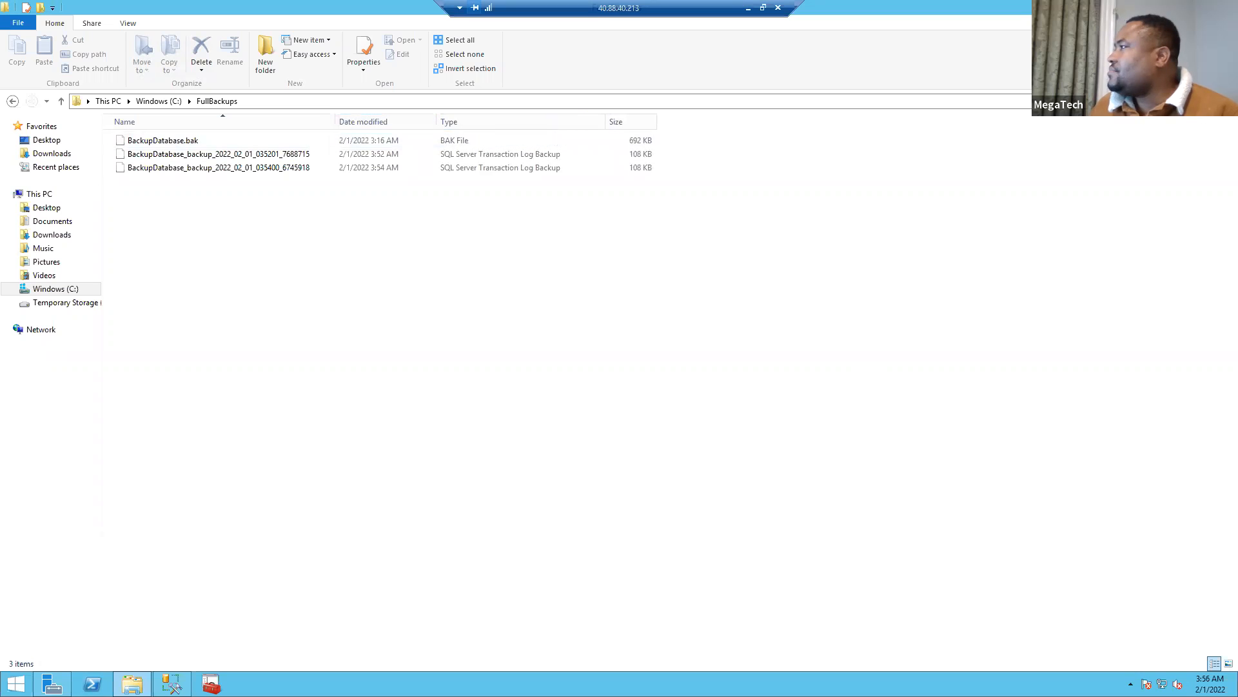
click(1198, 6)
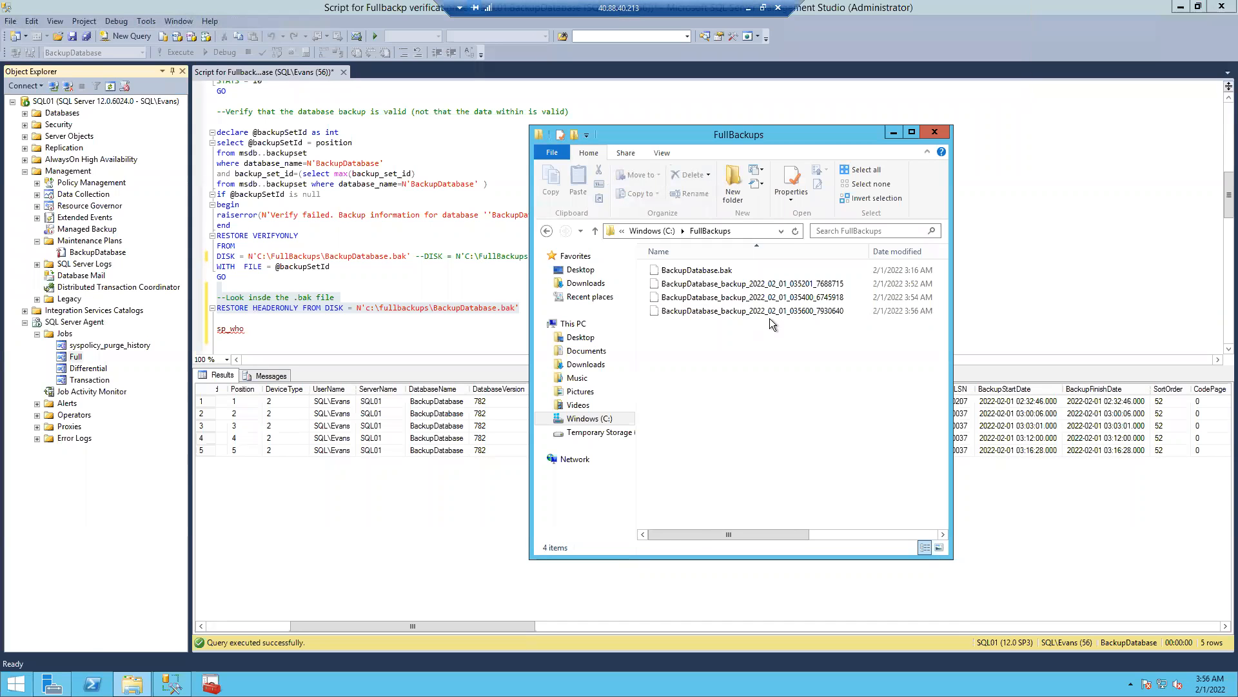
click(912, 132)
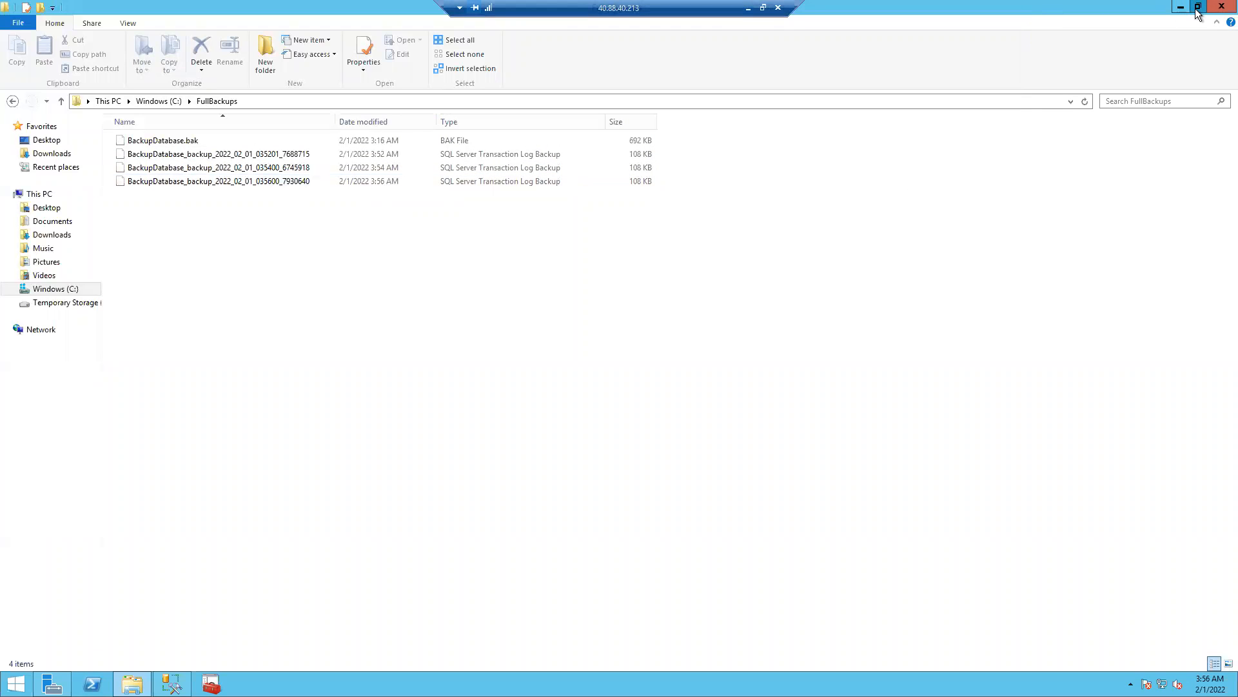
click(1197, 7)
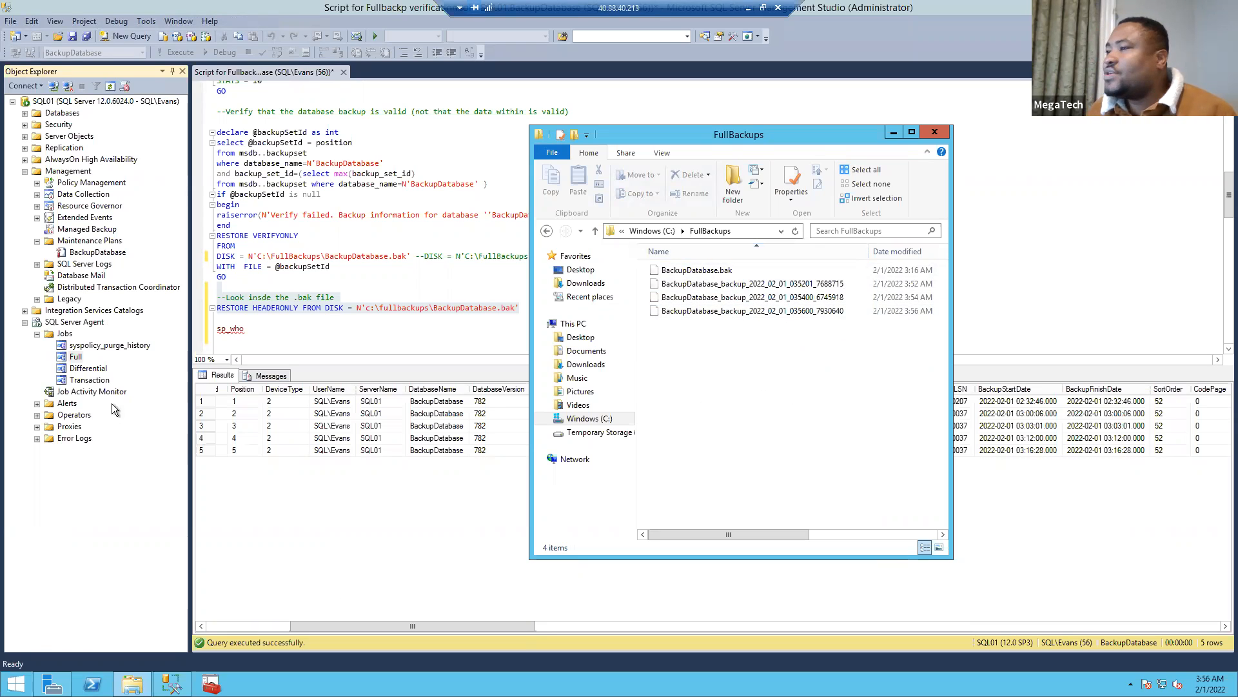
Set the Full job's schedule in Management Studio to recur every 2 minutes instead of once a day.
right_click(76, 359)
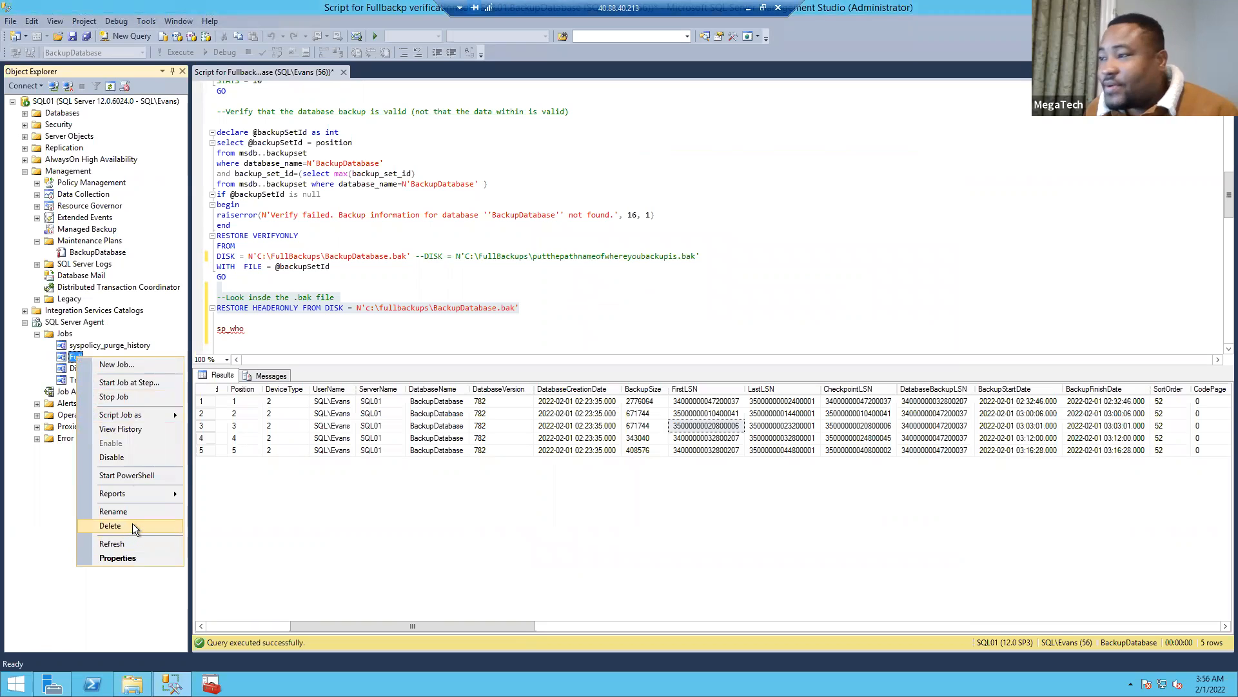
click(120, 558)
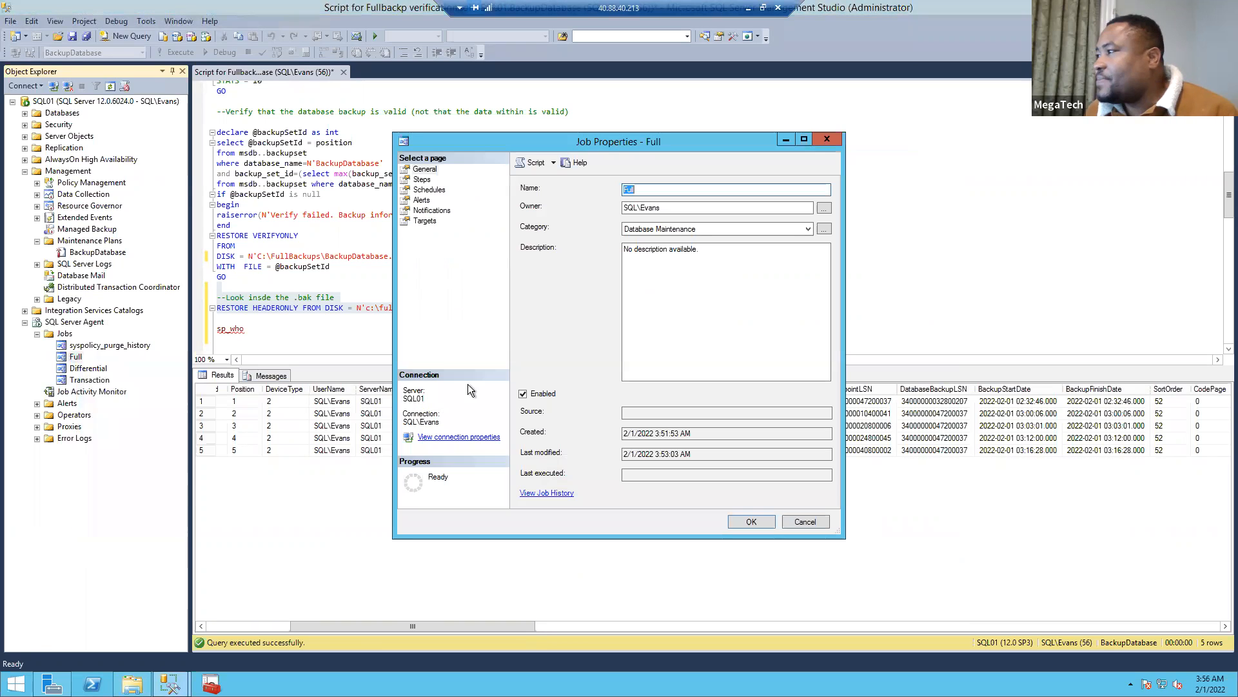
click(430, 190)
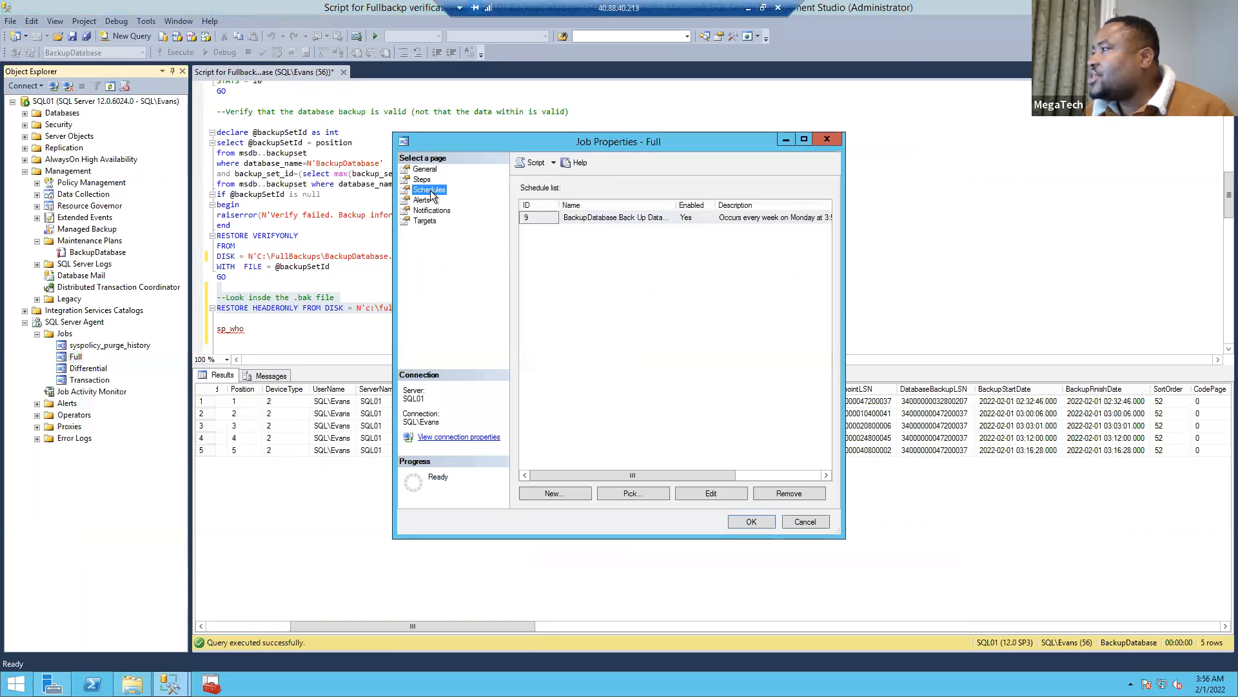
click(719, 494)
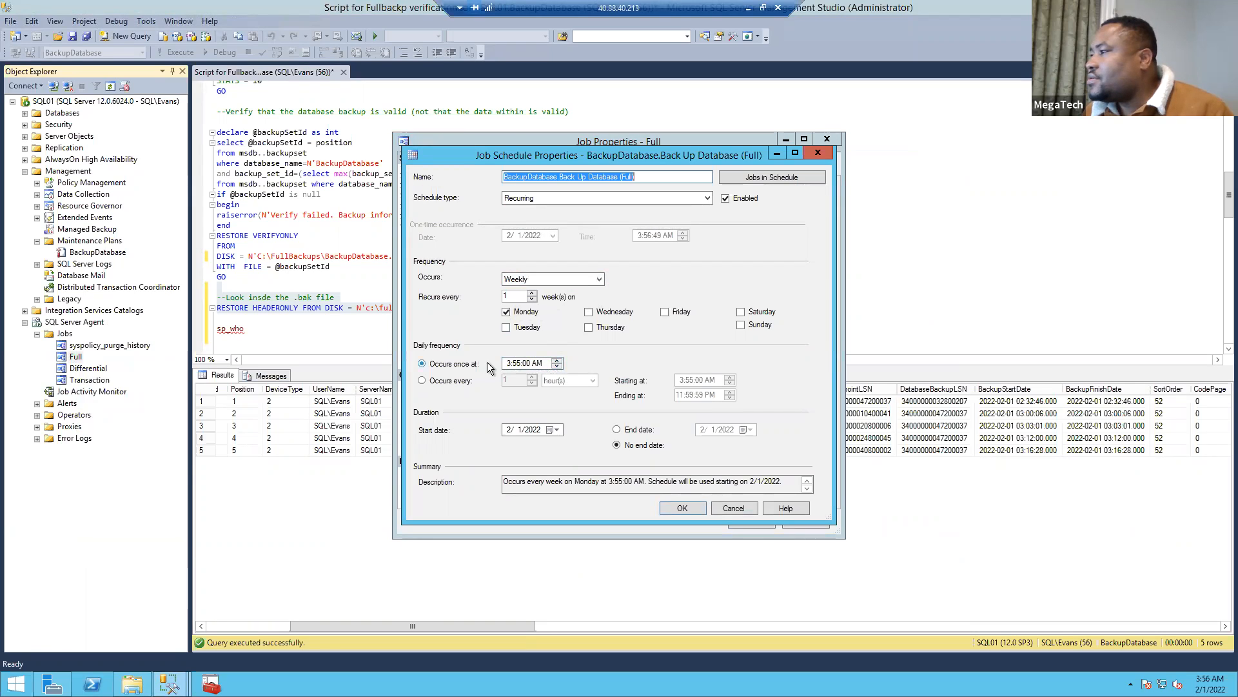
click(450, 381)
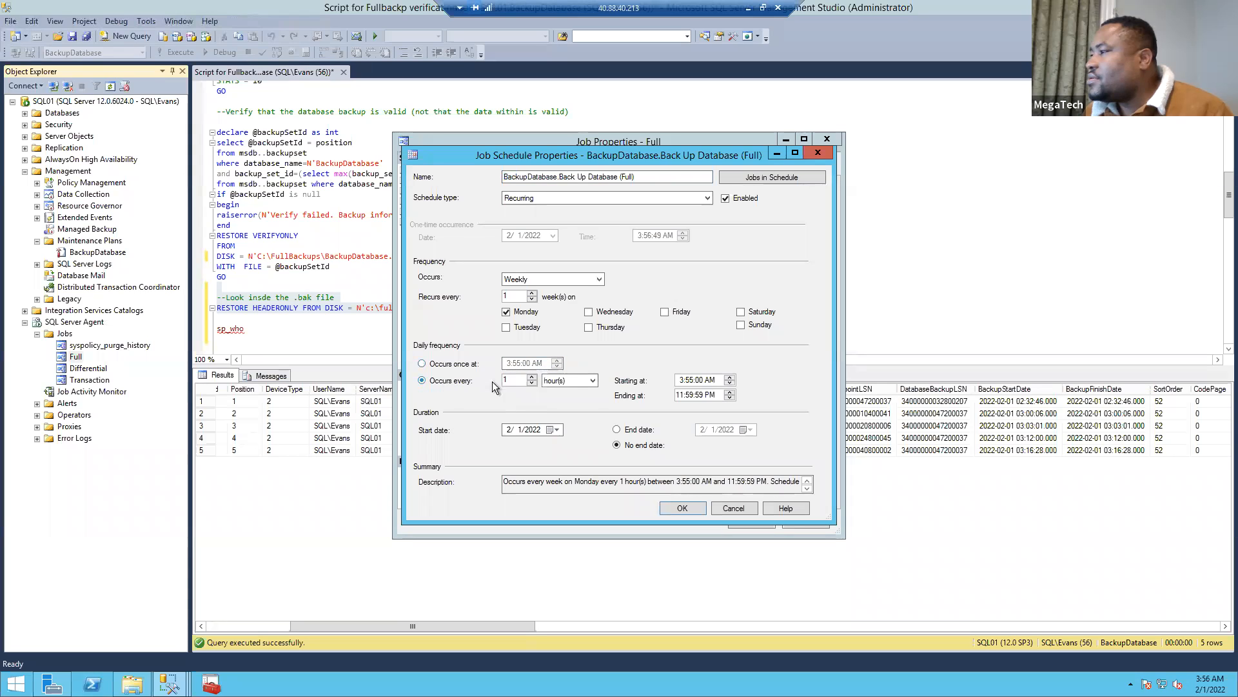
click(591, 382)
click(568, 401)
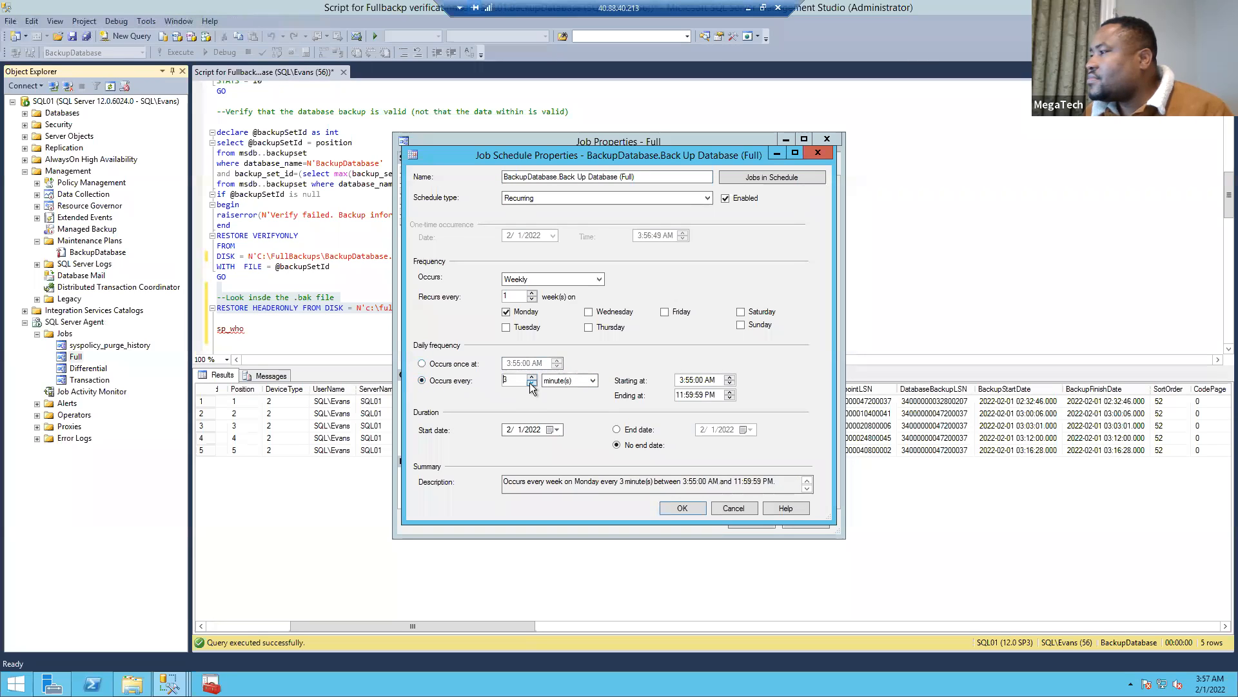
click(531, 384)
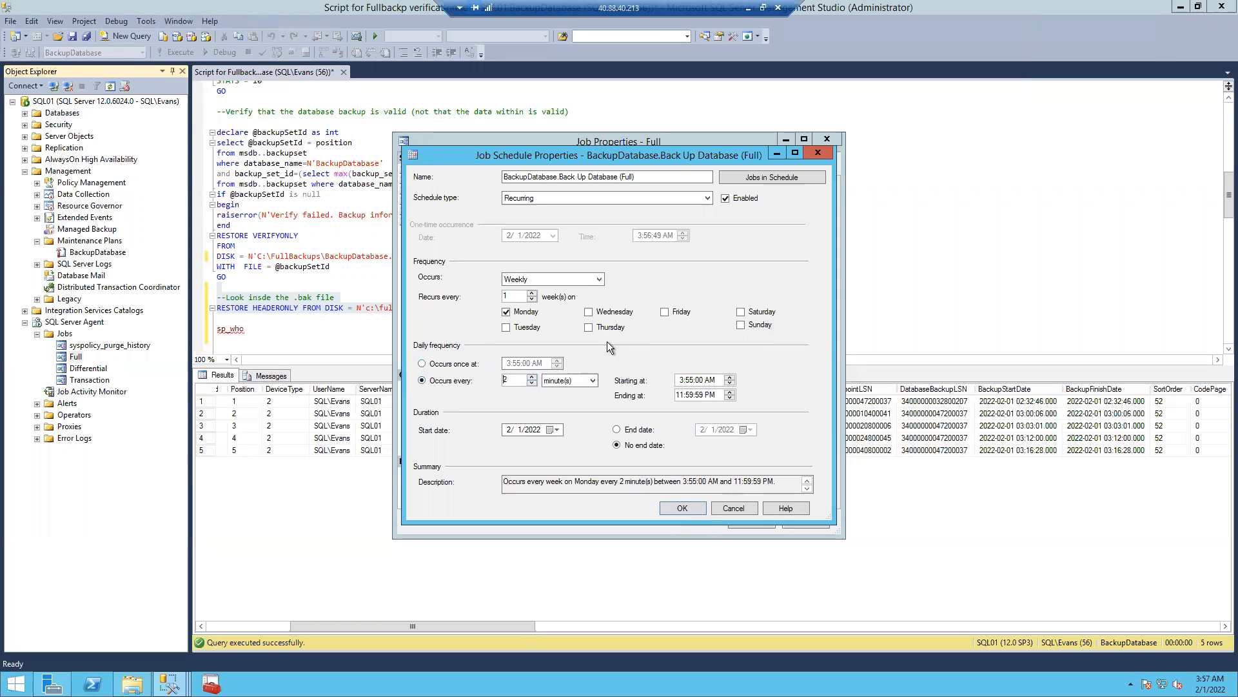
click(506, 312)
click(507, 327)
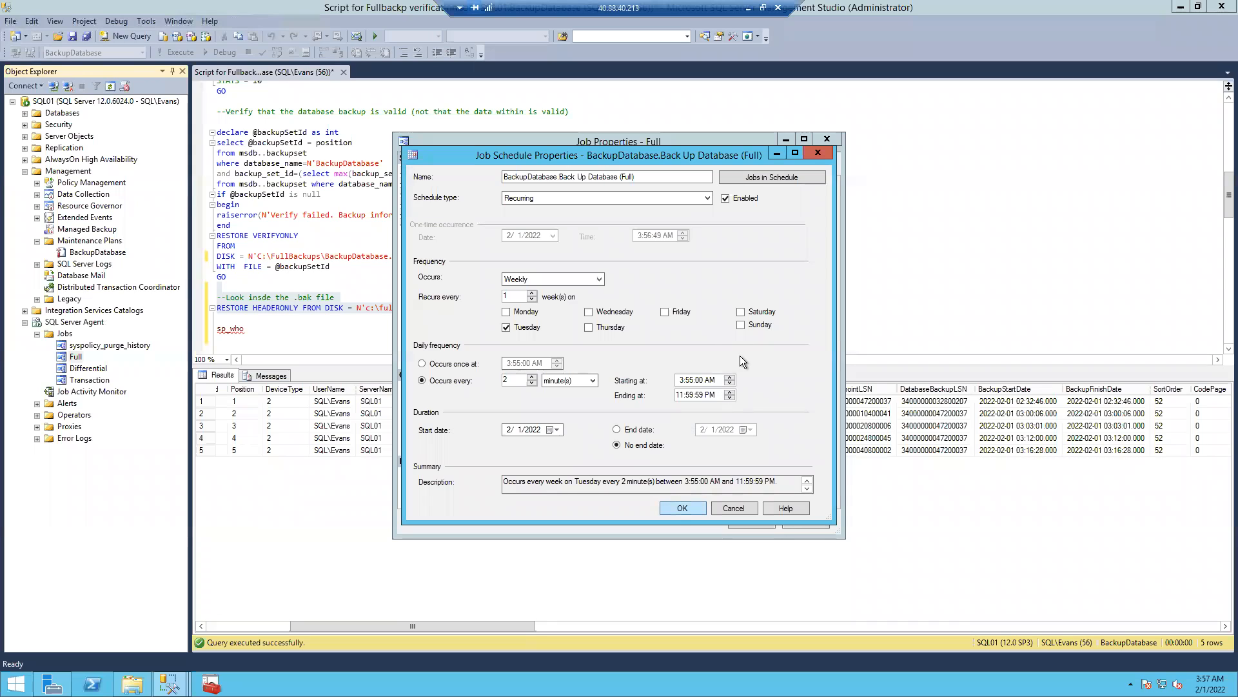
click(506, 313)
click(506, 327)
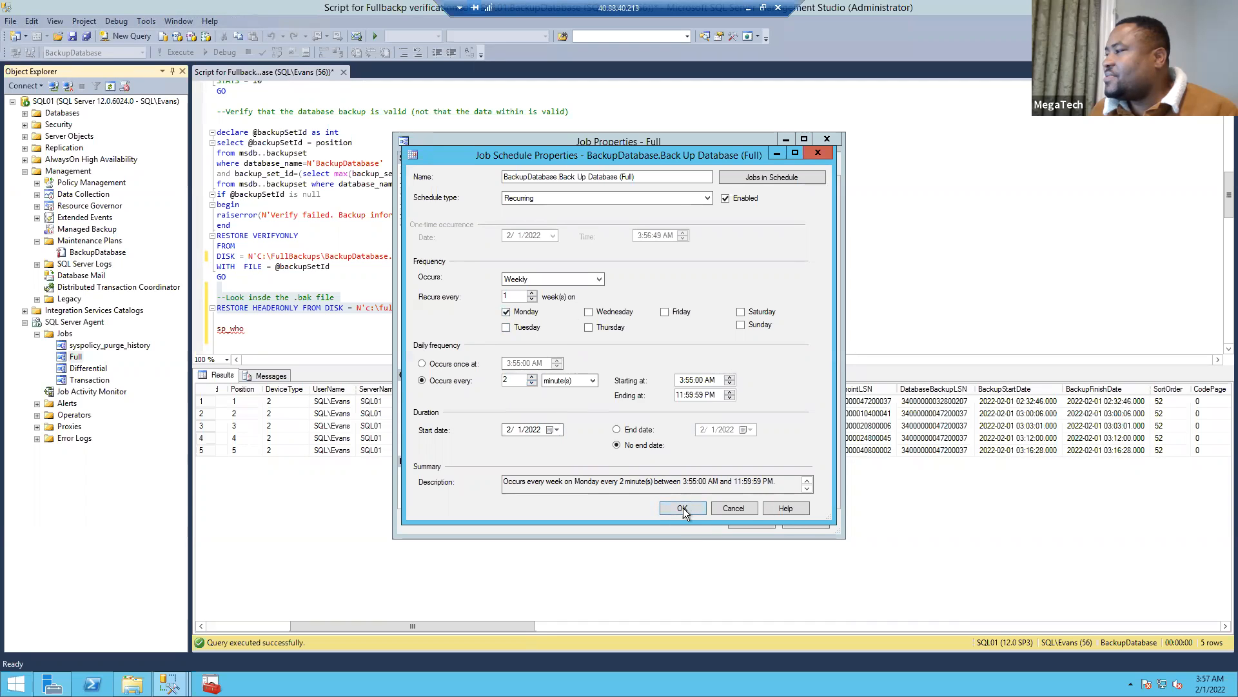
Save the edited schedule and the Full job's properties.
click(683, 508)
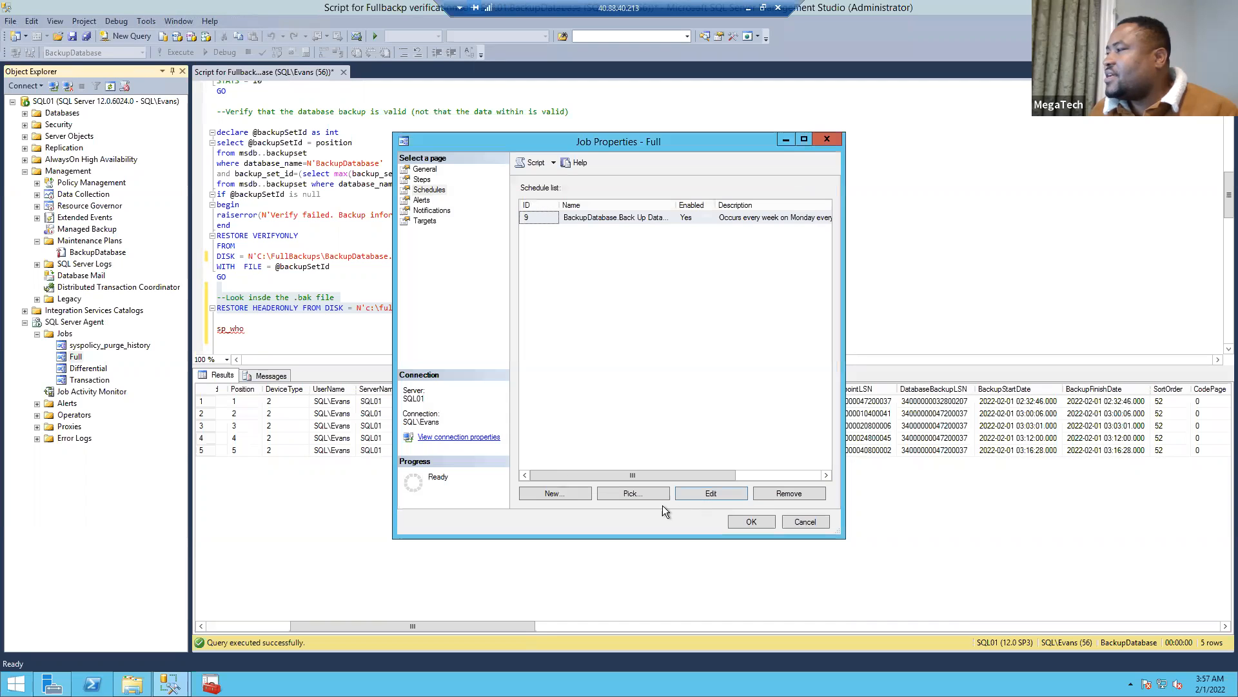
click(748, 522)
Set the Differential job's schedule to recur every 1 minute instead of once a day, and save the job's properties.
right_click(93, 372)
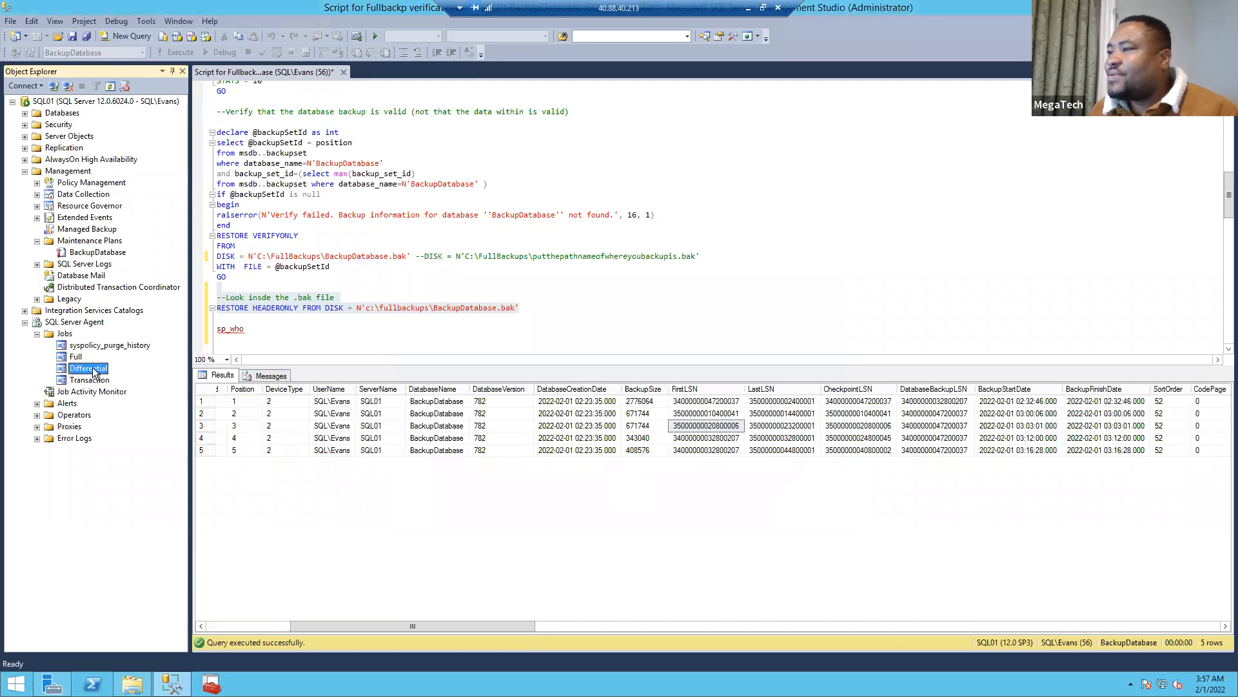
click(134, 570)
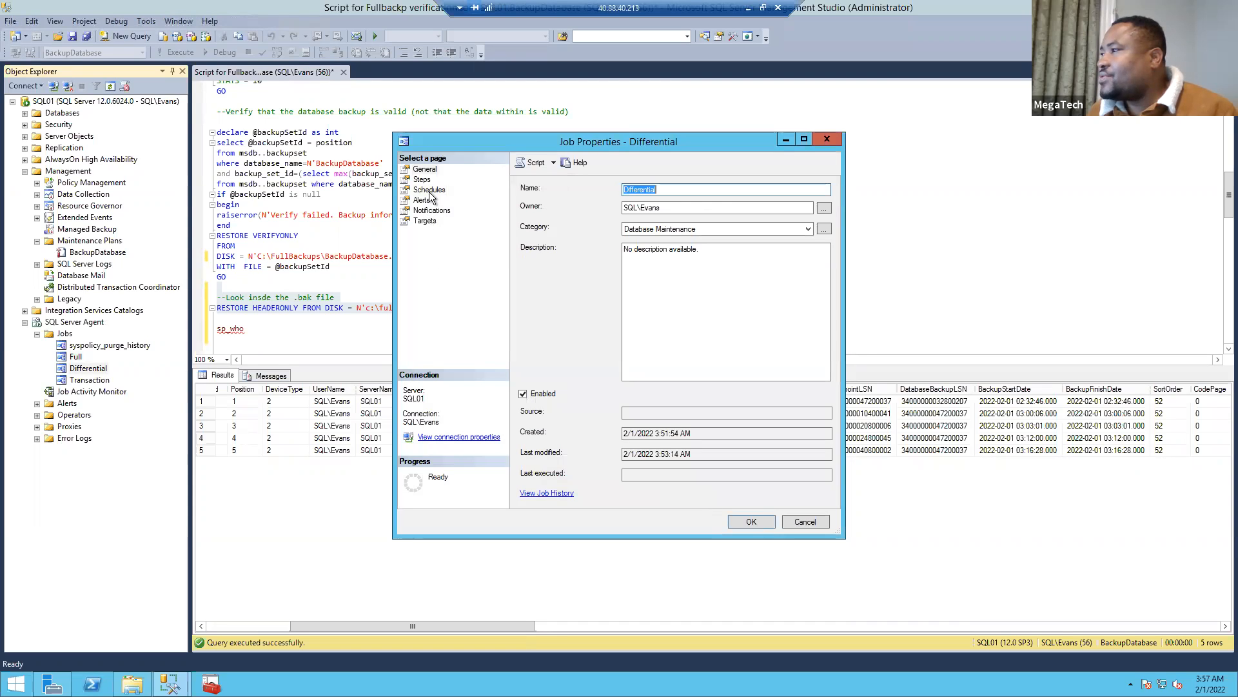
click(429, 190)
click(713, 492)
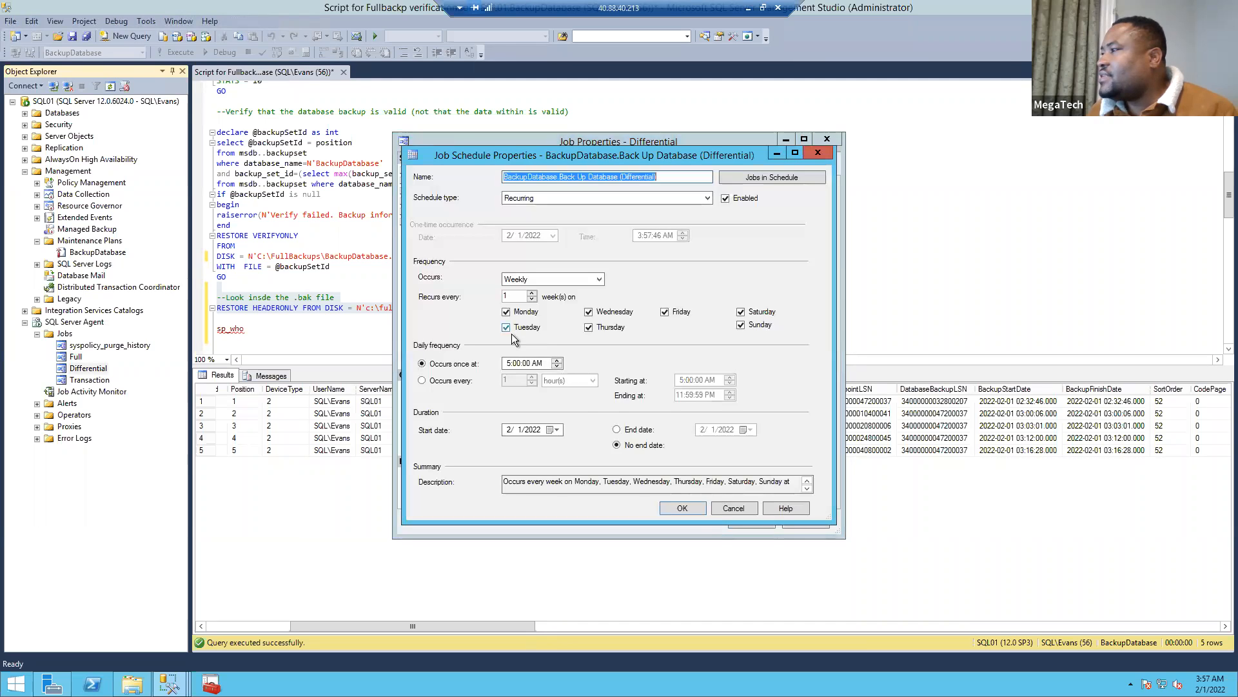
click(438, 383)
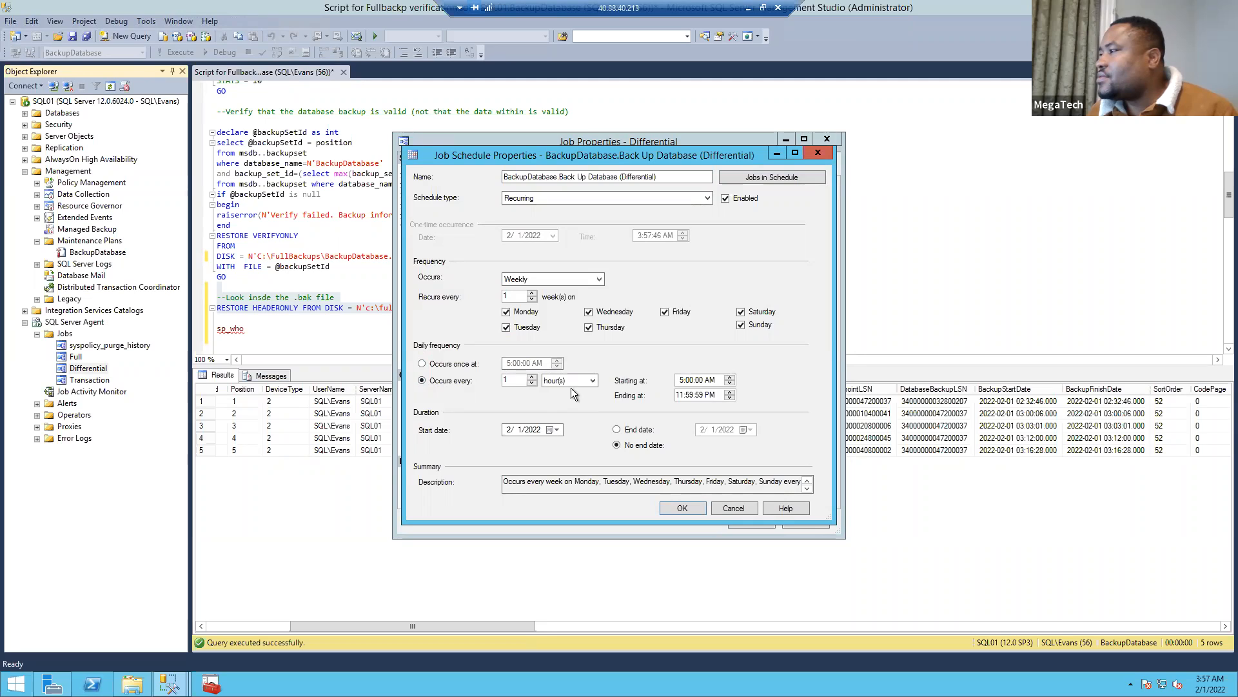
click(582, 381)
click(567, 400)
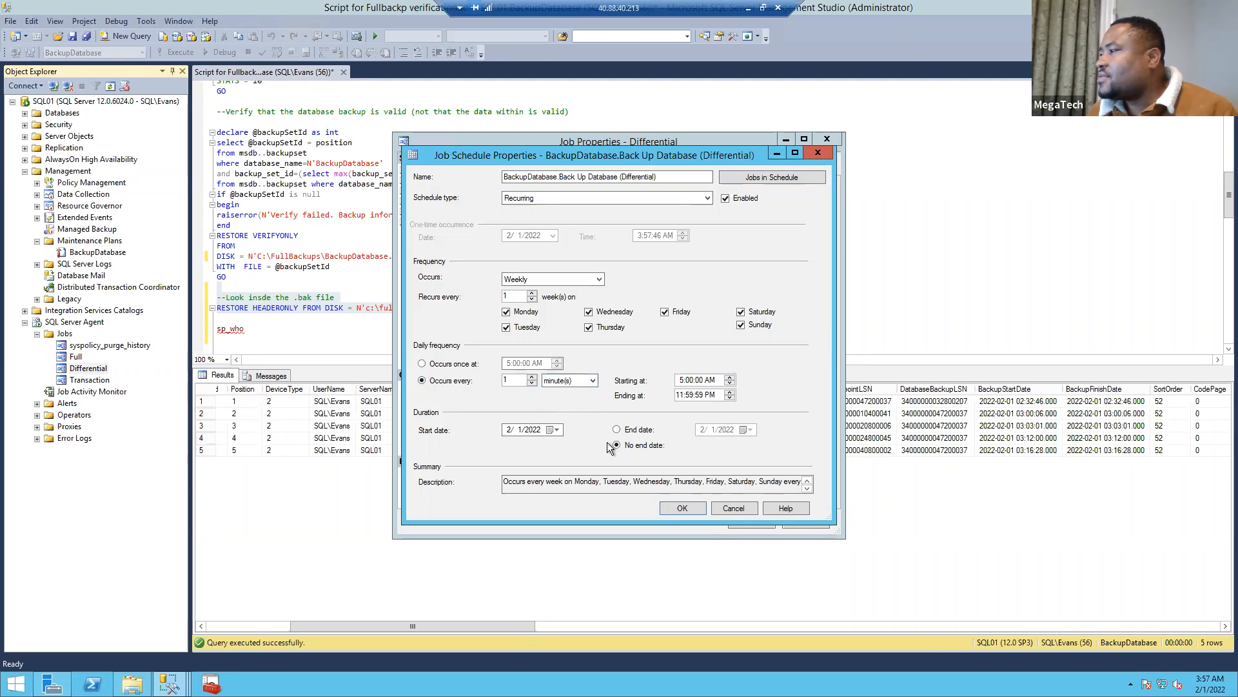
click(683, 509)
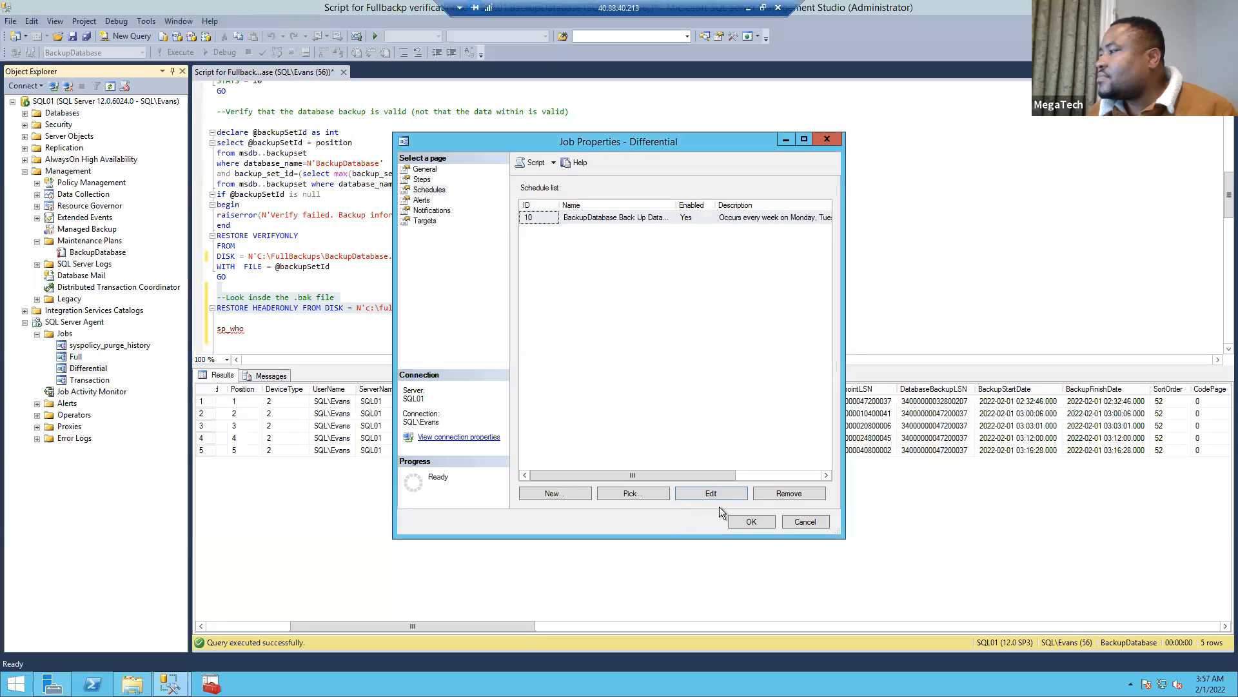
click(748, 522)
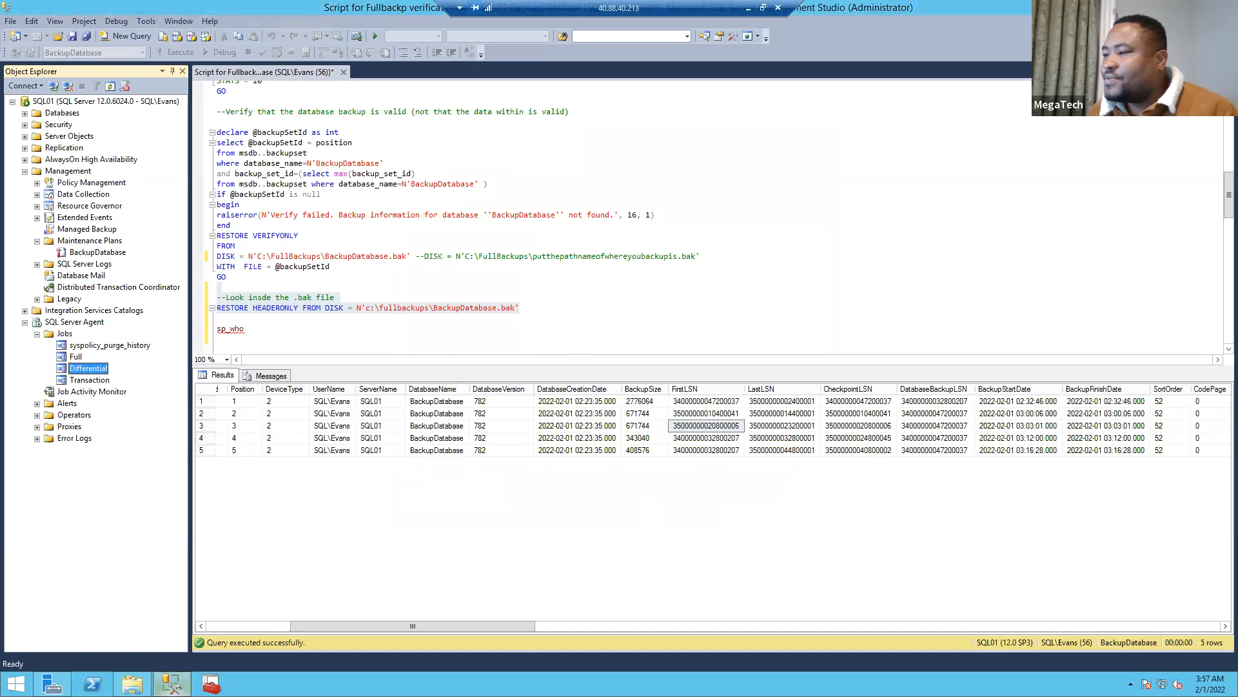
Switch to the FullBackups folder in File Explorer and widen its window to check the backup files' types.
click(132, 684)
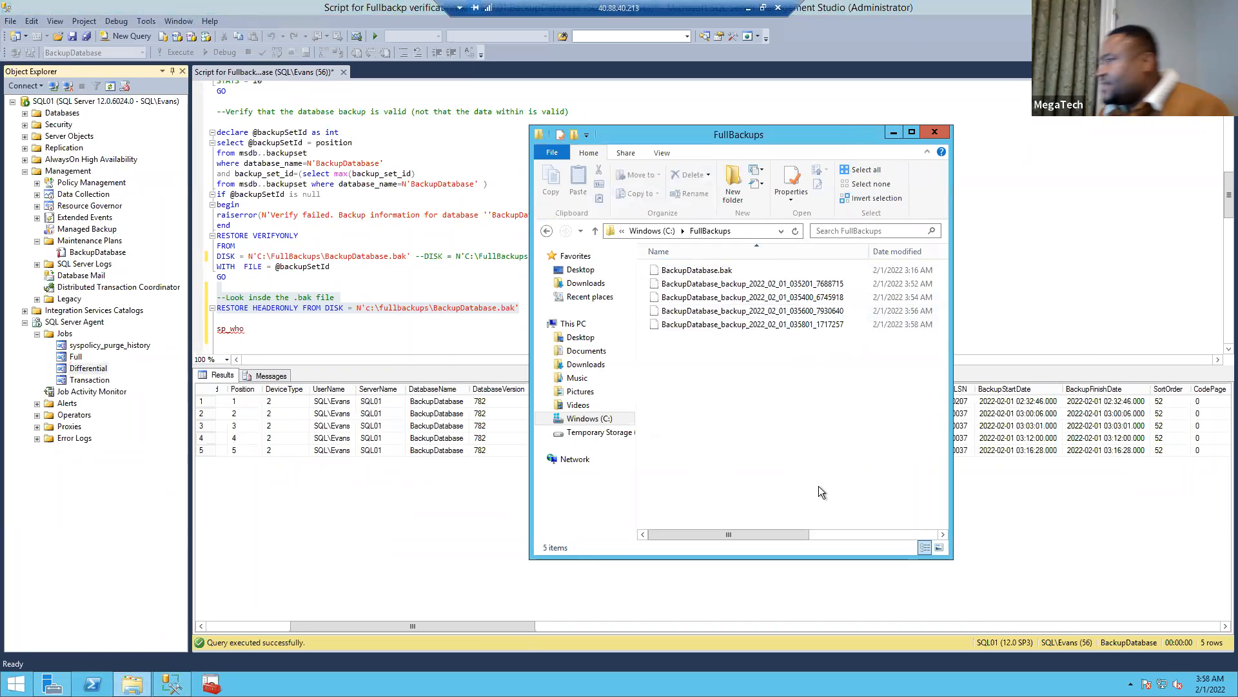
drag(948, 365, 1147, 371)
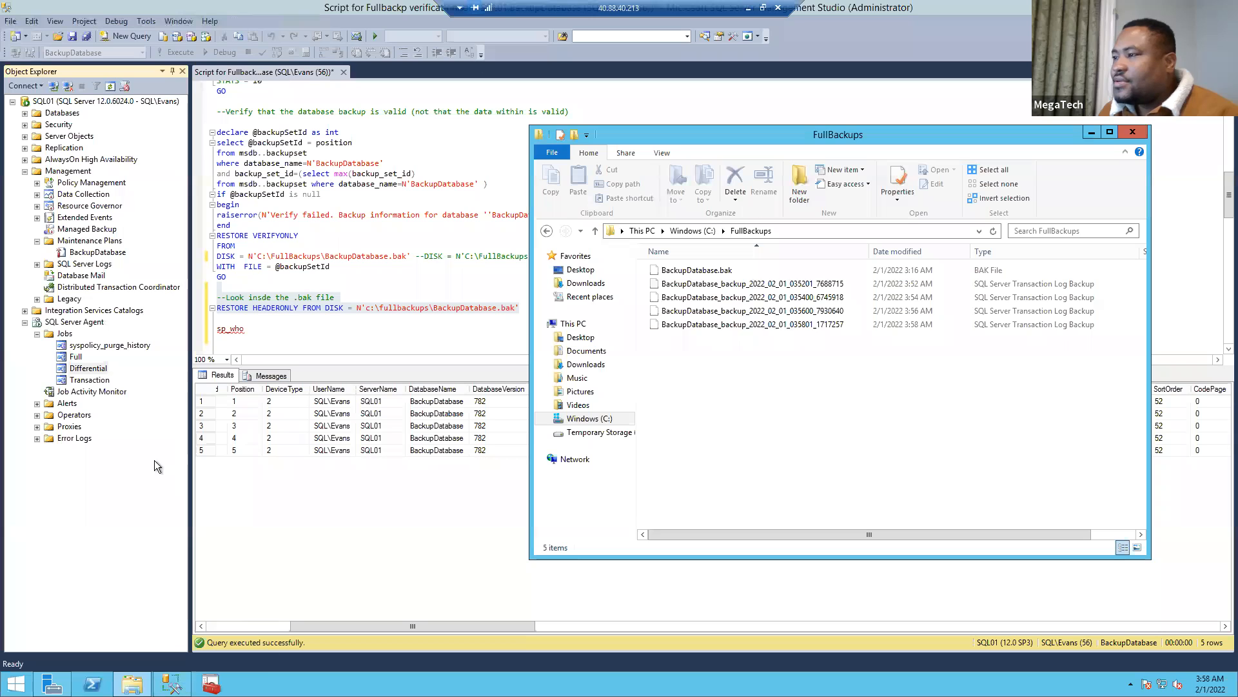
In Management Studio, change the Full job's weekly schedule day from Monday to Tuesday and save the job.
right_click(76, 356)
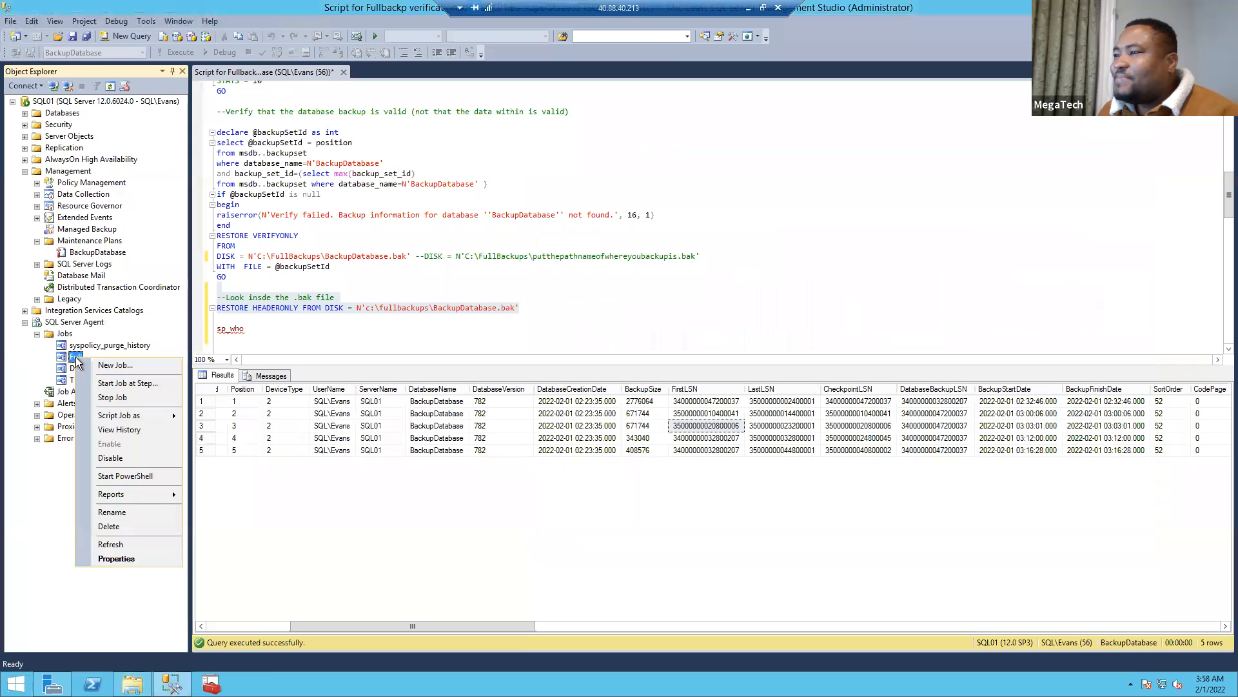
click(117, 558)
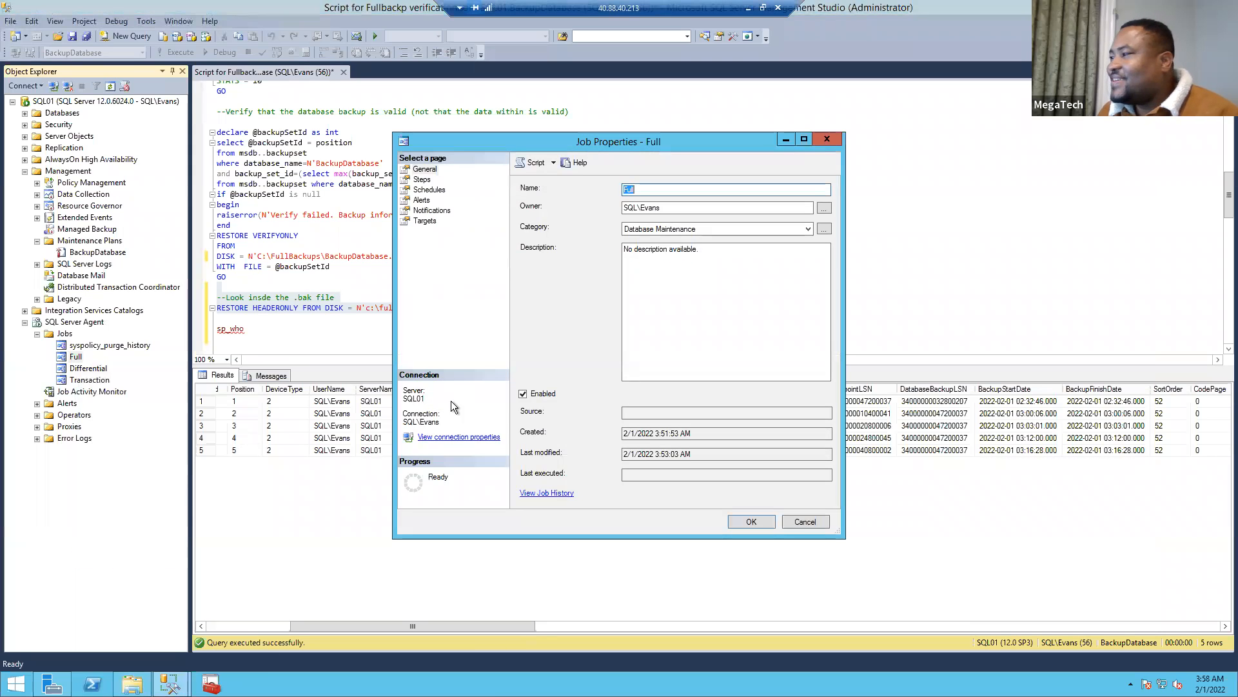
click(429, 189)
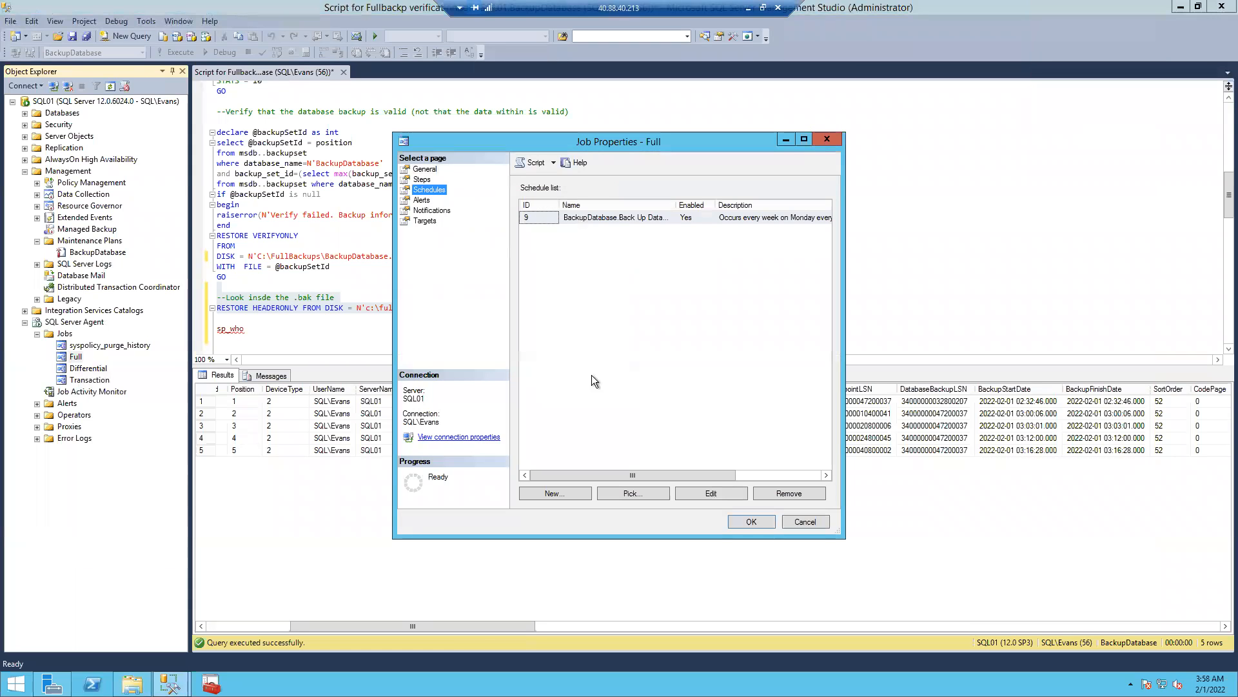
click(709, 491)
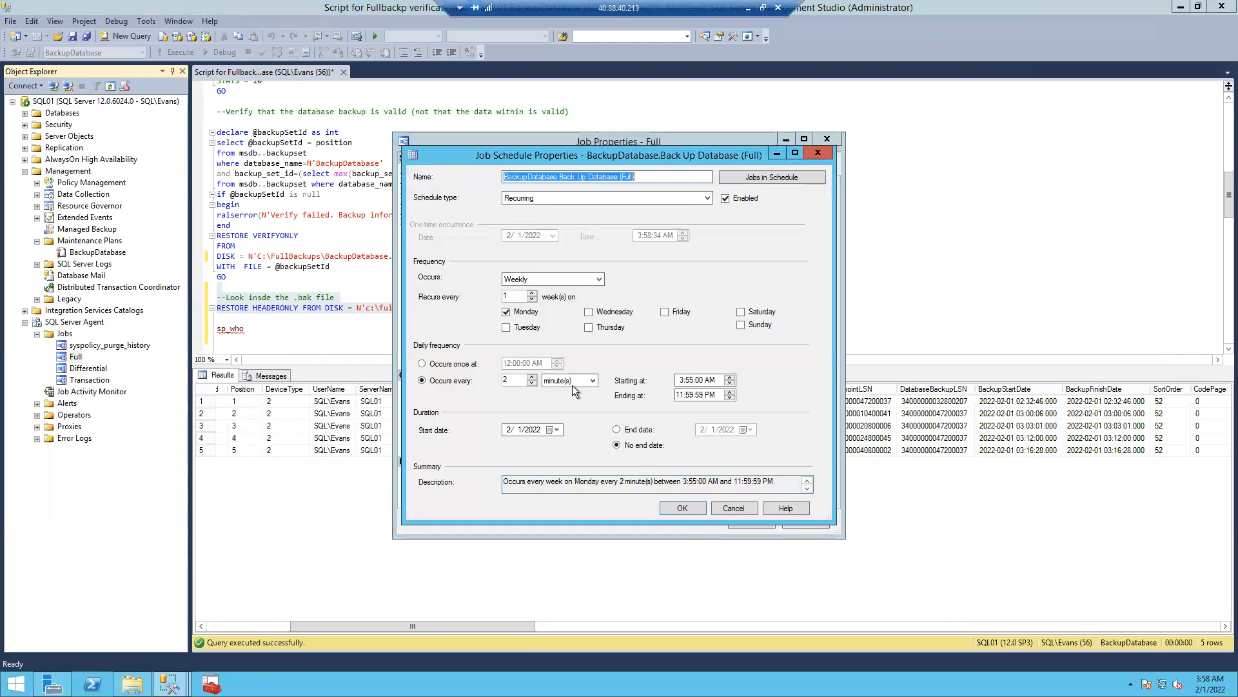
click(507, 312)
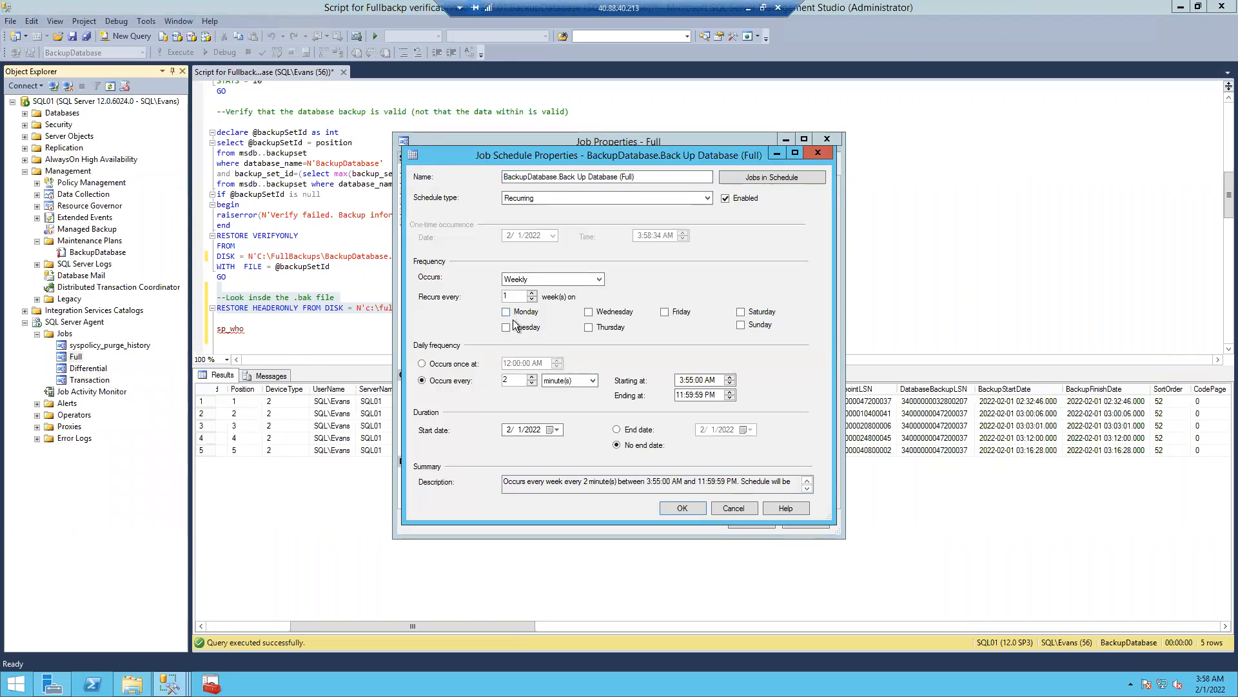
click(507, 327)
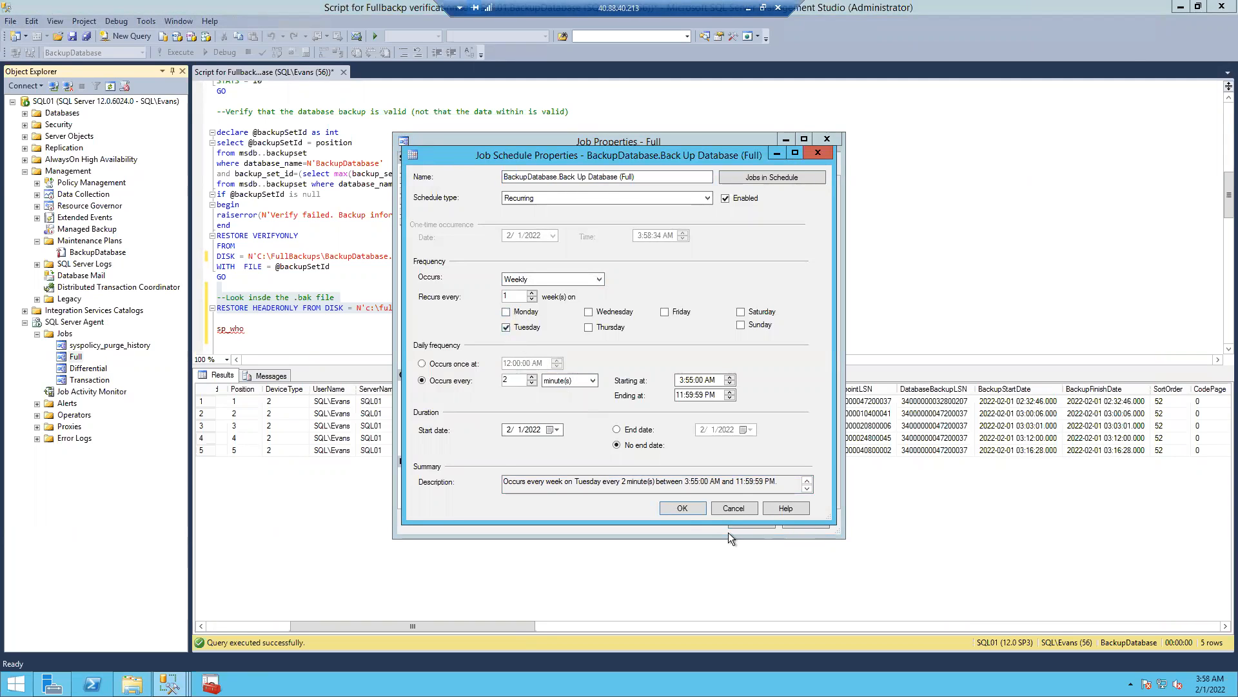
click(683, 508)
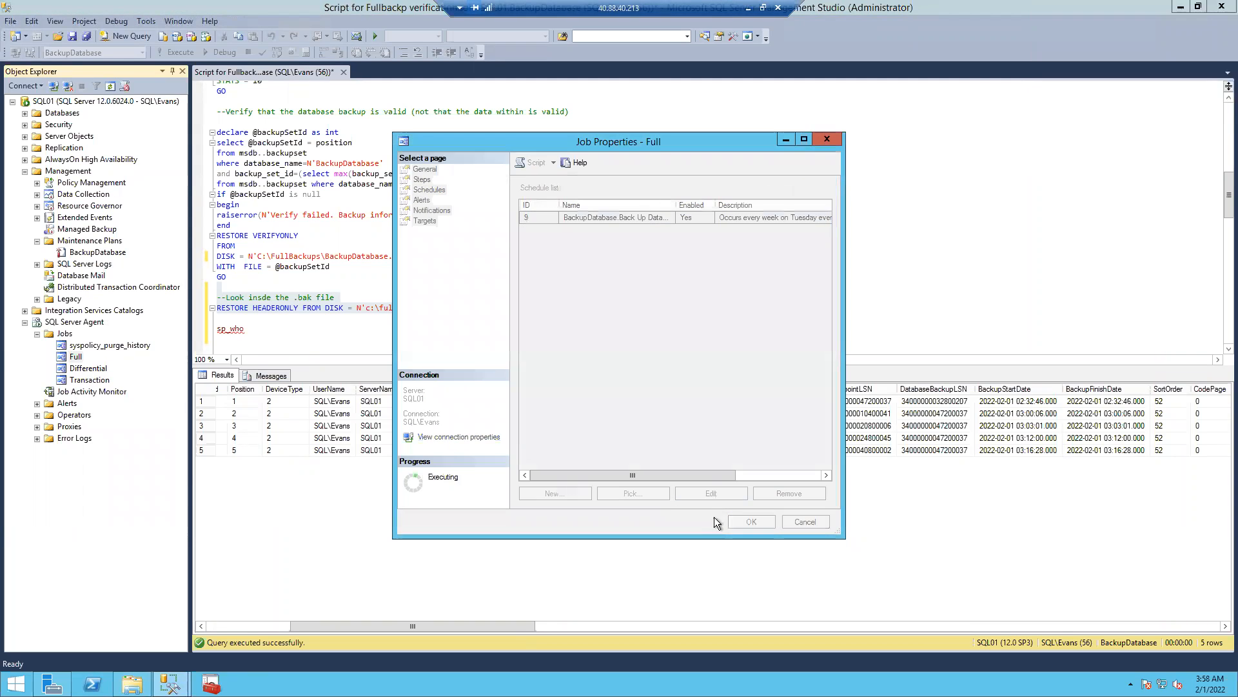
Review the weekdays and daily frequency in the Differential job's schedule, and close its properties without changing anything.
right_click(94, 382)
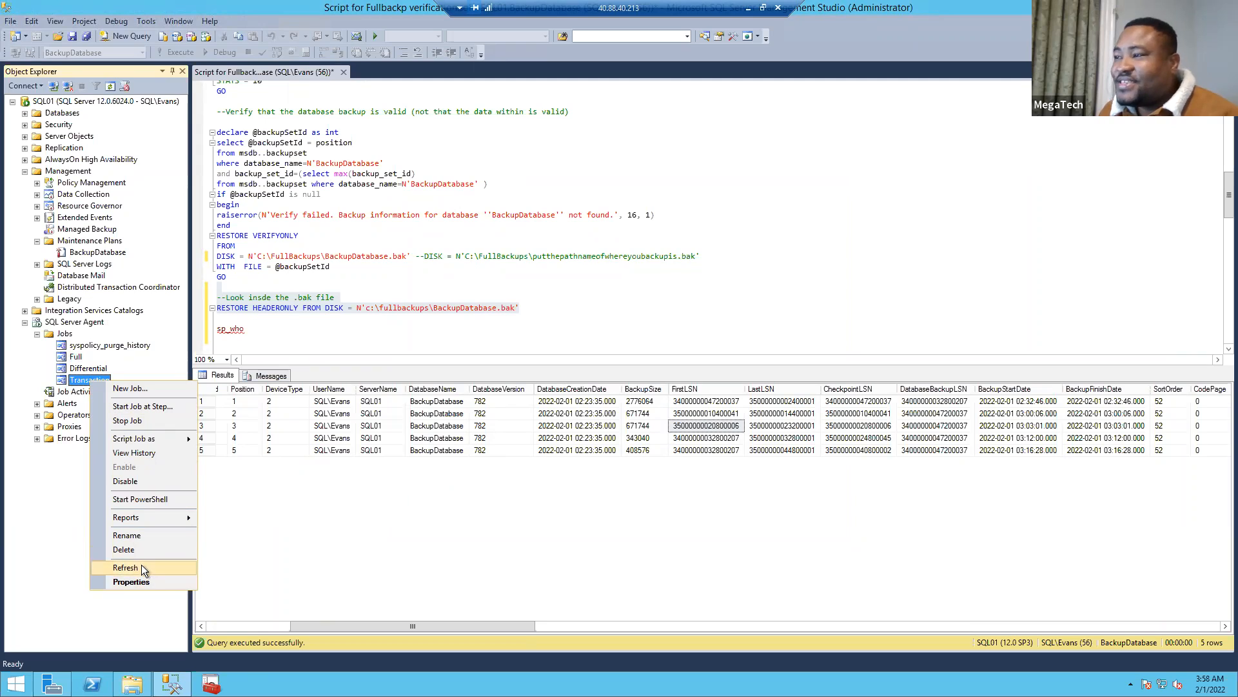
right_click(81, 371)
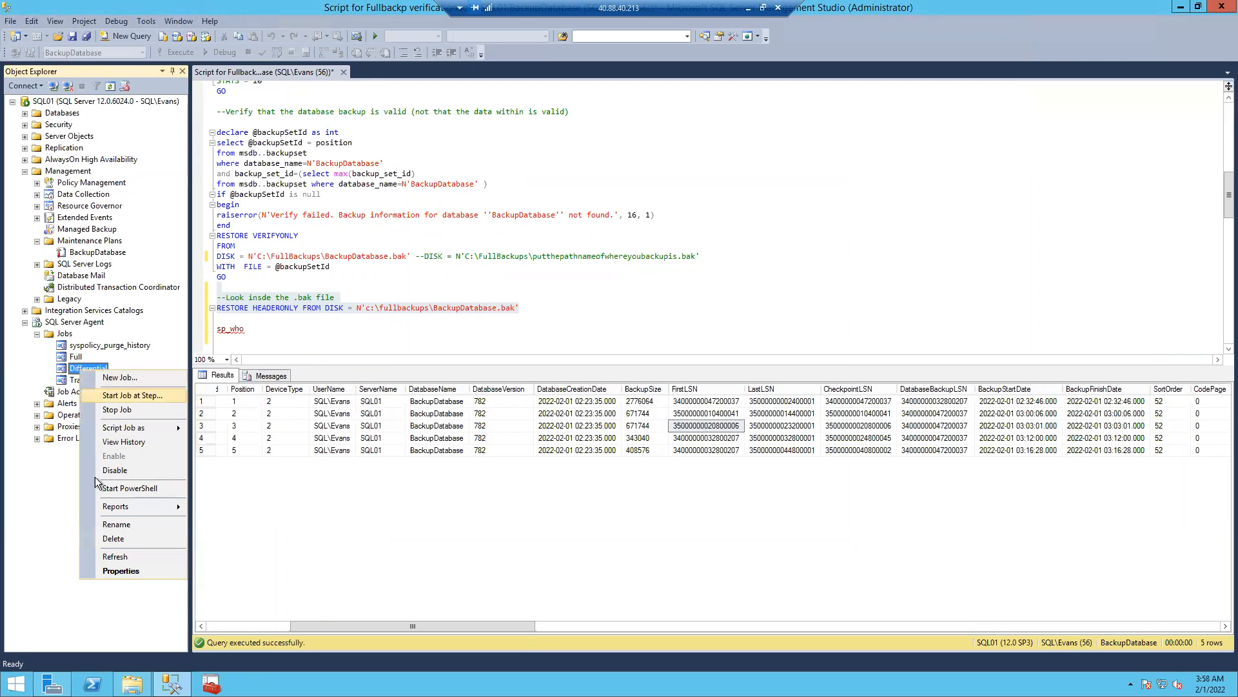
click(120, 570)
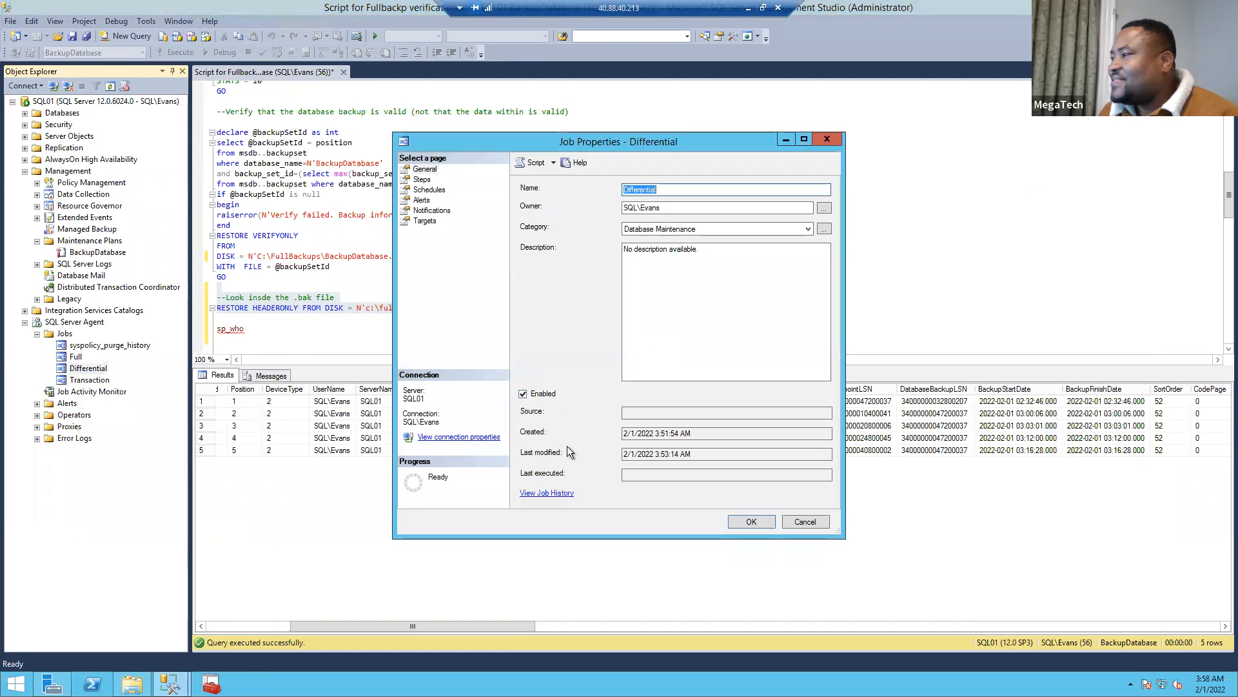
click(429, 189)
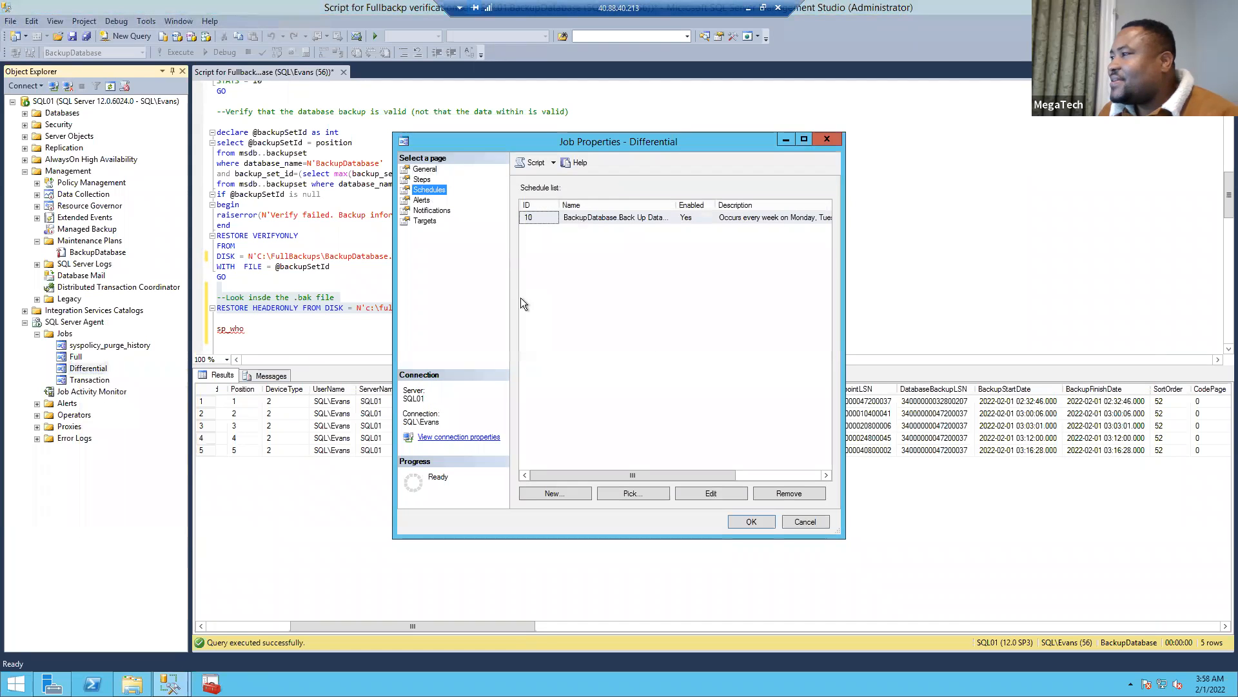
click(711, 493)
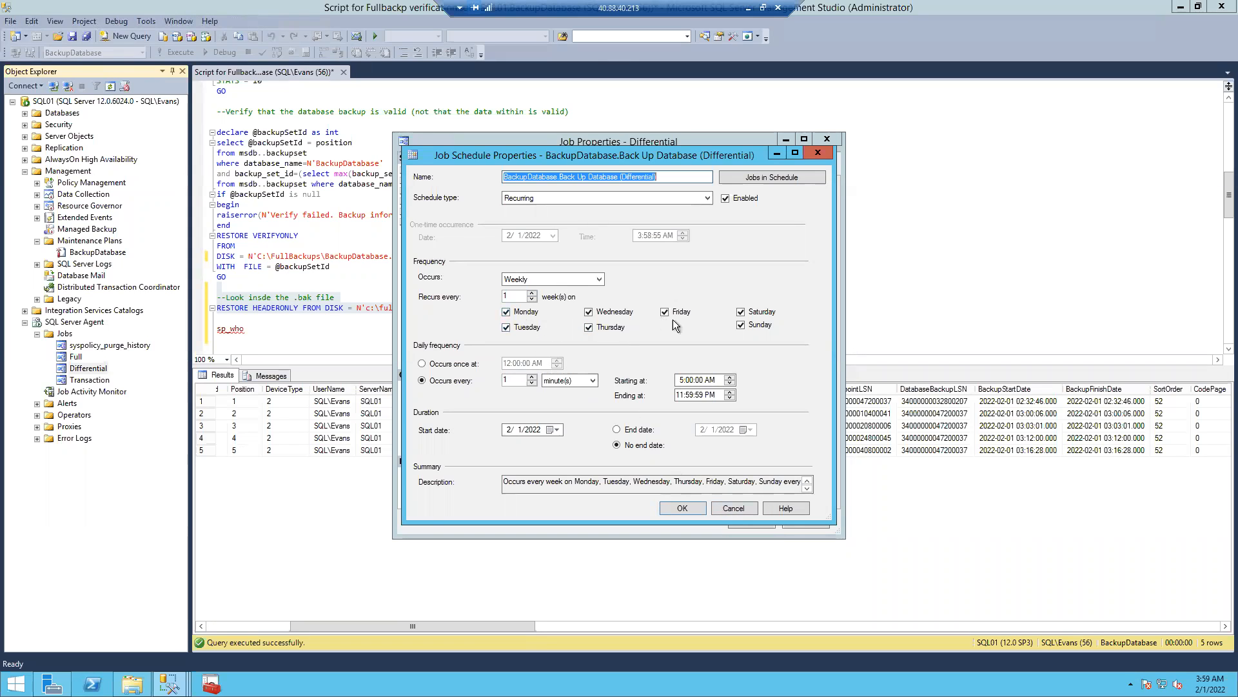
click(685, 506)
click(737, 517)
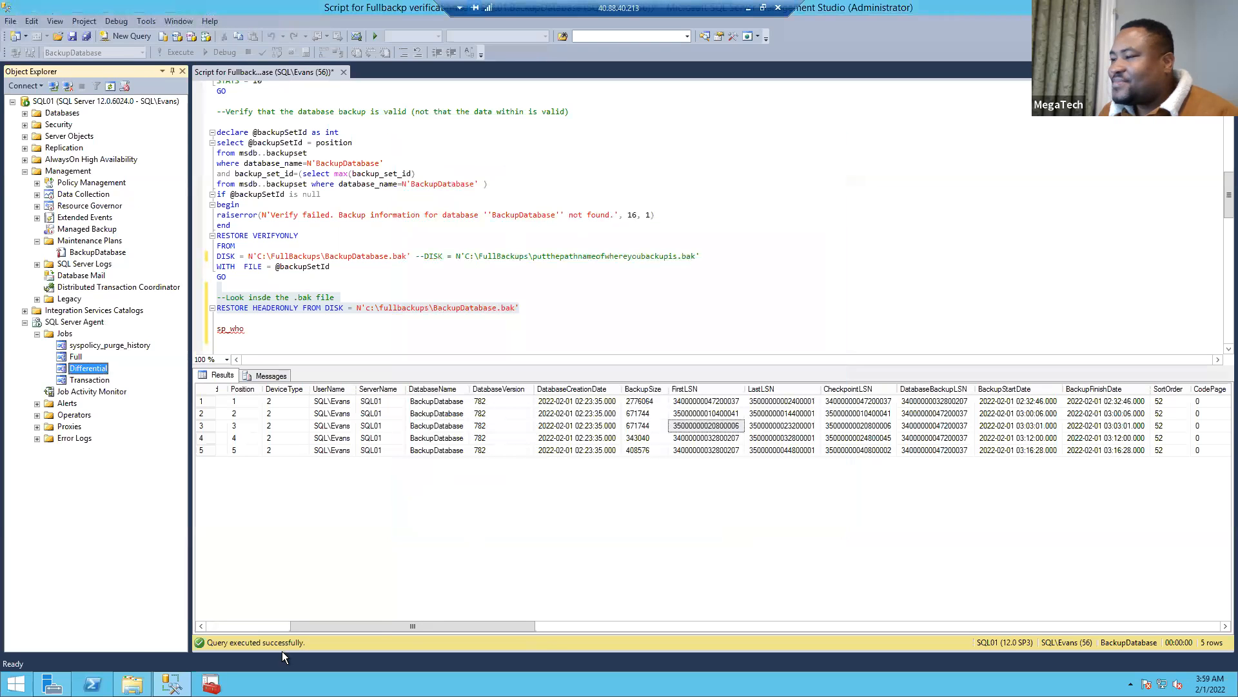
Switch to the FullBackups folder in File Explorer, check the size of the newest .bak file, and minimize the window.
click(132, 685)
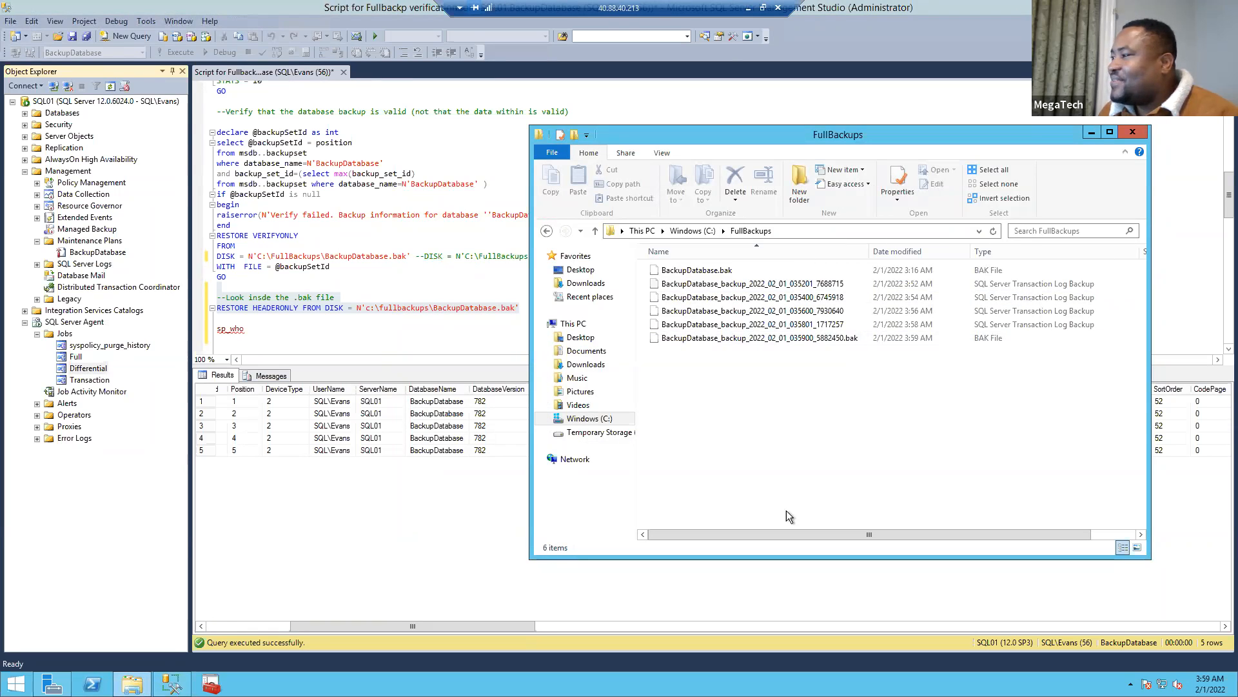
drag(806, 533, 868, 494)
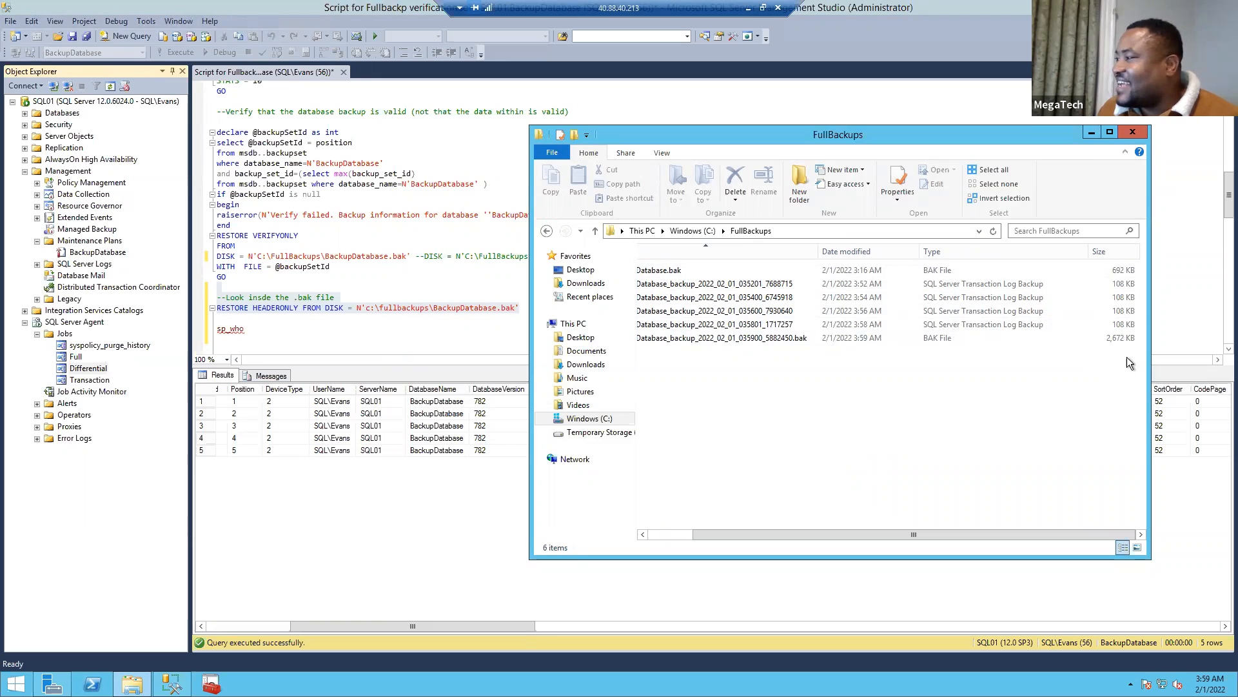
click(1125, 339)
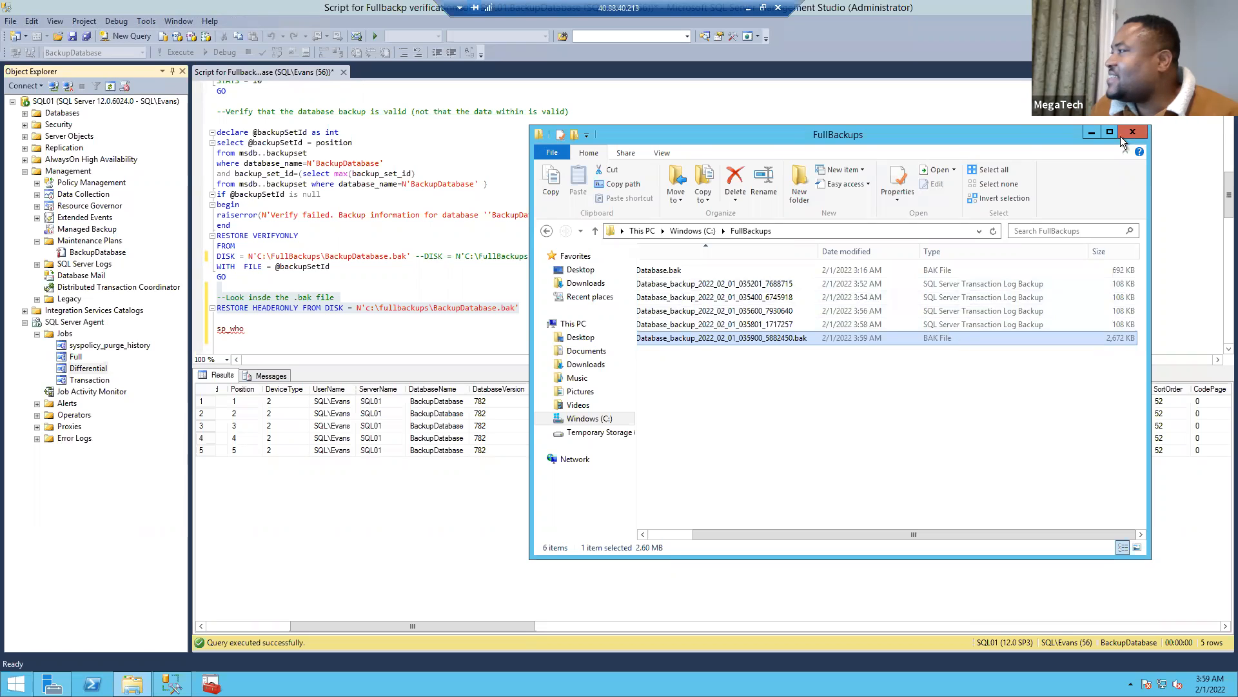
click(1090, 134)
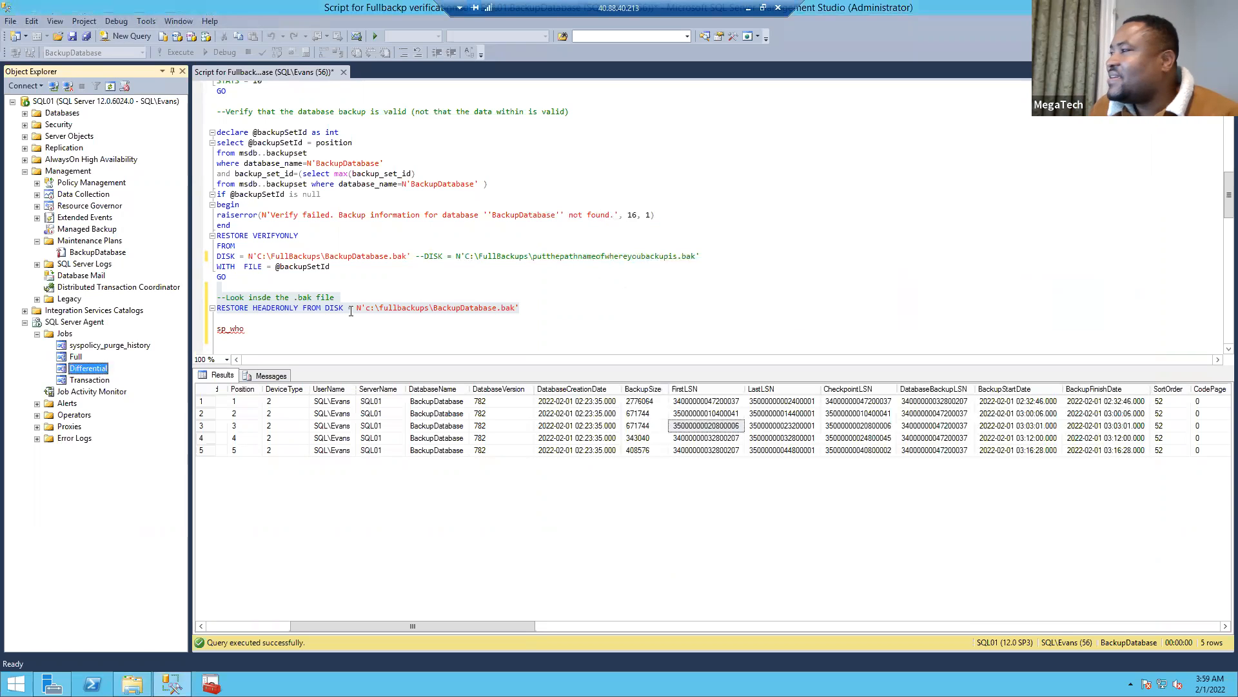
Run only the RESTORE HEADERONLY statement for c:\fullbackups\BackupDatabase.bak, together with its comment line.
click(476, 338)
drag(519, 308, 218, 287)
click(183, 52)
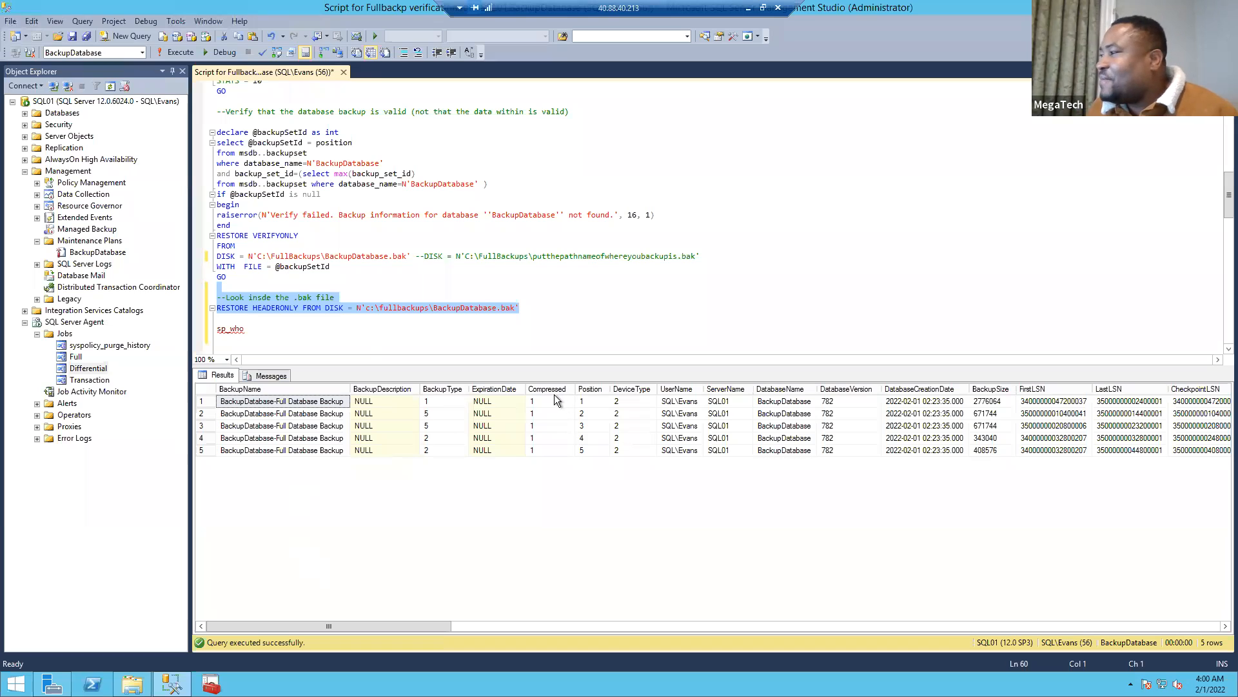
Examine the BackupType values of the backup sets in the query results to tell the backup types apart.
click(426, 400)
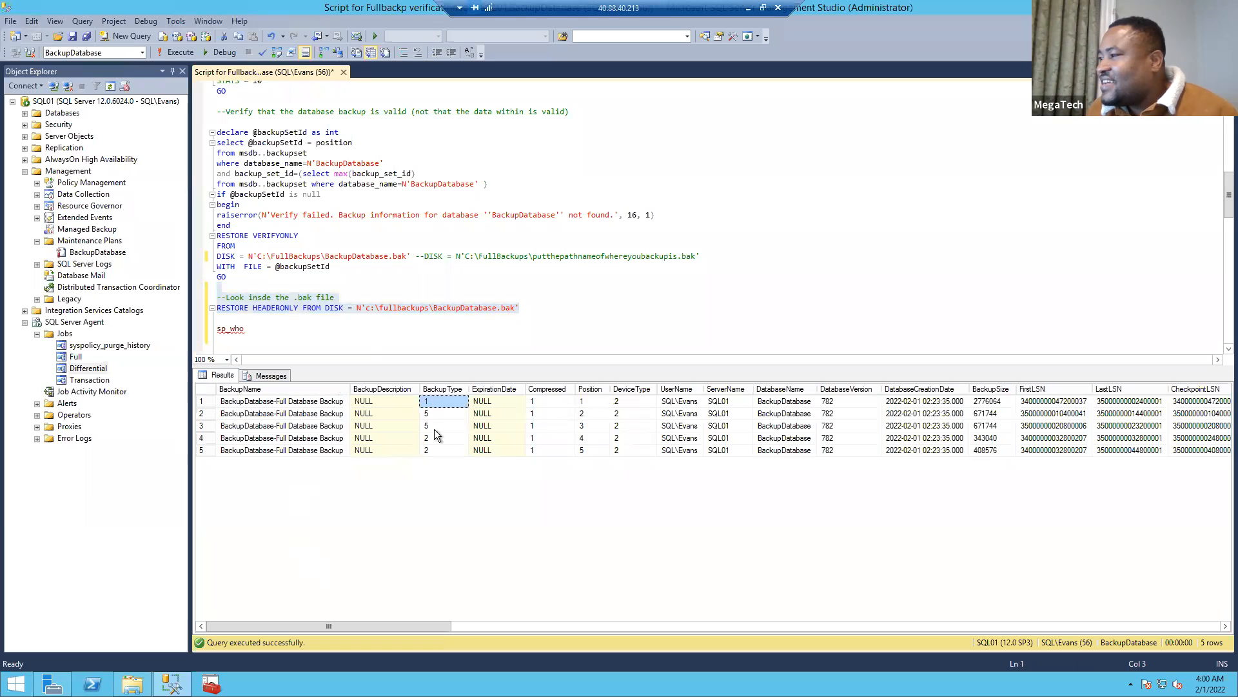
click(583, 427)
click(427, 426)
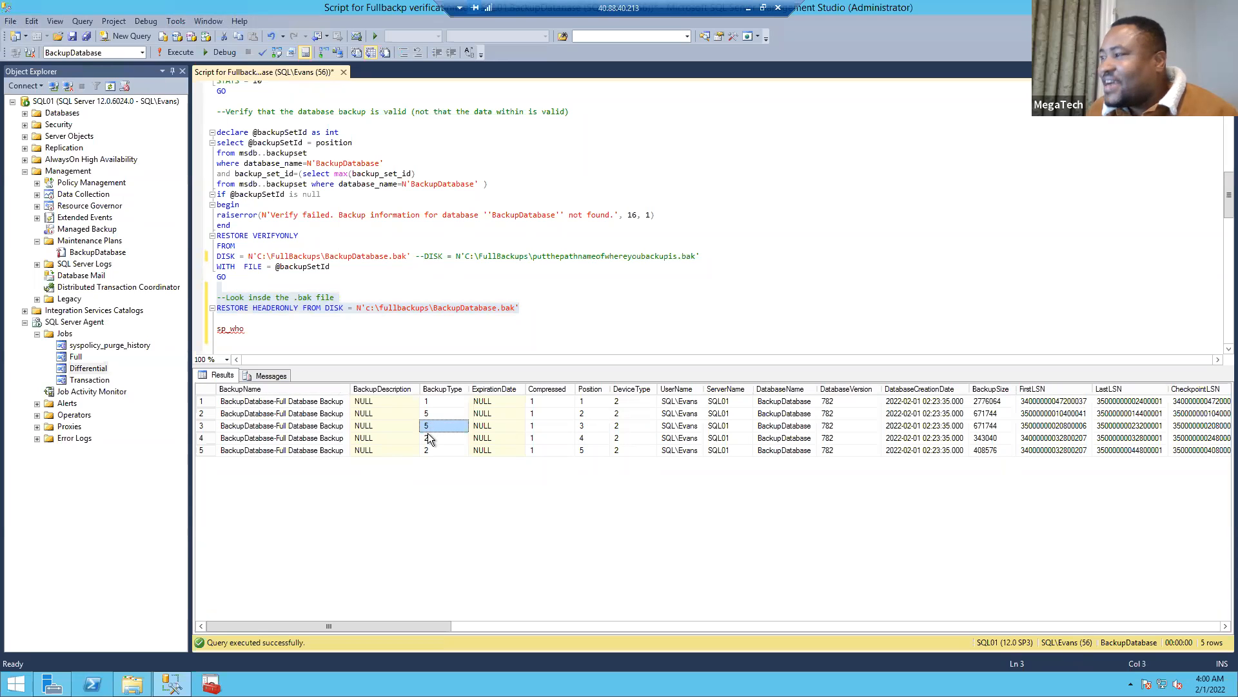
click(434, 451)
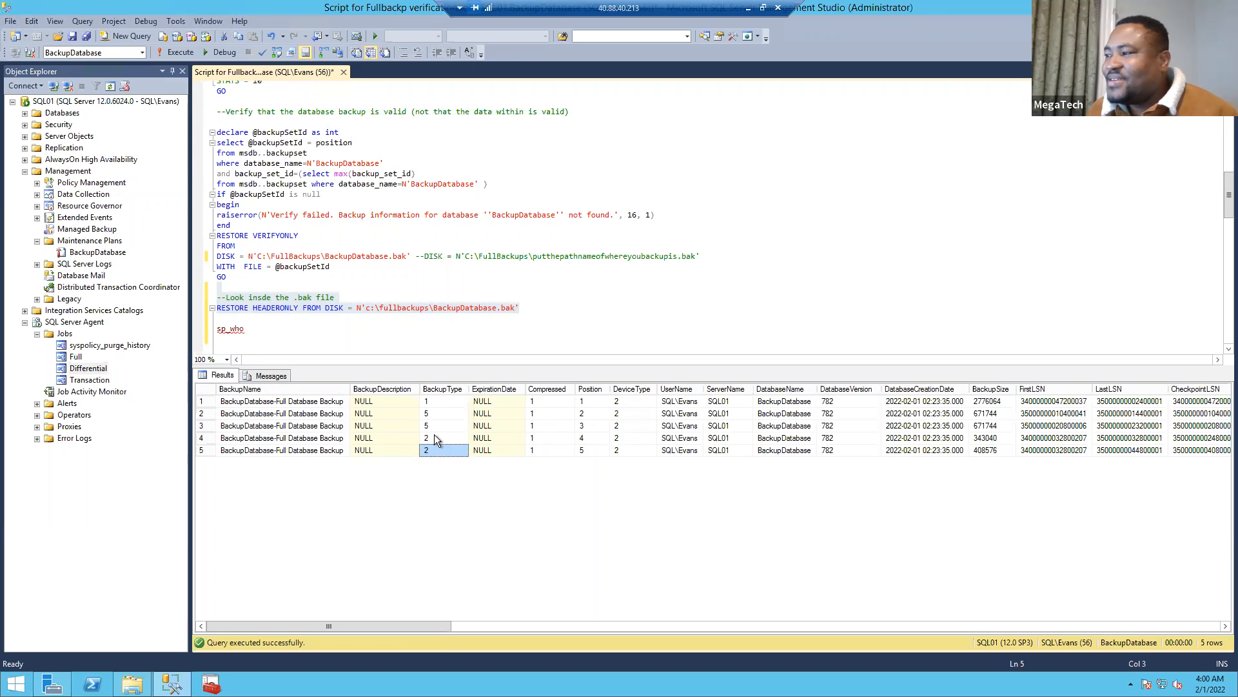
click(432, 401)
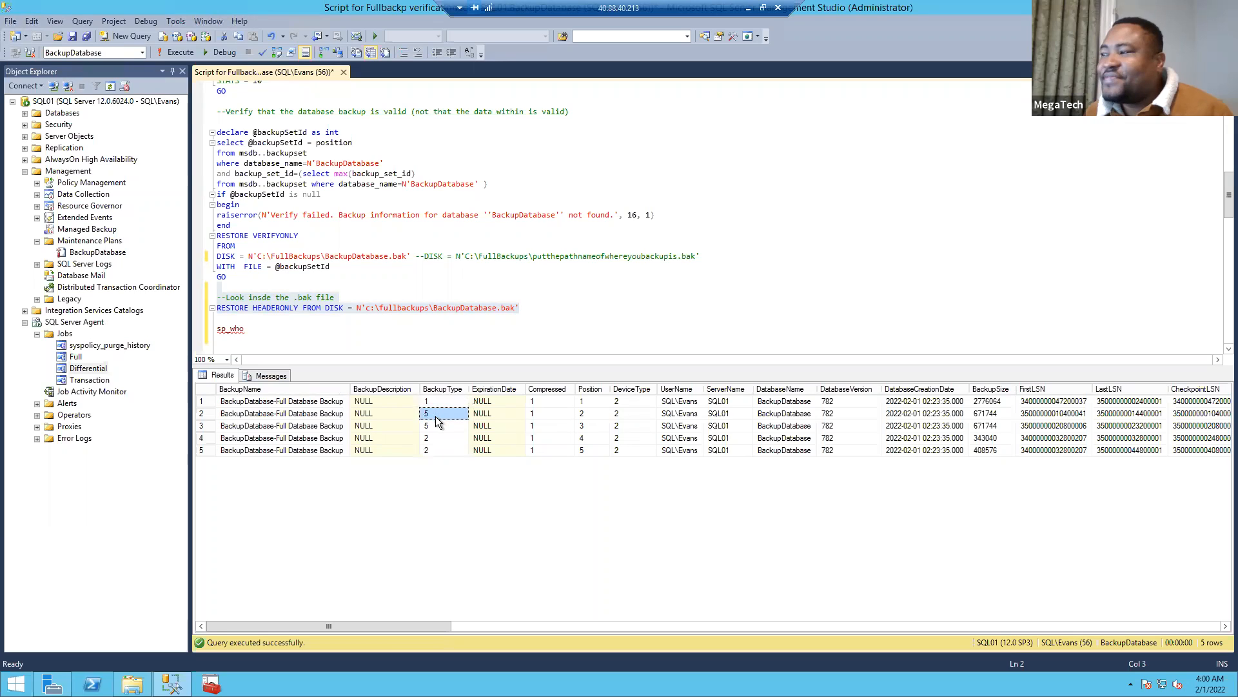
click(436, 450)
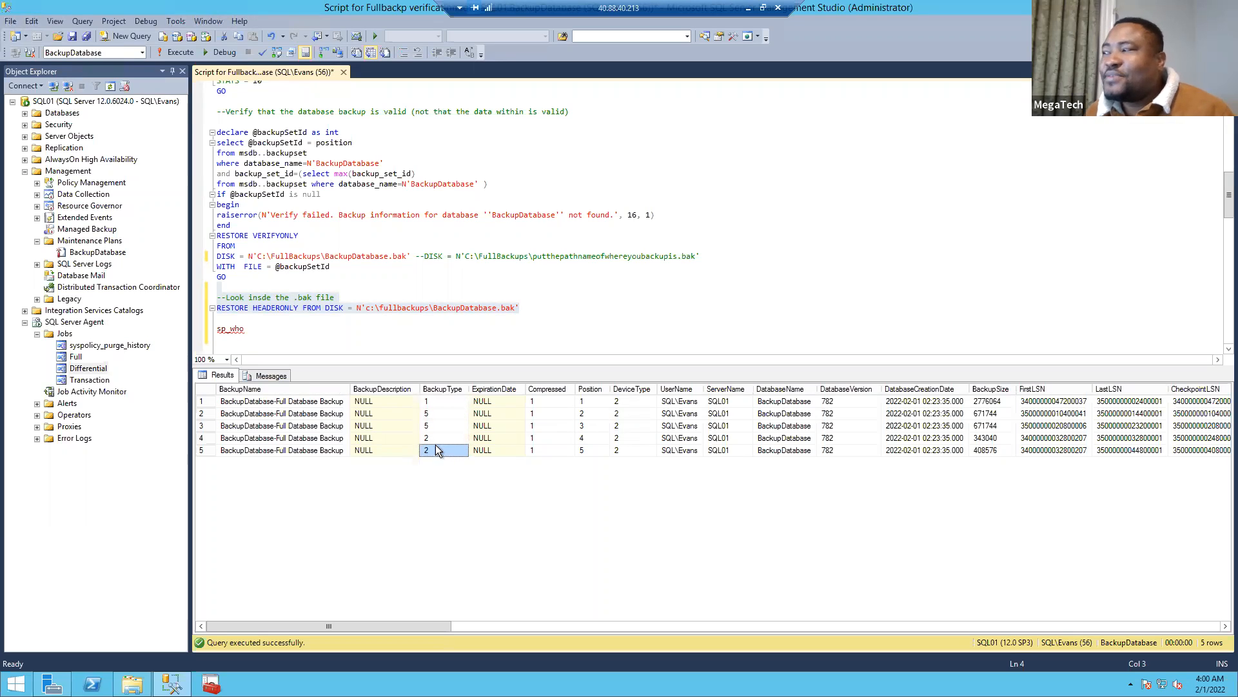
Reselect the header query for BackupDatabase.bak and execute it again to refresh the backup set list.
click(540, 308)
drag(520, 308, 217, 287)
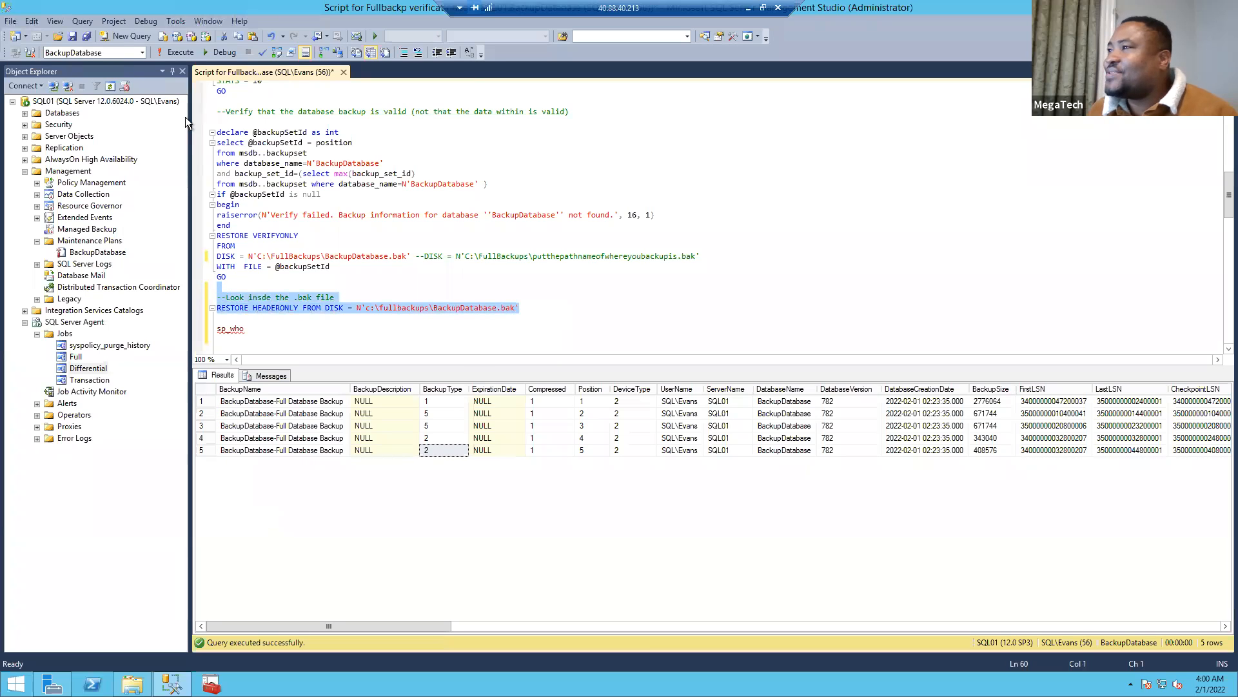
click(168, 52)
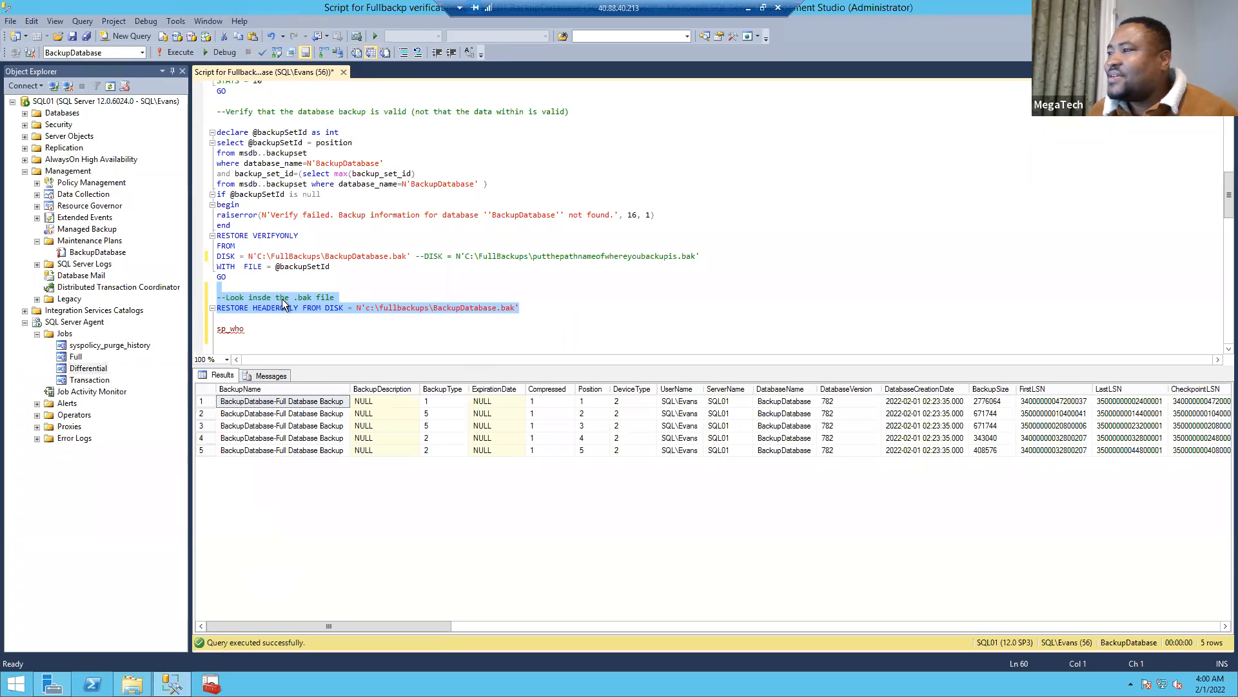
click(183, 52)
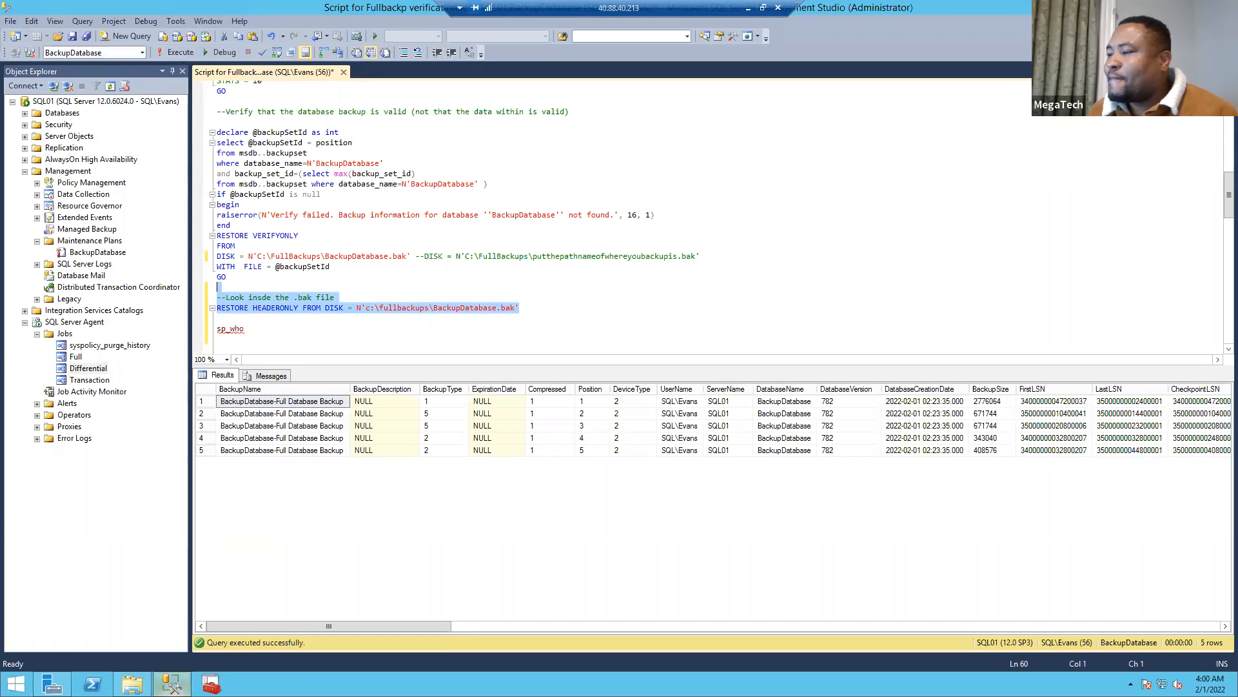
Switch to the FullBackups folder in File Explorer and examine the names, dates and types of the backup files.
click(135, 684)
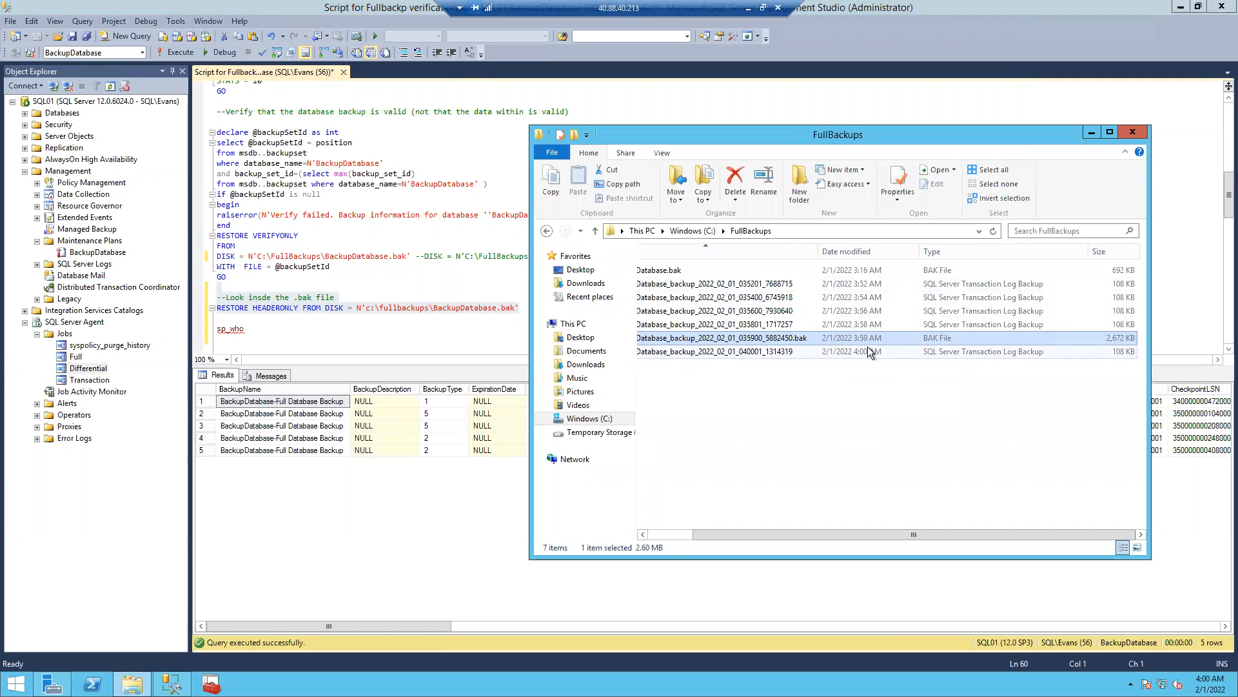
drag(735, 539, 694, 552)
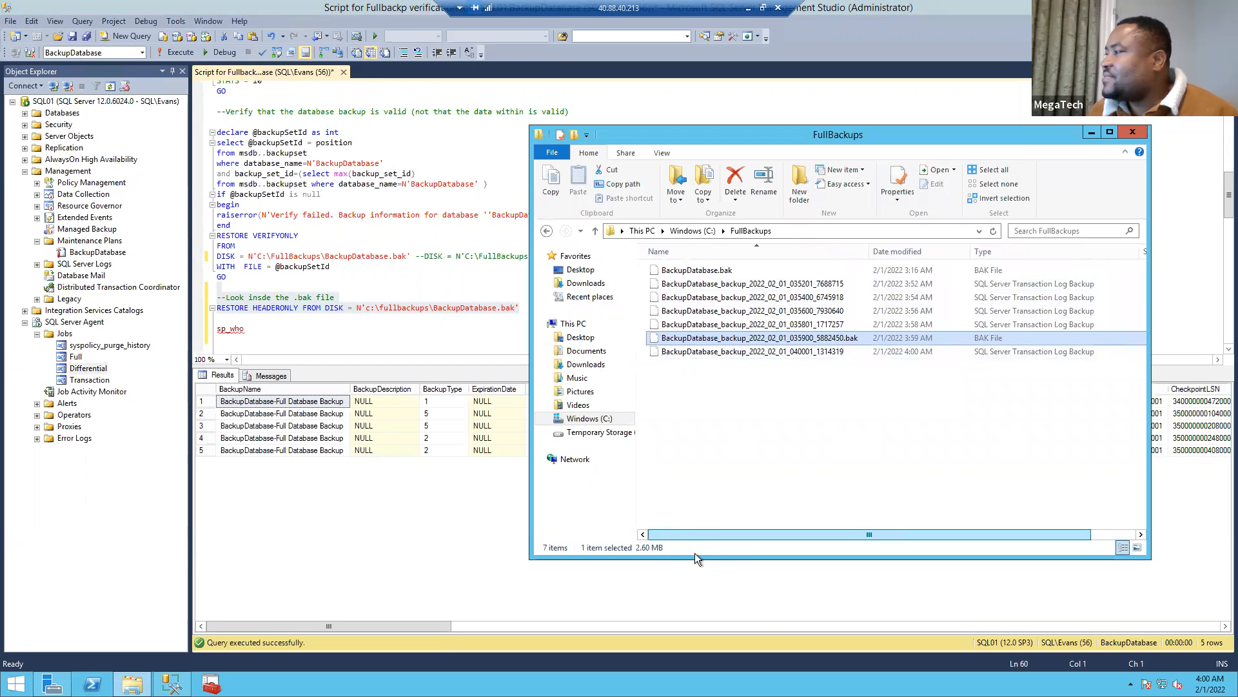
click(752, 407)
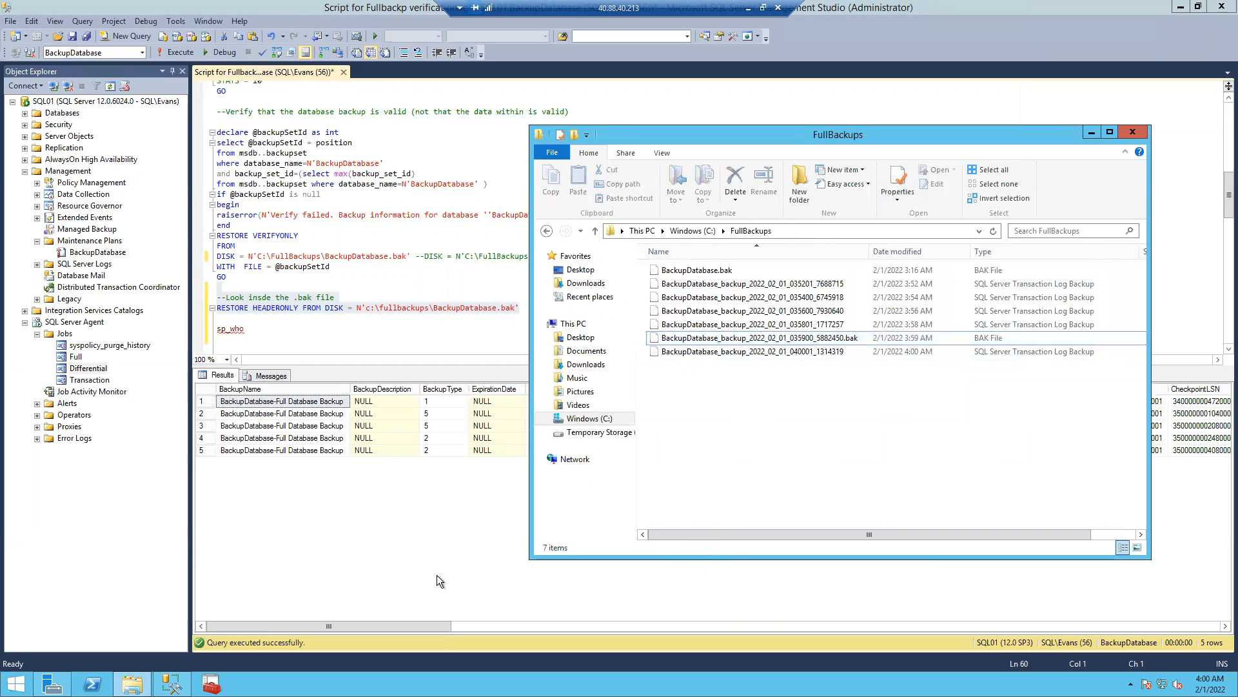
Change the Differential job's schedule to occur daily instead of weekly and save the schedule and job properties.
right_click(86, 369)
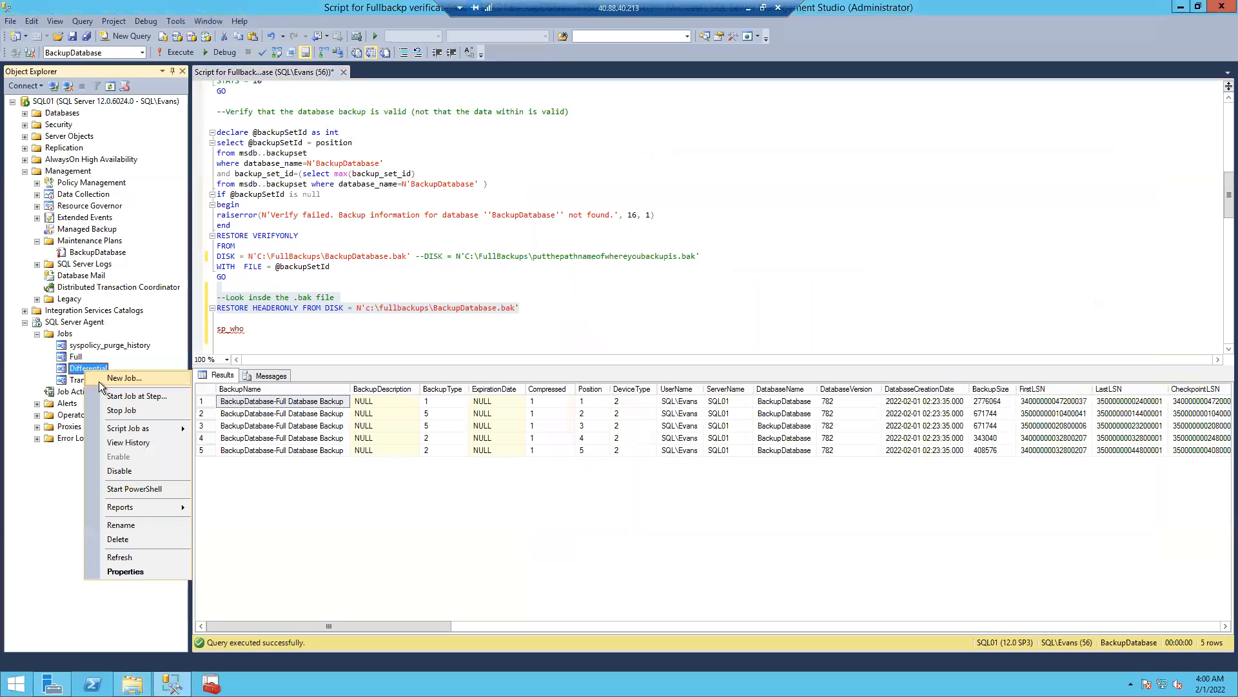
click(125, 572)
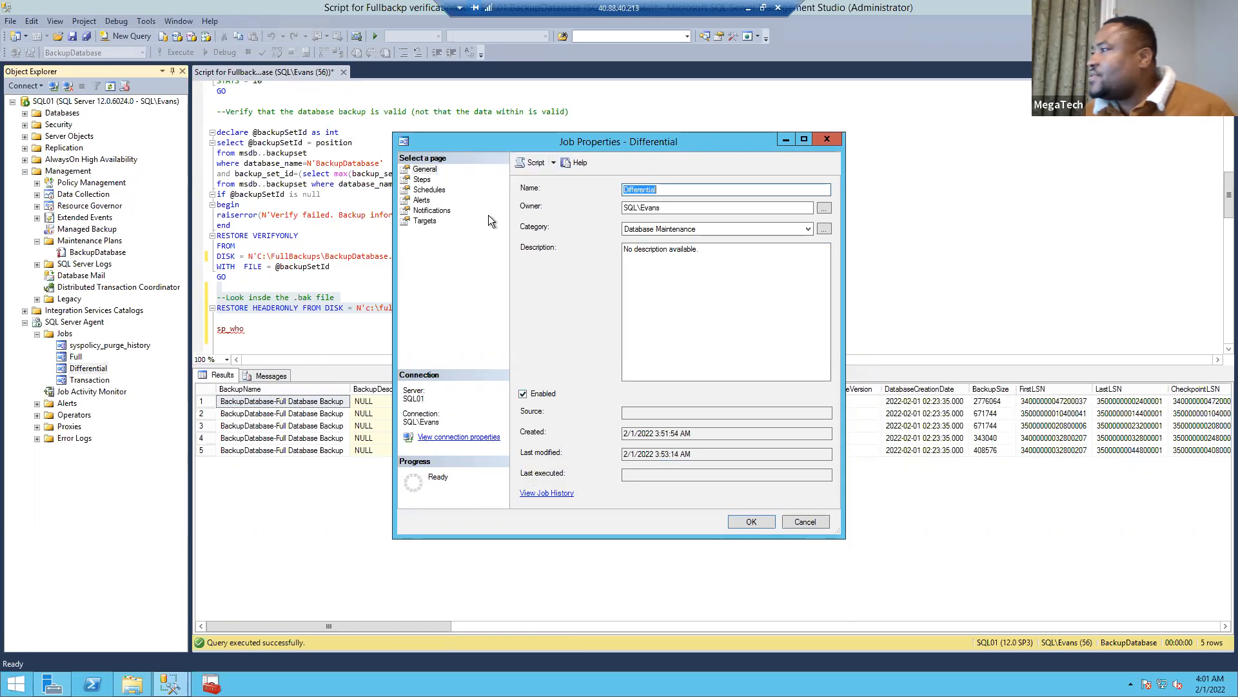
click(438, 191)
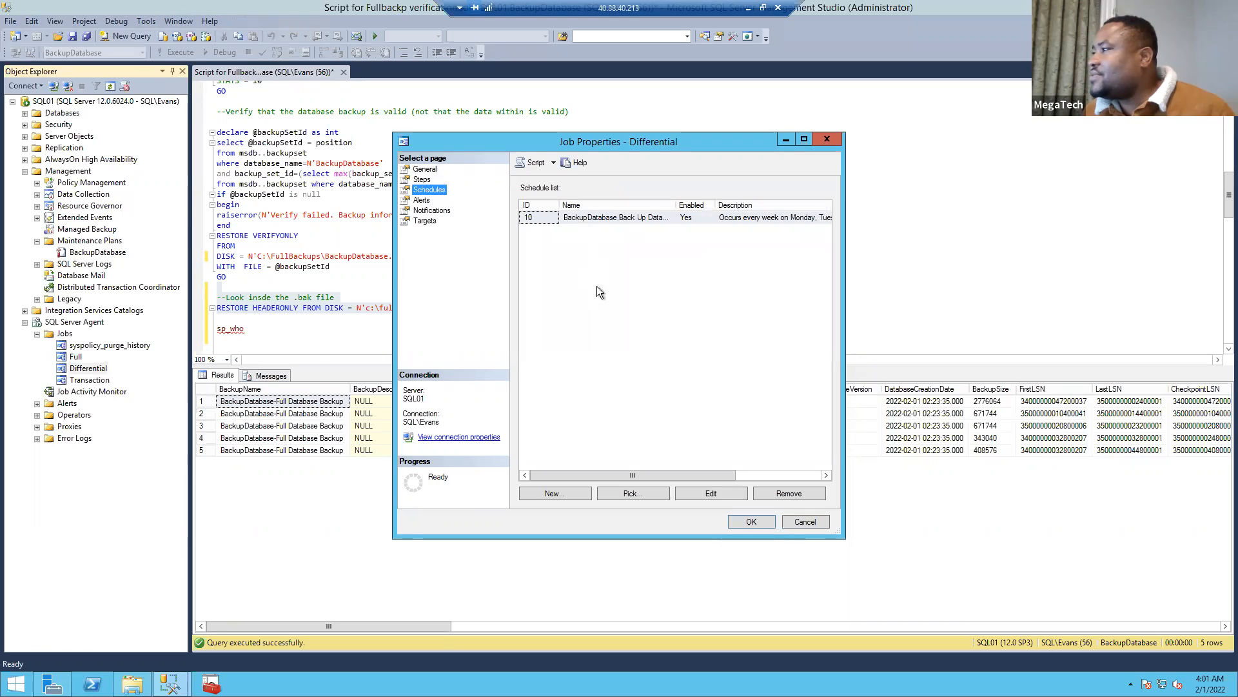
click(711, 493)
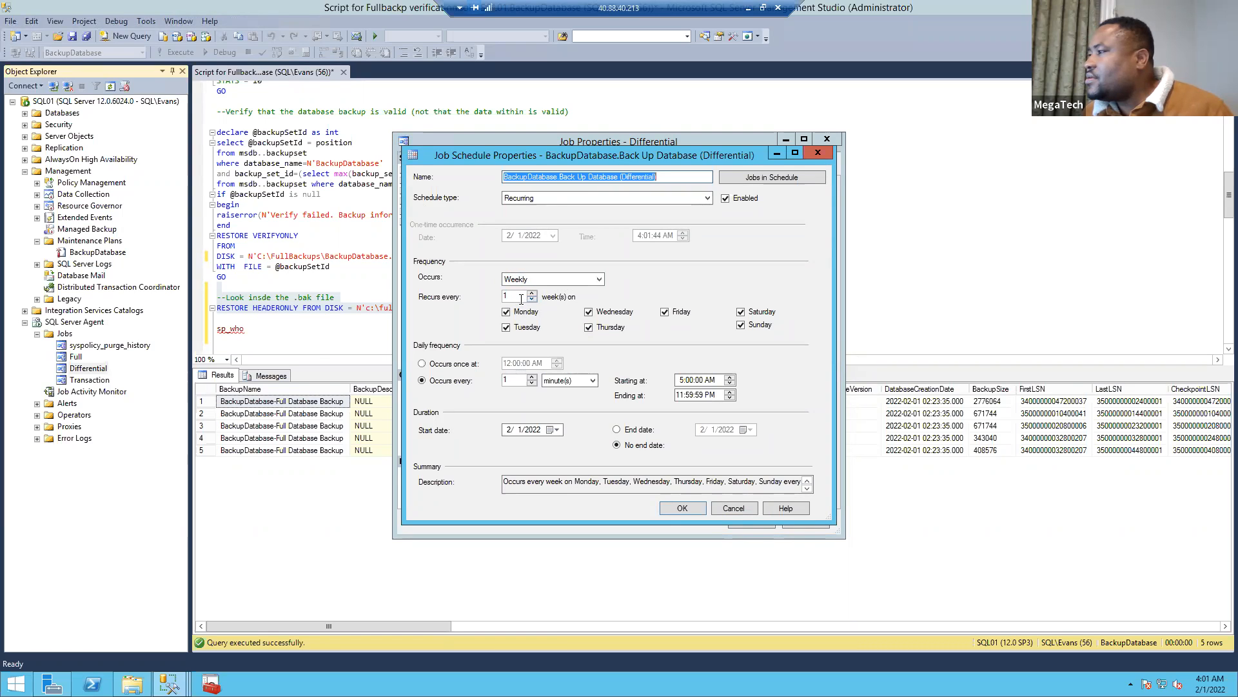
click(555, 282)
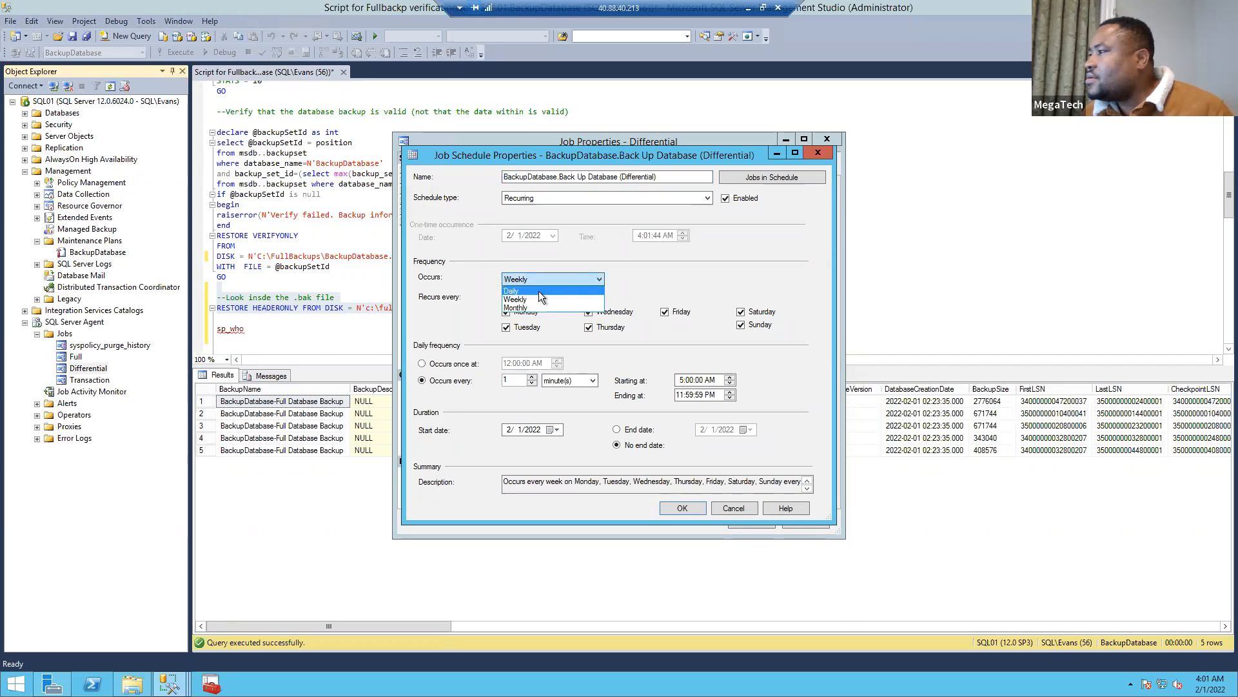
click(539, 291)
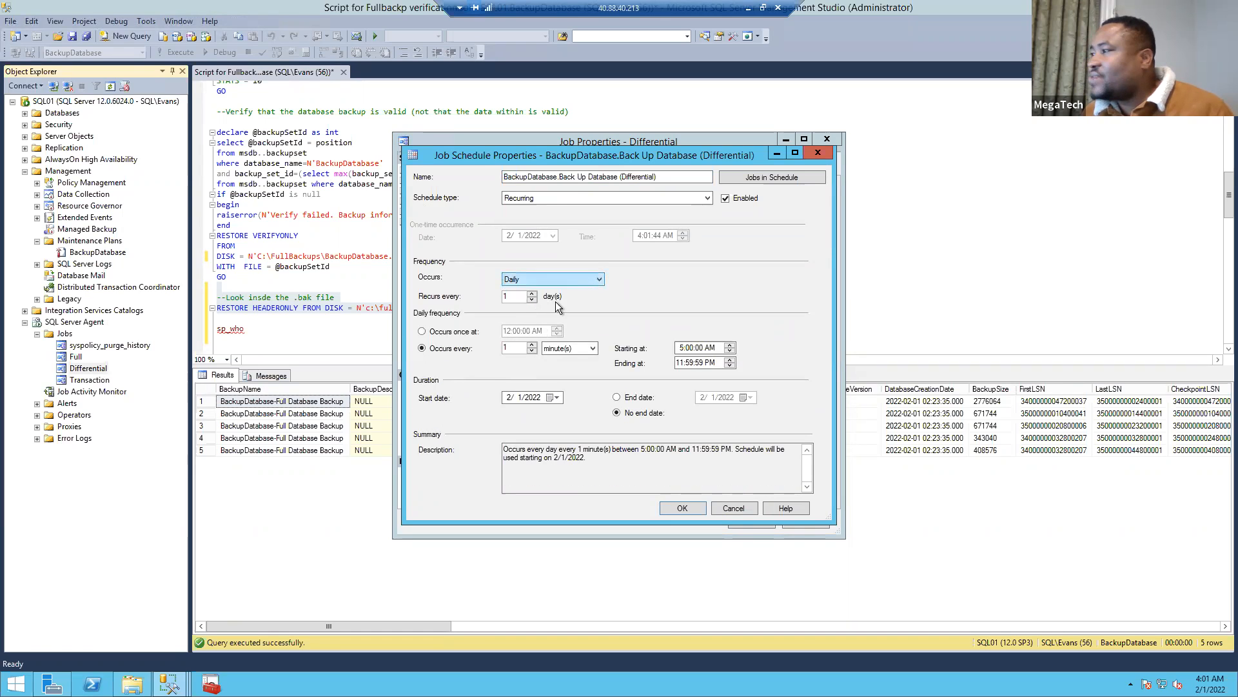
click(687, 510)
click(741, 522)
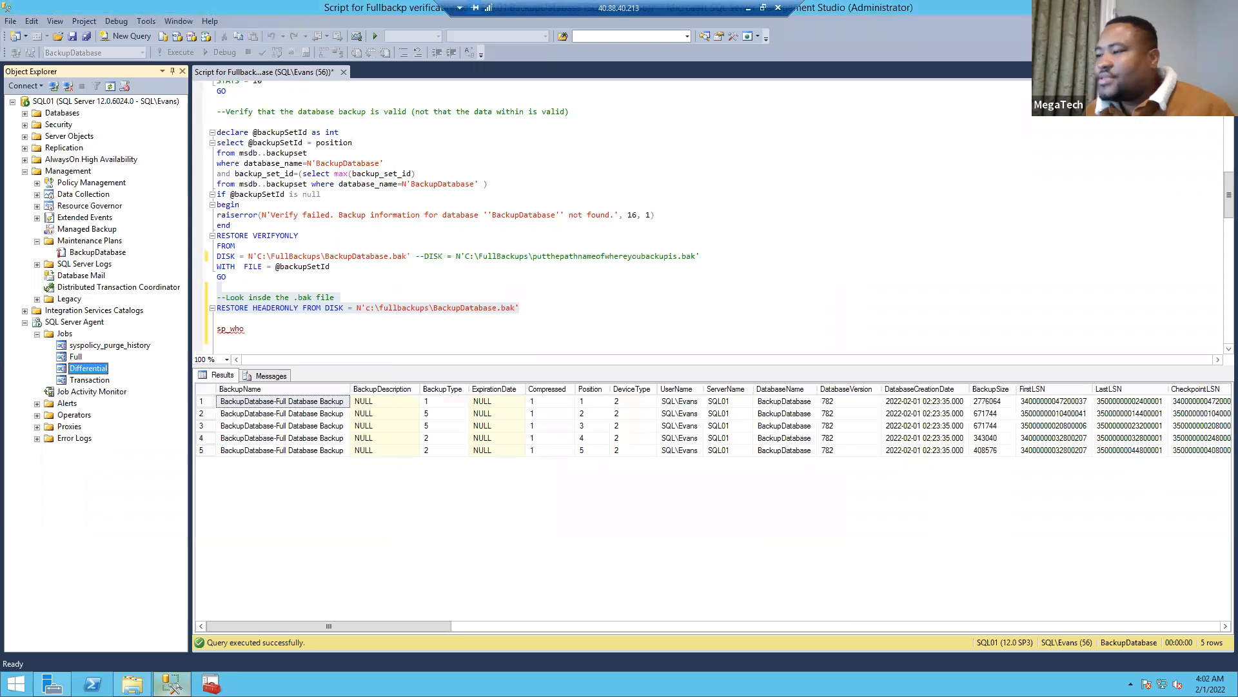
Check the FullBackups folder for new backup files, minimize it, and rerun the RESTORE HEADERONLY query for BackupDatabase.bak.
click(132, 683)
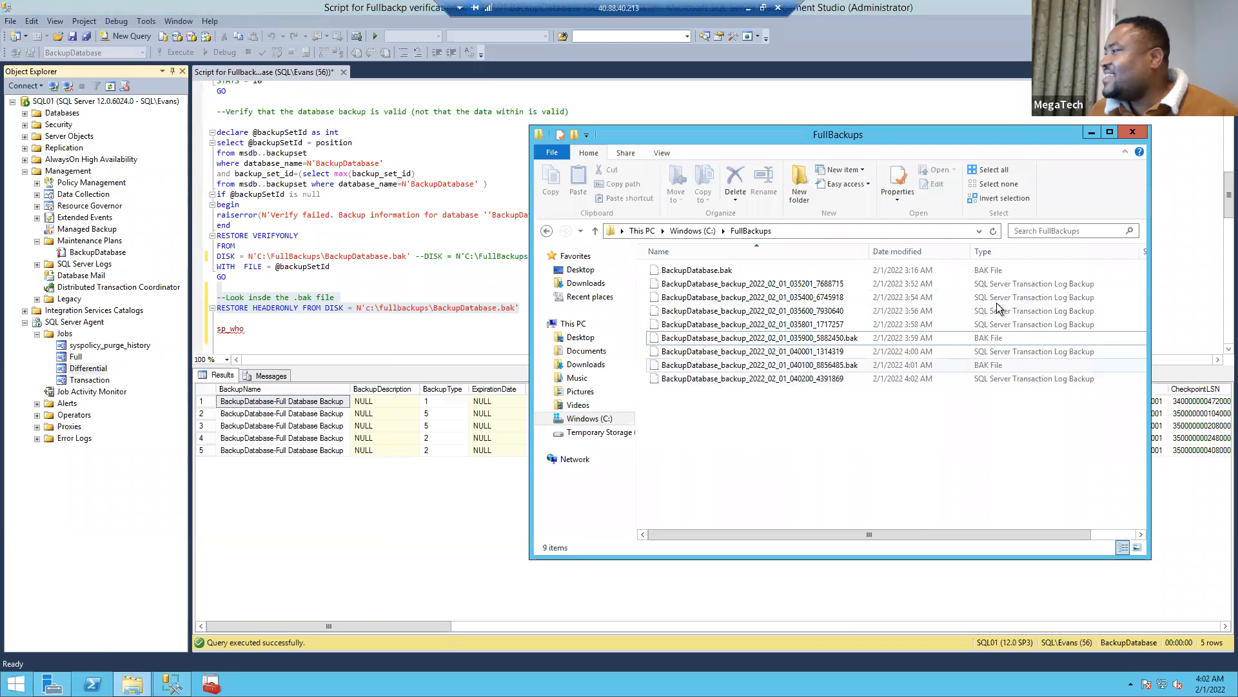
click(1092, 134)
drag(534, 314, 217, 297)
click(173, 53)
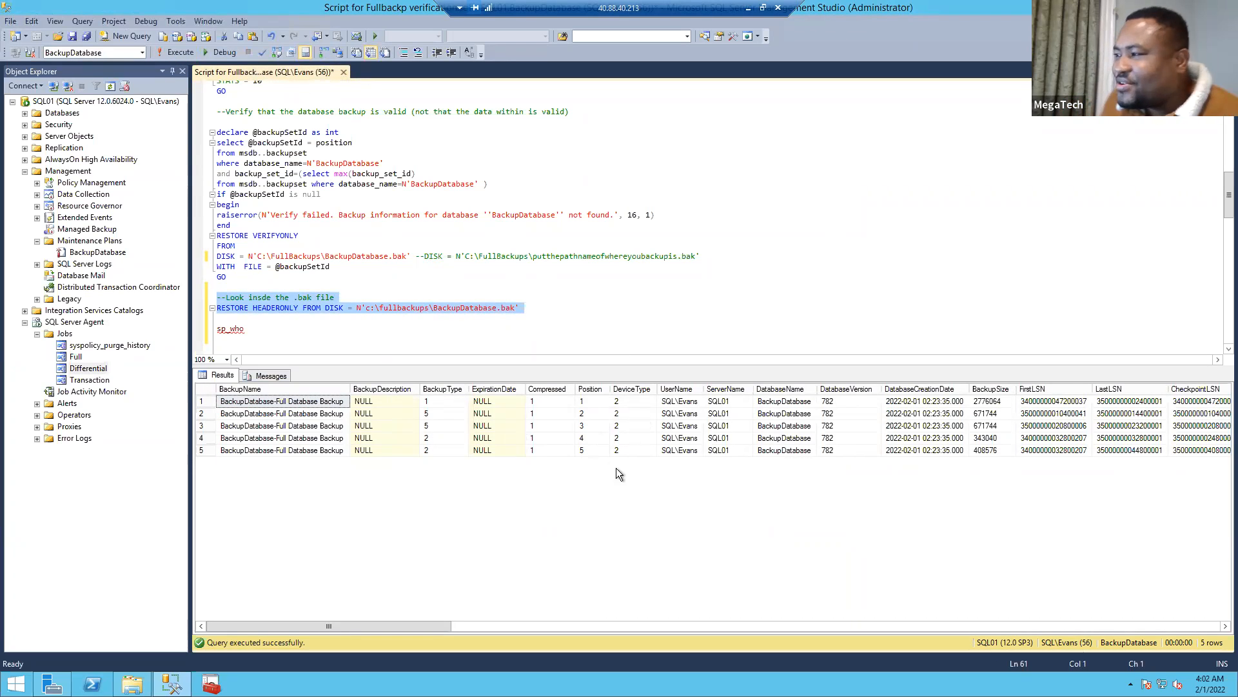
Switch the query's database context to master and run the RESTORE HEADERONLY statement with its comment line.
click(432, 319)
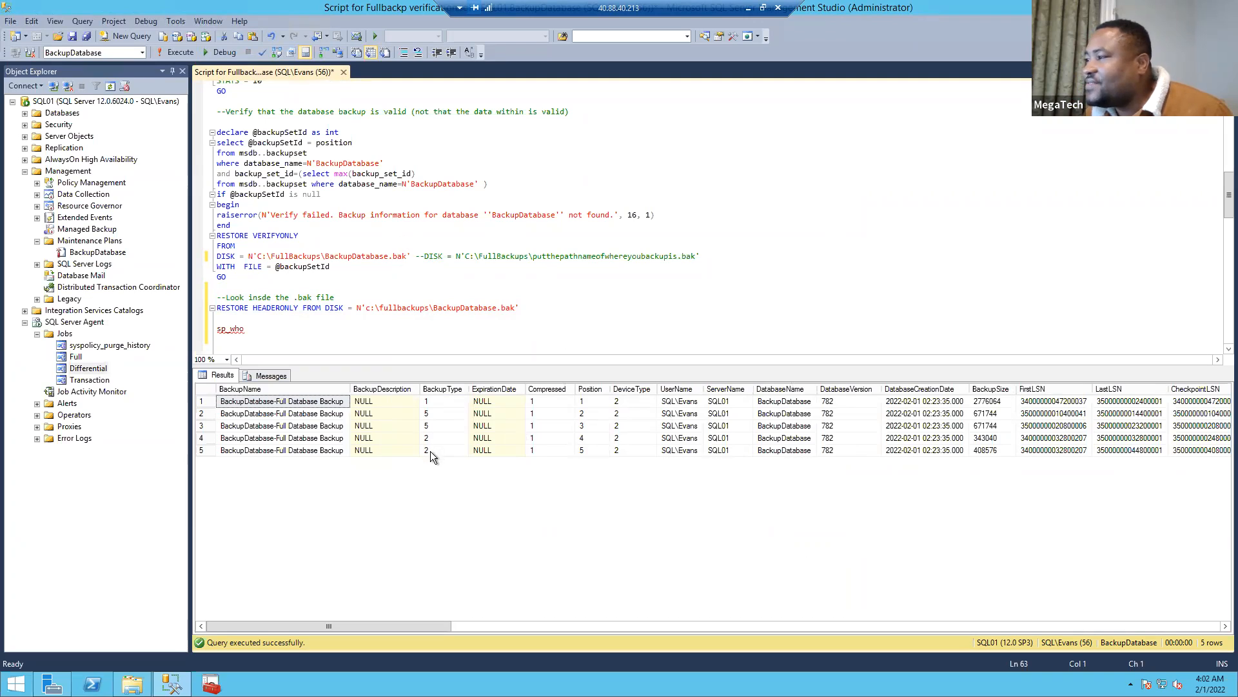
shift+click(390, 325)
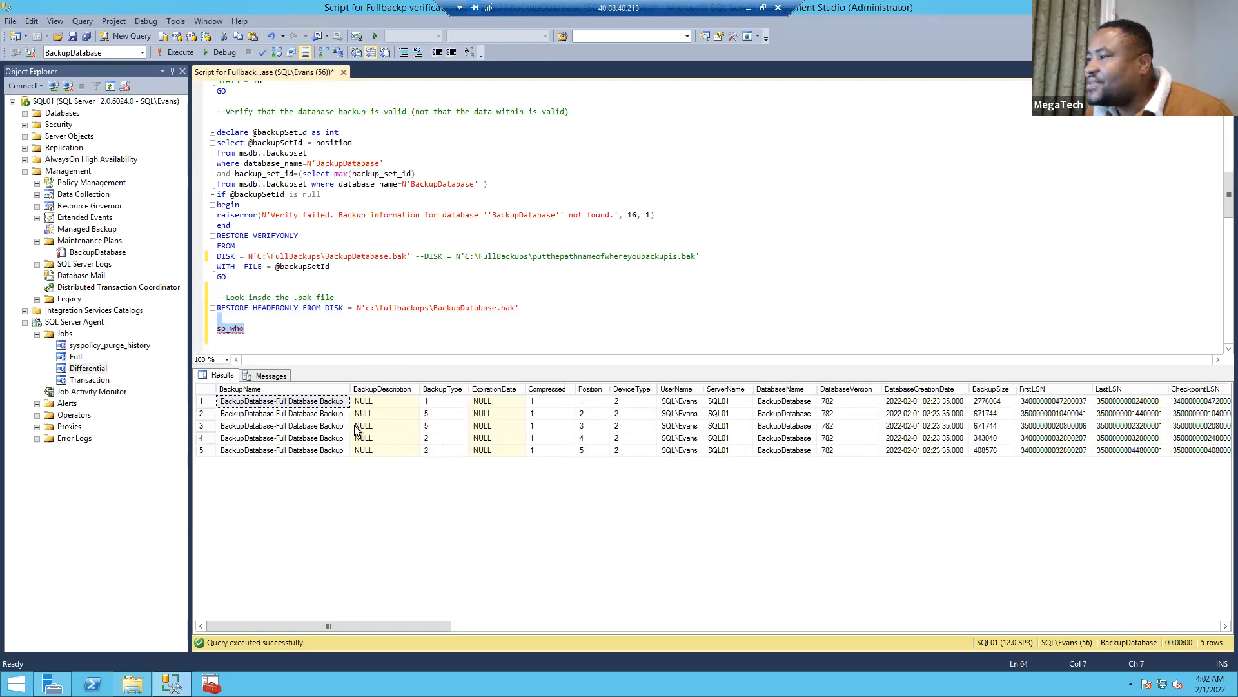
click(562, 304)
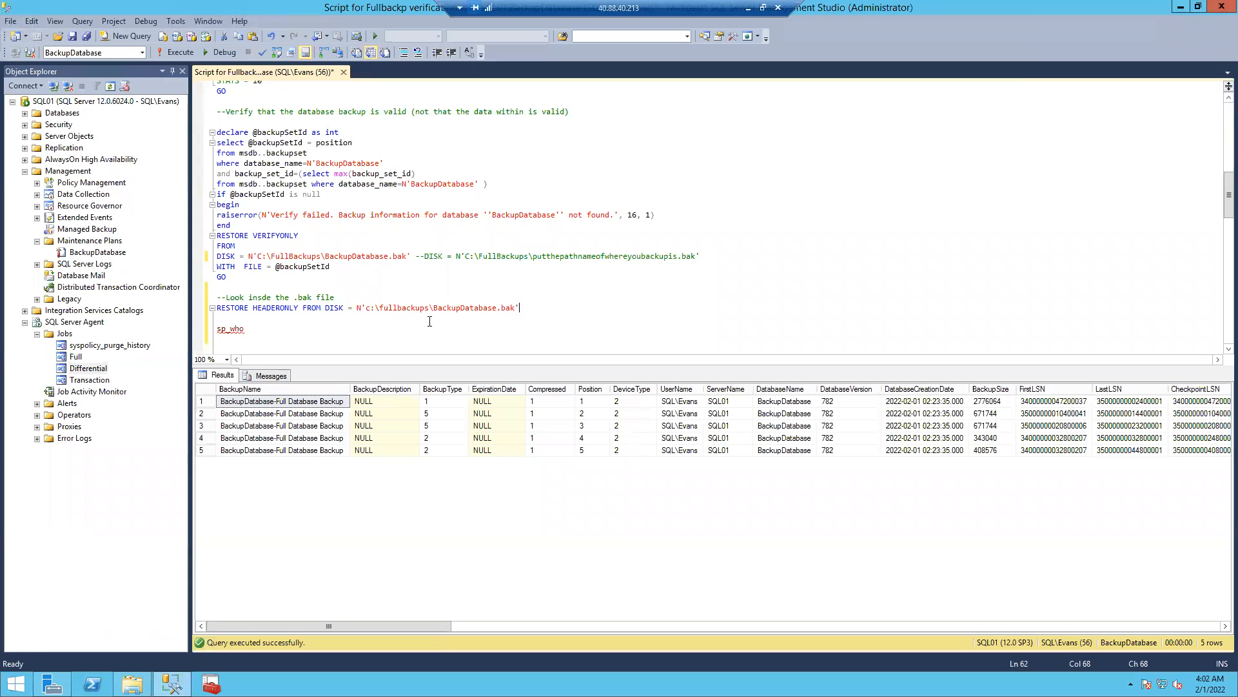
click(544, 334)
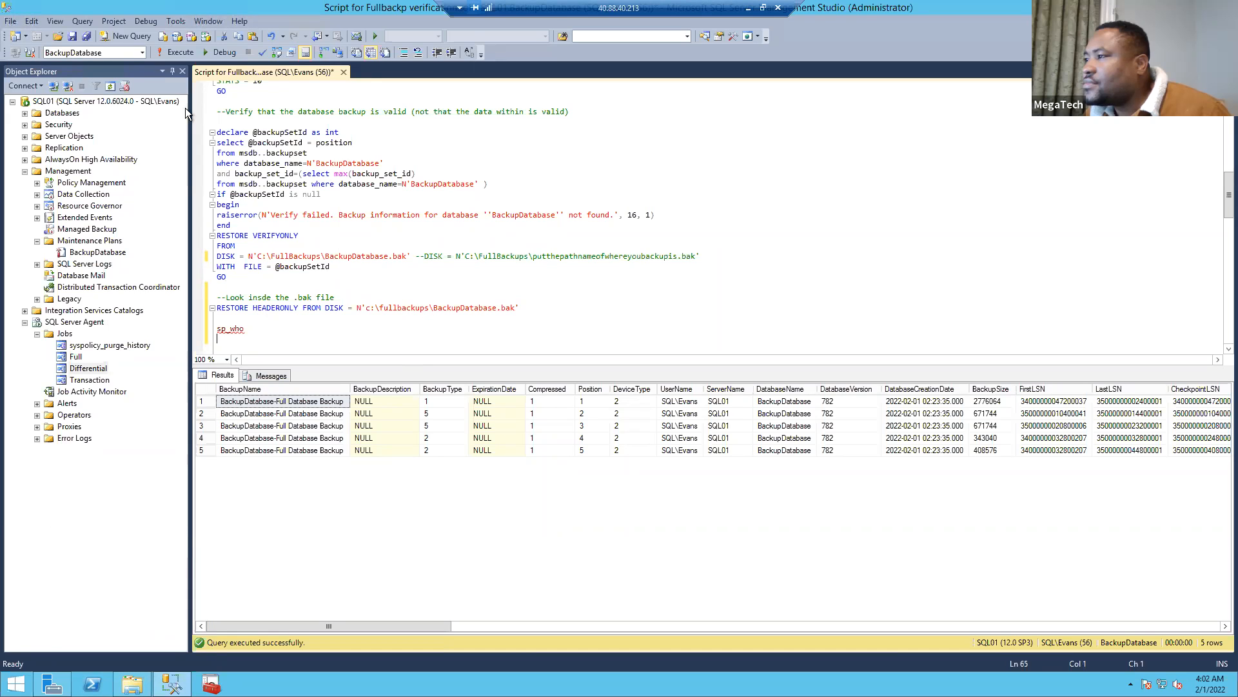
click(142, 53)
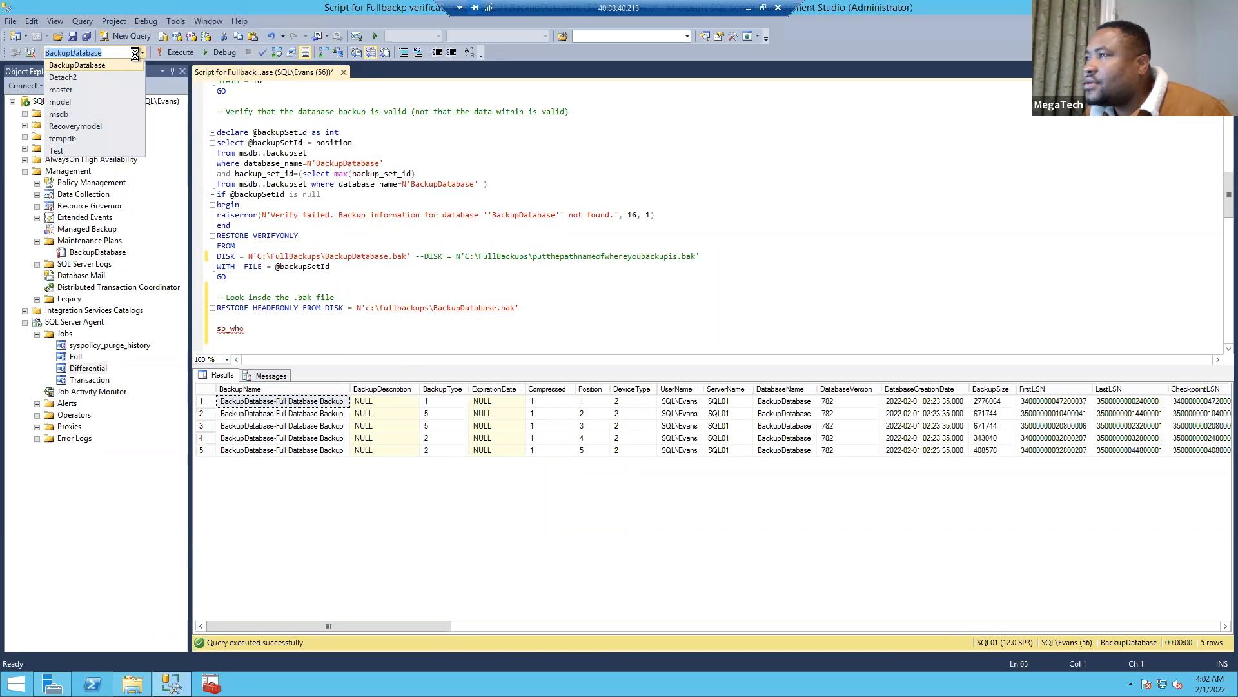
click(83, 91)
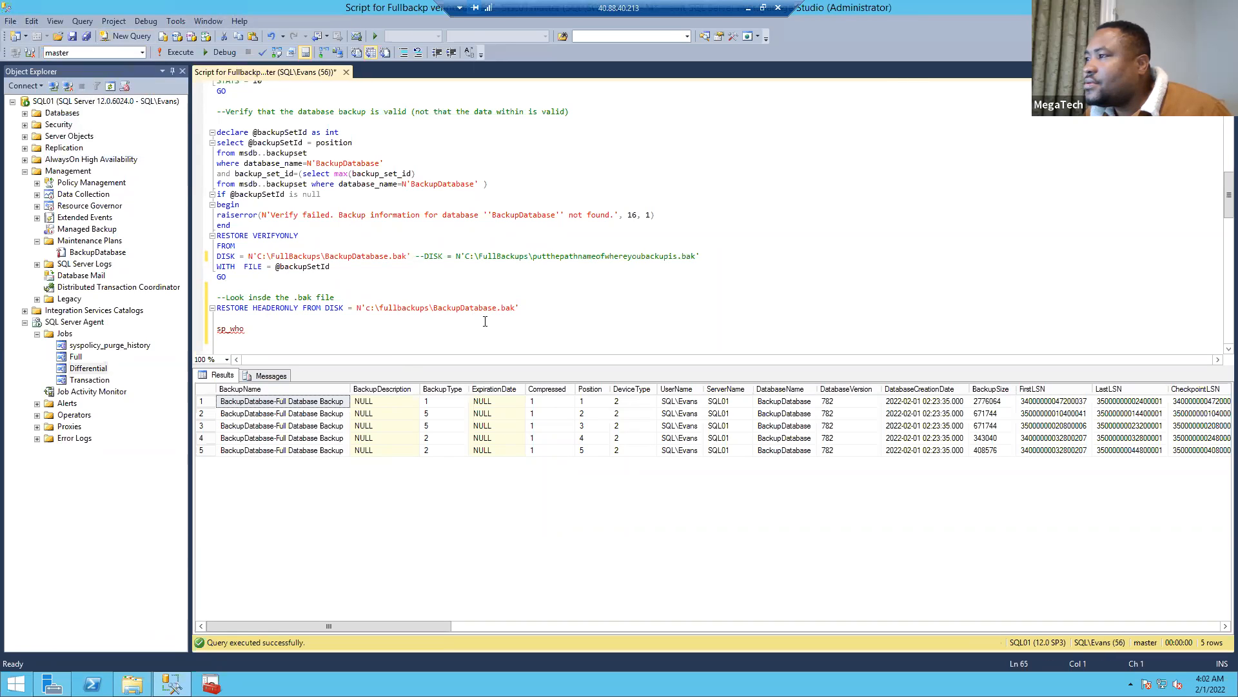
drag(552, 311, 246, 292)
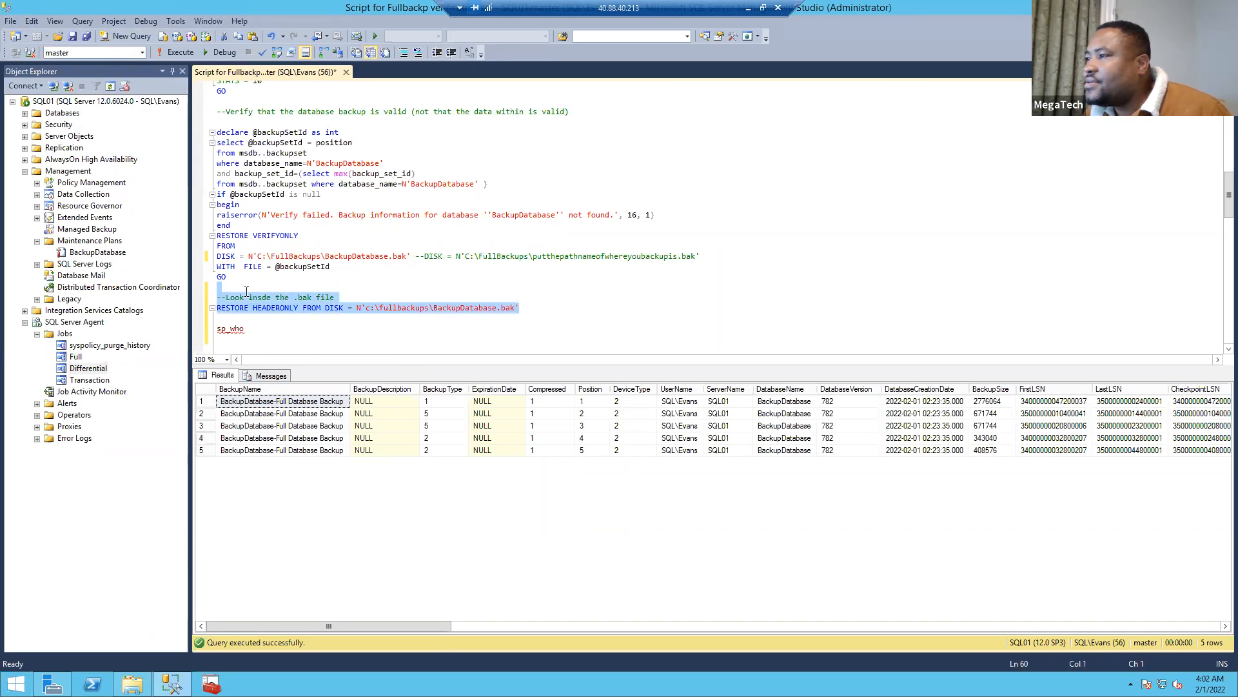
click(180, 52)
Set the query's database context back to BackupDatabase and execute only the RESTORE HEADERONLY statement again.
click(571, 317)
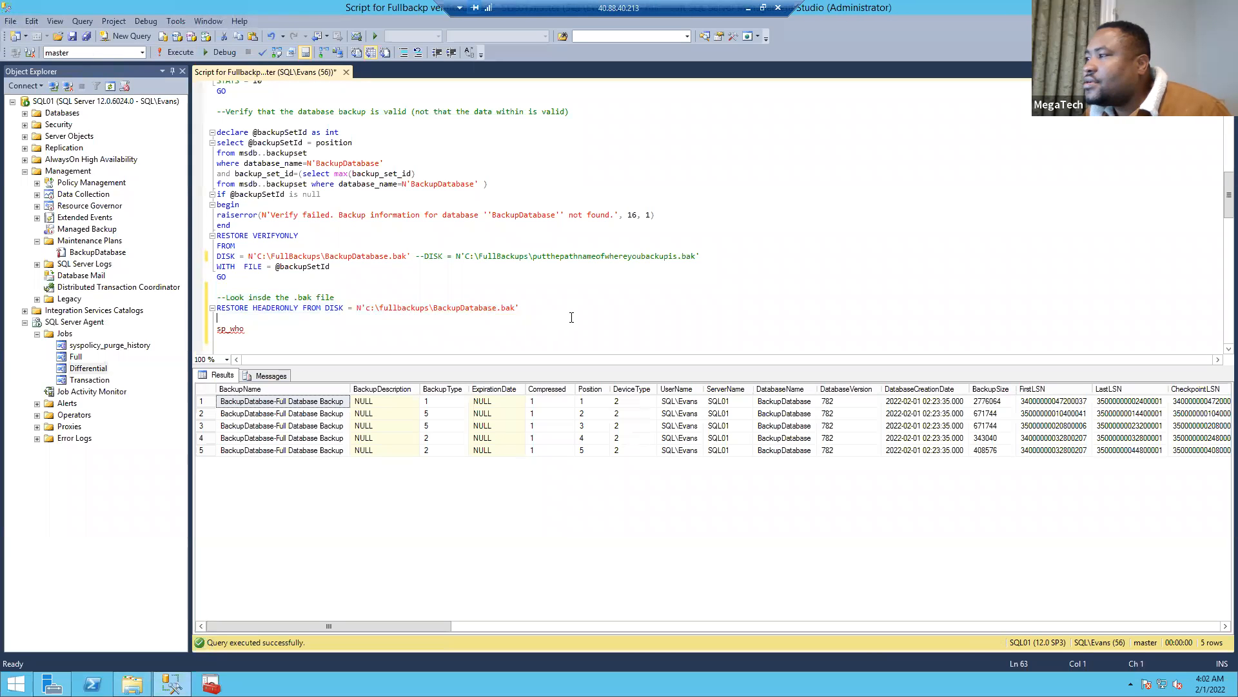
drag(534, 310, 215, 296)
click(592, 318)
click(142, 52)
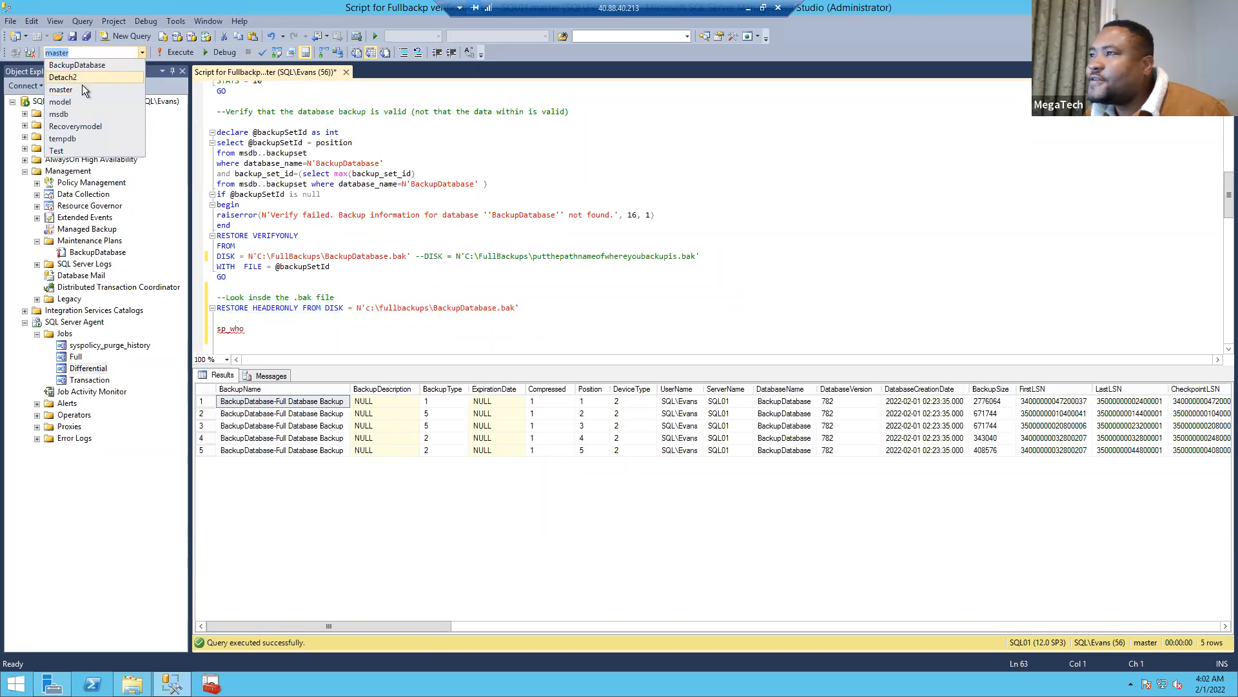
click(78, 65)
drag(539, 313, 217, 293)
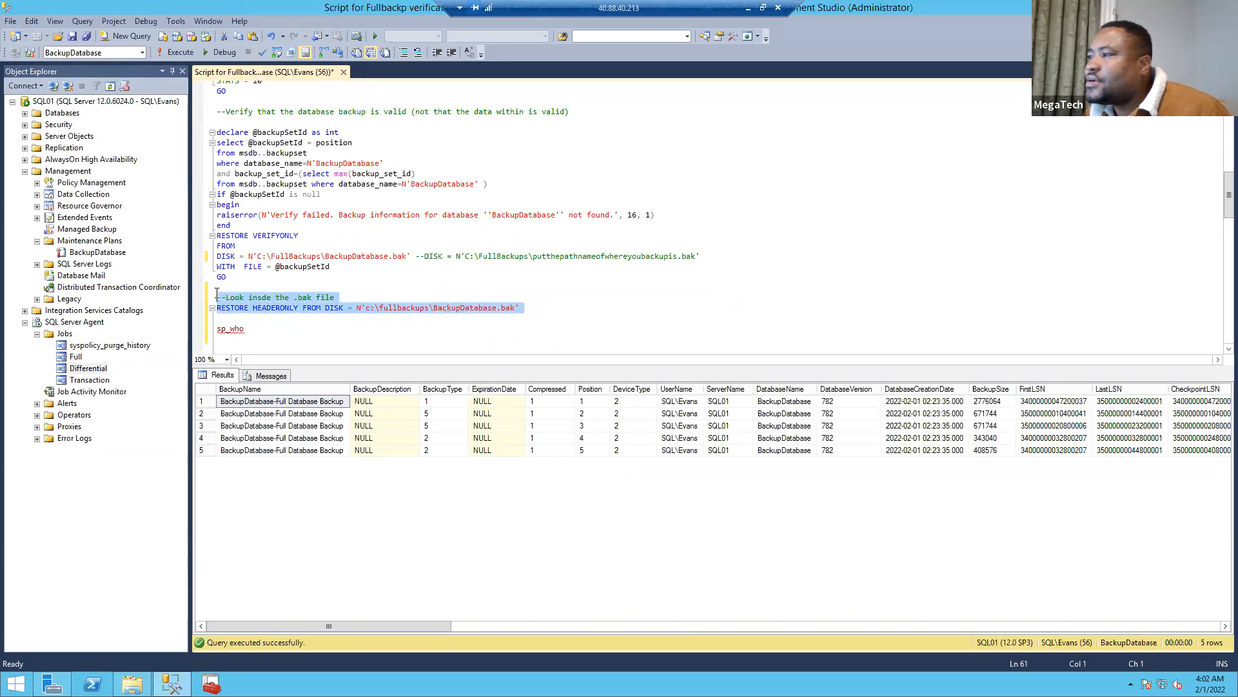
click(169, 51)
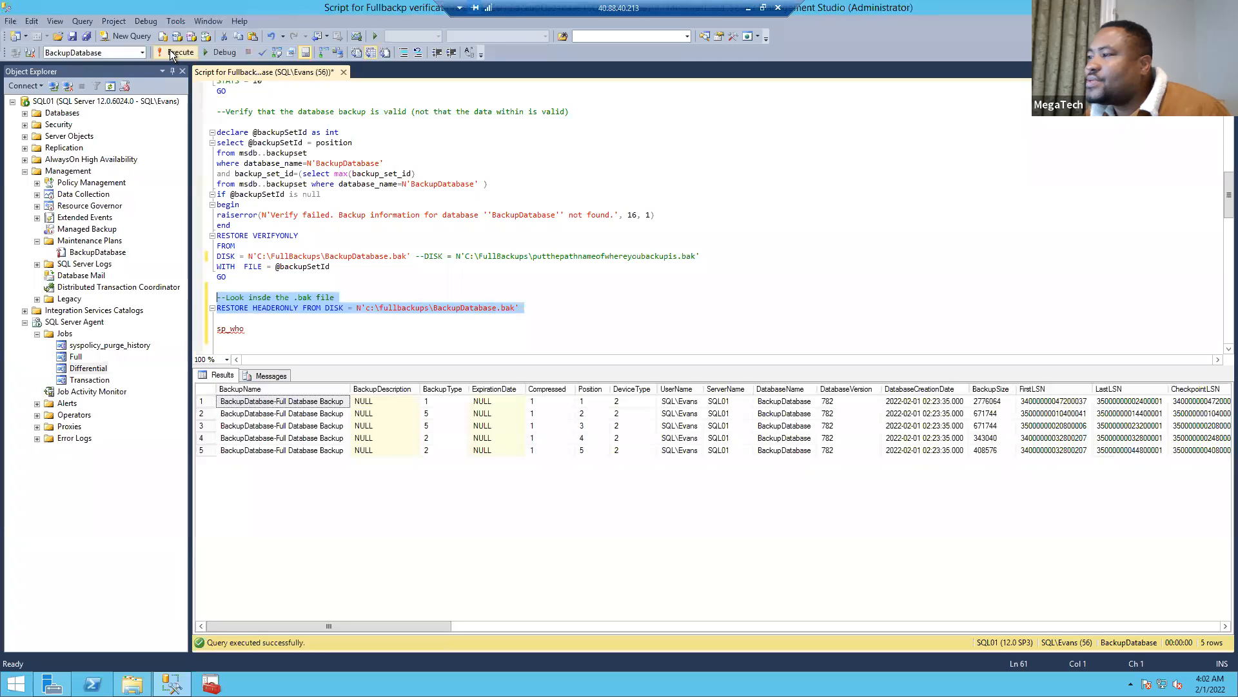
Recheck the FullBackups folder, and set the Full job's schedule to occur every 3 minutes, saving the job properties.
click(132, 684)
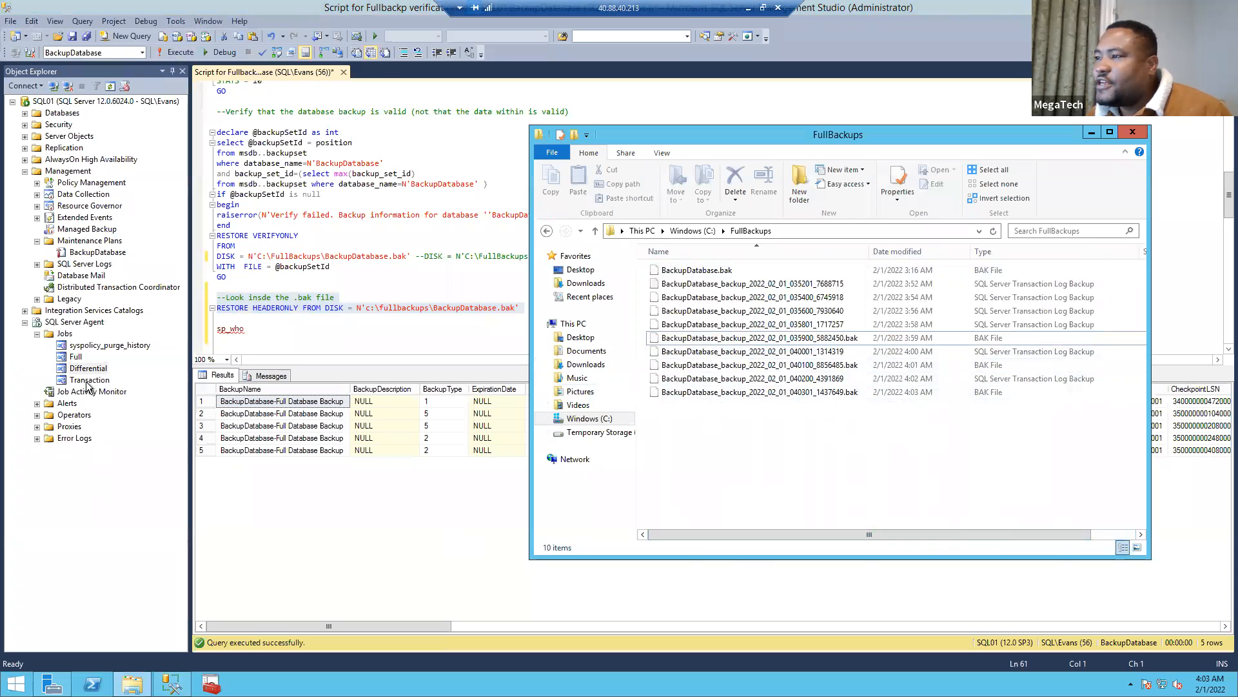
right_click(75, 357)
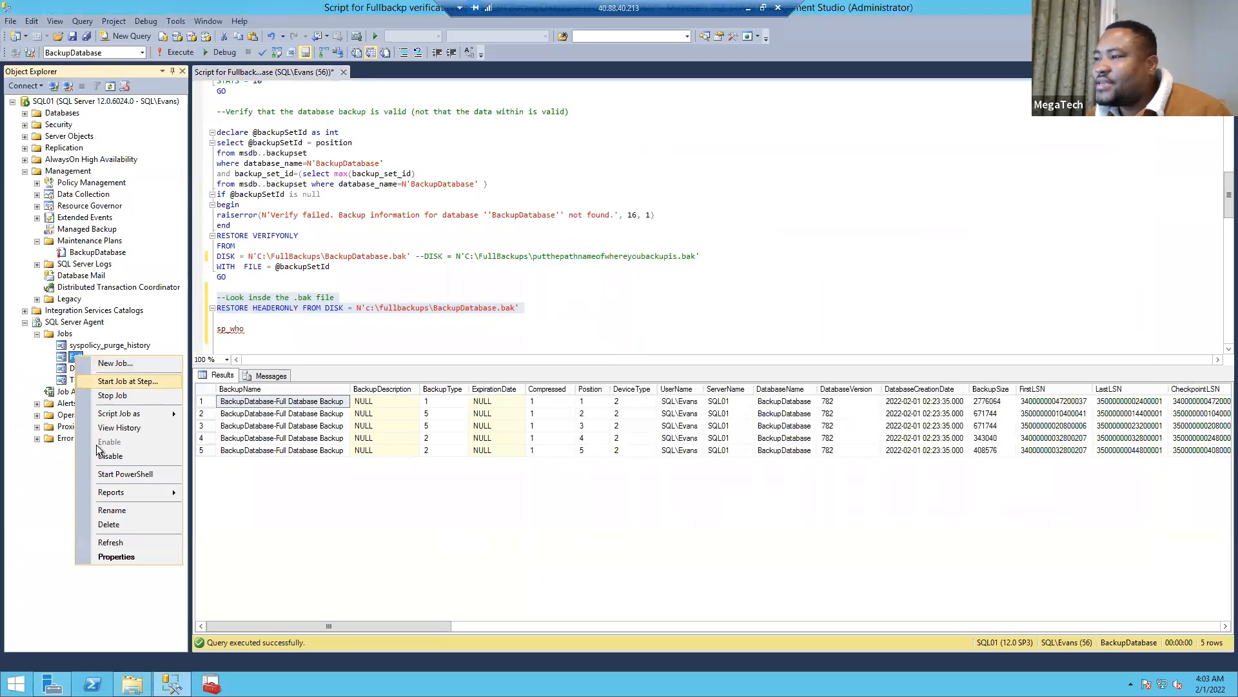
click(114, 556)
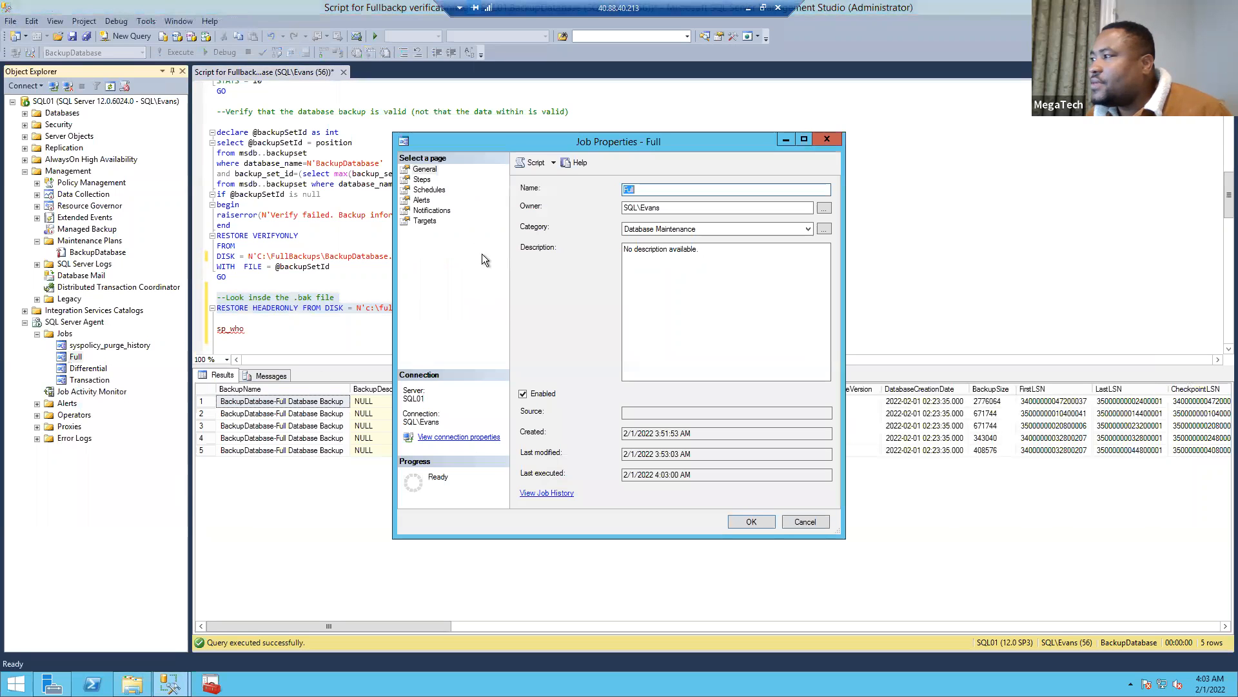
click(429, 189)
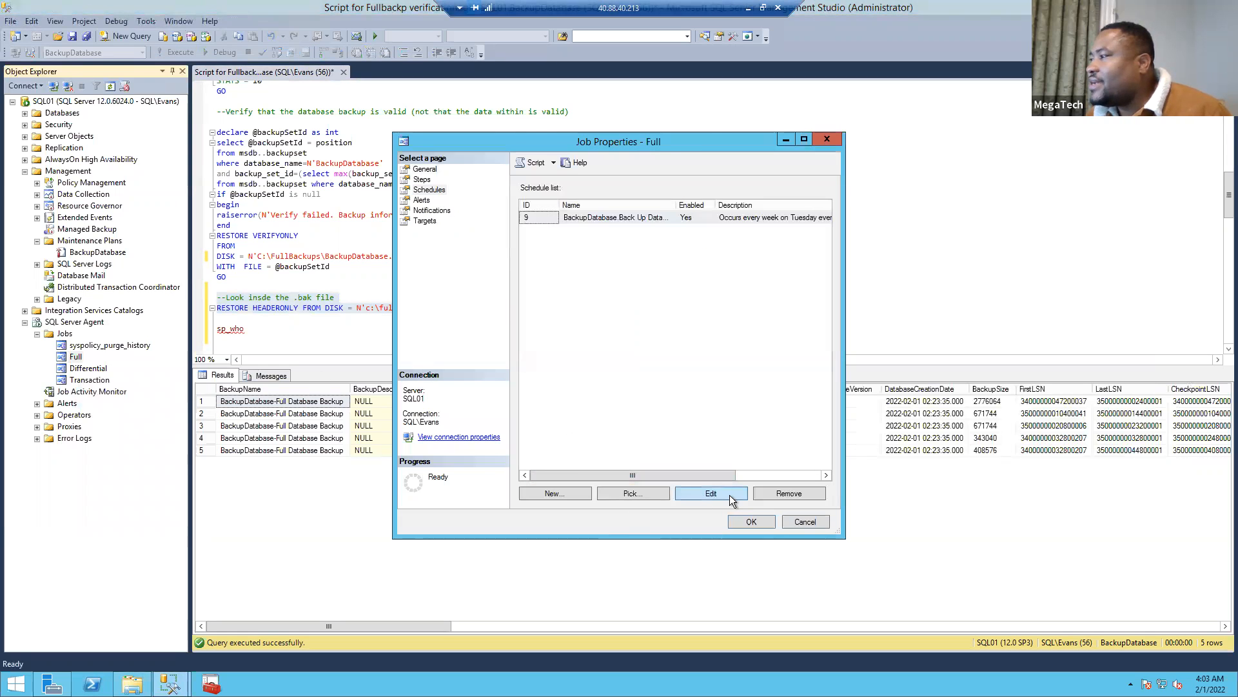
click(727, 494)
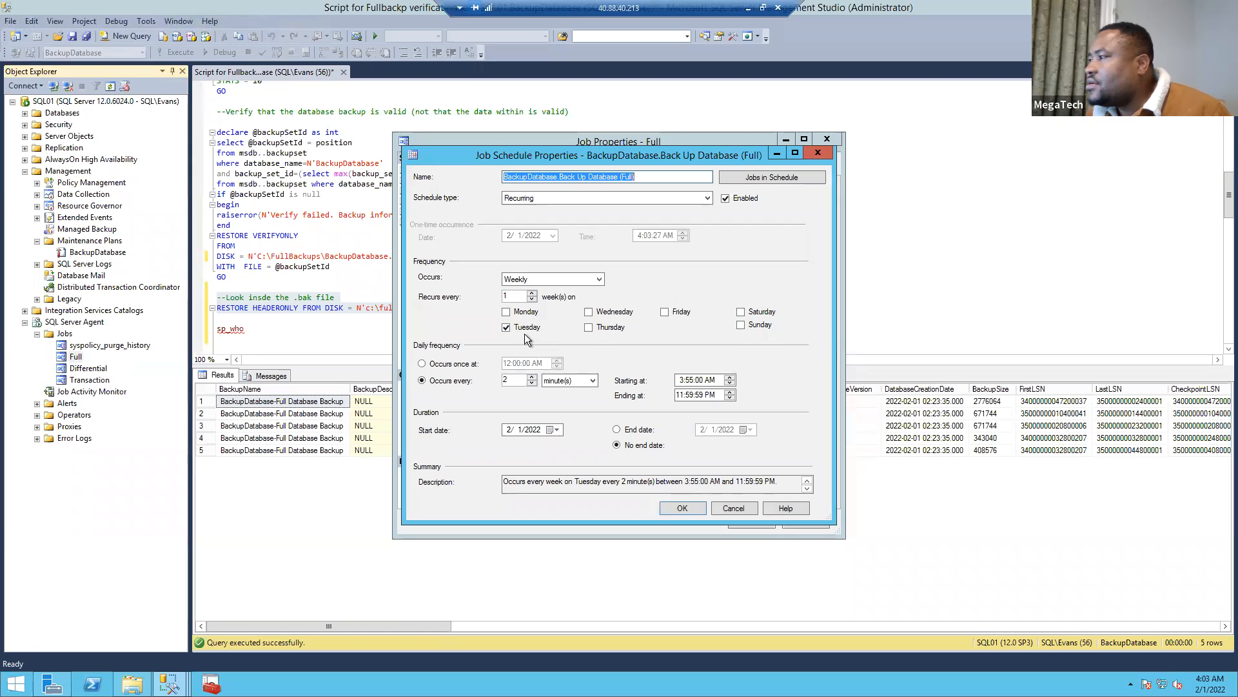
click(532, 377)
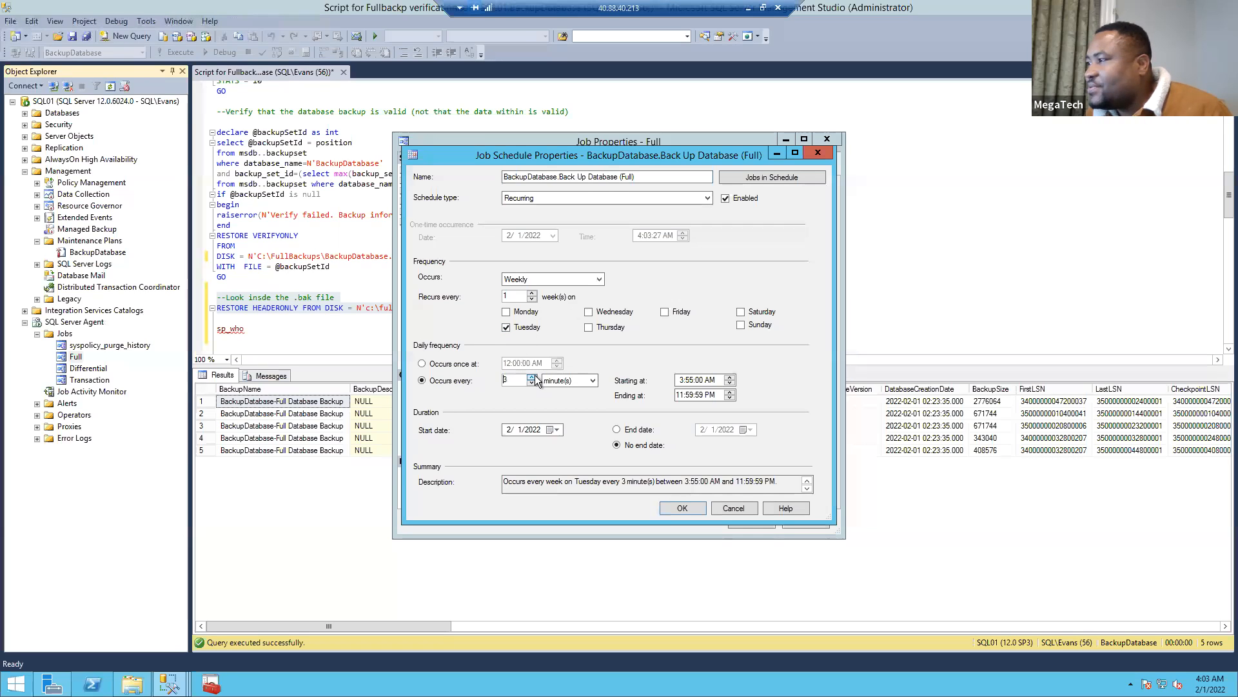
click(684, 513)
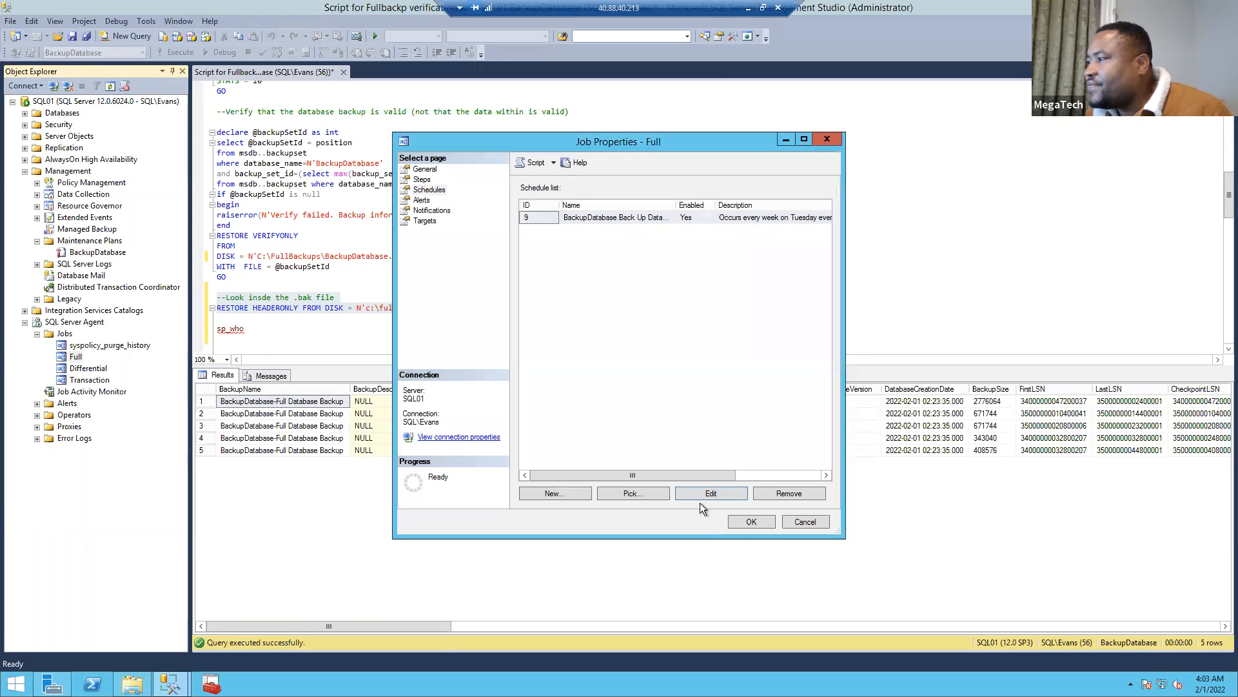
click(750, 521)
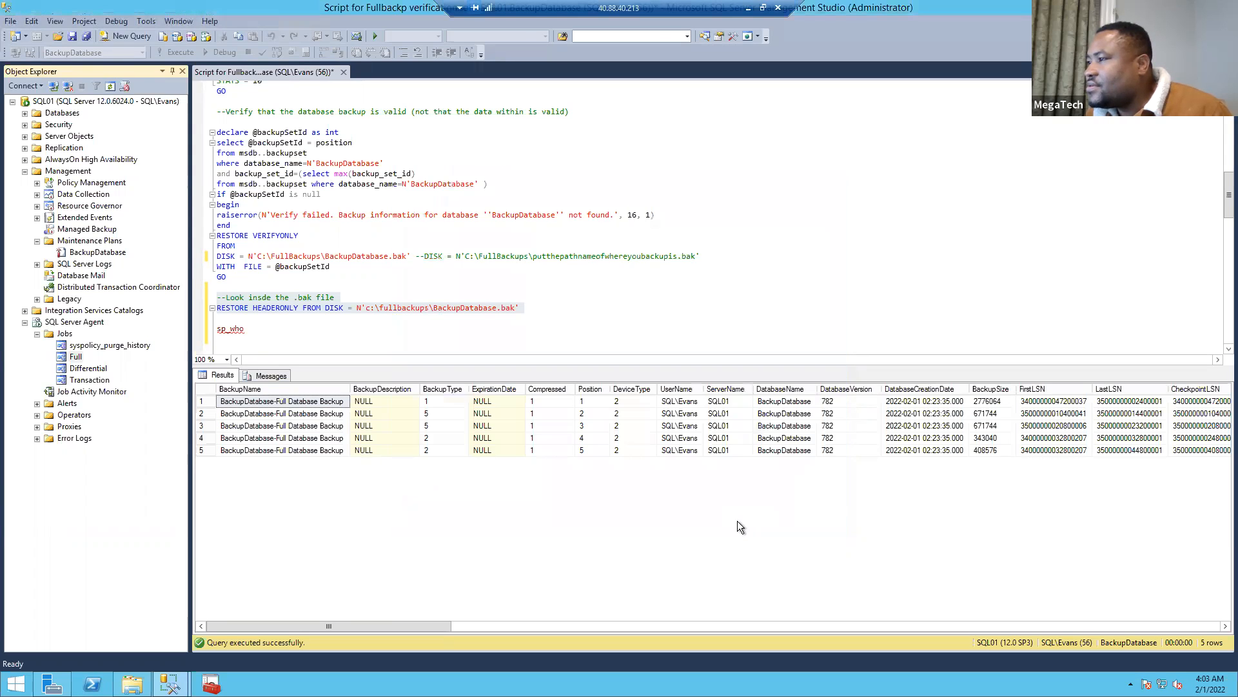
Set the Differential job's schedule to occur every 3 minutes.
right_click(98, 368)
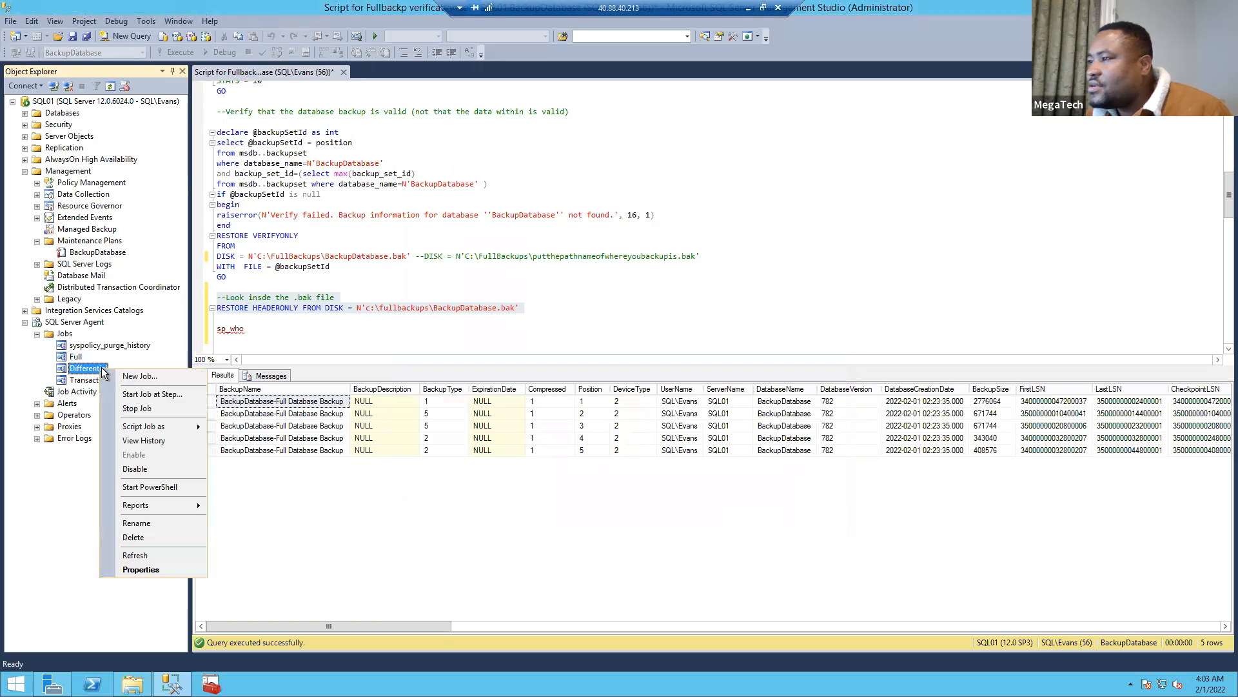
click(135, 571)
click(440, 191)
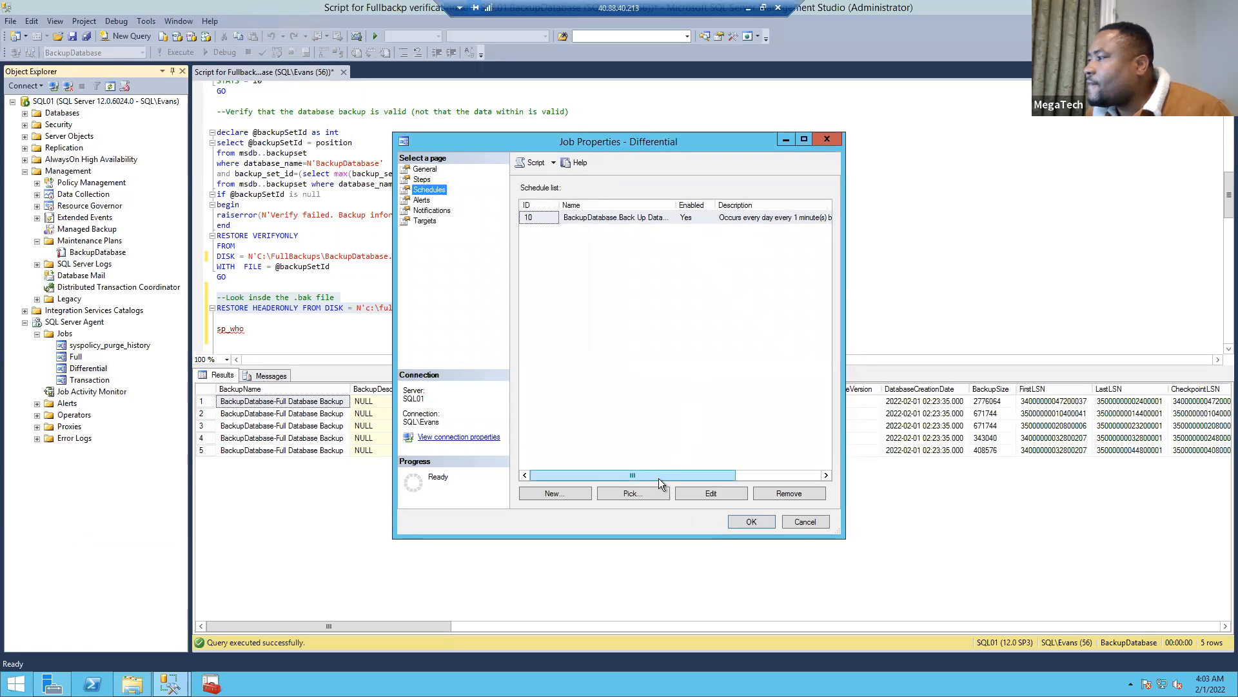
click(422, 180)
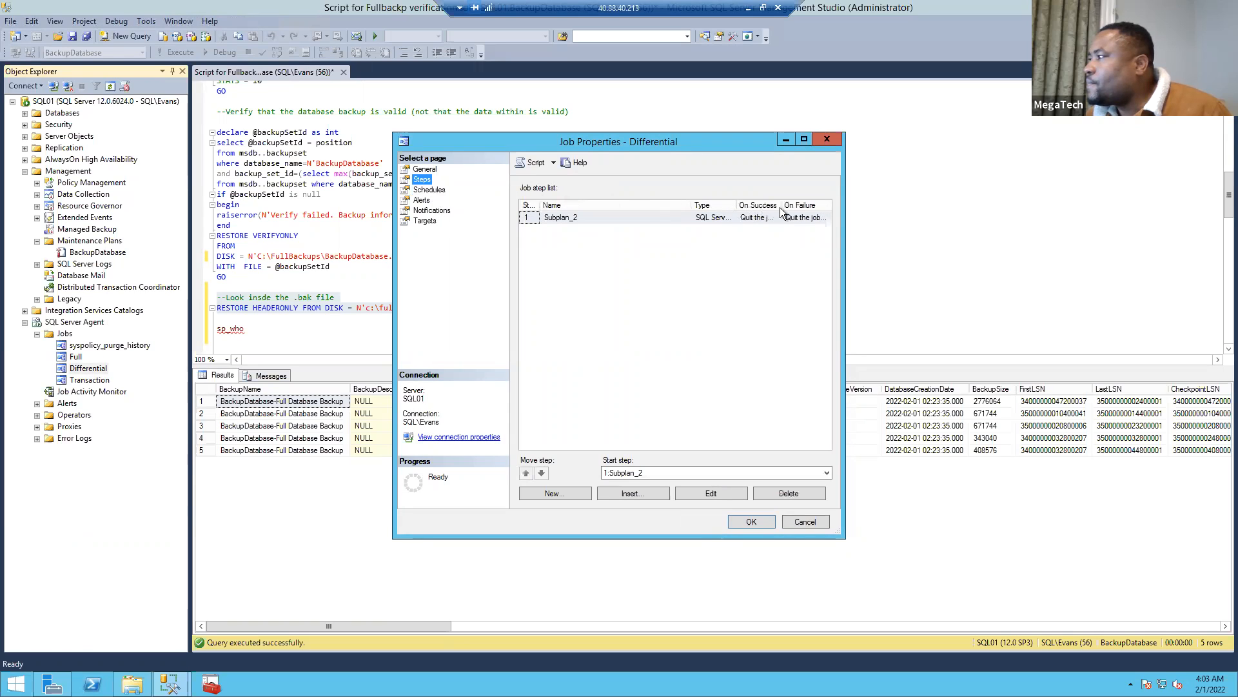
click(436, 191)
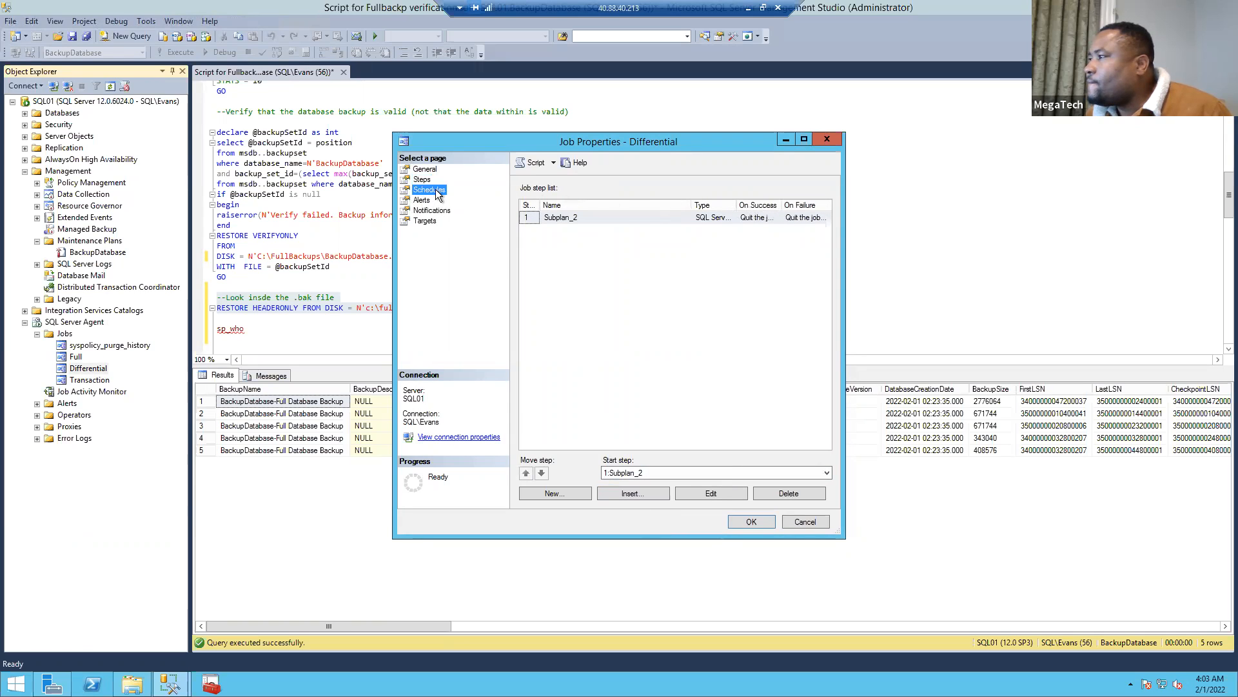
click(696, 494)
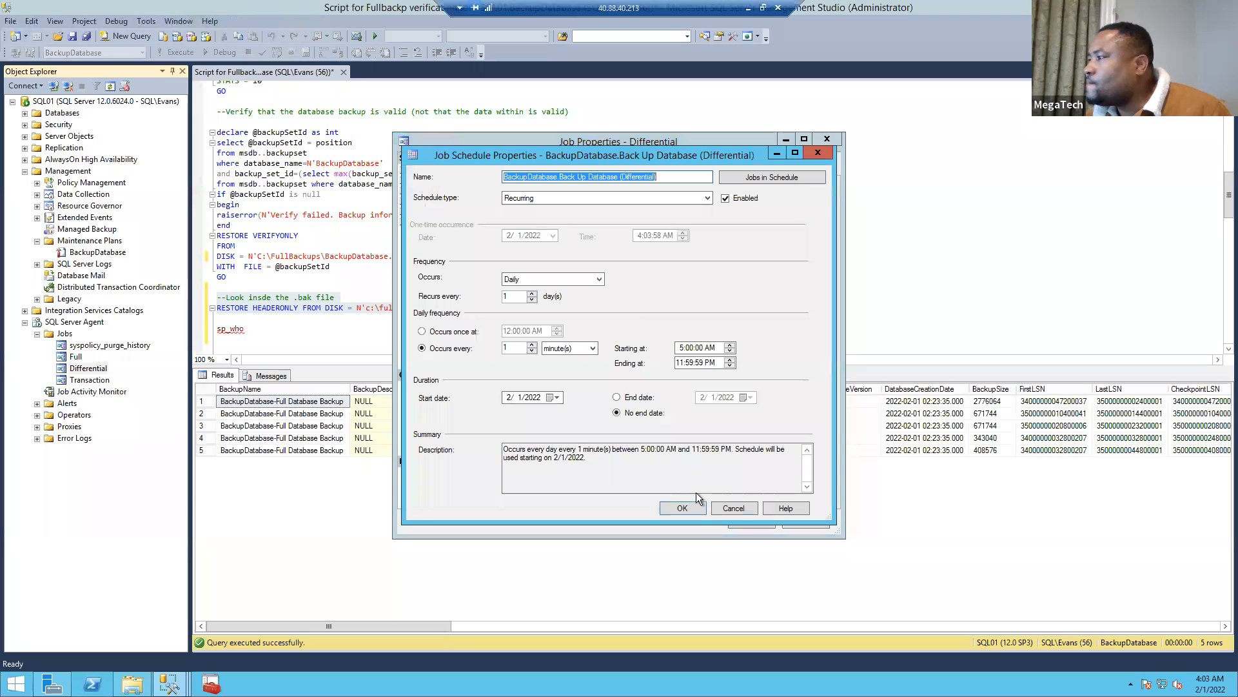
click(650, 177)
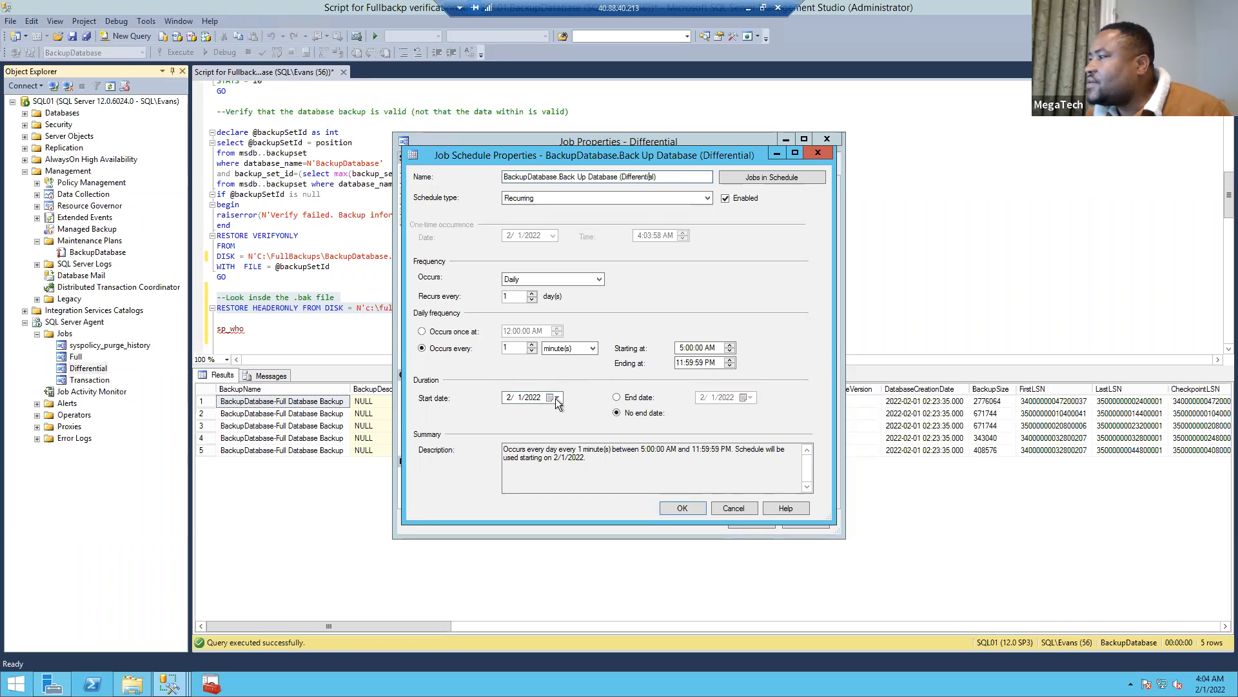
click(532, 345)
click(532, 345)
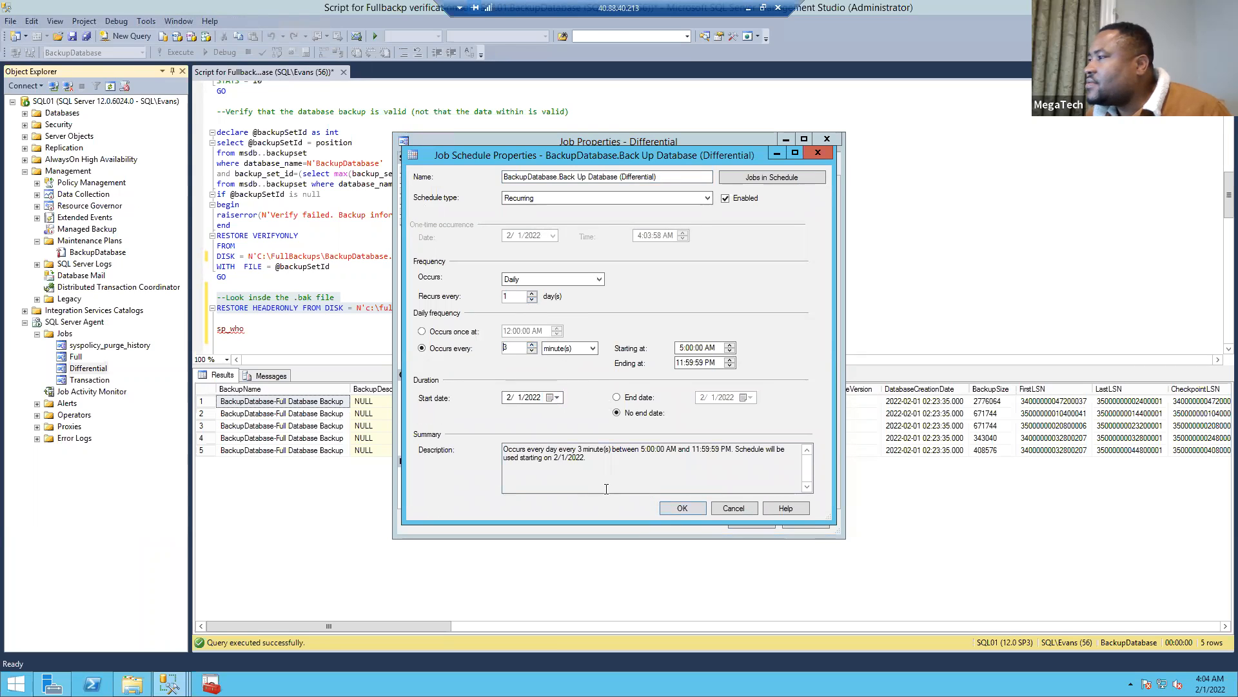
click(683, 509)
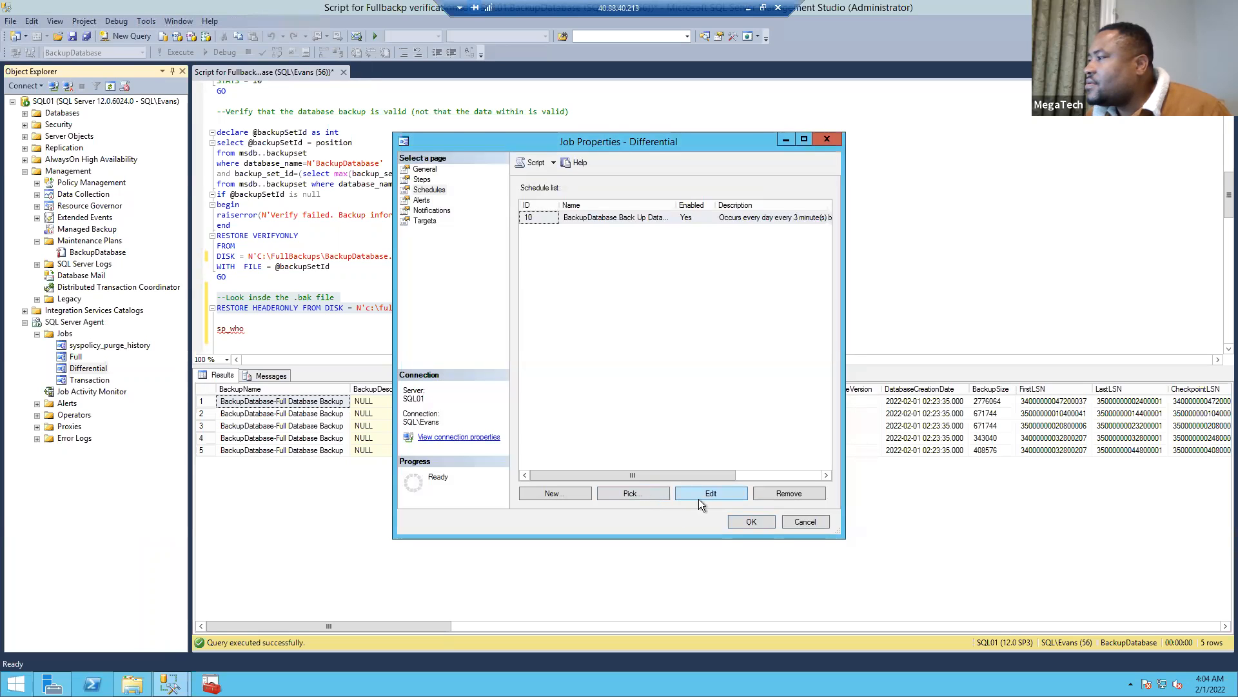
Review the Differential schedule's daily start and end times, and save the job's properties.
click(706, 498)
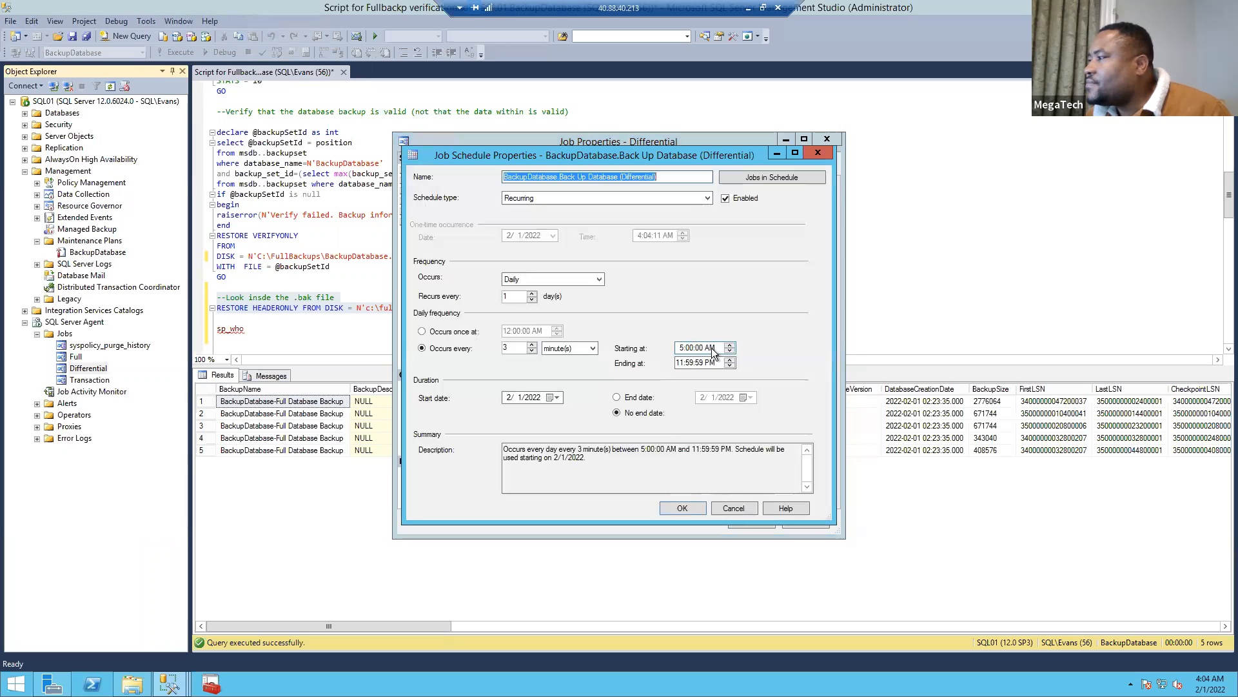
click(683, 509)
click(749, 522)
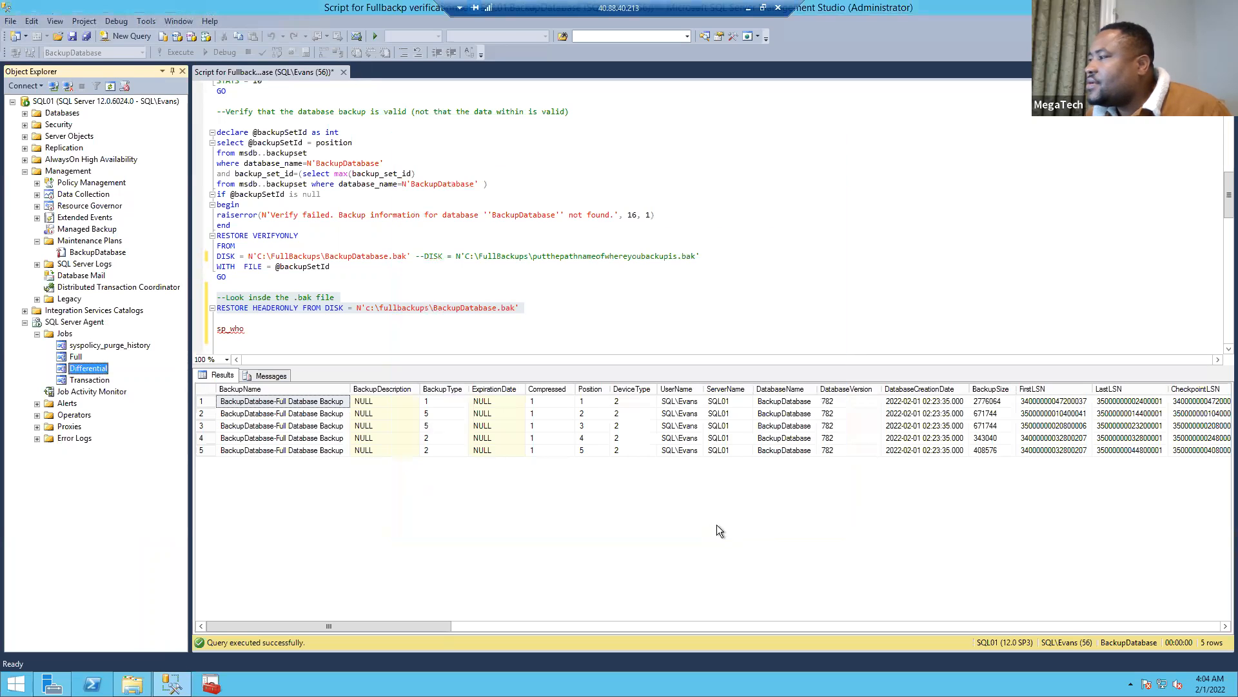
Set the Transaction job's schedule to occur every 1 minute and save the job's properties.
right_click(94, 381)
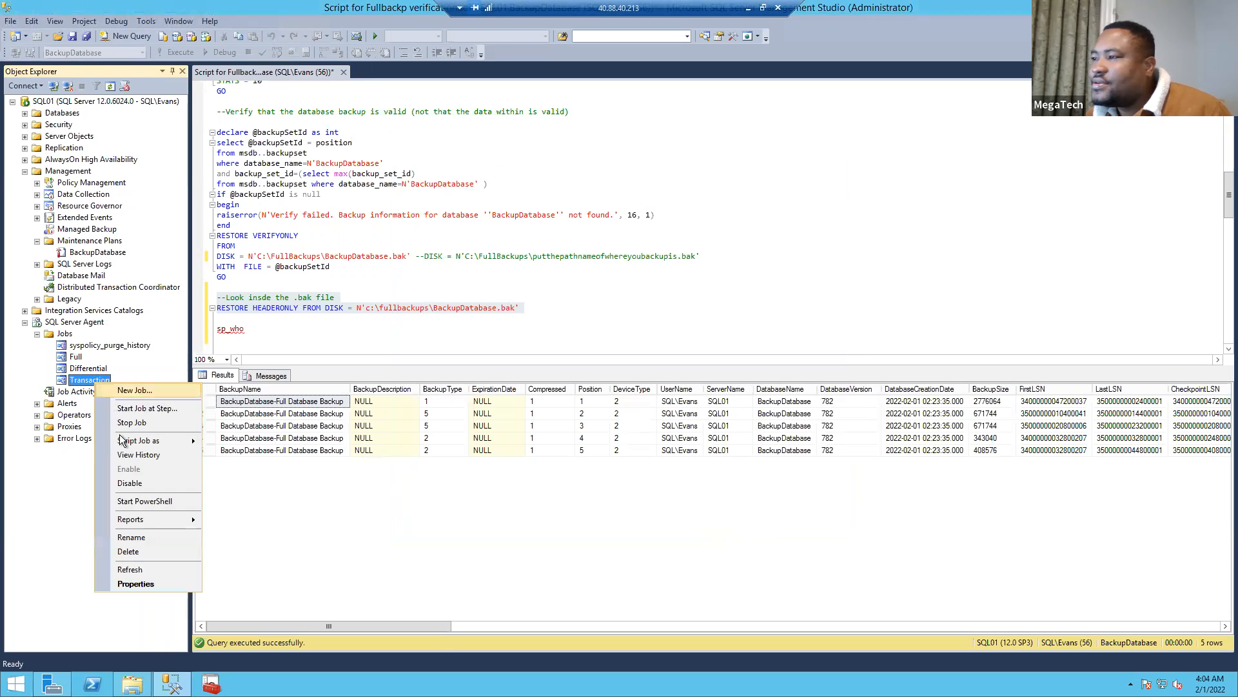
click(127, 583)
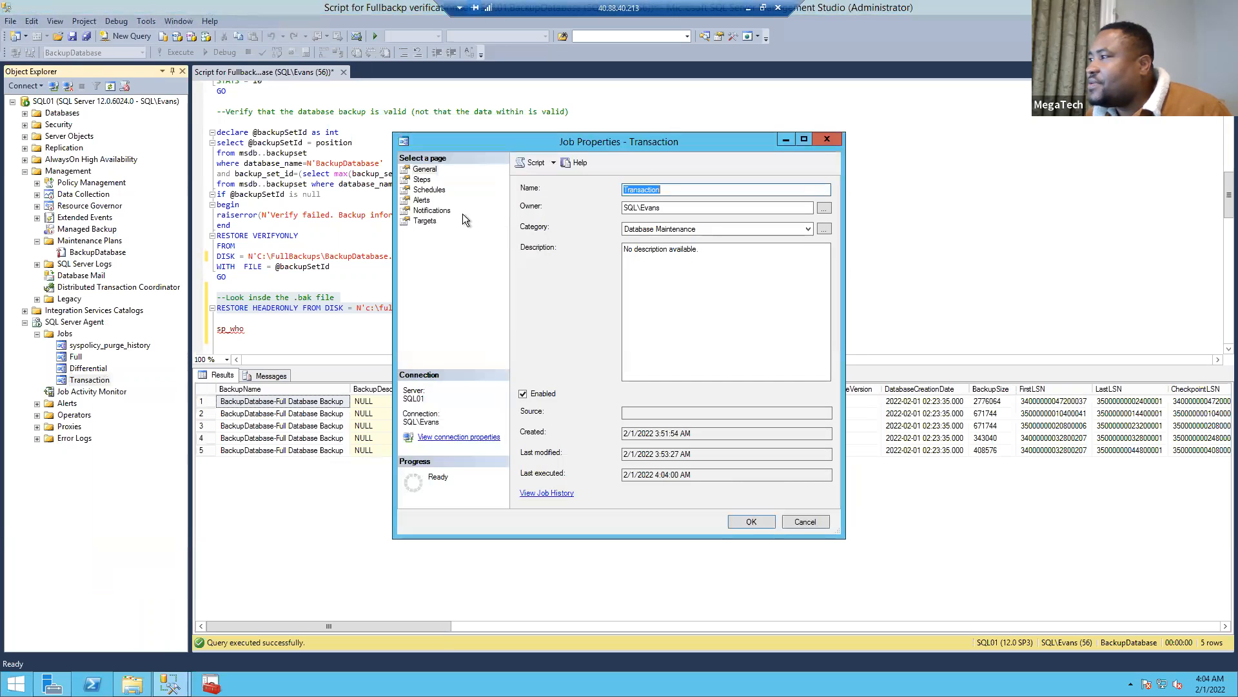
click(429, 189)
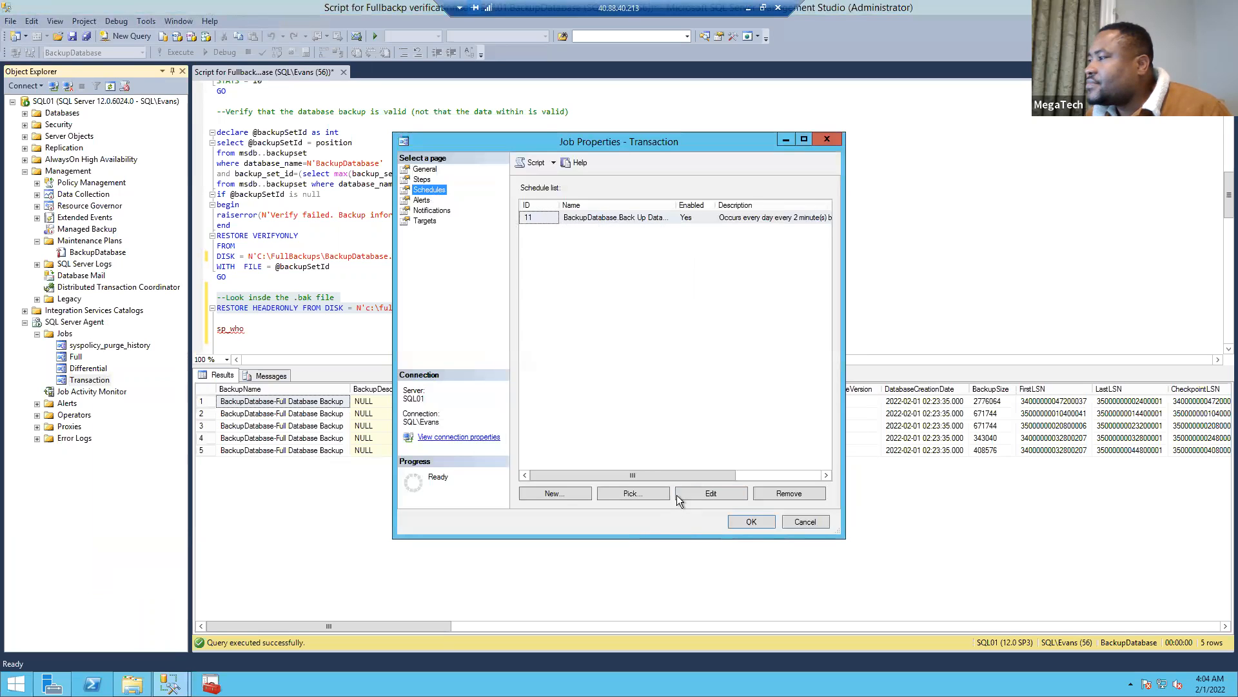
click(698, 491)
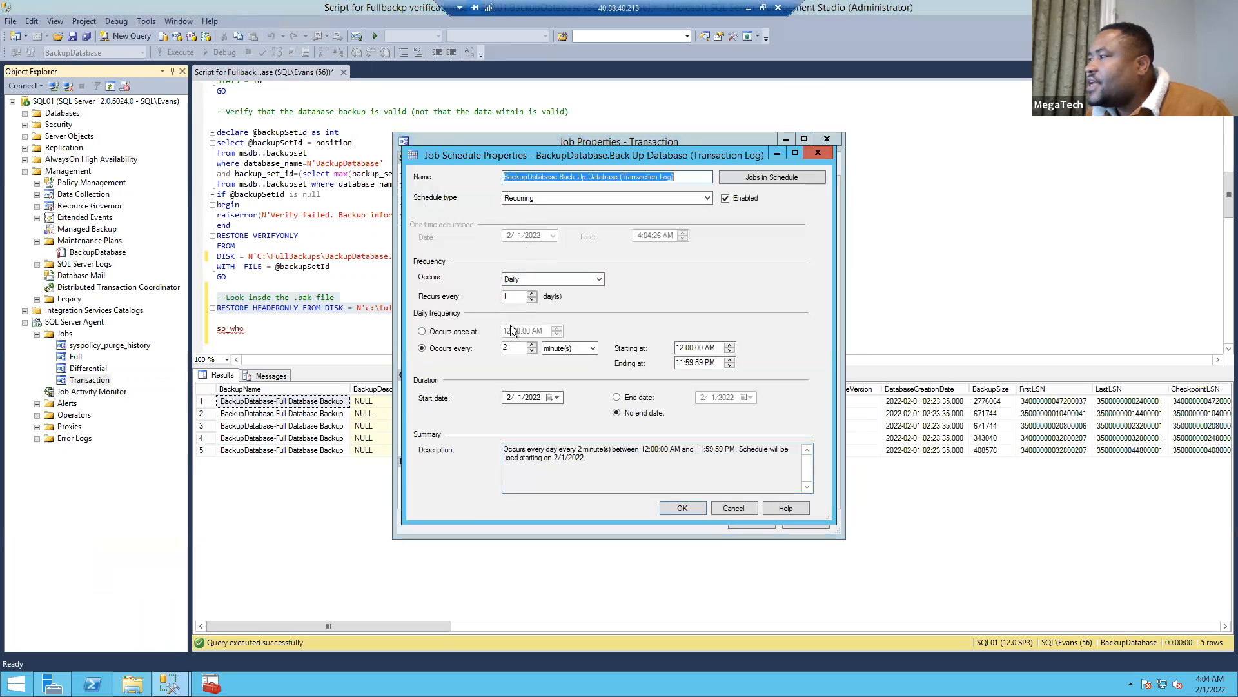
click(533, 350)
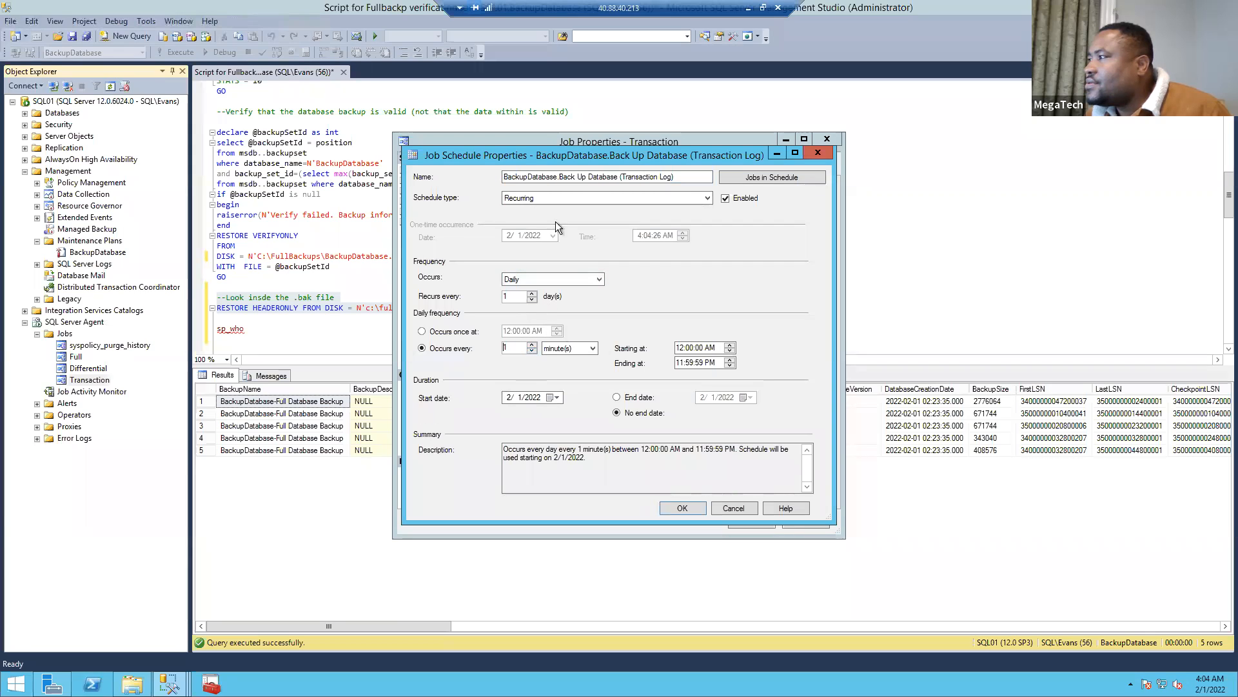
click(682, 508)
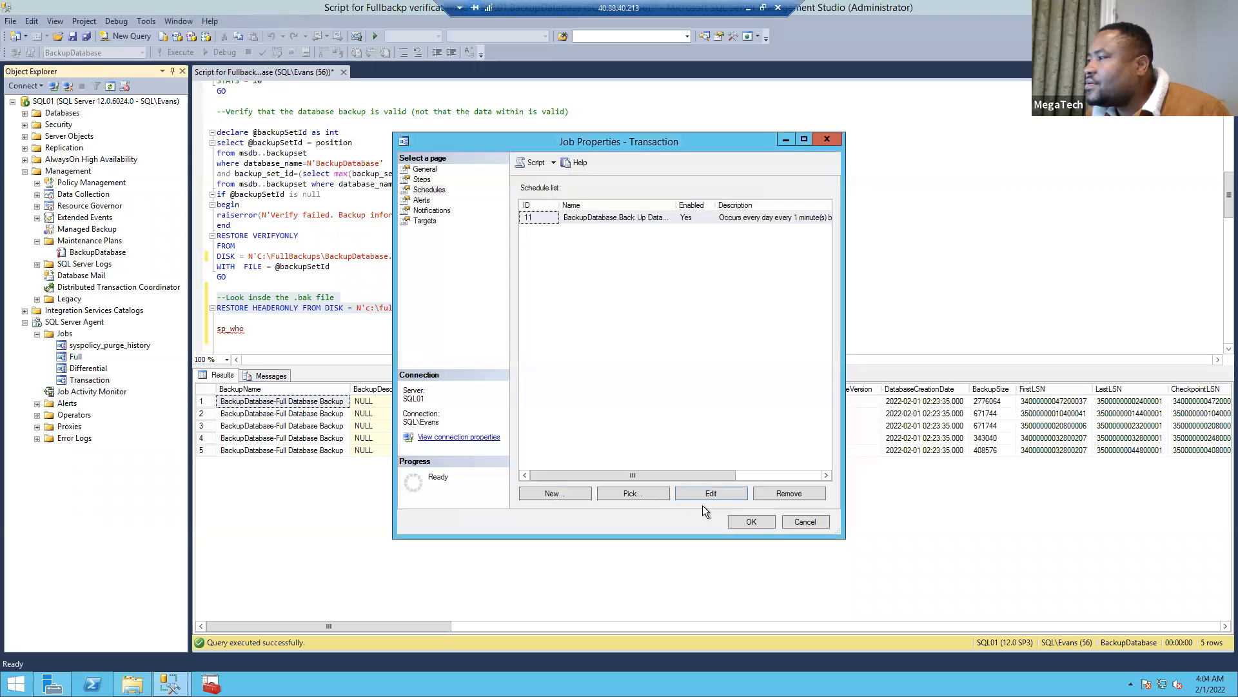
click(750, 521)
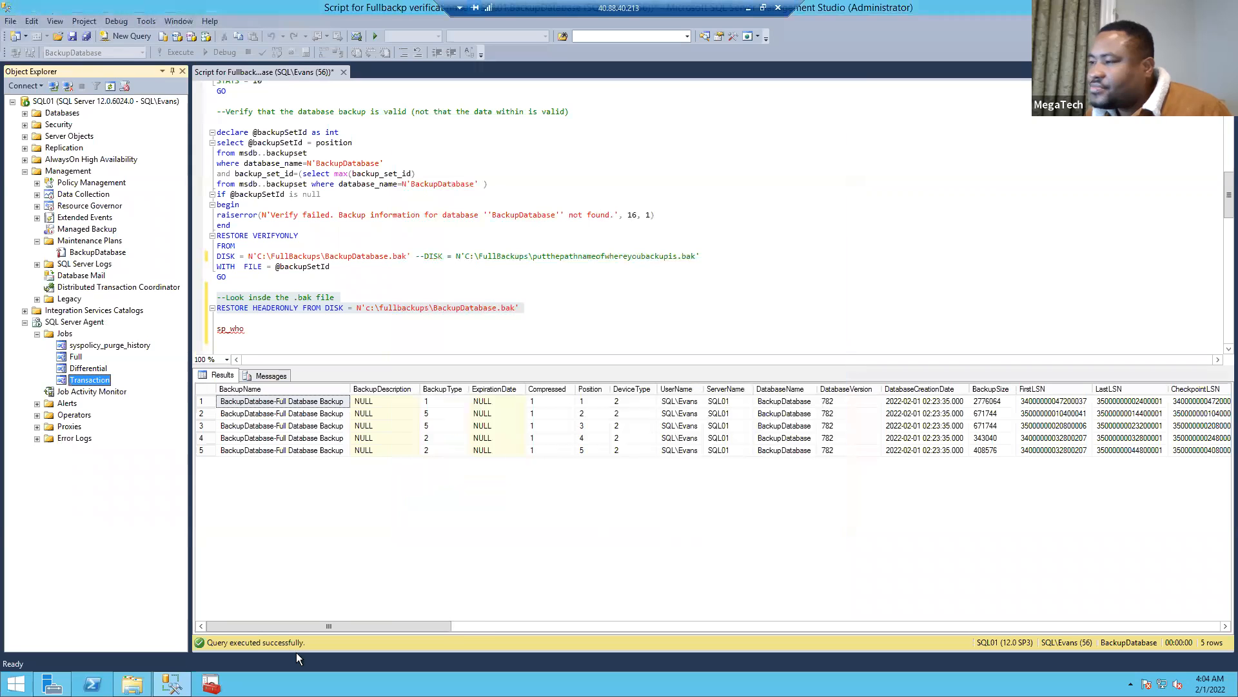
Execute the RESTORE HEADERONLY statement for BackupDatabase.bak together with its comment line, and clear the text selection.
drag(522, 309, 238, 284)
click(176, 53)
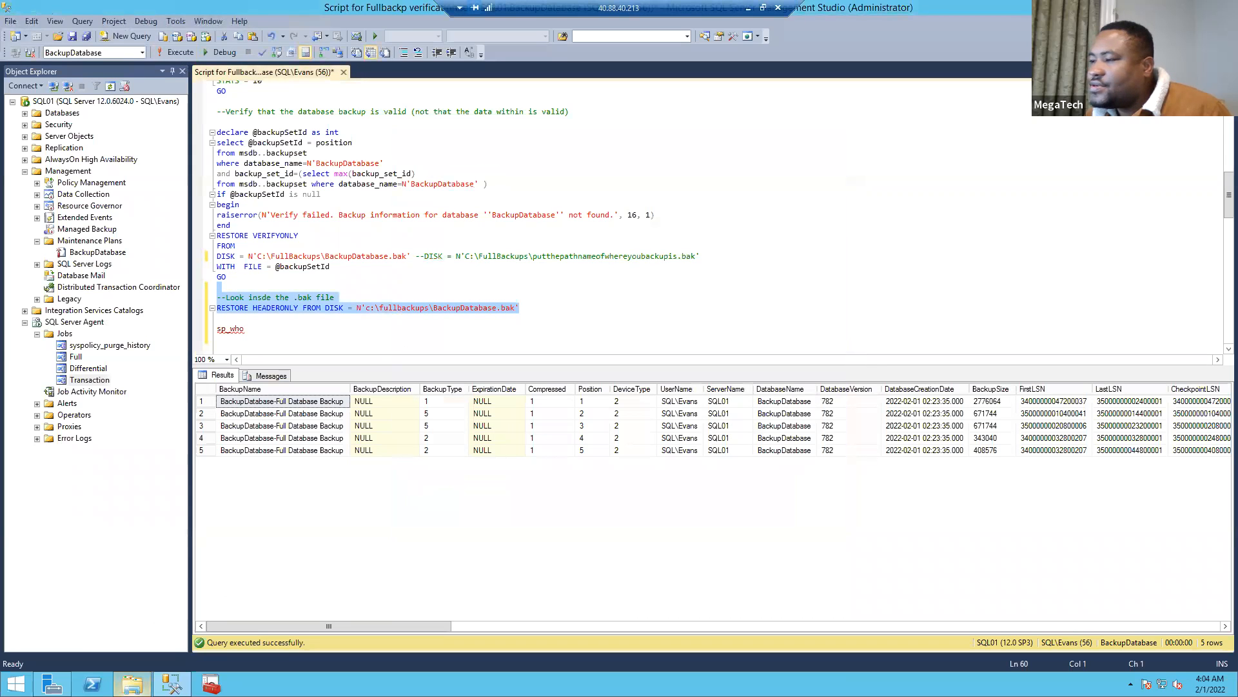
mouse_move(133, 683)
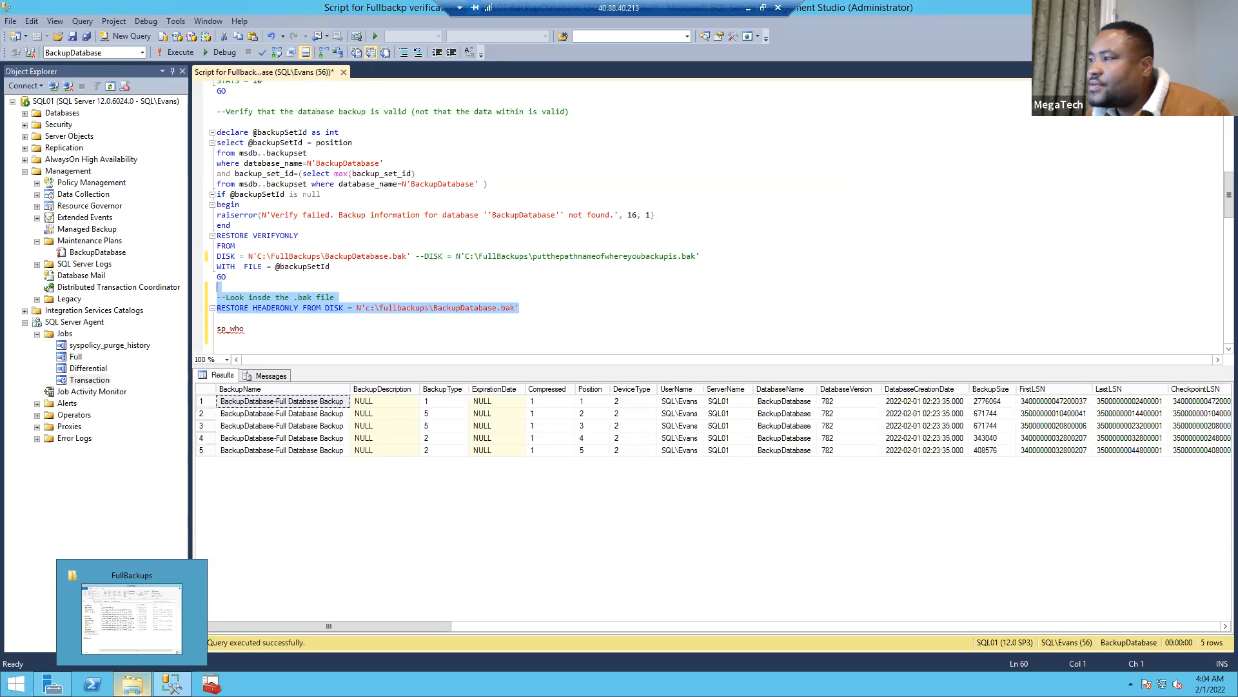
click(495, 318)
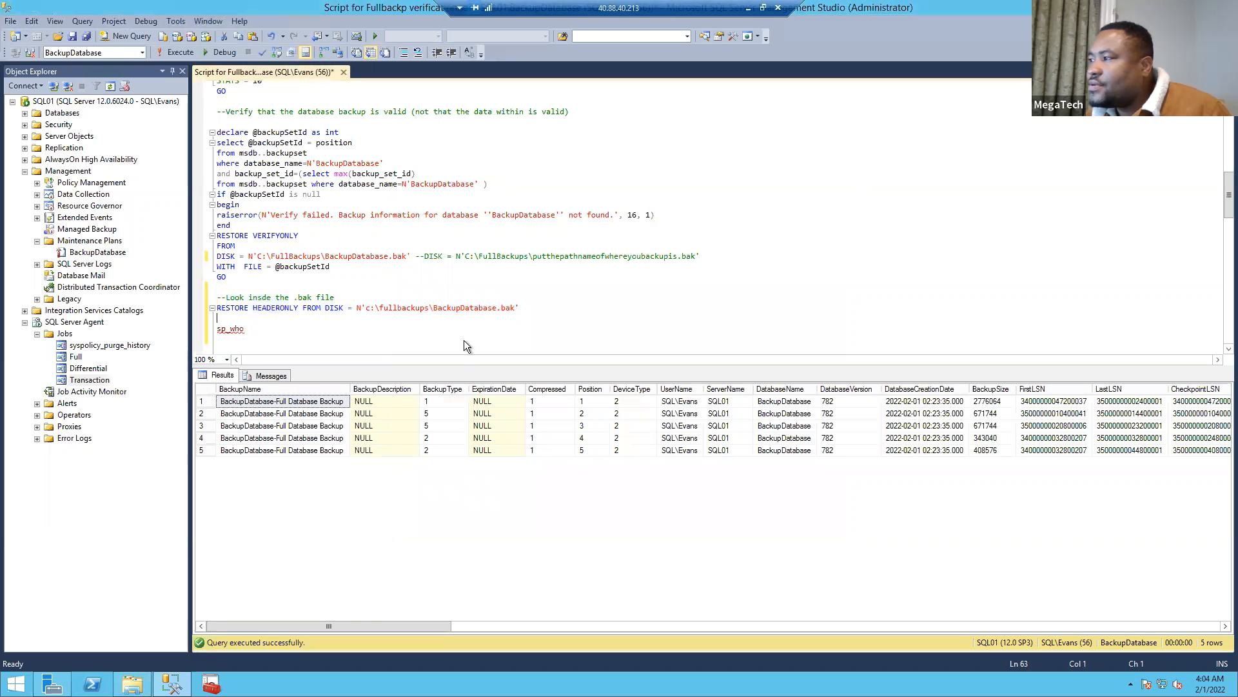
Bring up the FullBackups folder and reopen it from the C: drive to check for new backup files.
click(132, 684)
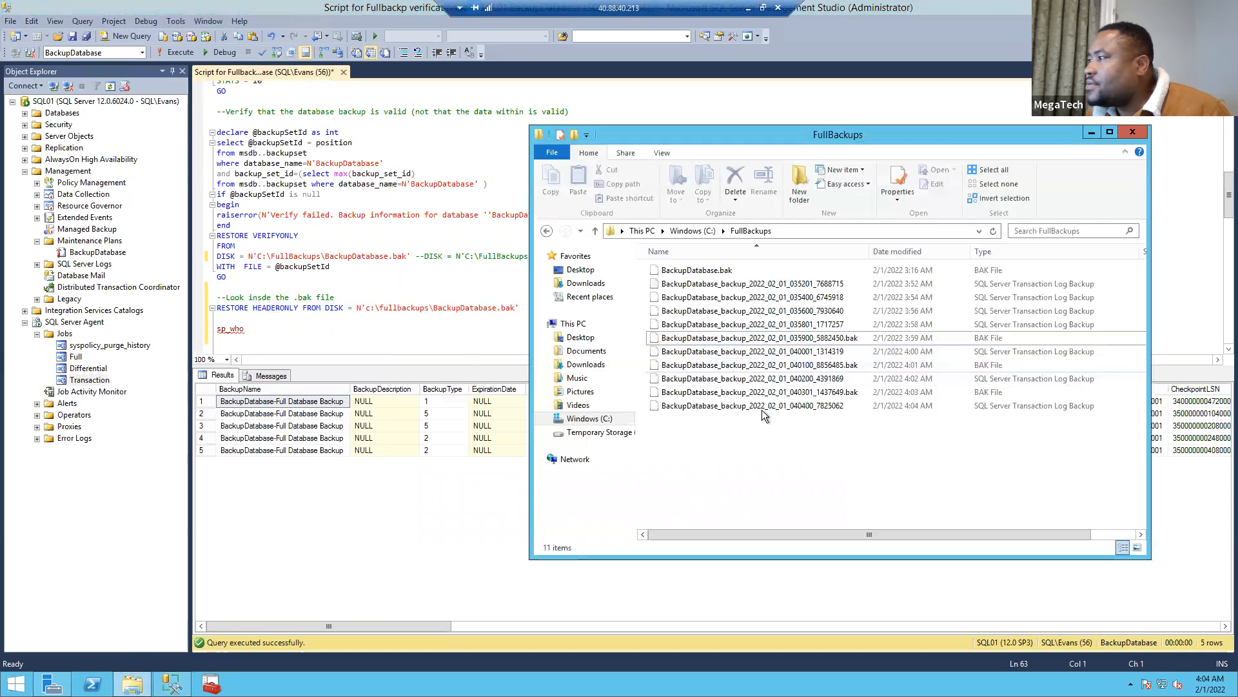
click(594, 230)
double_click(695, 281)
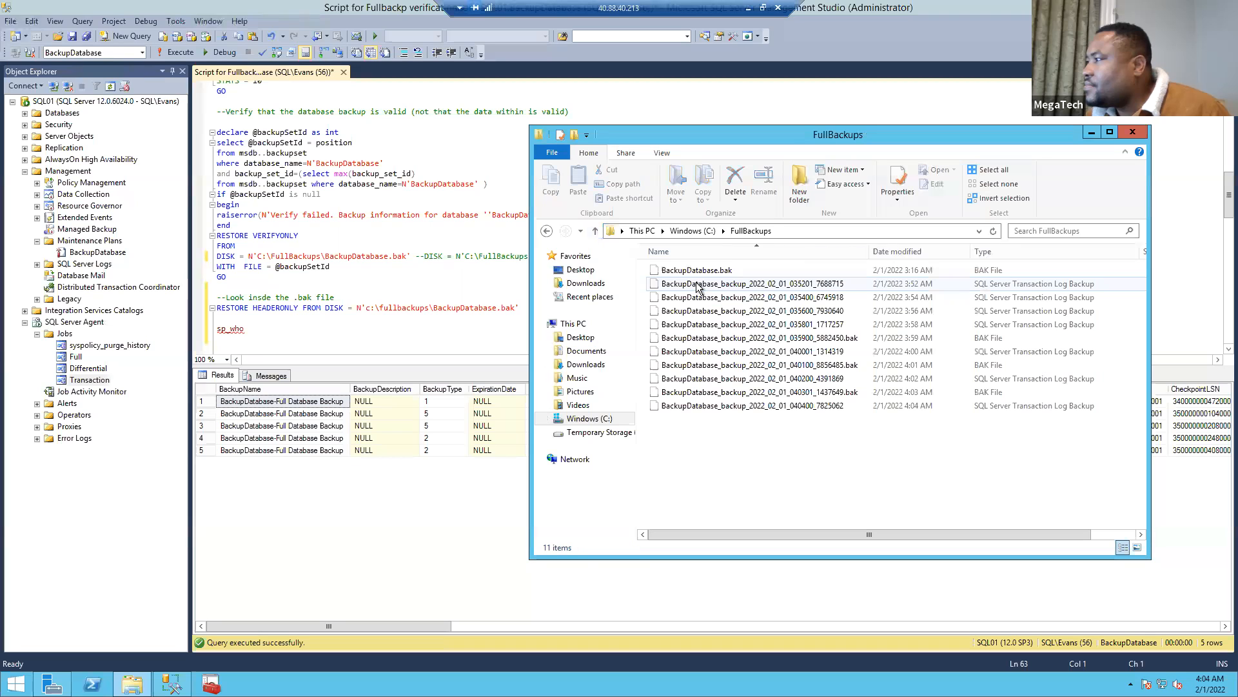
click(780, 232)
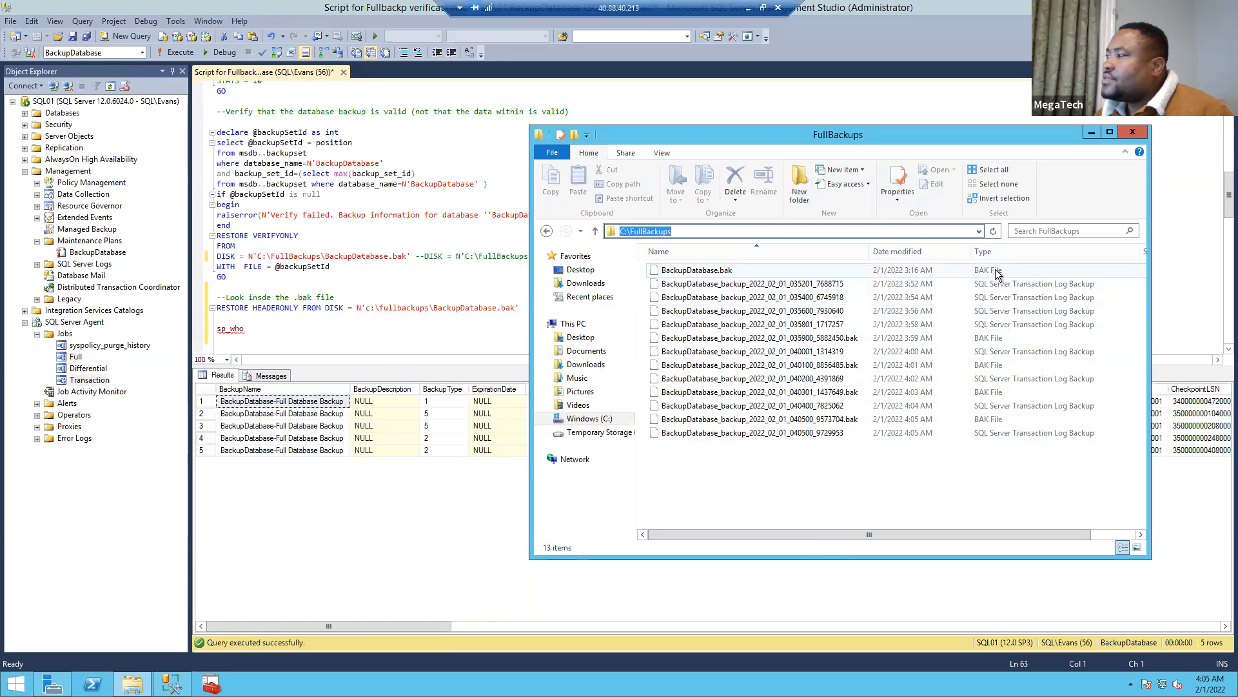
Examine the file types of the earlier .bak and transaction log backups in the FullBackups folder.
click(997, 337)
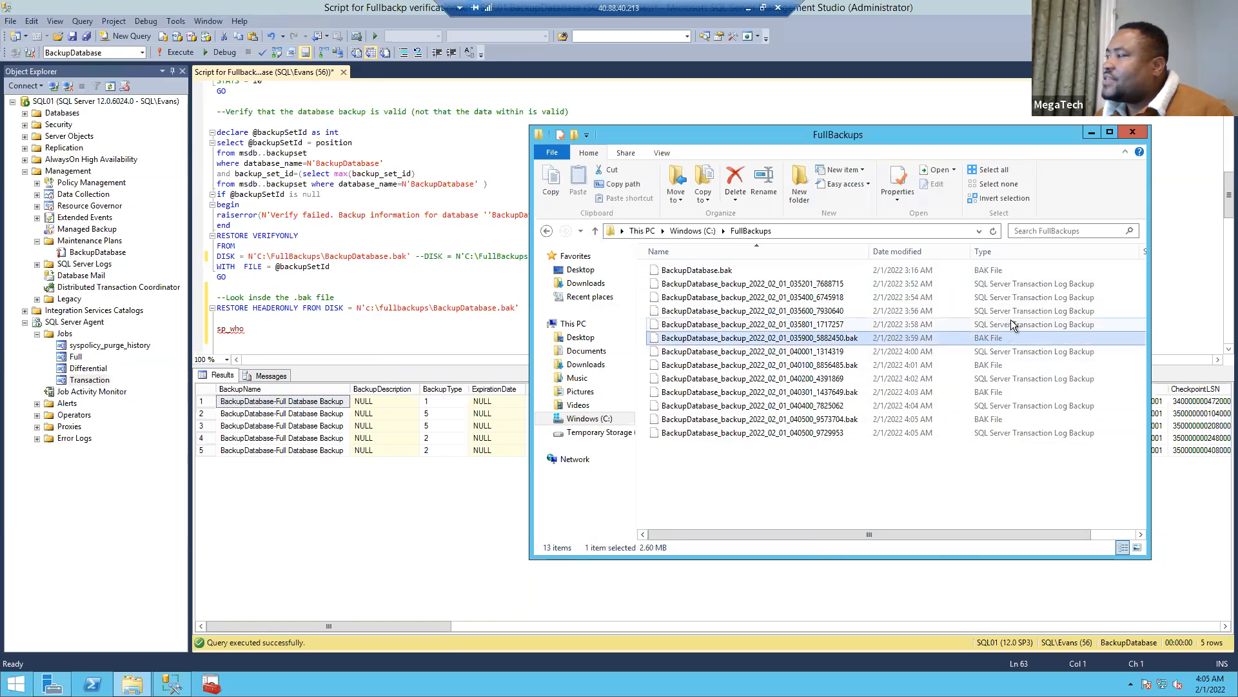
key(Up)
key(Up)
key(Up)
key(Up)
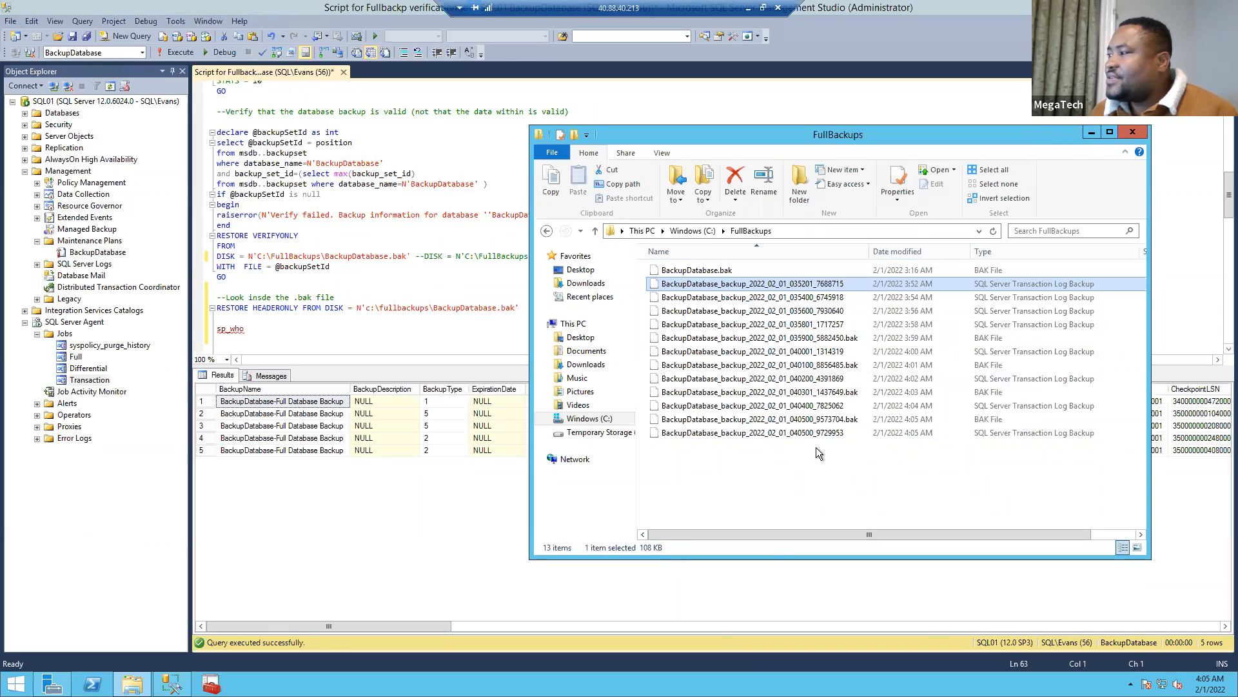
click(738, 473)
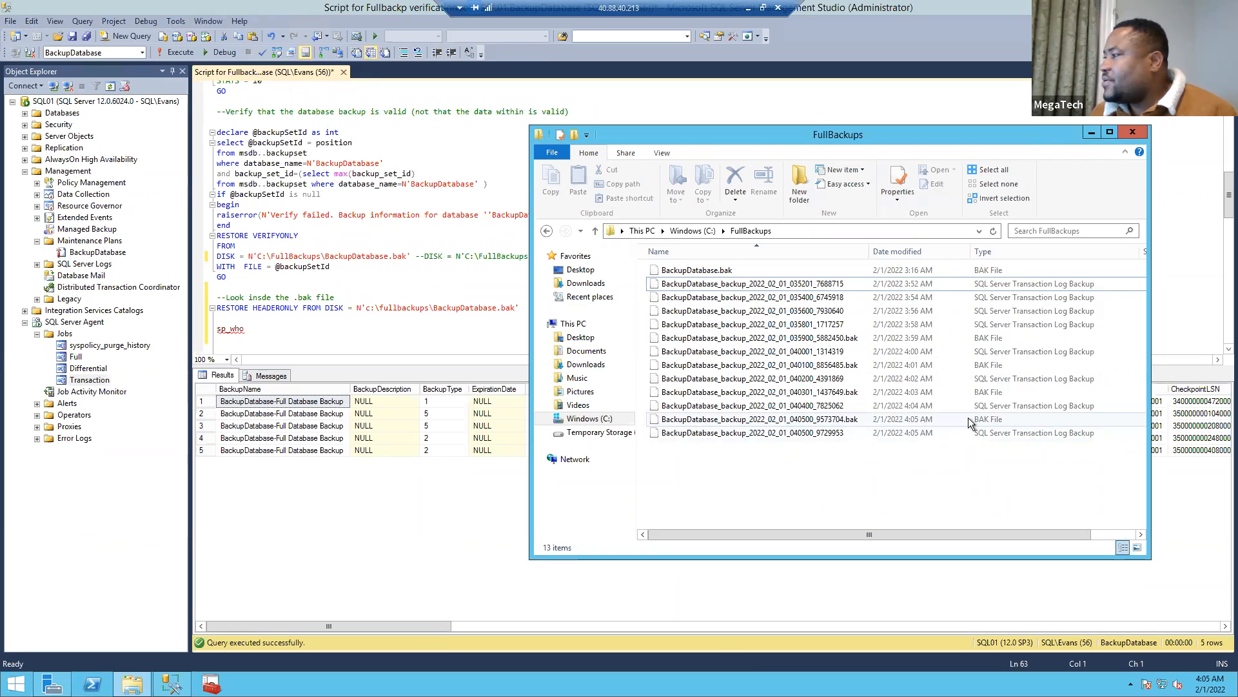
Compare the modification times of the most recent .bak and transaction log backups in the FullBackups folder.
click(926, 423)
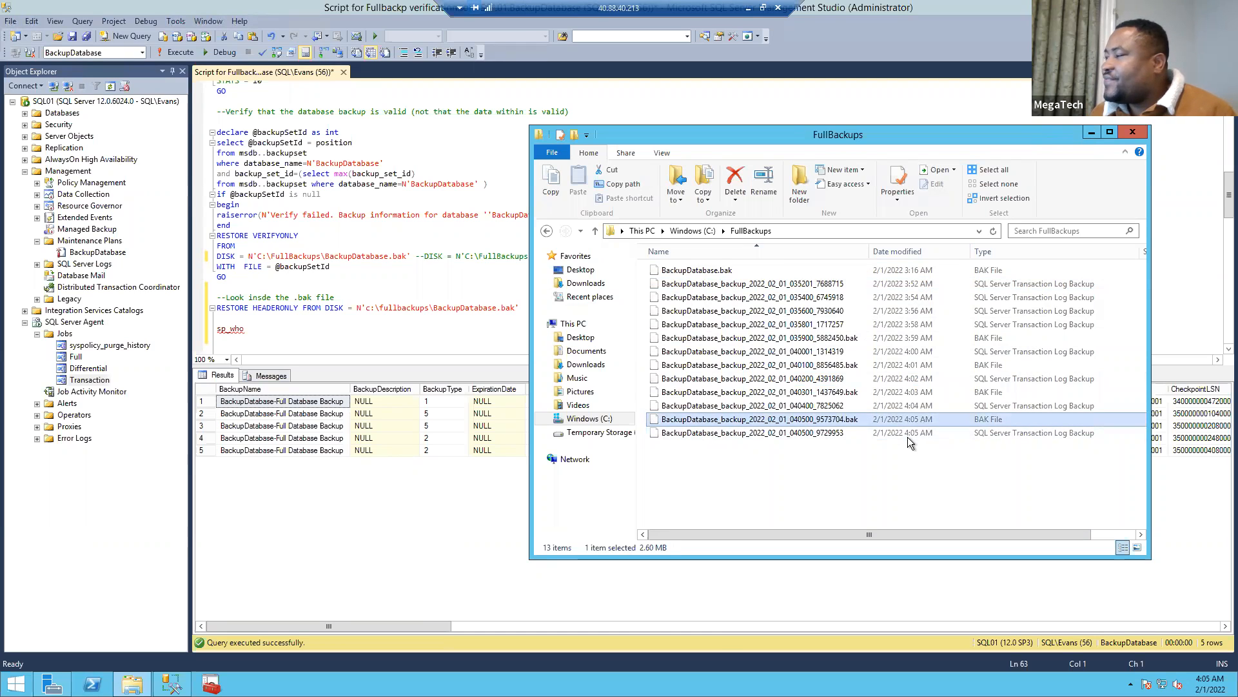
click(926, 431)
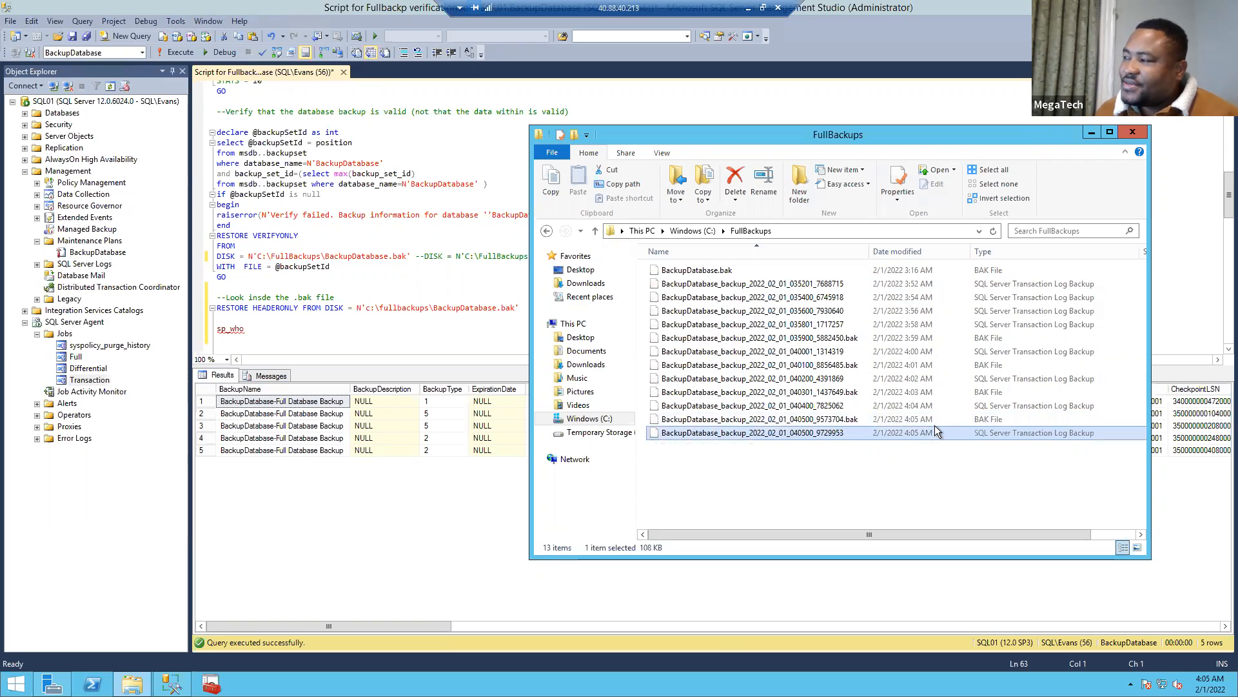
click(940, 422)
click(933, 431)
click(926, 409)
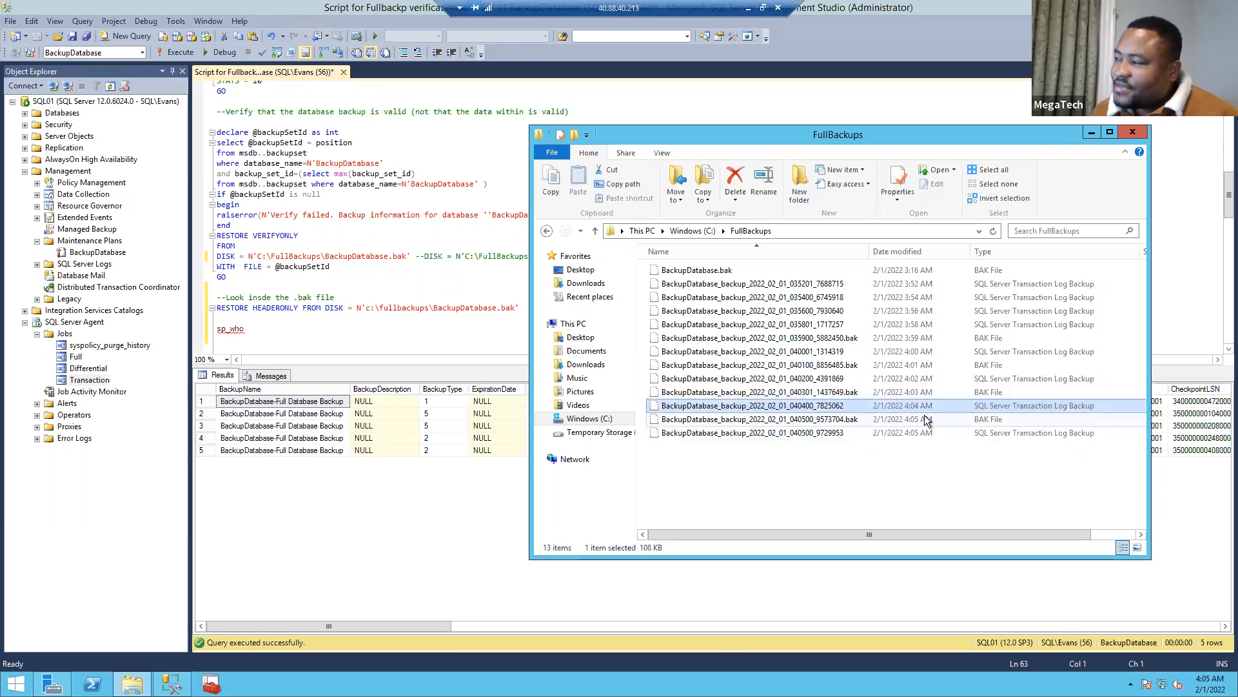
click(927, 420)
click(919, 431)
click(923, 421)
click(920, 430)
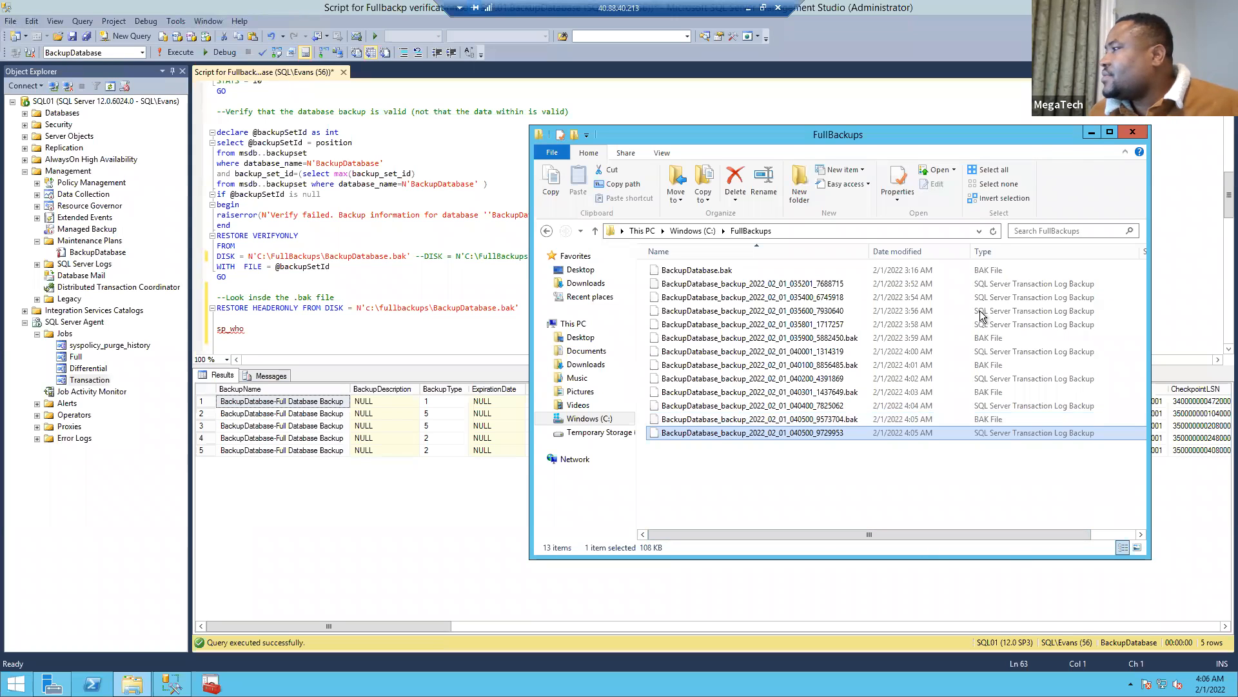
click(790, 482)
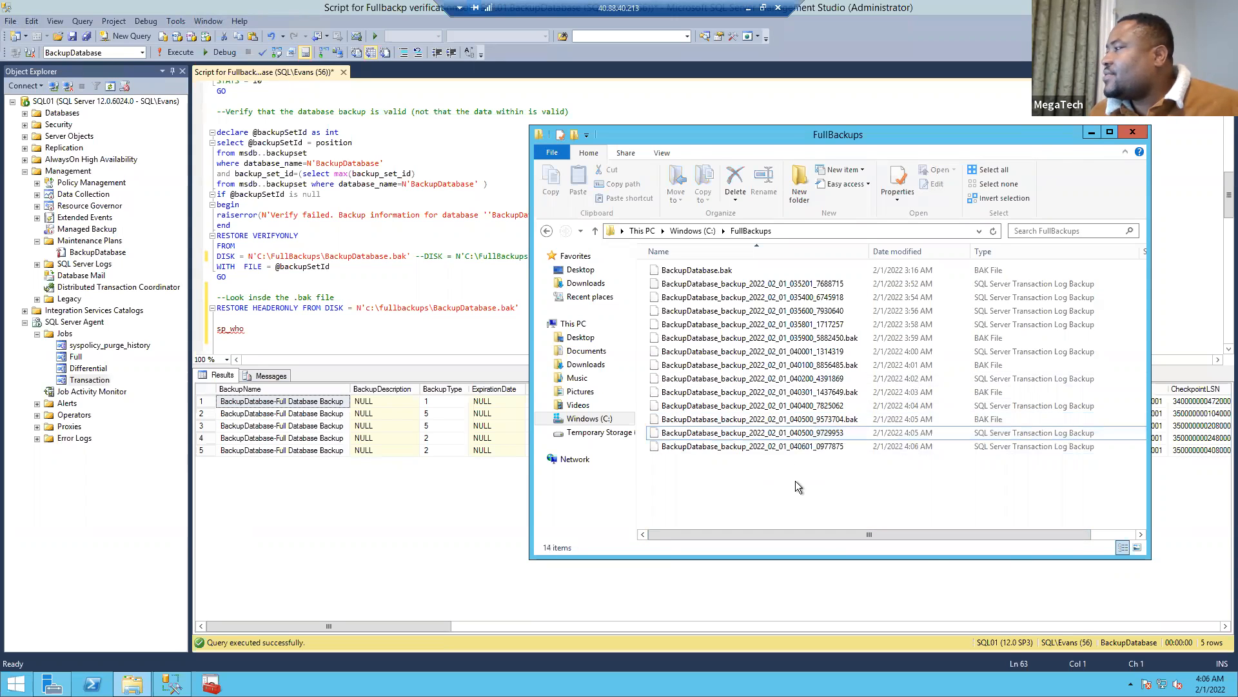
click(923, 447)
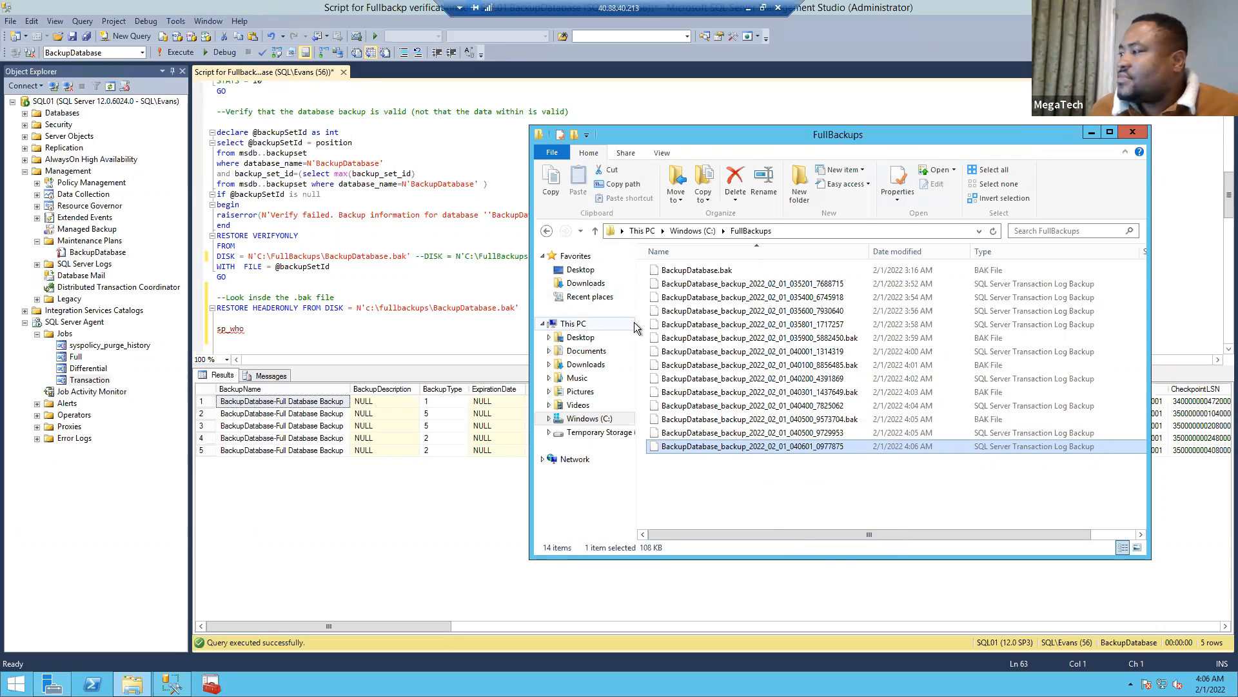
Set the Differential job's recurring schedule to start at 4:00:00 AM and save the job properties.
right_click(97, 385)
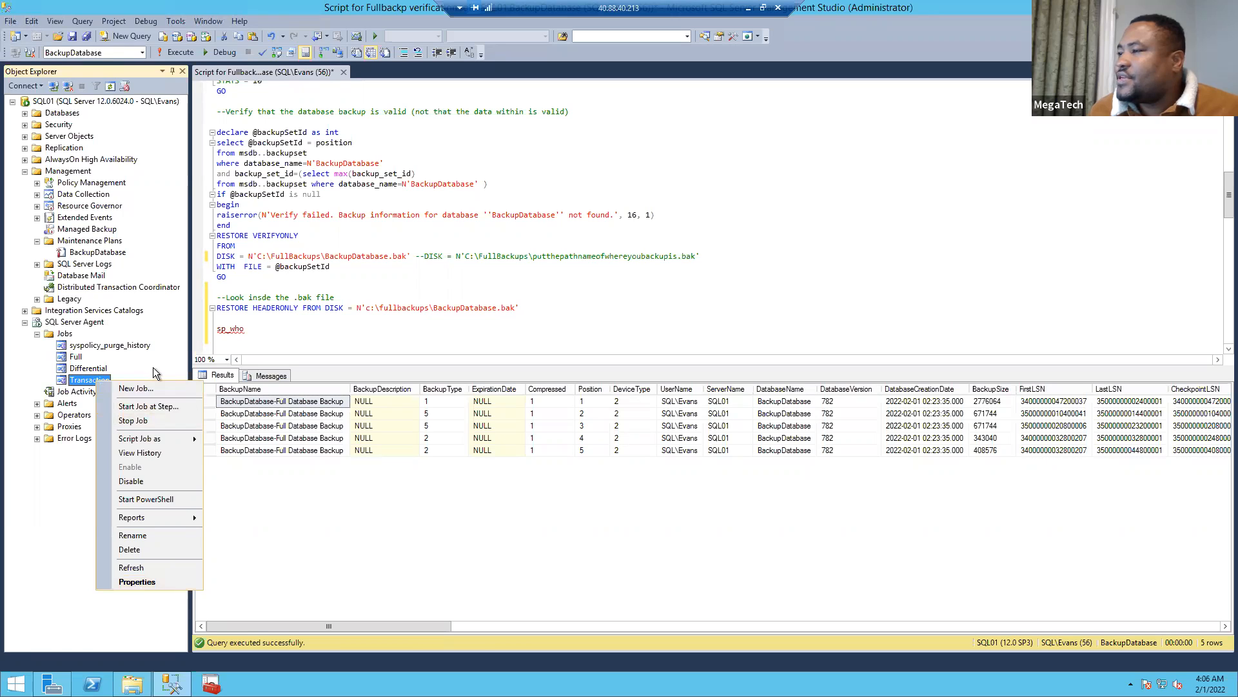
click(101, 370)
right_click(101, 370)
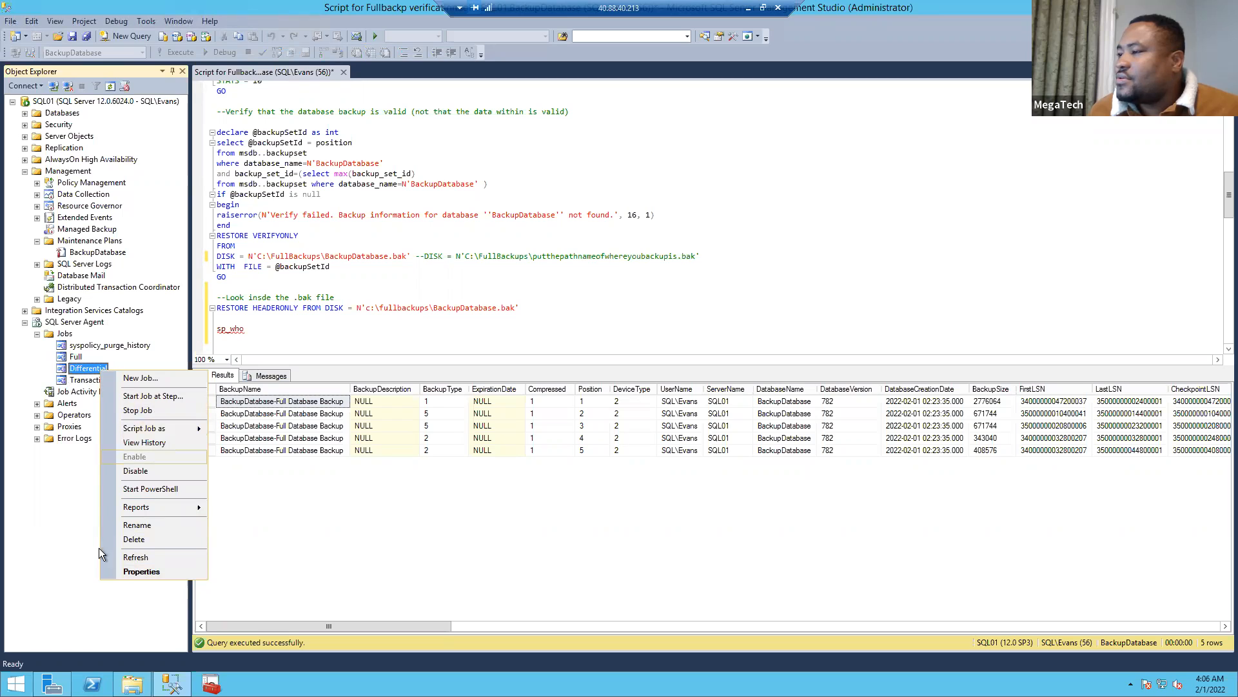
click(143, 571)
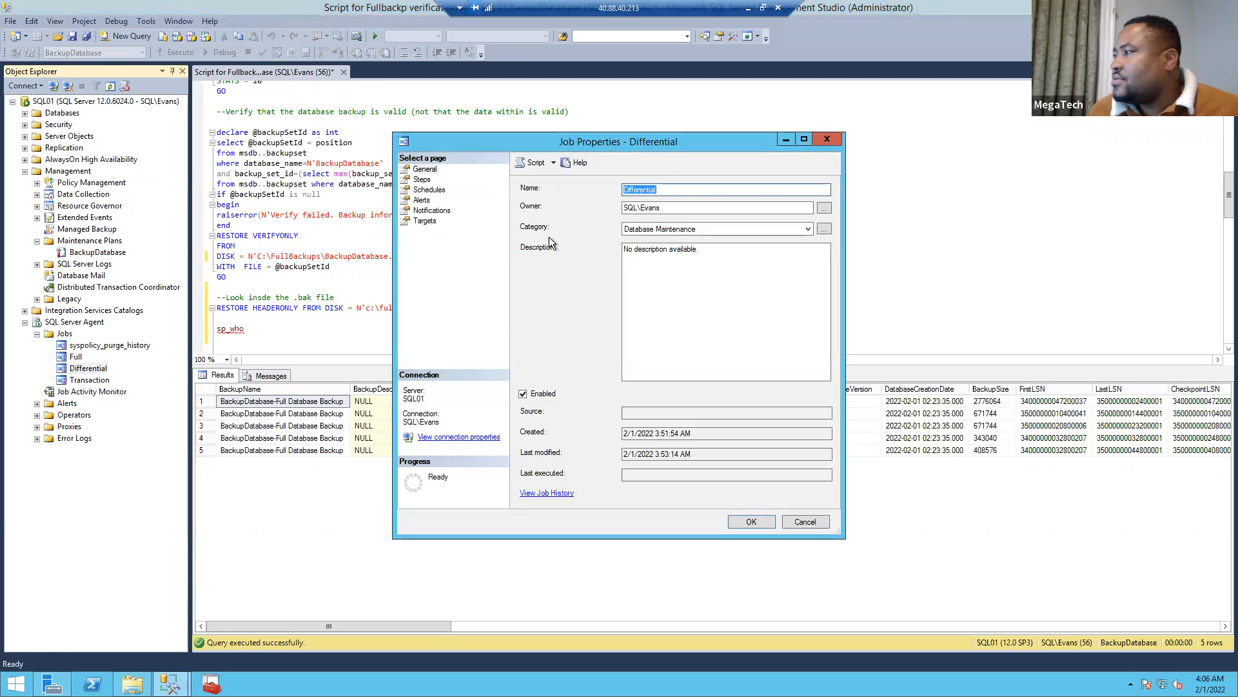
click(421, 190)
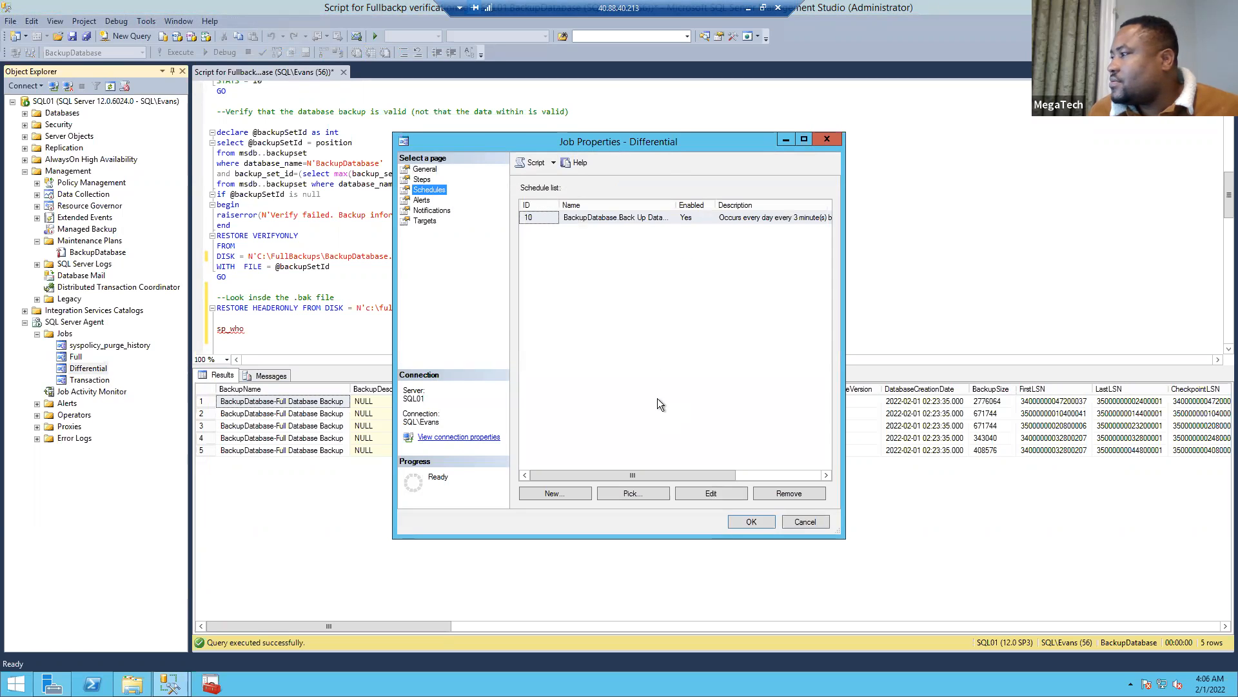
click(724, 494)
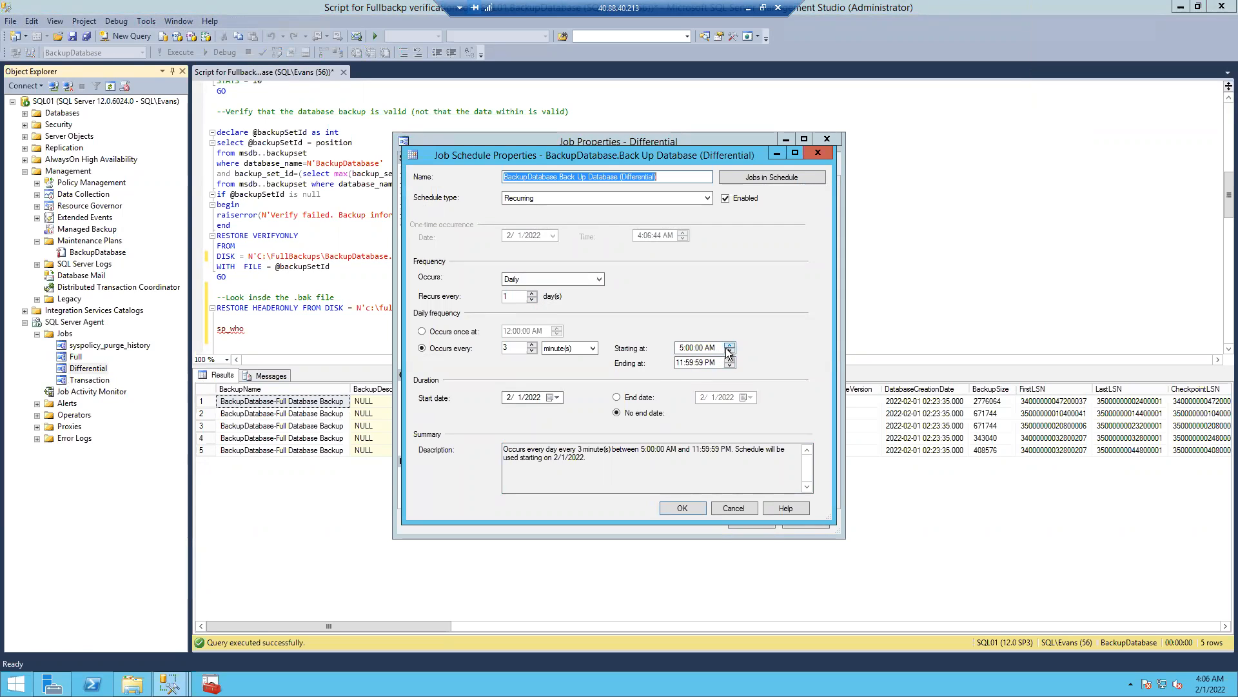
click(682, 349)
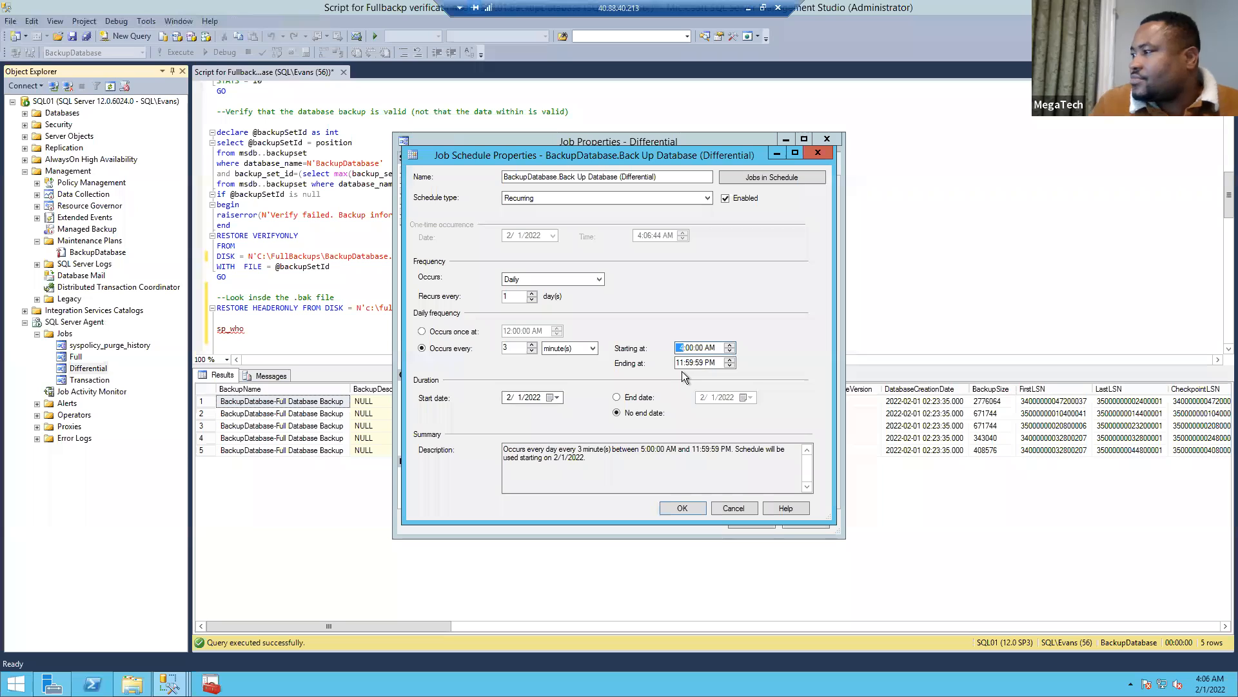
text(4)
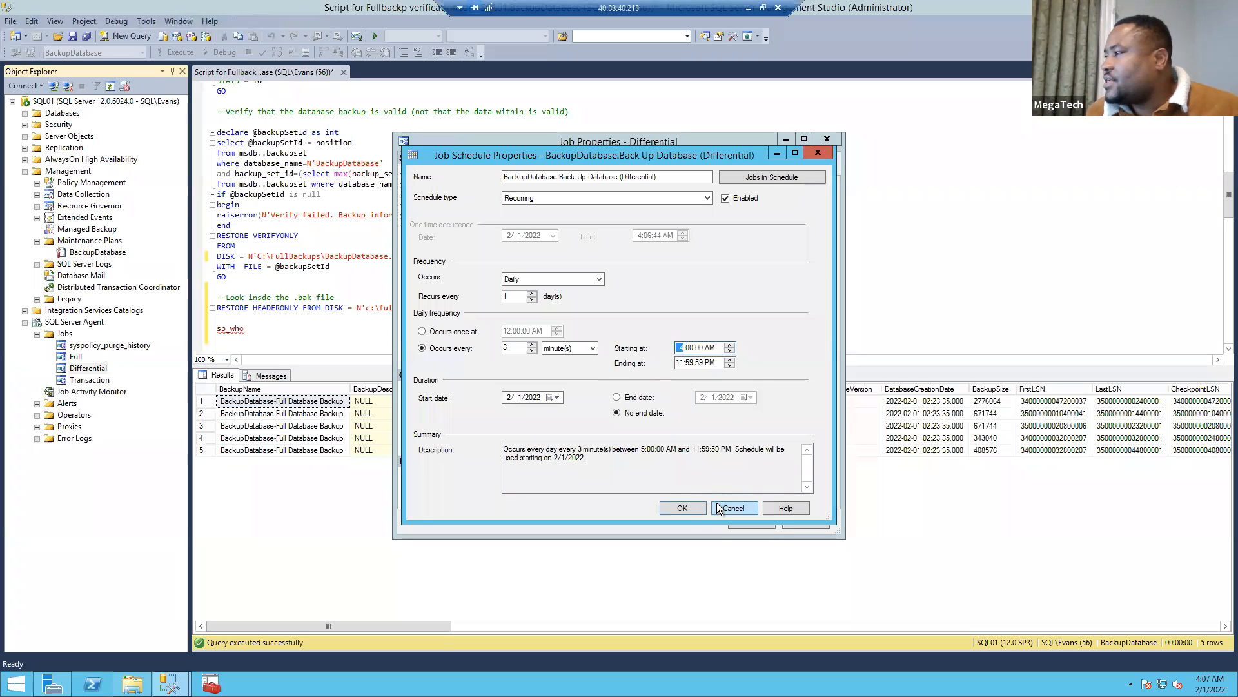
click(688, 510)
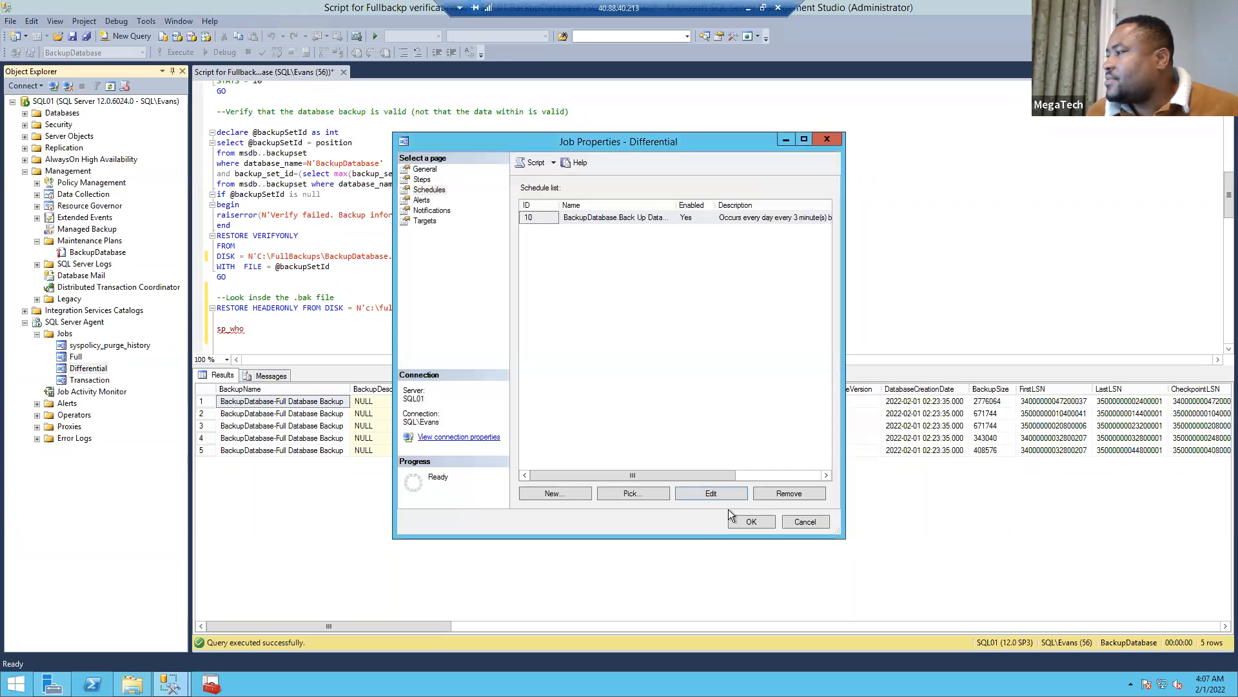
click(742, 521)
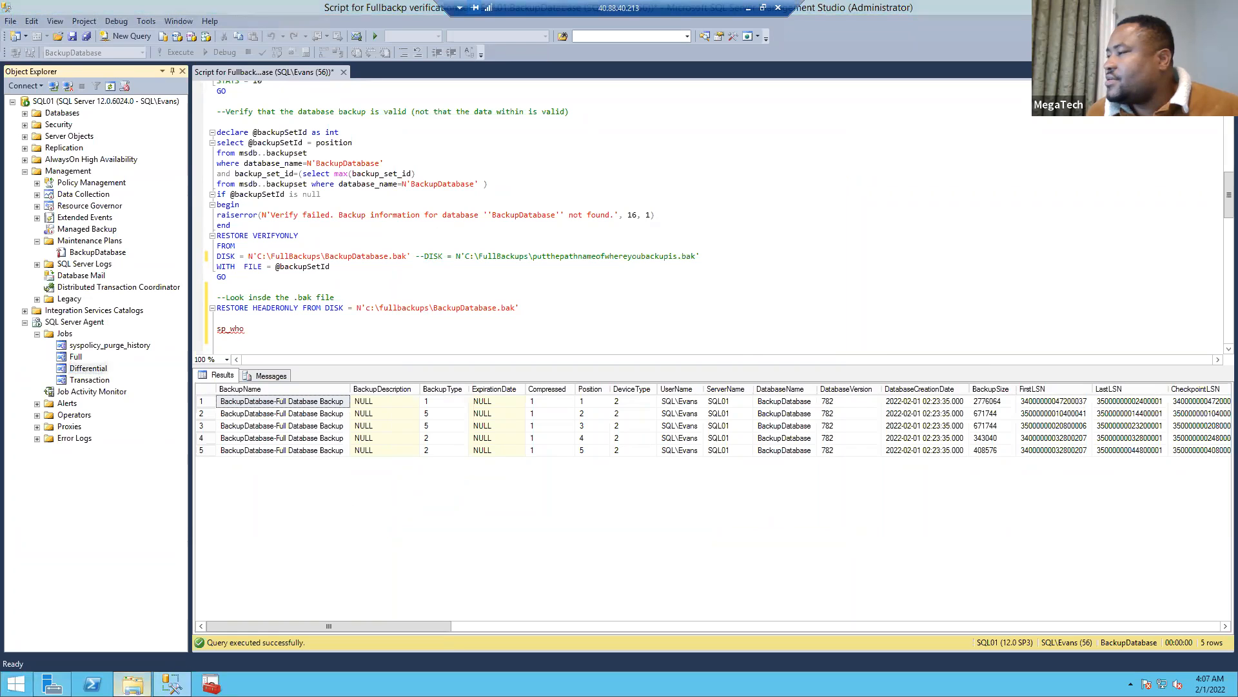
Check the FullBackups folder for a new differential backup, and review the start time in the Differential job's schedule.
click(131, 684)
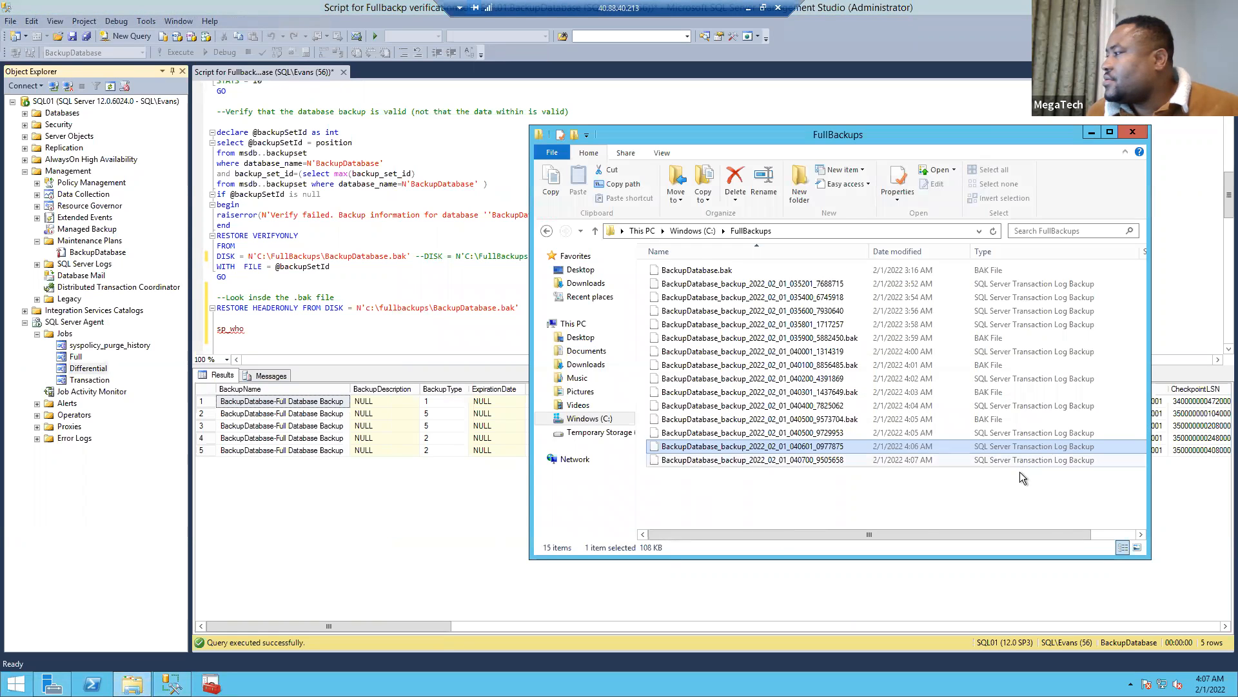
click(922, 502)
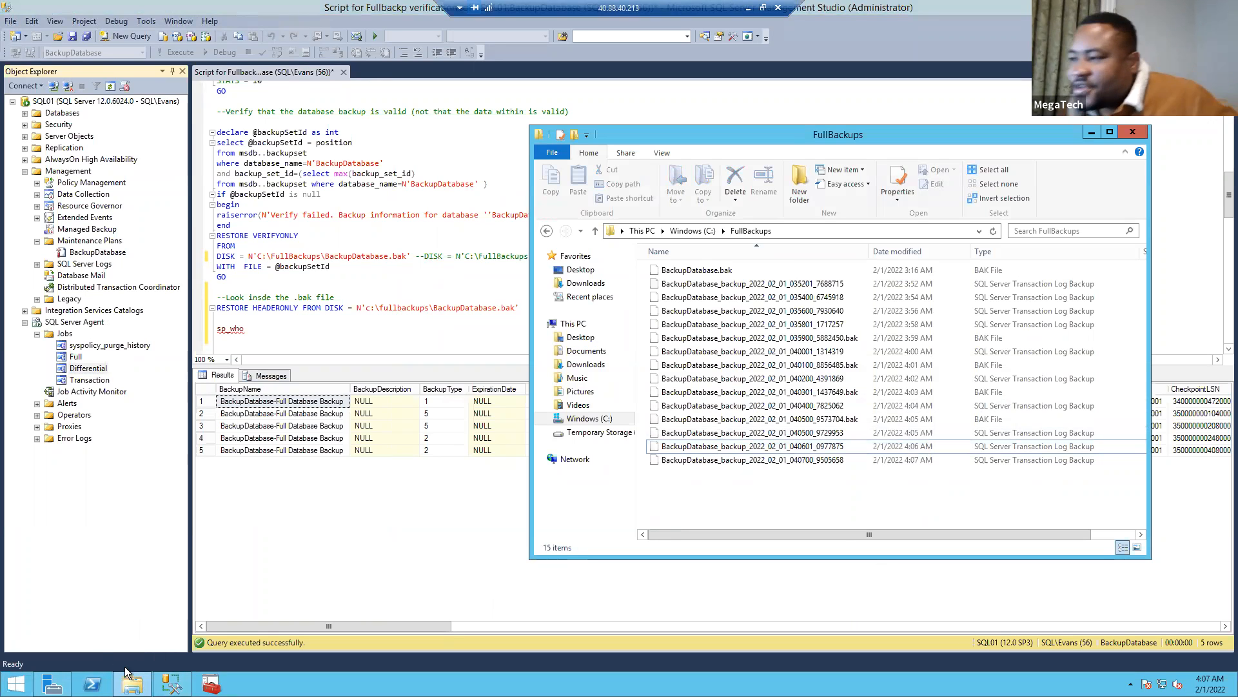
right_click(89, 370)
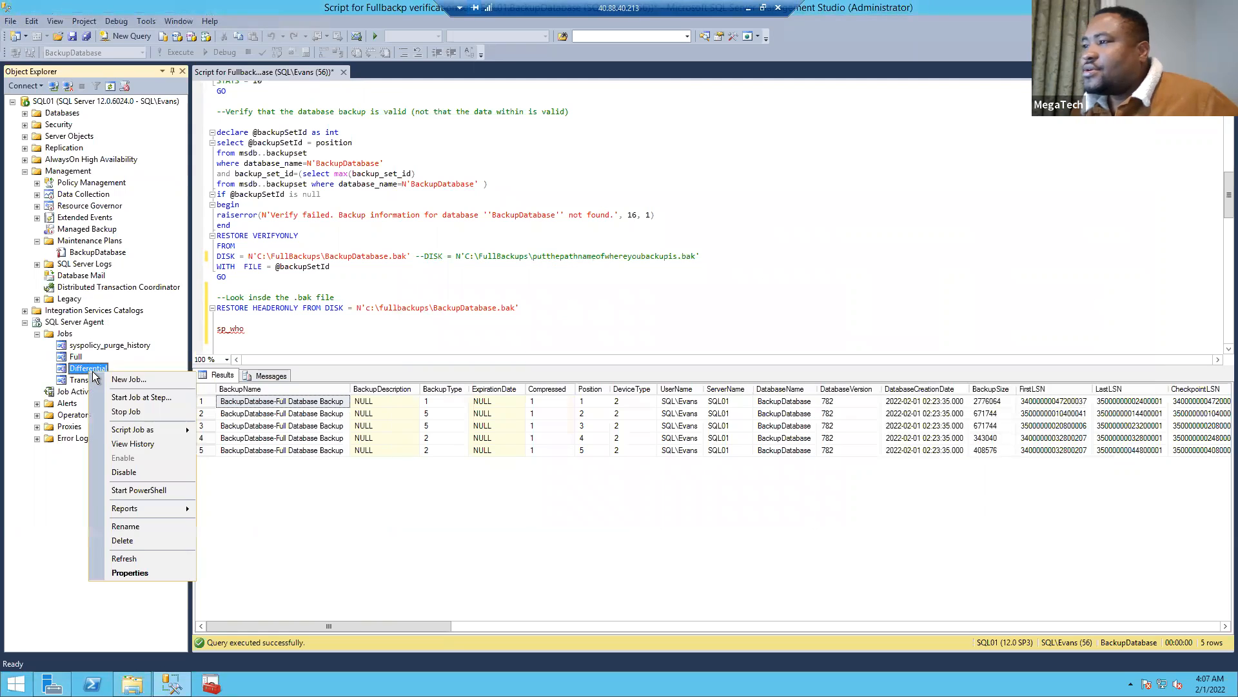
click(126, 574)
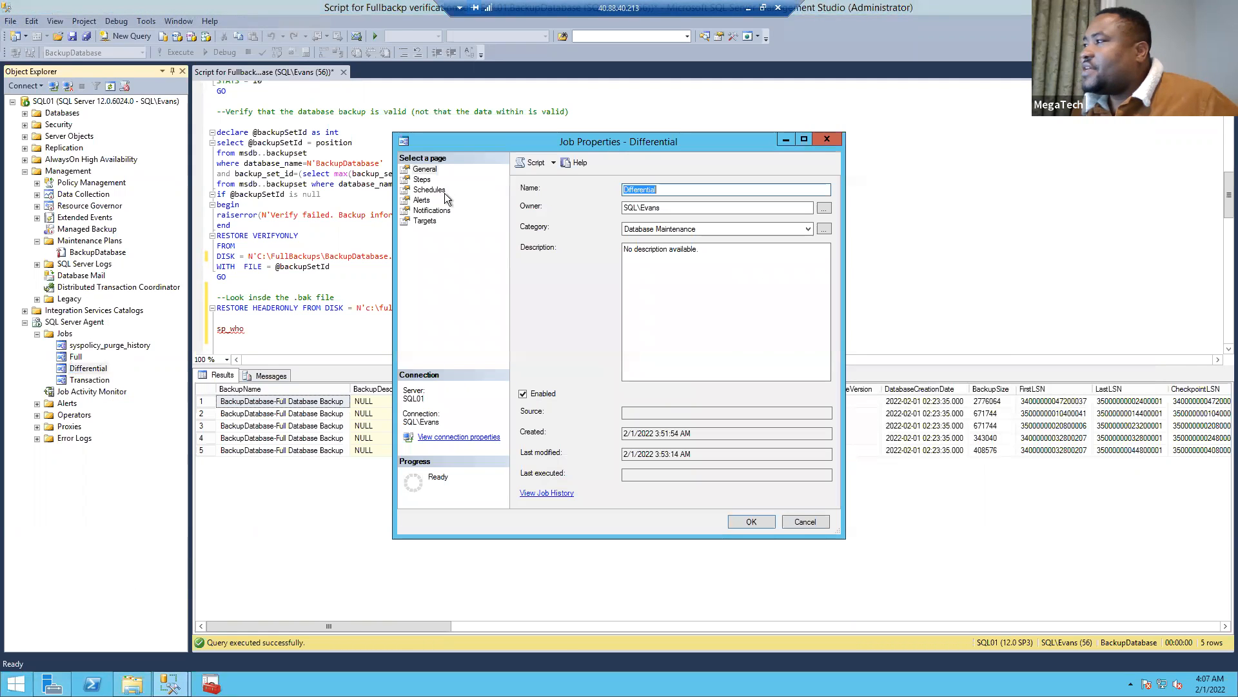
click(429, 189)
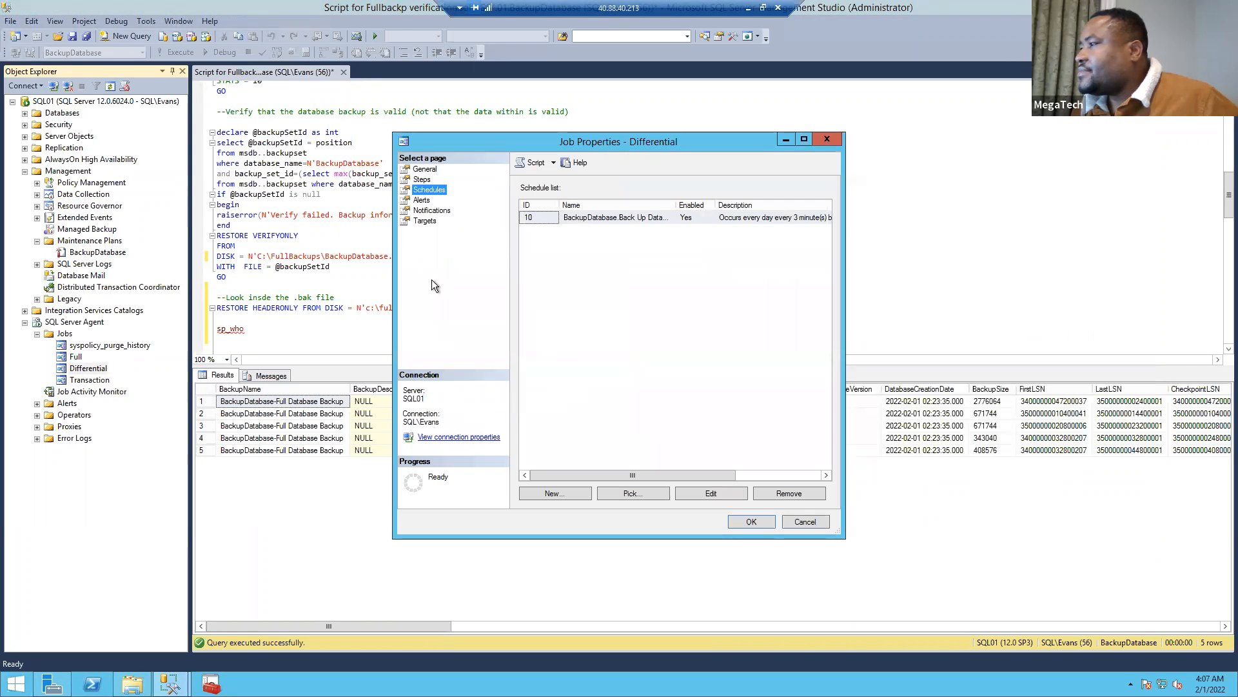
click(690, 491)
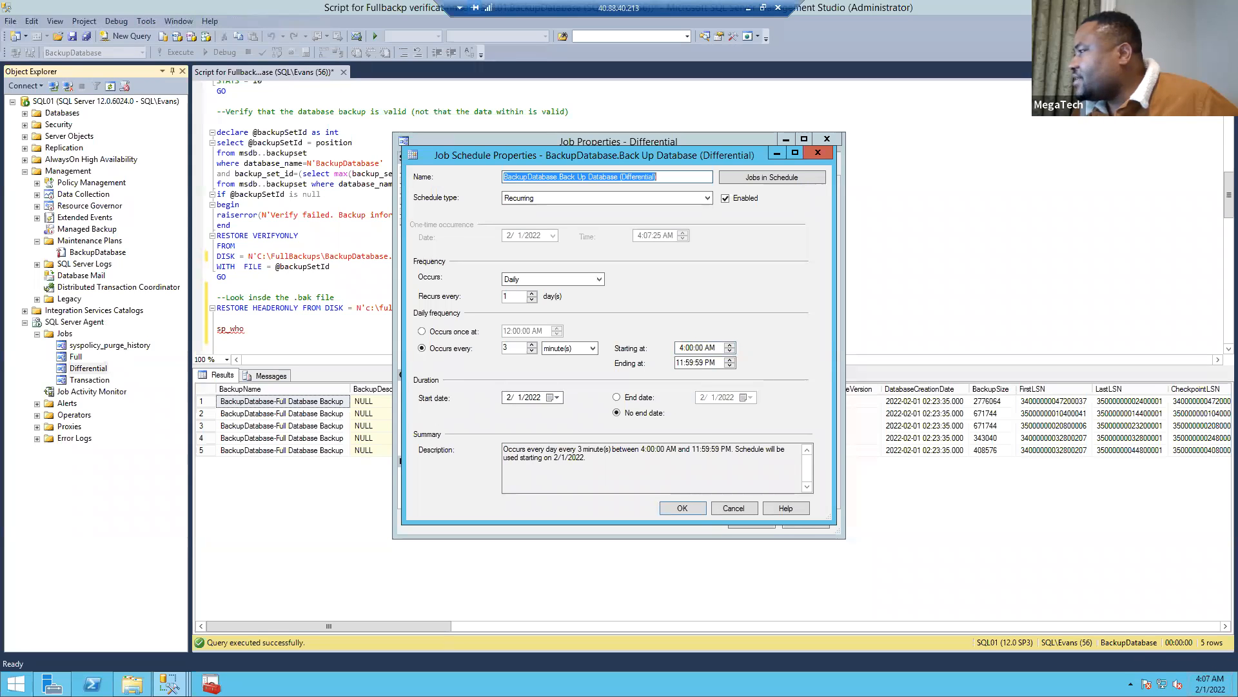
click(694, 512)
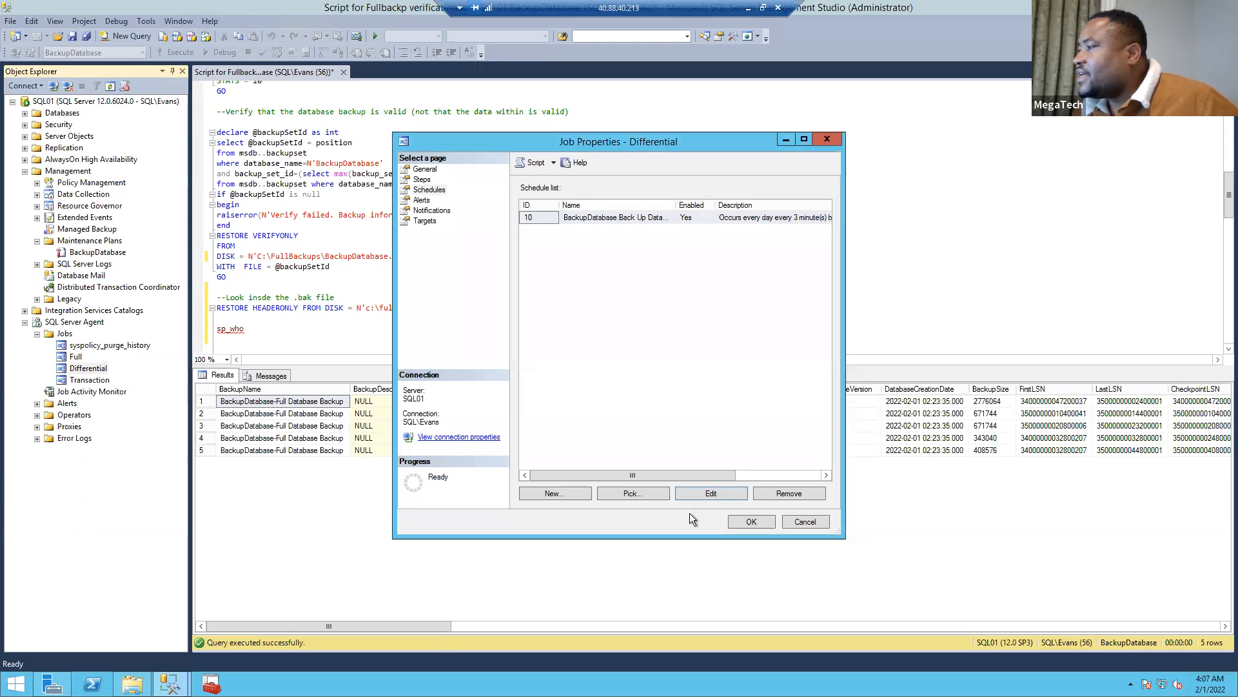
click(741, 517)
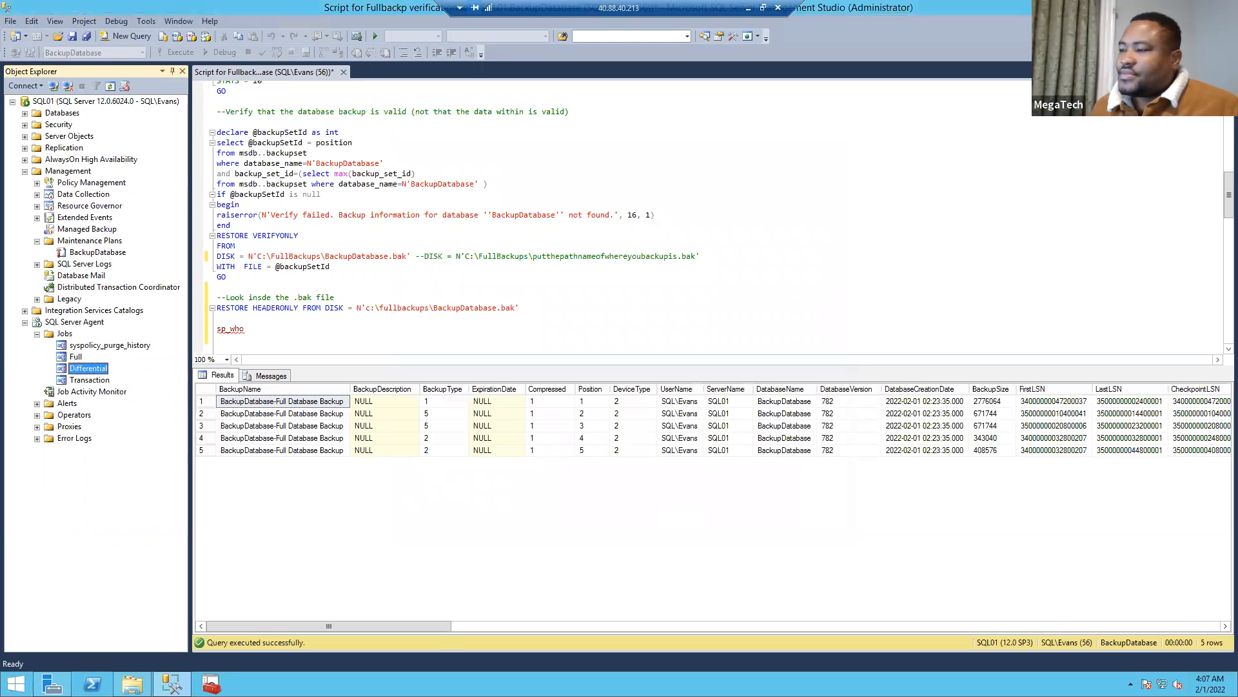
Check the types and modification times of the newest backups in the FullBackups folder, and close its window.
click(132, 683)
drag(866, 533, 874, 535)
click(908, 459)
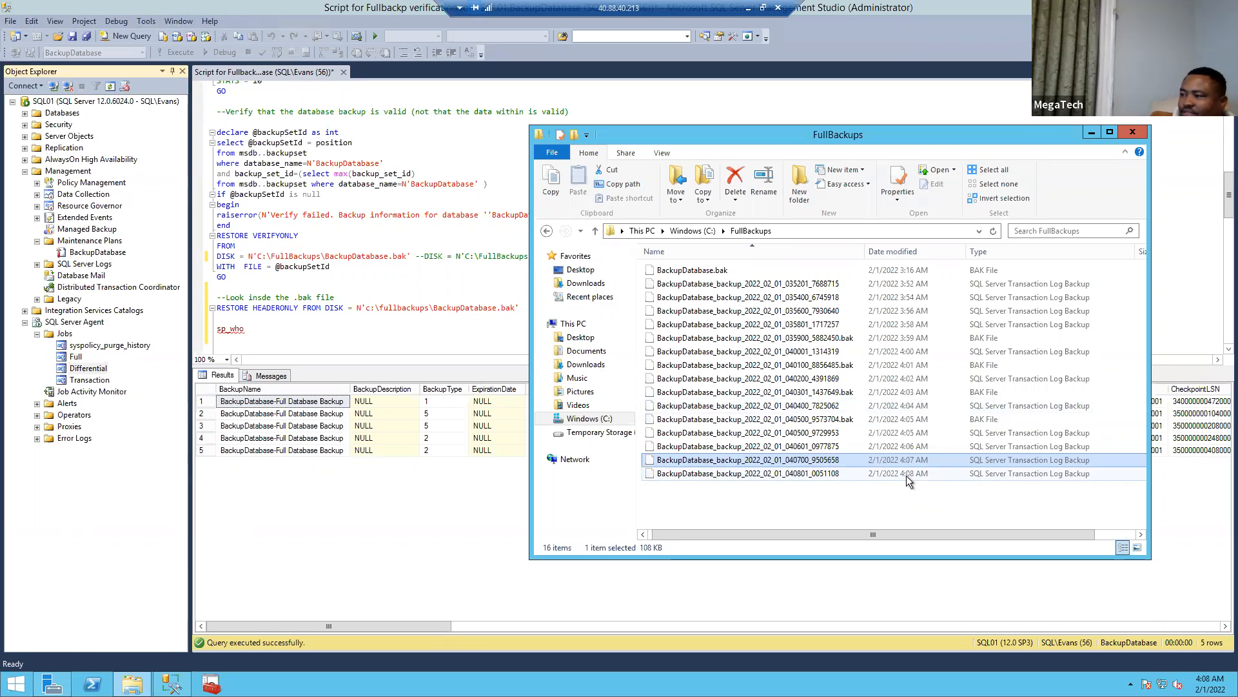
click(908, 475)
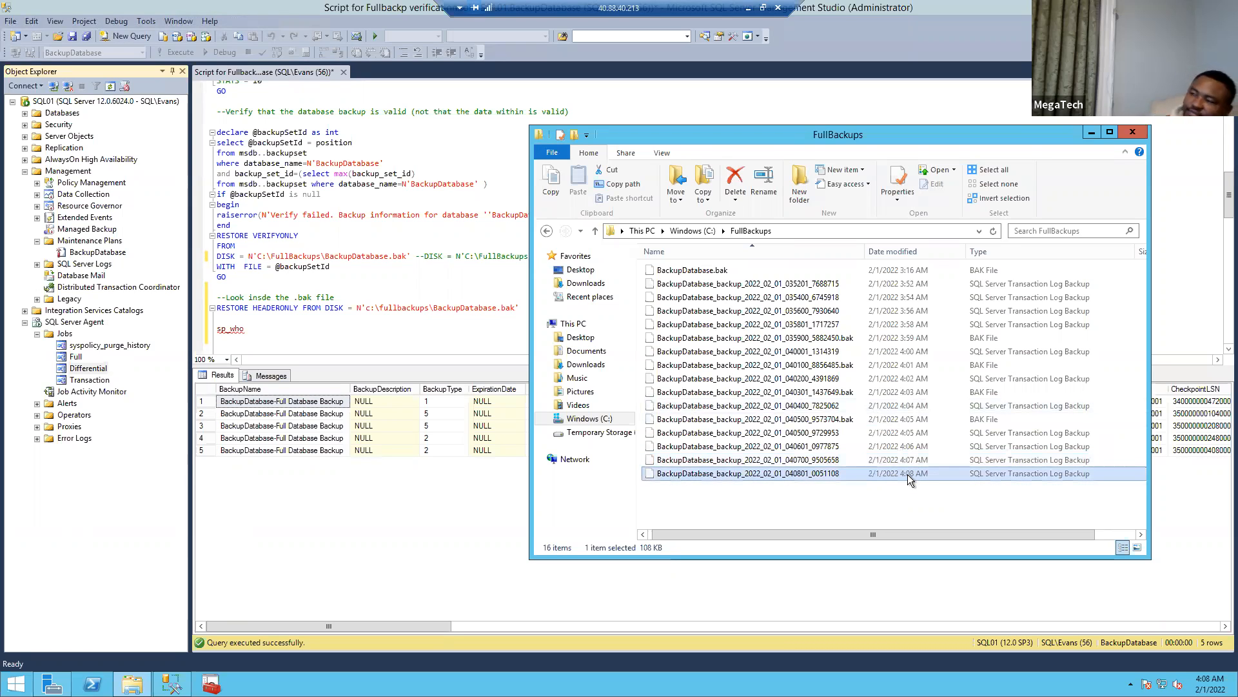
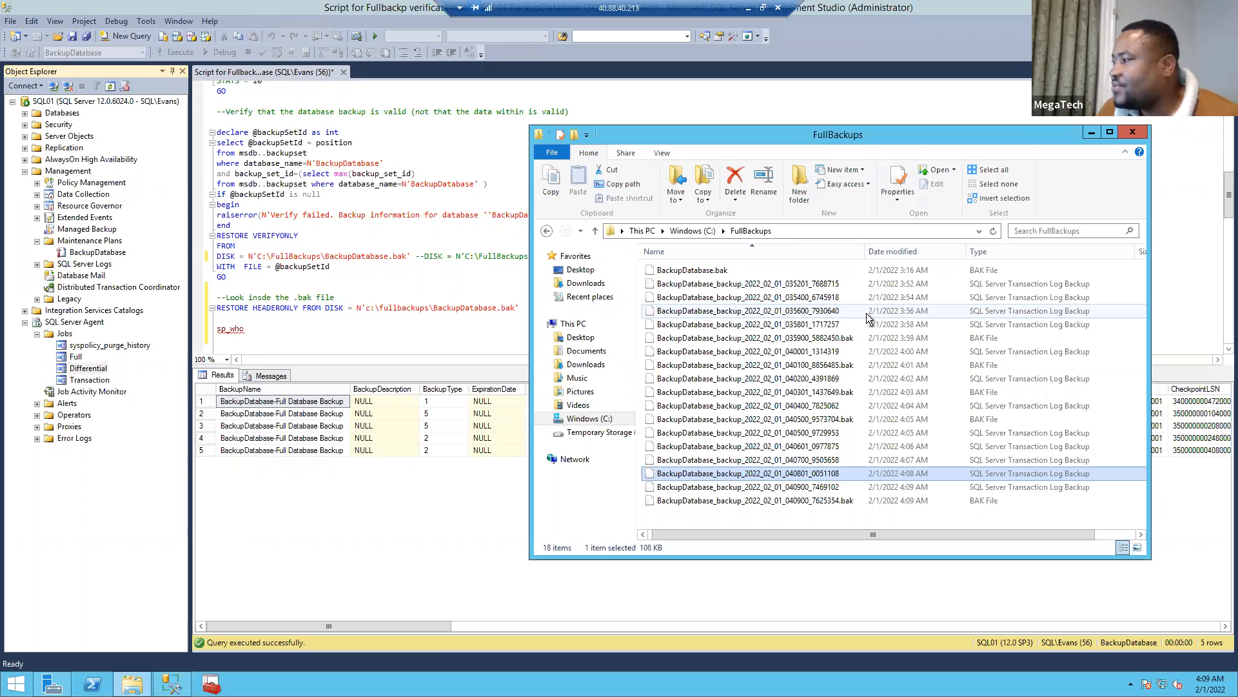
click(923, 505)
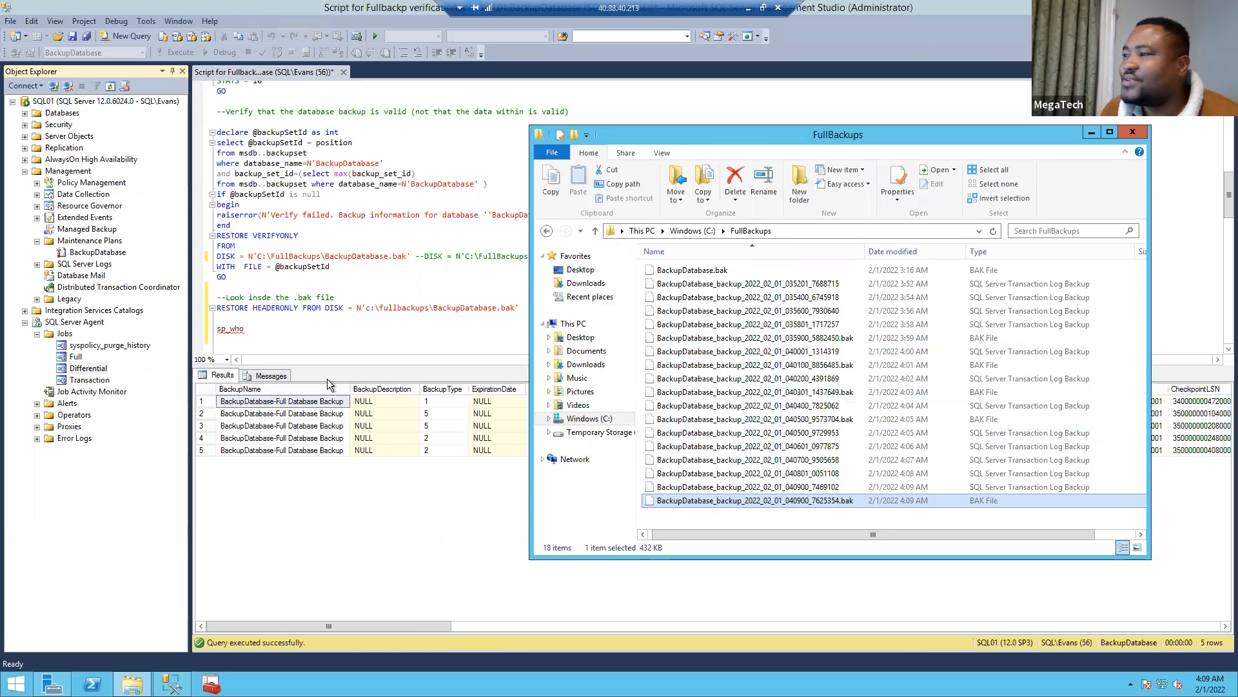
click(1134, 133)
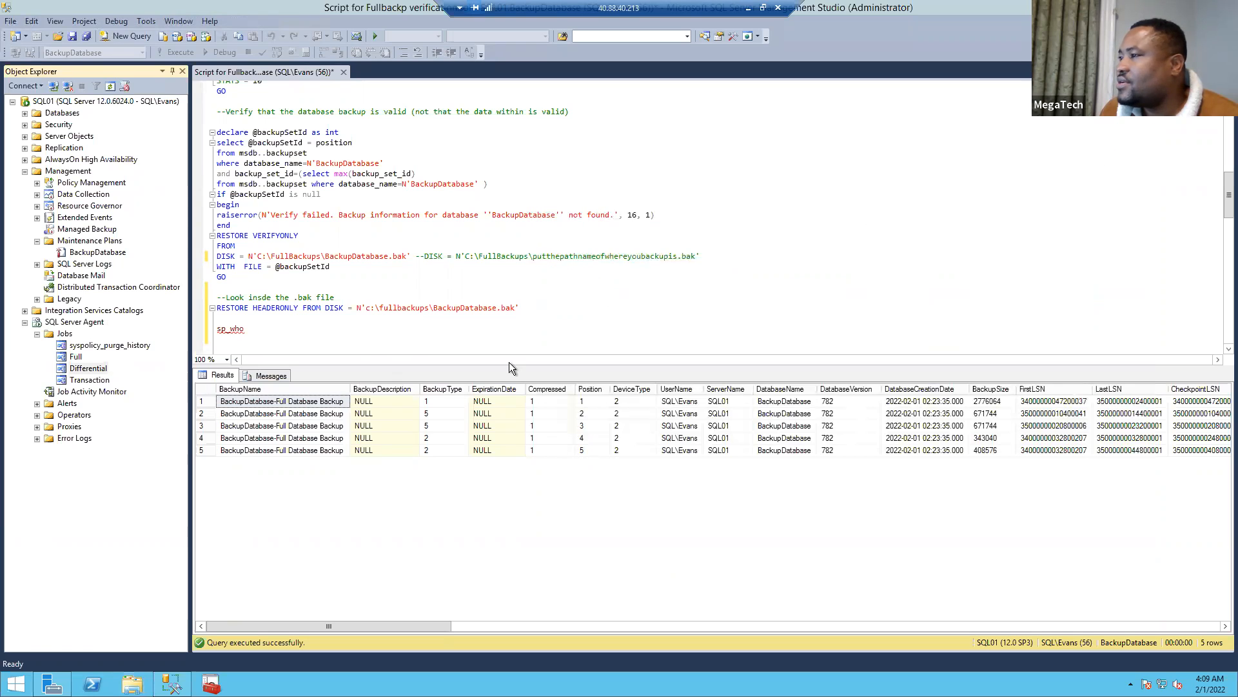
Execute the RESTORE HEADERONLY statement for BackupDatabase.bak again, together with its comment line.
click(410, 316)
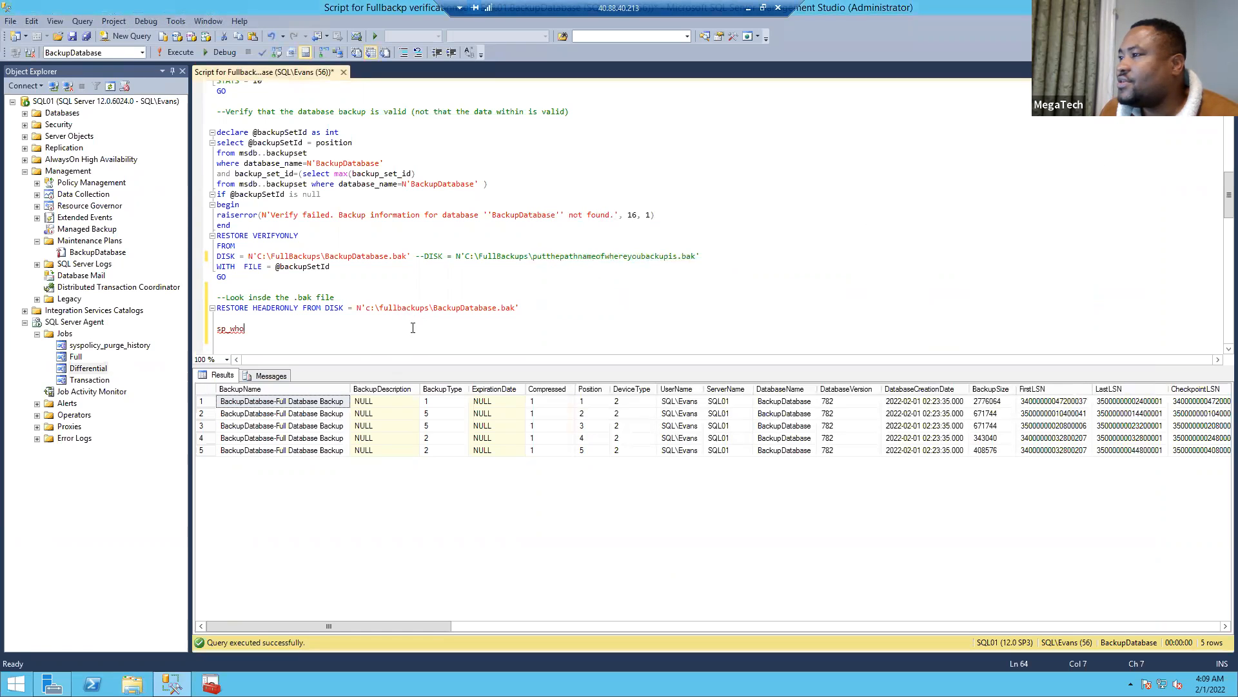
drag(532, 311, 215, 297)
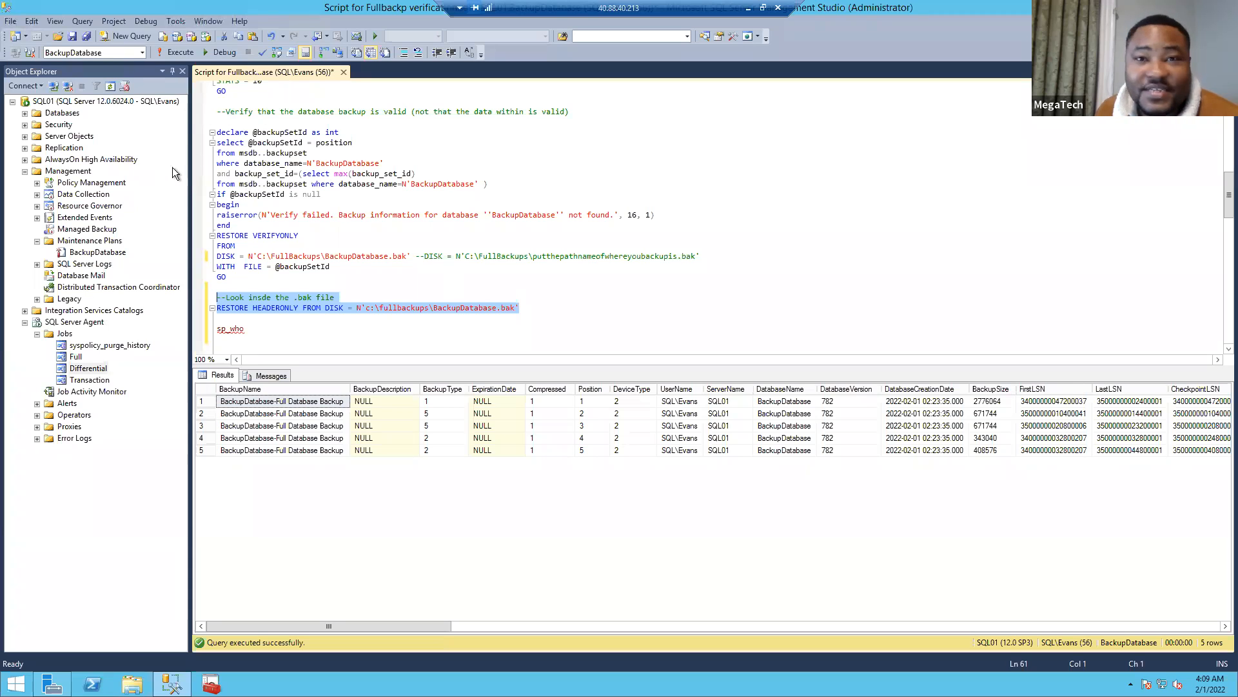
click(181, 53)
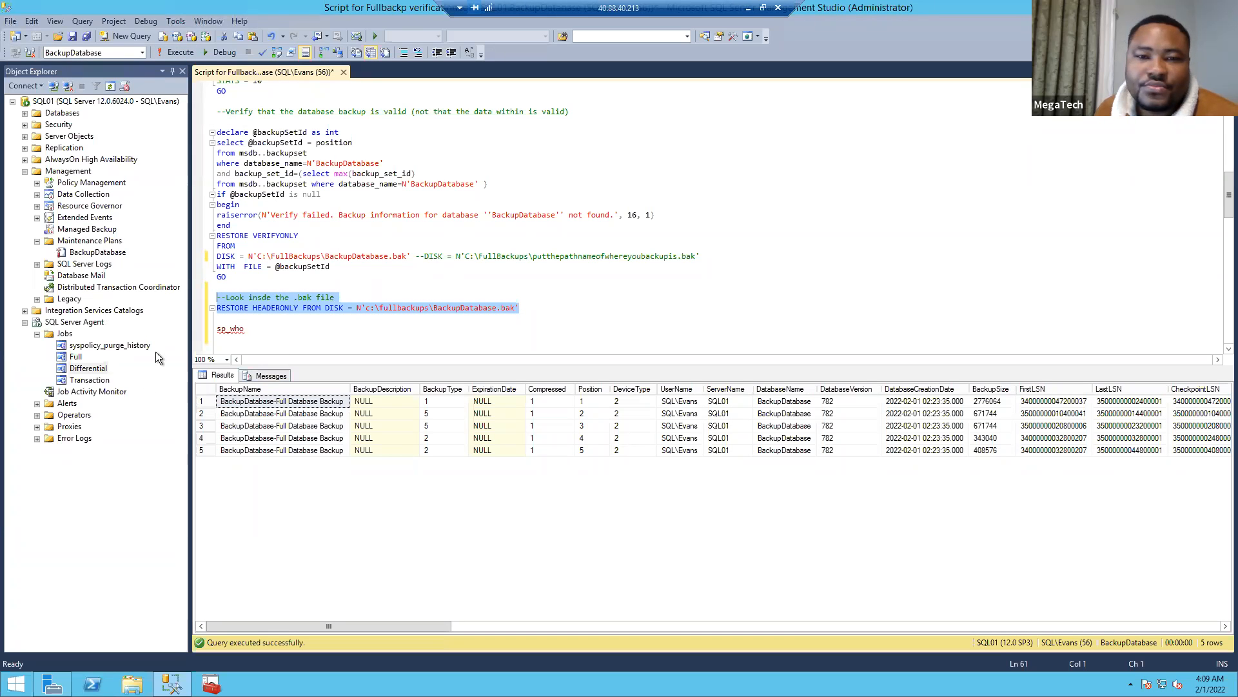
scroll(312, 294, down, 5)
scroll(312, 293, down, 15)
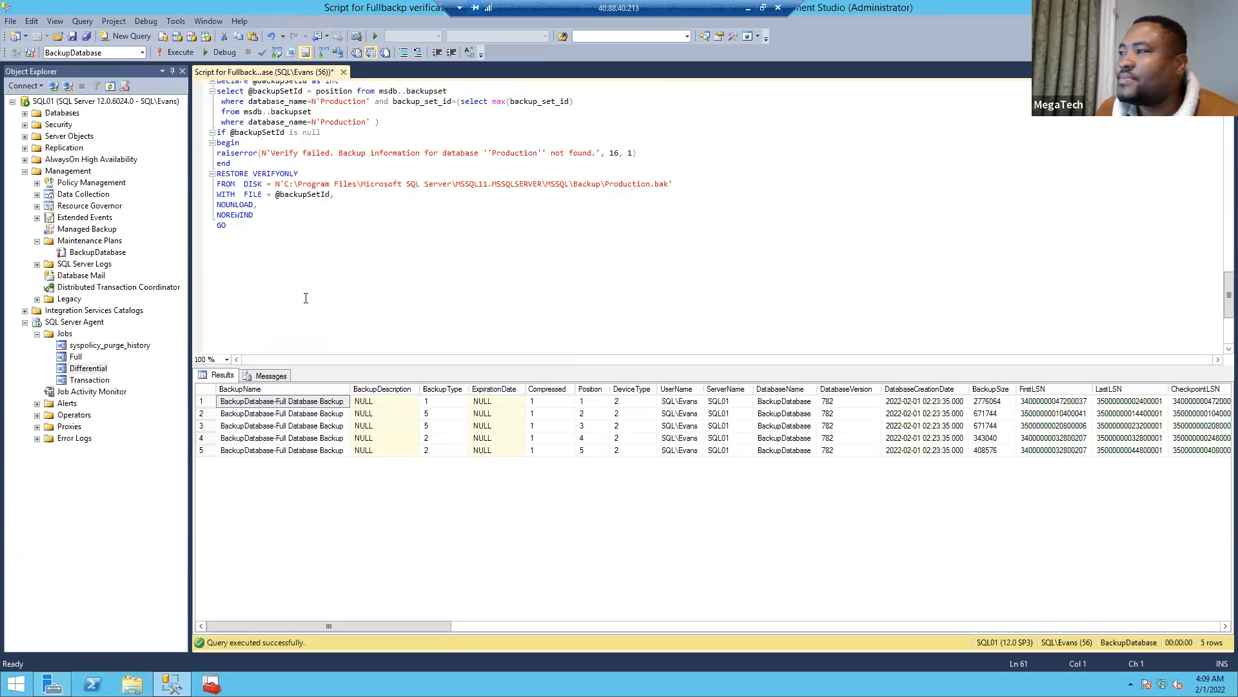
scroll(306, 298, up, 15)
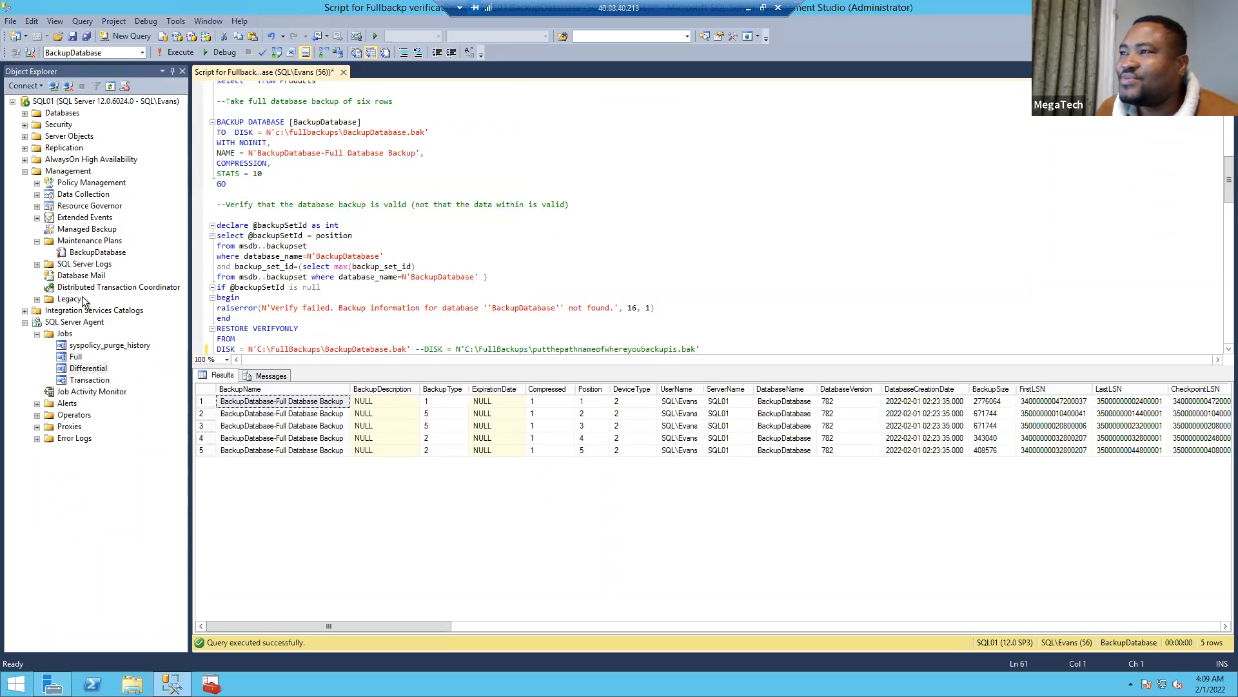
scroll(247, 270, up, 9)
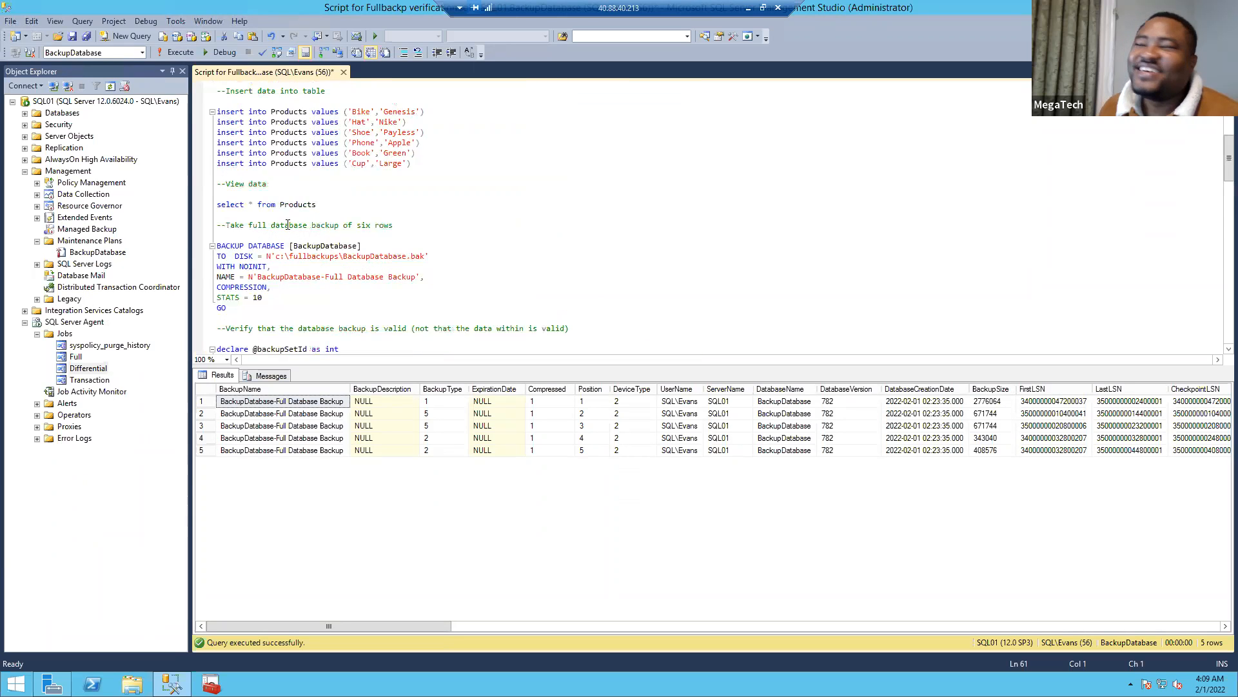
scroll(337, 236, up, 1)
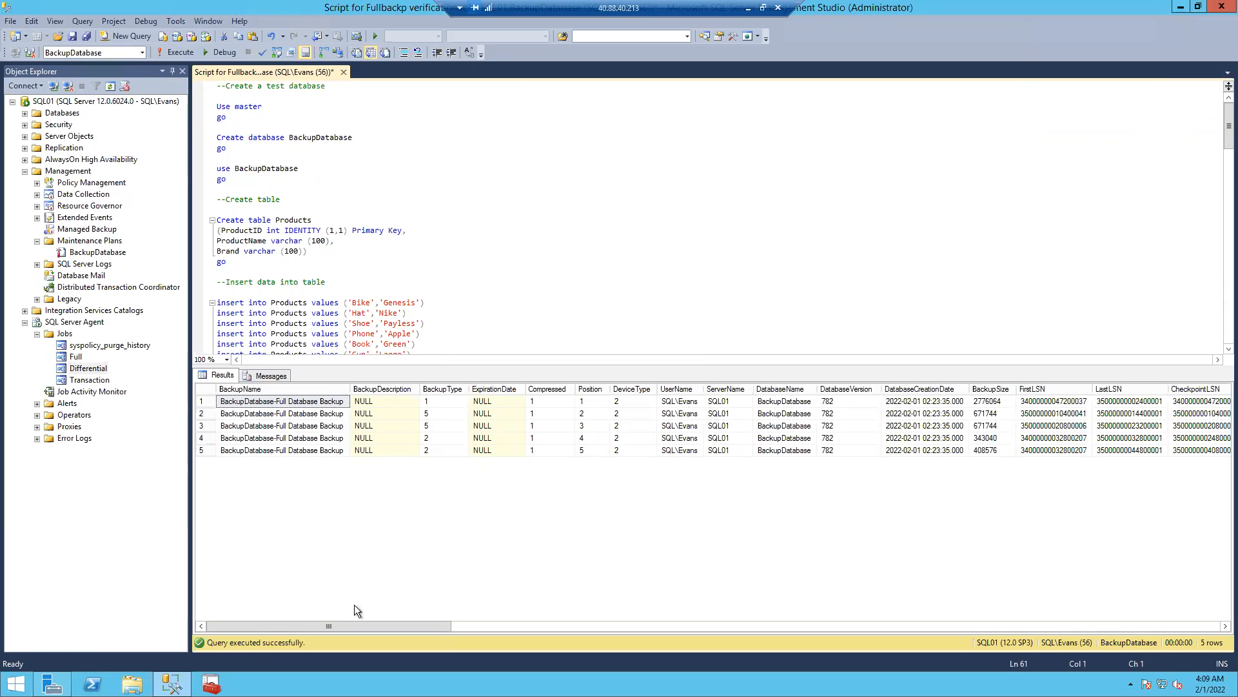
Open the FullBackups folder on the C: drive in a maximized window and compare the sizes of the two newest .bak files.
key(super+e)
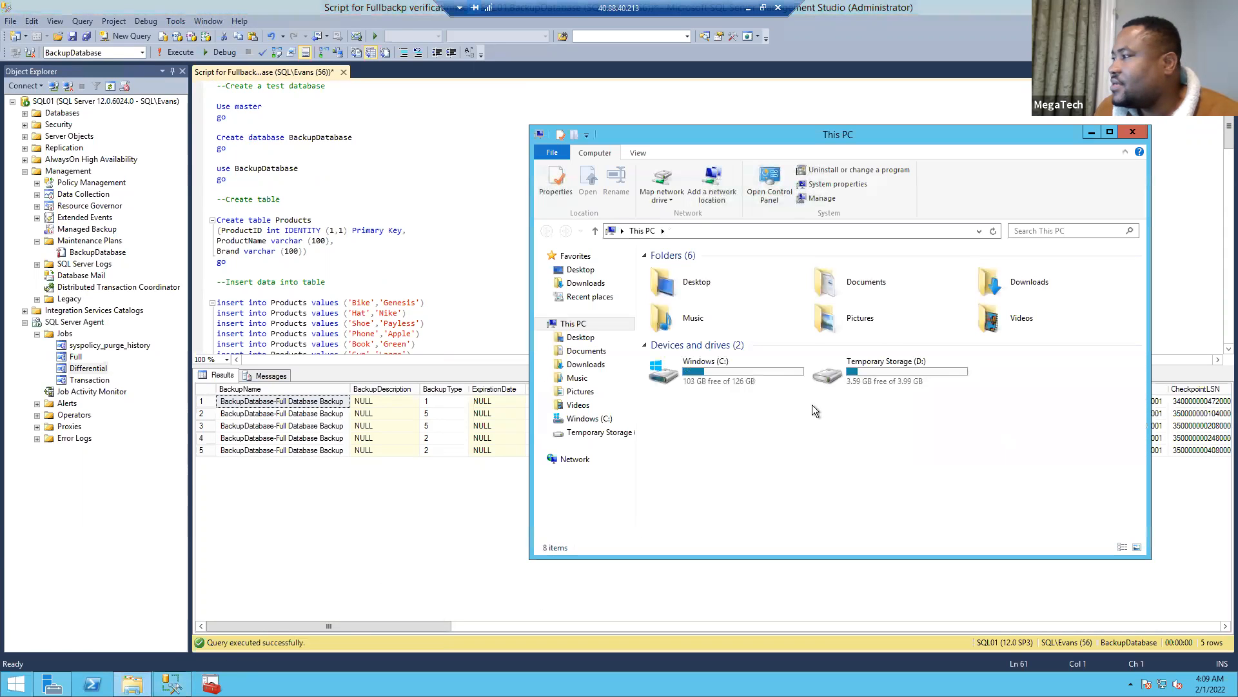
double_click(710, 369)
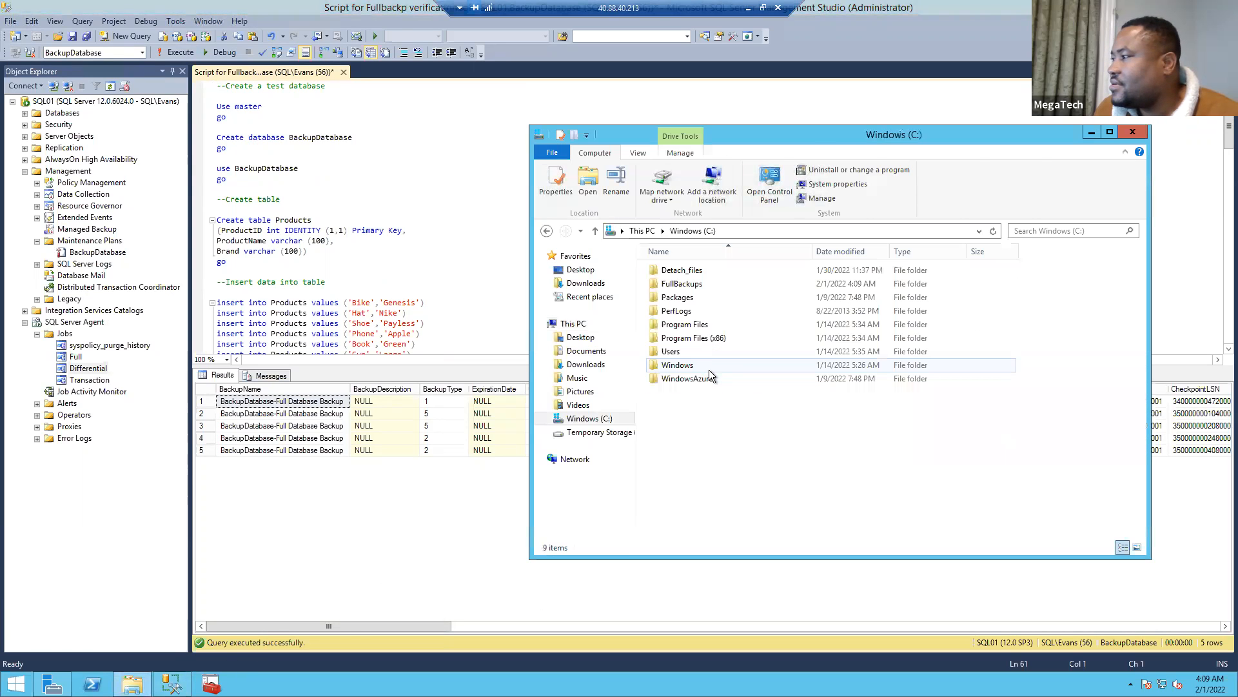
double_click(681, 284)
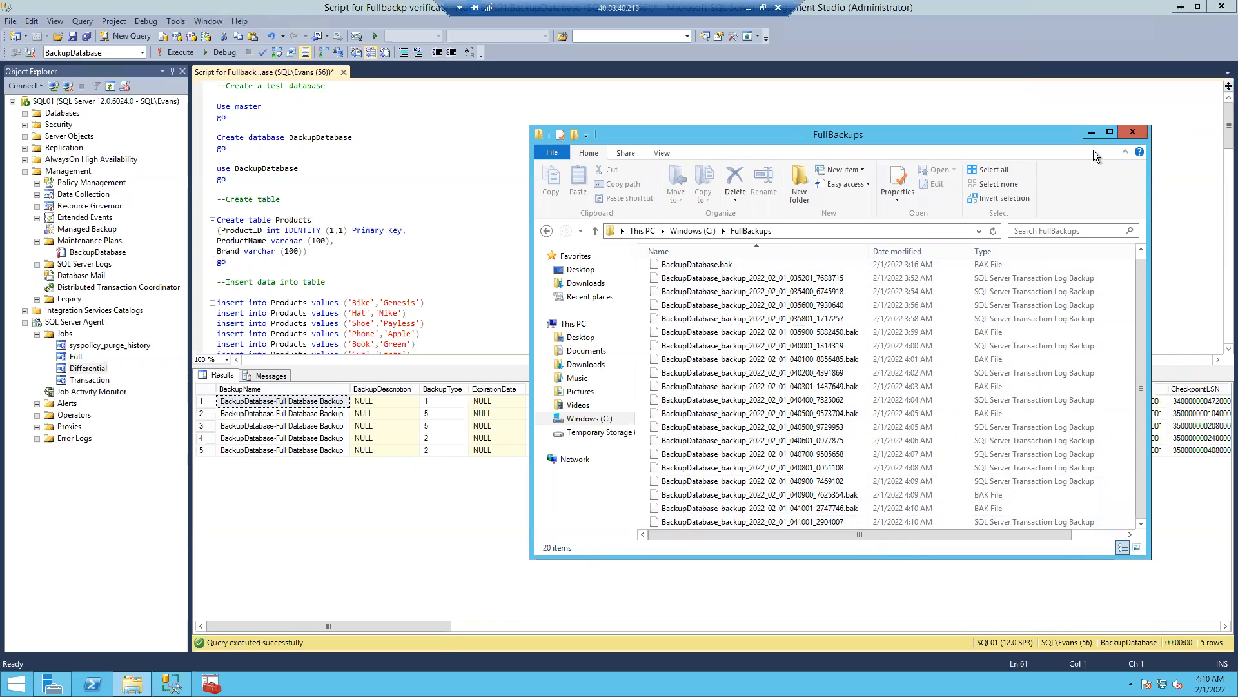
click(1110, 132)
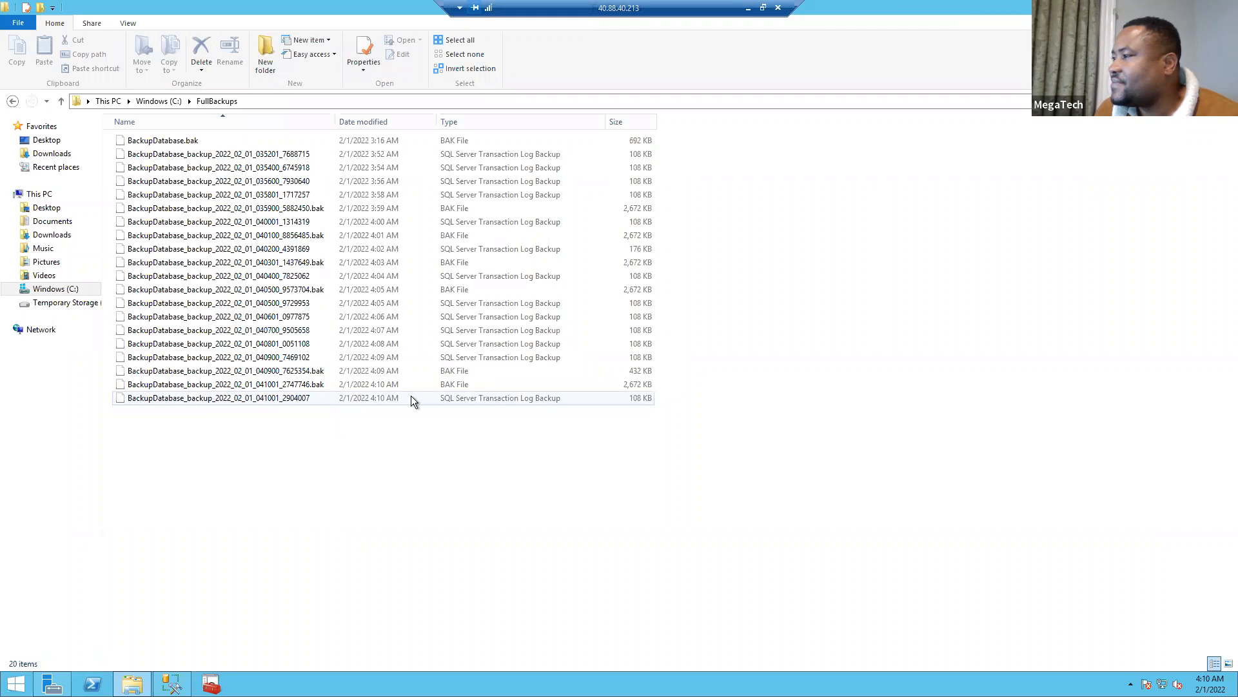
click(428, 387)
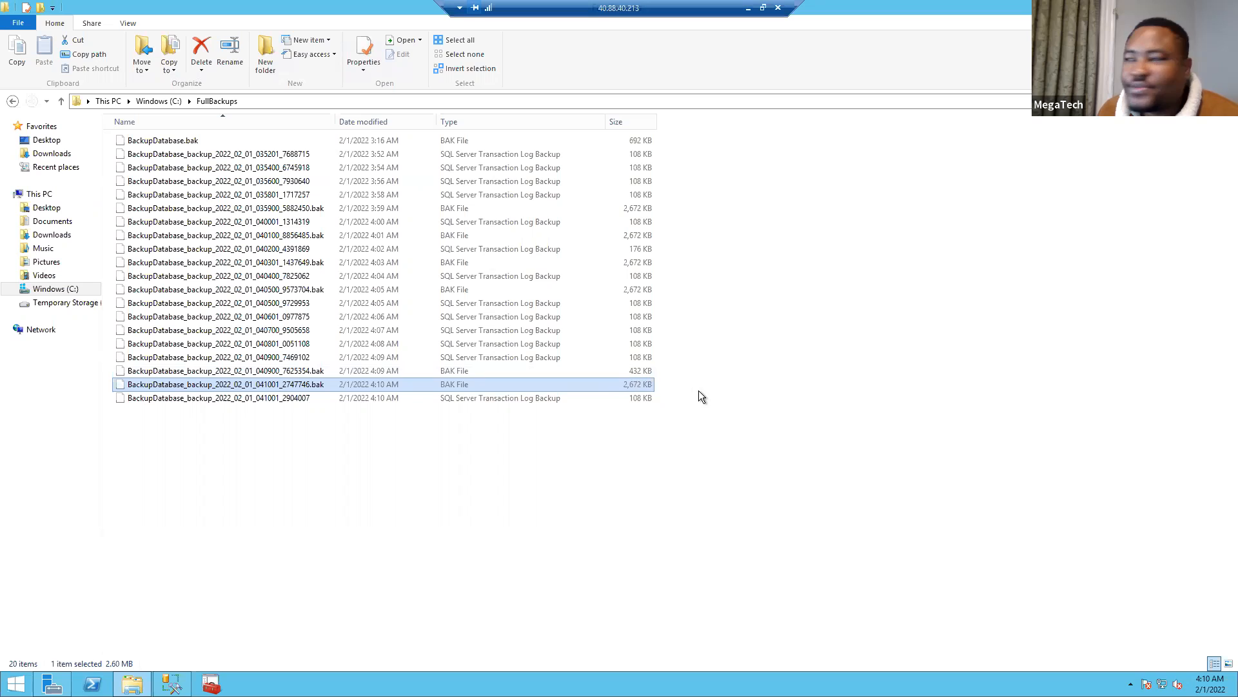
click(636, 372)
click(638, 386)
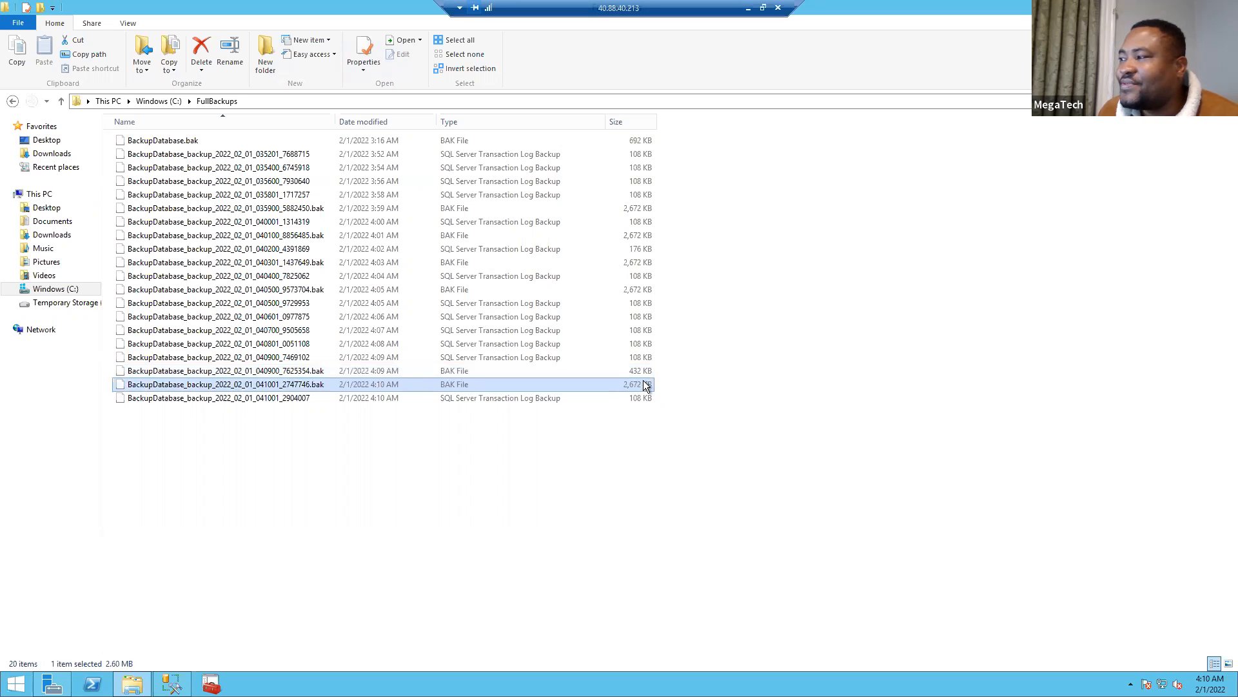
Compare the sizes of the 4:09 AM log backup and the 4:09 AM and 4:10 AM .bak files in FullBackups.
click(647, 372)
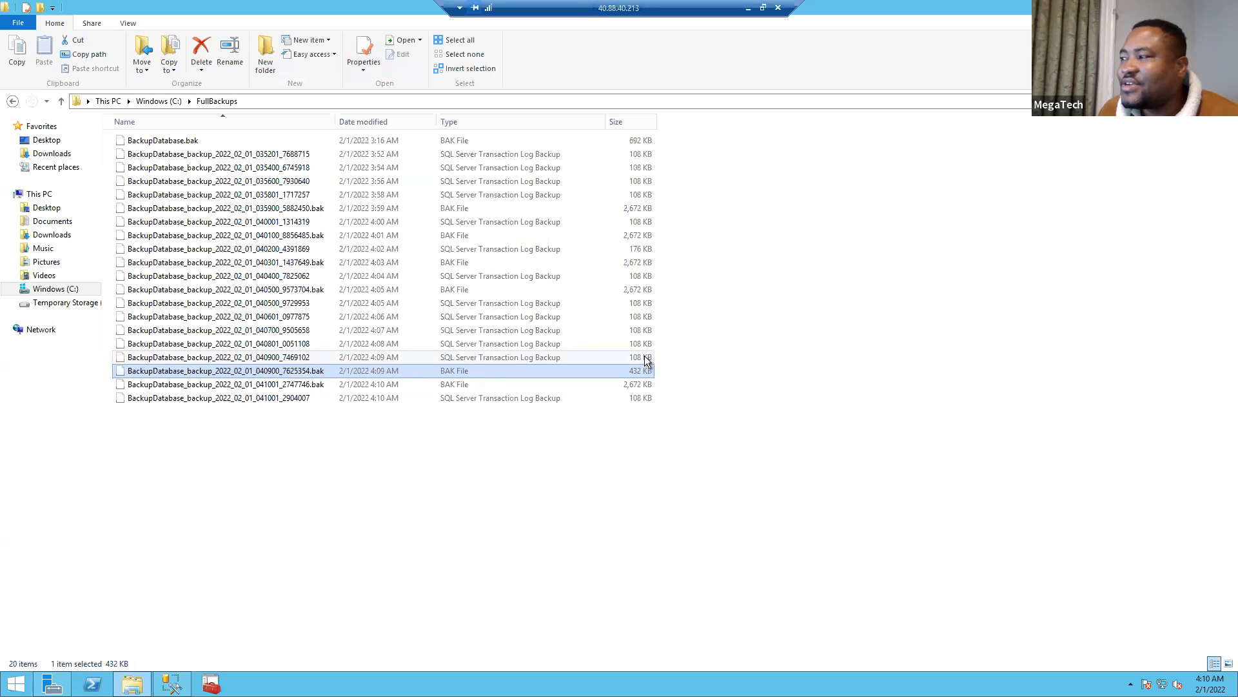
click(647, 359)
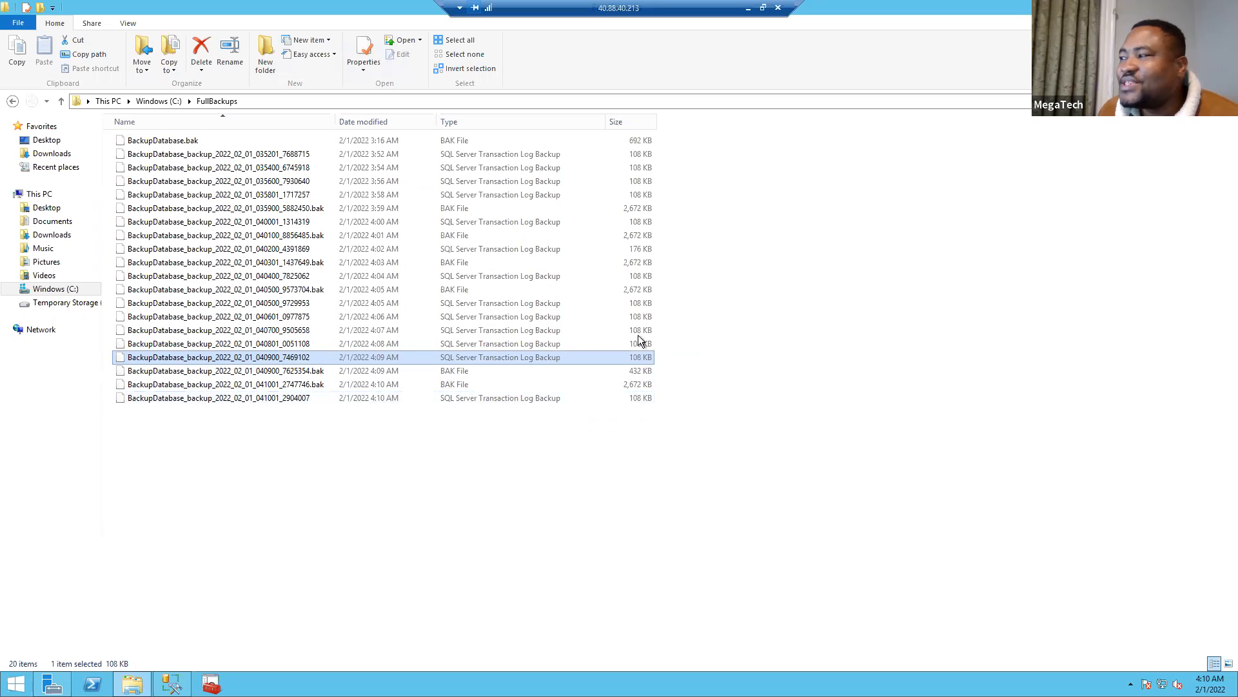
click(638, 373)
click(650, 384)
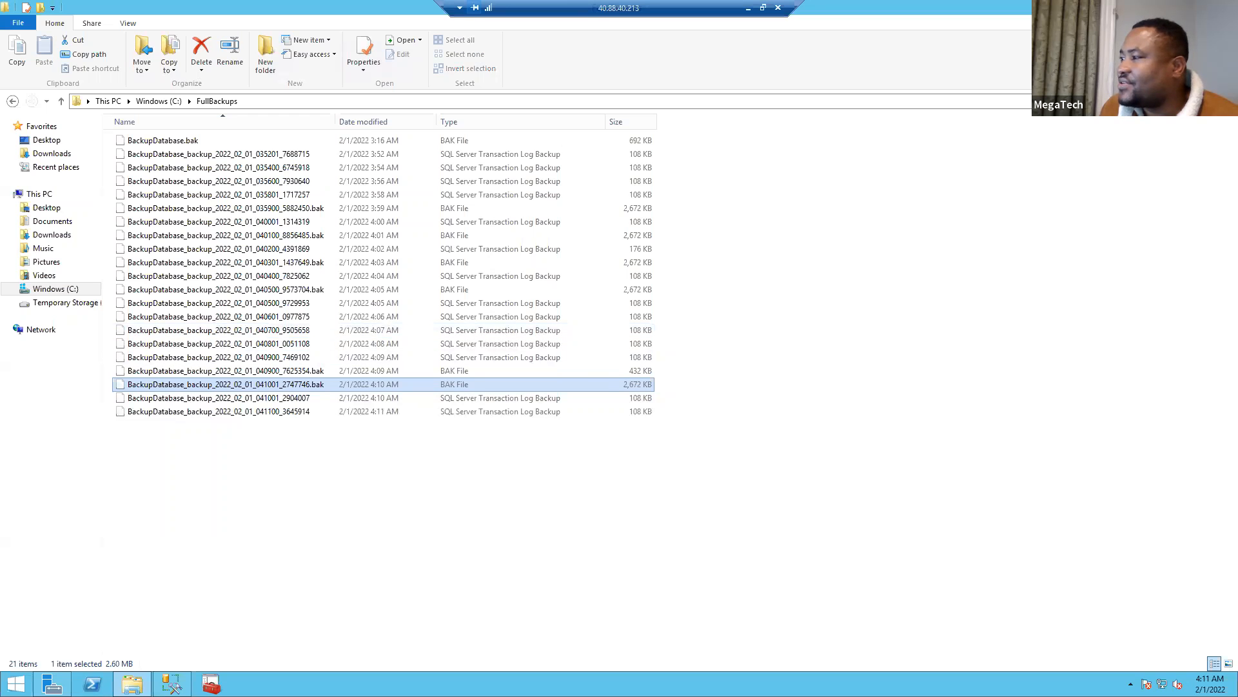
Switch to SQL Server Management Studio and execute the six insert statements for the Products table, together with their comment line.
click(1177, 6)
scroll(471, 286, down, 2)
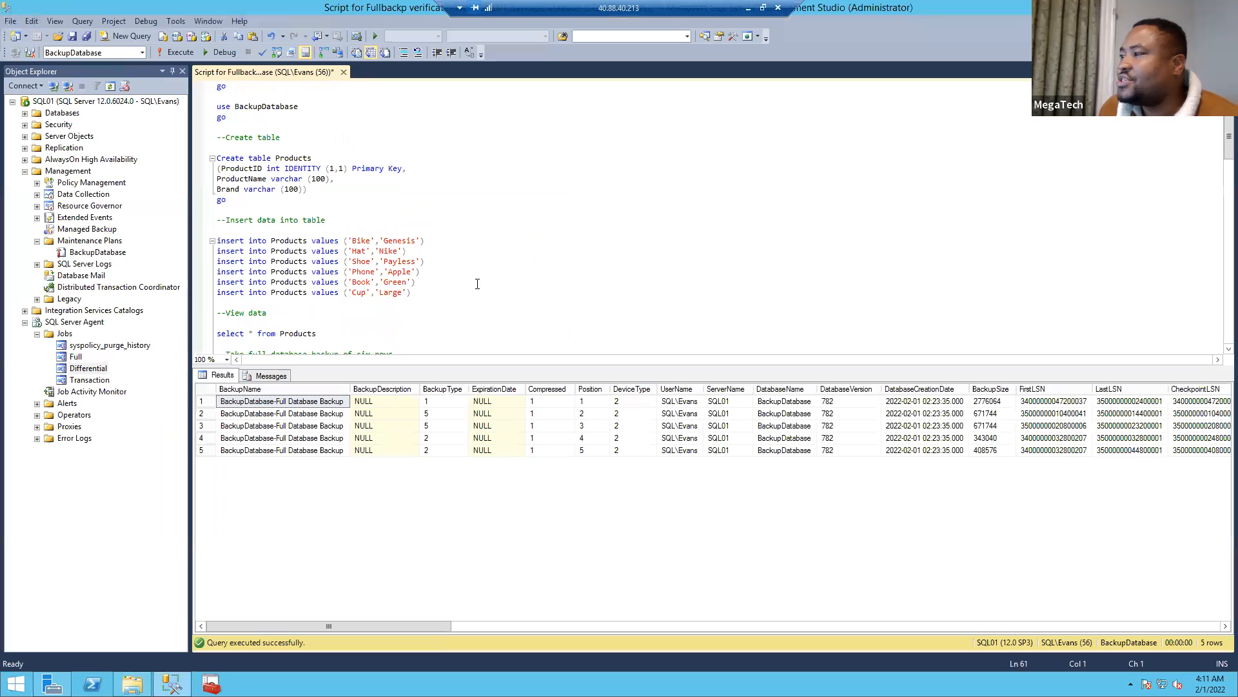
click(301, 312)
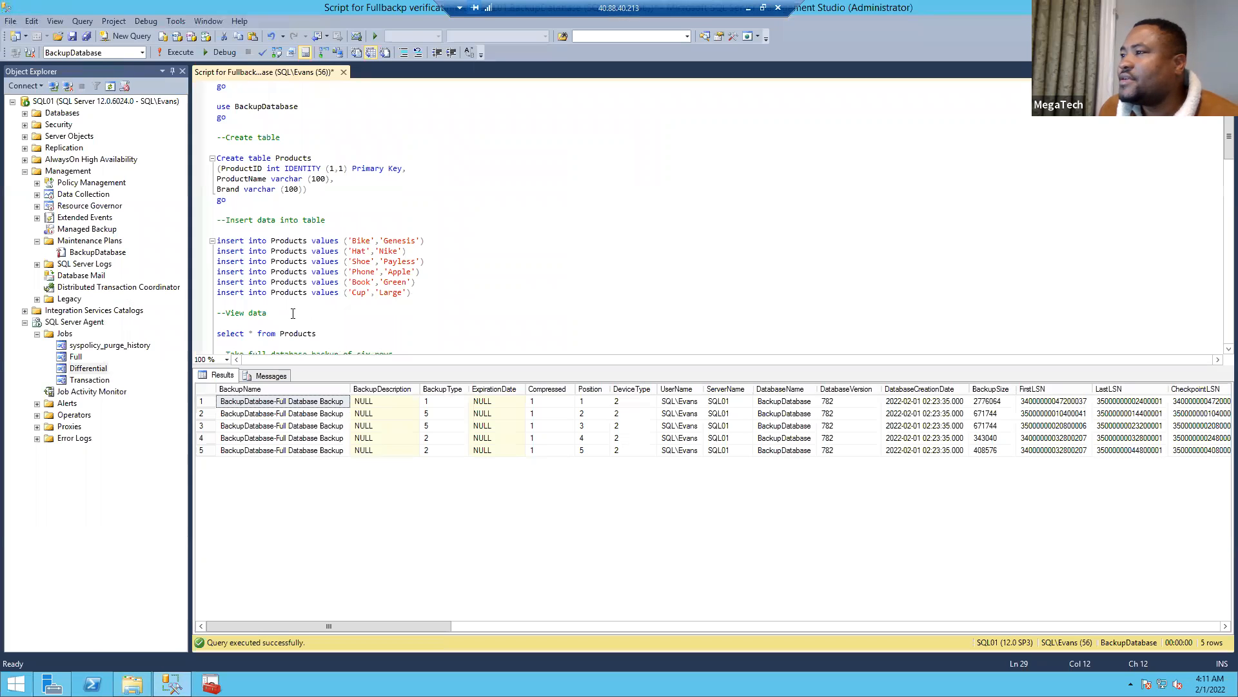
drag(418, 294, 218, 220)
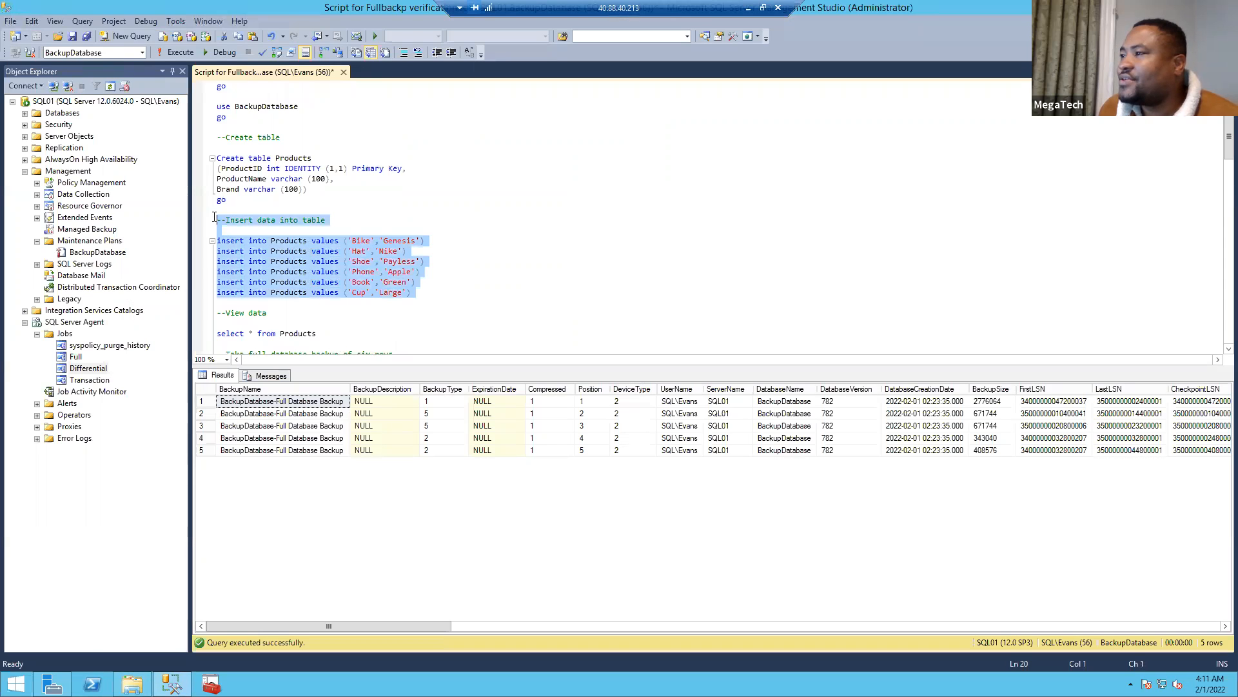
click(168, 55)
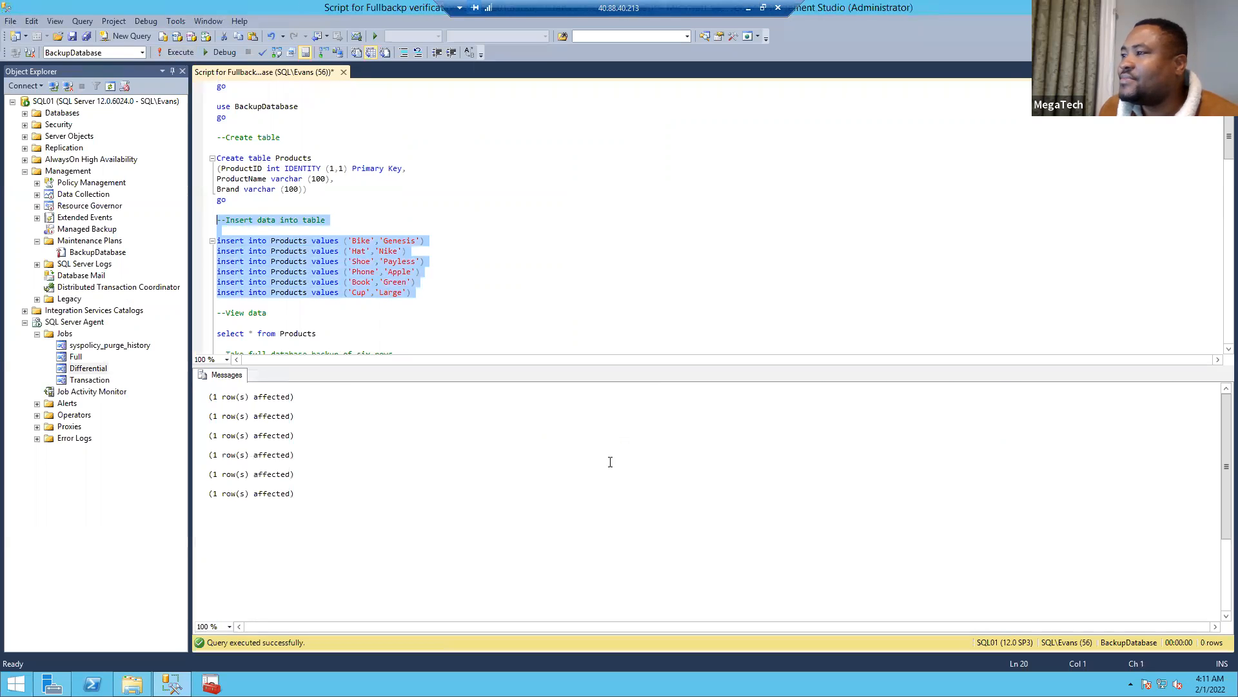
Execute the RESTORE HEADERONLY statement for c:\fullbackups\BackupDatabase.bak, including its "Look inside the .bak file" comment.
scroll(492, 265, down, 2)
click(542, 251)
scroll(541, 257, down, 3)
scroll(538, 265, down, 3)
scroll(474, 279, down, 3)
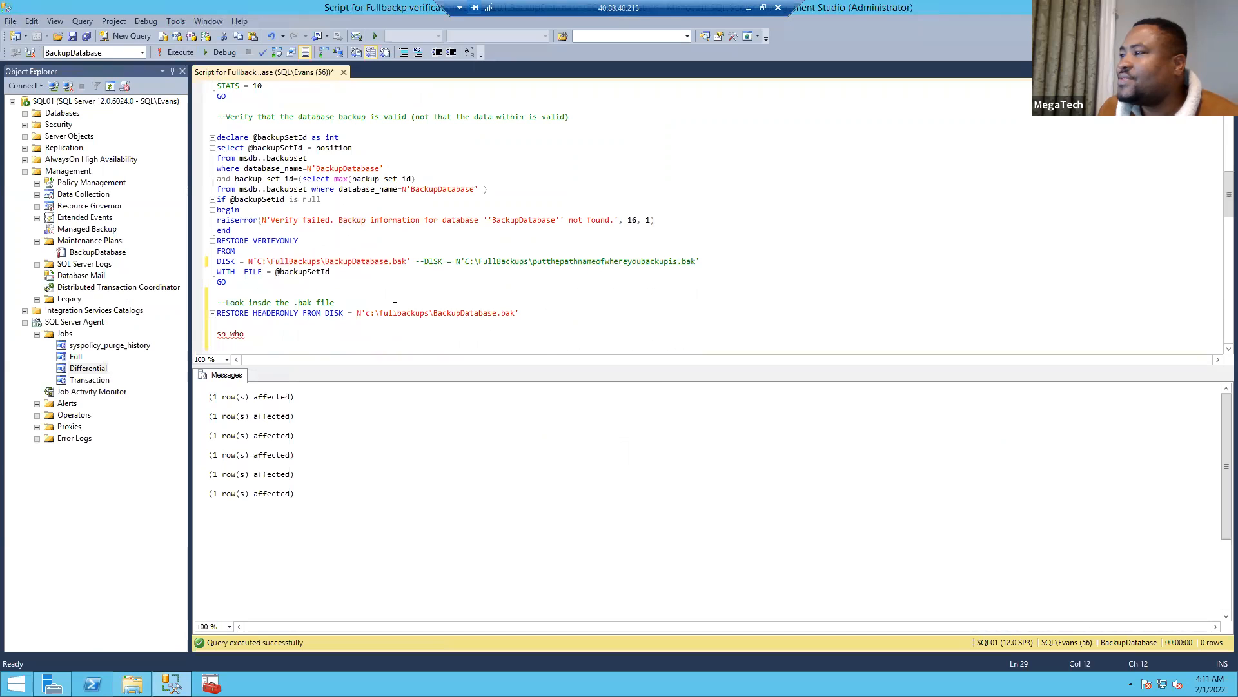
drag(518, 314, 218, 293)
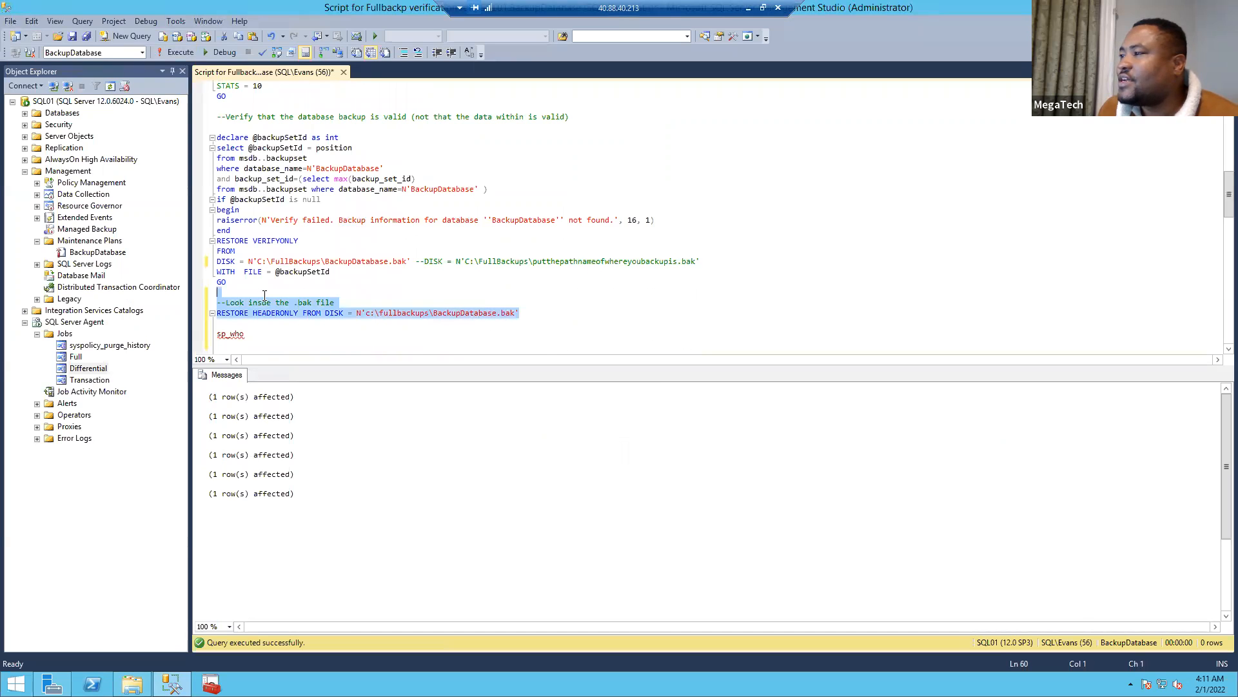
click(180, 51)
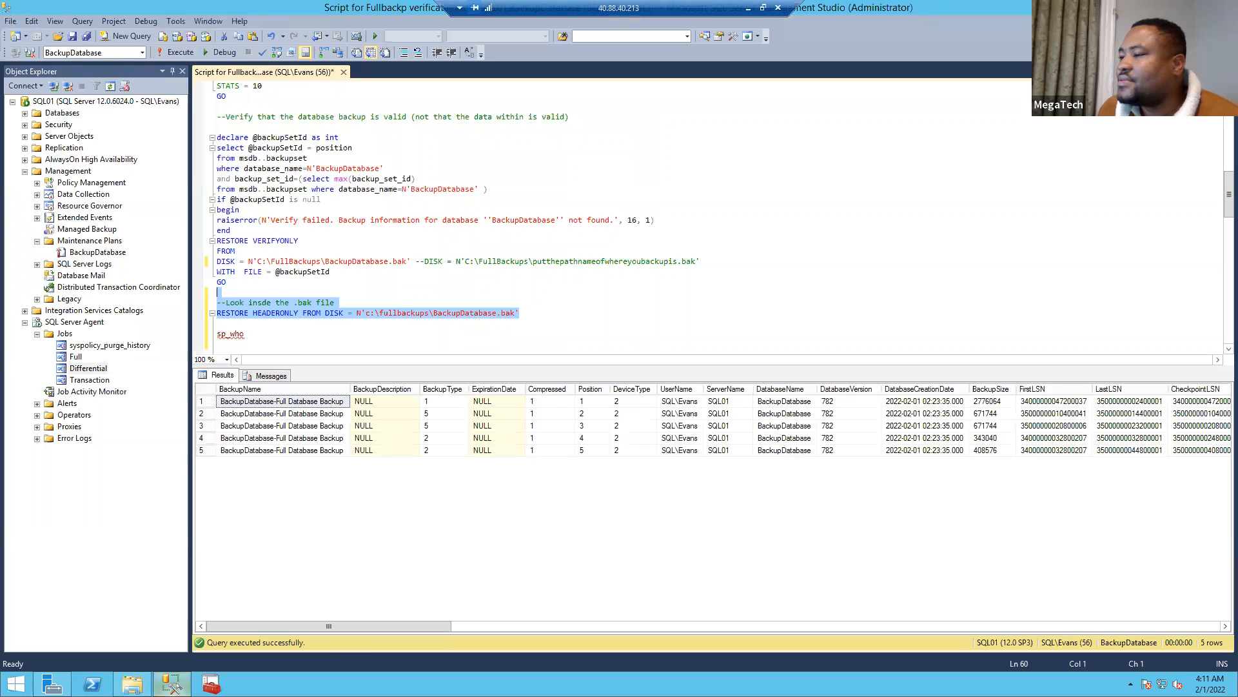
Return to the FullBackups folder in File Explorer and compare the new 4:12 AM .bak file's size with the 4:09 AM differential.
click(133, 684)
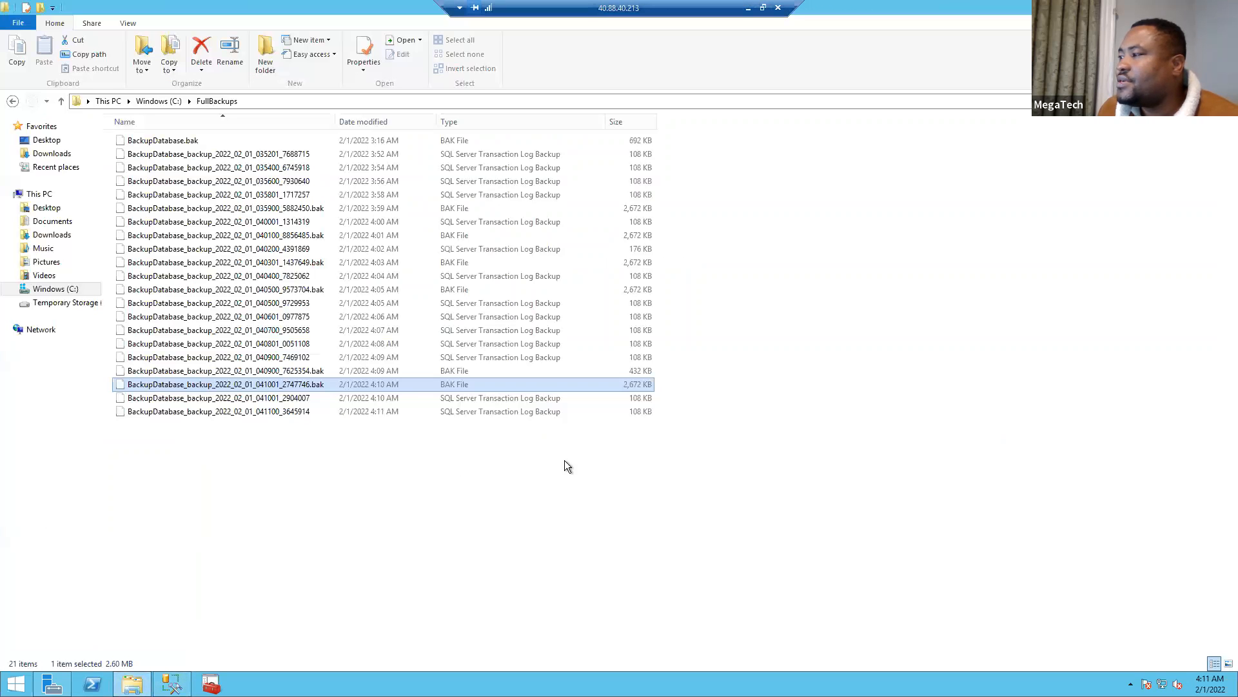
click(655, 436)
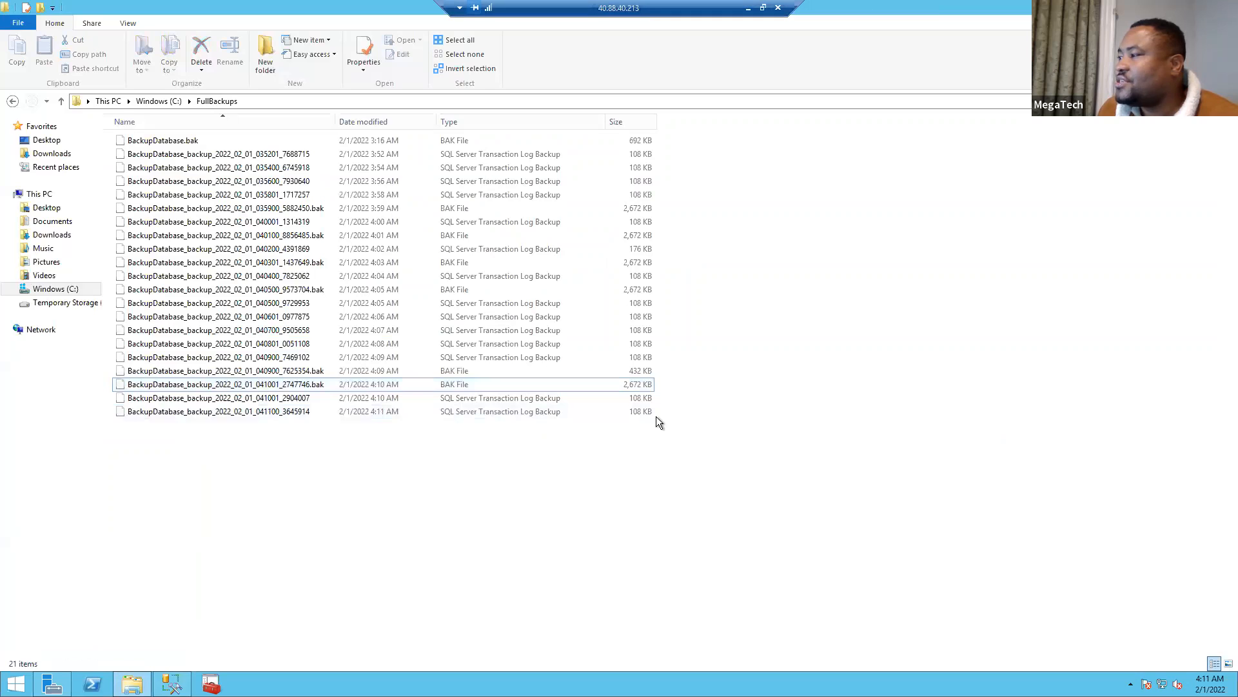
click(625, 413)
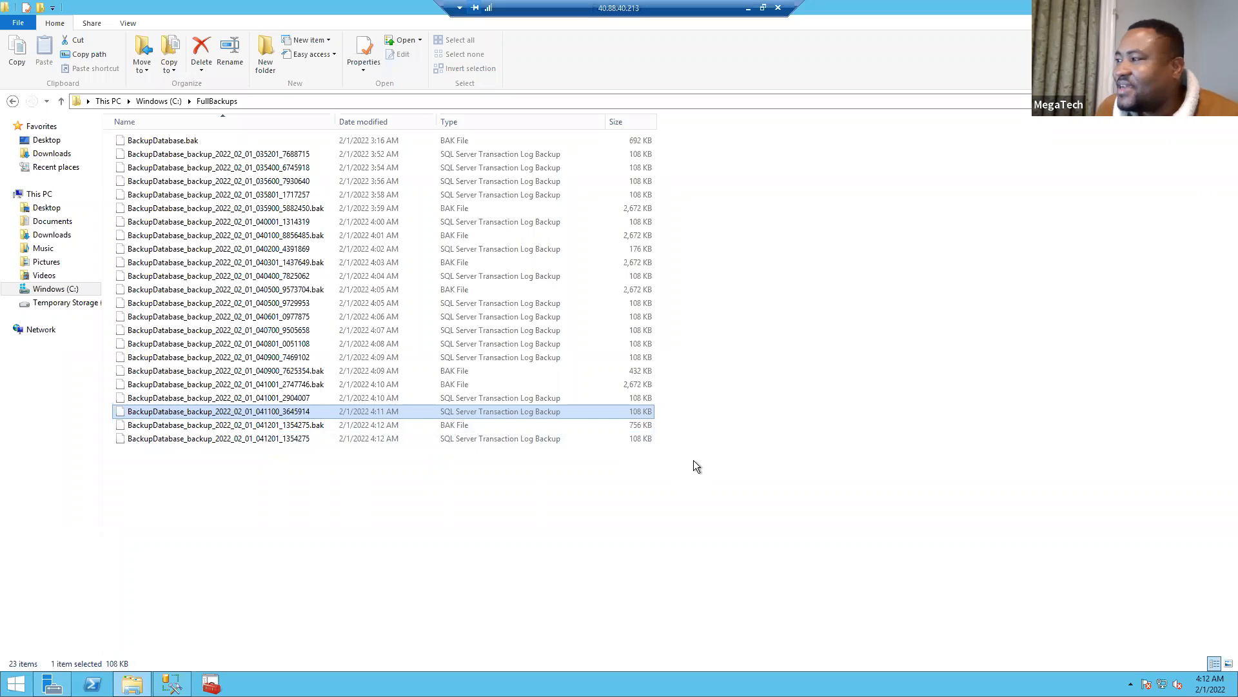
click(649, 428)
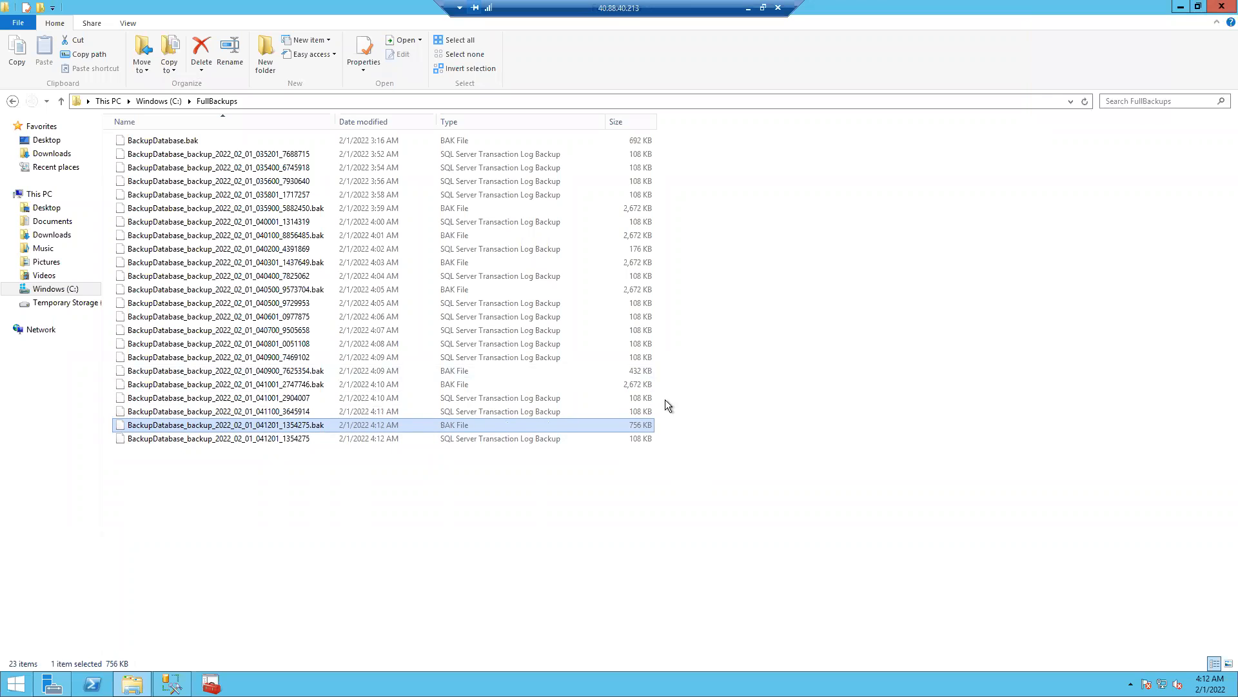
click(643, 371)
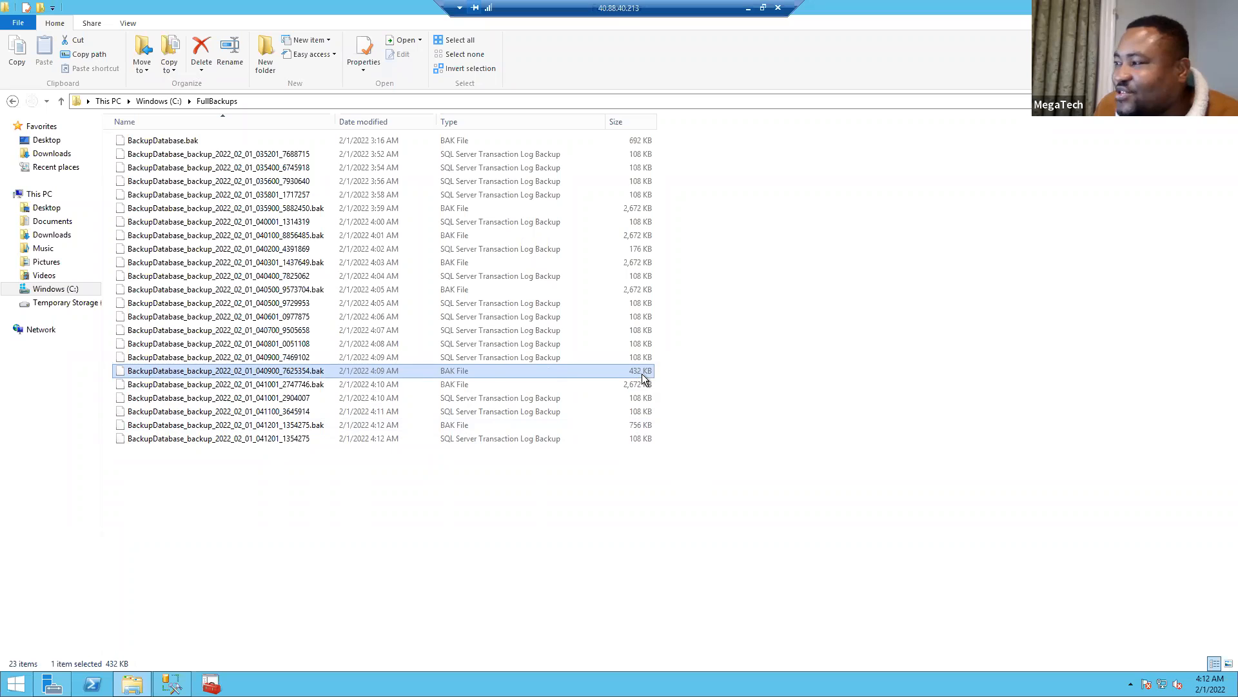
click(633, 428)
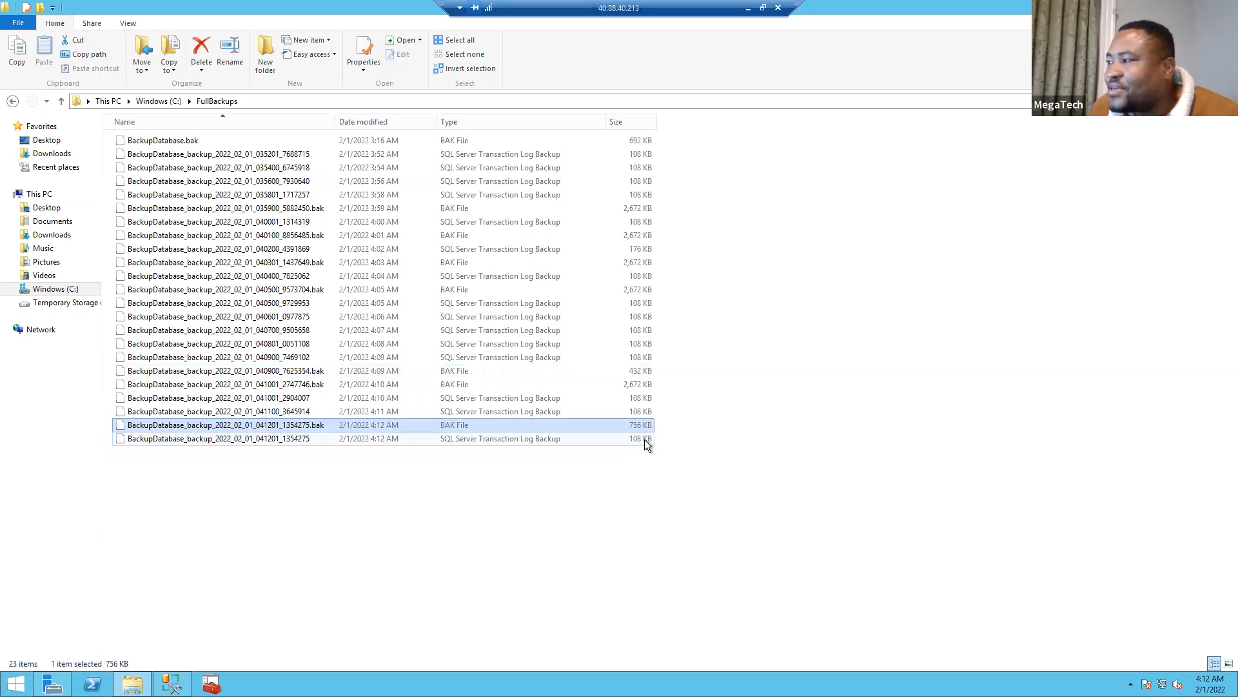
Compare the sizes of the 4:11, 4:12 and 4:13 AM log backups with the 4:09 and 4:10 AM .bak files.
click(643, 439)
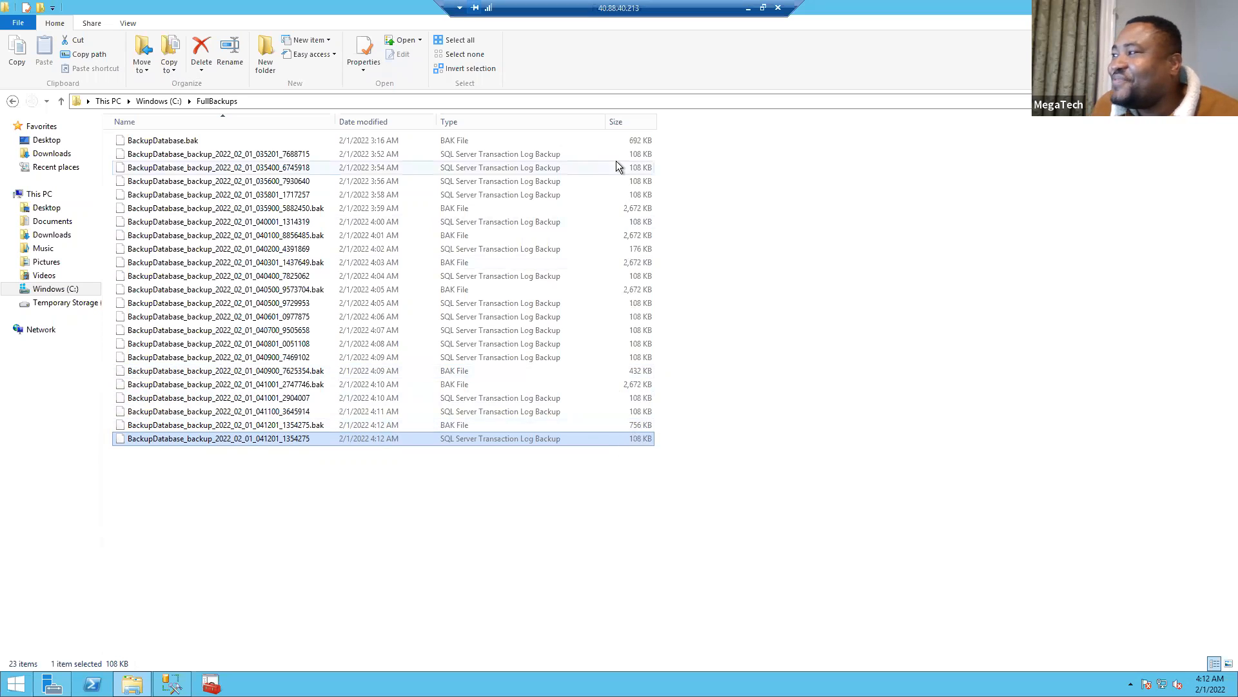
click(635, 385)
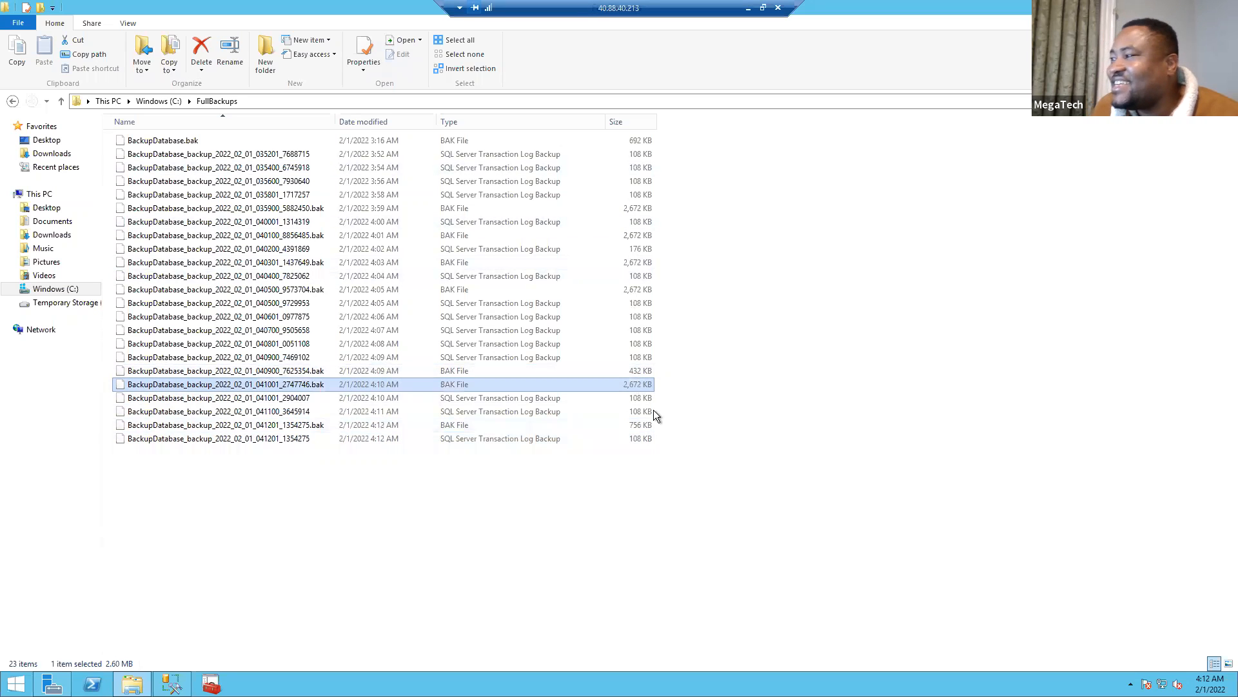
click(641, 371)
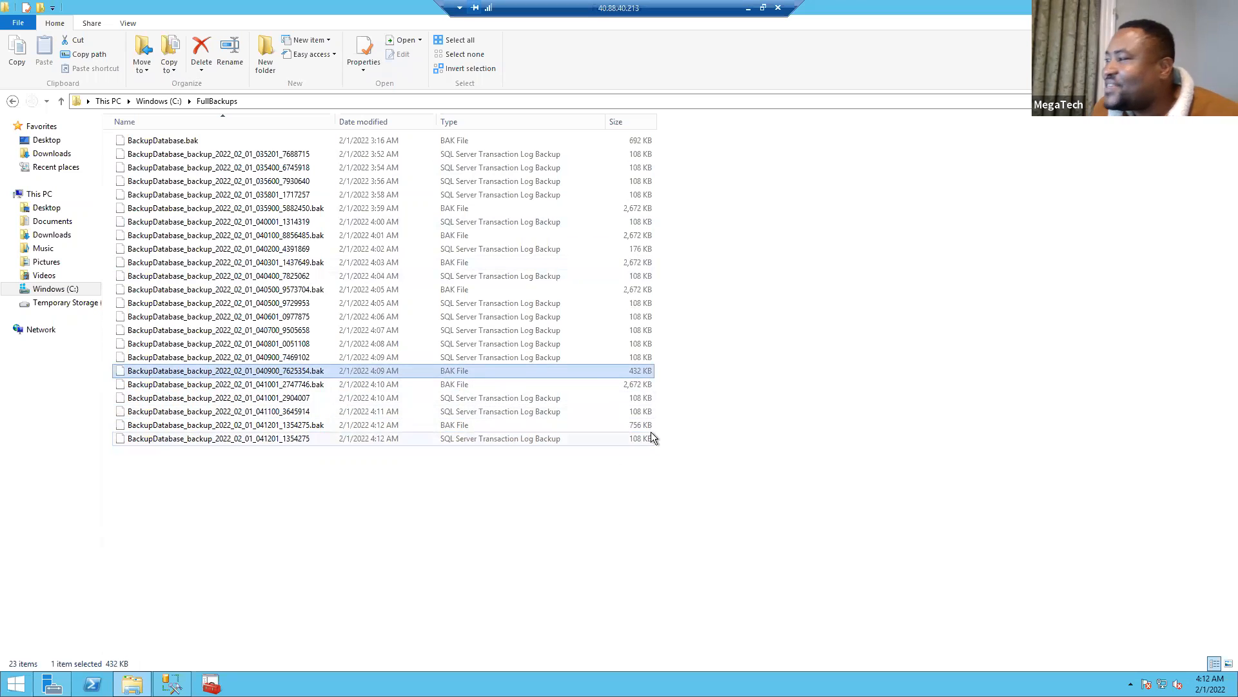
click(645, 438)
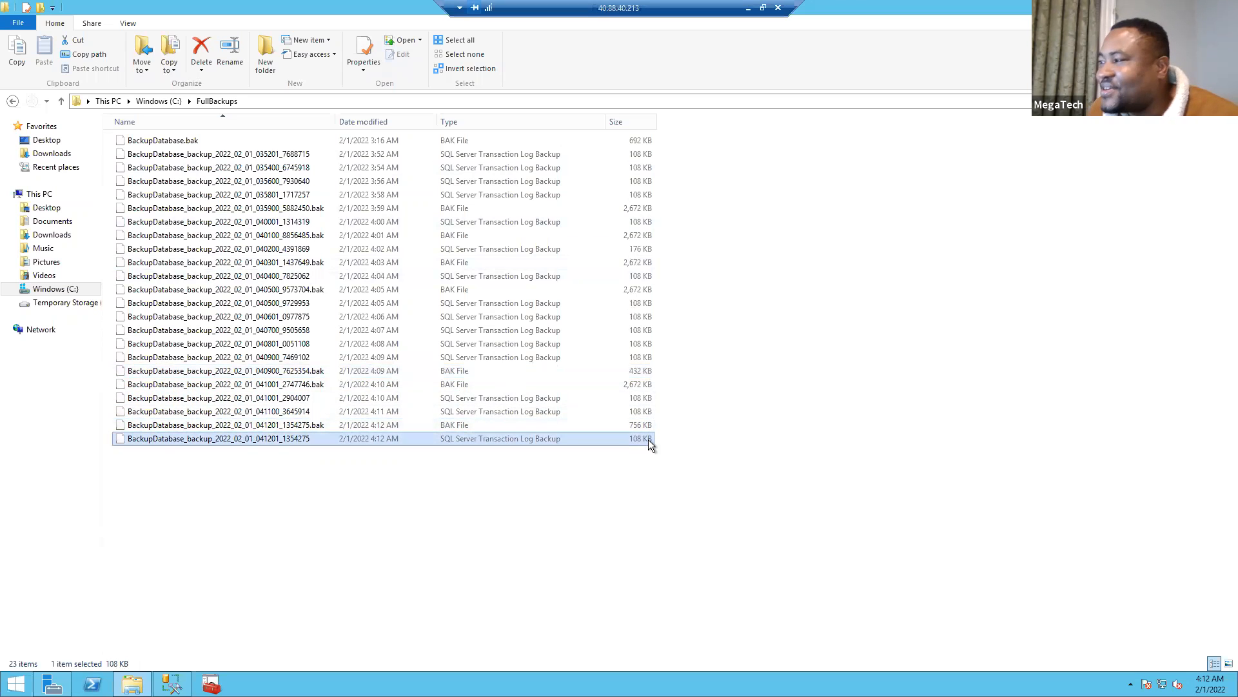
click(653, 412)
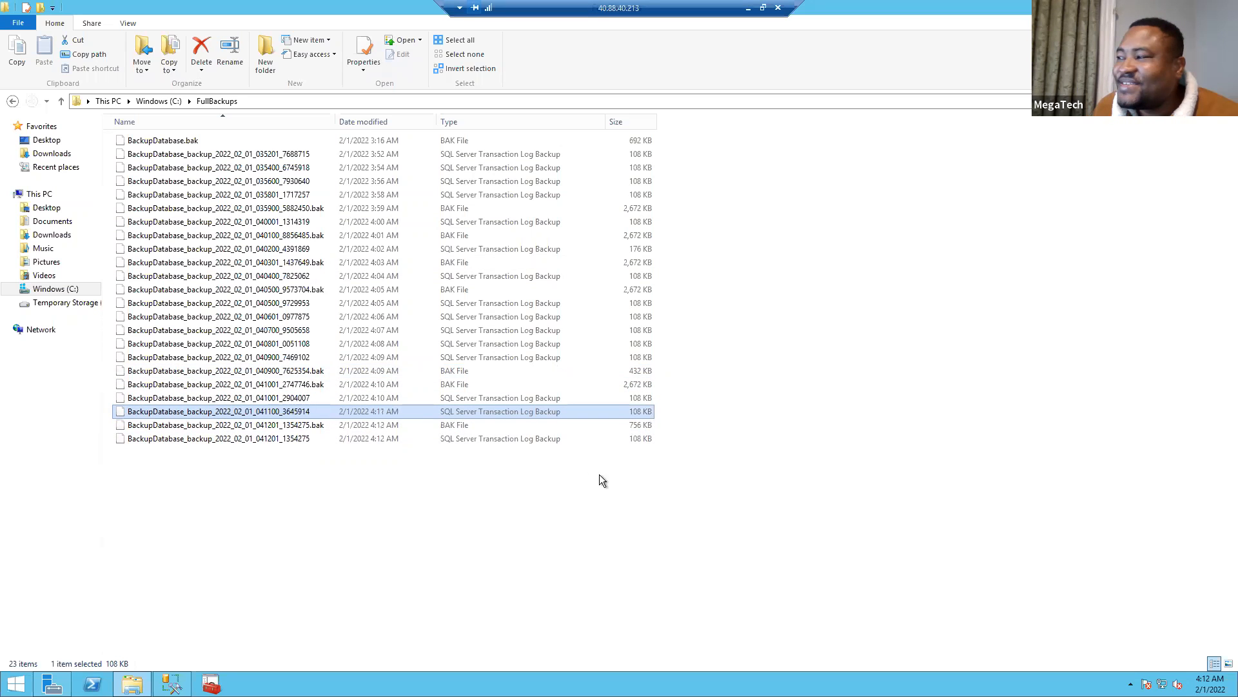
click(646, 442)
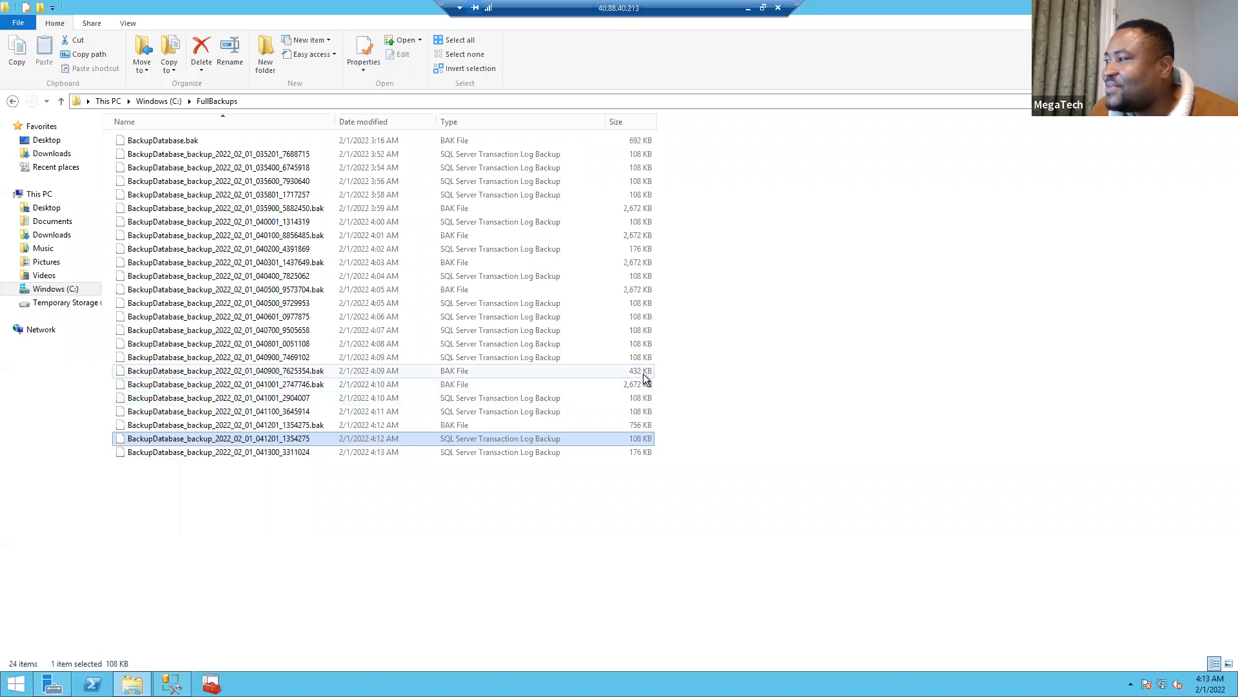
click(629, 459)
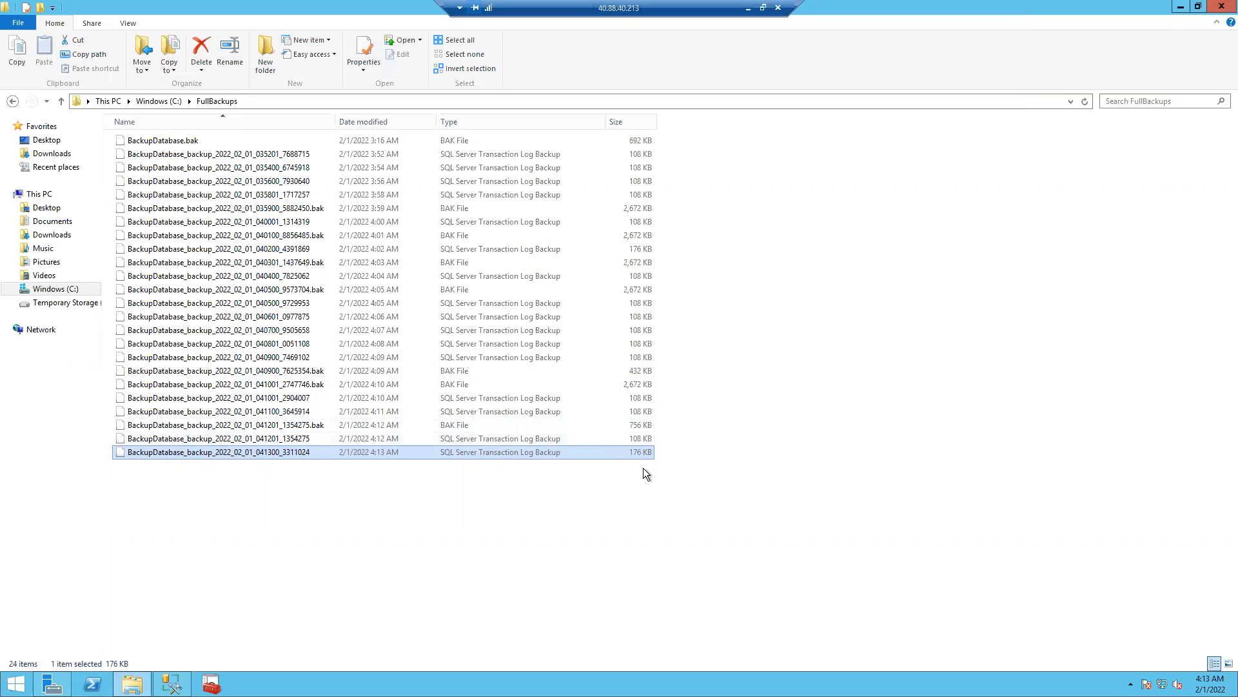
click(637, 388)
click(572, 471)
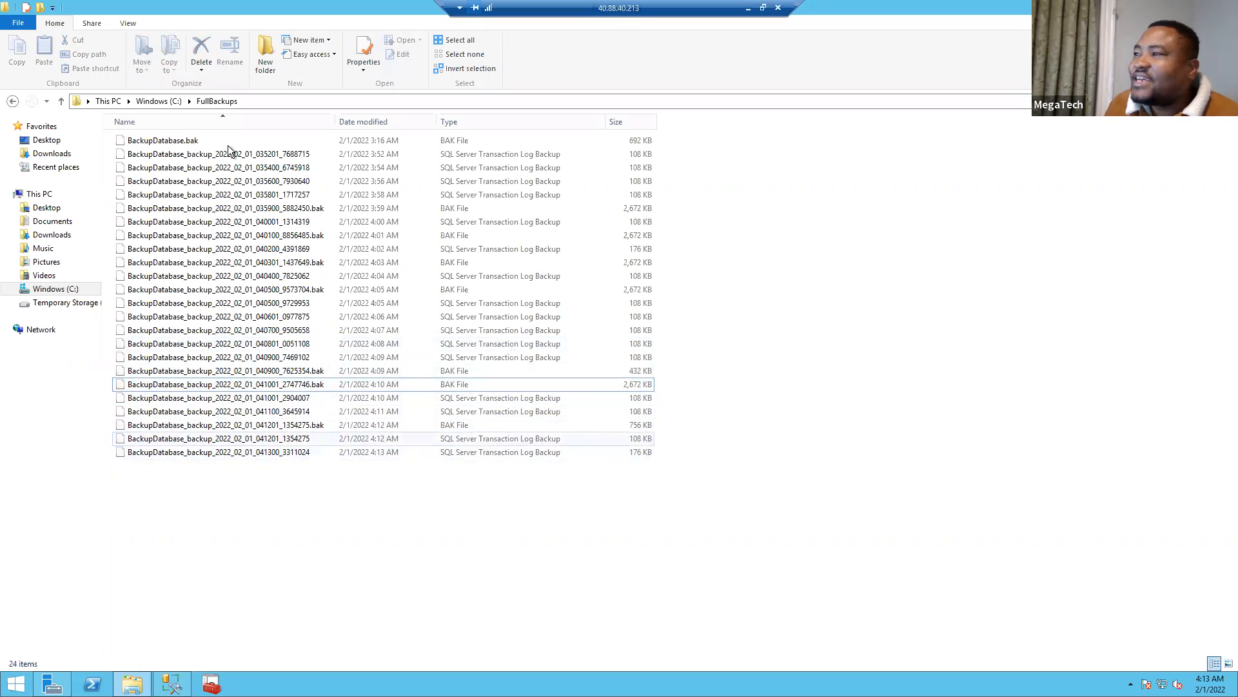
Go up from FullBackups to This PC and check the free space on the C: and D: drives.
click(63, 102)
click(60, 103)
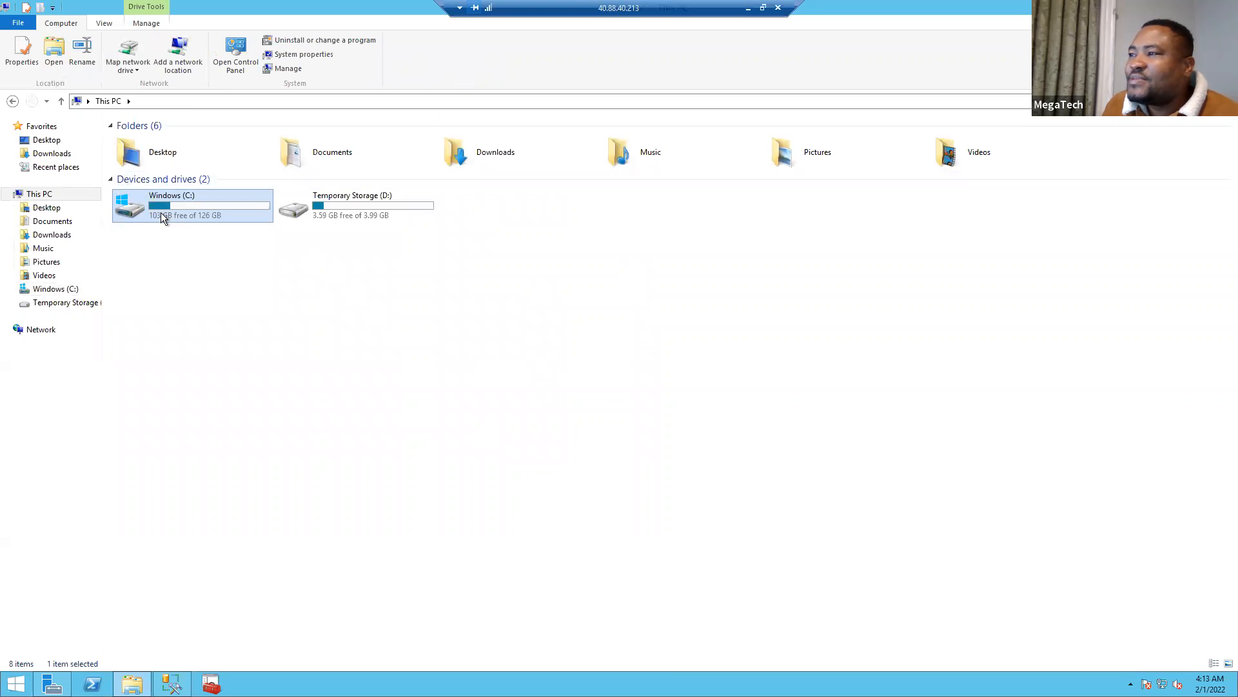
mouse_move(164, 207)
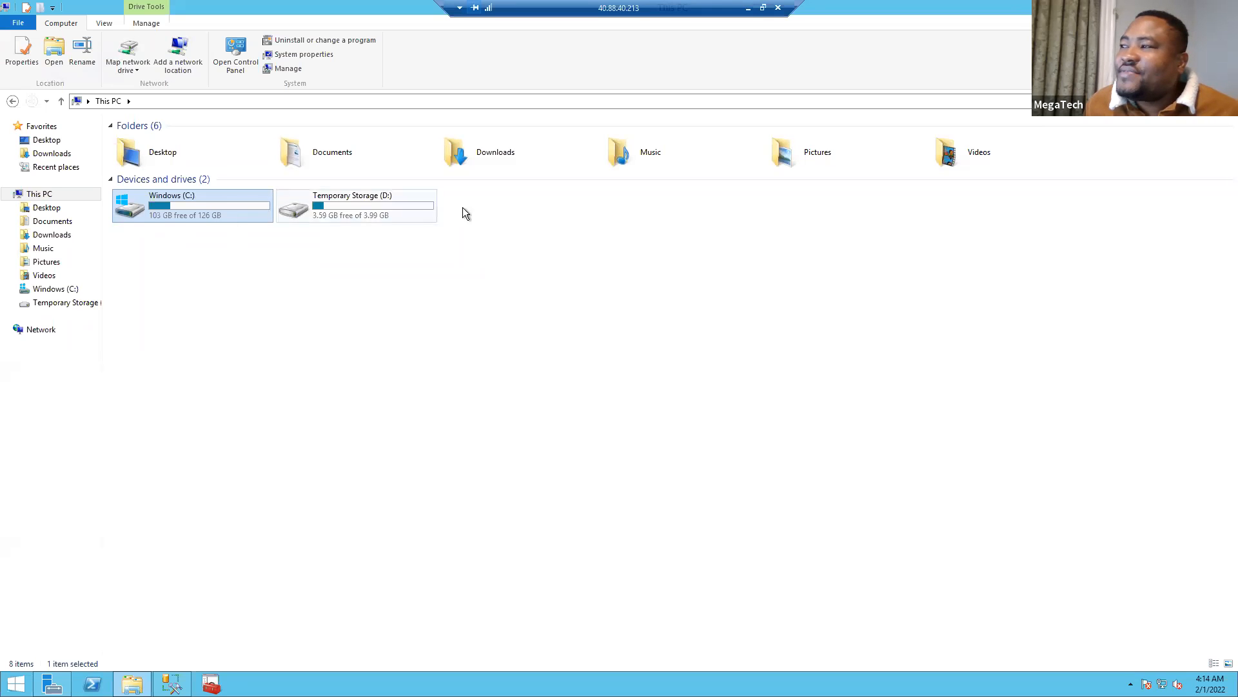
click(424, 208)
click(580, 274)
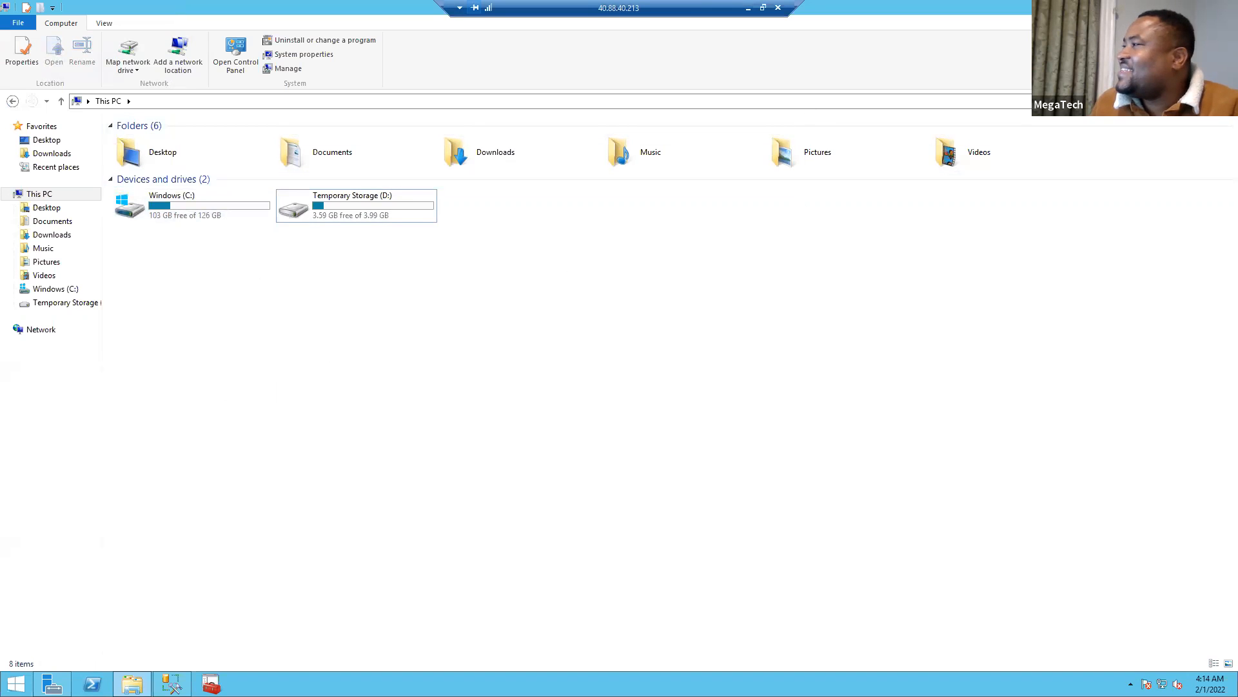
Reopen the FullBackups folder on the C: drive and place its reduced window beside the query results.
double_click(219, 203)
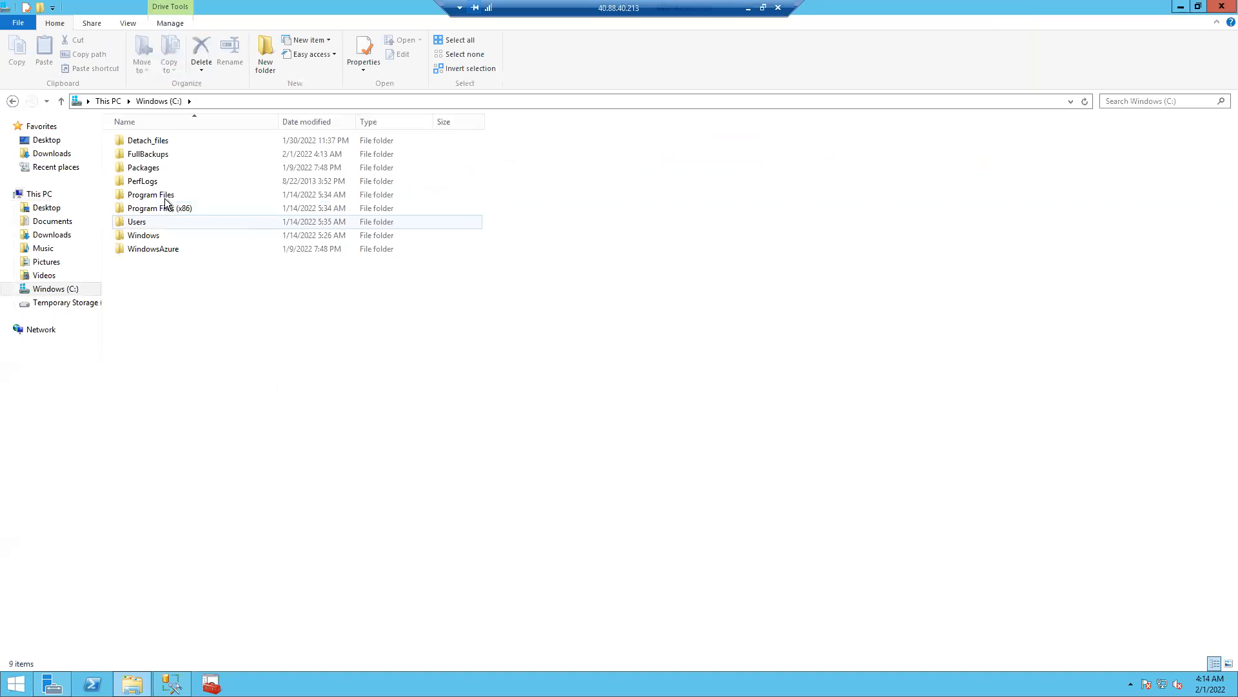
double_click(169, 154)
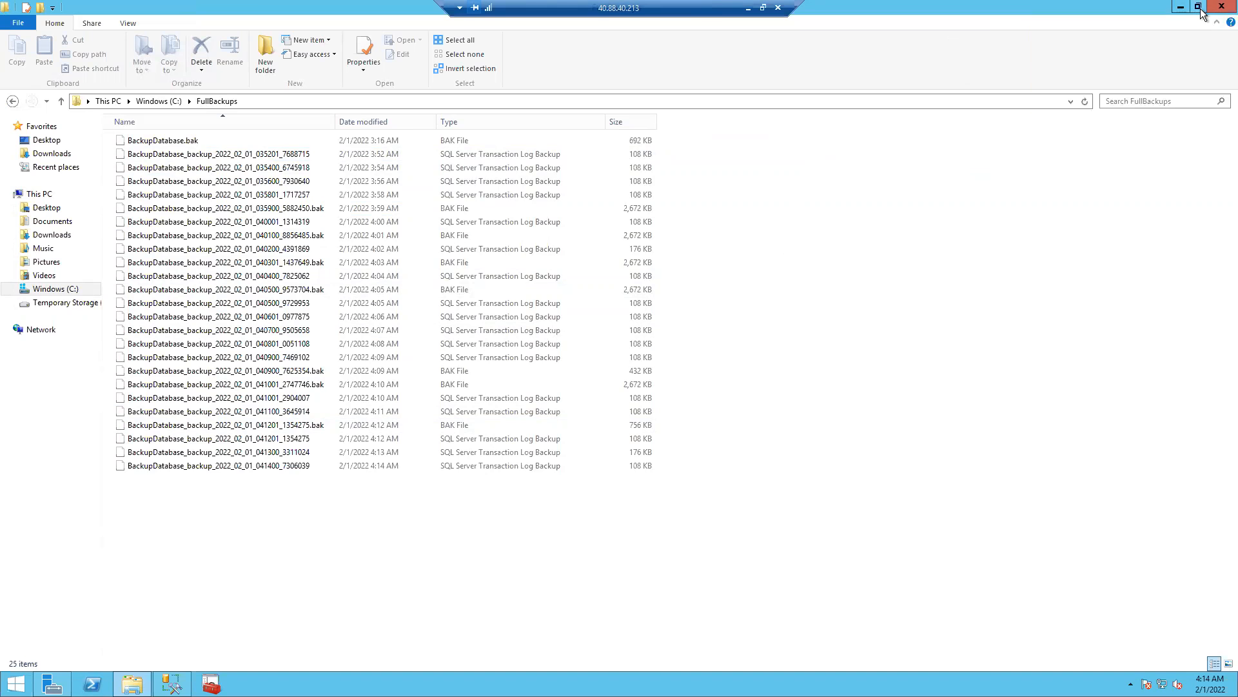
click(1199, 7)
drag(853, 137, 929, 93)
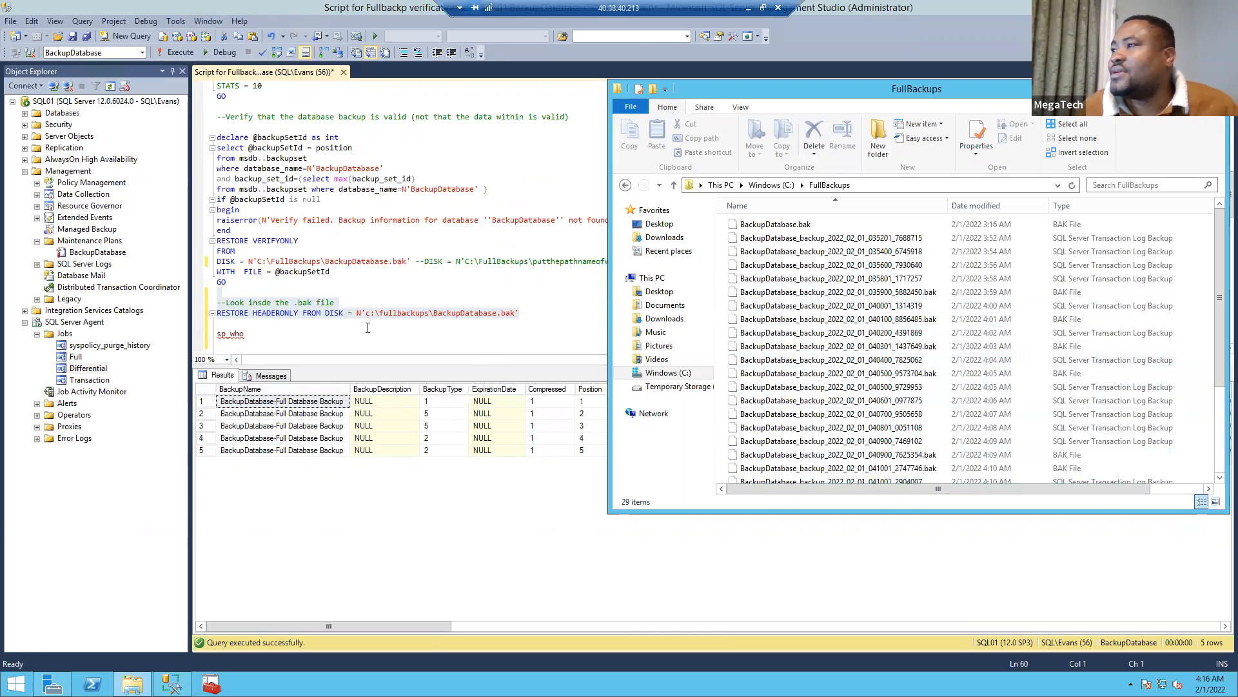
Return to the query script and review its sections from database creation through backup, verification and header inspection.
click(393, 344)
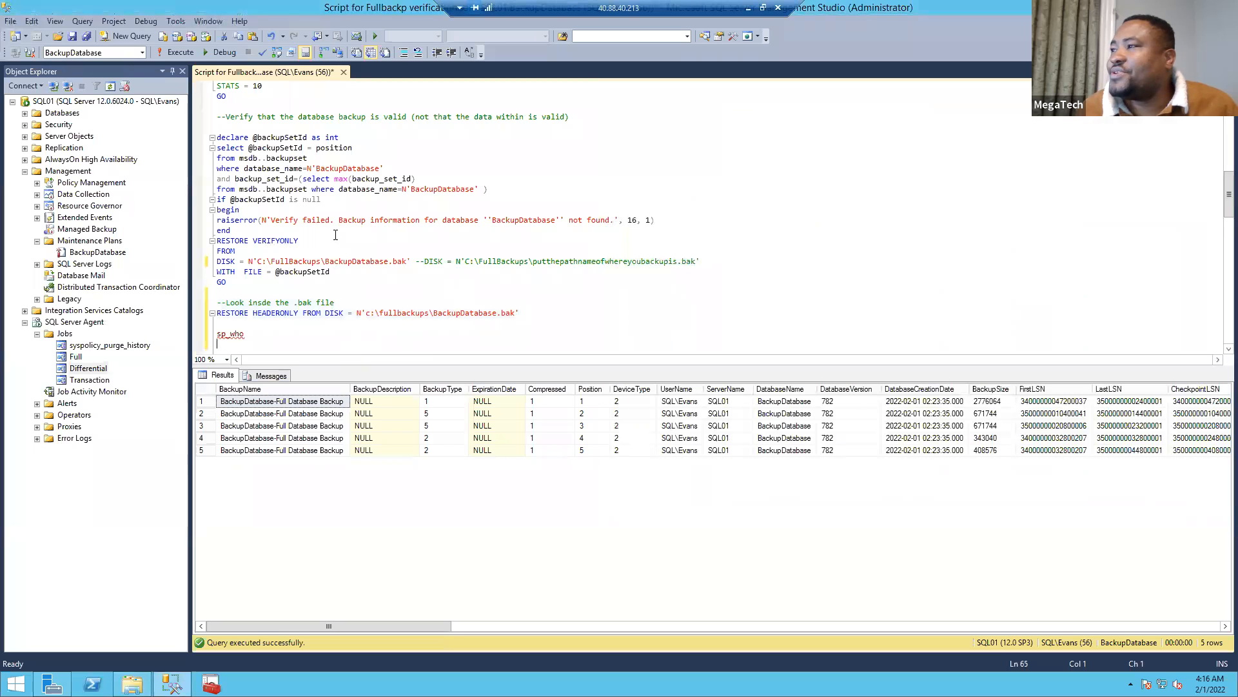
scroll(335, 234, up, 15)
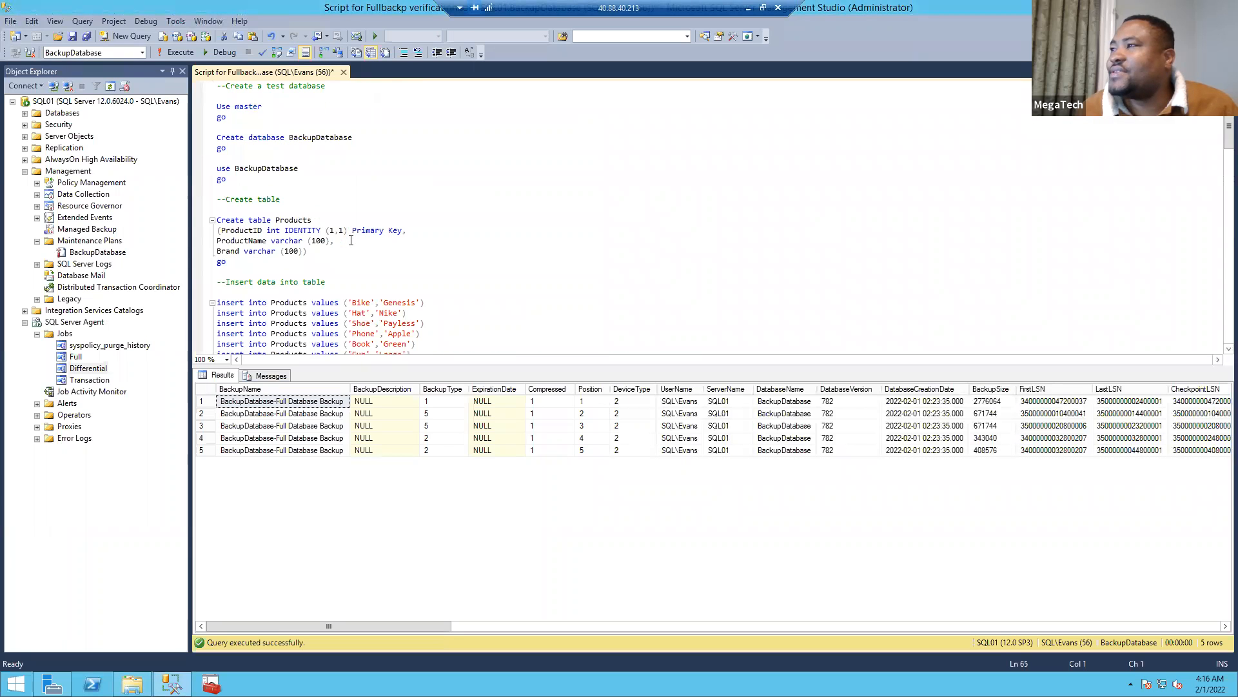
scroll(351, 240, down, 13)
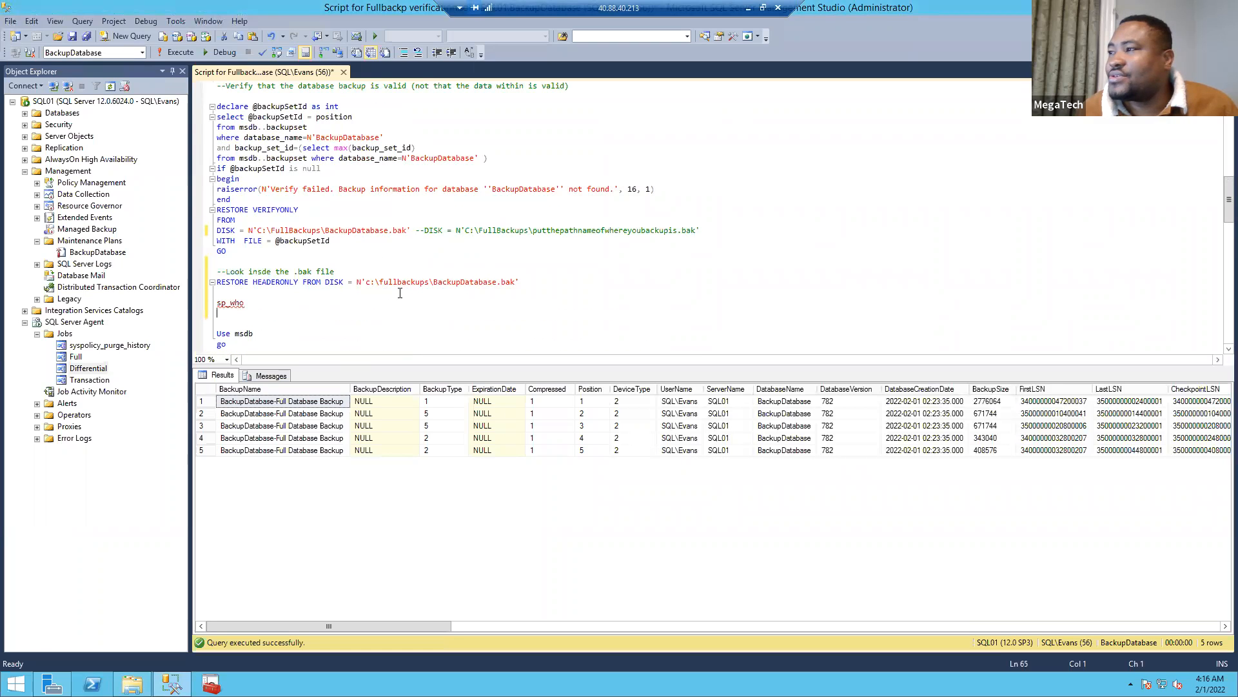
scroll(316, 319, up, 3)
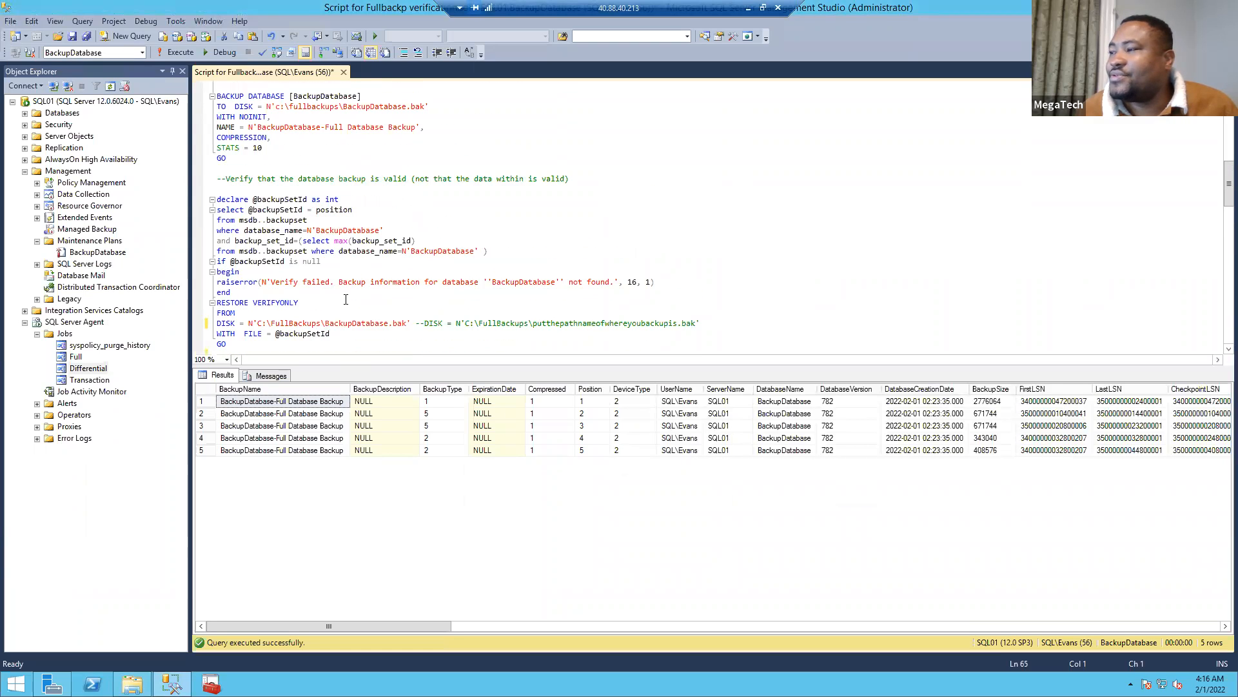